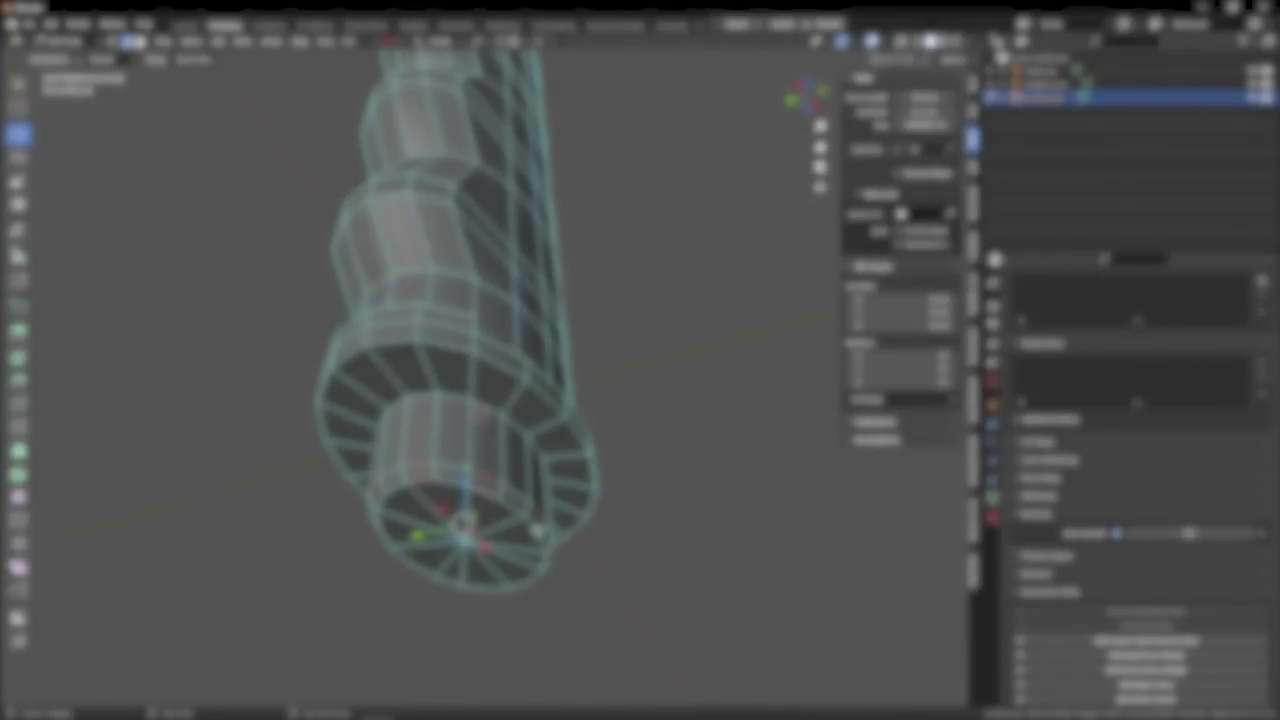
Examine the mesh at the end cap of the knife handle from several angles in Edit Mode.
shift+click(587, 506)
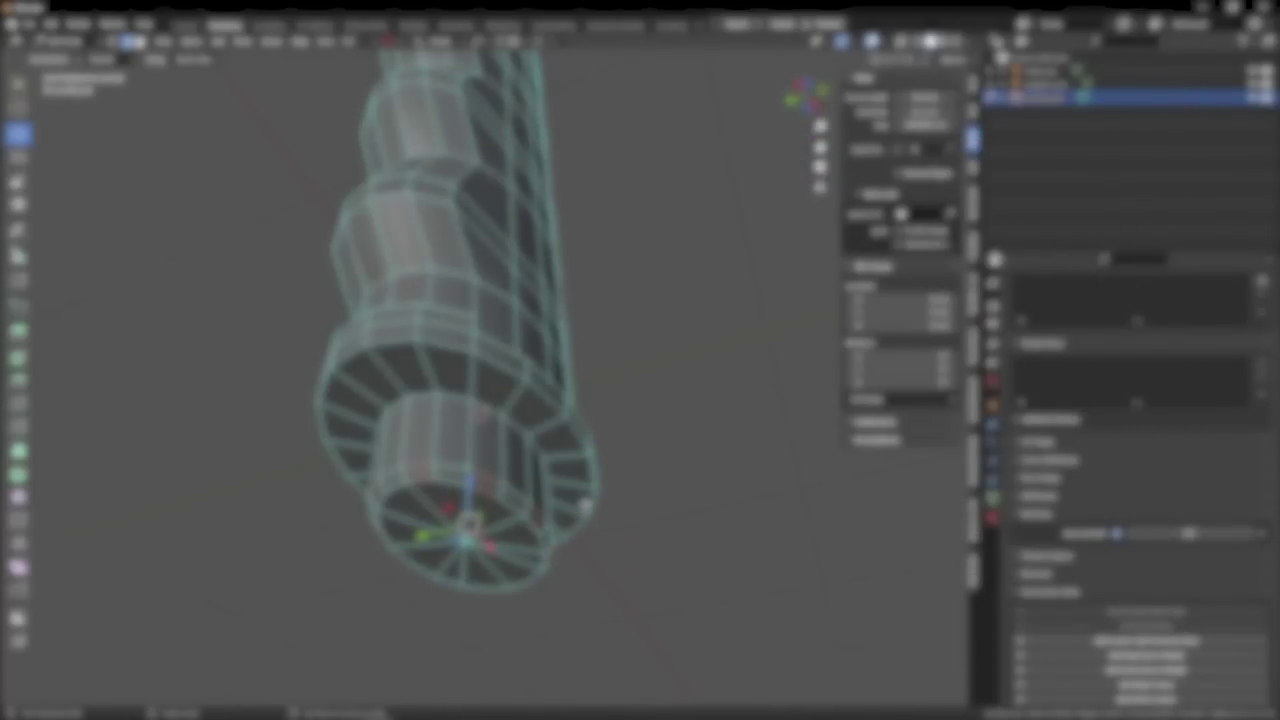
middle_drag(587, 506, 430, 549)
scroll(546, 550, up, 2)
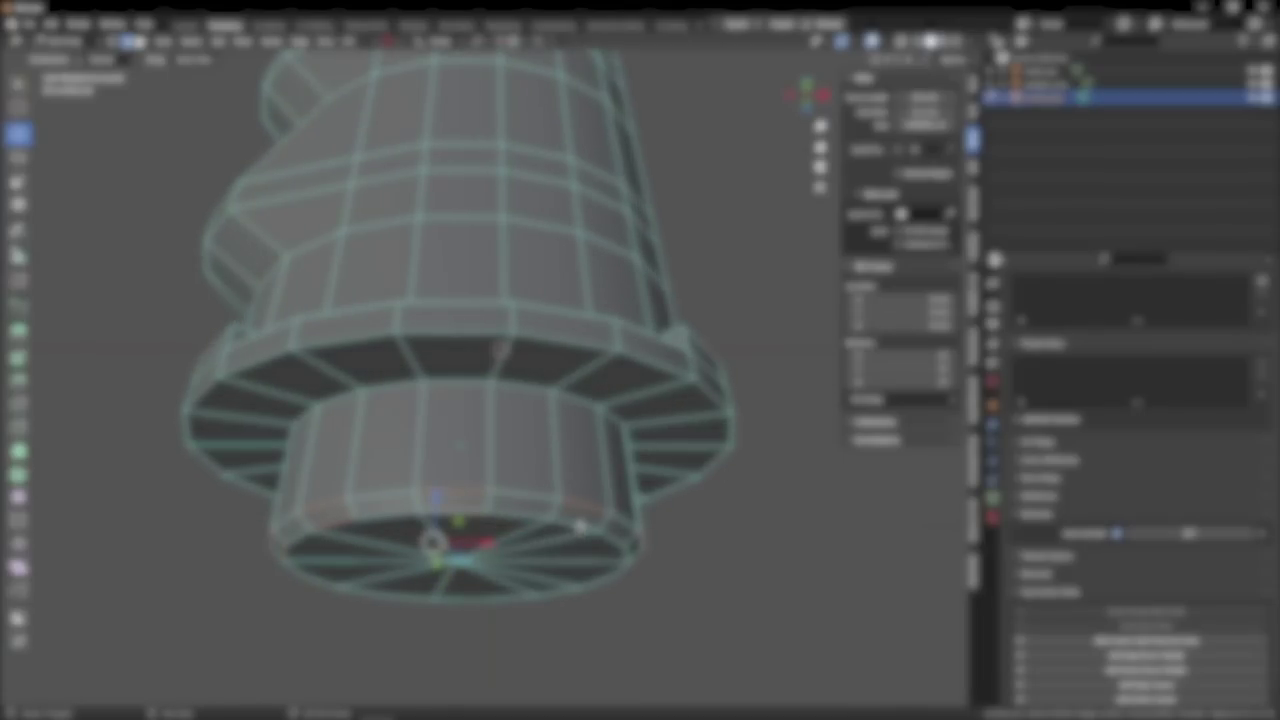
middle_drag(580, 526, 430, 440)
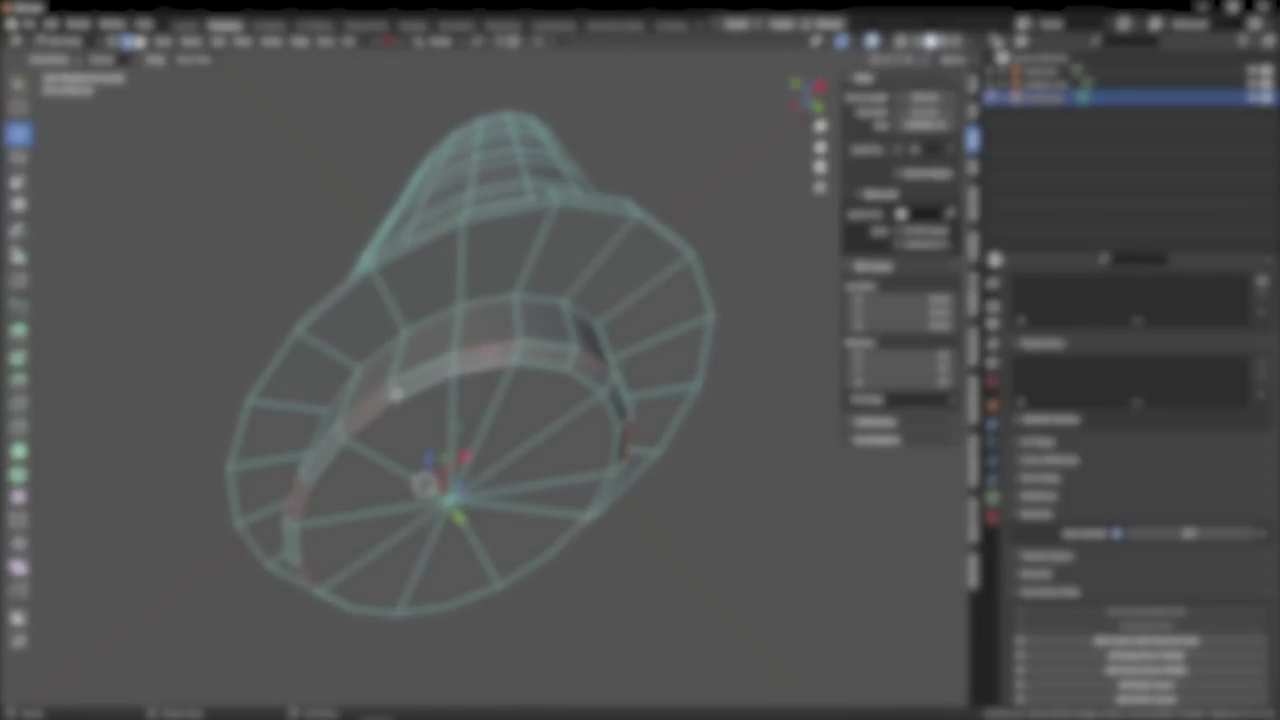
mouse_move(551, 420)
middle_down()
mouse_move(571, 423)
mouse_move(554, 444)
middle_up()
shift+click(597, 409)
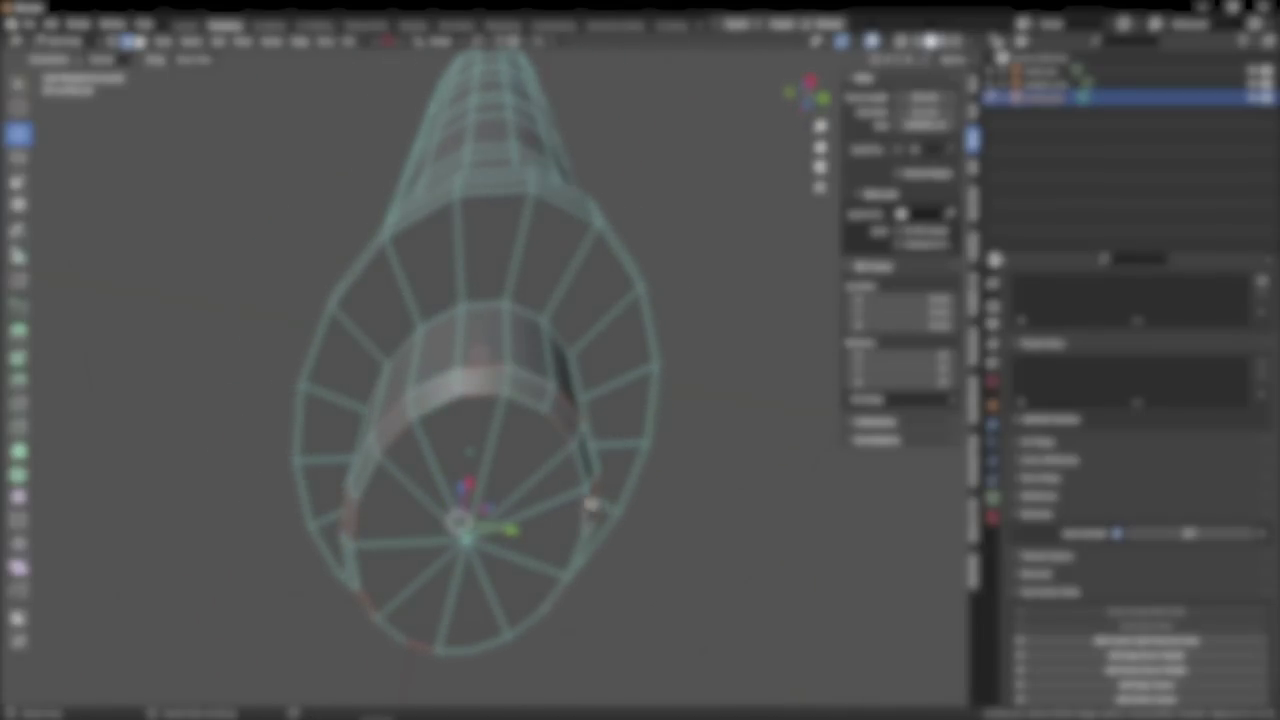
middle_drag(591, 509, 560, 391)
key(Tab)
right_click(560, 391)
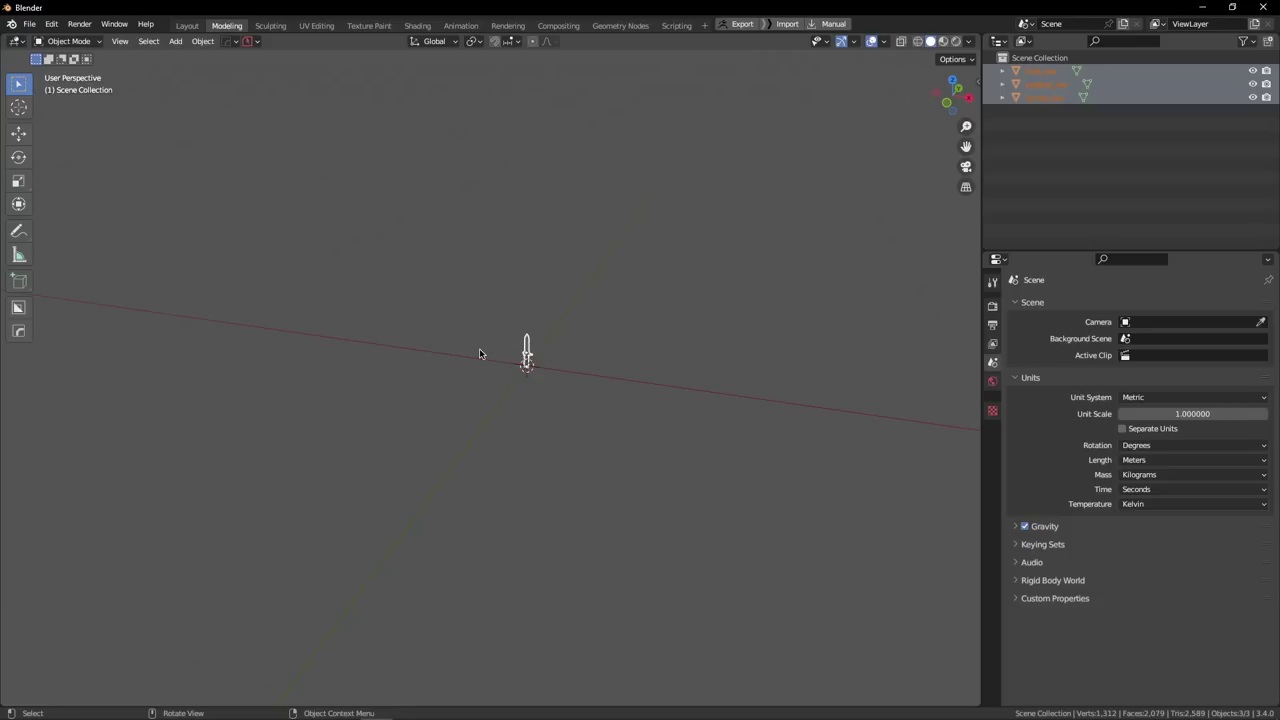
Set the scene's length unit to Centimeters and the viewport grid scale to 0.01.
click(1150, 462)
click(1150, 520)
click(882, 42)
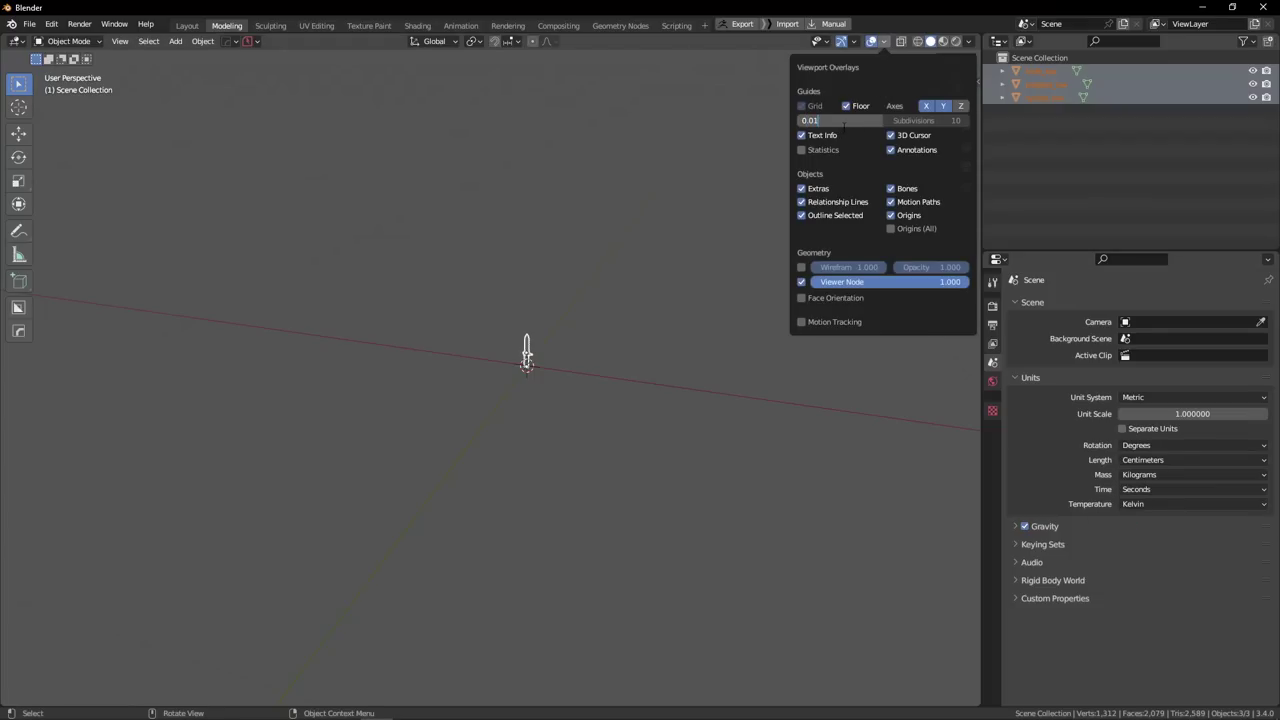
key(Return)
Deselect the knife parts and add the Human_180cm_01 reference figure to the scene.
scroll(545, 354, up, 9)
click(548, 356)
mouse_move(545, 355)
middle_down()
mouse_move(564, 358)
mouse_move(523, 379)
mouse_move(570, 354)
middle_up()
scroll(546, 373, down, 2)
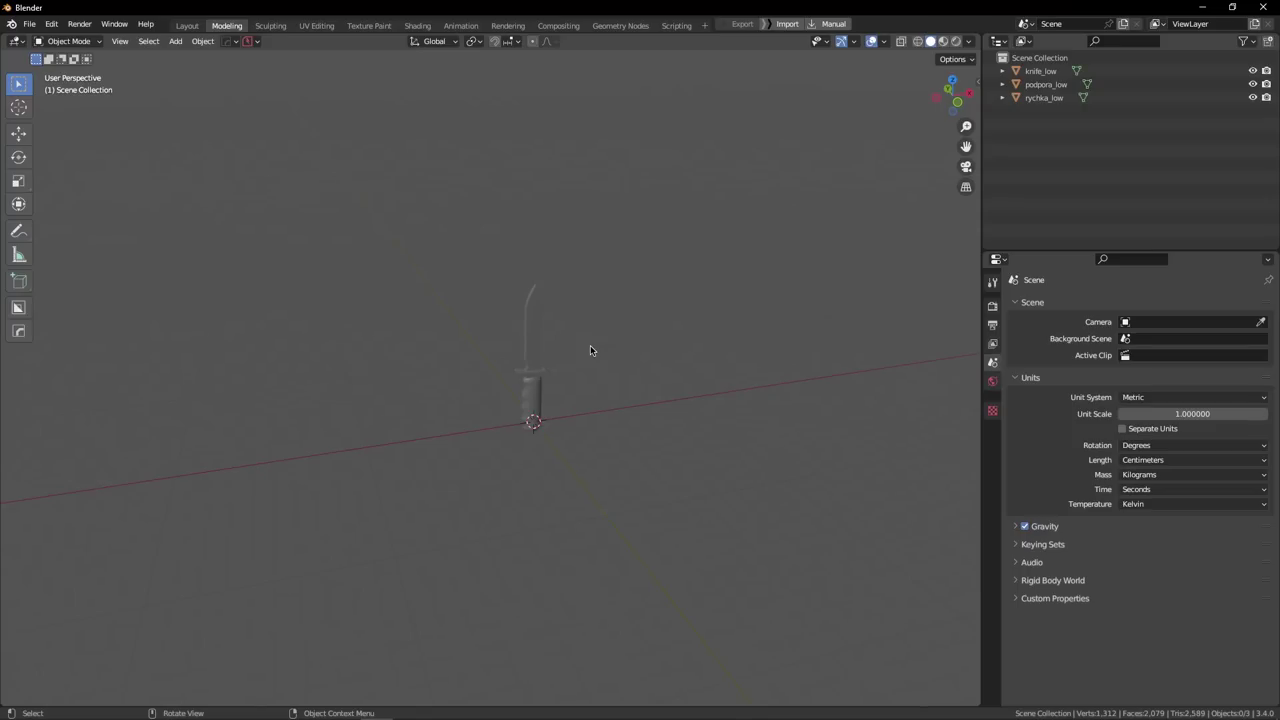
key(F4)
mouse_move(590, 346)
click(662, 440)
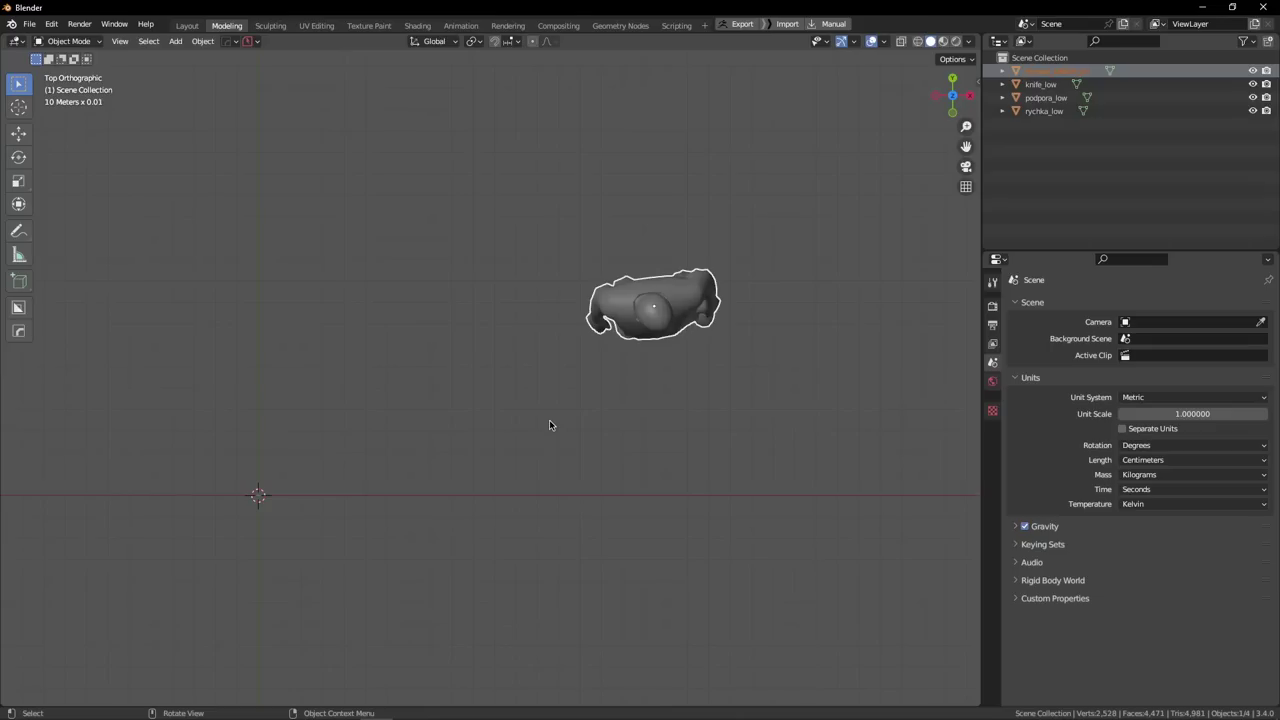
Move the human figure close beside the knife at the origin in top view, and check it from the front.
scroll(563, 290, down, 4)
click(633, 298)
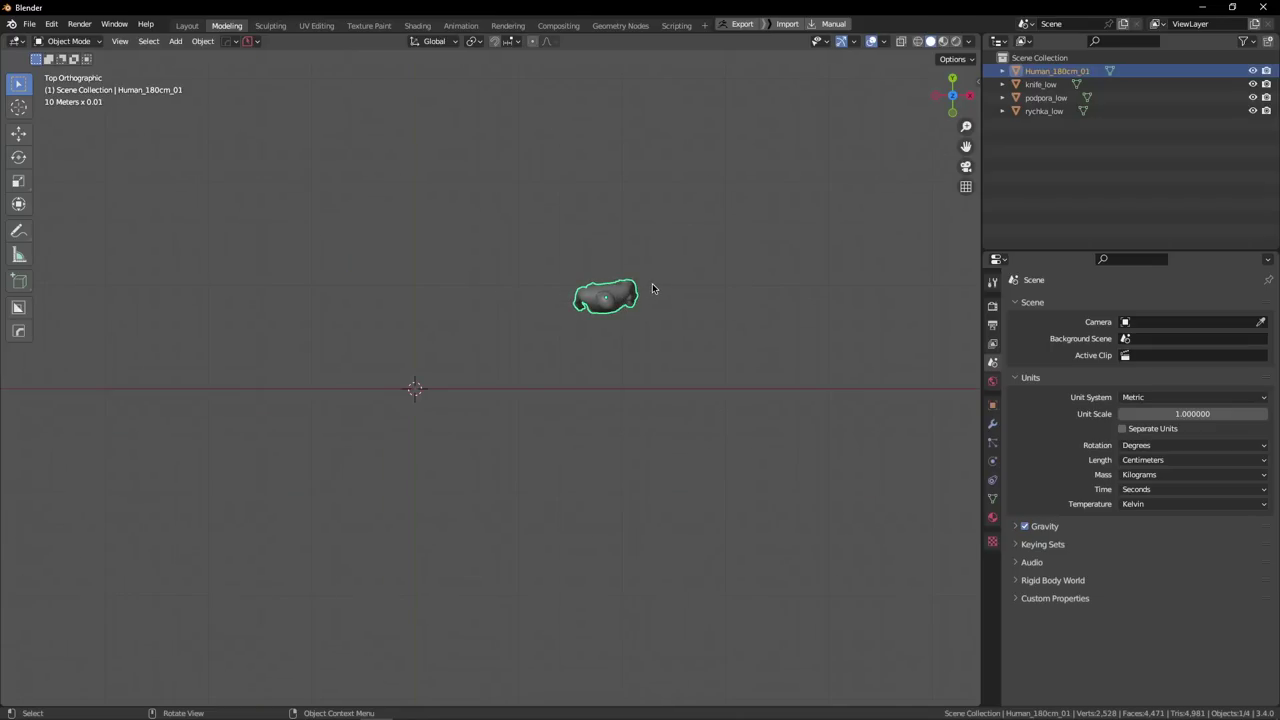
key(g)
click(491, 368)
key(KP_1)
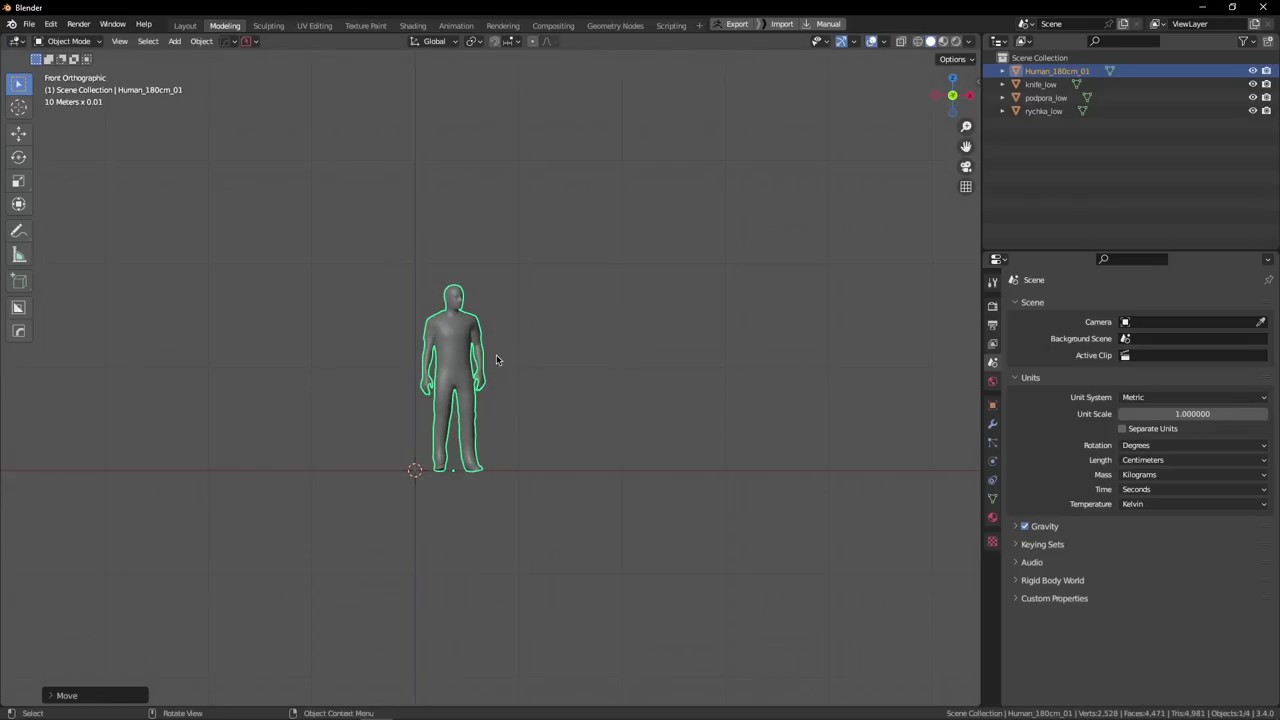
Compare the knife's size with the human figure's hand from the front and at an angle.
scroll(496, 360, up, 8)
scroll(452, 440, down, 3)
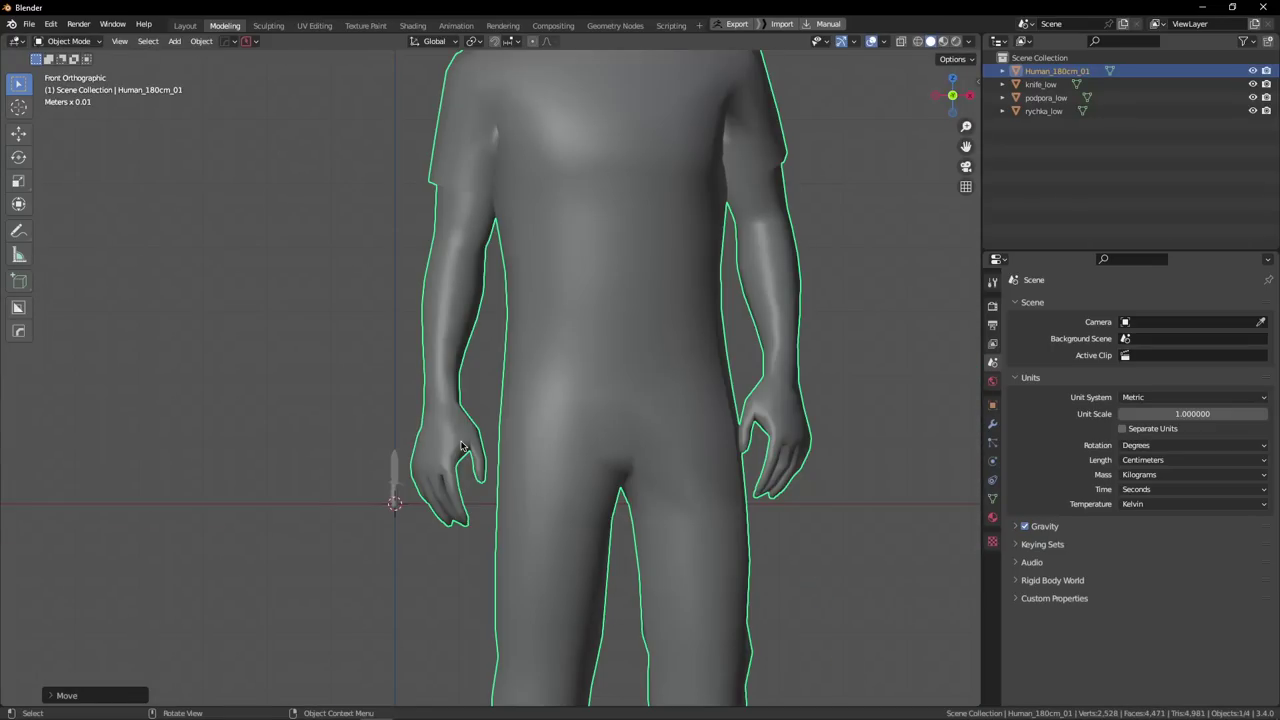
middle_drag(461, 446, 394, 512)
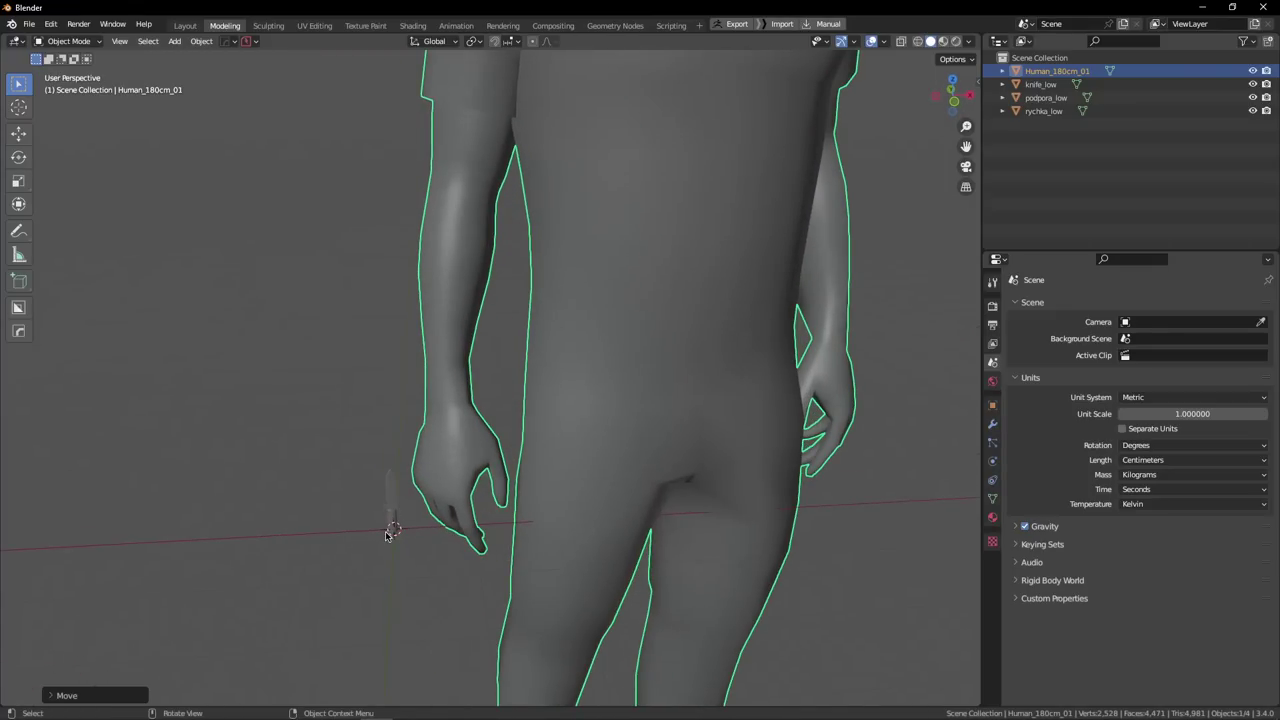
middle_drag(388, 536, 332, 526)
drag(274, 404, 410, 554)
click(410, 538)
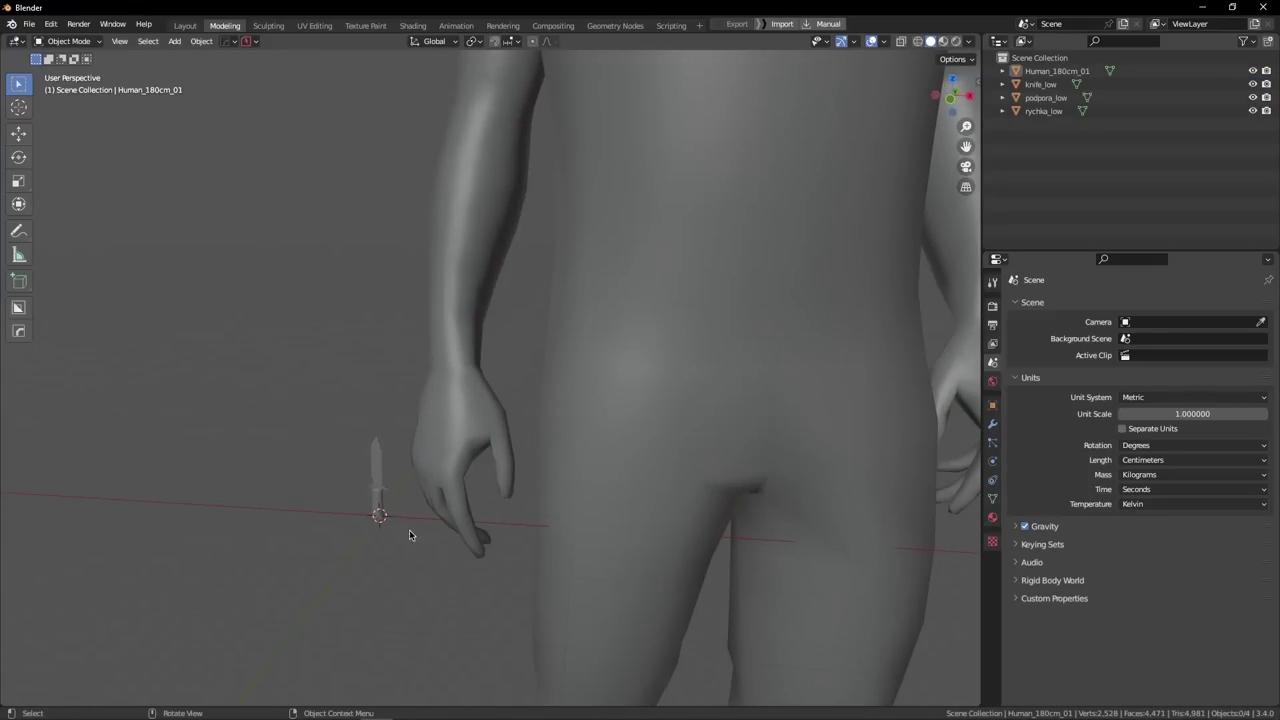
scroll(410, 535, down, 6)
middle_drag(600, 472, 768, 316)
scroll(501, 480, down, 3)
click(491, 450)
scroll(768, 317, up, 2)
middle_drag(690, 350, 618, 382)
click(618, 382)
scroll(570, 400, down, 2)
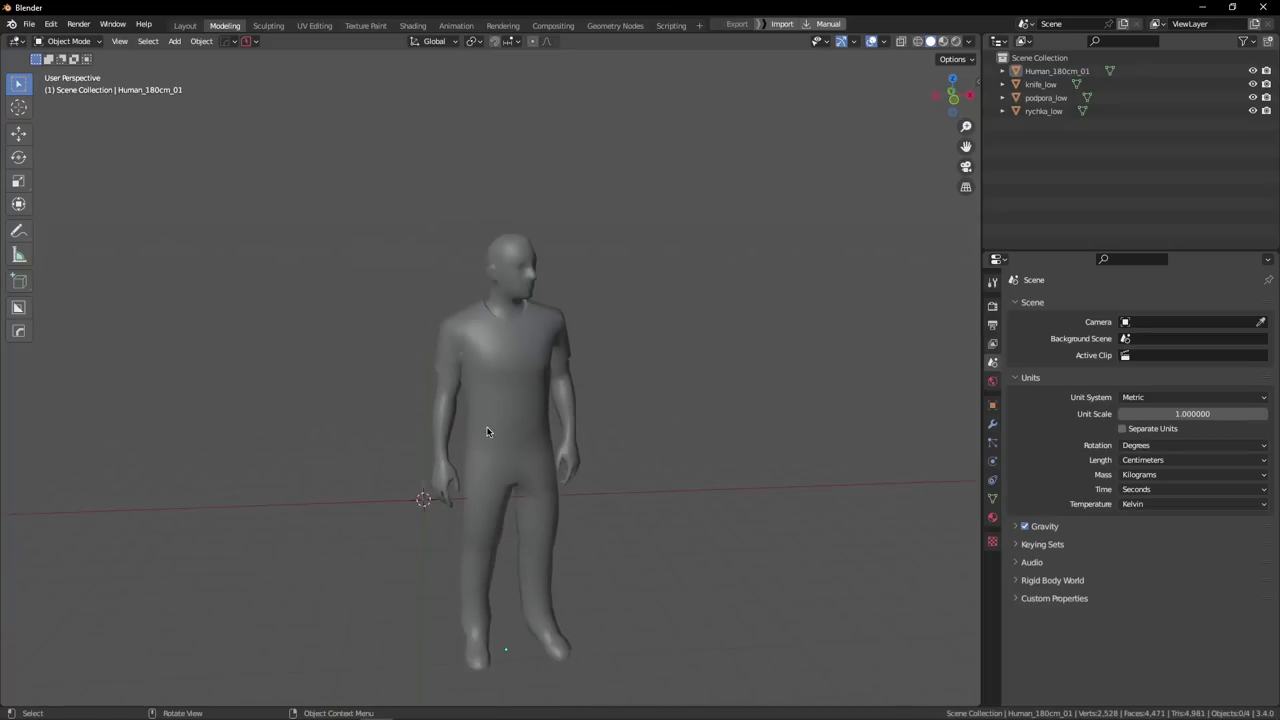
Examine the knife's proportions against the whole body of the human figure, near and far.
middle_drag(488, 431, 393, 438)
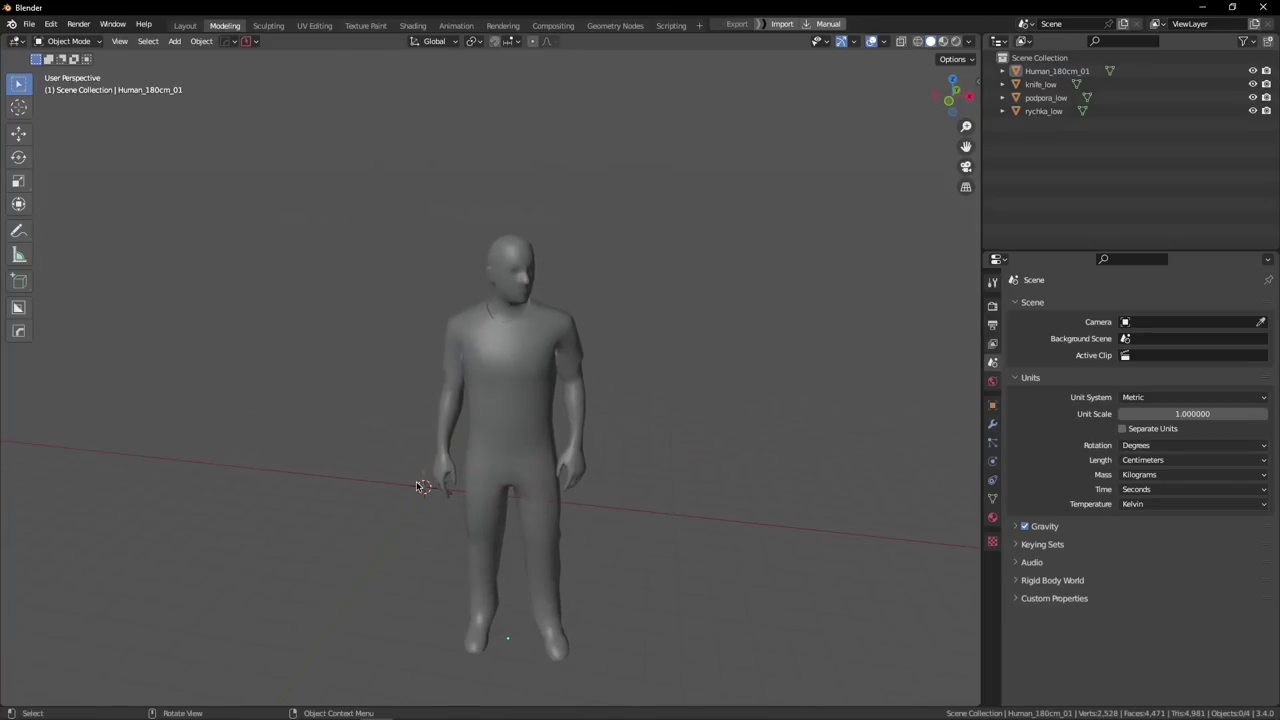
scroll(420, 481, up, 5)
scroll(490, 460, down, 6)
scroll(517, 474, down, 3)
click(520, 471)
middle_drag(520, 471, 559, 416)
middle_drag(594, 502, 575, 461)
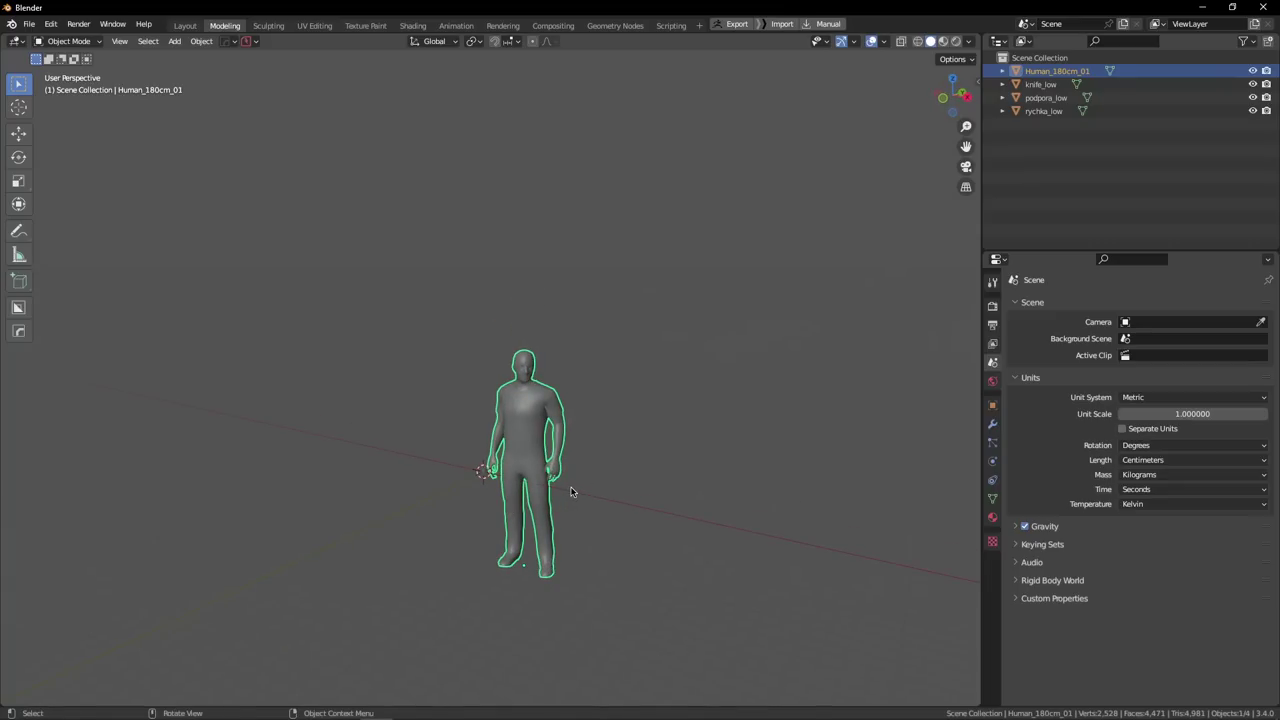
middle_drag(573, 491, 690, 462)
scroll(585, 436, up, 6)
scroll(636, 446, down, 6)
scroll(637, 446, up, 6)
scroll(632, 401, down, 5)
scroll(632, 401, up, 7)
Inspect the knife blade up close, and view it again beside the full human figure.
middle_drag(632, 401, 678, 483)
alt+drag(640, 466, 685, 433)
alt+shift+drag(685, 433, 631, 567)
middle_drag(631, 569, 687, 430)
click(690, 424)
key(KP_Decimal)
click(652, 364)
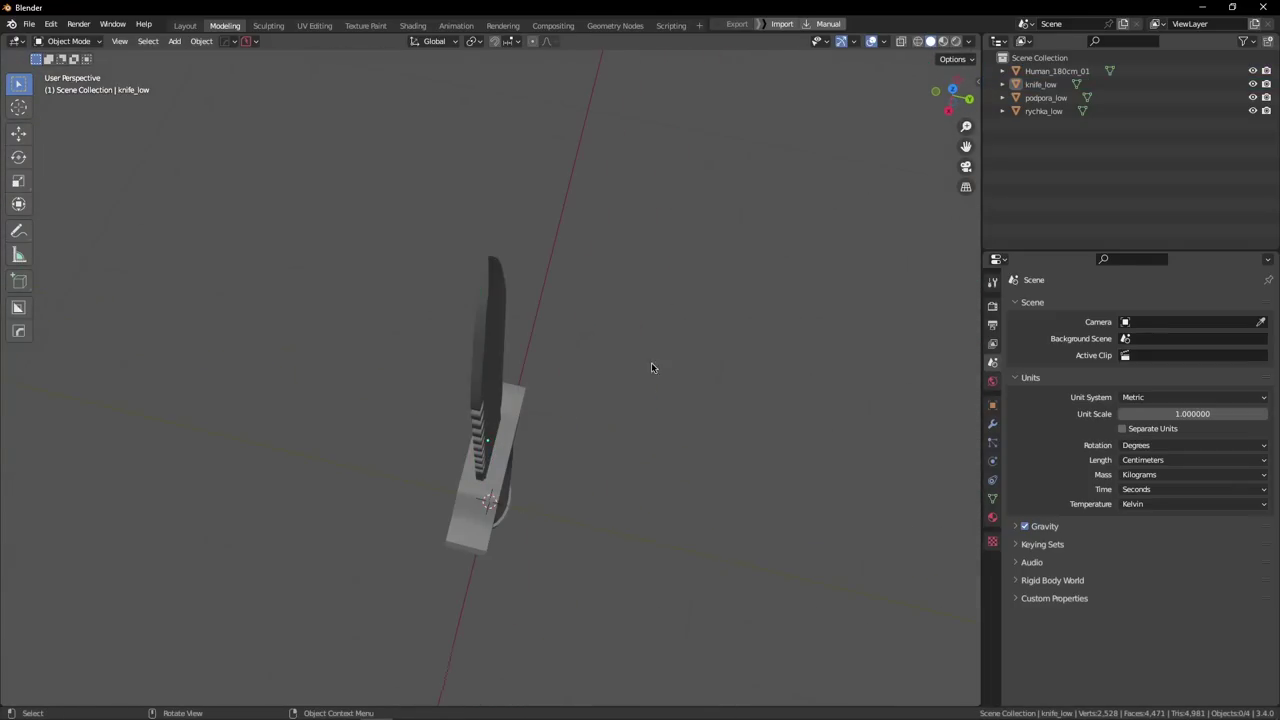
scroll(651, 362, down, 5)
middle_drag(651, 362, 569, 271)
alt+drag(568, 273, 334, 348)
scroll(500, 244, down, 8)
middle_drag(333, 348, 471, 400)
scroll(355, 412, up, 4)
scroll(513, 471, down, 4)
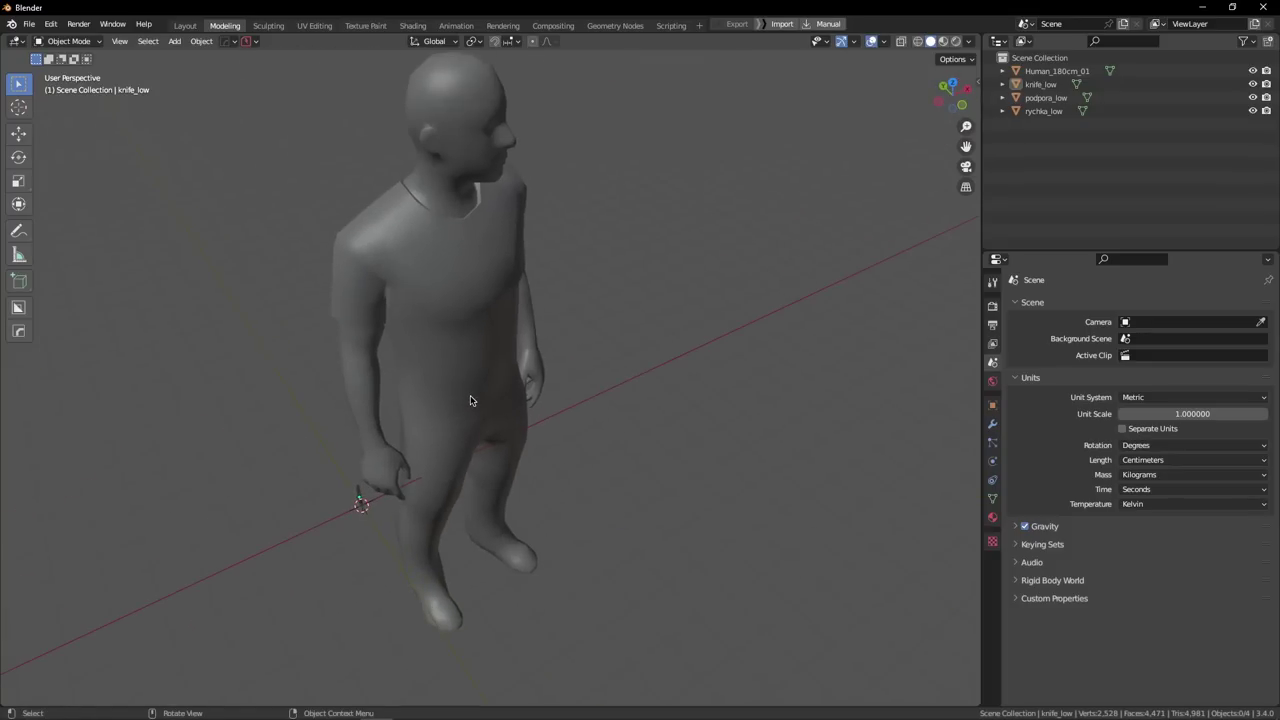
Delete the human reference figure and frame the three knife parts in the view.
click(471, 398)
key(Delete)
key(a)
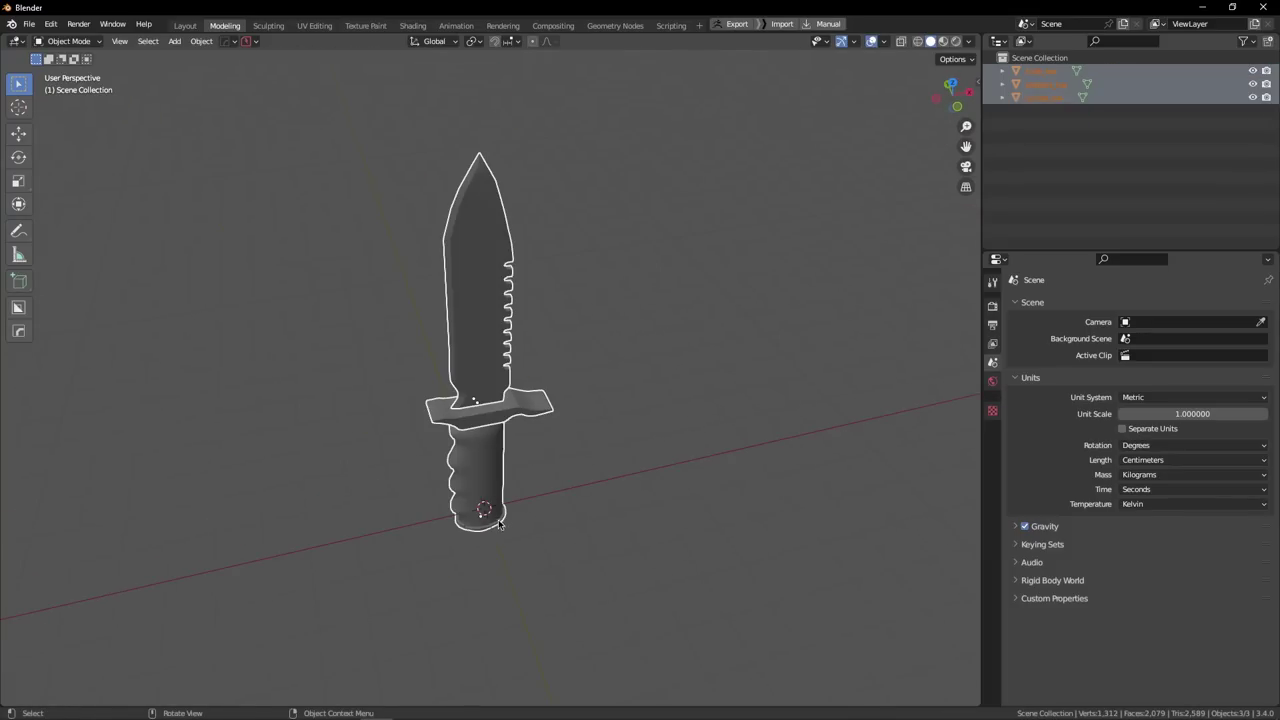
click(572, 460)
middle_drag(572, 460, 622, 364)
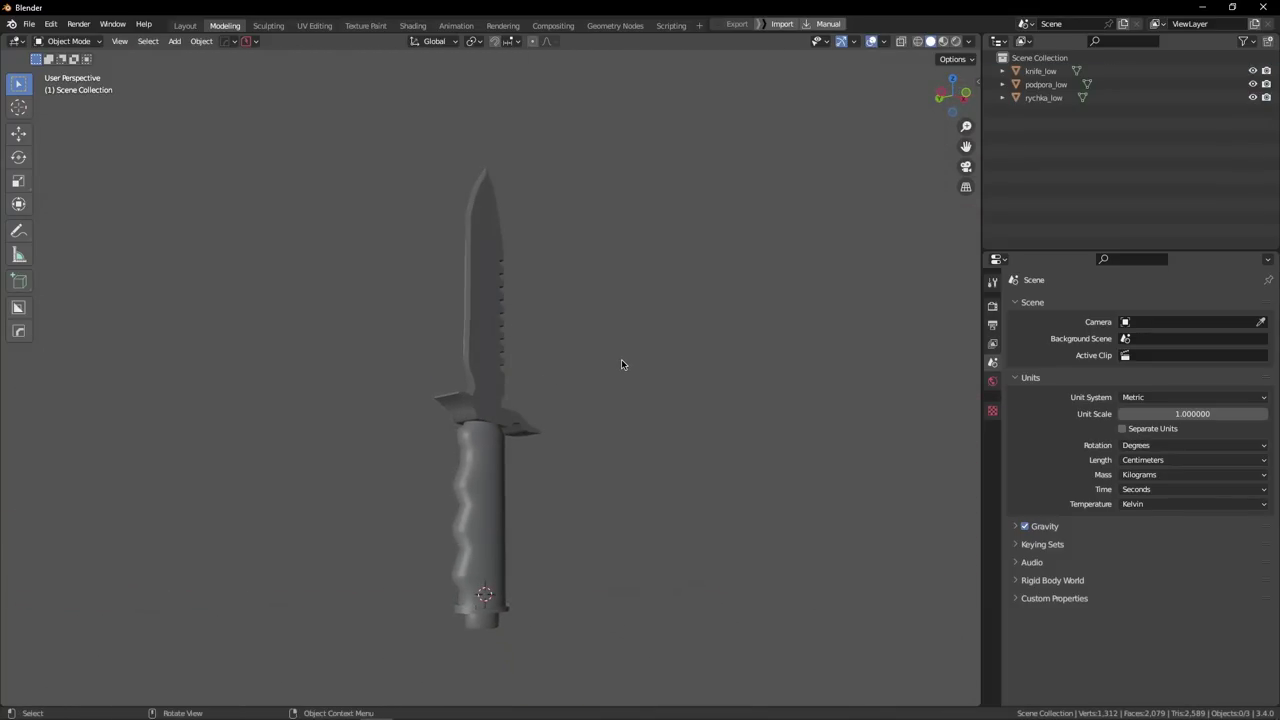
drag(376, 194, 641, 515)
key(s)
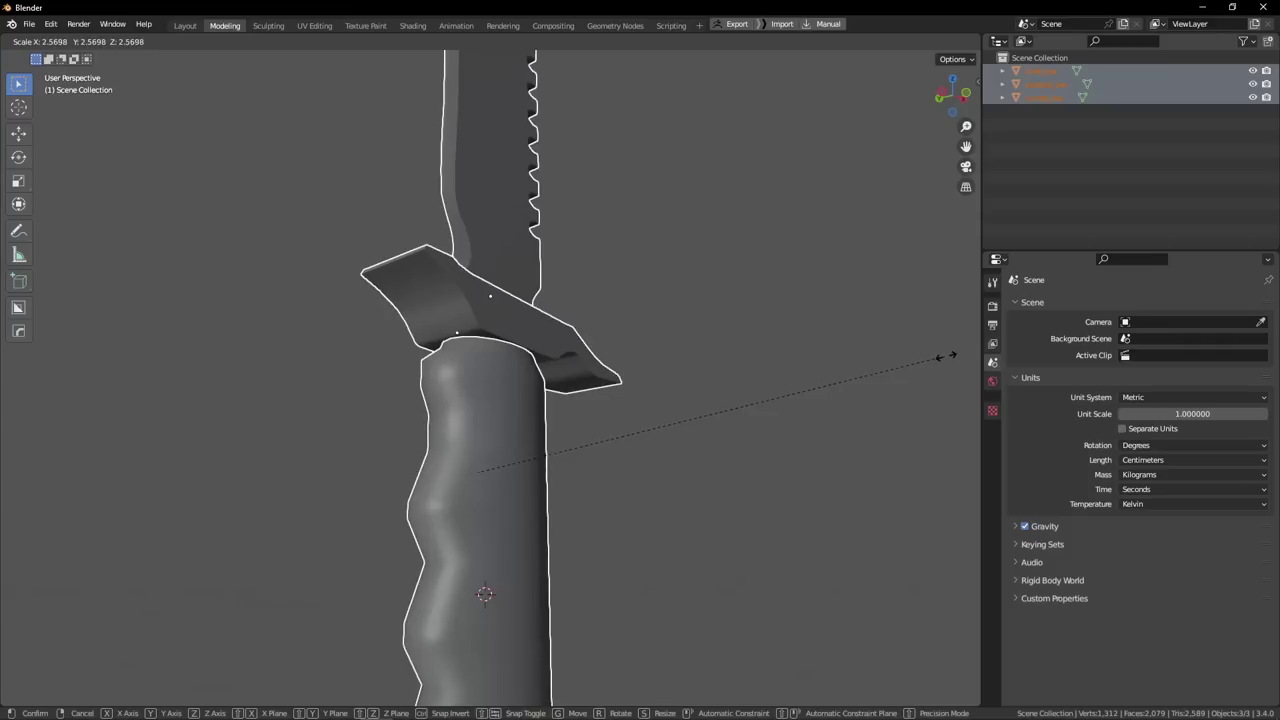
right_click(946, 358)
click(808, 381)
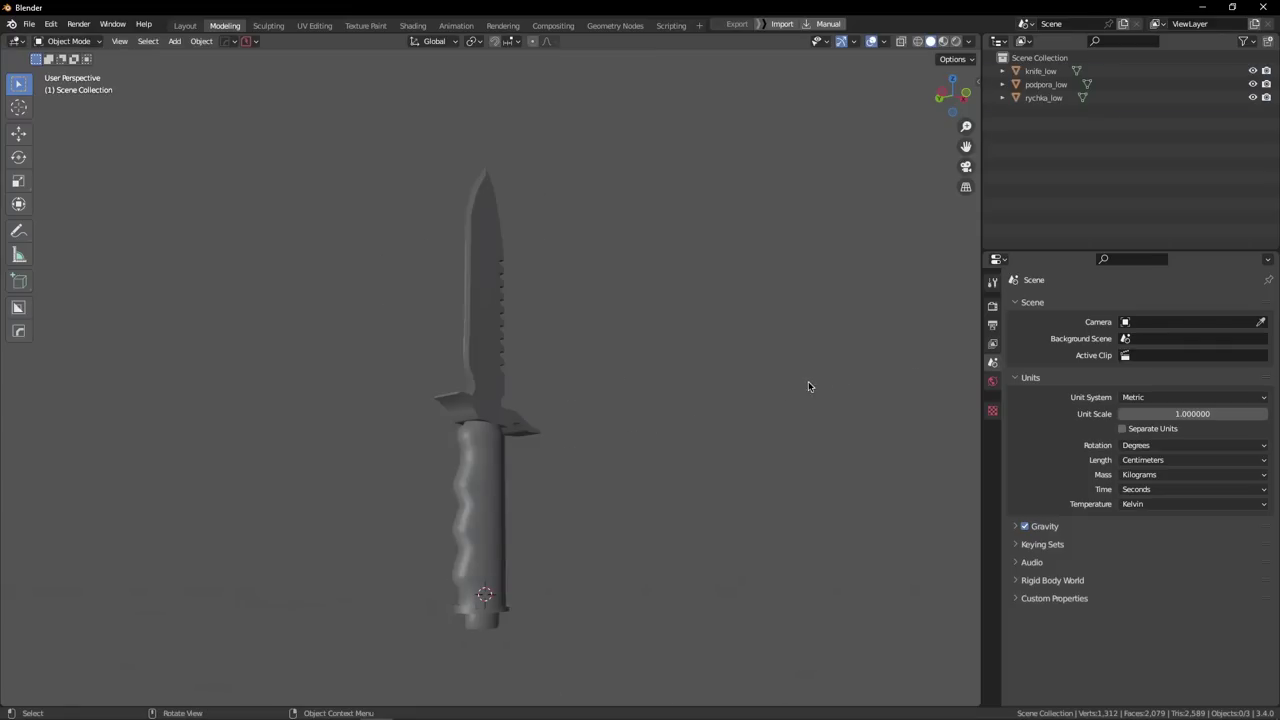
Inspect the mesh of the rychka_low handle in Edit Mode and return to Object Mode.
middle_drag(521, 397, 408, 439)
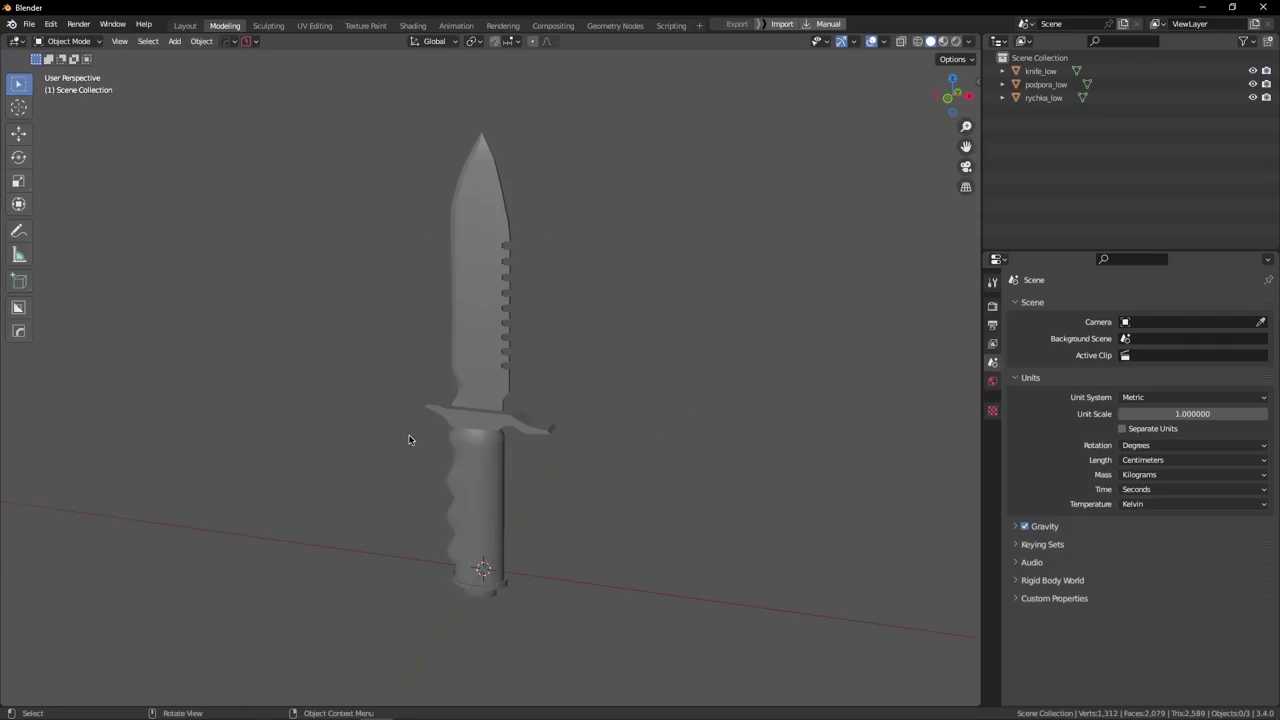
click(474, 452)
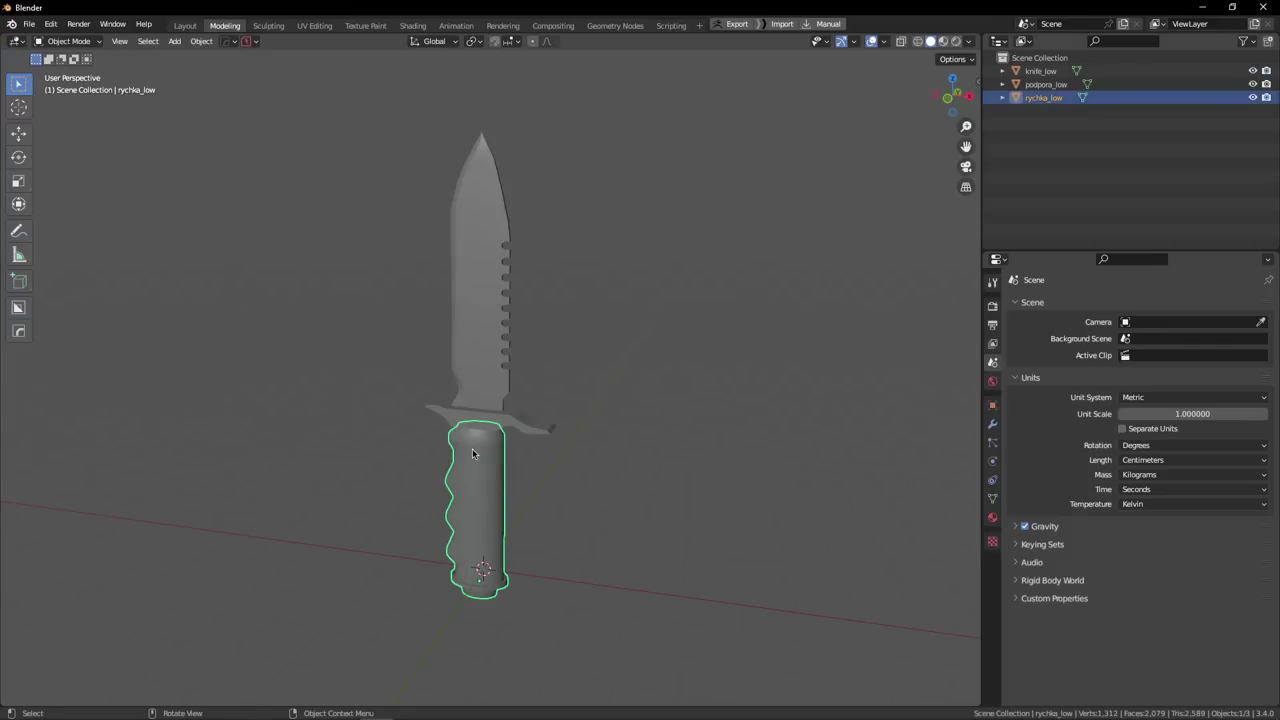
key(Tab)
middle_drag(517, 484, 566, 497)
key(Tab)
Turn on the wireframe overlay for all objects with the HOps Wireframe setting, keeping the wireframe value at 1.000.
middle_drag(556, 453, 597, 447)
click(602, 446)
key(q)
mouse_move(549, 533)
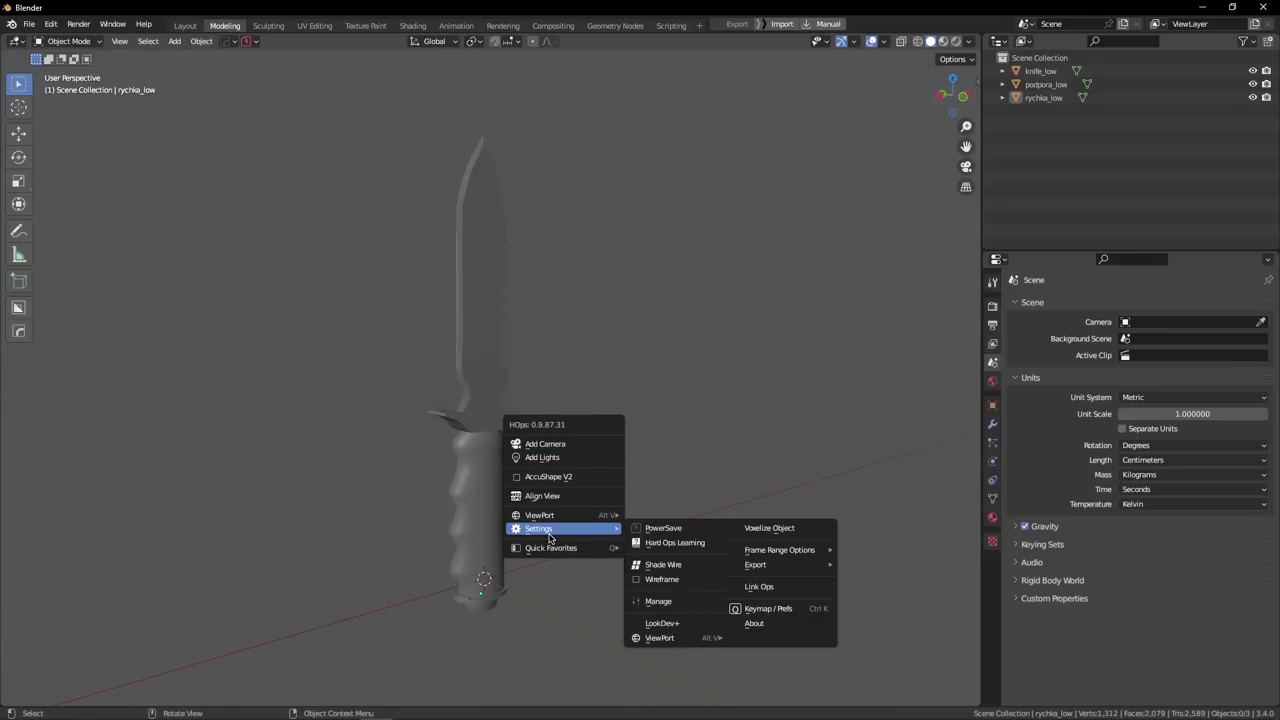
click(661, 577)
click(885, 42)
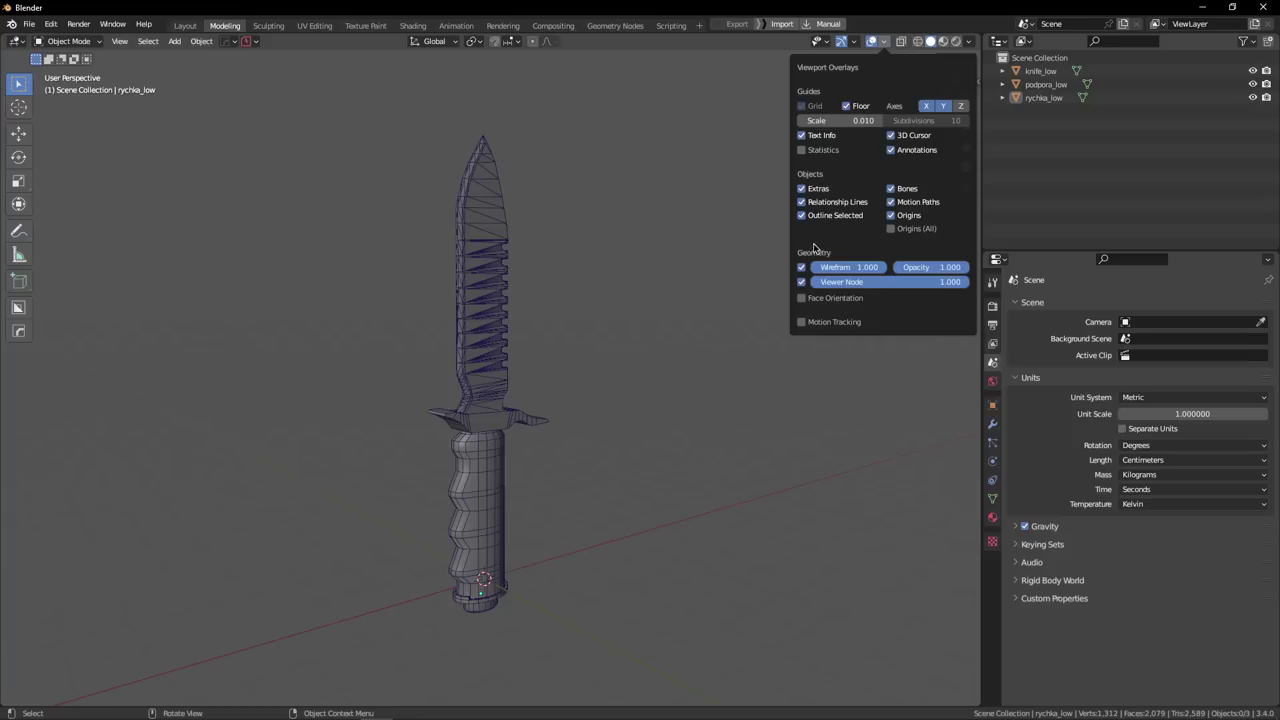
drag(854, 269, 884, 268)
Draw a freehand annotation along the upper teeth of the blade's serrated edge, and return to the selection tool.
alt+drag(574, 358, 494, 442)
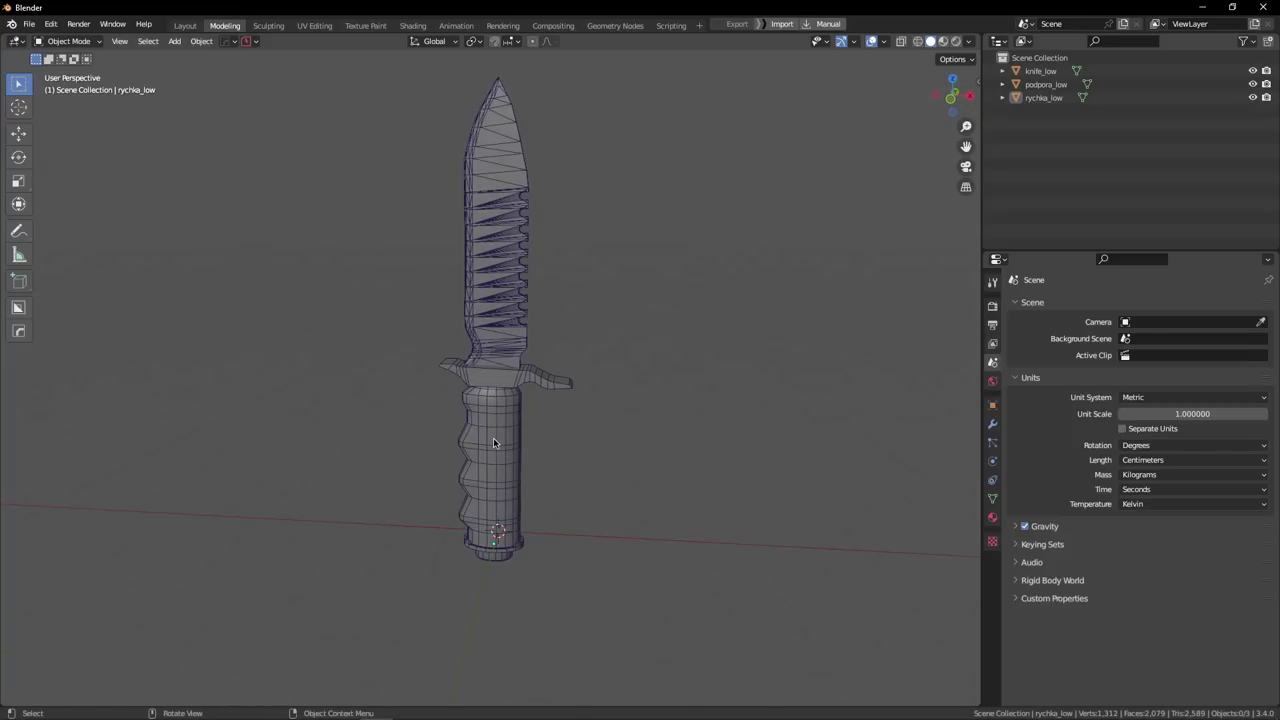
click(19, 233)
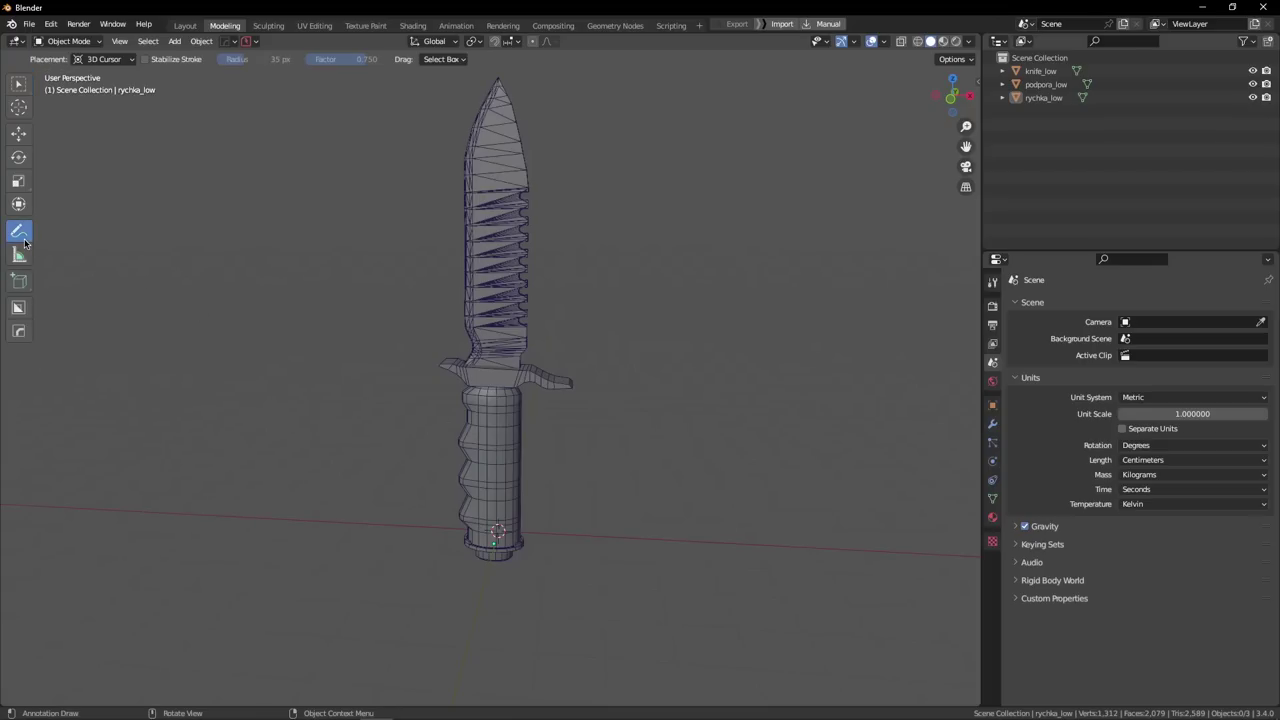
mouse_move(520, 172)
mouse_down()
mouse_move(466, 288)
mouse_move(566, 250)
mouse_move(520, 168)
mouse_move(529, 174)
mouse_move(413, 250)
mouse_move(468, 273)
mouse_move(488, 303)
mouse_move(567, 252)
mouse_move(558, 186)
mouse_move(534, 239)
mouse_up()
click(20, 85)
Examine the wireframe topology around the round notches of the blade's serrated edge.
scroll(534, 238, up, 10)
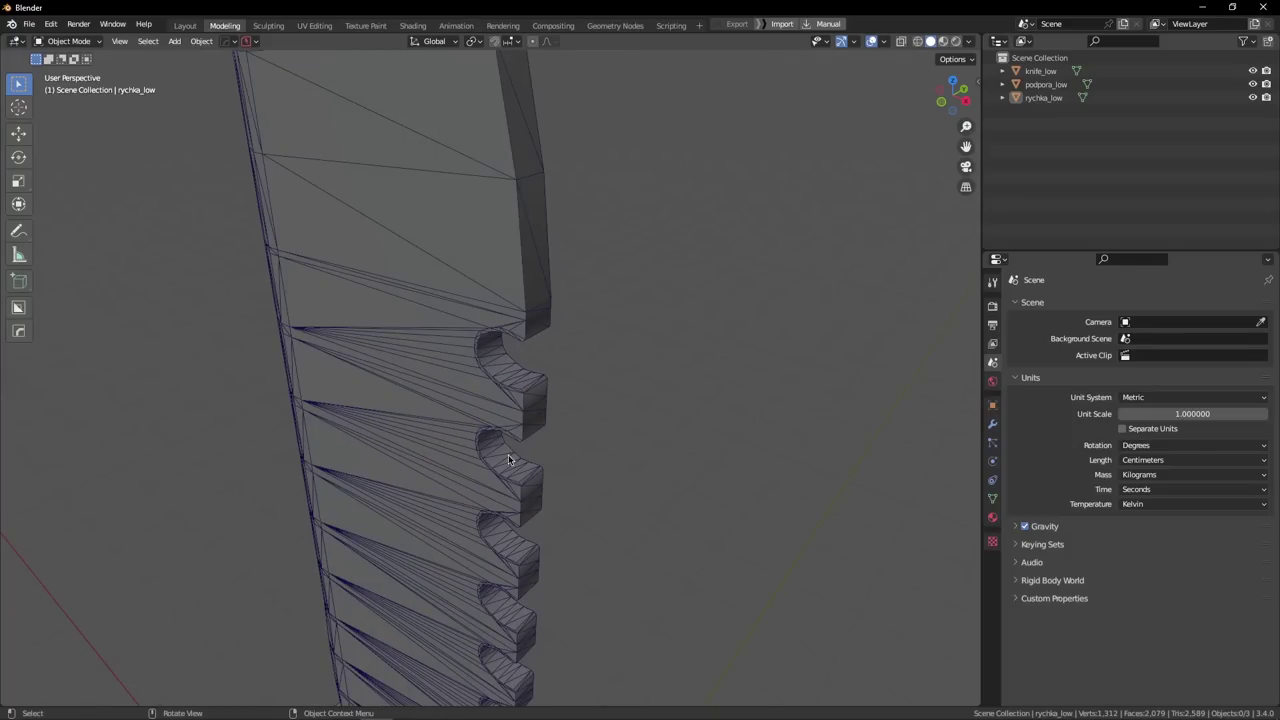
scroll(495, 438, down, 2)
alt+drag(496, 432, 534, 239)
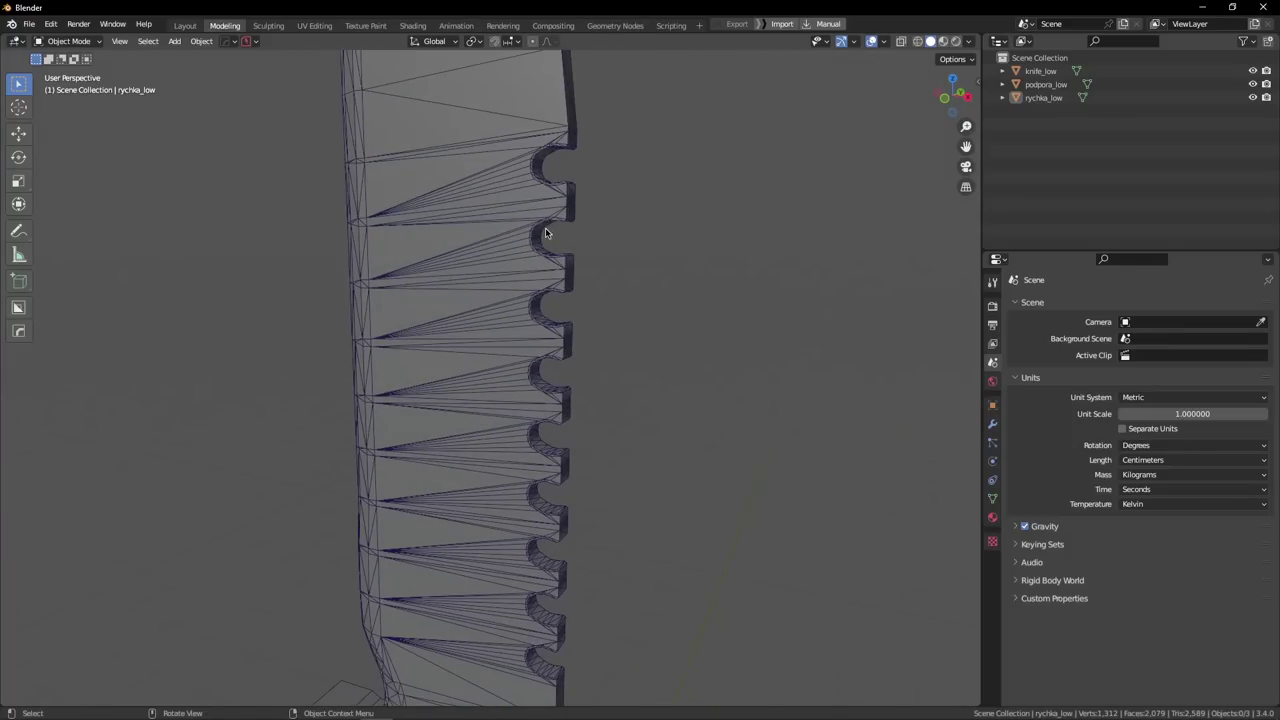
scroll(541, 232, down, 7)
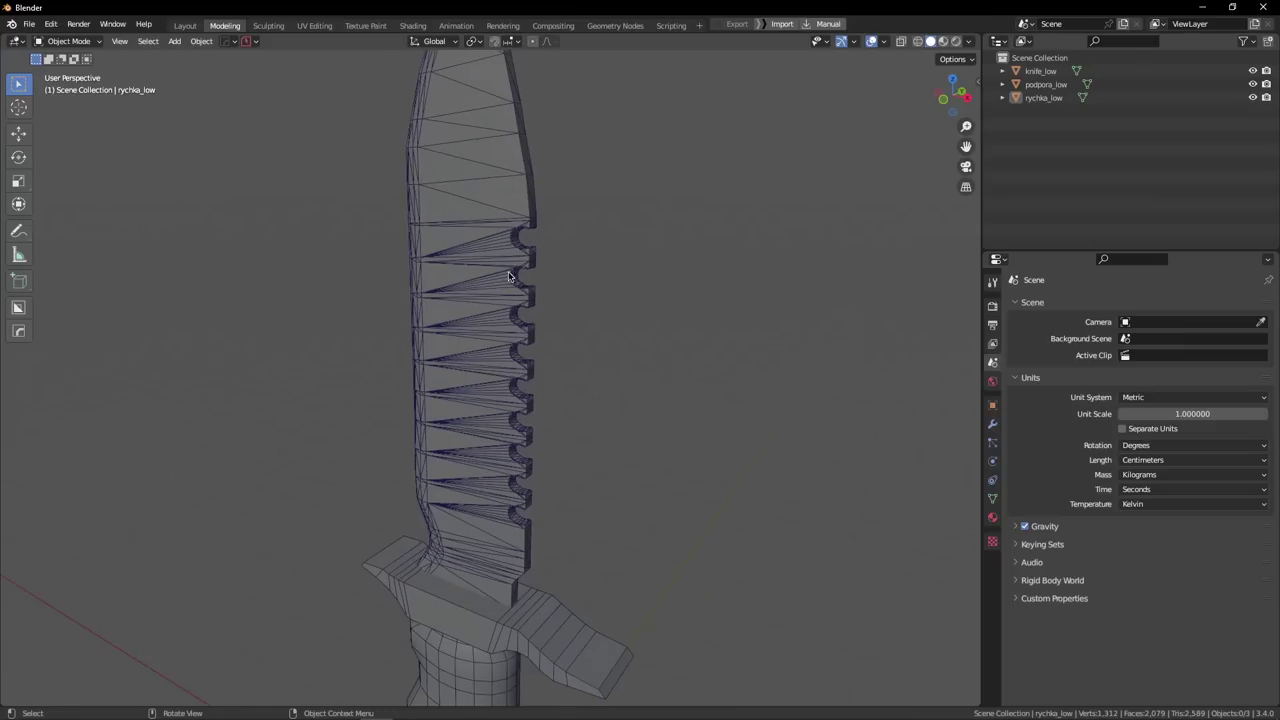
Examine the wireframe topology of the guard and the grip from several angles.
scroll(514, 497, up, 7)
click(529, 506)
scroll(535, 512, down, 2)
click(677, 487)
middle_drag(268, 453, 289, 460)
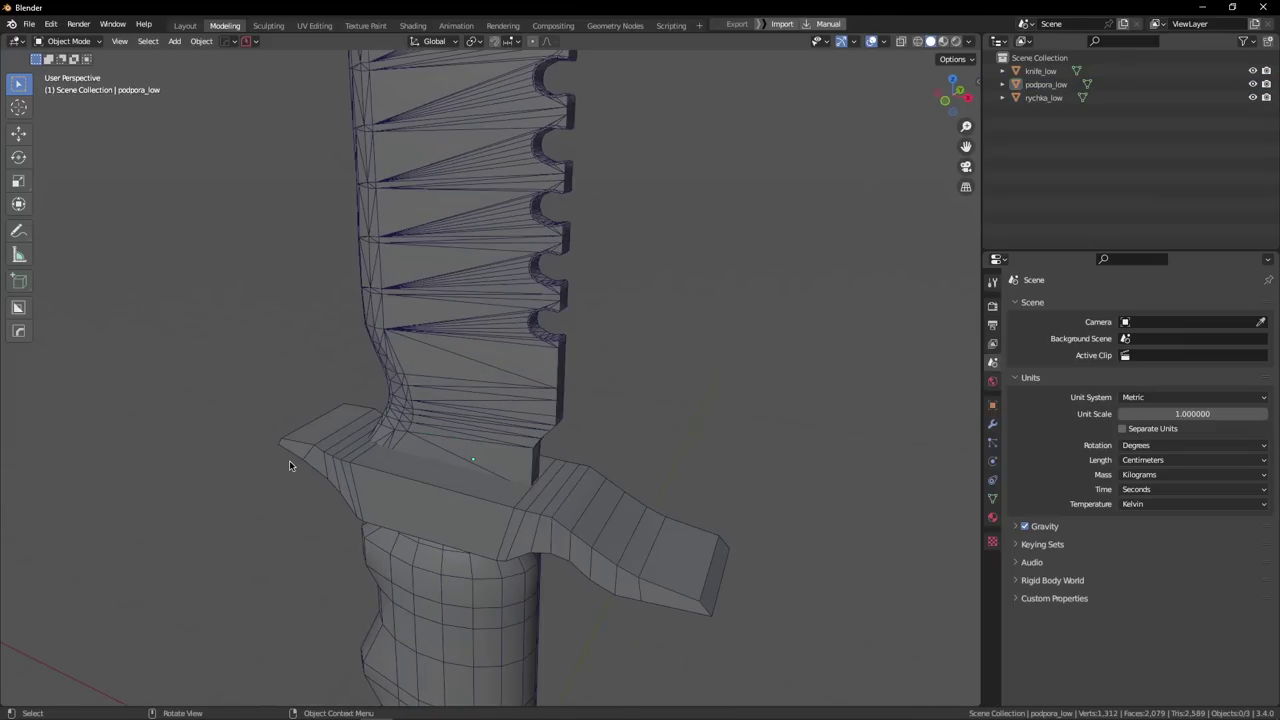
middle_drag(550, 526, 406, 393)
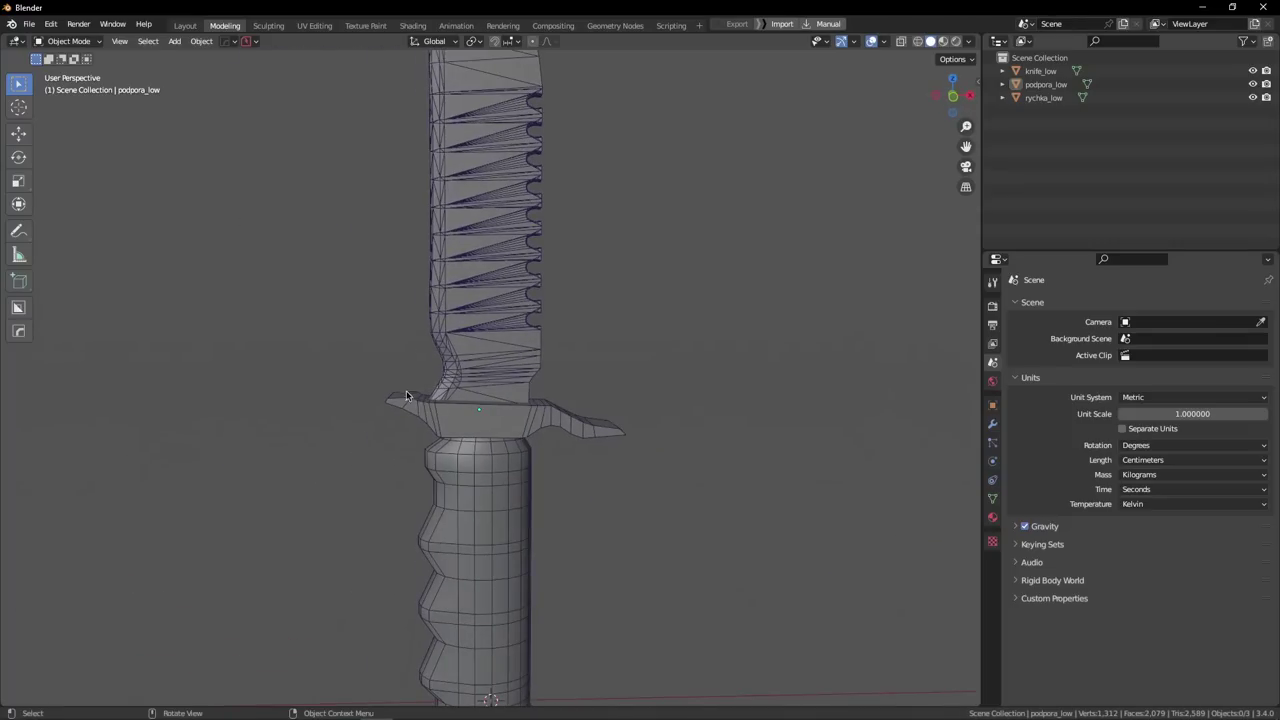
middle_drag(567, 439, 514, 482)
scroll(438, 430, up, 4)
scroll(438, 430, down, 4)
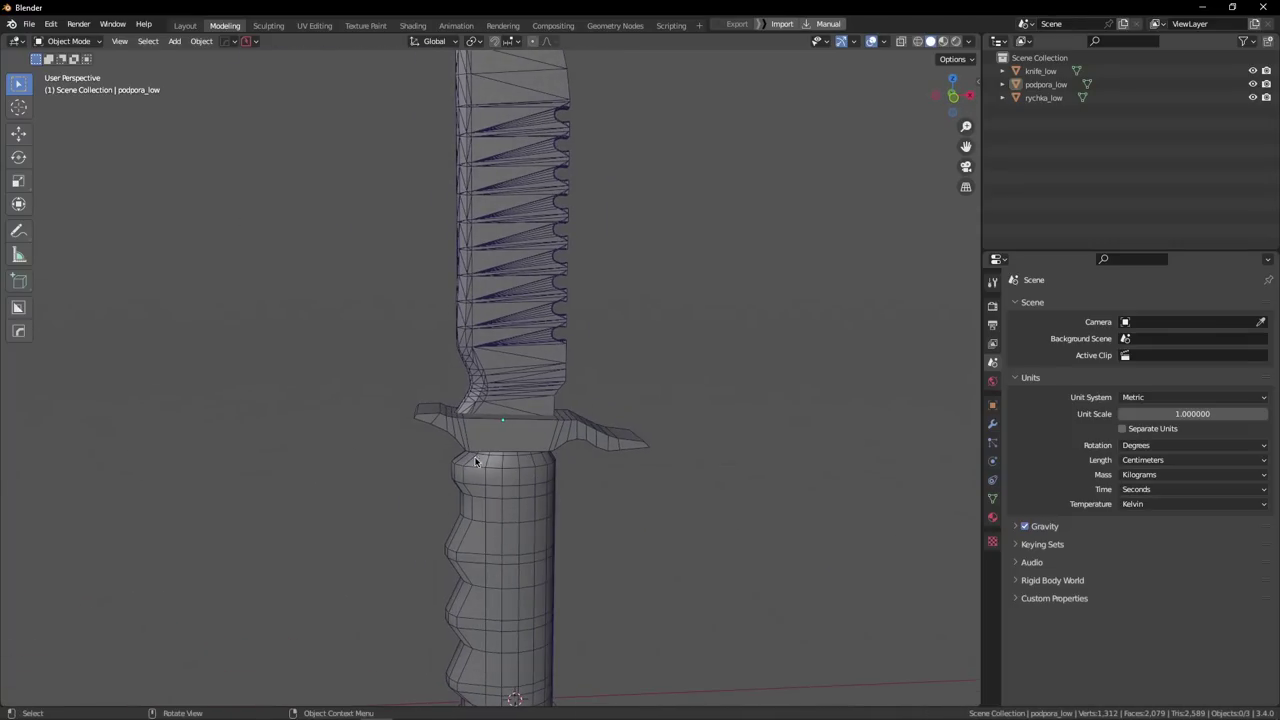
shift+middle_drag(505, 413, 446, 471)
scroll(499, 424, up, 1)
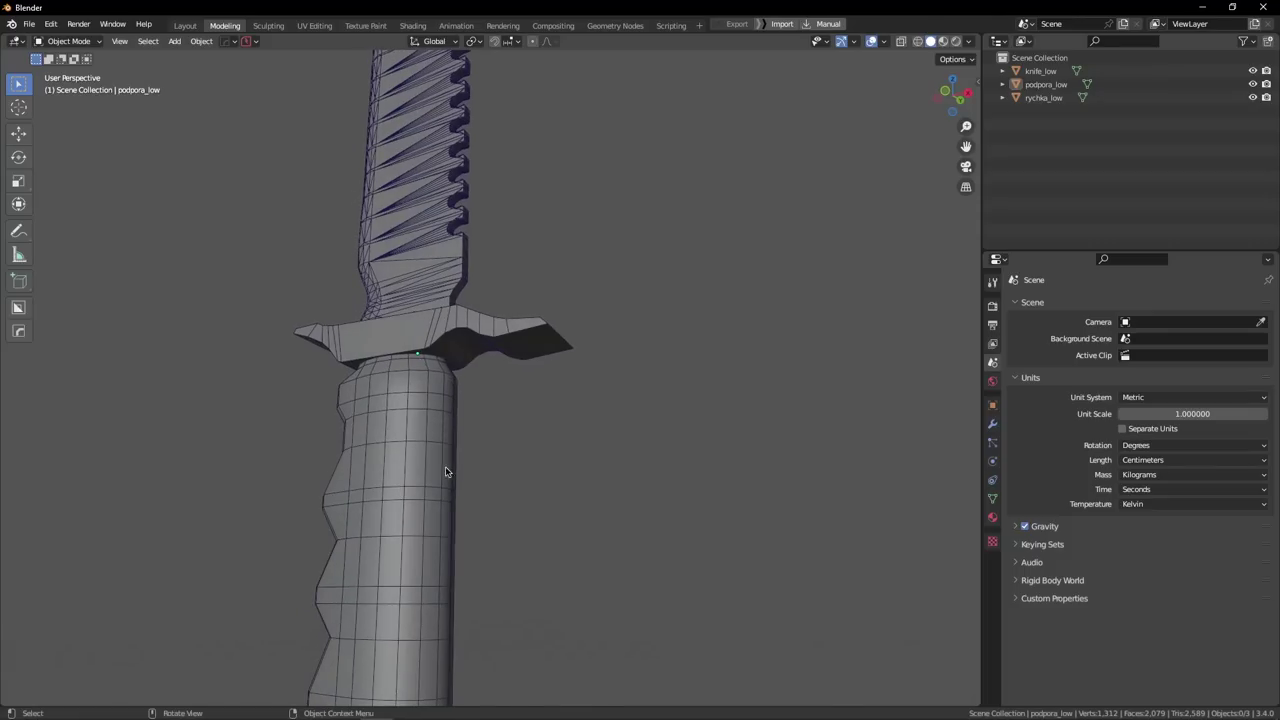
Examine the wireframe topology of the guard and the blade base from several angles.
middle_drag(417, 337, 484, 404)
scroll(567, 458, up, 4)
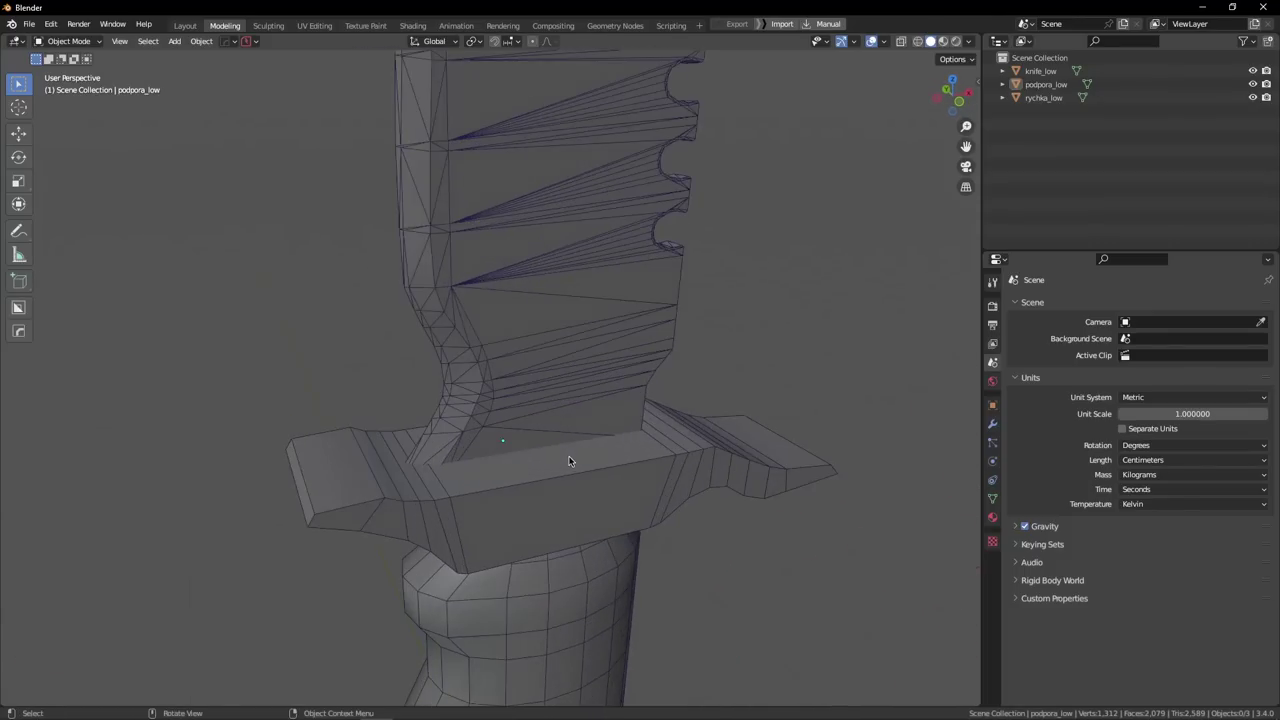
middle_drag(567, 458, 634, 462)
middle_drag(730, 444, 840, 340)
scroll(532, 448, down, 2)
scroll(593, 463, up, 4)
scroll(568, 411, up, 2)
scroll(523, 377, down, 4)
middle_drag(686, 360, 540, 420)
scroll(511, 466, down, 5)
scroll(501, 495, up, 4)
middle_drag(500, 497, 491, 471)
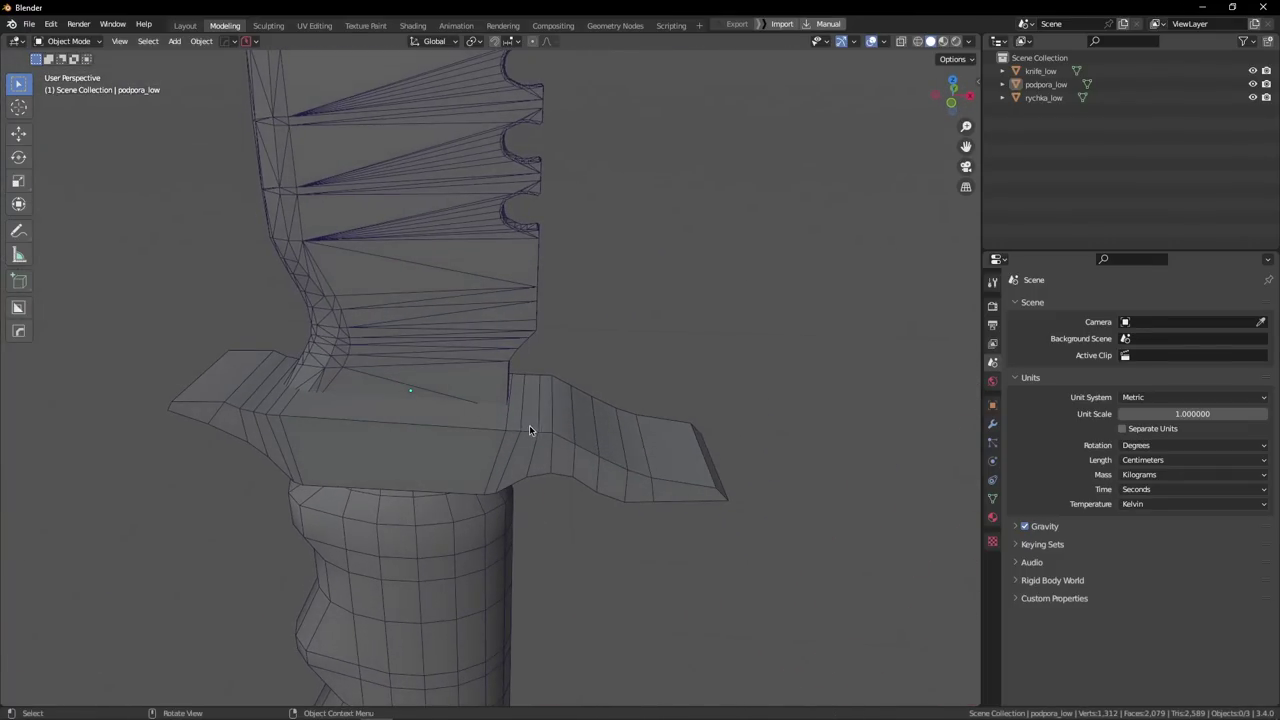
Examine the triangle fans running from the lower notches across the blade down to the guard.
scroll(534, 451, up, 3)
click(562, 448)
scroll(575, 490, down, 5)
click(652, 449)
scroll(580, 300, up, 2)
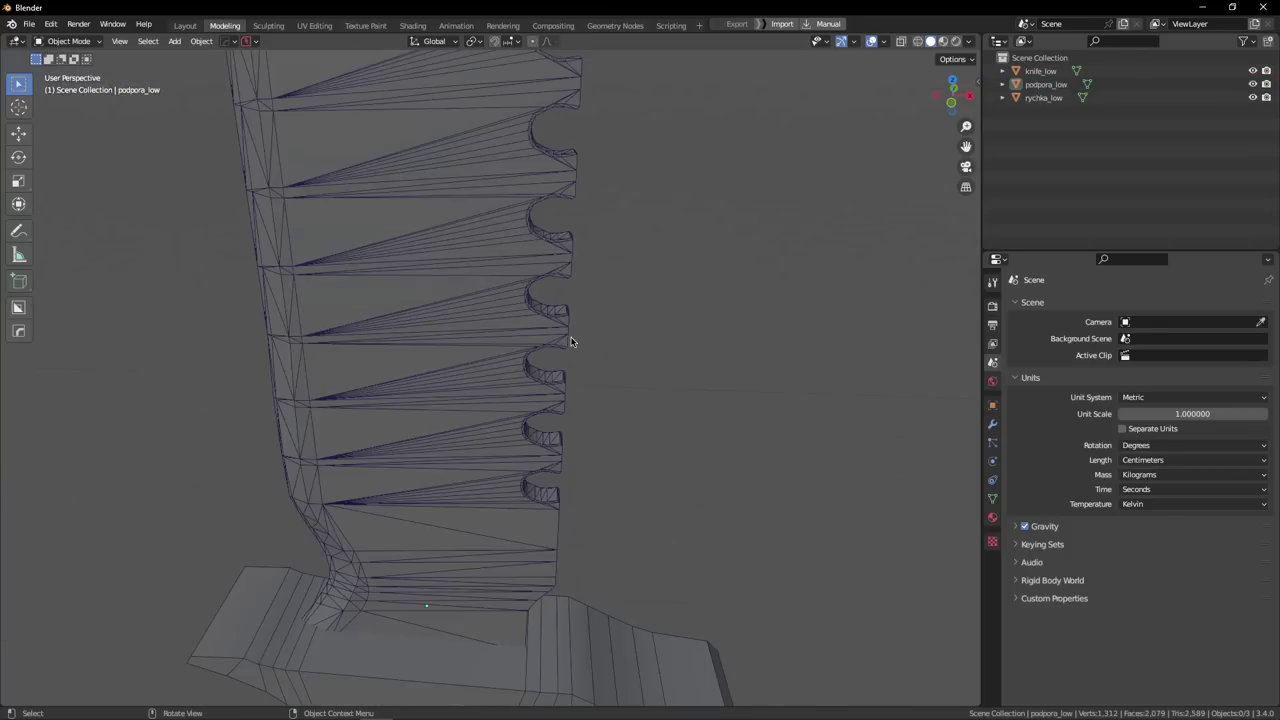
middle_drag(571, 340, 509, 364)
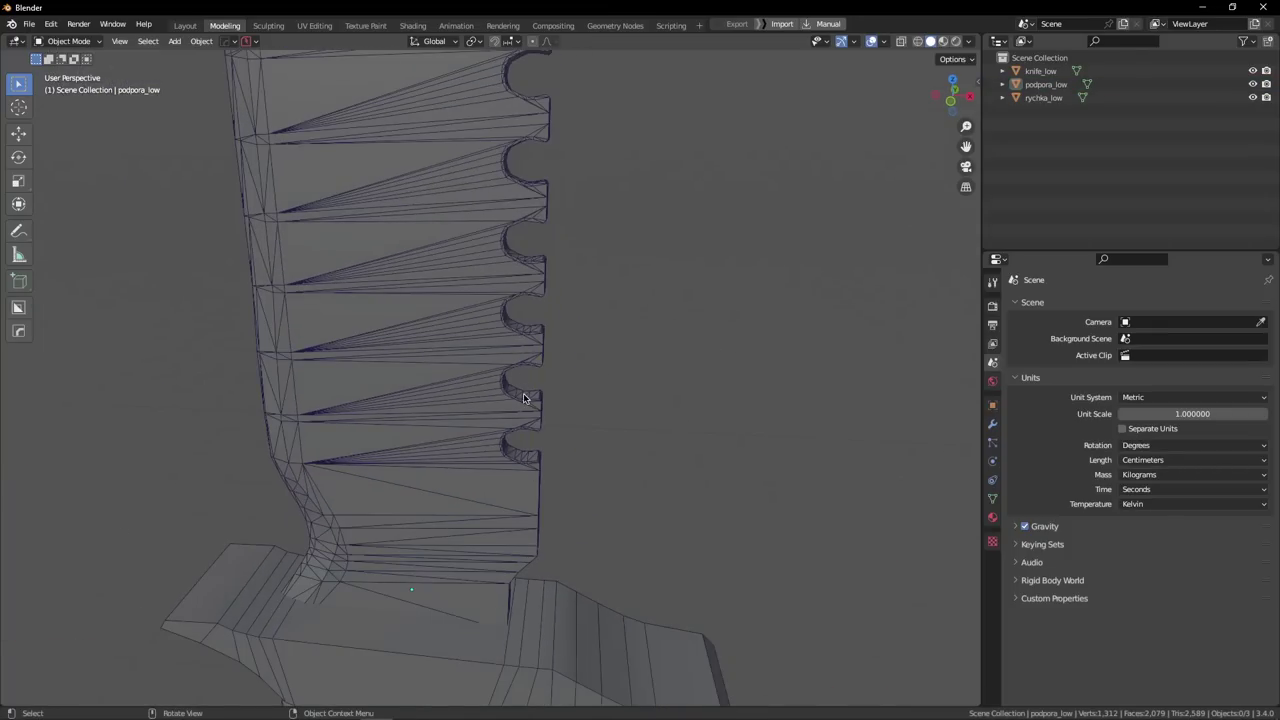
scroll(537, 561, up, 3)
scroll(560, 612, down, 2)
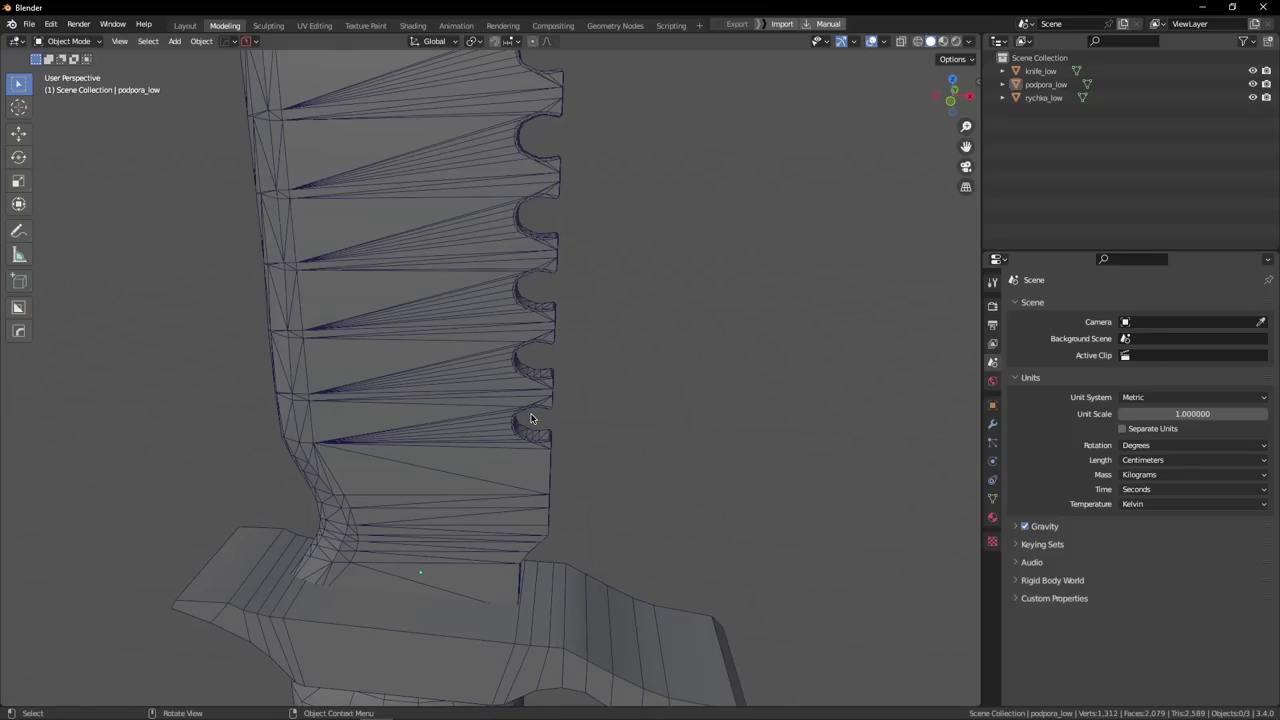
middle_drag(517, 438, 441, 614)
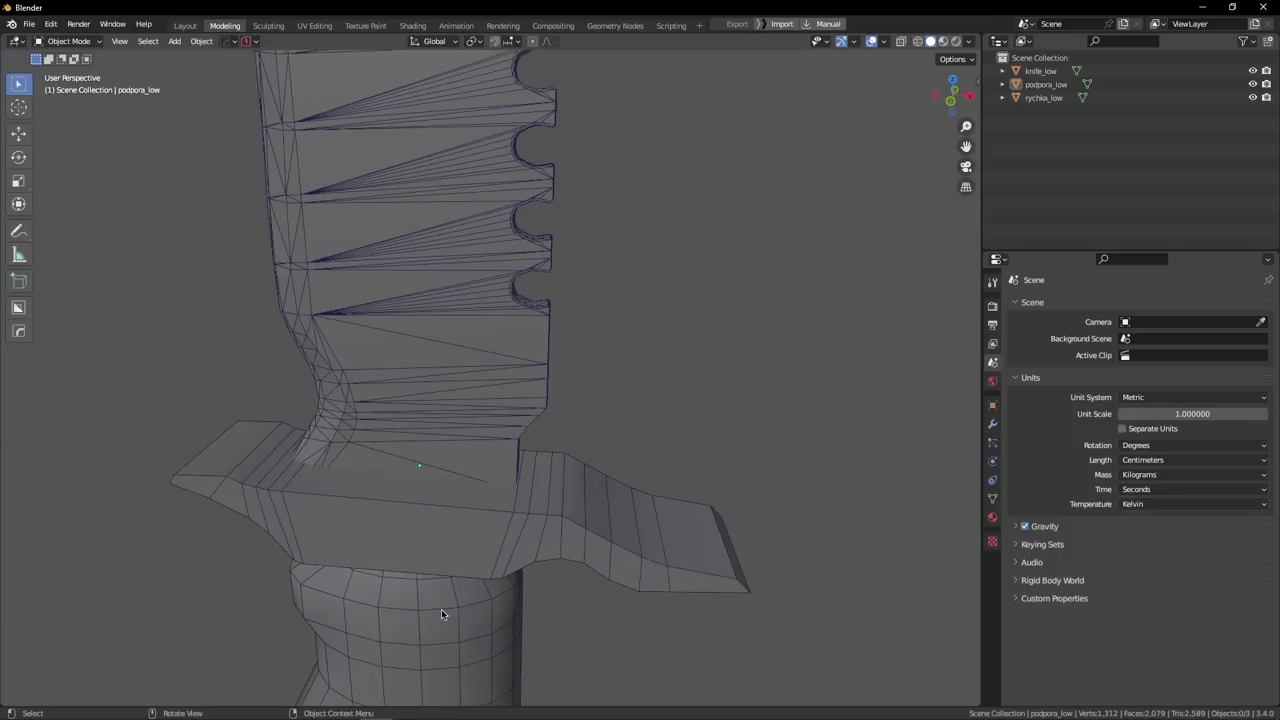
scroll(527, 500, down, 1)
Select the guard and the blade in turn to compare their wireframes, and clear the selection.
click(532, 505)
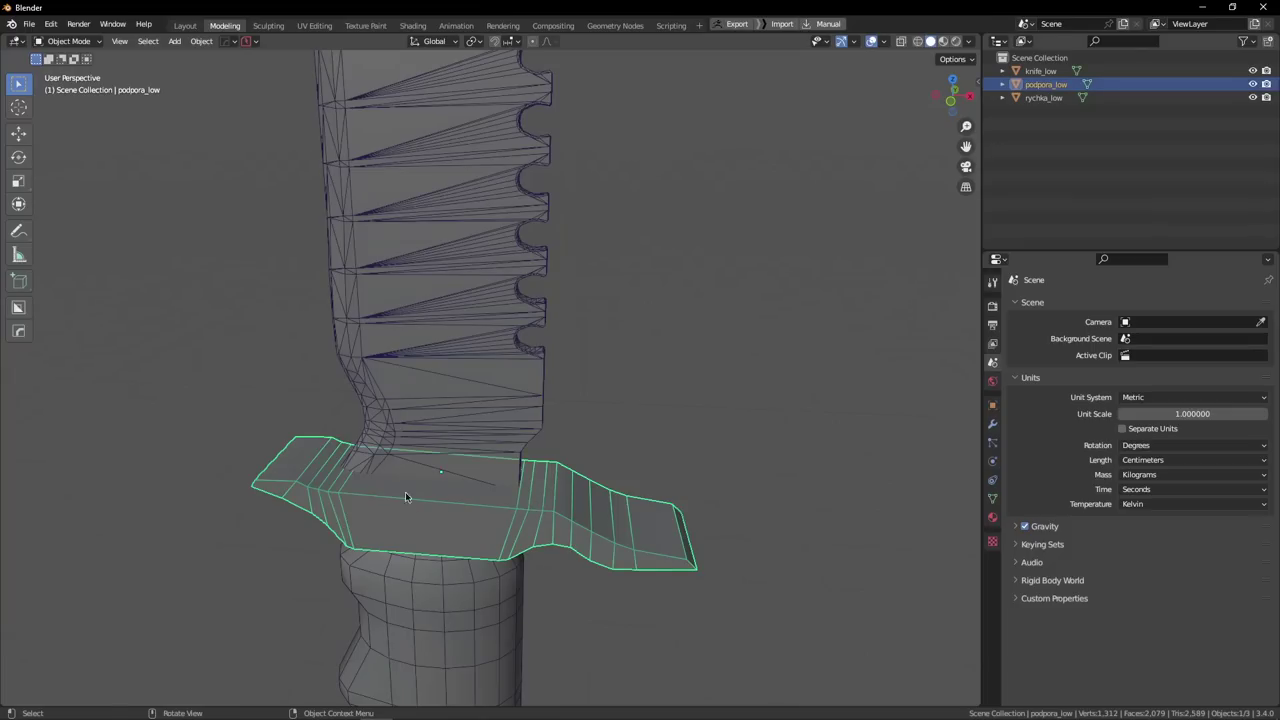
mouse_move(282, 471)
middle_down()
mouse_move(418, 510)
mouse_move(300, 455)
middle_up()
scroll(444, 483, down, 1)
scroll(480, 328, up, 1)
click(480, 328)
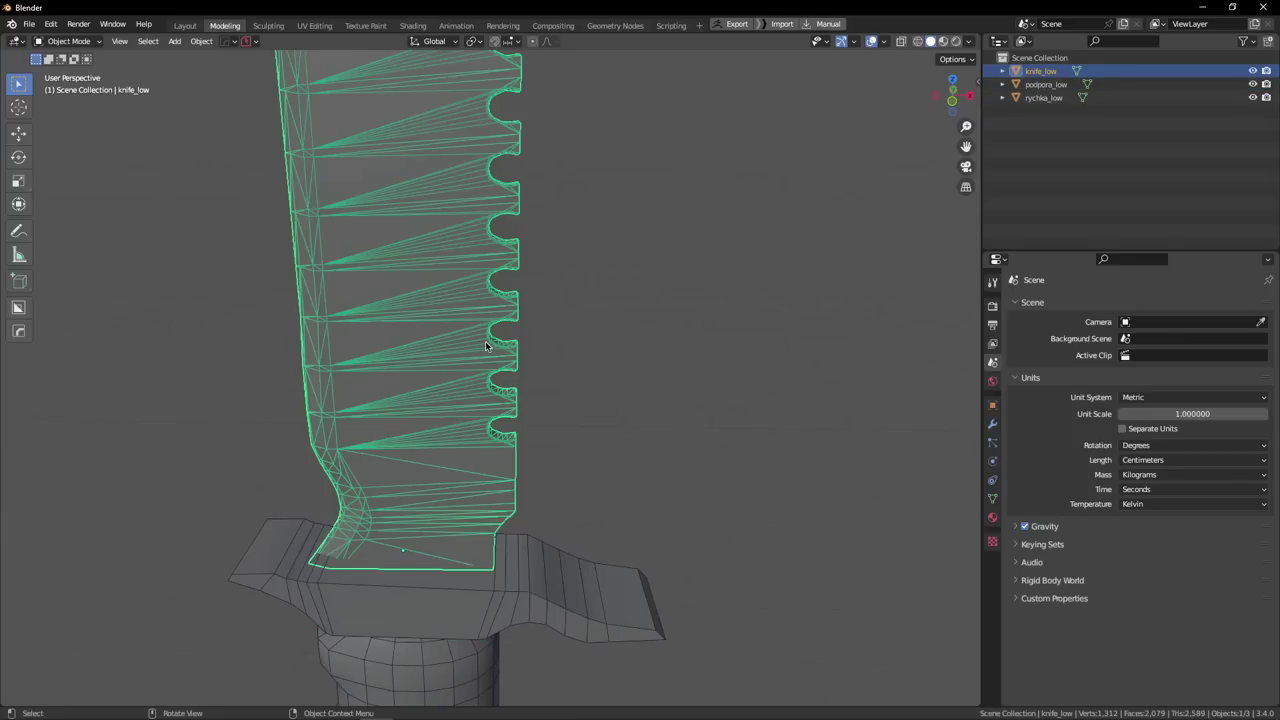
click(559, 309)
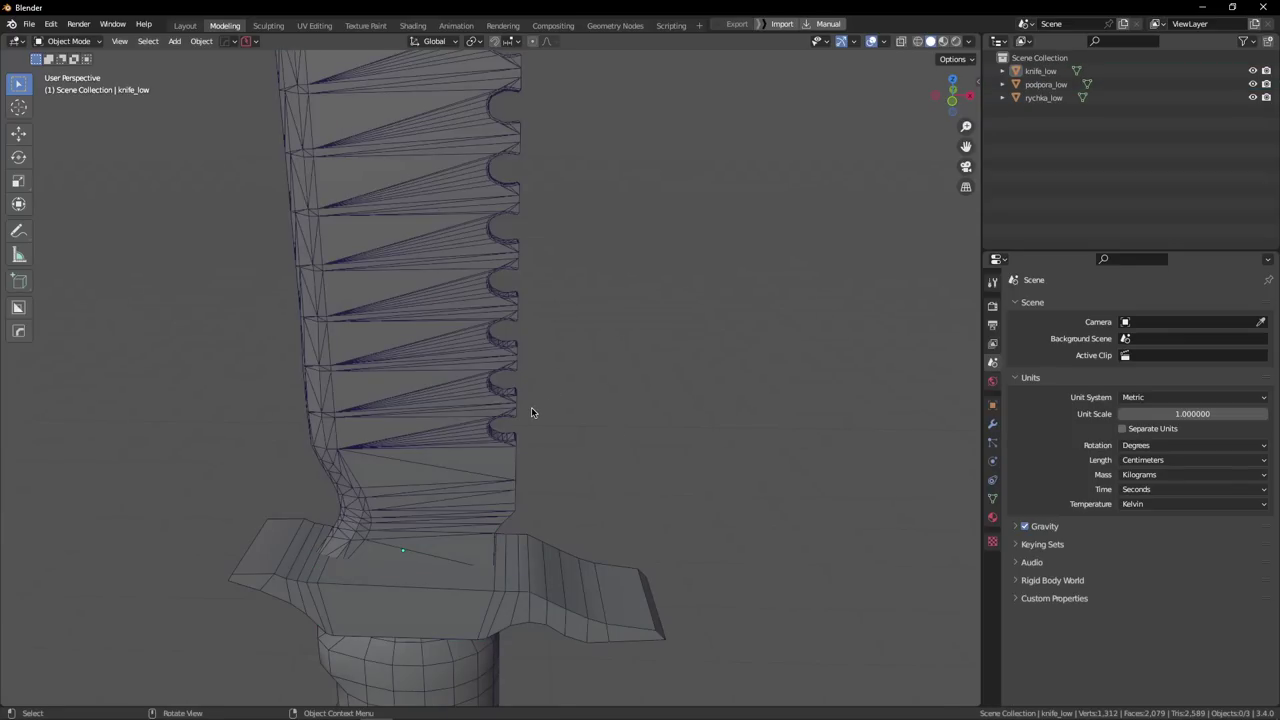
Enter Edit Mode on the blade near the serrated edge and deselect all of its geometry.
middle_drag(530, 408, 503, 414)
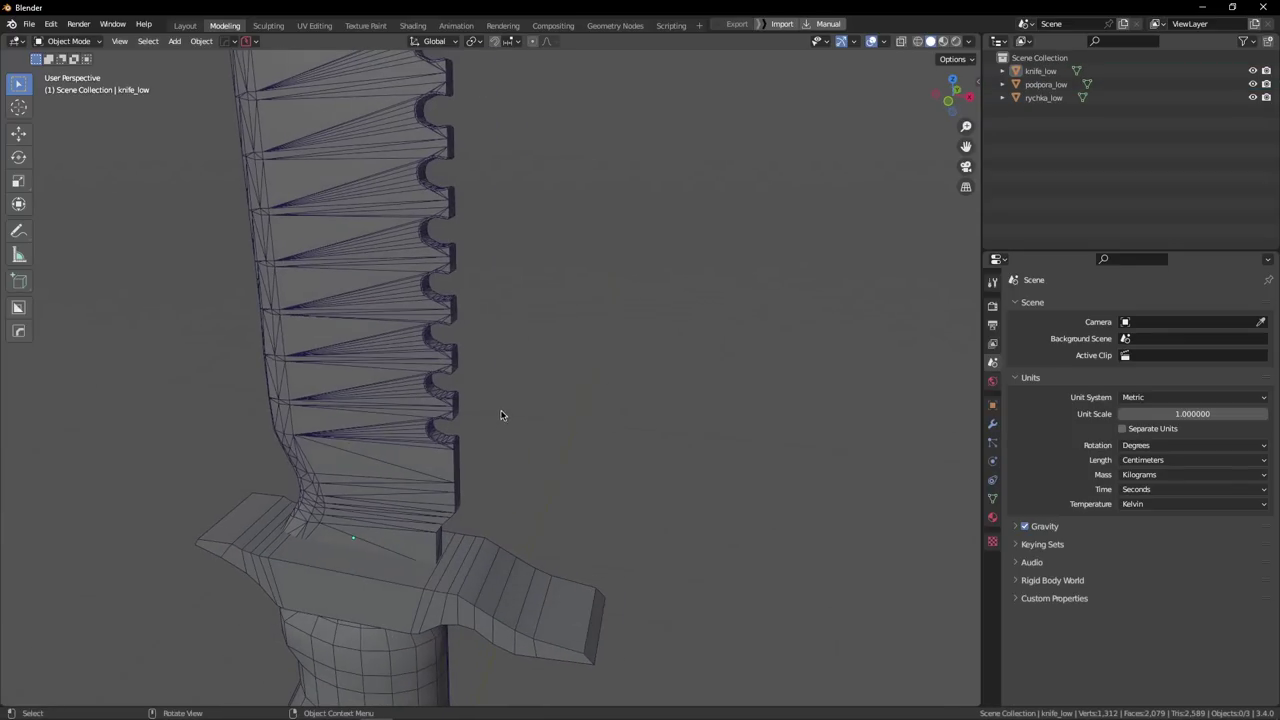
scroll(406, 296, up, 5)
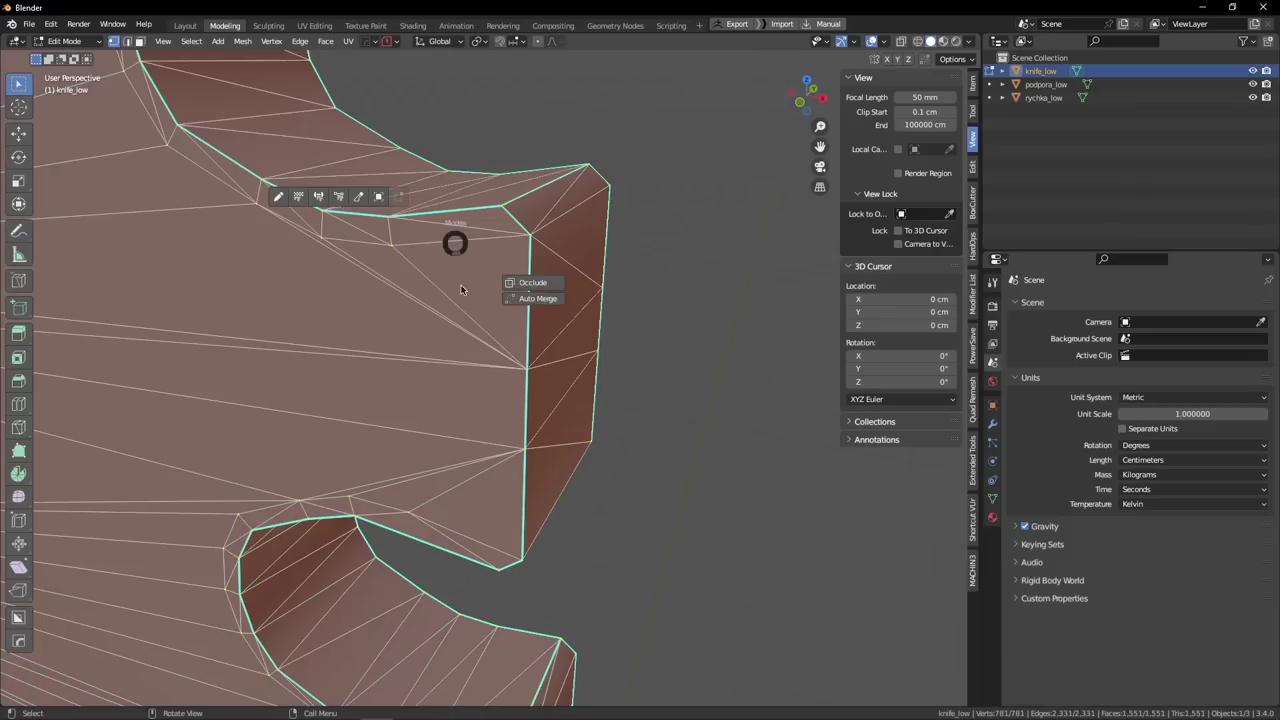
key(alt+a)
scroll(448, 256, down, 4)
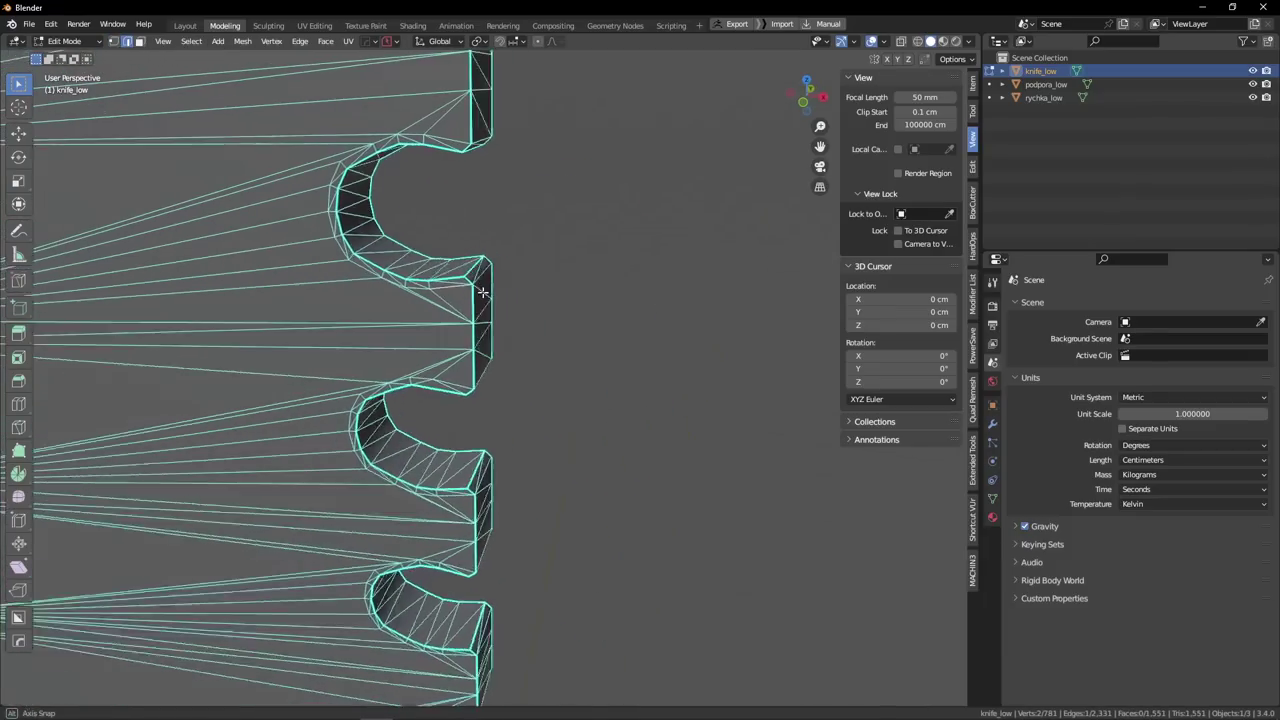
Select the inset edge path around one round notch of the serrated edge and dissolve those edges.
middle_drag(440, 262, 483, 266)
scroll(400, 240, up, 2)
ctrl+click(311, 262)
ctrl+click(282, 191)
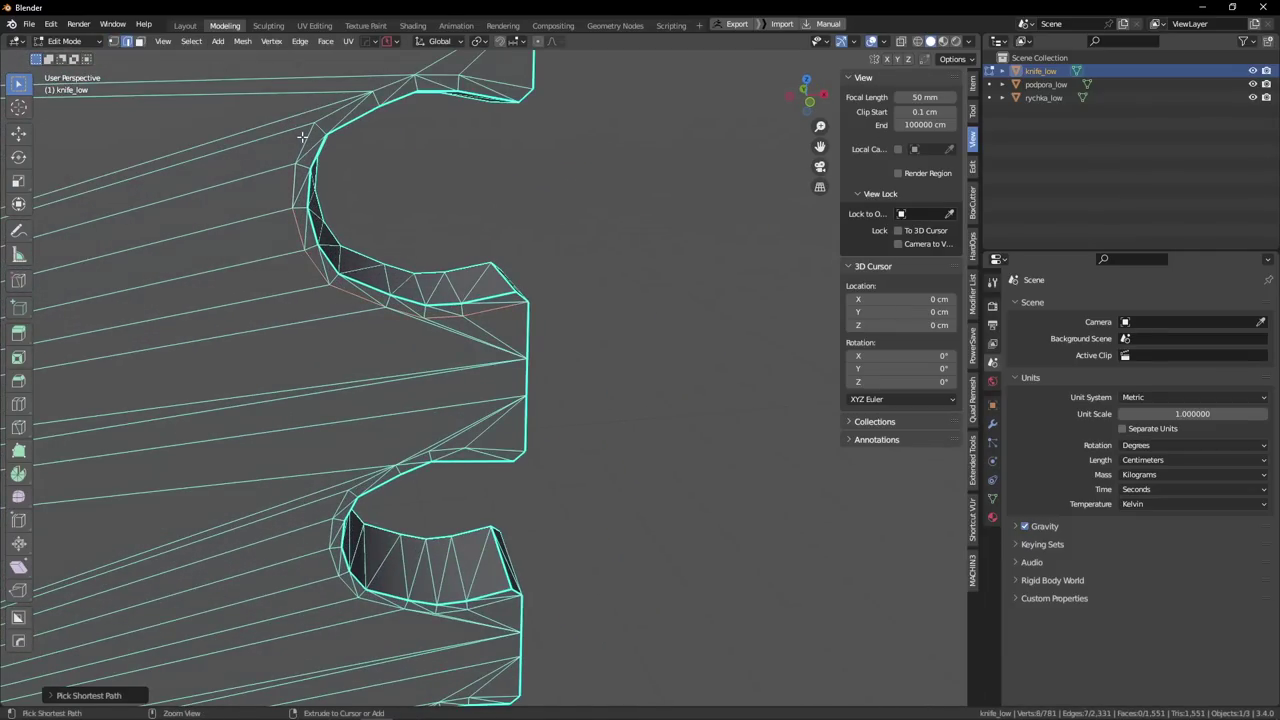
ctrl+click(490, 82)
key(ctrl+x)
scroll(500, 180, down, 3)
middle_drag(550, 200, 523, 210)
scroll(523, 217, up, 2)
key(ctrl+z)
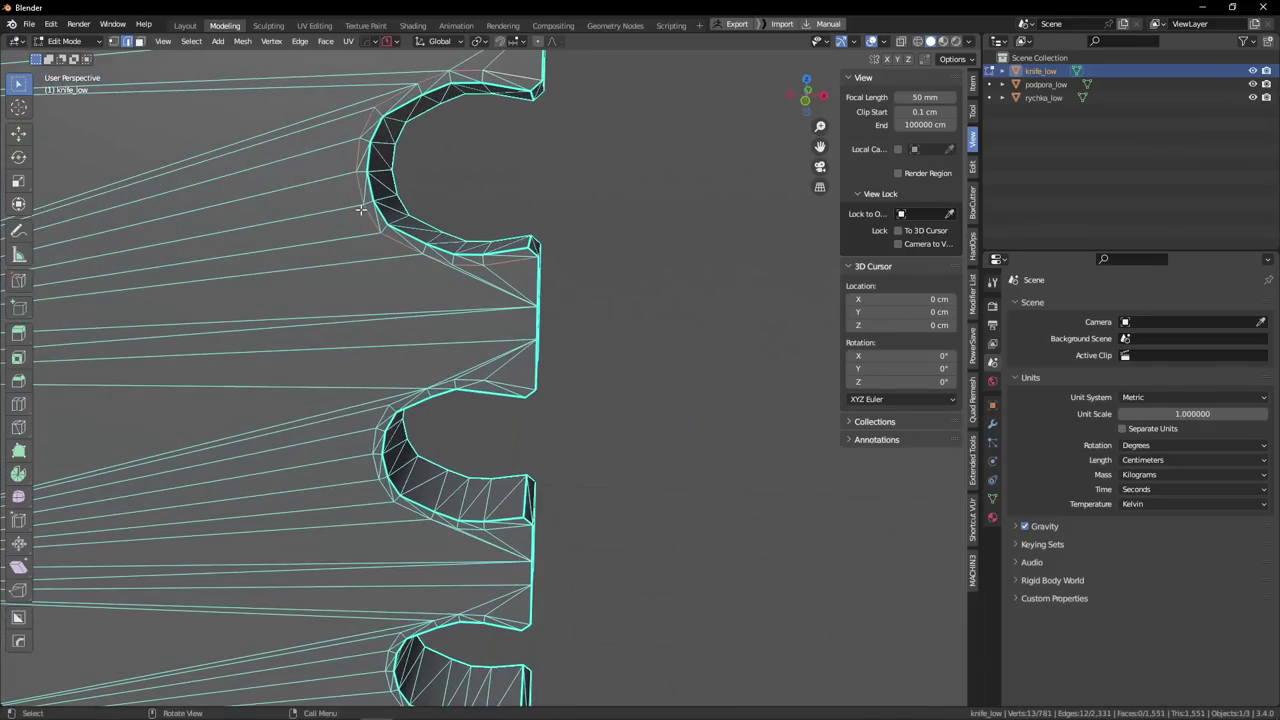
scroll(370, 197, up, 3)
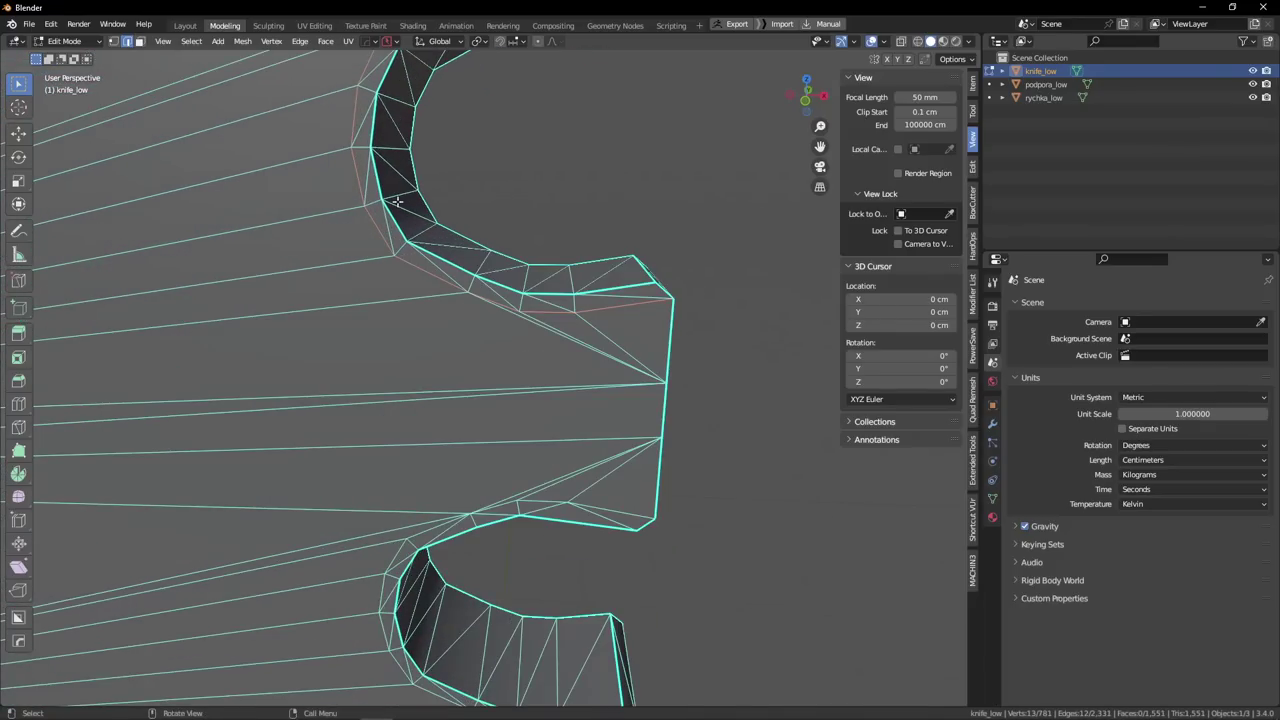
scroll(398, 204, down, 4)
key(ctrl+x)
middle_drag(392, 216, 369, 186)
scroll(445, 160, up, 2)
Dissolve the leftover inset vertices around the same notch with Dissolve Vertices.
key(1)
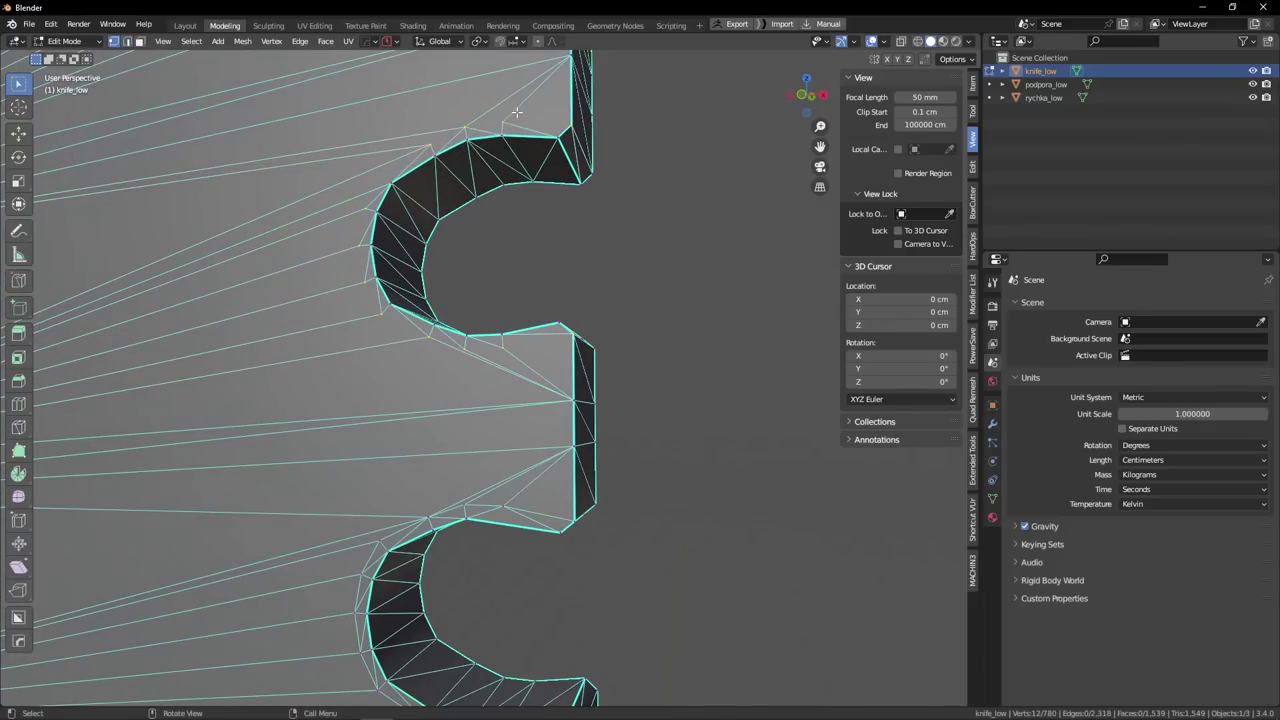
click(504, 121)
shift+click(466, 127)
shift+click(502, 348)
key(x)
click(467, 337)
scroll(472, 335, down, 3)
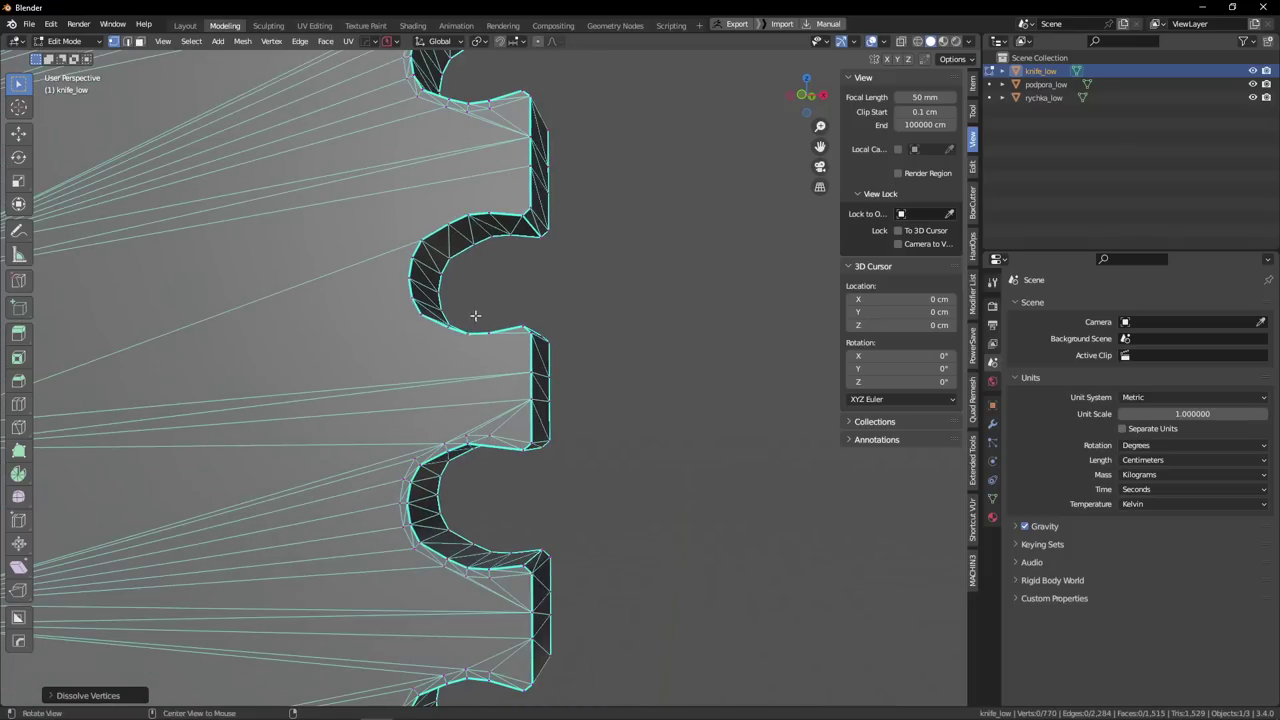
Examine the simplified notch against its neighbours in edge mode, focusing on the inset edges around the notch below.
scroll(475, 315, down, 1)
alt+drag(539, 331, 517, 337)
alt+drag(460, 412, 468, 443)
key(2)
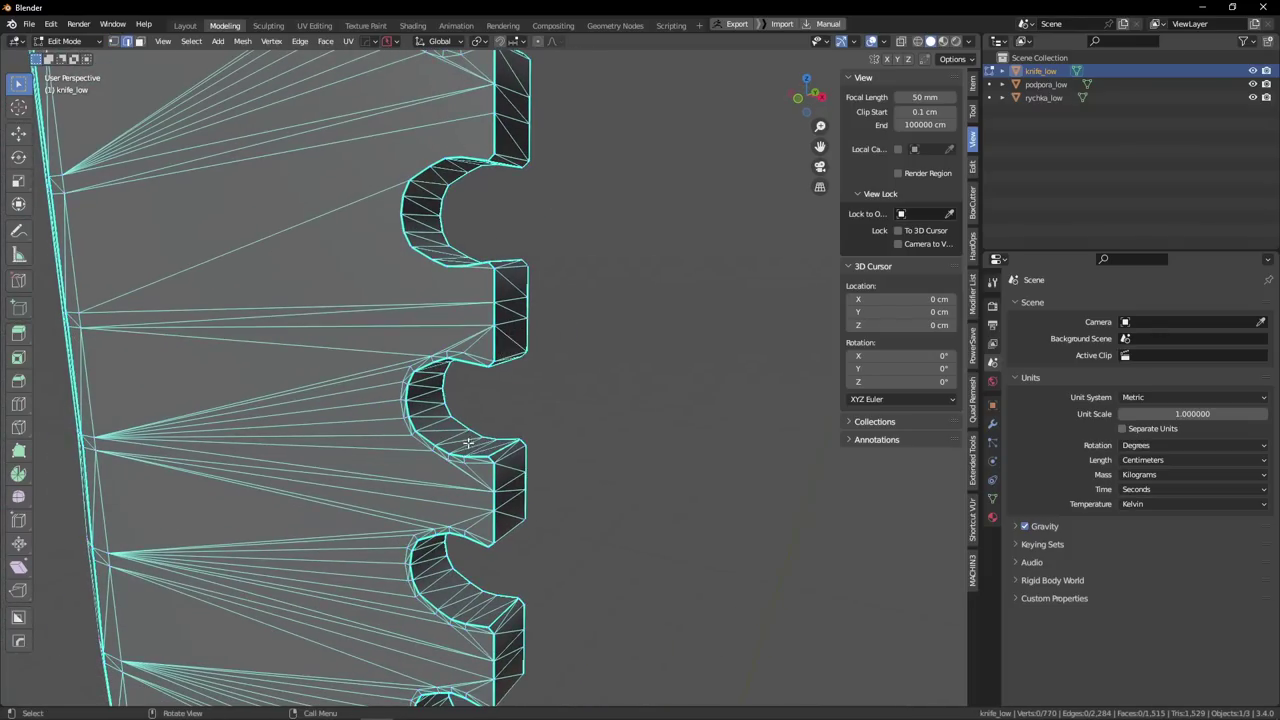
scroll(468, 443, up, 3)
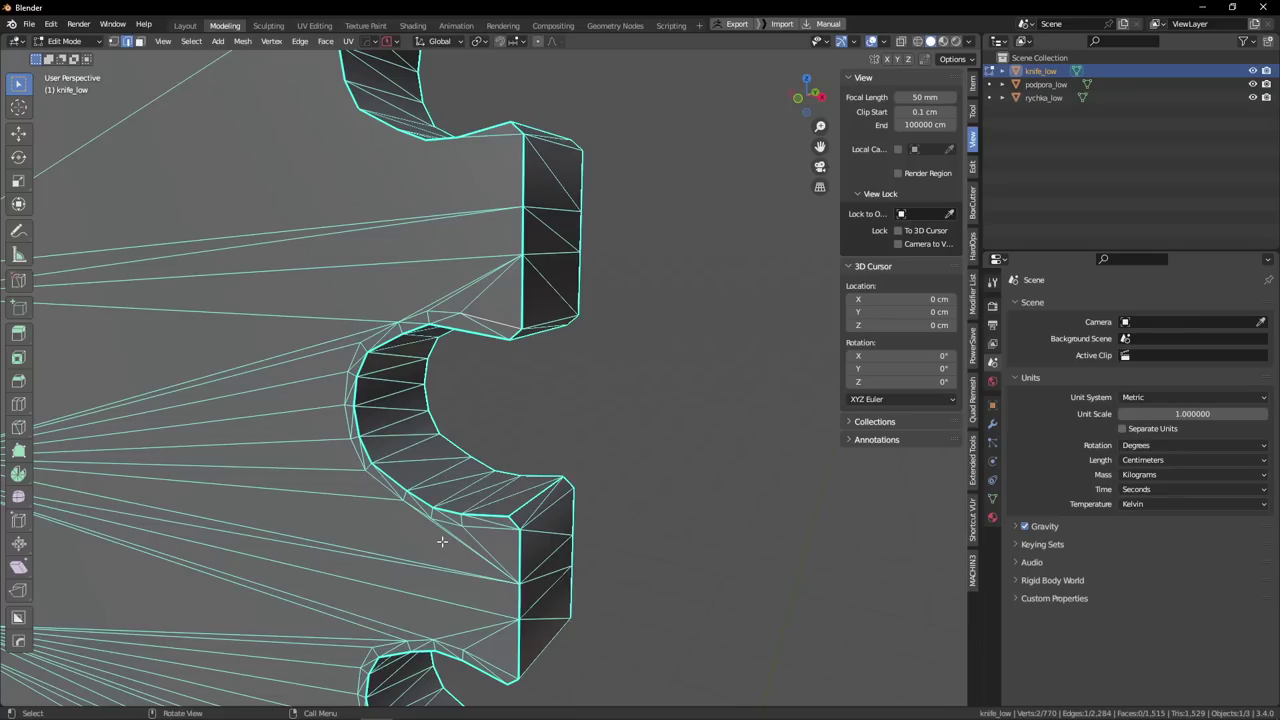
scroll(468, 440, down, 5)
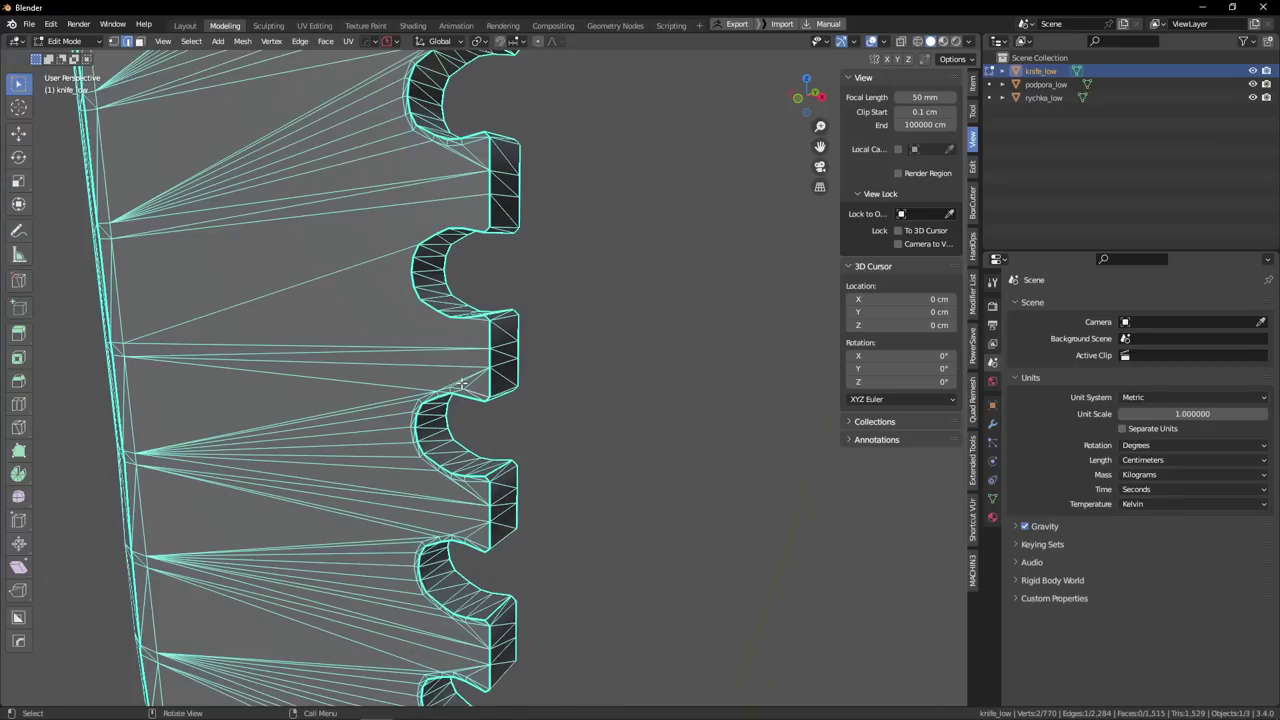
scroll(462, 370, up, 3)
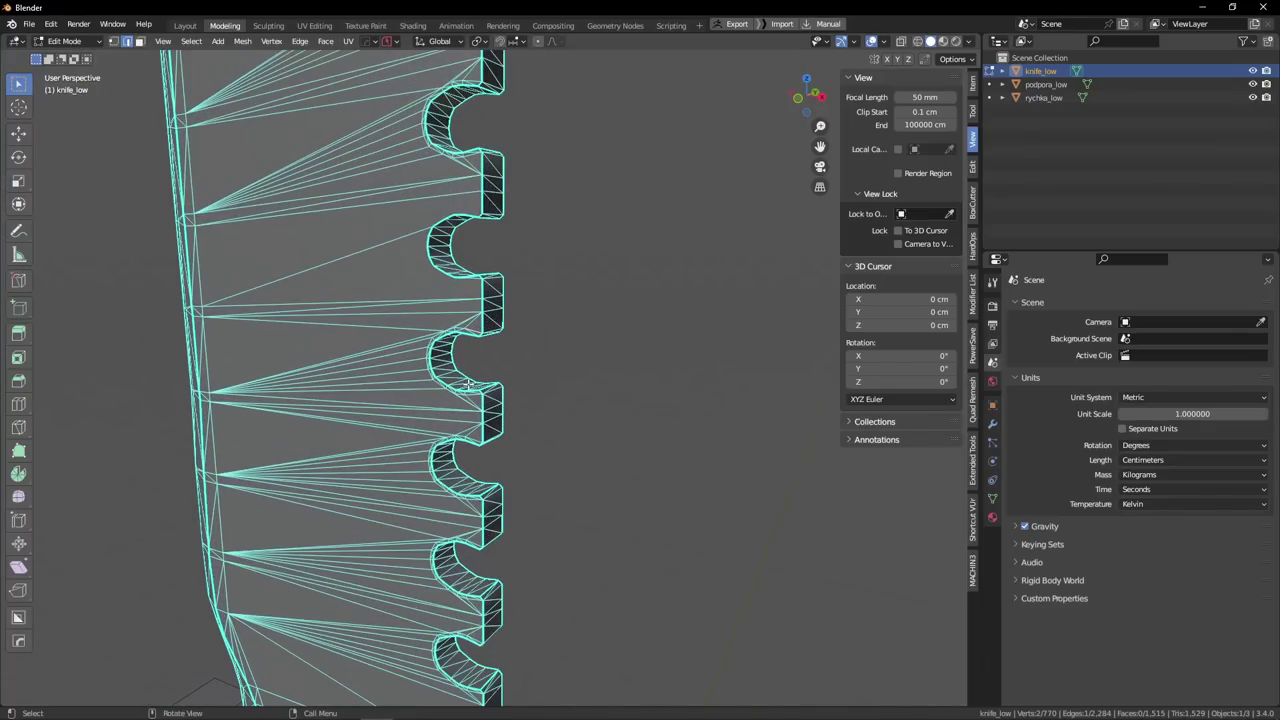
scroll(468, 384, down, 3)
scroll(489, 335, up, 6)
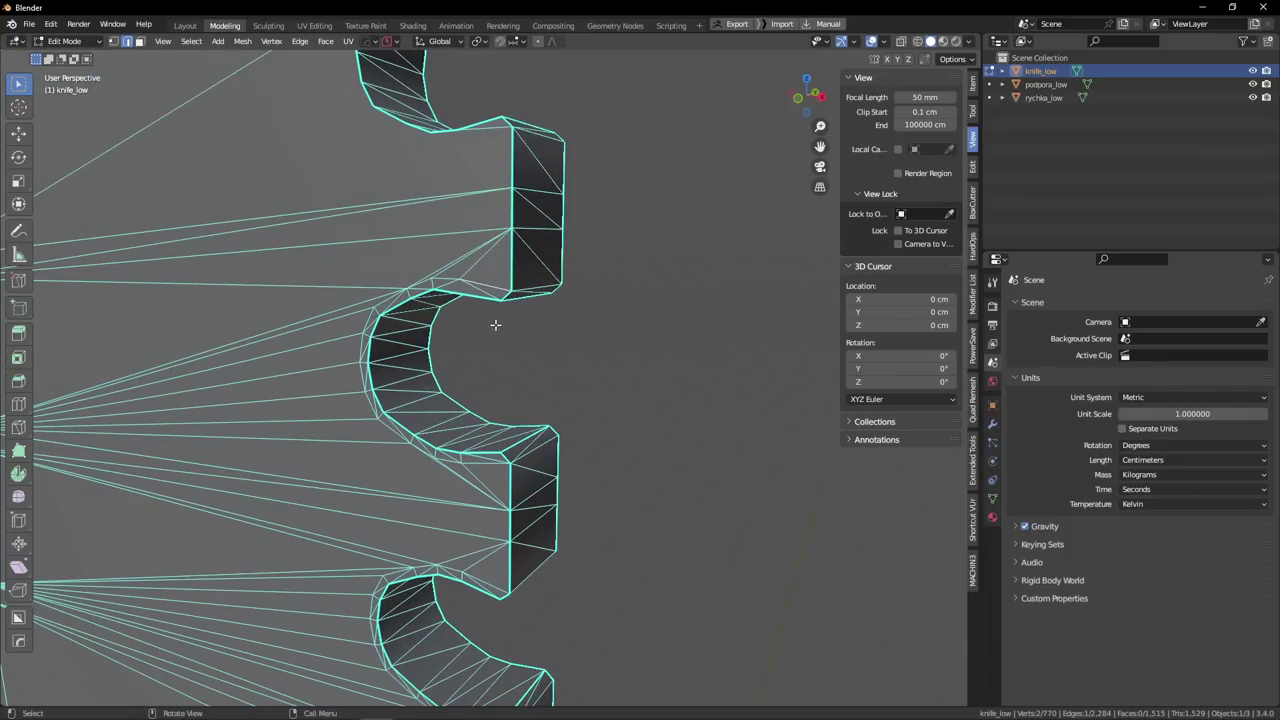
middle_drag(488, 276, 556, 384)
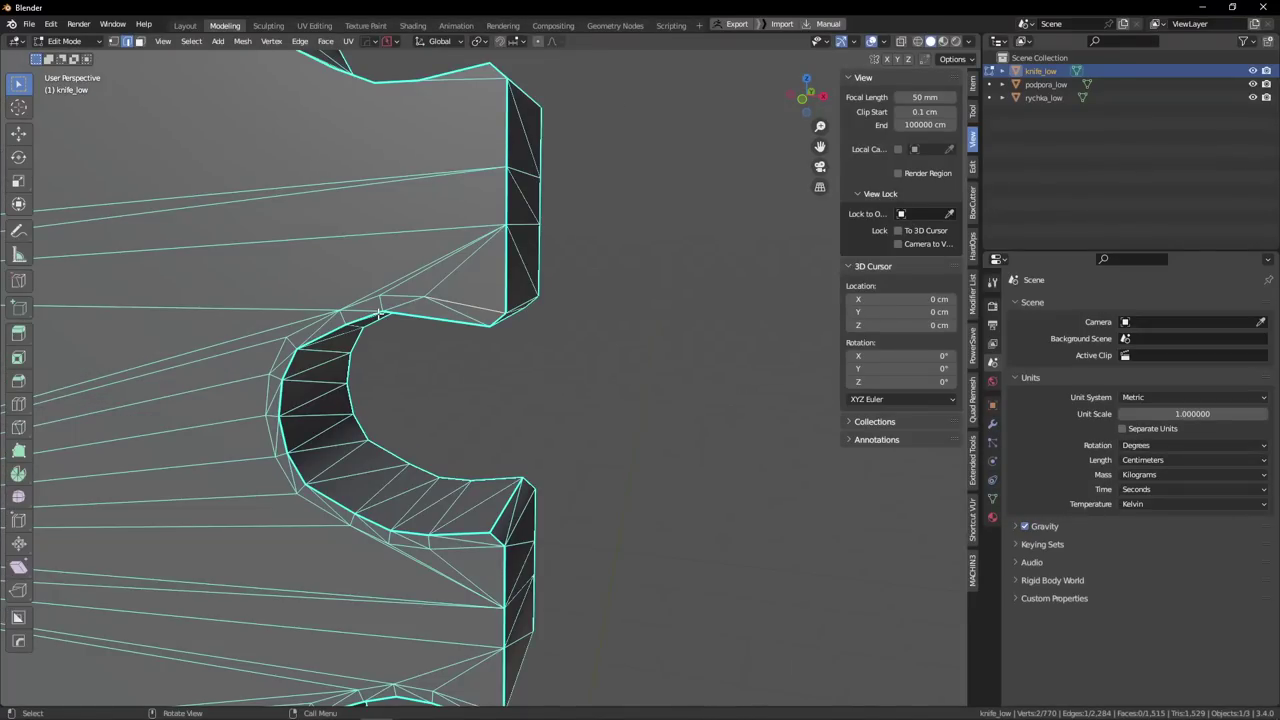
middle_drag(392, 310, 360, 167)
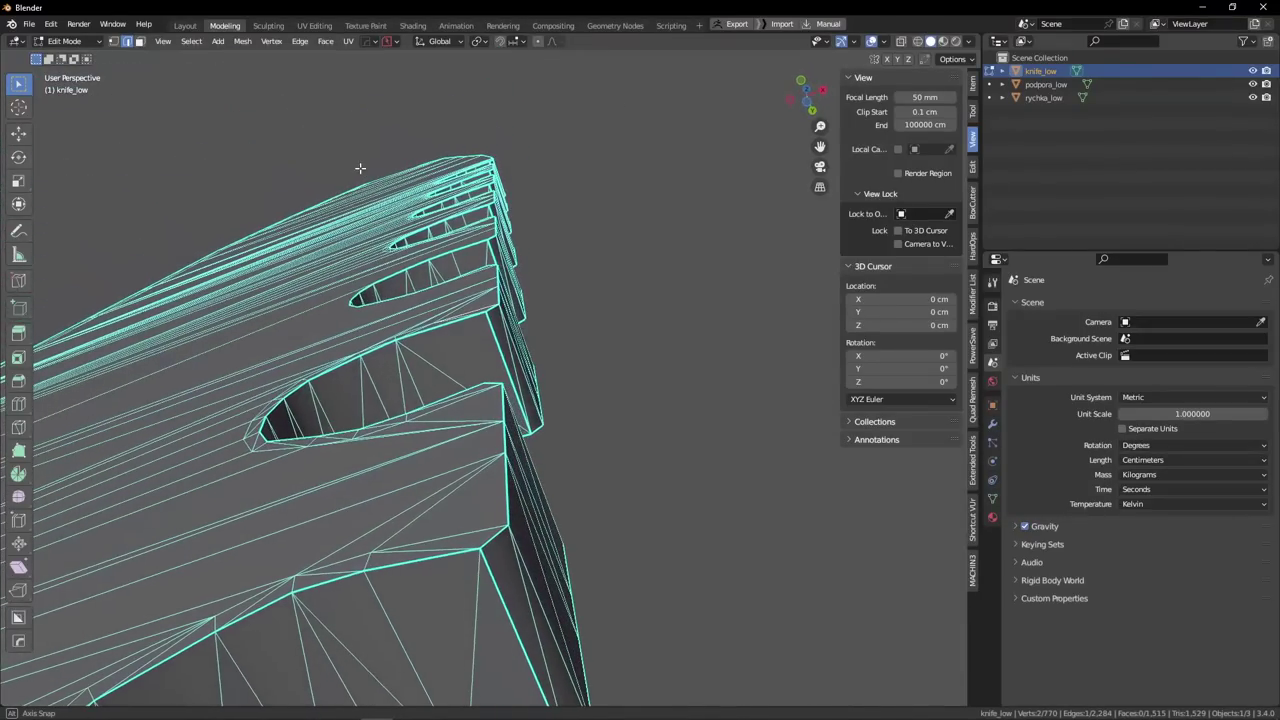
middle_drag(368, 336, 442, 466)
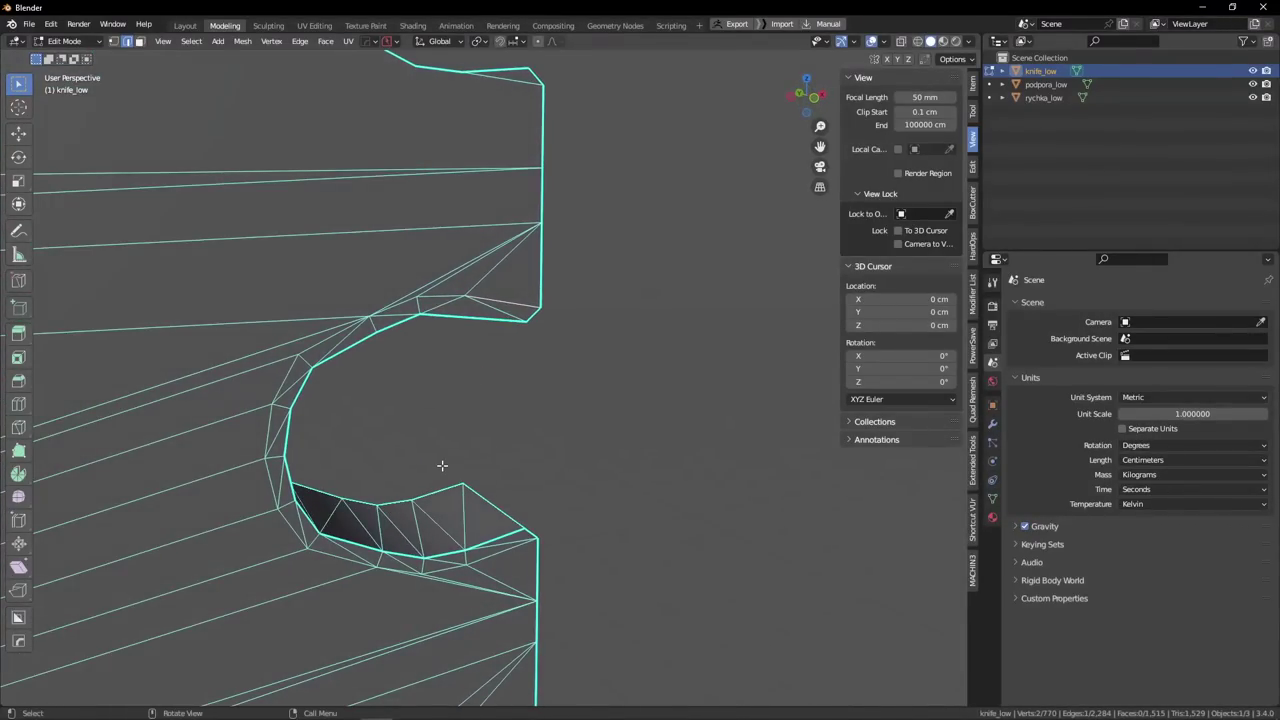
middle_drag(402, 393, 244, 375)
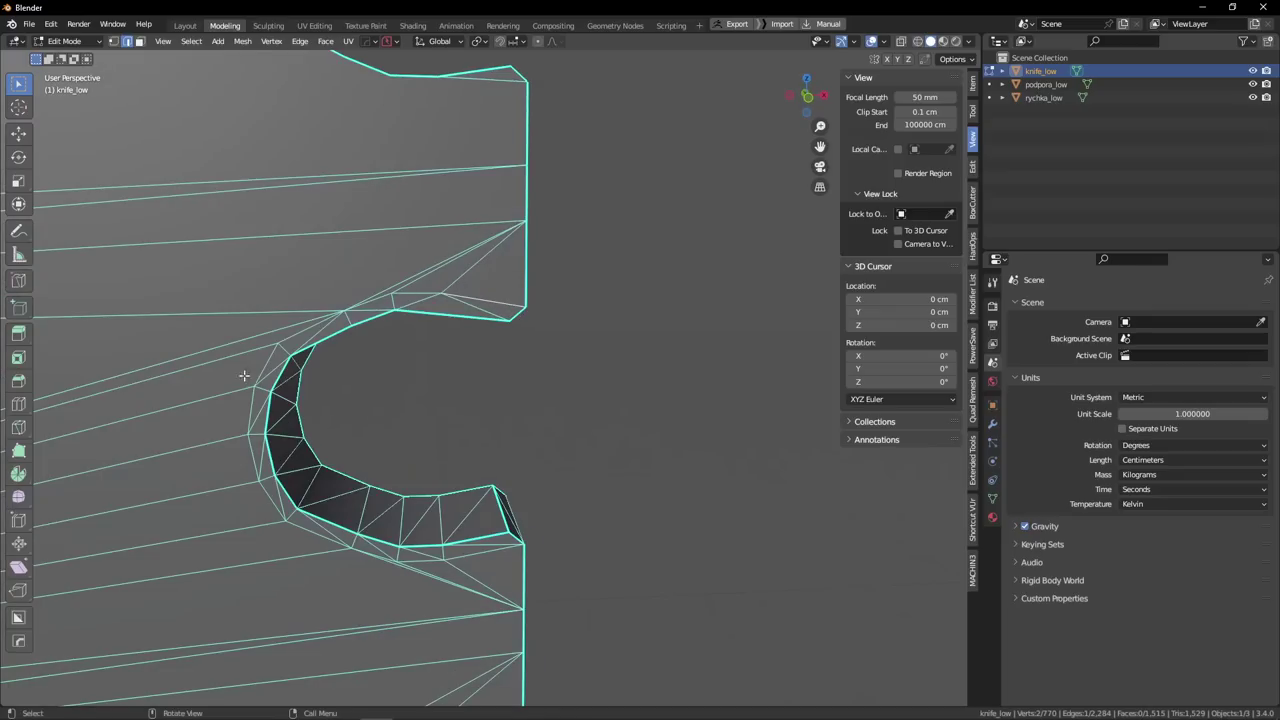
middle_drag(271, 430, 512, 375)
Try Dissolve Edges on three edges at the upper rim of the notch below, and undo it.
scroll(472, 357, up, 2)
scroll(472, 343, up, 3)
key(x)
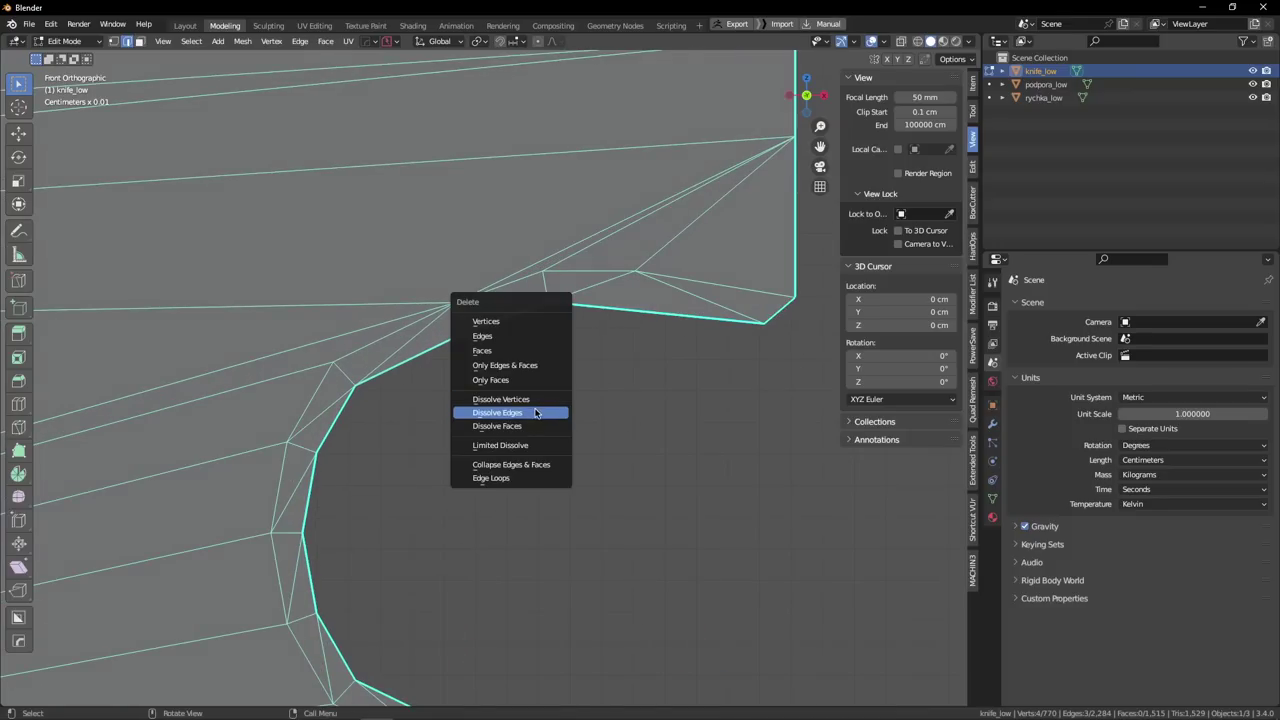
click(550, 410)
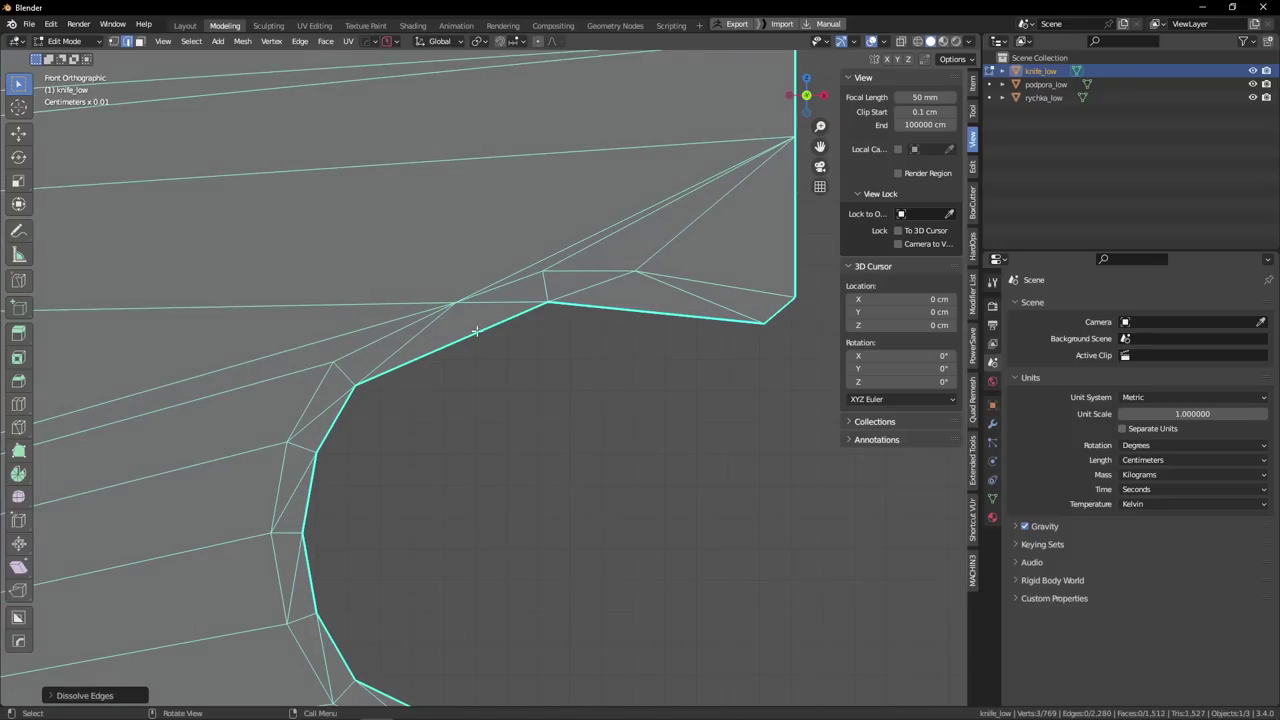
scroll(455, 334, down, 2)
key(ctrl+z)
scroll(463, 346, up, 3)
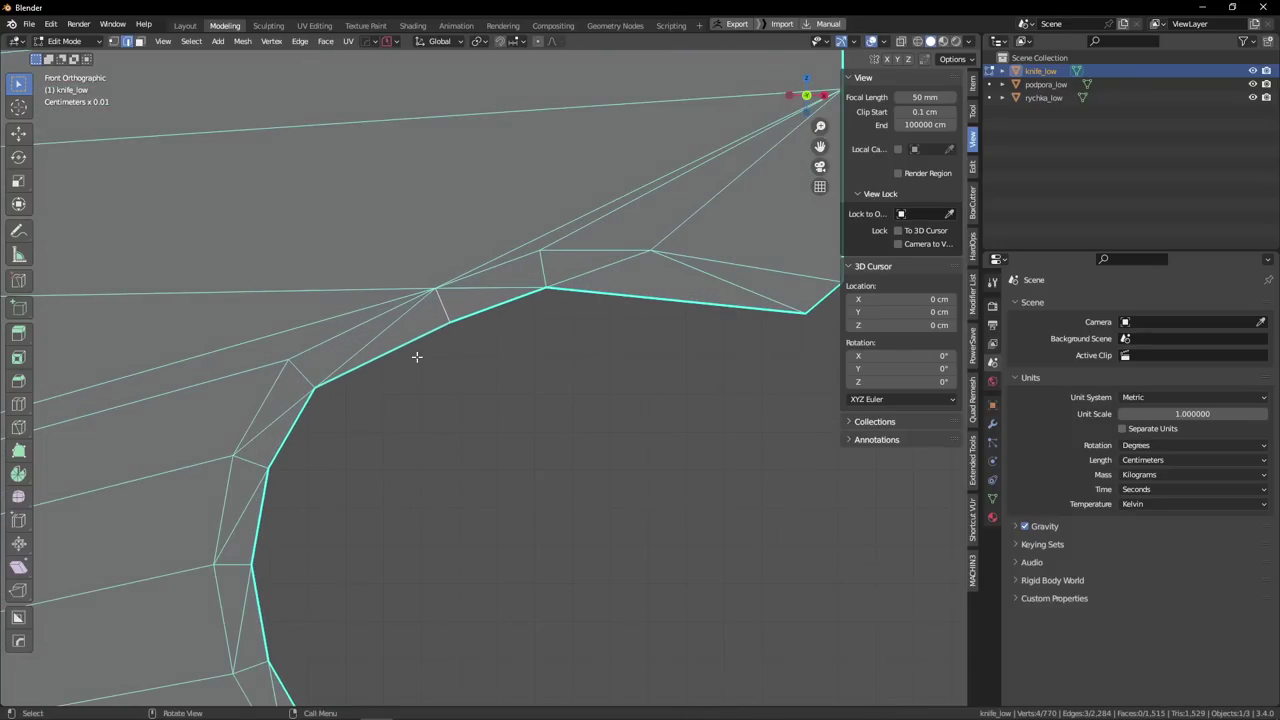
key(1)
key(shift+z)
drag(439, 304, 474, 346)
key(g)
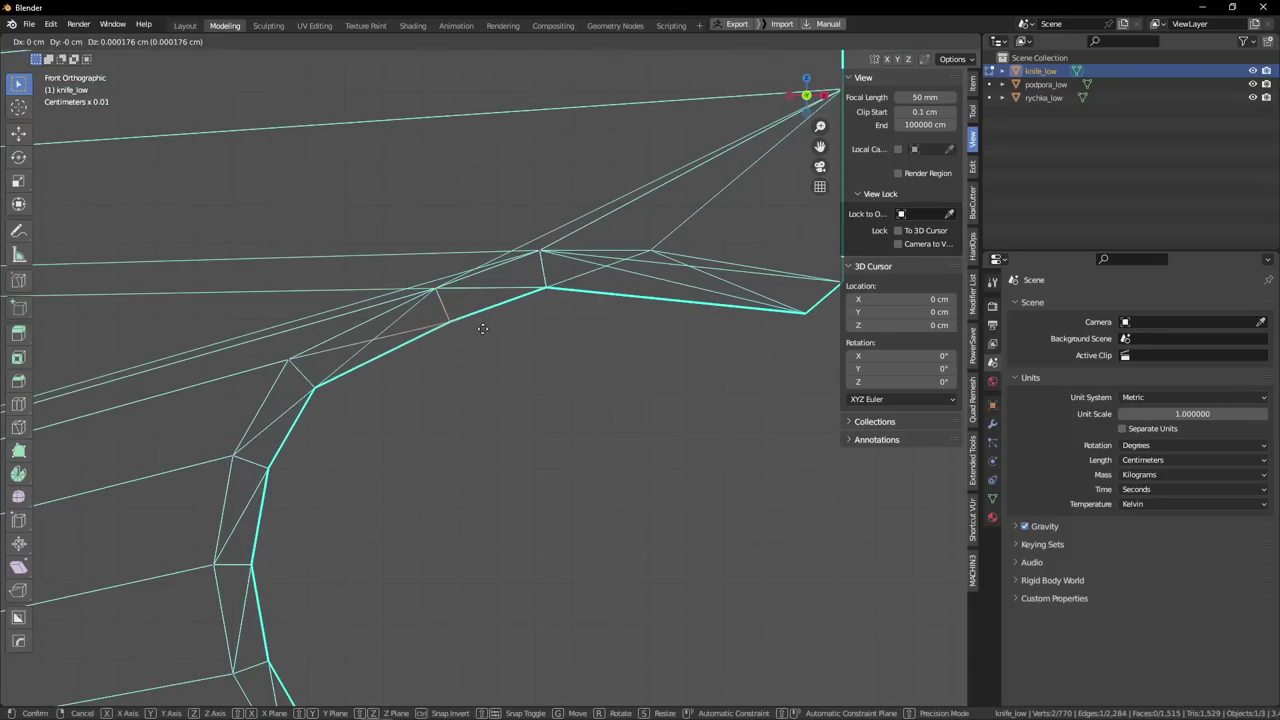
right_click(476, 334)
key(g)
right_click(473, 332)
key(alt+z)
scroll(478, 320, down, 8)
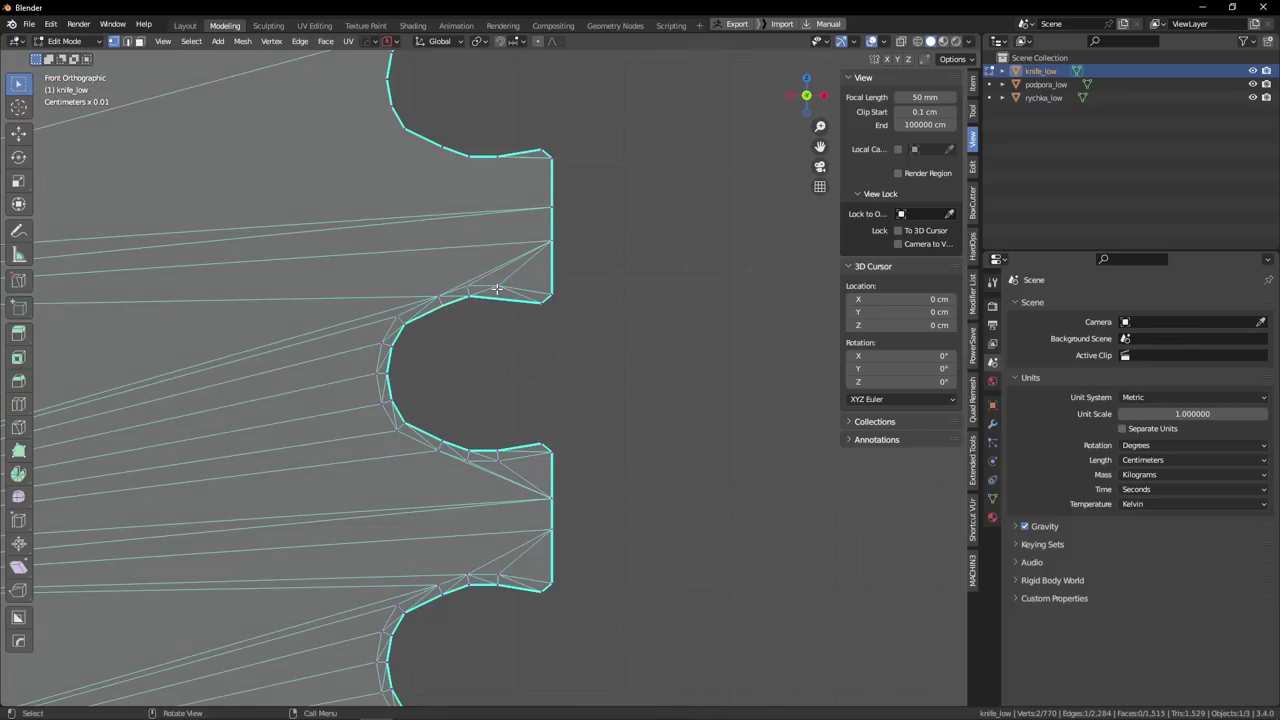
Return to Object Mode, deselect the blade and view the whole knife.
key(Tab)
scroll(497, 286, down, 10)
click(527, 258)
scroll(526, 285, down, 7)
middle_drag(525, 310, 451, 349)
scroll(456, 350, up, 3)
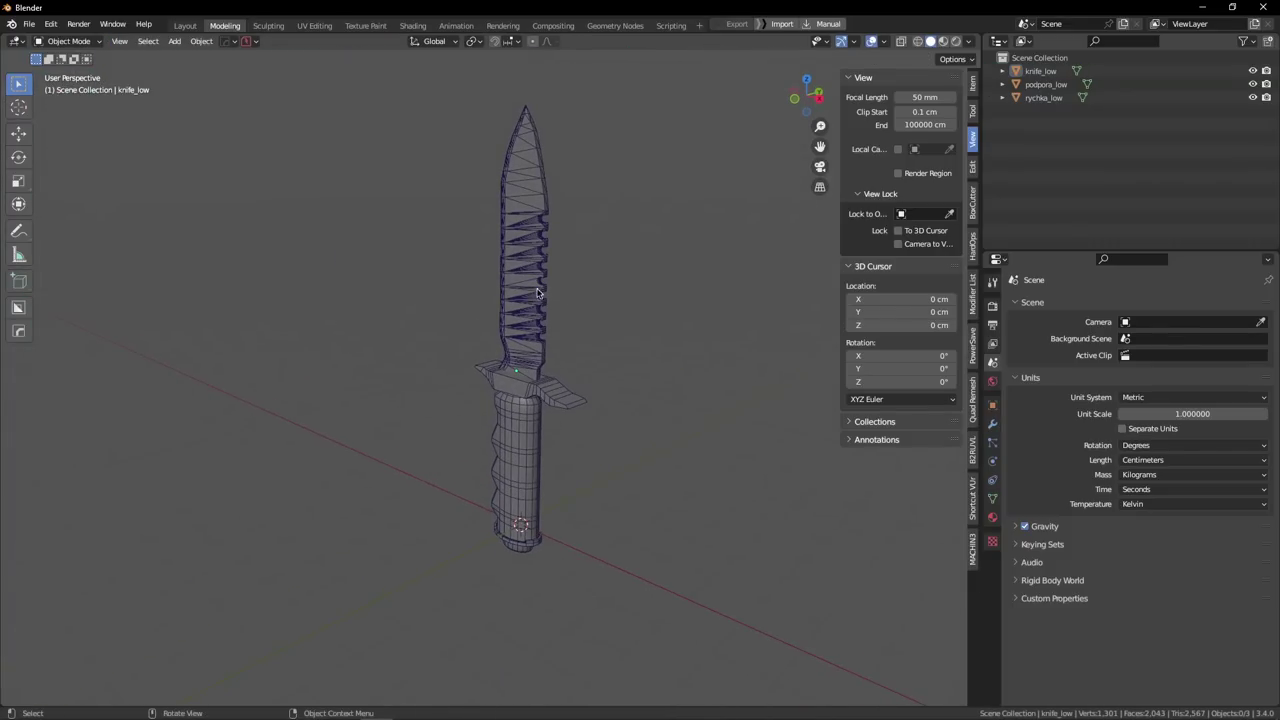
scroll(546, 283, up, 5)
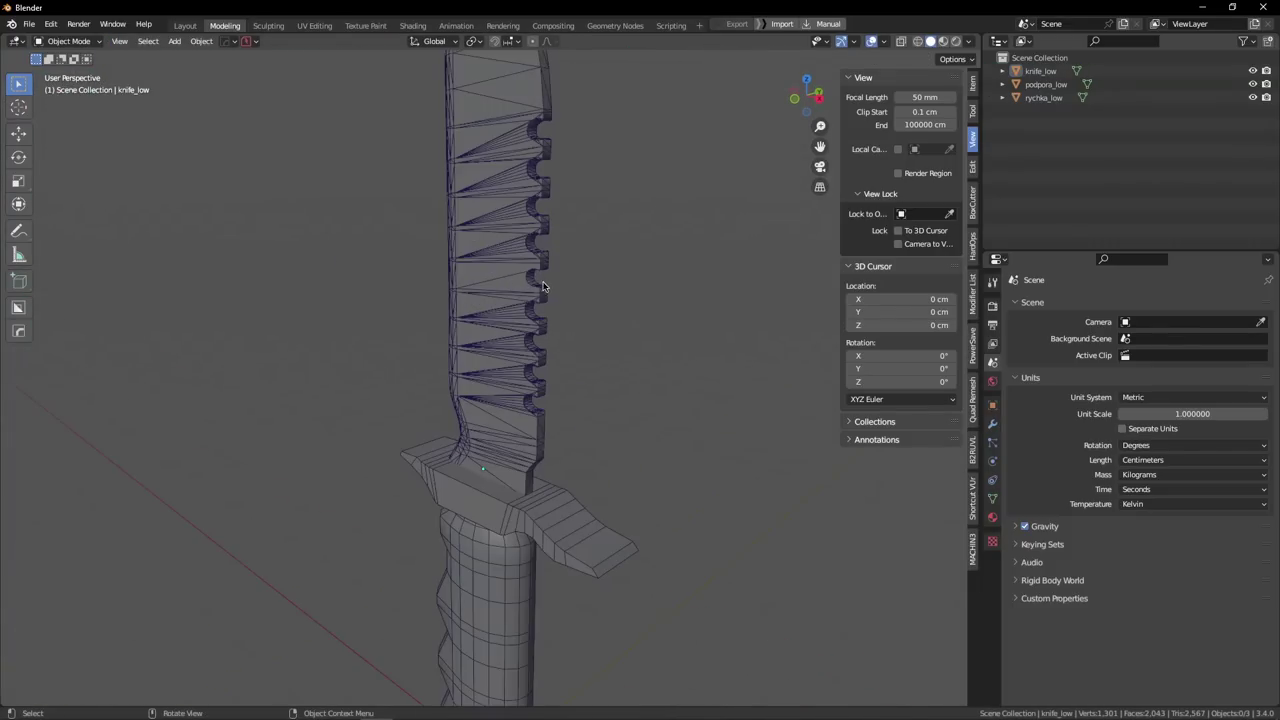
Examine the simplified notch beside the remaining notches in the blade's Edit Mode, and return to Object Mode.
click(539, 281)
key(Tab)
scroll(540, 300, up, 6)
middle_drag(502, 444, 522, 394)
scroll(512, 430, up, 1)
scroll(506, 404, down, 3)
scroll(474, 379, down, 2)
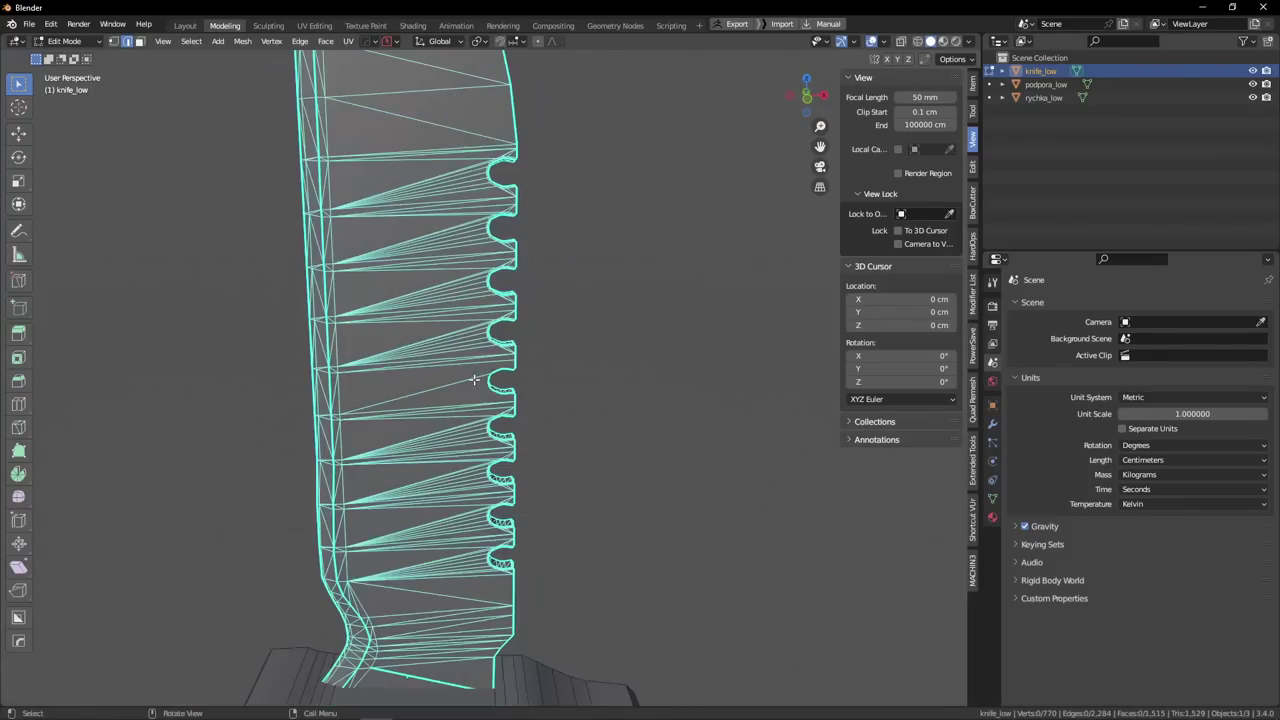
scroll(537, 319, down, 2)
middle_drag(496, 318, 520, 342)
key(Tab)
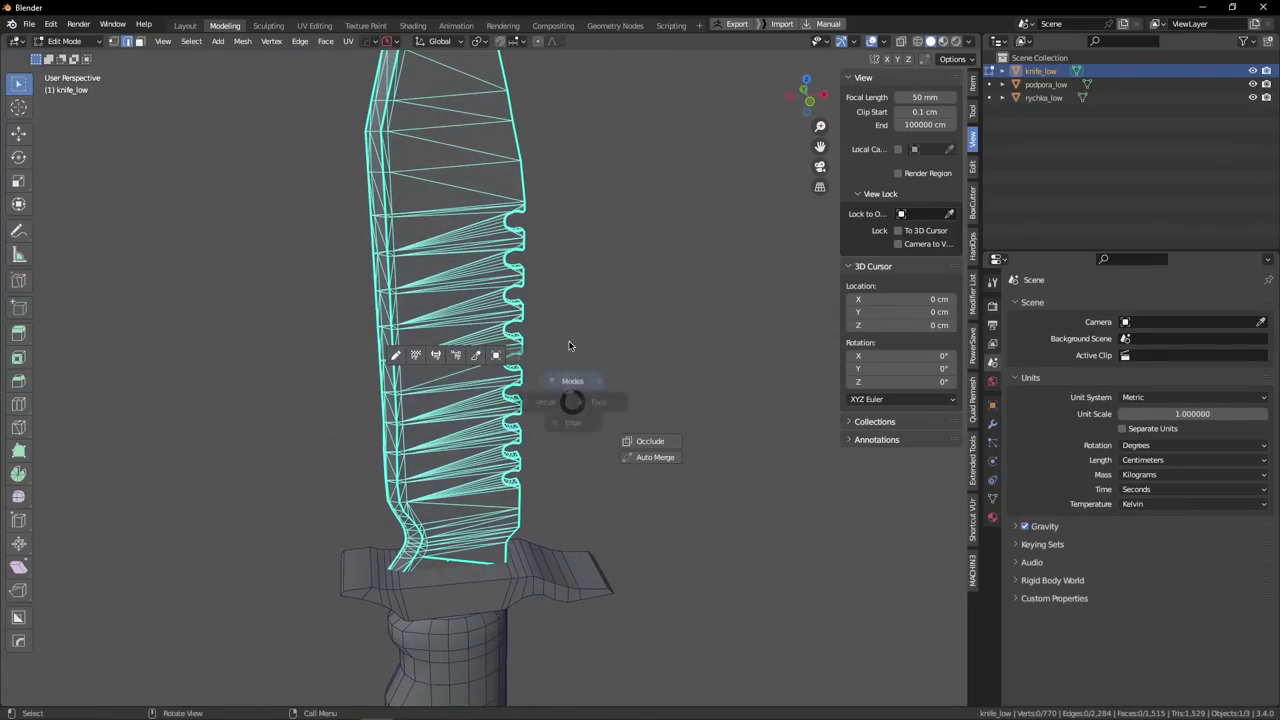
Apply Tris to Quads to all geometry of the three knife objects together in Edit Mode.
key(a)
key(Tab)
key(a)
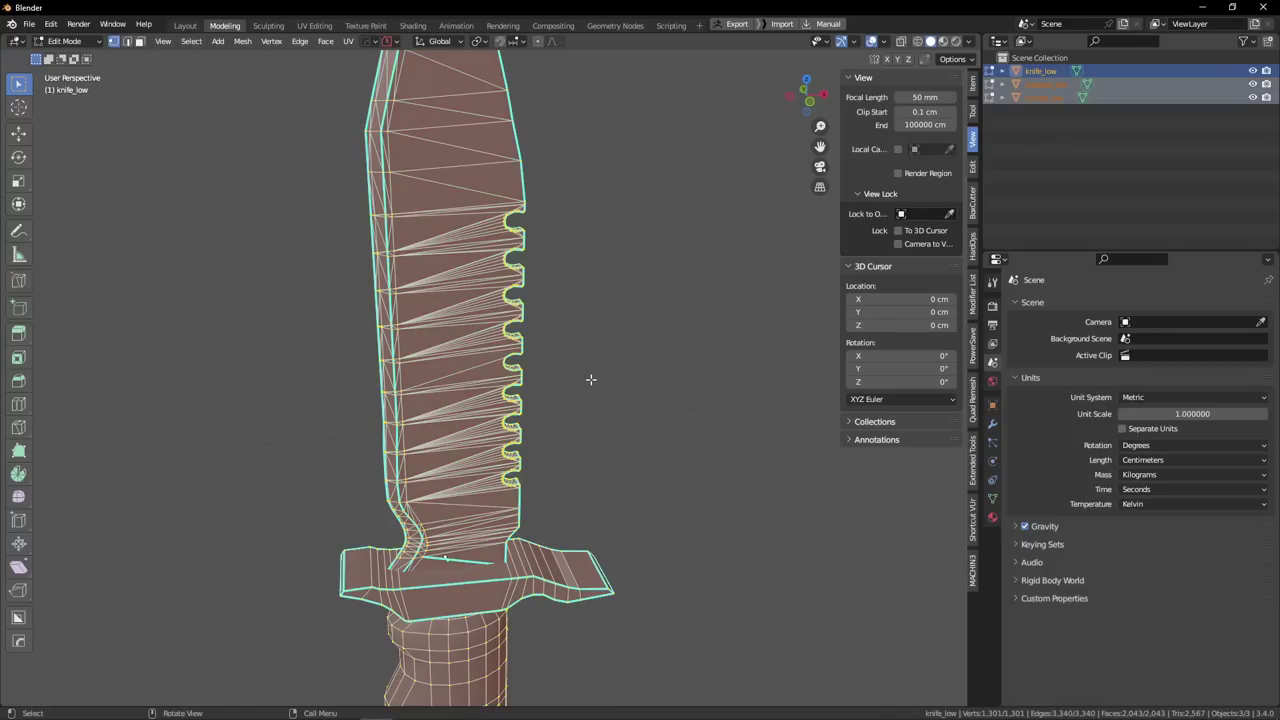
key(Tab)
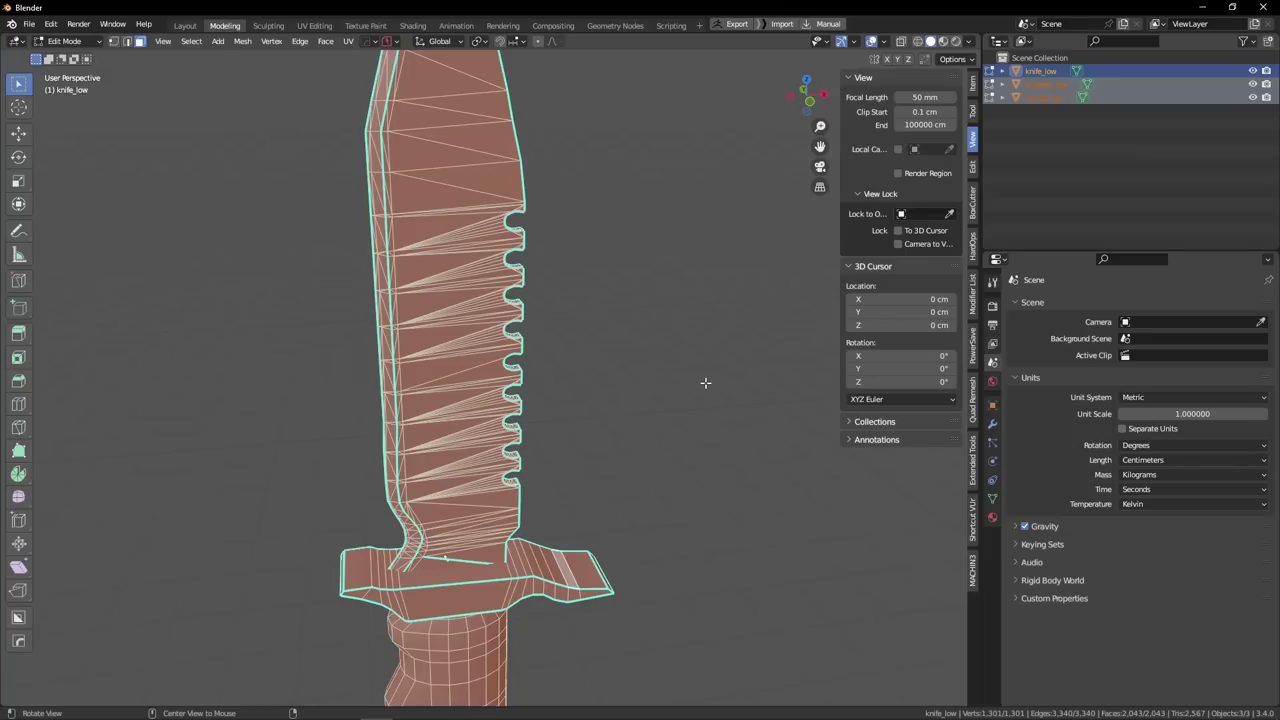
key(alt+j)
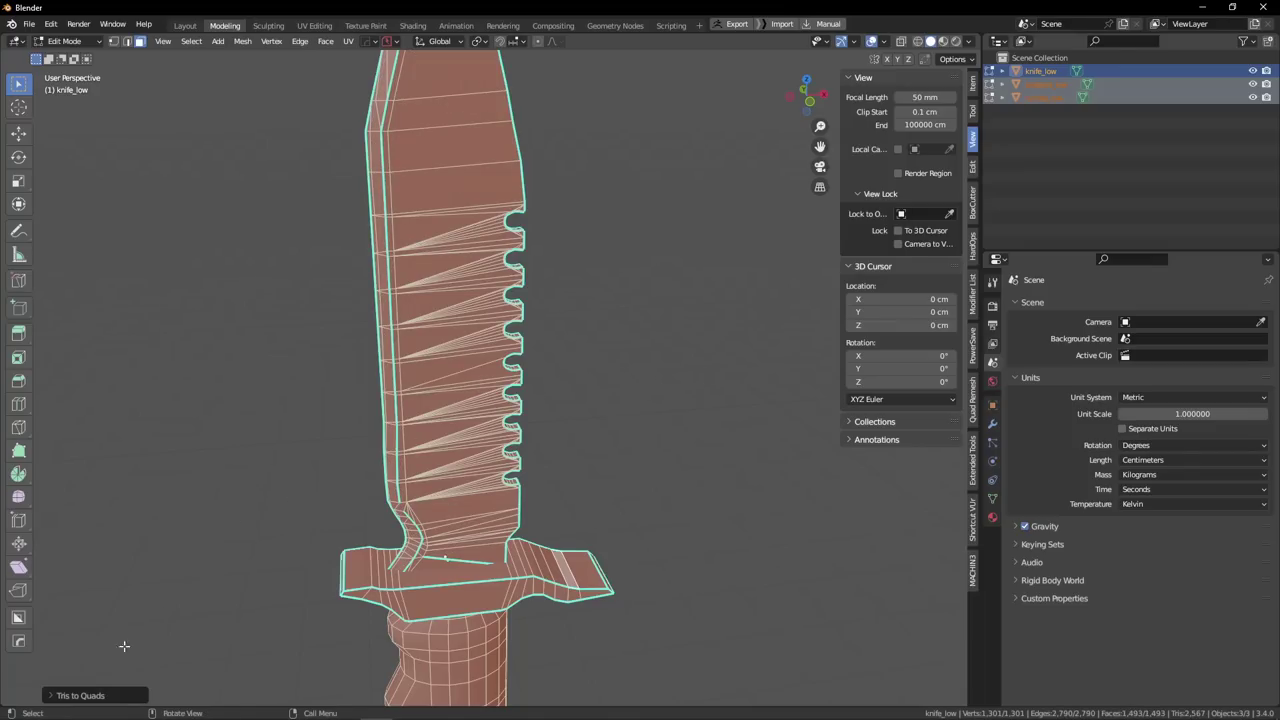
Set the Tris to Quads Max Face Angle and Max Shape Angle both to 180°.
click(50, 700)
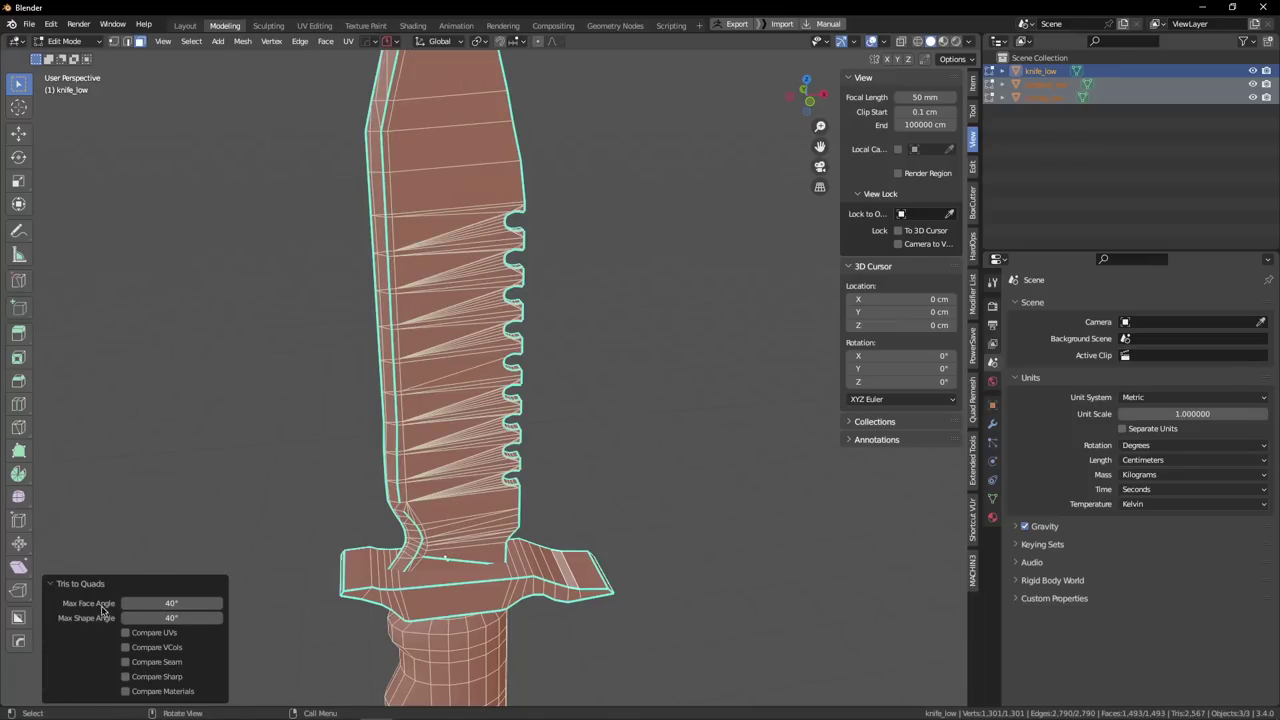
double_click(158, 604)
key(ctrl+a)
text(180)
key(Return)
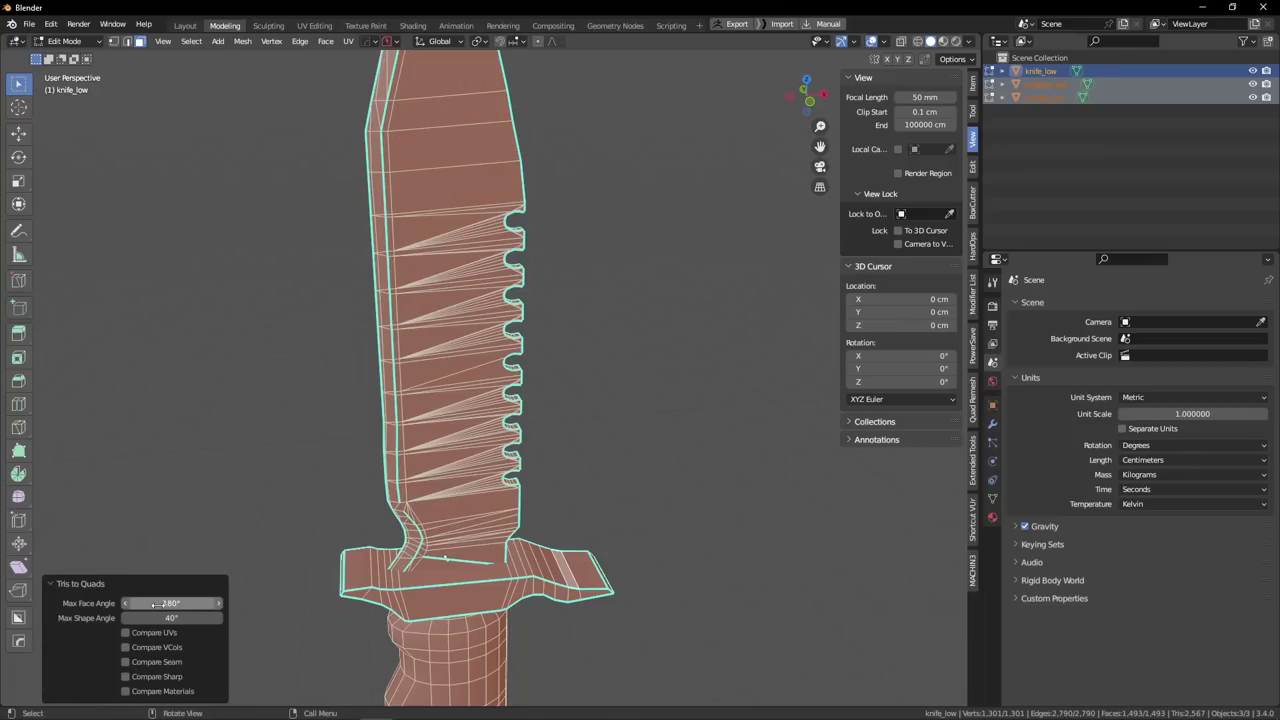
double_click(203, 618)
key(ctrl+a)
text(180)
key(Return)
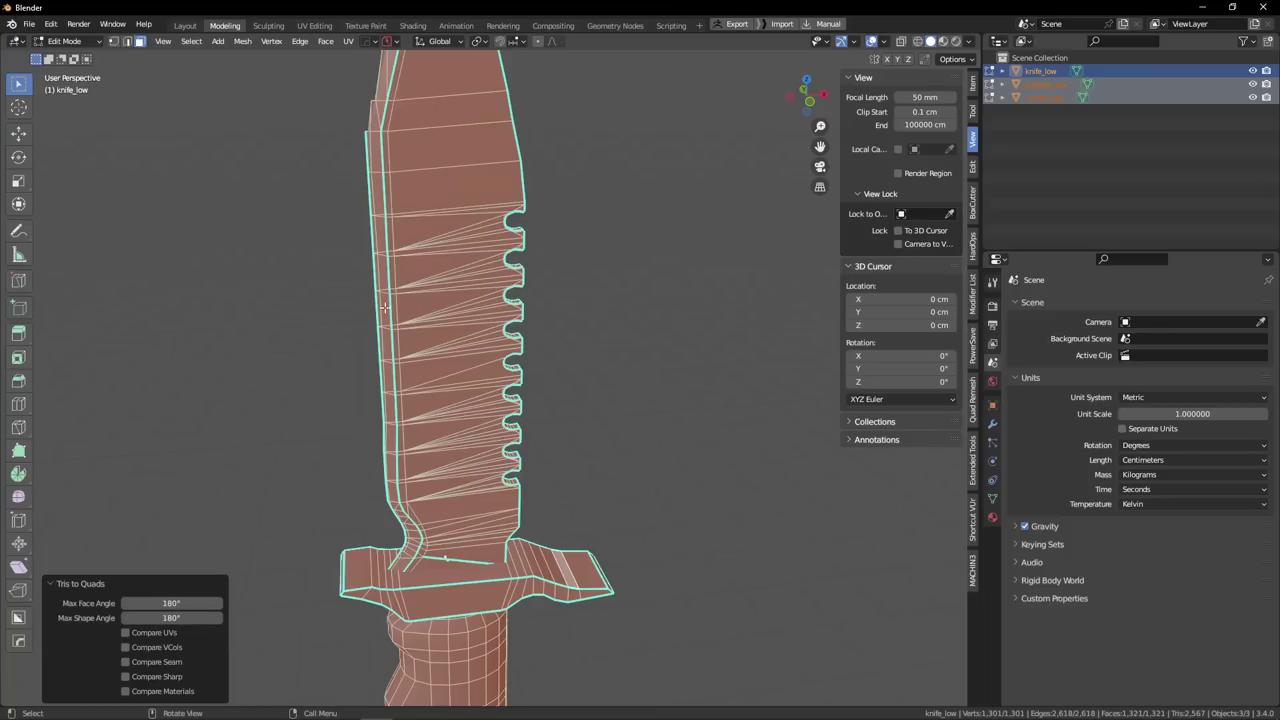
Reduce the Max Shape Angle of the quad conversion to 177°.
scroll(385, 308, down, 3)
middle_drag(352, 166, 374, 206)
scroll(397, 177, up, 2)
drag(180, 618, 160, 618)
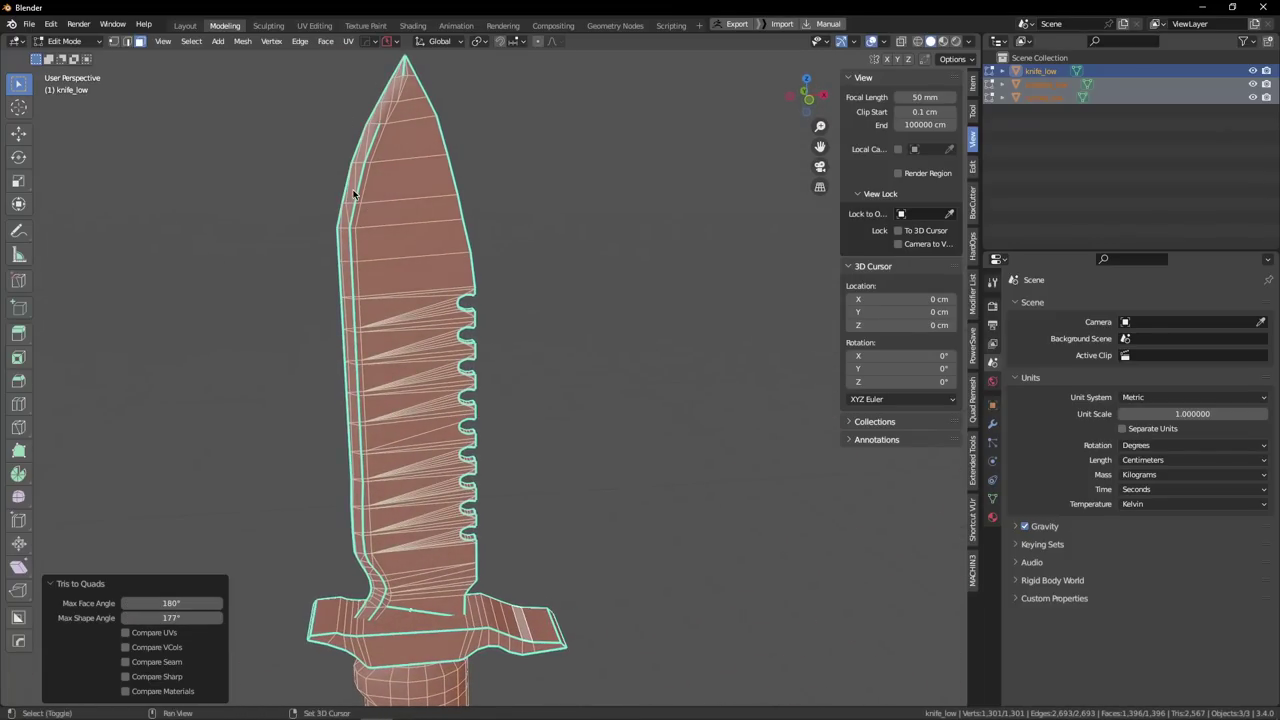
Deselect the mesh and examine the converted topology along the blade's serrated notches.
scroll(361, 112, down, 2)
middle_drag(361, 112, 292, 162)
scroll(398, 398, up, 3)
shift+middle_drag(398, 398, 451, 423)
scroll(398, 472, up, 3)
scroll(451, 423, up, 4)
click(630, 435)
middle_drag(630, 435, 516, 306)
scroll(500, 457, down, 2)
middle_drag(532, 398, 577, 325)
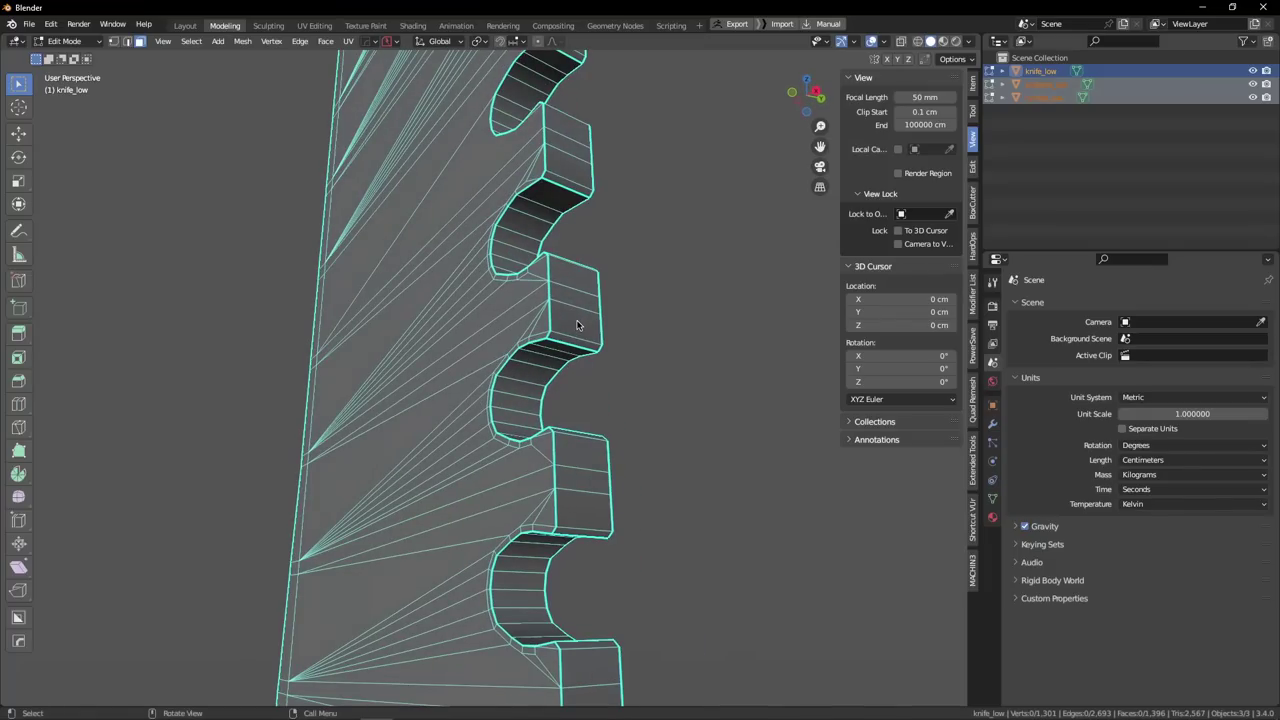
scroll(561, 336, down, 4)
scroll(540, 446, up, 3)
middle_drag(500, 363, 573, 396)
Dissolve the two edges crossing the flat tooth face between two neighbouring notches.
alt+click(532, 442)
scroll(532, 442, up, 4)
key(2)
click(552, 418)
key(KP_1)
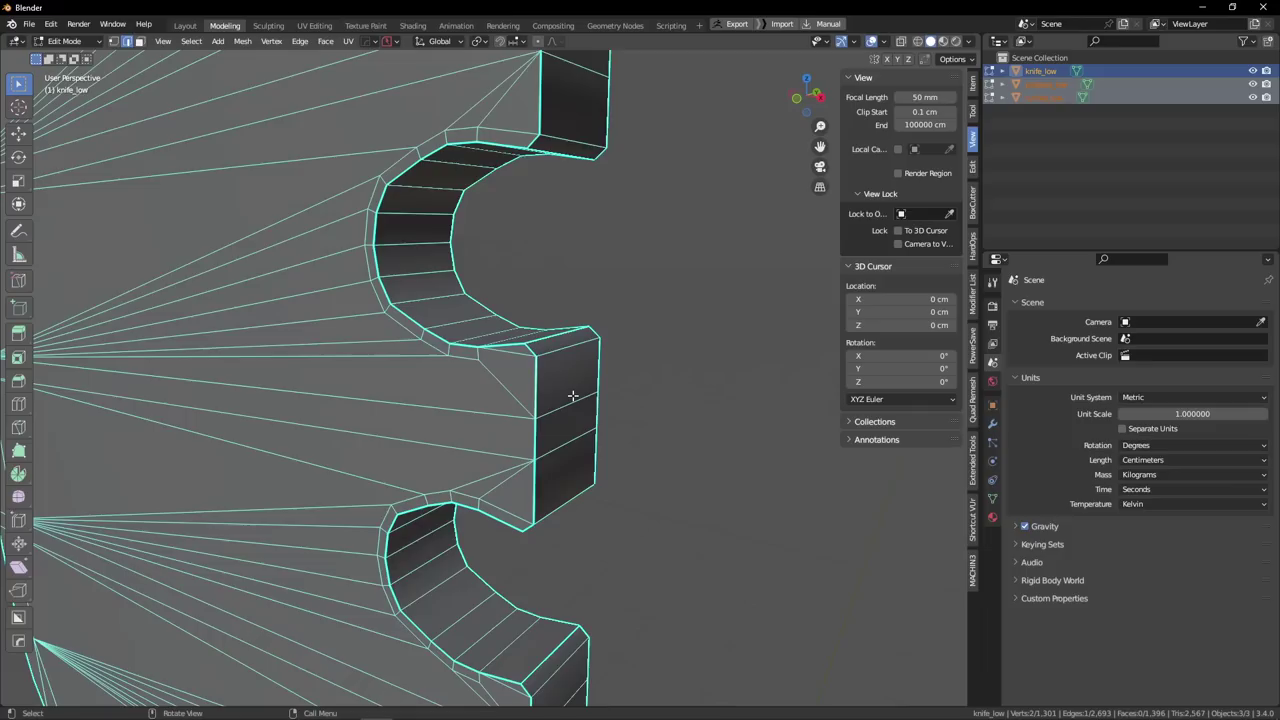
key(Tab)
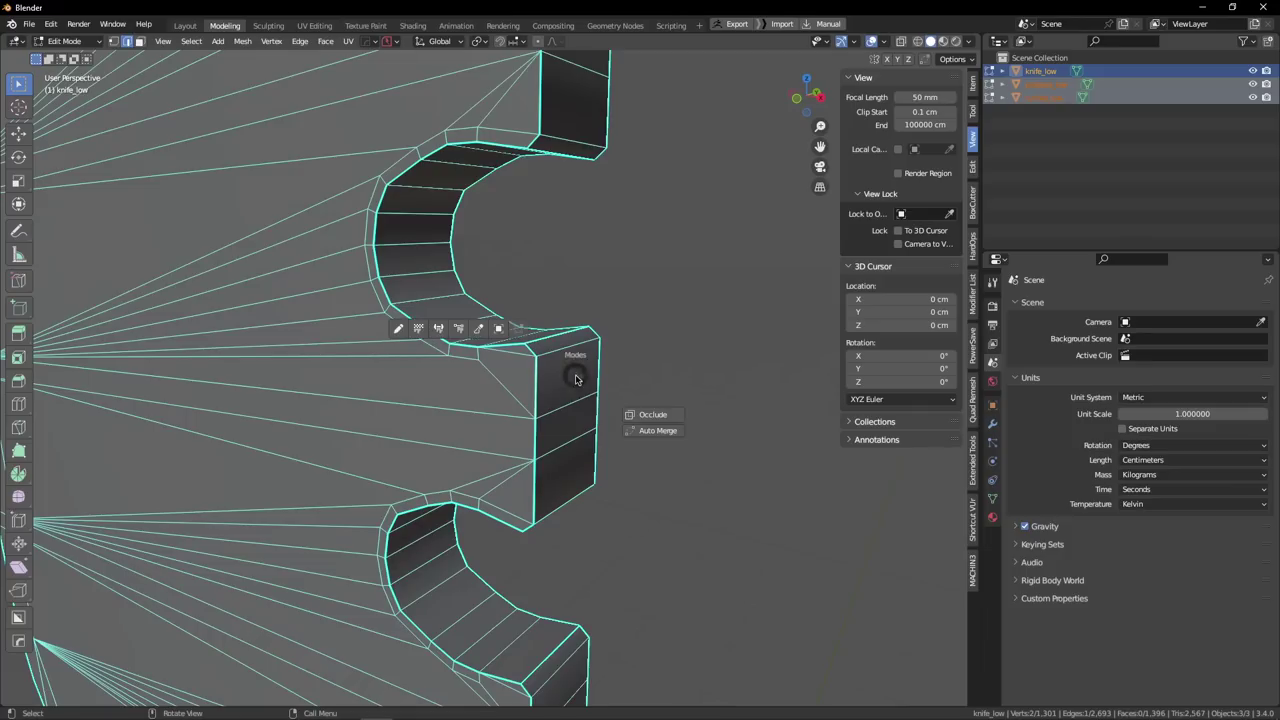
shift+click(568, 440)
middle_drag(618, 436, 665, 414)
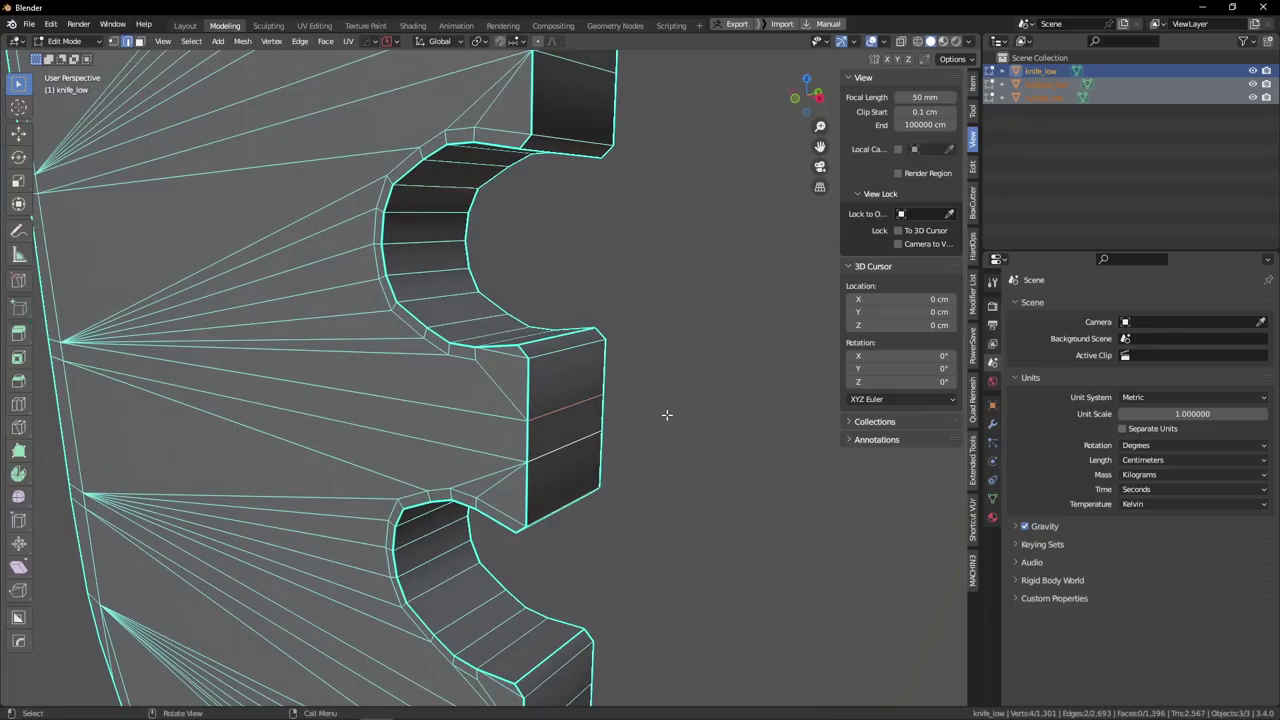
key(x)
click(666, 437)
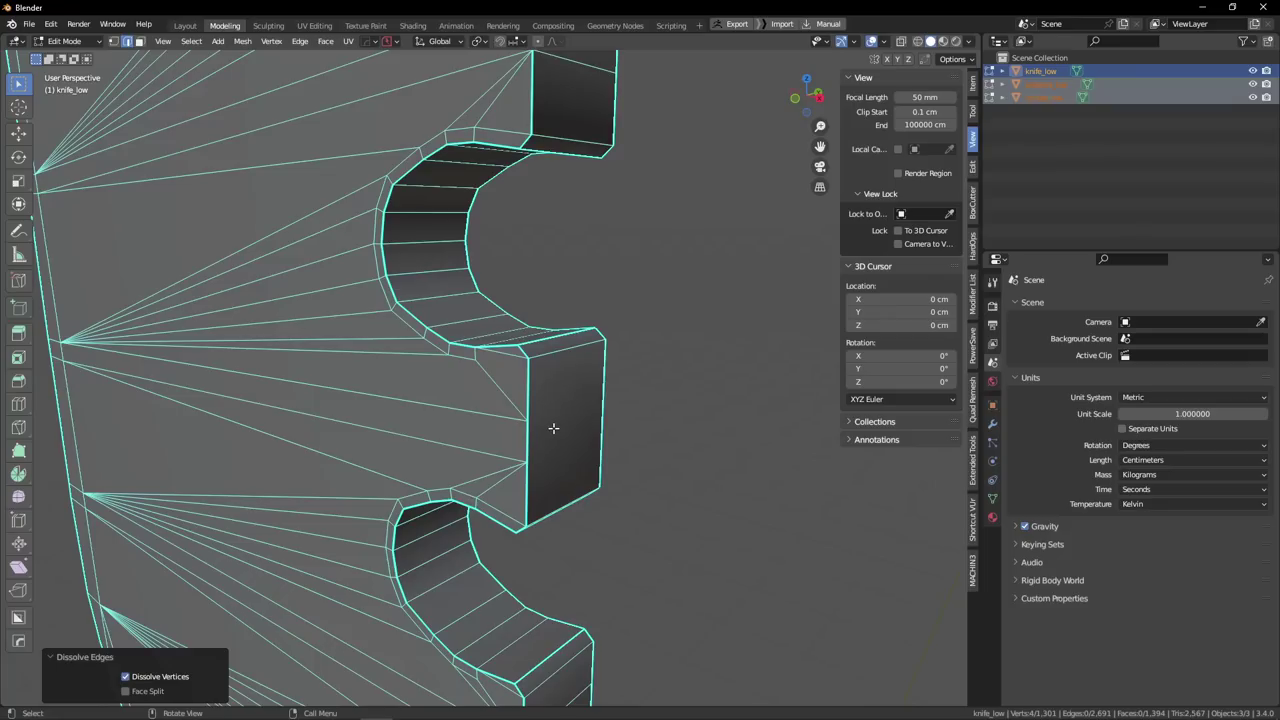
Dissolve the chain of inset vertices around the notch below the simplified tooth in the front view.
scroll(564, 428, down, 6)
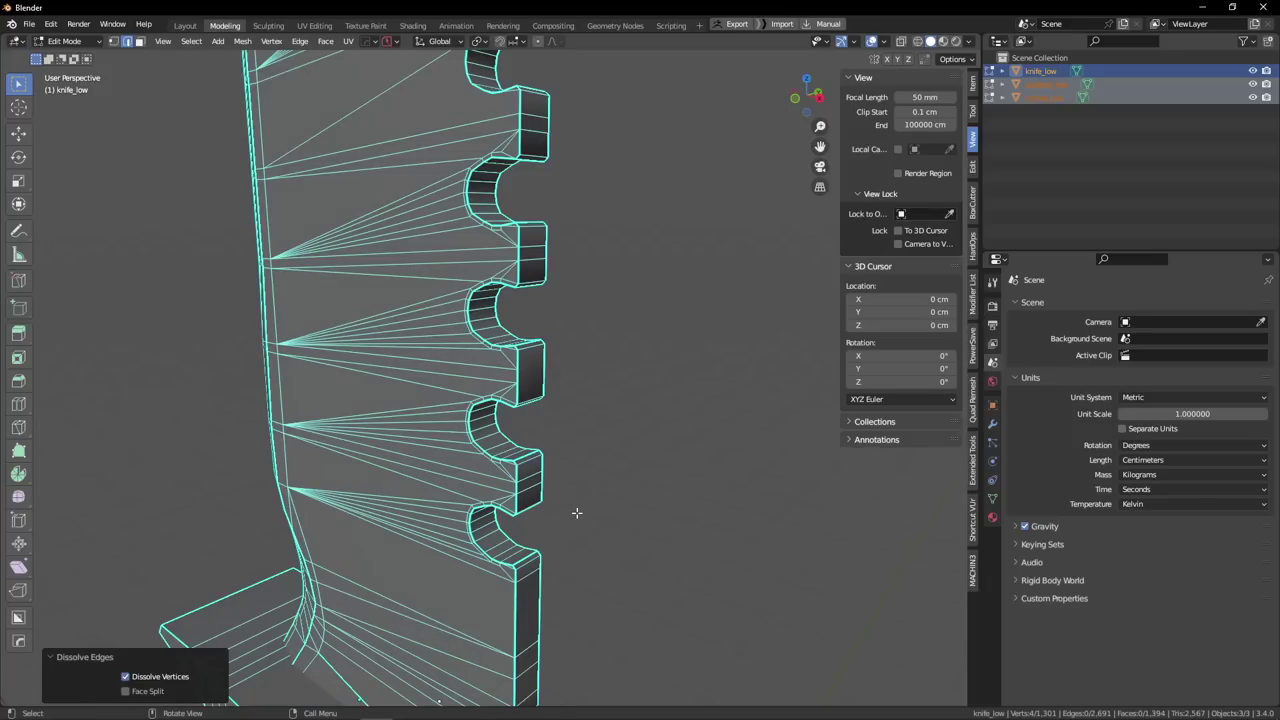
scroll(576, 513, up, 5)
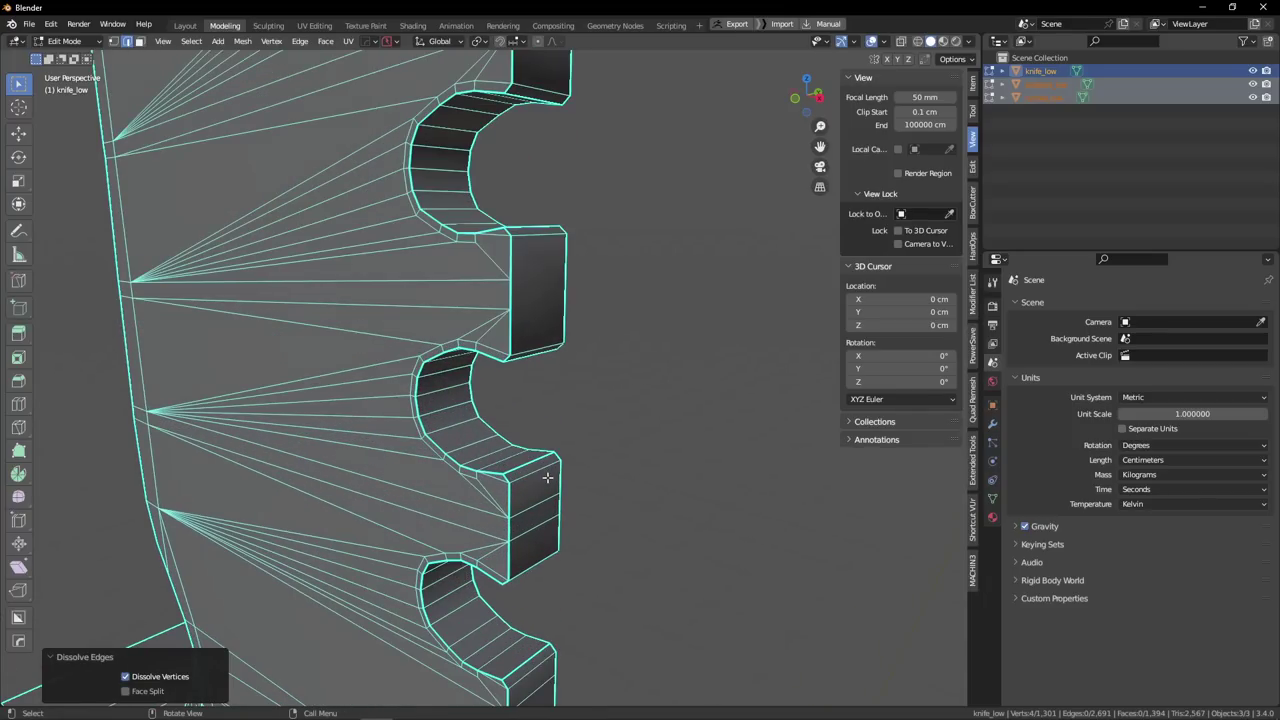
key(1)
key(KP_1)
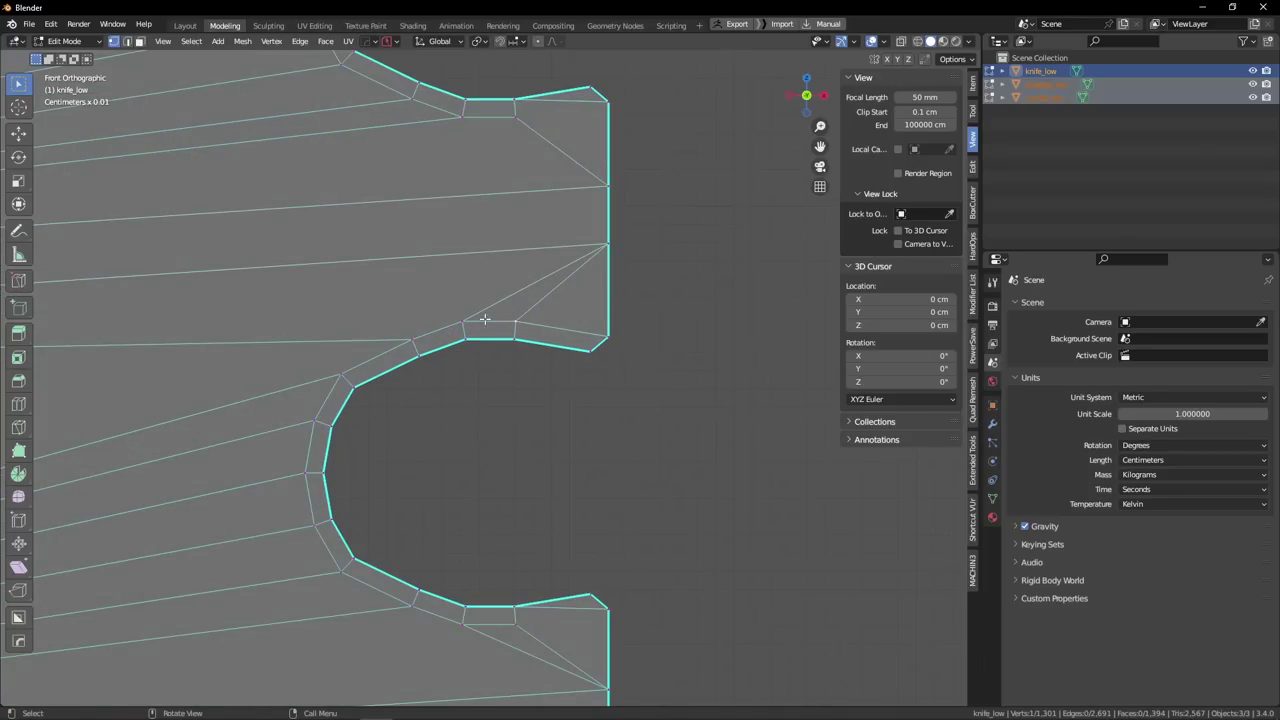
ctrl+click(333, 376)
ctrl+click(466, 632)
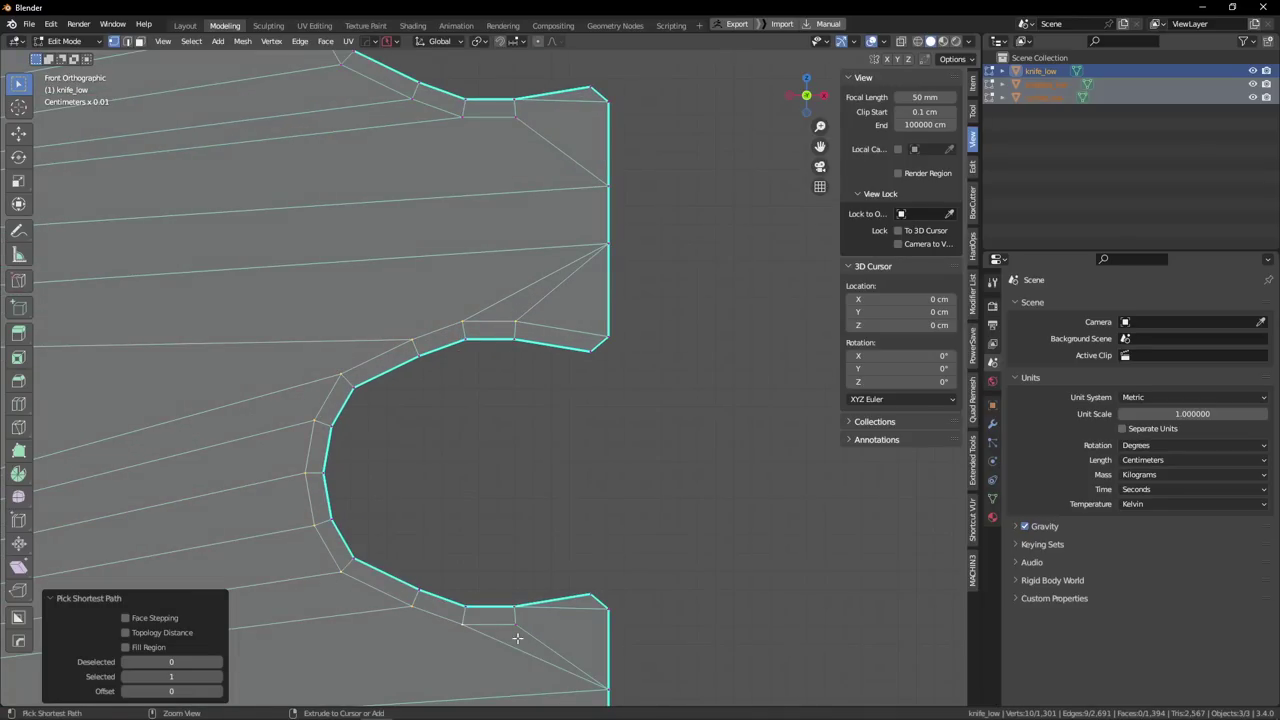
ctrl+click(518, 638)
key(x)
click(510, 614)
scroll(440, 474, down, 4)
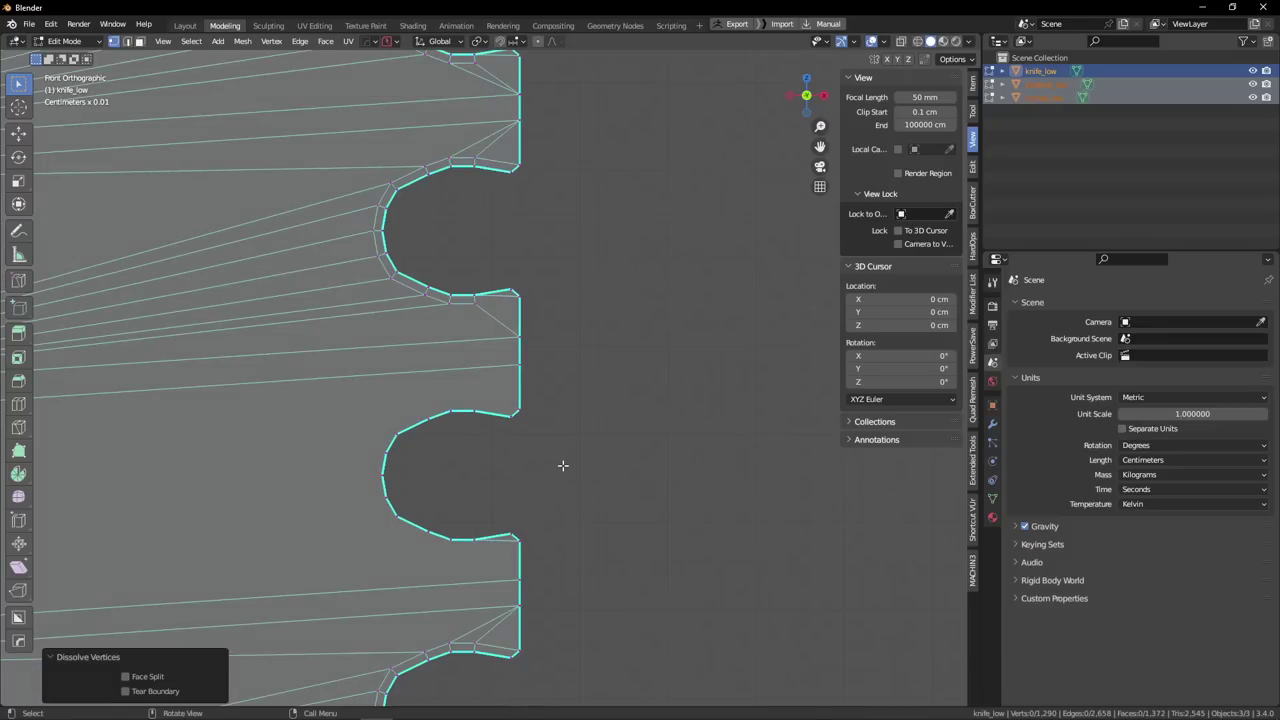
Select the front rim edges of the cleaned notch as a shortest path from its upper to its lower corner.
key(2)
middle_drag(563, 465, 590, 412)
click(514, 407)
ctrl+click(385, 481)
middle_drag(403, 511, 460, 440)
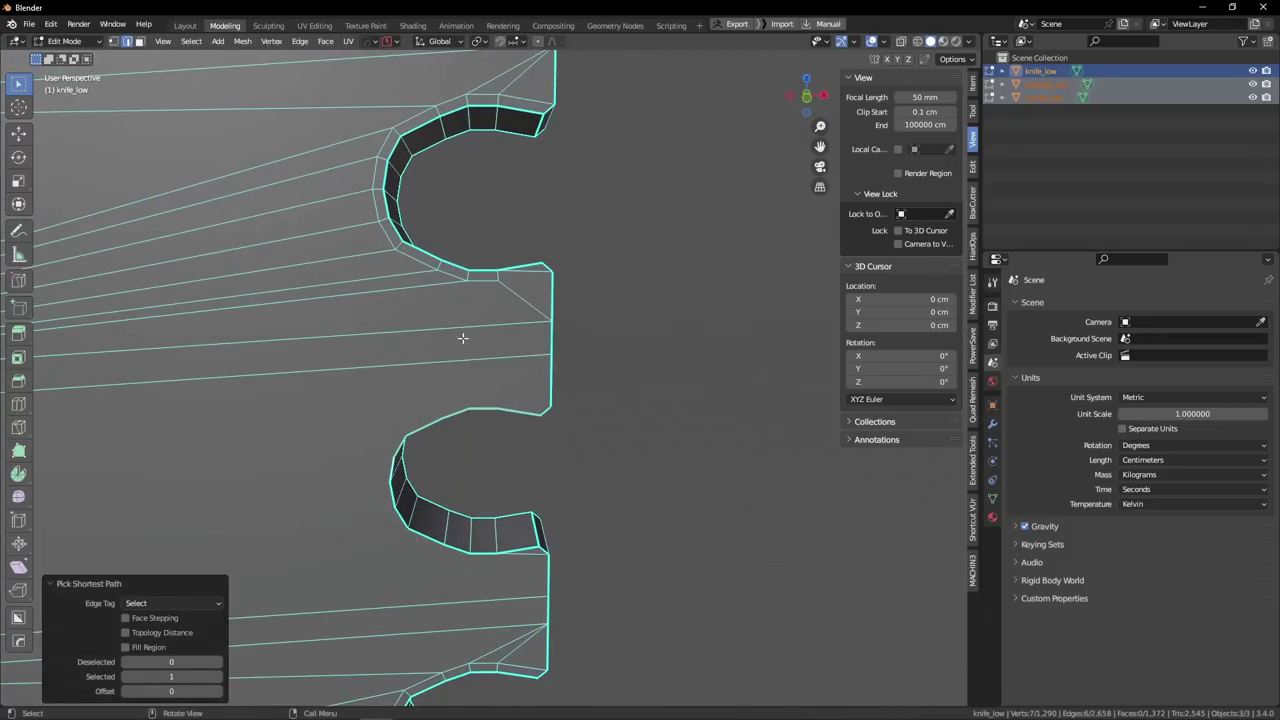
scroll(463, 338, down, 3)
key(KP_1)
middle_drag(498, 596, 391, 557)
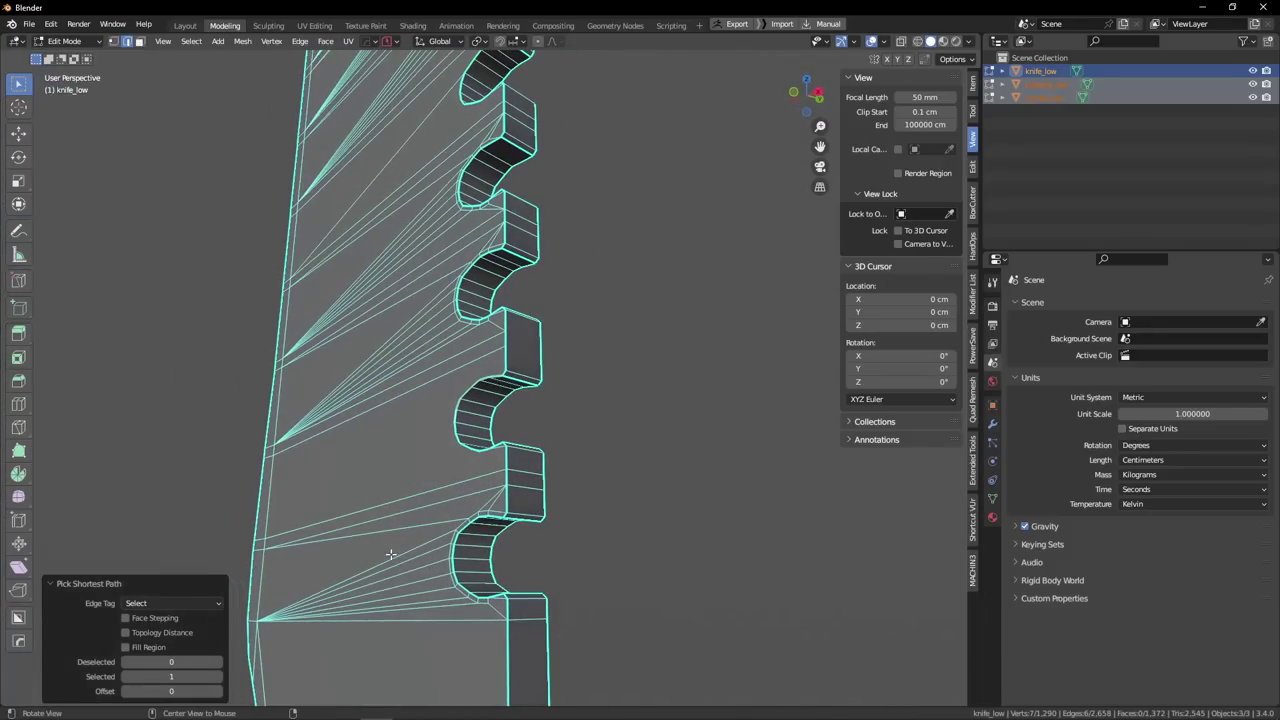
shift+middle_drag(485, 490, 557, 497)
scroll(500, 446, up, 4)
scroll(540, 470, up, 3)
ctrl+click(462, 352)
middle_drag(540, 300, 526, 374)
Smooth the selected notch rim with LoopTools Relax.
right_click(692, 427)
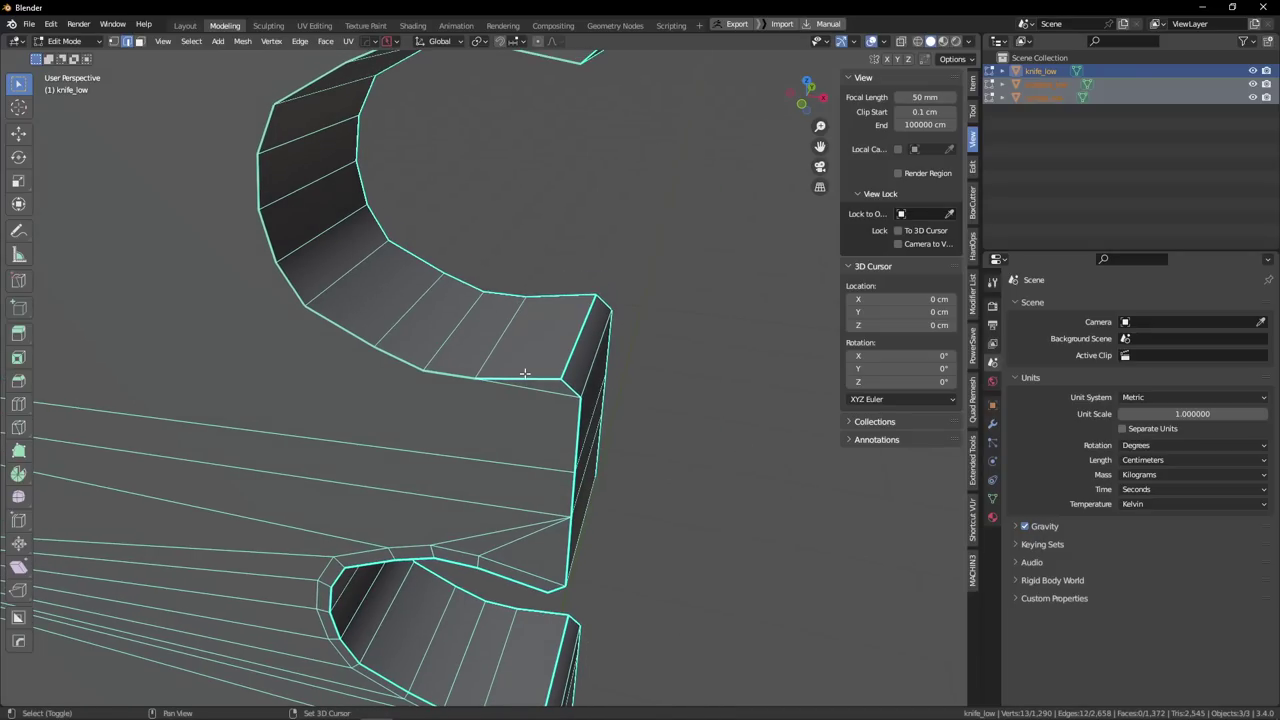
scroll(560, 368, down, 2)
shift+middle_drag(626, 356, 629, 414)
right_click(630, 415)
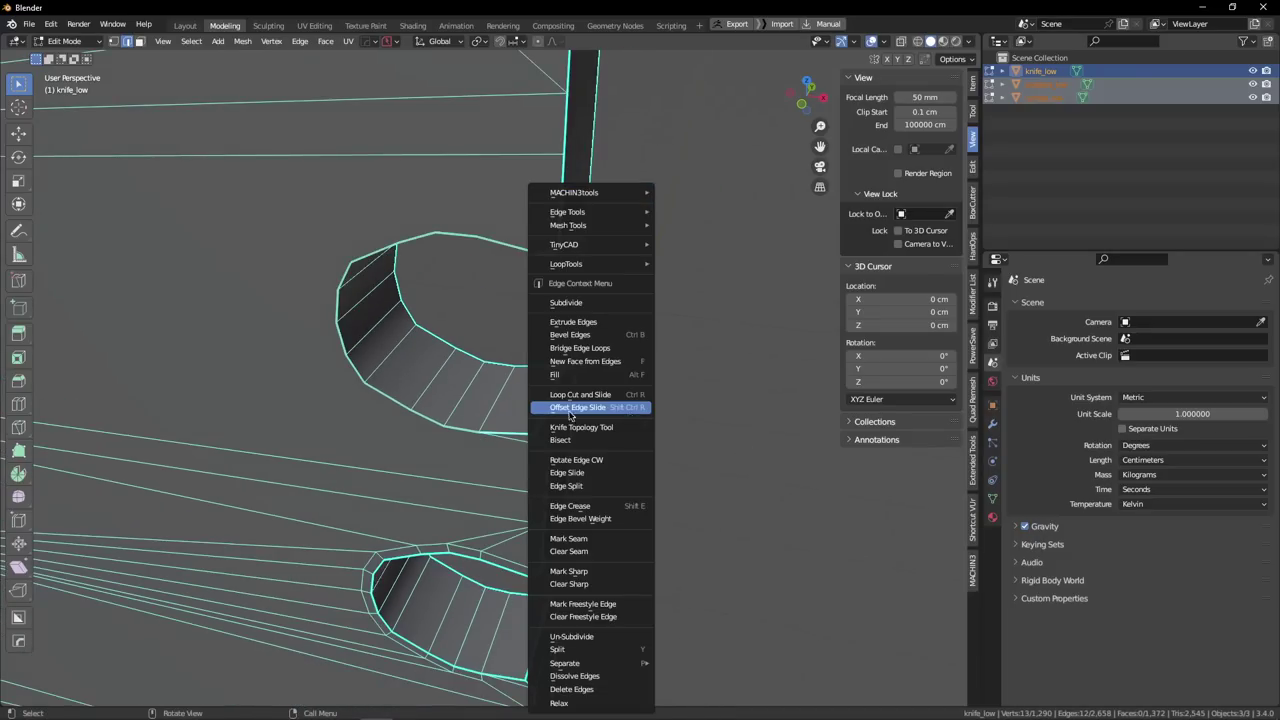
right_click(727, 383)
mouse_move(658, 265)
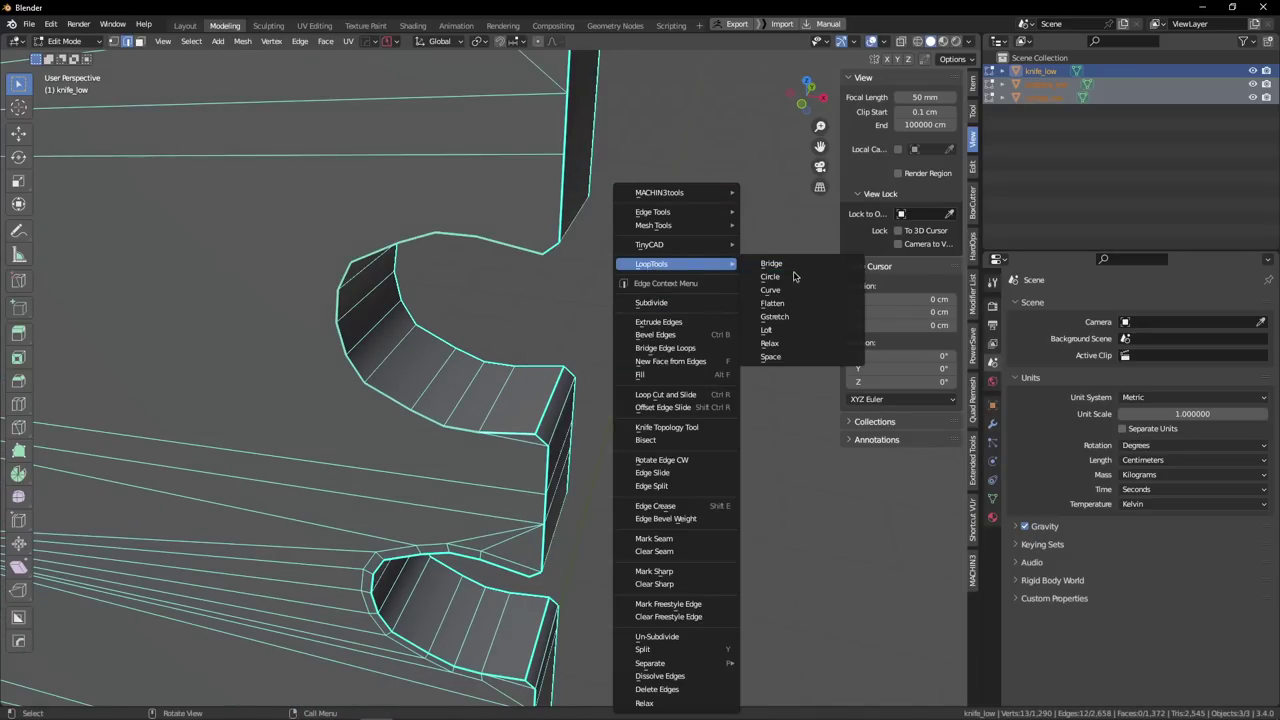
click(770, 343)
Select the same notch's rim edges on the opposite side of the blade and relax them with LoopTools.
middle_drag(777, 340, 537, 315)
middle_drag(428, 312, 371, 379)
scroll(464, 404, up, 1)
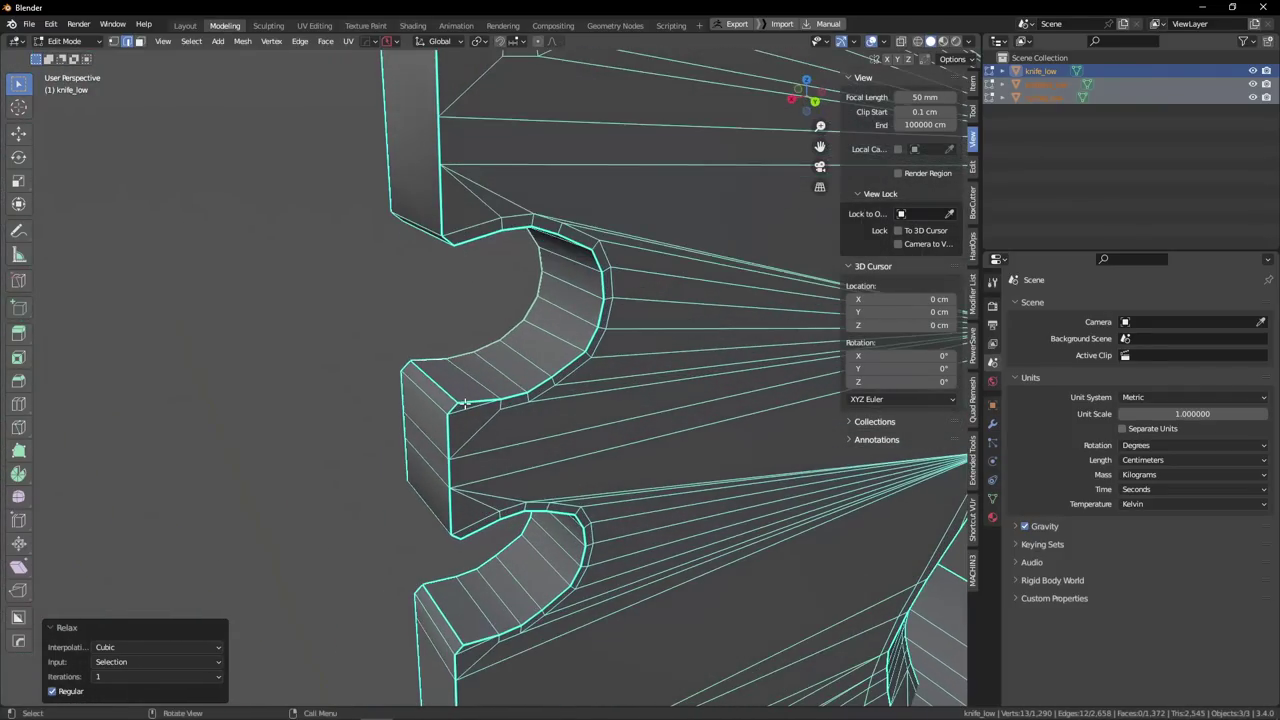
click(468, 404)
ctrl+click(476, 244)
right_click(643, 314)
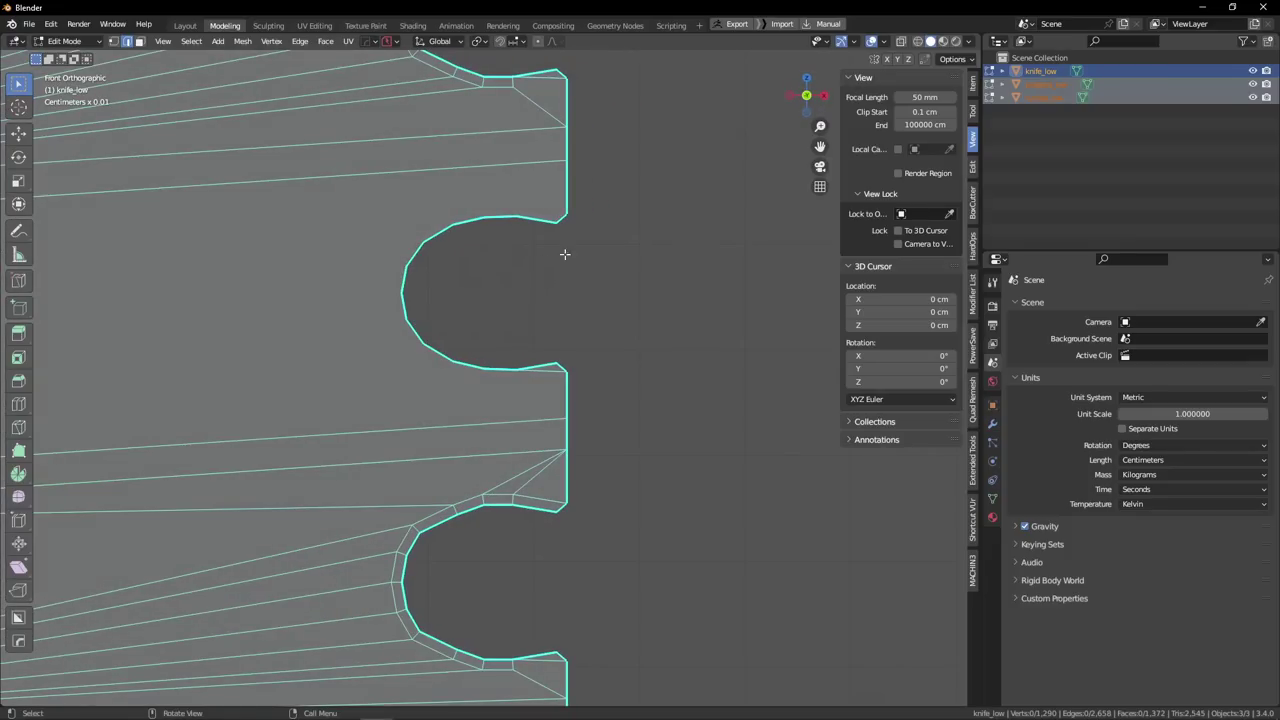
scroll(565, 254, down, 3)
middle_drag(565, 256, 534, 314)
Mark the relaxed notch and the notch below with annotation strokes, and return to the selection tool.
click(26, 228)
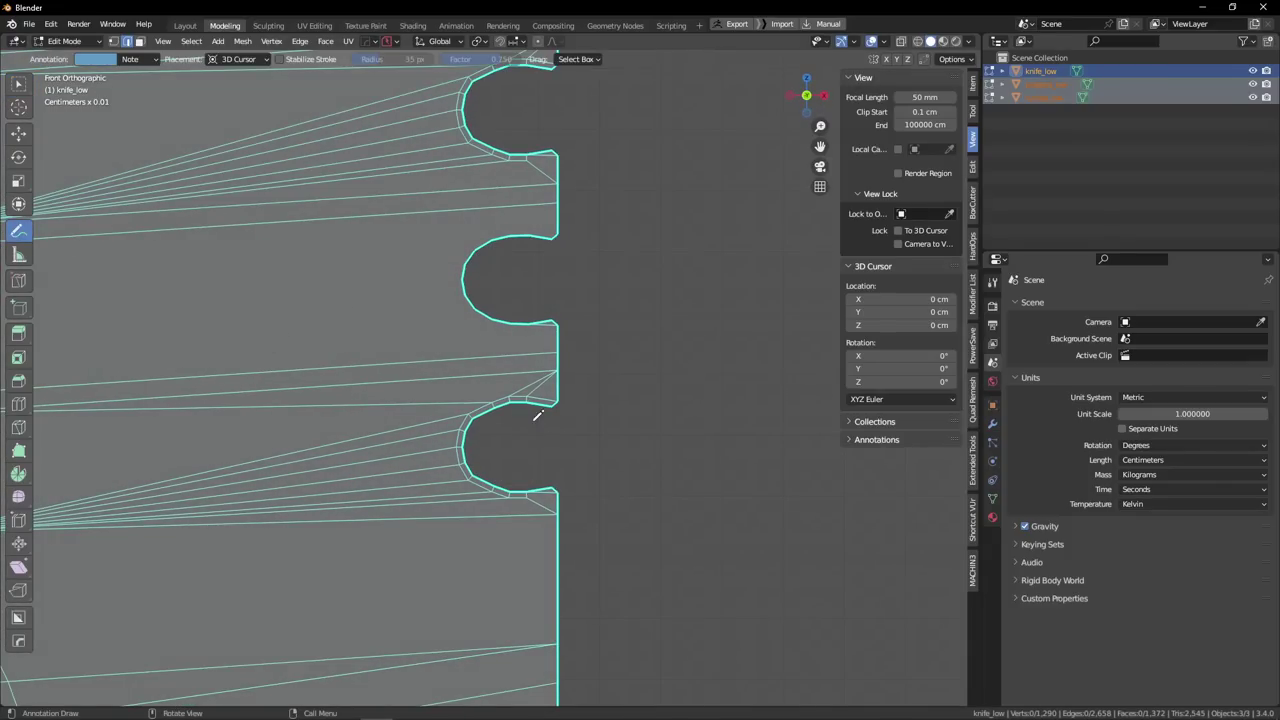
drag(489, 408, 519, 467)
mouse_move(545, 238)
mouse_down()
mouse_move(468, 239)
mouse_move(534, 334)
mouse_move(552, 328)
mouse_move(460, 388)
mouse_move(533, 503)
mouse_up()
click(19, 85)
Dissolve every second edge across the relaxed notch's inner wall, and return to Object Mode.
middle_drag(514, 243, 460, 280)
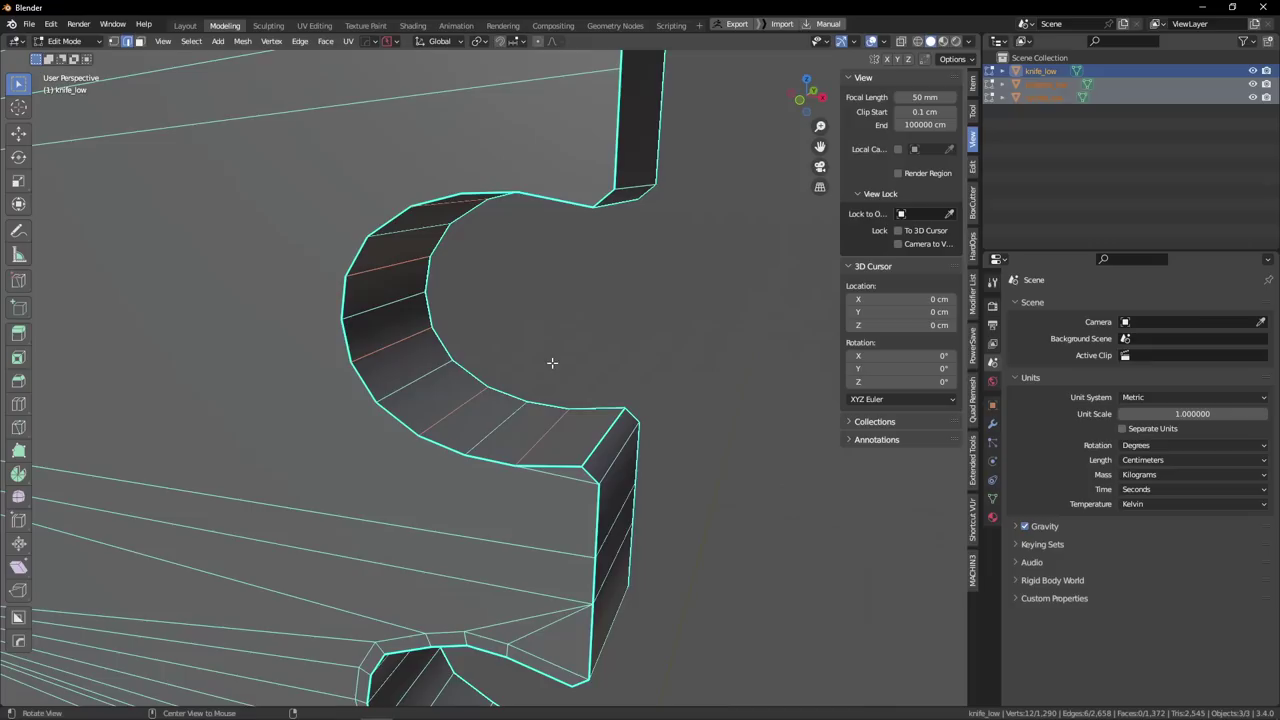
middle_drag(552, 363, 544, 185)
middle_drag(540, 270, 486, 400)
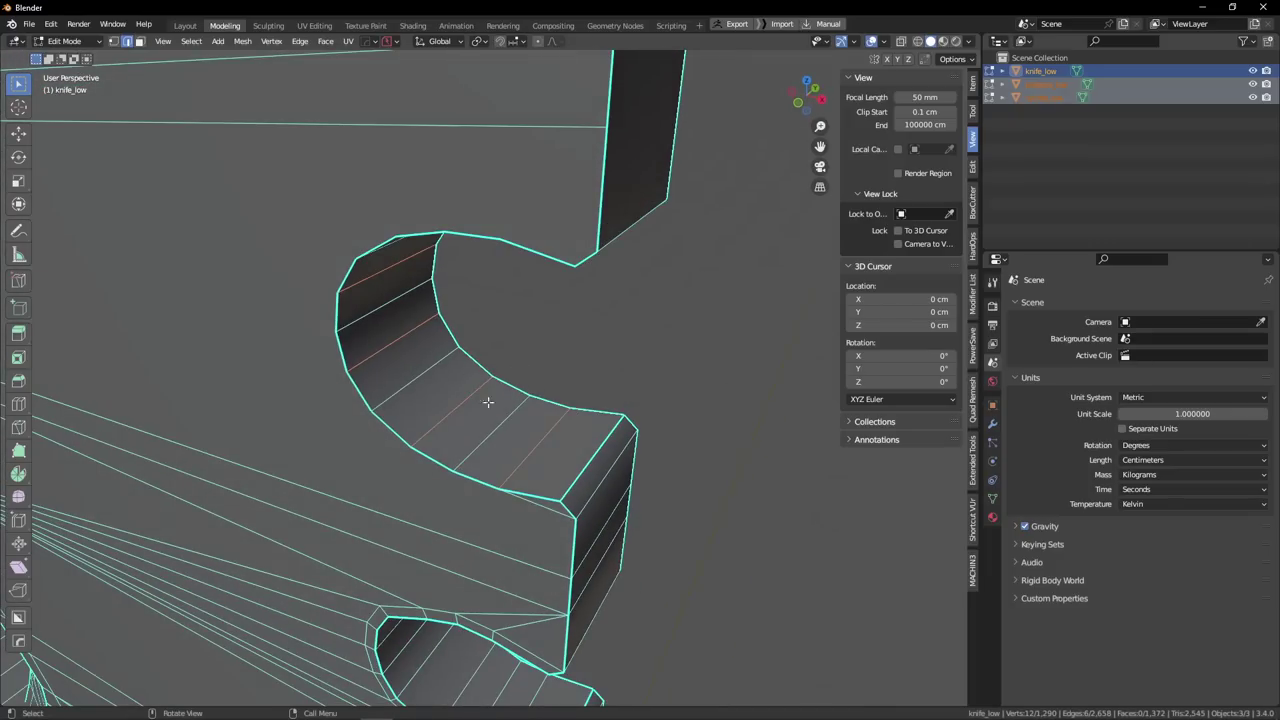
key(x)
click(540, 446)
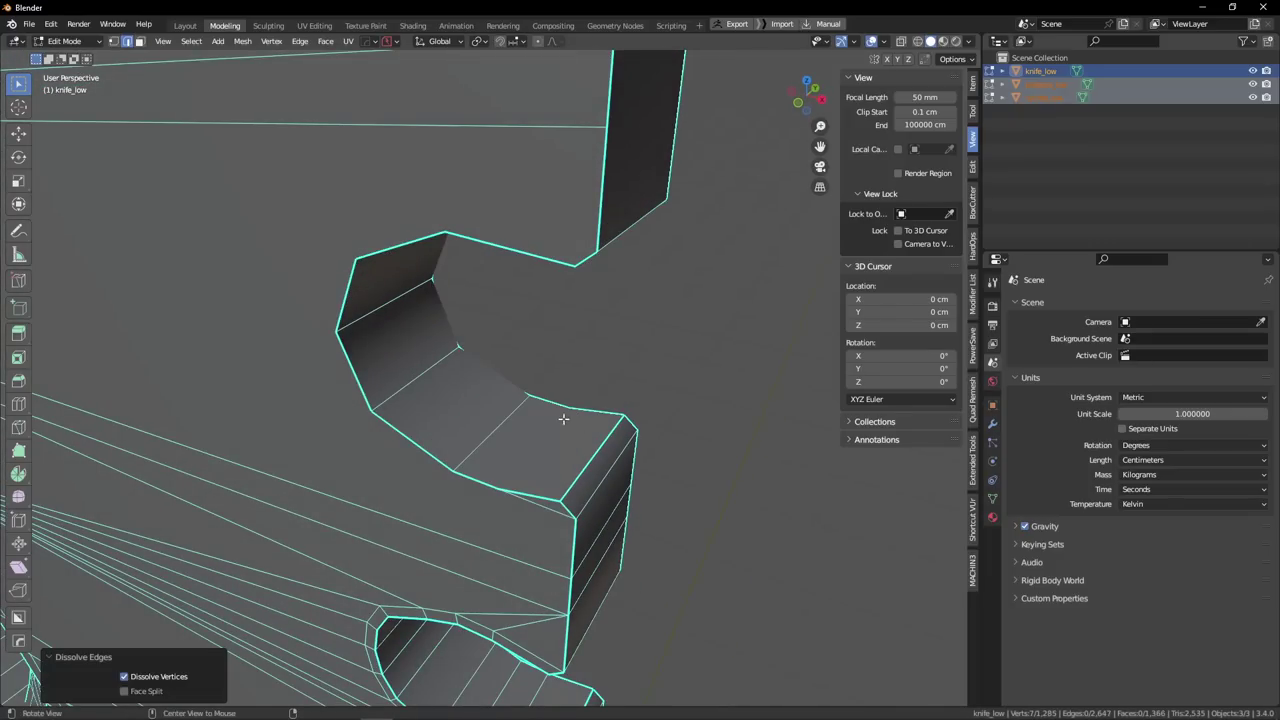
alt+drag(563, 419, 591, 386)
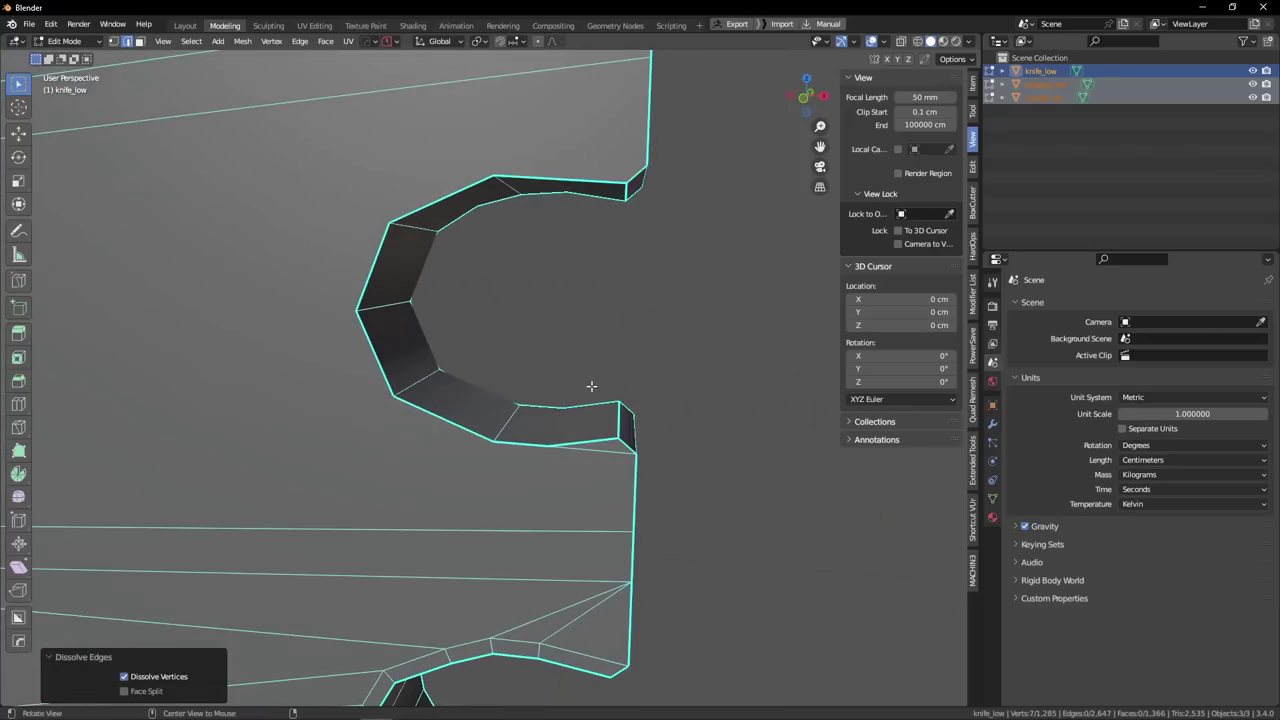
key(Tab)
scroll(580, 283, down, 5)
mouse_move(580, 285)
alt+mouse_down()
mouse_move(397, 306)
mouse_move(564, 304)
alt+mouse_up()
scroll(590, 310, down, 7)
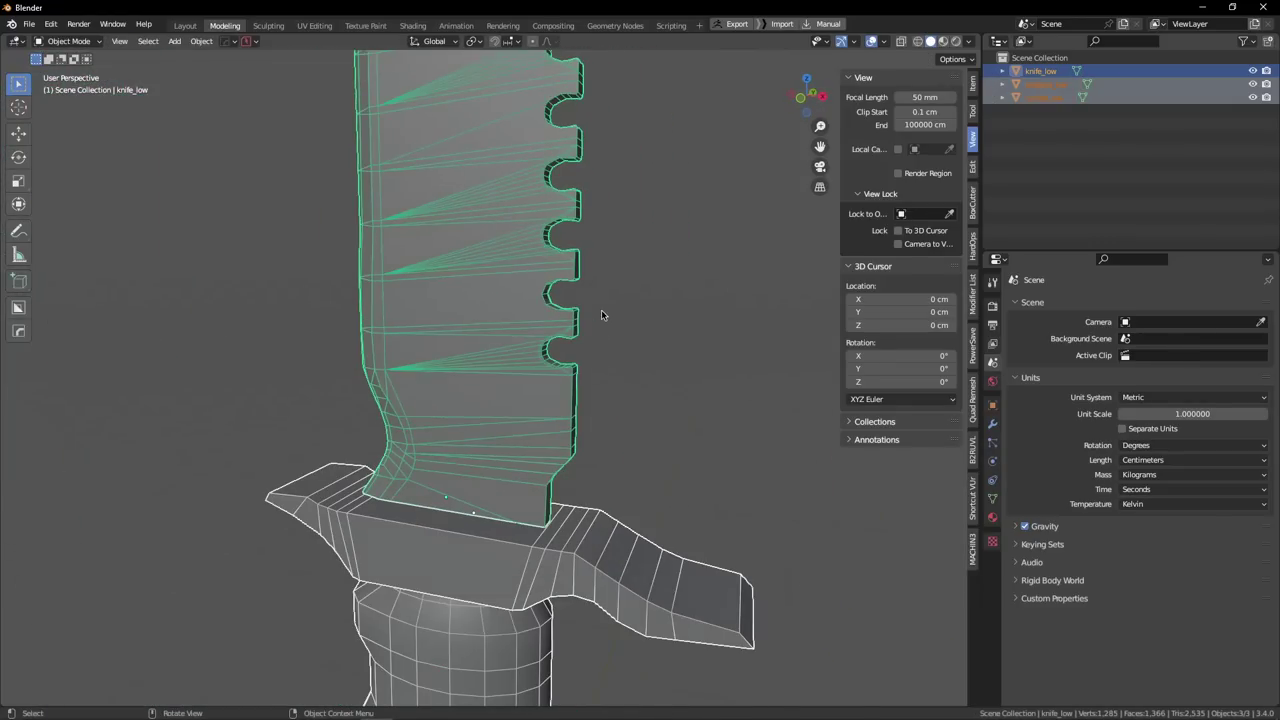
Dissolve the chain of inset vertices around the same notch on the opposite side of the blade, and return to Object Mode.
key(Tab)
middle_drag(603, 314, 360, 357)
click(436, 314)
scroll(480, 320, up, 5)
scroll(360, 357, up, 2)
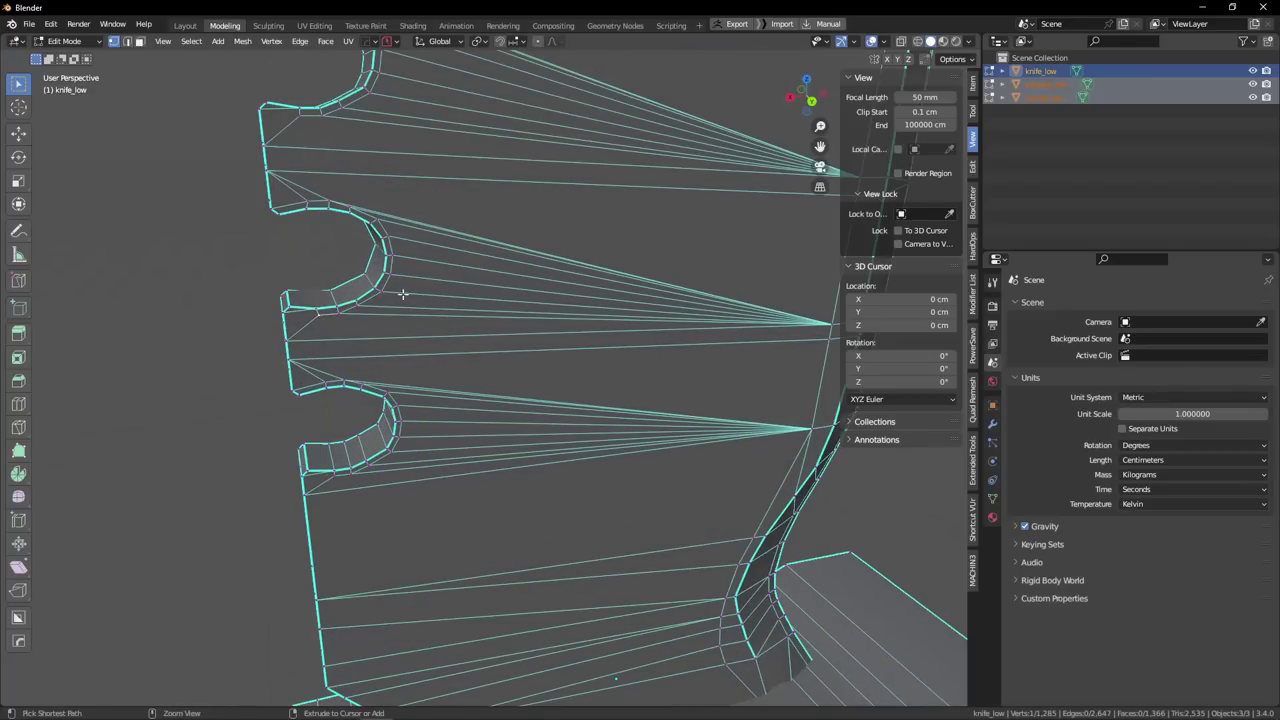
ctrl+click(391, 242)
ctrl+click(303, 200)
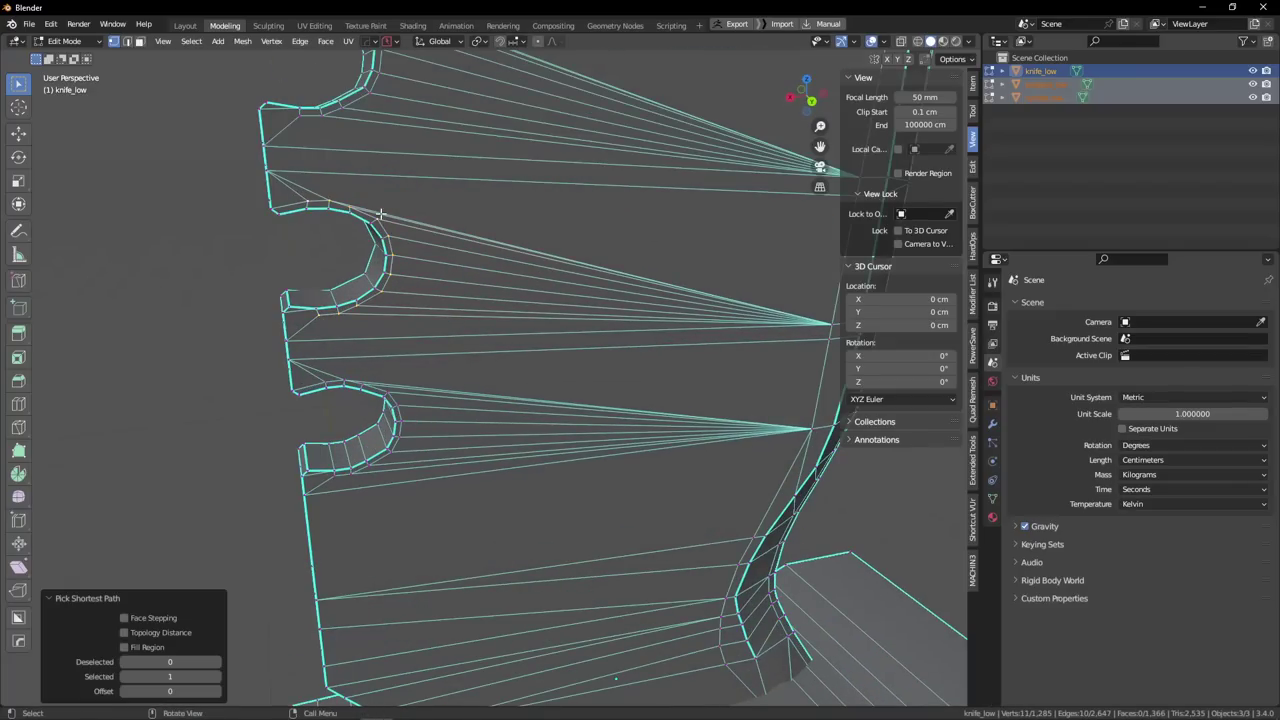
key(x)
click(389, 204)
middle_drag(396, 206, 560, 224)
key(Tab)
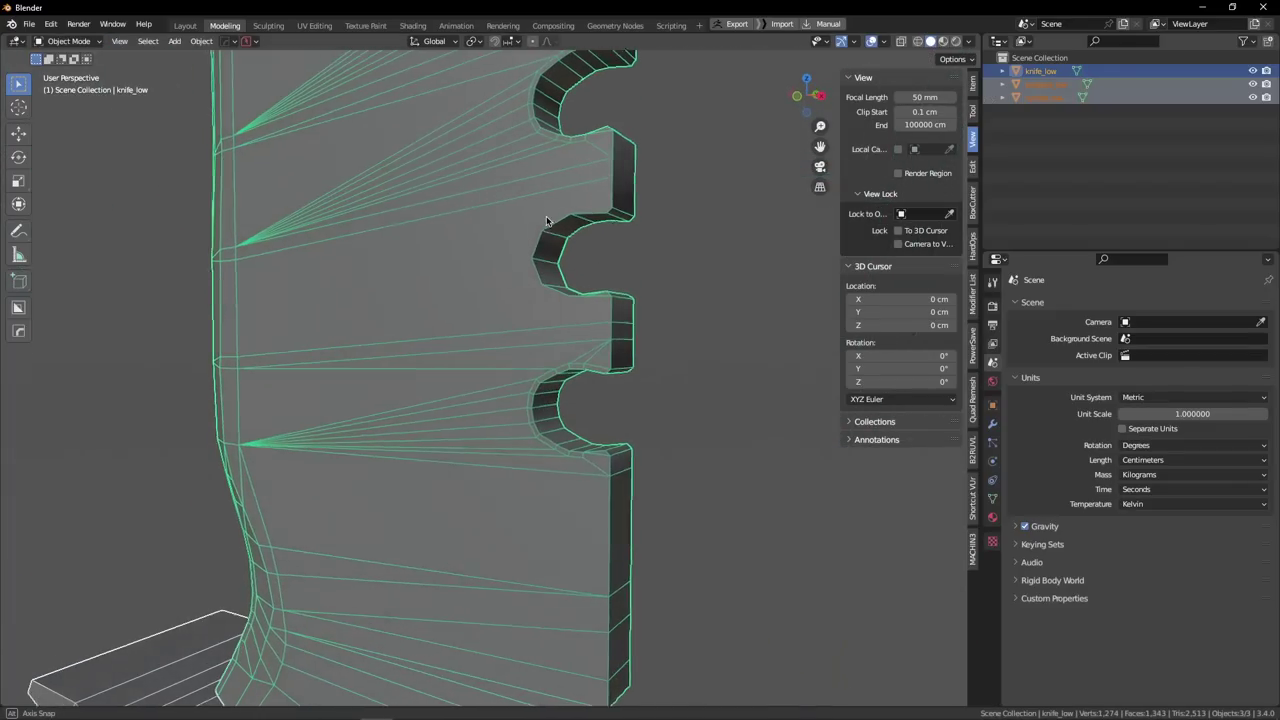
Select only the blade object and enter its Edit Mode without the guard and handle.
scroll(600, 215, up, 4)
key(Tab)
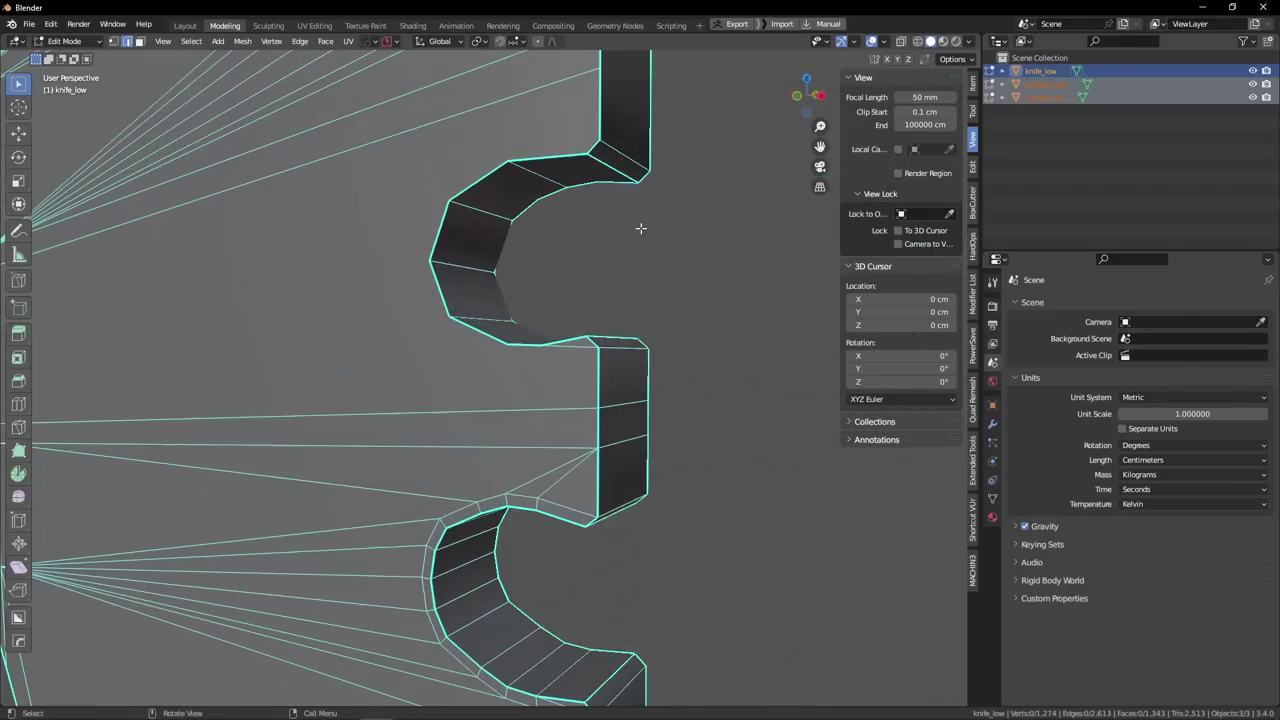
mouse_move(640, 228)
middle_down()
mouse_move(614, 203)
mouse_move(633, 215)
middle_up()
key(Tab)
key(Tab)
click(628, 175)
key(Tab)
Set a snapping preset and move the chamfered corner edge at the simplified notch's upper end along X, squaring the corner.
click(638, 280)
click(609, 179)
scroll(633, 215, up, 1)
key(shift+space)
key(g)
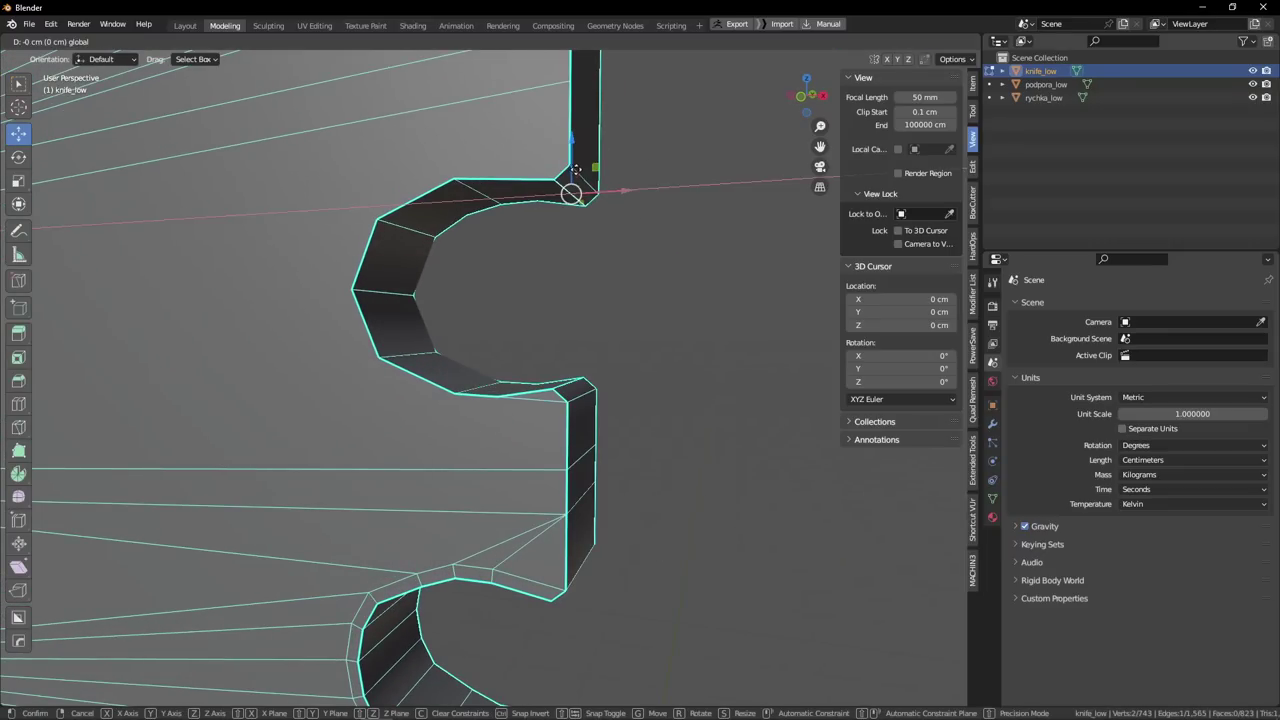
key(shift+Tab)
click(335, 251)
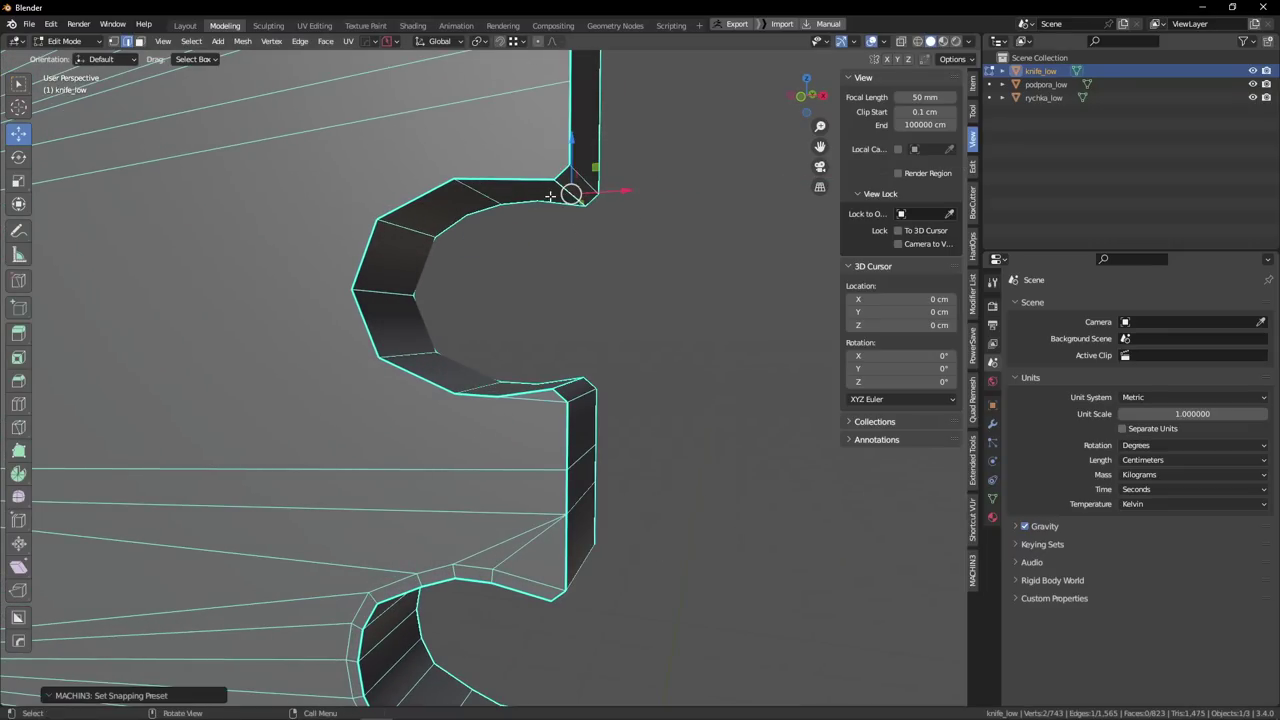
drag(620, 192, 599, 197)
Move the chamfered corner edge at the same notch's lower end along X onto the blade's outer edge.
middle_drag(620, 271, 584, 339)
click(590, 342)
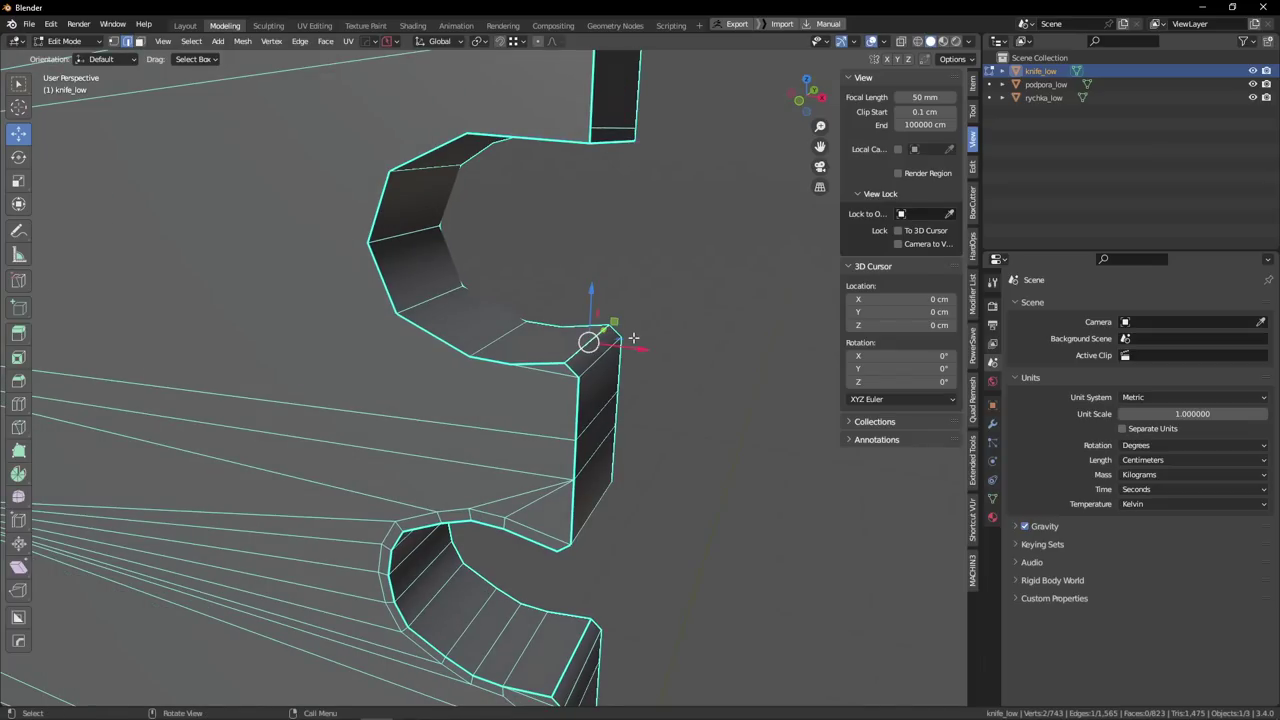
drag(641, 347, 596, 382)
click(590, 367)
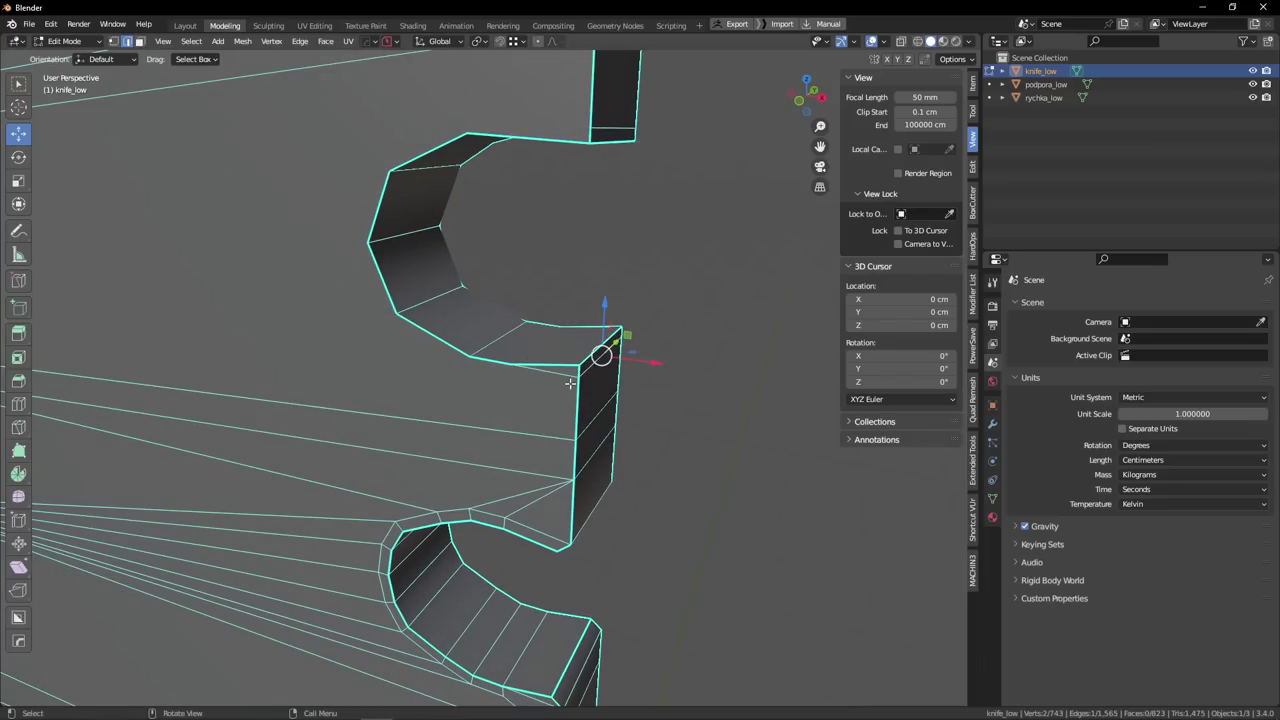
Merge the paired vertices at the notch's lower corner on both sides of the blade into the corner points.
key(1)
click(576, 382)
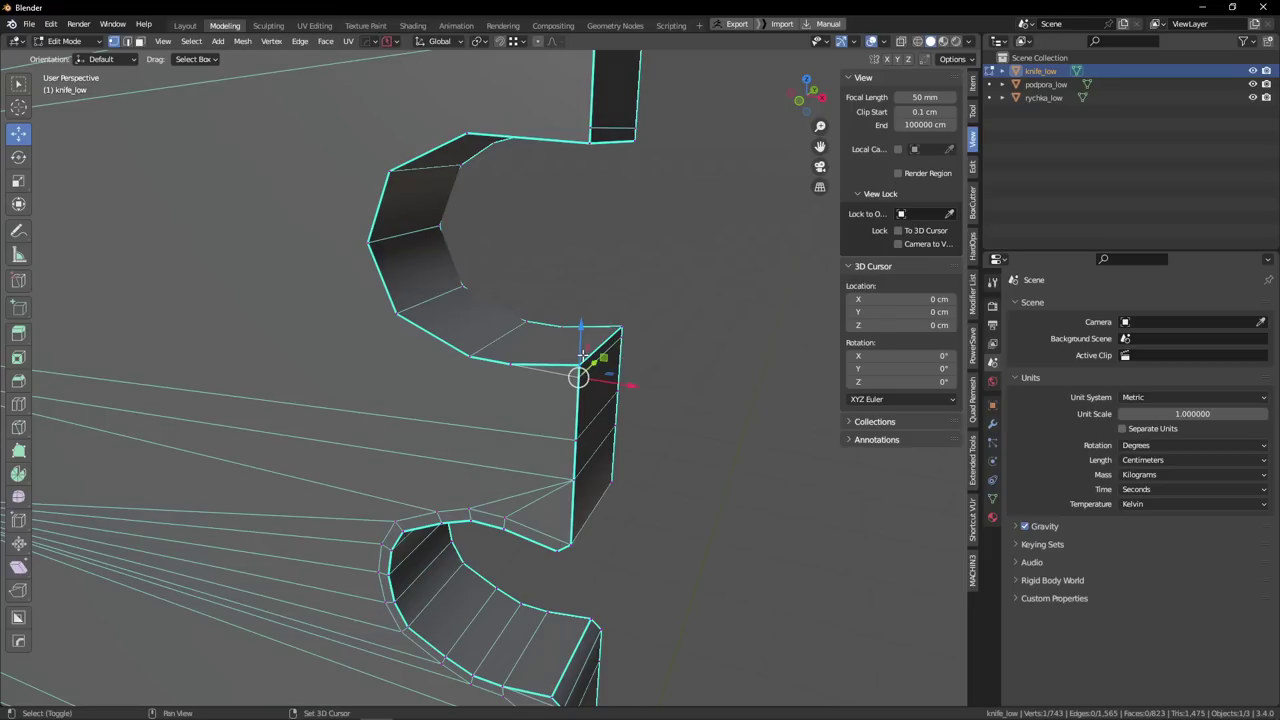
shift+click(583, 358)
key(1)
click(624, 343)
shift+click(624, 326)
key(1)
Merge the paired vertices at the notch's upper corner on both sides of the blade into the corner points.
click(590, 125)
shift+click(590, 143)
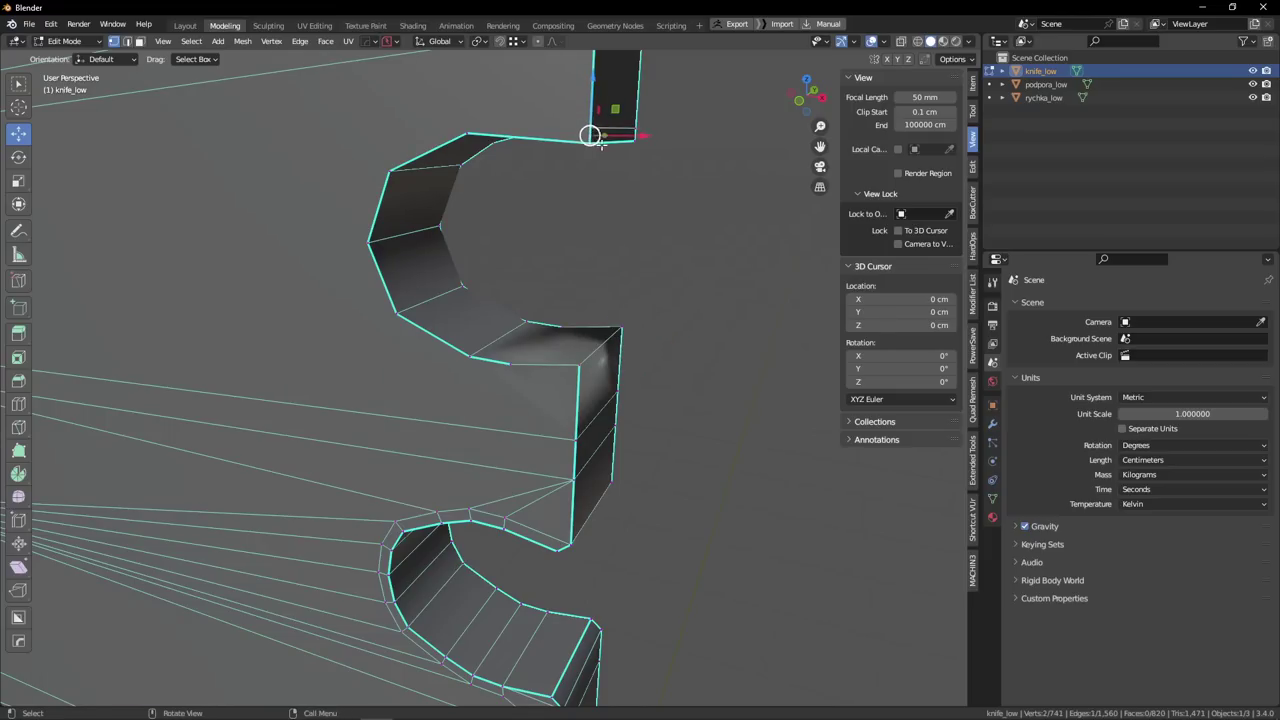
key(1)
click(635, 127)
shift+click(636, 142)
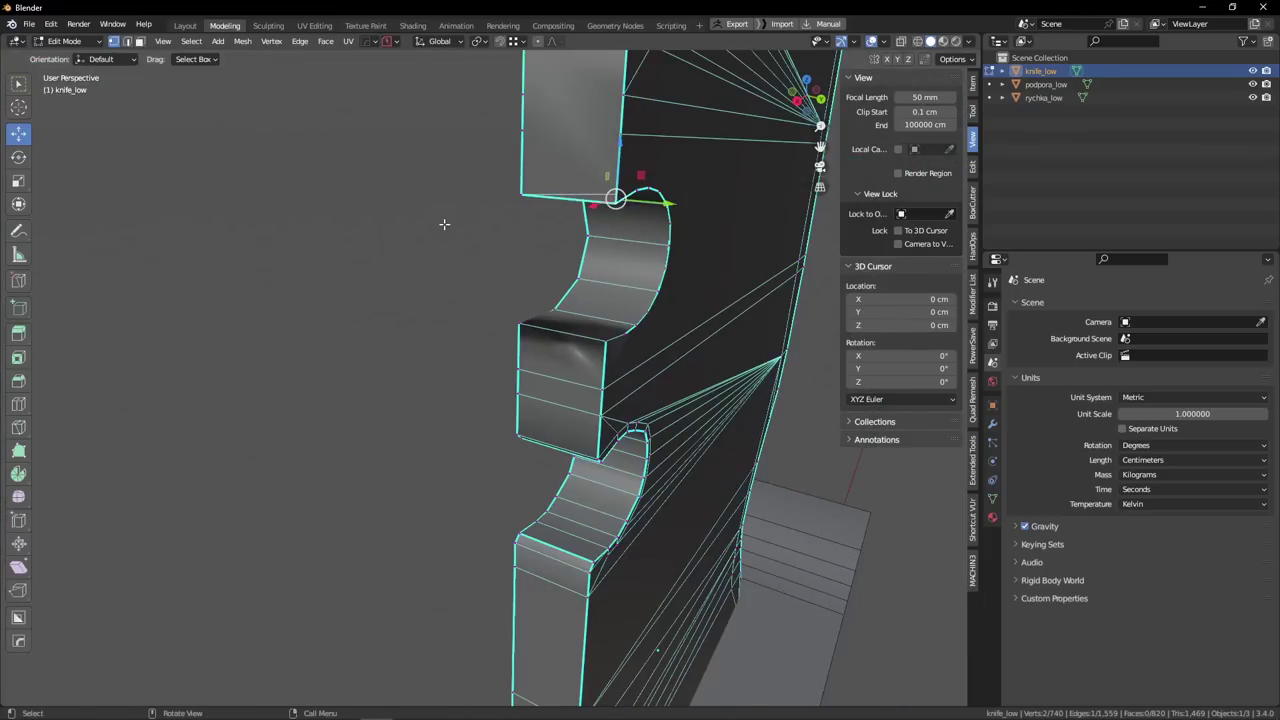
Shade the blade auto smooth in Object Mode with a 50° angle, and open its geometry data settings.
right_click(584, 240)
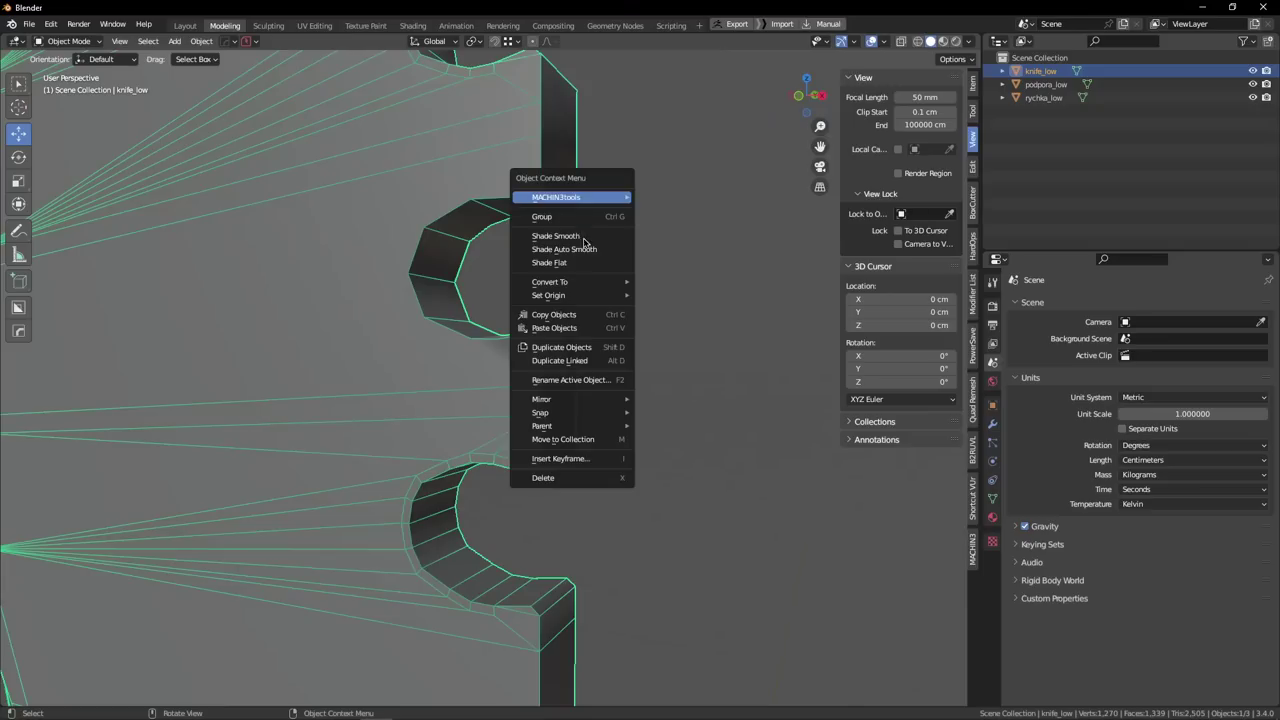
click(562, 249)
click(992, 498)
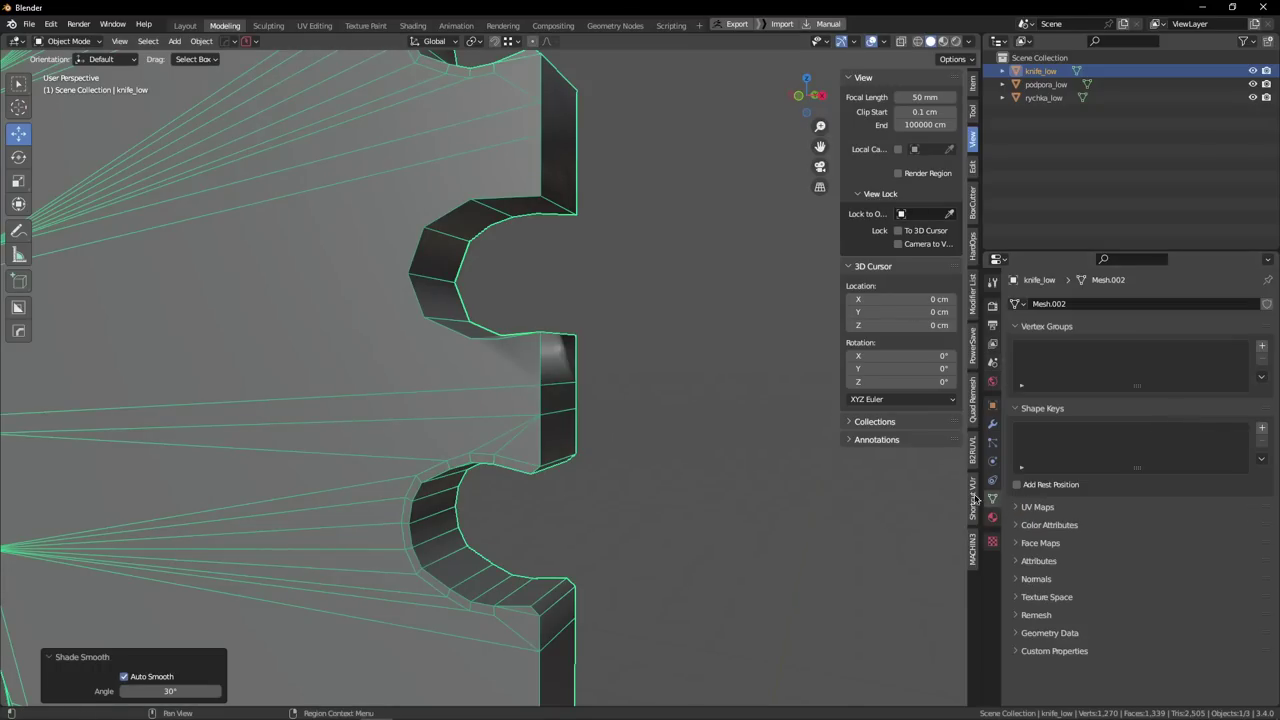
click(1025, 633)
scroll(1025, 633, down, 2)
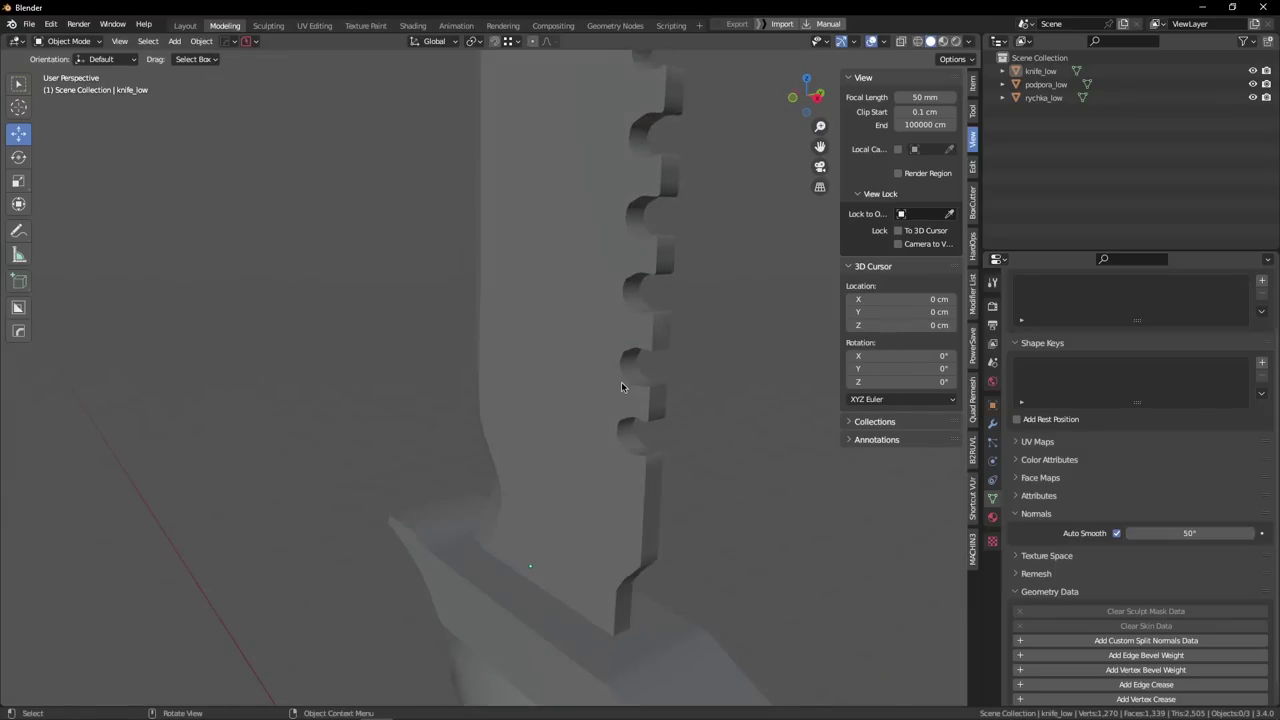
Examine the blade's shading around the serrated notches from several angles and distances.
mouse_move(621, 381)
middle_down()
mouse_move(600, 408)
mouse_move(615, 399)
middle_up()
scroll(615, 399, up, 1)
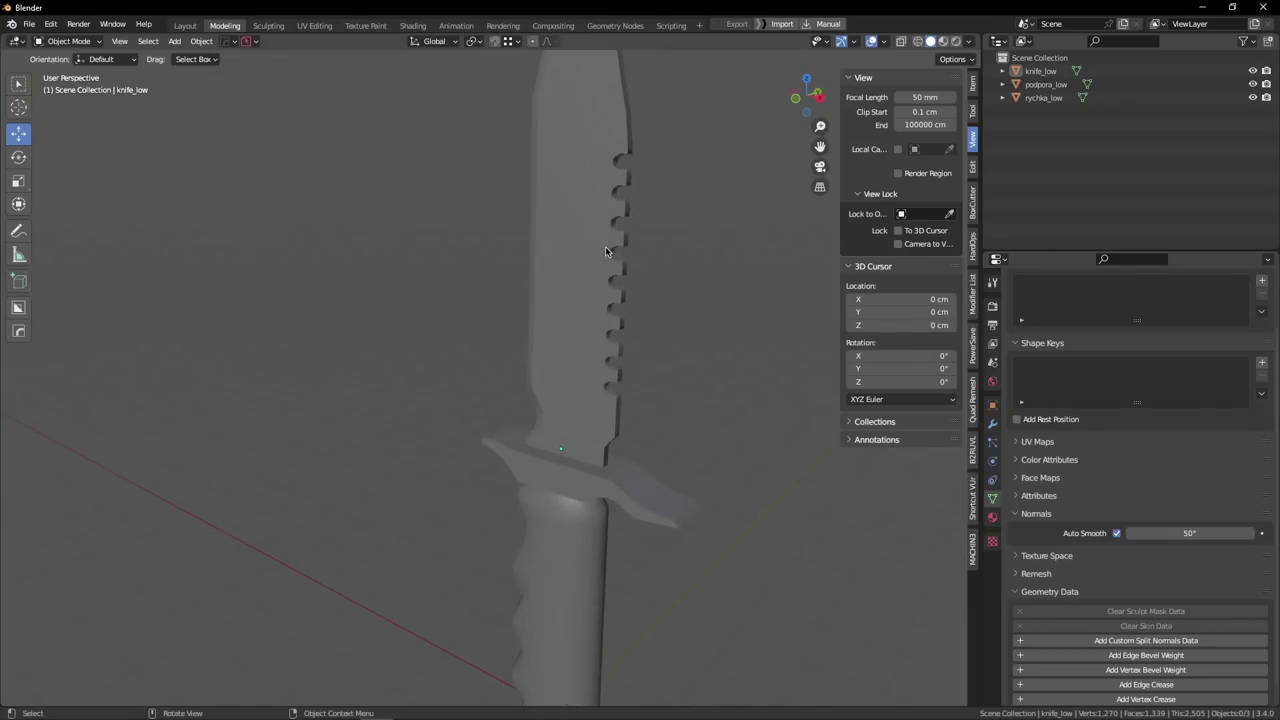
scroll(625, 362, down, 2)
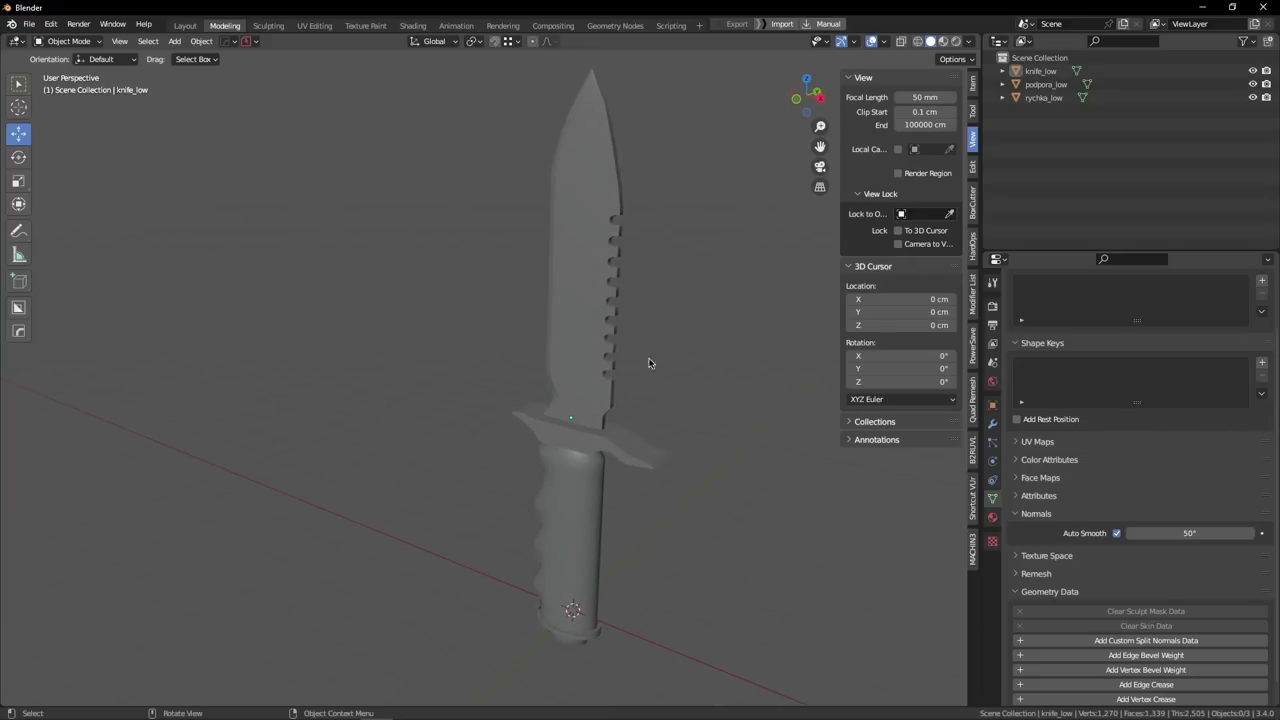
middle_drag(649, 363, 598, 386)
scroll(620, 299, up, 3)
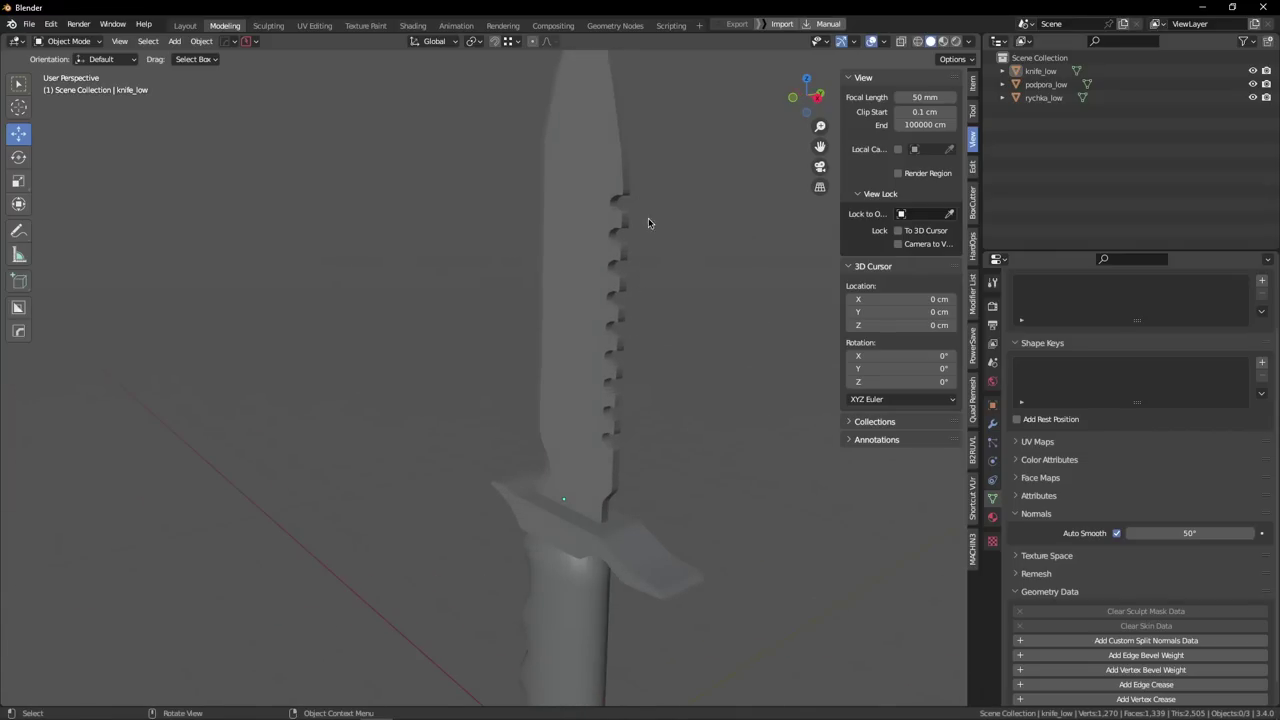
scroll(605, 444, up, 2)
scroll(606, 428, down, 3)
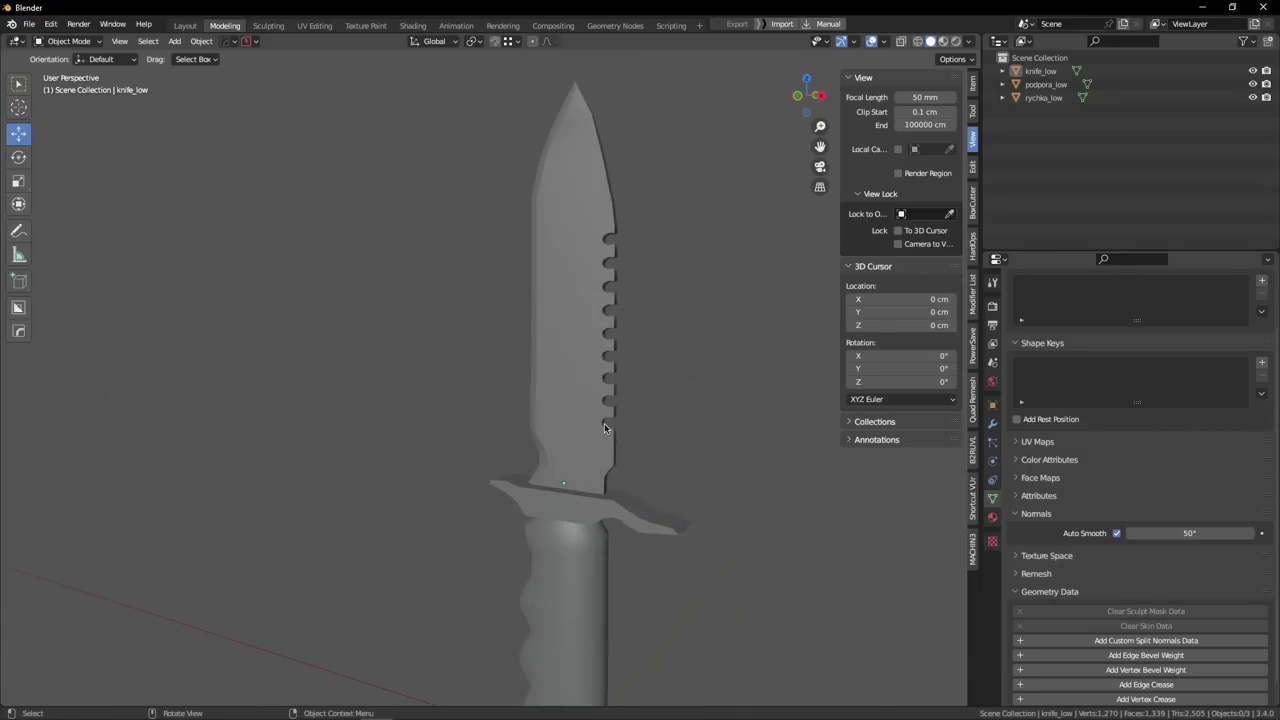
mouse_move(606, 428)
middle_down()
mouse_move(567, 425)
mouse_move(640, 436)
mouse_move(637, 477)
mouse_move(629, 432)
middle_up()
Enter the blade's Edit Mode and select the extra vertex on the simplified notch's lower straight edge.
scroll(628, 404, up, 5)
key(Tab)
scroll(630, 410, up, 3)
scroll(630, 438, up, 3)
scroll(628, 481, up, 2)
click(593, 495)
shift+click(645, 496)
key(1)
key(ctrl+z)
key(ctrl+z)
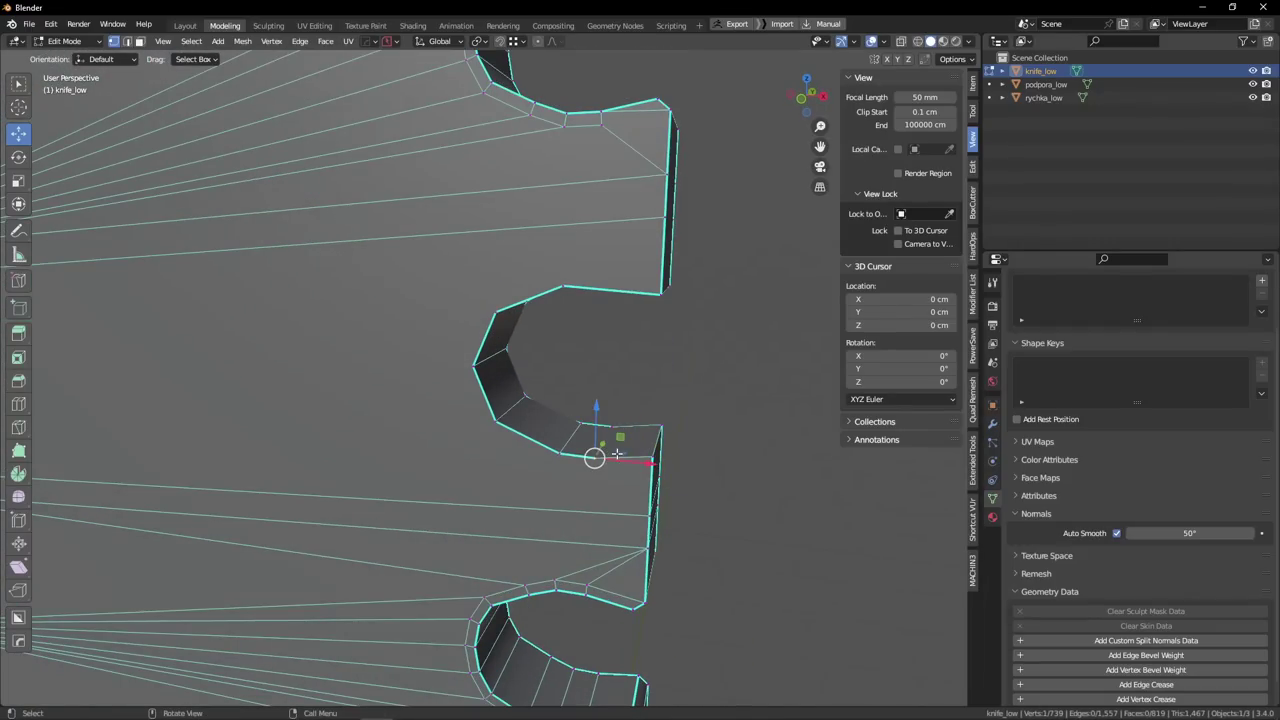
Merge the extra vertices on the notch's lower straight edges into the outer corners on both sides of the blade.
shift+click(652, 456)
key(1)
click(613, 428)
key(1)
Merge the extra vertex on the far side of the notch's upper straight edge into its outer corner.
alt+drag(687, 433, 637, 302)
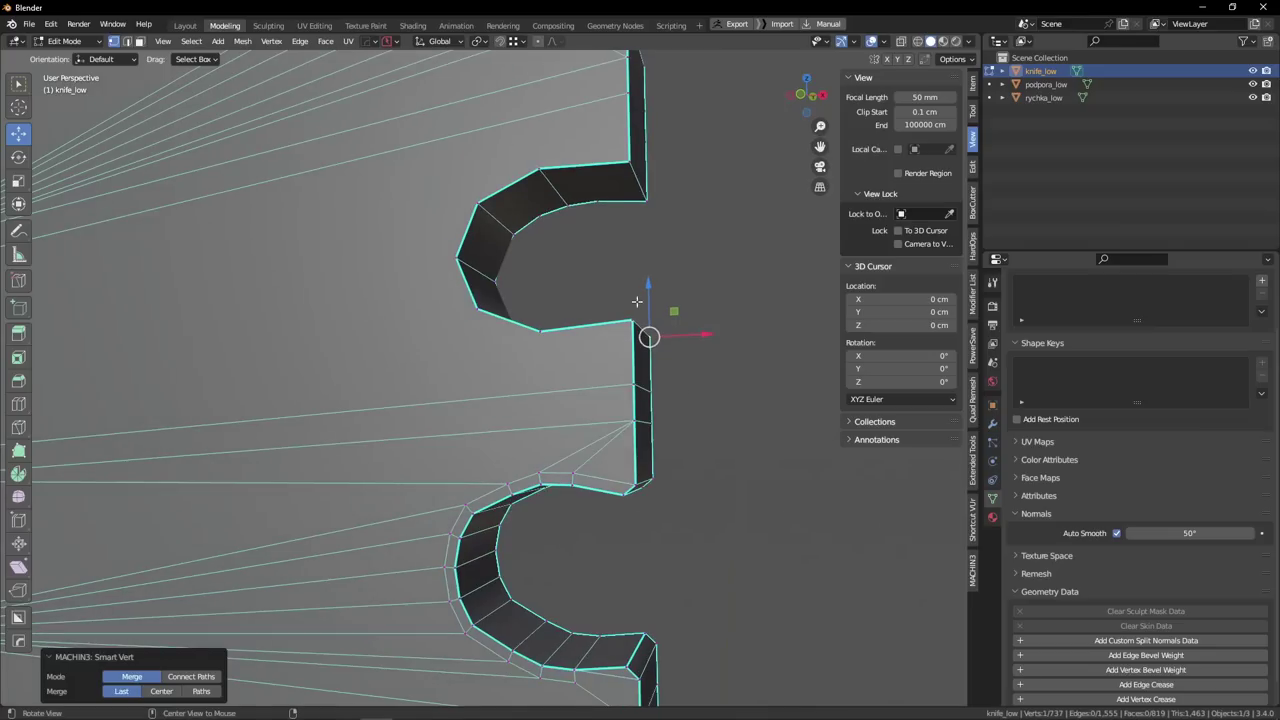
click(598, 204)
shift+click(648, 204)
key(1)
alt+drag(653, 220, 626, 268)
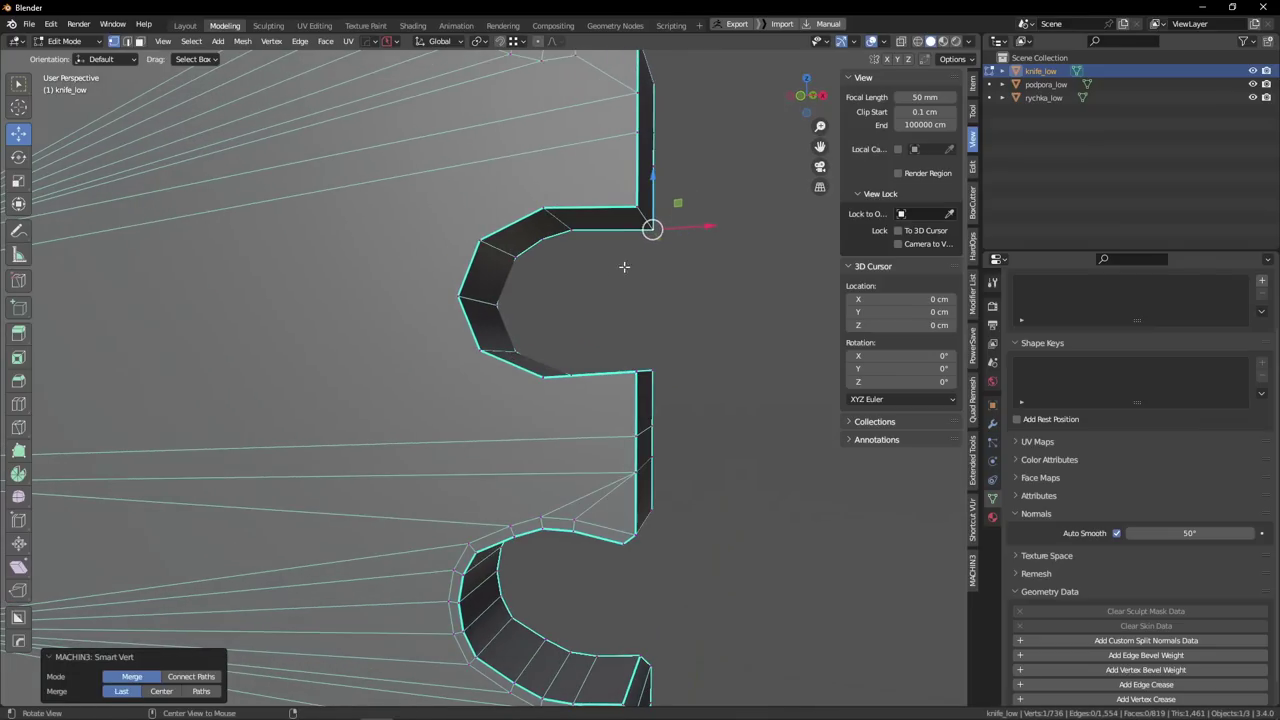
Dissolve two of the surplus vertices along the simplified notch's curved rim on the far side of the blade.
click(545, 242)
key(x)
click(548, 253)
click(505, 311)
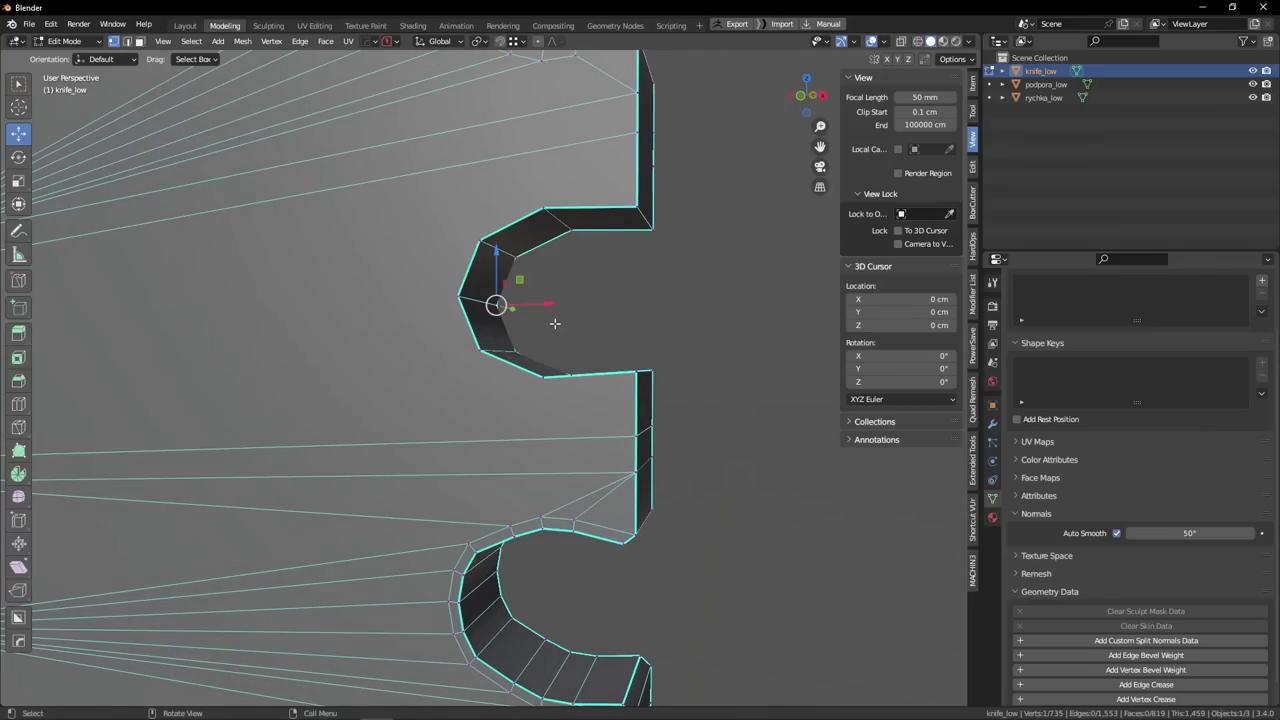
alt+drag(590, 328, 412, 351)
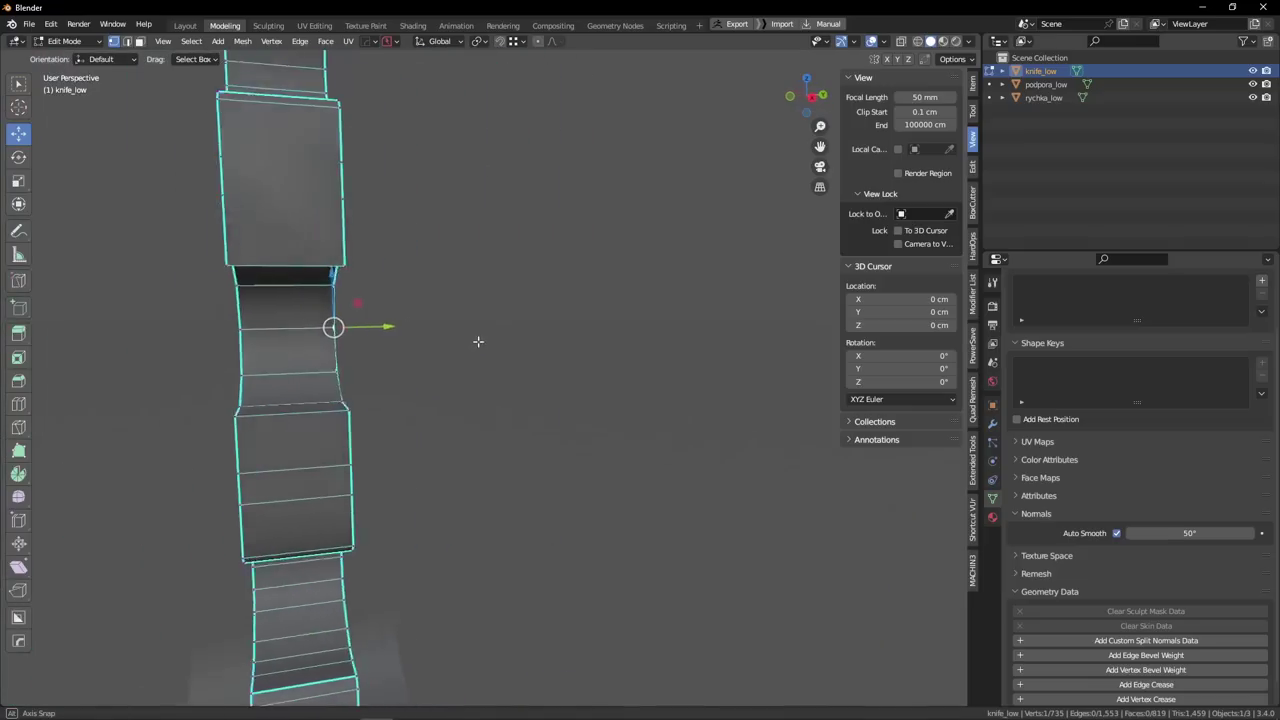
scroll(412, 351, up, 3)
key(x)
click(298, 356)
Dissolve the last two surplus vertices on the notch's far rim, and return to Object Mode.
click(284, 288)
key(x)
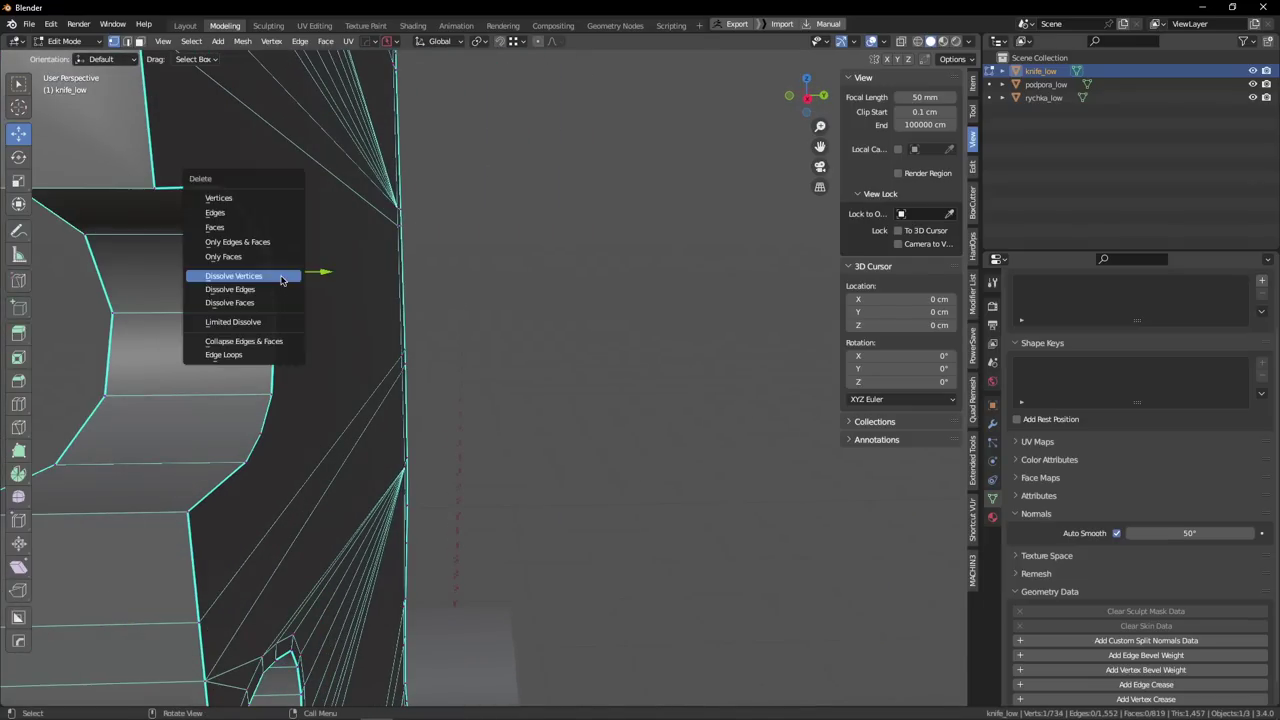
click(285, 279)
click(266, 432)
key(x)
click(273, 428)
scroll(289, 416, down, 4)
middle_drag(291, 414, 429, 394)
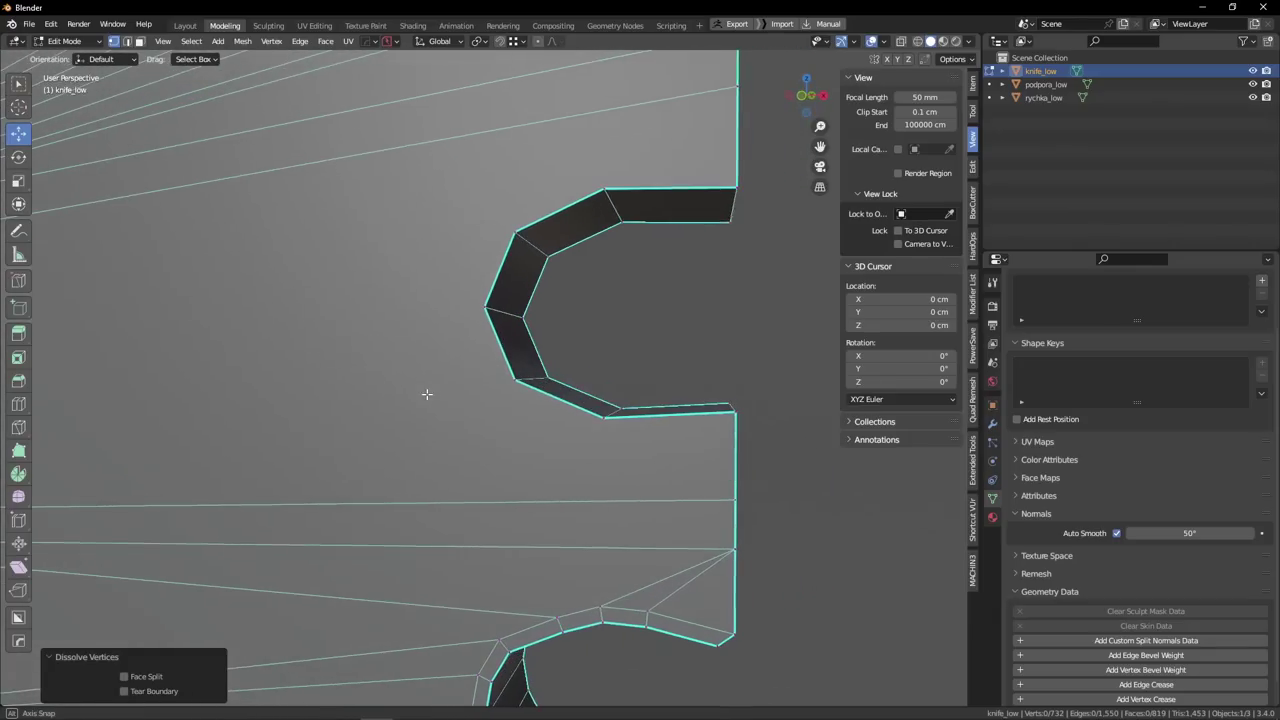
scroll(600, 315, down, 3)
key(Tab)
click(642, 368)
Select the chain of edges along the simplified notch's front rim and space its vertices evenly with LoopTools Space.
shift+middle_drag(637, 279, 568, 267)
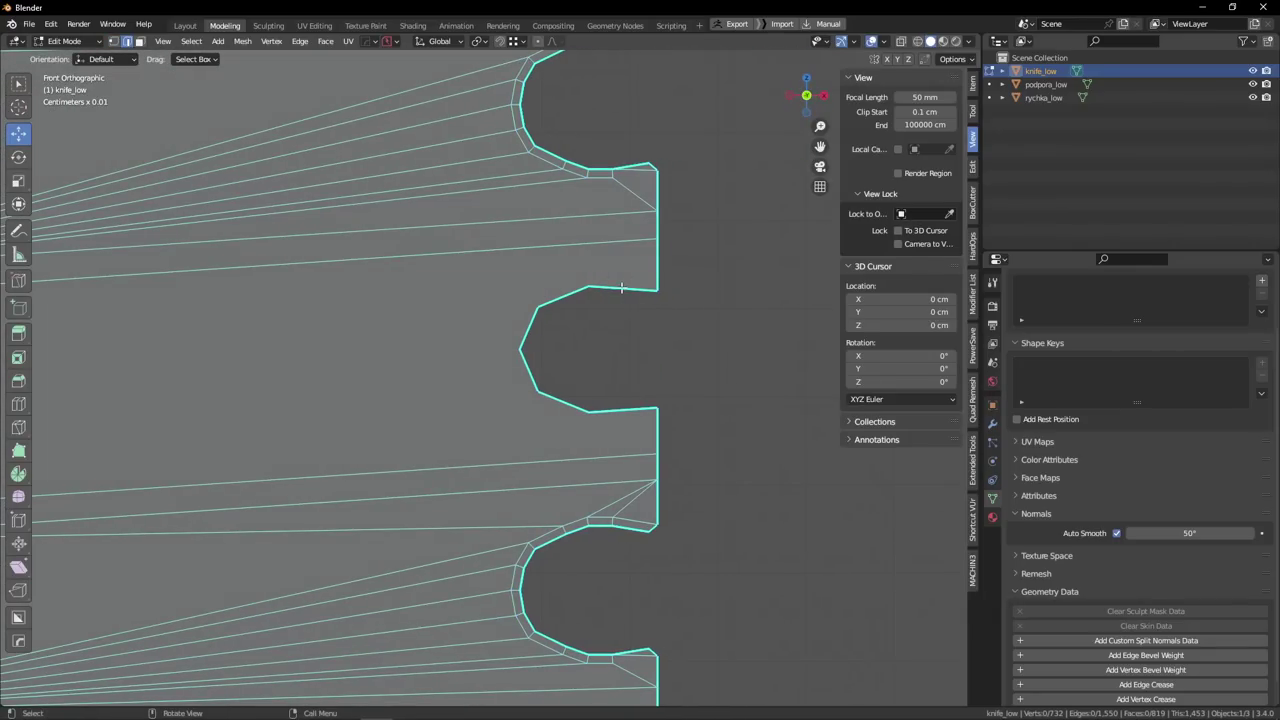
click(622, 288)
ctrl+click(345, 235)
ctrl+click(462, 325)
right_click(625, 266)
mouse_move(628, 265)
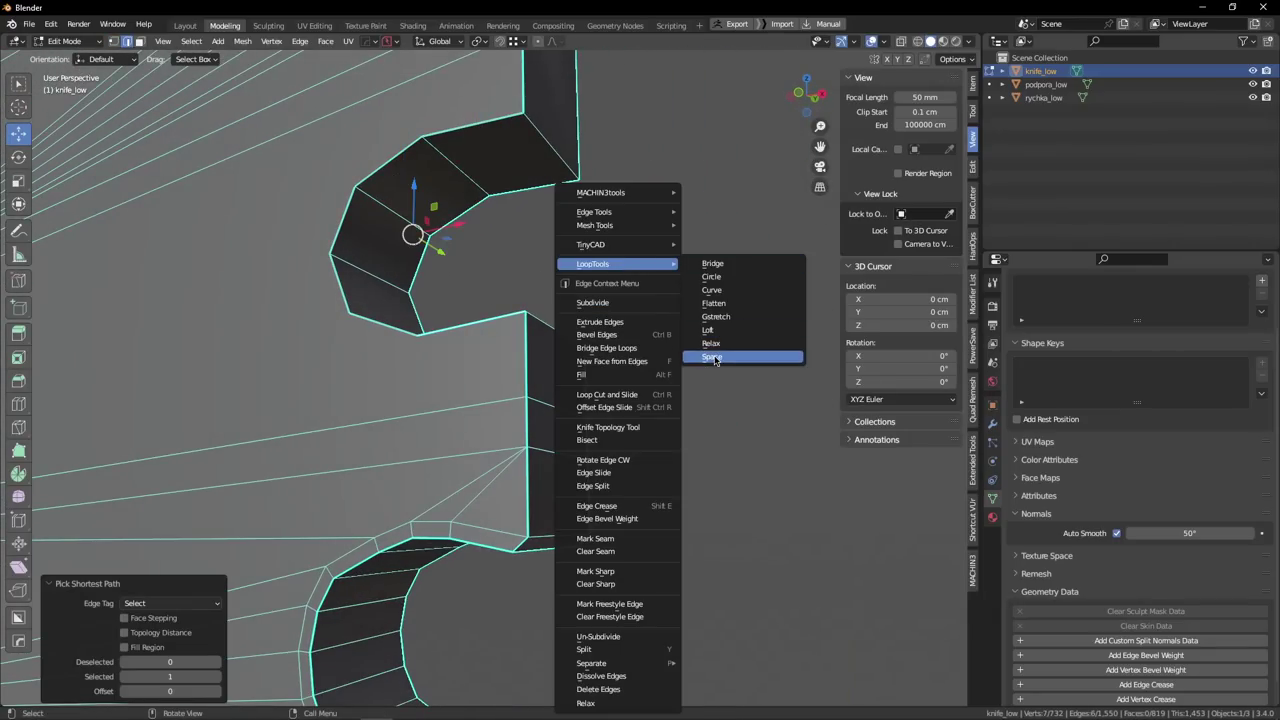
click(714, 359)
Select the matching edge chain on the notch's opposite rim and apply LoopTools Space to it.
middle_drag(663, 331, 650, 365)
click(546, 190)
middle_drag(546, 195, 550, 270)
ctrl+click(434, 412)
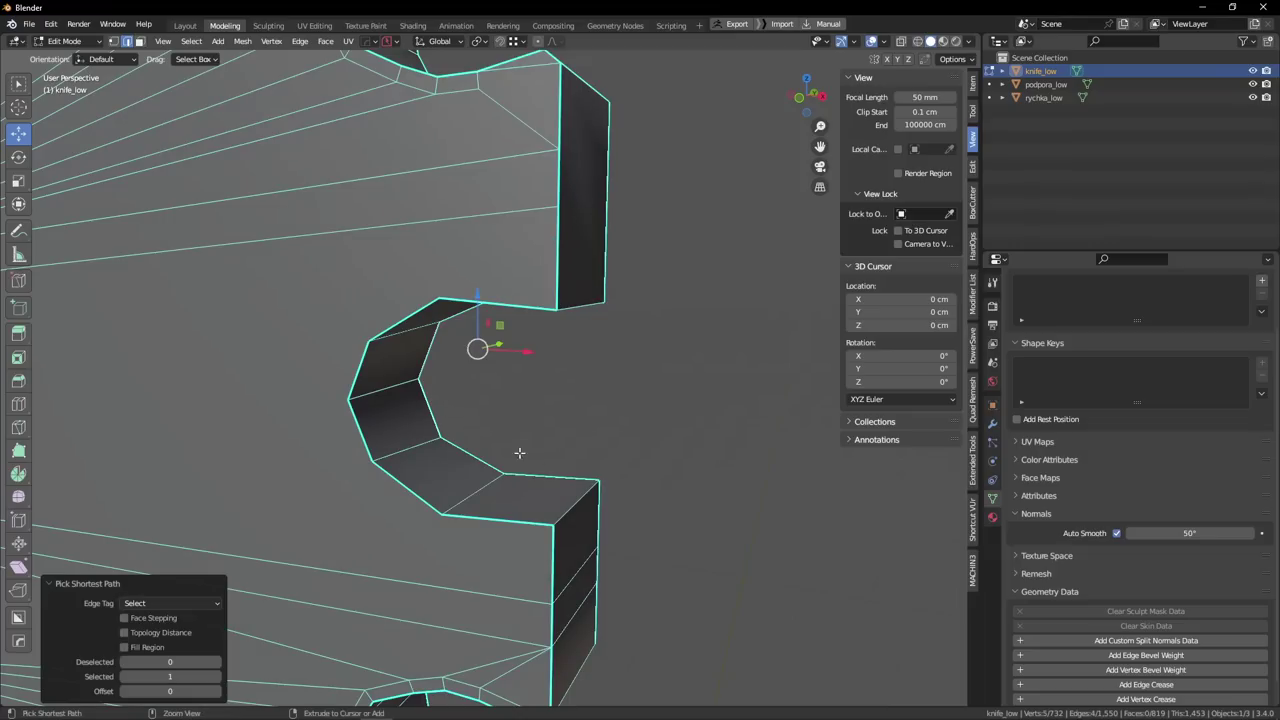
right_click(675, 444)
mouse_move(642, 267)
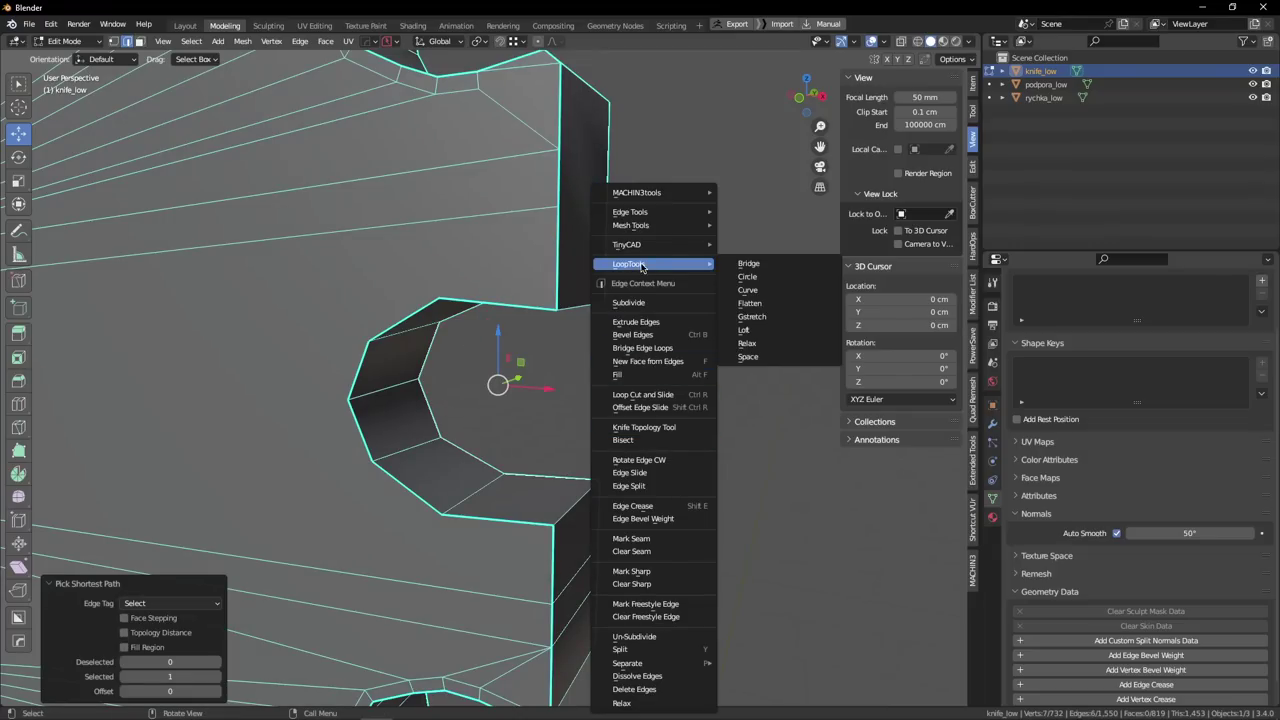
click(761, 354)
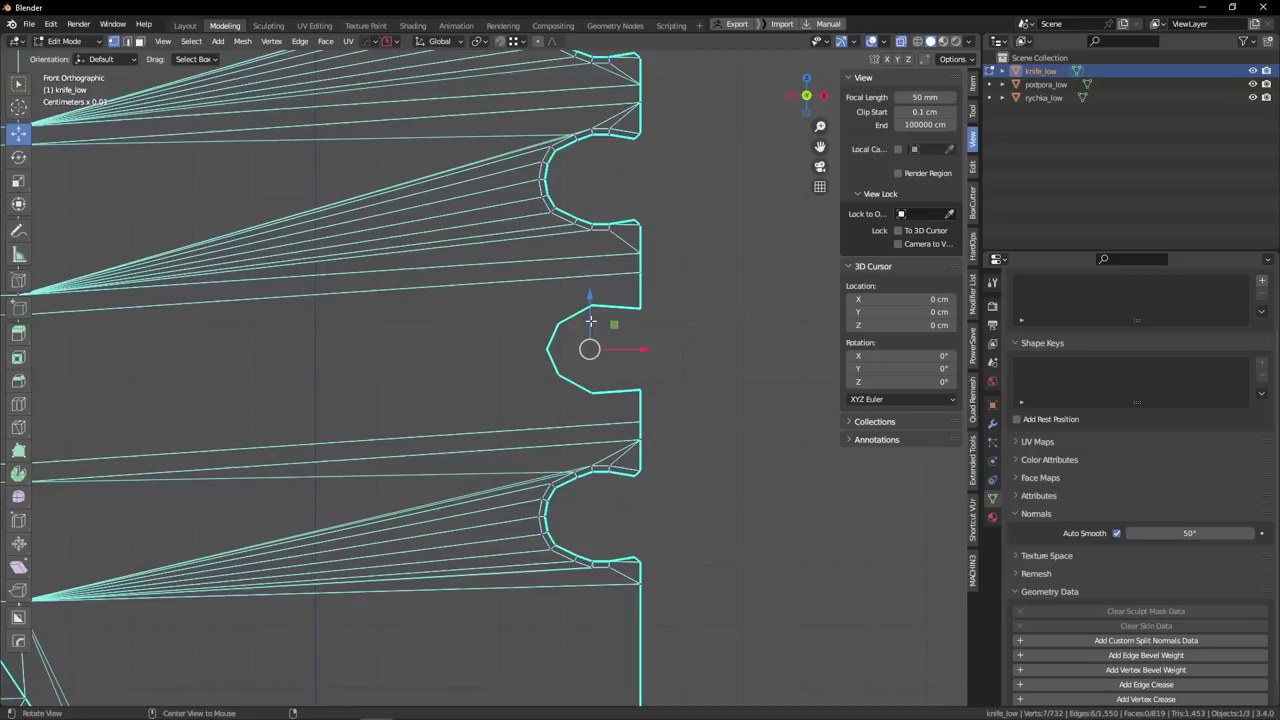
In front view with see-through selection, move the notch's curved vertices about 0.023 cm along X and scale them along Z.
drag(487, 277, 616, 397)
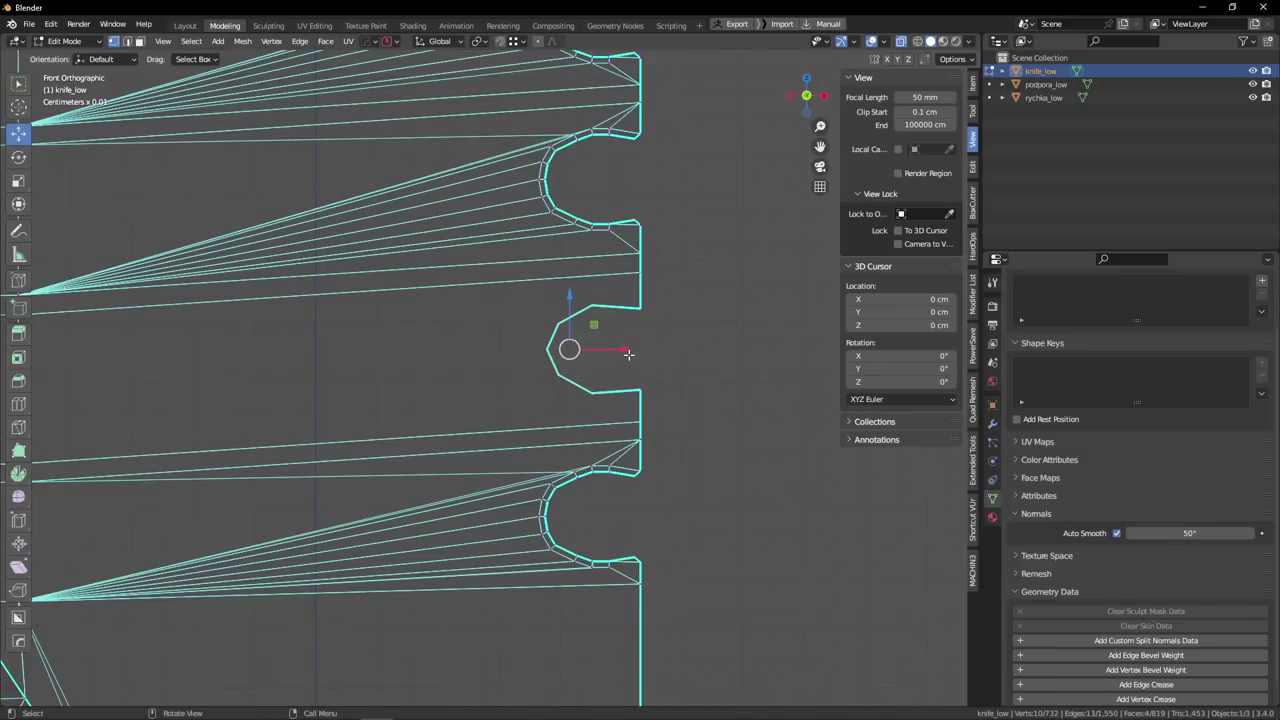
drag(628, 351, 642, 351)
scroll(622, 318, up, 2)
key(s)
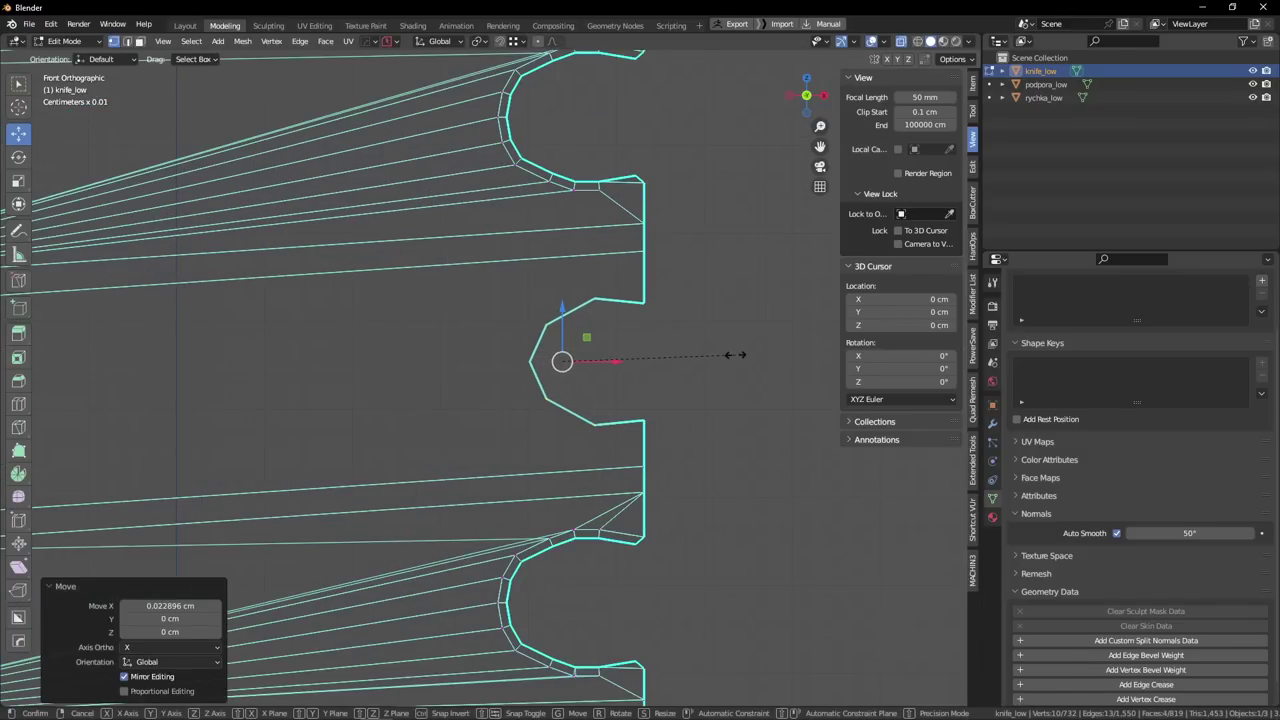
key(z)
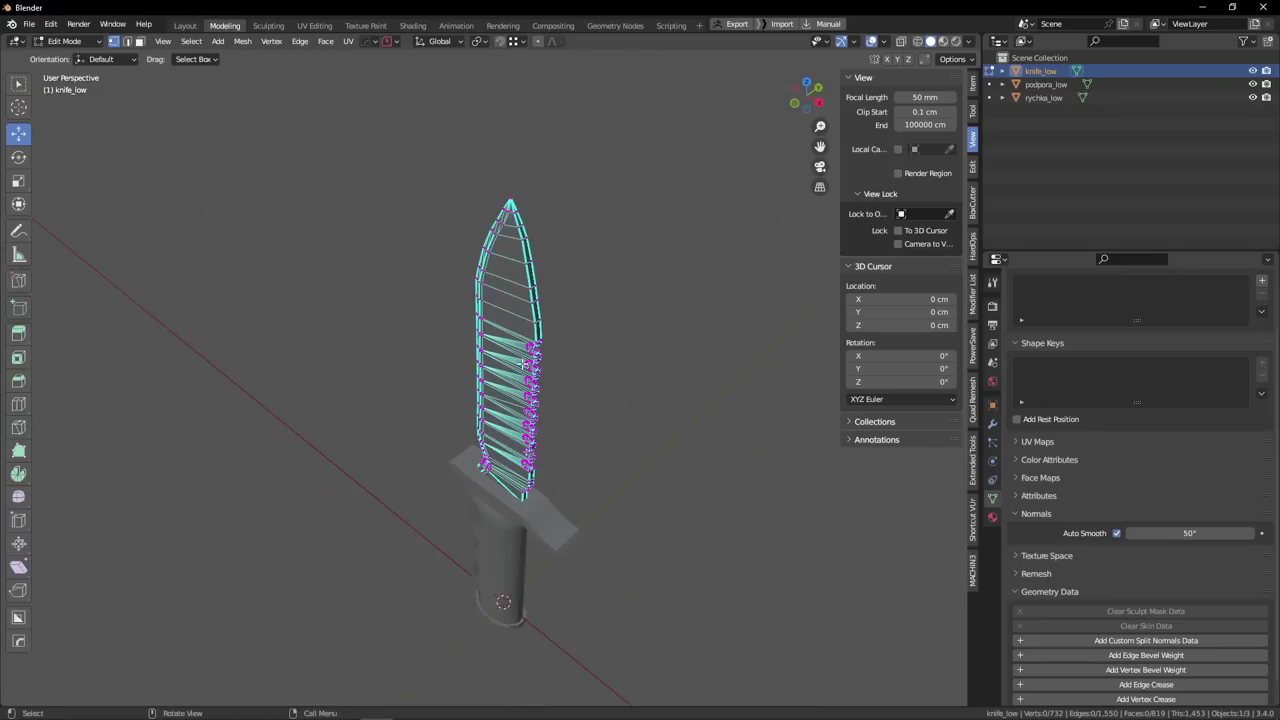
Examine the edge flow at the blade's tip and along its cutting edge.
scroll(523, 363, up, 3)
middle_drag(523, 363, 551, 294)
scroll(614, 229, up, 2)
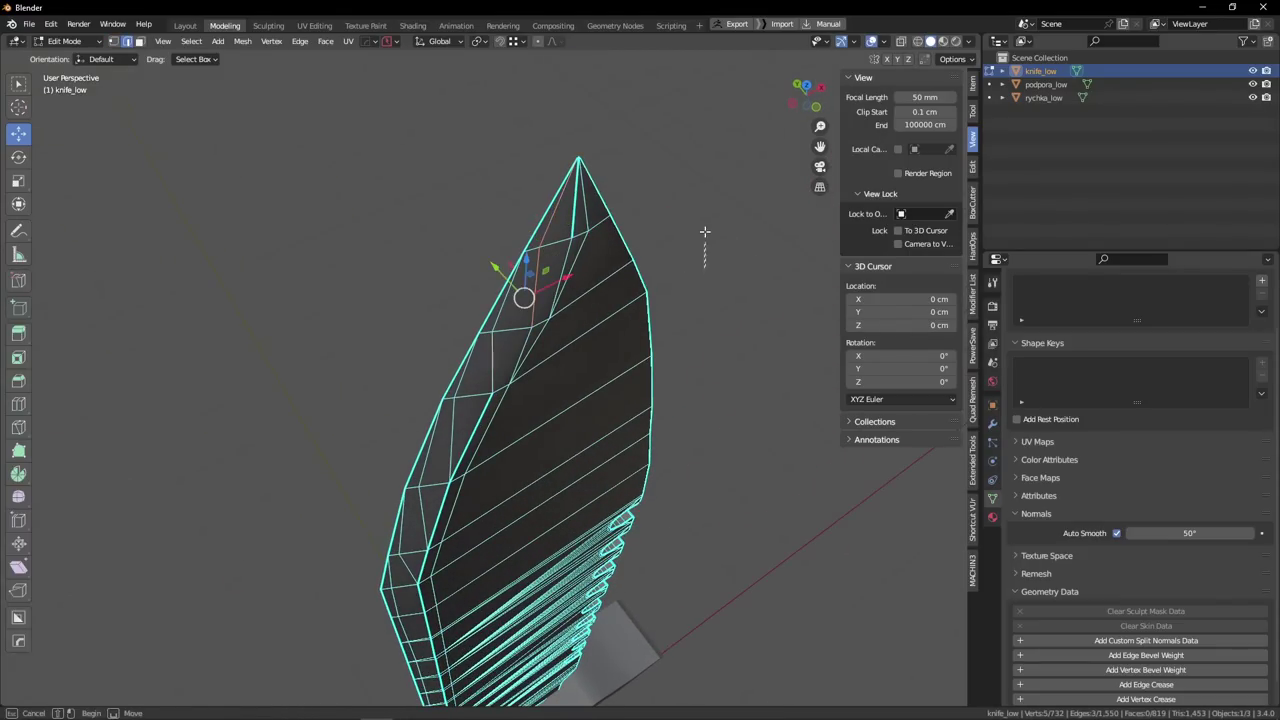
middle_drag(704, 232, 612, 313)
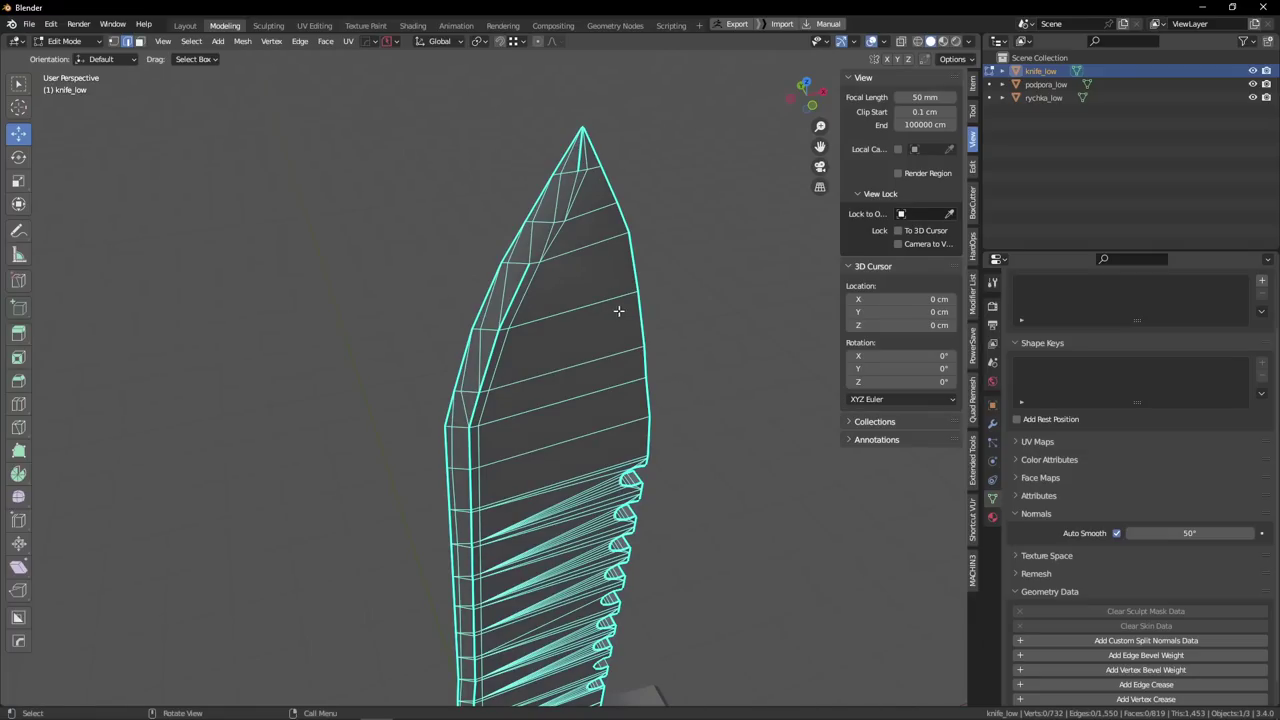
middle_drag(618, 311, 556, 208)
middle_drag(577, 281, 509, 160)
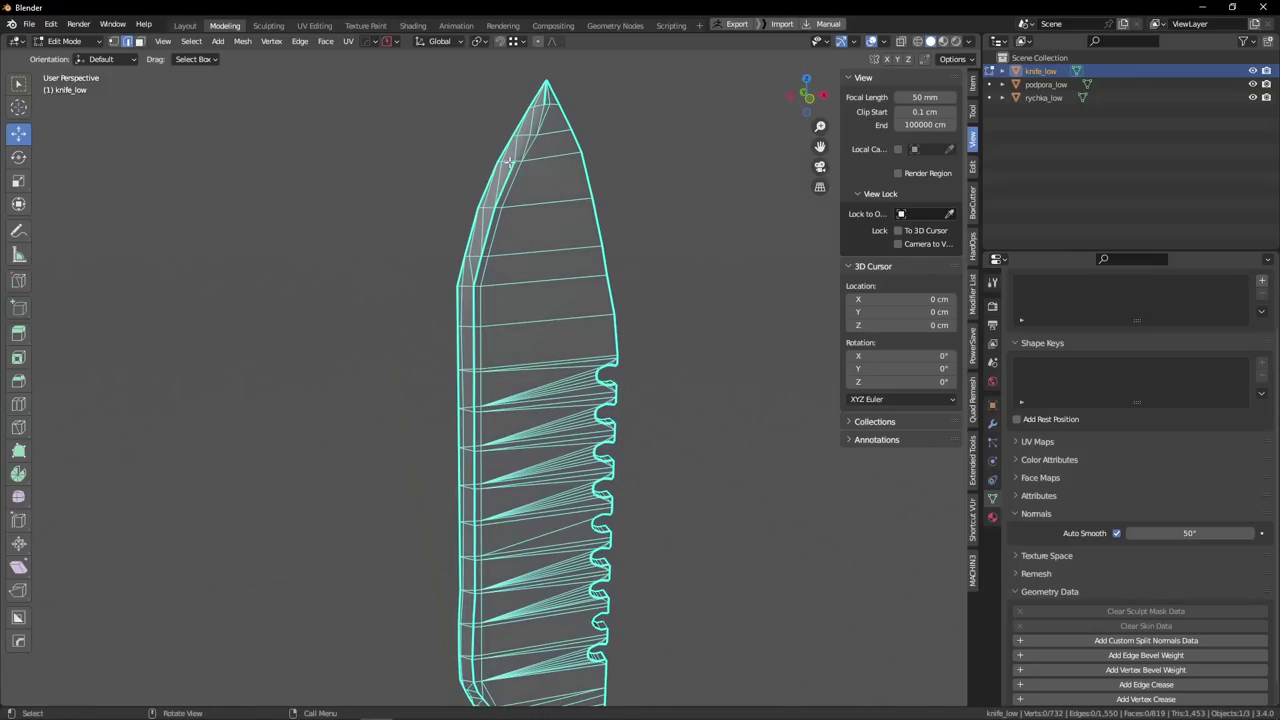
shift+middle_drag(557, 285, 540, 231)
Clear the seam and sharp marks from all edges of the blade, and deselect everything.
key(a)
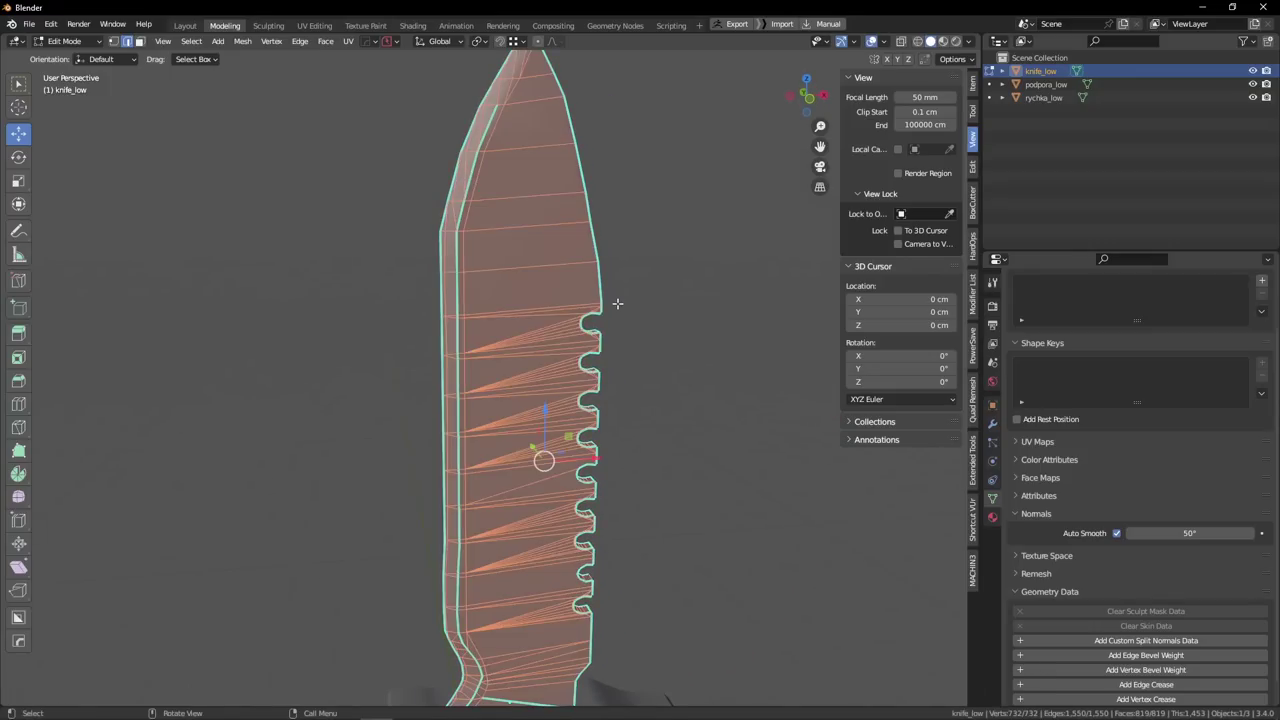
right_click(724, 300)
click(667, 550)
right_click(678, 408)
click(622, 575)
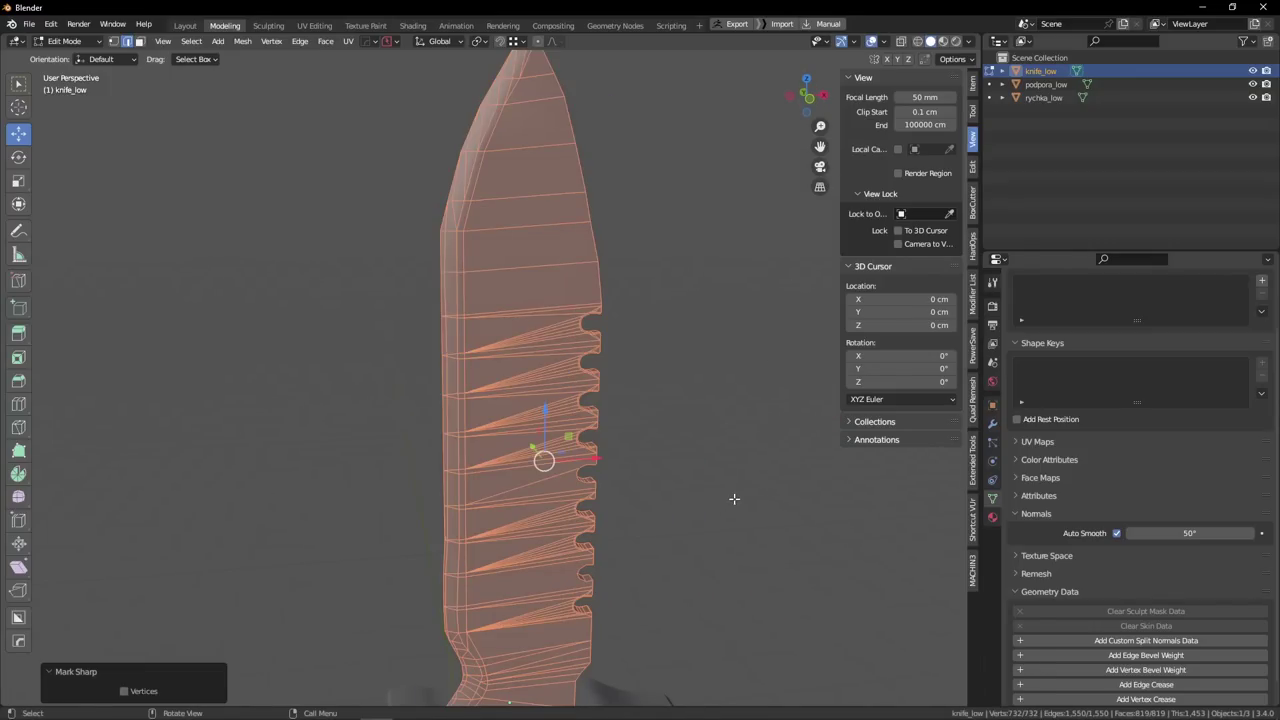
click(731, 496)
Check the blade's shading in Object Mode, and return to Edit Mode to view the mesh toward the tip.
key(Tab)
alt+drag(658, 252, 640, 262)
key(Tab)
alt+drag(555, 405, 514, 207)
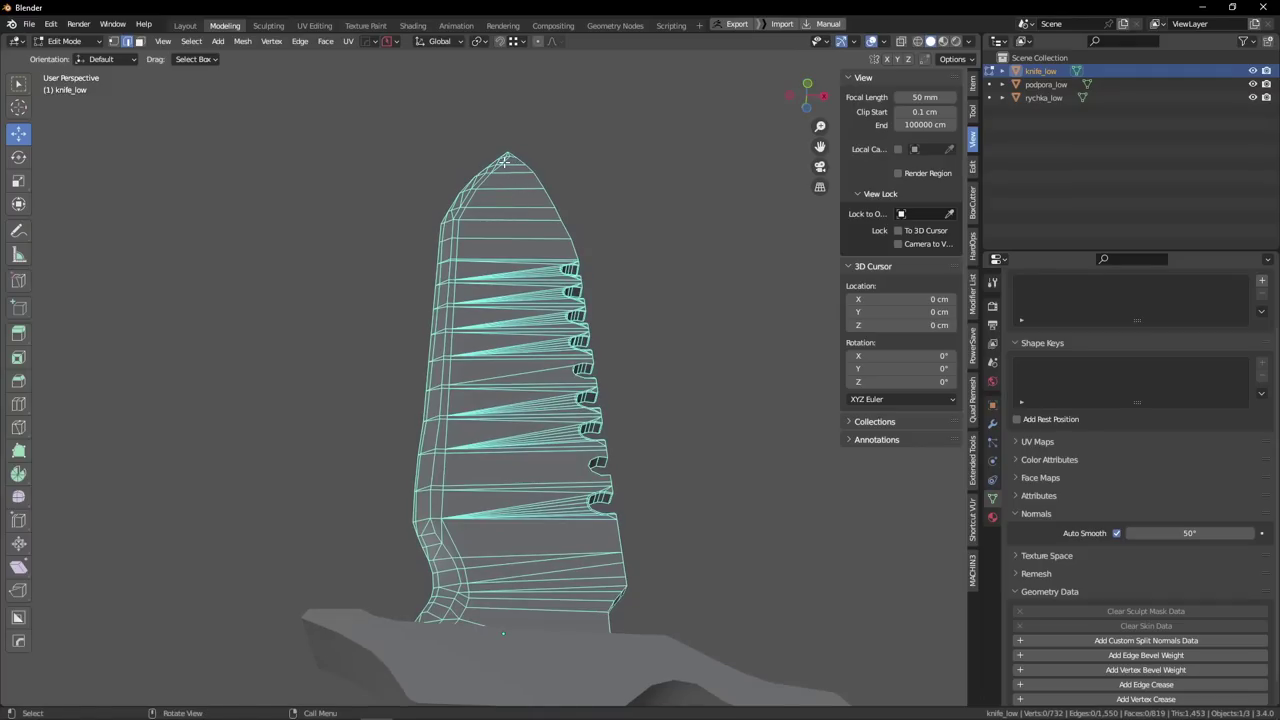
Select the lengthwise edge path on the blade from the tip down to the curve above the guard, and dissolve it.
click(505, 160)
scroll(505, 160, up, 2)
middle_drag(440, 229, 440, 175)
ctrl+click(440, 539)
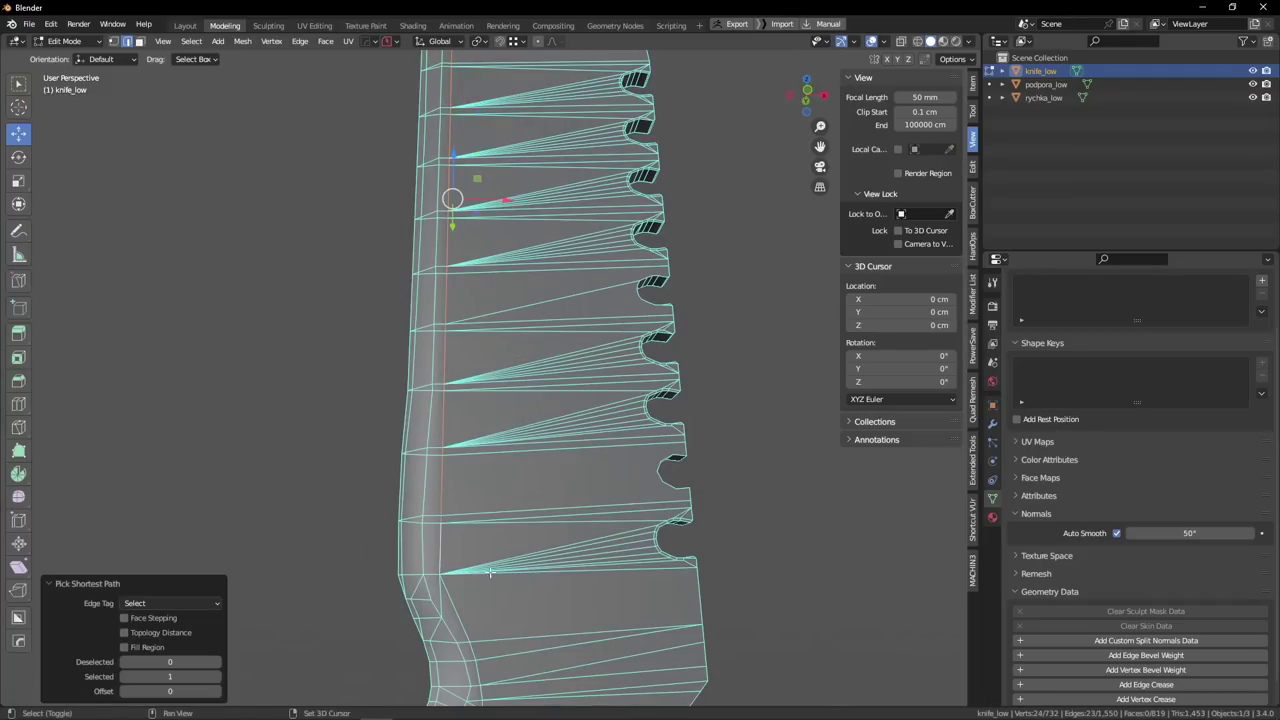
ctrl+scroll(490, 572, down, 3)
key(ctrl+x)
middle_drag(459, 608, 466, 638)
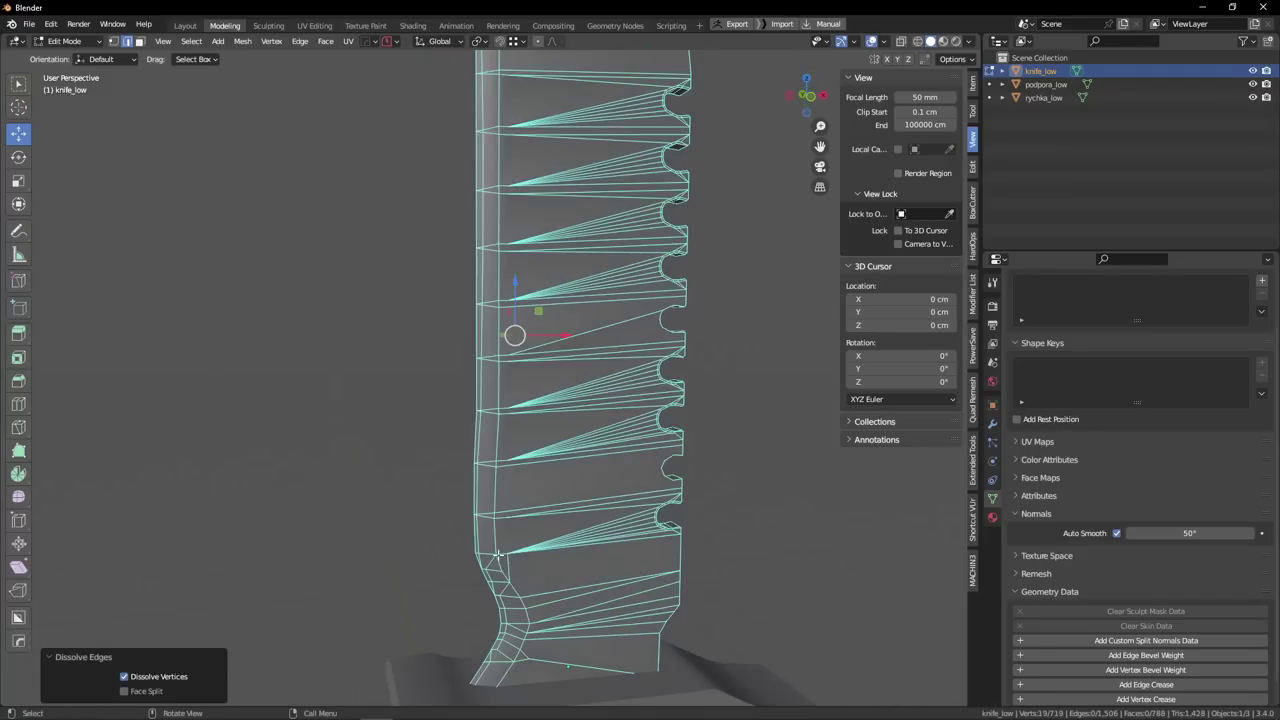
Merge the extra vertices on the tooth above the simplified notch into its corner, on both sides of the blade.
scroll(468, 542, down, 5)
scroll(543, 506, up, 5)
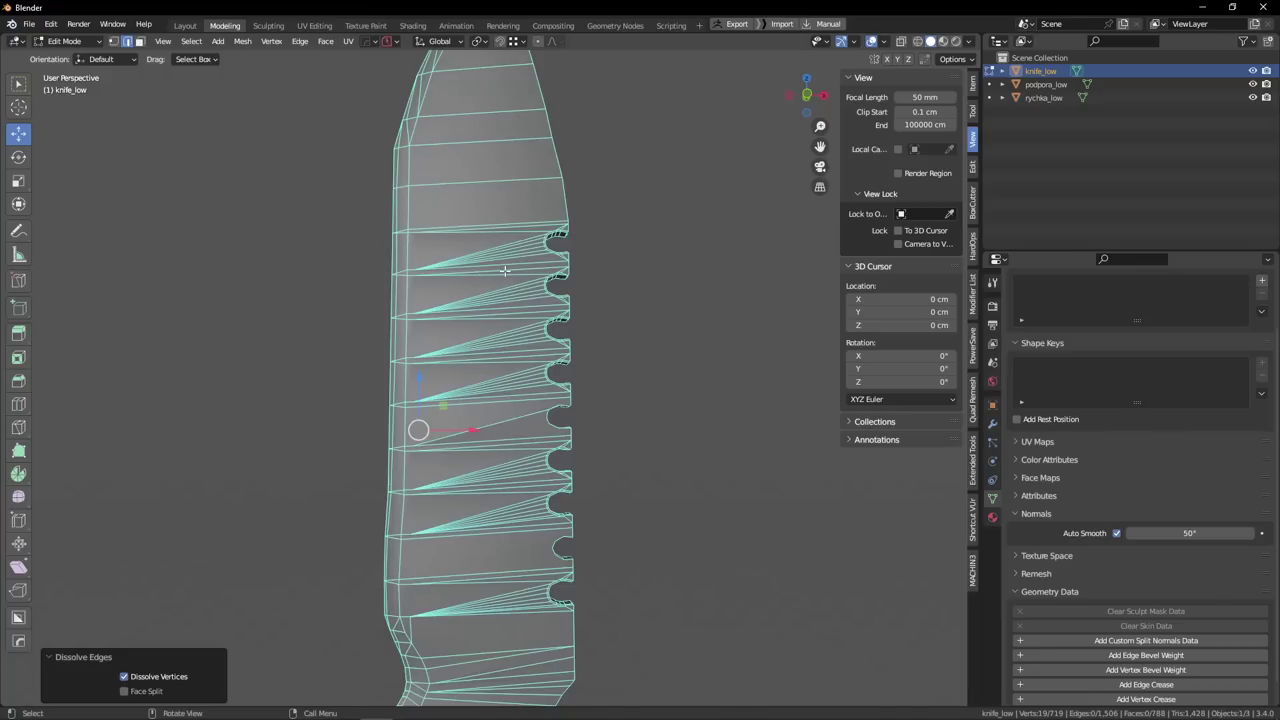
scroll(525, 585, up, 6)
key(3)
click(425, 415)
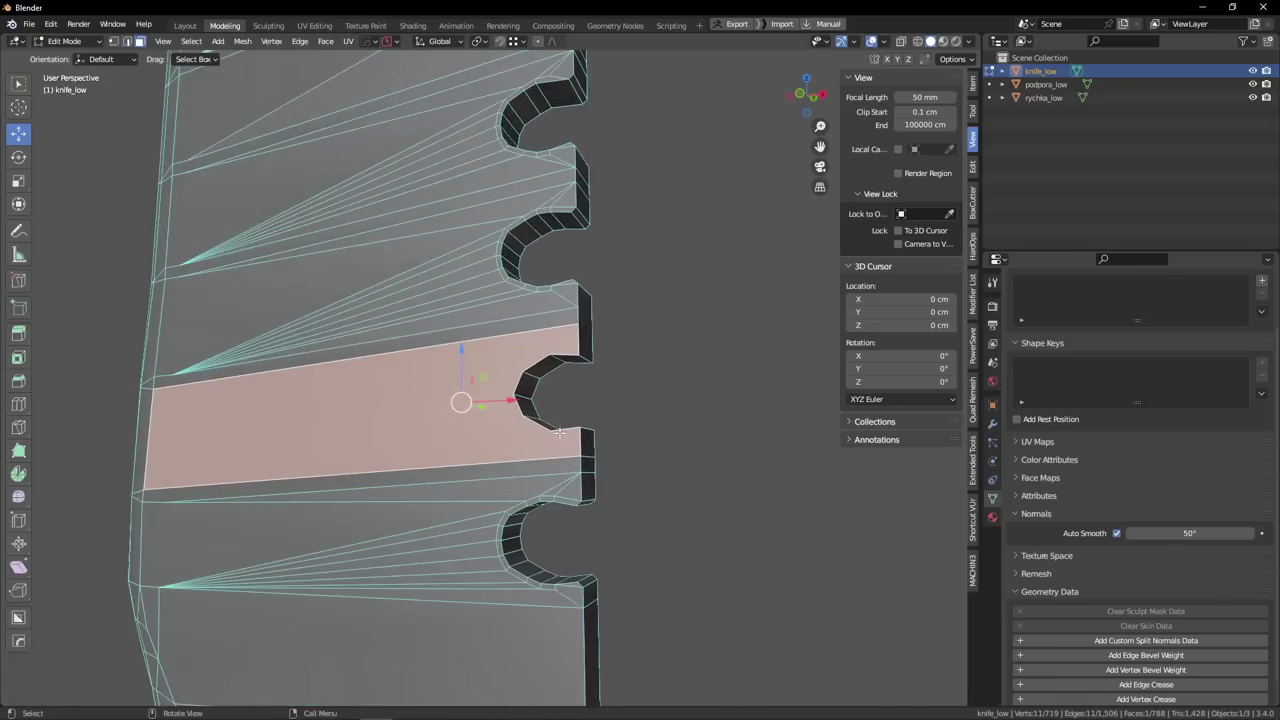
middle_drag(425, 415, 584, 405)
shift+click(205, 440)
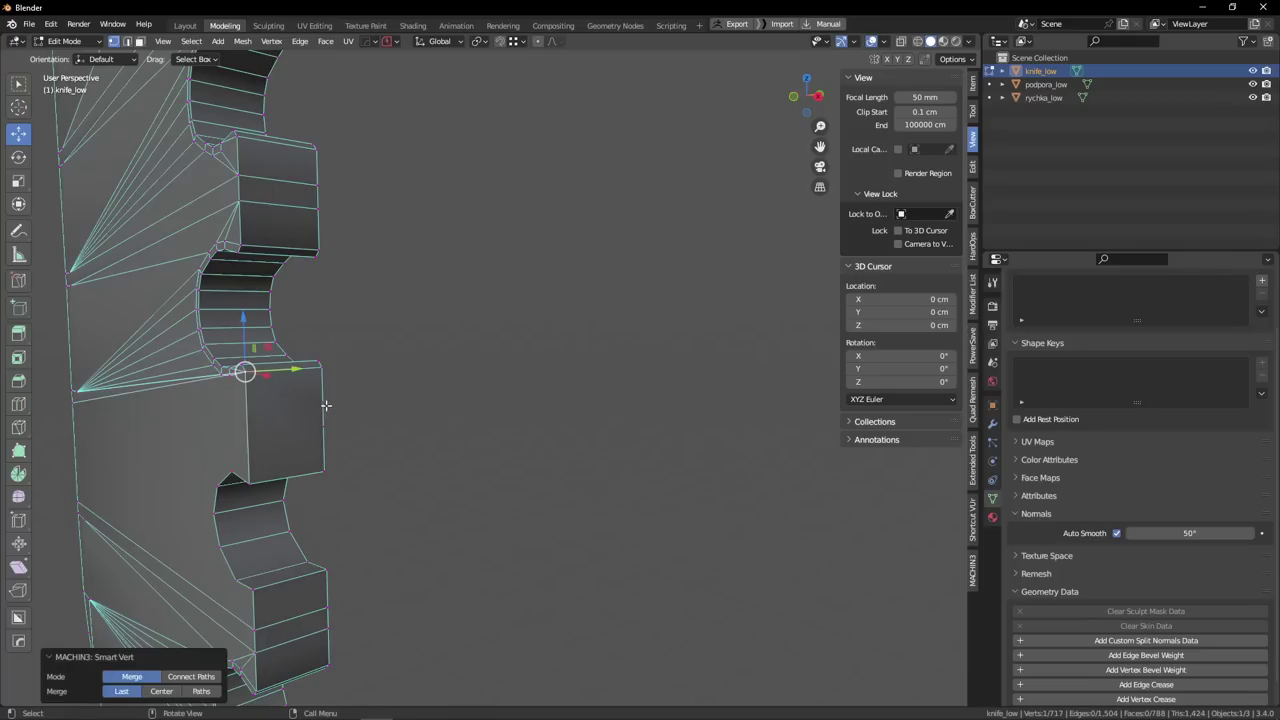
click(322, 366)
shift+click(323, 475)
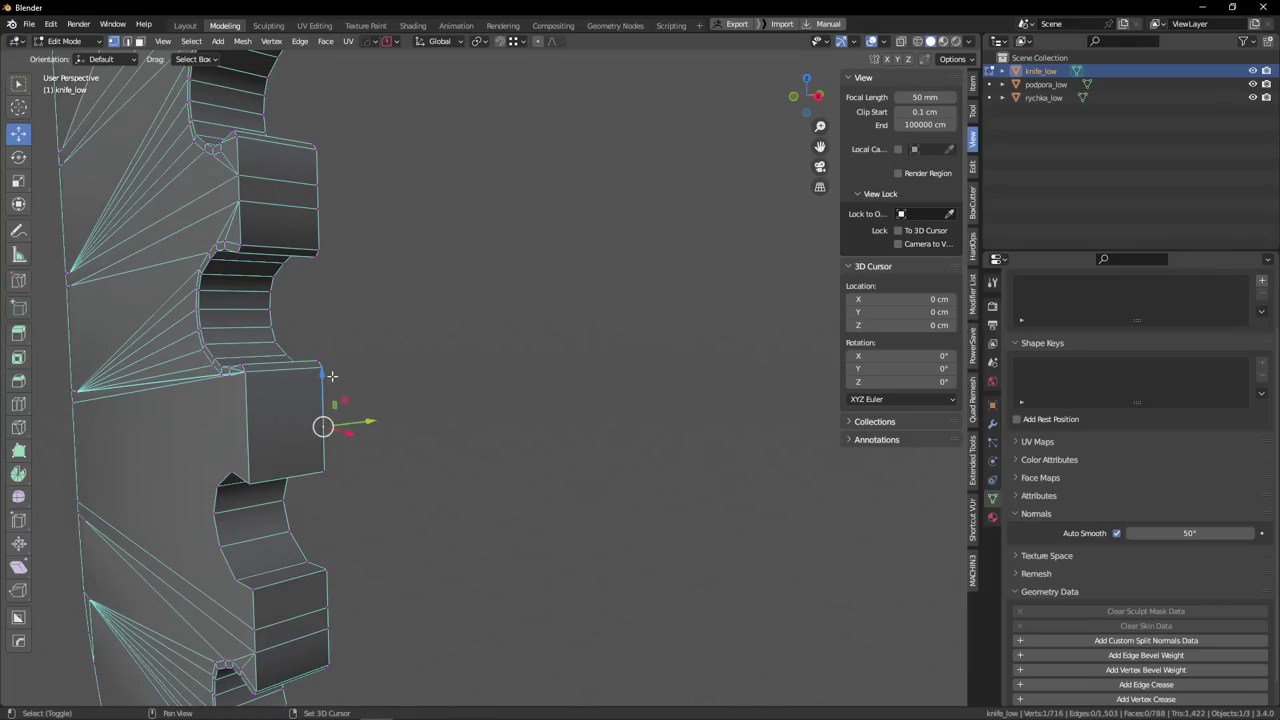
key(1)
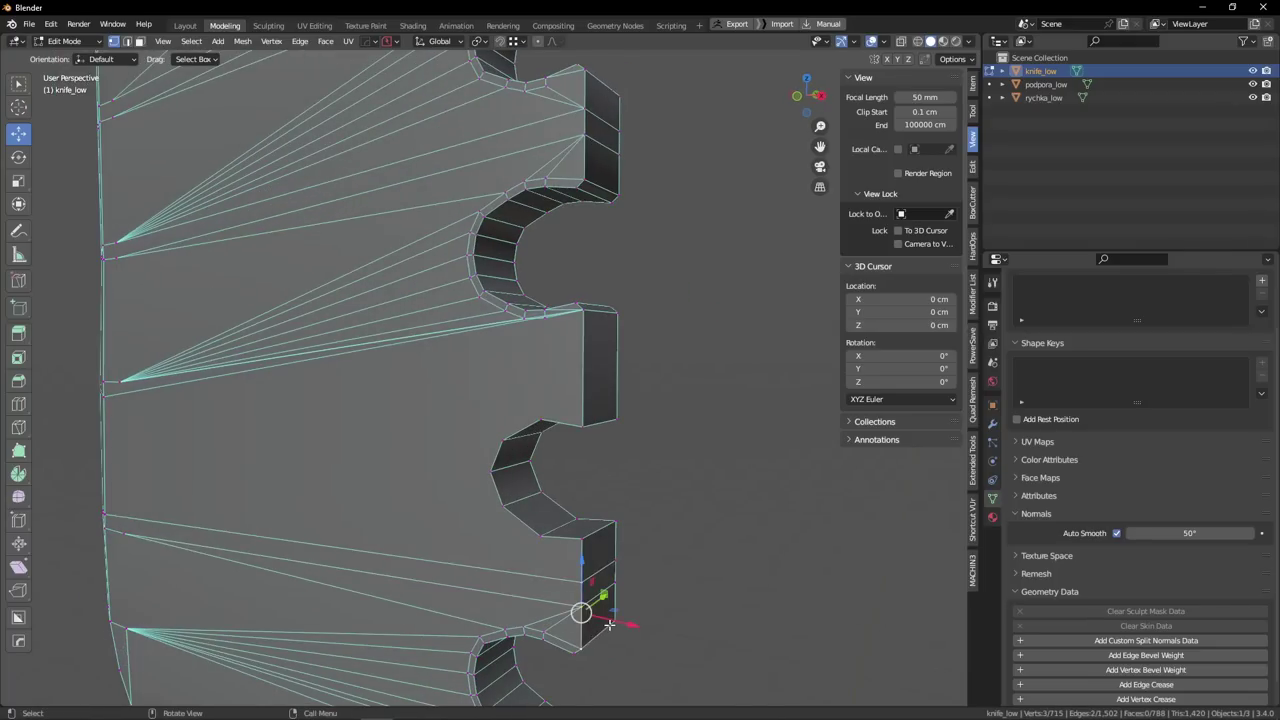
Merge the extra vertices on the tooth below the simplified notch into its lower corner, on both sides of the blade.
key(1)
click(619, 584)
shift+click(617, 561)
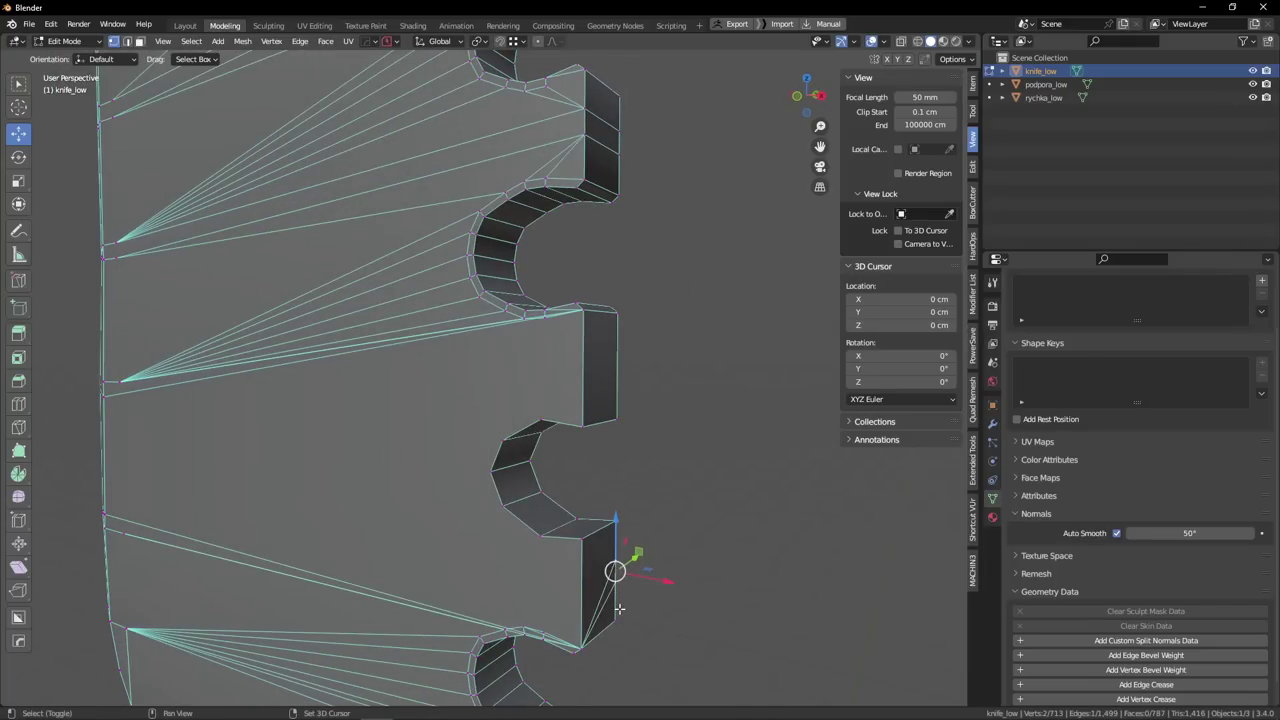
shift+click(616, 620)
key(1)
Select the large face around the simplified notch and triangulate it.
key(Tab)
click(514, 570)
click(514, 569)
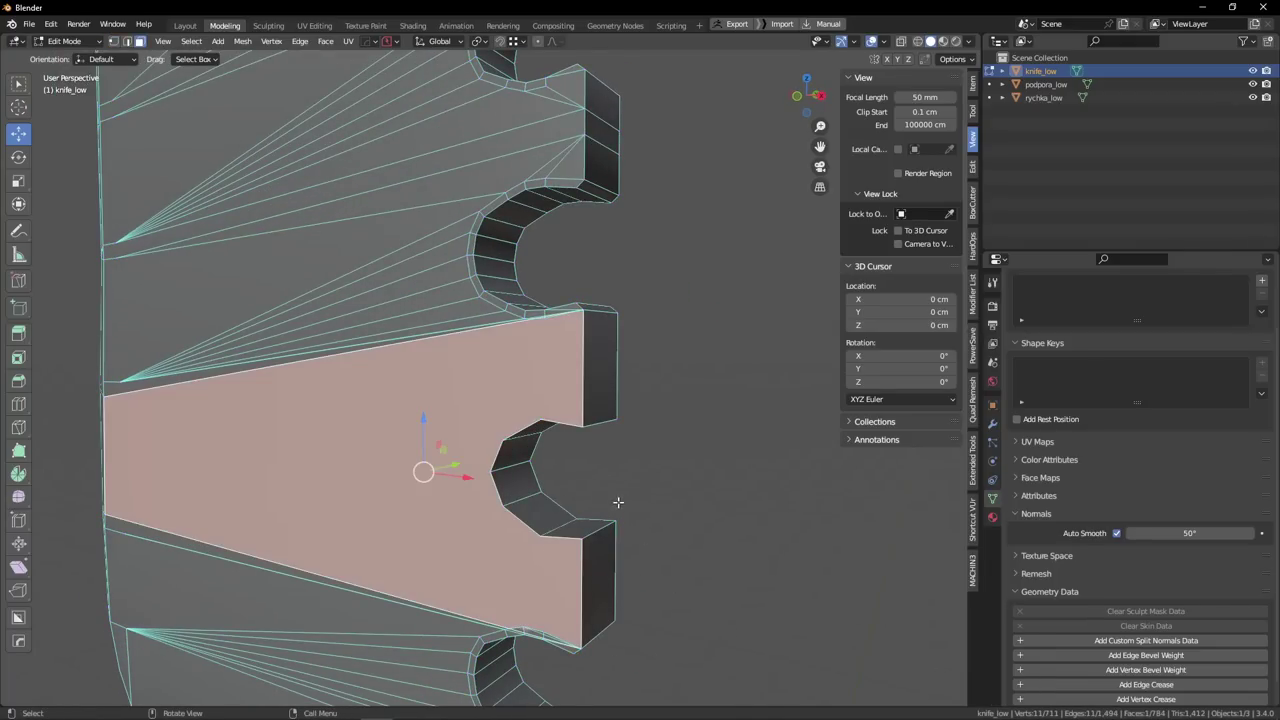
shift+middle_drag(618, 502, 641, 343)
key(ctrl+t)
click(704, 346)
Check the blade's shading around the simplified notch in Object Mode, and return to Edit Mode in front view.
key(Tab)
scroll(684, 290, down, 6)
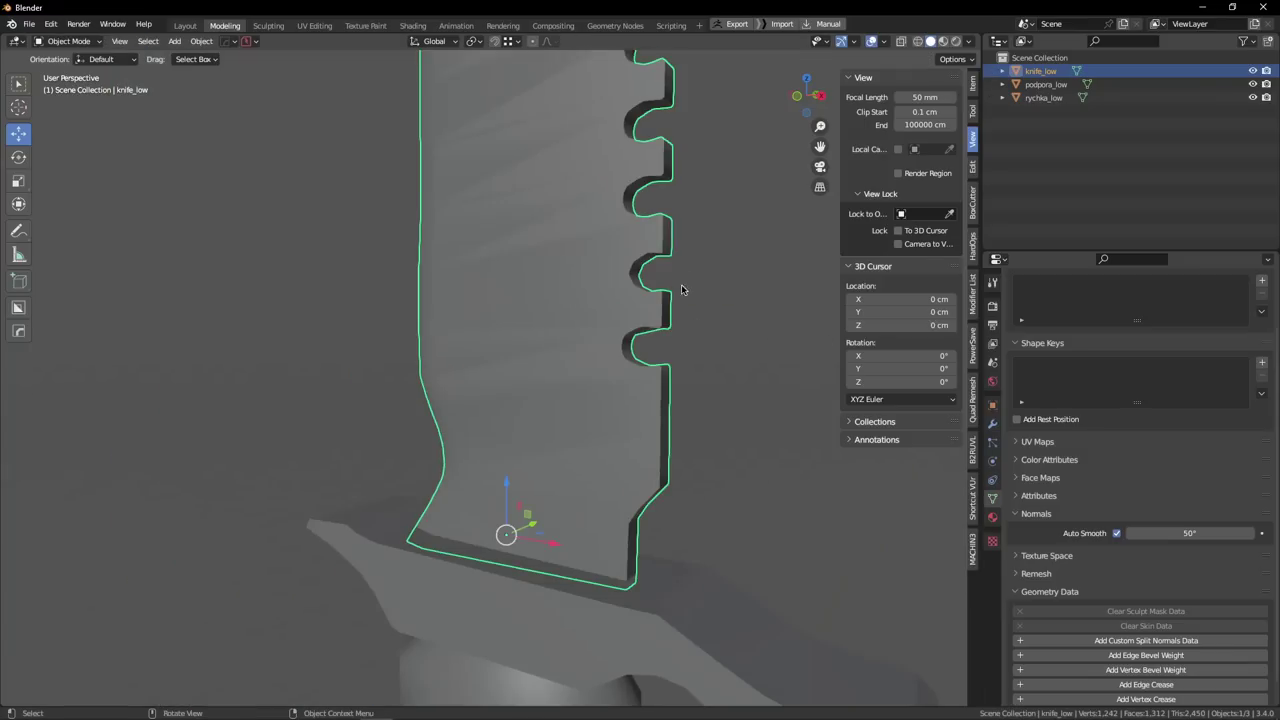
middle_drag(684, 290, 640, 333)
key(Tab)
key(KP_1)
key(Tab)
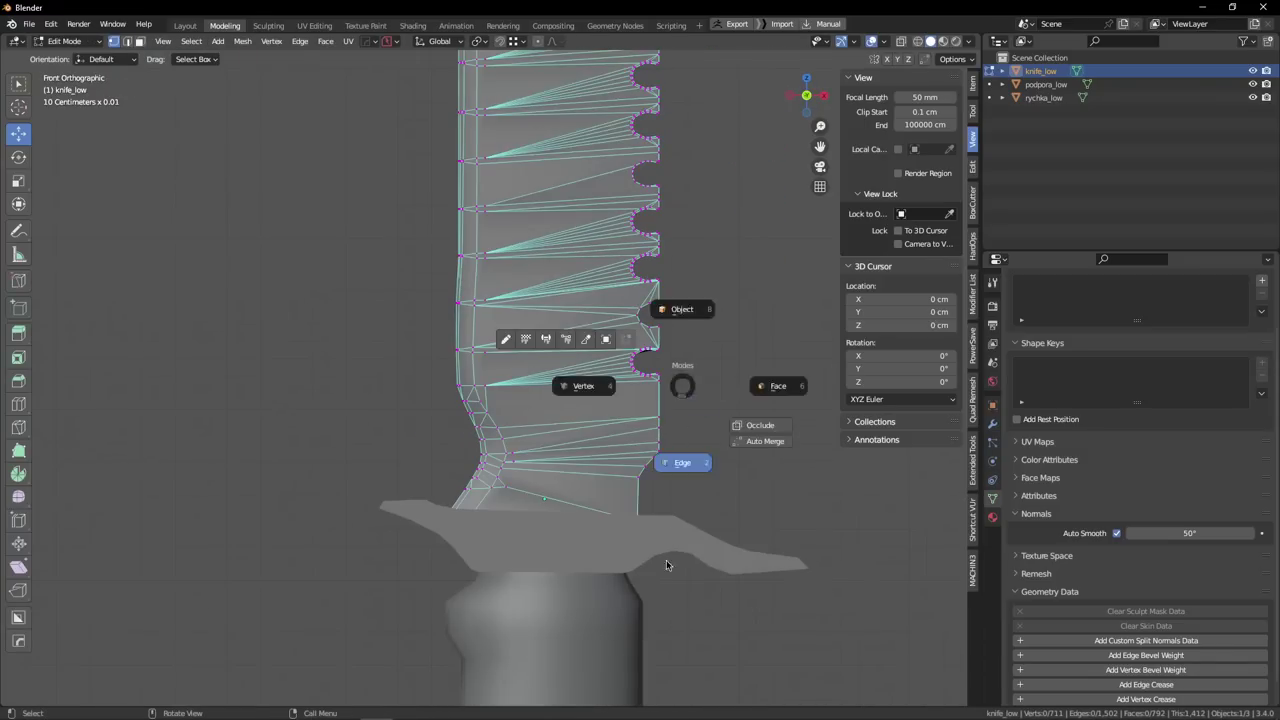
click(666, 560)
Examine the triangulated faces around the simplified notch, and return to Object Mode to view the whole blade.
scroll(649, 346, up, 4)
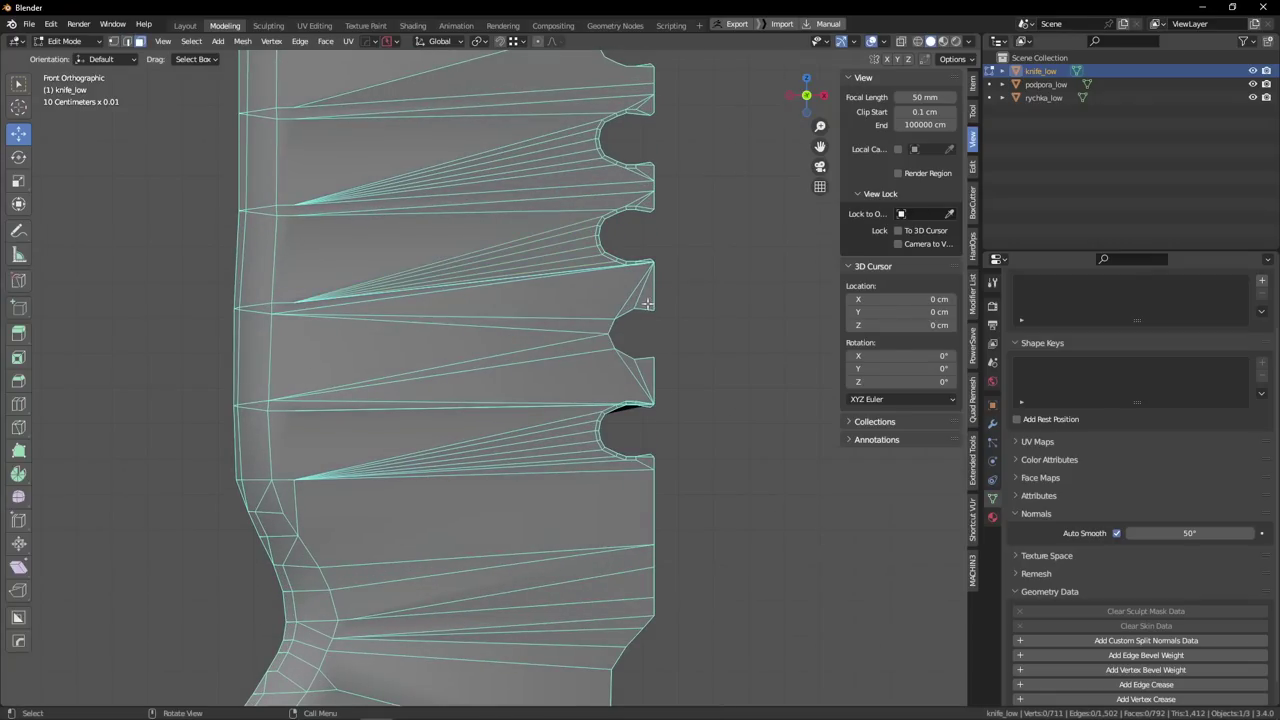
drag(648, 303, 608, 378)
click(730, 328)
middle_drag(700, 344, 597, 365)
key(Tab)
scroll(660, 362, down, 4)
scroll(669, 351, down, 4)
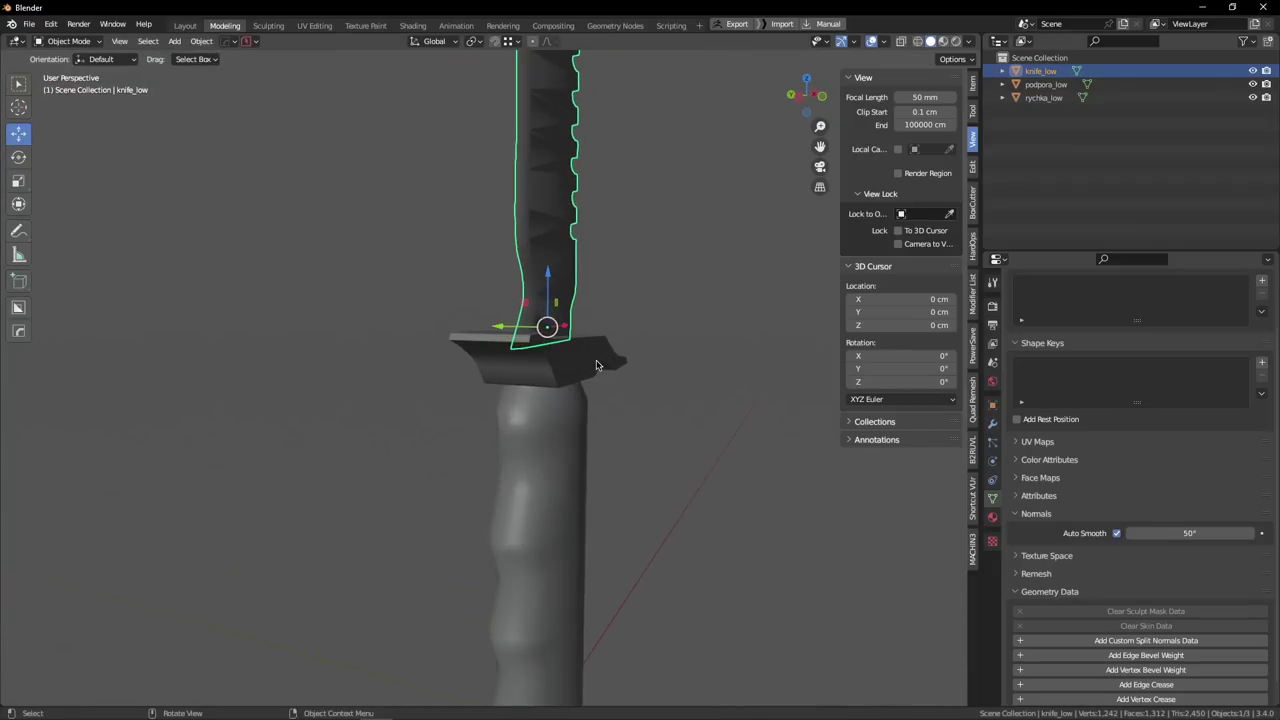
Open the guard podpora_low in Edit Mode, in front view with see-through display, and inspect the vertices along its upper edge.
click(597, 365)
key(Tab)
scroll(549, 386, up, 4)
middle_drag(674, 377, 437, 374)
key(KP_1)
scroll(605, 310, up, 3)
key(alt+z)
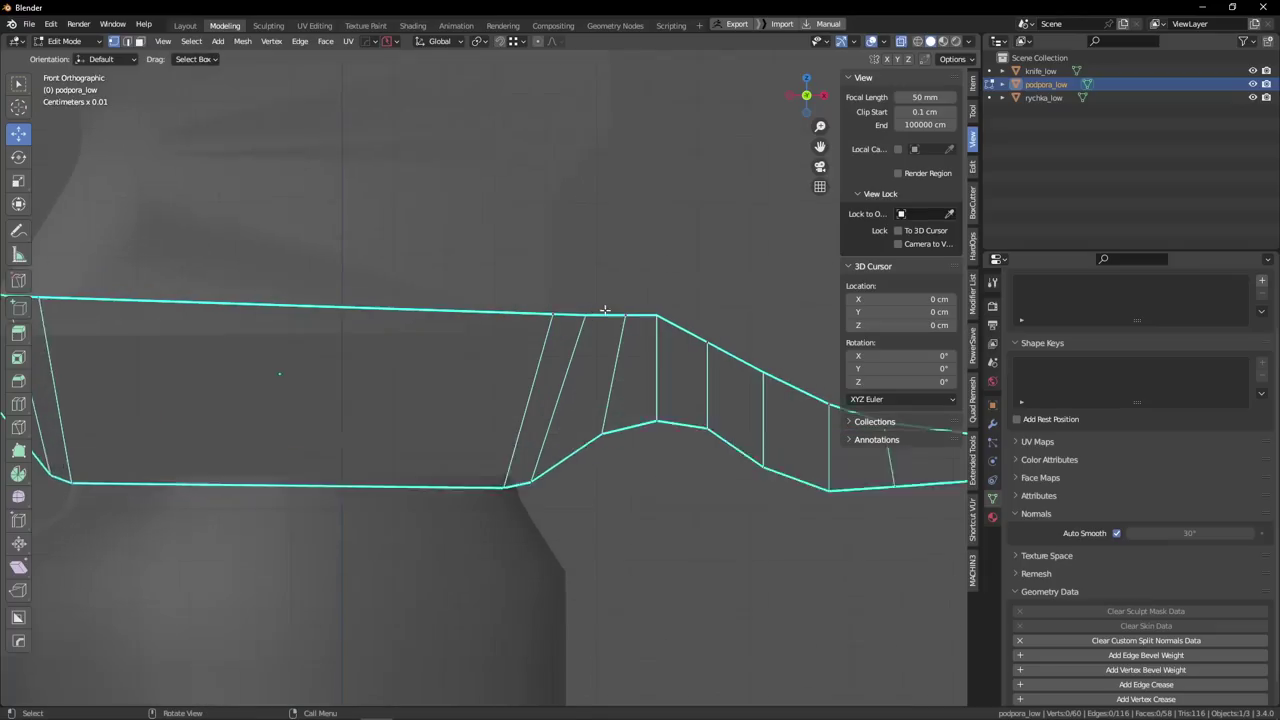
scroll(605, 310, up, 2)
shift+middle_drag(430, 298, 379, 291)
scroll(598, 317, down, 5)
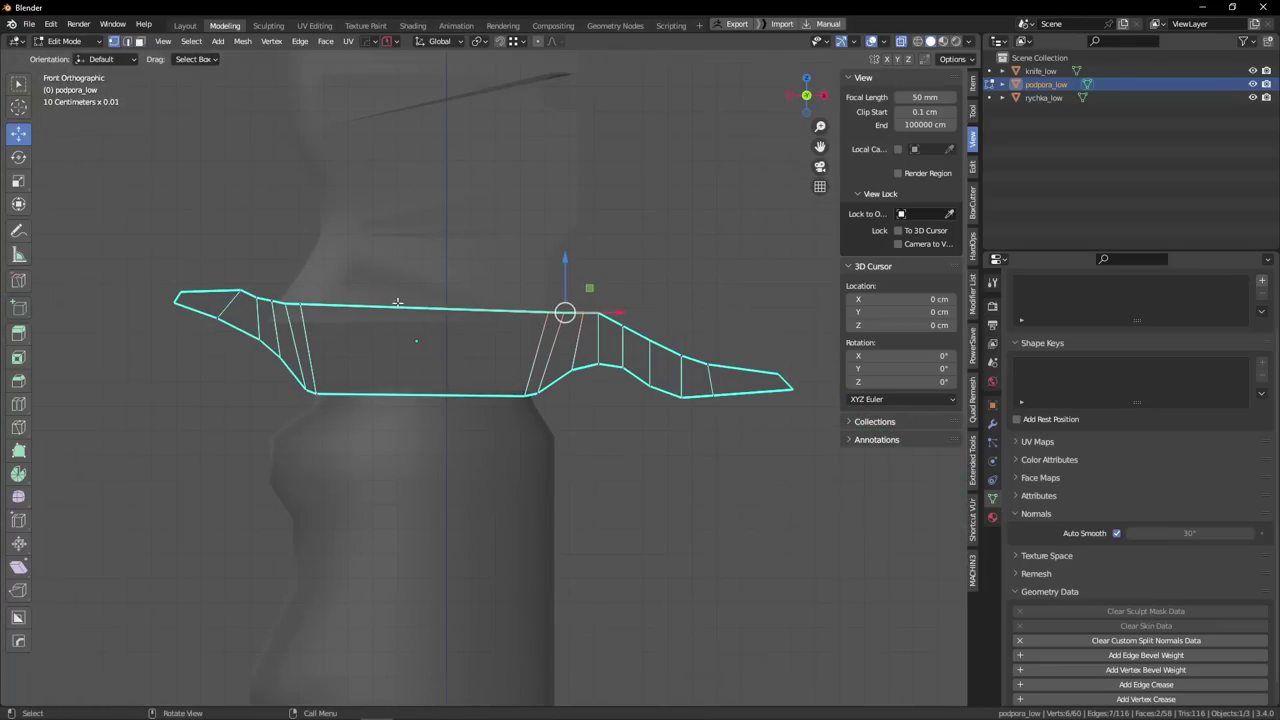
Dissolve the two crosswise edges on the guard's top surface between the blade and the bend on the serrated side.
scroll(425, 275, up, 5)
drag(547, 318, 549, 320)
middle_drag(548, 318, 523, 360)
key(alt+z)
key(Tab)
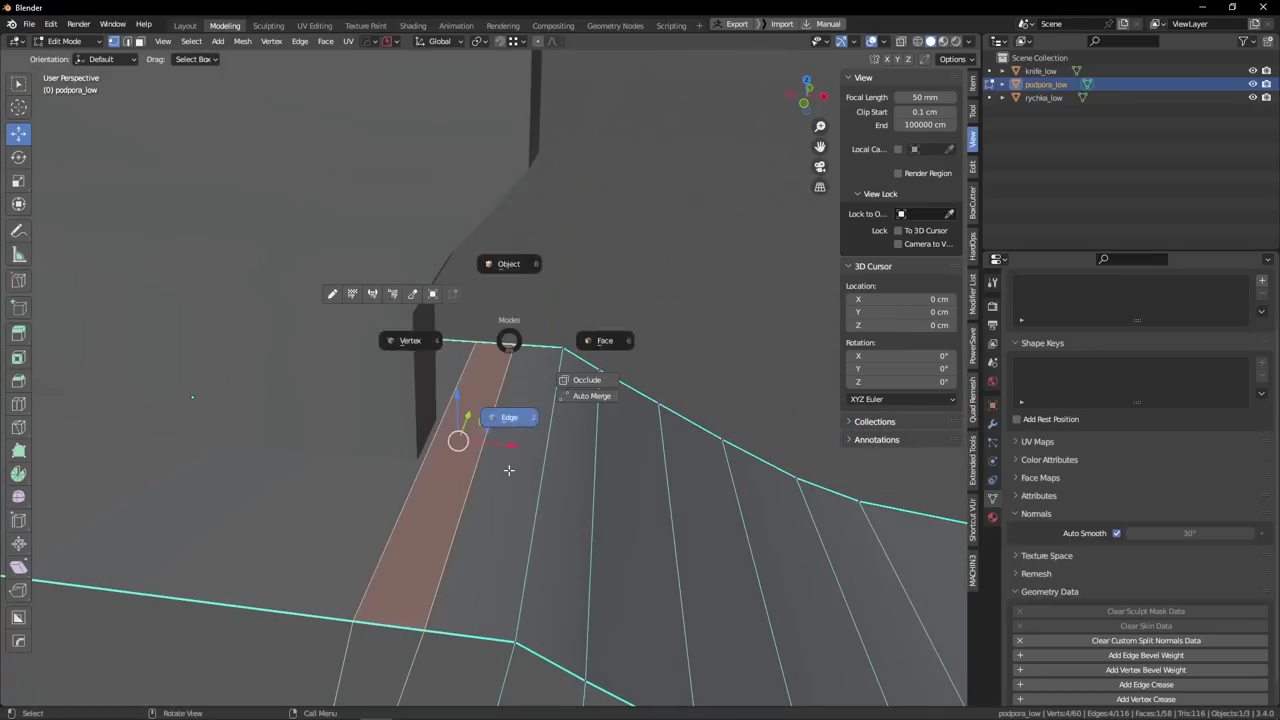
click(509, 469)
click(434, 443)
shift+middle_drag(512, 433, 496, 385)
key(x)
click(510, 334)
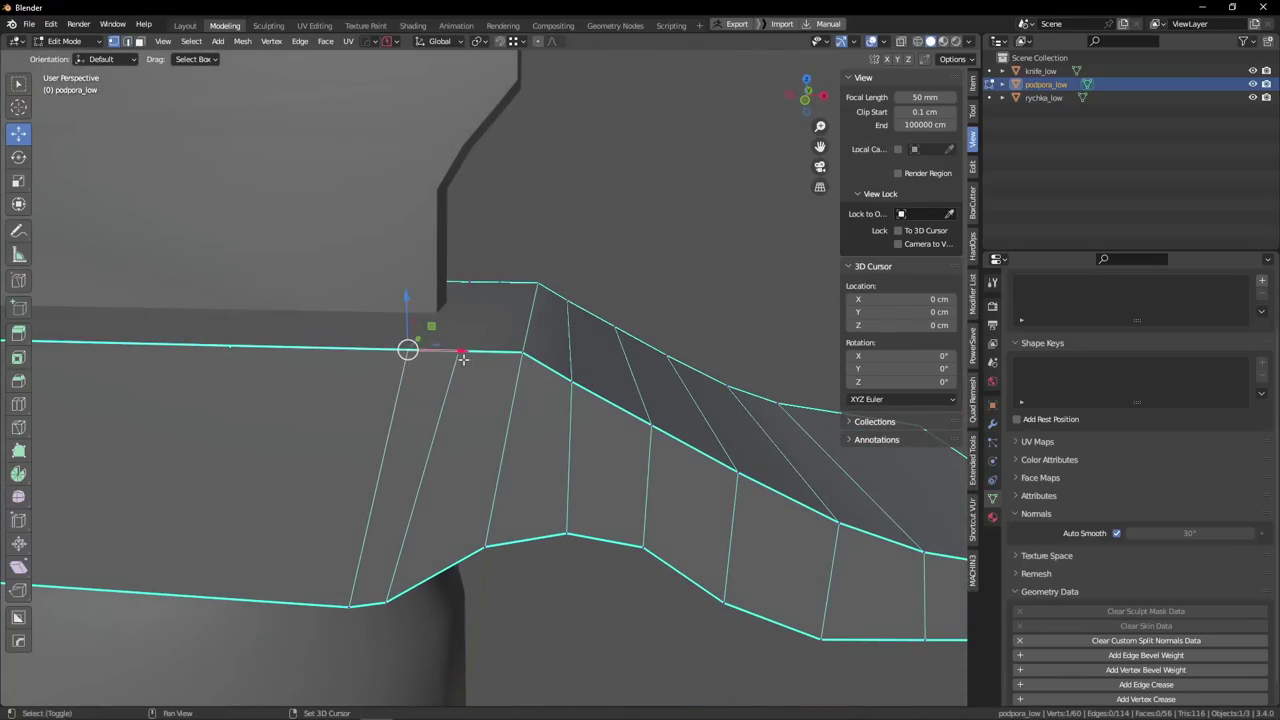
Merge the extra upper-edge vertices into the guard's bend corner on both the front and back sides, and deselect.
shift+click(462, 357)
shift+click(522, 353)
key(1)
middle_drag(540, 361, 464, 290)
click(463, 279)
shift+click(438, 282)
shift+click(415, 289)
key(1)
middle_drag(560, 302, 651, 331)
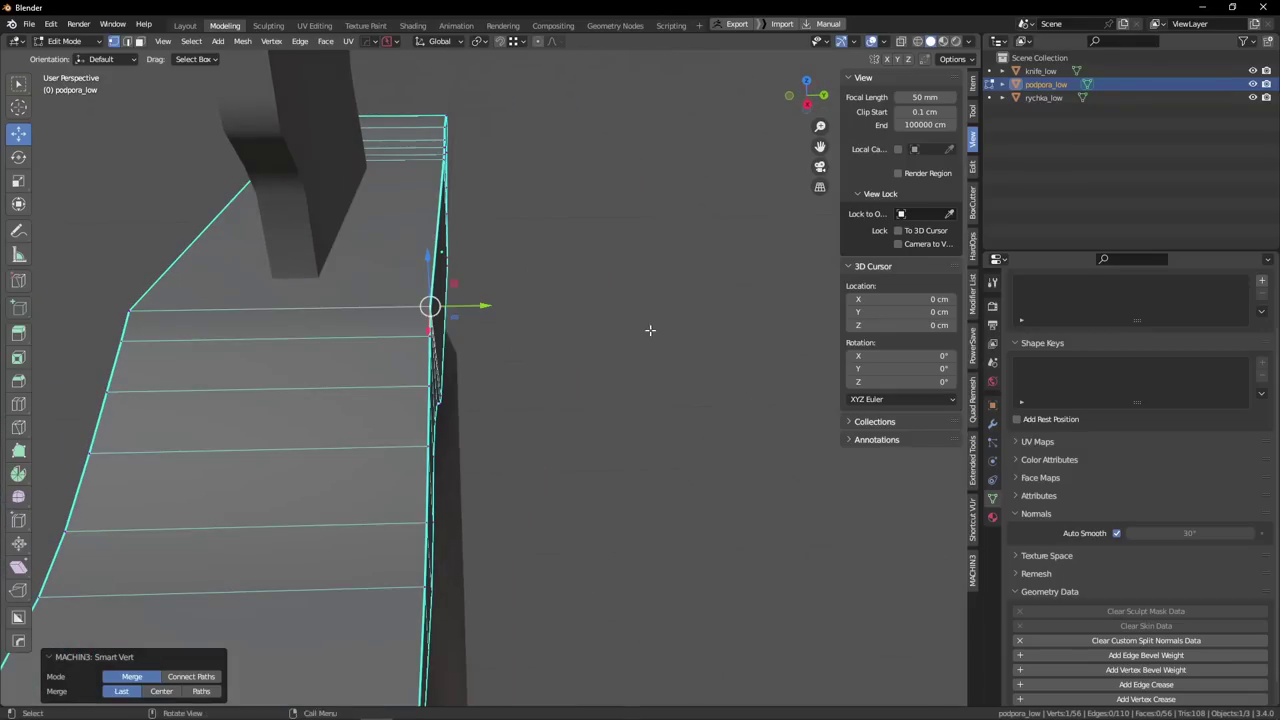
click(651, 331)
Examine the guard's edge flow around the bend from the front, above and below.
middle_drag(482, 345, 610, 312)
middle_drag(478, 312, 510, 288)
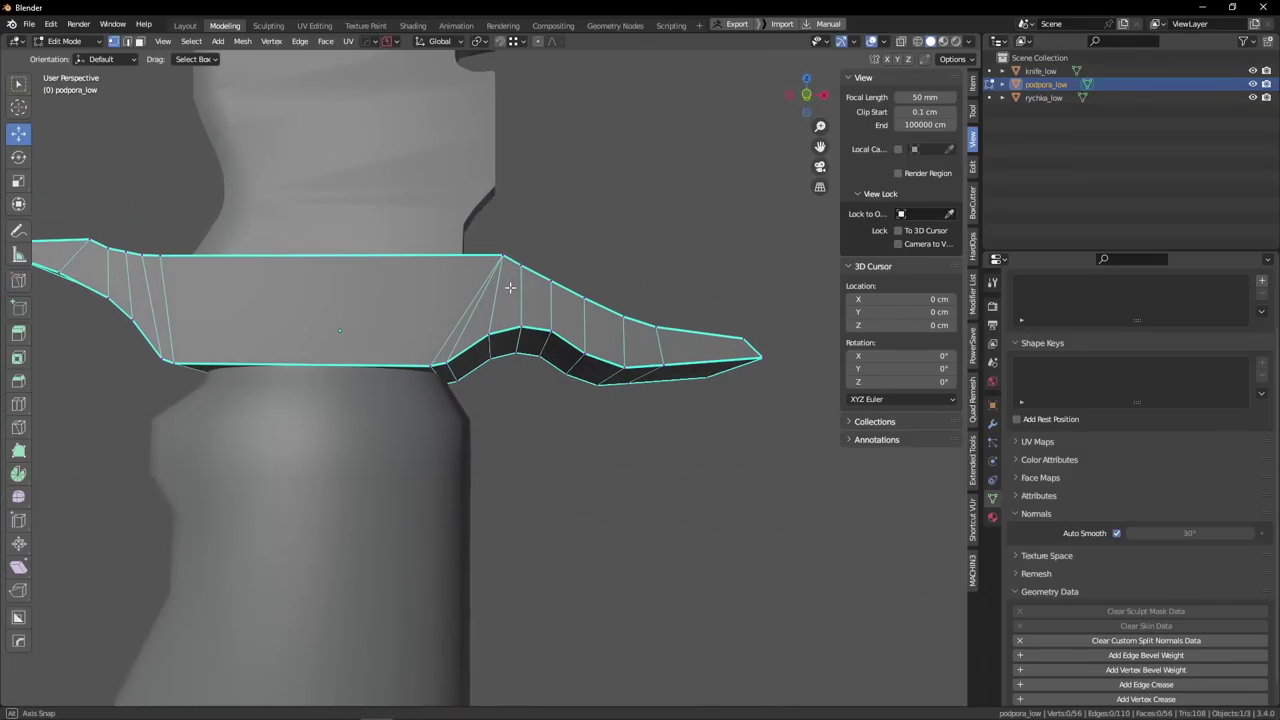
middle_drag(500, 333, 497, 383)
scroll(490, 376, down, 3)
middle_drag(446, 350, 457, 370)
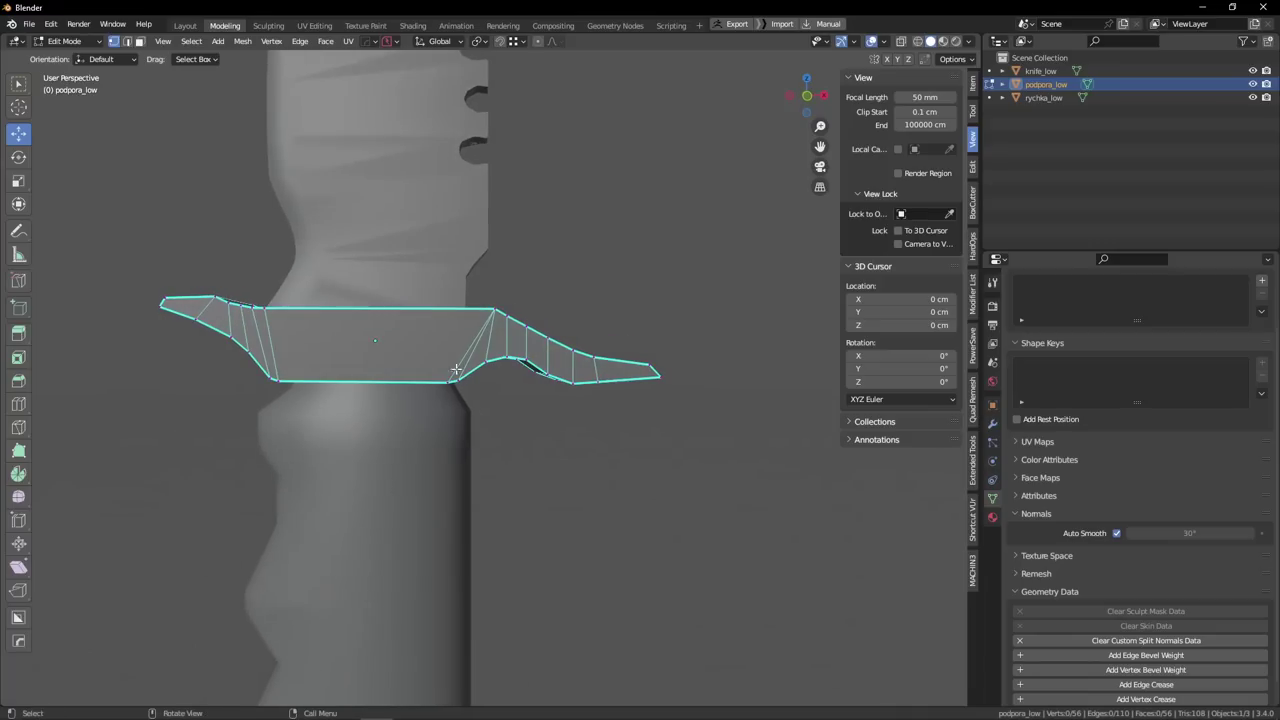
middle_drag(462, 290, 464, 386)
scroll(431, 298, up, 3)
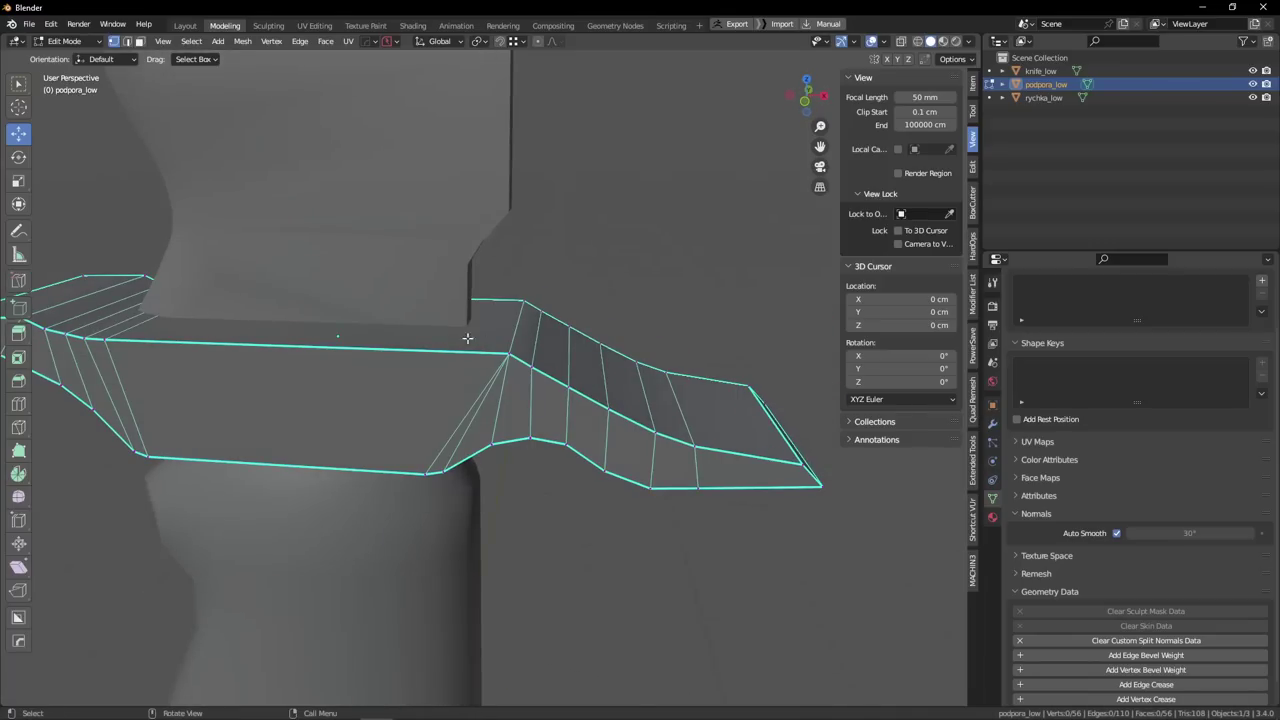
middle_drag(467, 338, 479, 294)
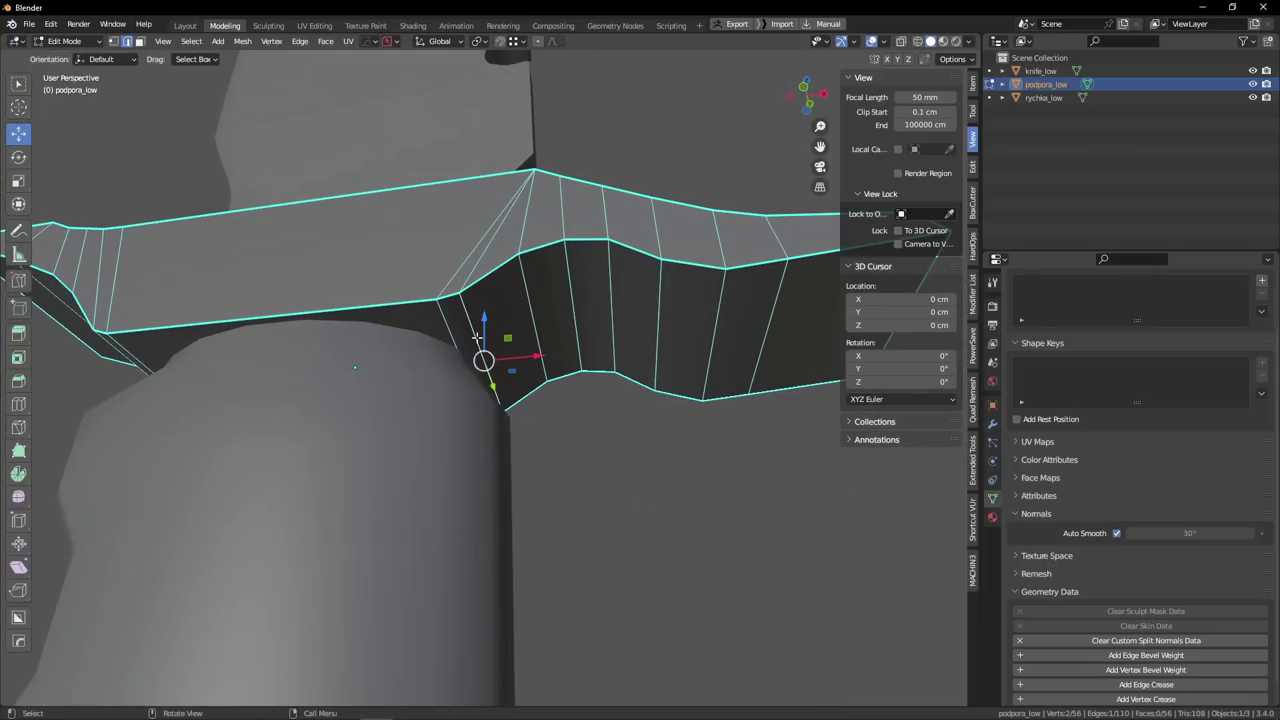
In front view with see-through selection, move the guard's first two underside arch points toward the handle, the second about -0.043 cm along X.
key(KP_1)
scroll(500, 347, up, 3)
key(1)
key(alt+z)
shift+middle_drag(628, 357, 594, 357)
drag(516, 338, 566, 371)
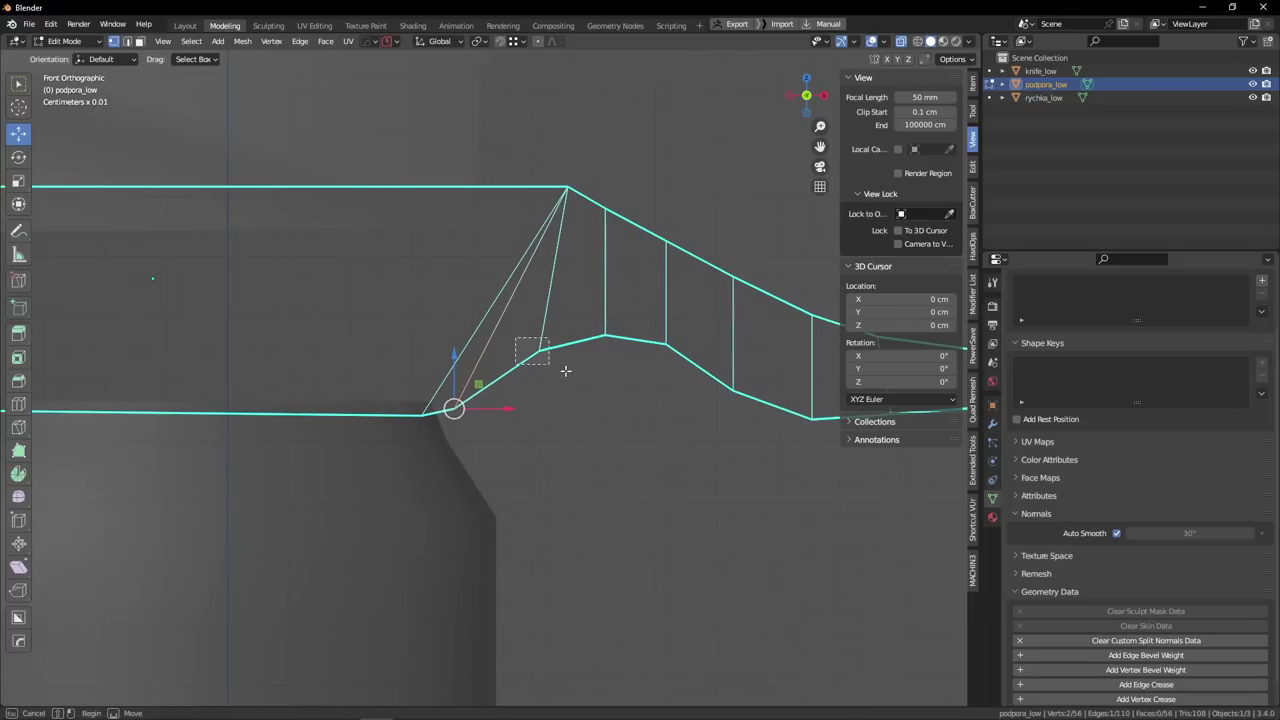
click(552, 385)
drag(571, 310, 631, 364)
key(g)
click(606, 363)
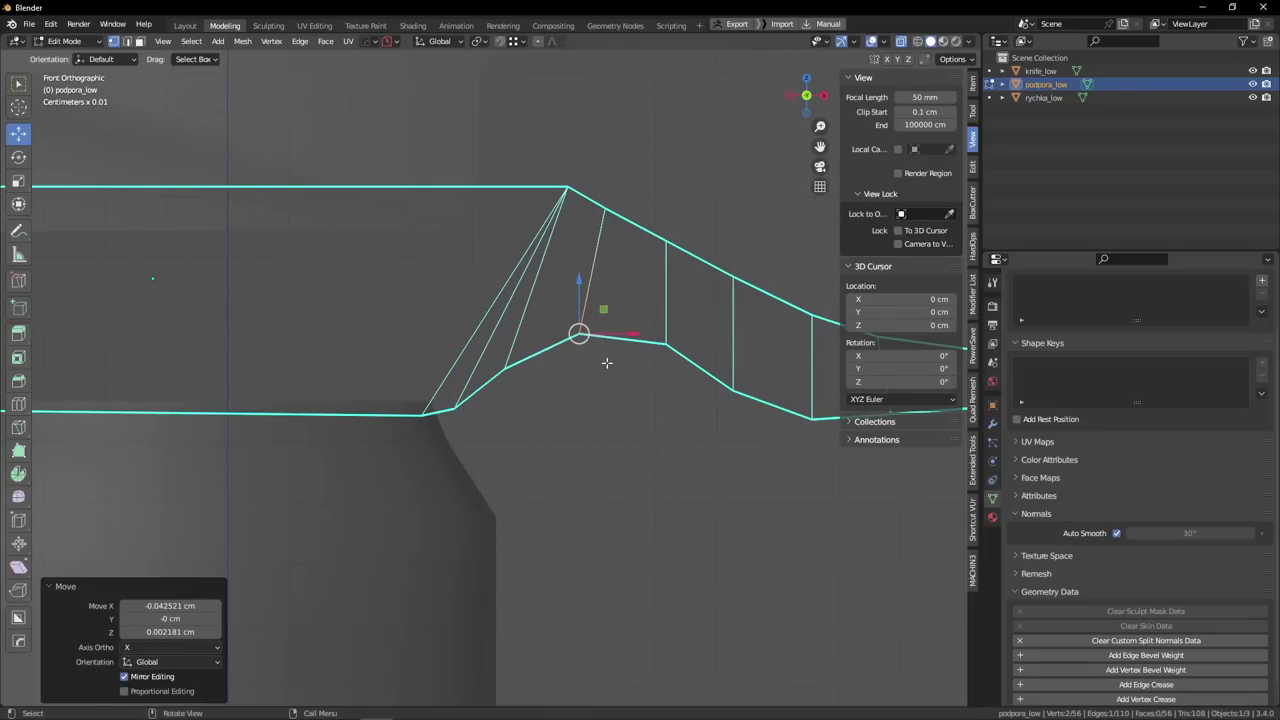
Reposition the next underside points, moving the outermost about -0.020 cm along X and the arch's peak about -0.024 cm along X.
key(g)
drag(640, 320, 750, 405)
click(666, 369)
key(g)
click(738, 406)
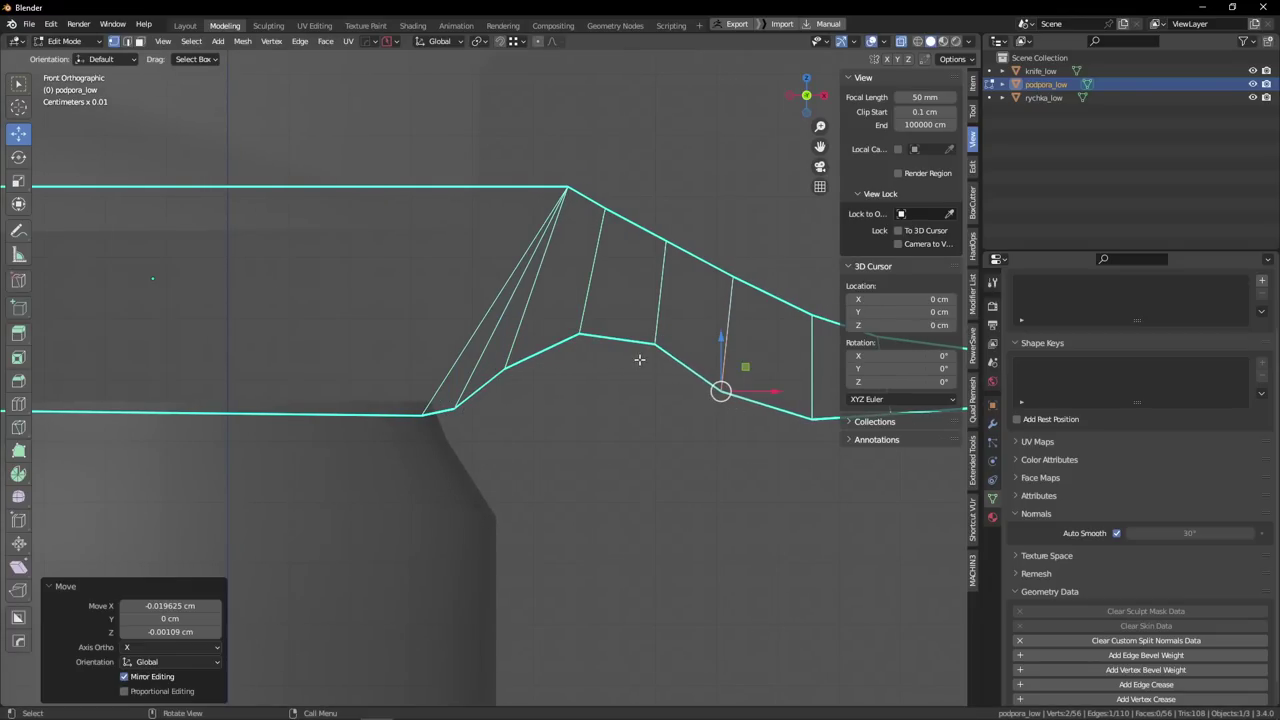
drag(640, 328, 672, 350)
key(g)
click(681, 346)
drag(558, 322, 592, 350)
key(g)
click(574, 348)
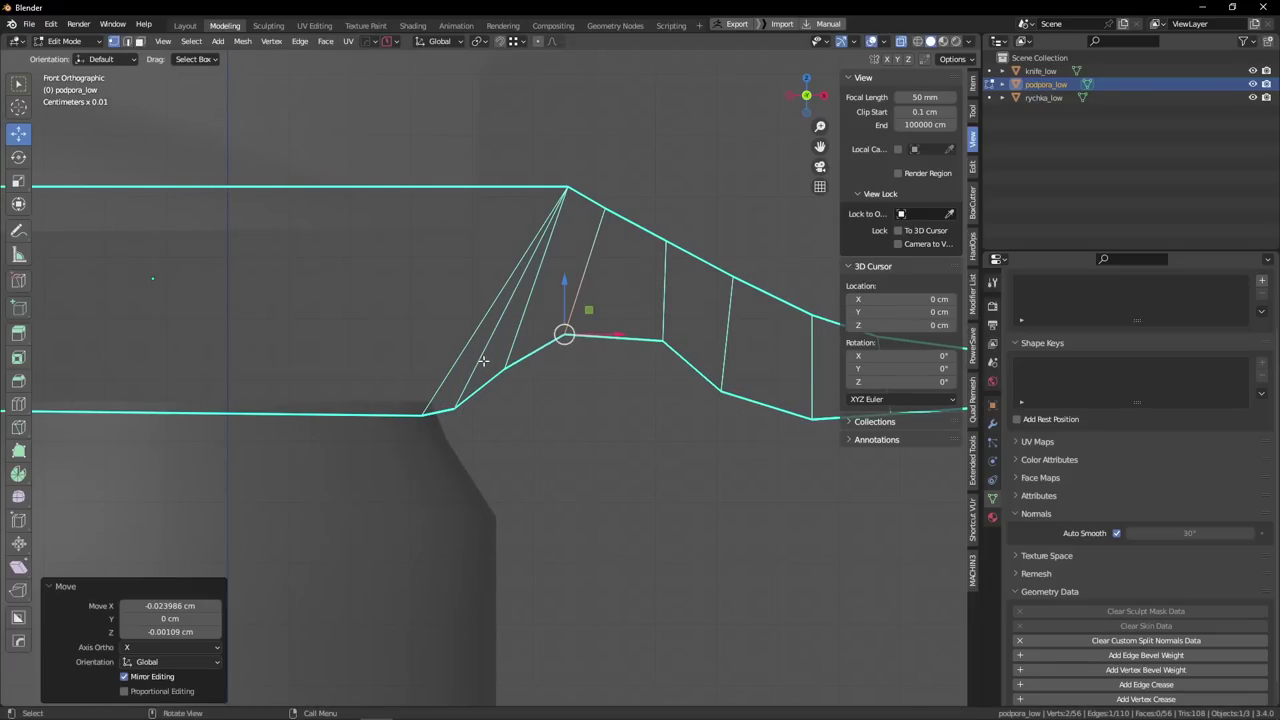
Move the arch's first point about 0.034 cm along X and 0.020 cm along Z, and adjust the next two points.
drag(484, 355, 527, 388)
key(g)
click(541, 368)
drag(597, 321, 545, 348)
key(g)
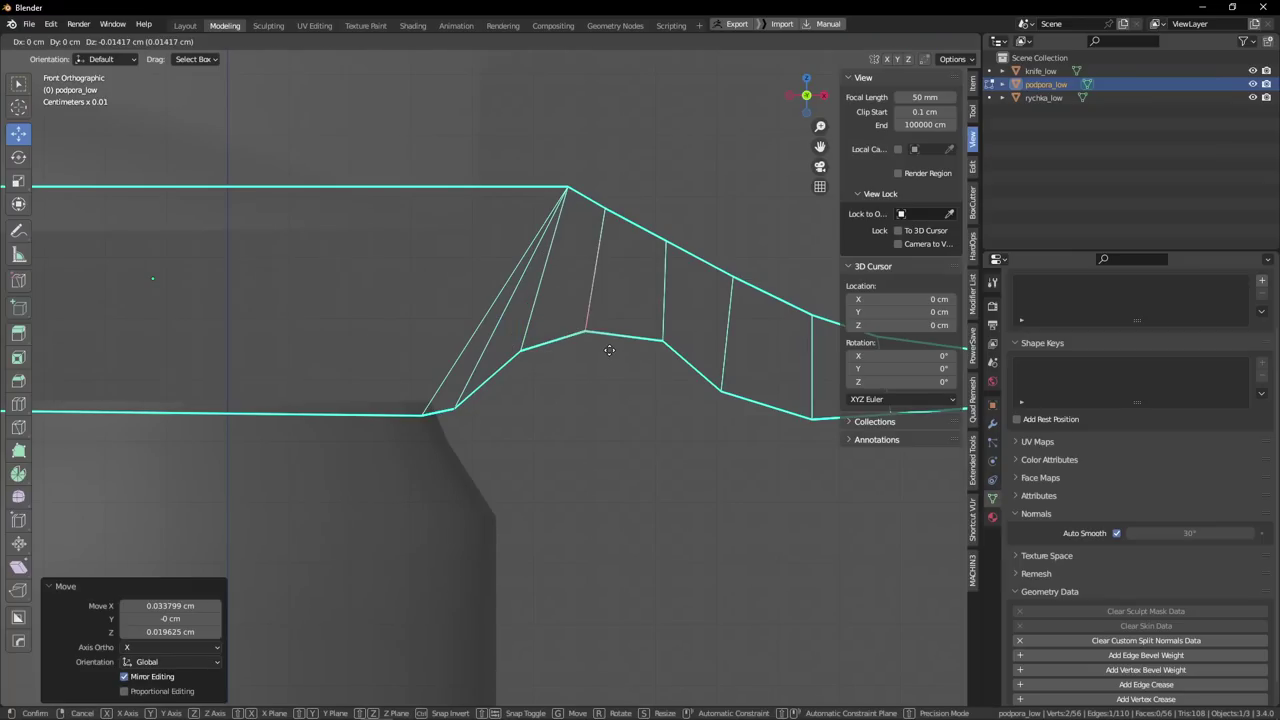
click(555, 344)
drag(684, 336, 655, 359)
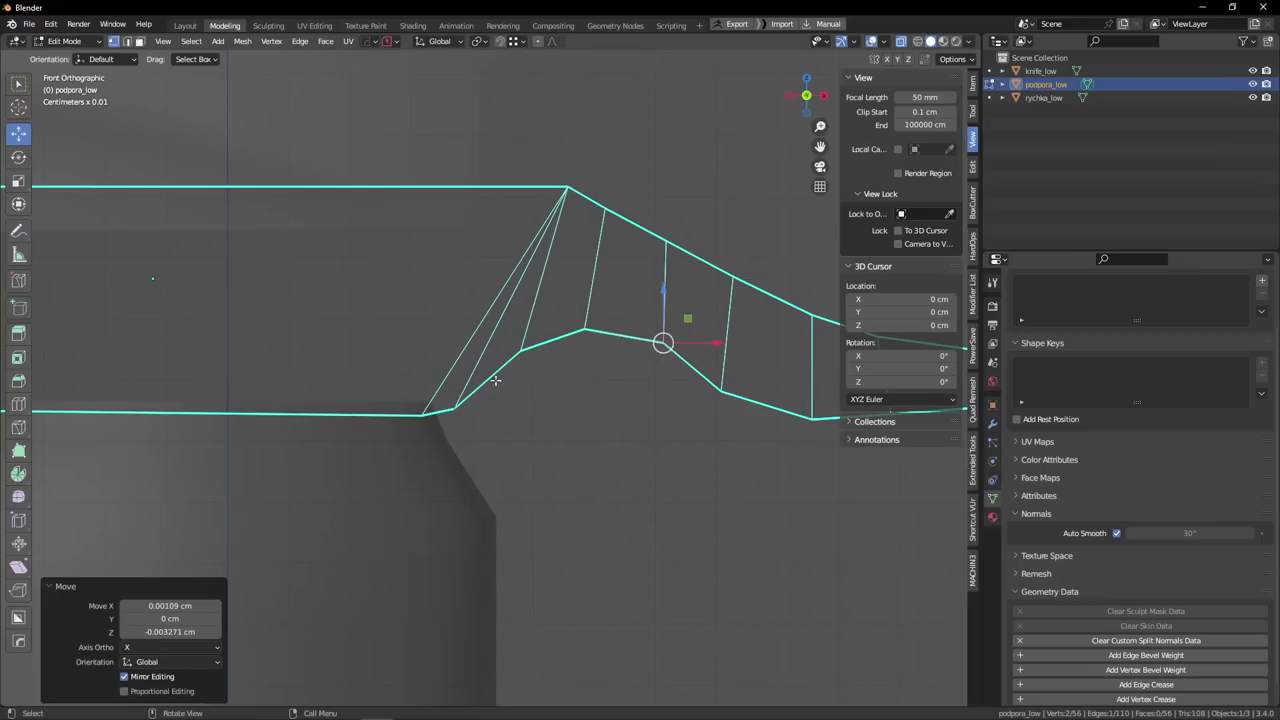
Fine-tune the positions of the arch's underside points to even out the guard's lower curve.
drag(528, 375, 529, 376)
key(g)
click(526, 376)
drag(571, 313, 713, 402)
key(g)
click(602, 345)
Merge the extra upper-edge vertices into the corner at the guard's finger-groove side, on both front and back, and deselect.
click(600, 376)
key(Tab)
click(592, 360)
click(591, 366)
scroll(562, 354, down, 4)
scroll(450, 400, up, 4)
click(446, 402)
key(Tab)
click(443, 403)
key(1)
click(502, 307)
shift+click(470, 336)
key(1)
click(717, 372)
Check the guard from behind in Edit Mode, and view it in Object Mode with the rest of the knife.
middle_drag(720, 354, 697, 346)
scroll(516, 268, down, 7)
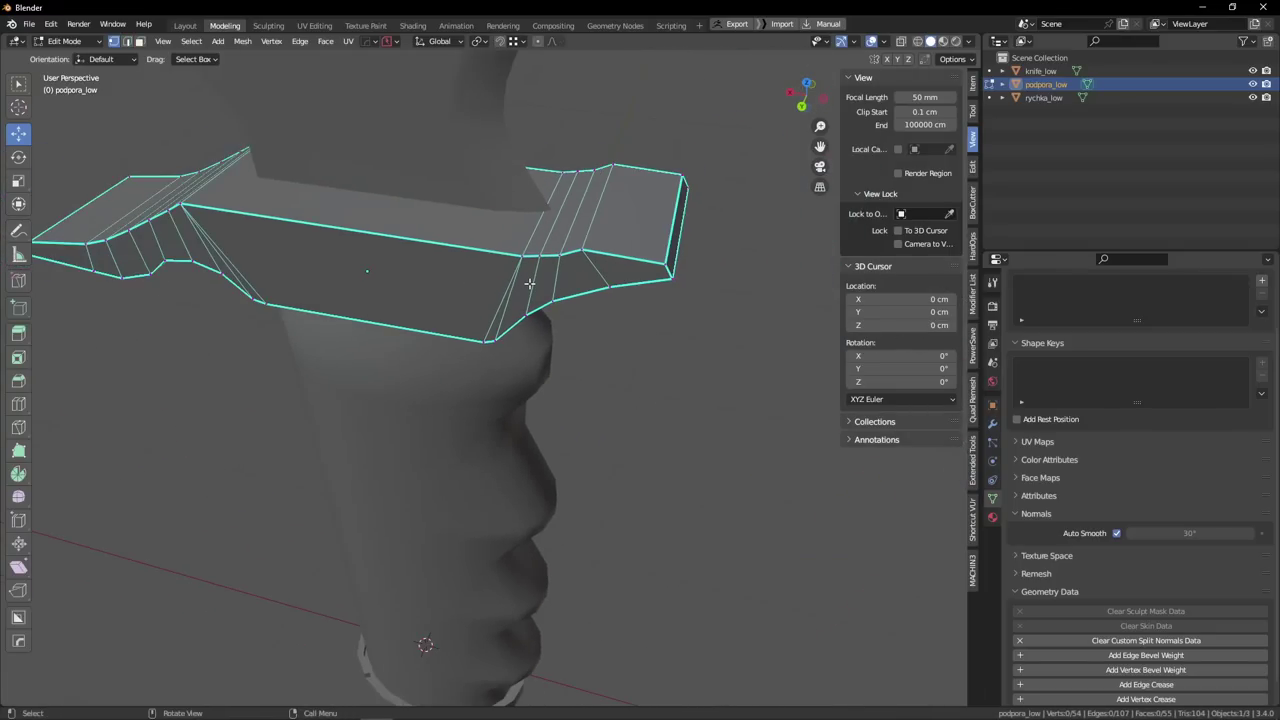
key(Tab)
click(534, 204)
scroll(520, 268, down, 2)
shift+middle_drag(607, 375, 626, 443)
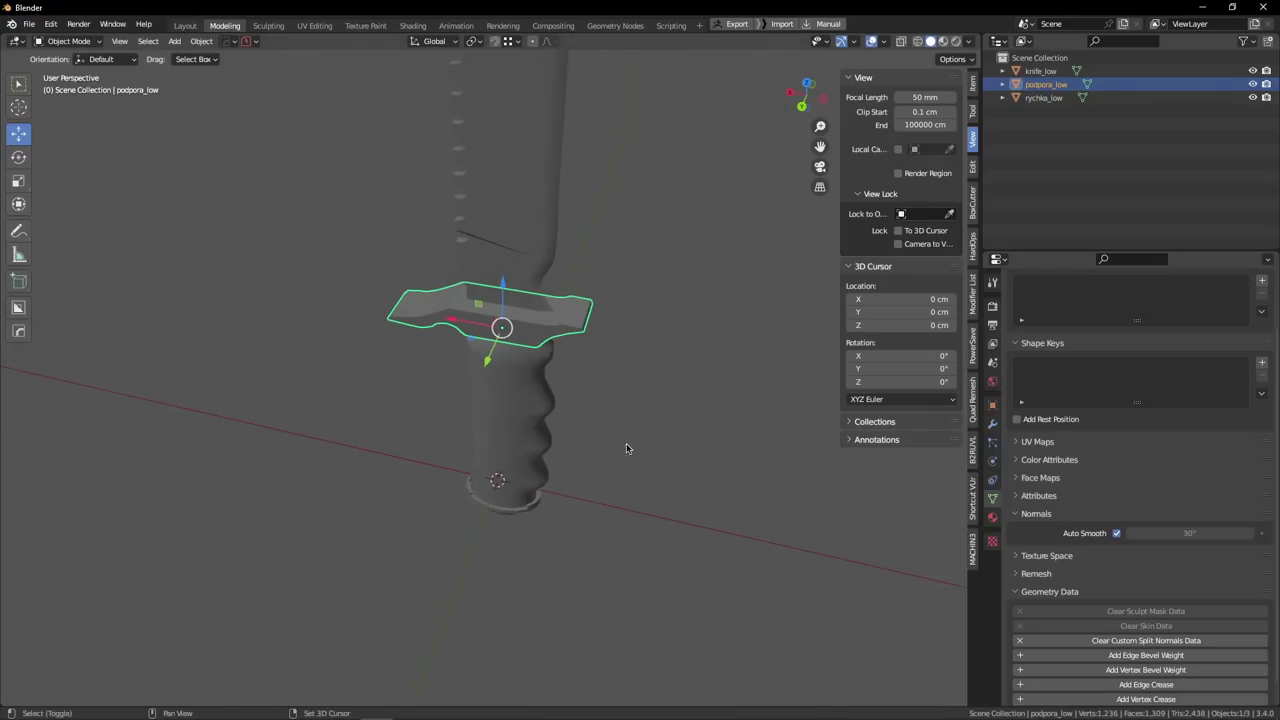
Isolate the handle rychka_low in local view and enter Edit Mode.
scroll(540, 392, up, 3)
click(515, 422)
key(slash)
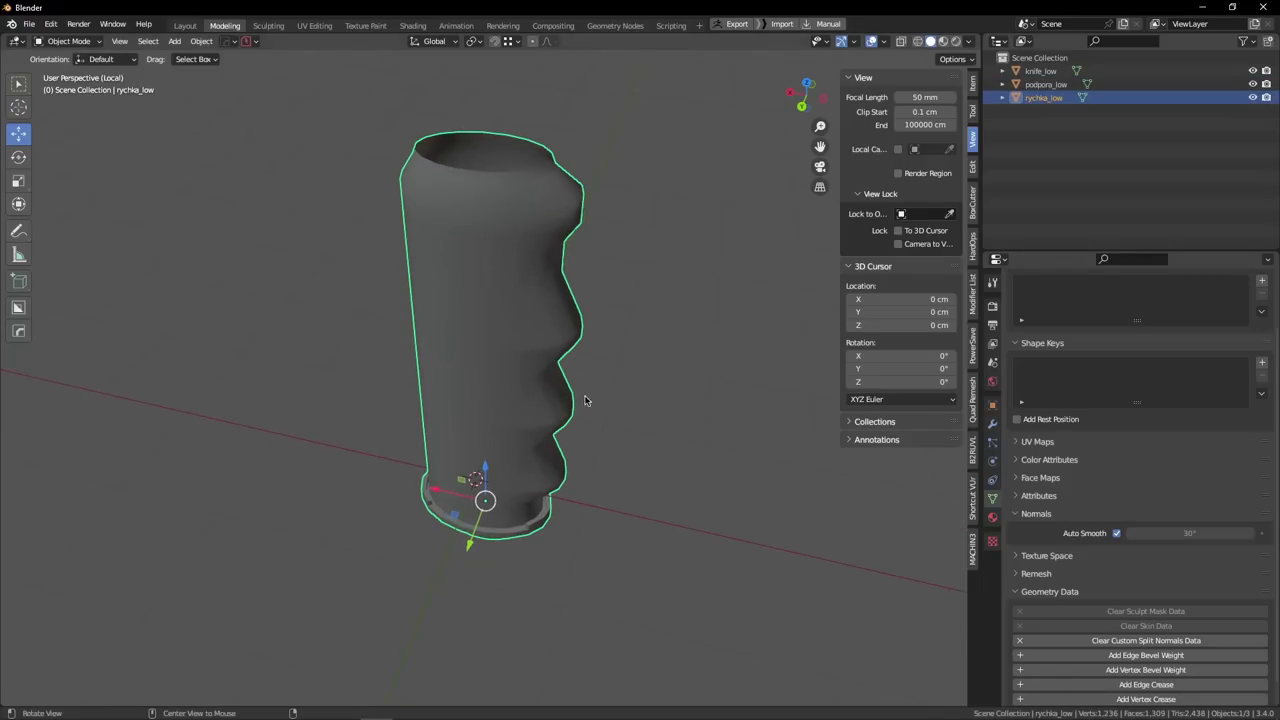
middle_drag(586, 400, 332, 363)
key(Tab)
click(460, 383)
Select the handle's linked faces to check its parts, and clear the selection.
middle_drag(460, 383, 578, 443)
scroll(449, 472, down, 3)
key(3)
key(l)
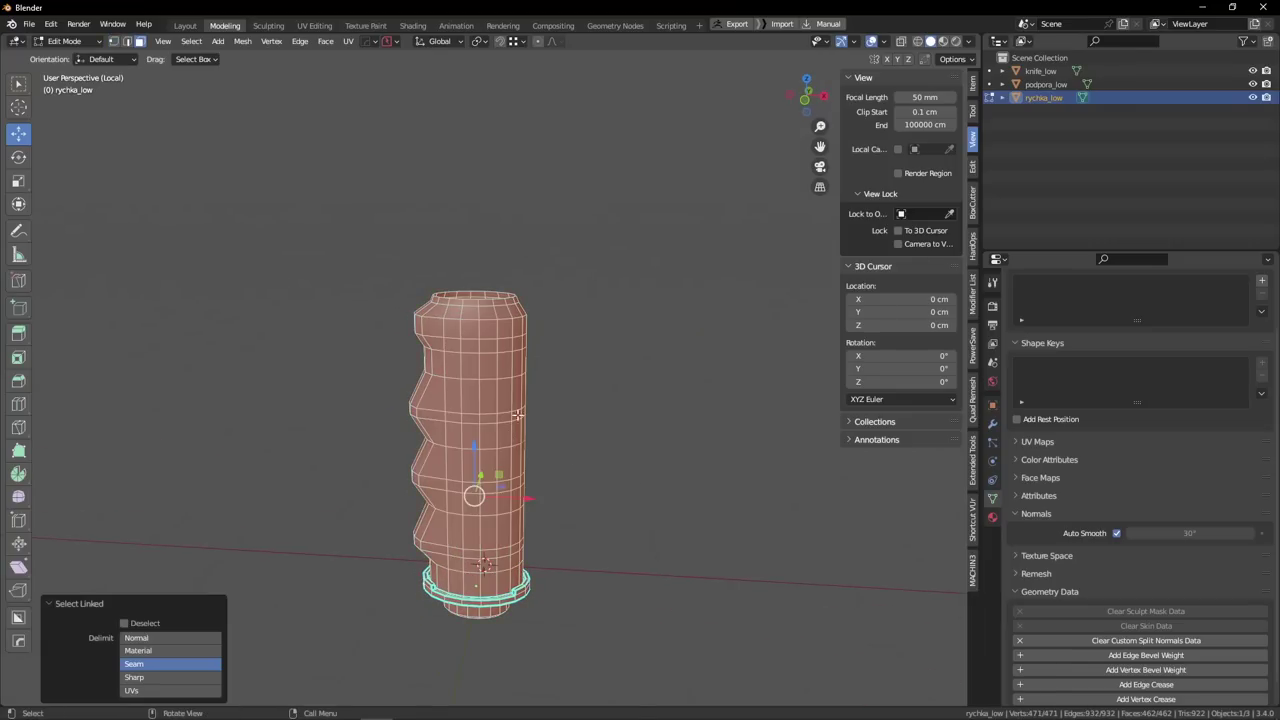
scroll(591, 491, up, 2)
click(591, 491)
Examine the handle's edge loops in front view and around its upper rim.
middle_drag(514, 486, 299, 409)
key(1)
key(KP_1)
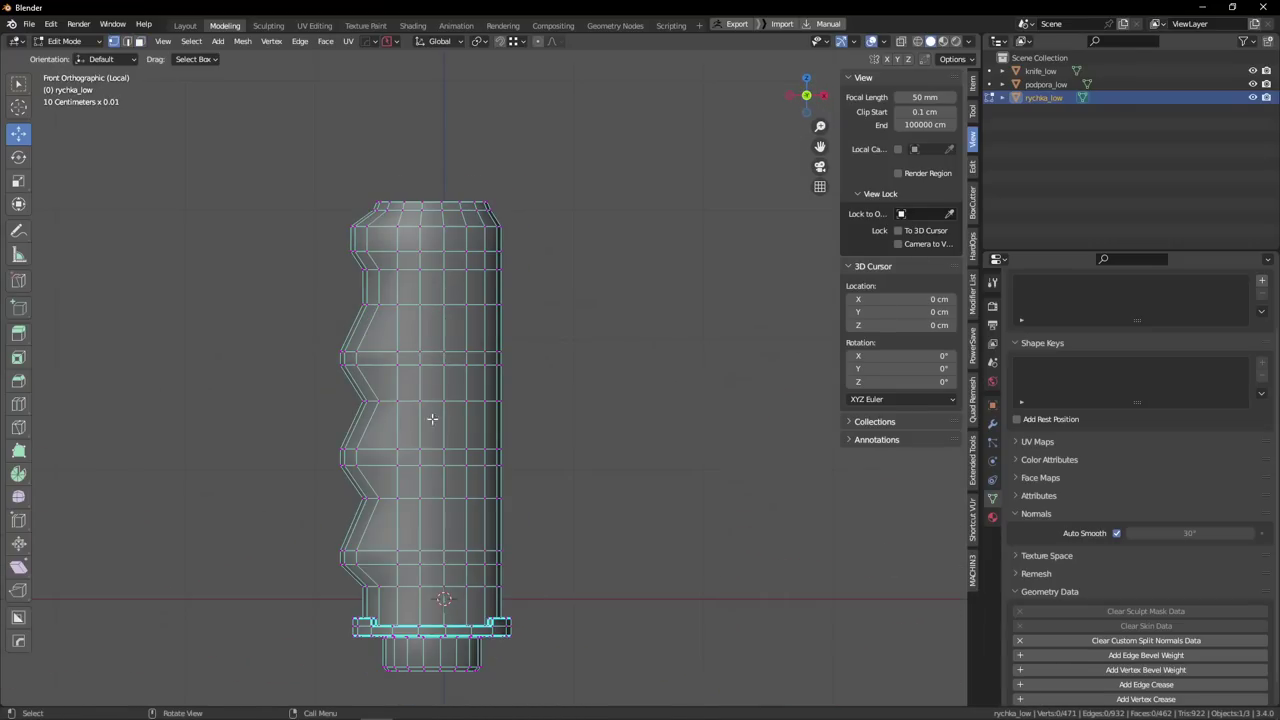
scroll(391, 243, up, 3)
scroll(362, 208, up, 1)
scroll(383, 223, down, 3)
middle_drag(400, 237, 408, 263)
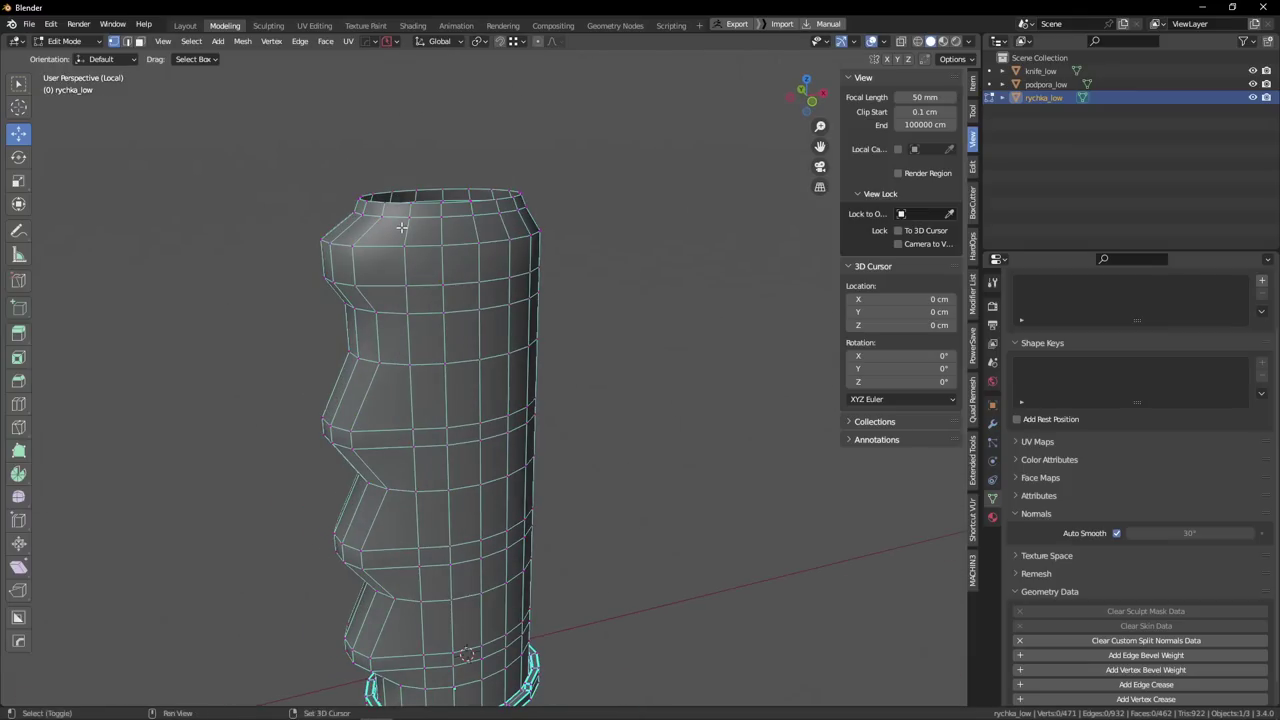
scroll(407, 266, up, 4)
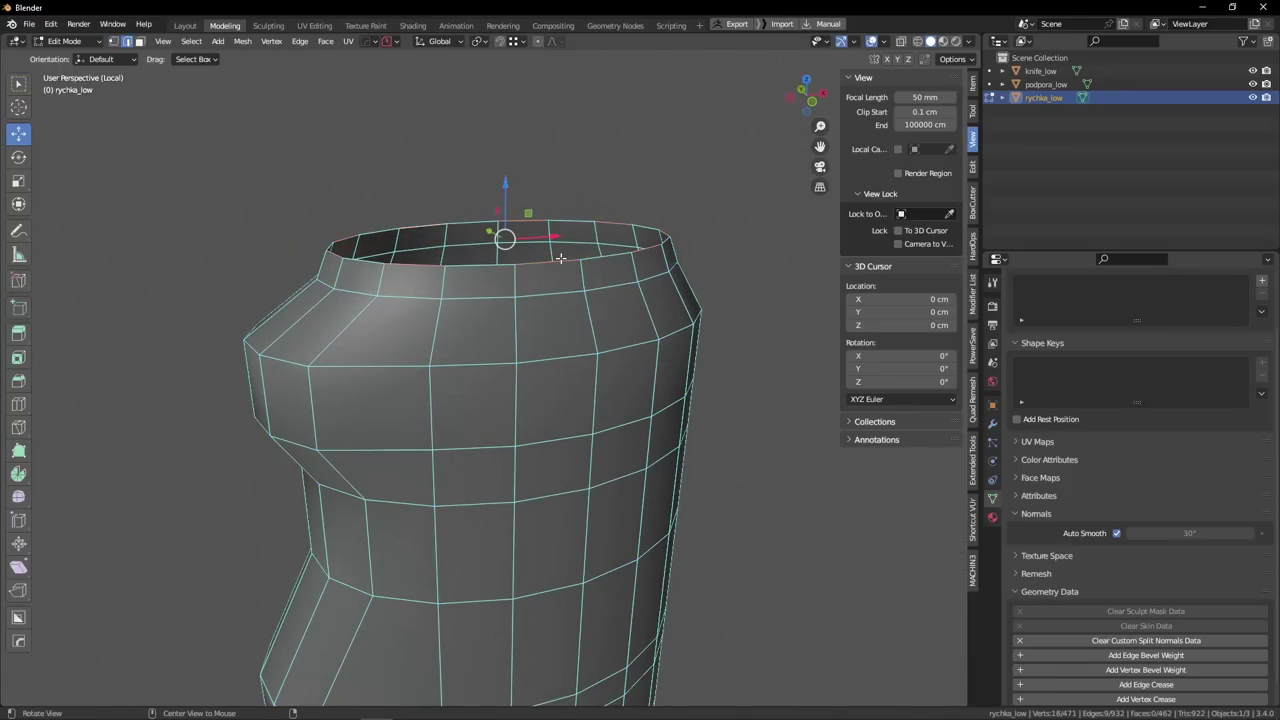
Collapse the selected alternating edges of the handle's upper rim and check the rim in Object Mode and Edit Mode.
scroll(460, 200, down, 6)
key(Tab)
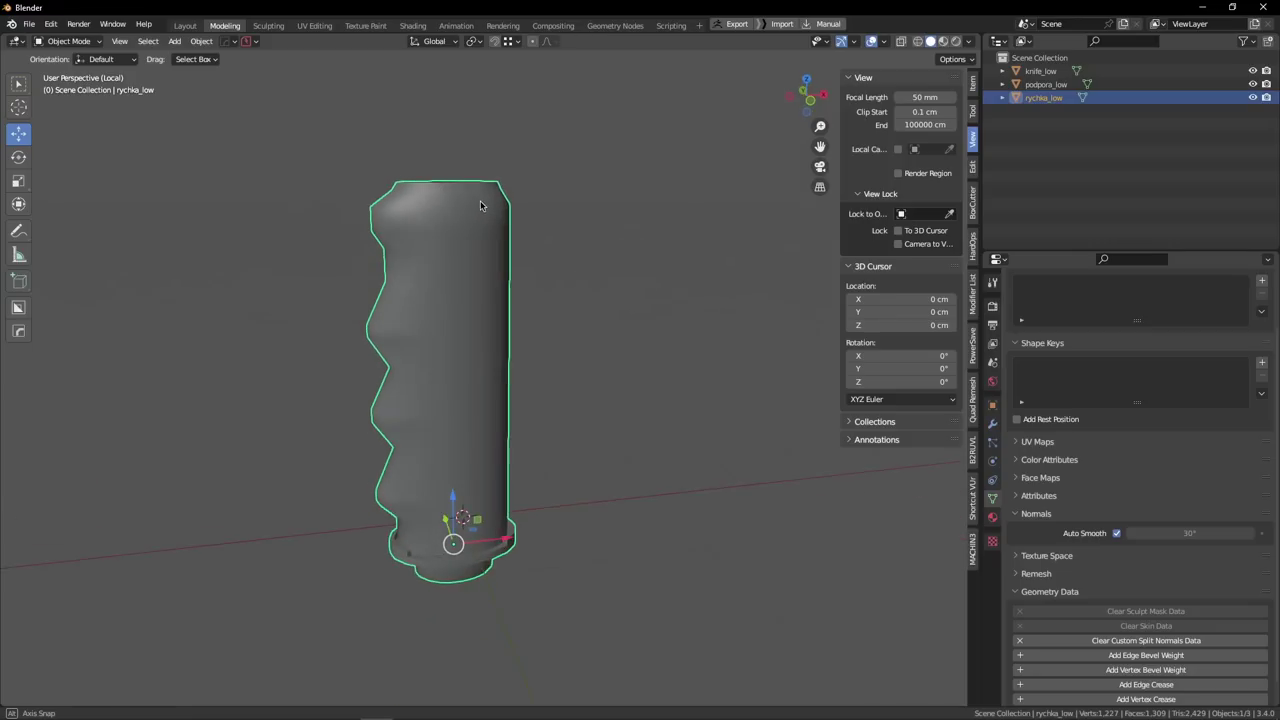
key(Tab)
click(487, 154)
middle_drag(482, 206, 452, 220)
scroll(450, 220, up, 4)
key(Tab)
click(449, 252)
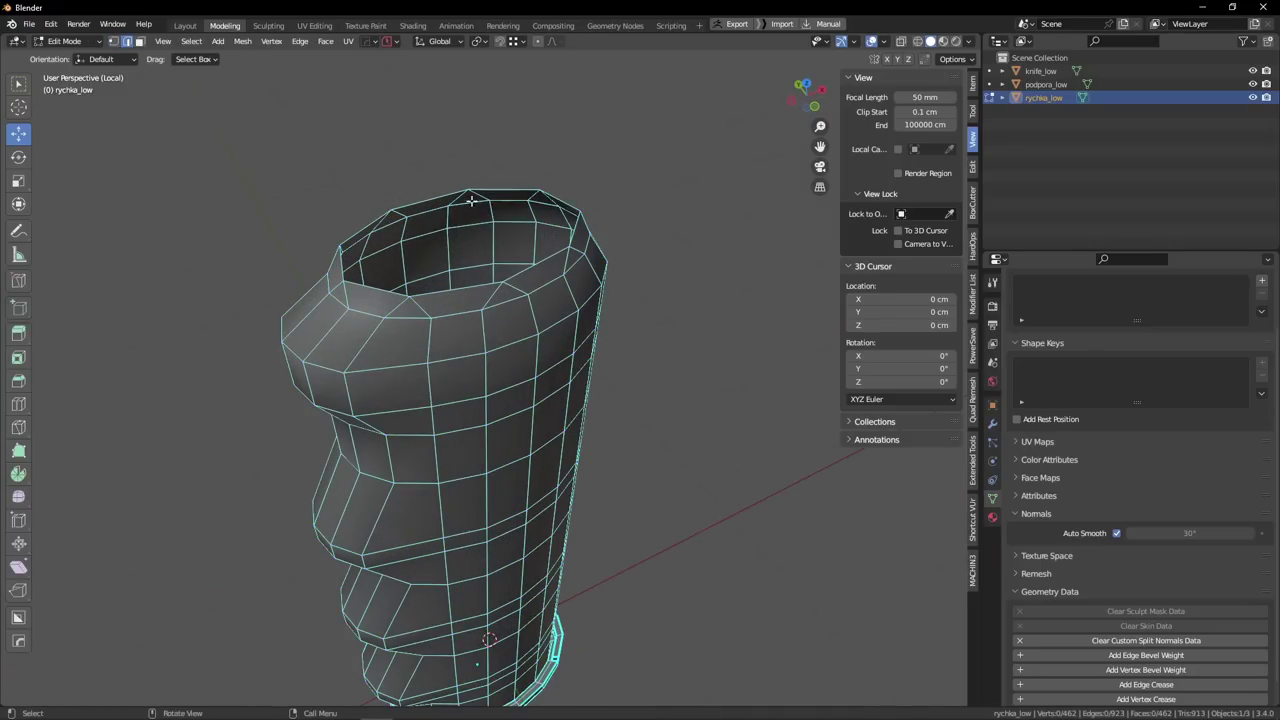
middle_drag(487, 274, 544, 227)
Leave local view to check where the handle's top meets the guard, and isolate the handle again.
key(KP_Divide)
key(Tab)
scroll(480, 350, up, 4)
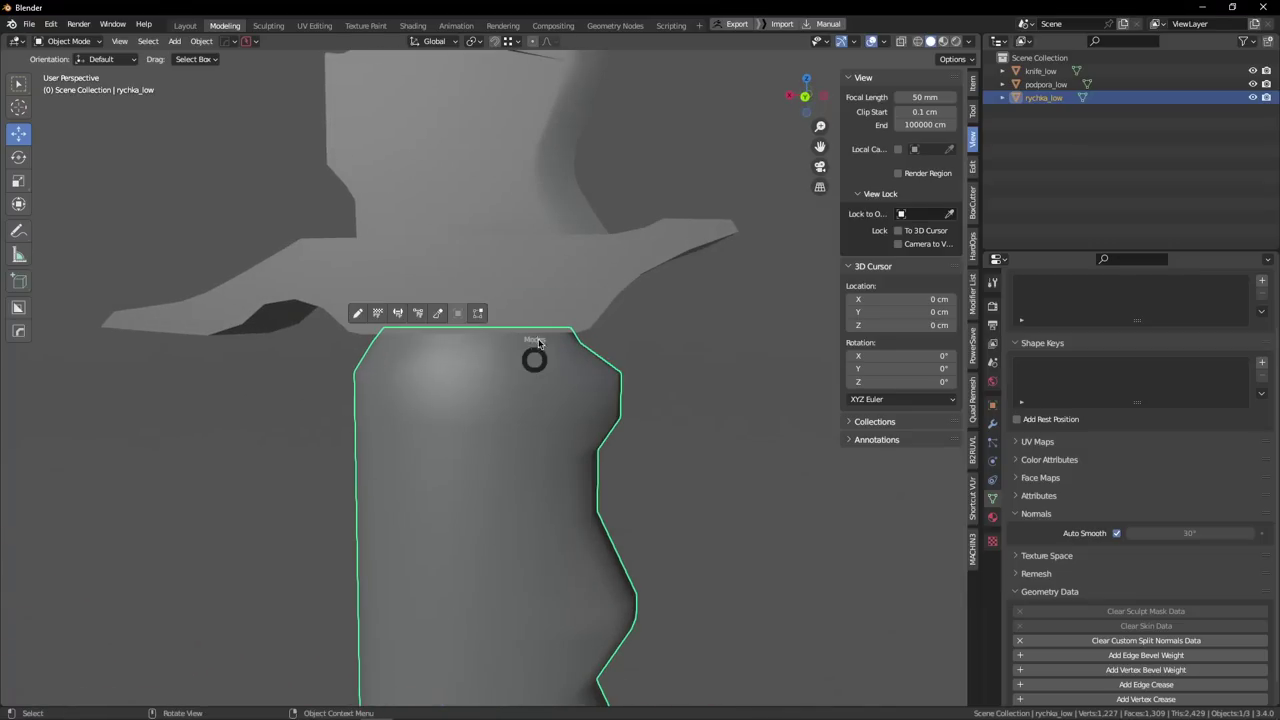
key(Tab)
scroll(476, 239, down, 2)
key(Tab)
middle_drag(476, 239, 436, 379)
key(KP_Divide)
middle_drag(512, 166, 494, 176)
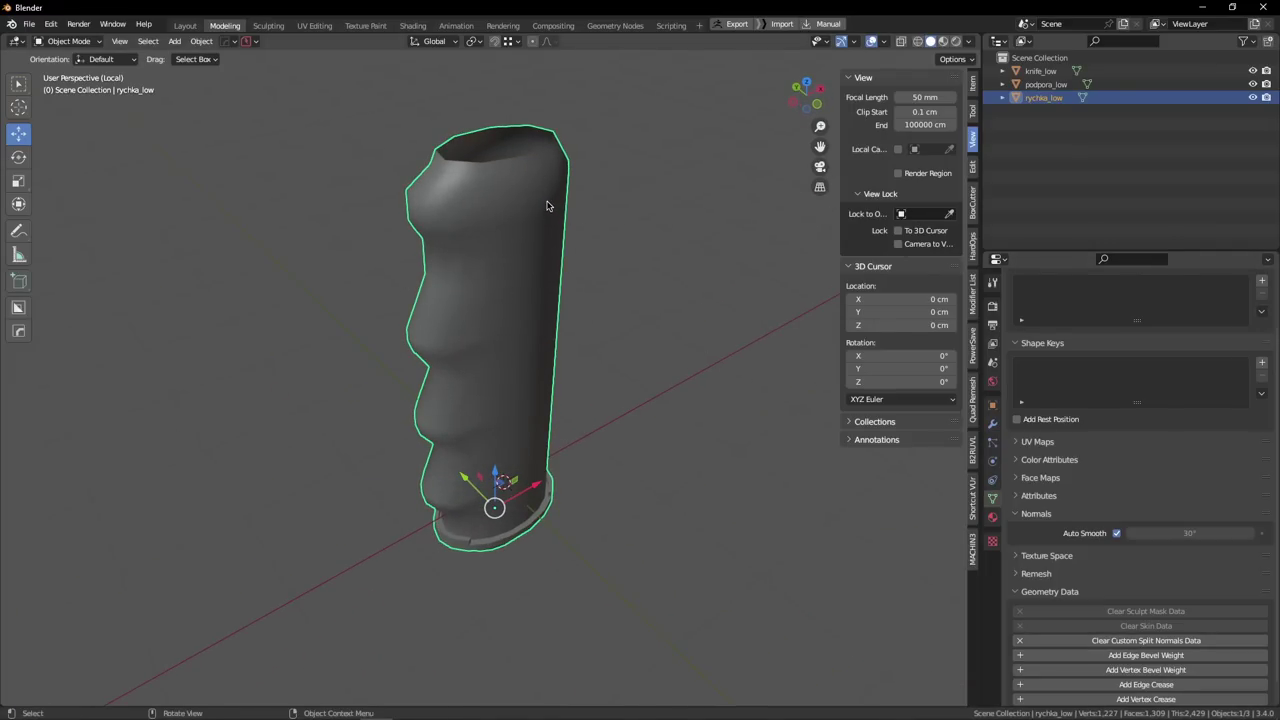
Dissolve the two extra support edge loops around the base of the handle's end plug.
scroll(512, 206, up, 3)
middle_drag(551, 340, 483, 303)
shift+middle_drag(512, 430, 470, 180)
key(Tab)
scroll(498, 284, up, 4)
click(481, 385)
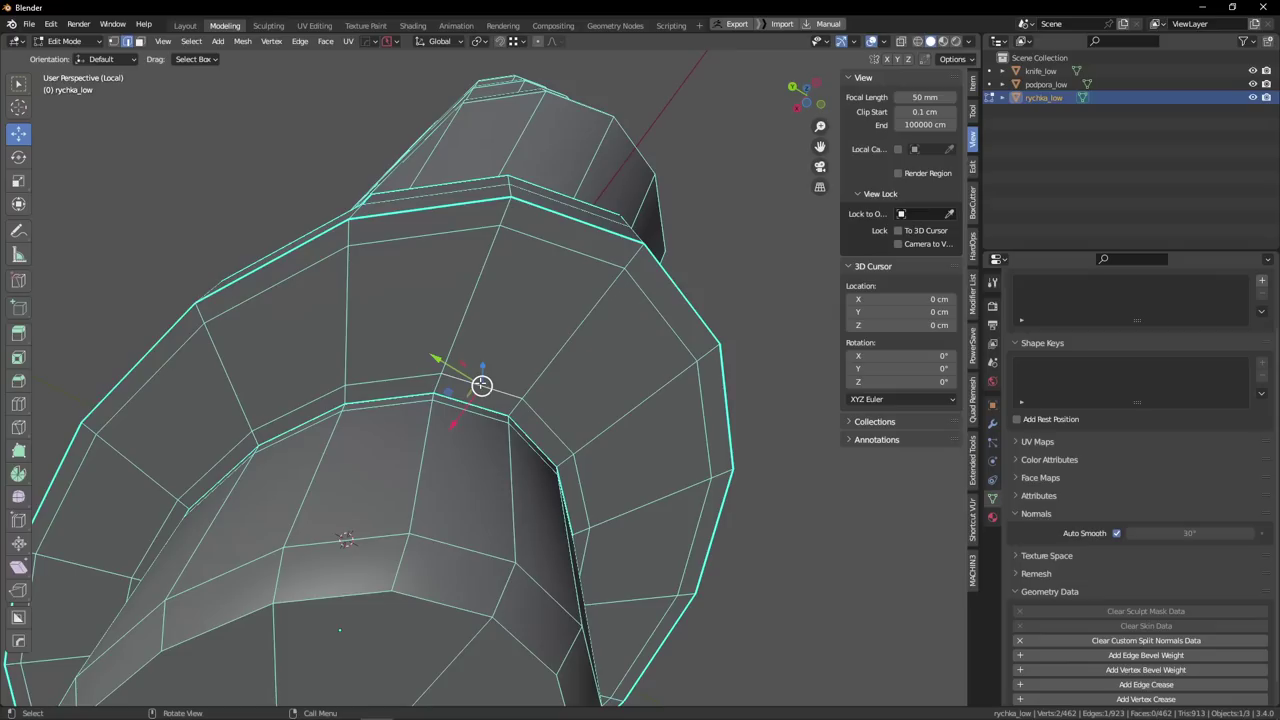
double_click(481, 384)
scroll(482, 376, down, 3)
middle_drag(483, 366, 544, 374)
scroll(541, 361, up, 2)
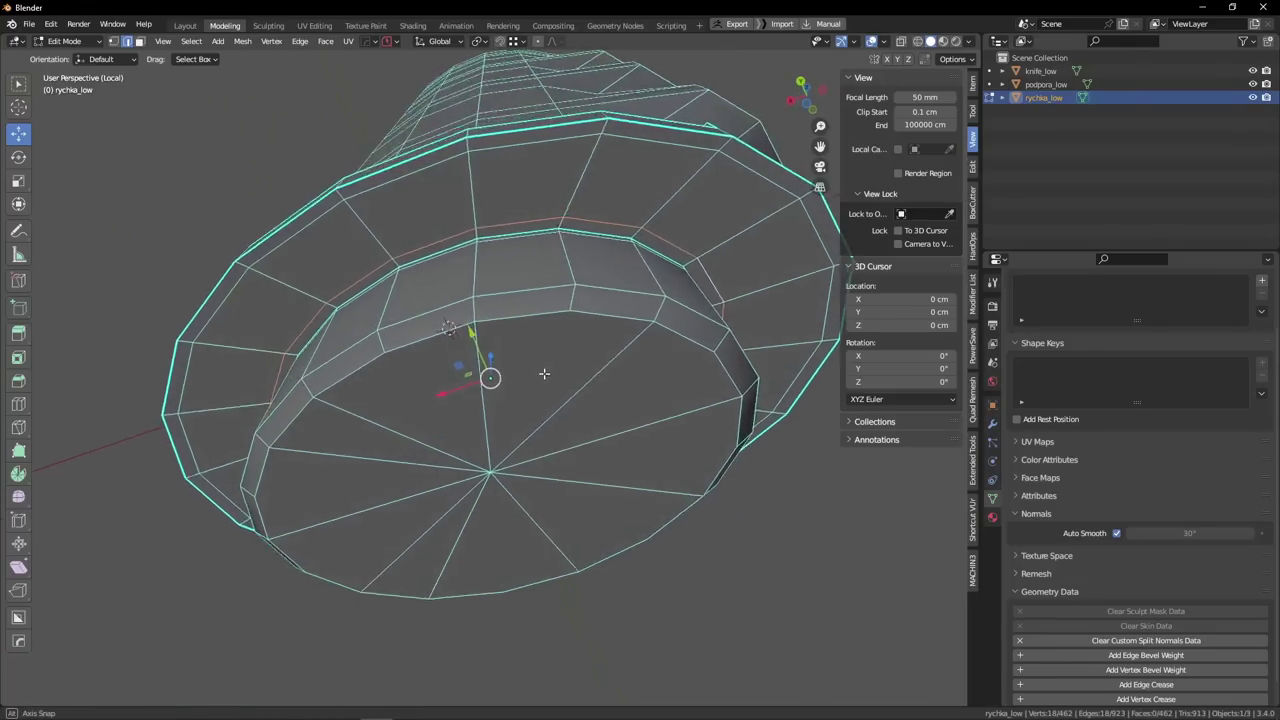
scroll(560, 268, up, 3)
middle_drag(561, 248, 526, 320)
shift+double_click(537, 320)
key(x)
click(530, 321)
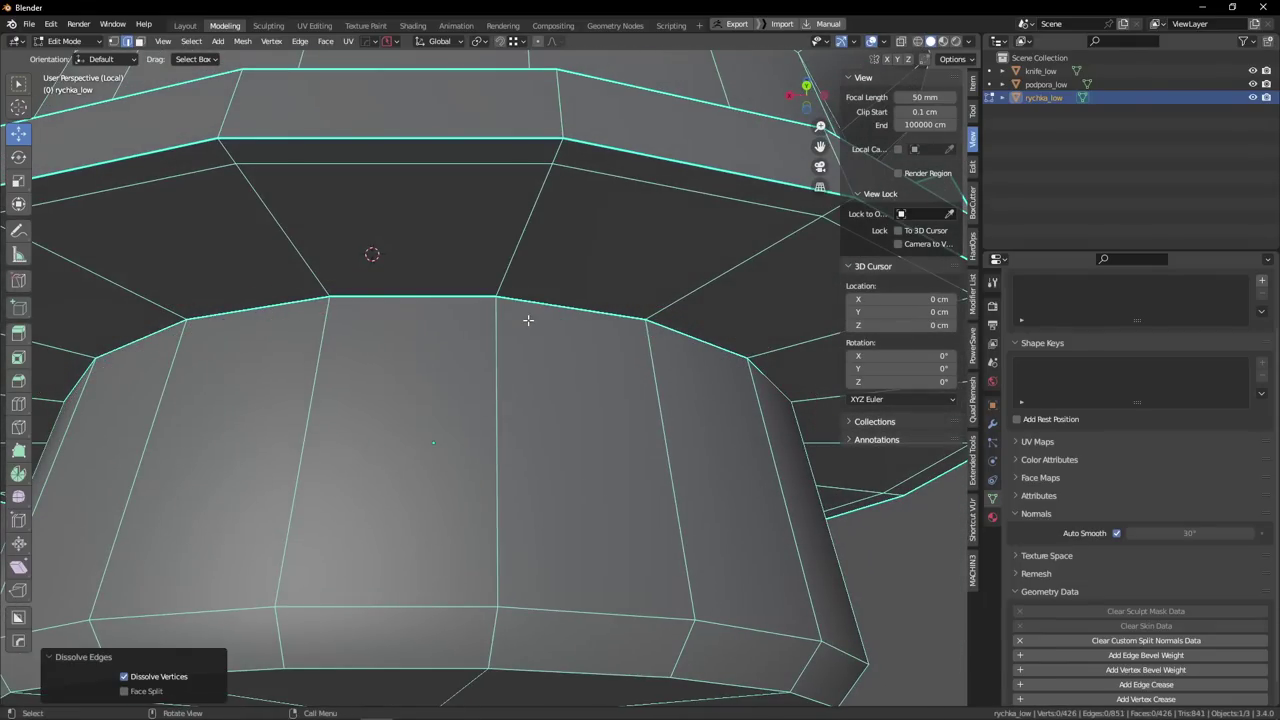
Reset the handle's shading by clearing all sharp edges and custom split normals, with Auto Smooth at 30°.
scroll(528, 320, down, 3)
key(a)
right_click(526, 320)
right_click(517, 426)
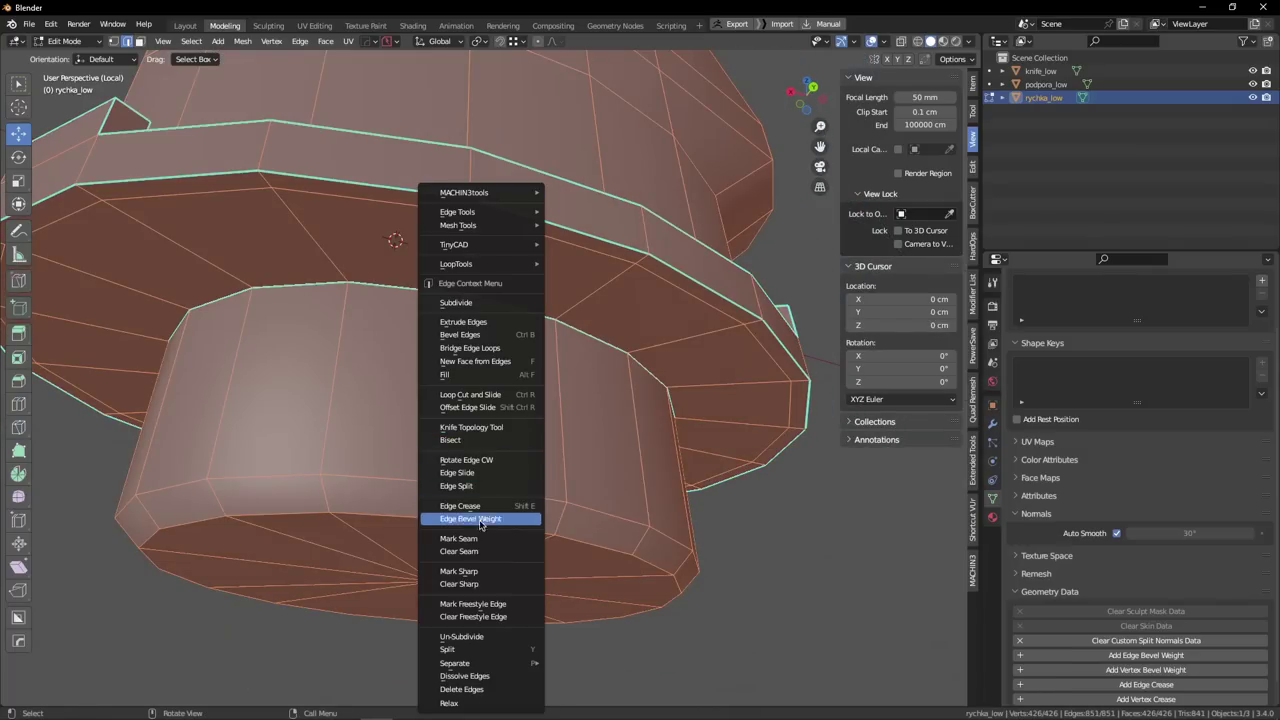
click(479, 578)
key(Tab)
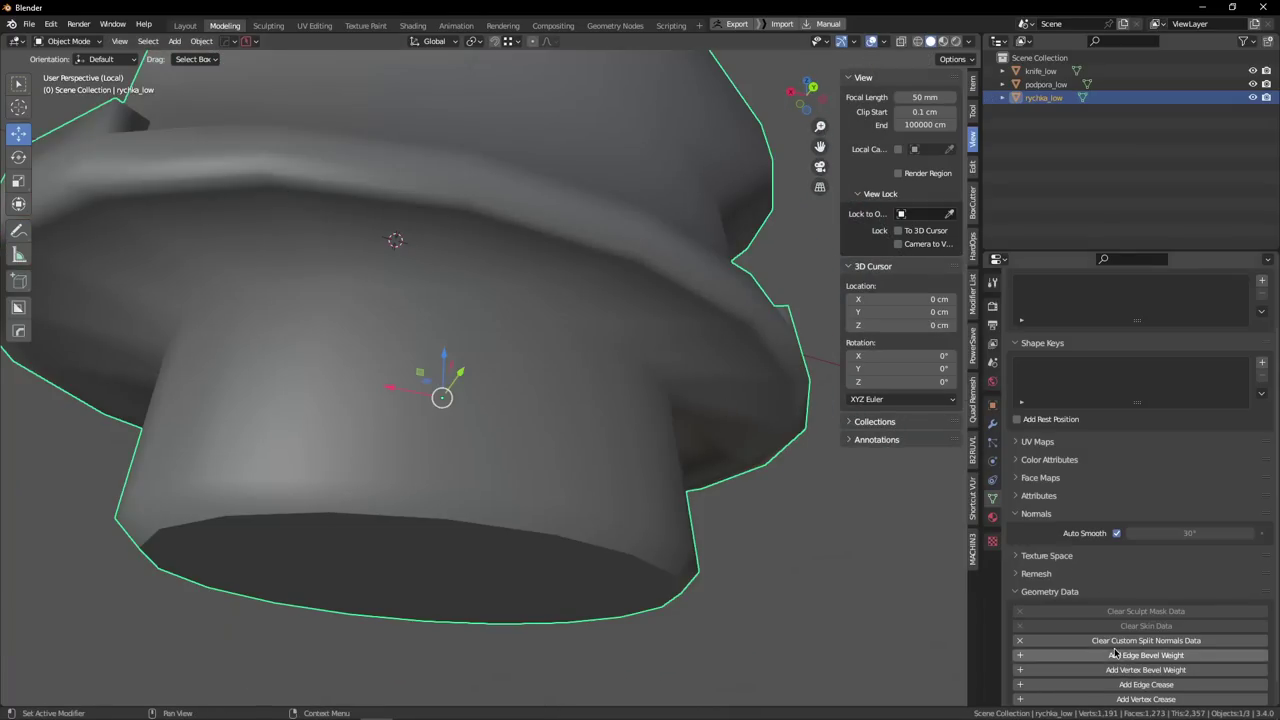
click(1116, 643)
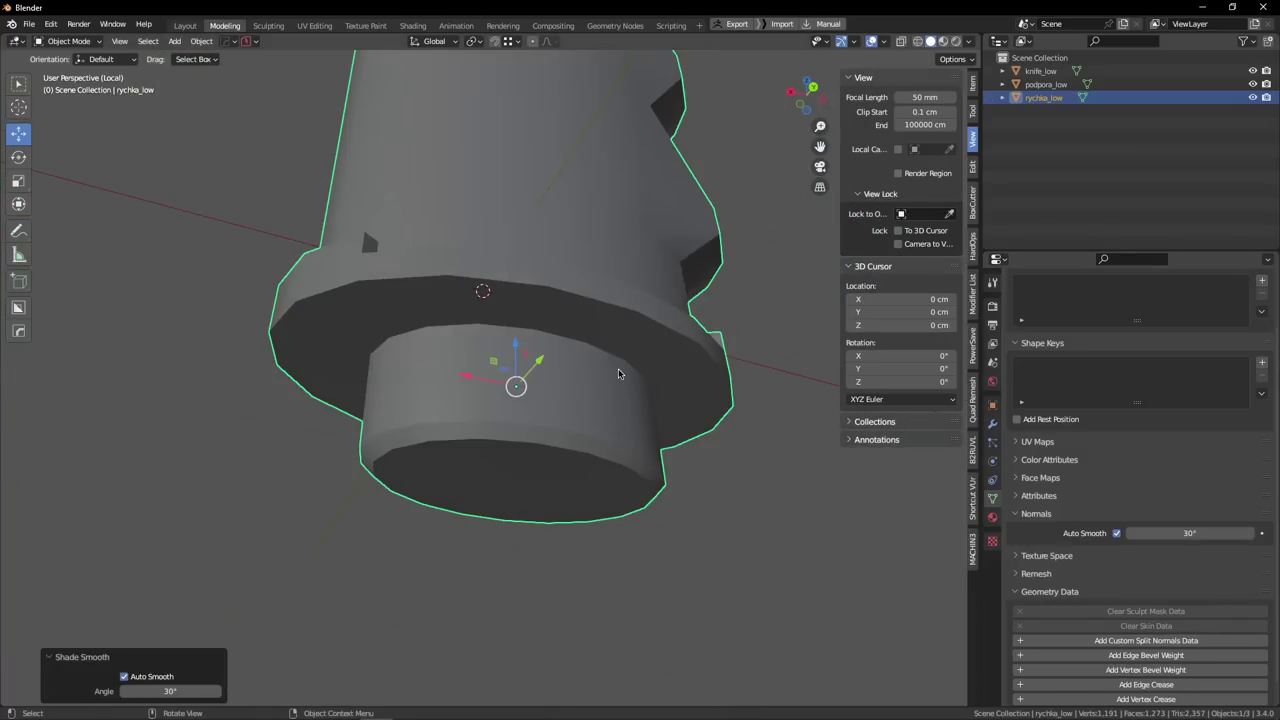
Dissolve the extra edge loop near the outer border of the flange's underside.
middle_drag(618, 368, 486, 422)
key(Tab)
double_click(410, 218)
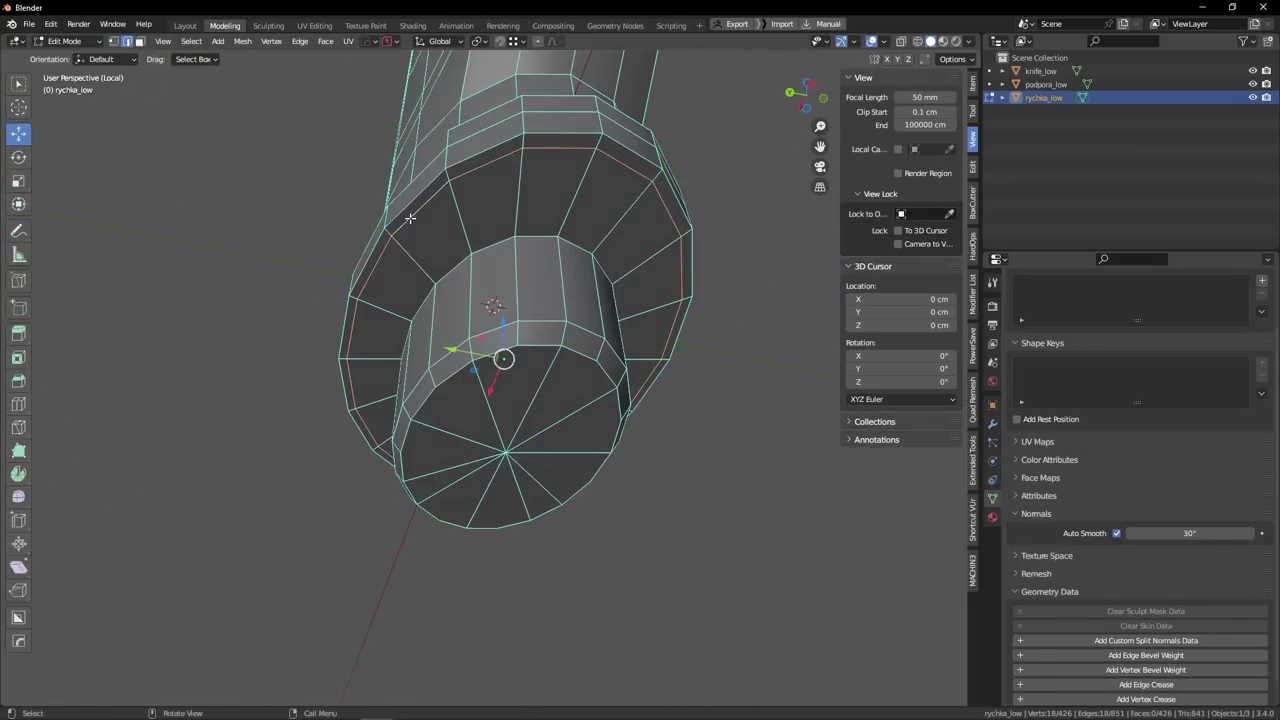
middle_drag(410, 217, 413, 234)
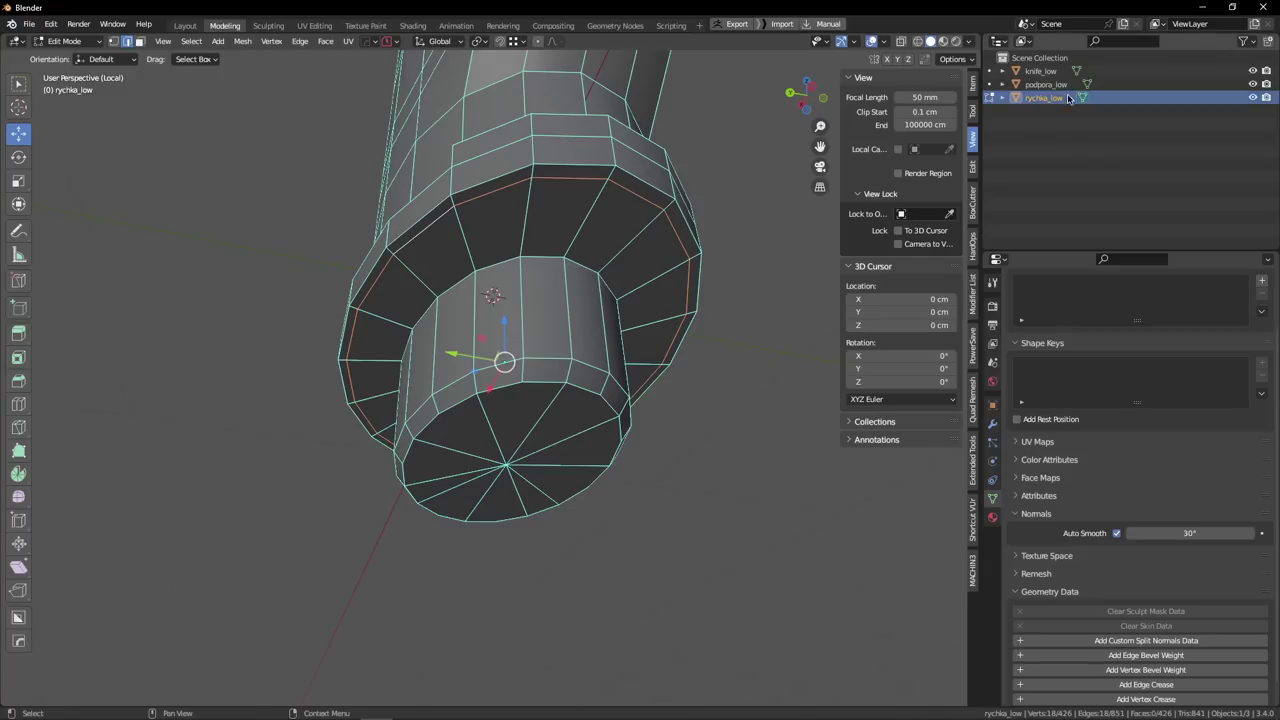
key(x)
click(526, 232)
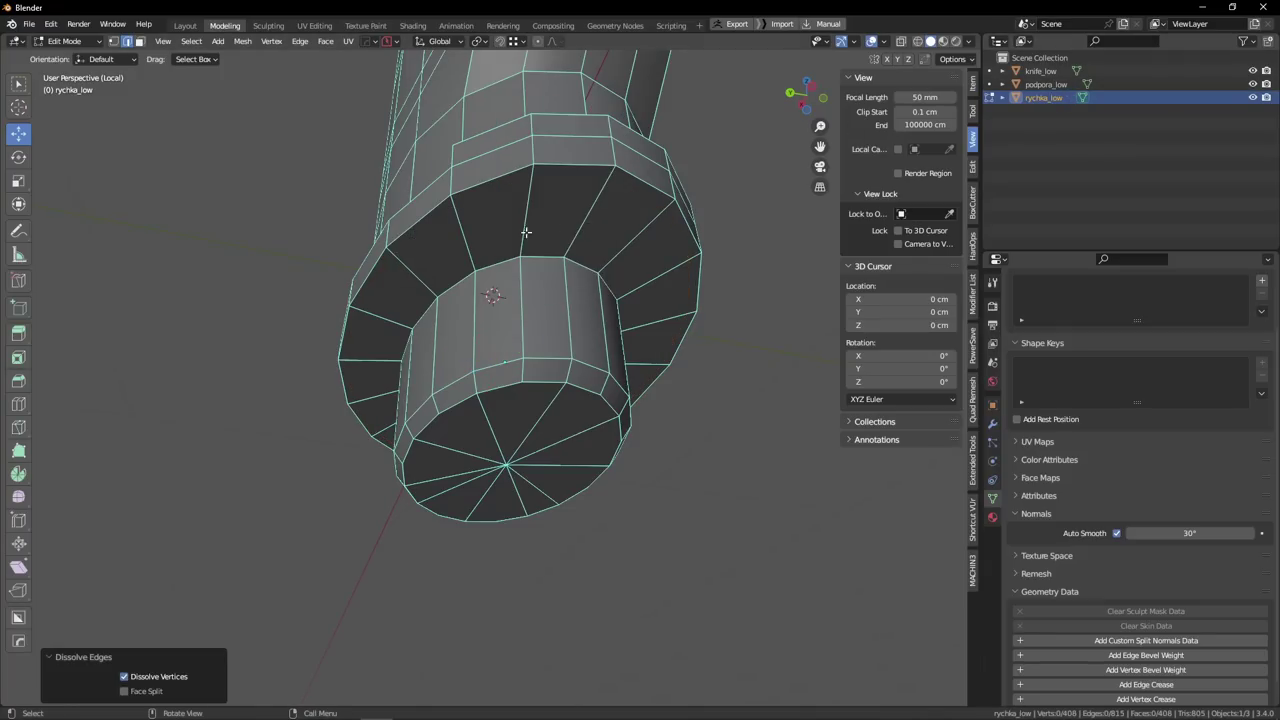
Examine the flange, the end plug and the handle's lower topology from several sides in Edit Mode.
middle_drag(450, 207, 551, 306)
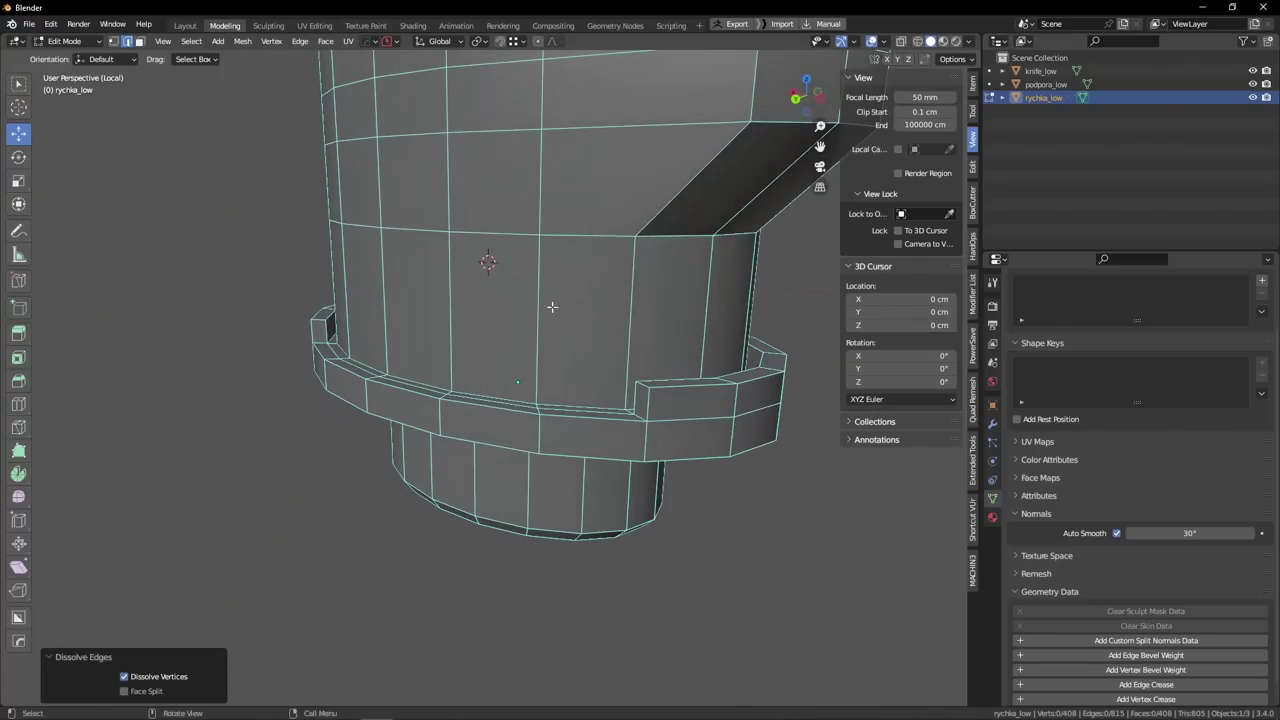
shift+middle_drag(778, 327, 670, 305)
key(1)
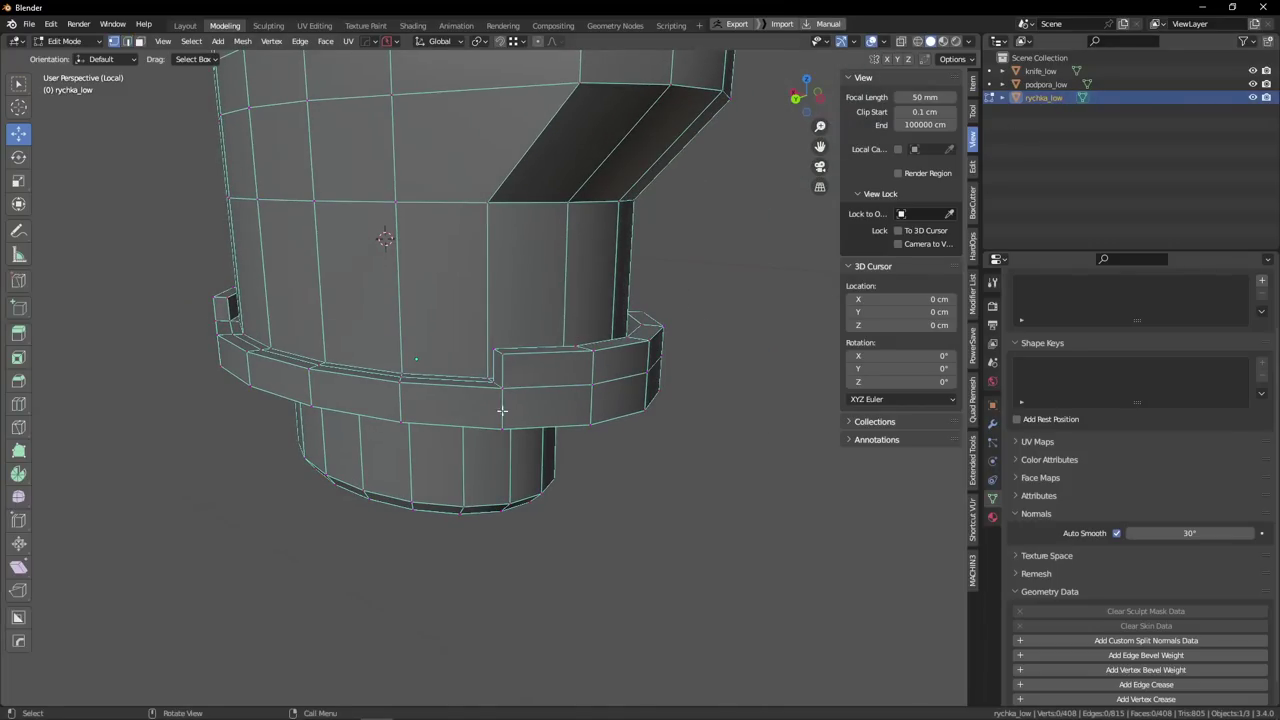
key(2)
scroll(562, 381, down, 1)
middle_drag(562, 381, 470, 488)
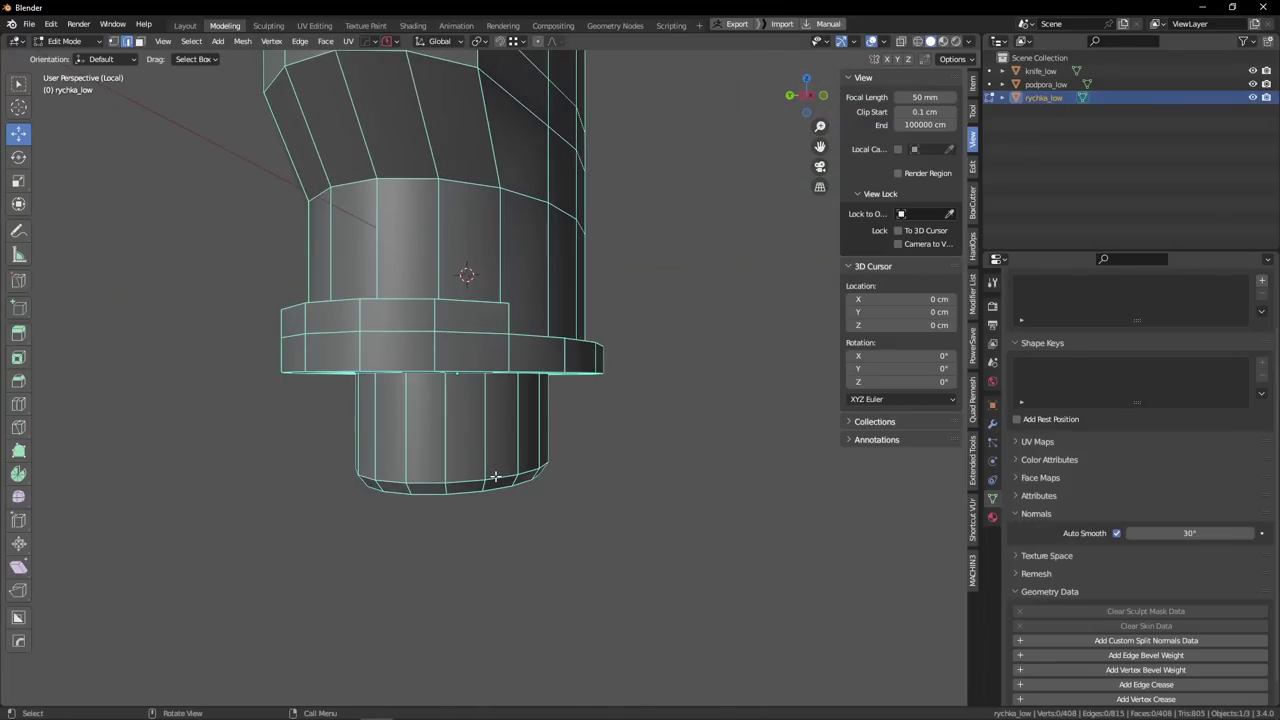
scroll(495, 476, down, 5)
middle_drag(491, 446, 476, 353)
scroll(486, 464, up, 5)
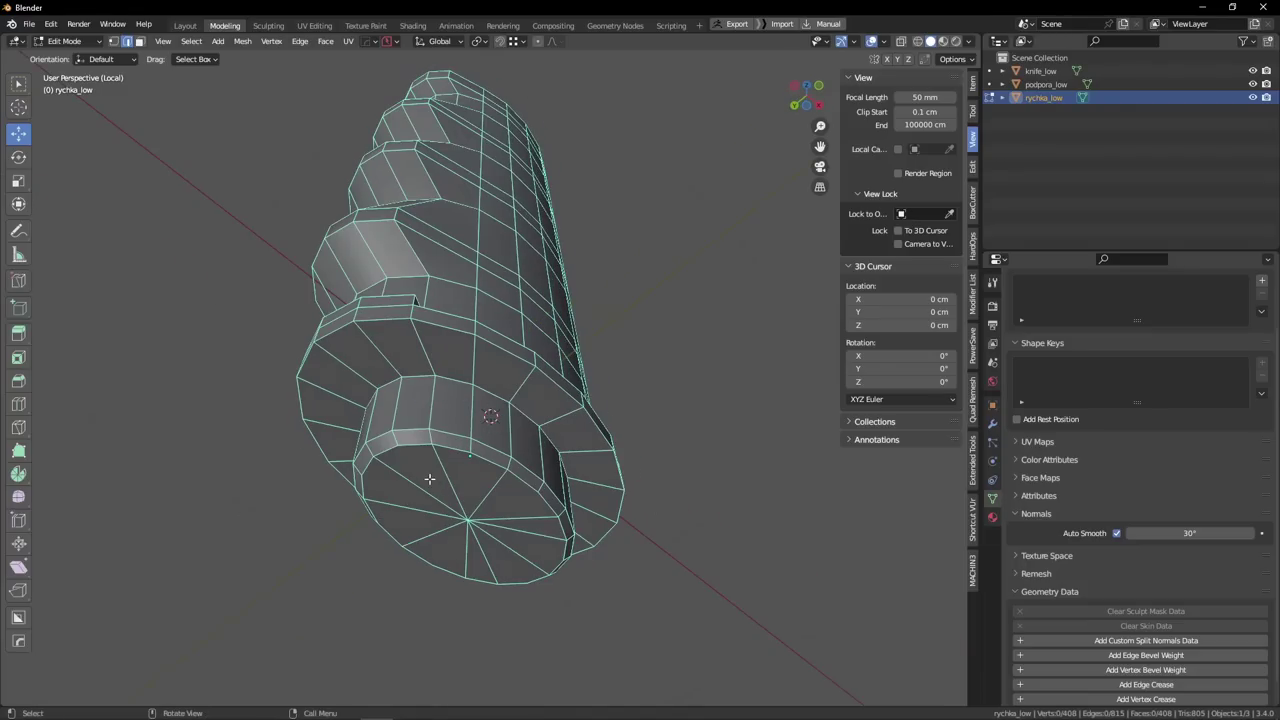
Select every second edge around the end plug's upper chamfer ring.
middle_drag(429, 479, 455, 461)
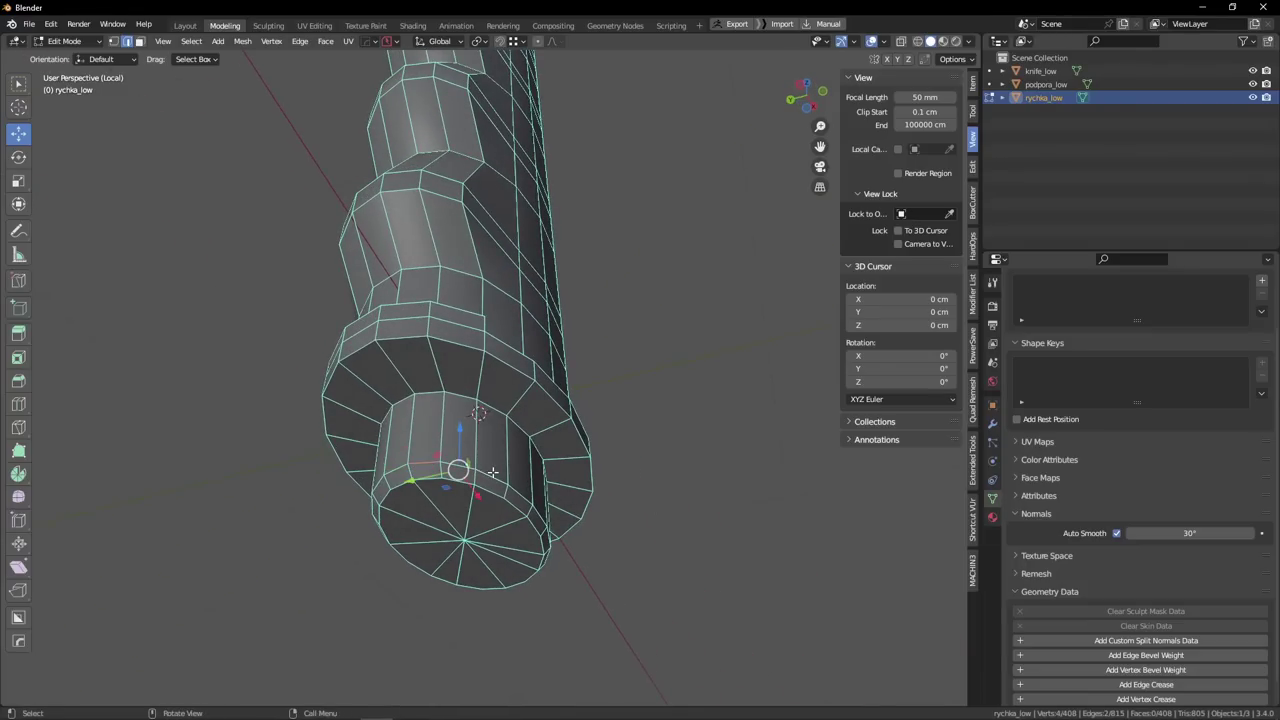
key(ctrl+shift+KP_Add)
key(ctrl+shift+KP_Add)
key(ctrl+shift+KP_Add)
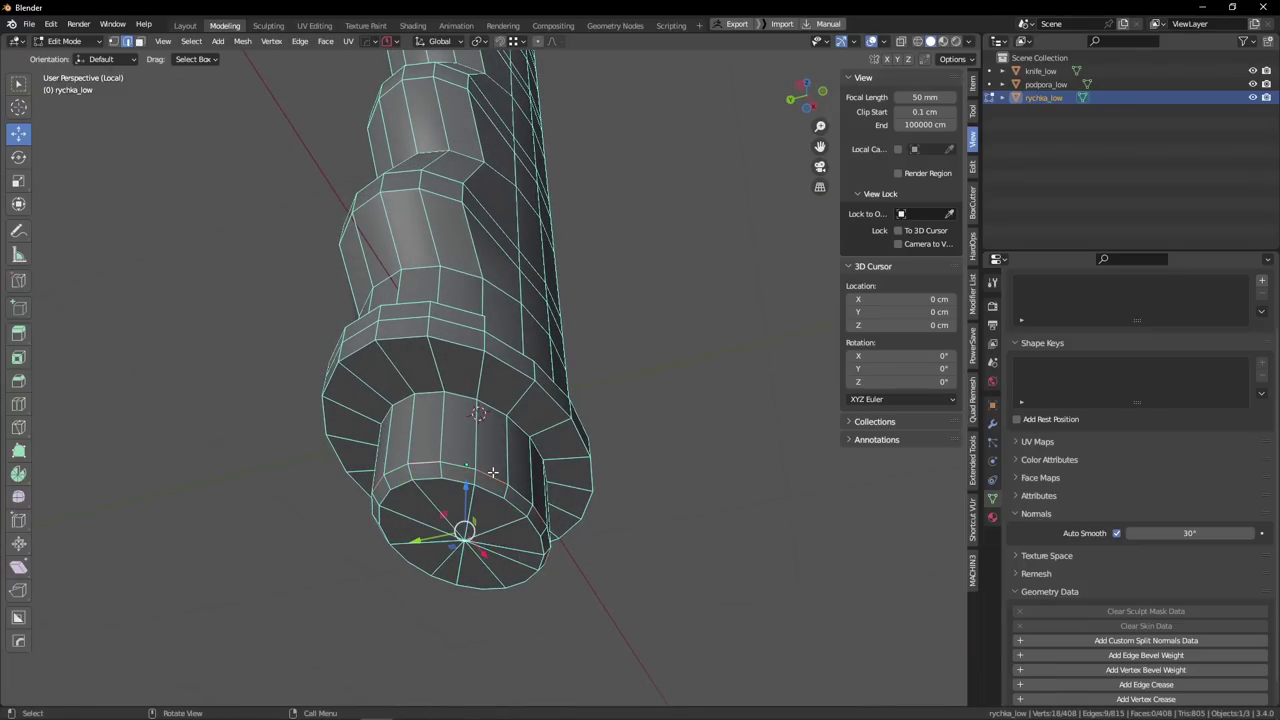
Try to collapse the alternating edges selected on the plug's upper chamfer ring, and undo it.
key(m)
key(c)
middle_drag(493, 472, 455, 484)
key(ctrl+shift+z)
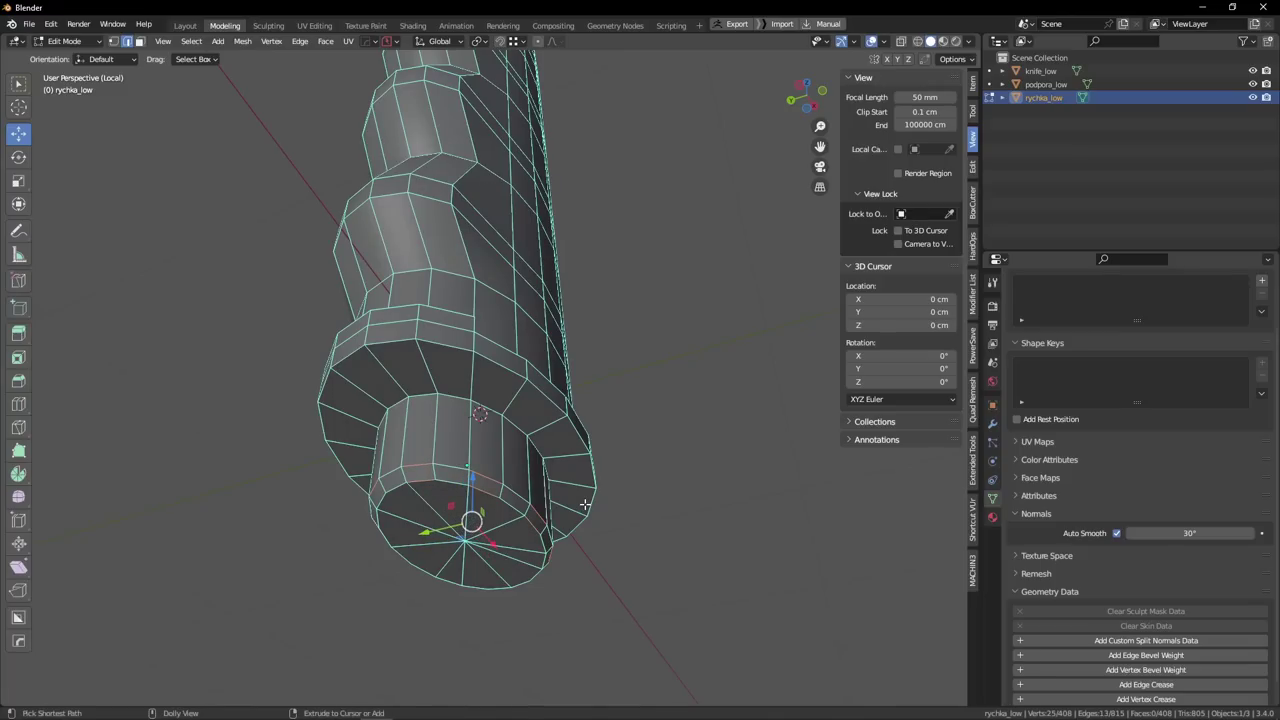
Add the matching alternating edges of the plug's bottom ring to the selection and collapse all selected edges.
middle_drag(585, 504, 546, 547)
shift+click(540, 520)
scroll(546, 547, up, 3)
shift+click(581, 526)
middle_drag(615, 521, 434, 441)
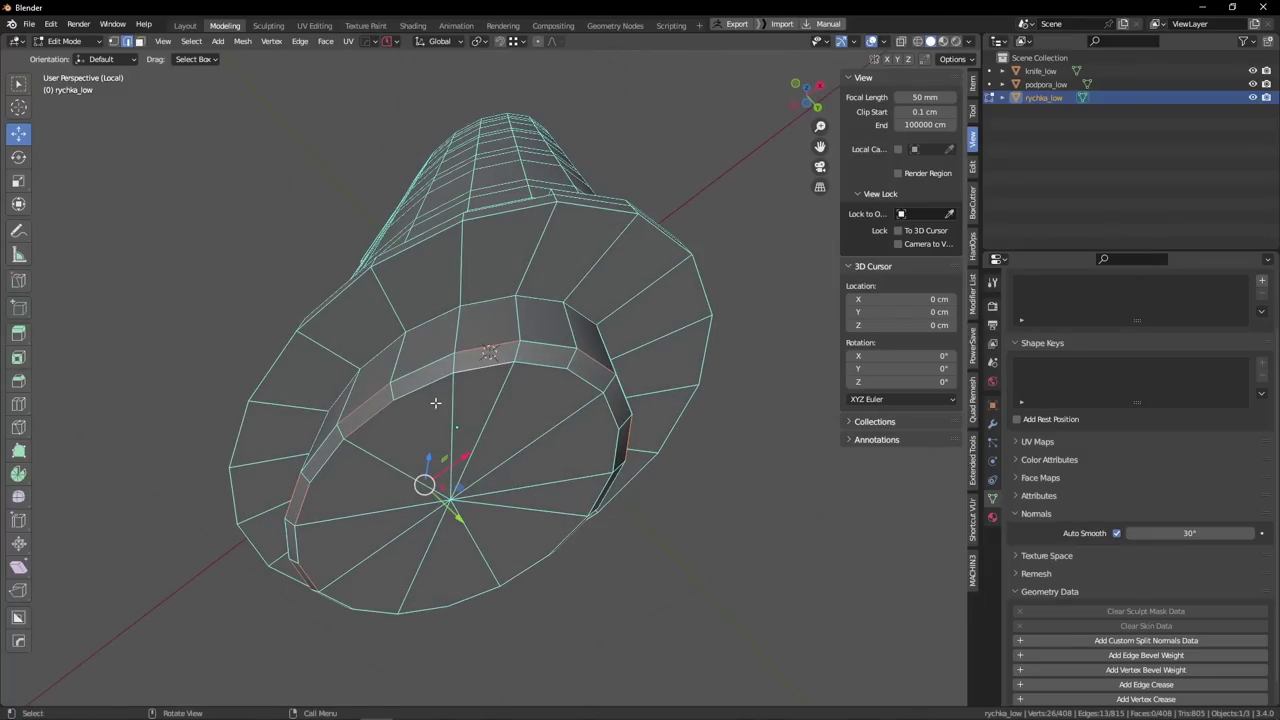
middle_drag(536, 422, 554, 444)
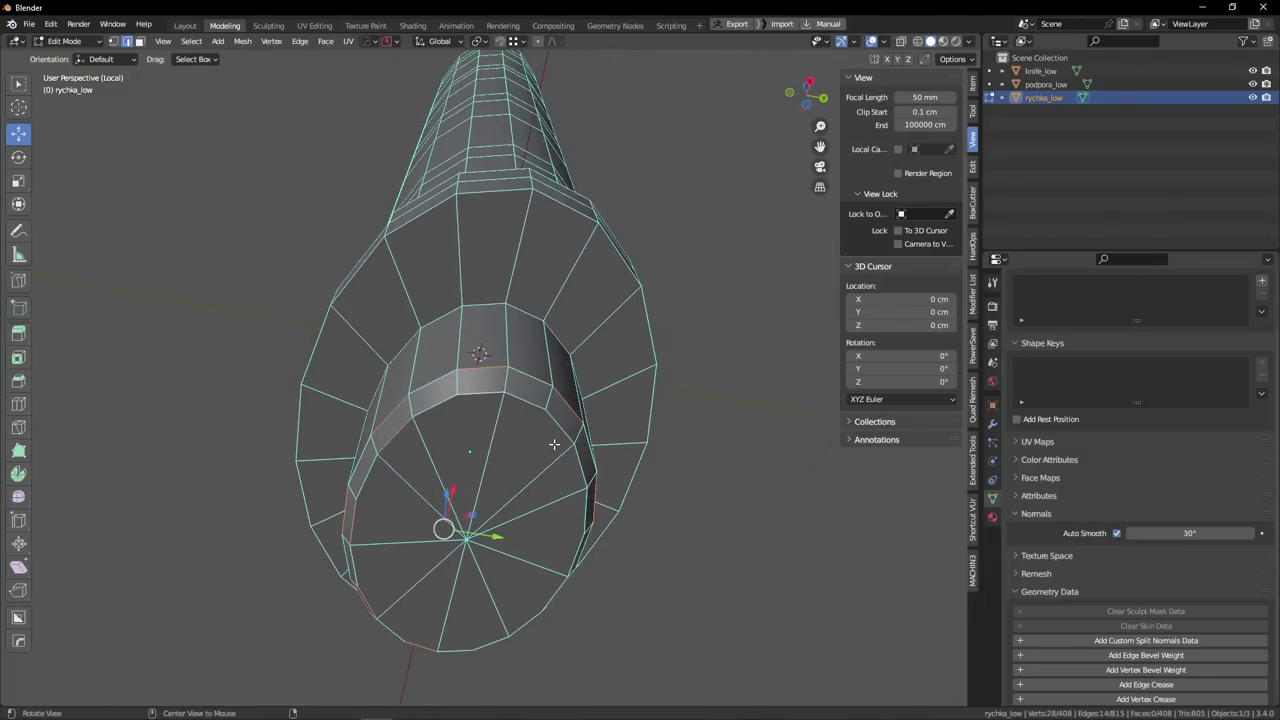
middle_drag(598, 506, 609, 525)
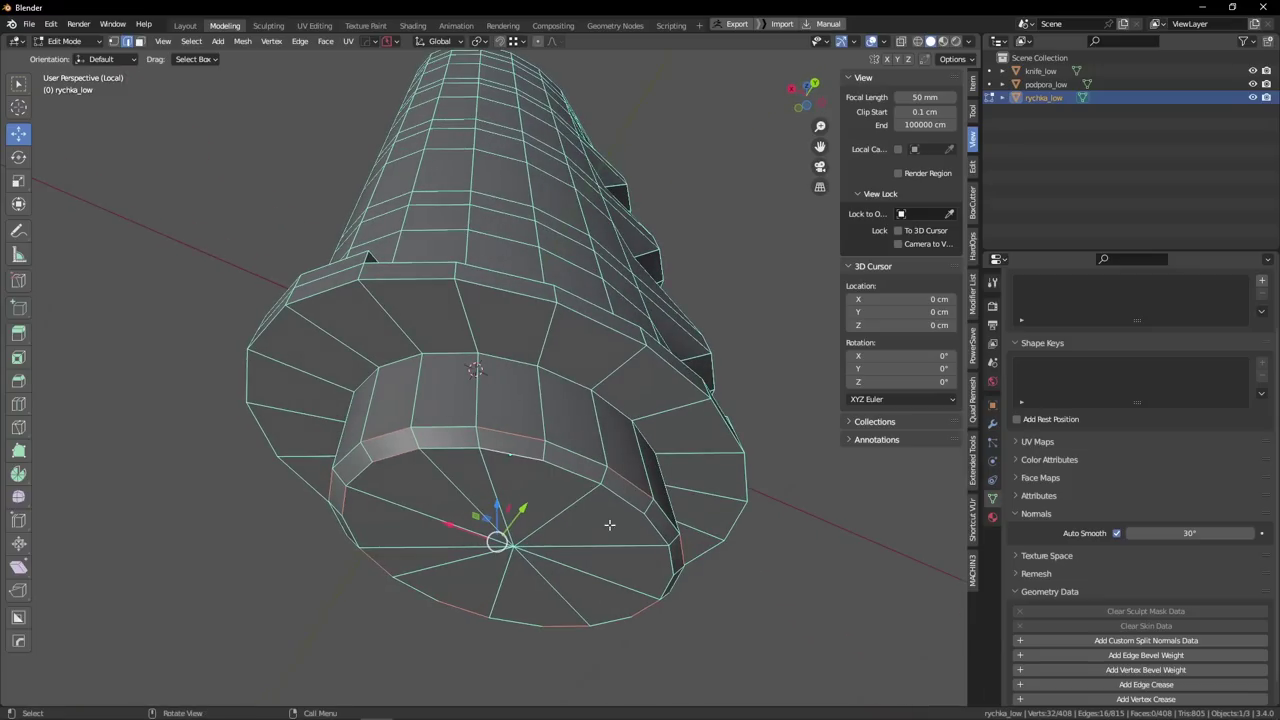
middle_drag(663, 560, 666, 584)
key(m)
key(c)
scroll(640, 540, down, 3)
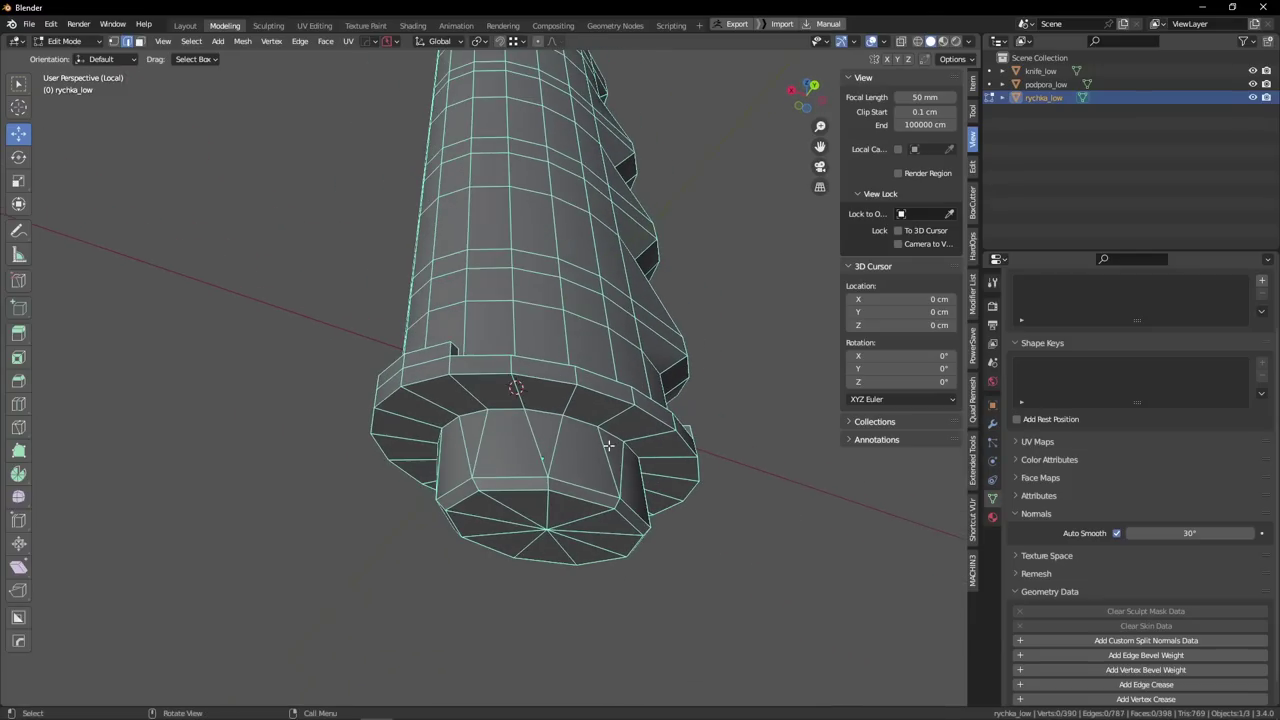
Shade the handle smooth in Object Mode and set its Auto Smooth angle to 50°.
middle_drag(560, 450, 612, 398)
key(Tab)
right_click(612, 398)
click(612, 397)
text(50)
key(Return)
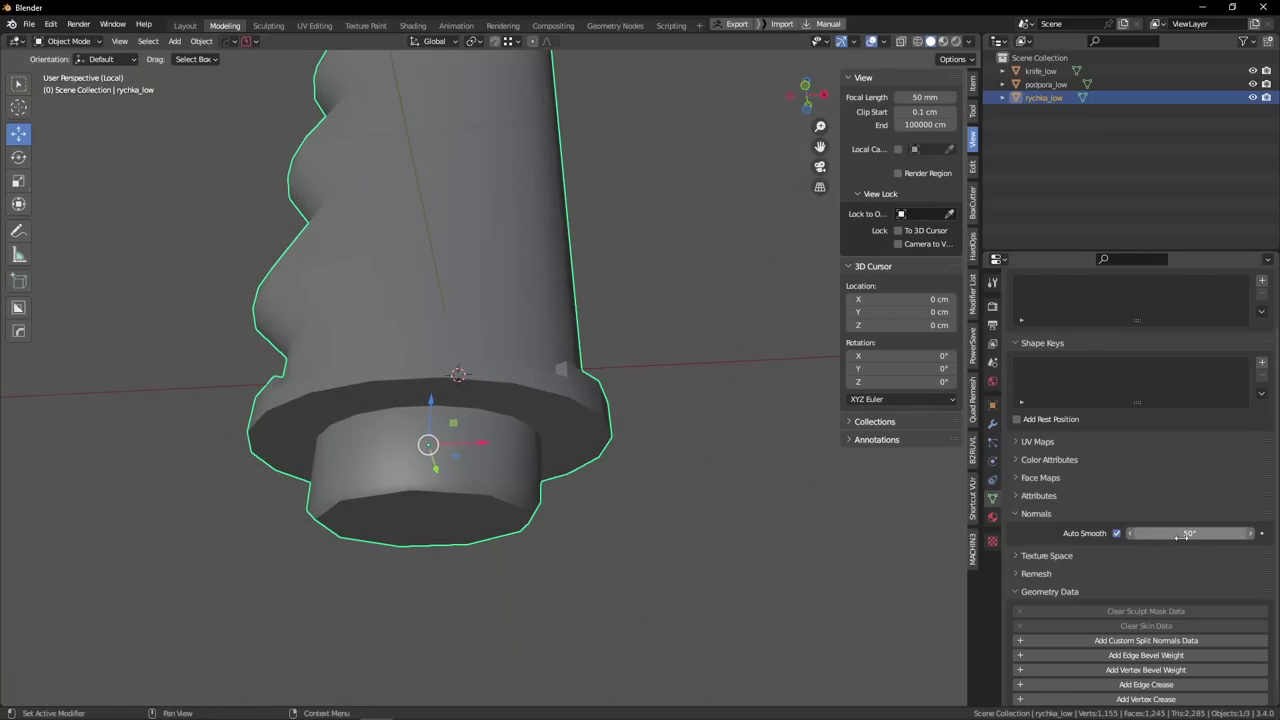
Check the handle's topology and shading as a whole, deselecting it in Object Mode.
key(Tab)
mouse_move(560, 450)
middle_down()
mouse_move(460, 511)
mouse_move(406, 519)
mouse_move(477, 377)
mouse_move(577, 517)
mouse_move(345, 512)
mouse_move(404, 474)
mouse_move(524, 483)
mouse_move(517, 514)
mouse_move(580, 485)
middle_up()
scroll(460, 511, down, 5)
key(Tab)
scroll(577, 517, down, 3)
click(345, 512)
scroll(524, 483, down, 2)
scroll(595, 619, up, 4)
scroll(595, 619, up, 1)
Select the plug's chamfer corner vertices in front view and show the Edge Angle overlay to check the chamfer's angle.
middle_drag(595, 619, 569, 516)
key(Tab)
scroll(648, 603, up, 4)
key(KP_1)
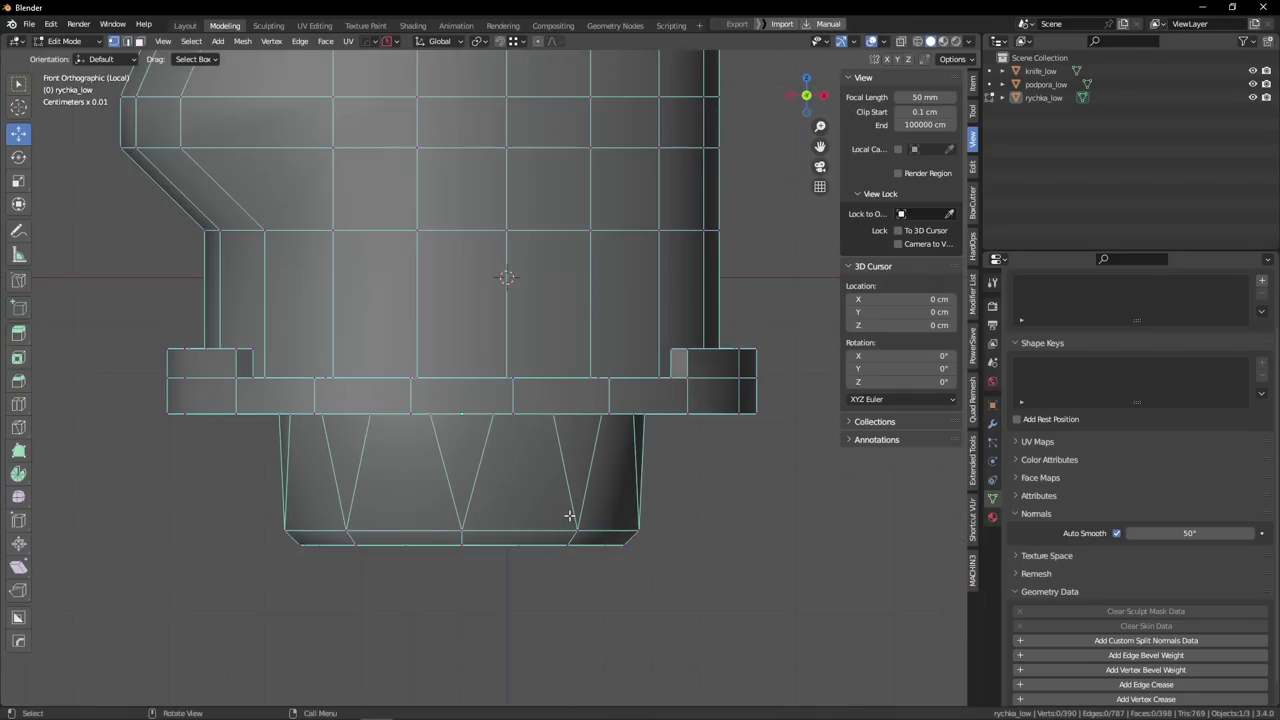
key(Tab)
scroll(283, 528, up, 4)
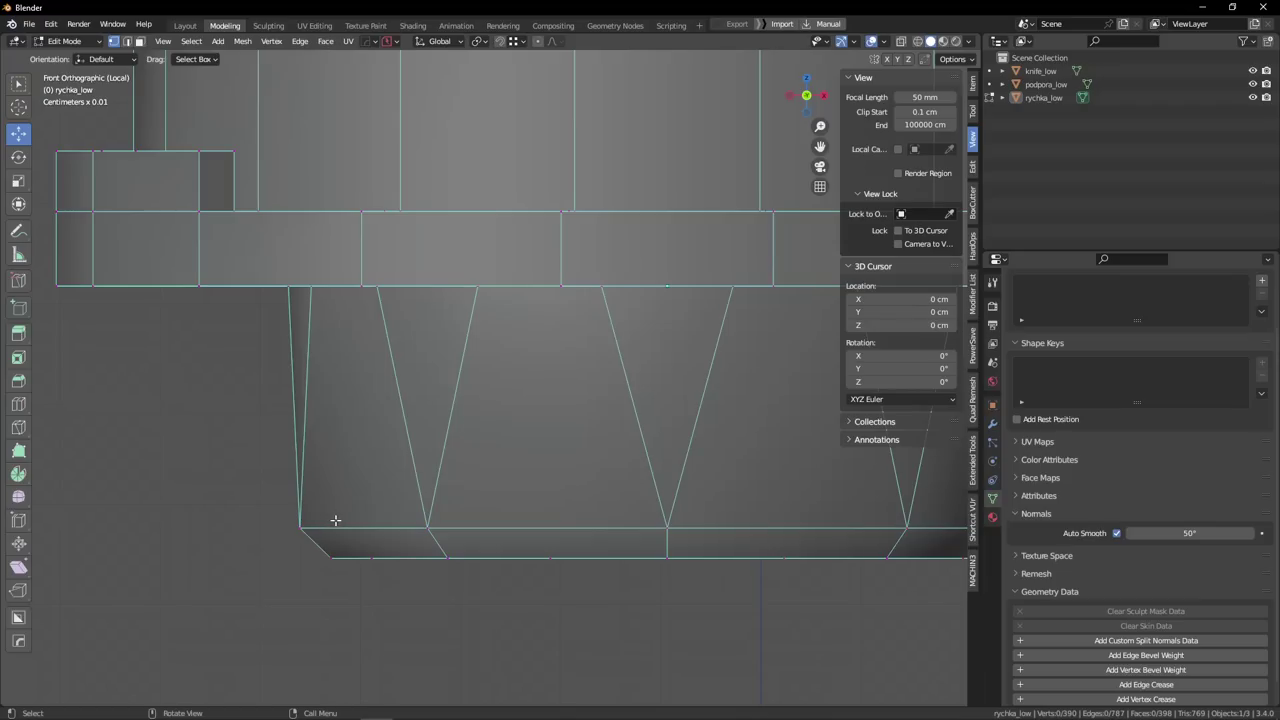
key(Tab)
drag(281, 513, 396, 576)
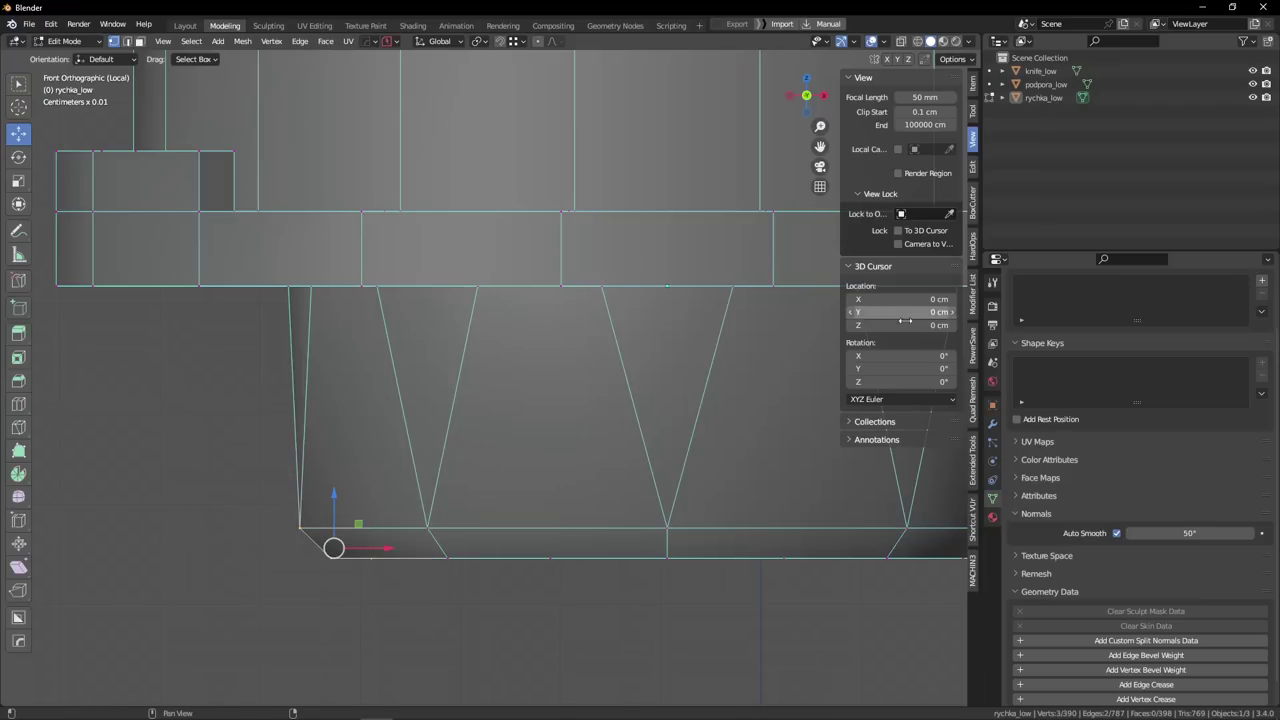
click(886, 42)
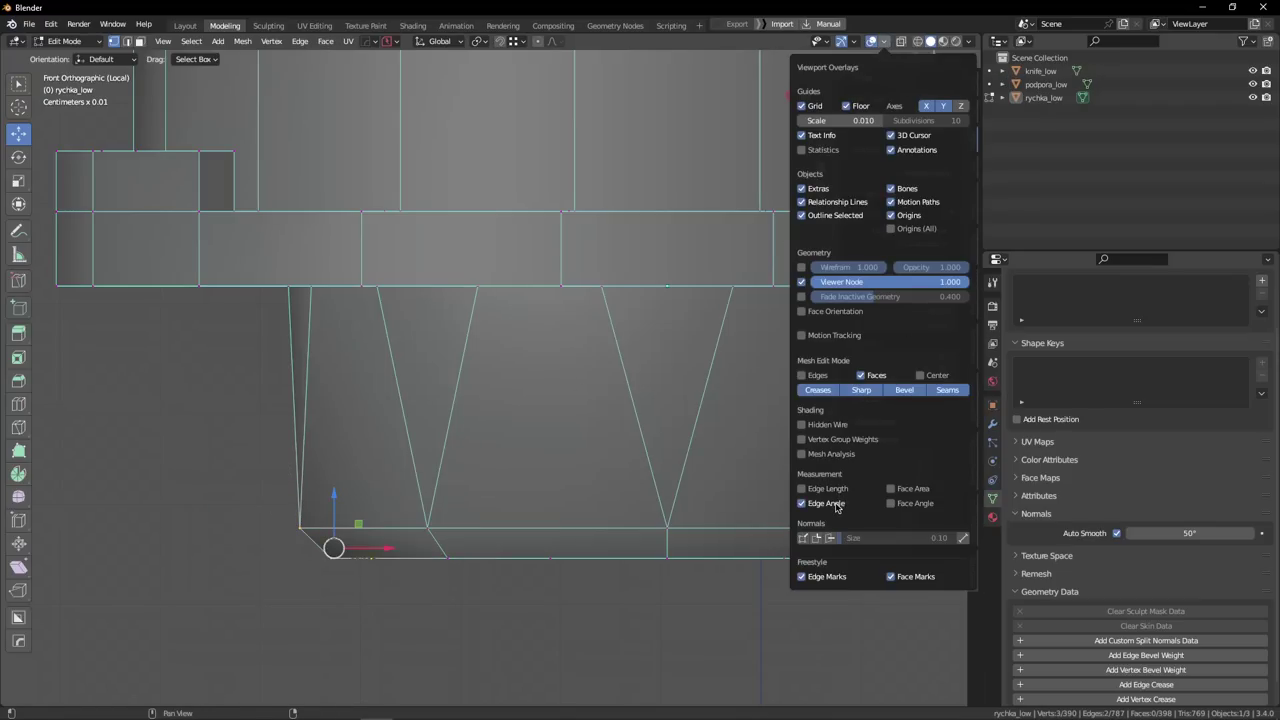
scroll(310, 555, up, 4)
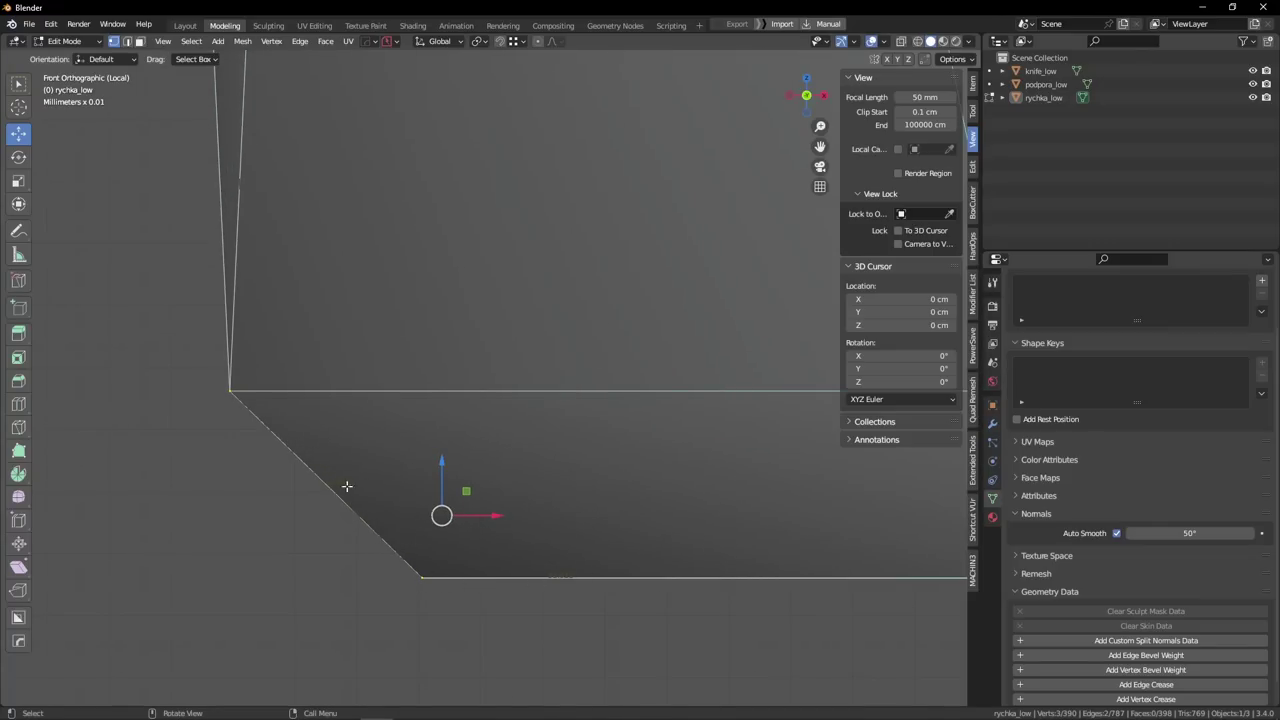
scroll(265, 408, down, 4)
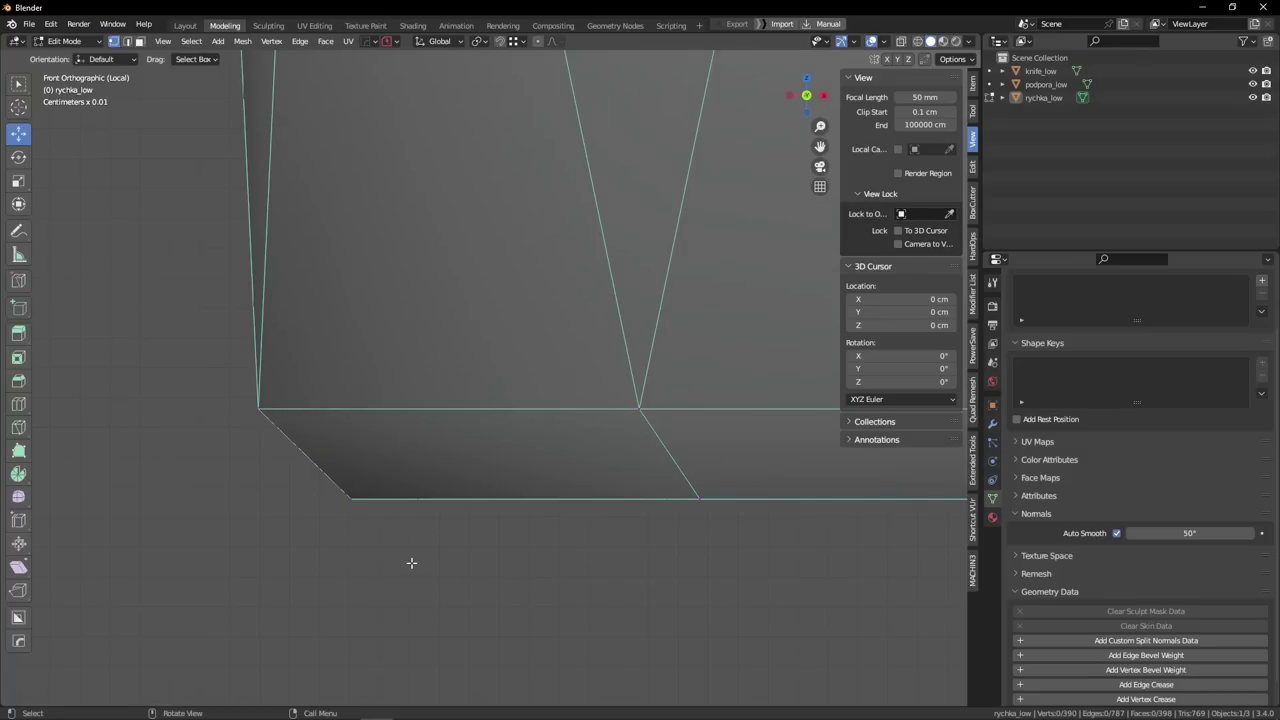
Select the plug's bottom vertices with X-ray on, scale them inward and move them down about 0.025 cm.
scroll(356, 532, down, 5)
scroll(243, 568, down, 3)
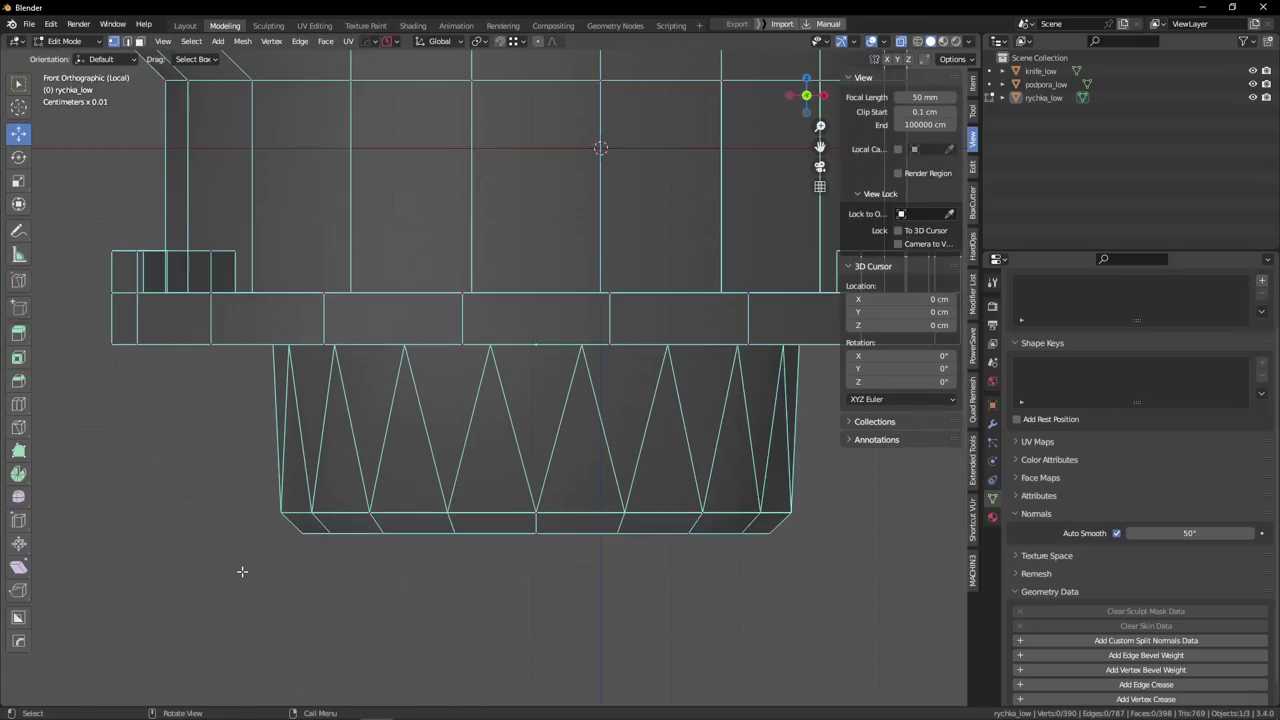
drag(226, 578, 845, 524)
scroll(841, 524, up, 2)
key(s)
click(766, 529)
drag(404, 488, 404, 512)
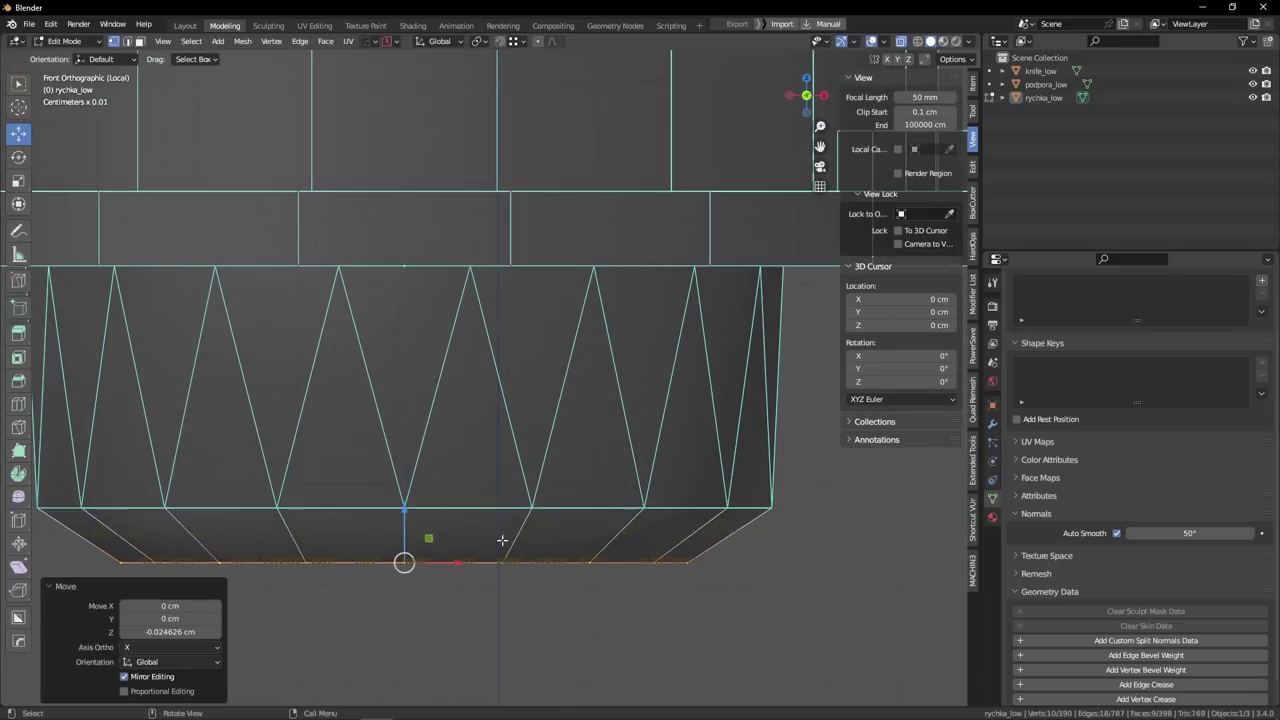
Inspect the reshaped end plug's shading in Object Mode from several angles.
key(Tab)
scroll(503, 540, down, 4)
click(503, 542)
middle_drag(503, 540, 619, 485)
scroll(619, 485, down, 1)
middle_drag(475, 499, 570, 480)
middle_drag(365, 480, 391, 520)
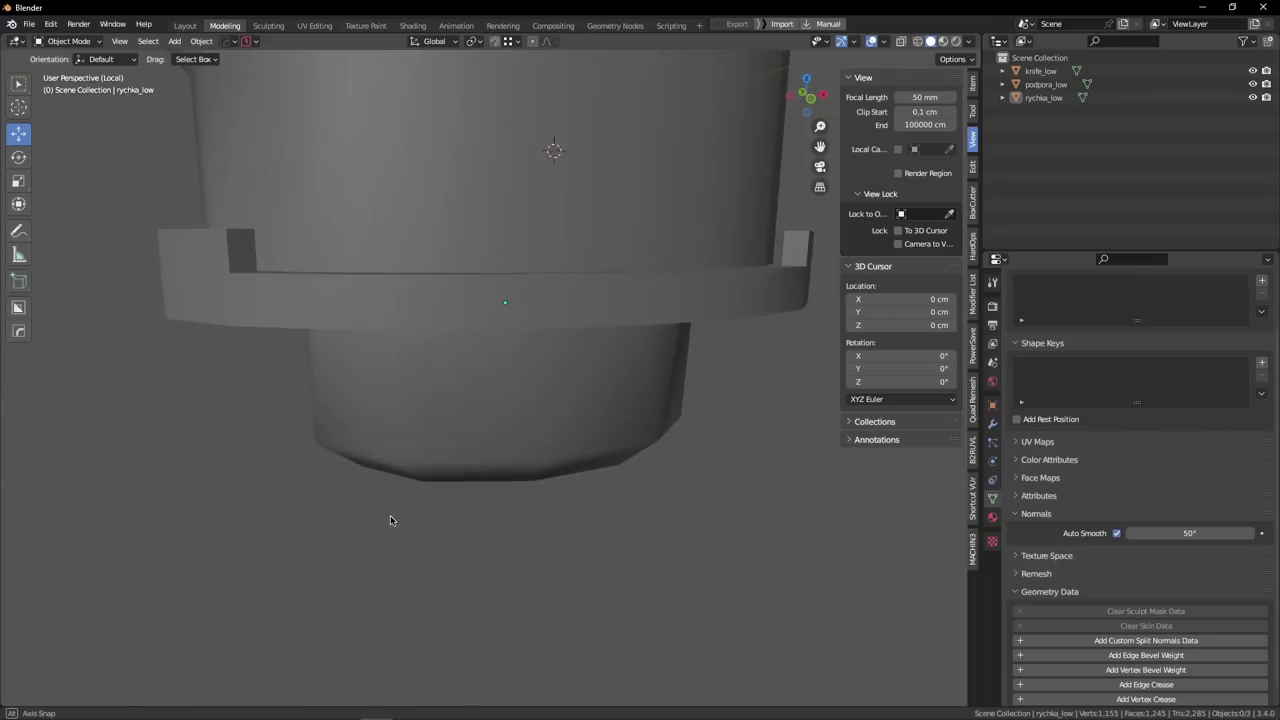
scroll(350, 470, up, 2)
scroll(415, 476, down, 5)
scroll(377, 443, up, 5)
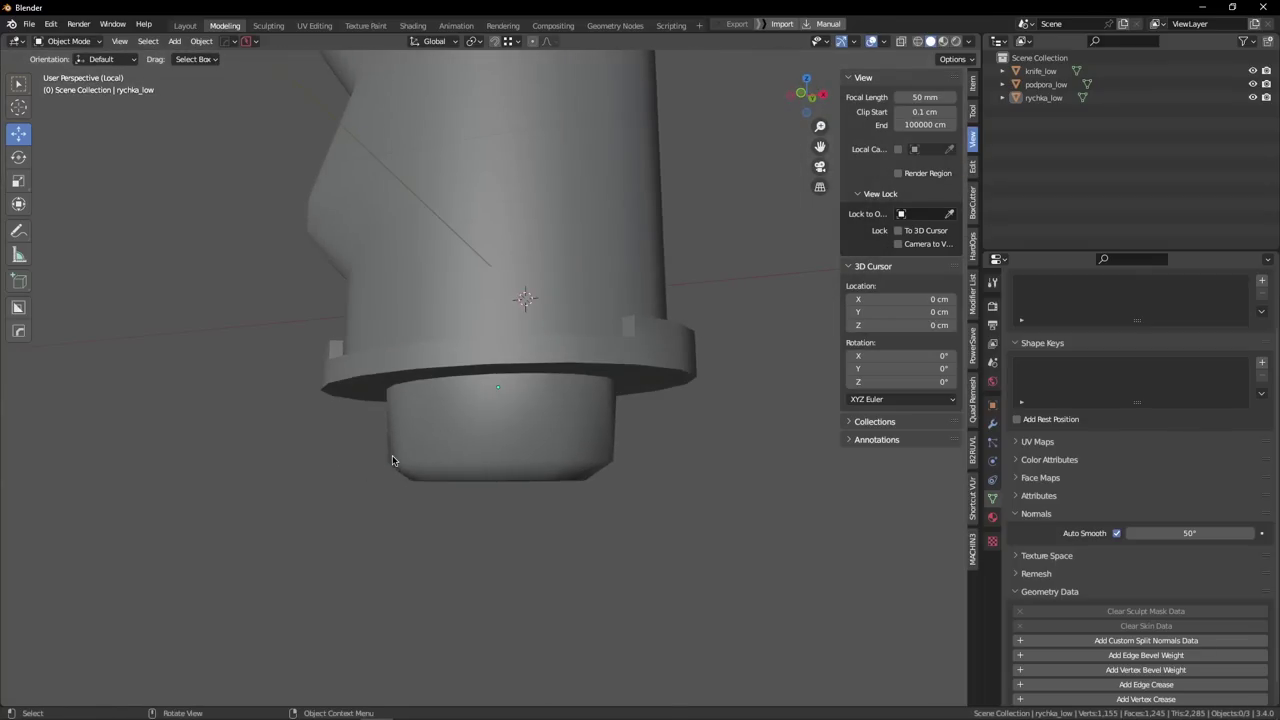
Select a path of edges along the upper border of the plug's chamfer in Edit Mode.
key(Tab)
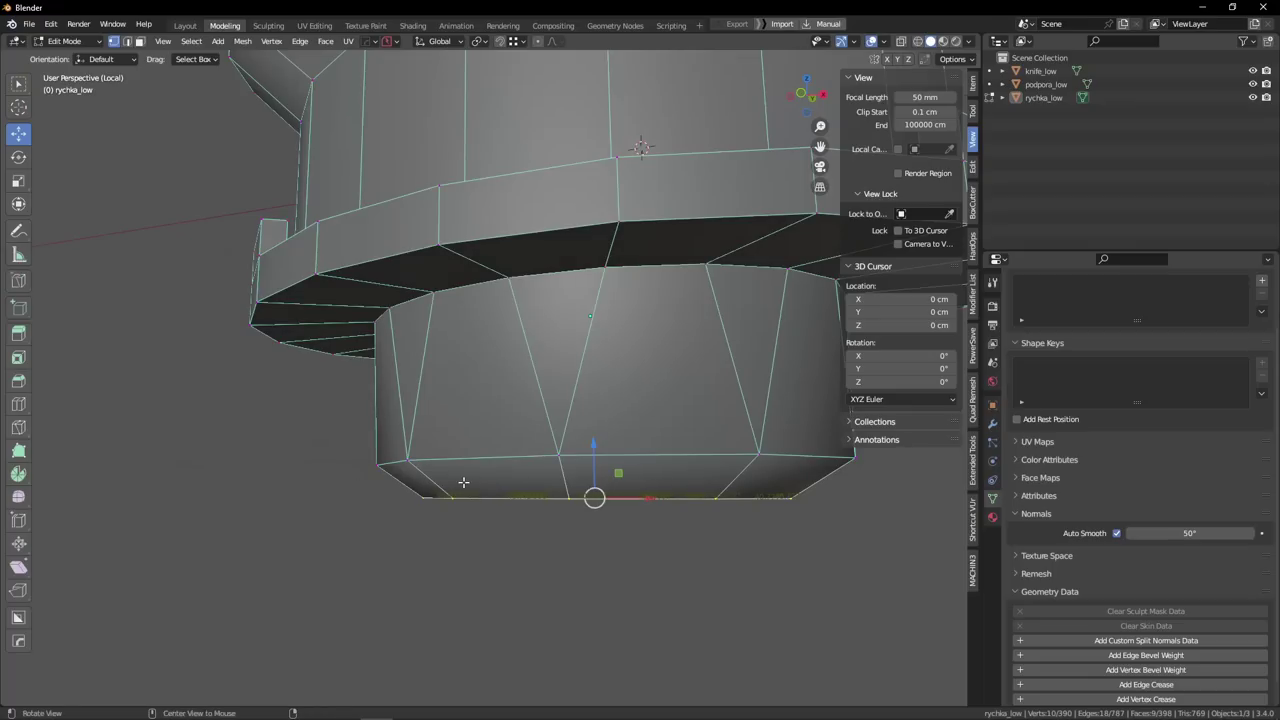
alt+drag(463, 482, 414, 460)
key(2)
click(383, 458)
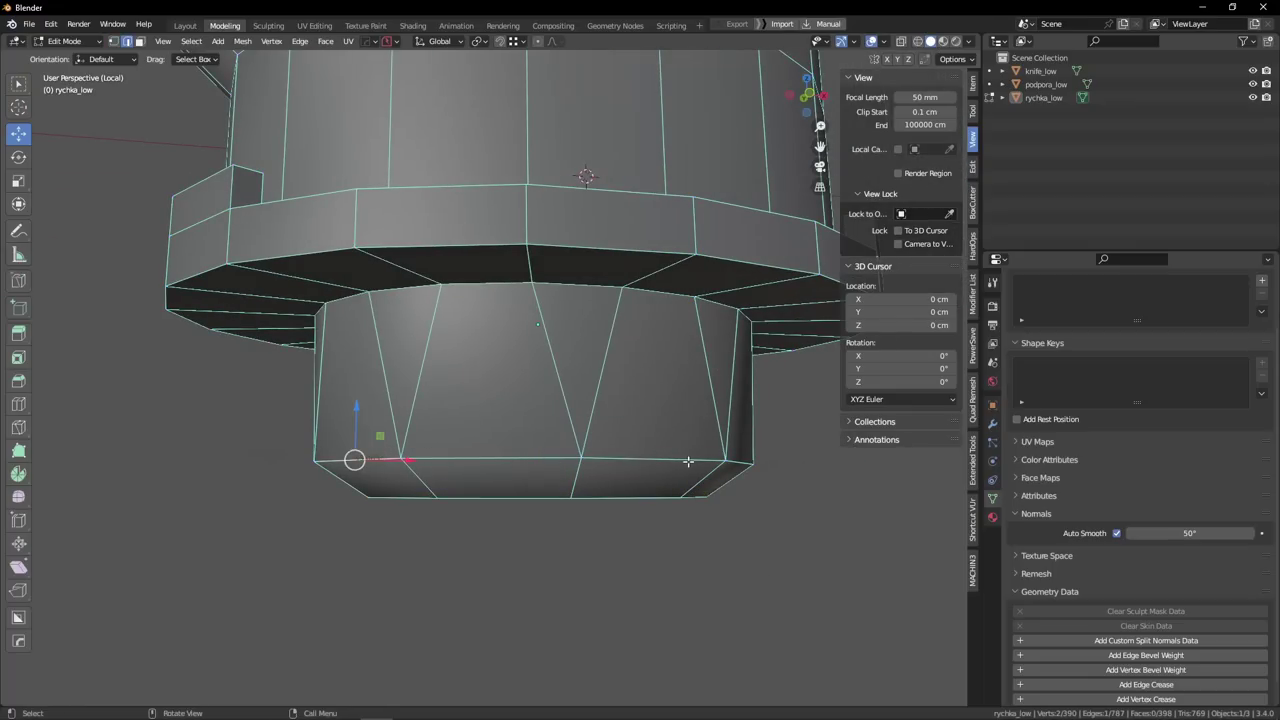
ctrl+click(688, 461)
middle_drag(688, 461, 505, 375)
Examine the edge flow of the lower handle and its finger grooves above the collar.
click(502, 318)
mouse_move(502, 318)
middle_down()
mouse_move(680, 370)
mouse_move(477, 451)
mouse_move(450, 476)
mouse_move(376, 359)
mouse_move(455, 337)
mouse_move(497, 308)
middle_up()
scroll(437, 355, down, 5)
scroll(437, 355, down, 5)
scroll(463, 229, up, 5)
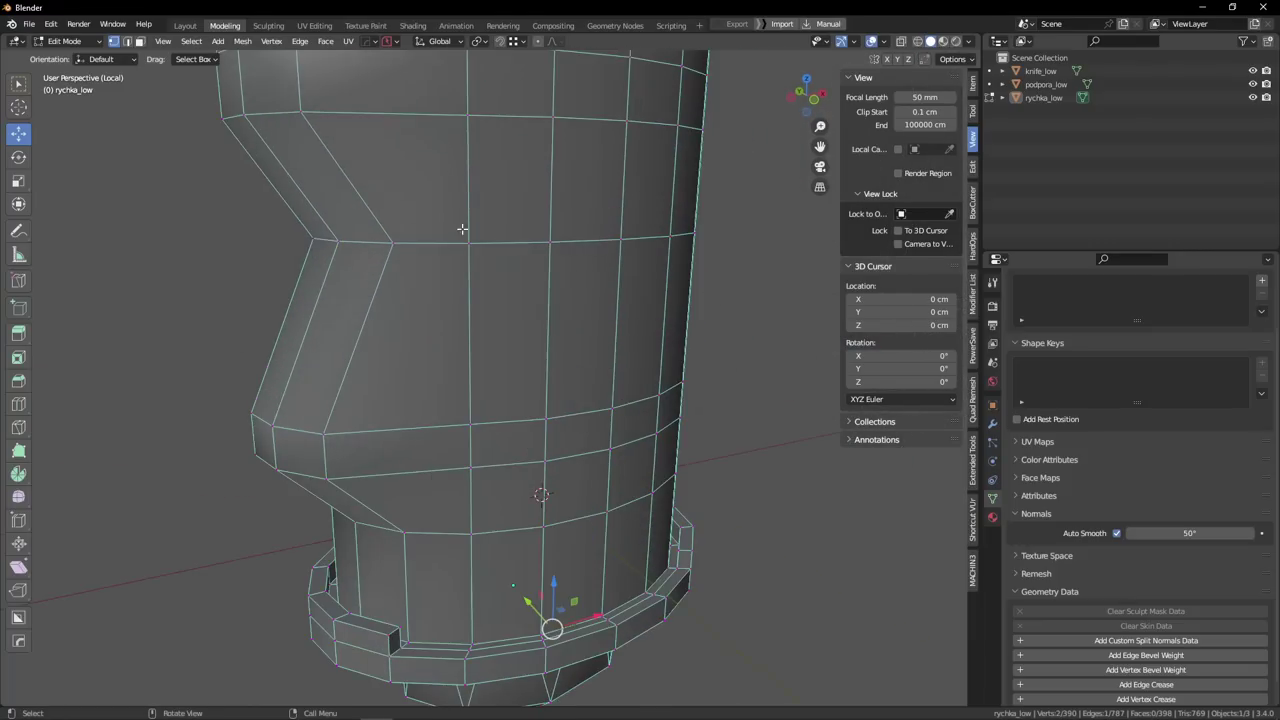
scroll(463, 229, down, 4)
scroll(449, 443, up, 4)
scroll(449, 443, down, 4)
scroll(443, 435, up, 7)
Try to dissolve the whole horizontal edge path across the collar's raised tab, checking it from around before undoing.
key(Tab)
middle_drag(404, 382, 465, 343)
click(556, 355)
key(KP_3)
ctrl+click(465, 343)
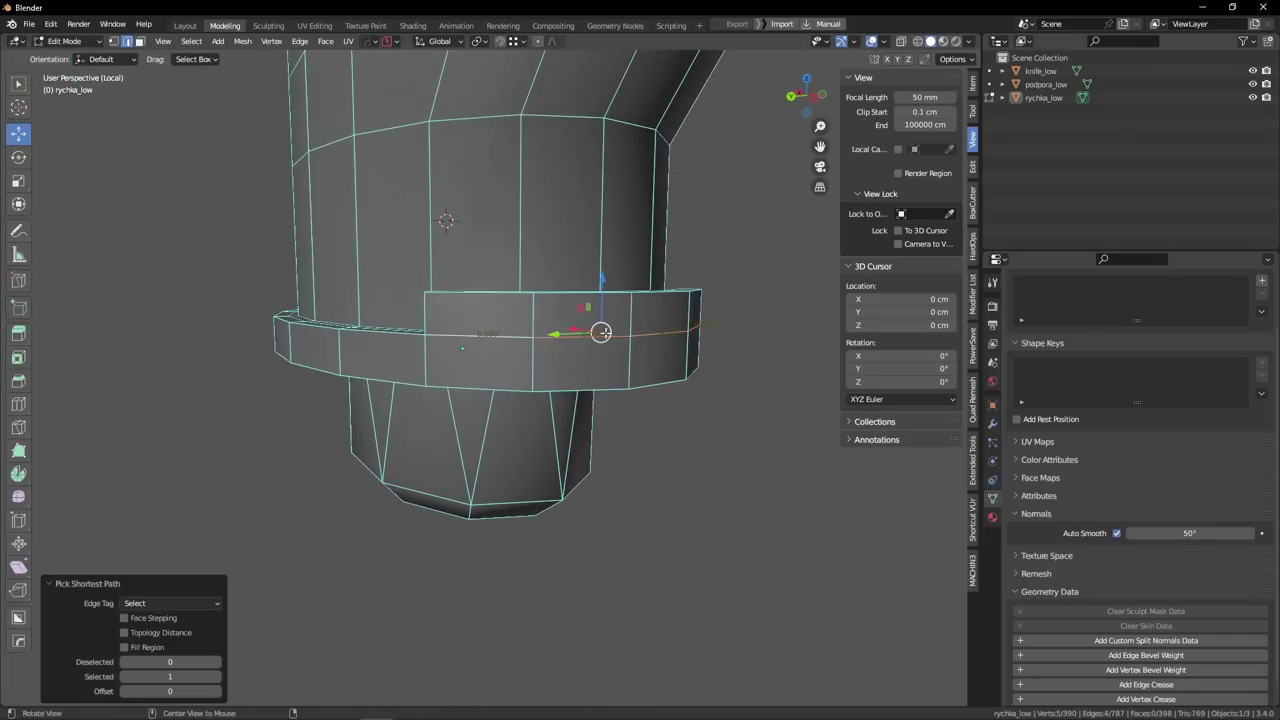
middle_drag(598, 341, 503, 337)
key(x)
click(502, 338)
middle_drag(588, 346, 485, 350)
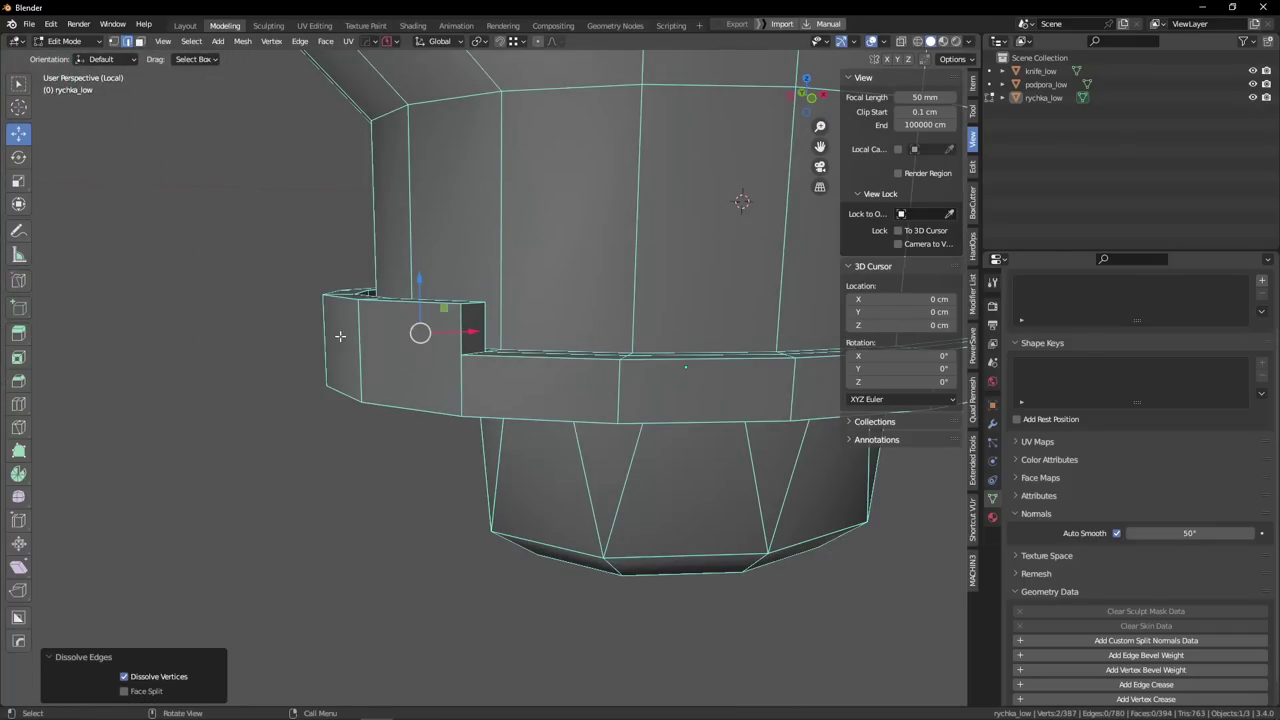
middle_drag(248, 331, 335, 331)
middle_drag(678, 307, 384, 340)
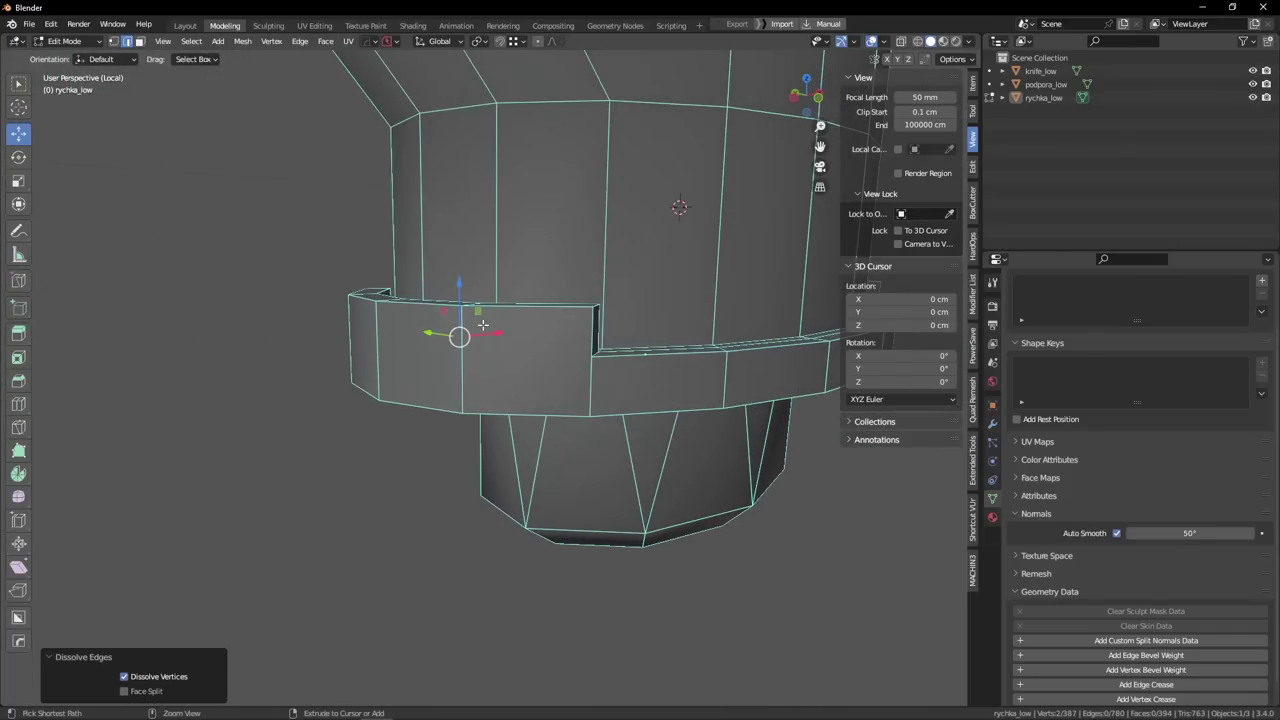
key(ctrl+z)
Select the two middle horizontal edges on the outer side of the collar's raised tab and dissolve them.
middle_drag(538, 363, 578, 358)
click(503, 346)
middle_drag(503, 346, 575, 350)
shift+click(480, 354)
key(x)
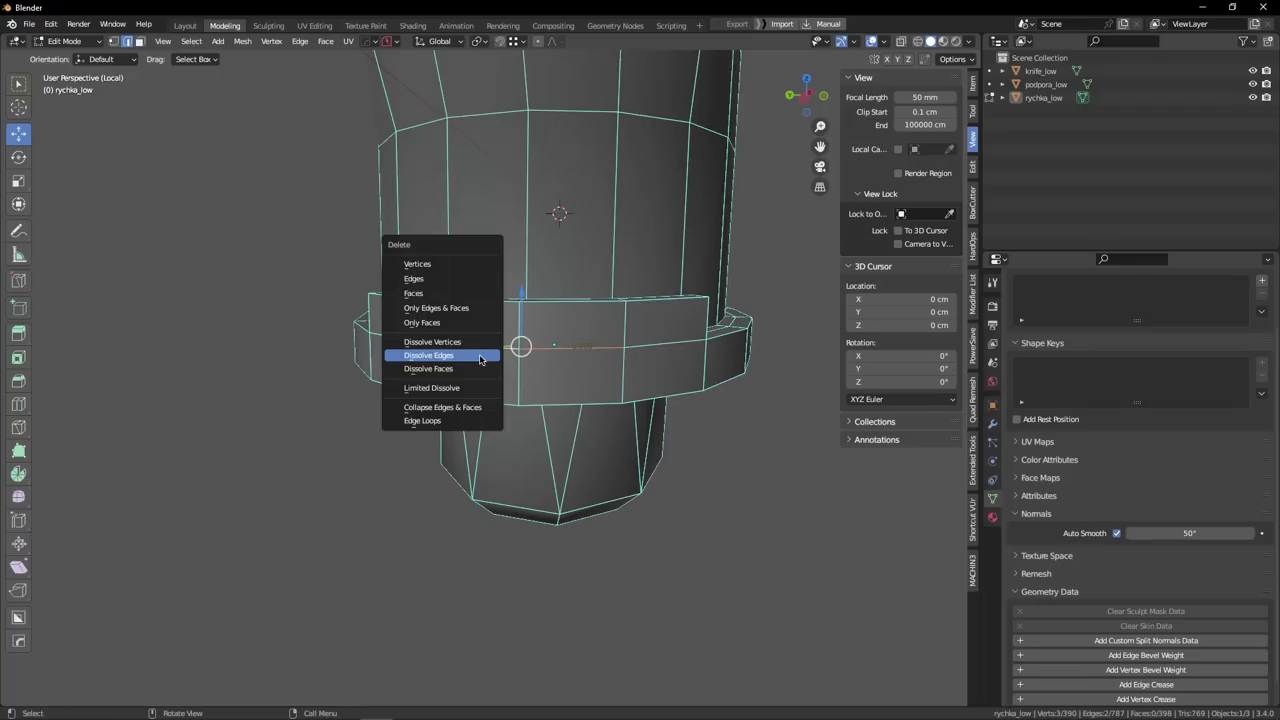
click(480, 357)
Merge the tab's leftover mid-height vertices into the corresponding vertices on its top edge.
key(Tab)
click(426, 343)
shift+click(426, 299)
key(1)
click(625, 346)
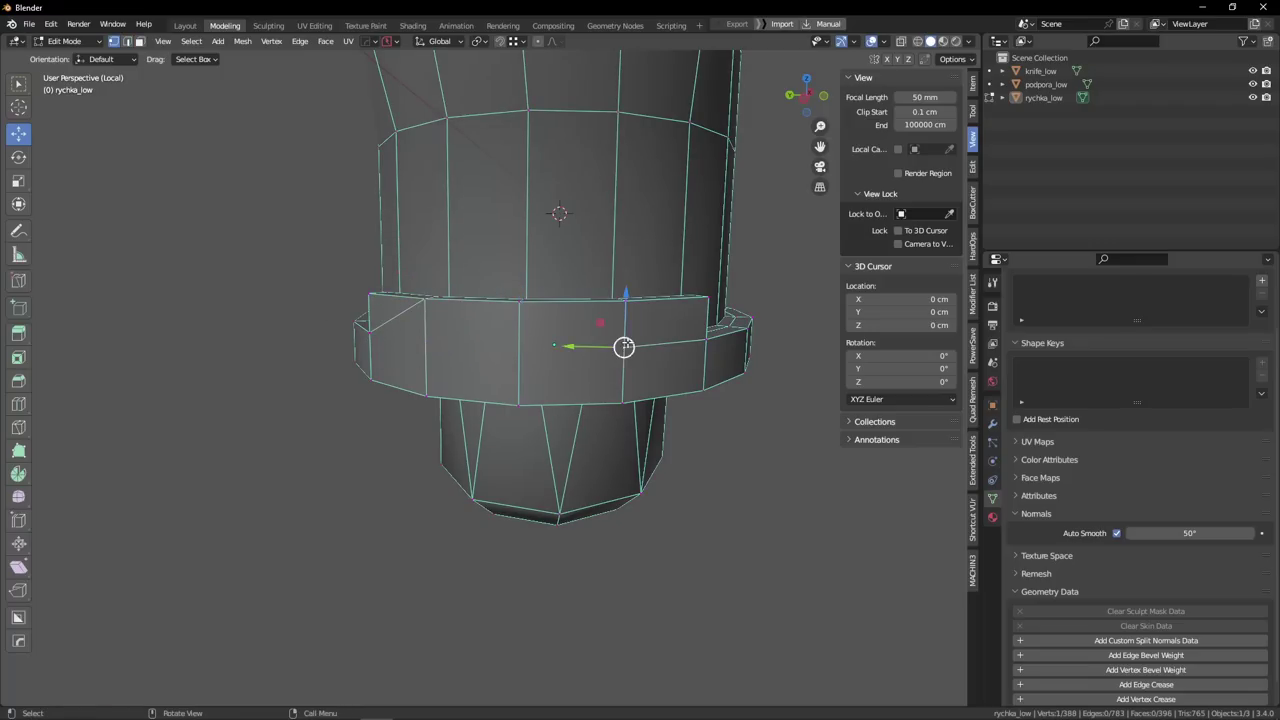
shift+click(626, 300)
key(1)
alt+drag(591, 320, 463, 320)
Merge the middle vertex on the collar's top face beside the tab into the neighbouring vertex at the handle.
key(Tab)
key(alt+a)
key(Tab)
click(366, 331)
scroll(476, 324, up, 2)
middle_drag(488, 340, 398, 394)
scroll(398, 394, up, 2)
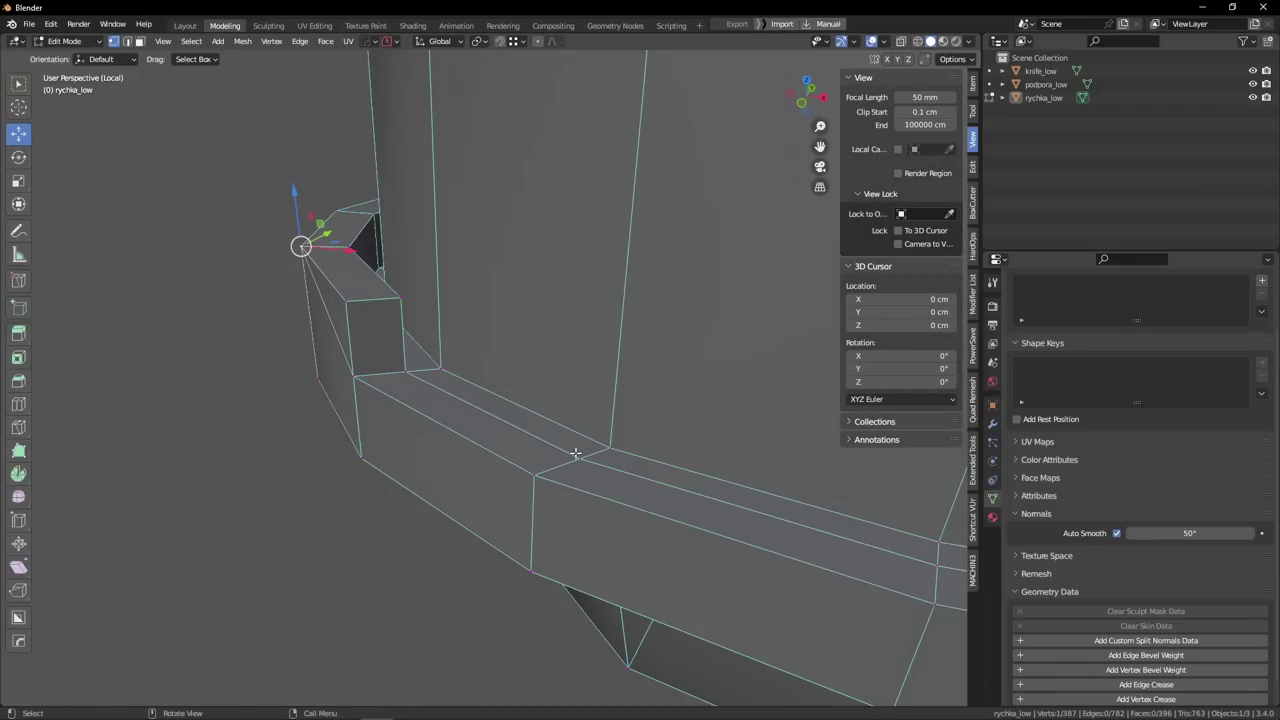
click(575, 452)
shift+click(609, 448)
key(1)
Merge the matching middle vertex near the opposite raised tab into the handle-side vertex.
middle_drag(609, 448, 537, 420)
scroll(537, 420, down, 4)
middle_drag(230, 380, 610, 386)
scroll(520, 386, up, 4)
click(438, 388)
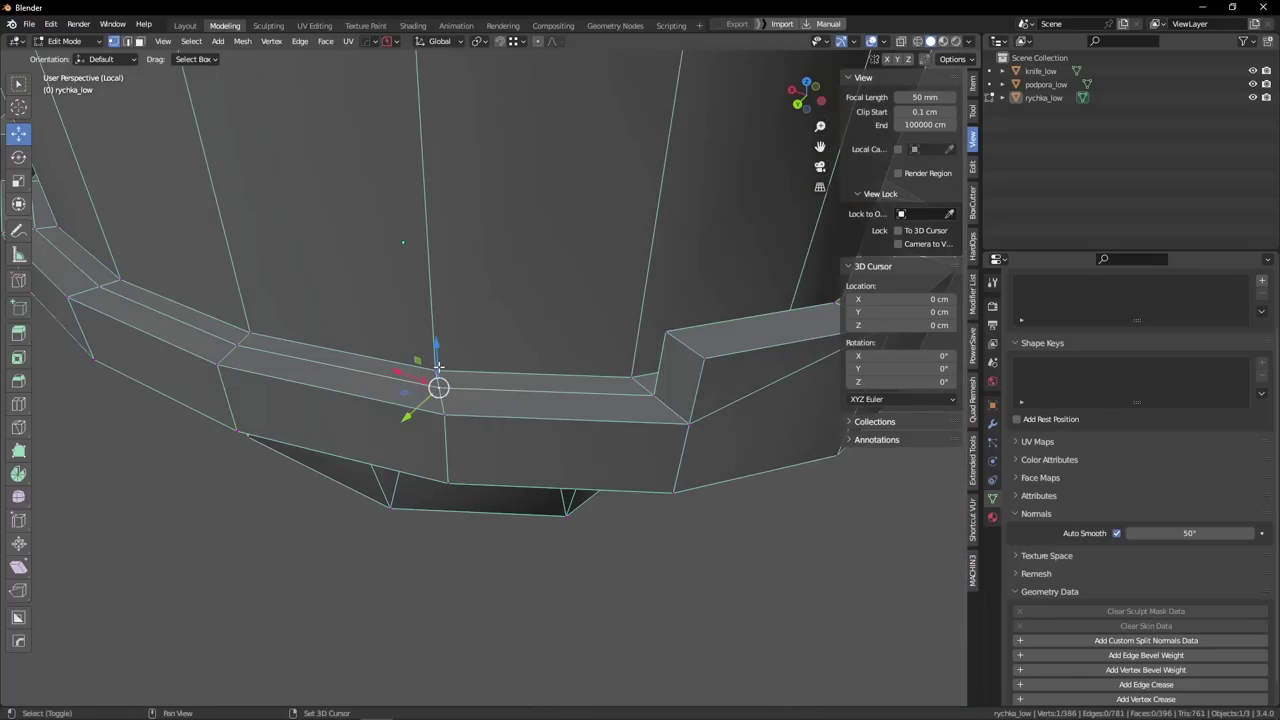
shift+click(437, 370)
key(1)
Dissolve the remaining middle edge loop along the collar's top face.
key(Tab)
alt+click(327, 370)
key(x)
click(326, 371)
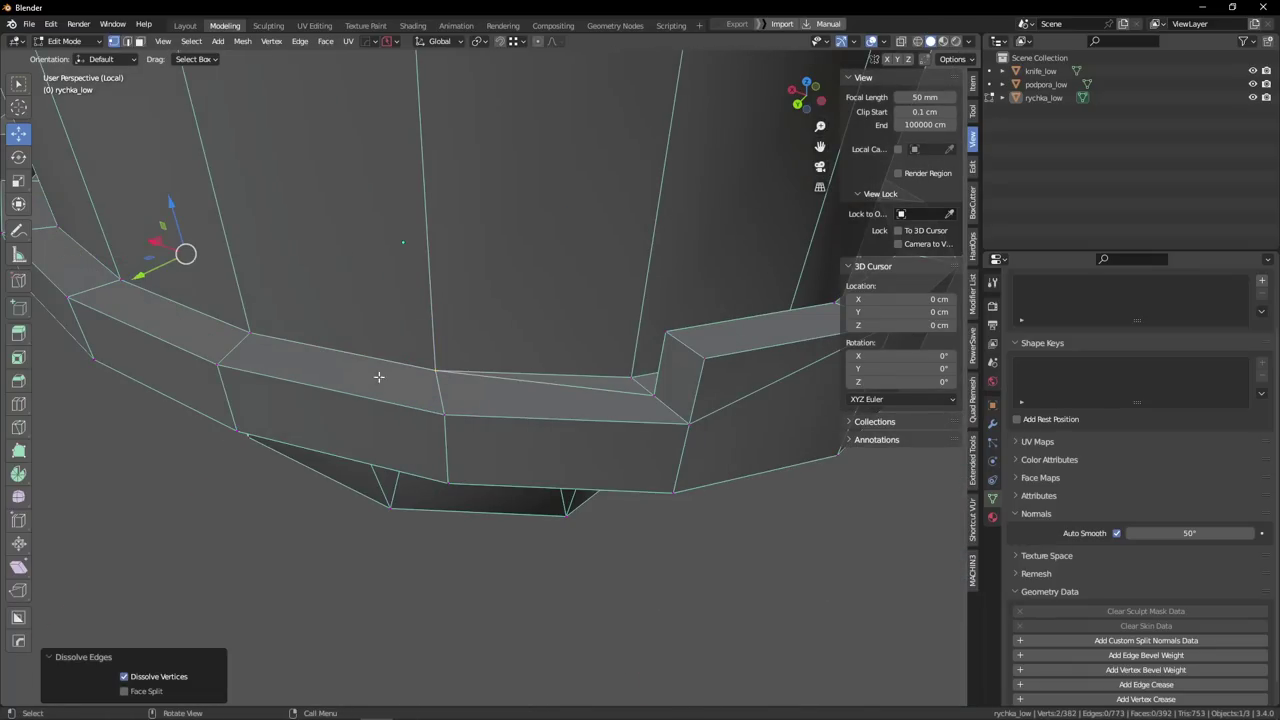
Check the simplified collar and handle in Object Mode from a distance.
key(Tab)
middle_drag(377, 374, 517, 383)
scroll(437, 308, down, 8)
key(Tab)
click(517, 252)
click(440, 424)
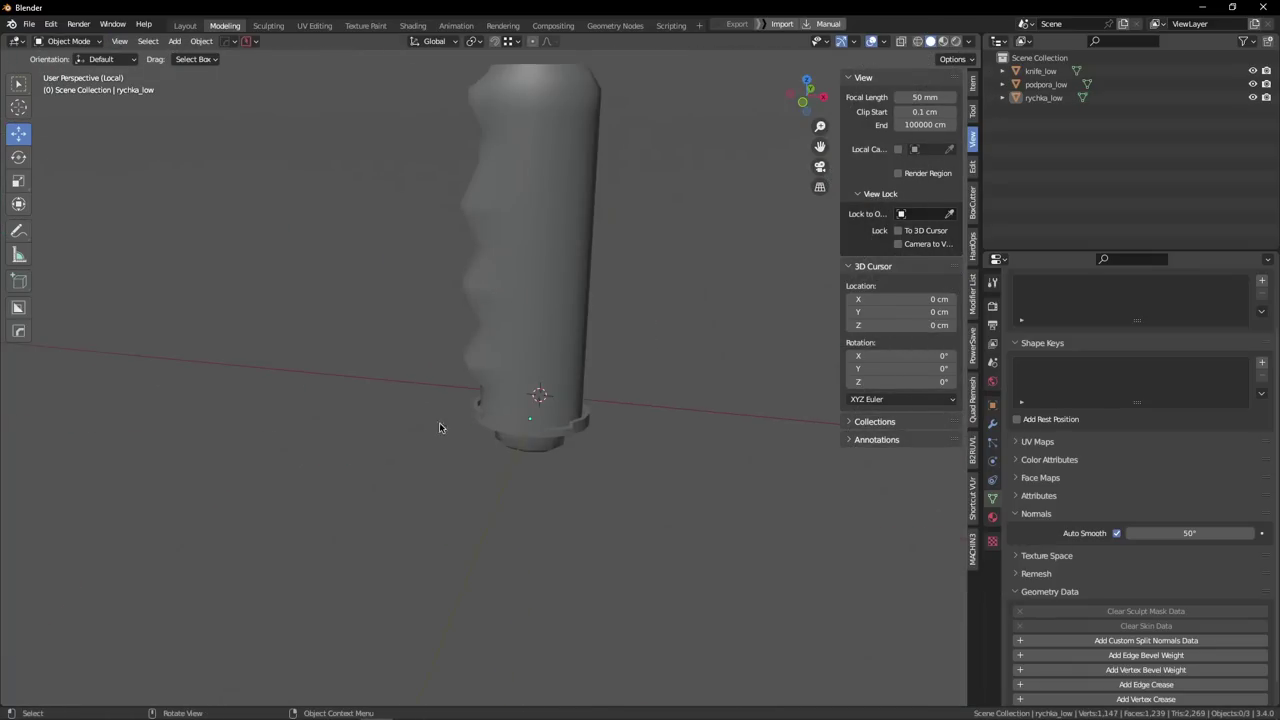
middle_drag(439, 427, 506, 337)
Examine the narrow gap between the collar's raised tab and the handle up close.
scroll(471, 400, up, 6)
scroll(466, 385, up, 4)
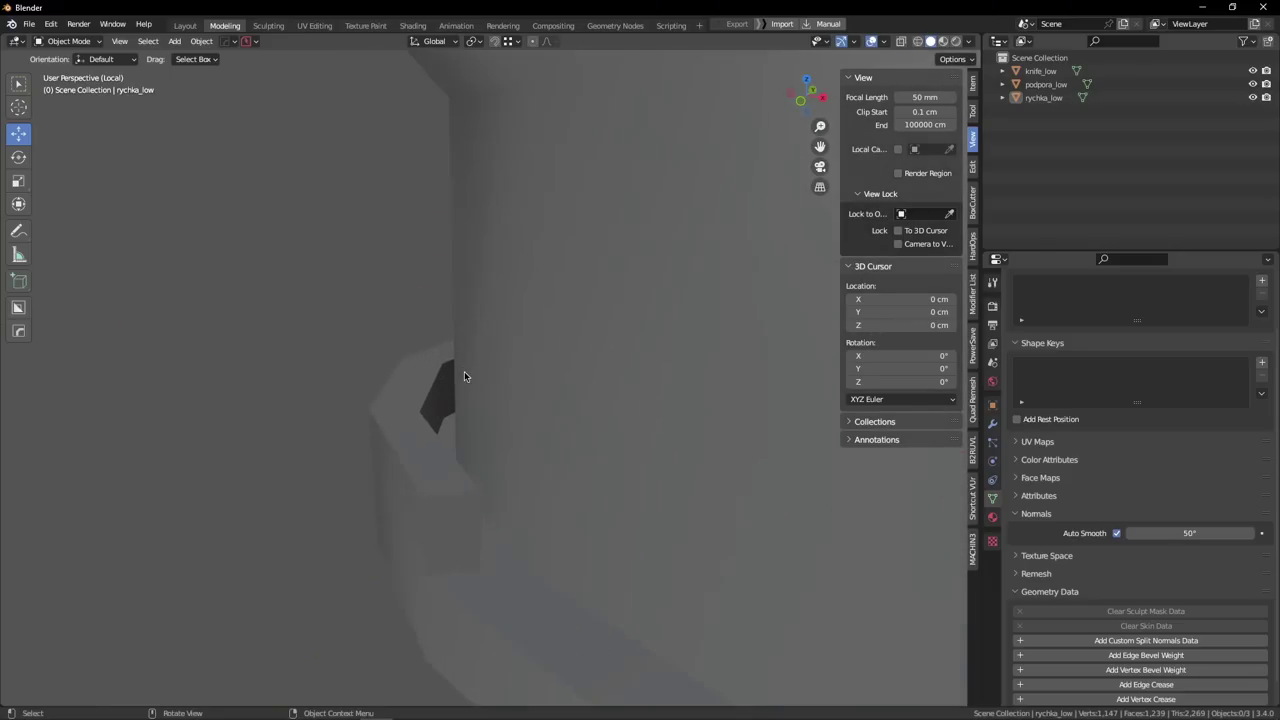
middle_drag(466, 374, 514, 366)
key(Tab)
click(453, 396)
key(Tab)
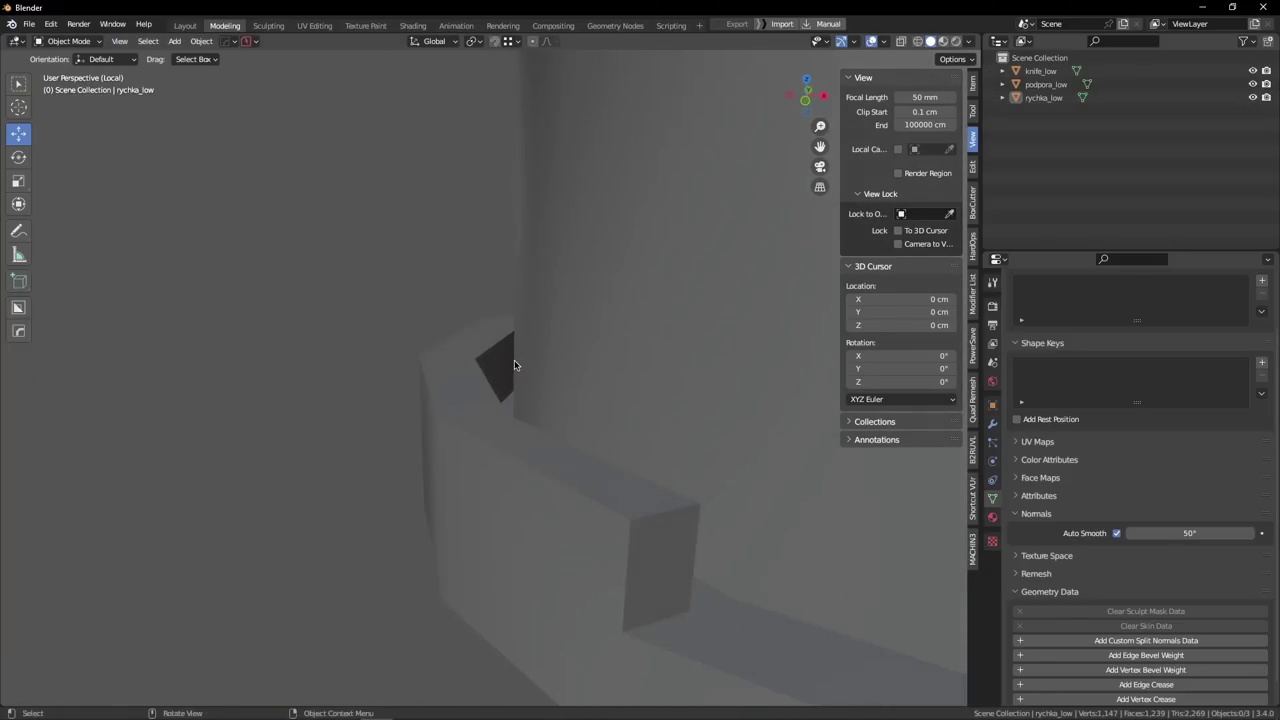
scroll(470, 414, down, 14)
scroll(482, 350, up, 6)
shift+middle_drag(471, 434, 503, 303)
scroll(503, 303, up, 7)
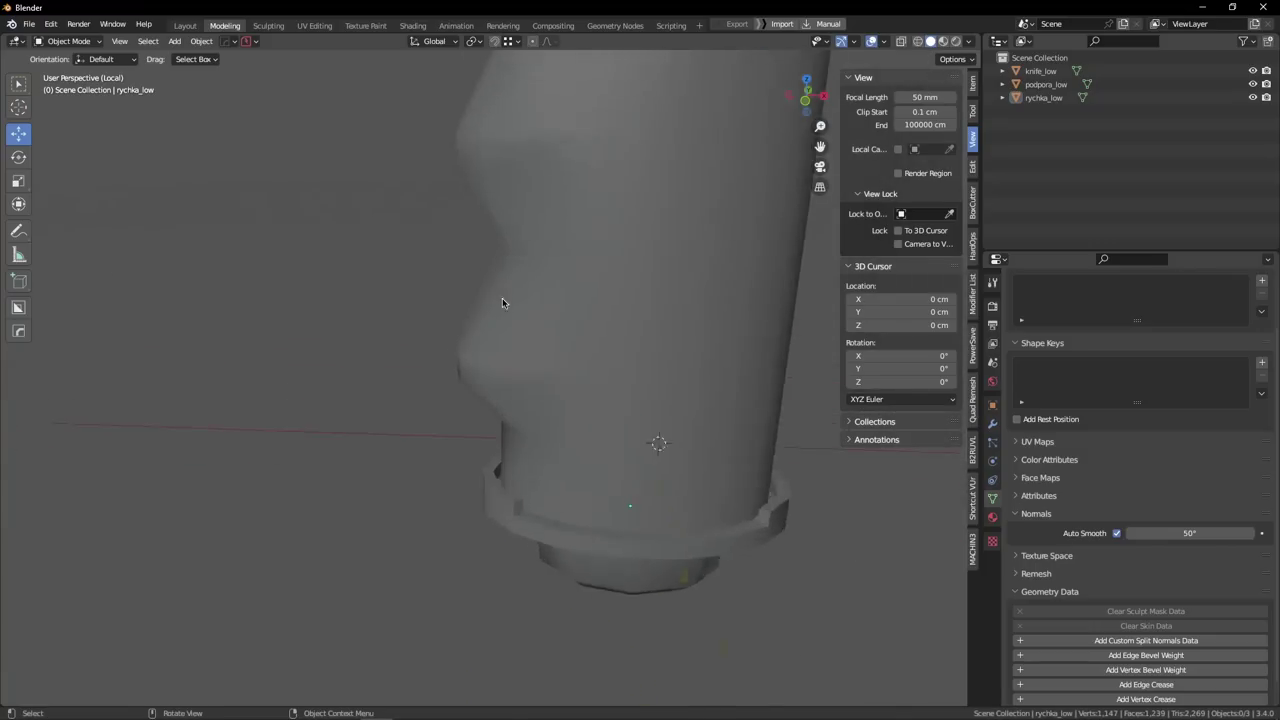
shift+middle_drag(530, 553, 500, 394)
scroll(508, 395, up, 4)
shift+middle_drag(465, 501, 484, 432)
scroll(484, 432, up, 4)
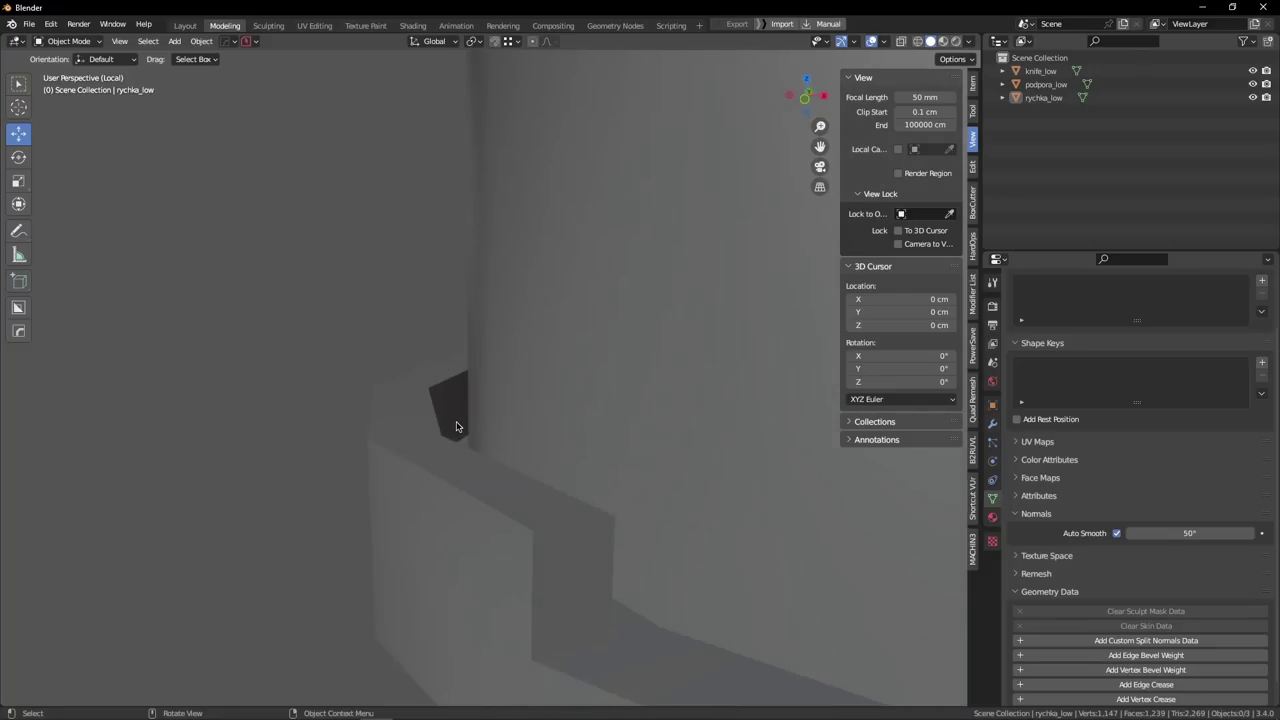
Delete the faces inside the gap between the raised tab and the handle.
middle_drag(463, 445, 302, 455)
click(484, 441)
key(Tab)
click(292, 426)
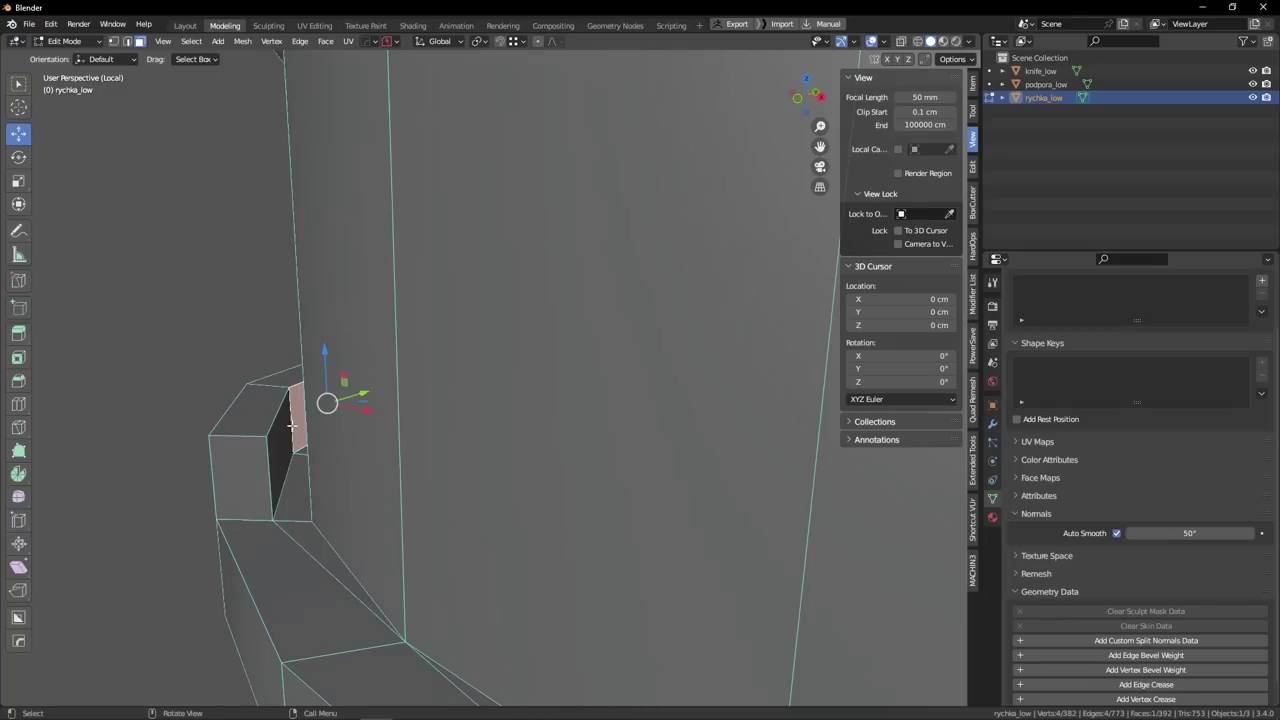
middle_drag(430, 438, 297, 408)
ctrl+click(495, 394)
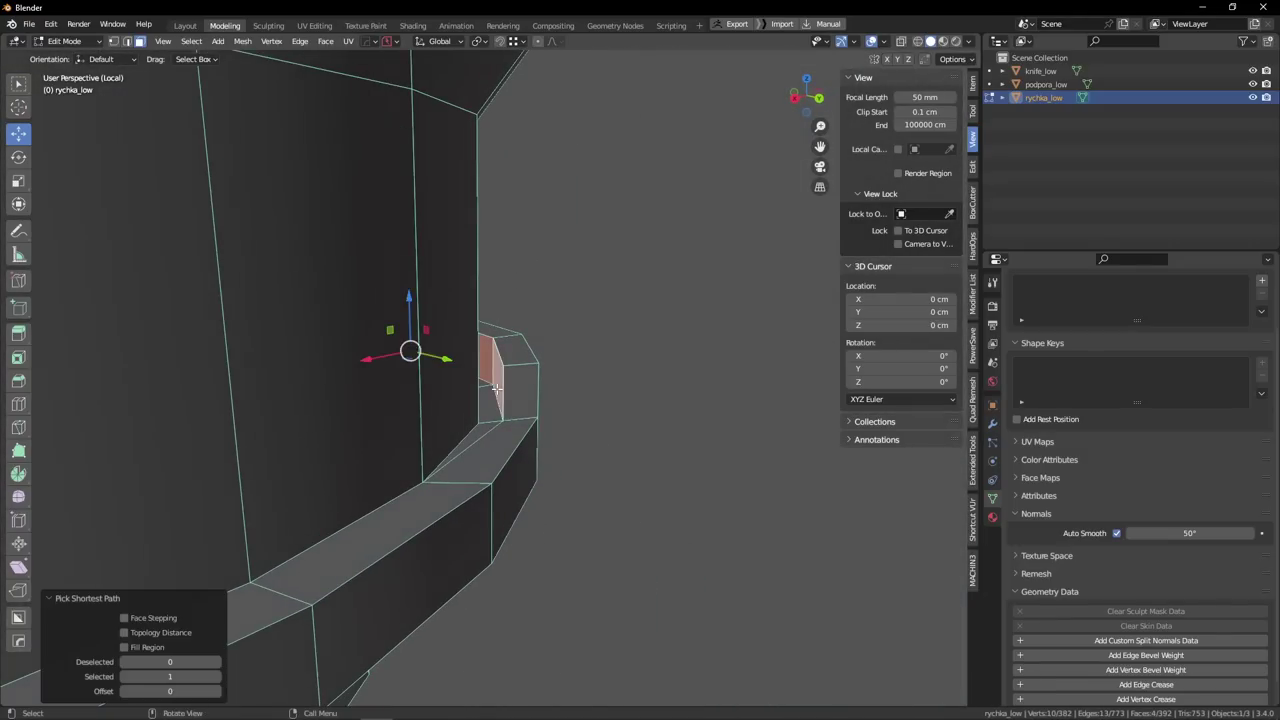
key(x)
click(470, 330)
middle_drag(480, 343, 640, 360)
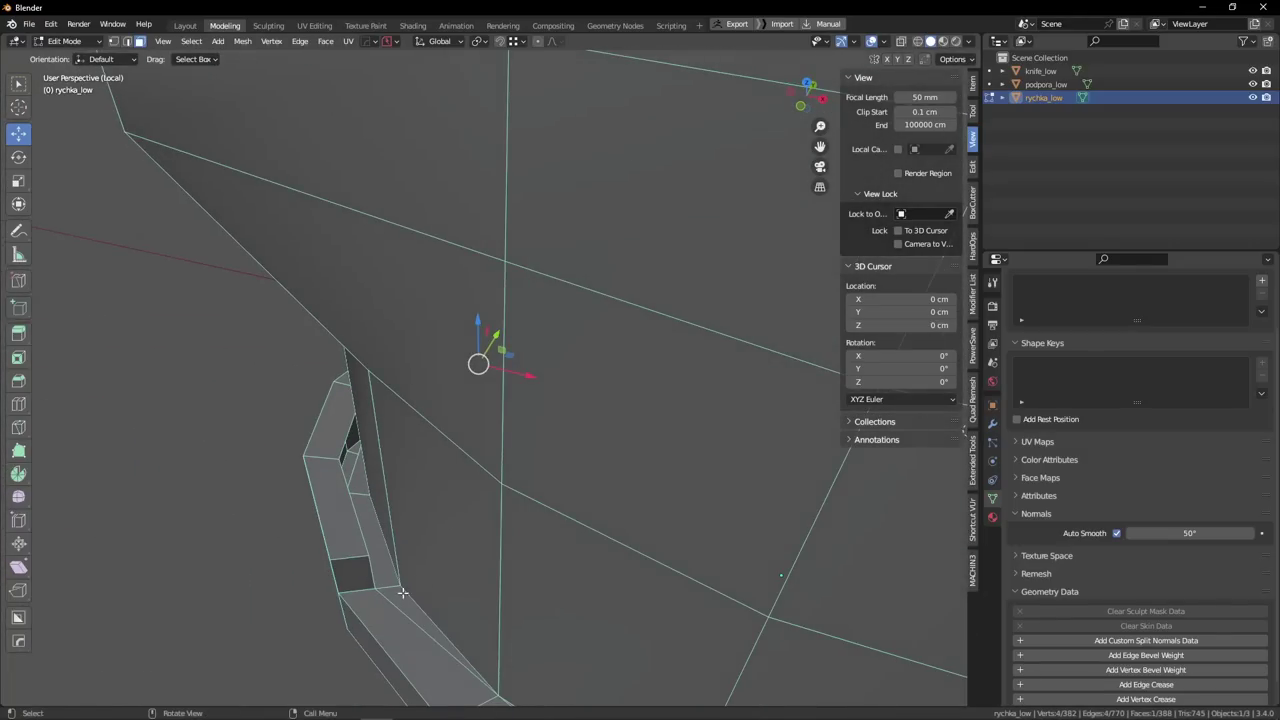
key(x)
Slide the raised tab's inner vertices unclamped onto the handle wall and auto-merge overlapping vertices across the mesh.
middle_drag(310, 380, 600, 367)
key(1)
click(323, 500)
ctrl+click(477, 409)
shift+click(533, 432)
scroll(533, 432, up, 2)
key(g)
key(g)
key(c)
click(614, 371)
key(a)
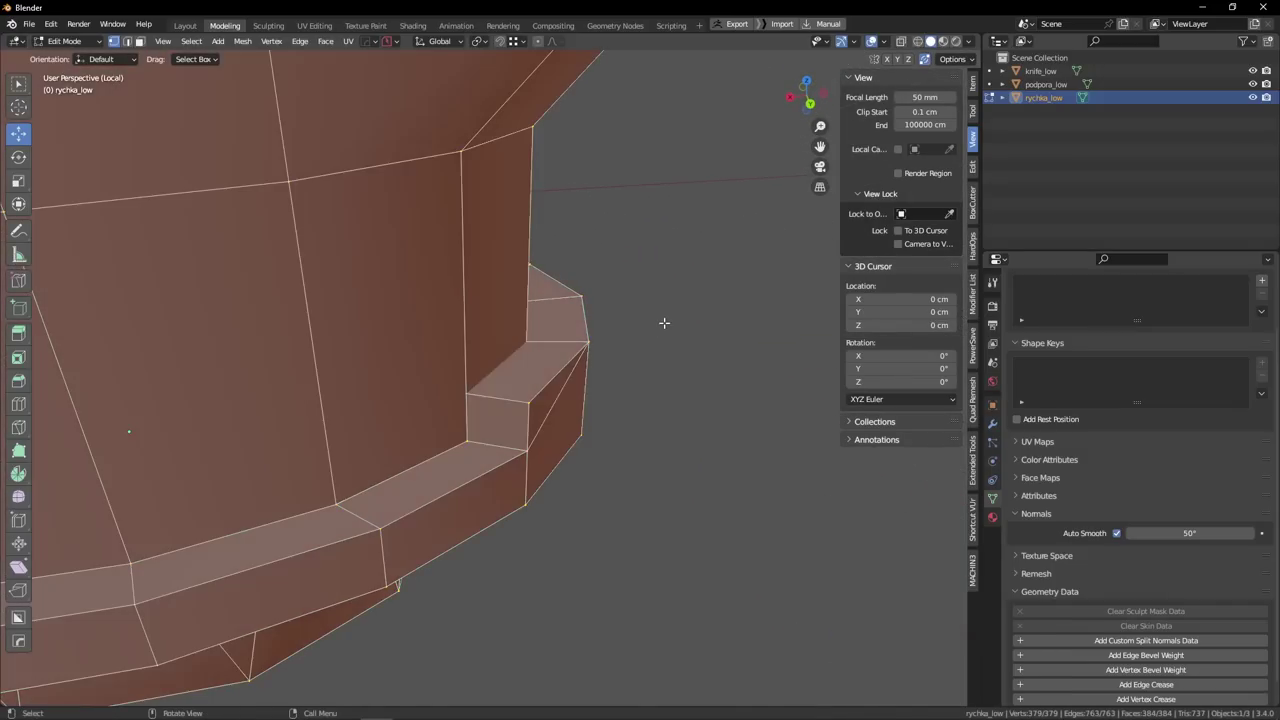
key(g)
click(663, 322)
Add a loop cut around the handle's base and slide it down to the height of the tab's top.
middle_drag(663, 322, 560, 388)
scroll(540, 395, down, 3)
key(alt+a)
key(ctrl+r)
click(475, 415)
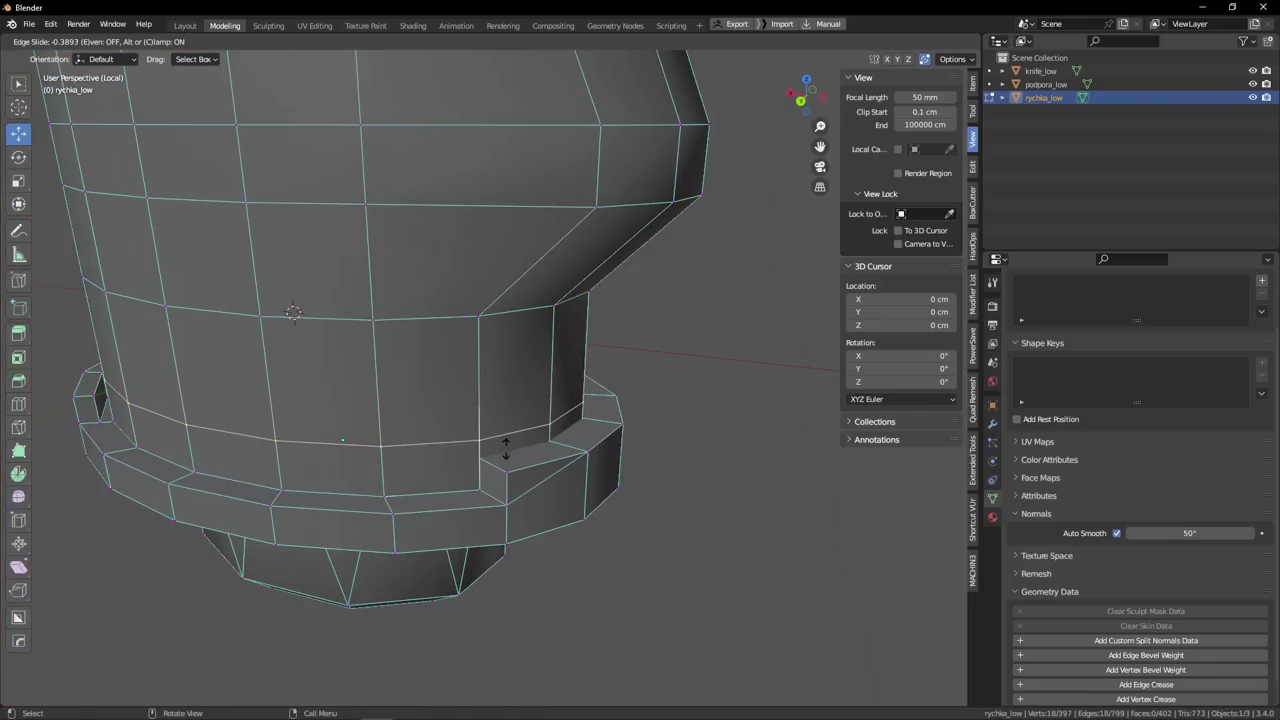
click(487, 457)
Try to auto-merge the new loop with the tab's corners across the whole mesh, testing a corner vertex.
scroll(502, 463, up, 3)
key(a)
key(g)
click(590, 446)
click(465, 455)
scroll(540, 438, up, 2)
middle_drag(480, 450, 518, 424)
key(g)
right_click(534, 436)
scroll(536, 438, up, 2)
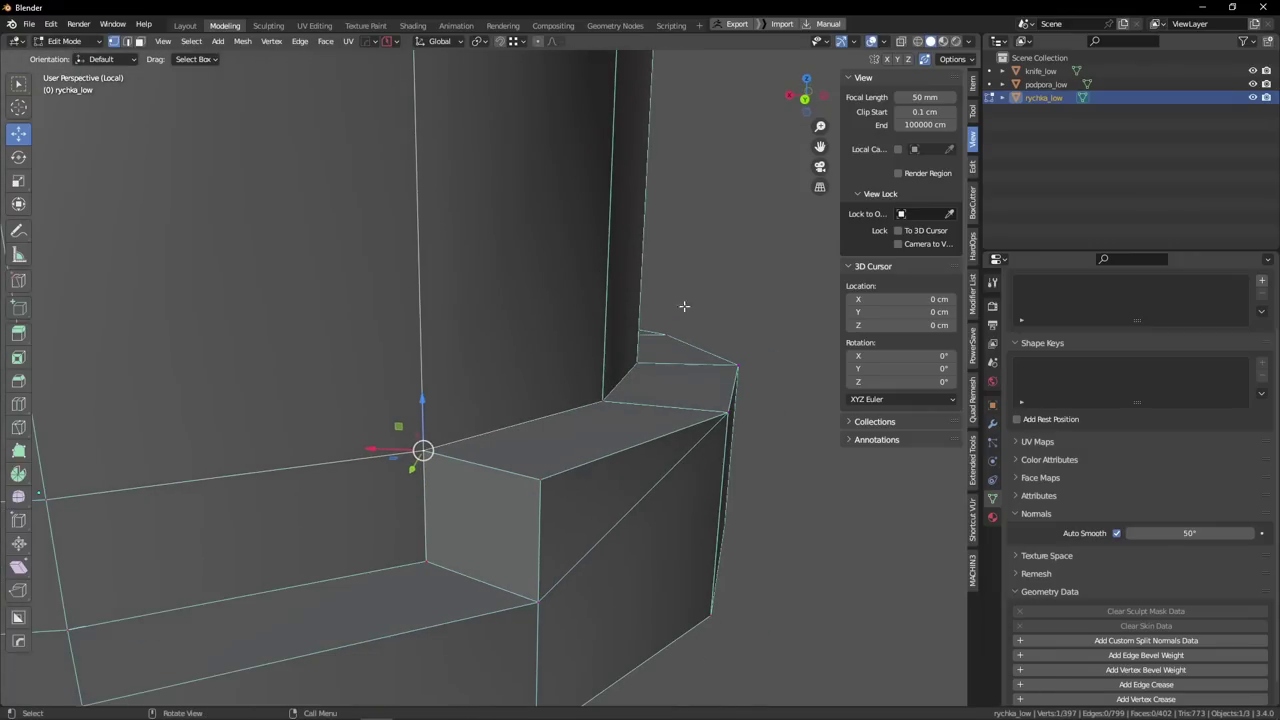
Adjust the mesh editing options and auto-merge the whole mesh's overlapping geometry again.
click(951, 62)
key(a)
key(g)
click(680, 404)
Select the path of vertices along the tab's inner rim from inside the handle and delete them.
click(424, 450)
middle_drag(430, 450, 580, 460)
ctrl+click(450, 362)
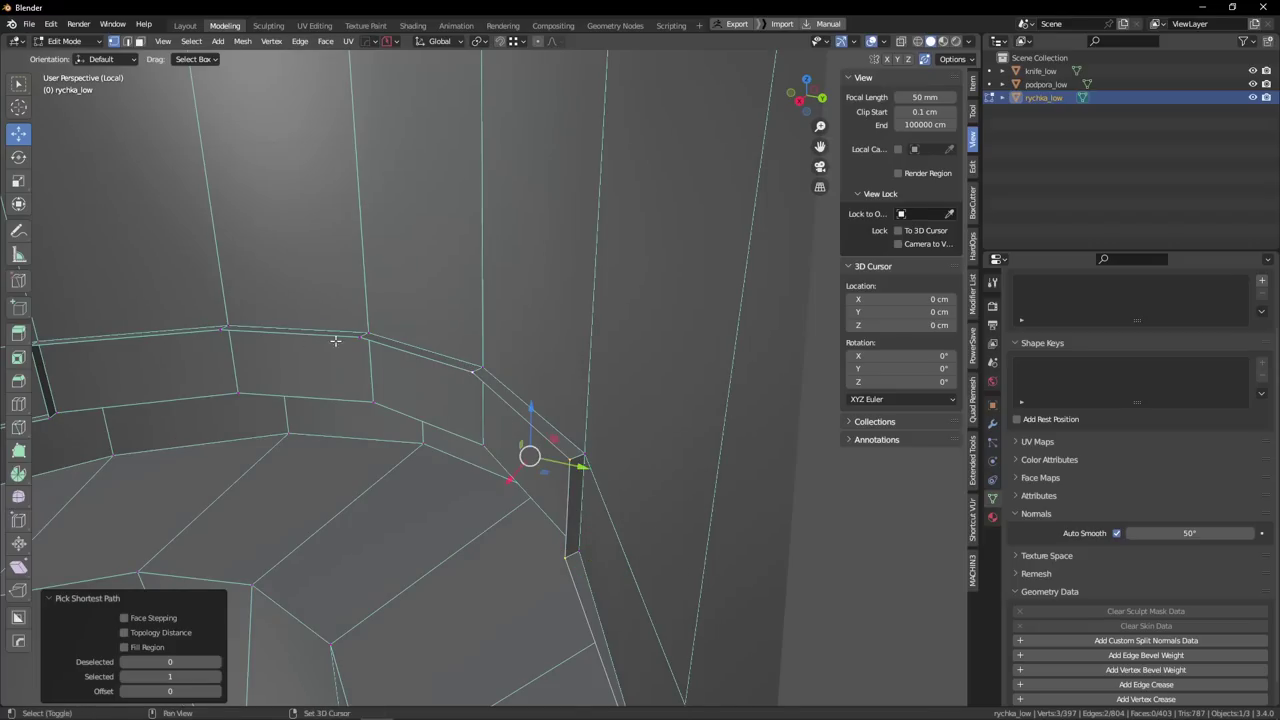
middle_drag(334, 343, 185, 345)
key(x)
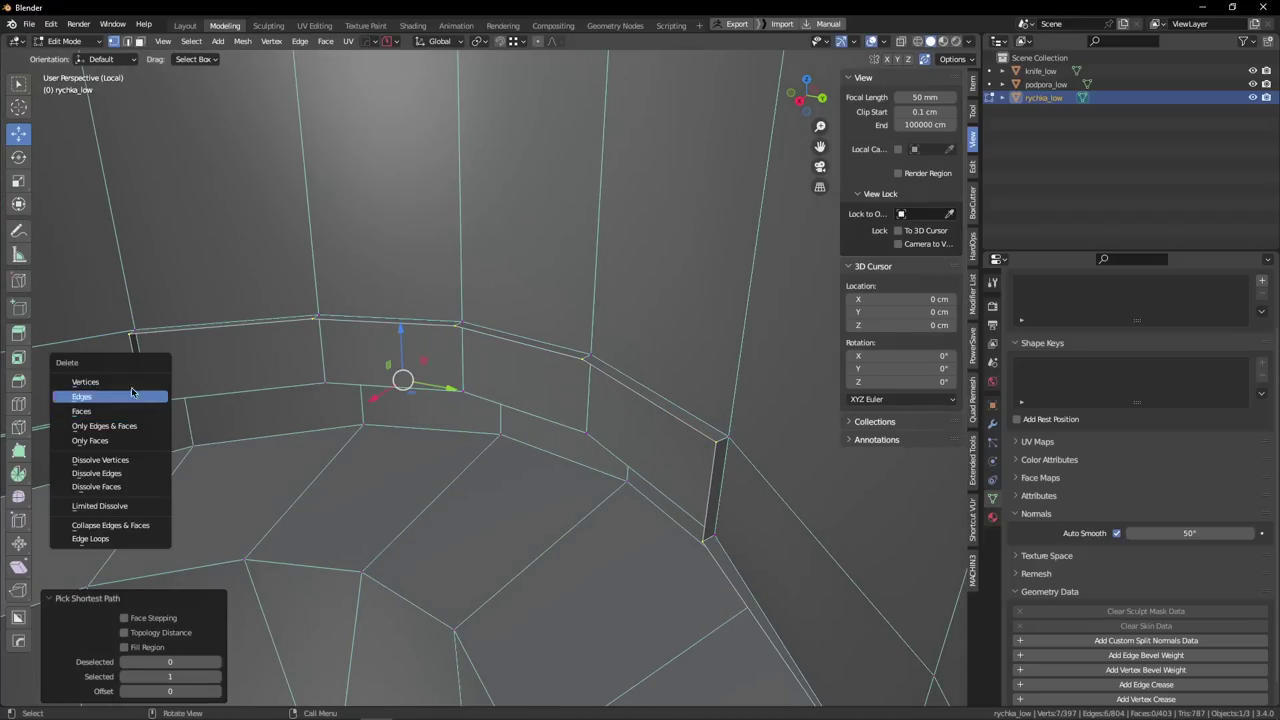
click(134, 382)
Select the leftover hidden faces inside the collar behind the raised tab and delete them.
middle_drag(340, 394, 509, 418)
key(2)
key(3)
alt+drag(509, 418, 395, 443)
click(420, 449)
shift+click(607, 383)
shift+click(540, 398)
mouse_move(550, 392)
middle_down()
mouse_move(509, 366)
mouse_move(450, 368)
mouse_move(537, 394)
middle_up()
shift+click(562, 394)
key(x)
click(500, 440)
Fill open segments of the raised tab's top with faces between its outer edge and the handle.
middle_drag(500, 440, 589, 449)
click(445, 360)
key(f)
alt+drag(445, 360, 683, 451)
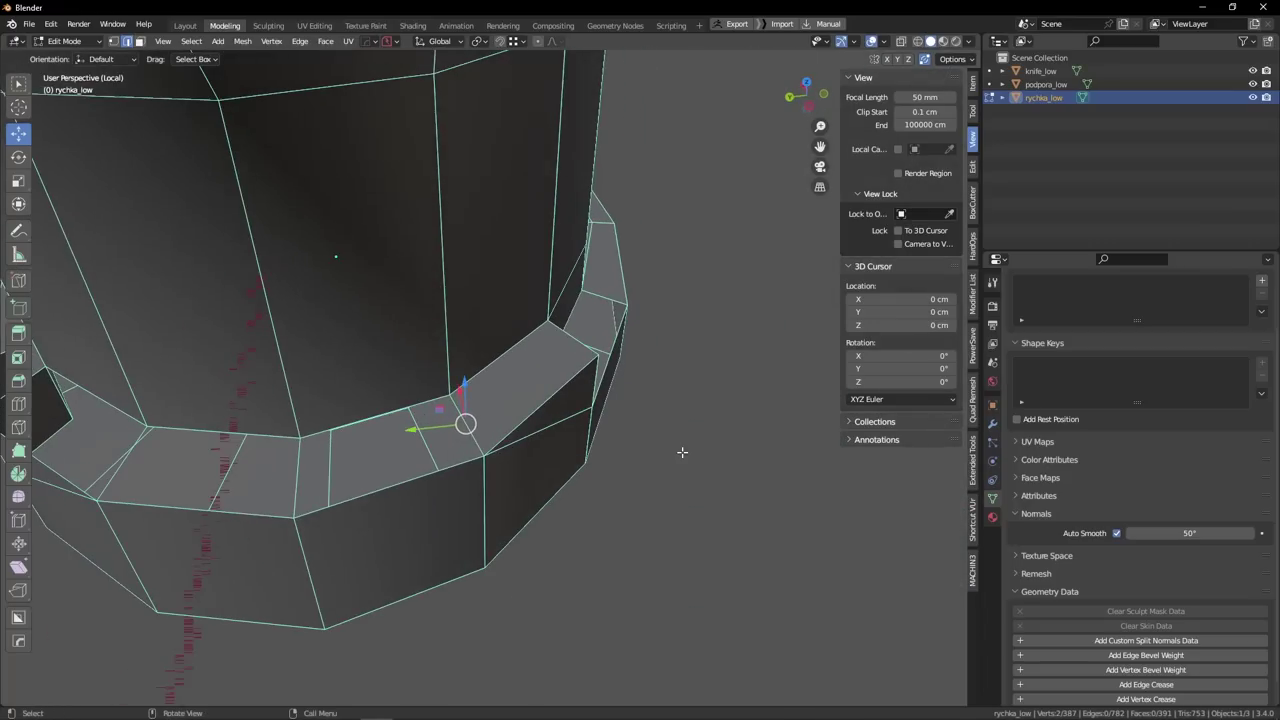
scroll(718, 405, down, 3)
alt+drag(718, 405, 800, 345)
scroll(600, 388, up, 4)
shift+click(478, 418)
key(f)
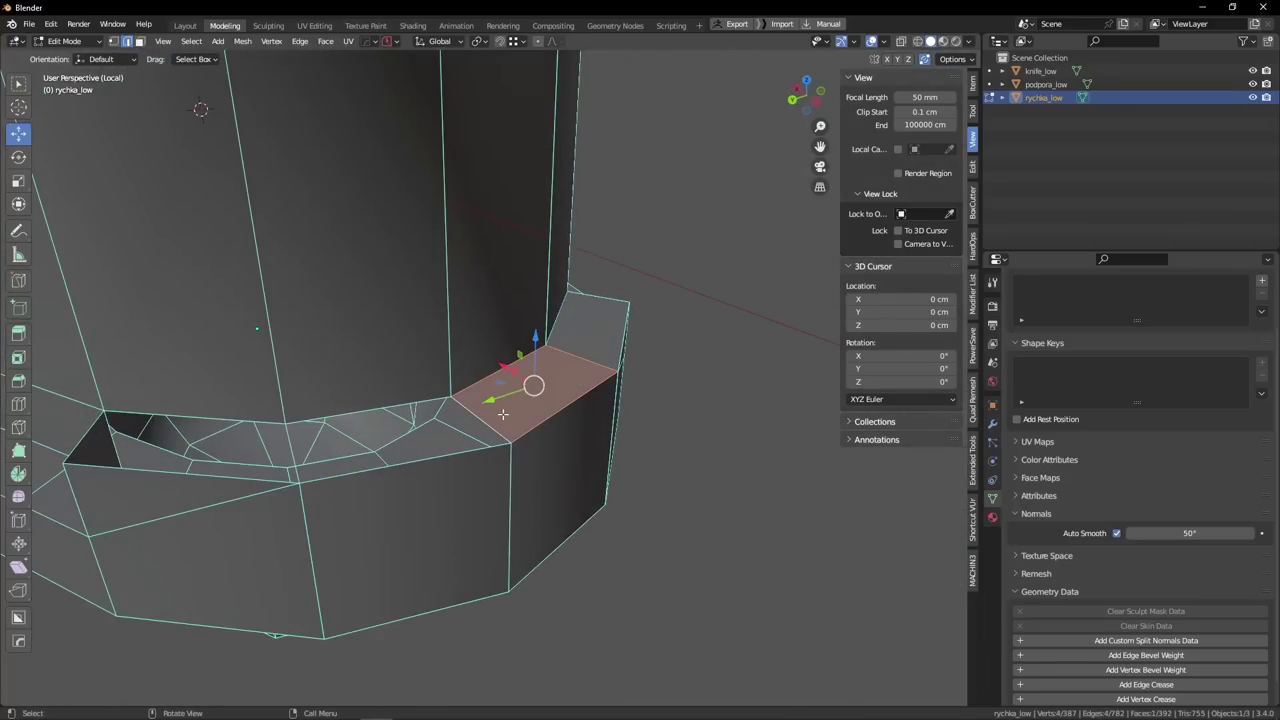
Close the last open segments of the raised tab's top with new faces up to the handle wall.
click(472, 417)
key(f)
middle_drag(424, 414, 450, 461)
shift+click(398, 527)
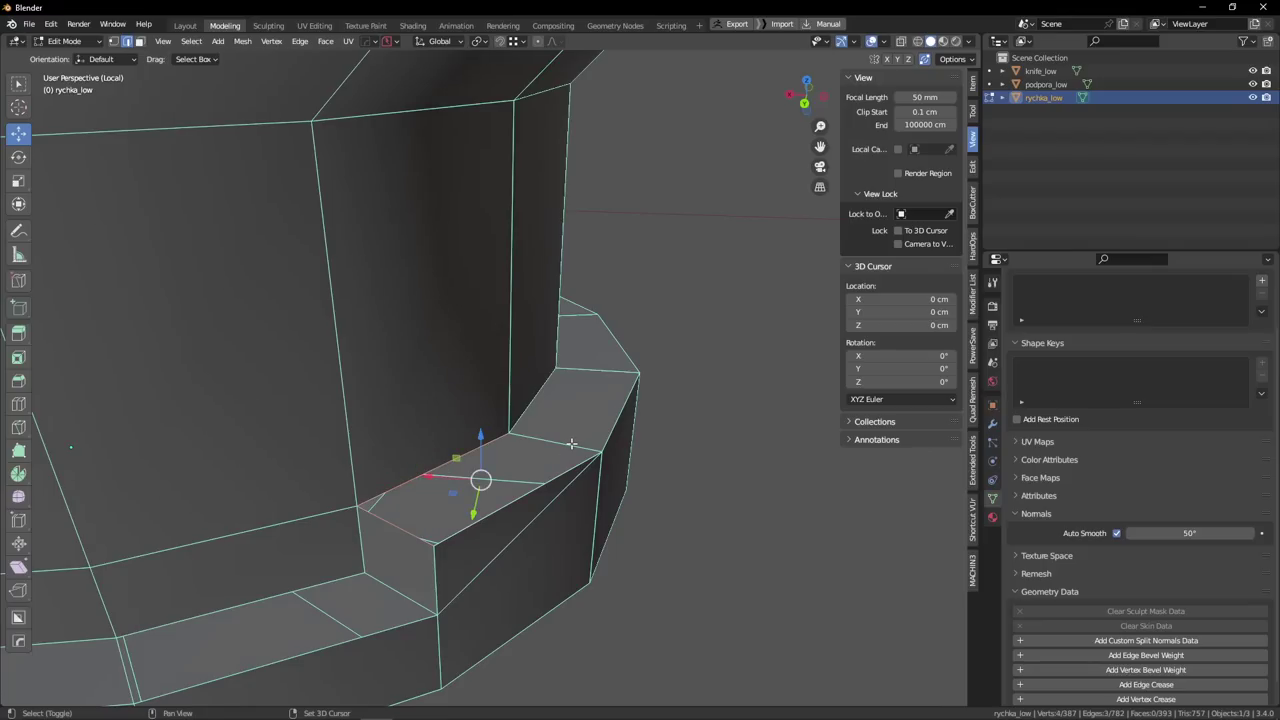
key(f)
scroll(583, 430, down, 3)
Slide the cross edge on the lower collar rim beside the raised tab into line with the handle's vertical edge.
middle_drag(583, 430, 552, 514)
key(alt+a)
scroll(508, 509, up, 2)
click(521, 553)
key(g)
key(g)
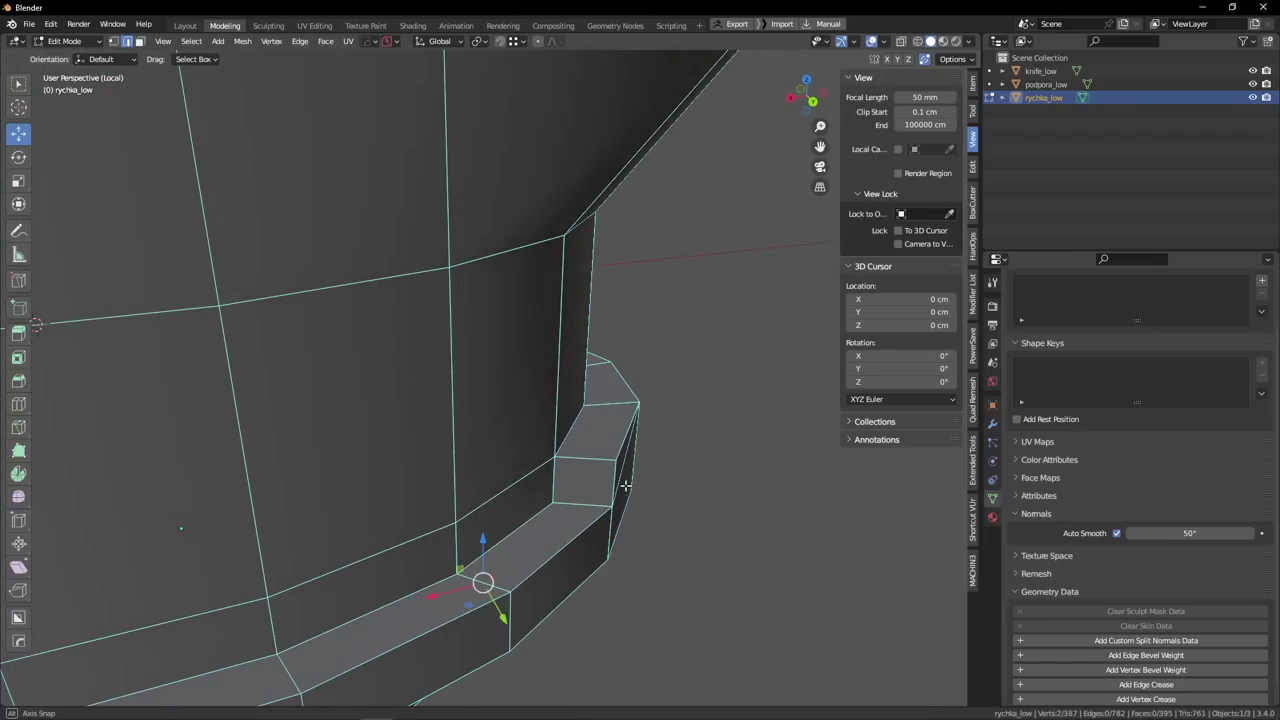
middle_drag(626, 483, 494, 393)
scroll(597, 482, down, 8)
Return to Object Mode, deselect everything and leave local view to bring back the whole knife.
key(Tab)
key(alt+a)
mouse_move(475, 513)
middle_down()
mouse_move(568, 490)
mouse_move(463, 500)
mouse_move(477, 512)
middle_up()
scroll(463, 500, down, 1)
key(slash)
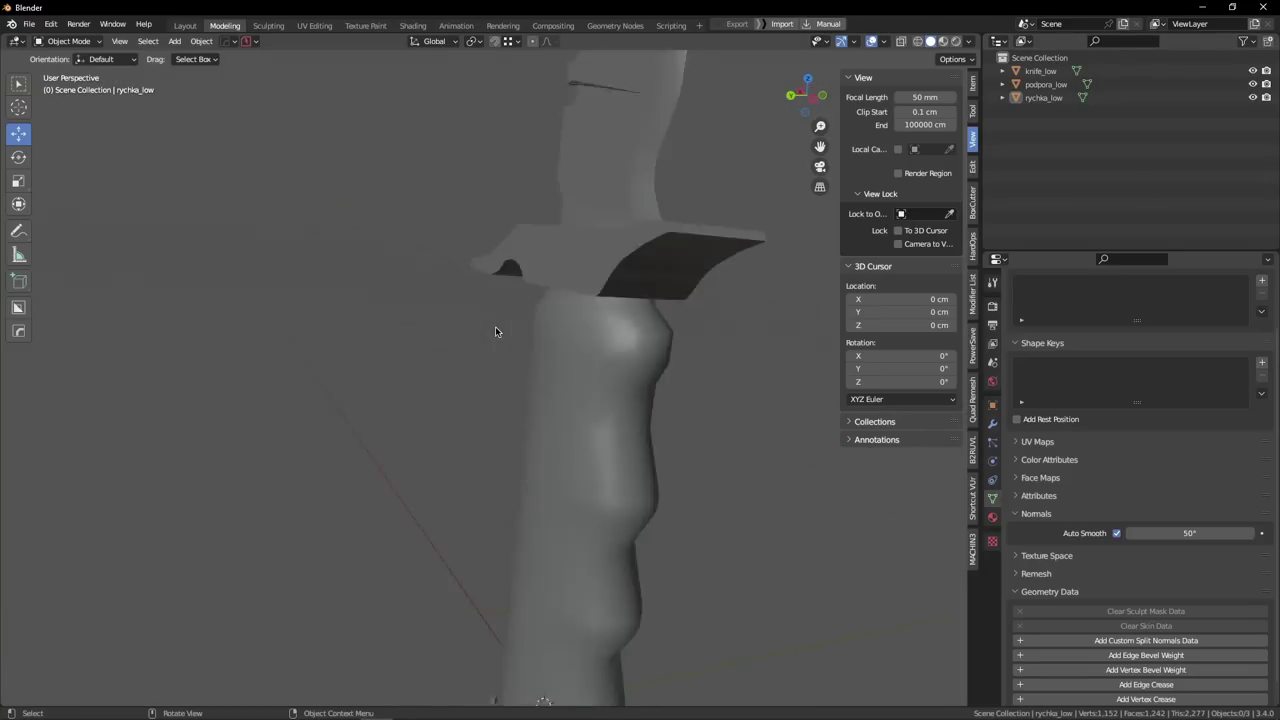
scroll(488, 339, down, 5)
alt+drag(488, 340, 273, 404)
middle_drag(273, 404, 490, 311)
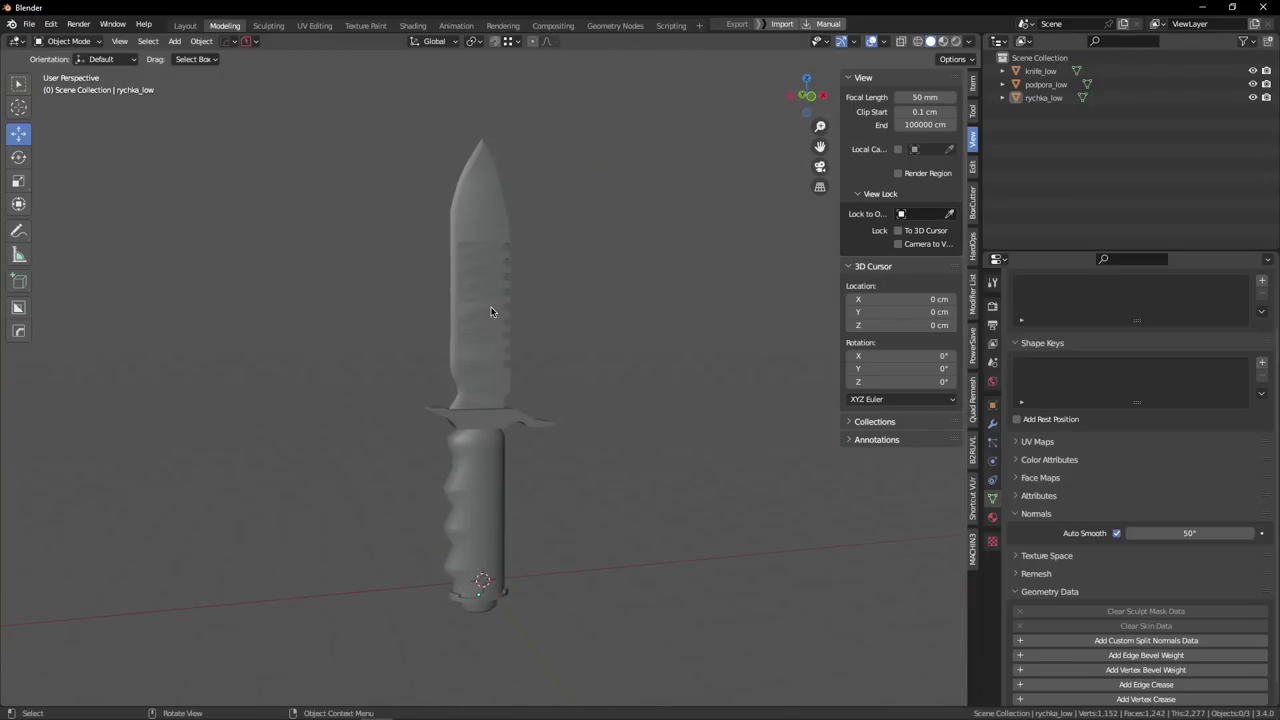
middle_drag(491, 430, 530, 374)
scroll(528, 378, up, 2)
Edit the handle mesh and dissolve the radial edges that fan out from the centre of the end plug's cap.
click(523, 398)
scroll(573, 414, up, 4)
key(Tab)
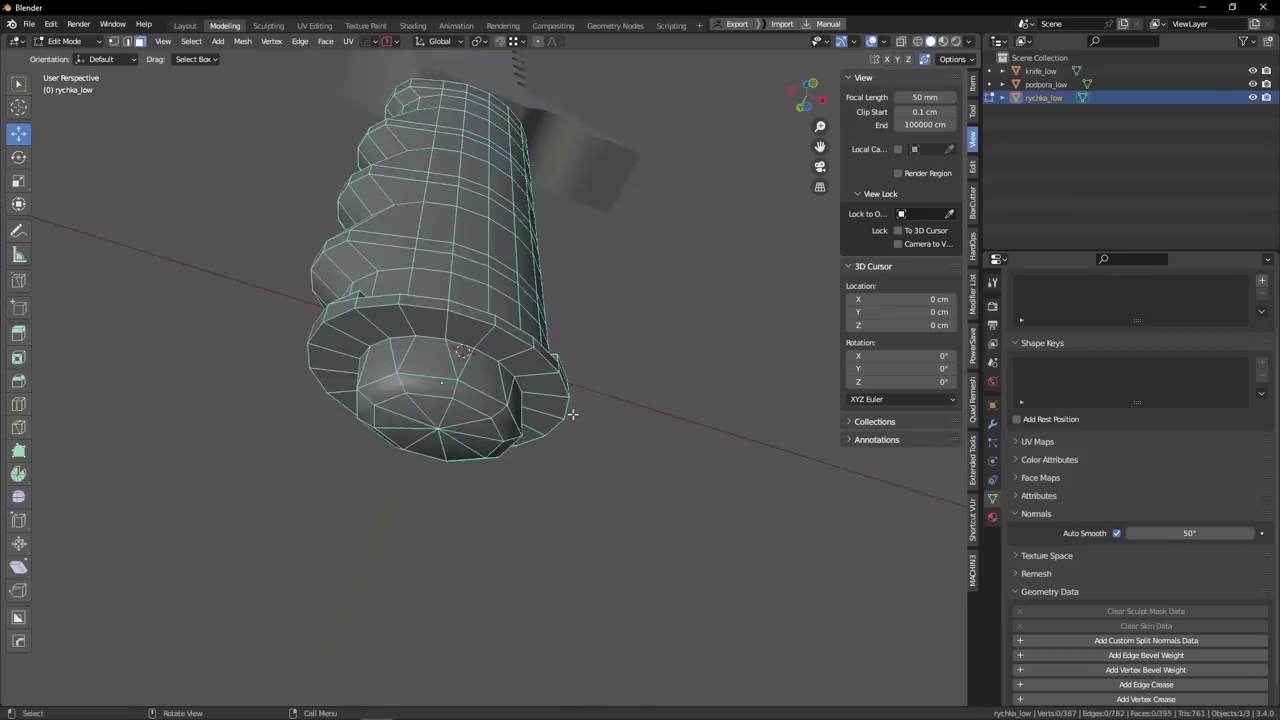
scroll(500, 411, up, 5)
shift+middle_drag(400, 408, 546, 314)
drag(546, 314, 671, 391)
key(x)
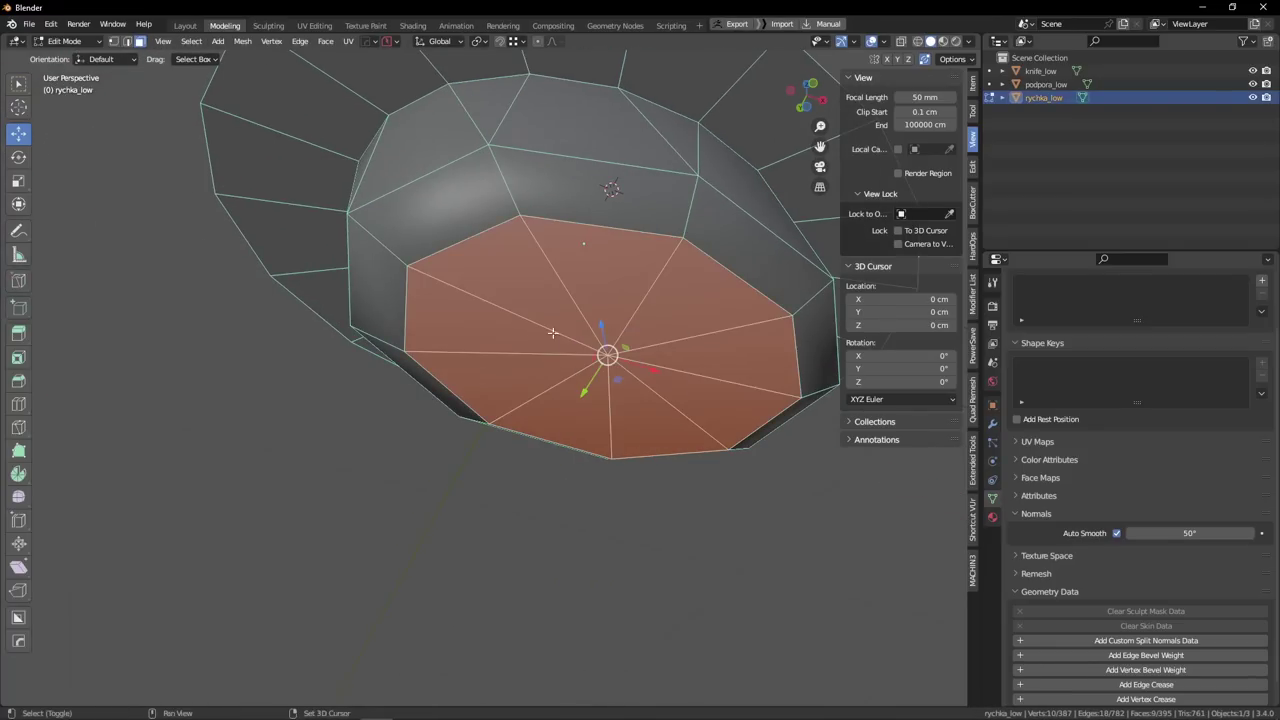
shift+middle_drag(553, 333, 487, 333)
key(2)
key(x)
drag(514, 322, 578, 394)
key(x)
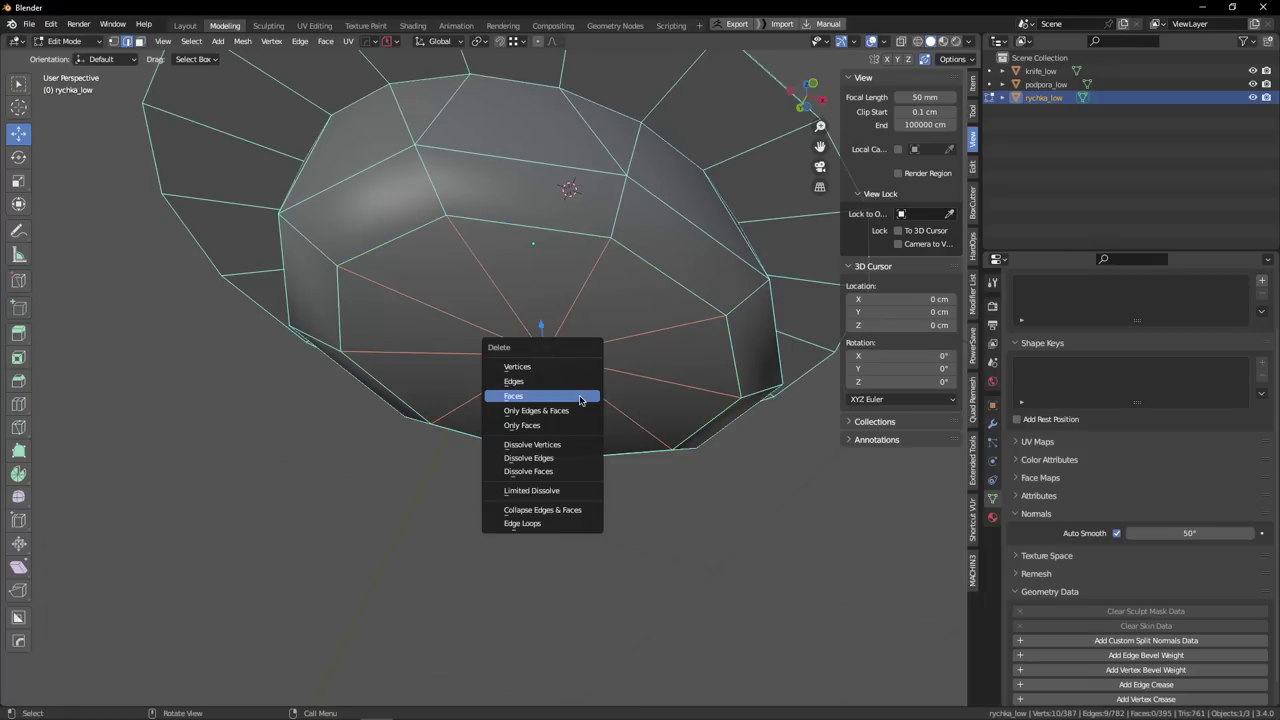
click(555, 459)
Connect opposite rim vertices of the end plug's cap with parallel edges that split it into strips.
shift+middle_drag(495, 365, 397, 365)
key(1)
click(354, 218)
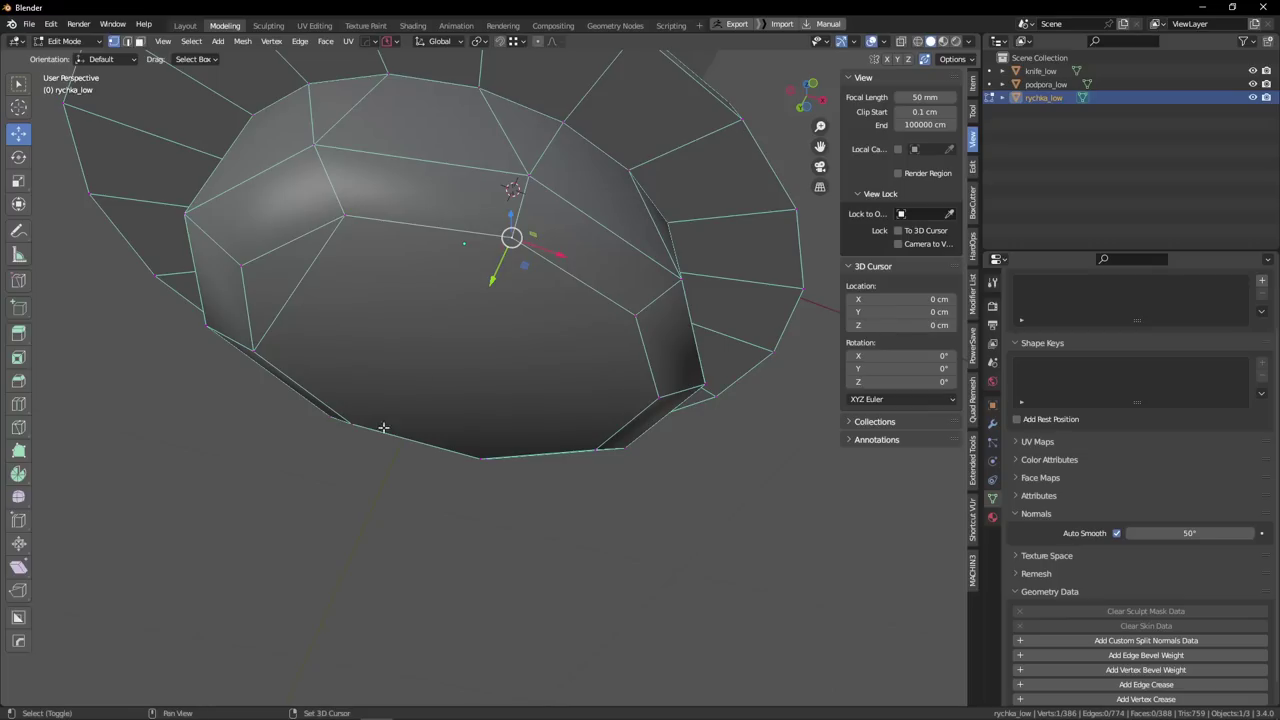
click(634, 307)
key(j)
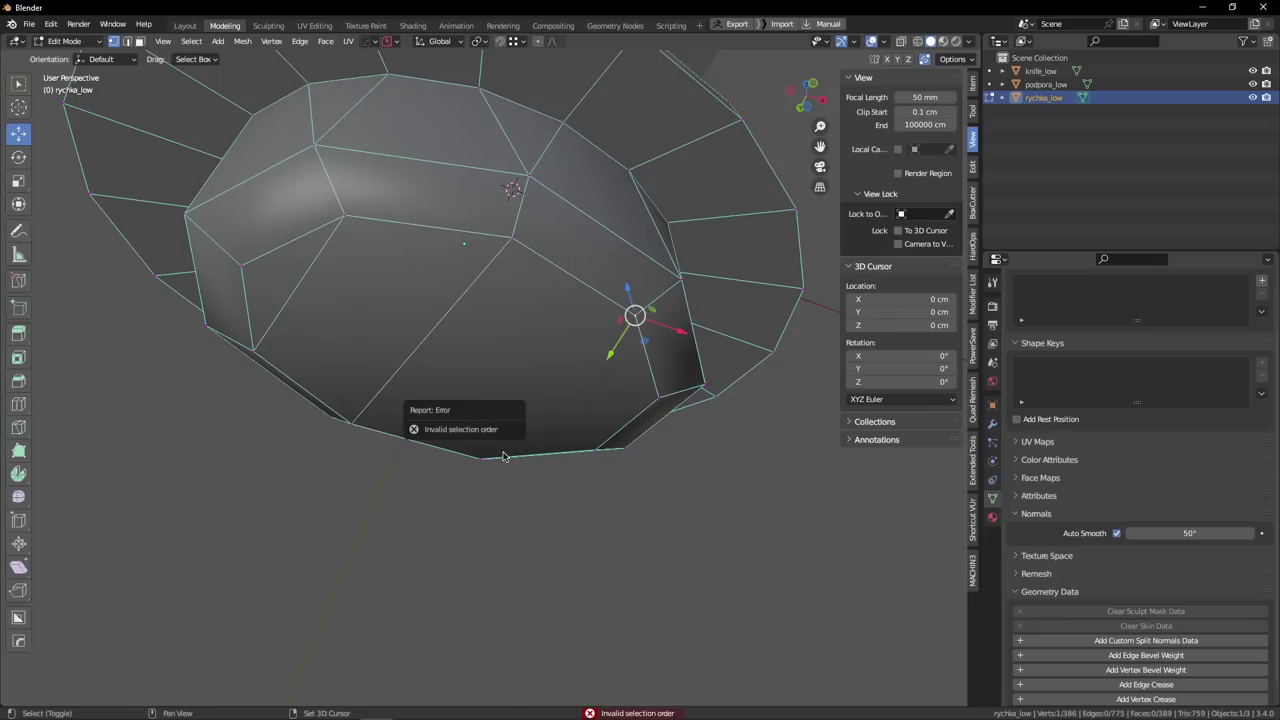
key(j)
shift+click(482, 452)
key(j)
scroll(482, 452, down, 5)
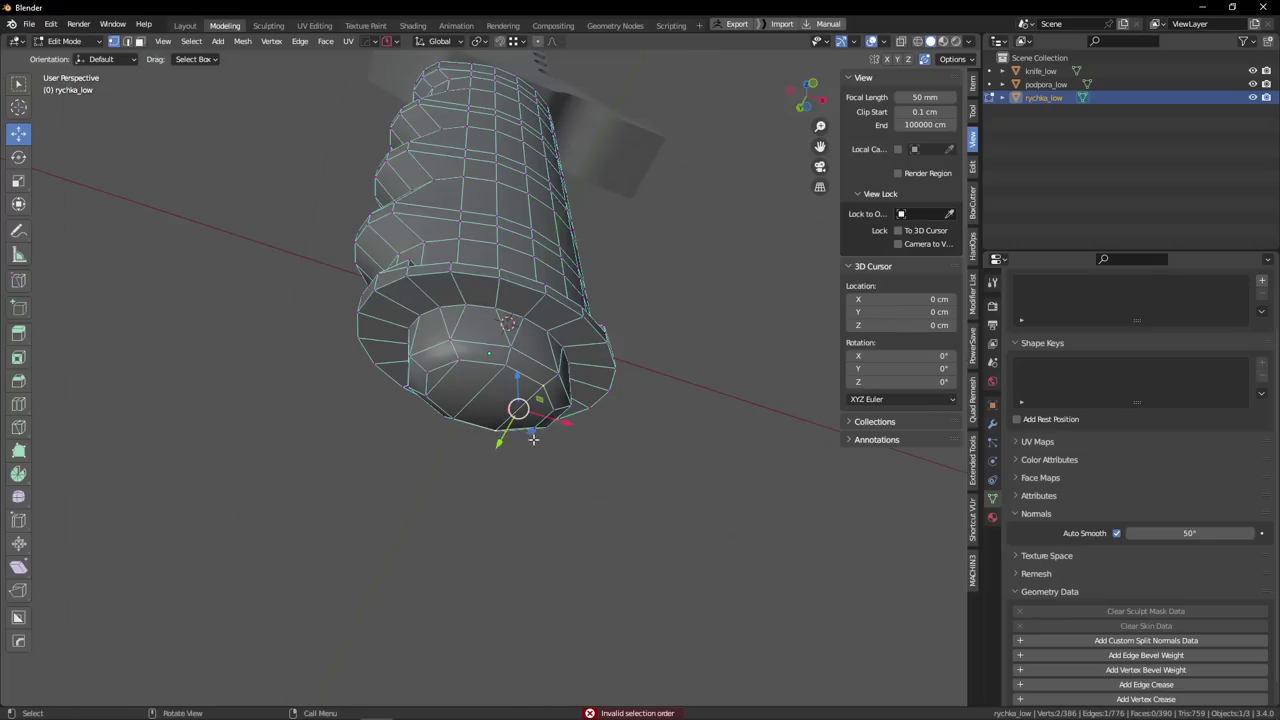
mouse_move(490, 450)
middle_down()
mouse_move(691, 337)
mouse_move(500, 455)
middle_up()
key(3)
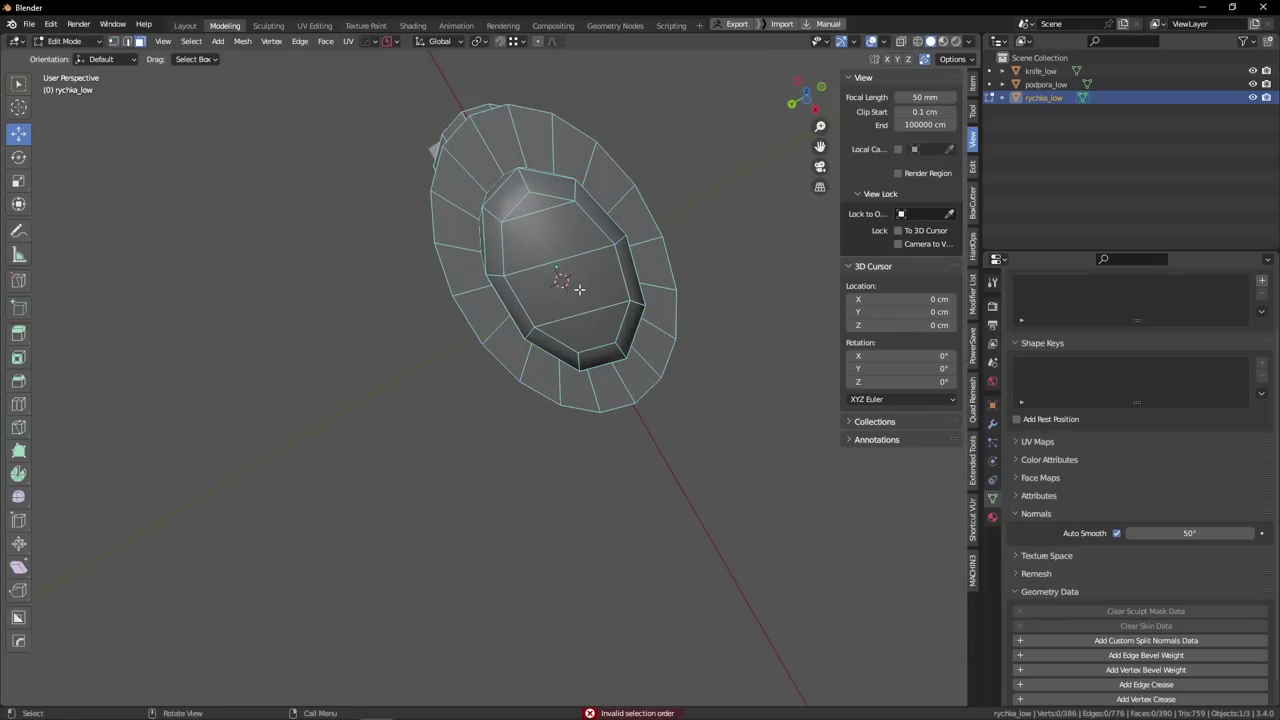
shift+middle_drag(597, 275, 563, 280)
scroll(563, 280, up, 2)
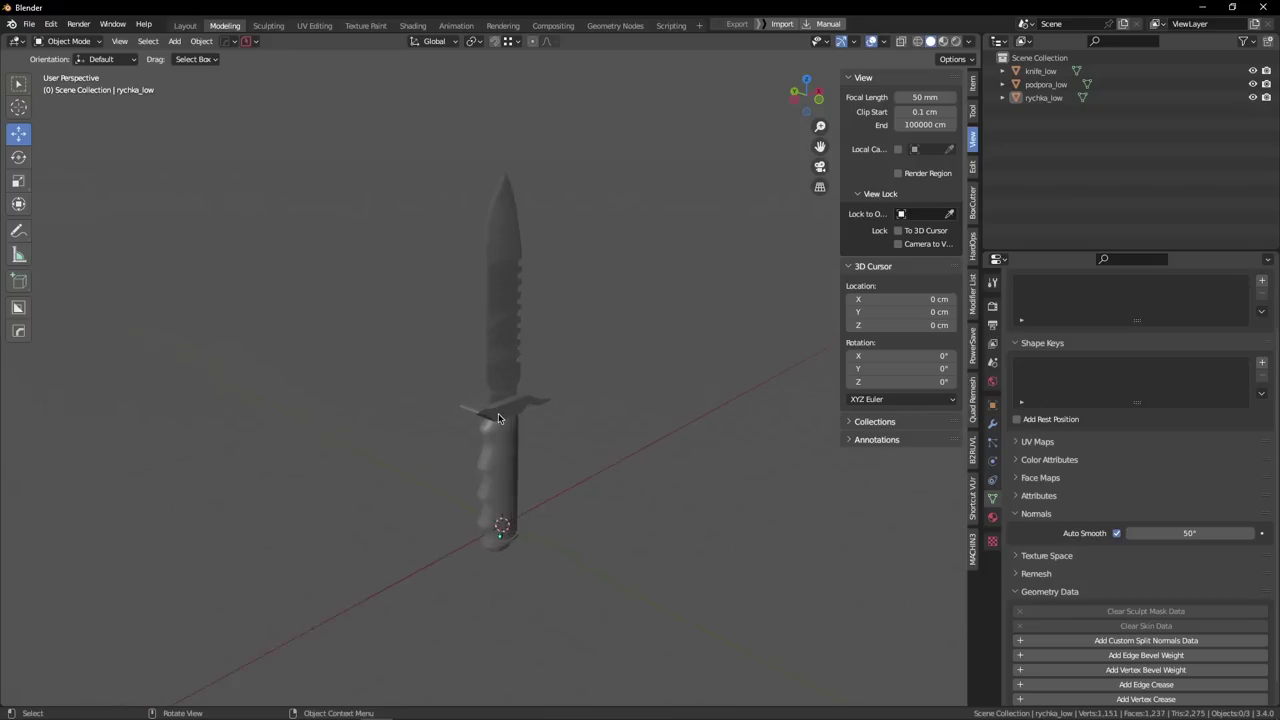
Show the wireframe on the knife objects and examine the topology of the blade, guard and handle.
middle_drag(498, 413, 366, 316)
key(q)
mouse_move(382, 331)
click(466, 380)
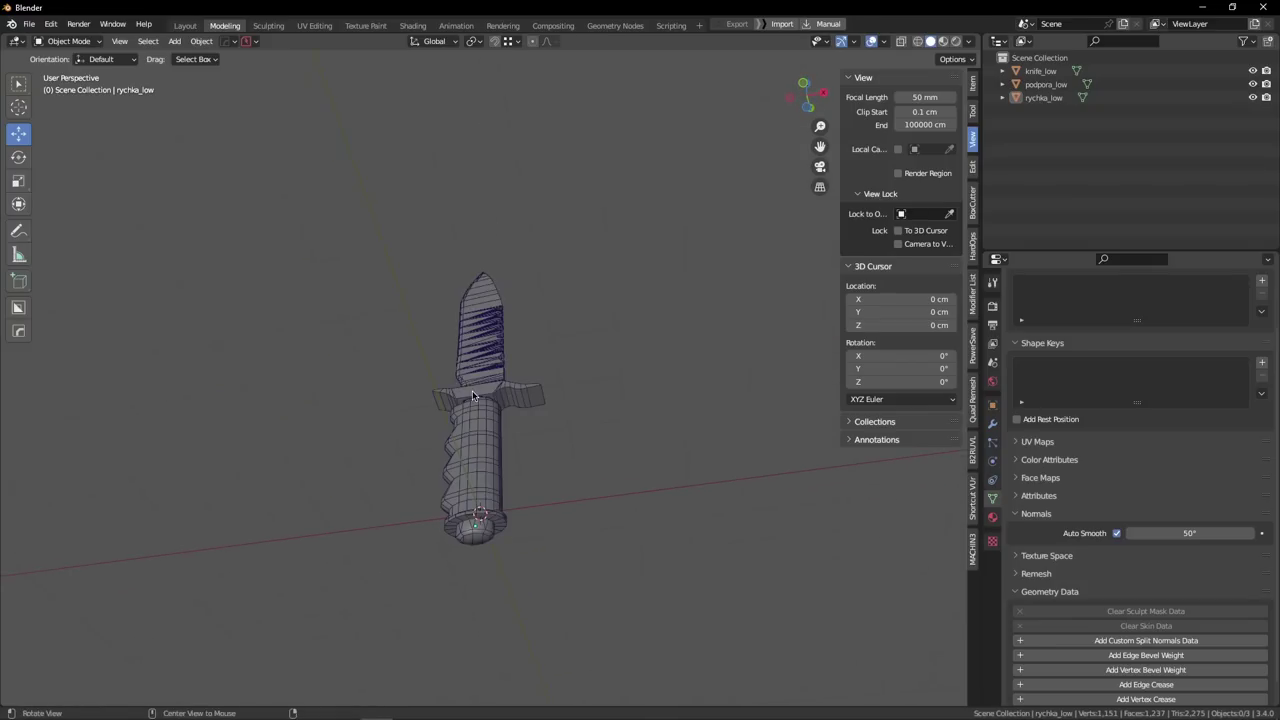
middle_drag(420, 500, 467, 511)
scroll(444, 453, up, 3)
key(q)
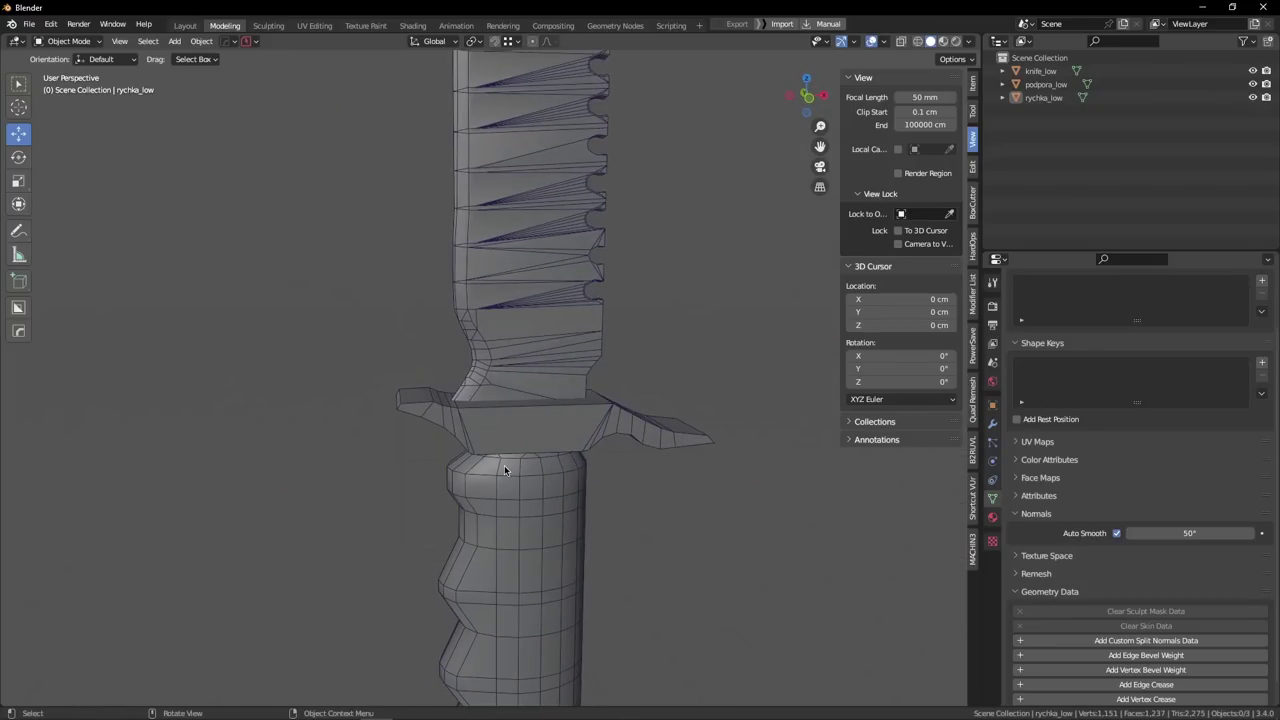
scroll(470, 411, down, 4)
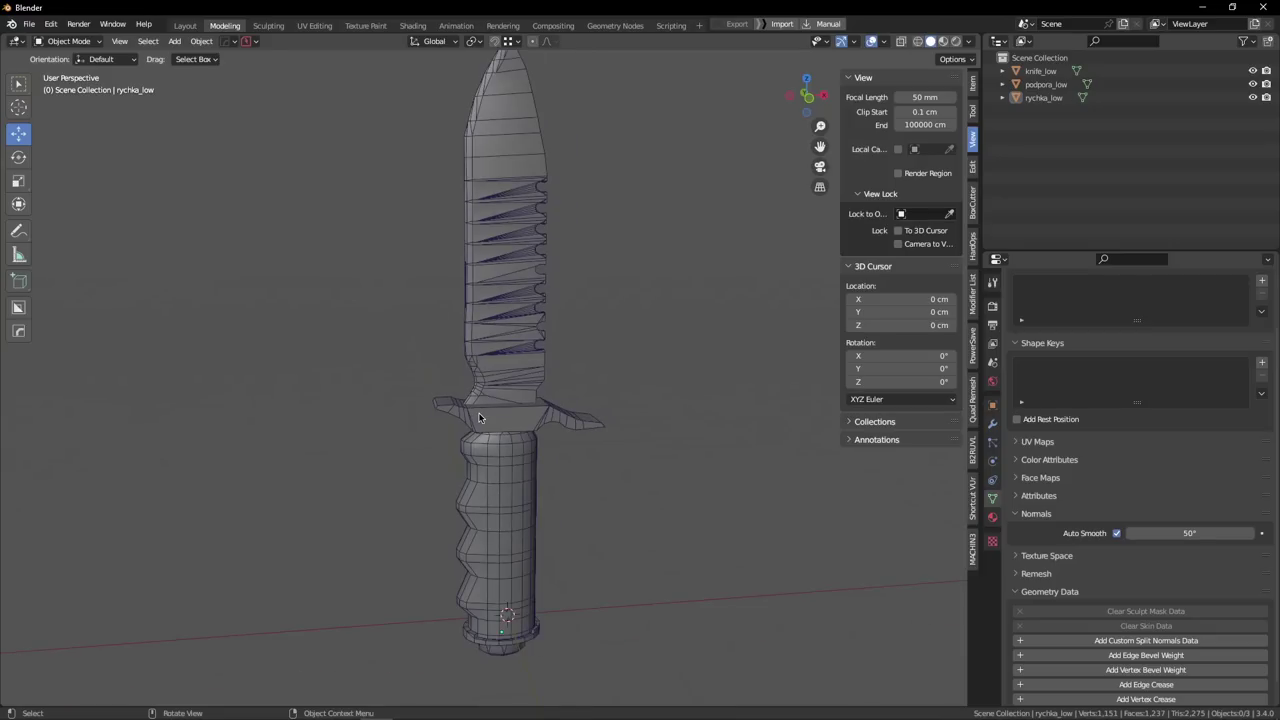
scroll(479, 418, up, 5)
scroll(533, 390, up, 2)
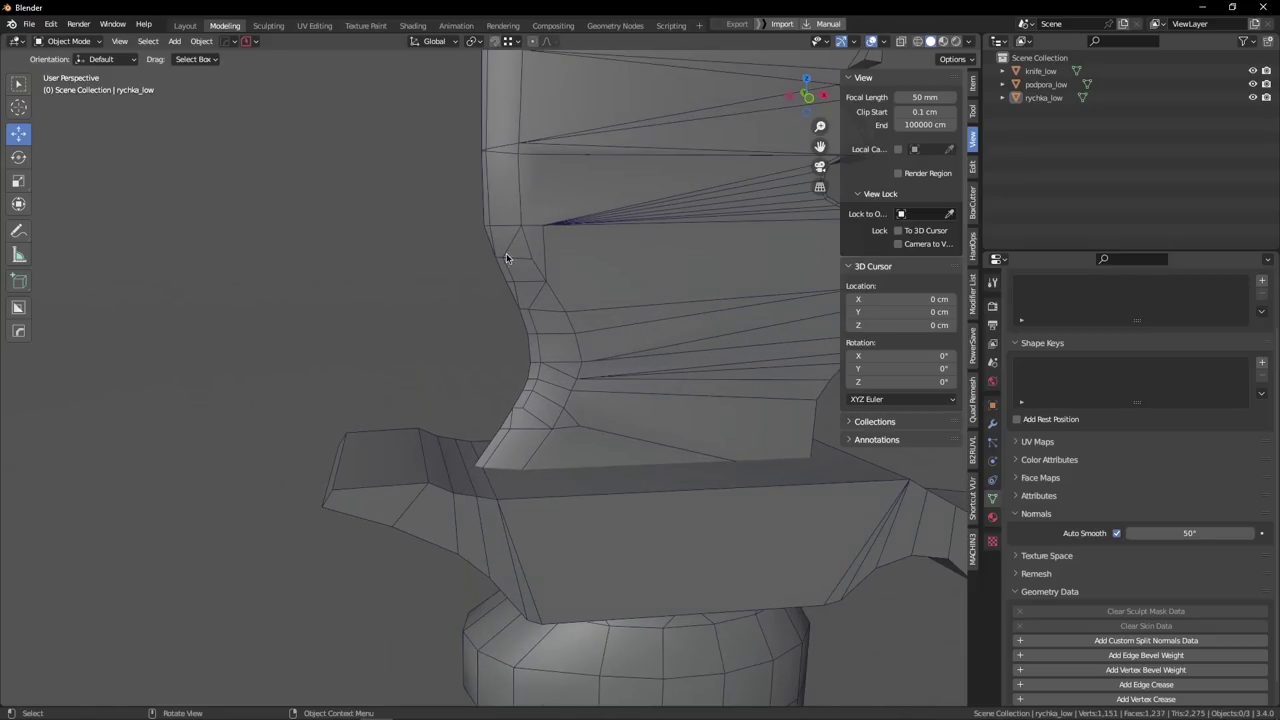
scroll(490, 330, down, 7)
middle_drag(500, 386, 562, 381)
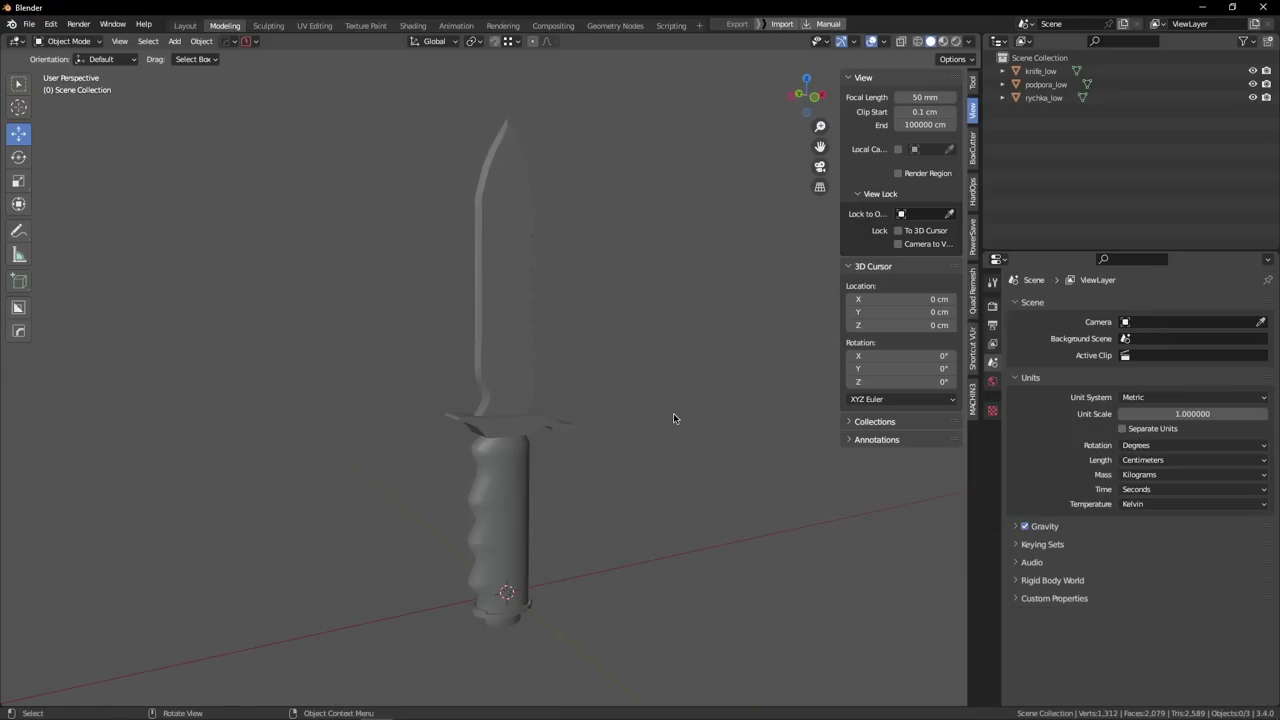
Switch to the UV Editing workspace and open all three knife meshes in Edit Mode to view their shared UV layout.
click(314, 25)
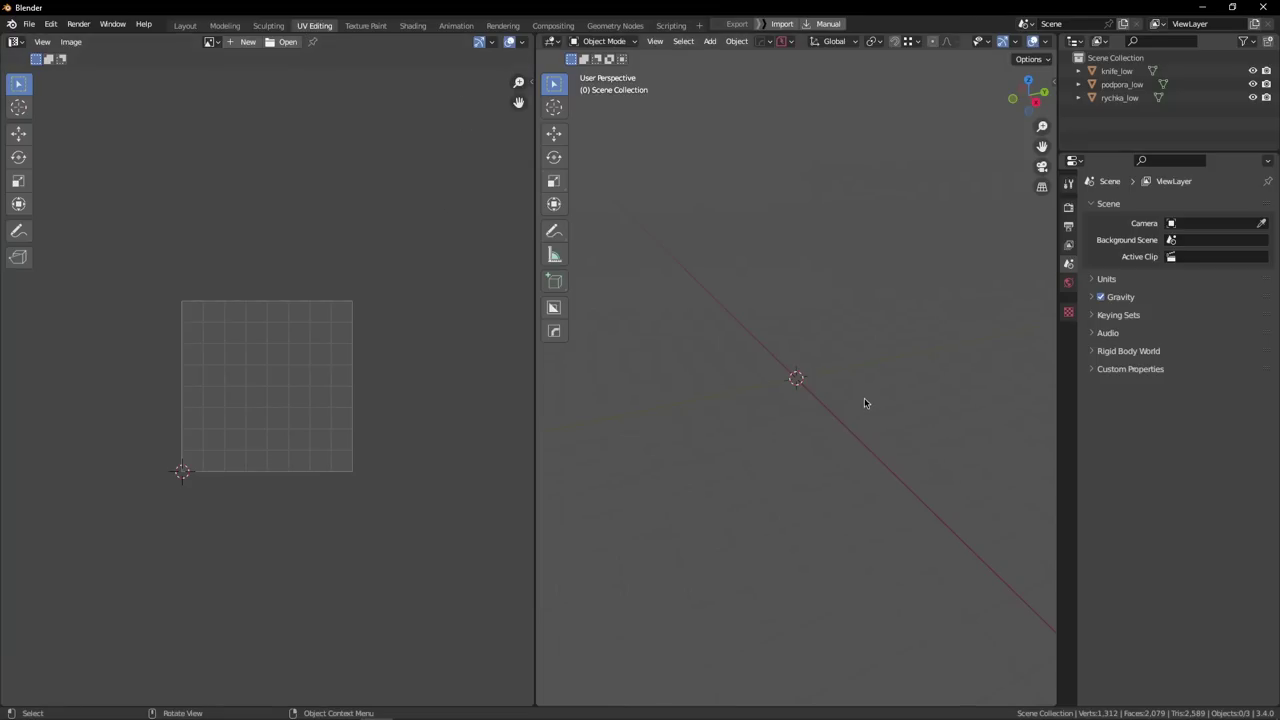
key(x)
key(shift+c)
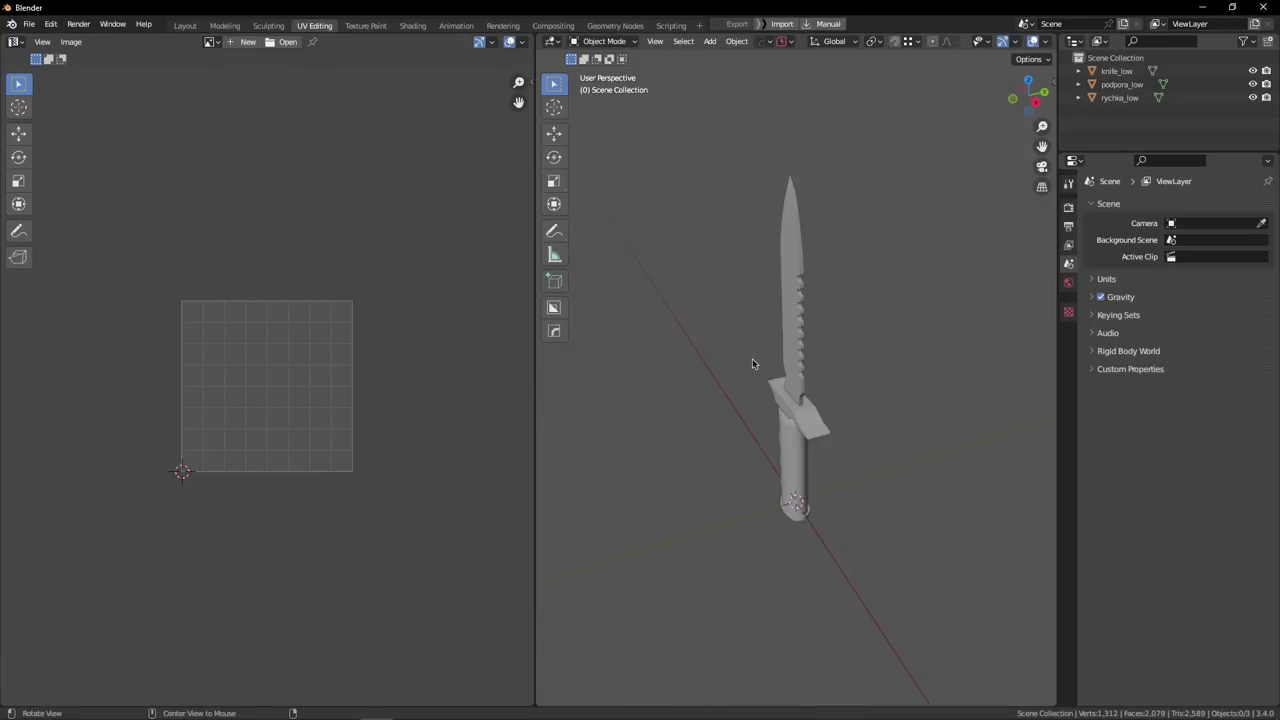
middle_drag(754, 366, 833, 370)
key(a)
key(Tab)
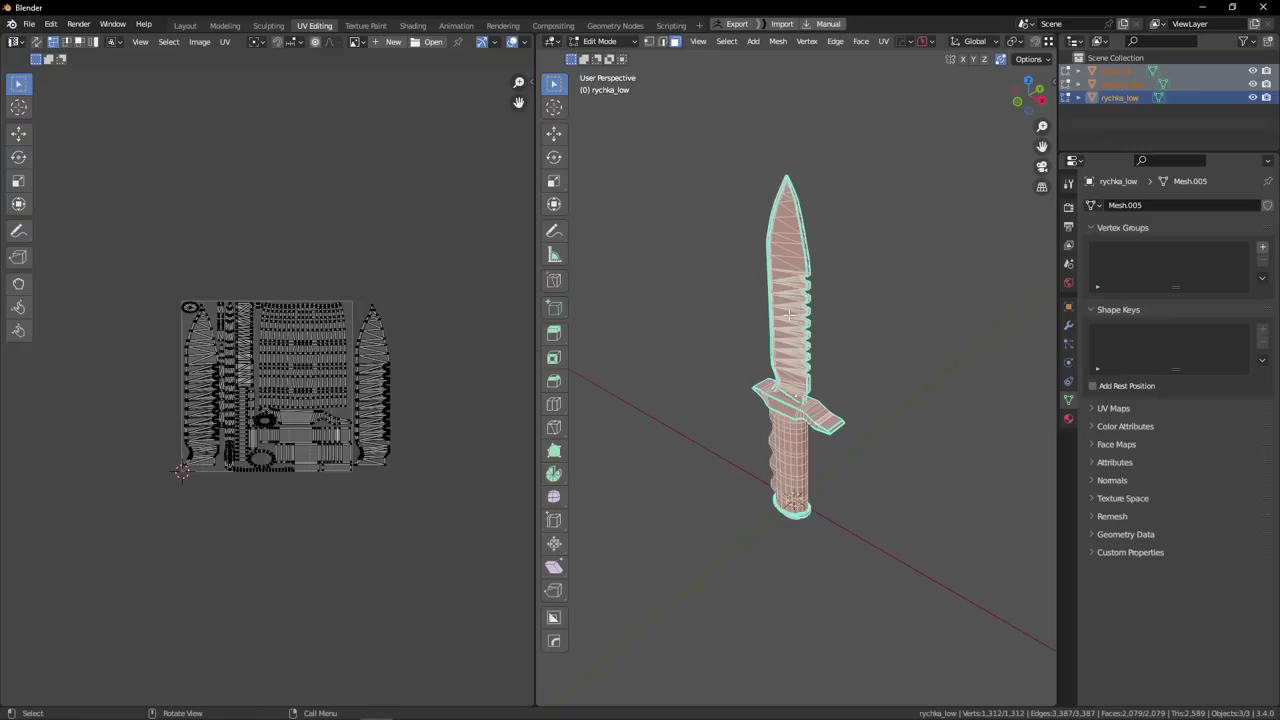
scroll(360, 381, up, 3)
middle_drag(360, 381, 394, 373)
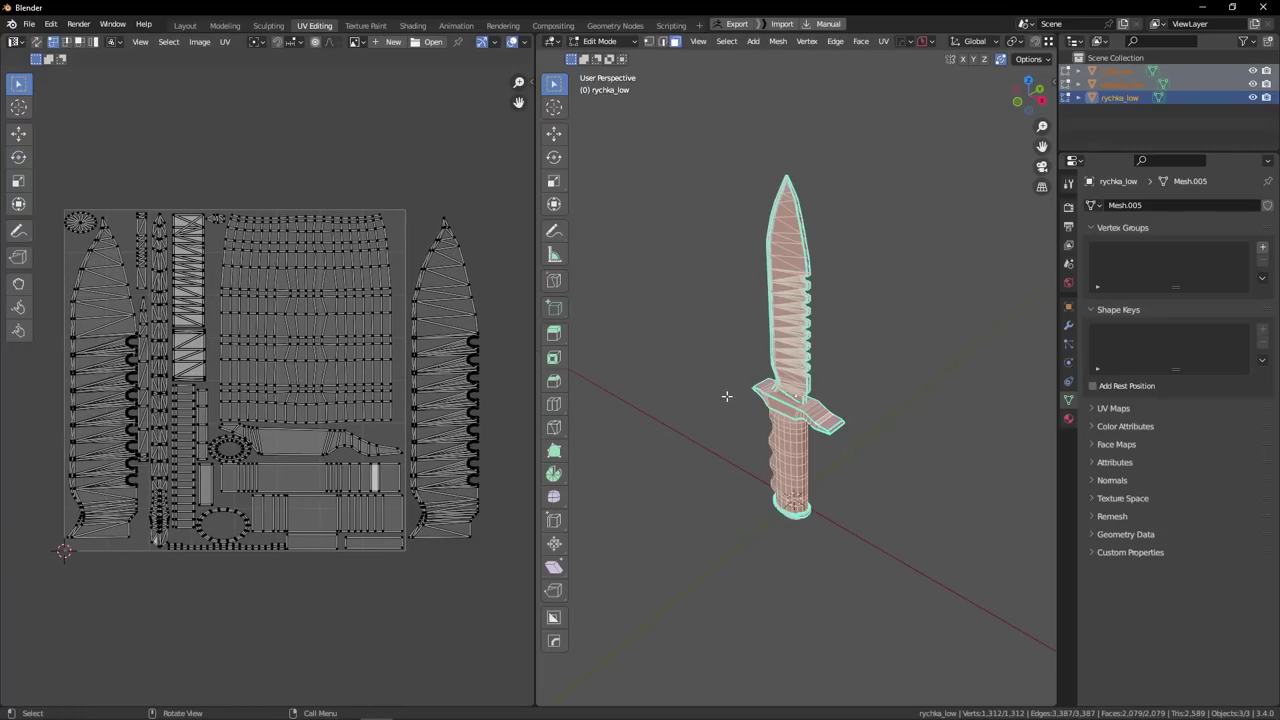
Return to Object Mode and send the three selected knife objects to RizomUV through the UV bridge.
key(Tab)
key(q)
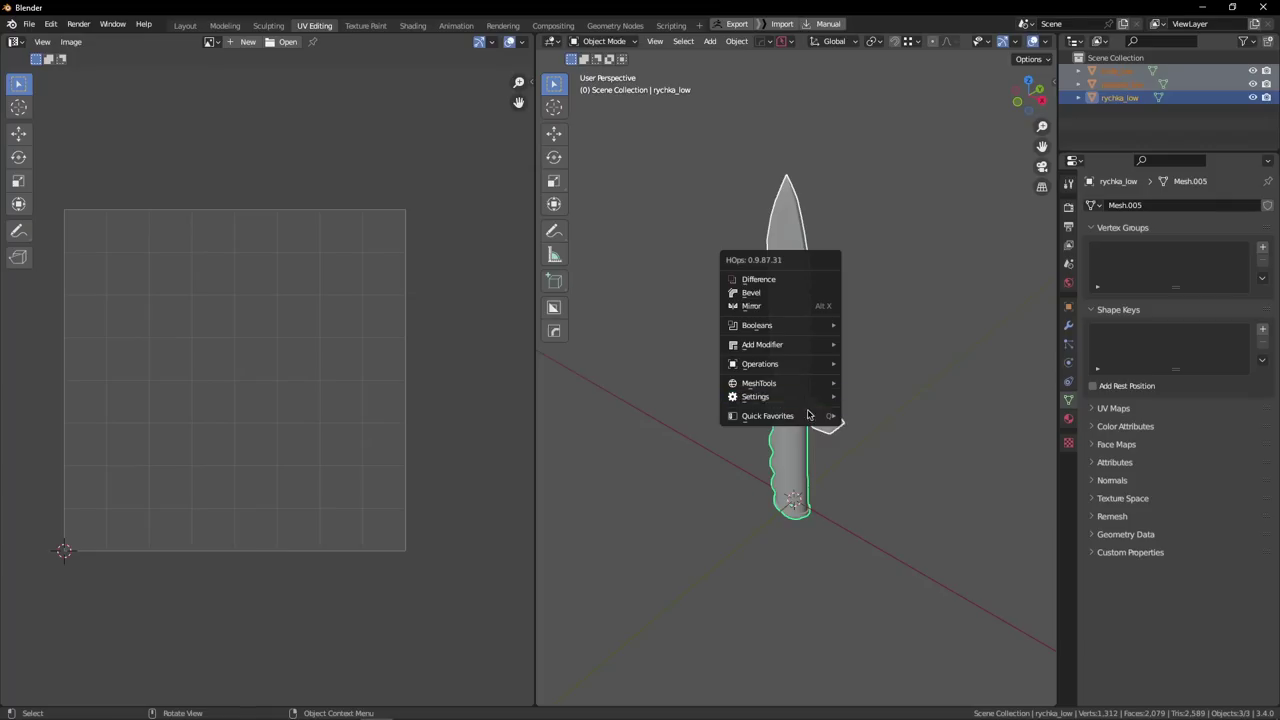
mouse_move(800, 415)
click(869, 424)
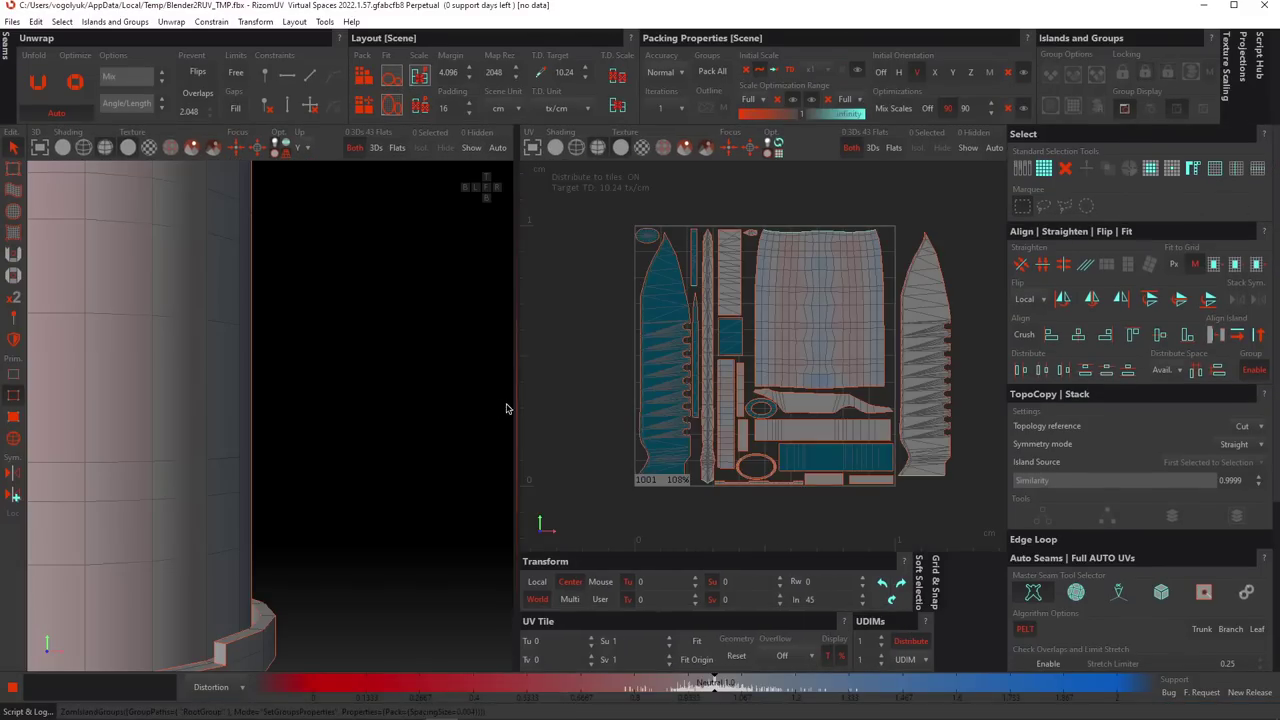
Select the seam edges along one side of the blade's cutting bevel from tip to guard and weld them.
middle_drag(457, 411, 323, 280)
middle_drag(294, 468, 290, 412)
middle_drag(346, 368, 320, 562)
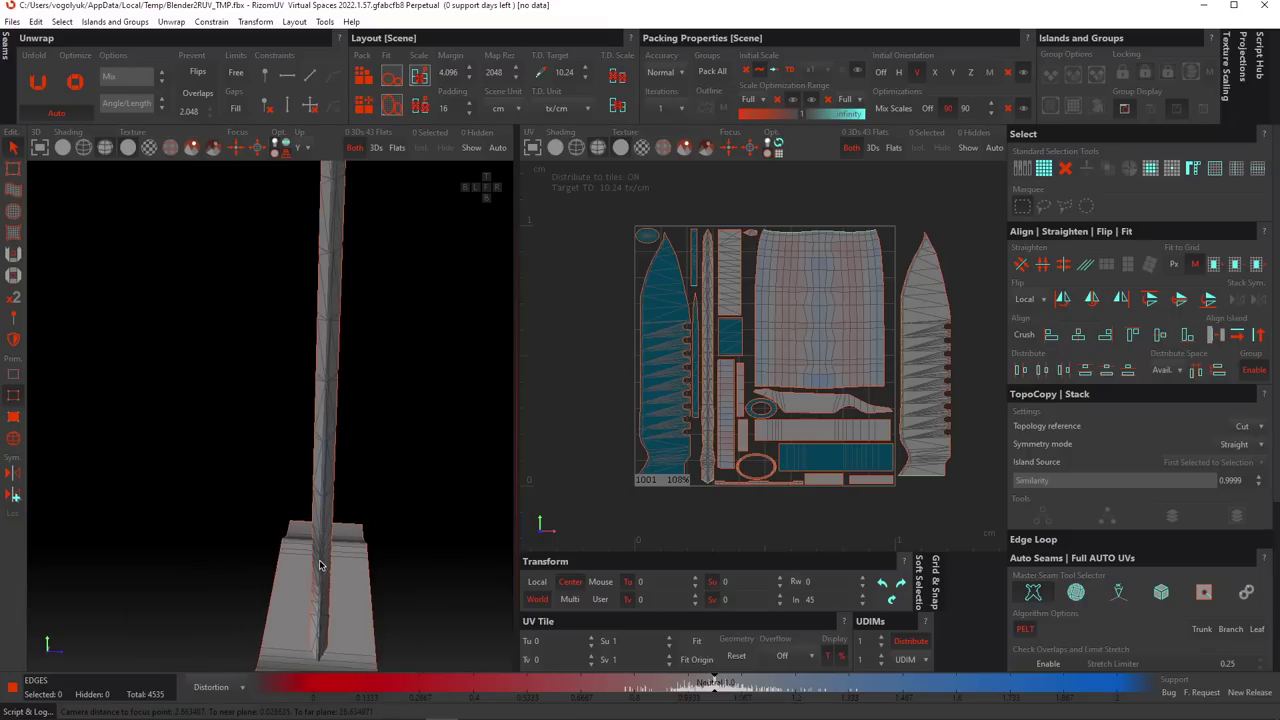
middle_drag(318, 492, 296, 562)
alt+drag(295, 563, 361, 247)
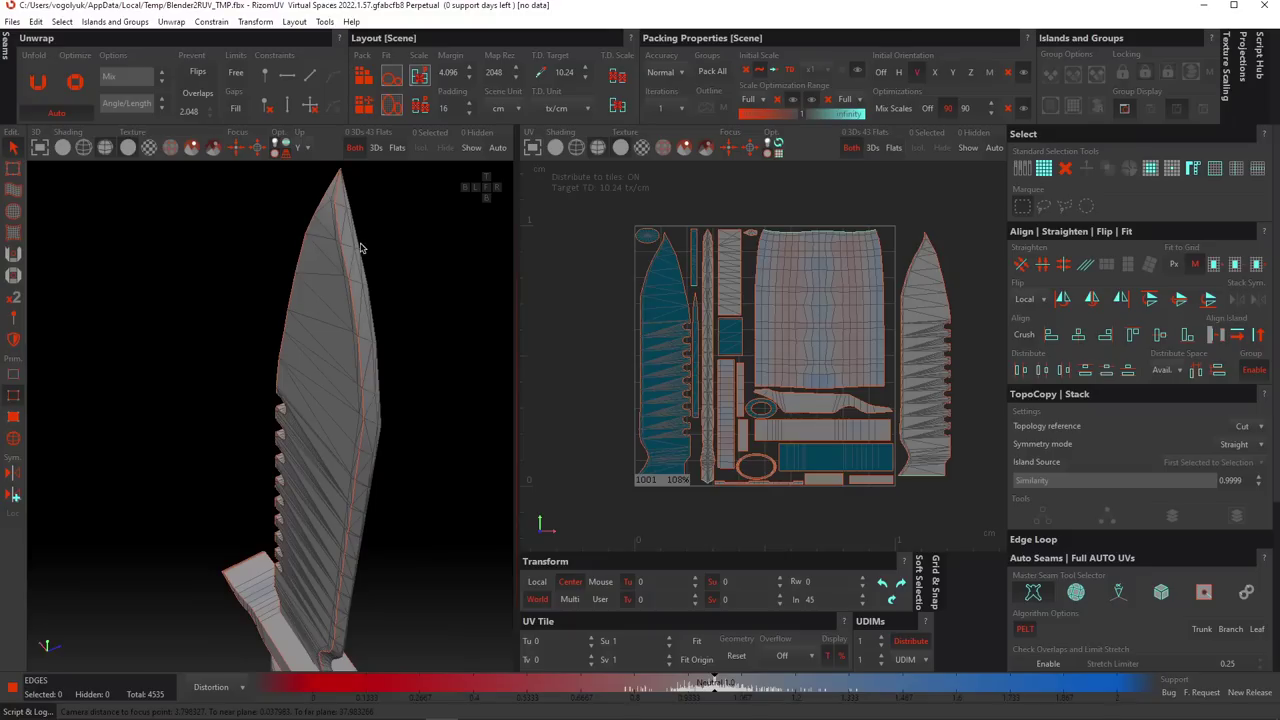
click(334, 197)
alt+middle_drag(341, 636, 335, 508)
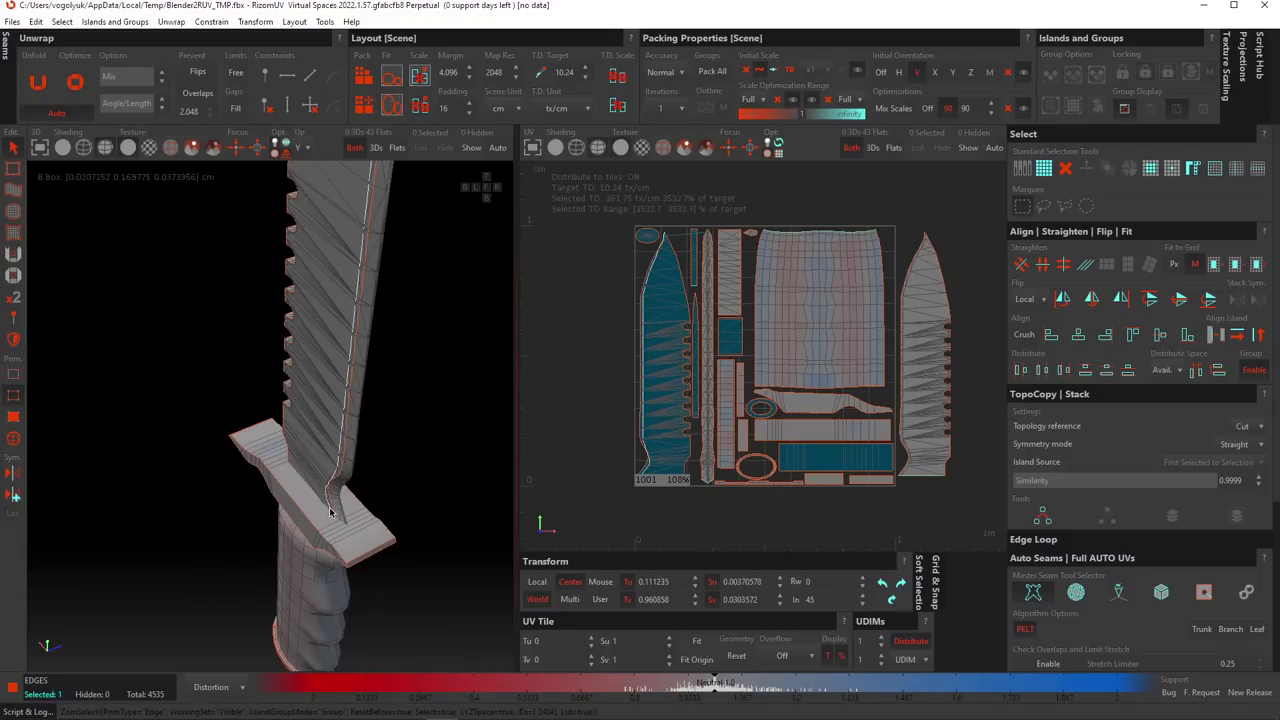
shift+click(336, 516)
alt+drag(337, 523, 334, 457)
key(x)
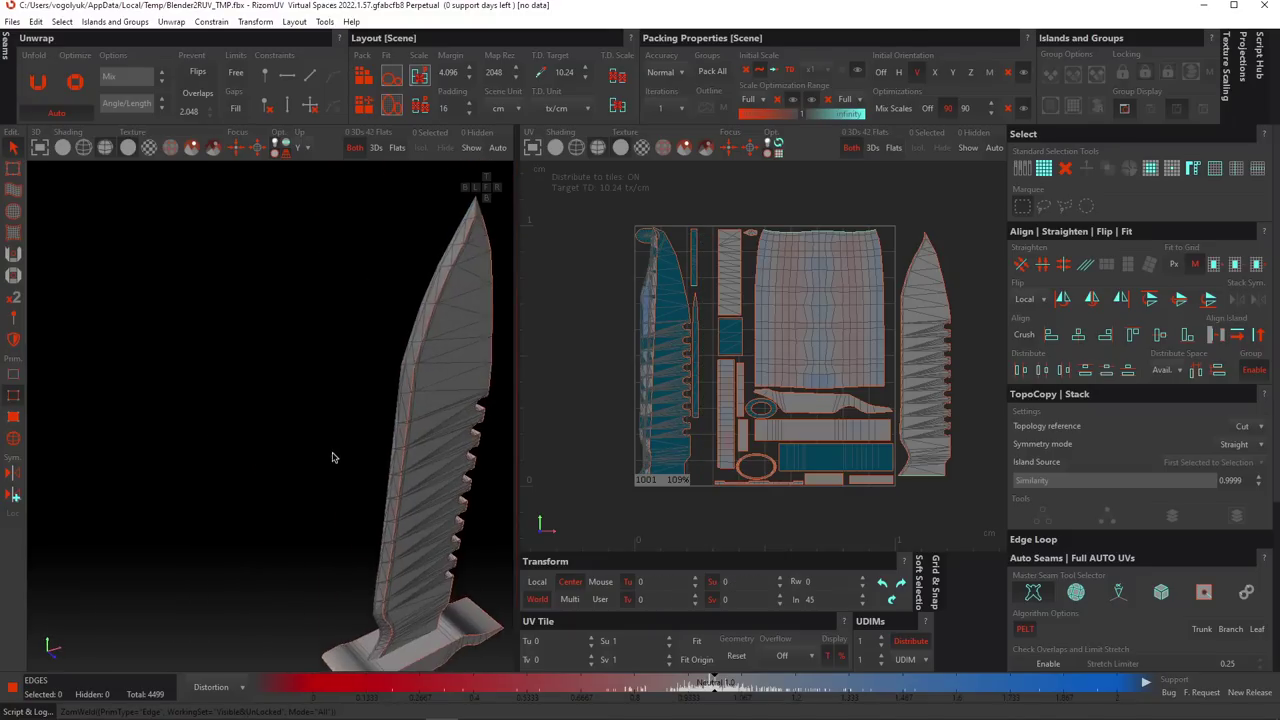
Select the matching bevel seam on the blade's other side from guard to tip and weld it.
scroll(416, 583, up, 3)
alt+middle_drag(416, 583, 406, 446)
click(351, 536)
scroll(348, 294, down, 3)
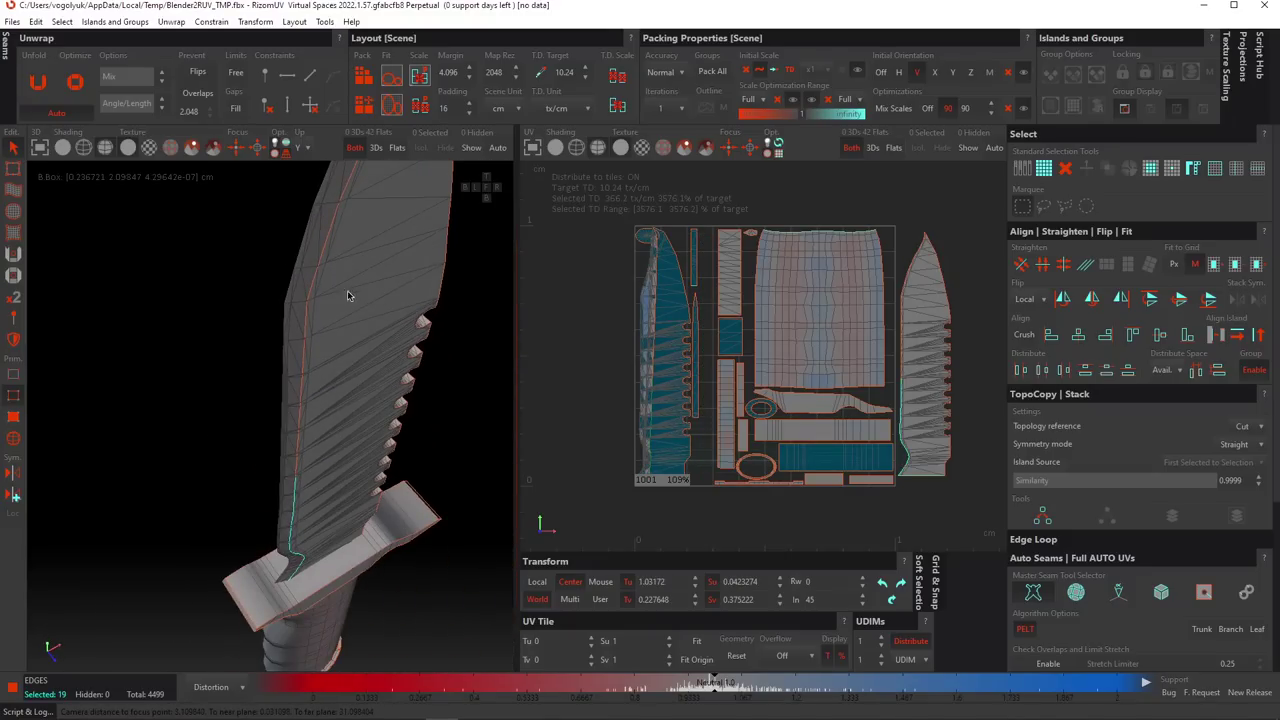
alt+drag(347, 290, 371, 306)
shift+click(412, 203)
alt+drag(412, 203, 419, 278)
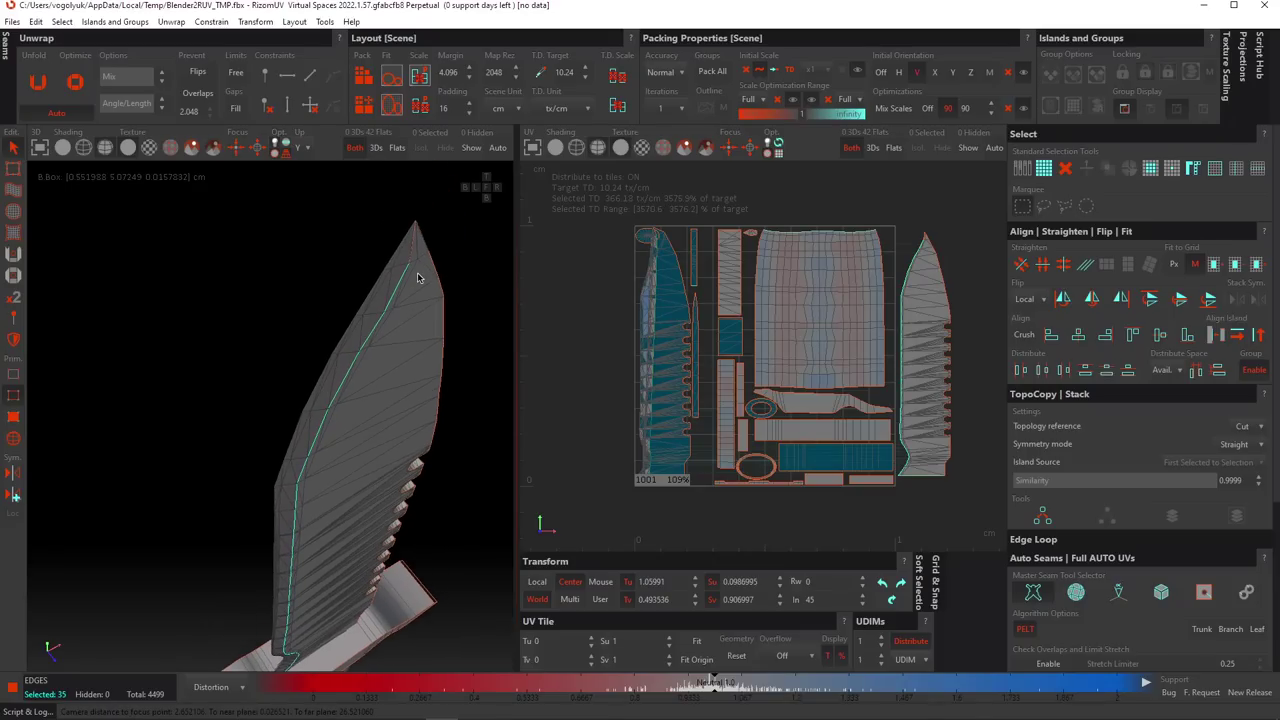
shift+click(413, 238)
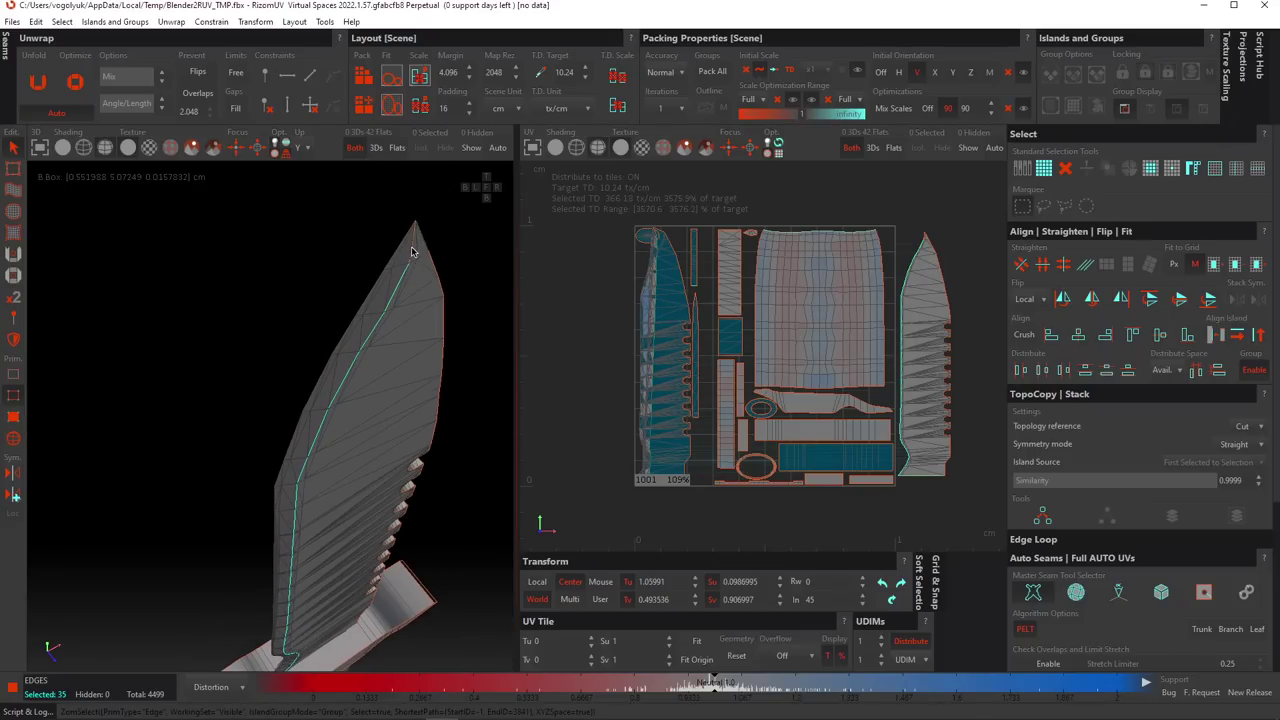
key(w)
scroll(413, 254, up, 1)
scroll(395, 274, up, 2)
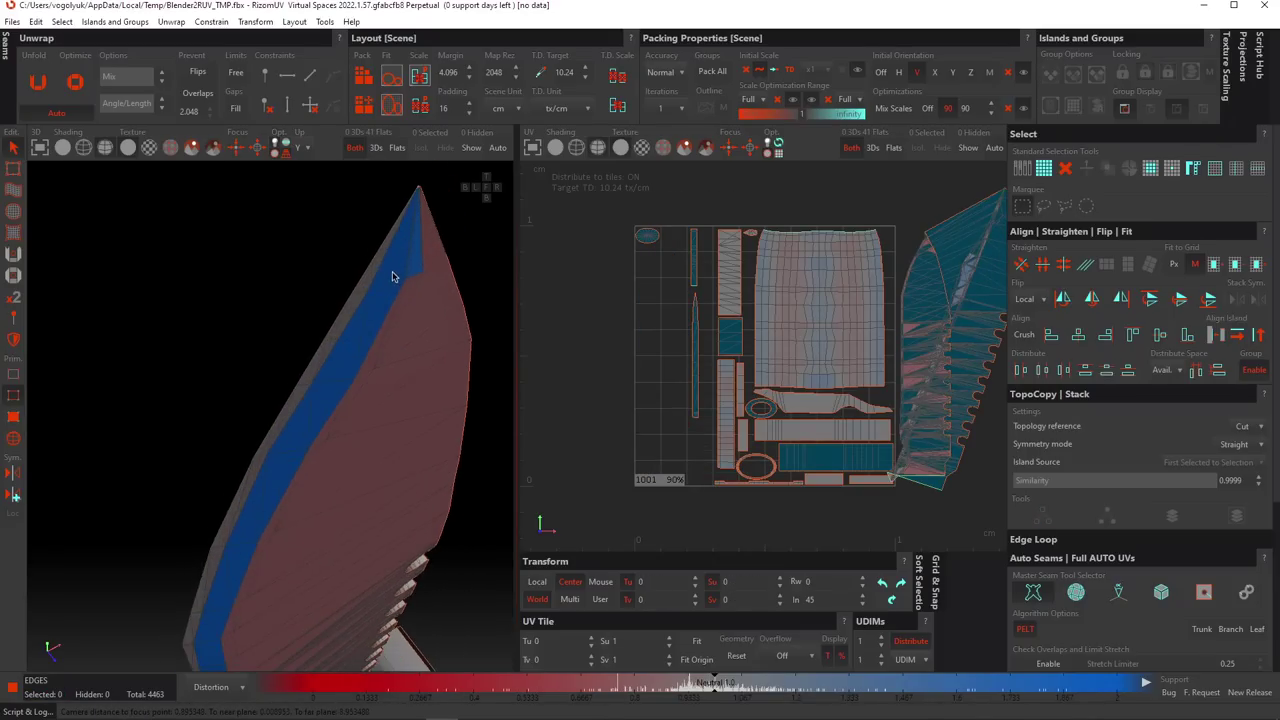
Unfold the welded blade UVs, switch to island selection and select the combined blade island.
alt+middle_drag(883, 348, 783, 356)
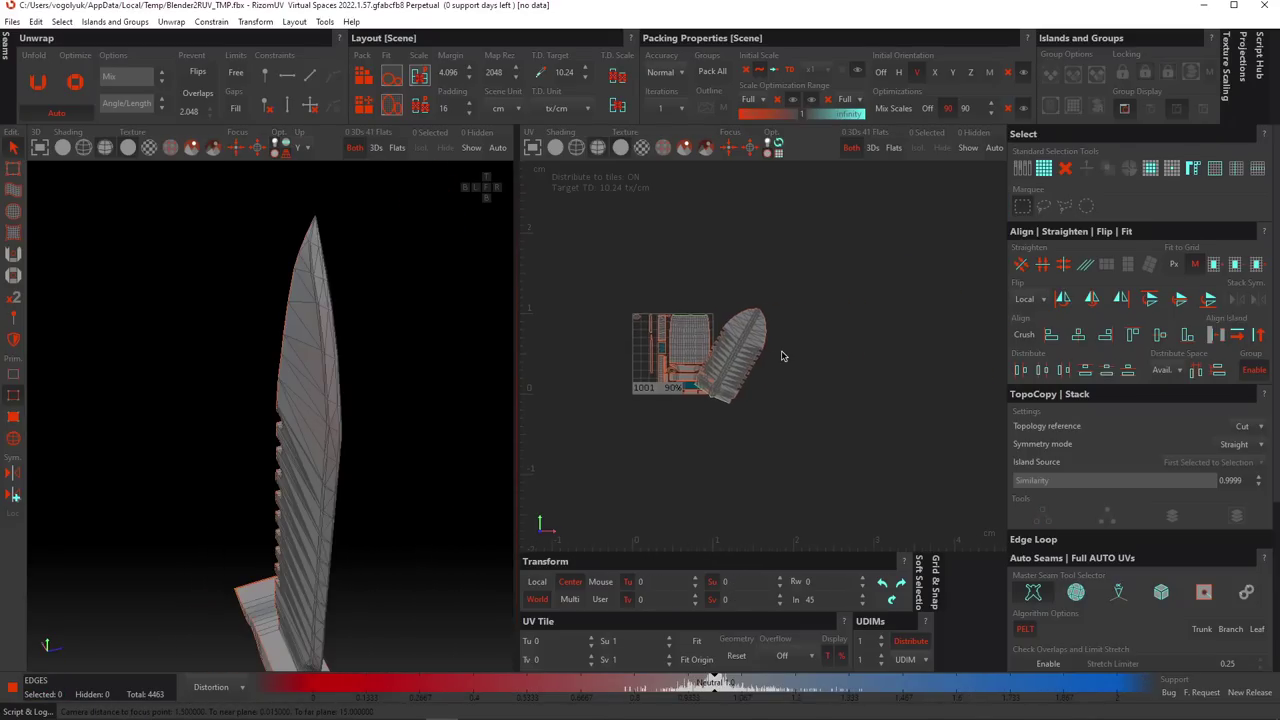
scroll(764, 340, up, 4)
scroll(722, 348, down, 2)
key(F4)
click(687, 358)
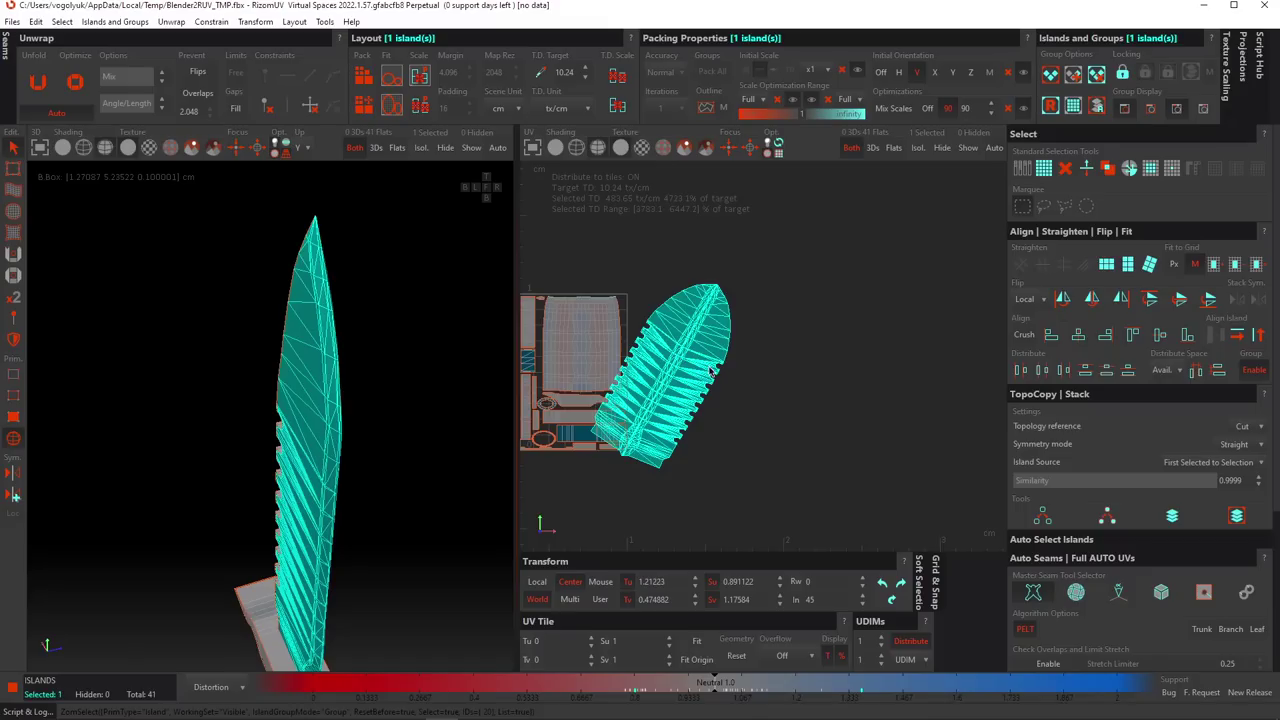
alt+drag(336, 411, 381, 448)
alt+middle_drag(381, 448, 362, 425)
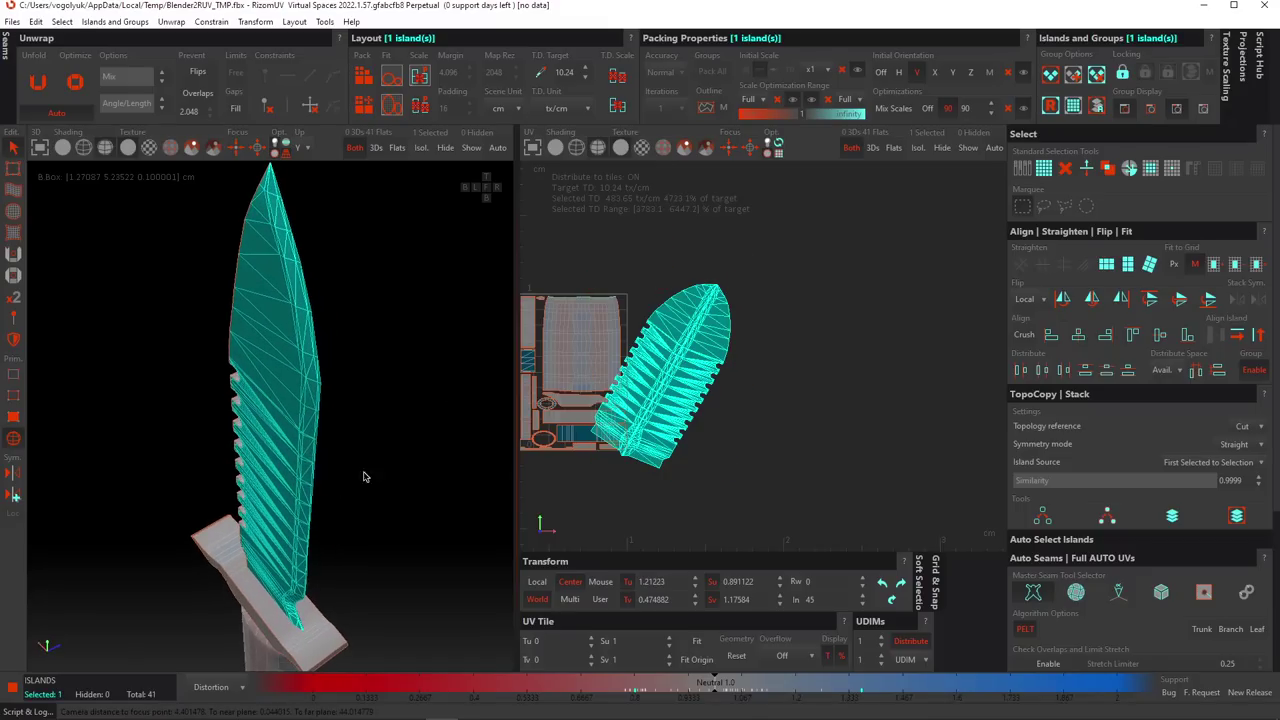
alt+drag(358, 489, 345, 455)
scroll(890, 340, down, 3)
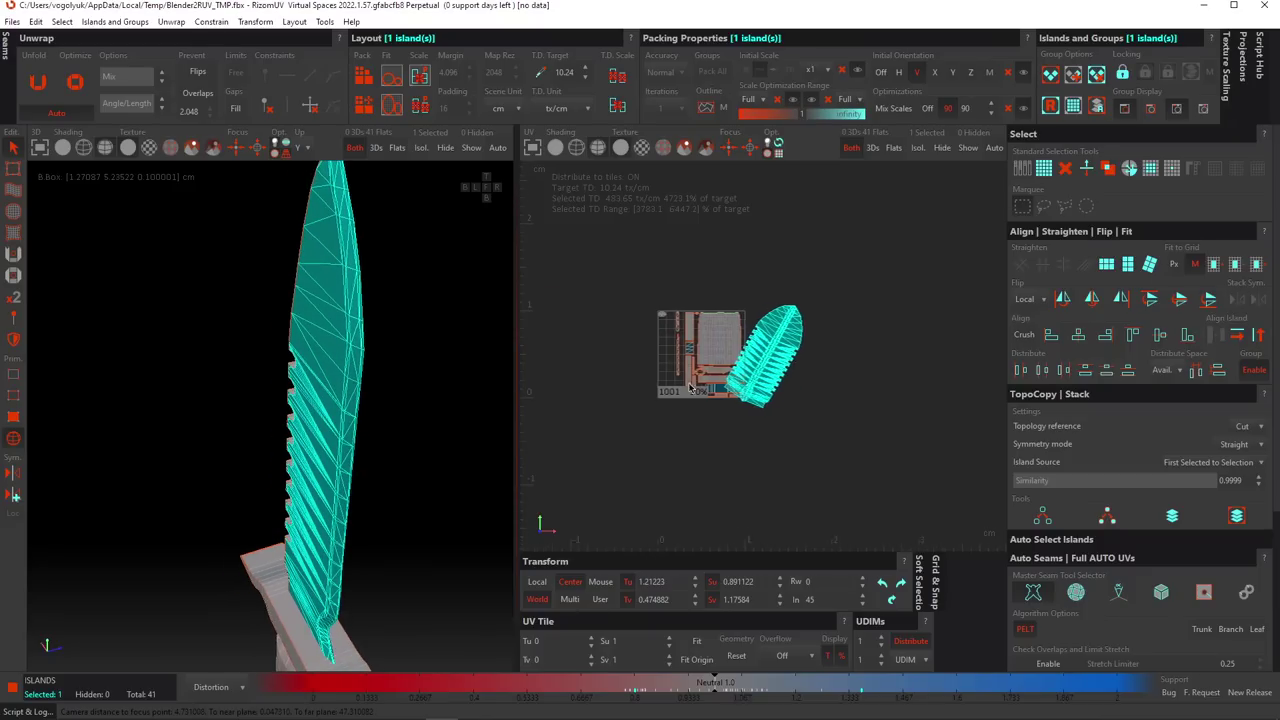
Deselect the blade island and examine its unfolded UVs and the blade's shape from the edge and tip.
scroll(690, 379, up, 5)
alt+middle_drag(734, 381, 671, 422)
click(402, 400)
alt+drag(409, 377, 413, 391)
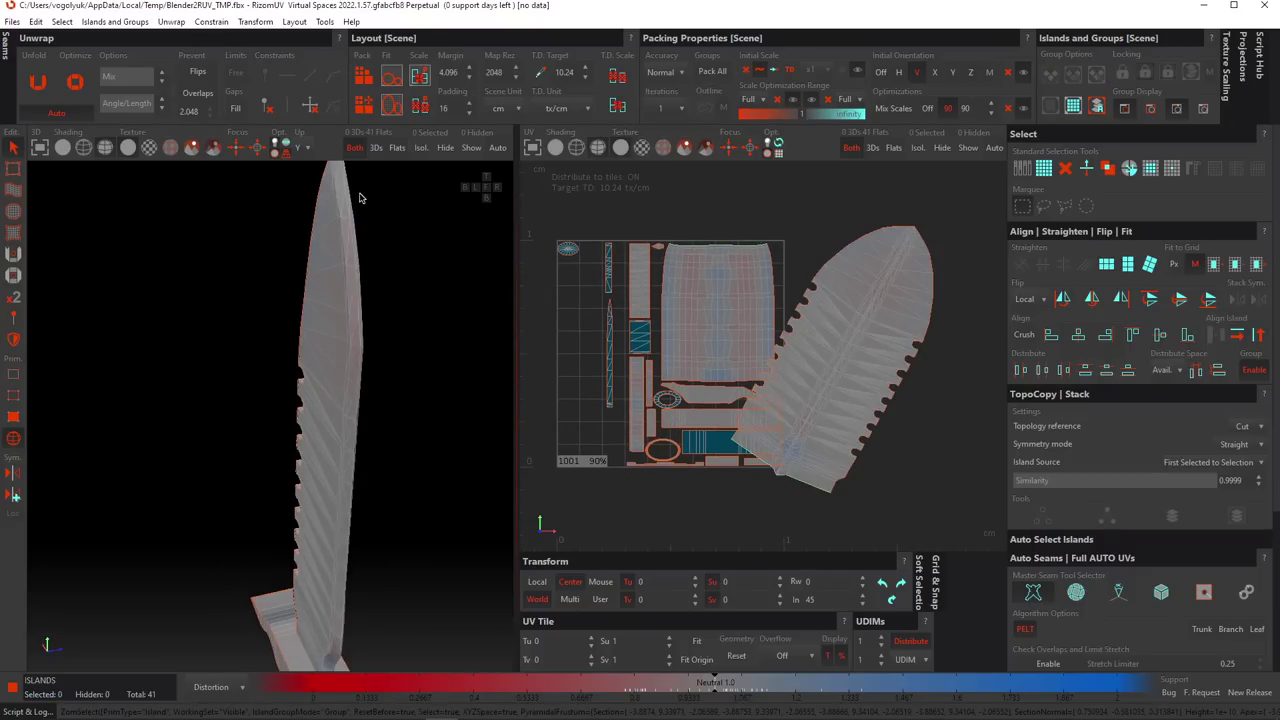
alt+drag(359, 193, 345, 502)
middle_drag(345, 502, 341, 569)
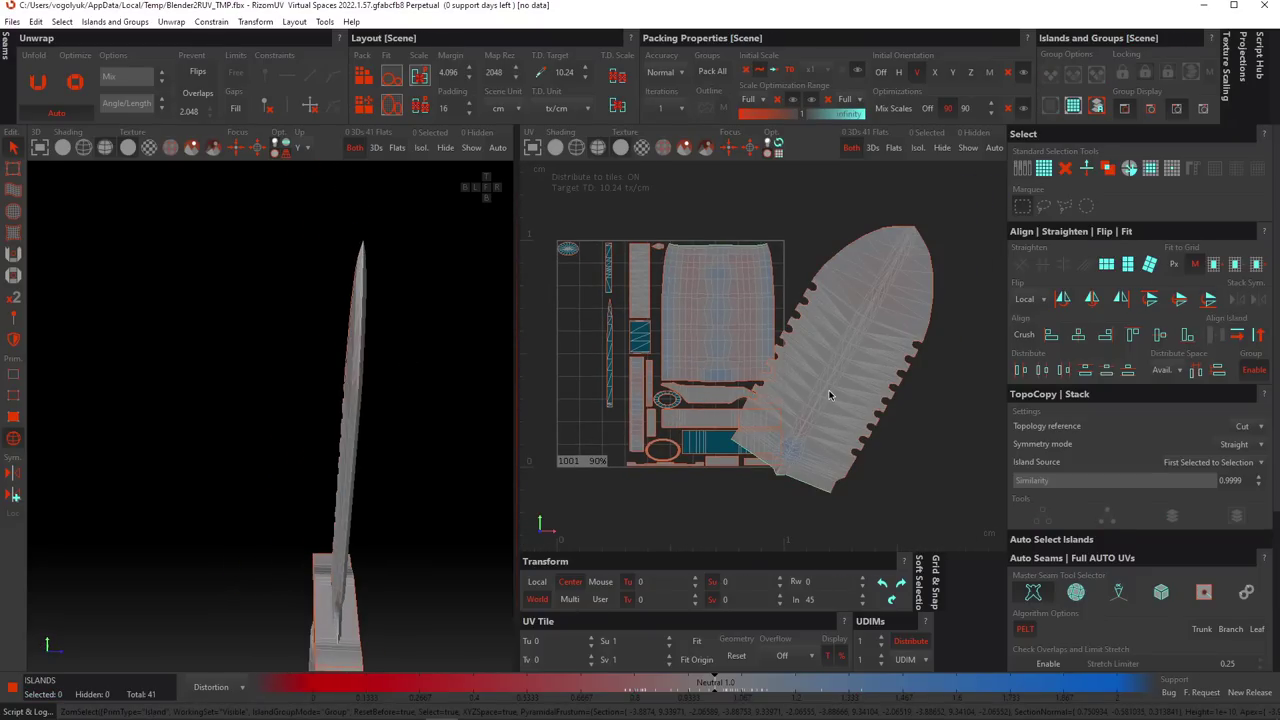
Select an edge along the blade island's centre line and align the island upright to it.
click(829, 395)
scroll(829, 395, up, 4)
alt+middle_drag(905, 342, 800, 387)
key(F2)
scroll(690, 375, up, 6)
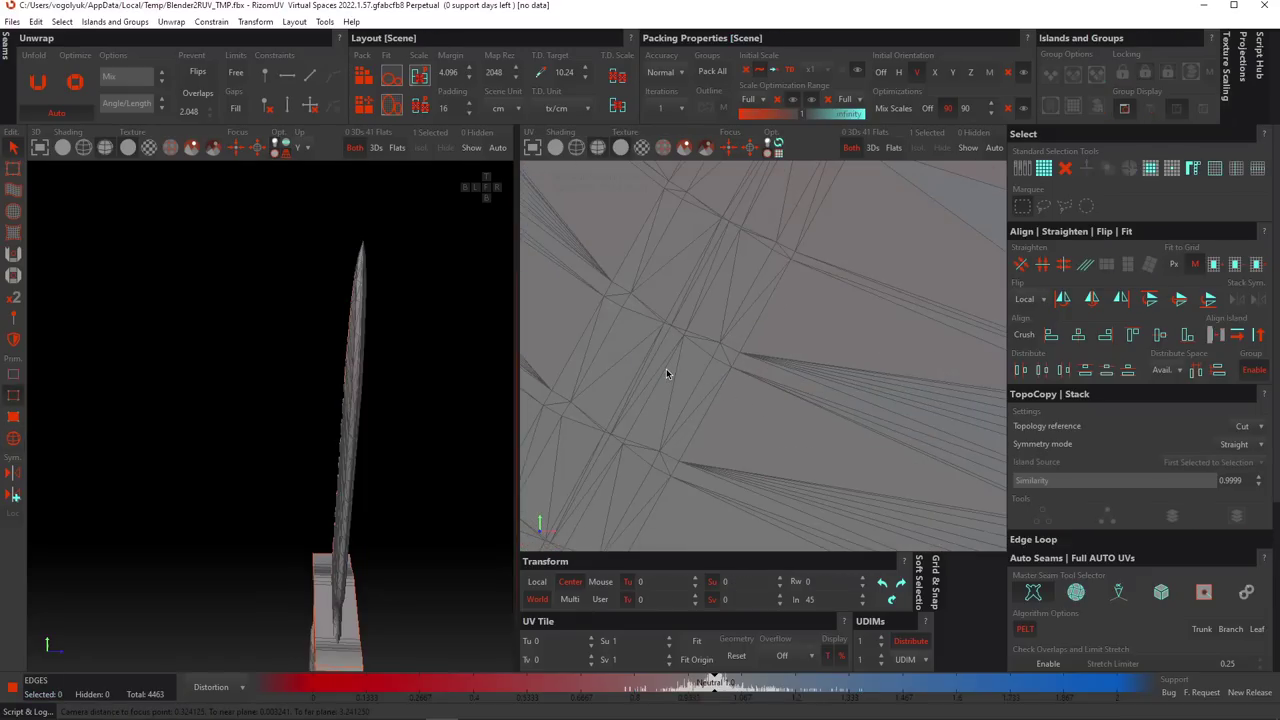
click(767, 278)
scroll(786, 340, down, 10)
key(F4)
scroll(784, 336, up, 4)
alt+middle_drag(698, 325, 806, 318)
scroll(754, 341, up, 2)
Examine the knife's guard and handle in RizomUV, switch to Blender to compare the model, and return to RizomUV.
middle_drag(310, 388, 396, 392)
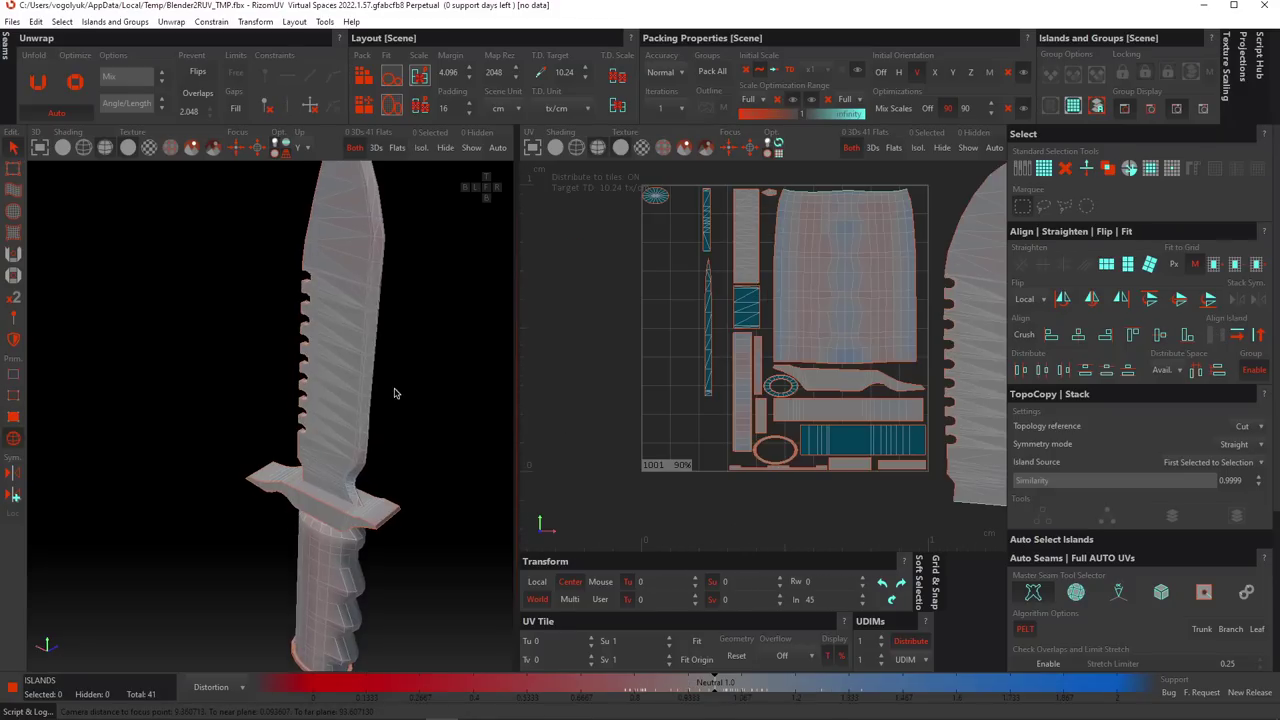
alt+middle_drag(367, 224, 340, 298)
alt+middle_drag(363, 368, 200, 423)
scroll(354, 463, up, 6)
scroll(378, 429, down, 2)
scroll(286, 443, up, 2)
key(alt+Tab)
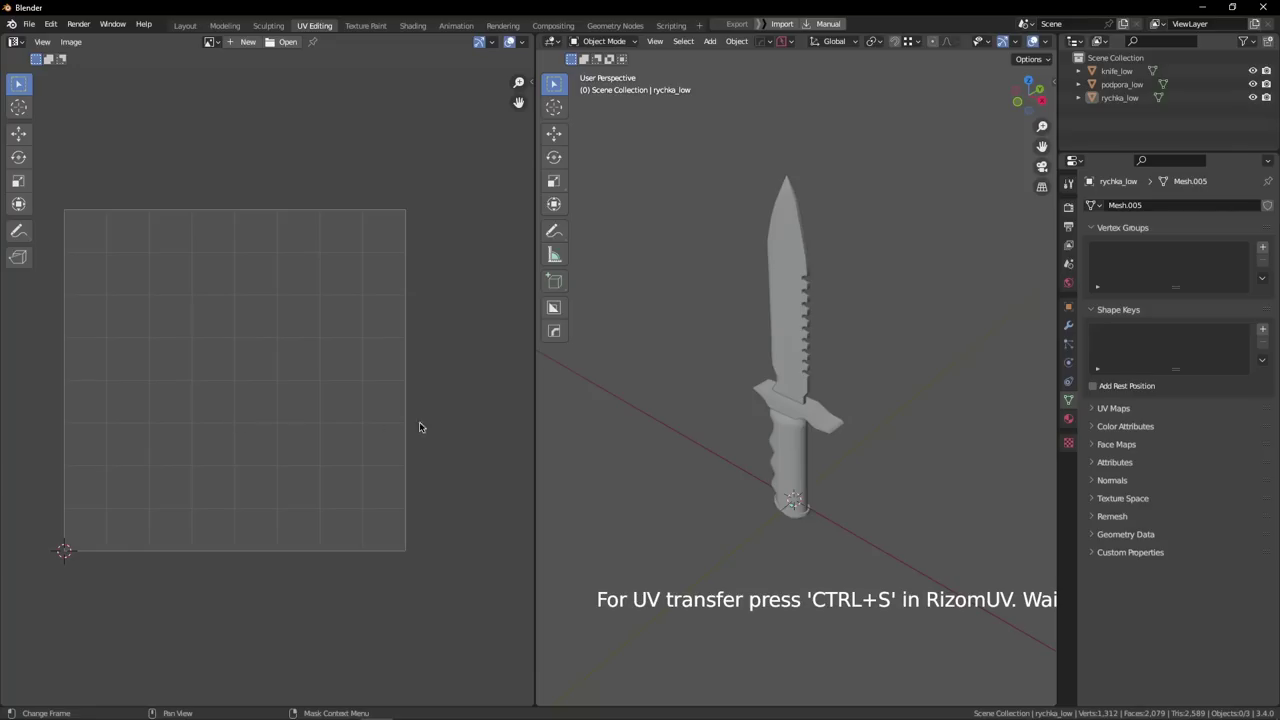
middle_drag(682, 422, 727, 420)
scroll(793, 408, up, 4)
alt+drag(793, 408, 860, 385)
scroll(806, 345, up, 3)
alt+shift+drag(860, 385, 818, 428)
key(alt+Tab)
Select the lower straight edge of the guard's side island, try aligning the island horizontally to it, and undo the alignment.
alt+drag(488, 415, 315, 396)
scroll(254, 397, down, 2)
double_click(254, 397)
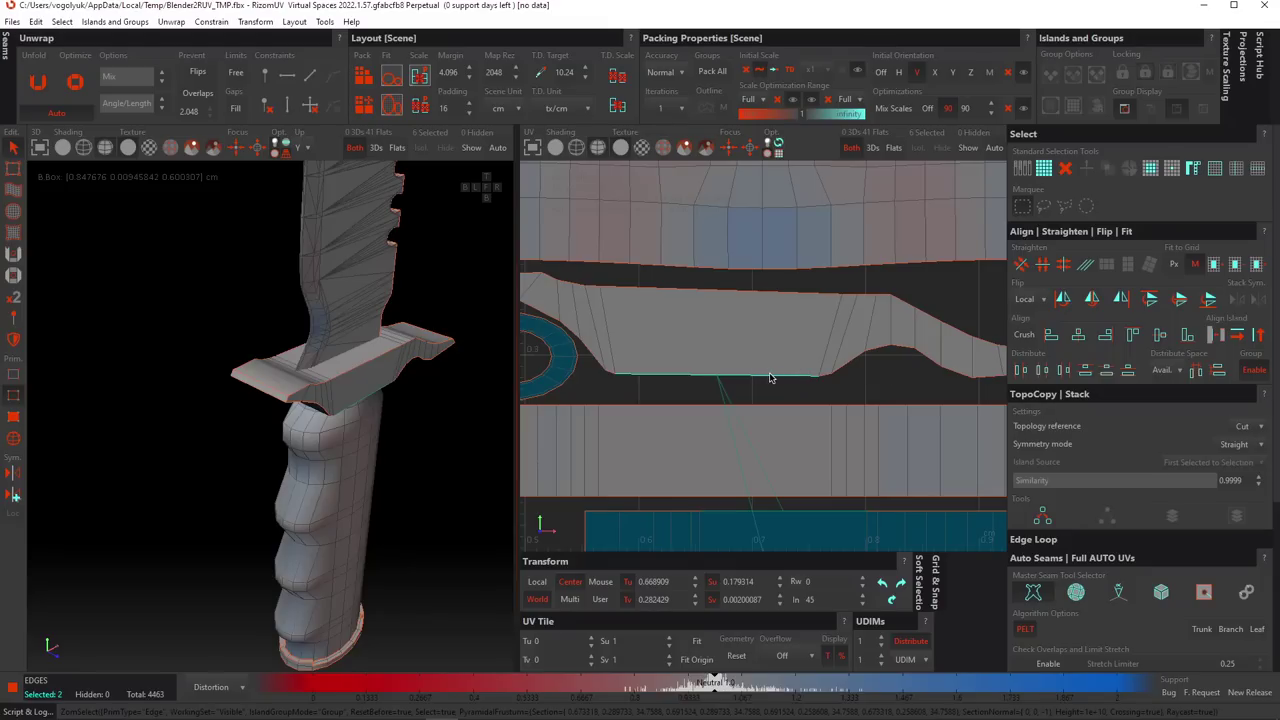
click(1237, 336)
key(ctrl+z)
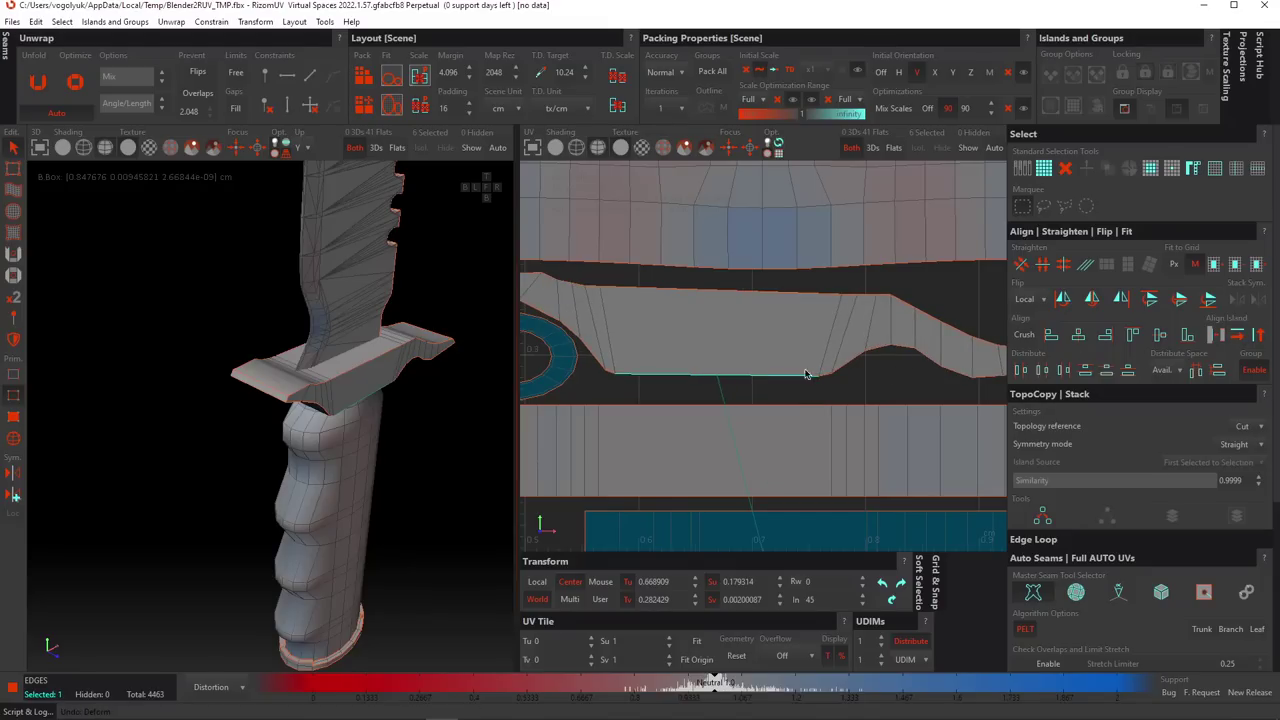
Clear the selection in island mode and group all overlapping UV islands as stacked groups.
alt+drag(407, 373, 506, 380)
scroll(507, 381, up, 3)
scroll(690, 365, down, 3)
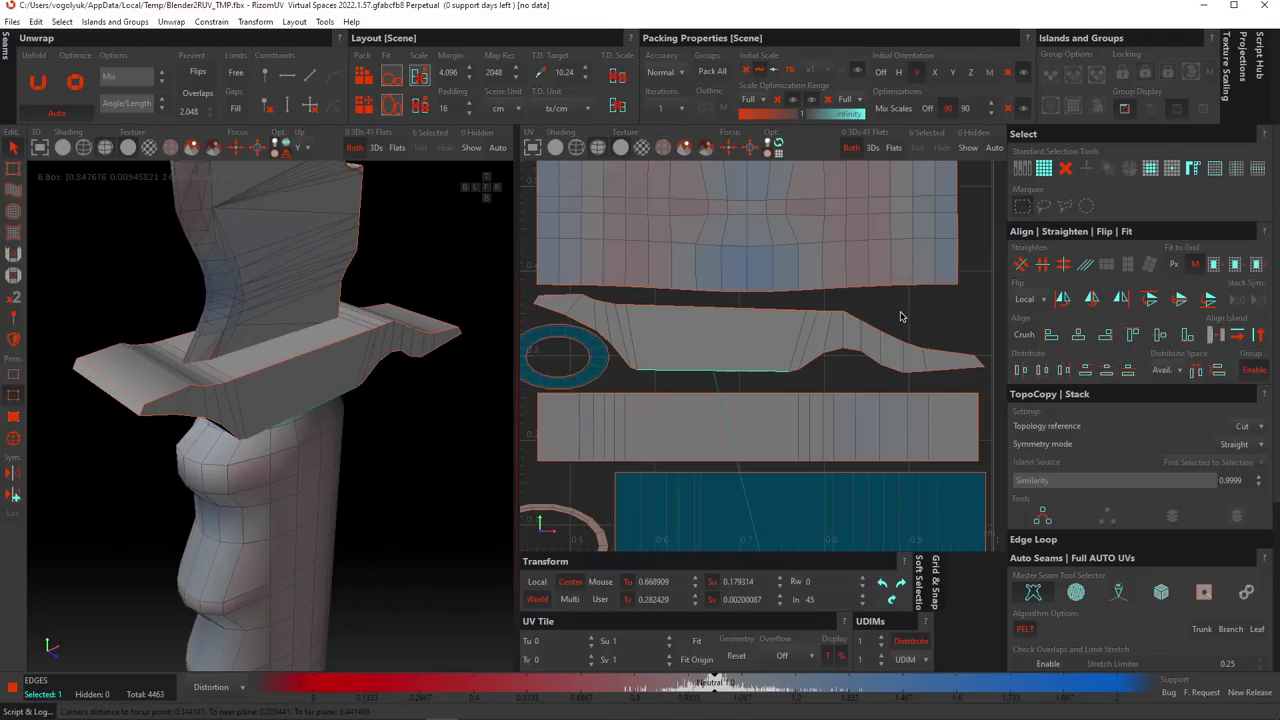
key(F4)
click(951, 290)
click(1097, 106)
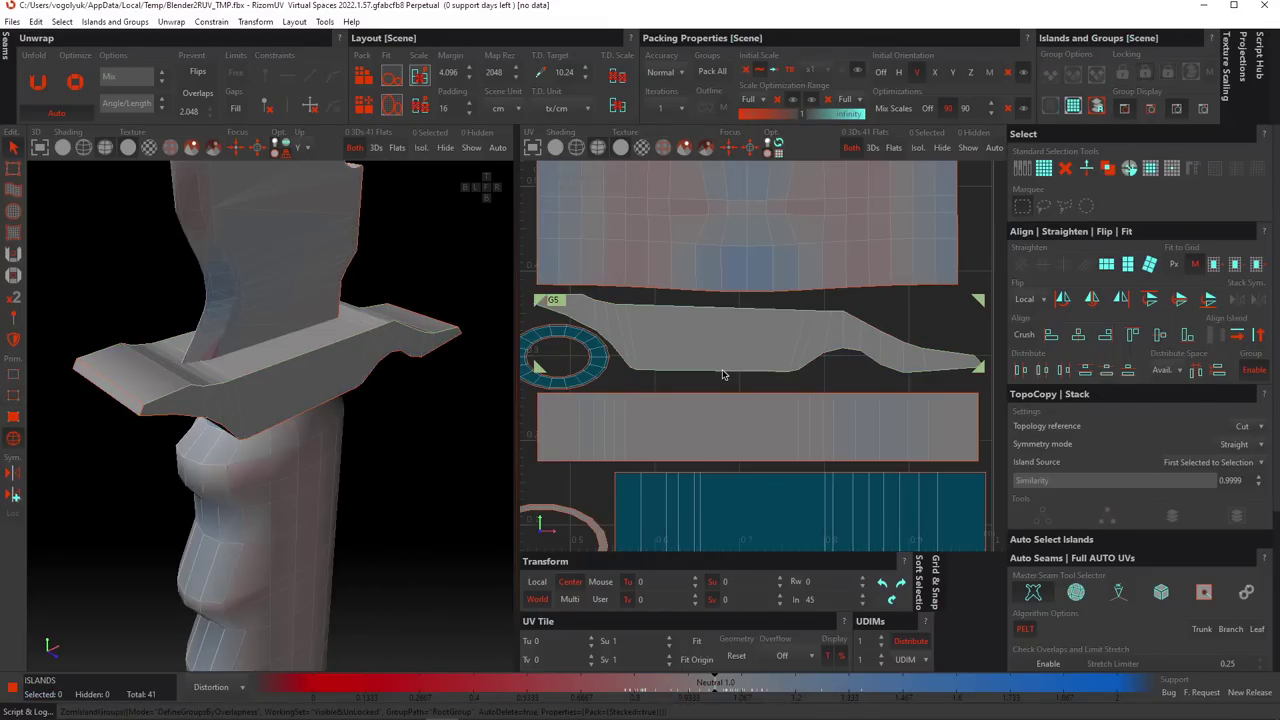
Select the lower straight edge of the stacked guard side islands and align the group horizontally to it.
key(F2)
click(730, 377)
click(1258, 337)
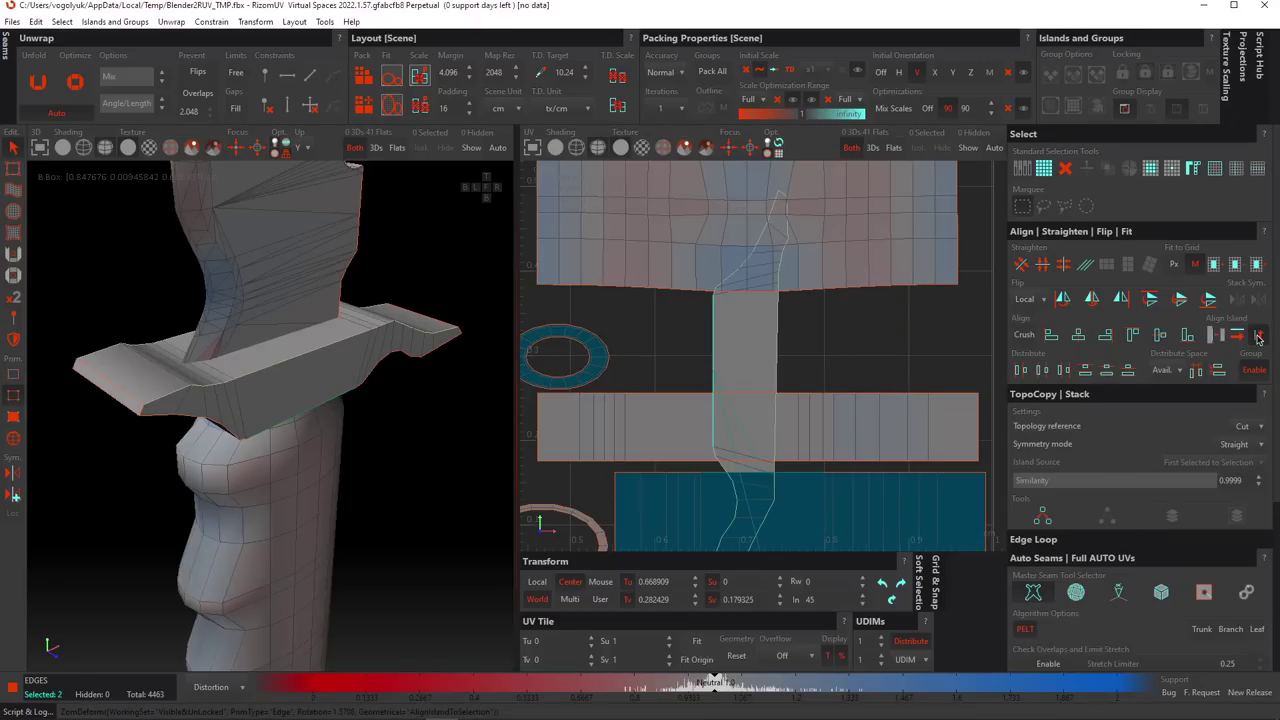
click(1237, 337)
click(827, 311)
scroll(747, 353, up, 5)
scroll(684, 340, down, 1)
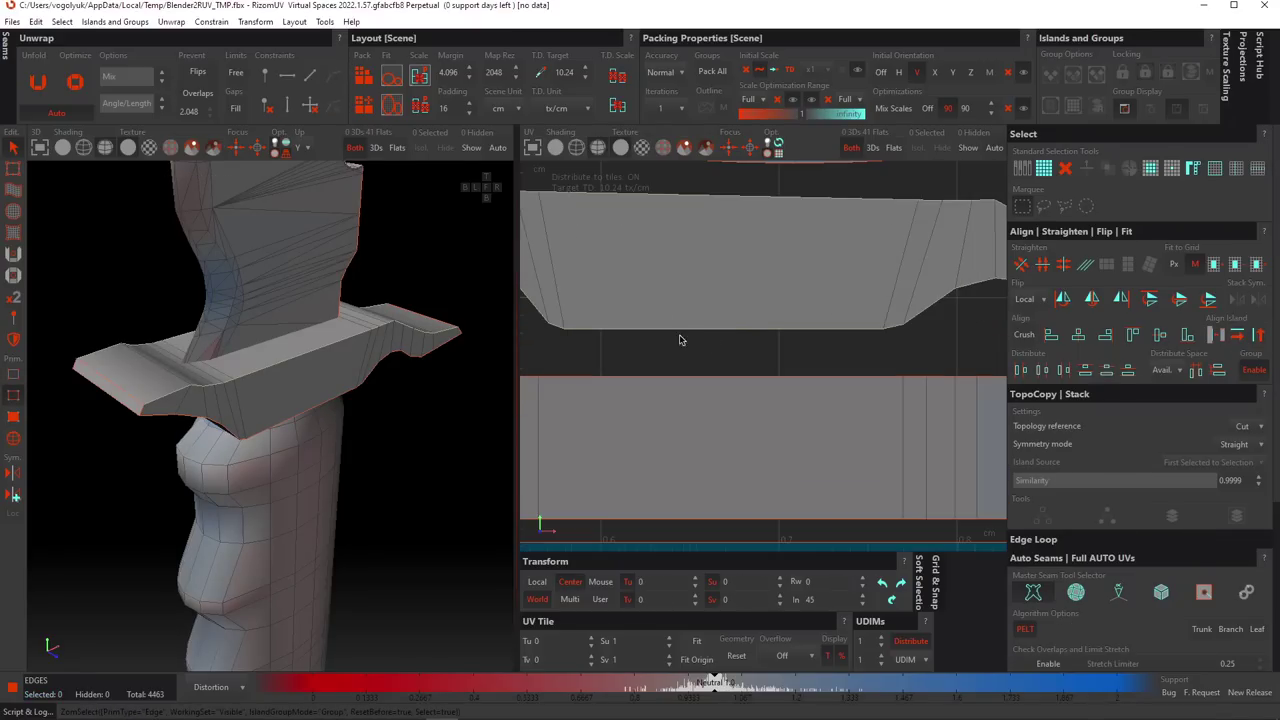
Examine the guard and grip in 3D, selecting part of the grip to locate its UV island.
middle_drag(695, 297, 719, 328)
alt+drag(436, 357, 230, 354)
scroll(230, 354, down, 2)
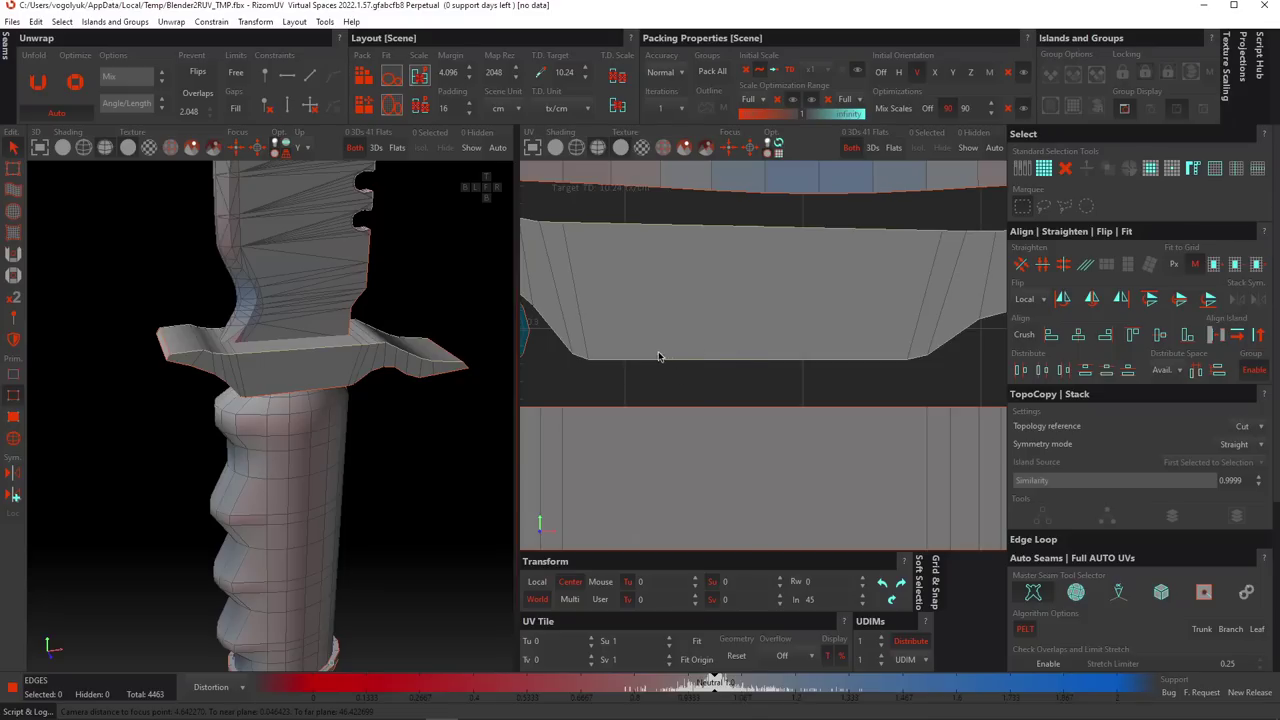
scroll(800, 358, down, 6)
middle_drag(386, 460, 394, 380)
scroll(394, 380, down, 1)
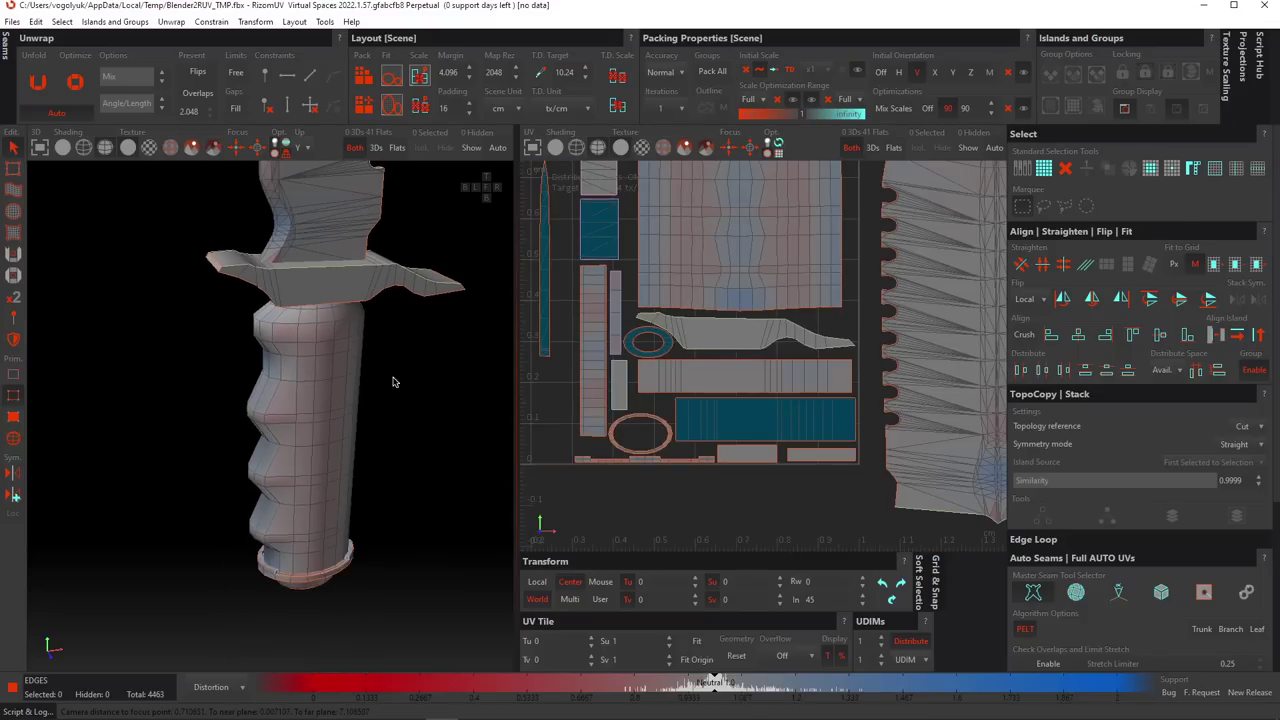
alt+drag(394, 380, 309, 354)
scroll(309, 354, up, 2)
scroll(330, 370, up, 3)
middle_drag(348, 386, 317, 297)
scroll(366, 323, down, 2)
key(F3)
click(379, 348)
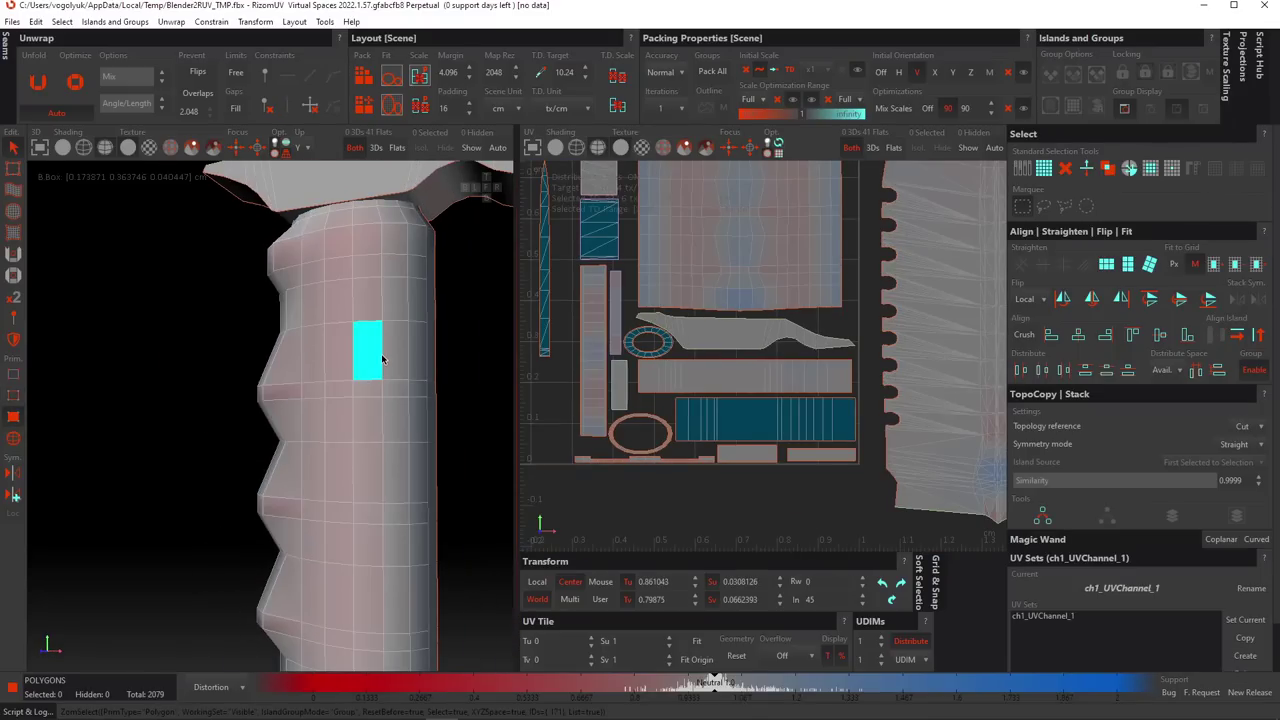
alt+drag(268, 353, 349, 376)
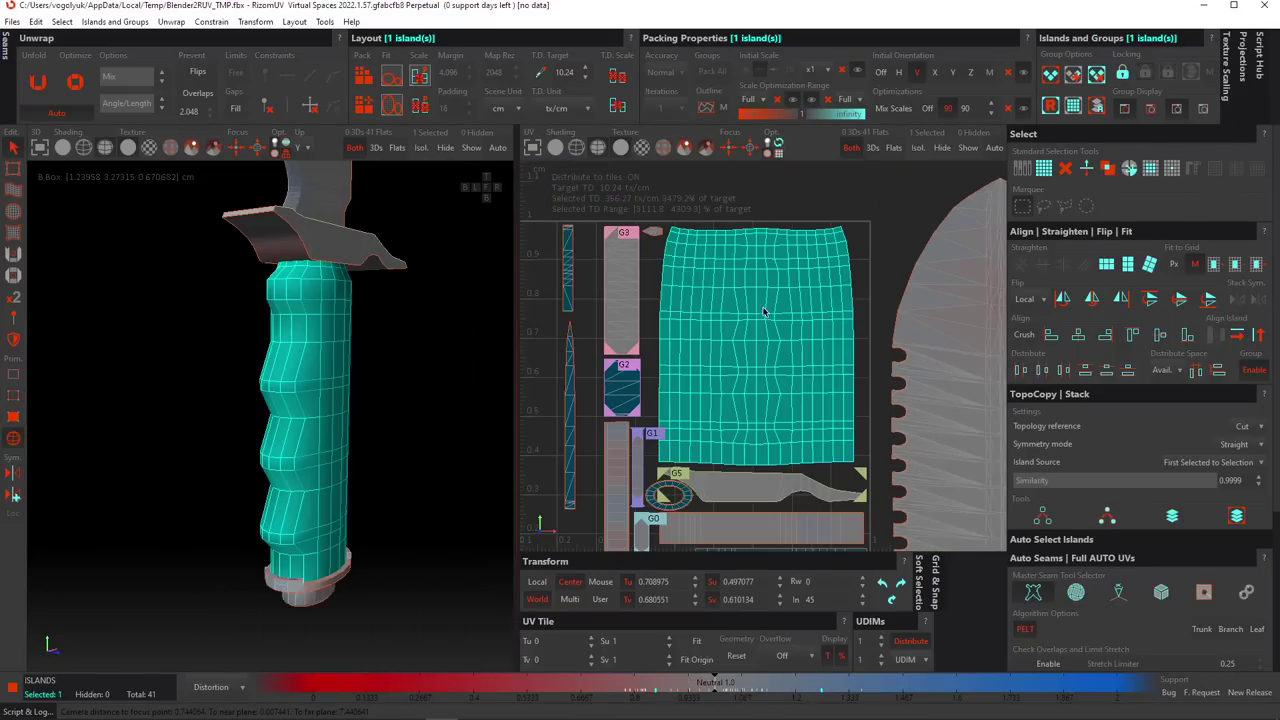
alt+drag(408, 391, 242, 405)
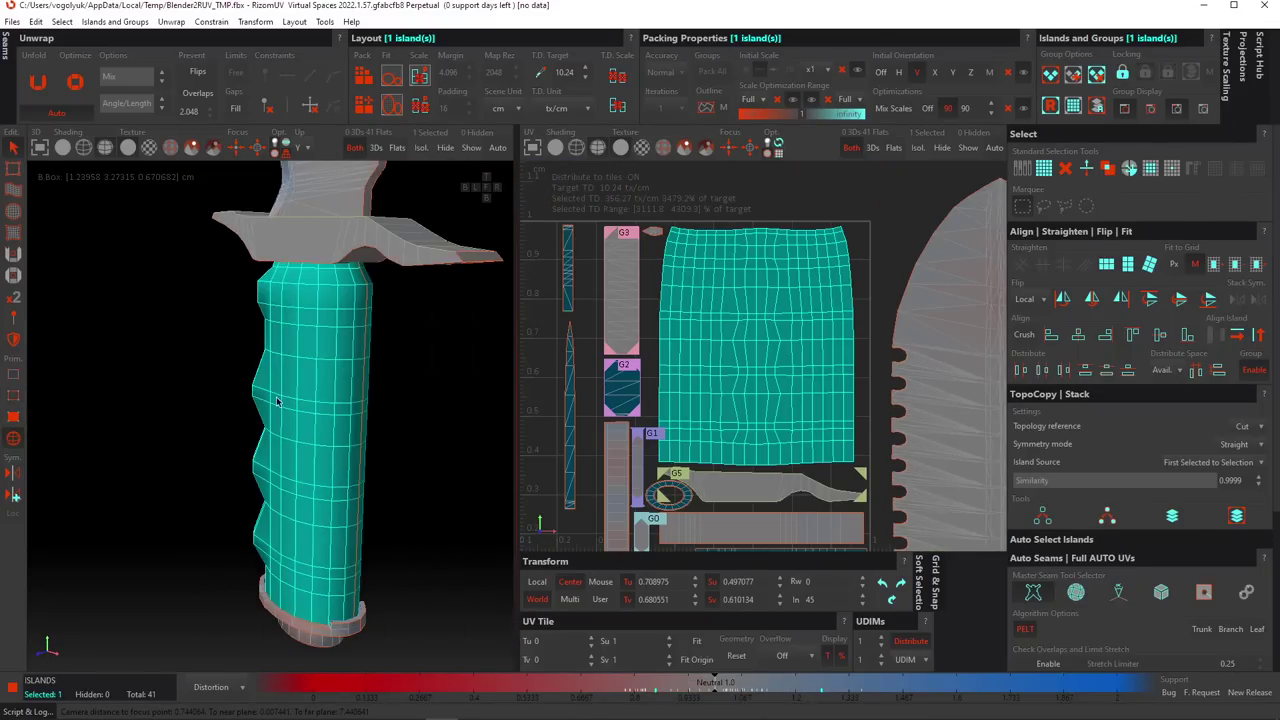
Select the full top border of the grip island from corner to corner and constrain those edges horizontally.
click(874, 249)
key(F2)
scroll(682, 238, up, 3)
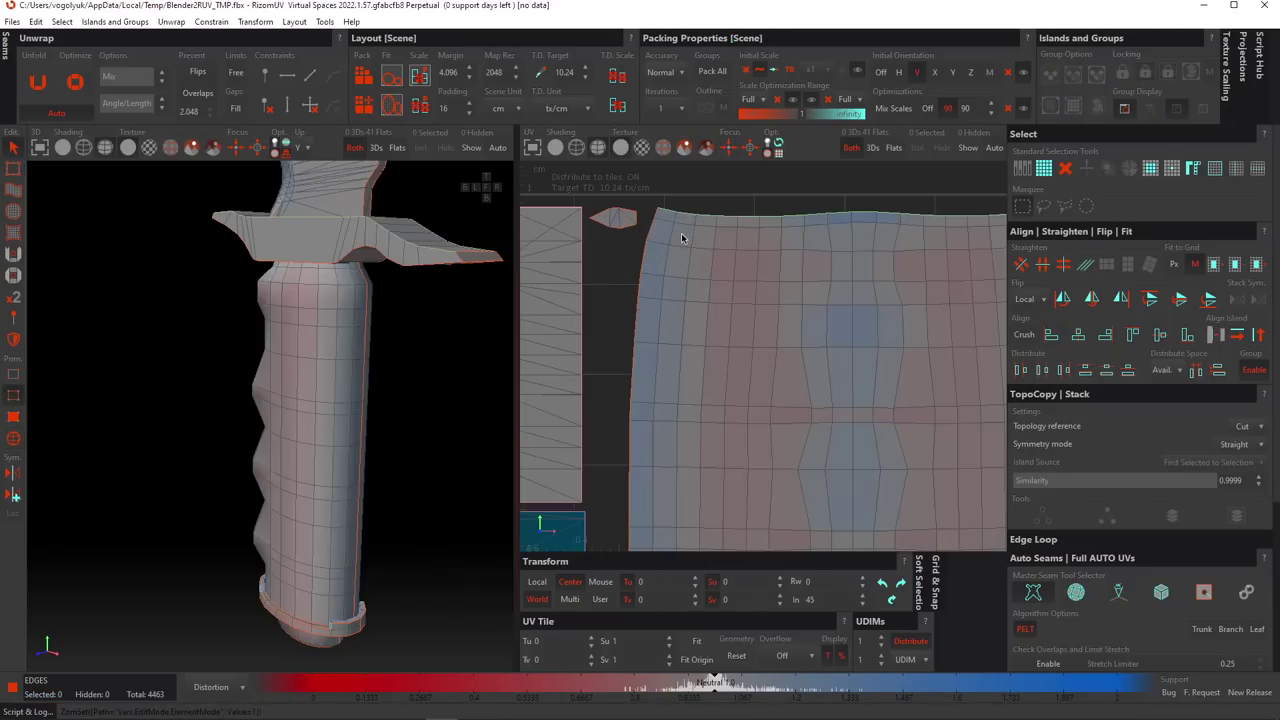
click(671, 215)
alt+middle_drag(888, 225, 673, 278)
shift+click(834, 268)
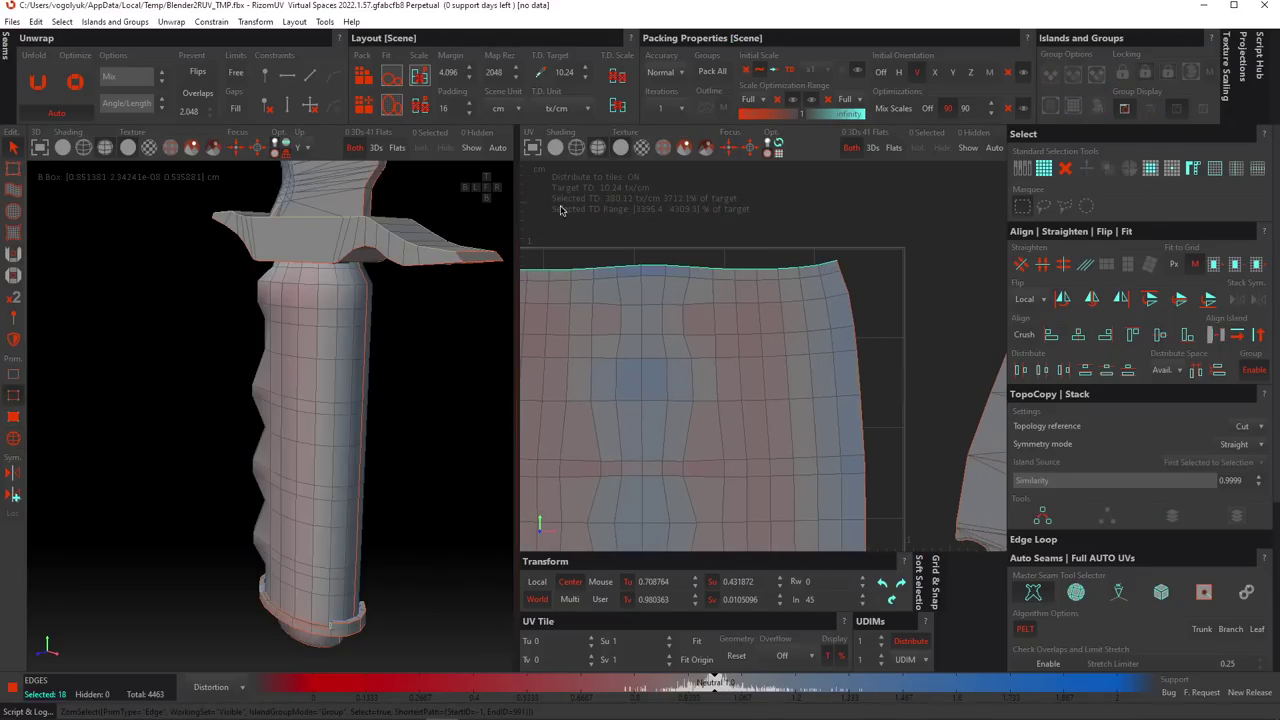
click(286, 77)
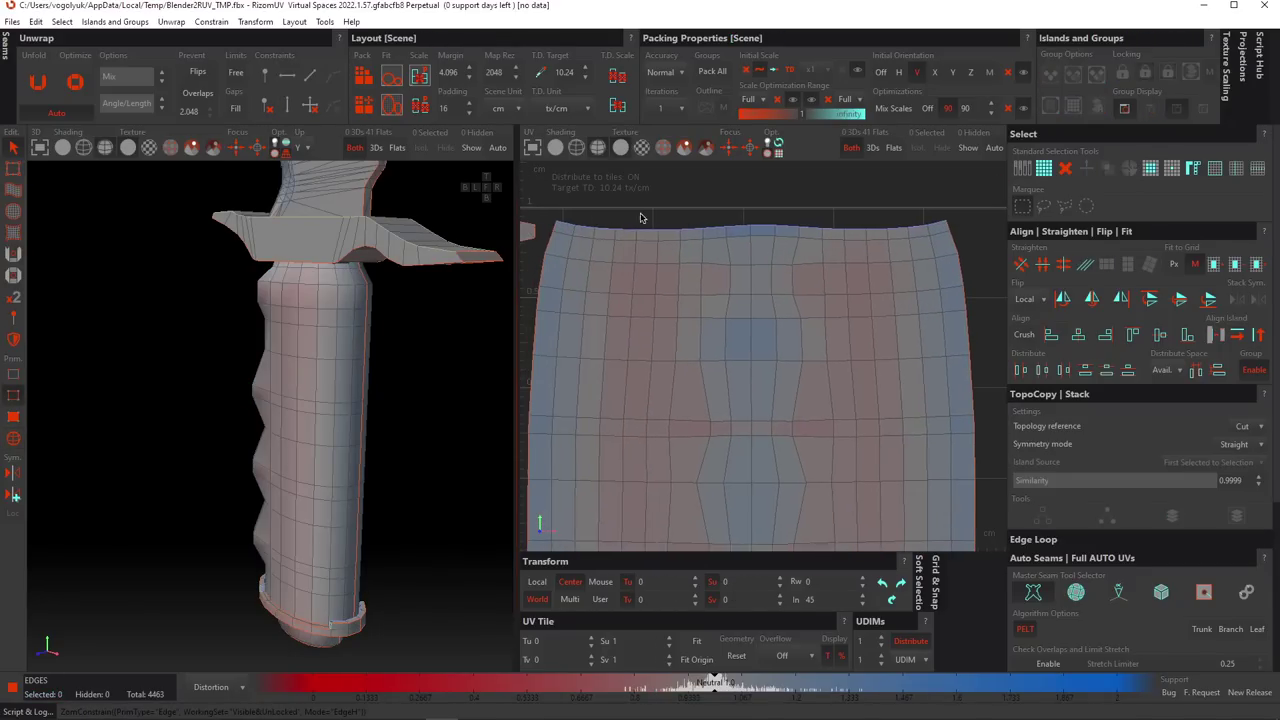
Select the full bottom border of the grip island from corner to corner and constrain those edges horizontally.
scroll(682, 238, down, 5)
scroll(671, 329, up, 6)
click(615, 337)
alt+middle_drag(869, 338, 644, 344)
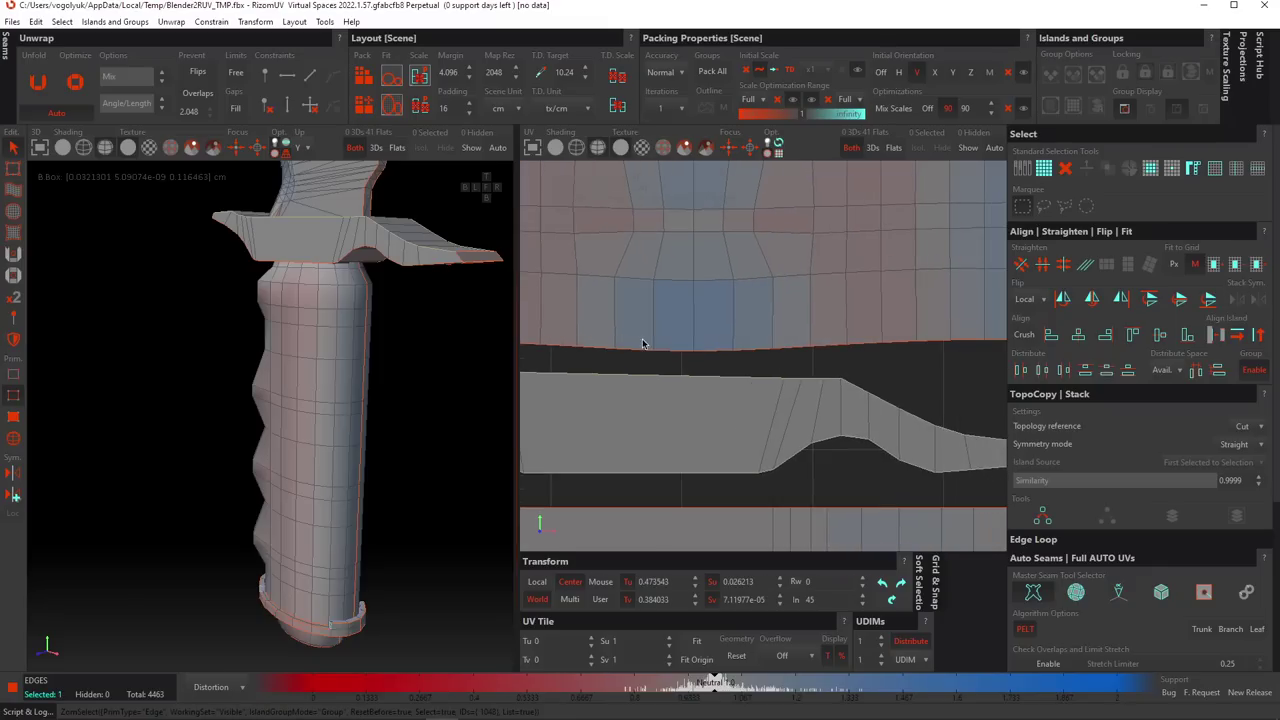
alt+middle_drag(915, 349, 695, 361)
shift+click(788, 355)
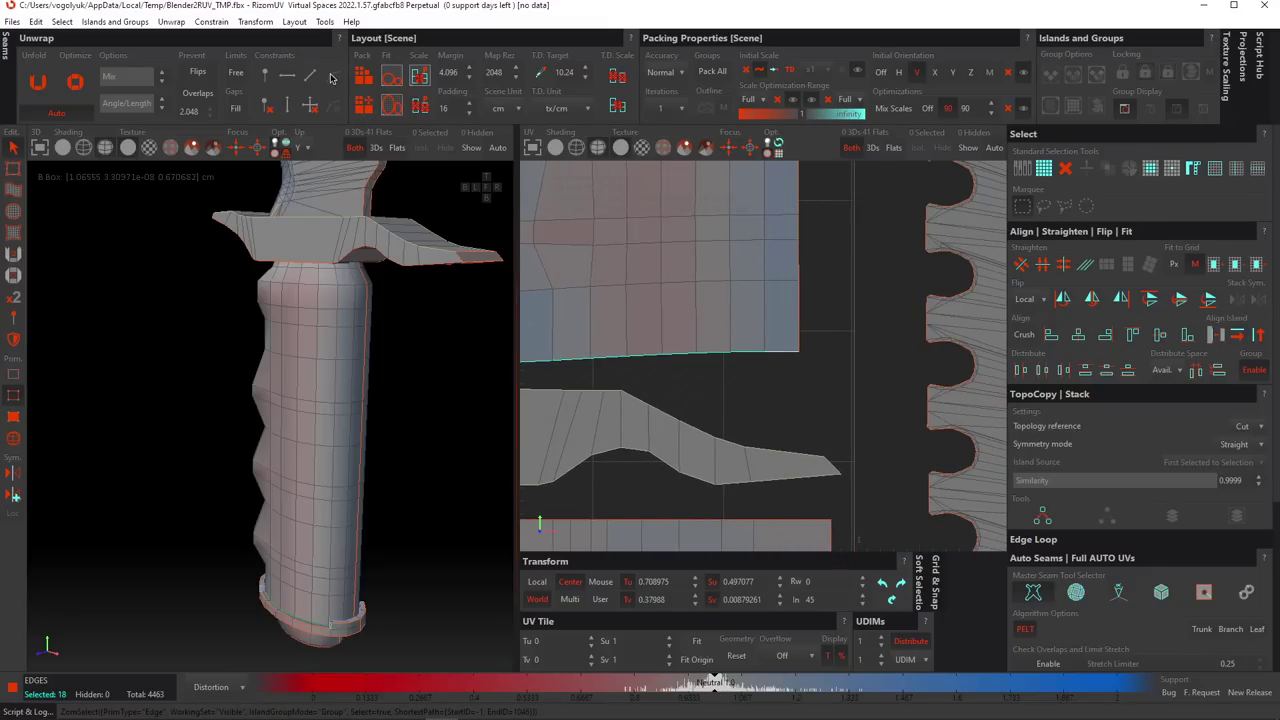
click(287, 77)
Select the grip island's long side border from its upper to its lower corner and constrain those edges vertically.
scroll(761, 420, down, 6)
scroll(768, 217, up, 3)
click(753, 202)
alt+middle_drag(802, 450, 790, 373)
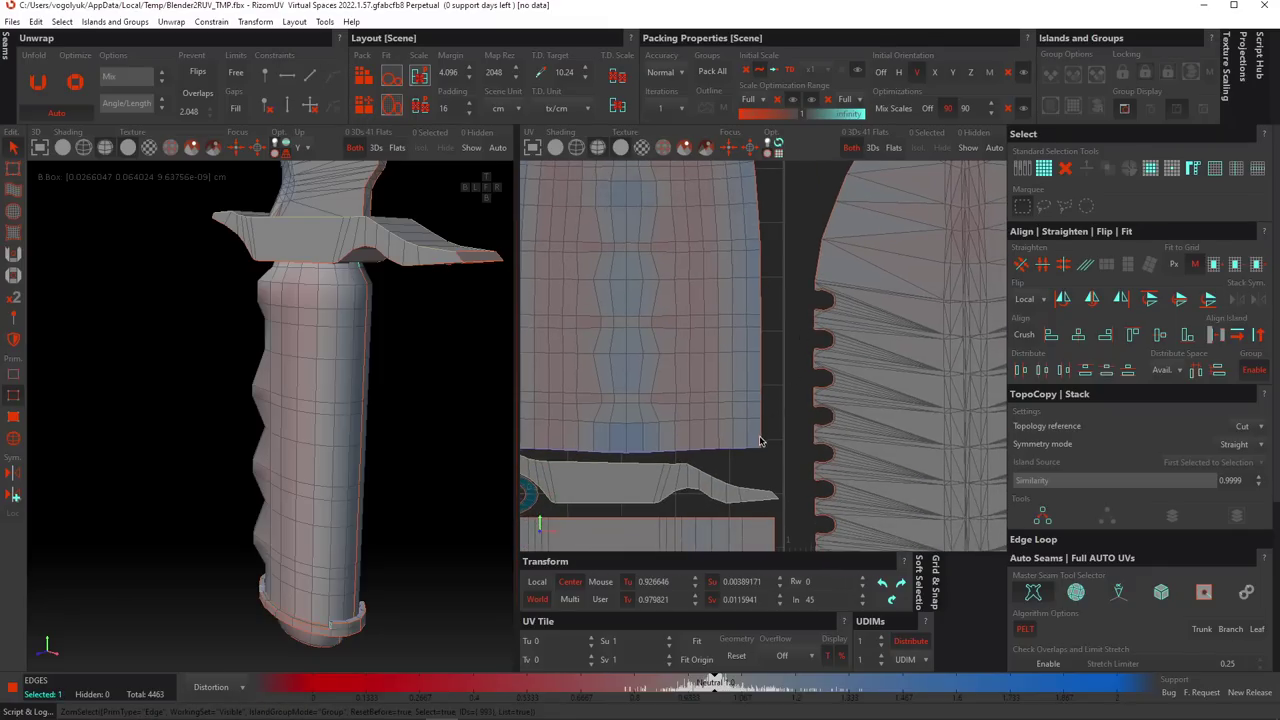
shift+click(760, 441)
scroll(777, 440, down, 2)
alt+middle_drag(728, 296, 820, 354)
Unfold the constrained grip island into a rectangular shape and check its straightened borders.
key(F4)
click(806, 354)
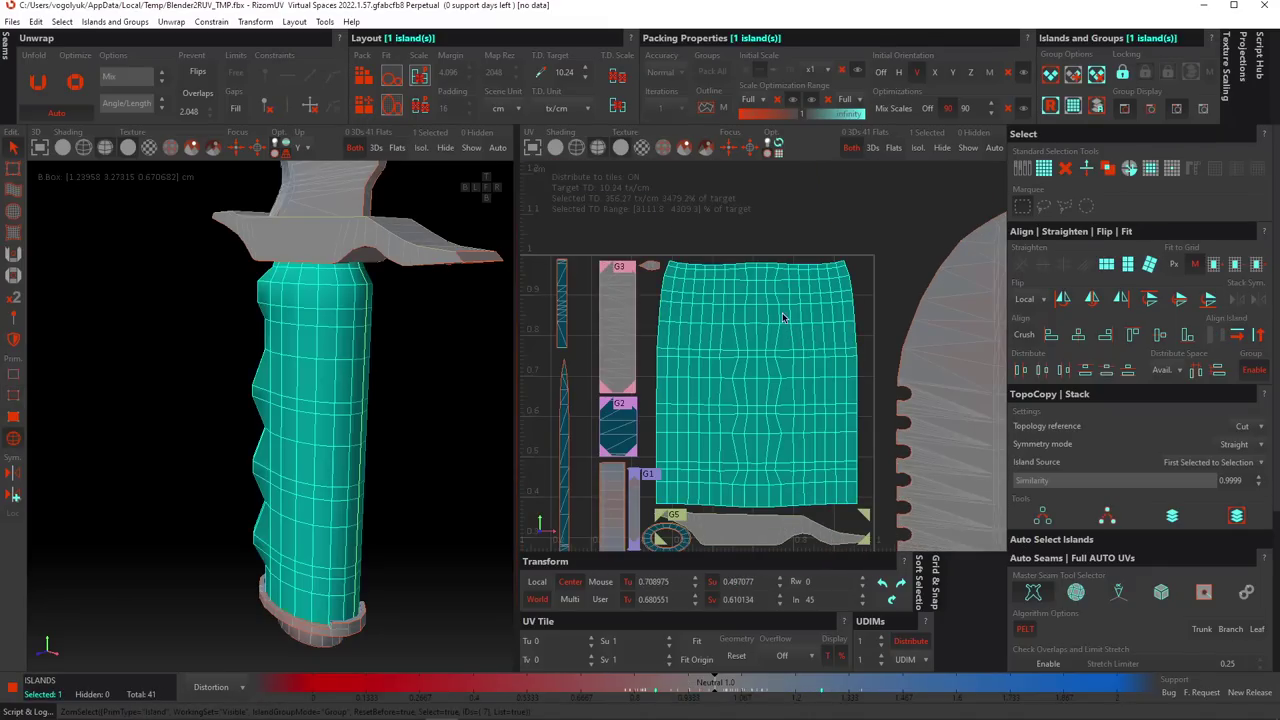
key(u)
click(780, 198)
scroll(783, 238, down, 3)
scroll(798, 290, up, 4)
scroll(773, 301, down, 3)
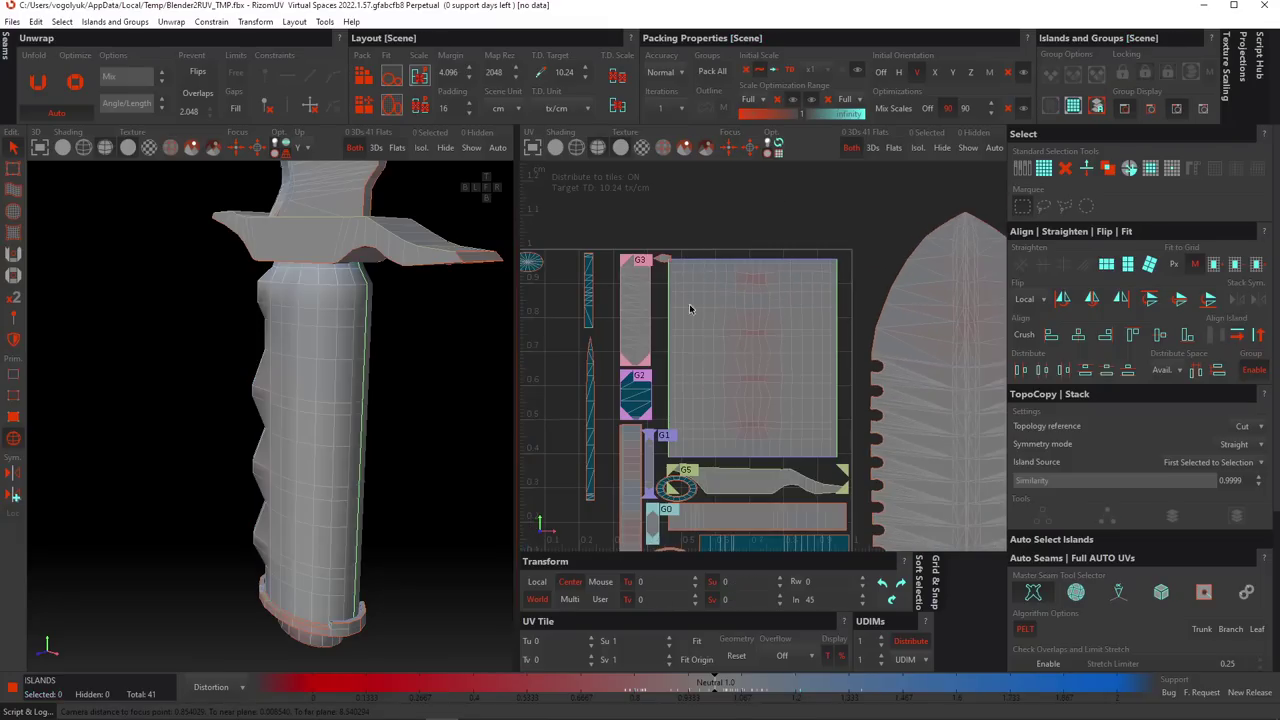
mouse_move(420, 361)
alt+mouse_down()
mouse_move(486, 379)
mouse_move(401, 367)
alt+mouse_up()
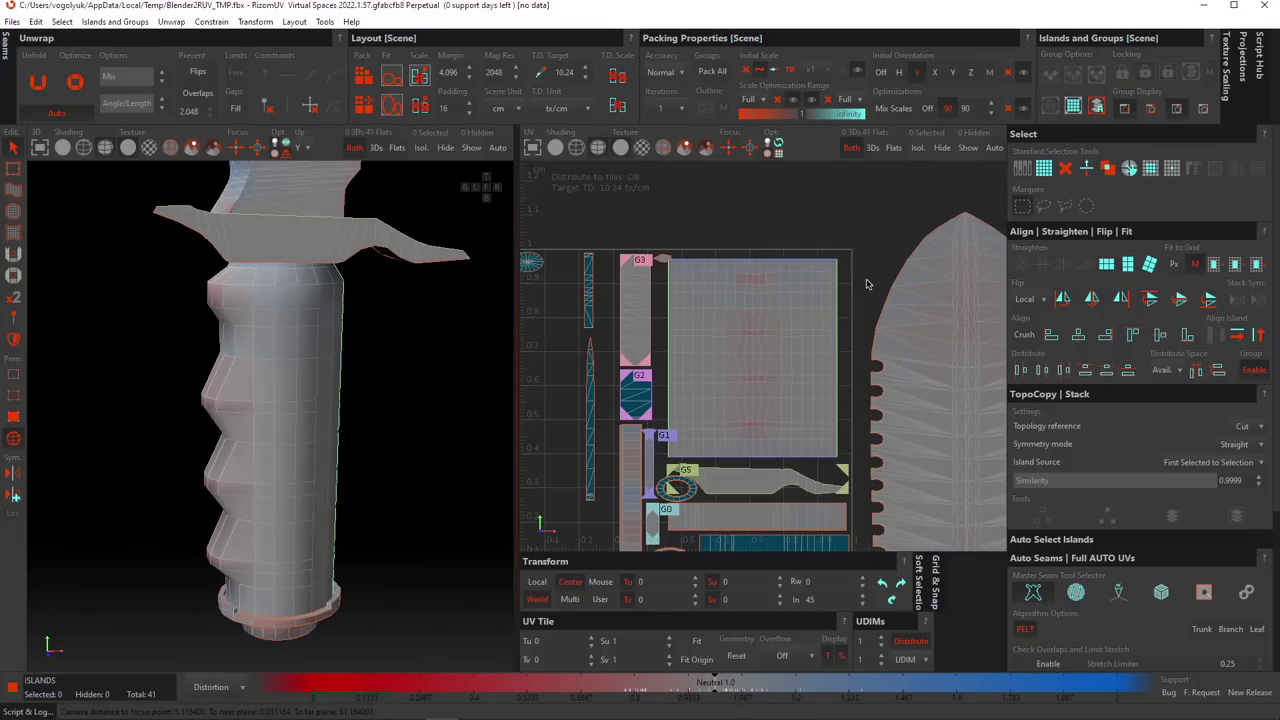
scroll(853, 264, up, 6)
alt+middle_drag(748, 260, 765, 298)
scroll(763, 292, up, 4)
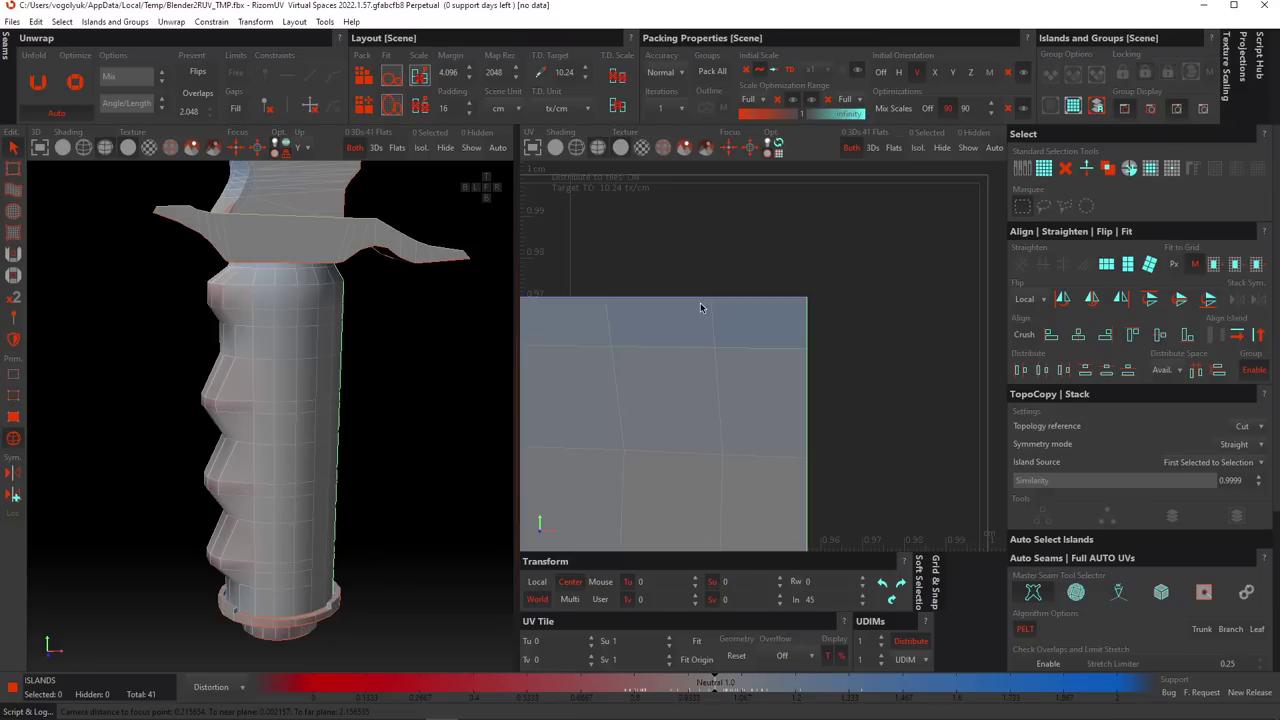
scroll(784, 275, down, 8)
Straighten the grip island's inner vertical edges into a regular grid and check the distortion.
click(724, 309)
scroll(745, 288, up, 2)
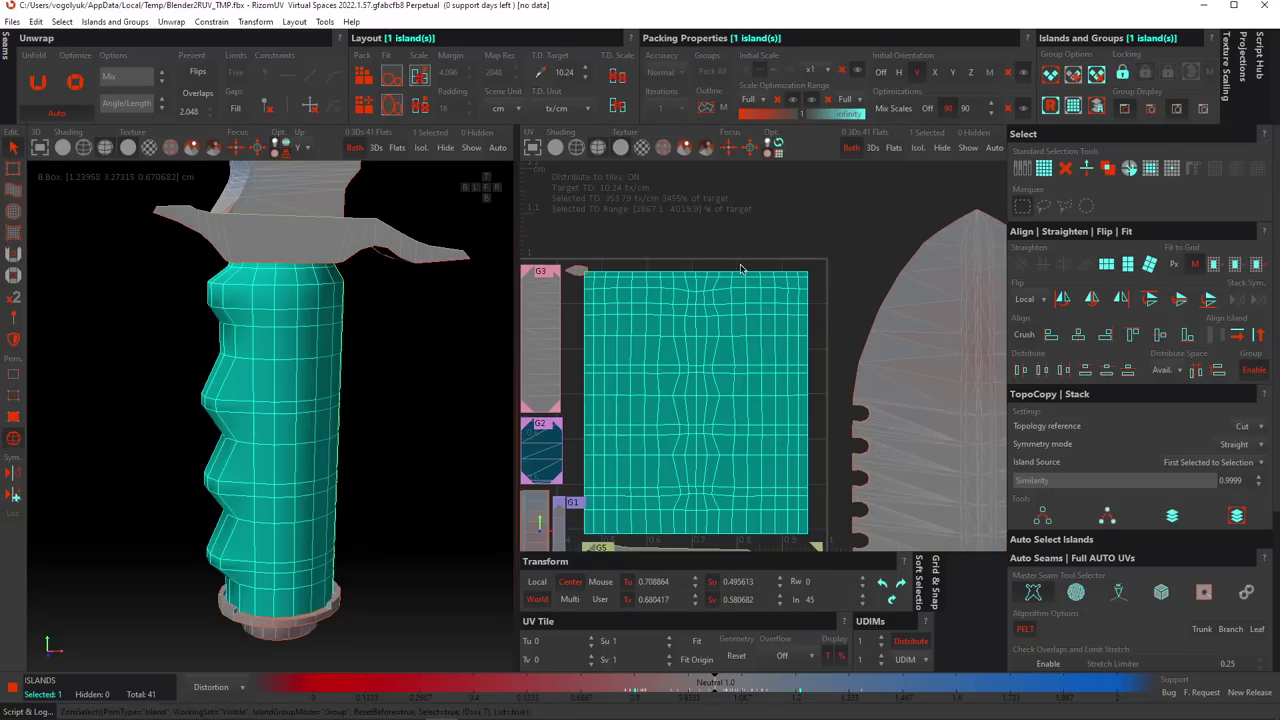
click(1129, 266)
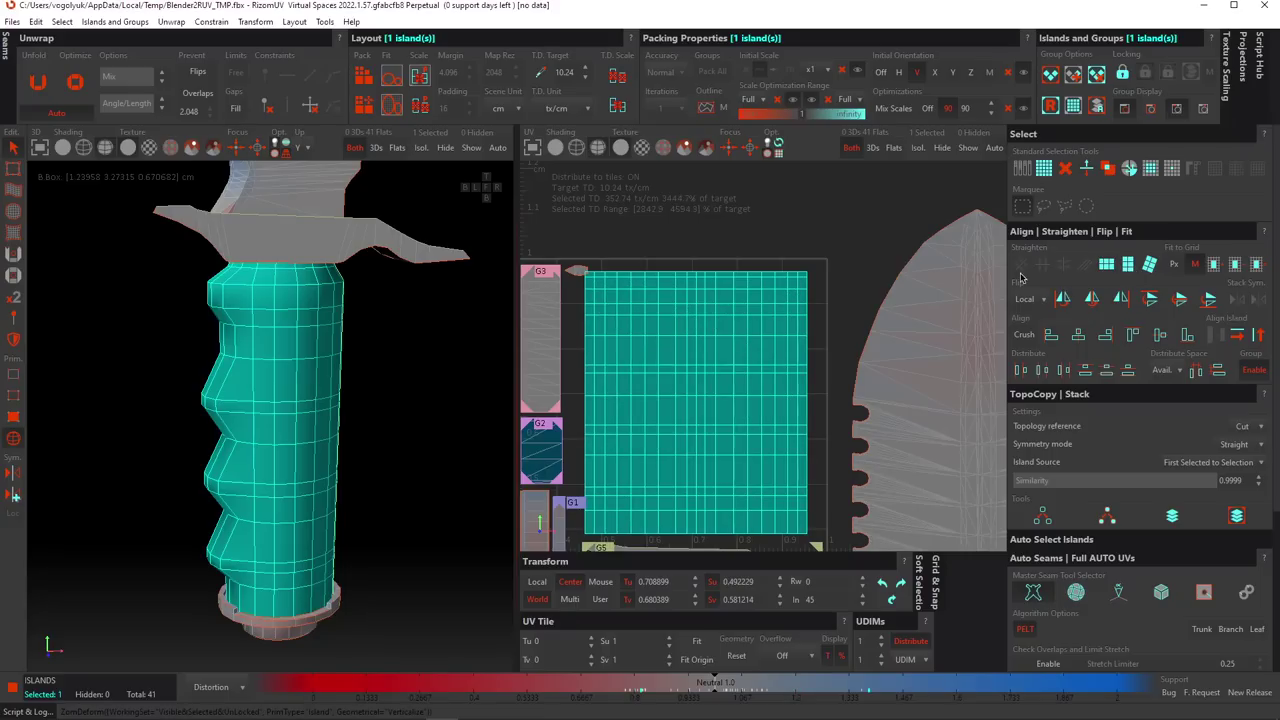
click(757, 259)
scroll(716, 321, down, 2)
scroll(717, 323, up, 5)
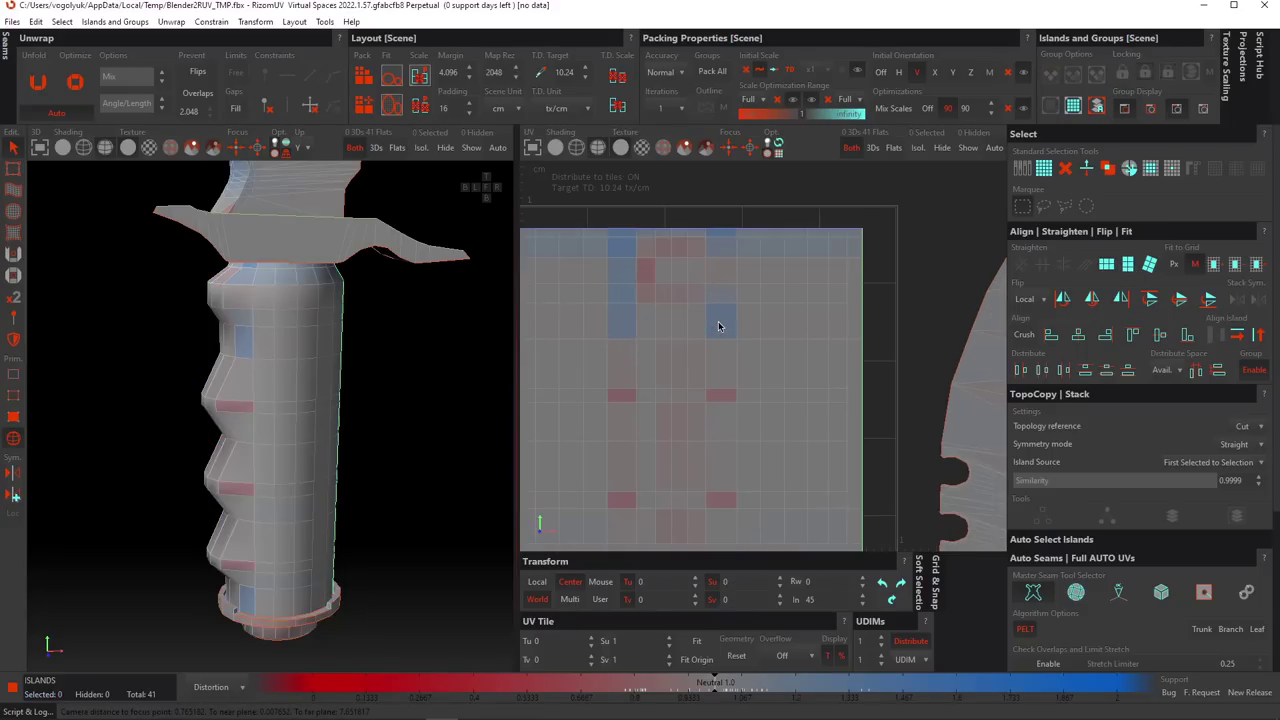
click(768, 291)
scroll(708, 268, down, 4)
scroll(728, 251, up, 2)
click(757, 240)
scroll(711, 263, up, 2)
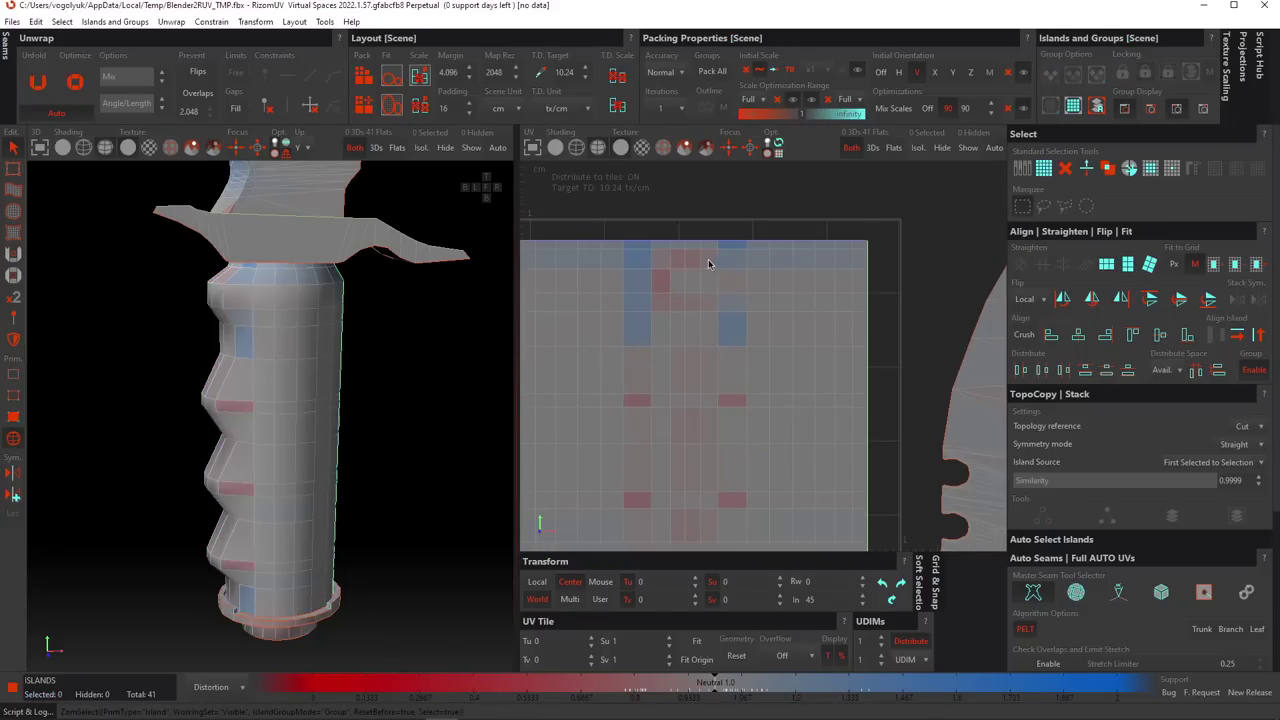
Inspect the grip's rectangular island and the straightening options available for it.
scroll(714, 260, down, 2)
scroll(691, 356, down, 1)
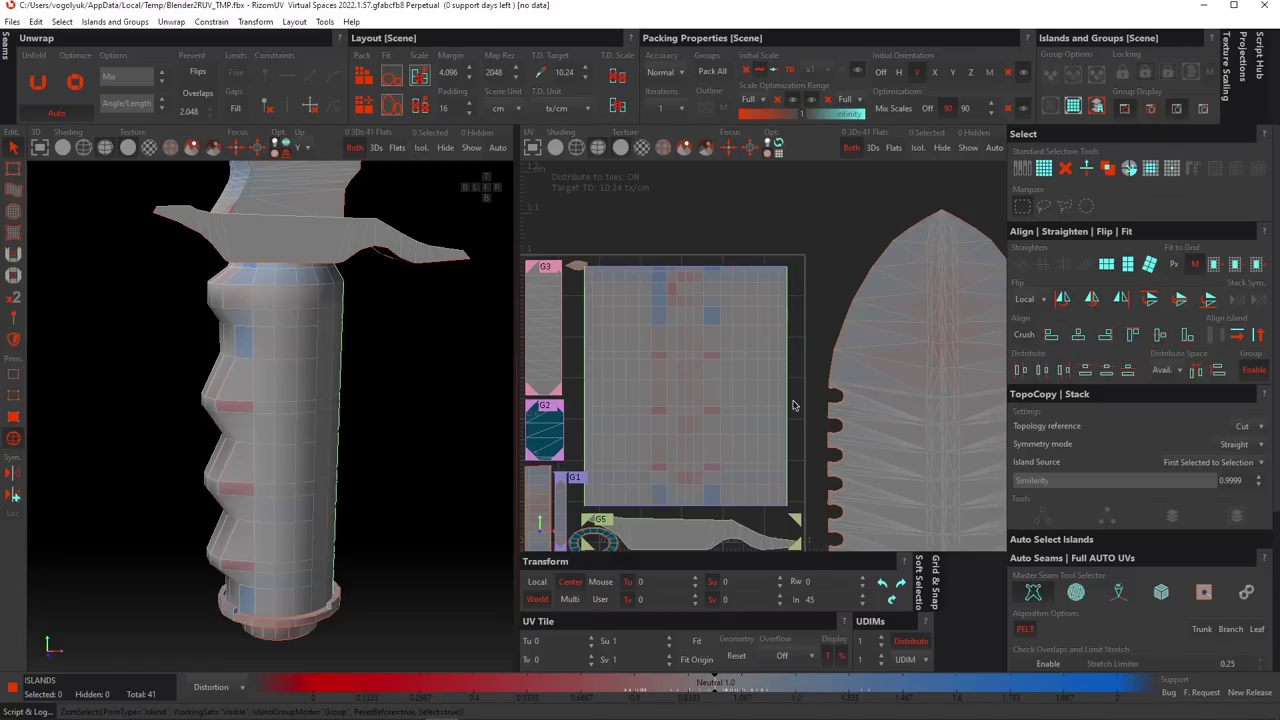
click(704, 379)
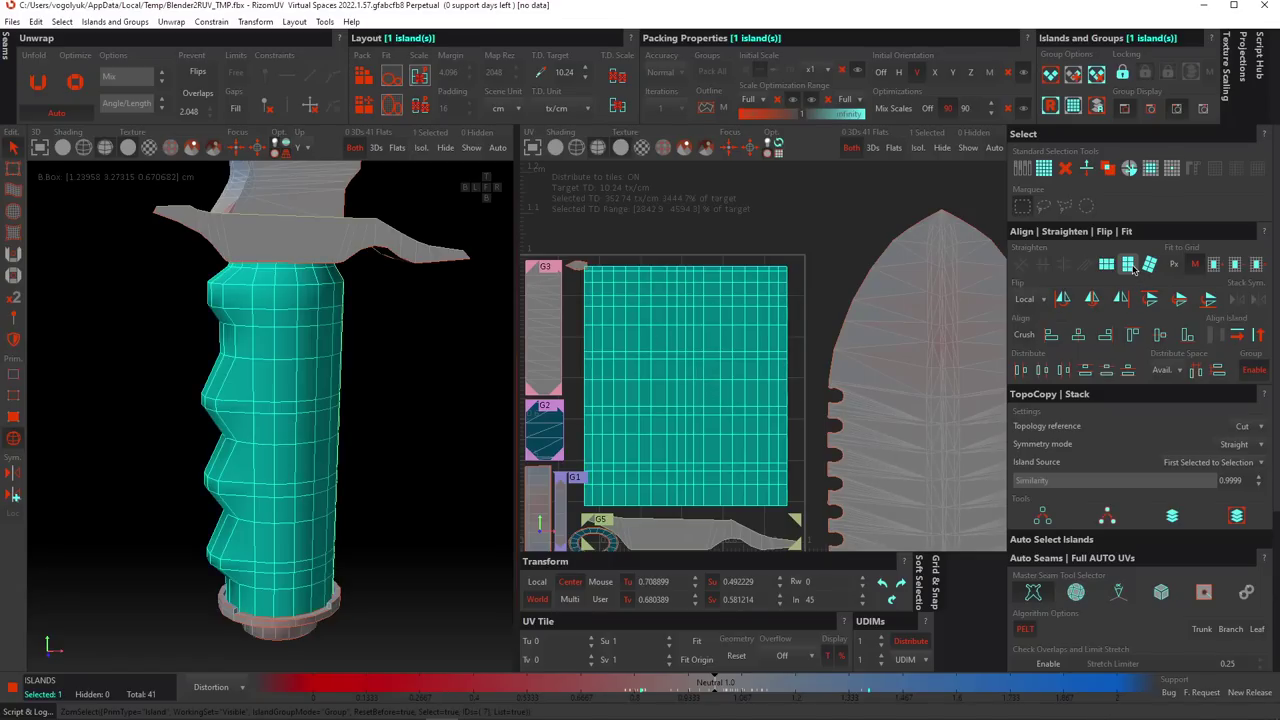
click(1107, 266)
click(1129, 266)
click(797, 240)
scroll(757, 312, down, 1)
middle_drag(757, 312, 802, 281)
scroll(802, 281, up, 2)
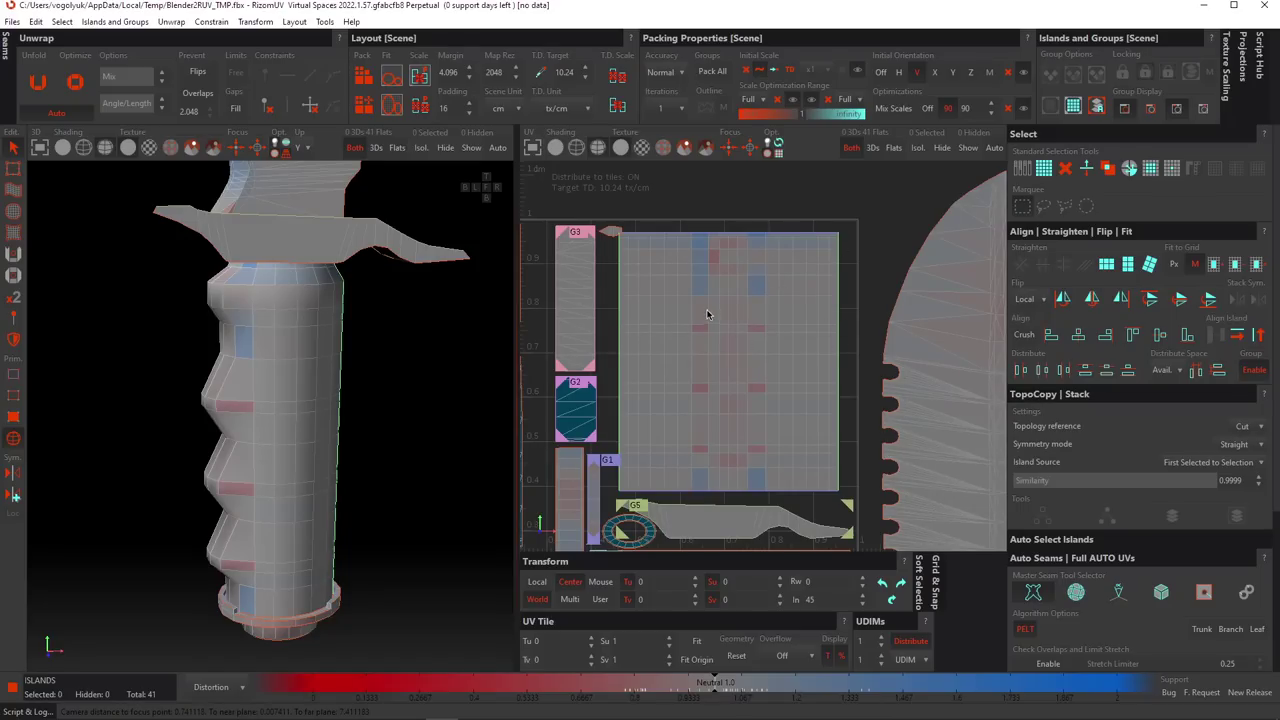
Select the flipped oval island of the pommel ring and focus the 3D view on it.
scroll(660, 530, up, 4)
middle_drag(660, 530, 687, 256)
middle_drag(593, 425, 704, 291)
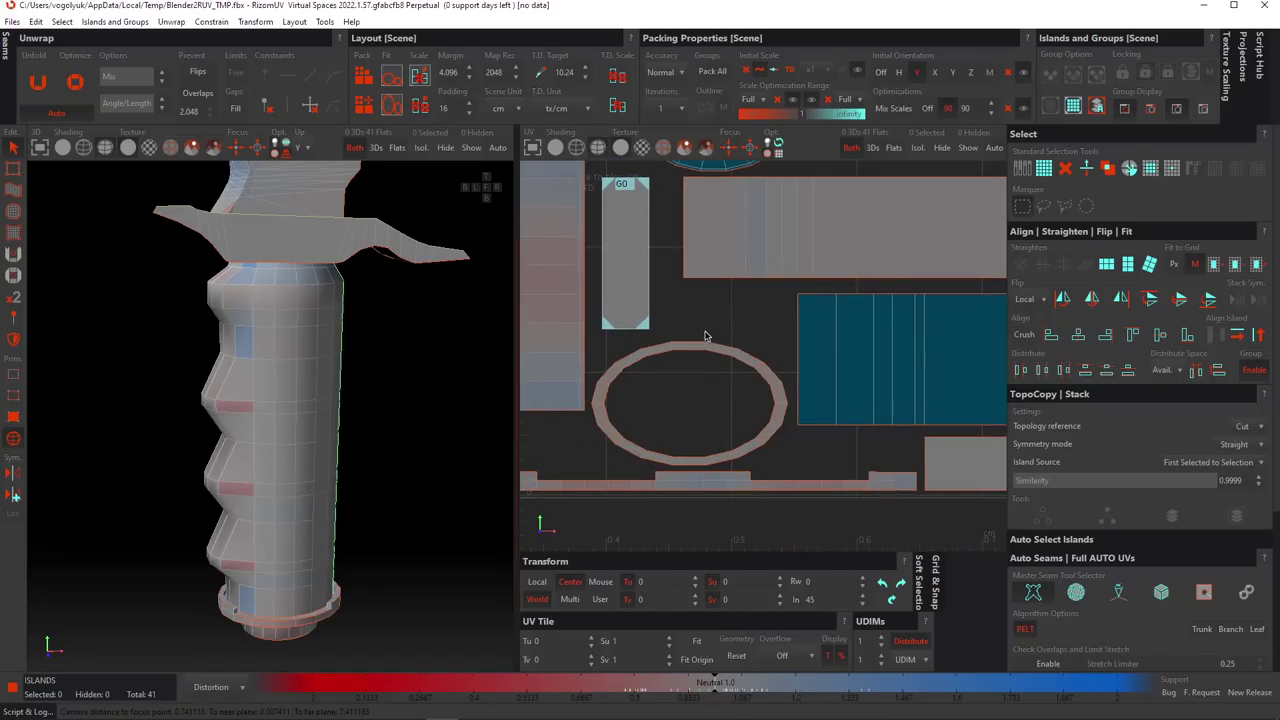
click(716, 352)
middle_drag(736, 230, 723, 351)
click(758, 264)
key(f)
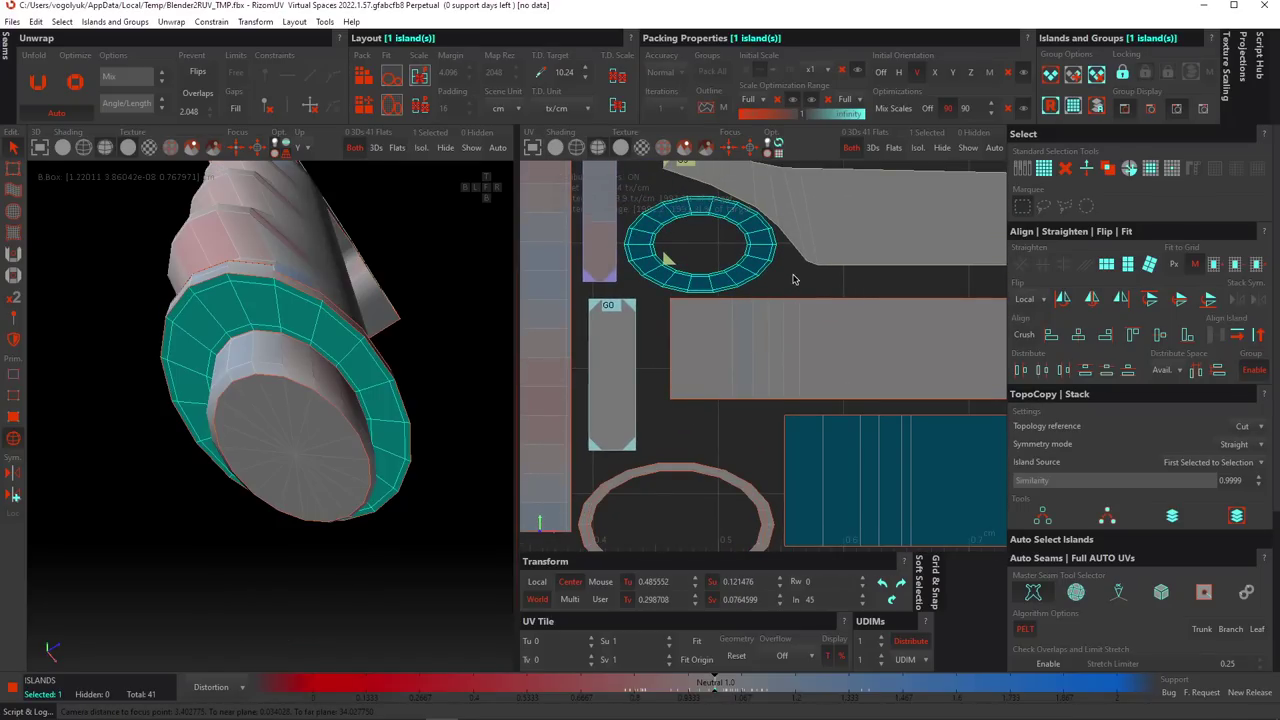
Try unfolding the pommel ring island and undo it to compare its shape before and after.
click(792, 288)
scroll(706, 250, up, 3)
click(716, 390)
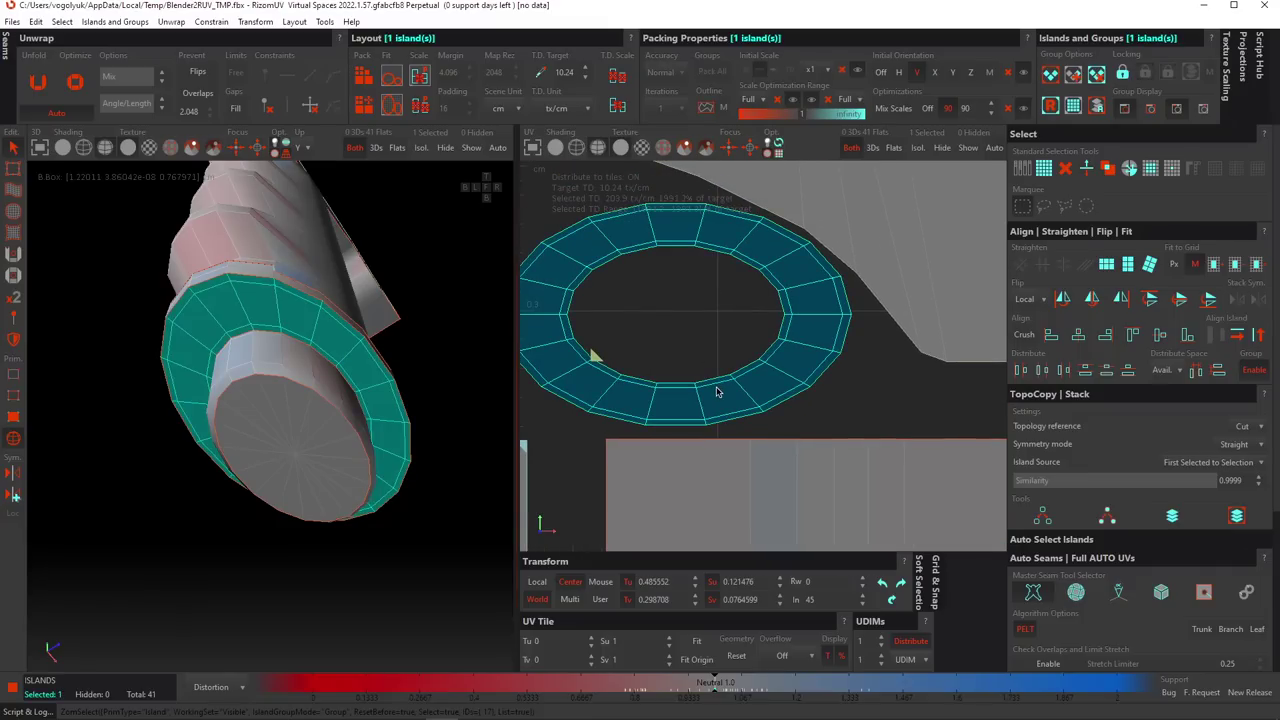
key(ctrl+z)
click(840, 382)
click(743, 357)
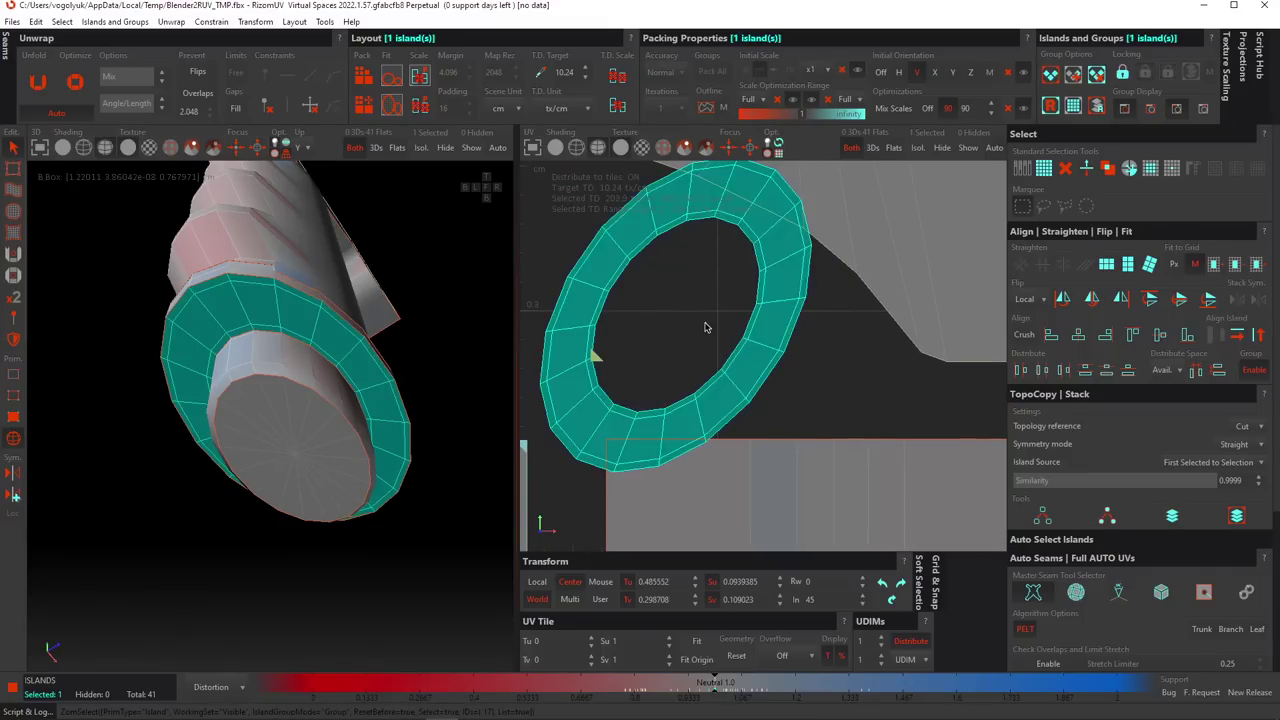
scroll(706, 325, down, 3)
click(782, 352)
click(740, 345)
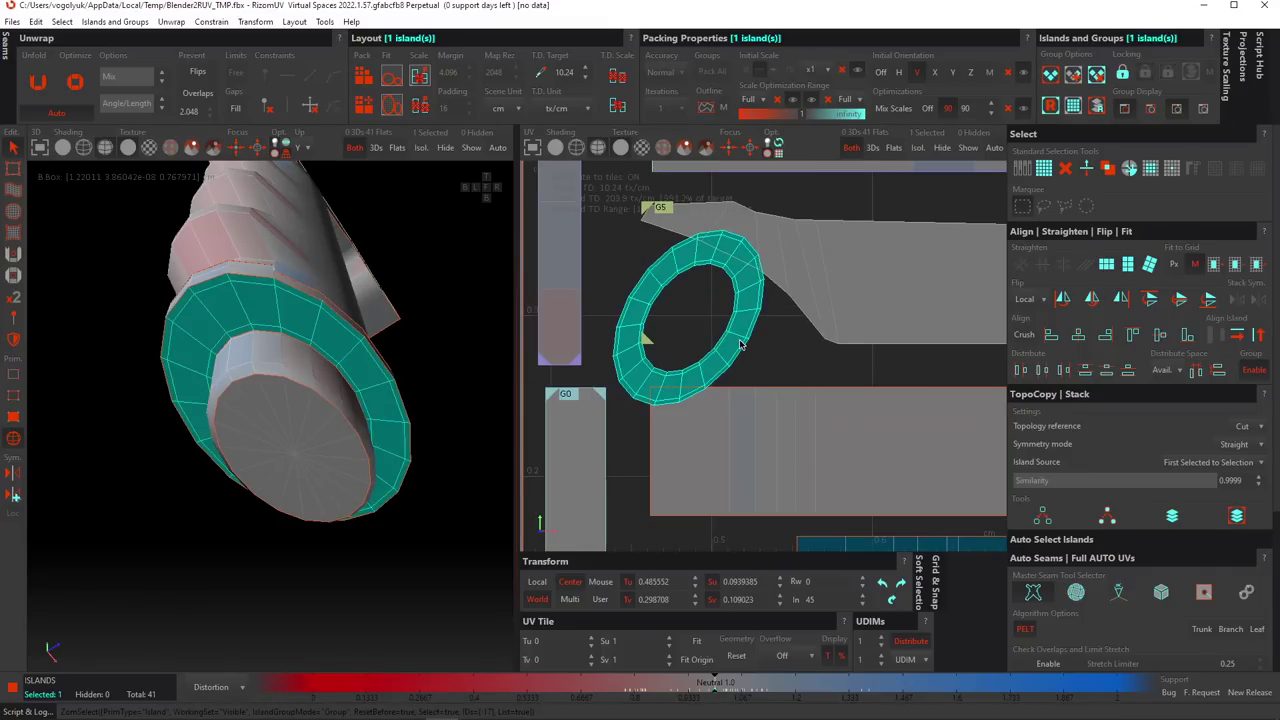
click(777, 362)
key(ctrl+z)
click(744, 343)
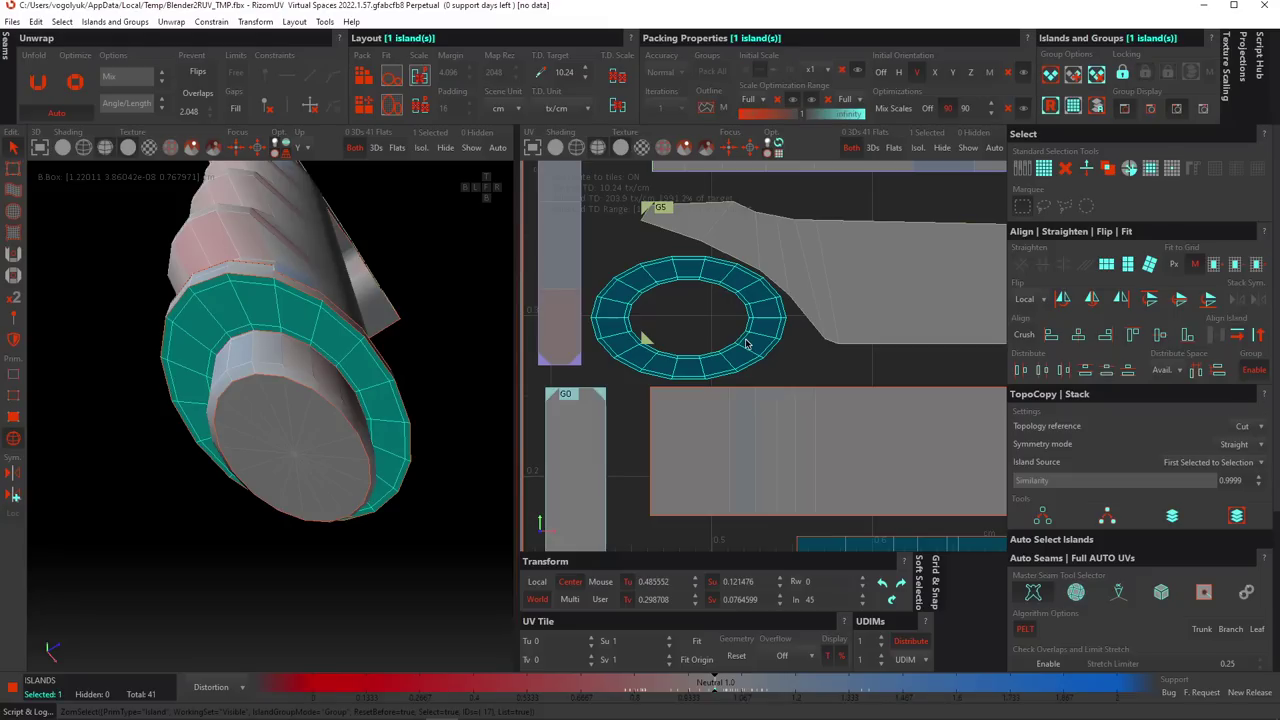
Unfold the pommel ring island and place it in the free space beside the packed islands.
key(u)
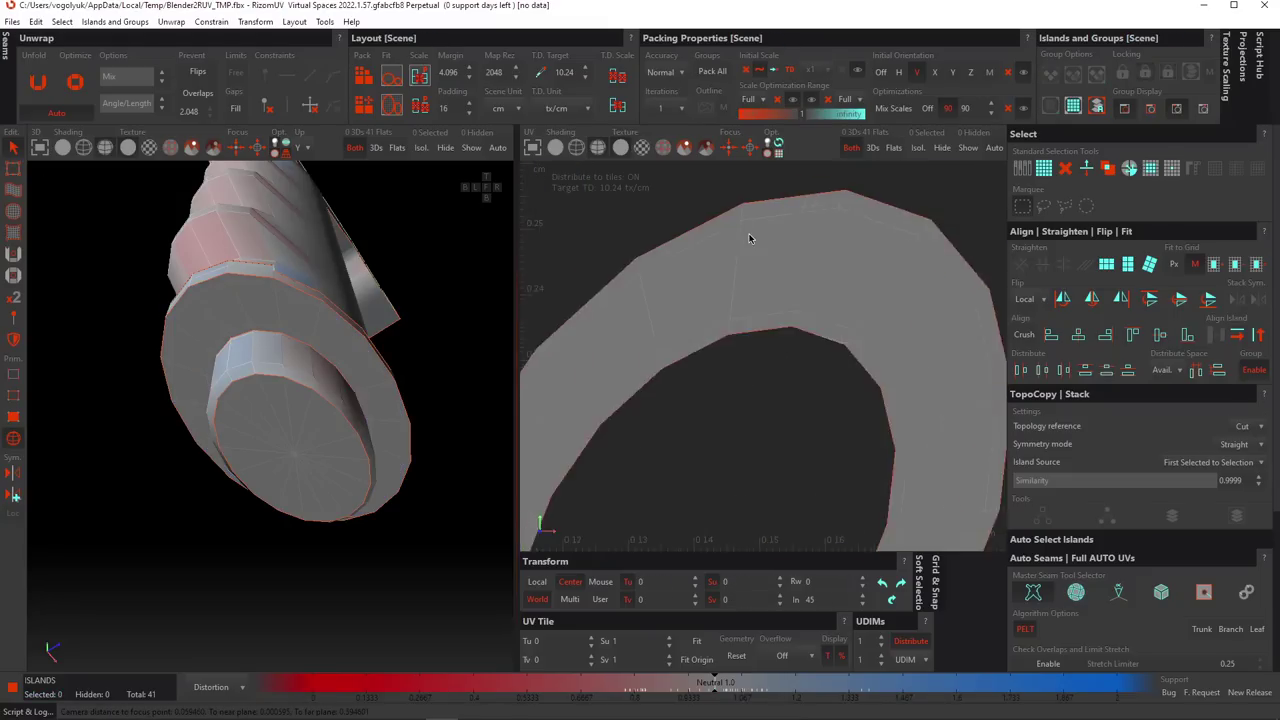
scroll(757, 234, up, 3)
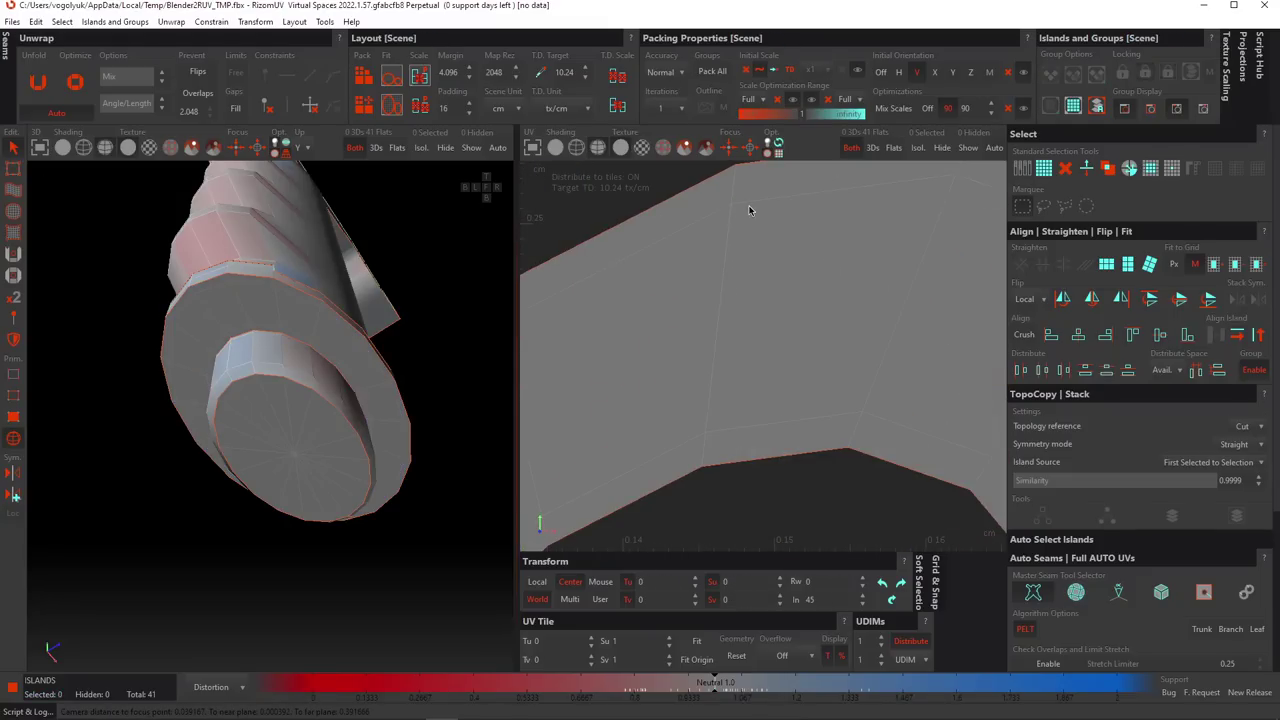
scroll(752, 211, down, 2)
Cut the pommel ring open along one radial edge line and unfold it.
key(F2)
click(733, 211)
scroll(817, 203, down, 3)
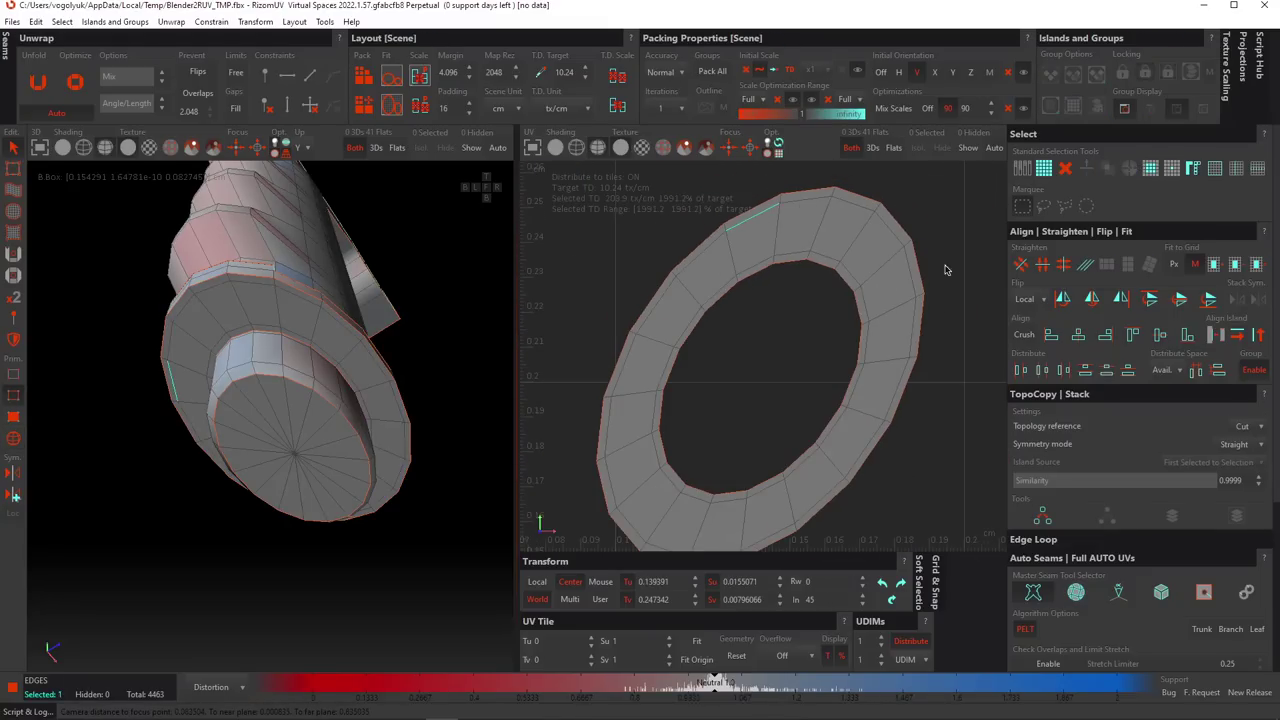
middle_drag(744, 346, 714, 316)
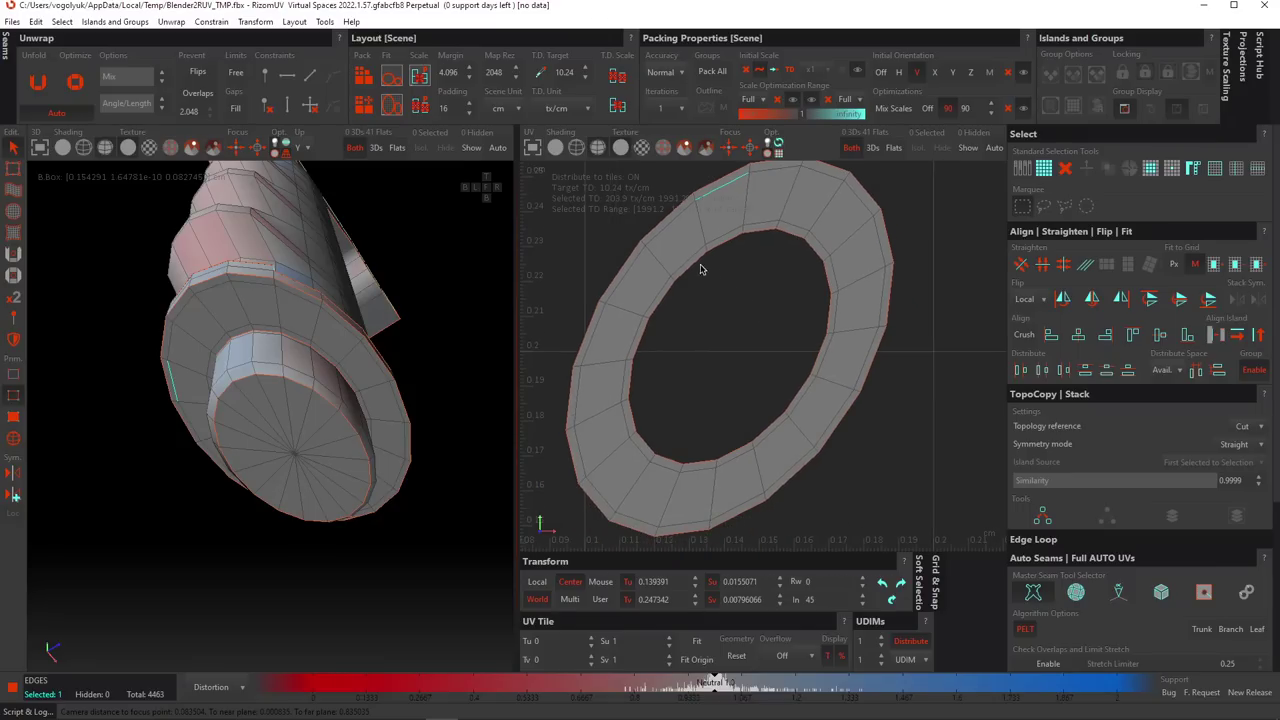
click(785, 211)
middle_drag(222, 318, 280, 315)
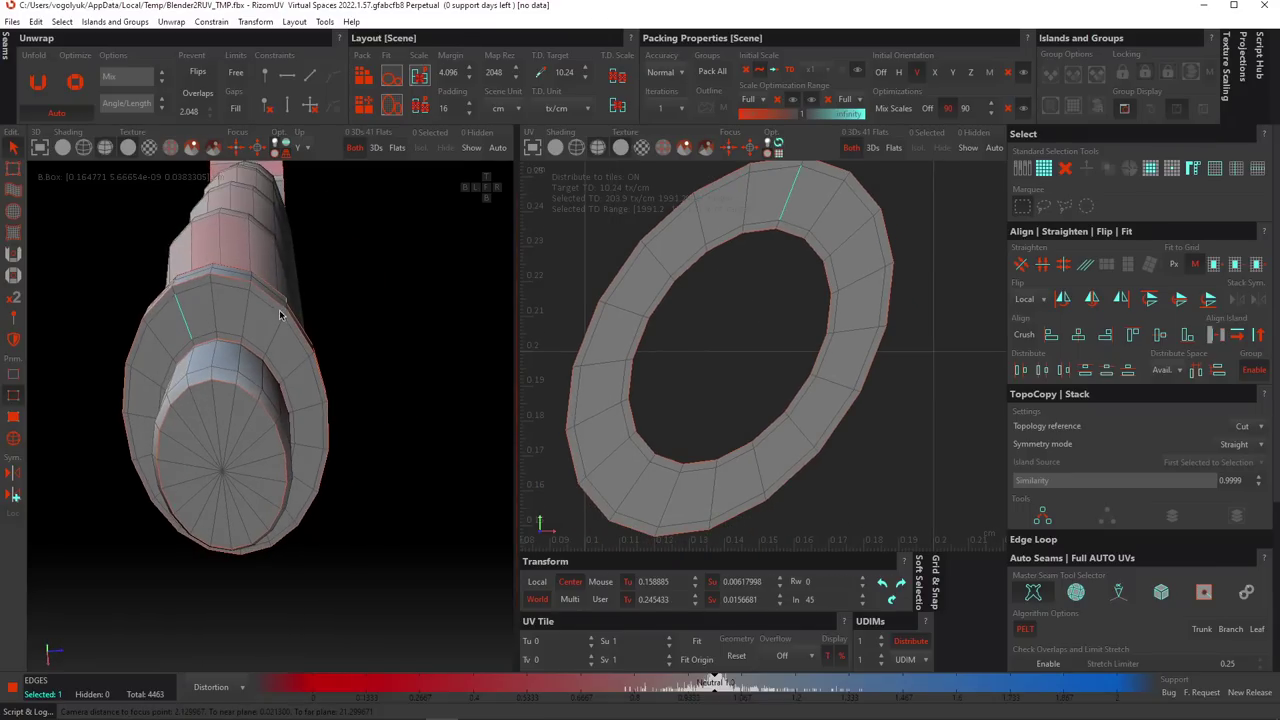
click(218, 292)
key(c)
key(u)
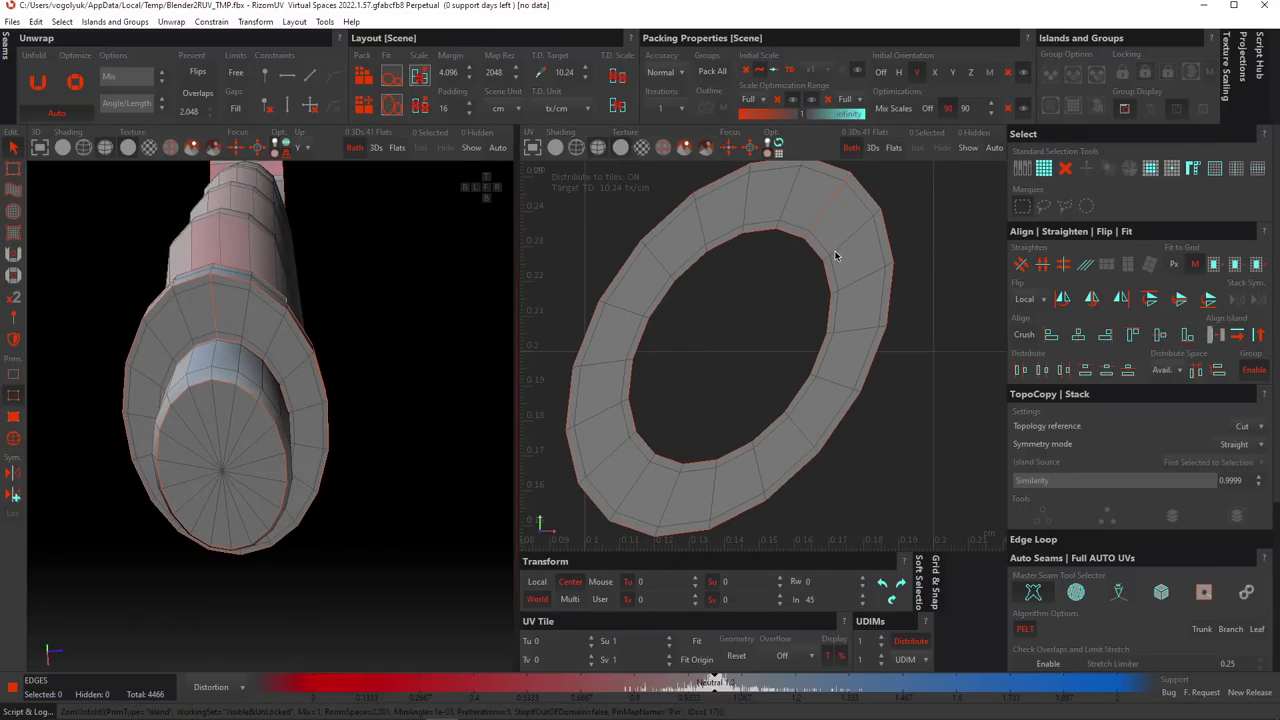
Straighten the cut pommel ring island into a rectangular strip.
key(F4)
click(836, 256)
scroll(836, 256, down, 5)
click(1106, 265)
scroll(820, 294, up, 6)
scroll(820, 294, down, 9)
middle_drag(820, 294, 720, 318)
click(712, 307)
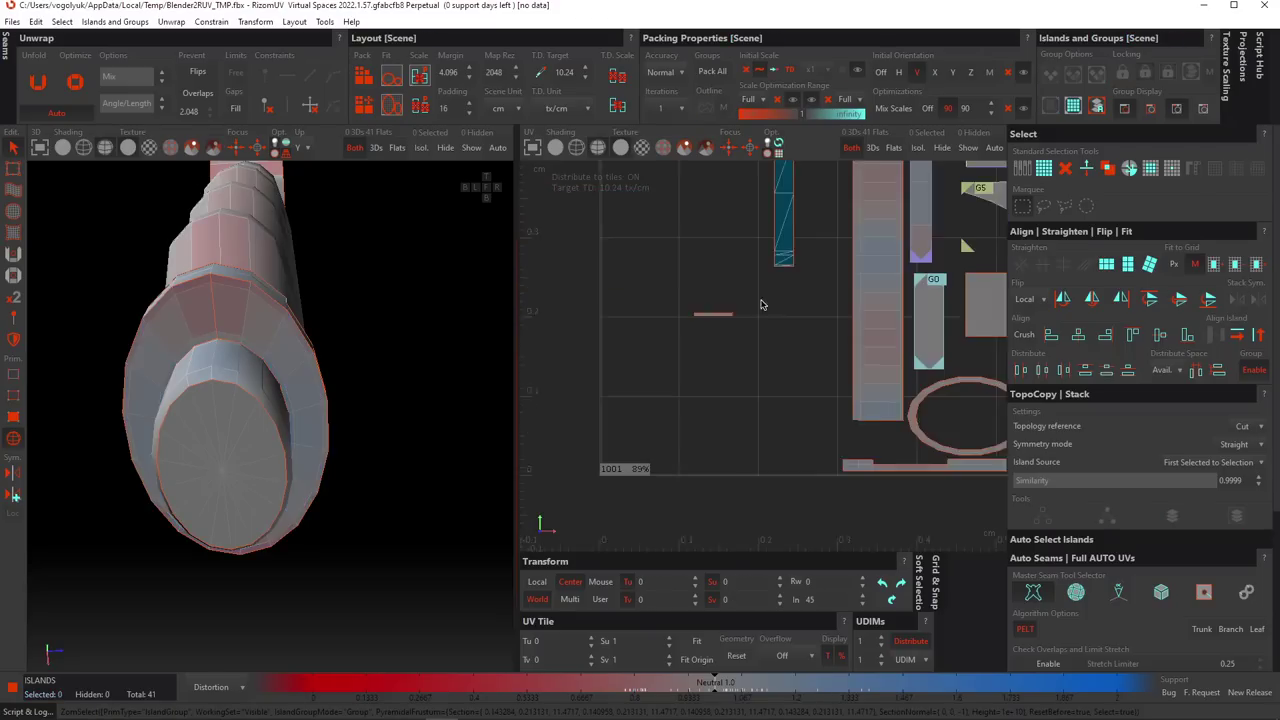
Pick the blade island's texel density of 483.65 tx/cm as the target and apply it to the straightened ring strip.
scroll(752, 307, down, 7)
click(960, 290)
click(541, 73)
scroll(682, 300, up, 7)
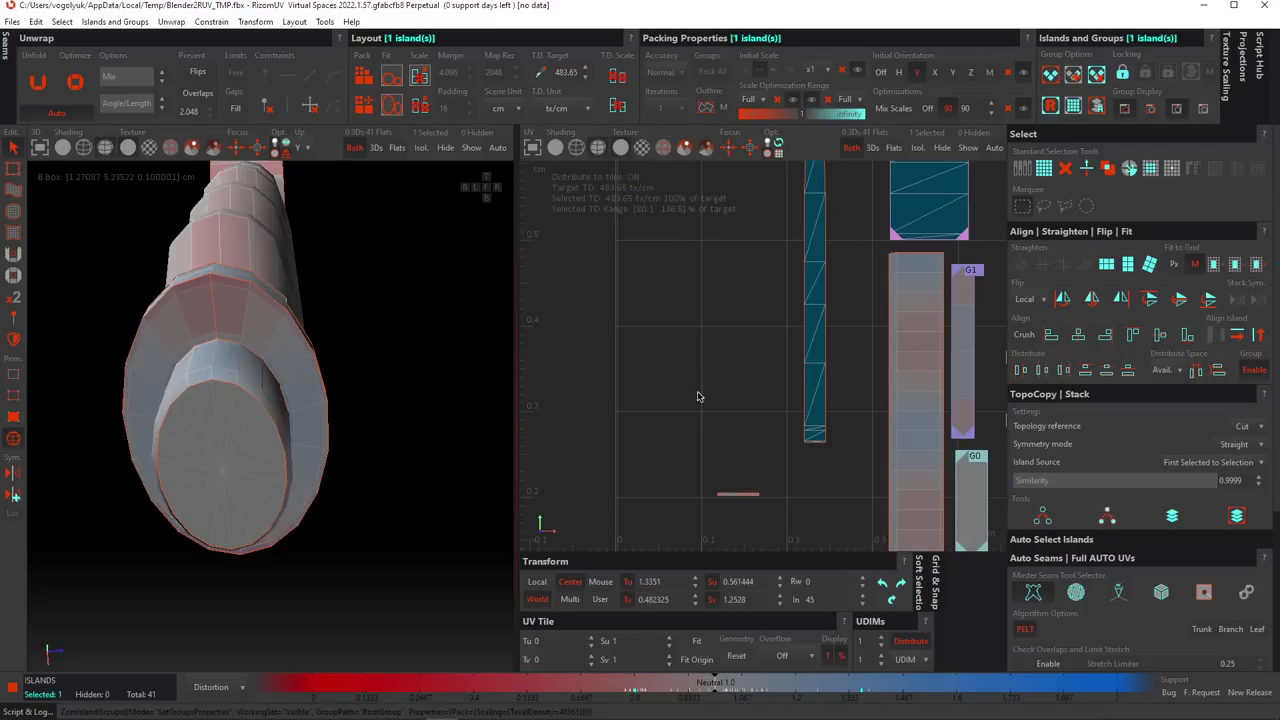
click(731, 488)
click(617, 77)
middle_drag(727, 412, 692, 363)
click(708, 315)
Show the checker texture on the 3D model and examine the pommel ring's texture distribution.
scroll(700, 325, down, 5)
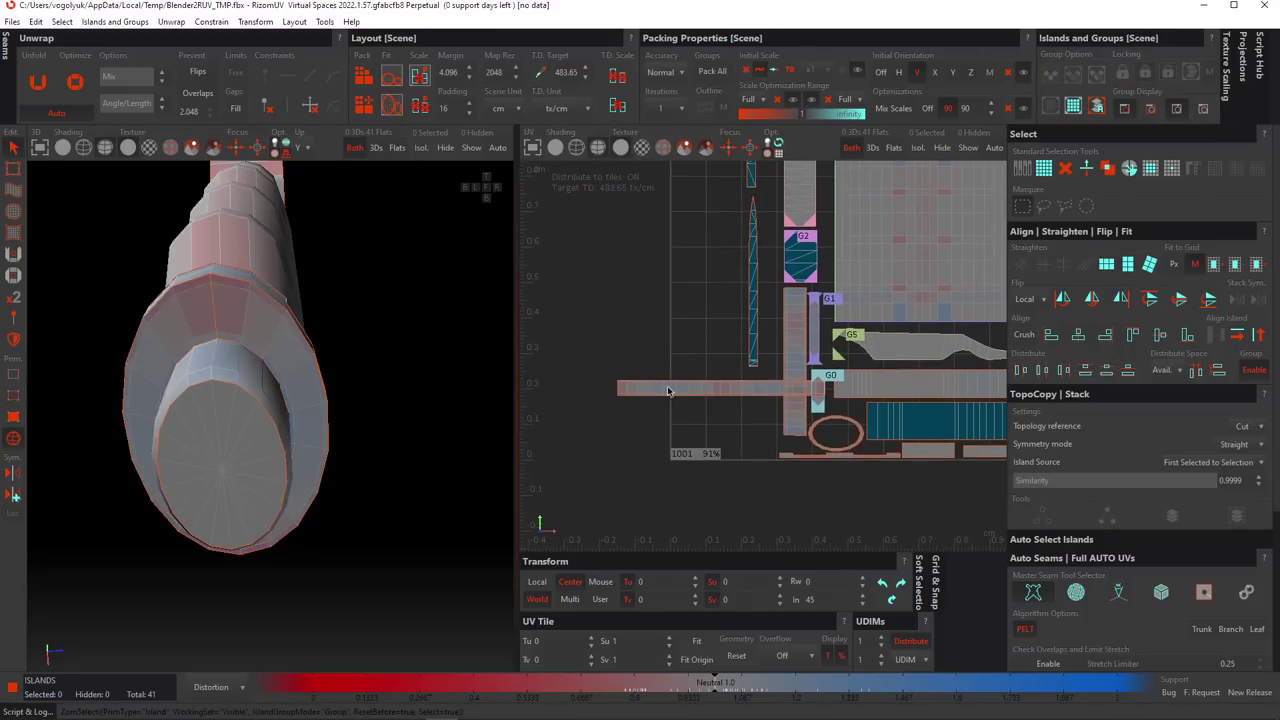
click(668, 391)
click(612, 340)
click(150, 146)
scroll(228, 278, up, 4)
middle_drag(229, 280, 283, 331)
scroll(283, 318, down, 2)
middle_drag(361, 363, 299, 291)
scroll(728, 391, up, 6)
click(728, 392)
scroll(726, 390, down, 4)
scroll(300, 370, up, 1)
Cut the ring along the radial edge line opposite the first seam to split it into two halves, and unfold them.
key(F2)
scroll(317, 355, down, 2)
scroll(293, 305, up, 3)
click(290, 287)
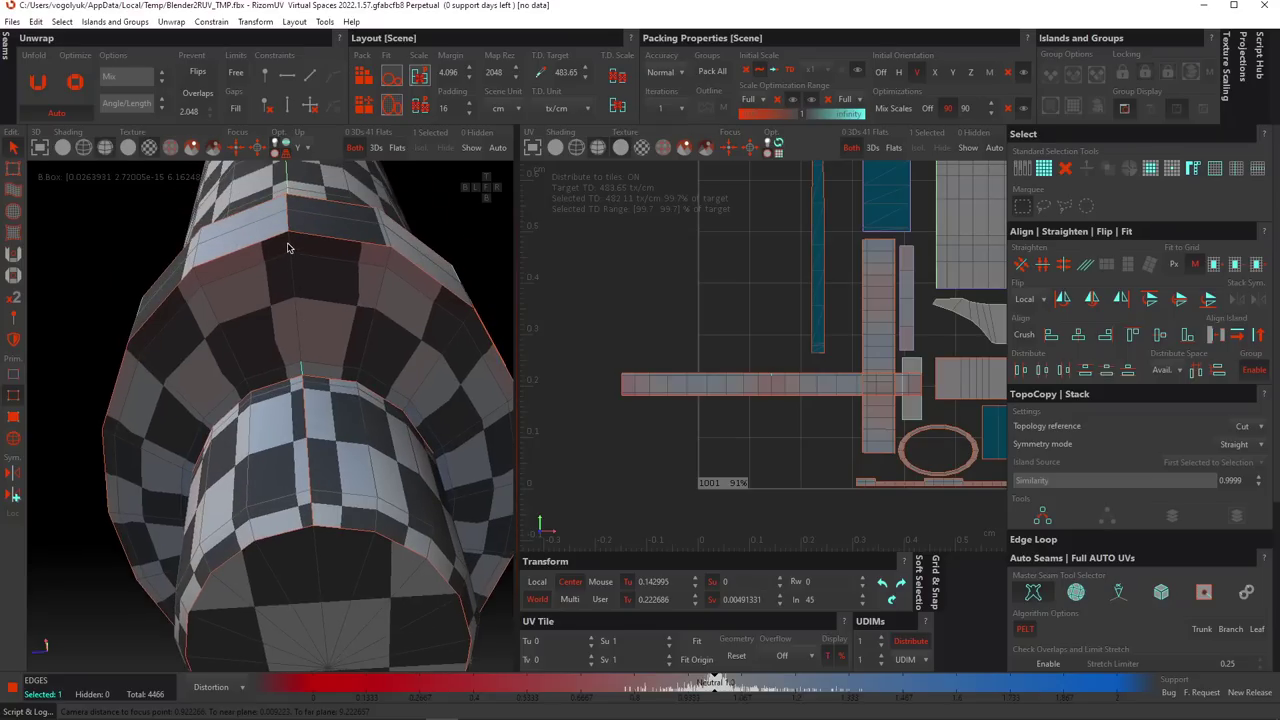
shift+click(293, 247)
key(c)
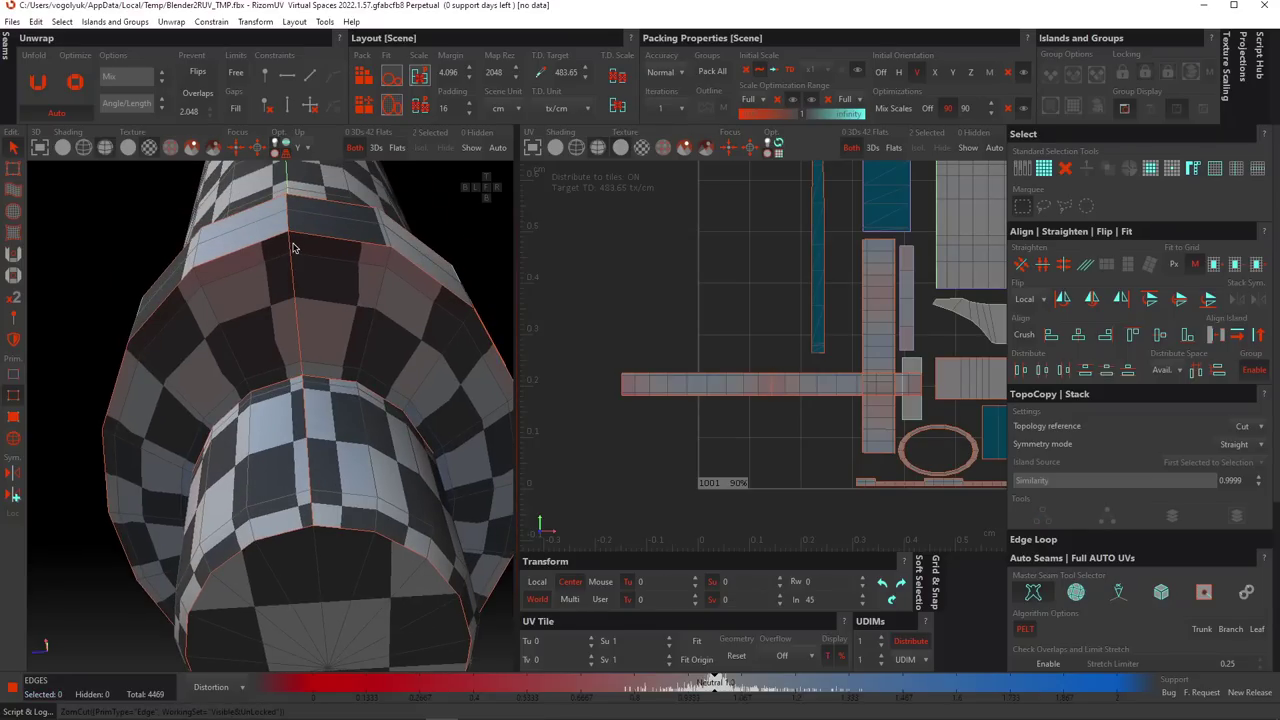
key(u)
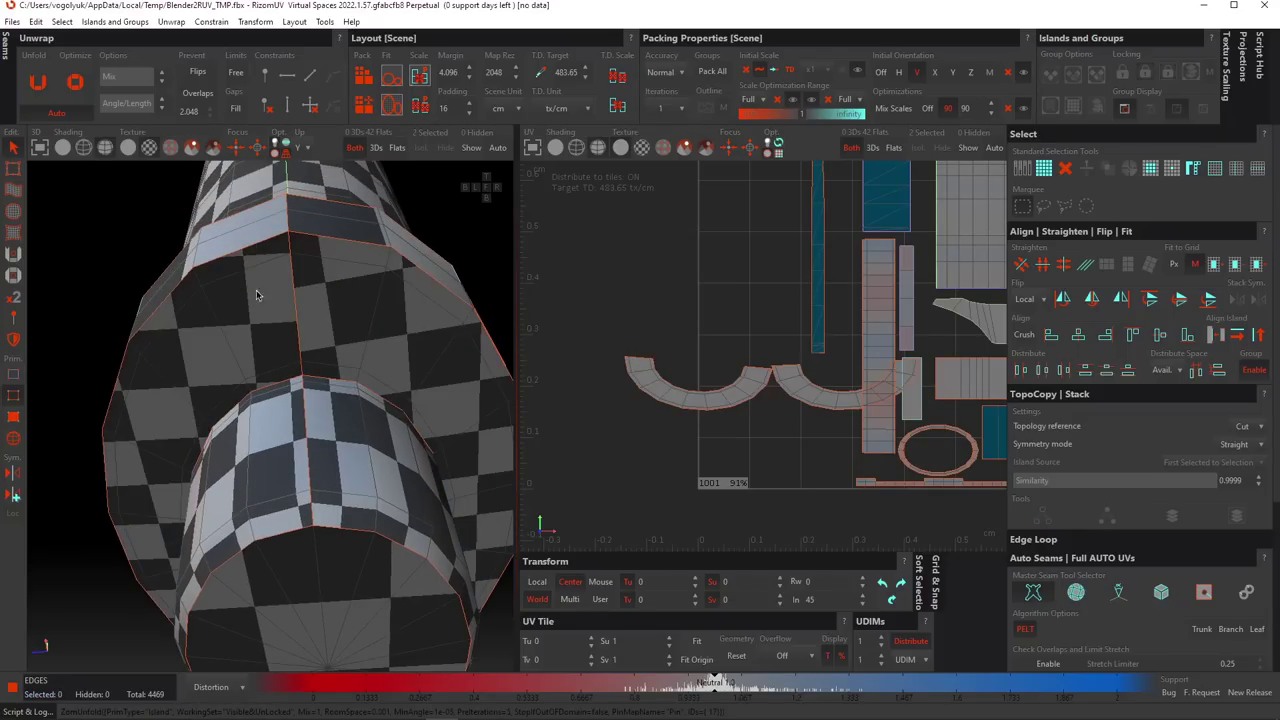
Straighten the two ring halves into rectangular strips and check their checker pattern on the model.
key(F4)
drag(629, 323, 726, 391)
scroll(324, 322, down, 3)
alt+drag(340, 326, 299, 289)
drag(568, 347, 811, 421)
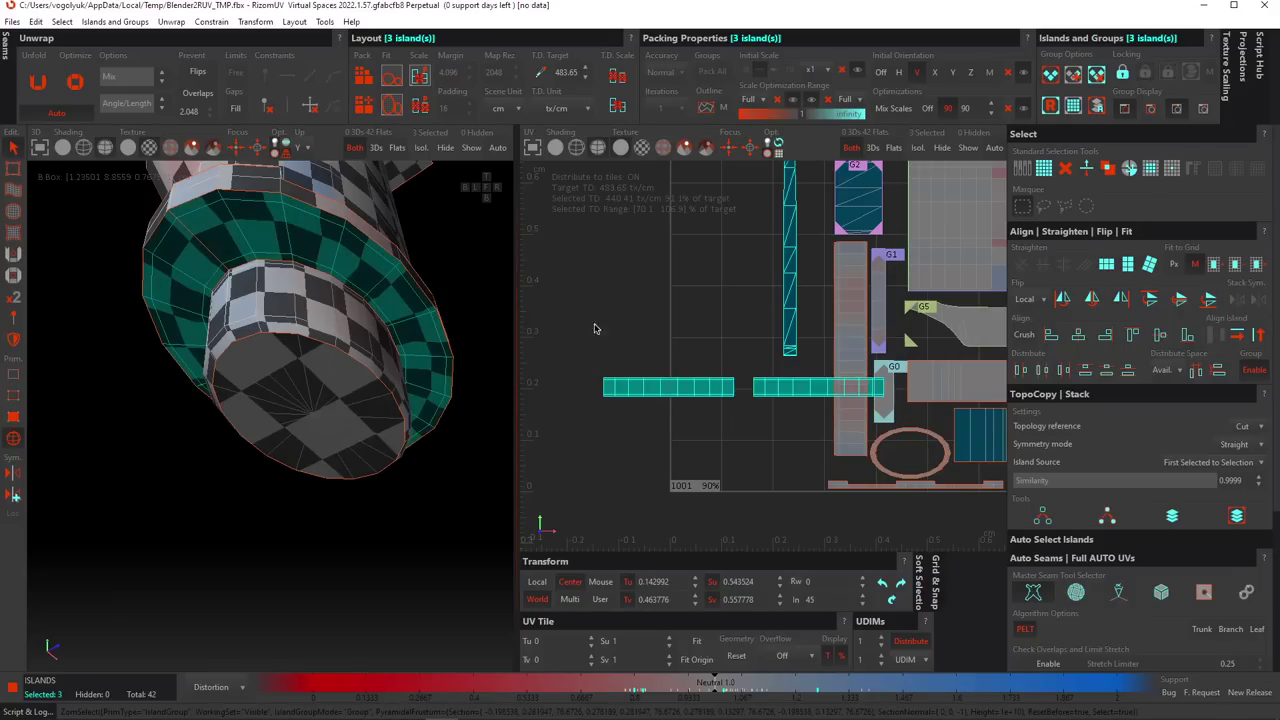
drag(521, 316, 778, 424)
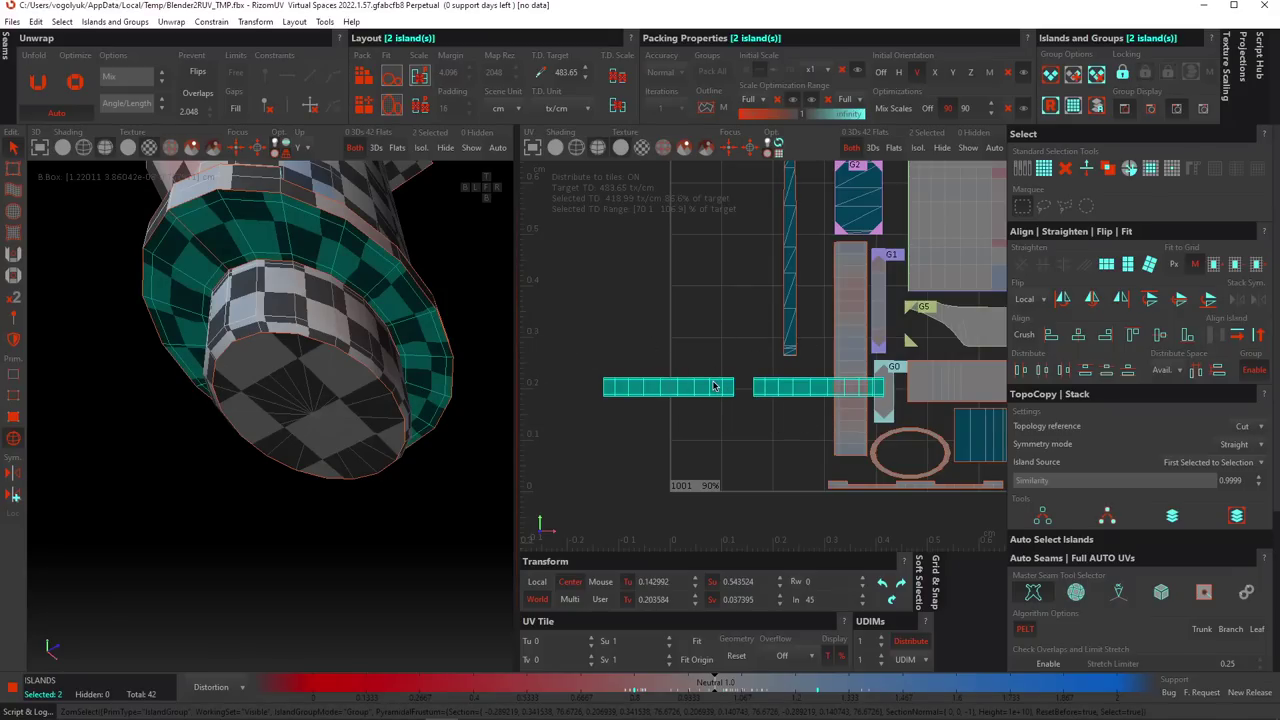
scroll(871, 424, up, 5)
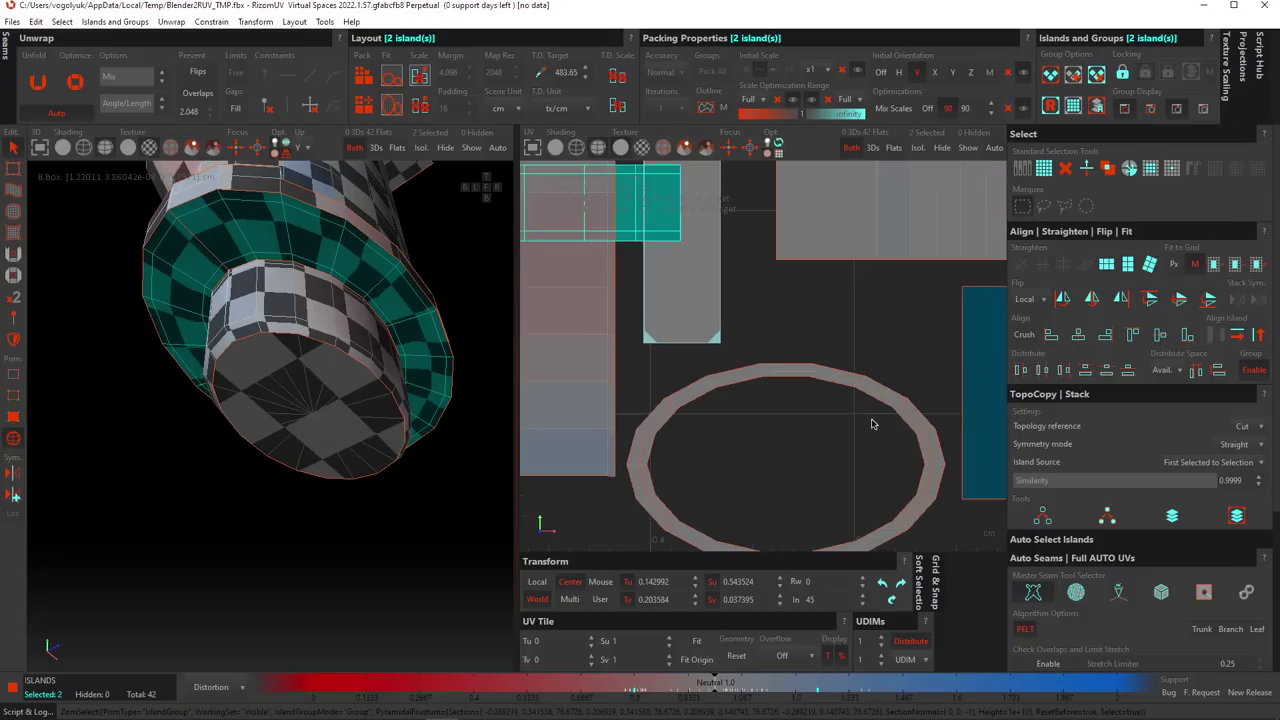
scroll(862, 370, down, 2)
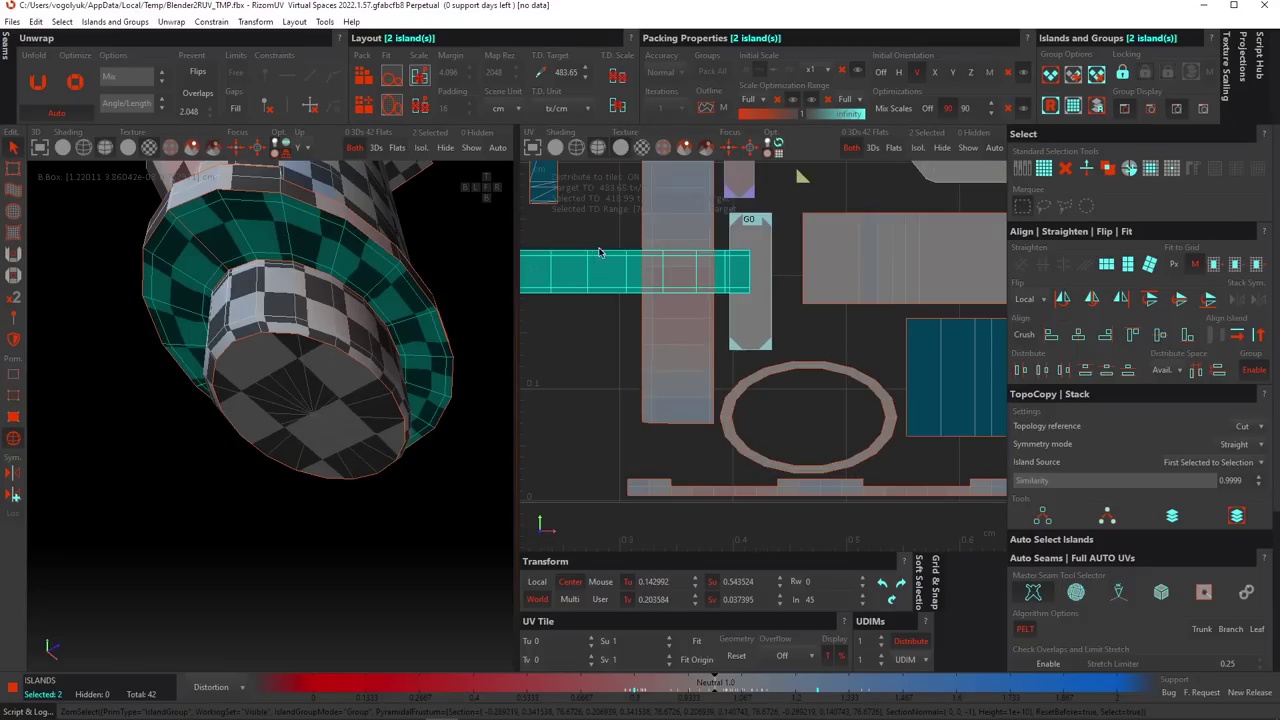
scroll(696, 289, down, 3)
scroll(616, 298, up, 5)
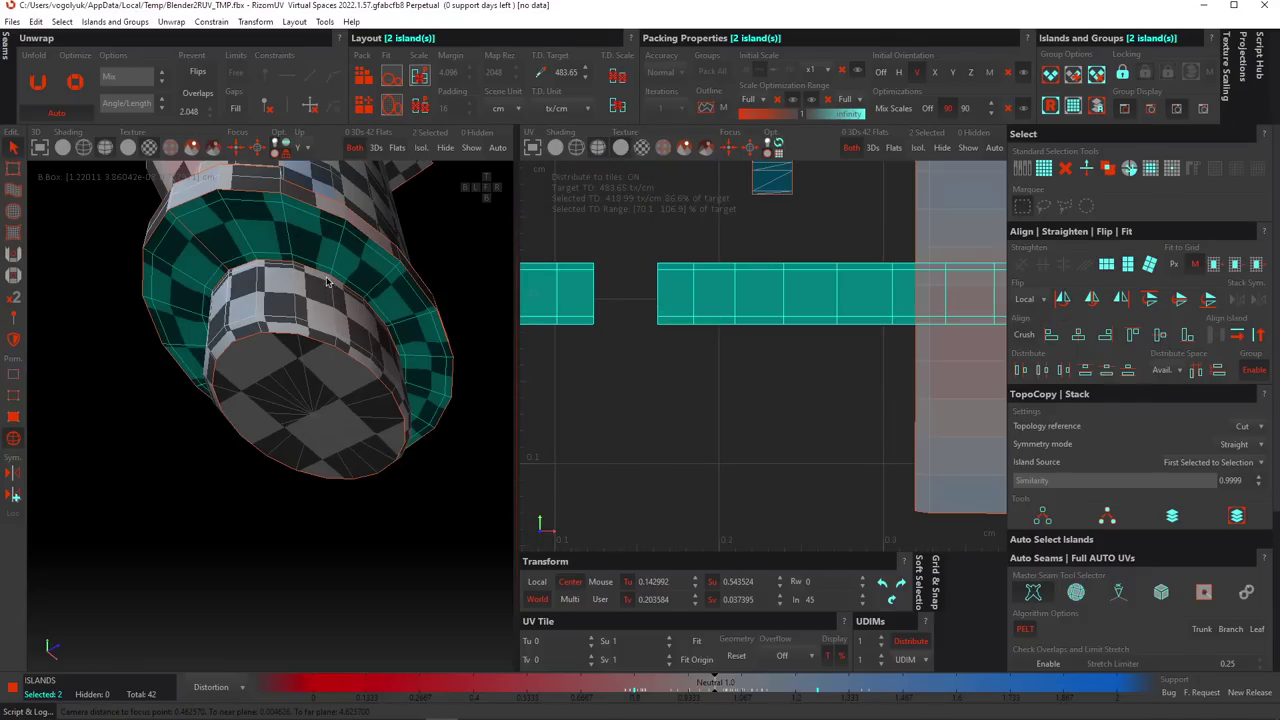
scroll(288, 298, up, 2)
scroll(331, 275, down, 2)
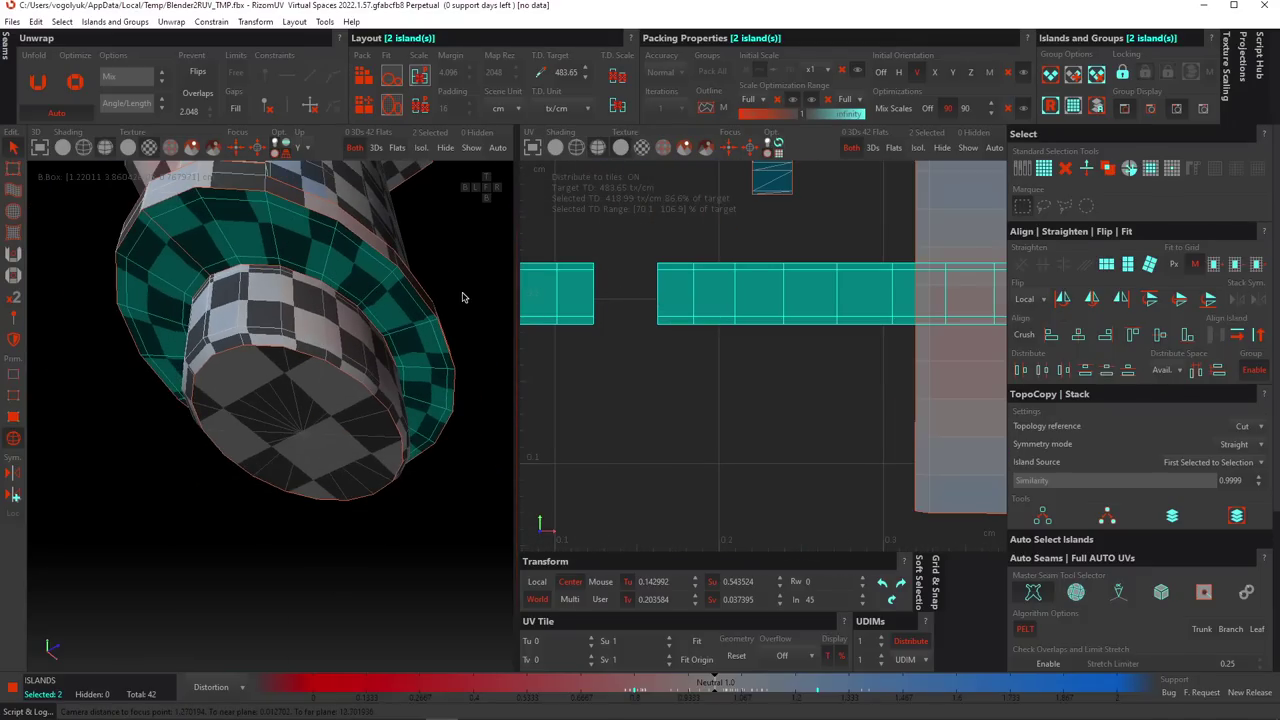
Undo the pommel ring's cuts, straightening and texel density changes back to the original uncut island.
click(620, 373)
scroll(606, 350, down, 4)
key(ctrl+z)
key(ctrl+z)
key(ctrl+z)
key(ctrl+z)
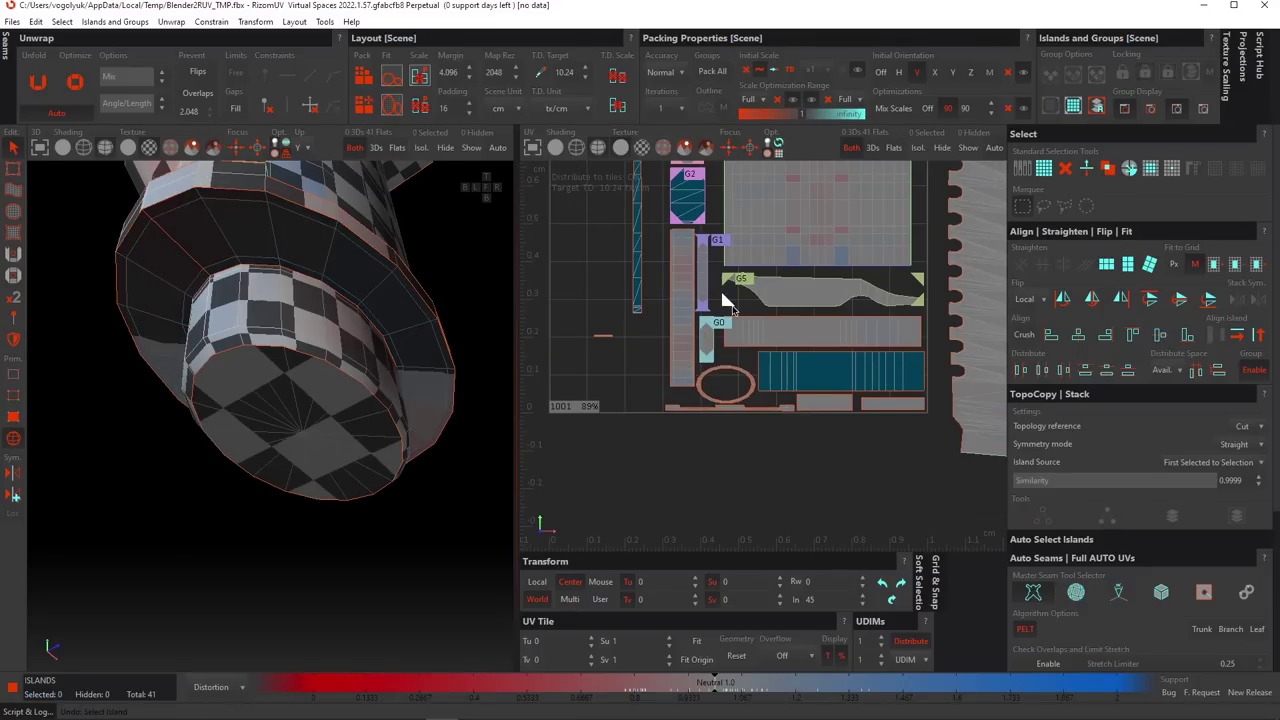
key(ctrl+z)
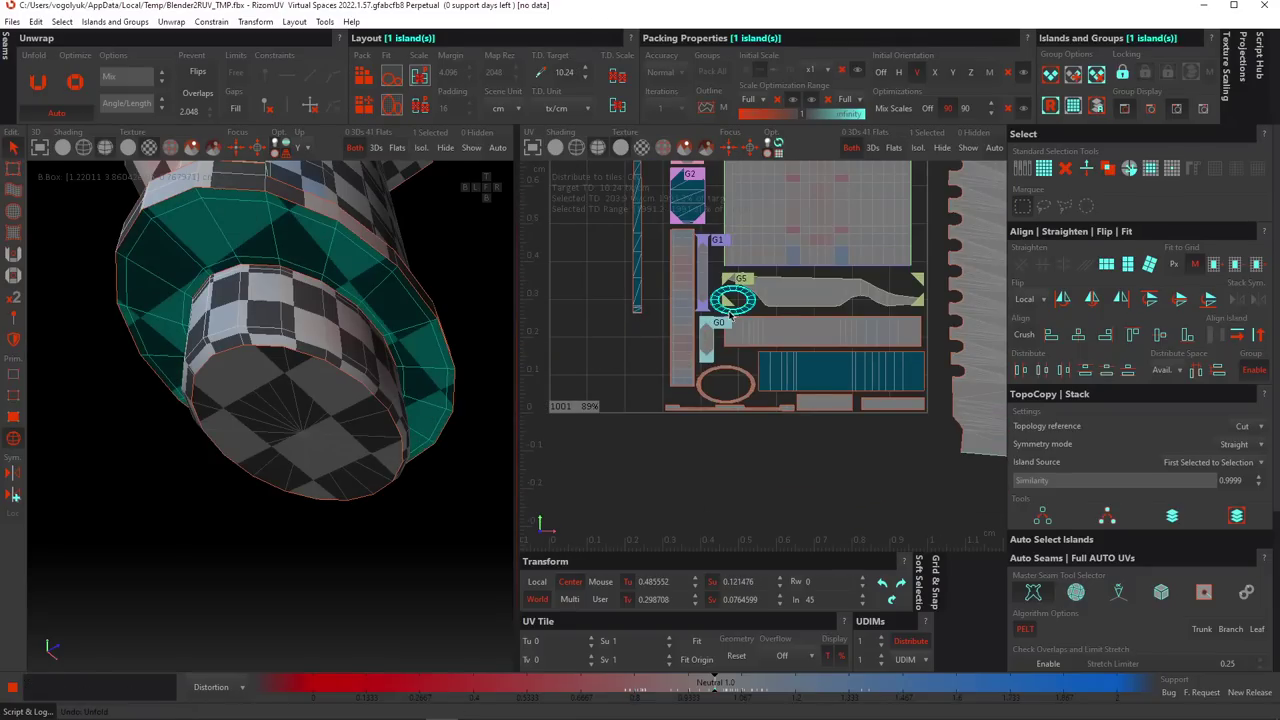
Unfold the uncut pommel ring island to correct its flipped, stretched shape.
scroll(738, 312, up, 4)
click(800, 315)
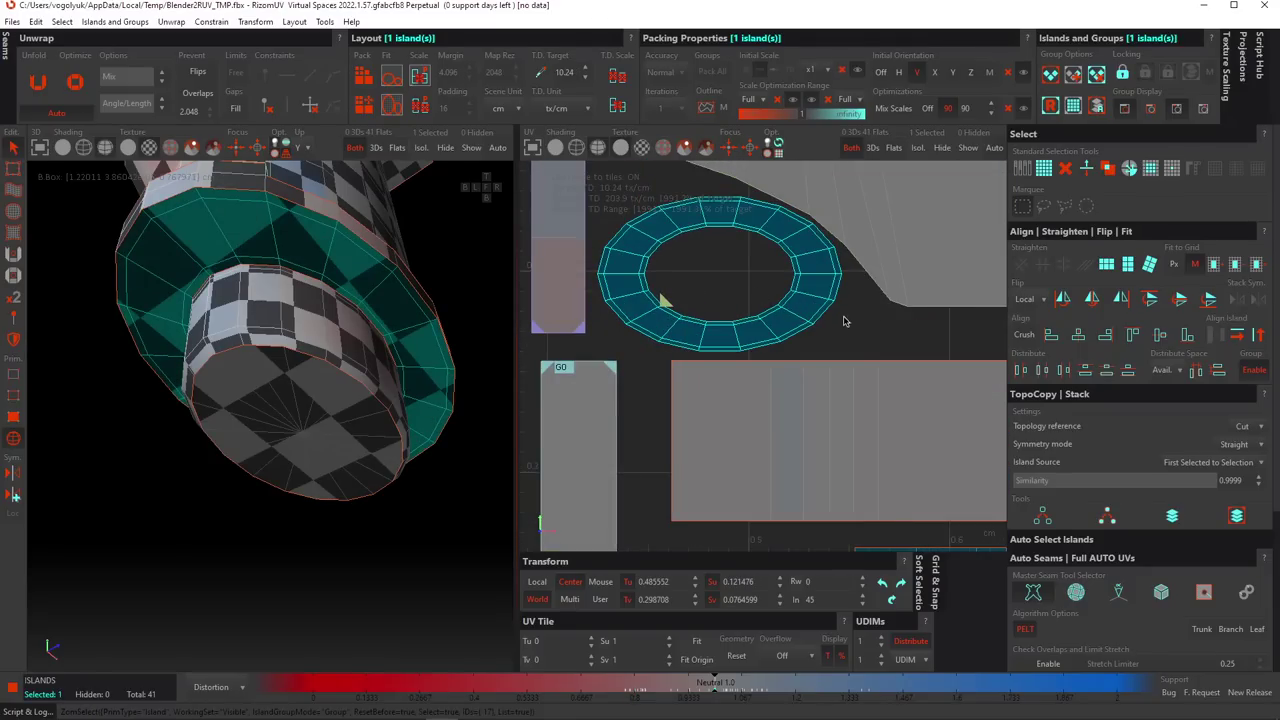
key(u)
click(778, 319)
scroll(778, 300, down, 2)
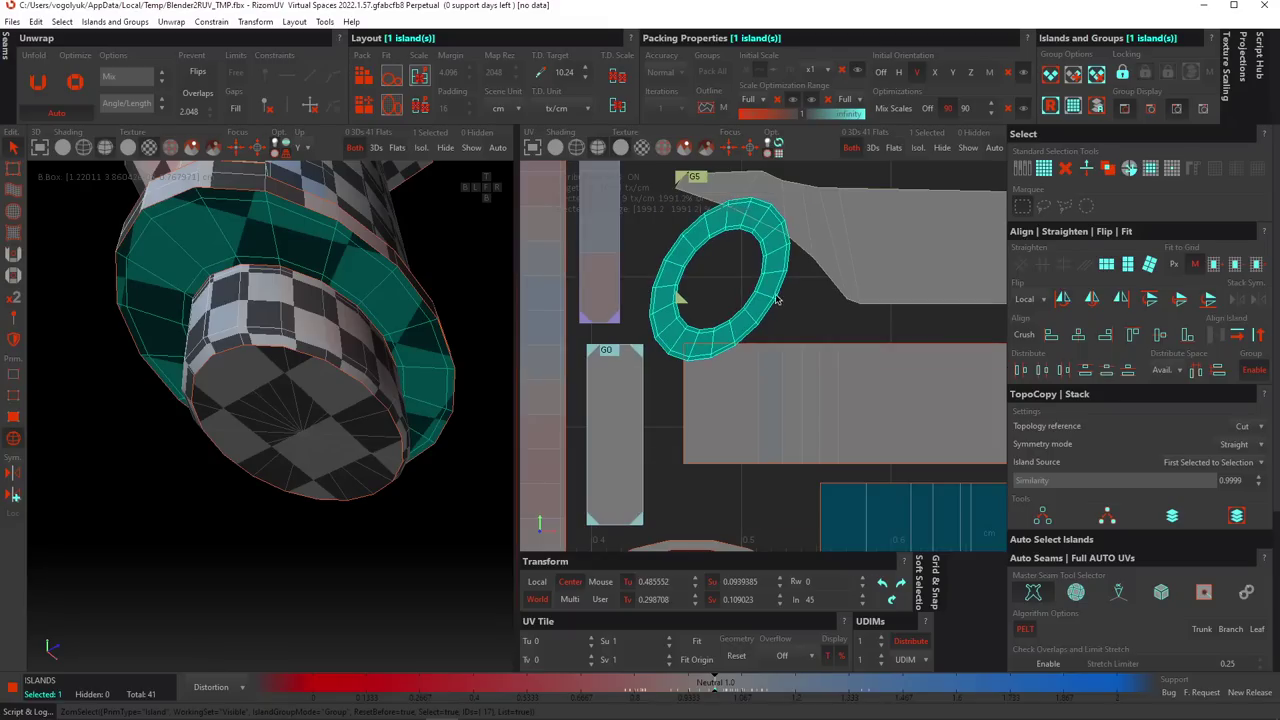
click(795, 299)
scroll(766, 263, down, 5)
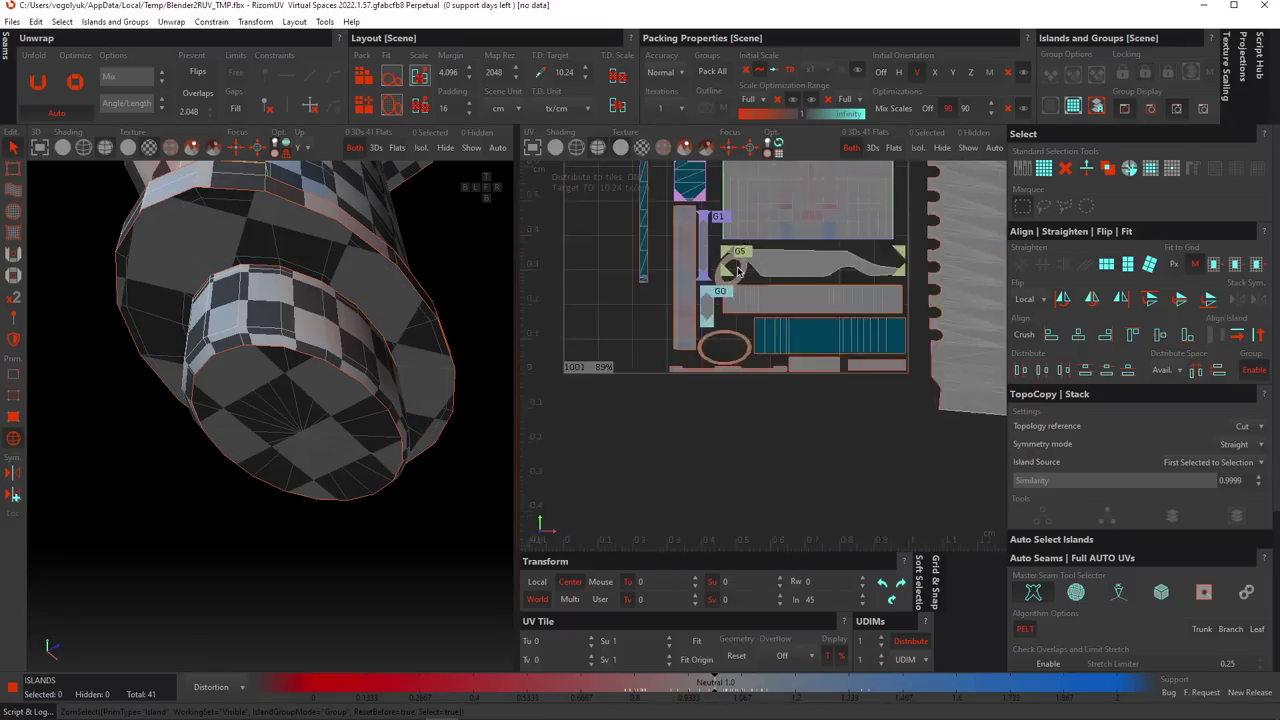
scroll(703, 353, up, 5)
click(711, 356)
mouse_move(744, 376)
mouse_down()
mouse_move(782, 424)
mouse_move(768, 371)
mouse_up()
key(ctrl+z)
Move the curved strip island overlapping the thin oval ring slightly away from it, to about U 0.398 and V 0.075.
scroll(720, 291, up, 6)
click(800, 344)
scroll(739, 288, up, 4)
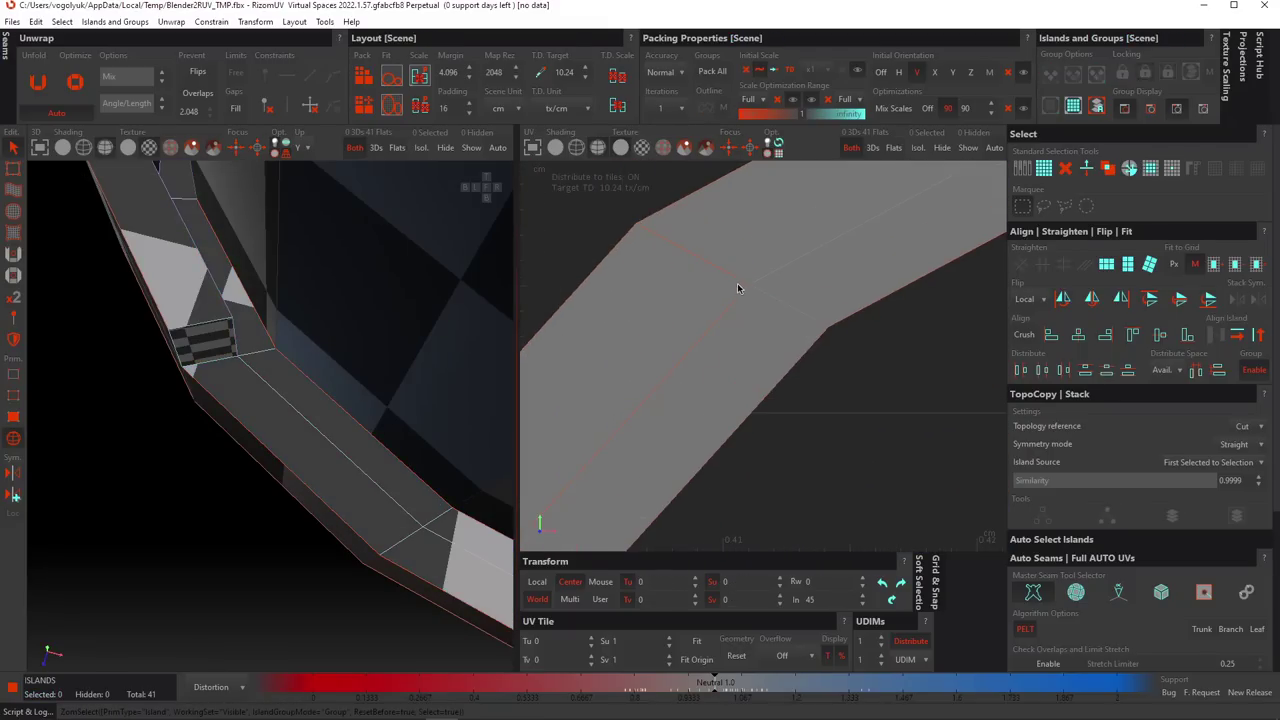
click(726, 281)
scroll(727, 282, down, 2)
click(762, 280)
scroll(760, 274, down, 3)
click(754, 281)
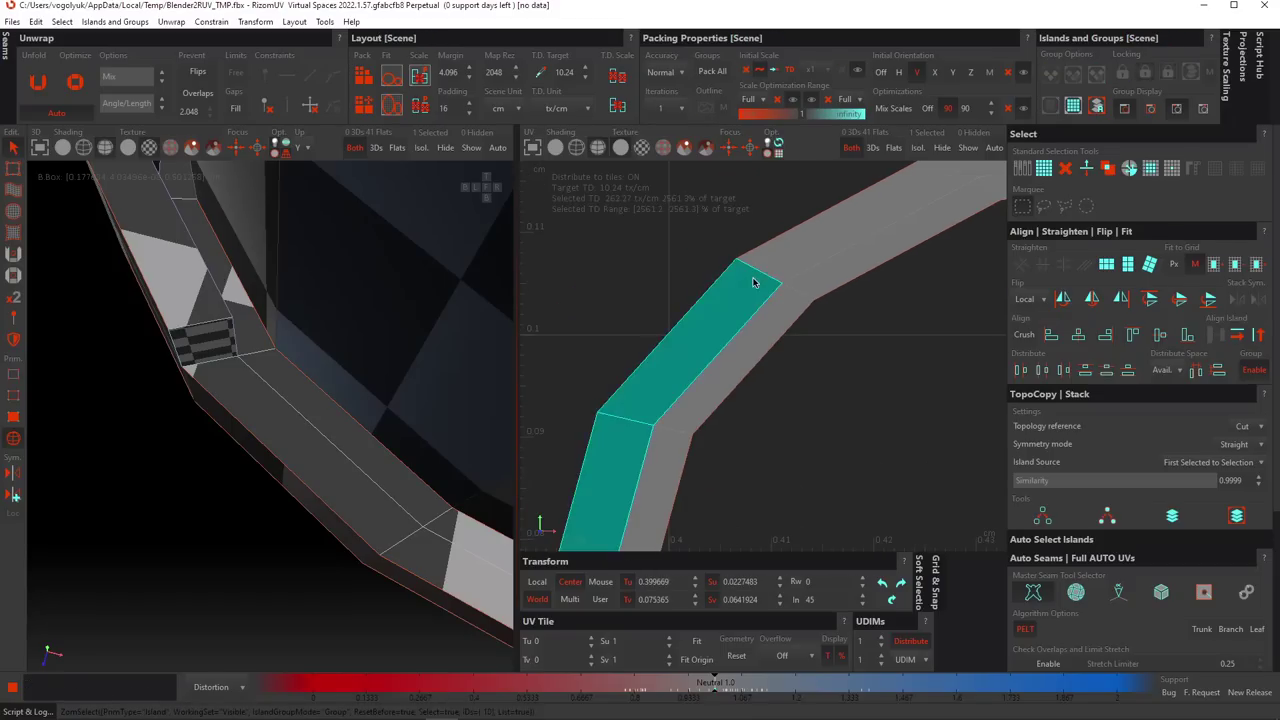
scroll(740, 288, down, 3)
drag(730, 298, 719, 302)
scroll(745, 284, up, 4)
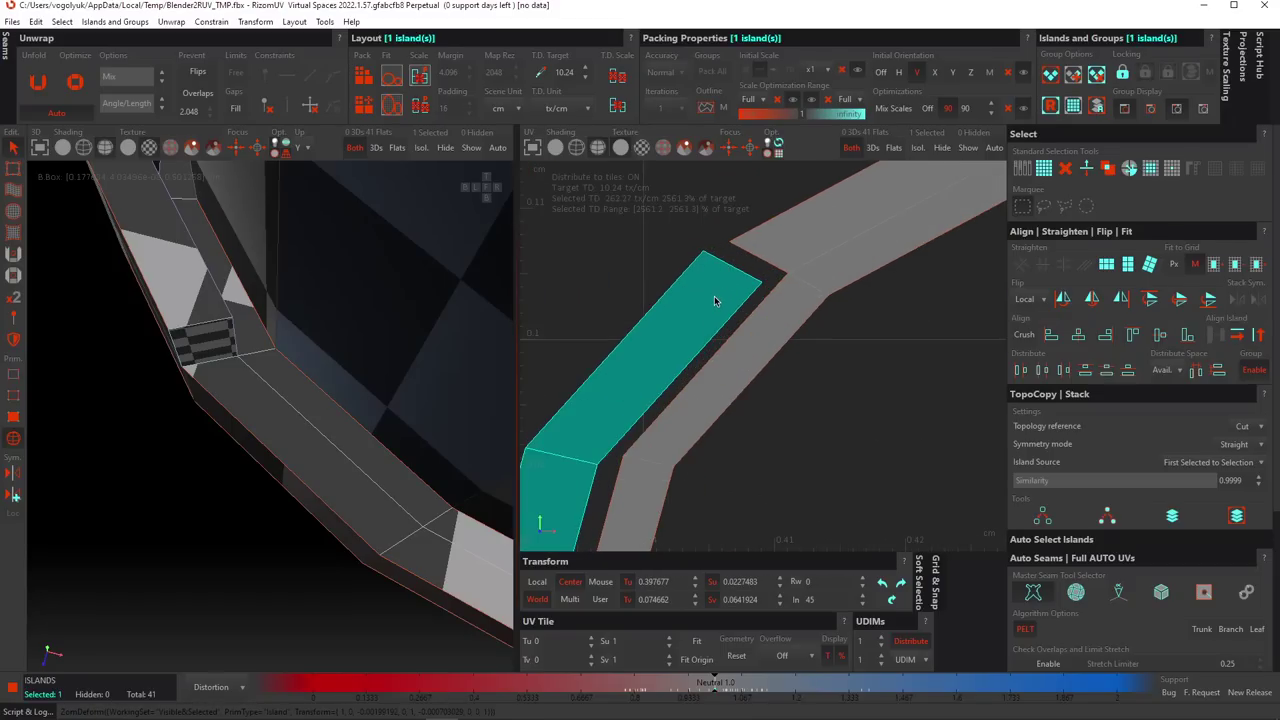
Undo the last move of the curved strip island and leave nothing selected.
key(ctrl+z)
click(817, 348)
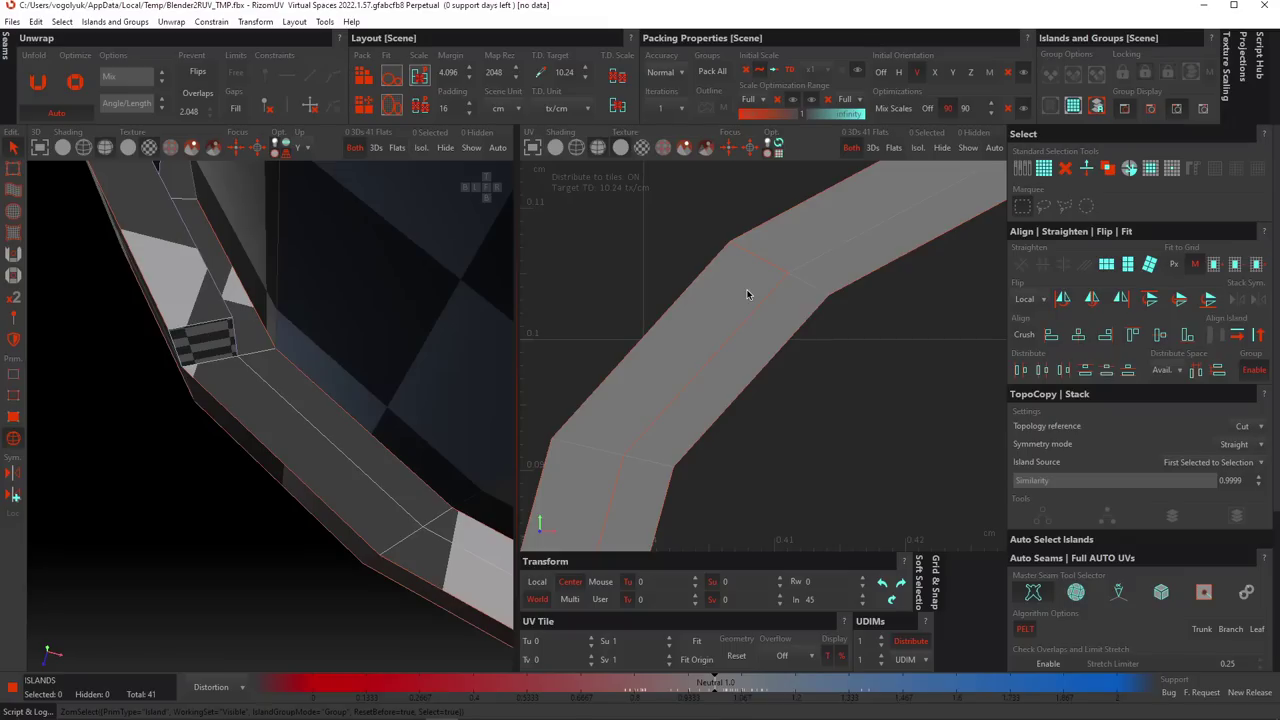
Set the layout padding to 8 and the margin to 4 for the 2048 map.
click(453, 108)
key(Return)
drag(460, 75, 388, 74)
text(4)
Examine the gap between the long stepped strip island and the tile border, and the spacing around the thin oval ring.
scroll(700, 233, down, 10)
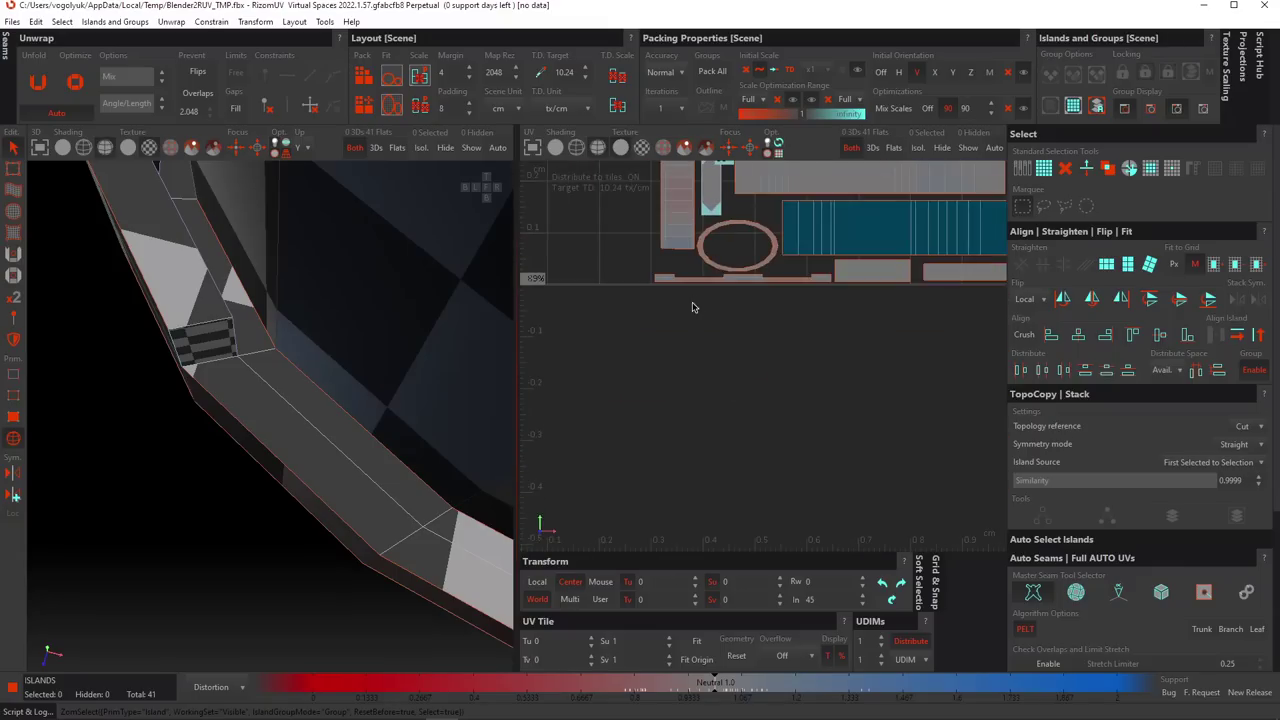
scroll(674, 268, up, 8)
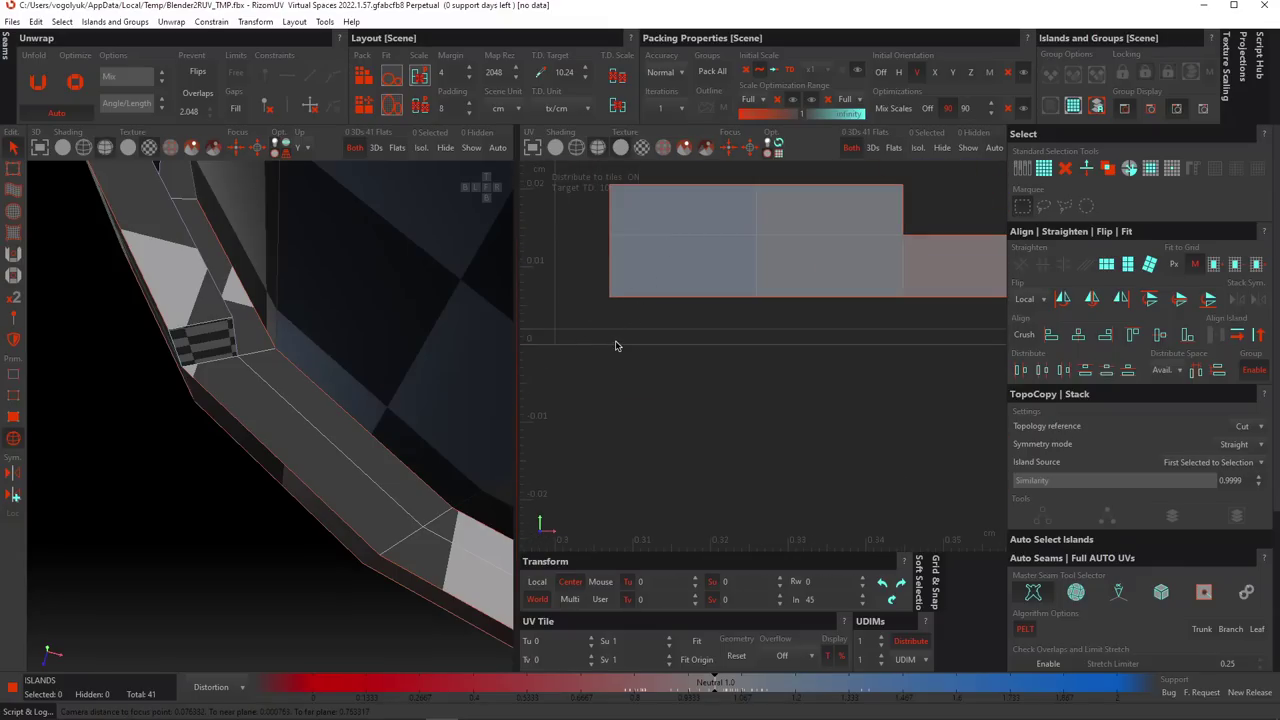
scroll(624, 339, up, 3)
scroll(643, 330, down, 5)
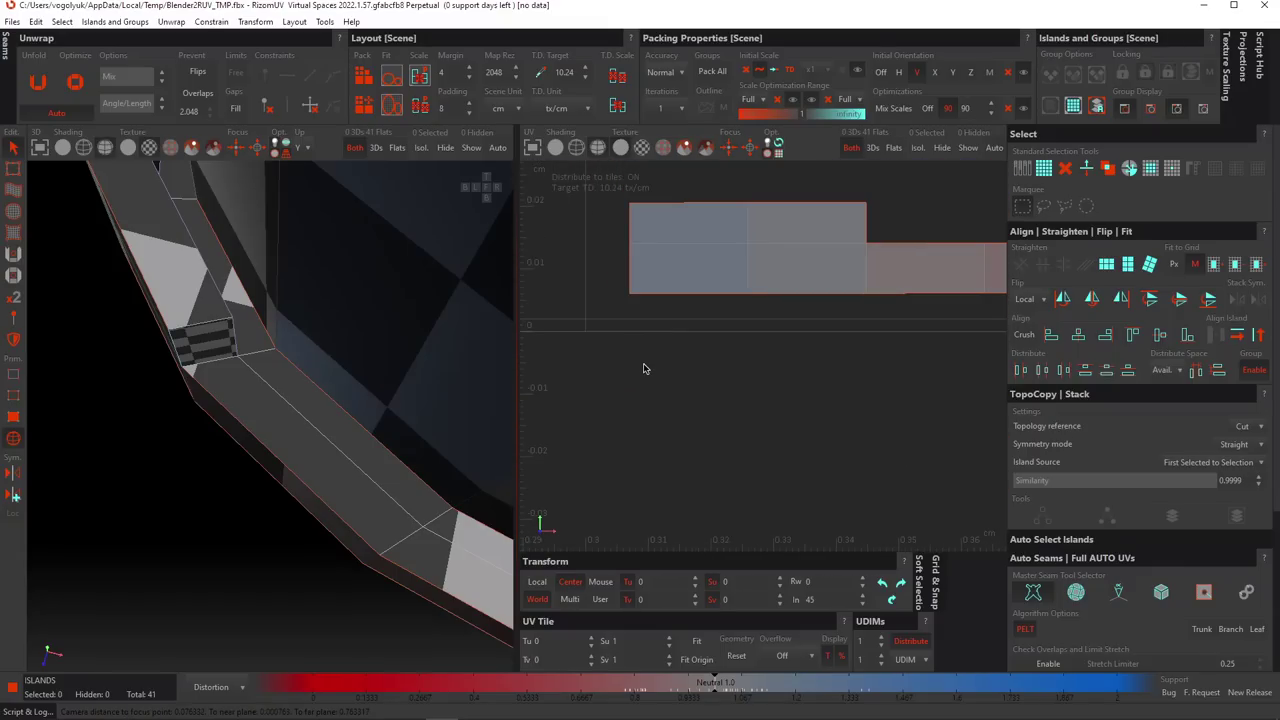
scroll(635, 345, up, 4)
scroll(646, 409, down, 8)
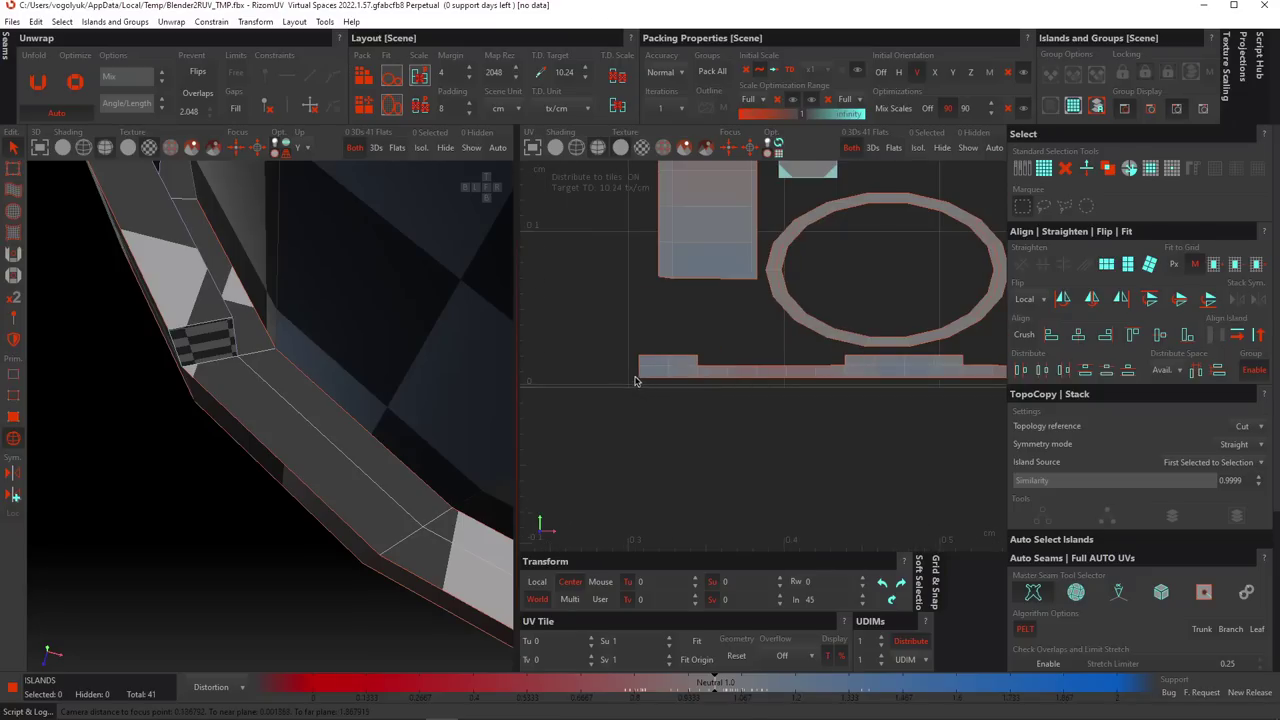
scroll(643, 375, up, 4)
scroll(643, 373, down, 4)
scroll(715, 285, up, 4)
scroll(806, 228, up, 3)
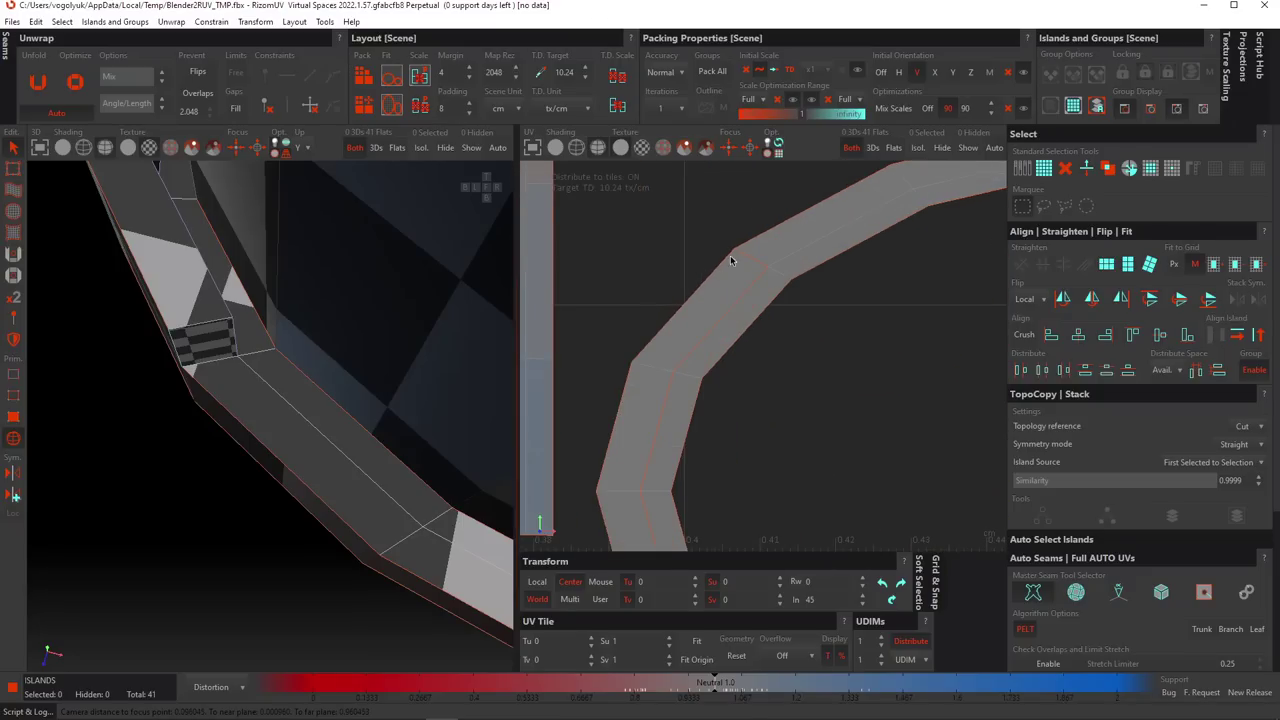
Try to move the curved strip out of the oval ring to about U 0.392, V 0.074, and undo the move.
scroll(728, 268, up, 2)
drag(736, 272, 638, 288)
scroll(786, 290, down, 6)
click(837, 334)
key(ctrl+z)
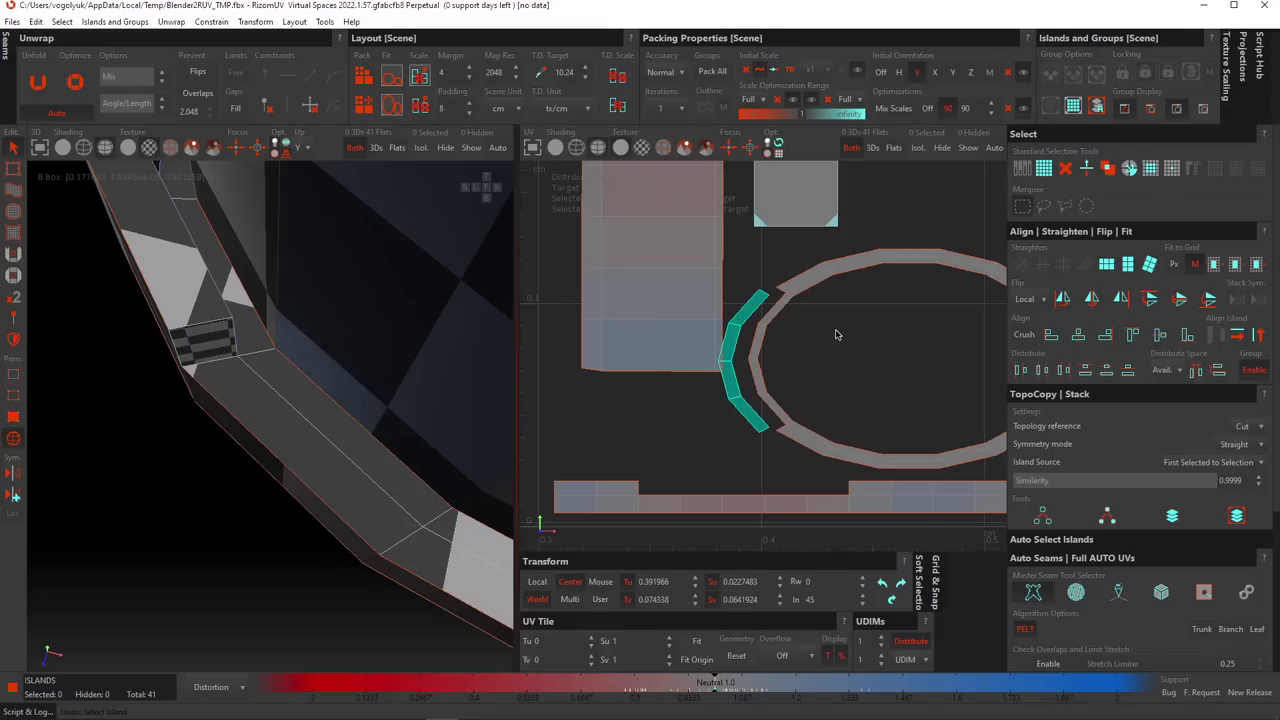
key(ctrl+z)
scroll(782, 304, up, 5)
key(ctrl+z)
scroll(777, 274, up, 3)
scroll(702, 317, down, 2)
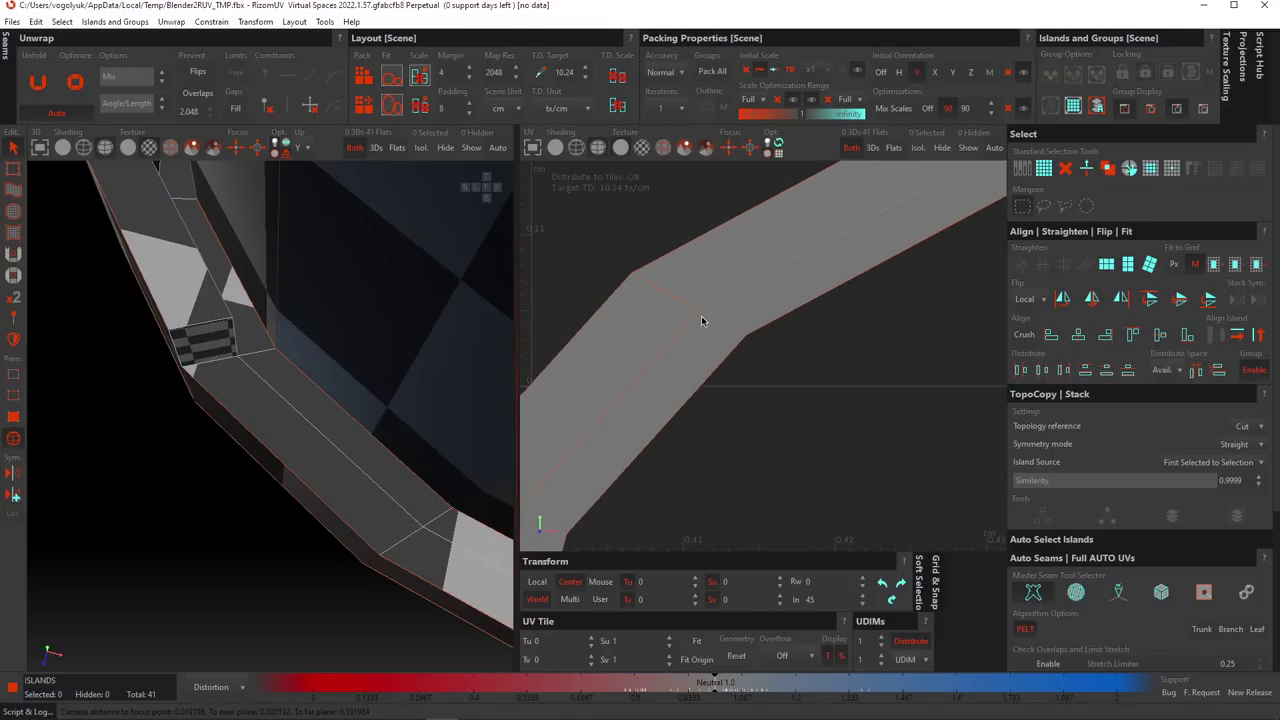
scroll(644, 294, up, 2)
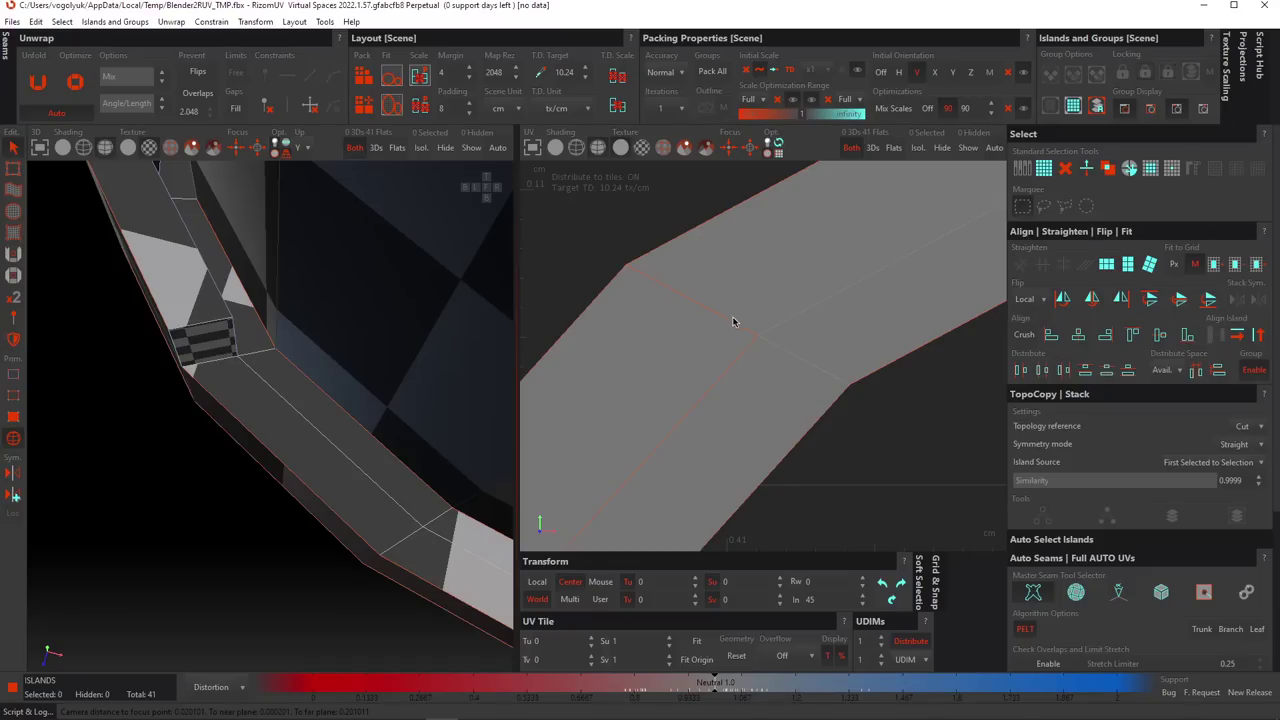
Move the thin oval ring island out of the layout to the empty area at about U 0.19, V 0.063.
scroll(733, 321, down, 6)
scroll(755, 279, up, 1)
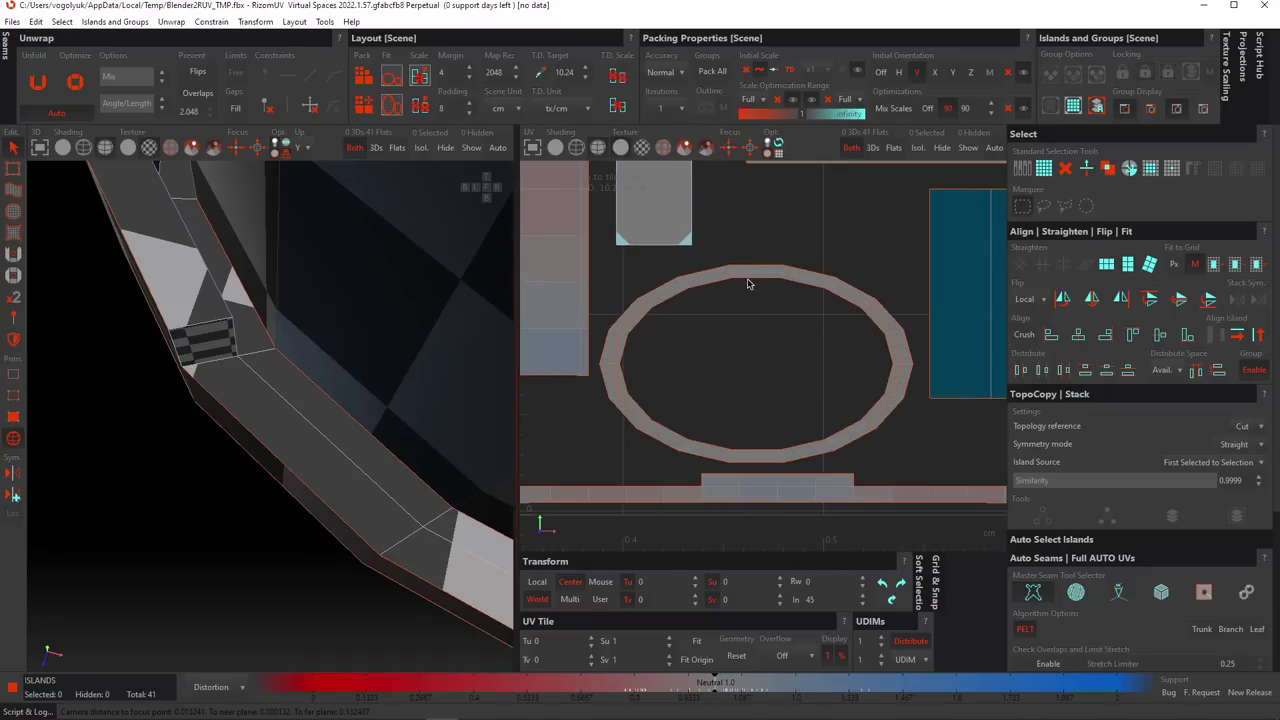
scroll(750, 297, down, 1)
middle_drag(749, 260, 726, 496)
click(724, 298)
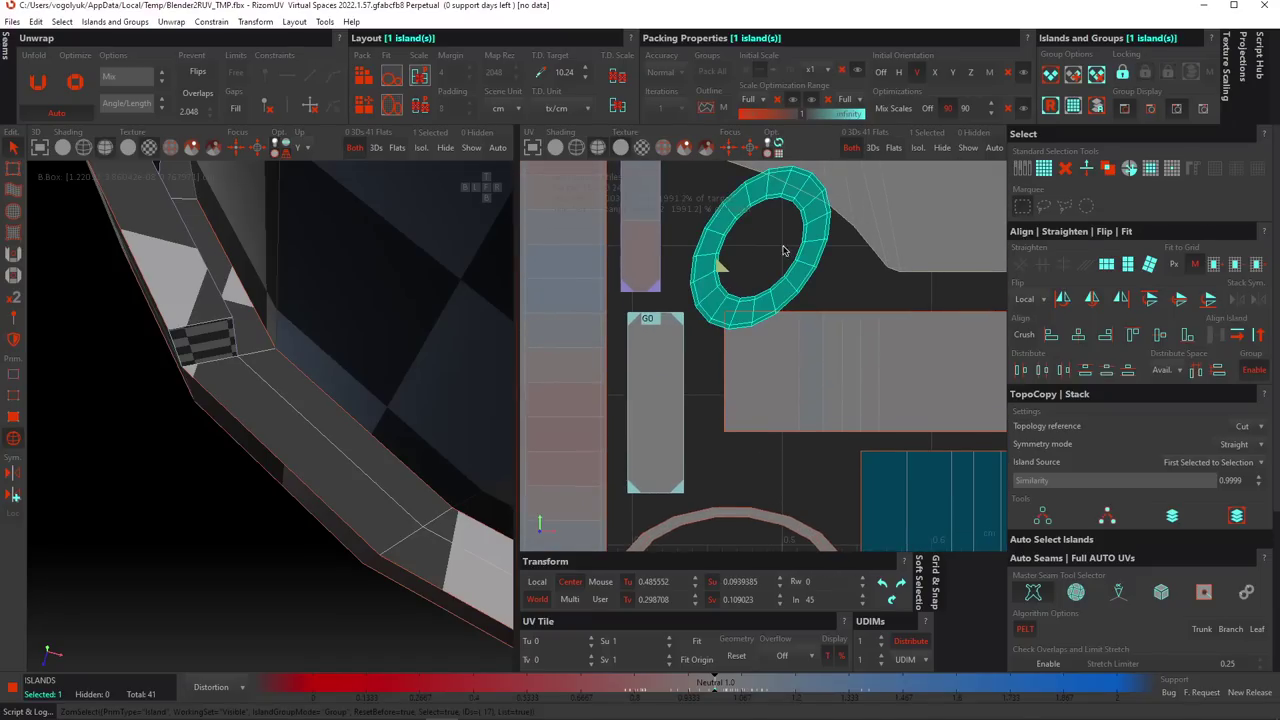
middle_drag(737, 357, 717, 223)
click(715, 391)
click(714, 376)
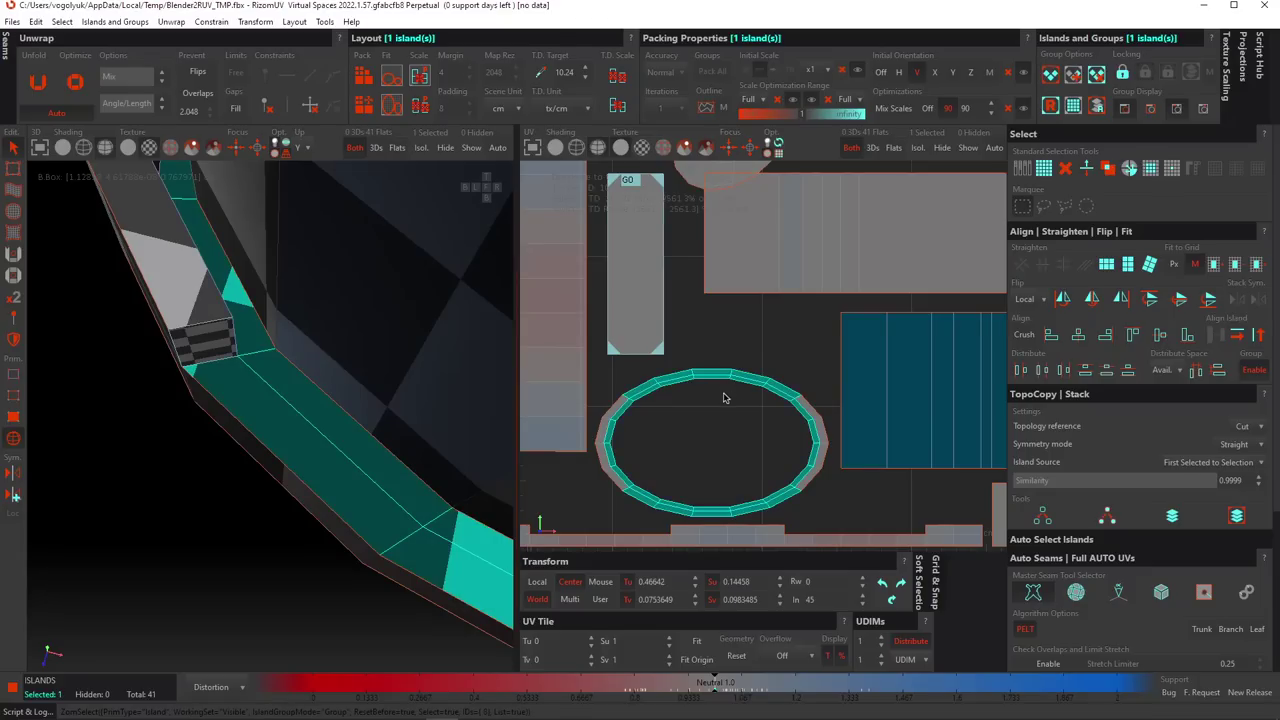
scroll(719, 398, up, 4)
scroll(699, 355, up, 1)
middle_drag(703, 400, 703, 368)
scroll(705, 353, down, 5)
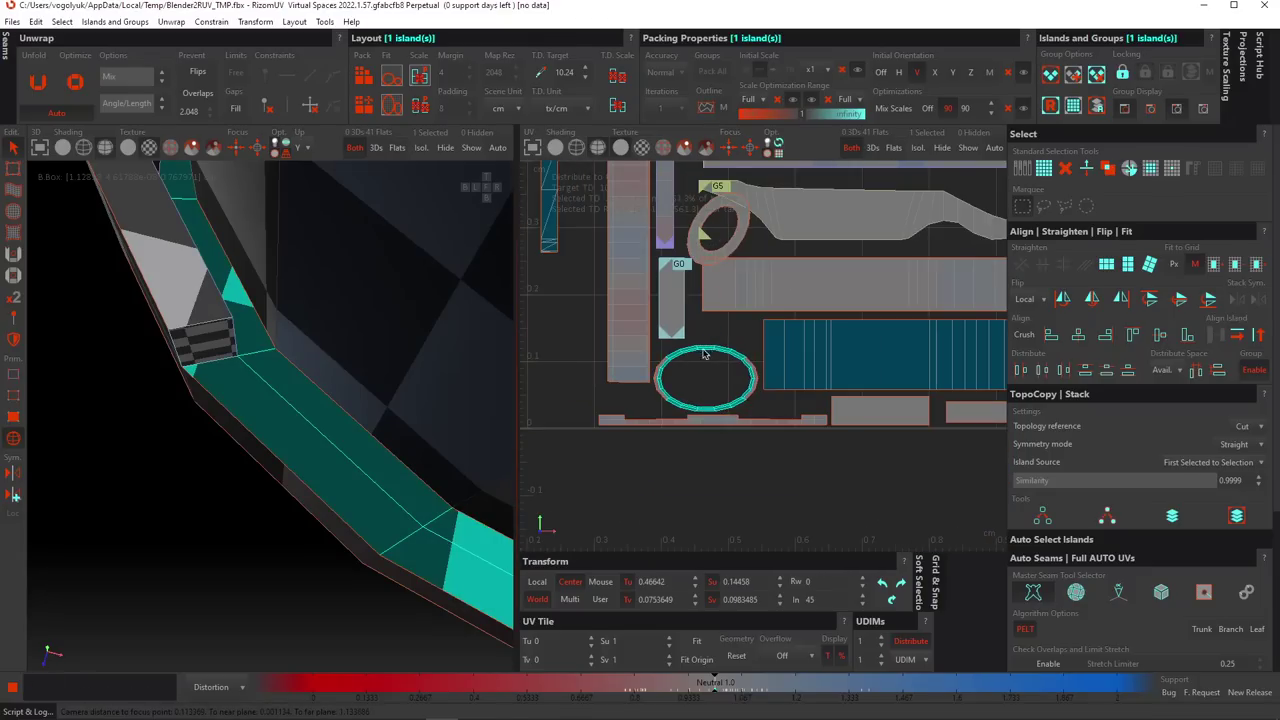
drag(705, 348, 508, 368)
key(ctrl+z)
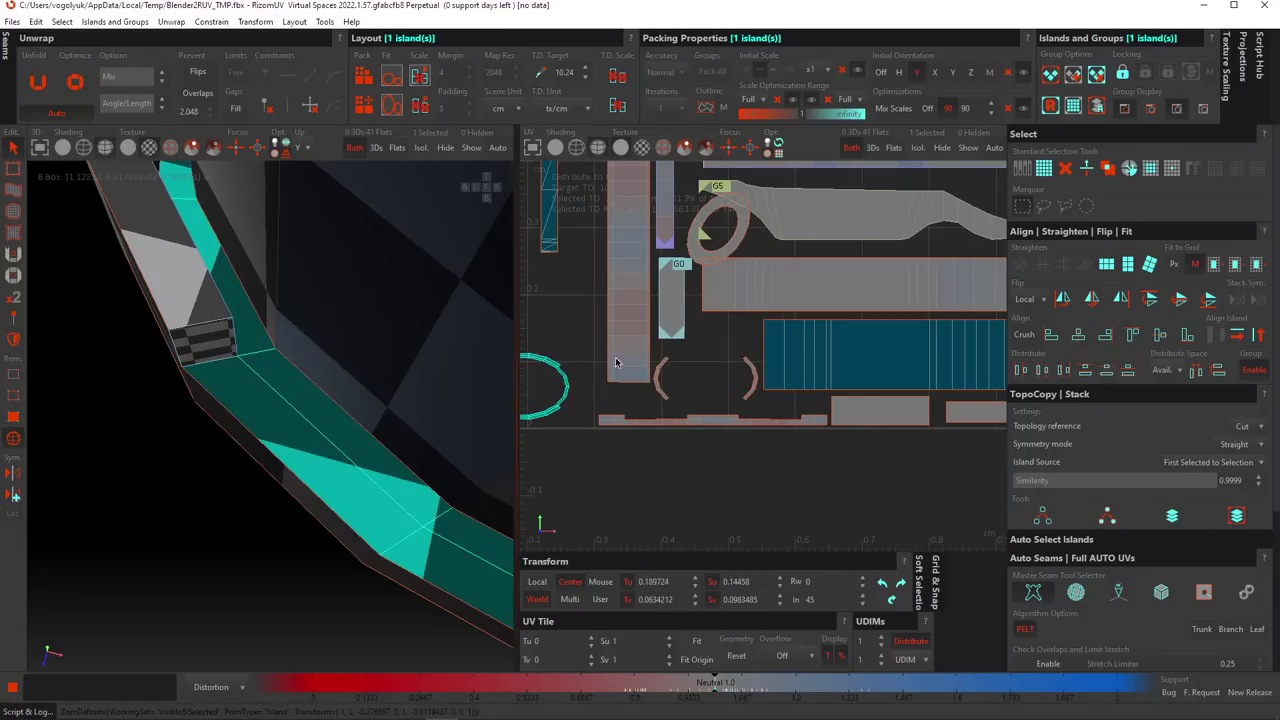
middle_drag(512, 376, 711, 327)
scroll(711, 327, up, 5)
scroll(582, 281, down, 2)
click(671, 318)
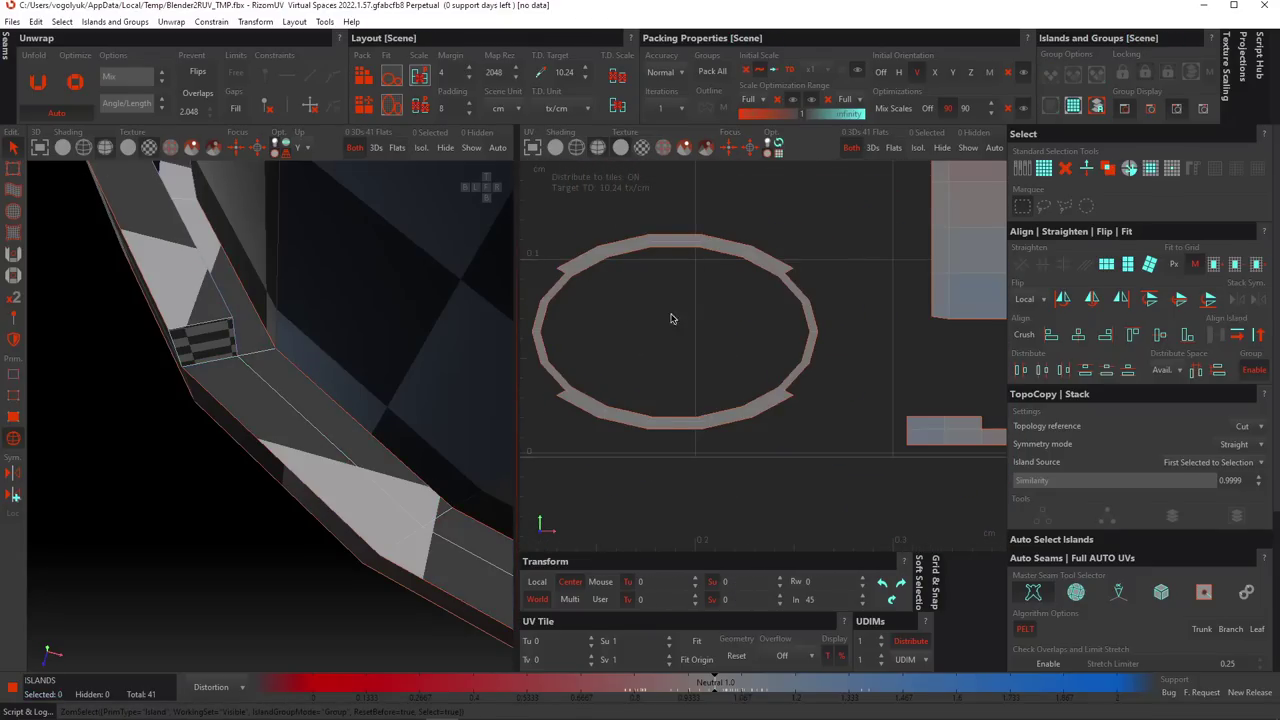
Cut the moved oval ring island across its leftmost and rightmost ends to split it into two halves.
middle_drag(663, 300, 728, 283)
key(F2)
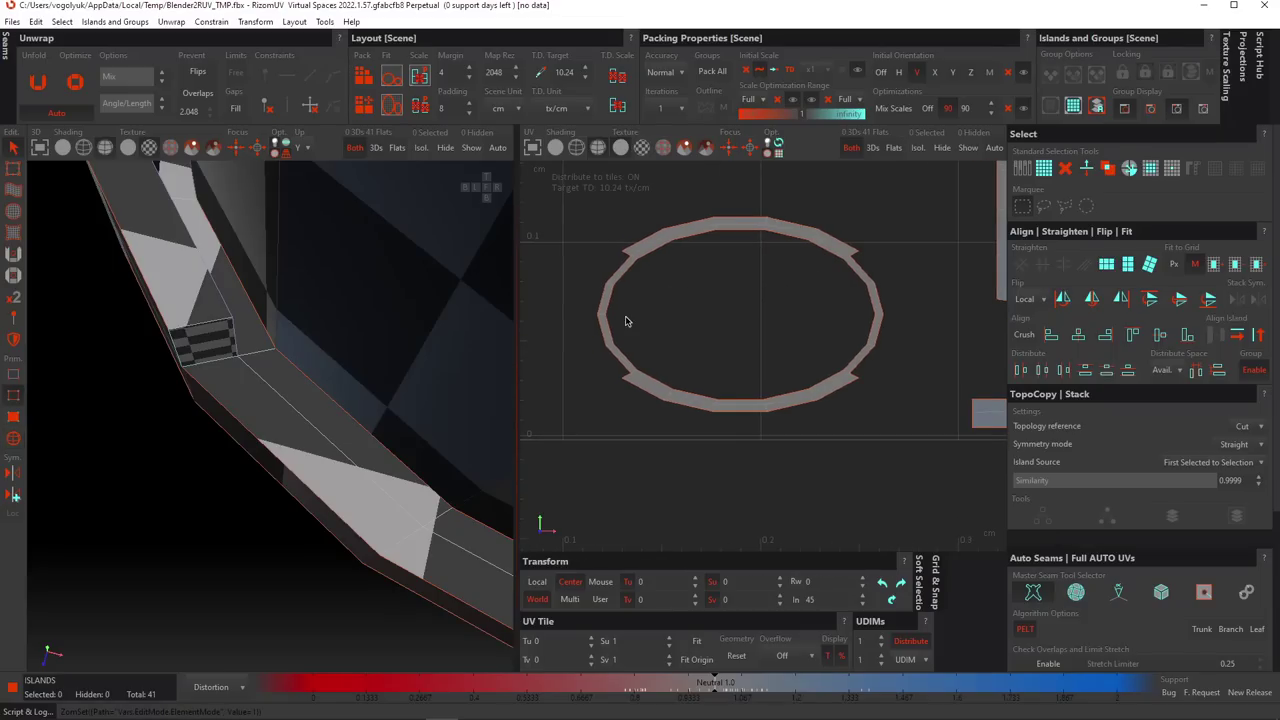
click(604, 314)
click(601, 318)
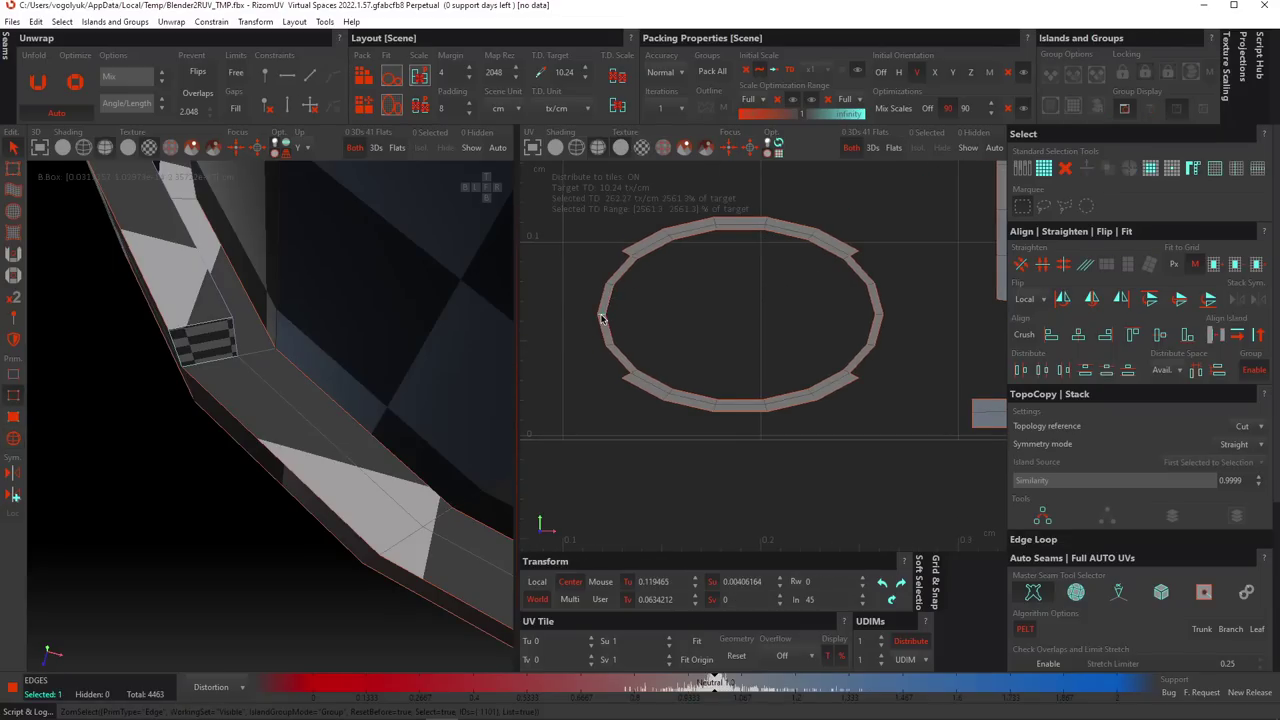
key(c)
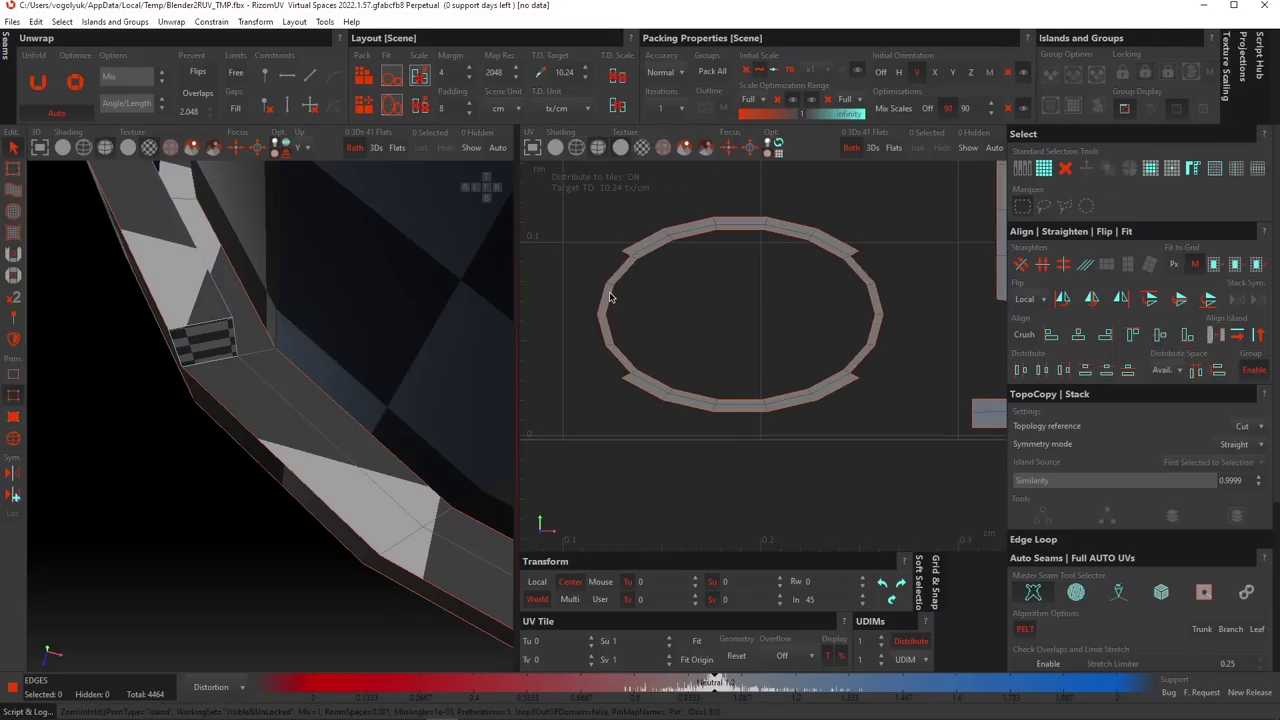
key(F4)
click(609, 297)
key(F1)
click(881, 317)
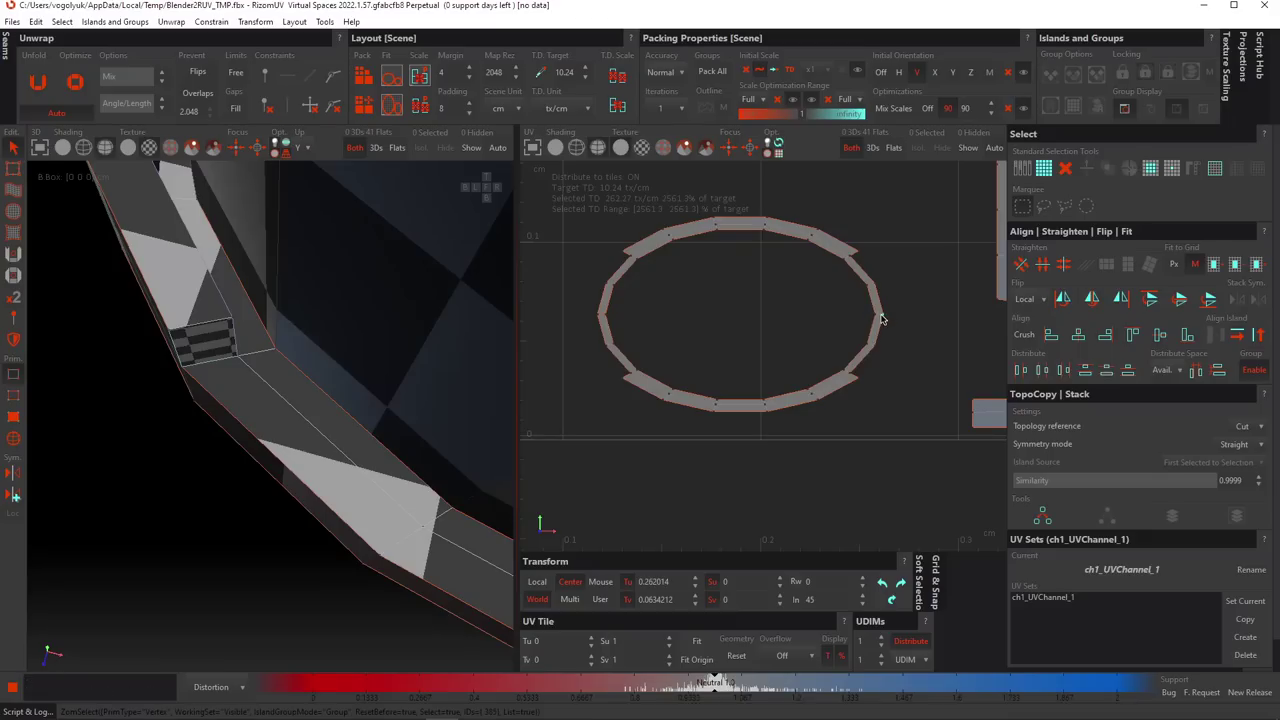
key(F2)
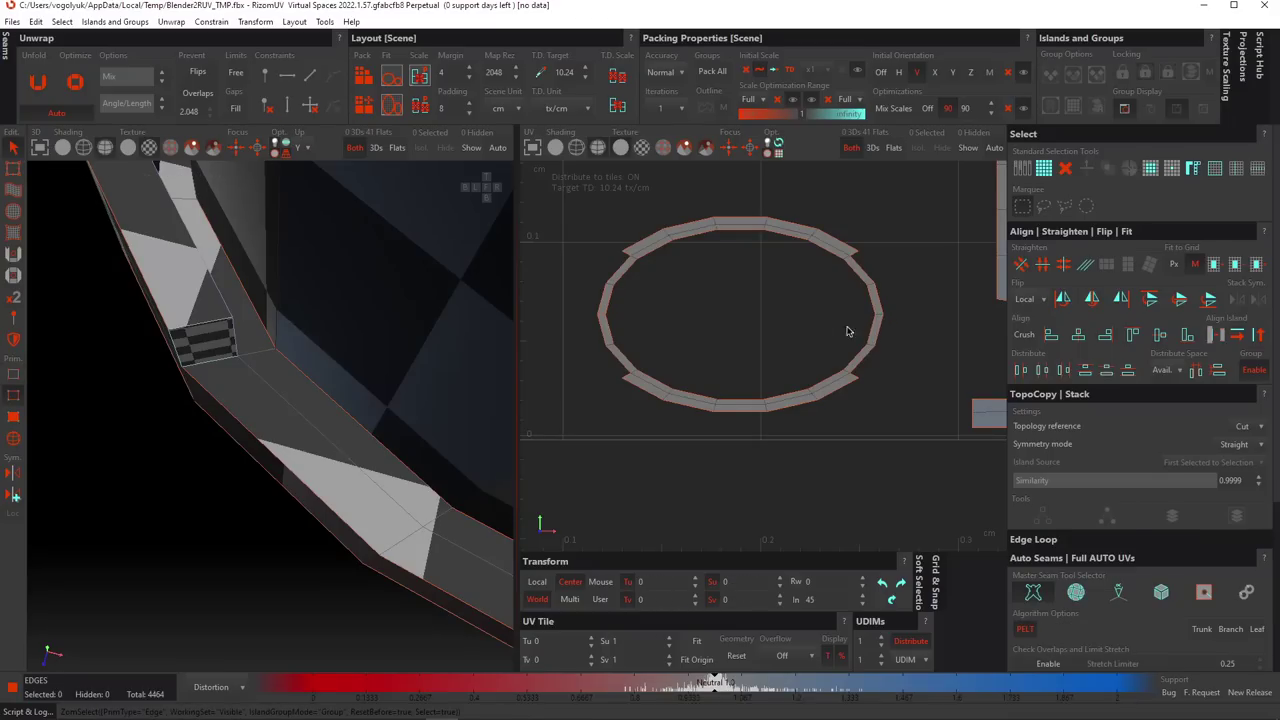
key(c)
Unfold the two oval ring halves and align both islands vertically.
key(F4)
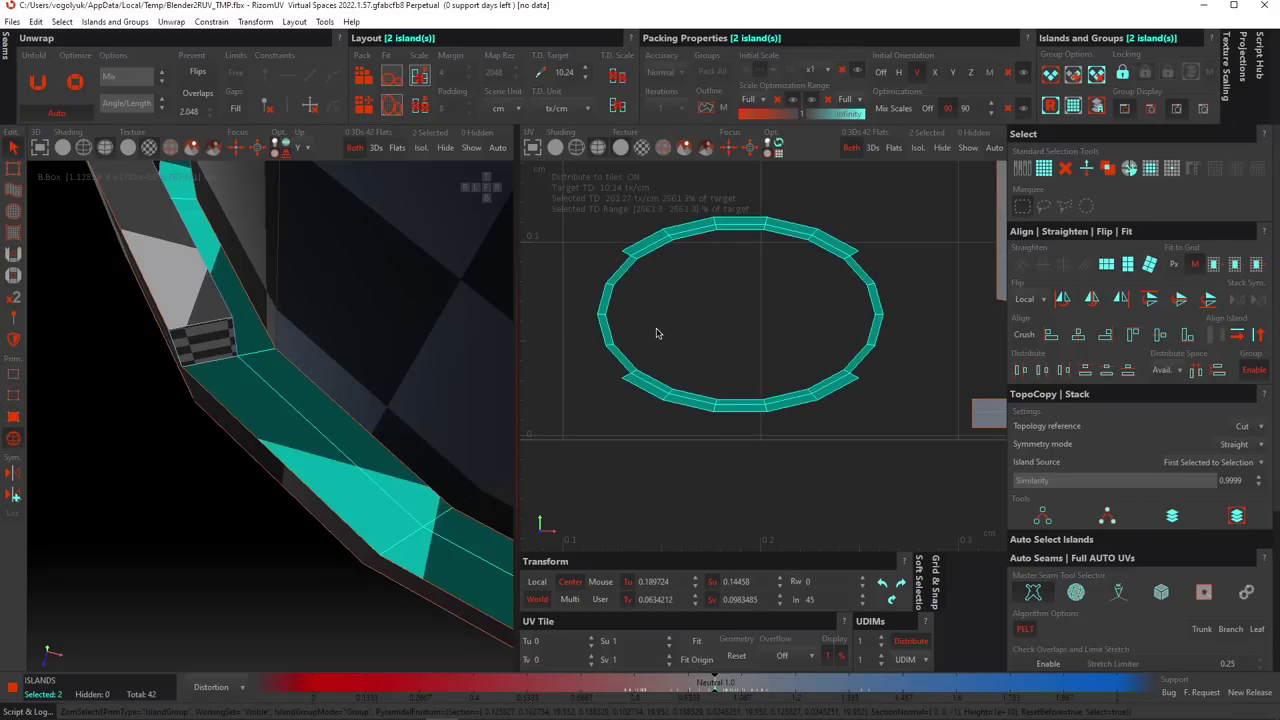
key(u)
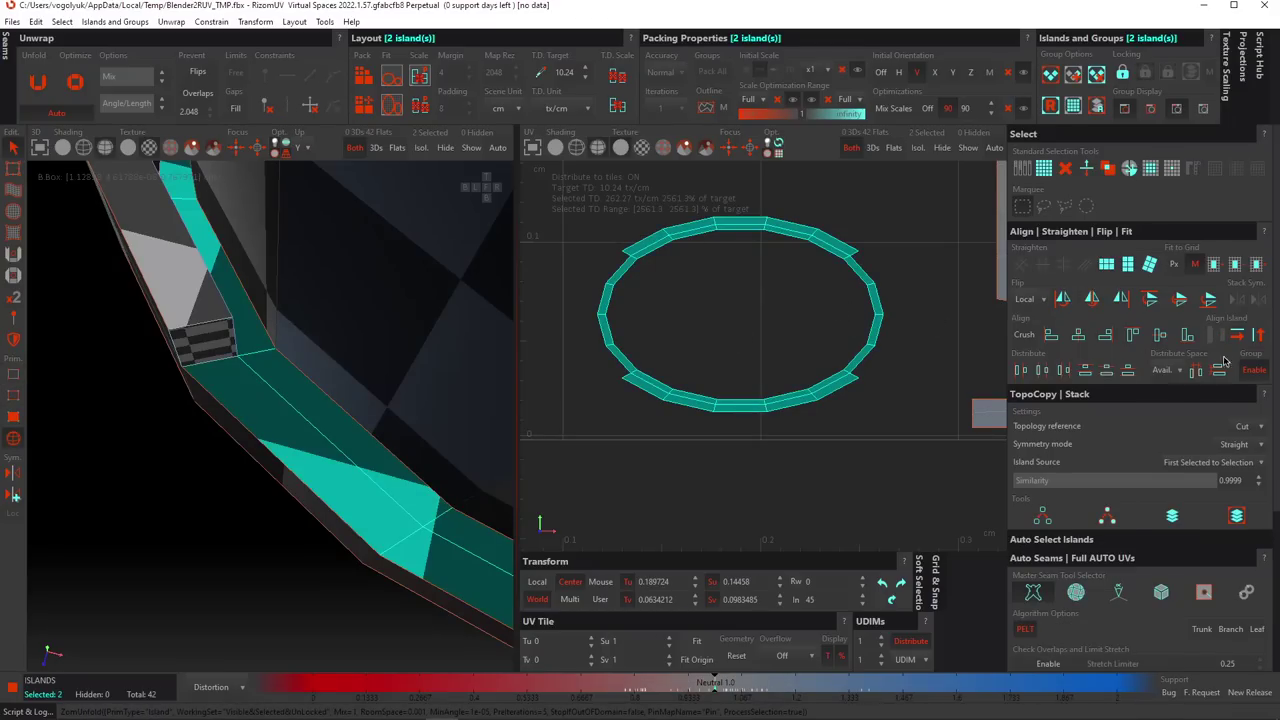
click(1259, 335)
scroll(819, 320, down, 4)
click(812, 317)
scroll(812, 300, up, 4)
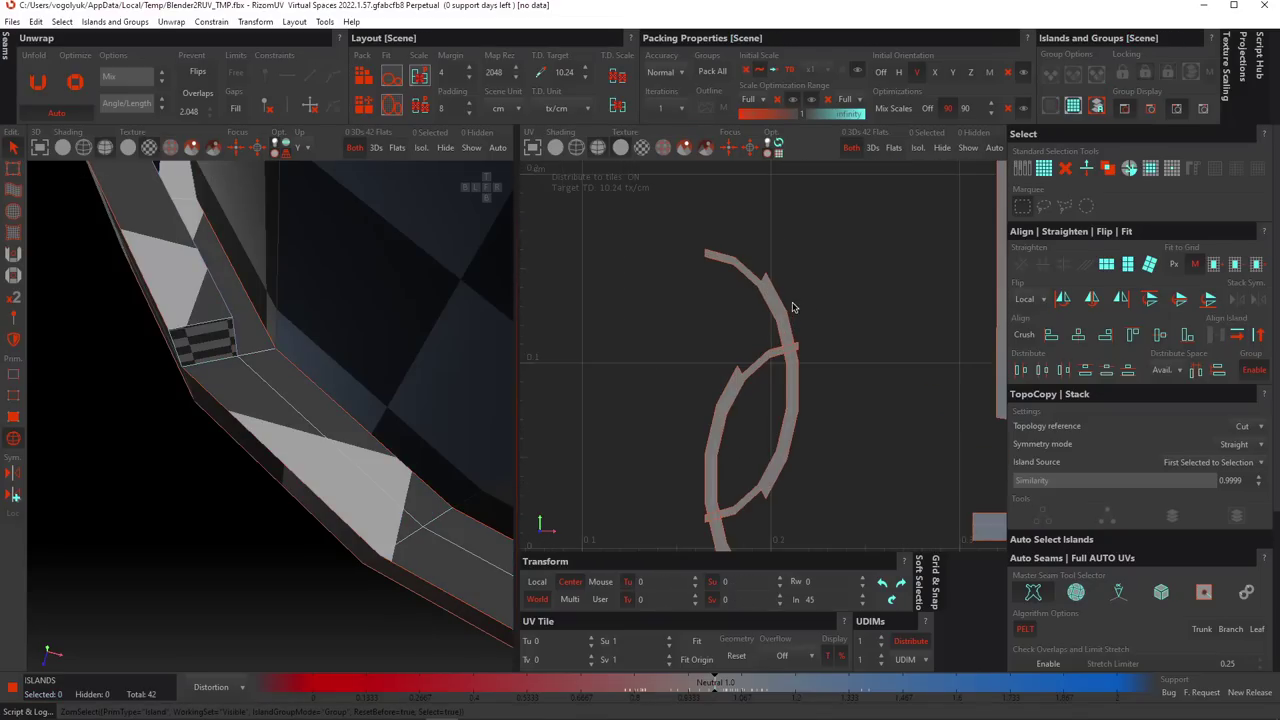
Move one vertical ring half sideways so that the two halves no longer overlap.
click(782, 312)
drag(789, 326, 884, 384)
click(848, 408)
middle_drag(848, 414, 797, 303)
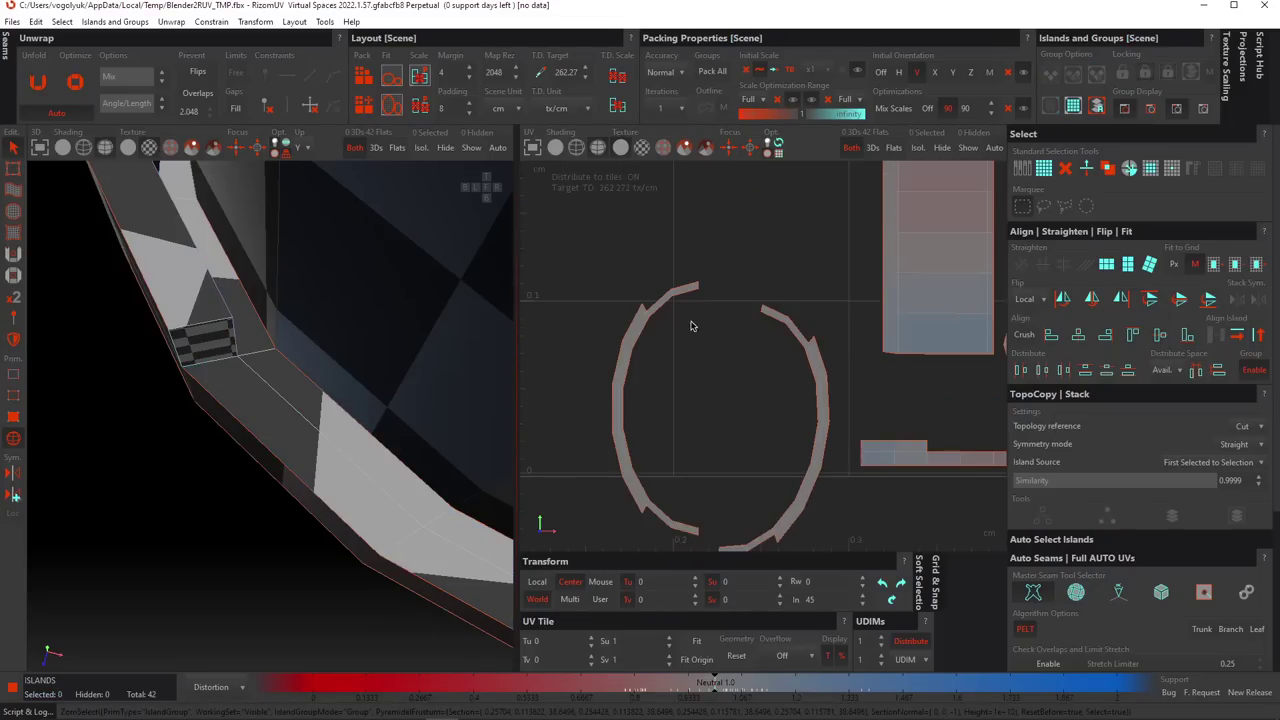
Straighten both curved ring halves together into rectangular vertical strips.
middle_drag(691, 326, 690, 288)
click(642, 284)
ctrl+click(817, 325)
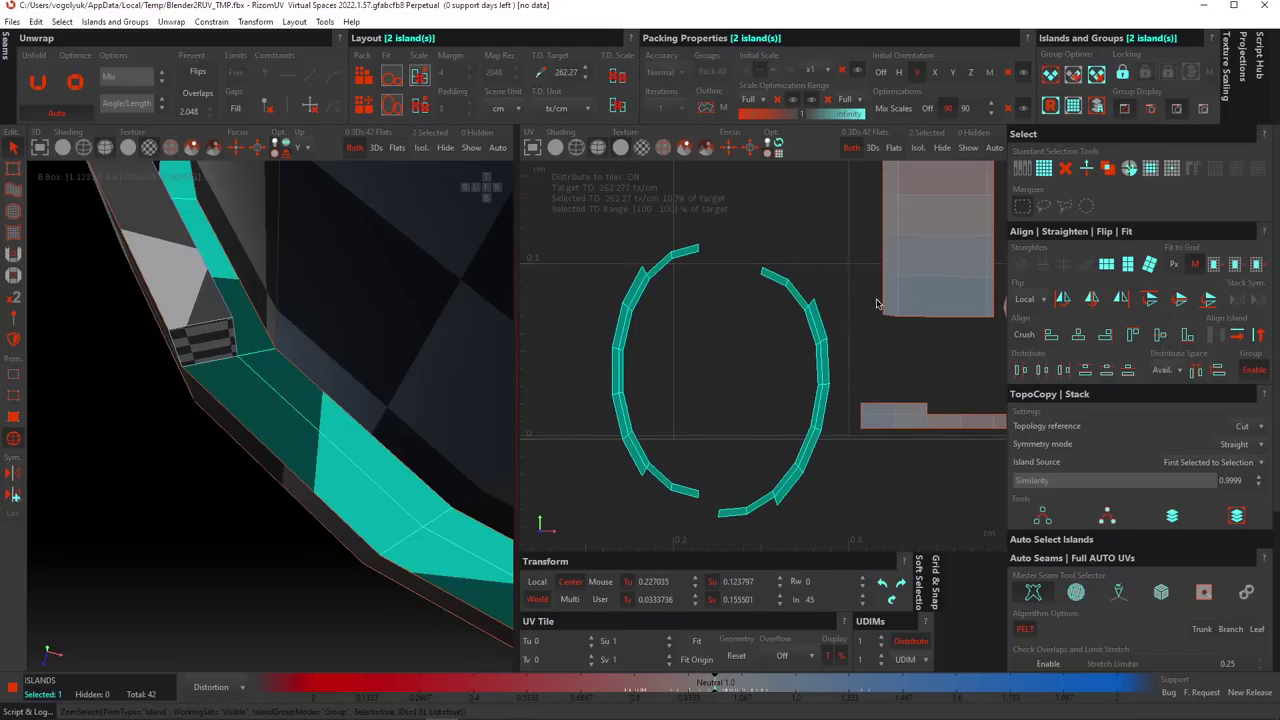
click(1149, 266)
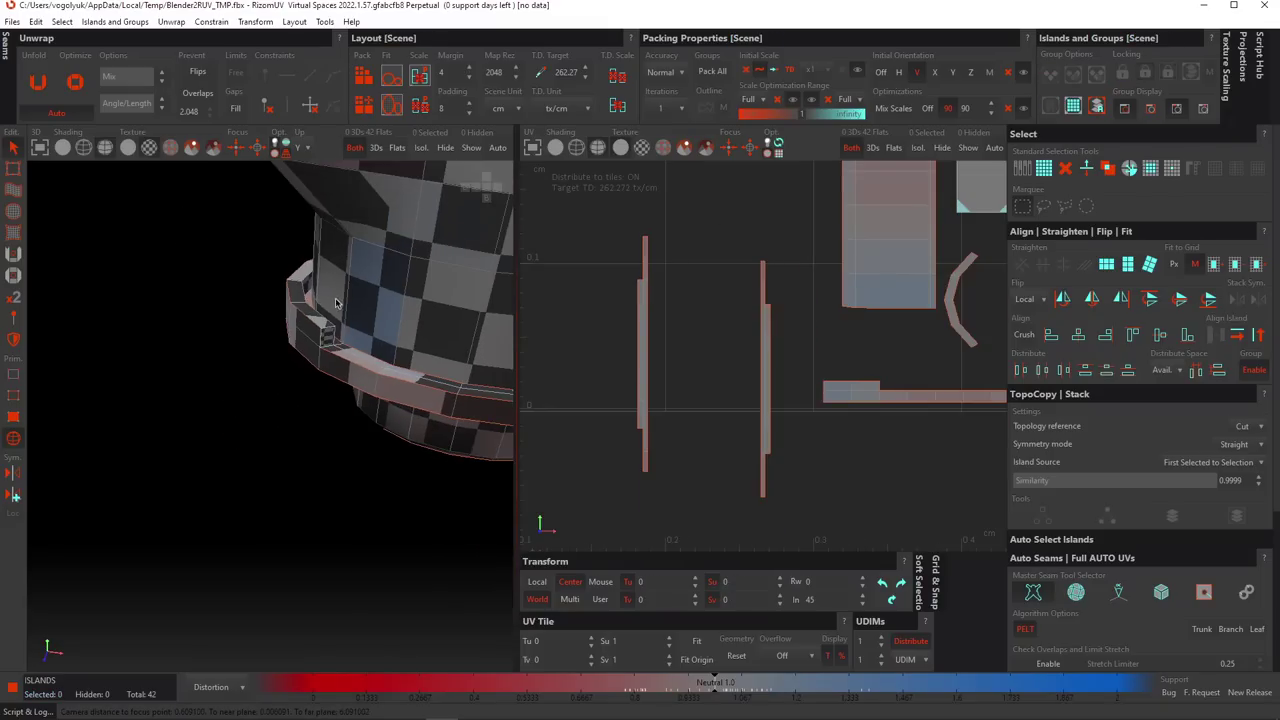
Examine the checker pattern of the straightened strips on the ring at the end of the knife handle.
middle_drag(323, 308, 310, 500)
scroll(296, 377, down, 3)
scroll(257, 380, down, 6)
scroll(274, 320, down, 3)
middle_drag(274, 320, 357, 245)
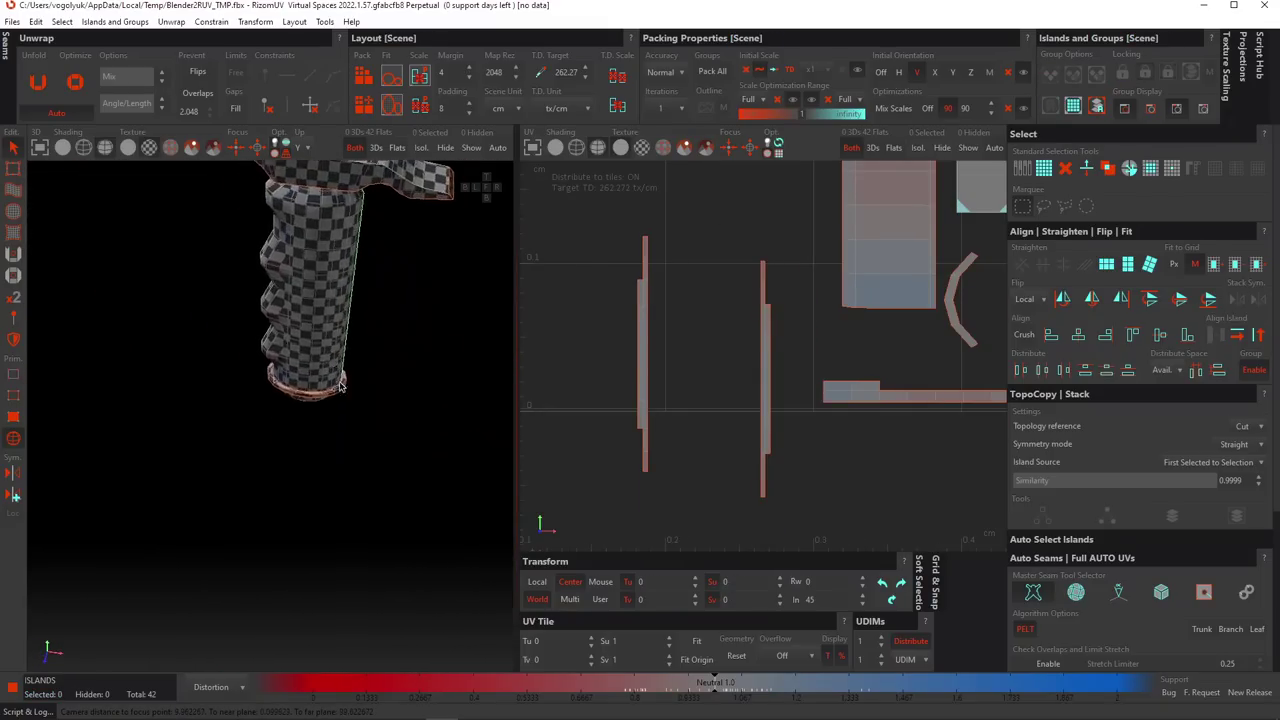
scroll(325, 430, up, 9)
scroll(340, 465, down, 1)
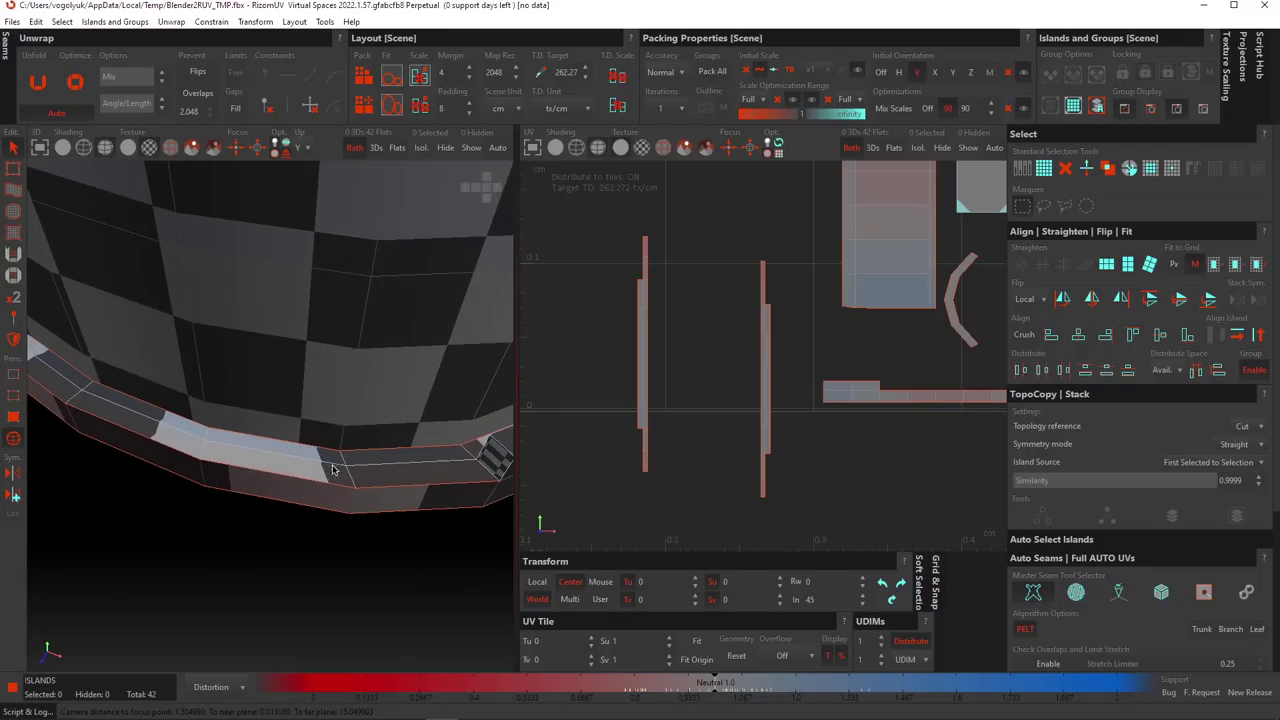
scroll(312, 459, up, 2)
scroll(300, 455, down, 2)
scroll(175, 437, up, 4)
middle_drag(175, 437, 312, 467)
scroll(312, 467, down, 10)
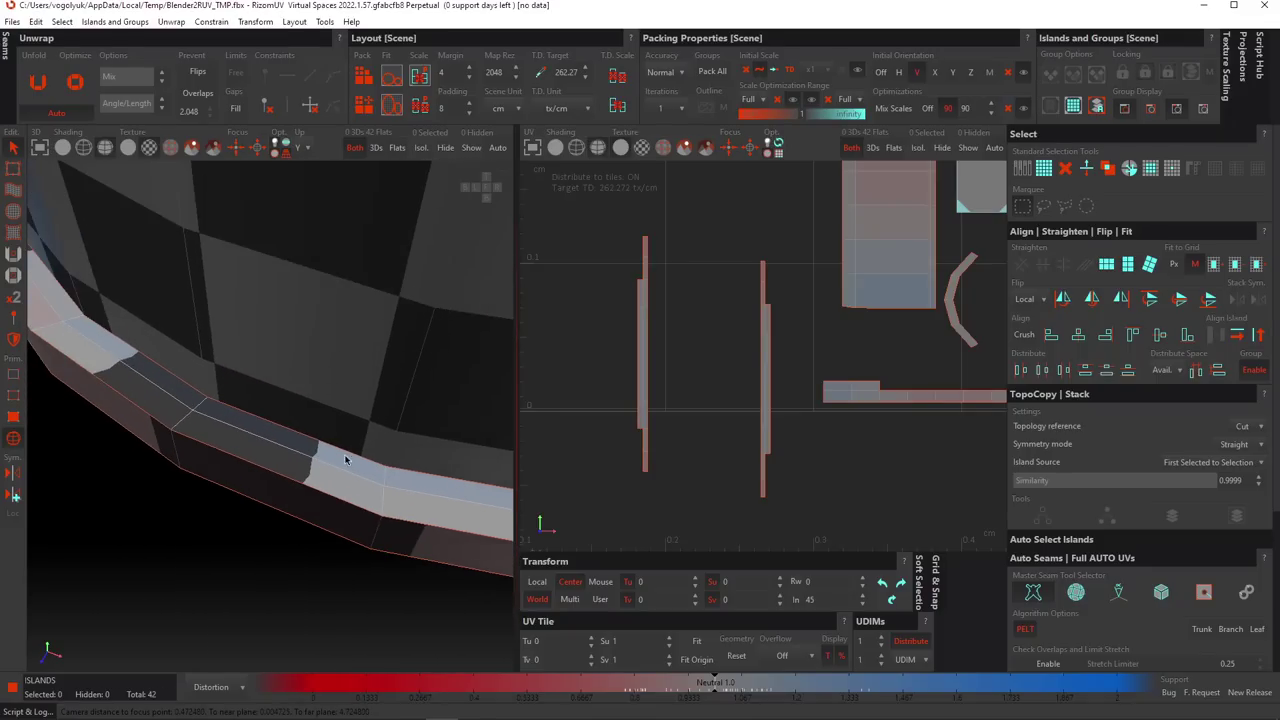
Compare the checker pattern of the handle with that of the pommel ring from another side.
scroll(335, 408, down, 5)
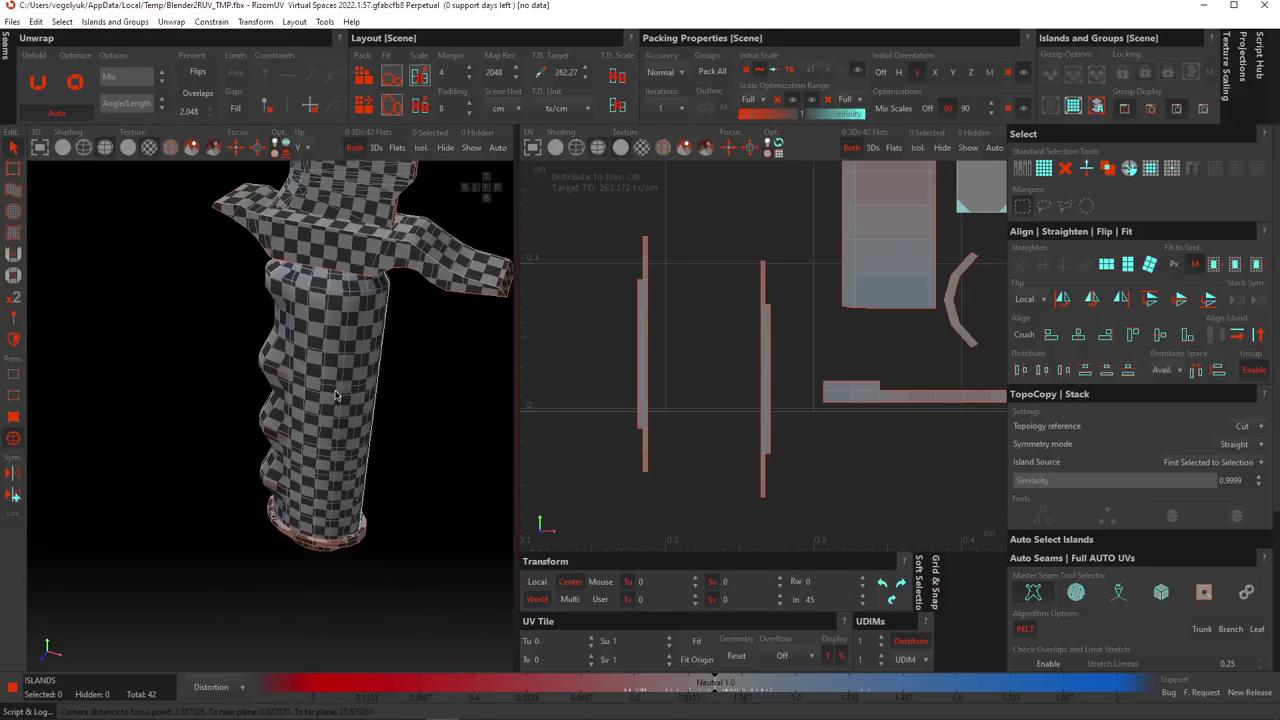
middle_drag(335, 408, 335, 440)
scroll(338, 438, down, 2)
scroll(342, 435, up, 3)
scroll(300, 520, up, 10)
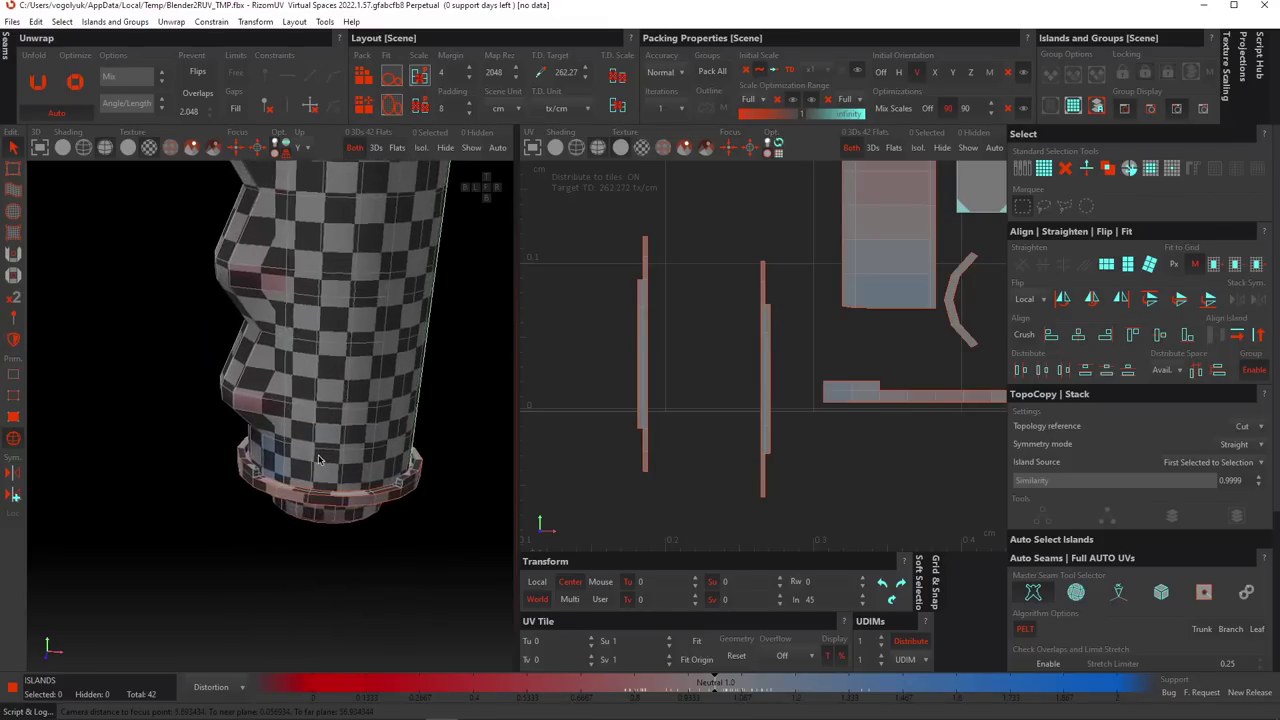
middle_drag(284, 516, 331, 474)
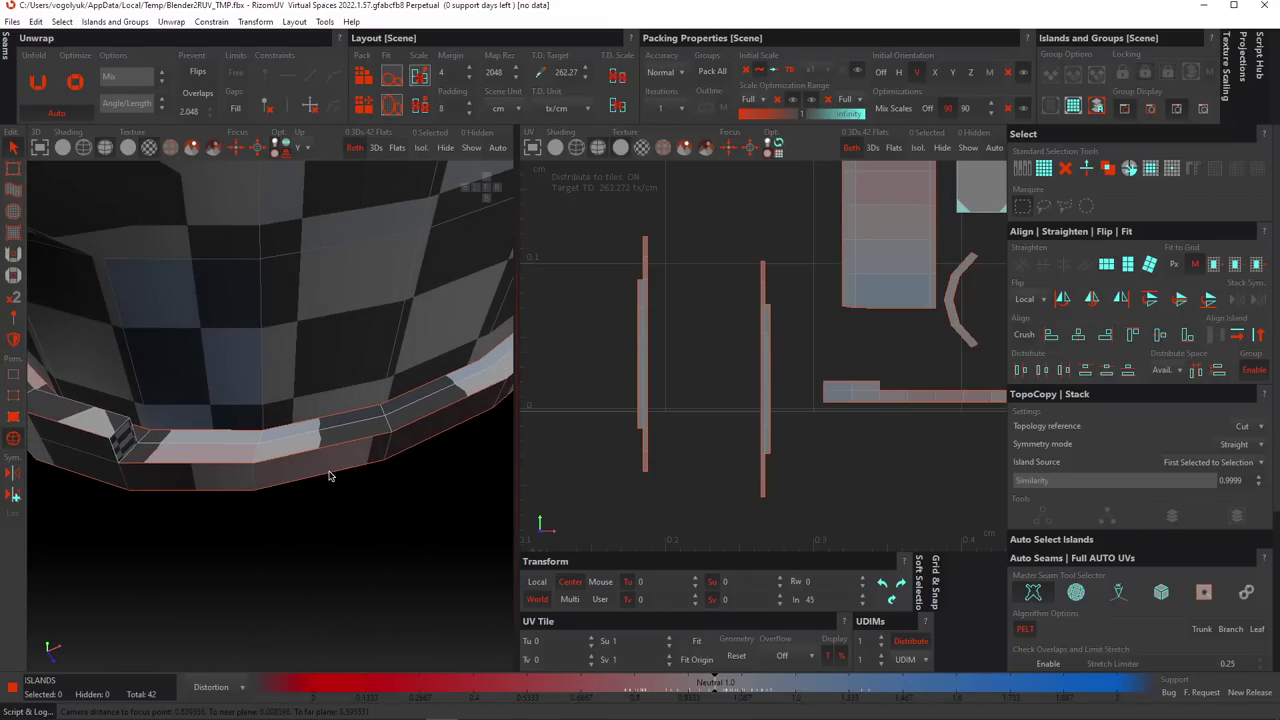
scroll(346, 512, up, 3)
Pick the ring face on the model to identify its UV strip, and review the whole knife and its UV layout.
click(288, 406)
scroll(215, 332, down, 8)
scroll(218, 333, down, 8)
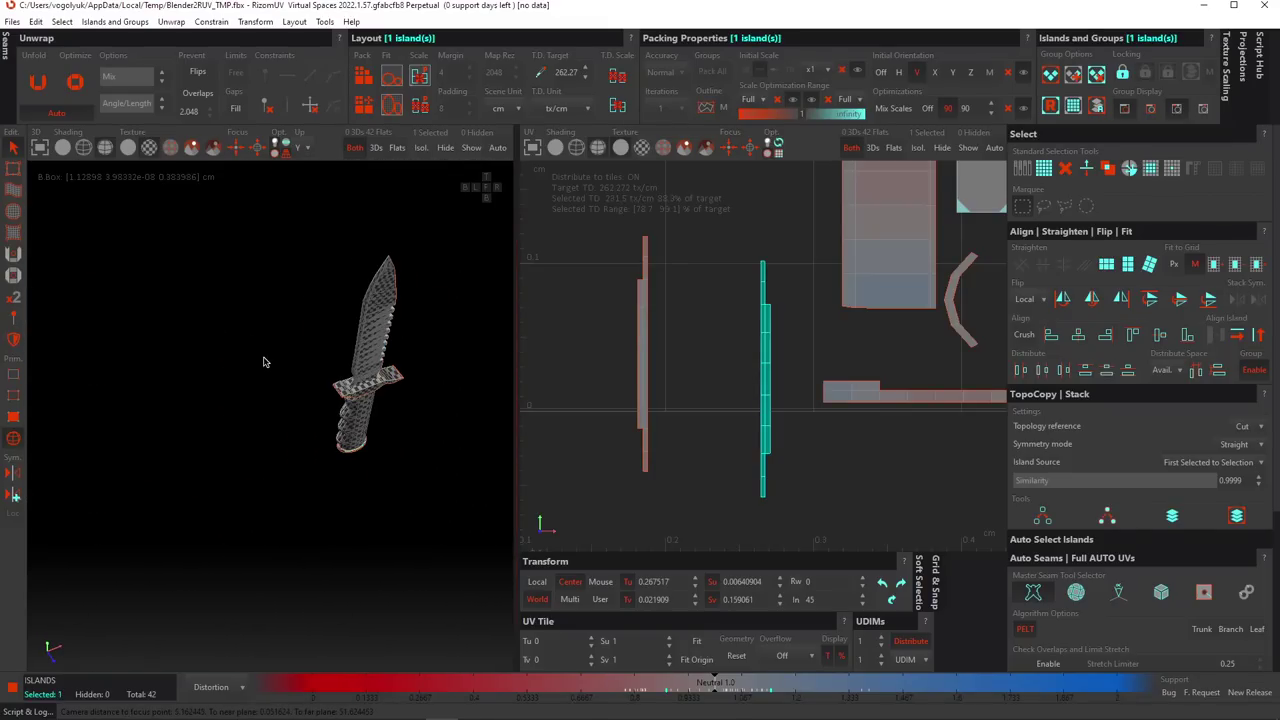
click(264, 361)
middle_drag(264, 361, 320, 434)
scroll(378, 473, up, 4)
middle_drag(423, 380, 345, 545)
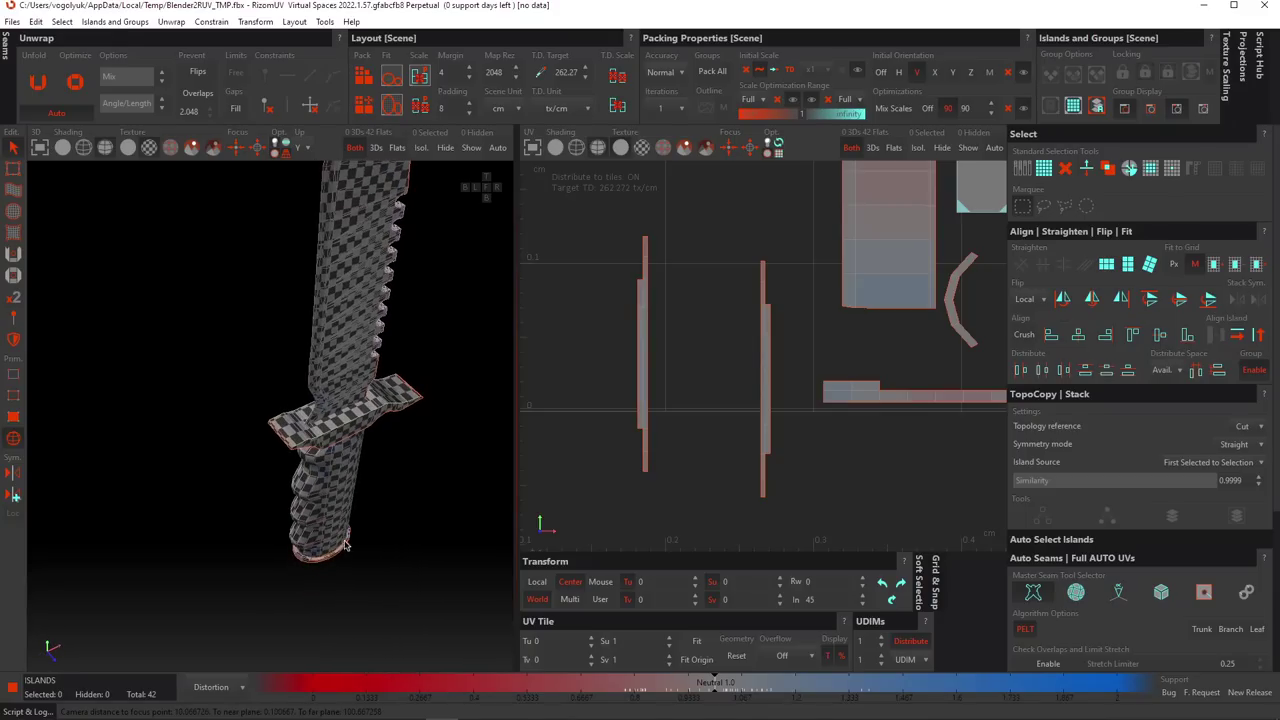
scroll(675, 398, down, 4)
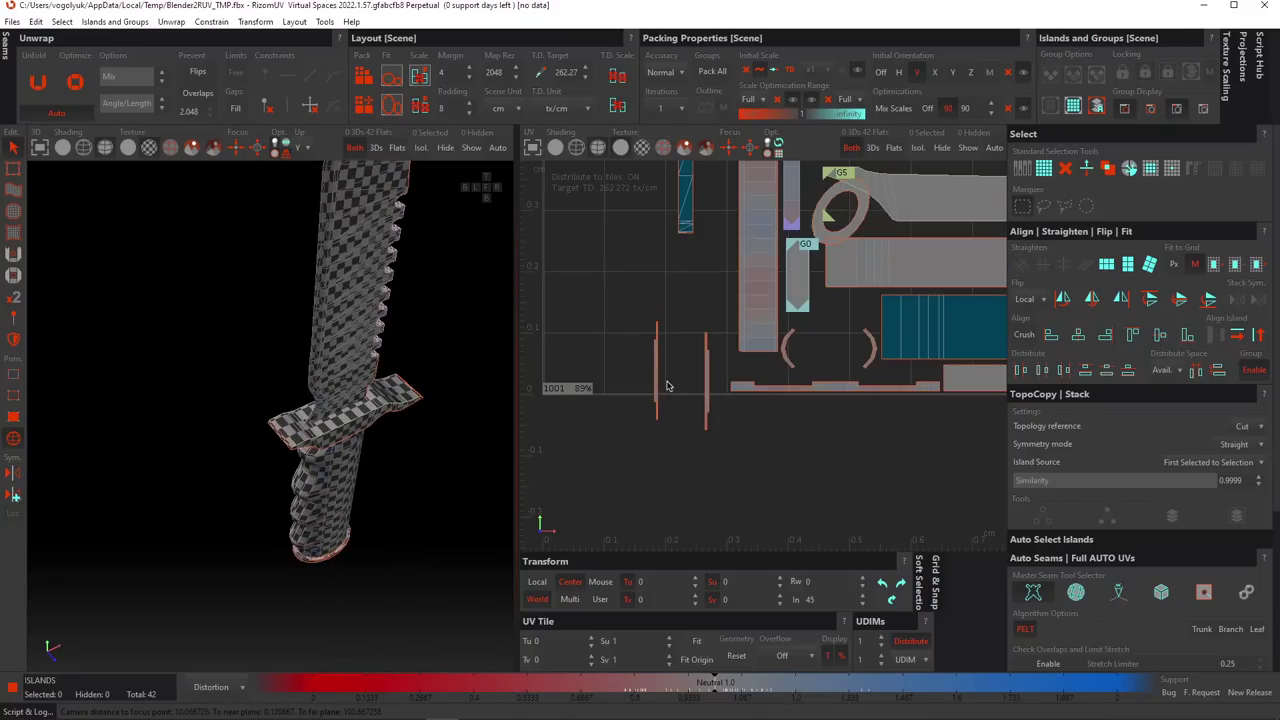
drag(621, 330, 718, 406)
click(733, 459)
scroll(698, 452, down, 4)
scroll(657, 403, up, 4)
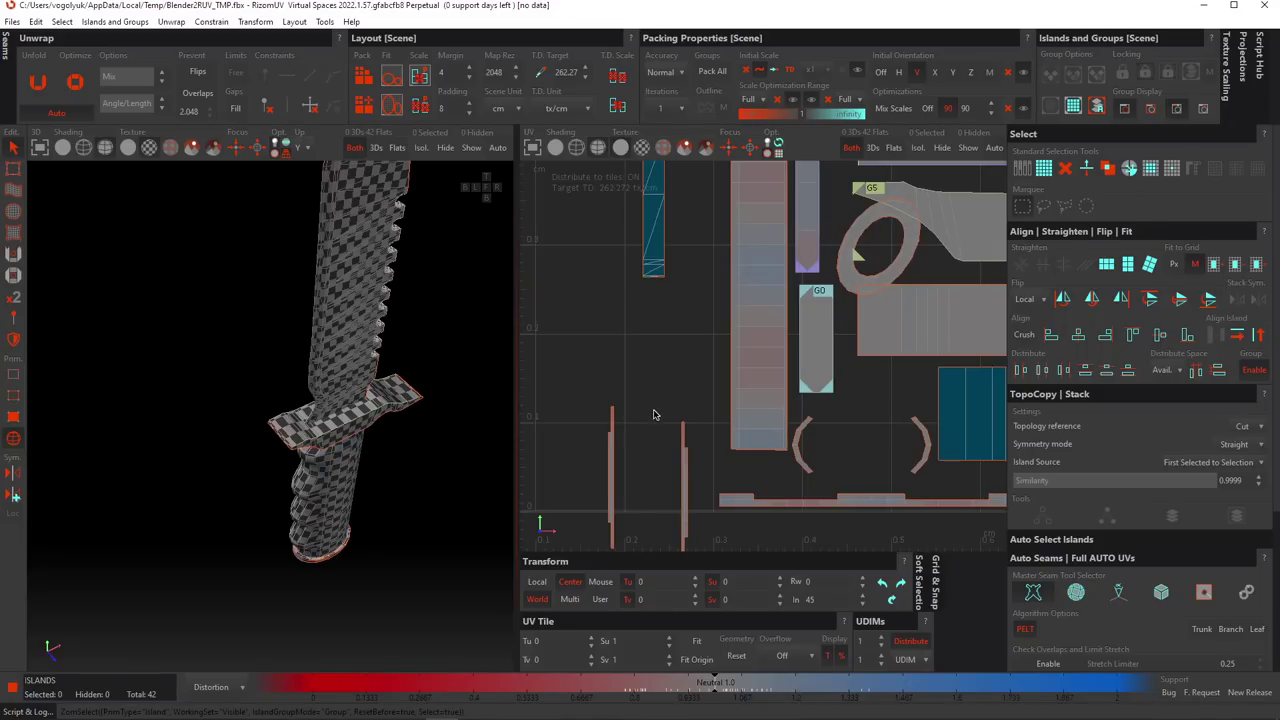
scroll(652, 412, down, 4)
Locate the two narrow blade-spine islands on the knife and flip both horizontally.
click(643, 308)
scroll(648, 310, down, 4)
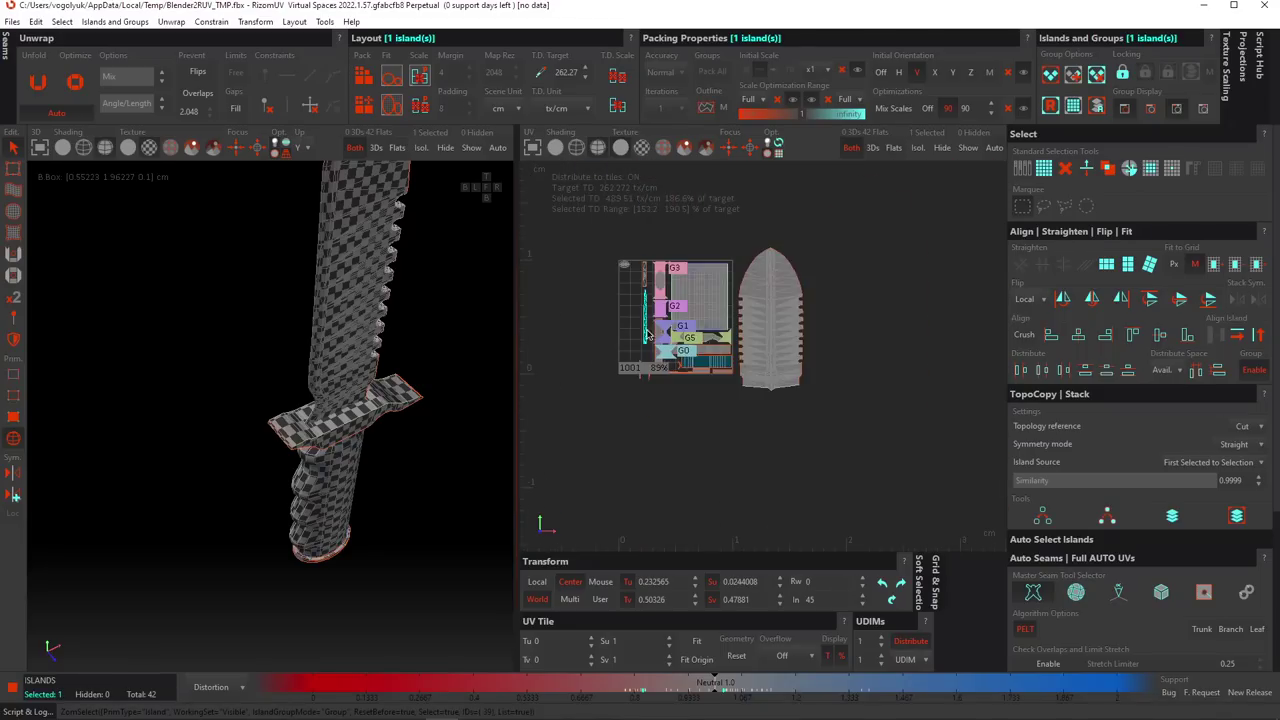
scroll(649, 304, up, 7)
click(656, 301)
drag(606, 239, 649, 325)
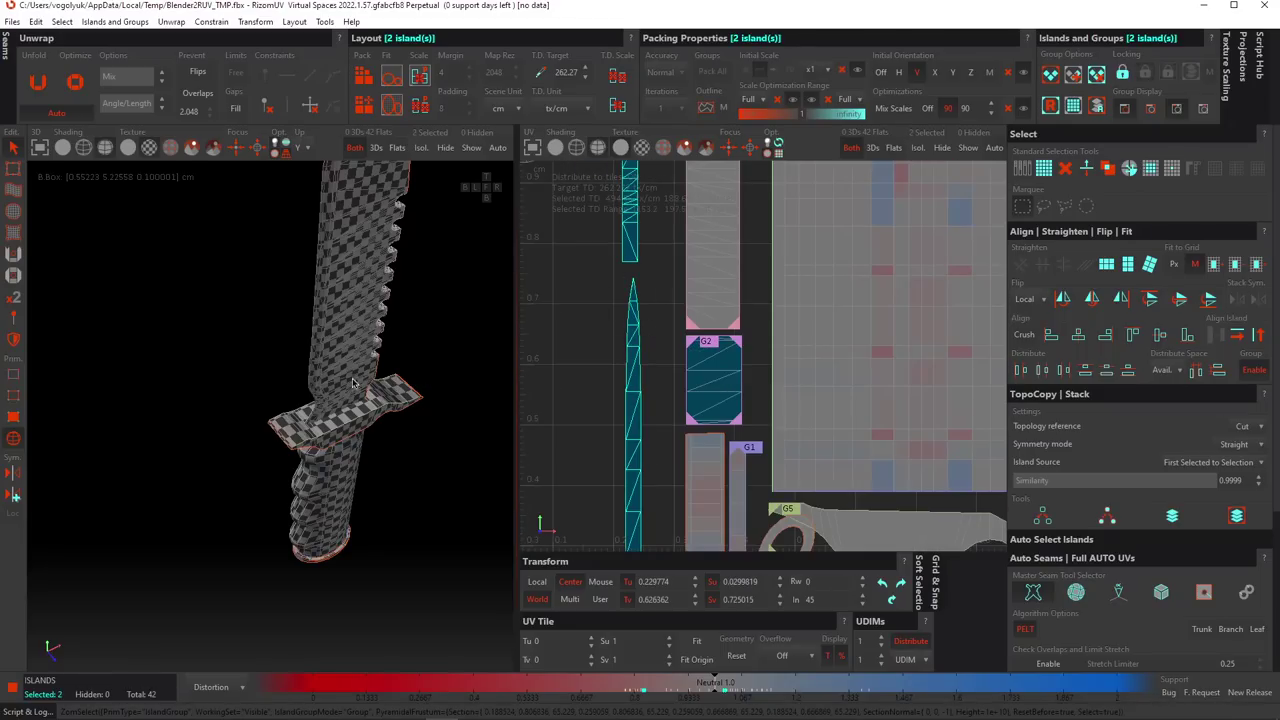
key(f)
alt+drag(405, 353, 204, 364)
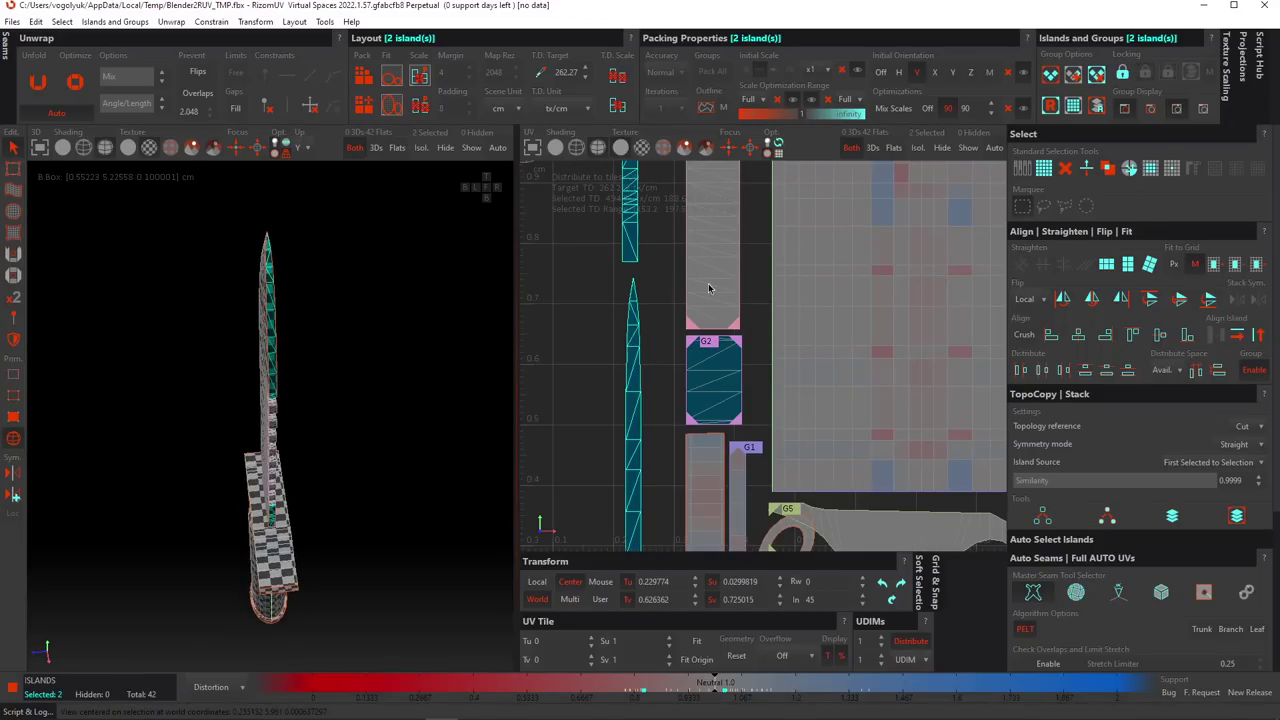
scroll(651, 292, down, 4)
middle_drag(651, 280, 661, 302)
scroll(660, 299, up, 3)
scroll(663, 274, down, 2)
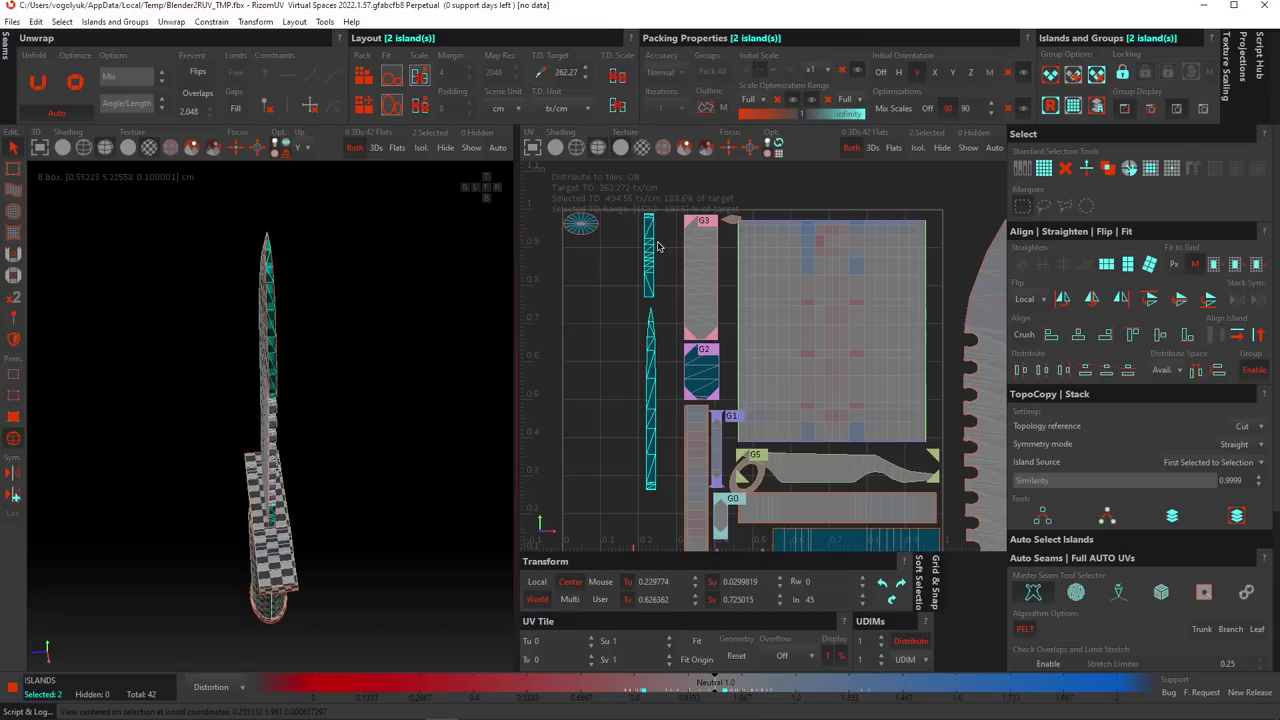
click(1094, 302)
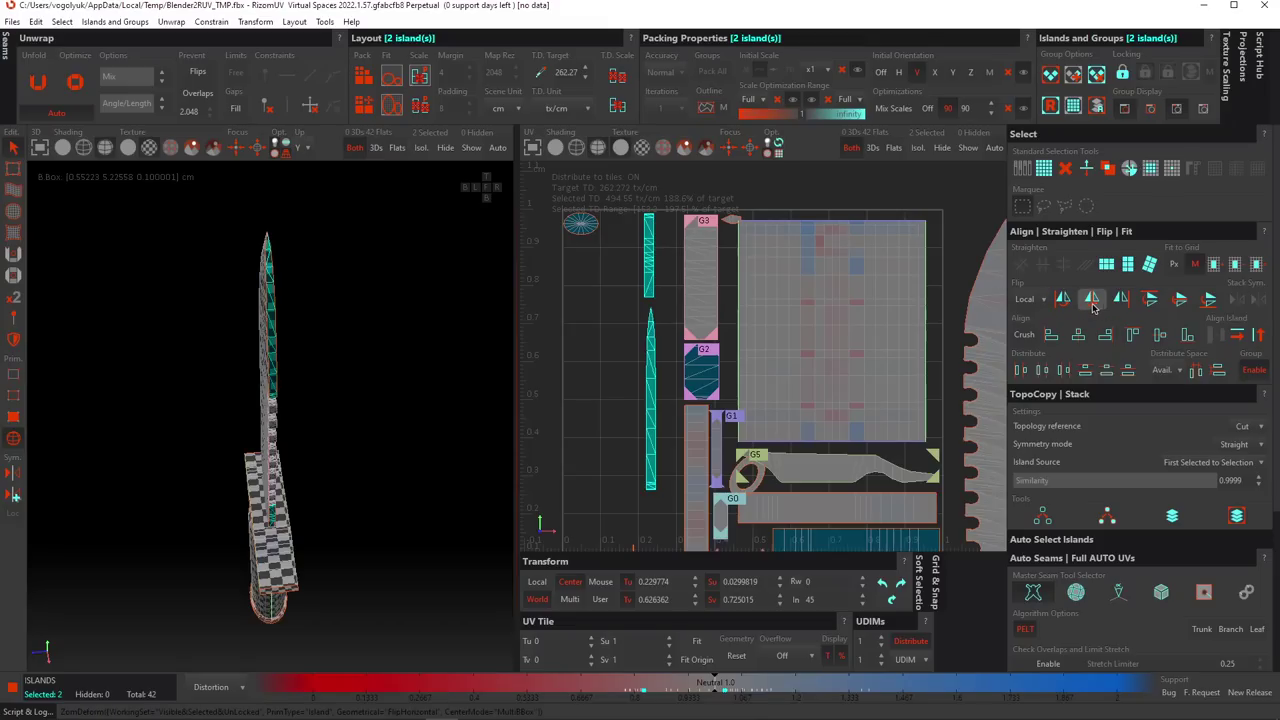
click(637, 308)
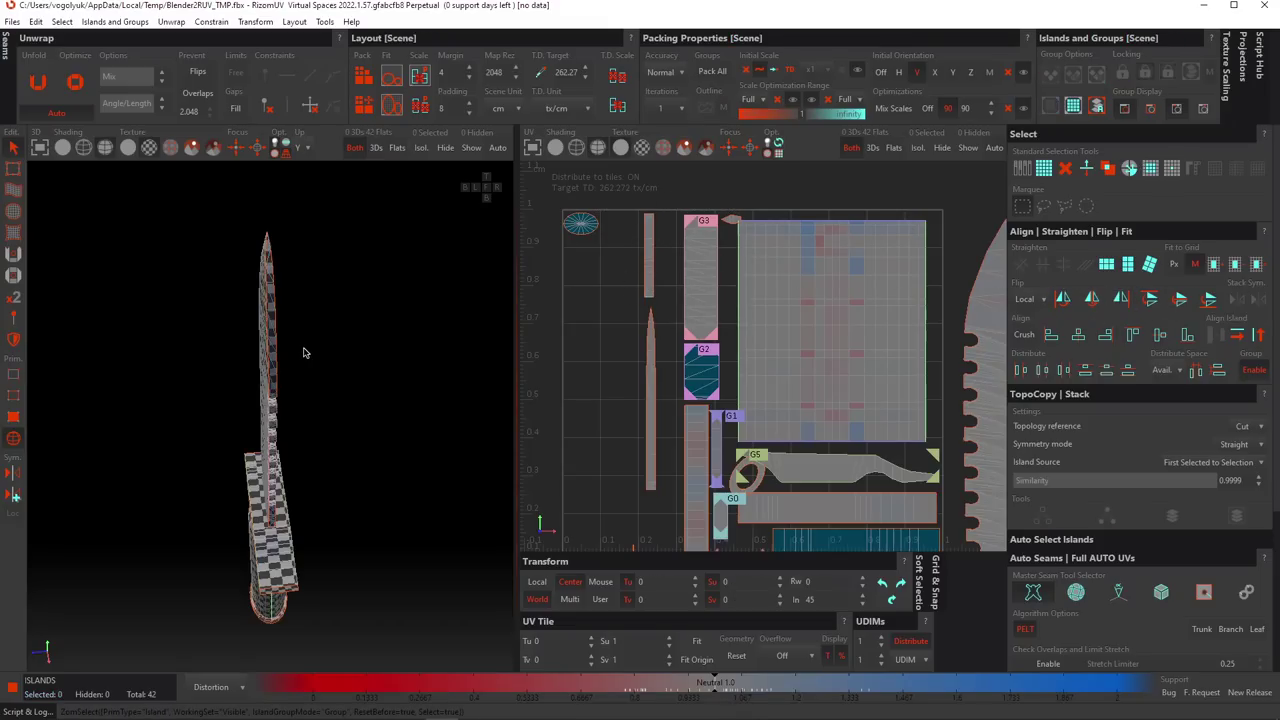
Select the stacked G2 island group and examine where its faces lie along the blade's serrated spine.
scroll(285, 345, up, 4)
scroll(283, 339, down, 2)
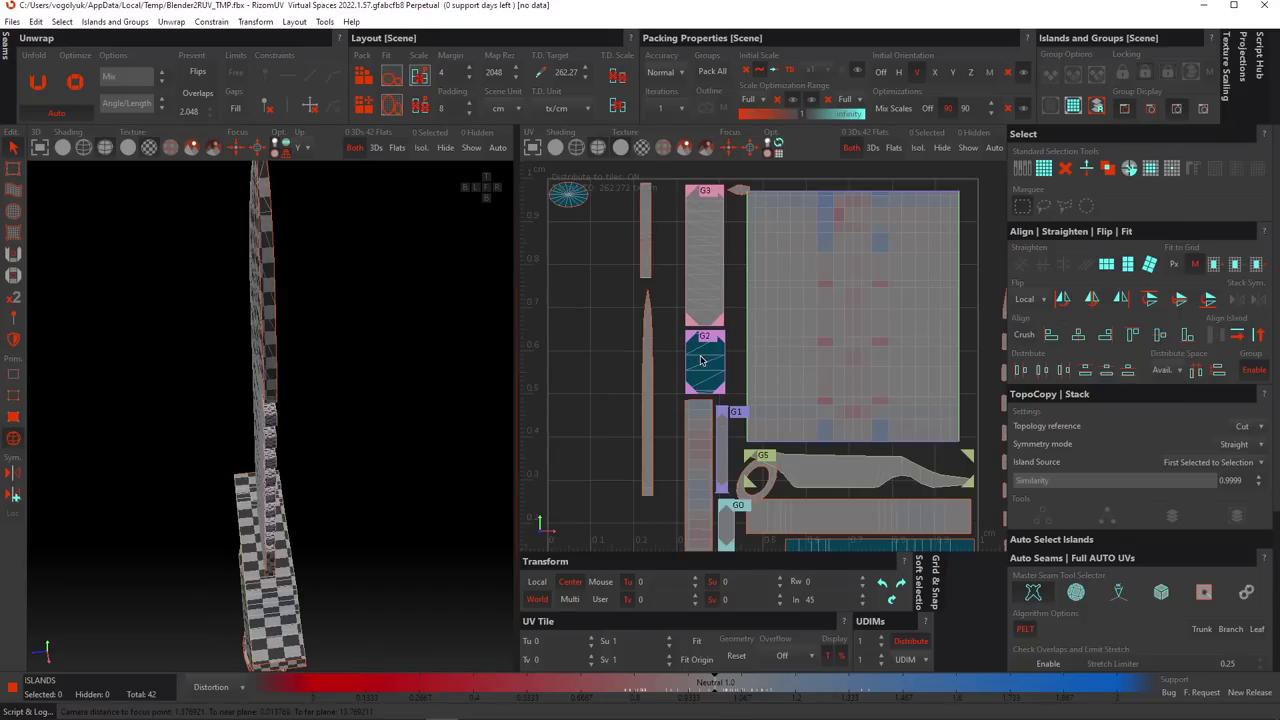
click(685, 352)
scroll(685, 350, up, 5)
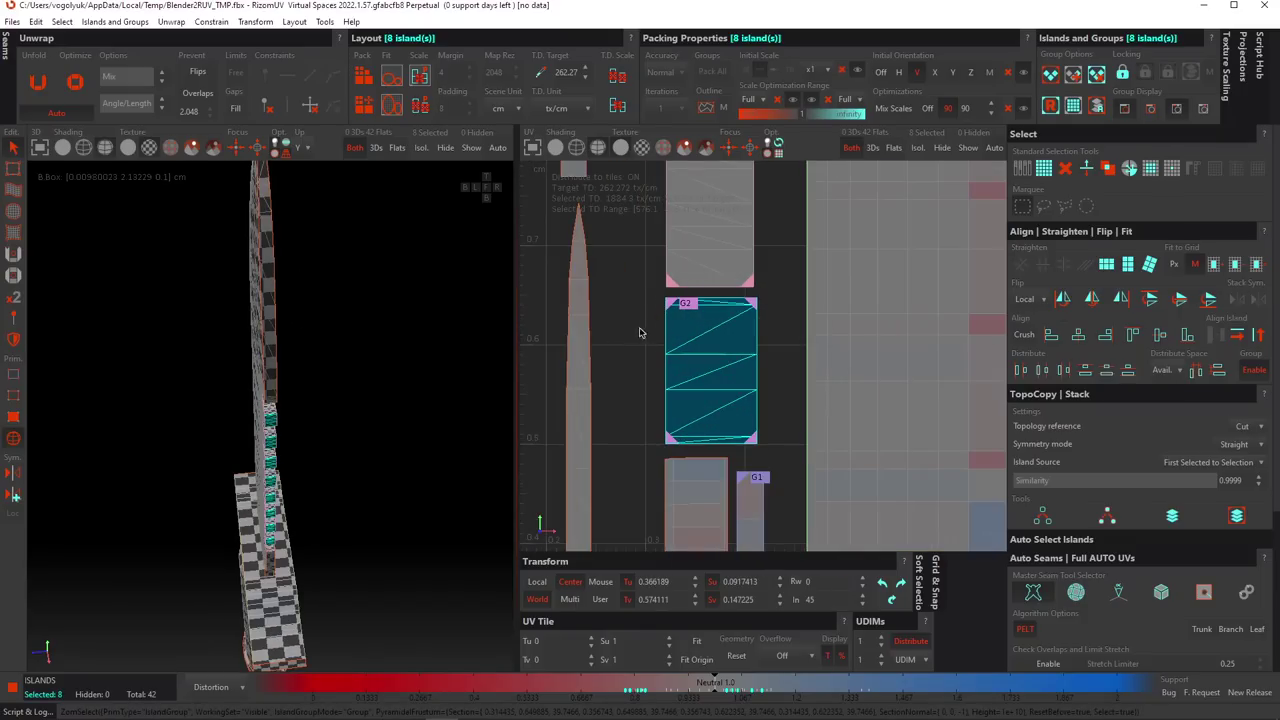
scroll(268, 440, up, 3)
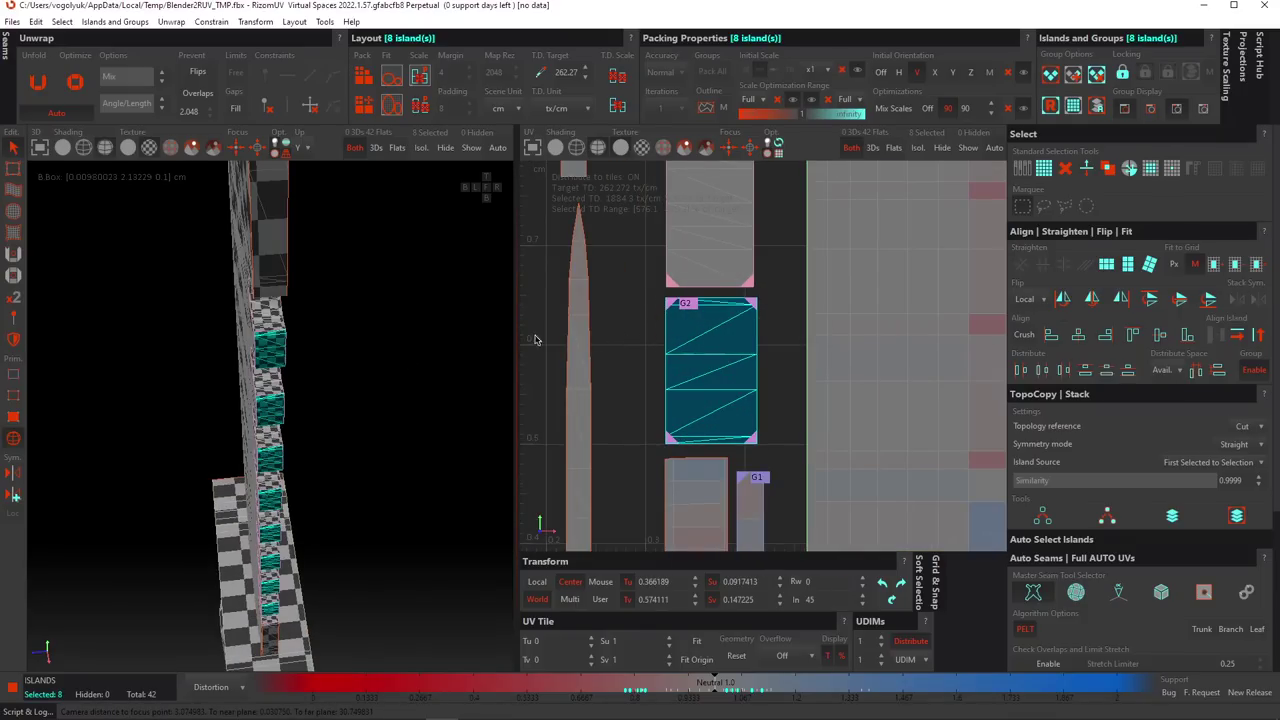
middle_drag(536, 340, 315, 382)
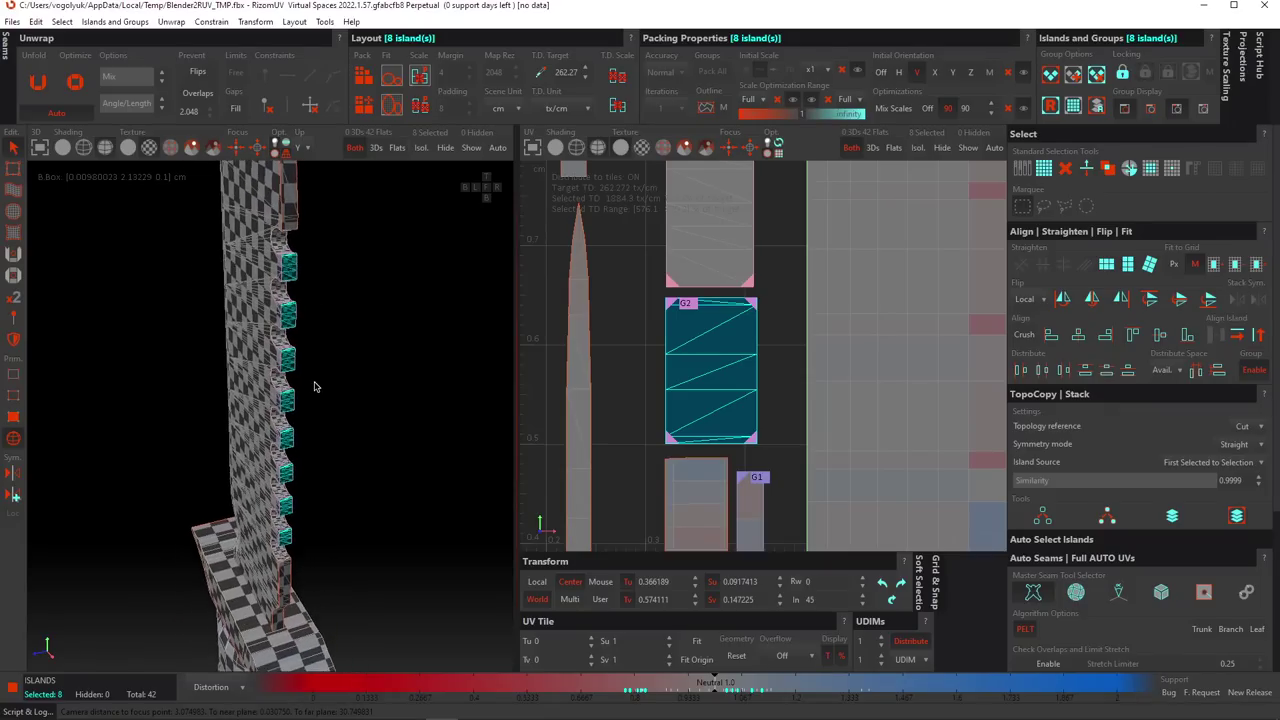
alt+drag(314, 387, 391, 402)
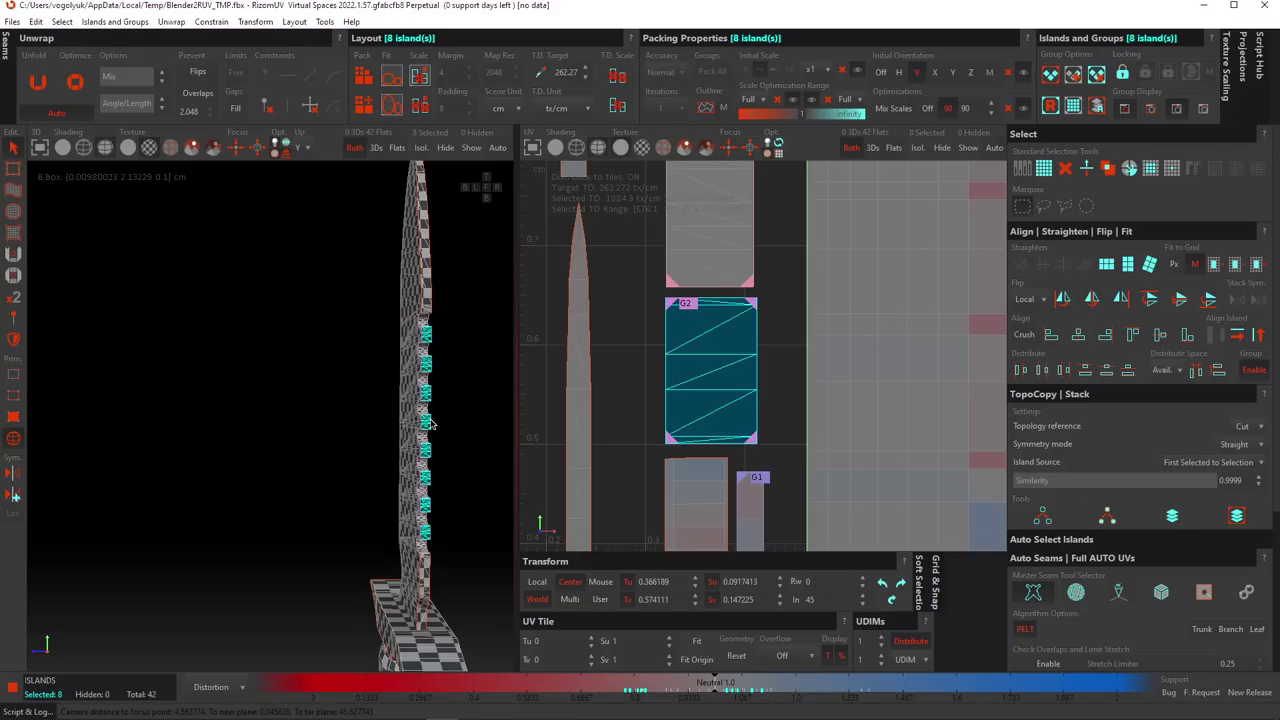
Pick alternate tooth faces along the serrated spine to check how they correspond to the G2 stack.
click(427, 335)
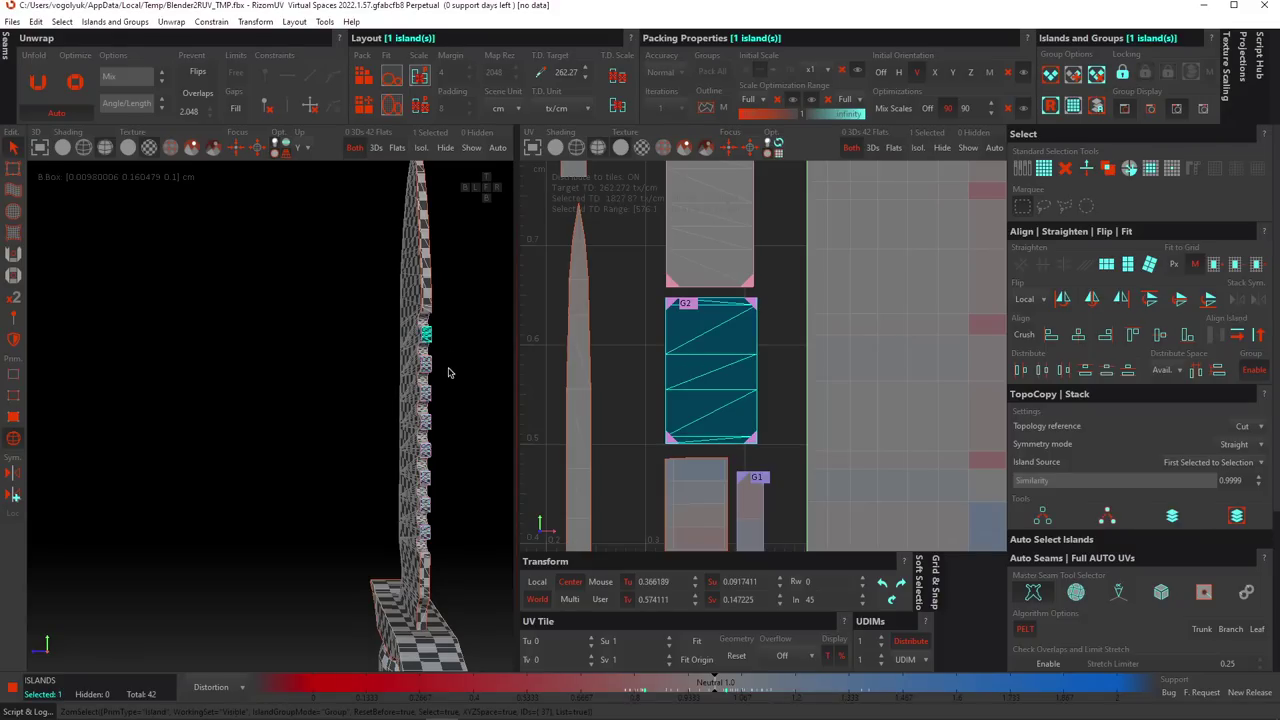
shift+click(427, 421)
shift+click(427, 505)
click(428, 367)
shift+click(426, 451)
shift+click(426, 533)
click(481, 430)
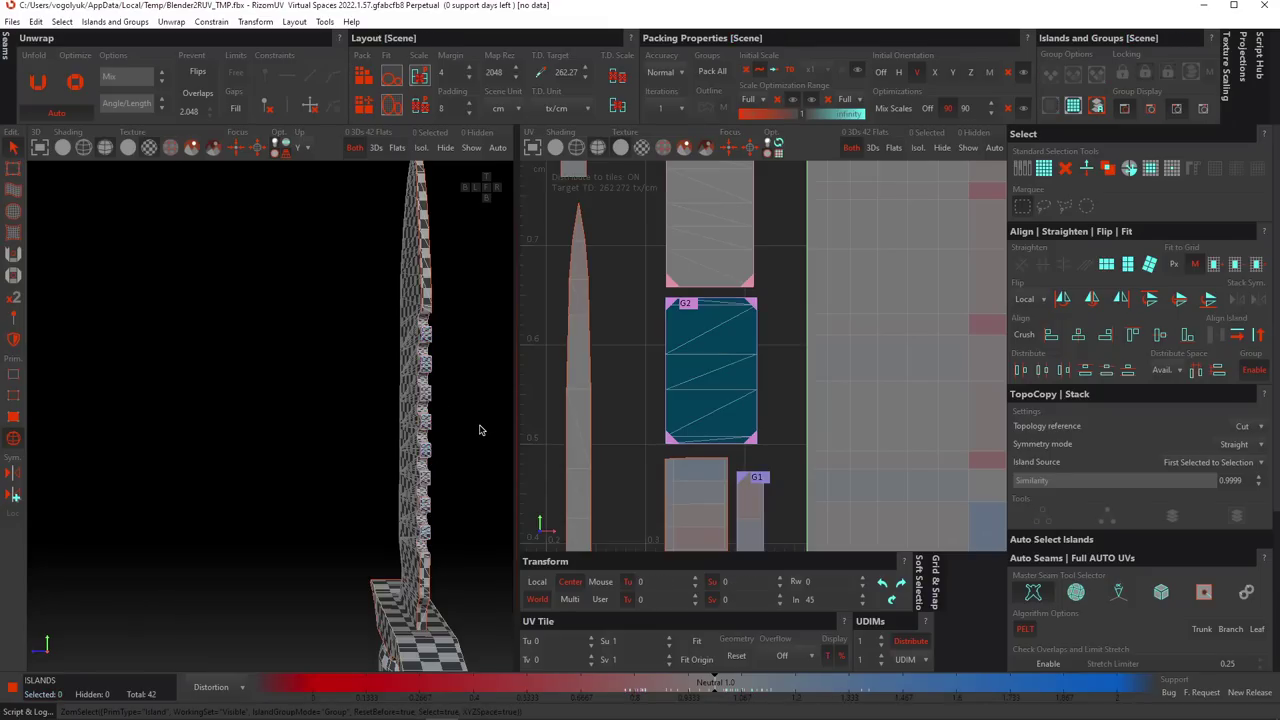
Flip all eight stacked islands of the G2 group horizontally.
scroll(700, 354, down, 4)
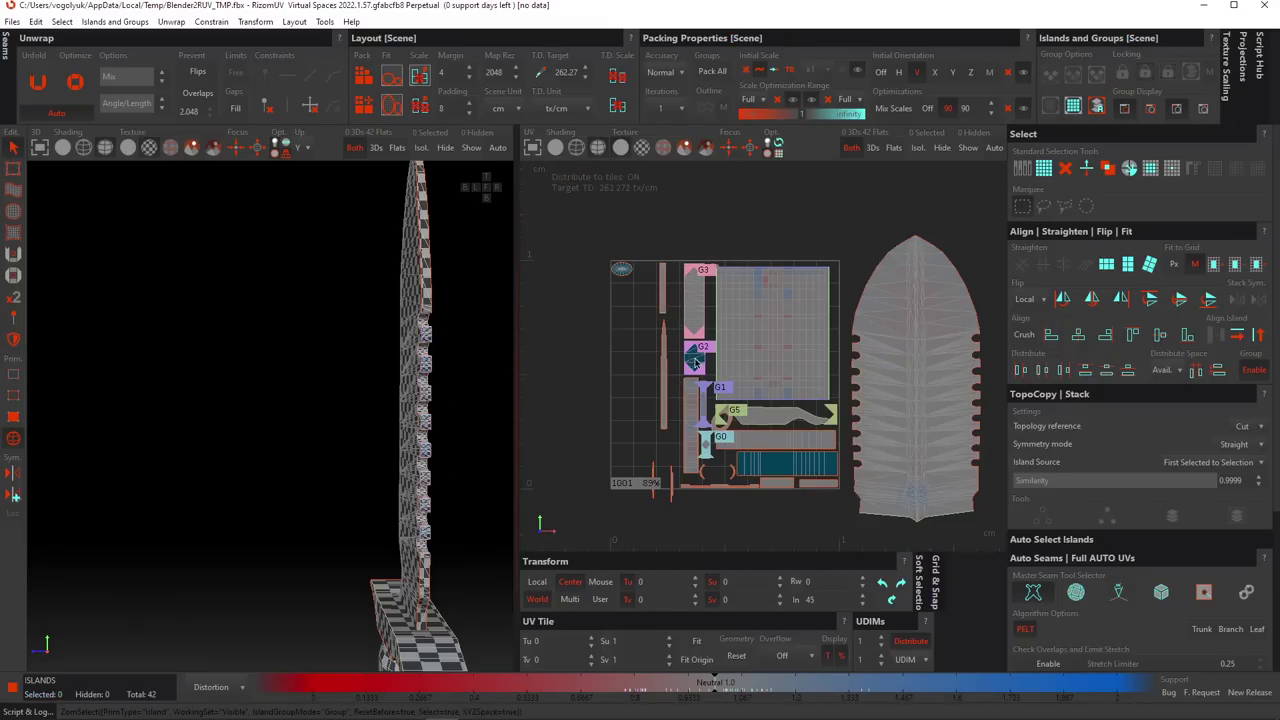
scroll(705, 357, up, 2)
drag(673, 318, 690, 338)
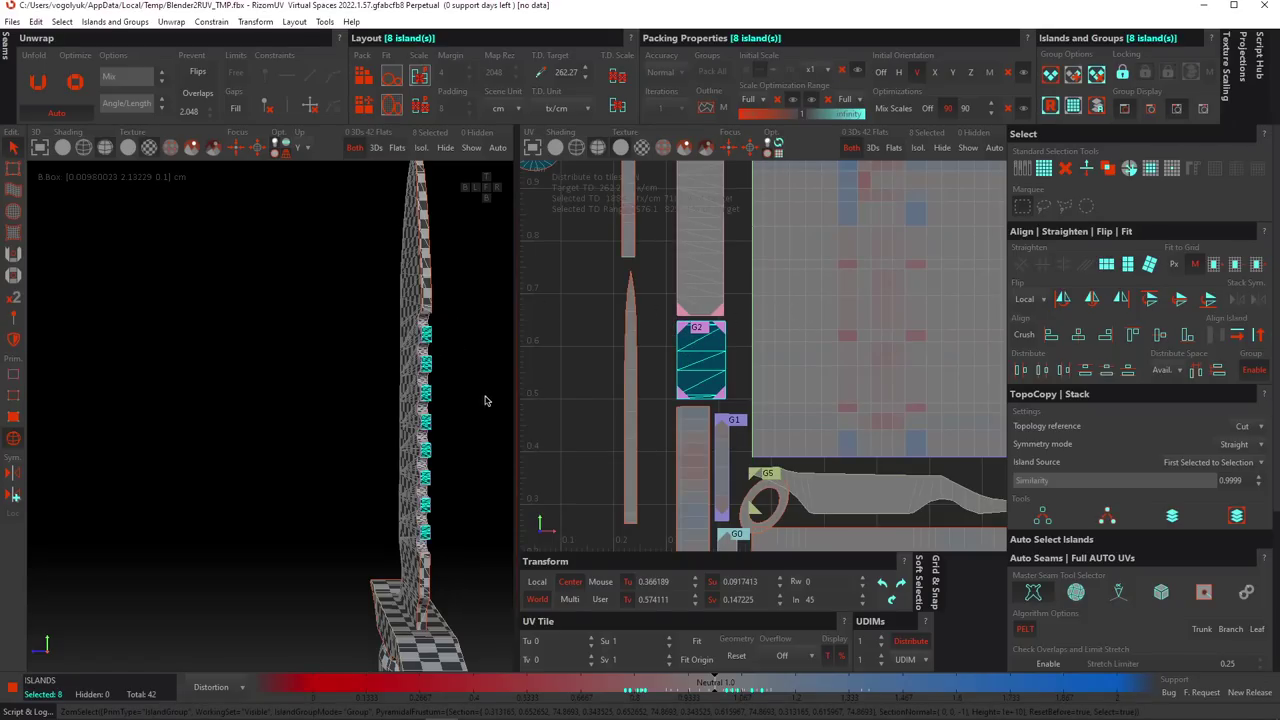
click(1092, 301)
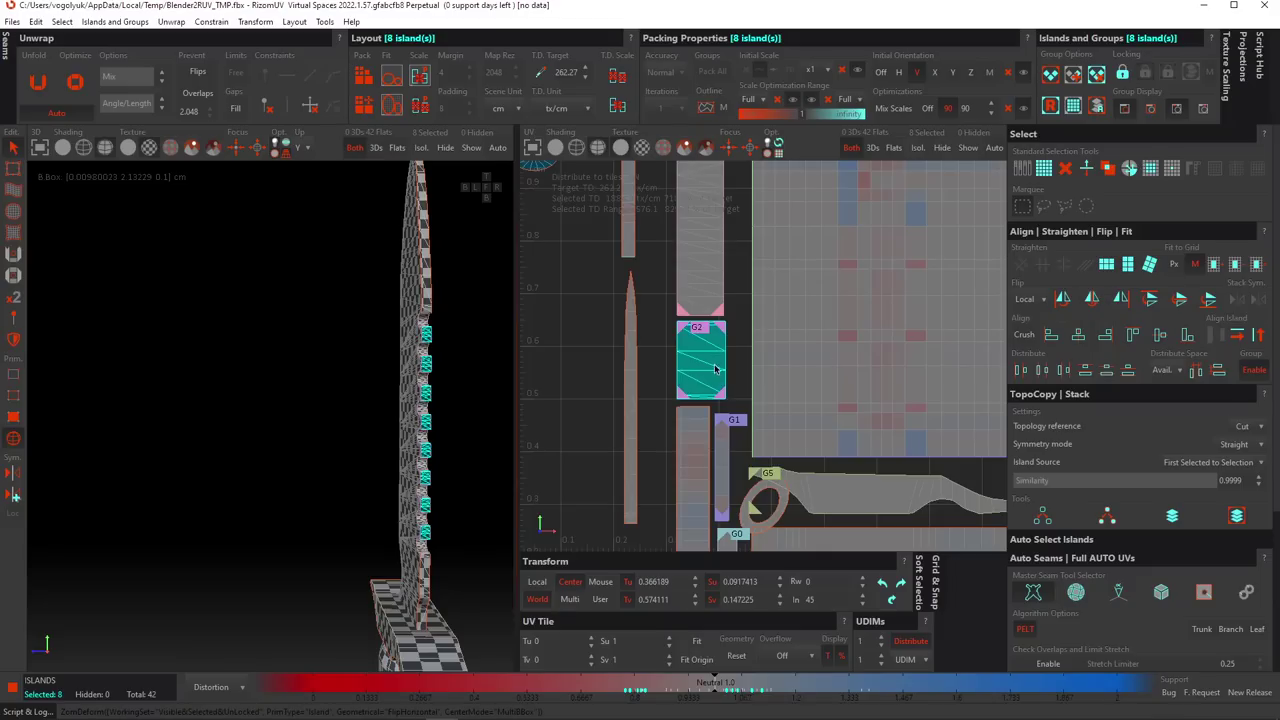
click(665, 353)
Flip the inverted rectangular island with vertical bands horizontally.
scroll(700, 332, down, 3)
scroll(758, 363, down, 2)
middle_drag(758, 363, 711, 334)
scroll(743, 405, up, 6)
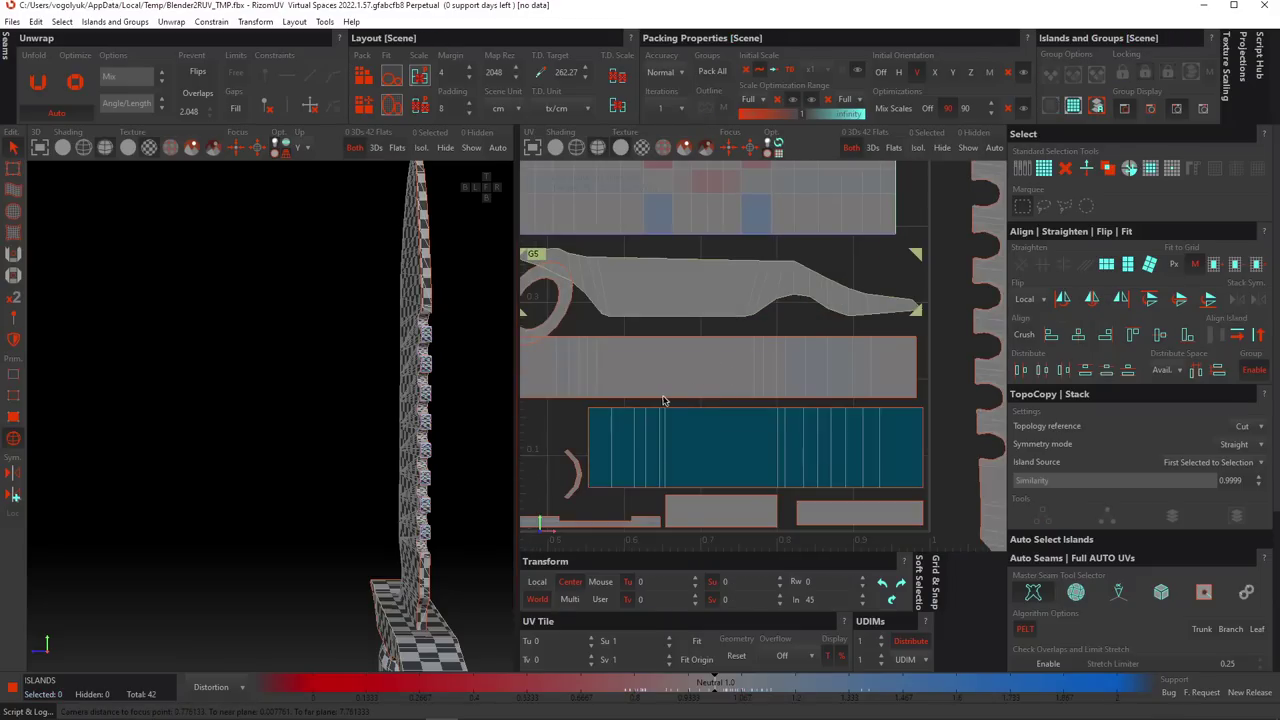
middle_drag(648, 402, 711, 362)
click(680, 394)
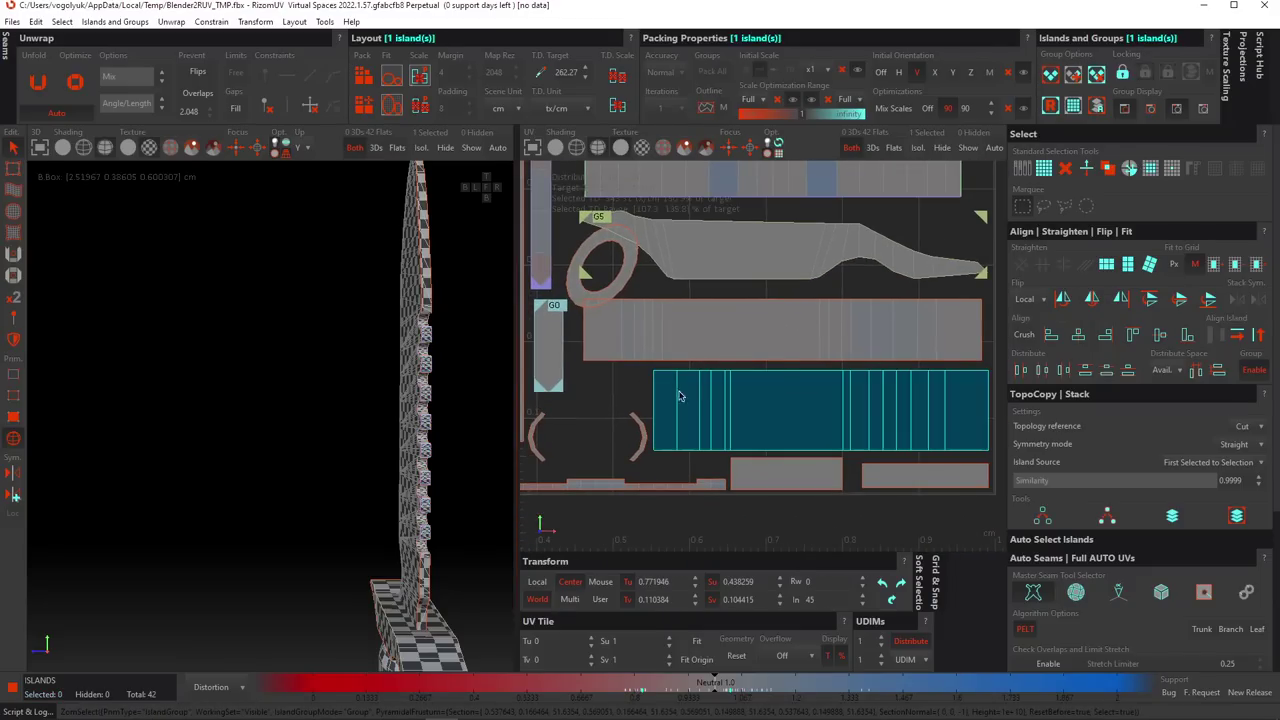
click(1092, 299)
click(641, 379)
Set the target texel density to 483.65 tx/cm by sampling the large blade island.
scroll(658, 373, down, 3)
scroll(723, 353, down, 3)
middle_drag(723, 353, 645, 398)
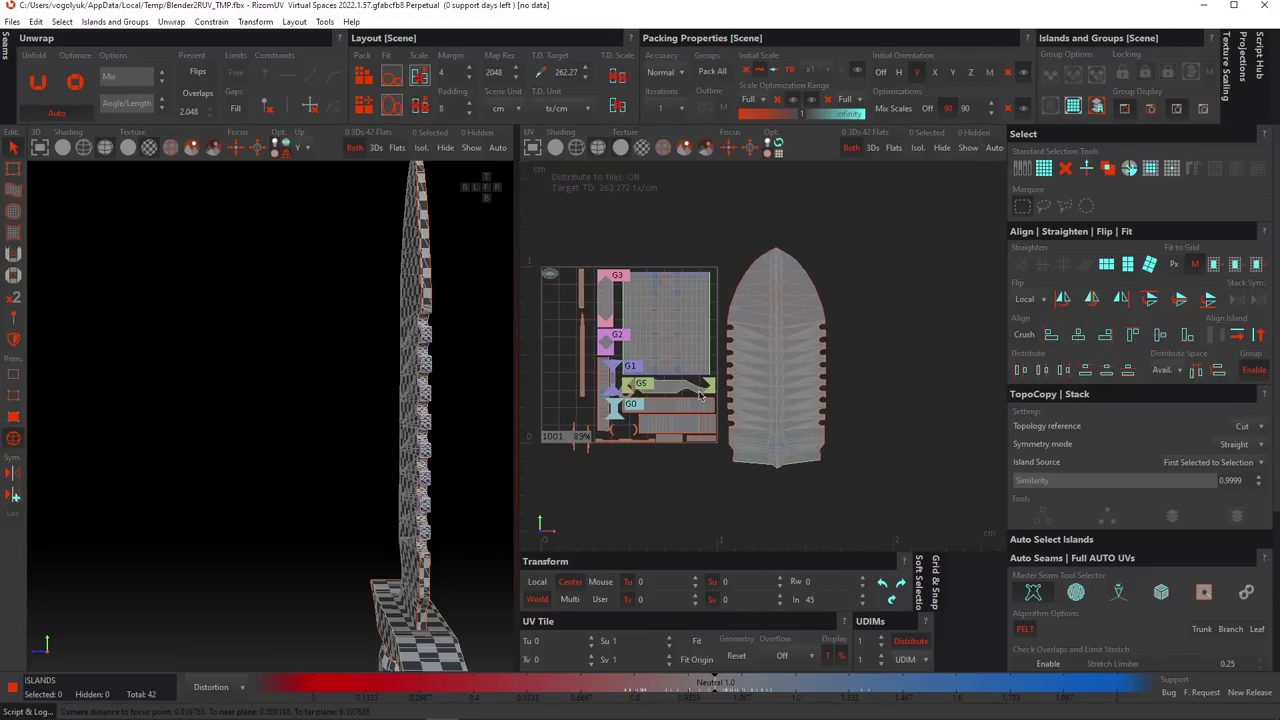
scroll(728, 383, up, 4)
middle_drag(718, 380, 820, 405)
scroll(703, 385, down, 5)
click(816, 348)
click(541, 73)
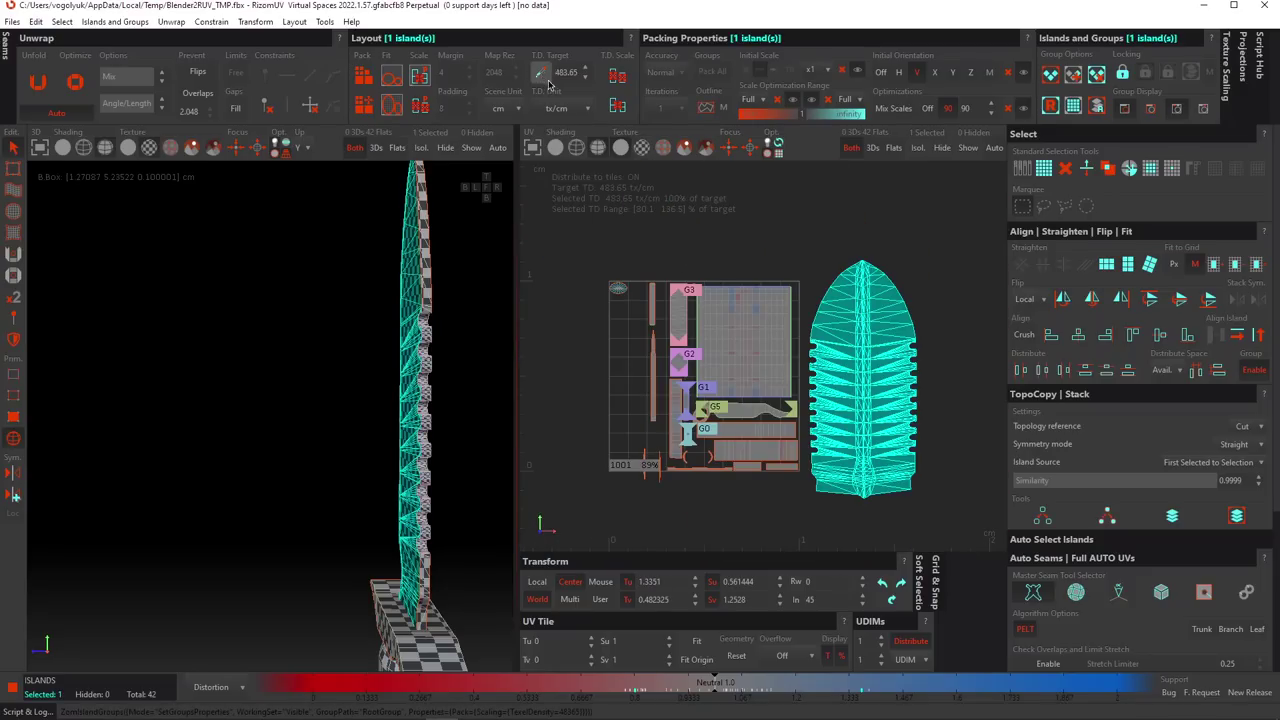
Scale all islands to the target texel density and pack them into the UV tile.
key(f)
key(ctrl+a)
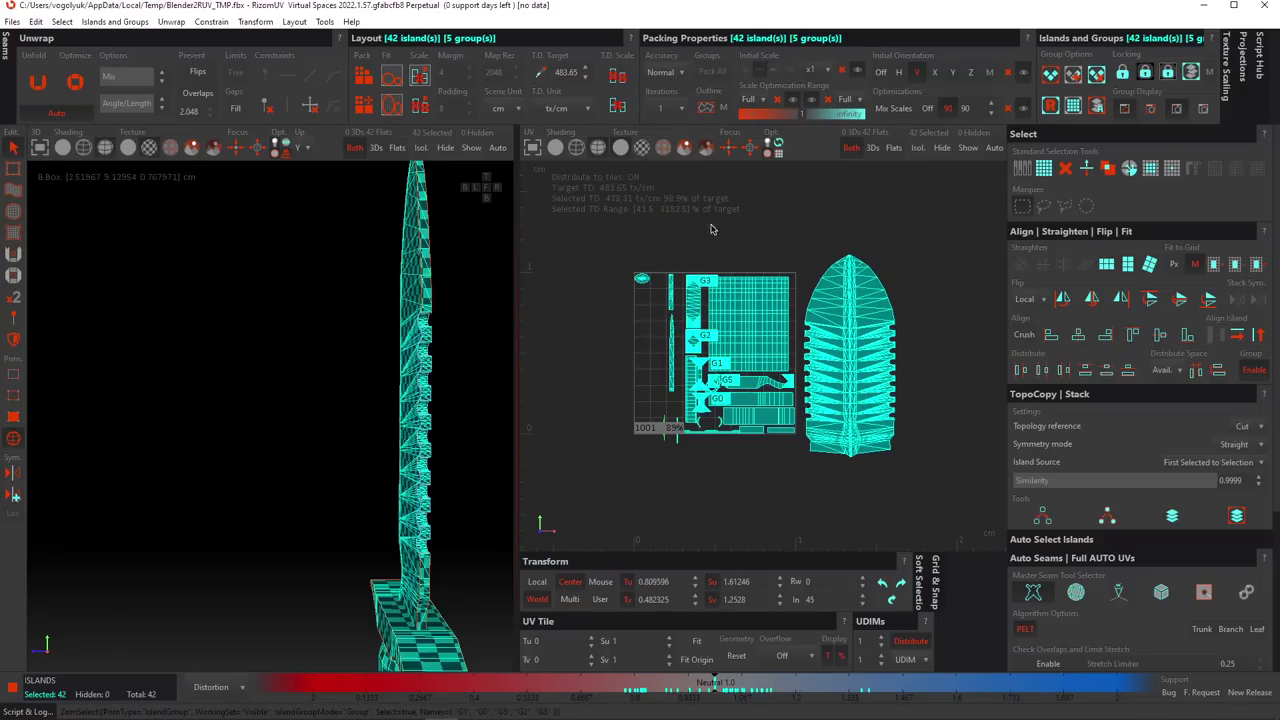
click(618, 77)
click(761, 206)
click(363, 108)
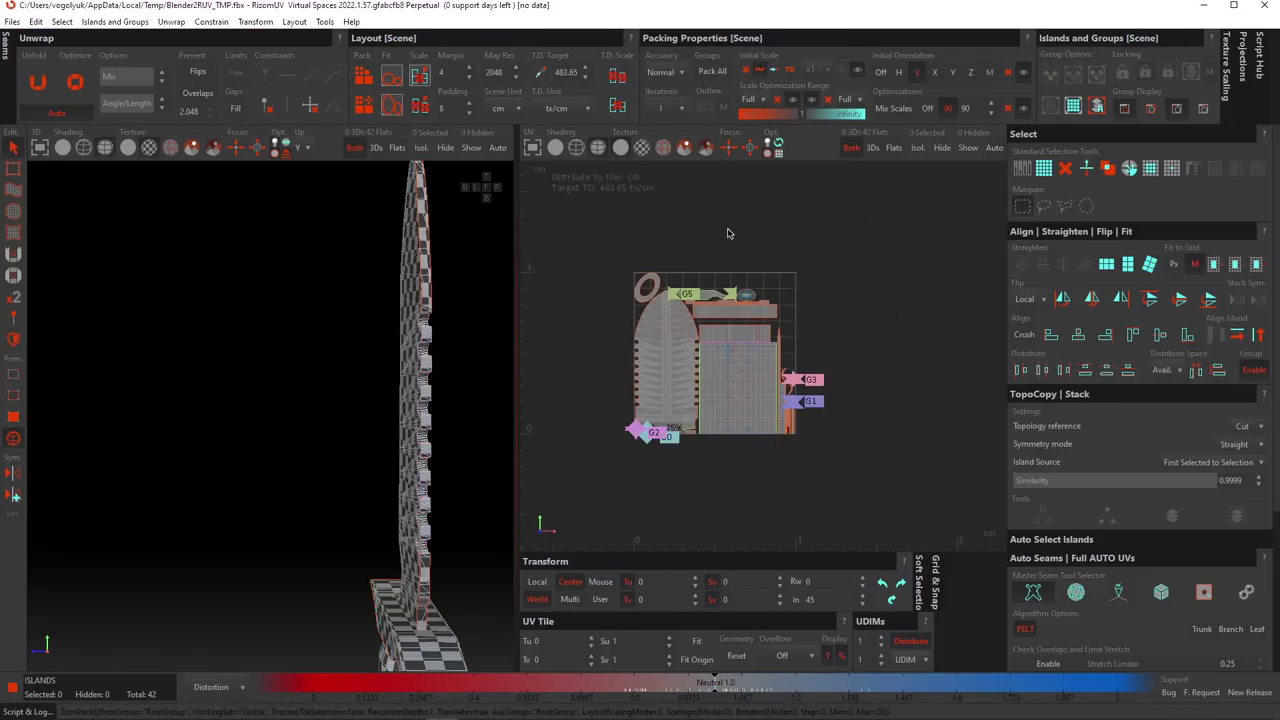
Sample the packed blade island to set the target texel density to 342.47 tx/cm.
click(669, 323)
click(543, 75)
middle_drag(702, 341, 737, 383)
scroll(702, 280, up, 5)
drag(902, 241, 828, 220)
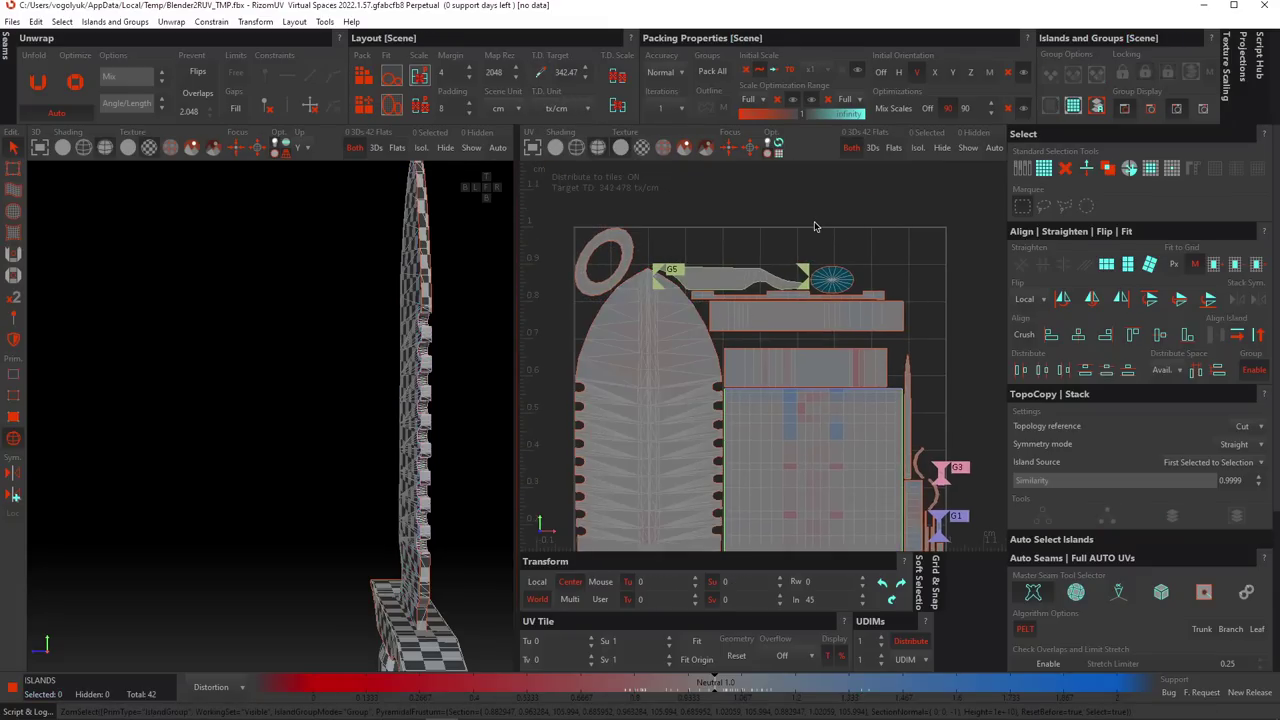
Flip the inverted oval cap island horizontally.
click(850, 272)
scroll(850, 272, up, 2)
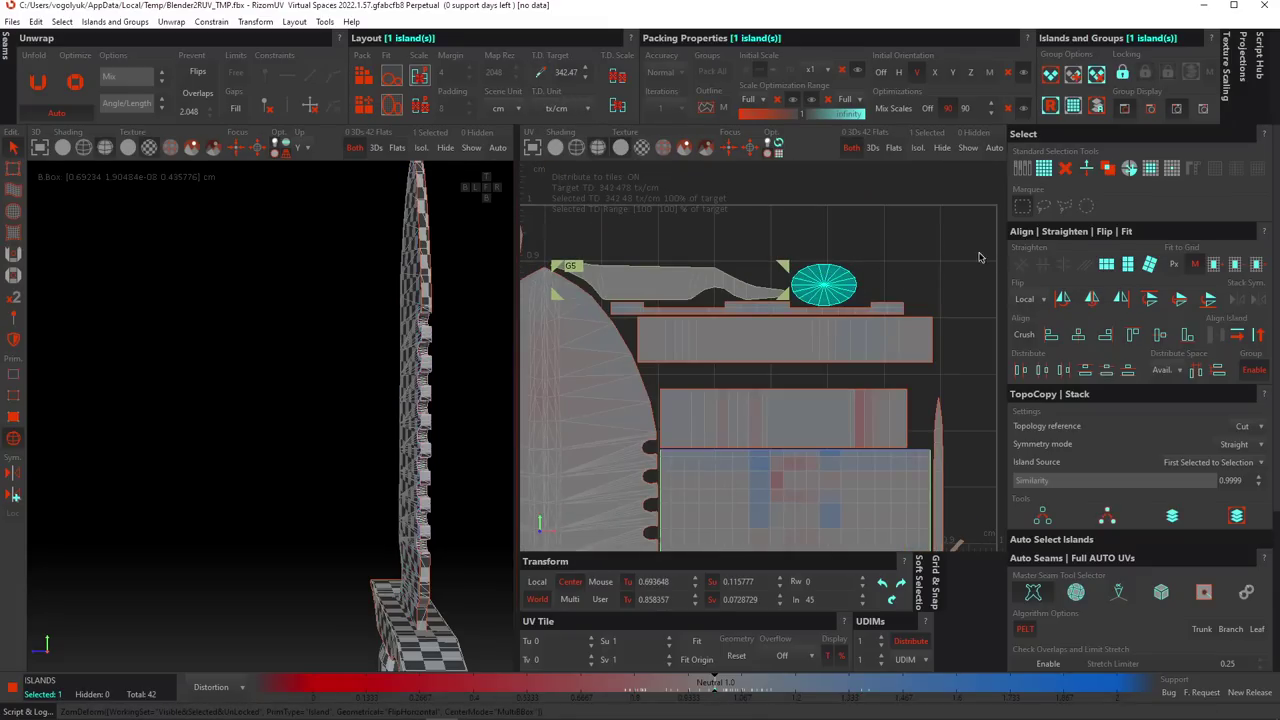
click(898, 234)
scroll(891, 234, down, 4)
middle_drag(890, 247, 859, 246)
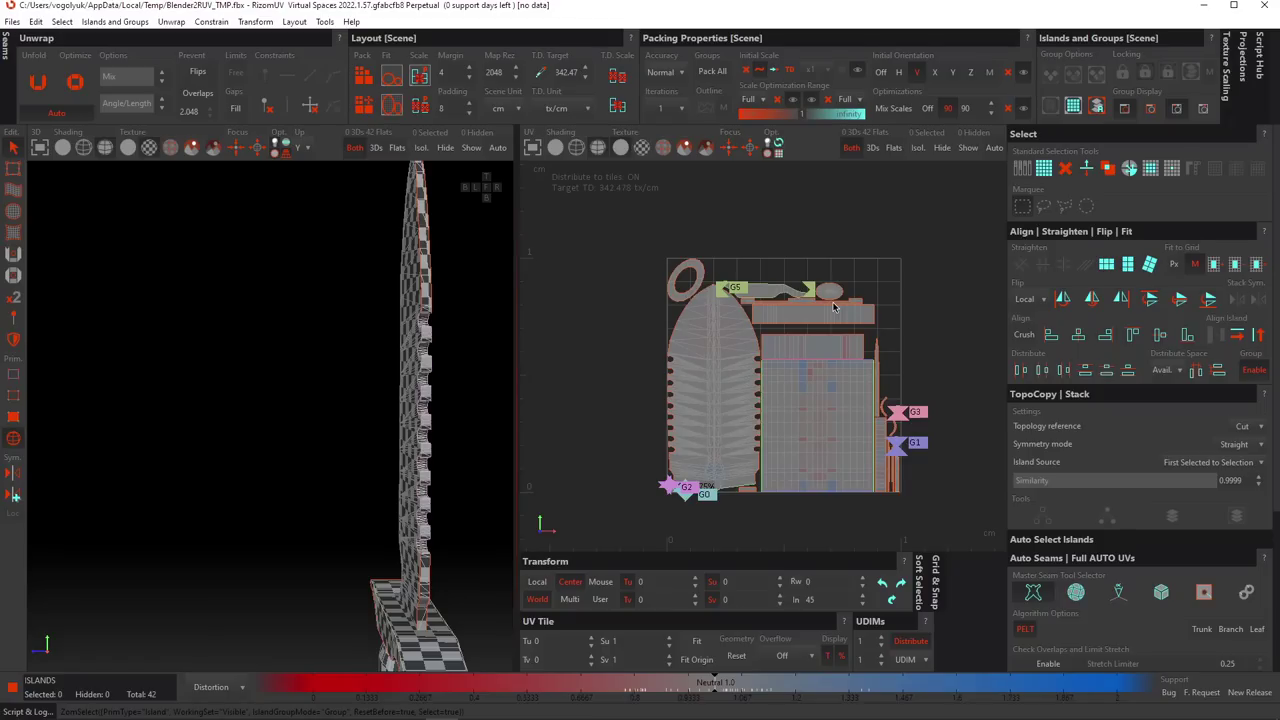
Align the oval ring island upright, using a short cross edge of the ring as the vertical reference.
click(1258, 335)
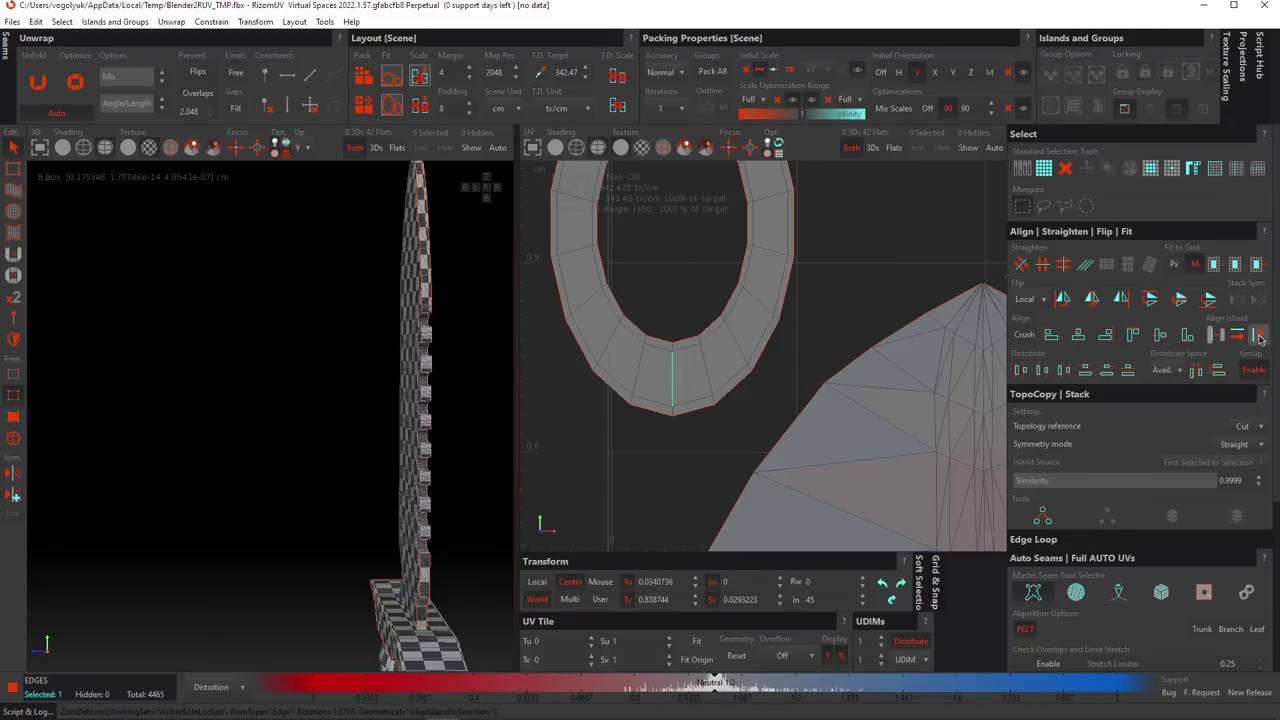
click(849, 300)
scroll(849, 300, down, 3)
middle_drag(849, 300, 738, 340)
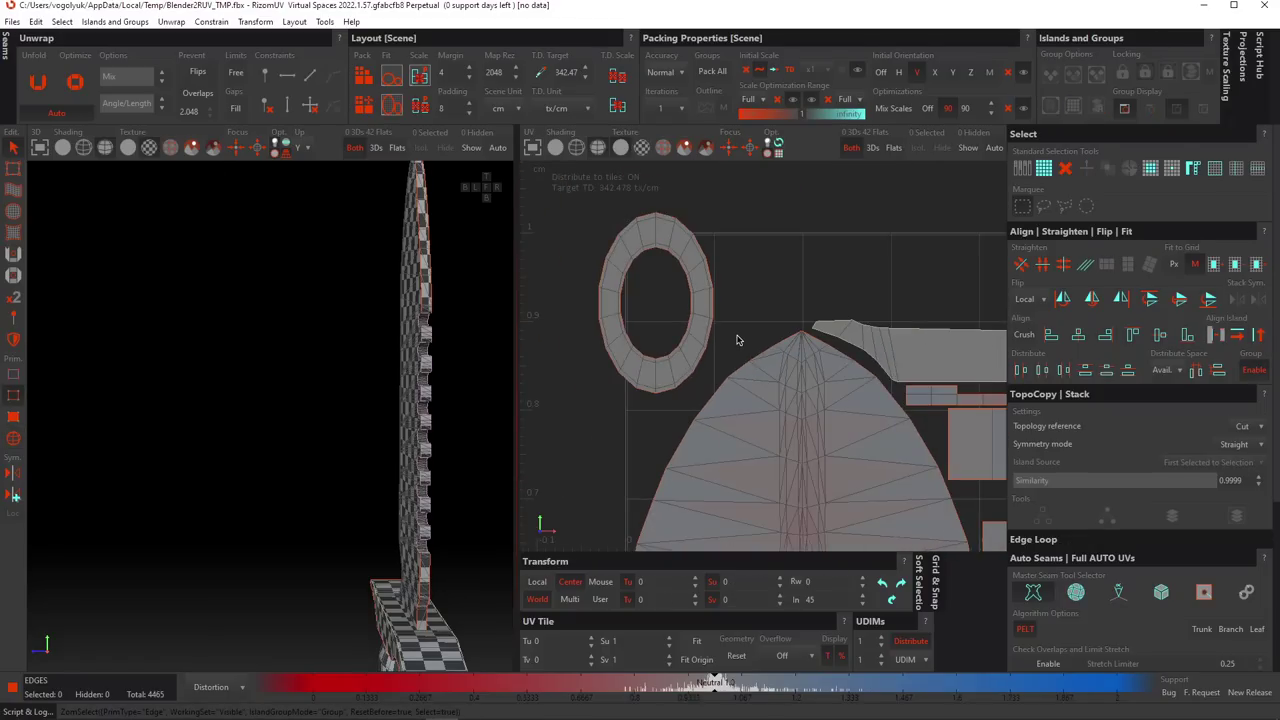
Repack all islands and set the target texel density to 340.20 tx/cm from the blade island.
key(F4)
scroll(762, 348, down, 3)
click(367, 106)
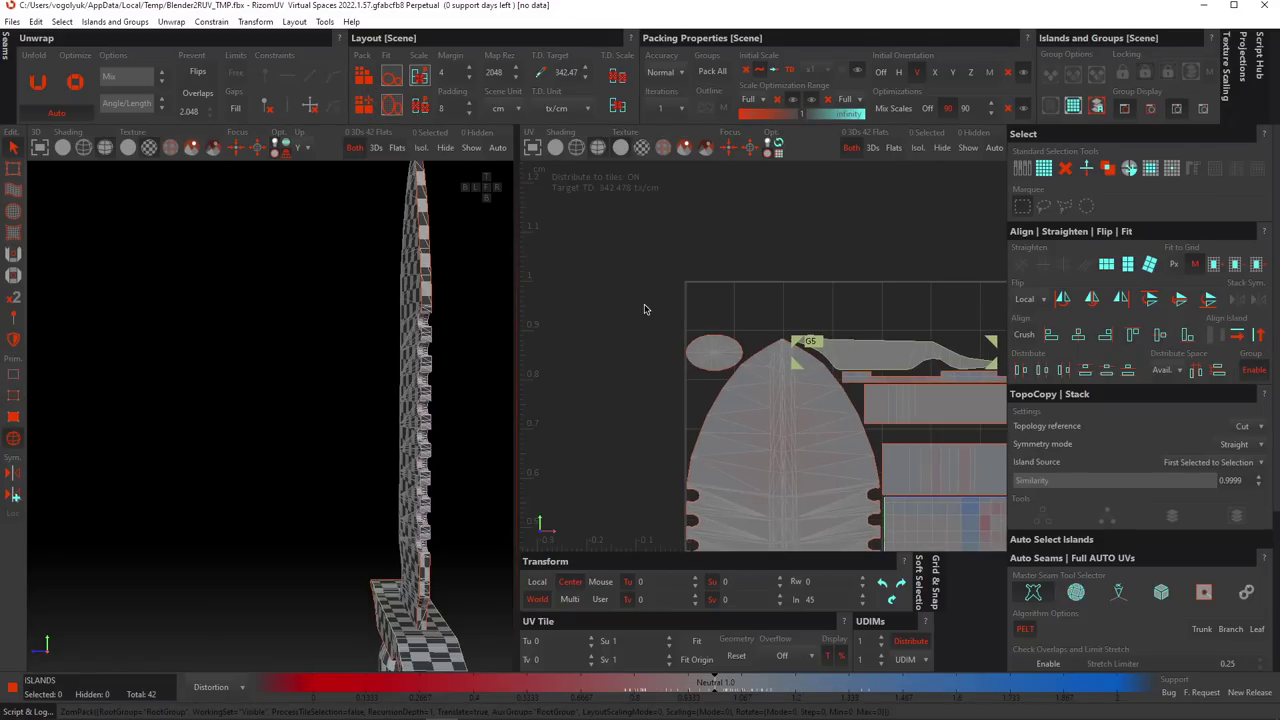
scroll(743, 300, down, 3)
middle_drag(896, 363, 732, 289)
click(632, 335)
click(853, 218)
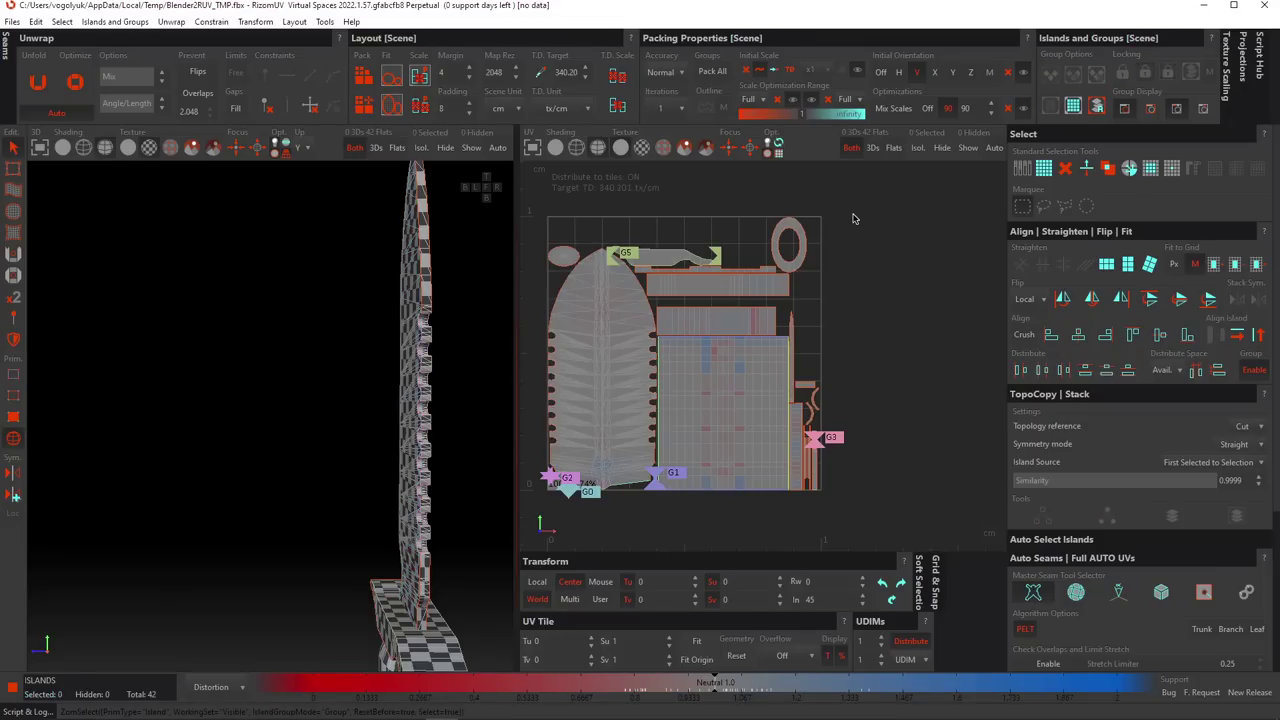
Straighten the two thin bent strip islands beside the handle grid into rectangles.
scroll(637, 282, up, 4)
scroll(632, 286, down, 4)
middle_drag(598, 317, 645, 266)
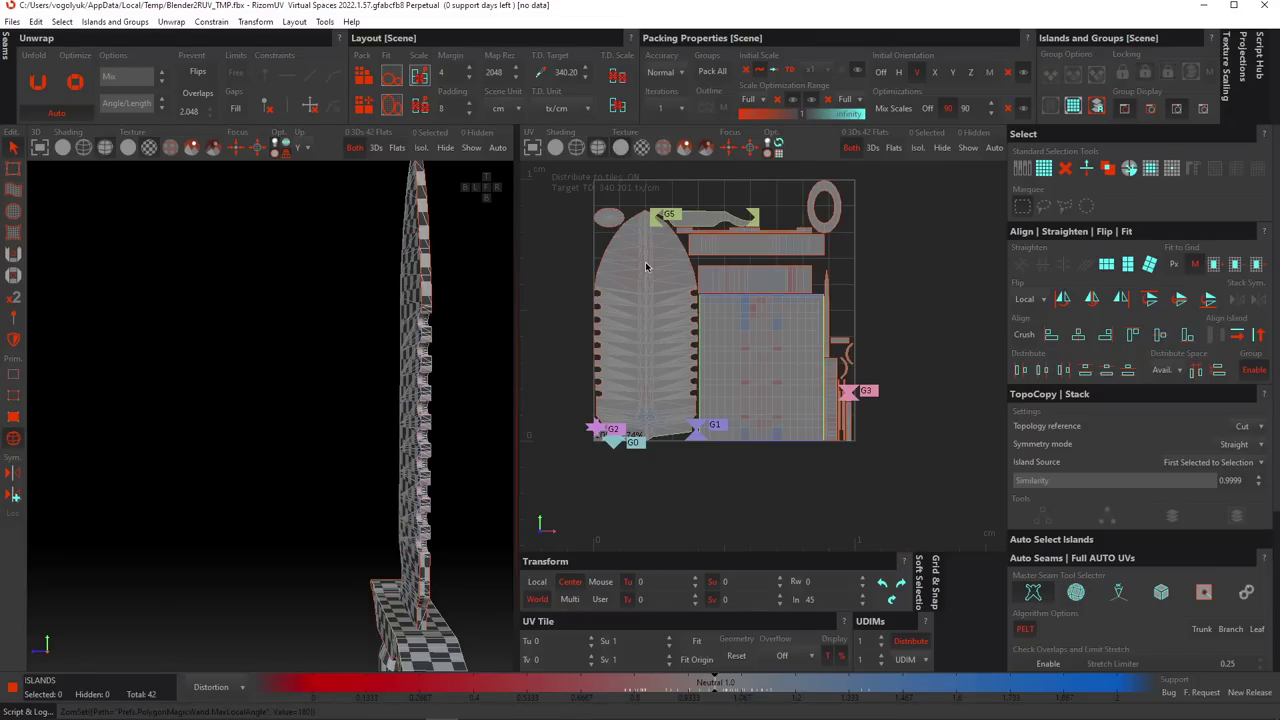
scroll(843, 354, up, 4)
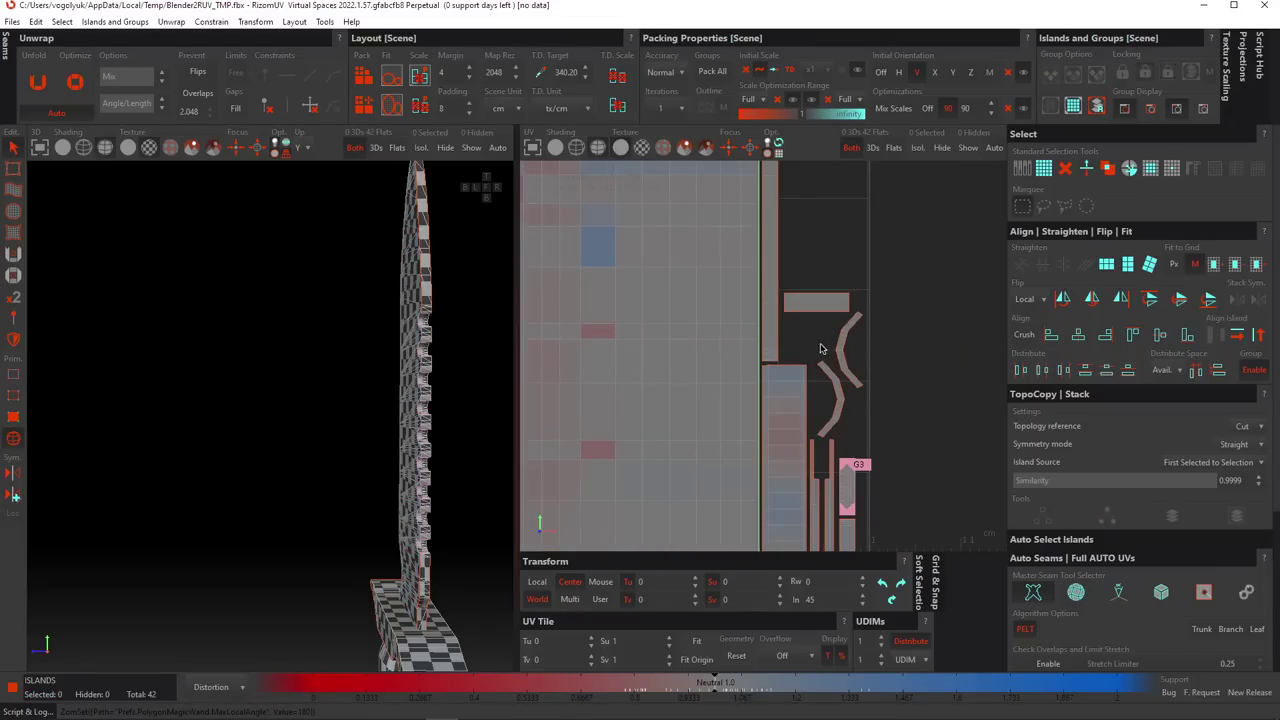
drag(822, 347, 848, 380)
click(1128, 265)
click(915, 327)
Pack the whole layout again with the straightened strips.
scroll(903, 329, down, 2)
middle_drag(733, 271, 756, 324)
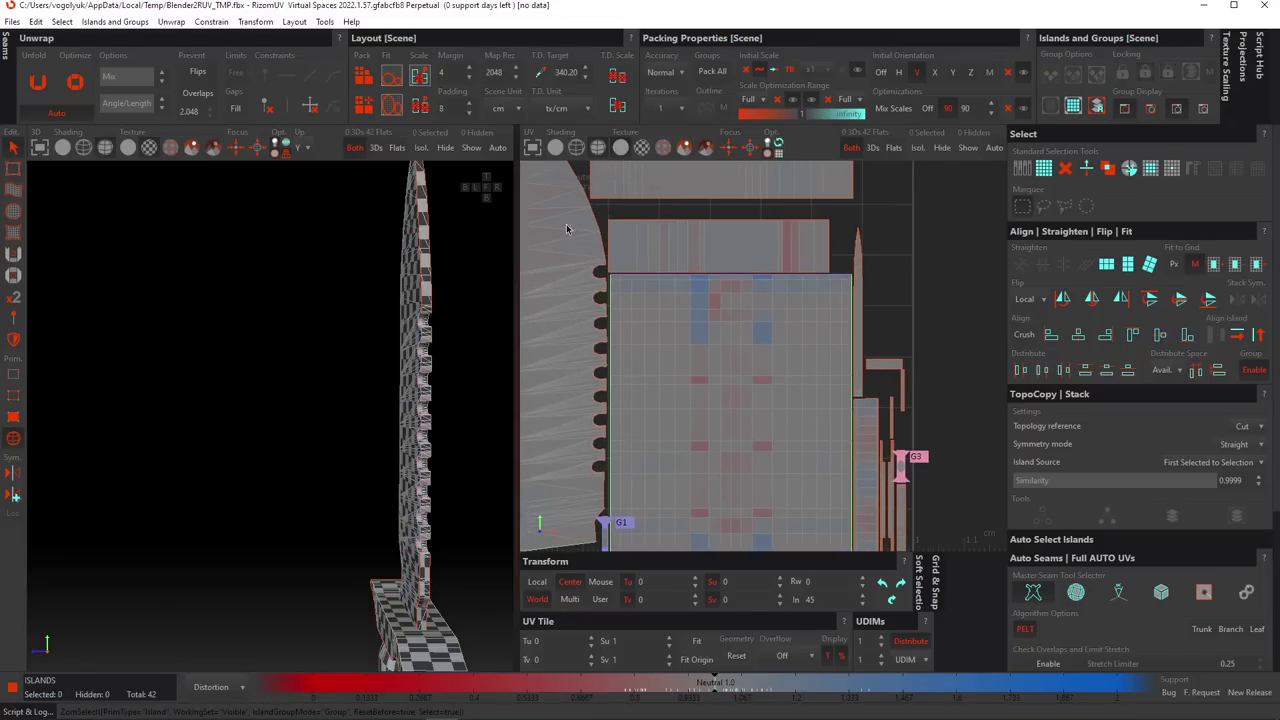
click(372, 104)
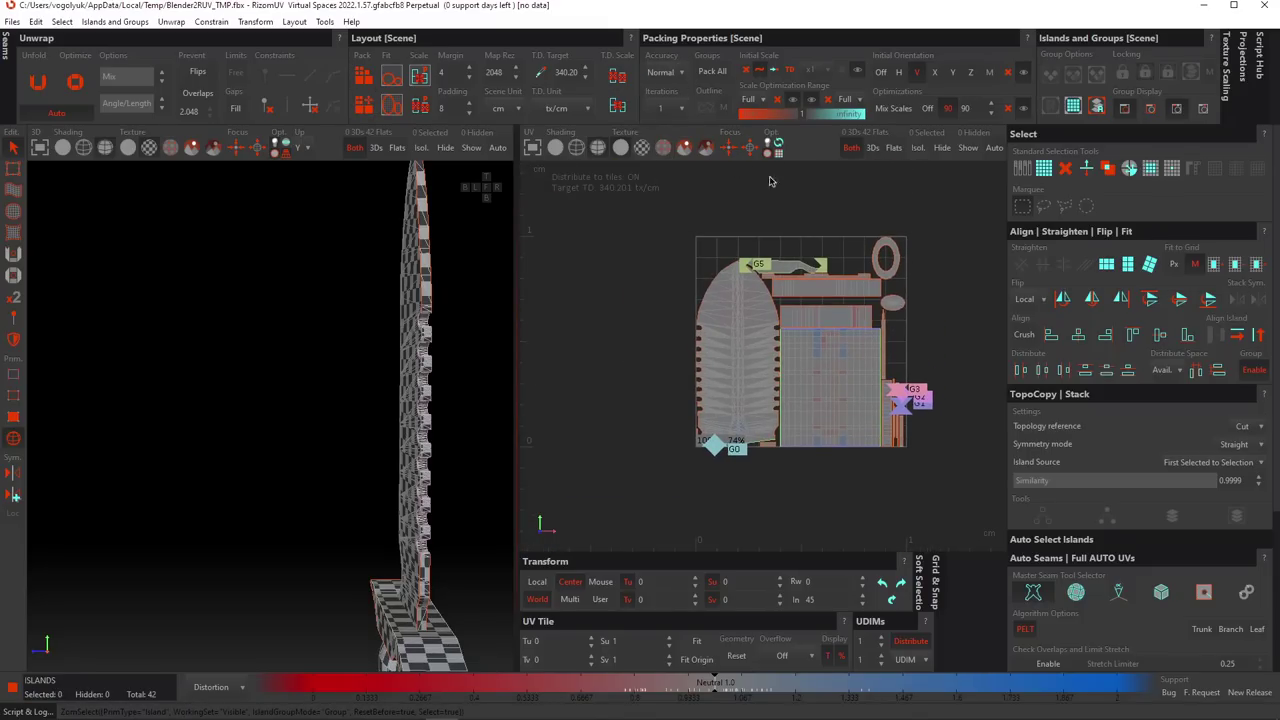
scroll(363, 313, down, 3)
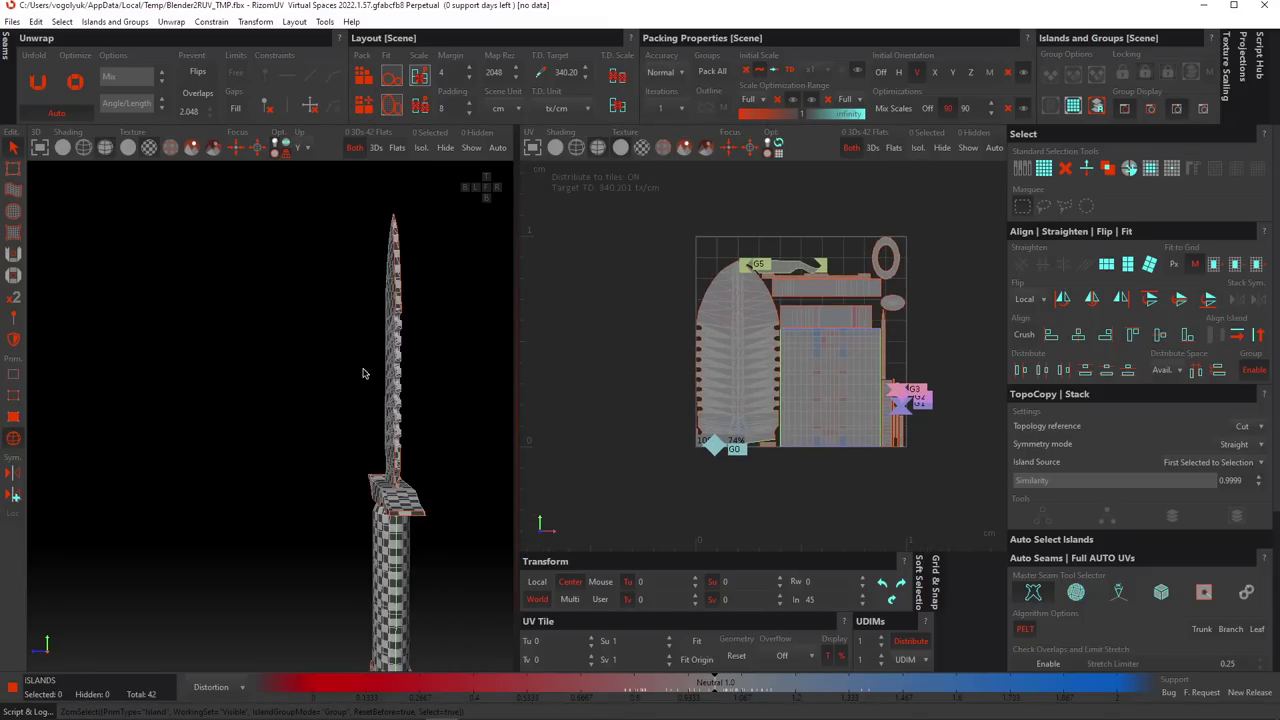
Examine the checker pattern over the blade and the whole knife, and the packed island layout, for distortion.
scroll(409, 413, down, 2)
alt+drag(363, 371, 414, 377)
middle_drag(415, 378, 430, 535)
scroll(395, 386, up, 5)
scroll(400, 520, up, 4)
middle_drag(424, 340, 377, 421)
scroll(412, 381, down, 5)
scroll(366, 385, up, 4)
scroll(377, 421, up, 1)
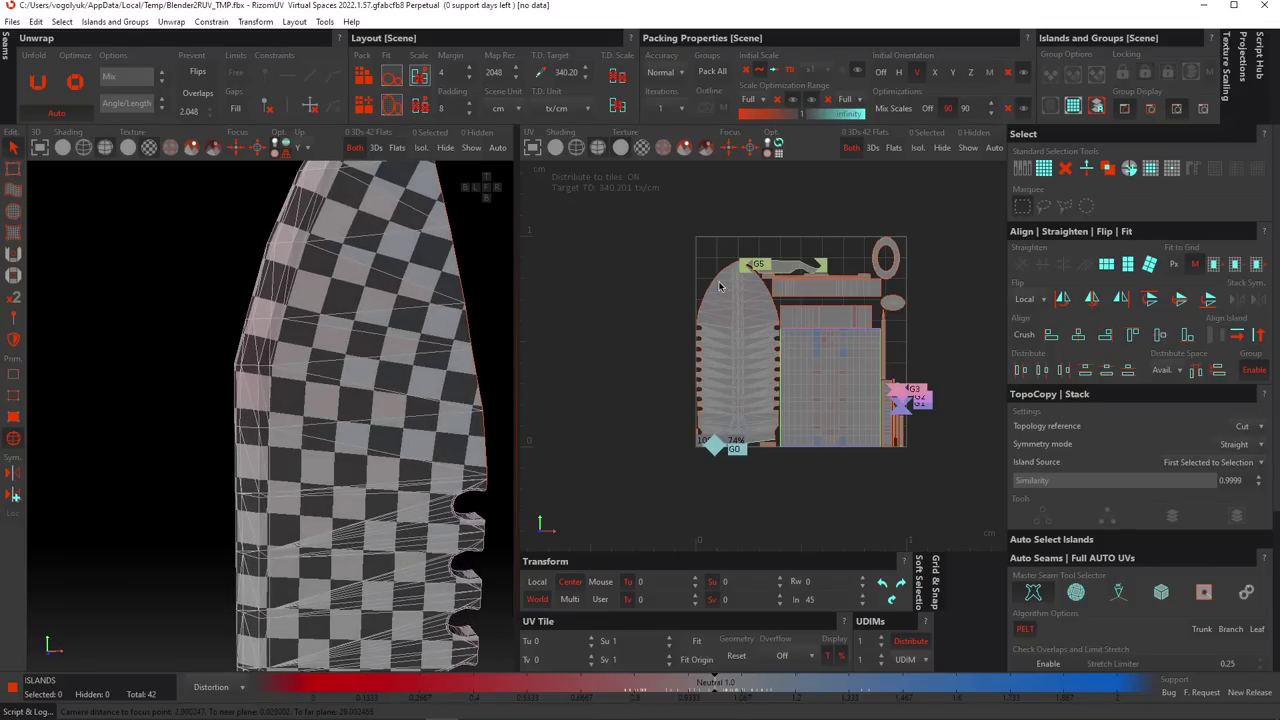
scroll(770, 297, up, 4)
scroll(326, 334, down, 2)
middle_drag(326, 334, 280, 281)
middle_drag(374, 337, 344, 288)
scroll(376, 298, down, 2)
scroll(374, 300, down, 2)
scroll(366, 300, up, 3)
middle_drag(265, 469, 312, 240)
scroll(298, 350, down, 4)
middle_drag(298, 350, 368, 412)
scroll(375, 391, down, 4)
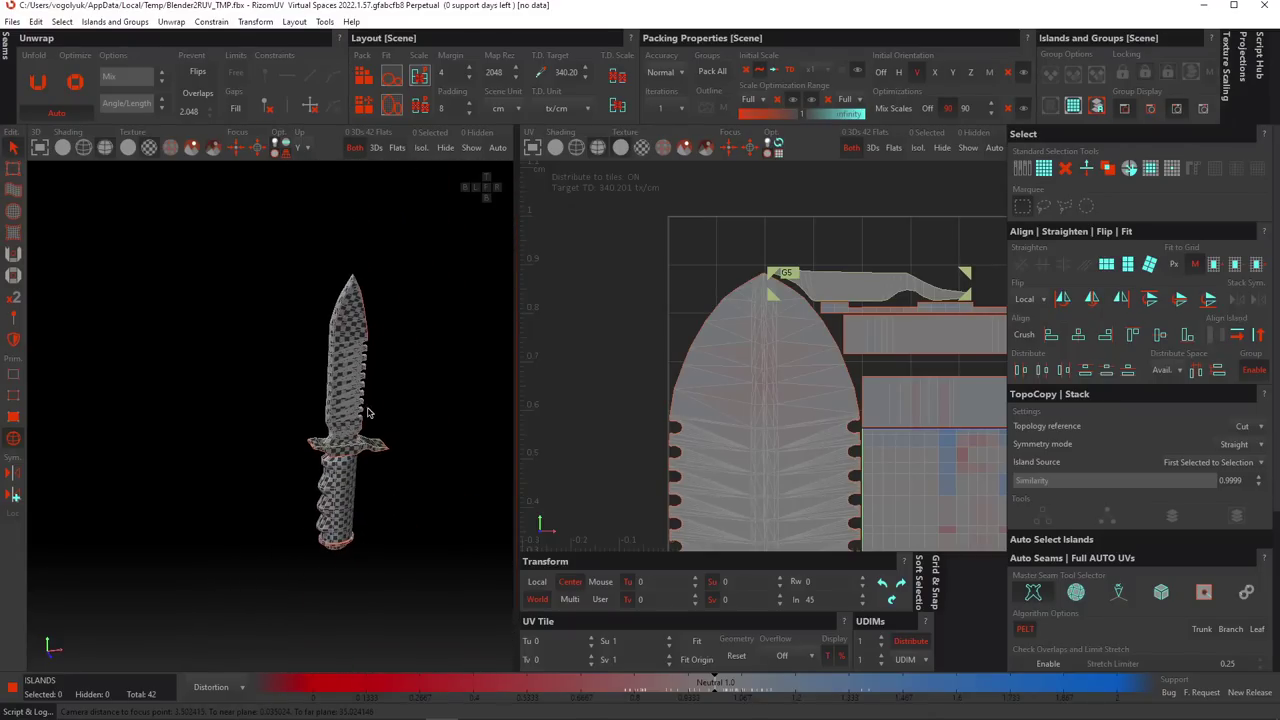
scroll(374, 350, up, 2)
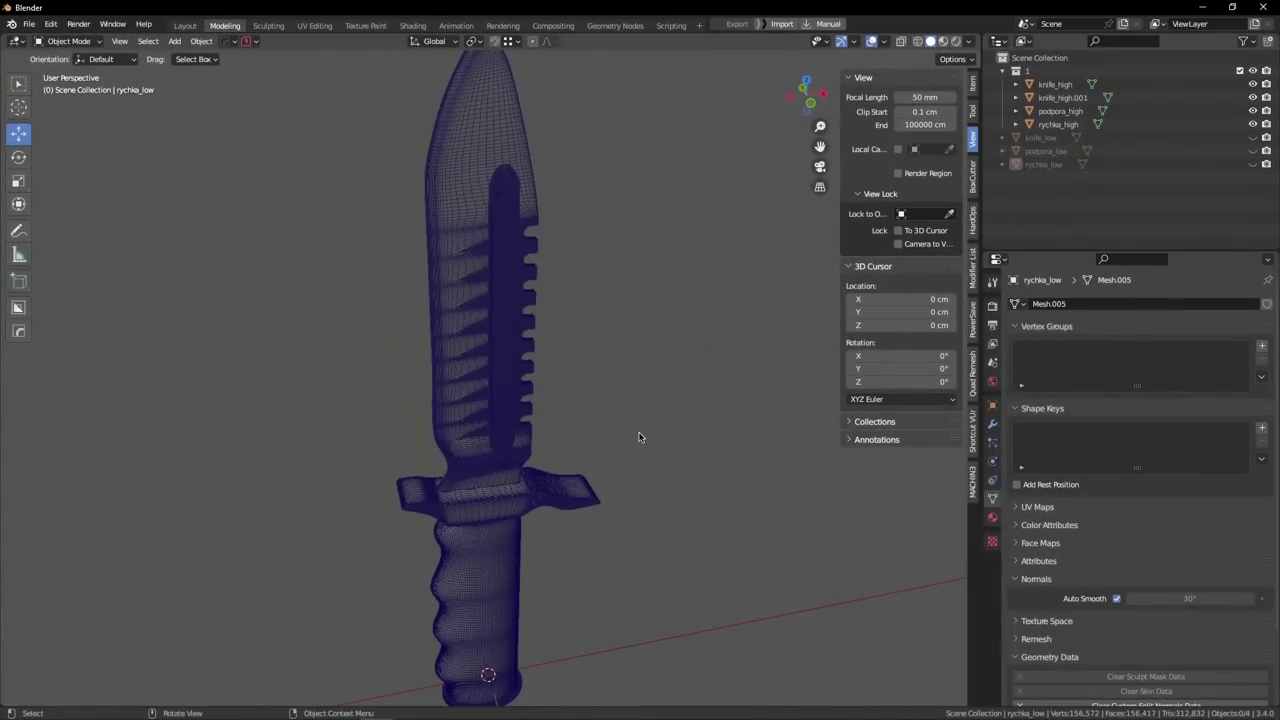
Switch to Blender, inspect the high-poly knife's dense mesh and turn off its wireframe display.
scroll(523, 492, up, 12)
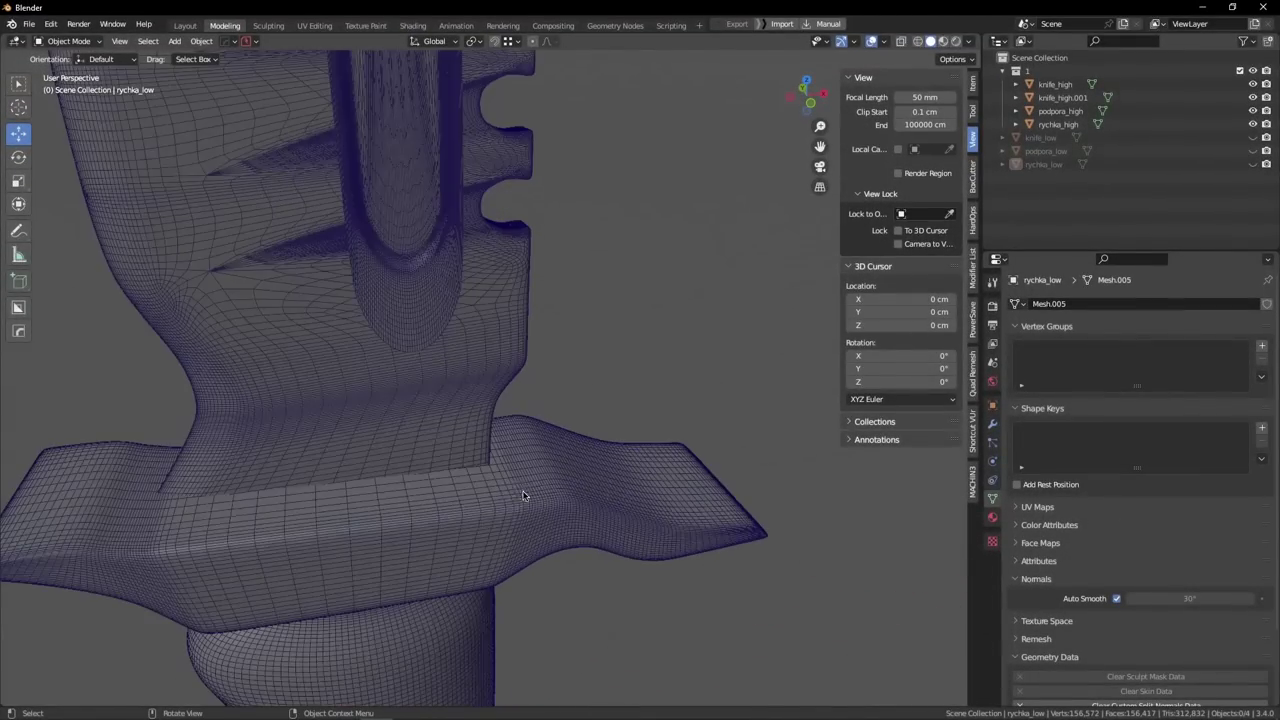
scroll(545, 453, down, 7)
scroll(551, 481, down, 7)
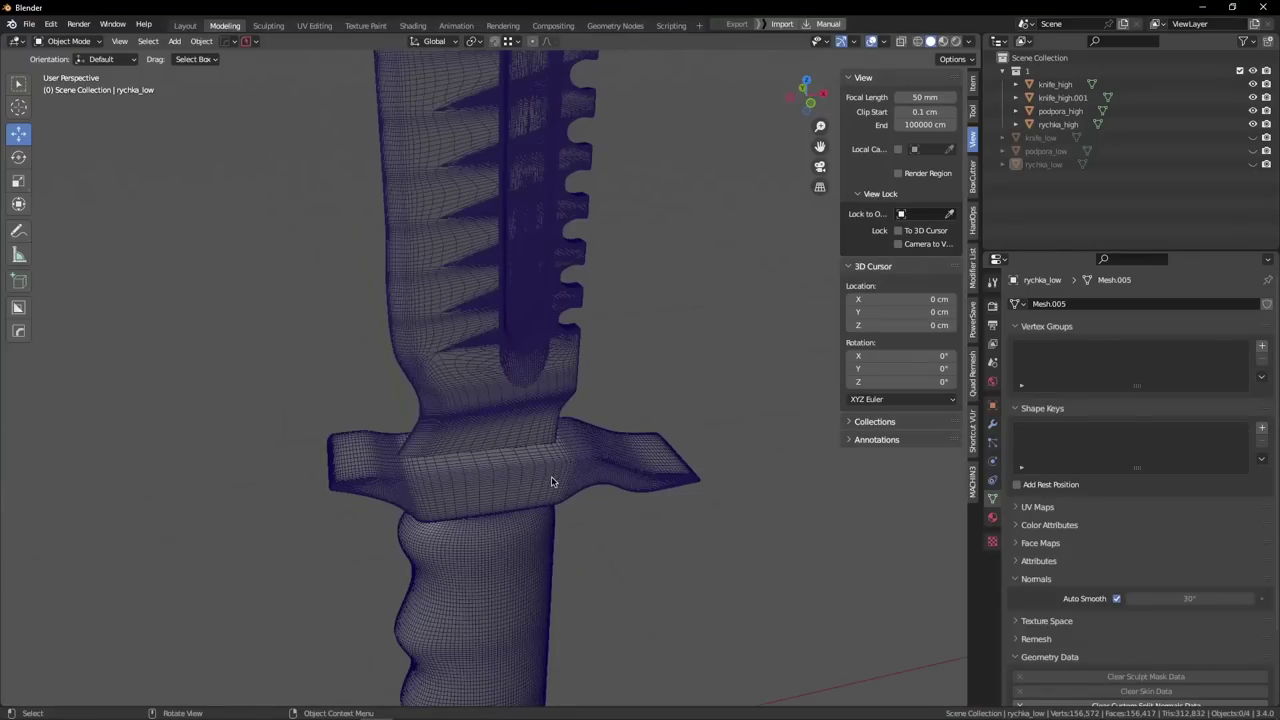
scroll(545, 440, up, 3)
mouse_move(537, 383)
middle_down()
mouse_move(499, 429)
mouse_move(380, 465)
mouse_move(297, 434)
mouse_move(549, 371)
middle_up()
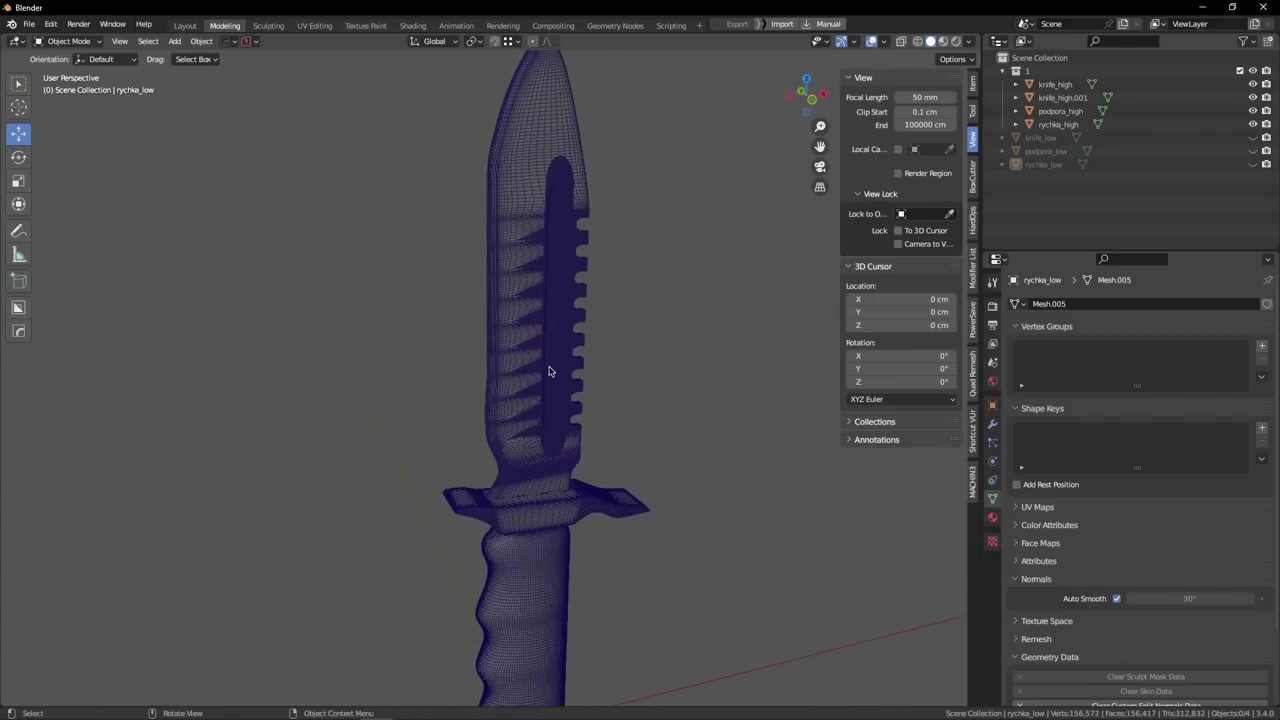
key(q)
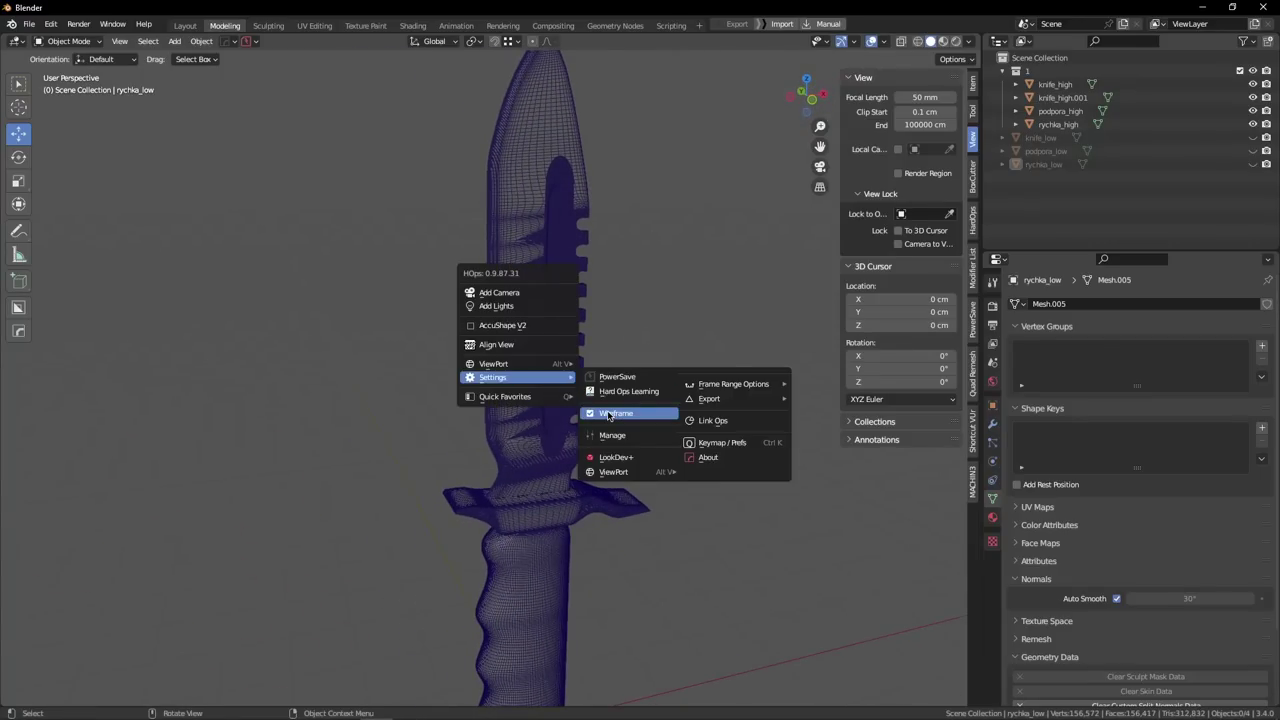
click(609, 415)
scroll(615, 393, down, 2)
middle_drag(600, 388, 615, 360)
scroll(735, 250, up, 2)
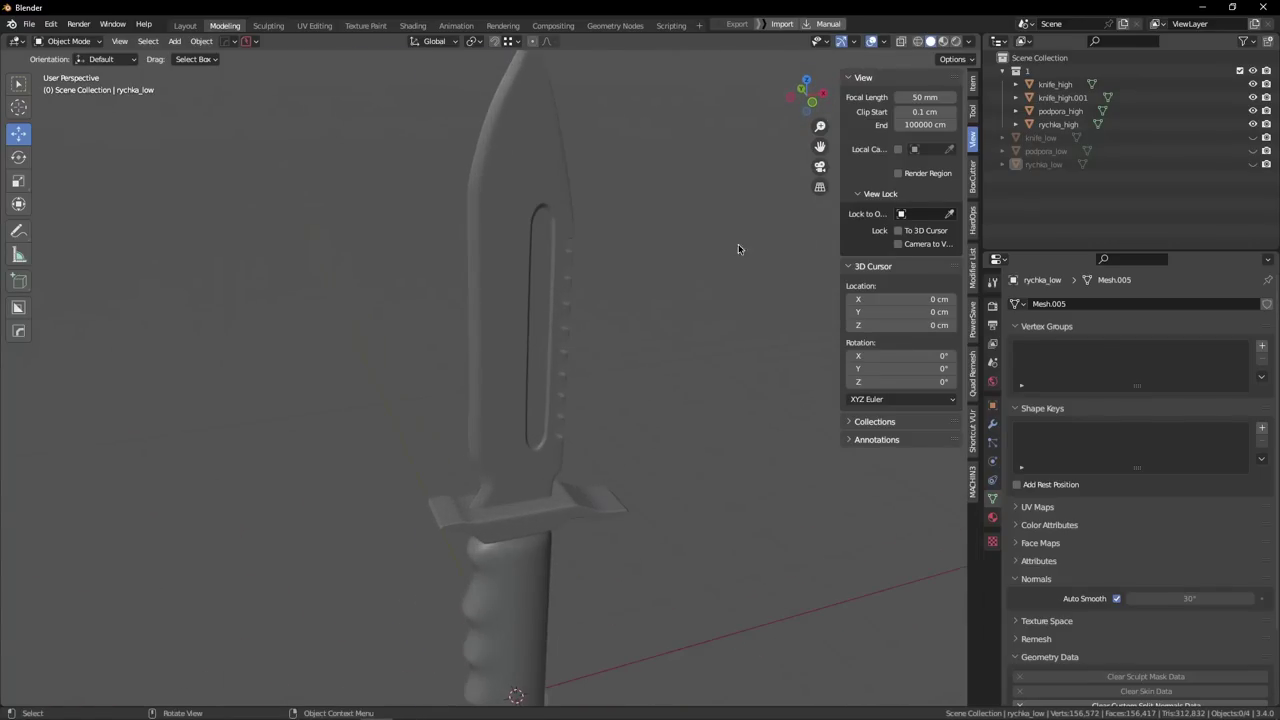
Set the viewport shading colour to Random and inspect the separately coloured high-poly blade parts.
click(969, 45)
click(957, 222)
scroll(680, 240, down, 2)
click(578, 290)
scroll(560, 275, up, 5)
mouse_move(570, 245)
middle_down()
mouse_move(646, 231)
mouse_move(666, 206)
mouse_move(363, 225)
mouse_move(563, 186)
mouse_move(629, 257)
mouse_move(571, 238)
mouse_move(517, 290)
middle_up()
scroll(565, 188, down, 4)
click(624, 283)
scroll(527, 222, up, 3)
middle_drag(526, 223, 511, 214)
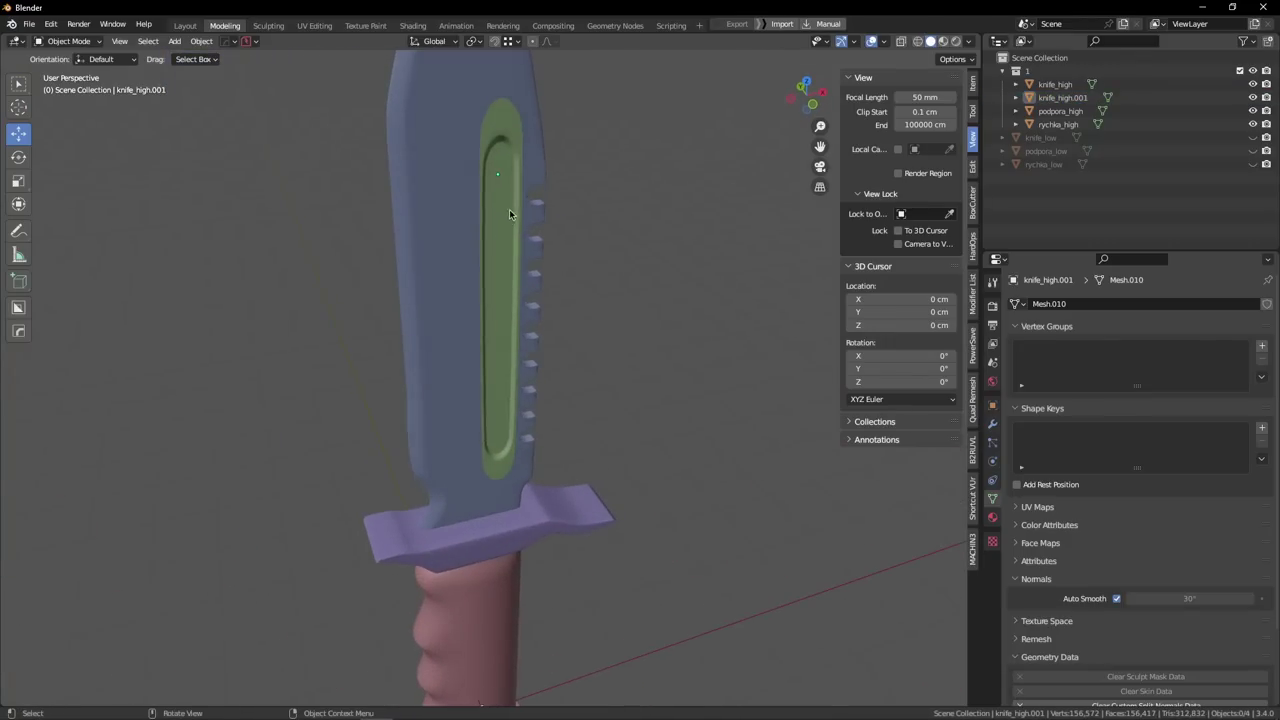
Unhide the low-poly meshes knife_low, podpora_low and rychka_low.
scroll(508, 218, down, 1)
drag(1252, 164, 1252, 138)
middle_drag(671, 333, 605, 264)
Offset the low-poly guard mesh podpora_low along its normals with Shrink/Fatten to match the high-poly guard.
click(500, 395)
scroll(500, 395, up, 6)
key(Tab)
key(alt+s)
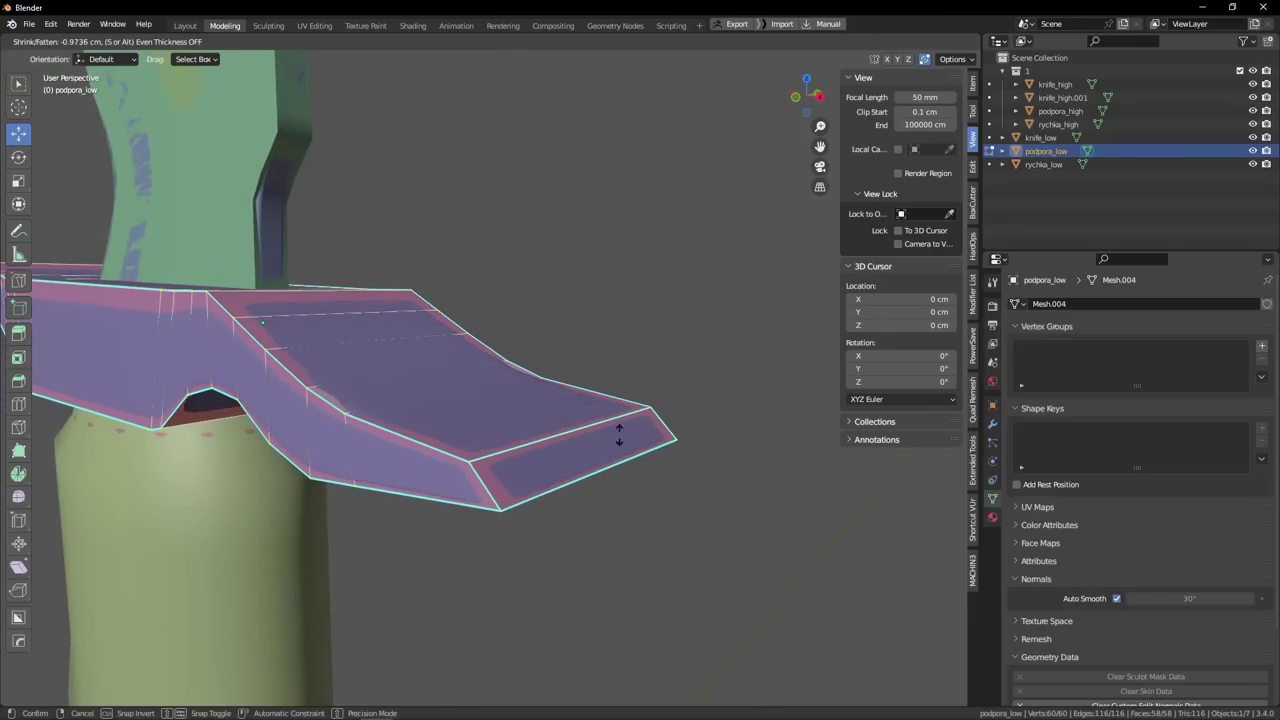
click(626, 524)
key(Tab)
Shrink the low-poly blade mesh knife_low by 0.655 cm along its normals and check its overlap with the high-poly blade.
middle_drag(634, 329, 614, 360)
scroll(600, 360, up, 3)
middle_drag(450, 350, 601, 327)
middle_drag(762, 330, 584, 328)
middle_drag(493, 399, 486, 323)
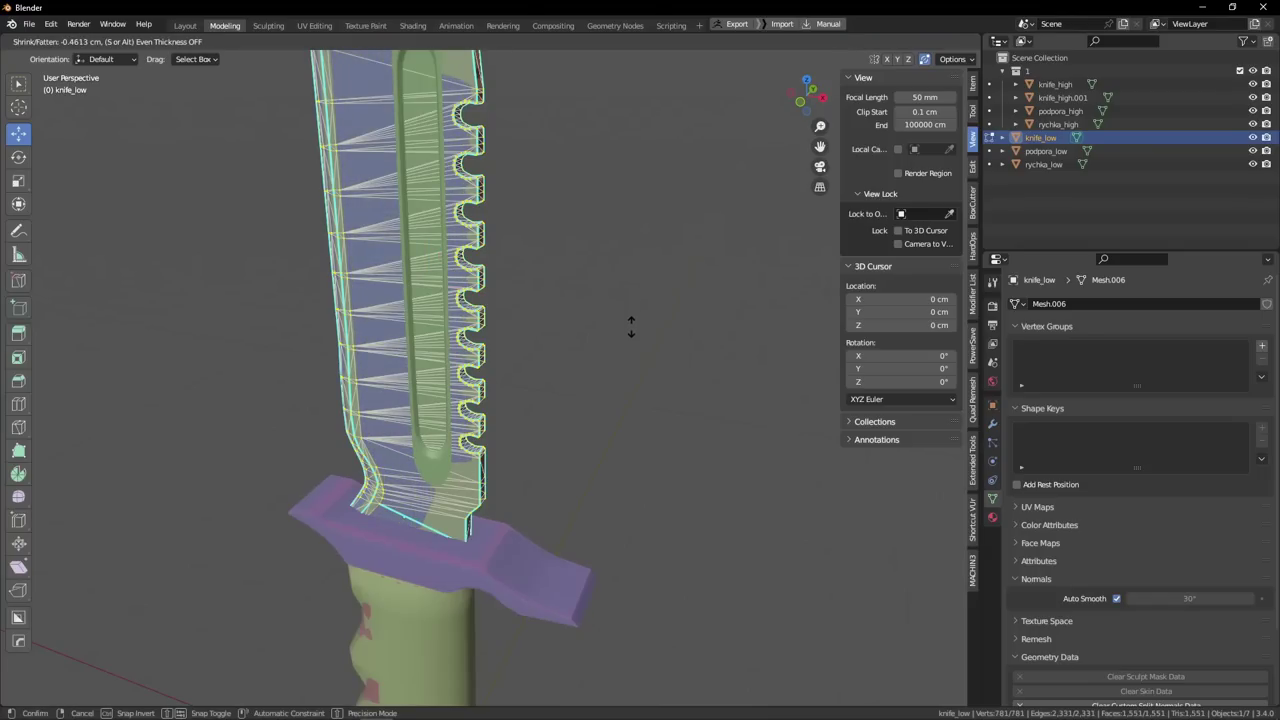
click(631, 328)
key(Tab)
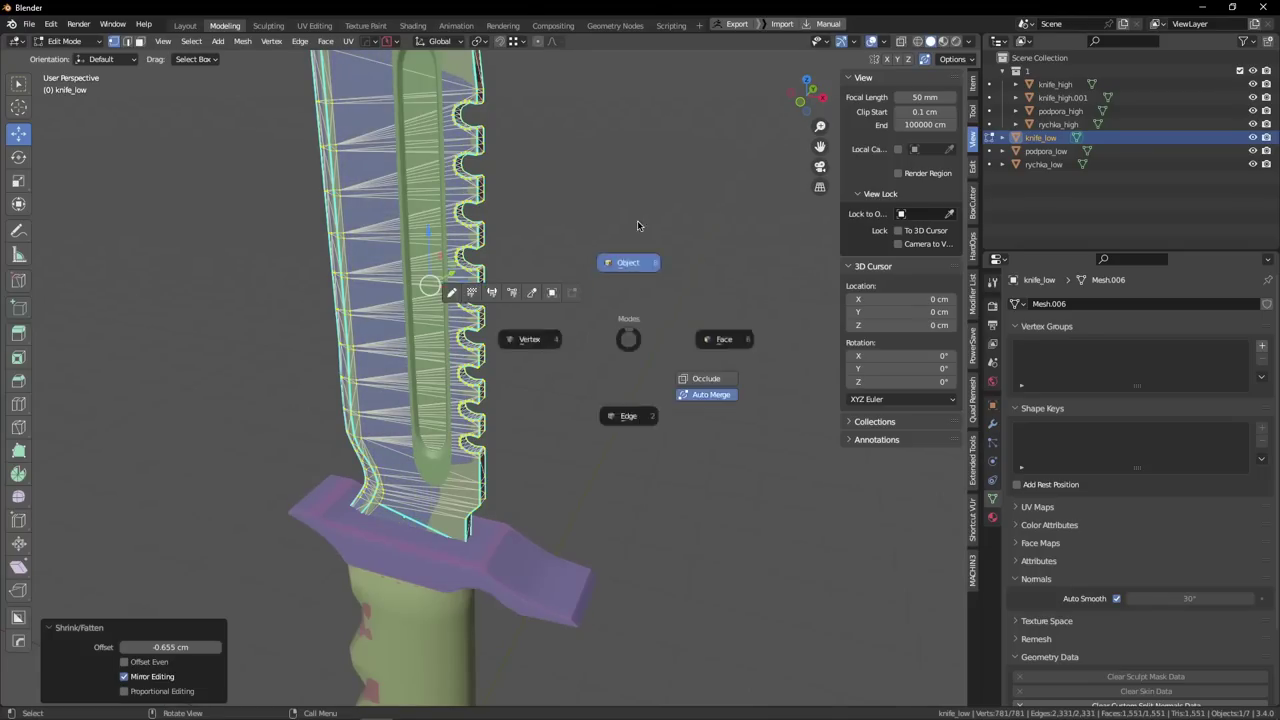
click(637, 220)
click(610, 280)
middle_drag(565, 318, 688, 285)
shift+middle_drag(611, 273, 530, 299)
shift+middle_drag(548, 120, 520, 255)
scroll(519, 256, up, 3)
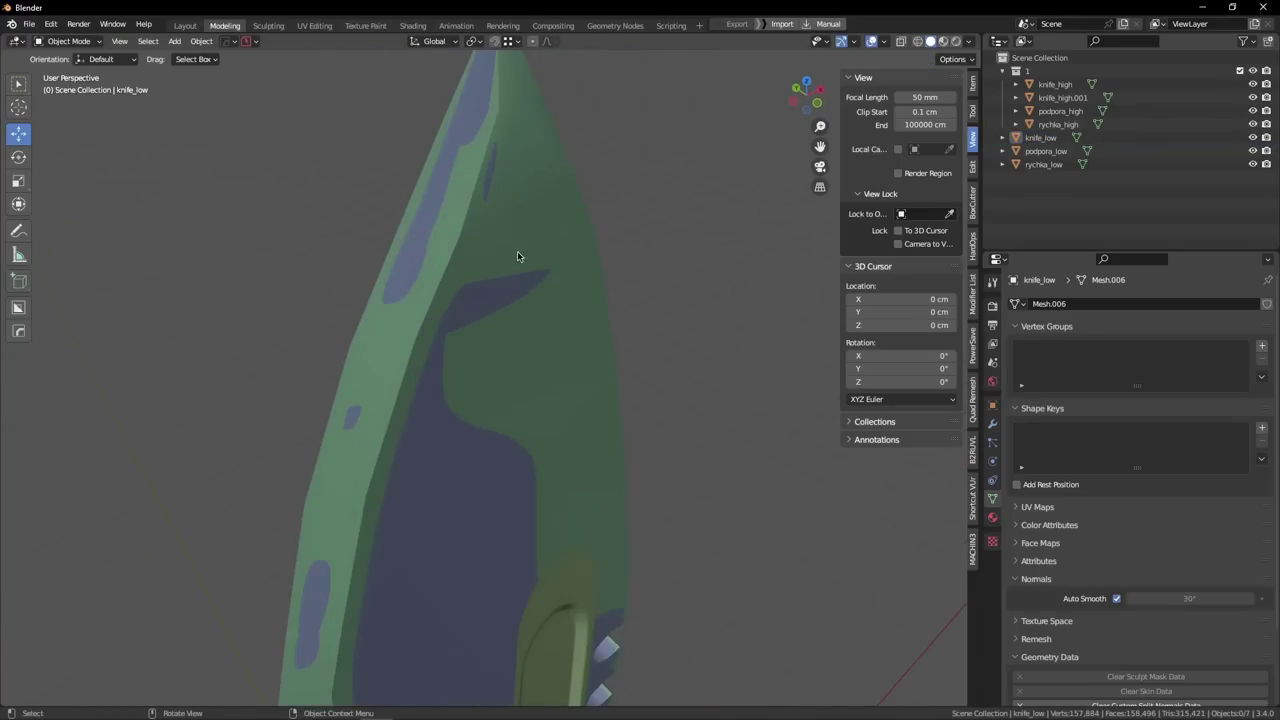
scroll(517, 270, down, 6)
Shrink the low-poly handle mesh rychka_low by 2.83 cm along its normals.
shift+middle_drag(505, 440, 500, 235)
click(484, 407)
key(Tab)
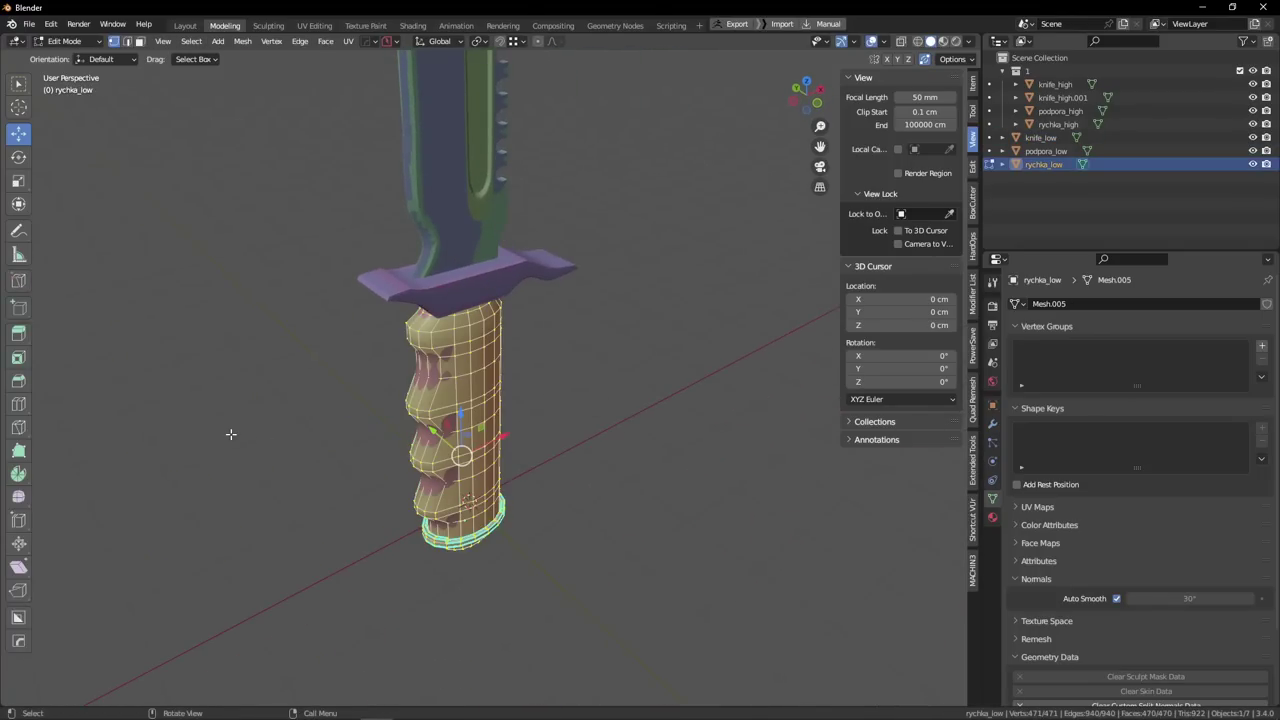
key(KP_1)
scroll(403, 326, up, 2)
shift+middle_drag(390, 398, 617, 336)
scroll(436, 335, up, 2)
scroll(438, 326, up, 2)
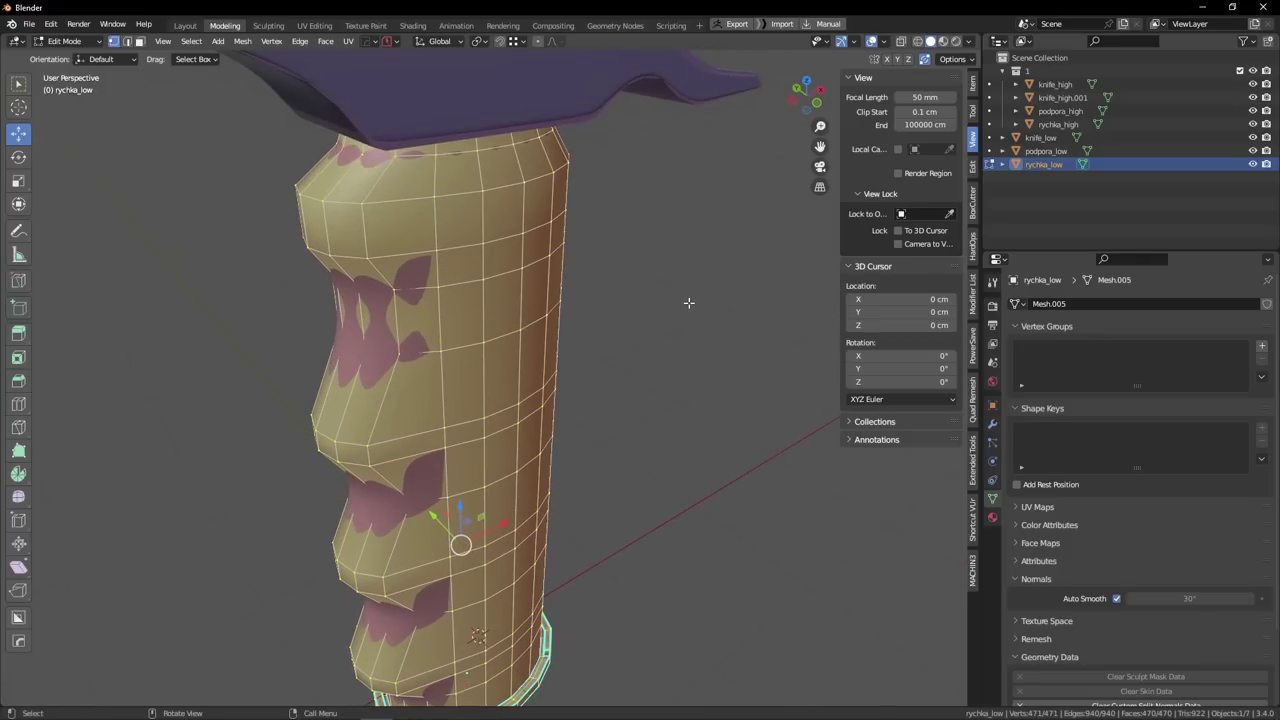
key(alt+s)
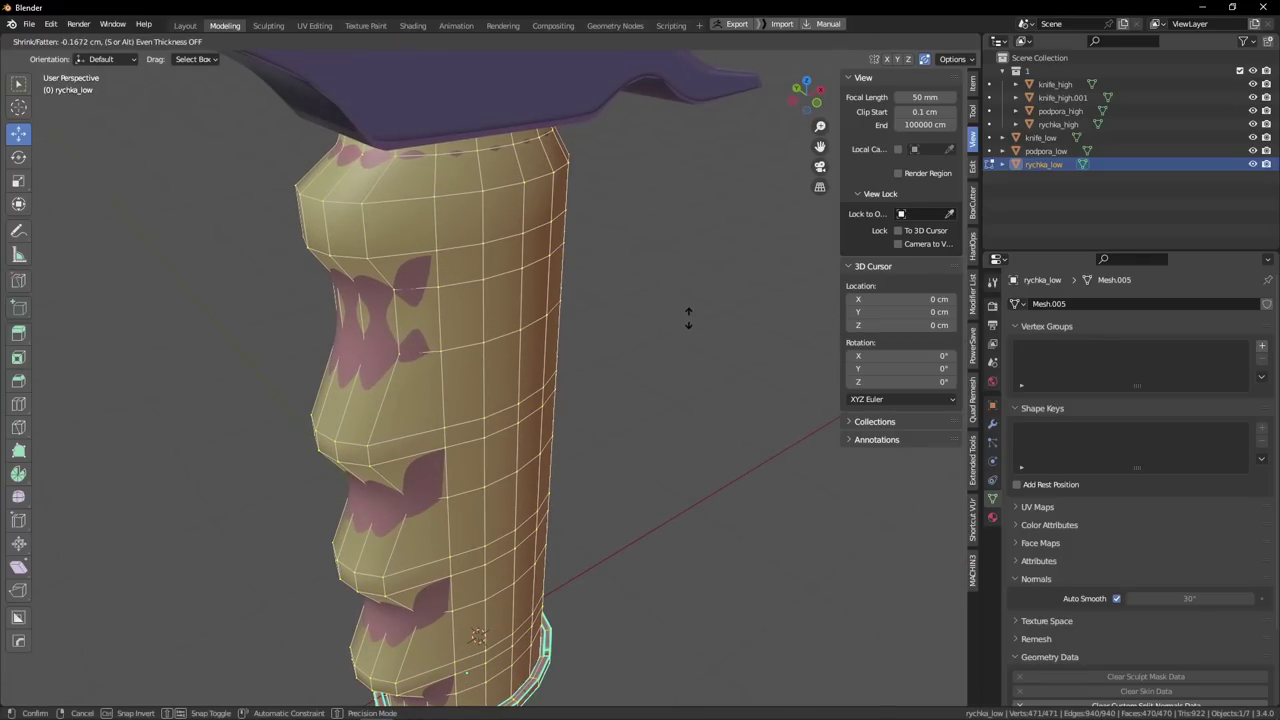
click(654, 561)
middle_drag(648, 550, 488, 492)
key(Tab)
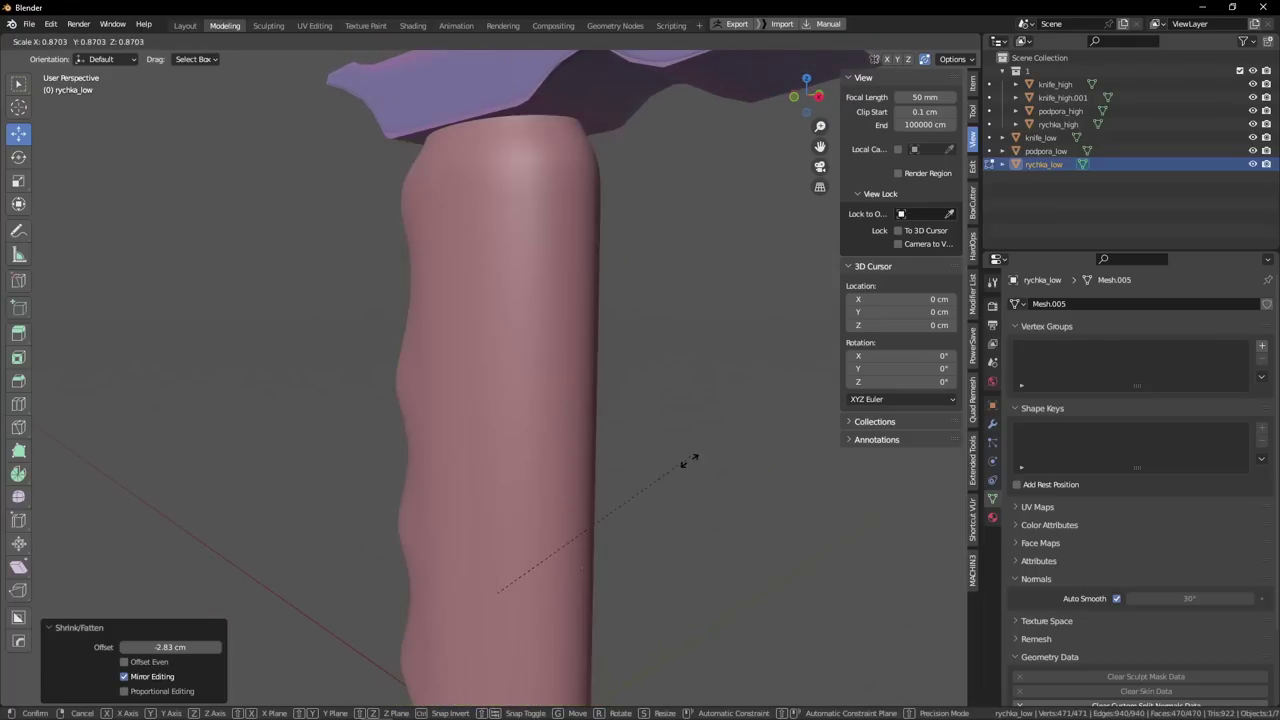
Shrink the low-poly handle mesh by a further 1.06 cm along its normals and leave mesh editing.
key(Tab)
key(alt+s)
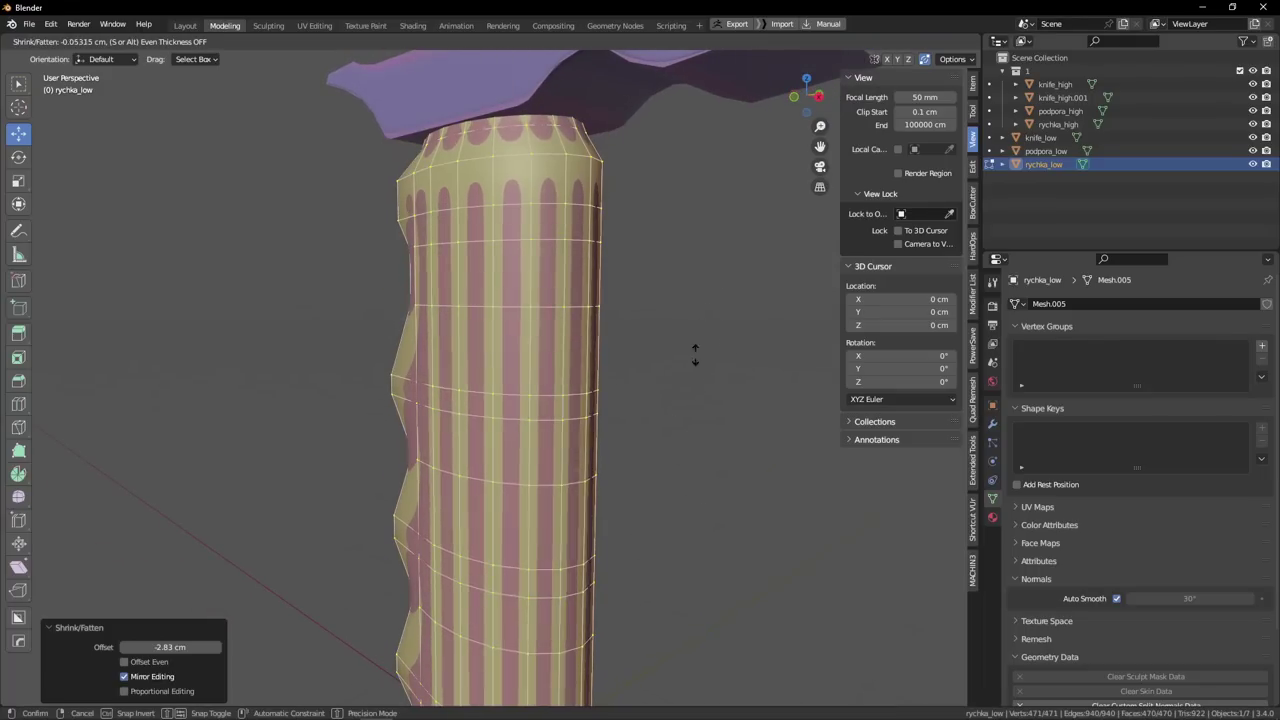
click(628, 441)
middle_drag(623, 446, 694, 420)
key(Tab)
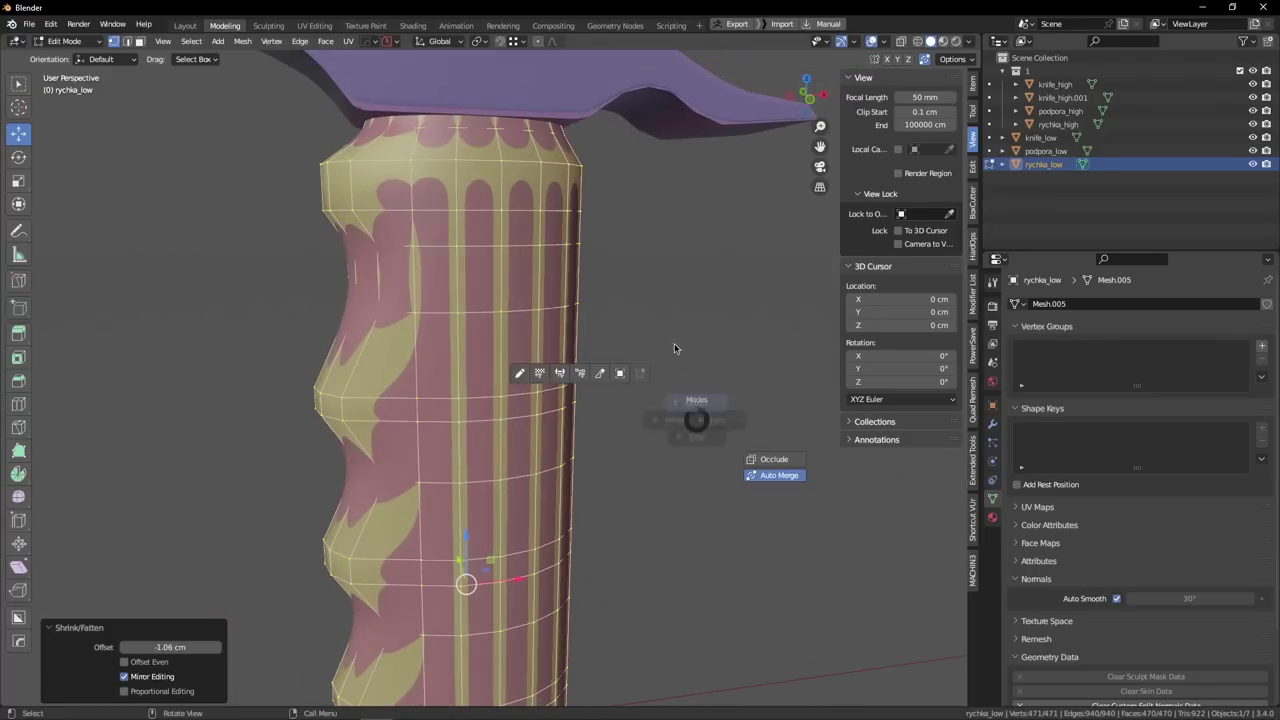
Check the handle's overlap stripes and shrink rychka_low slightly more along its normals to fit the high-poly handle.
scroll(677, 349, down, 4)
middle_drag(677, 349, 497, 271)
scroll(443, 351, down, 2)
scroll(486, 309, up, 4)
scroll(497, 271, up, 3)
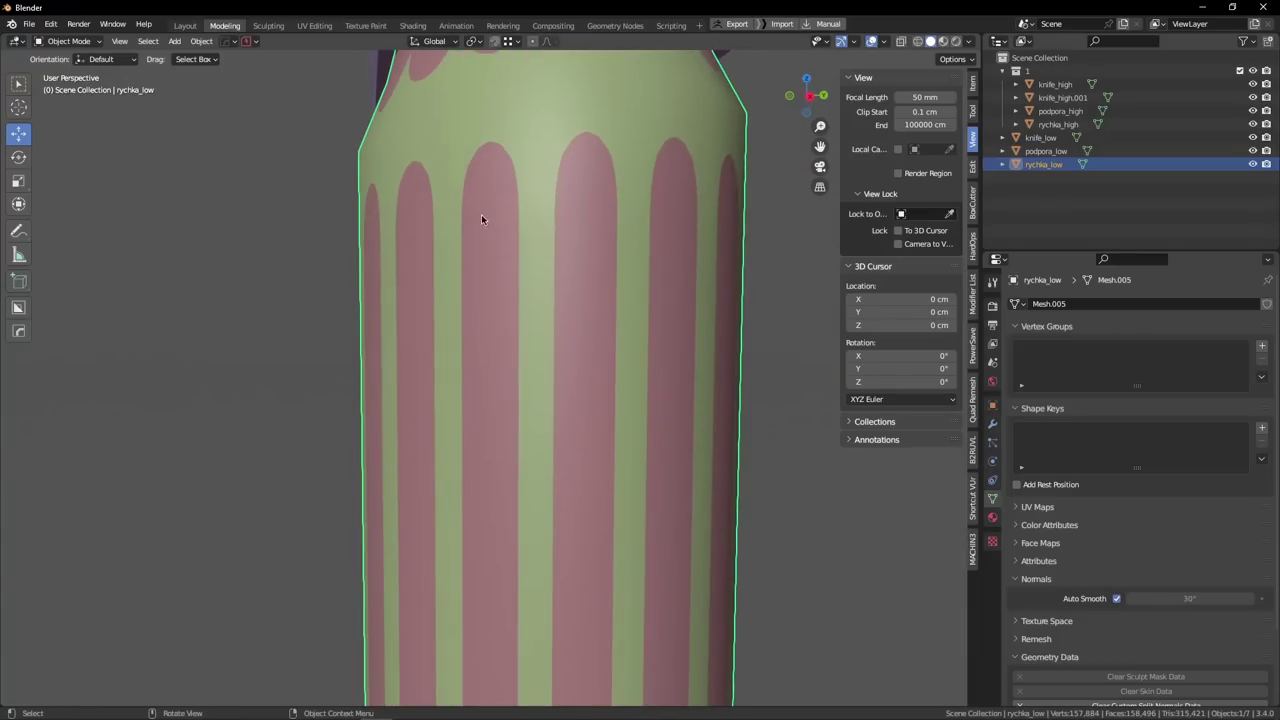
scroll(649, 308, down, 3)
key(Tab)
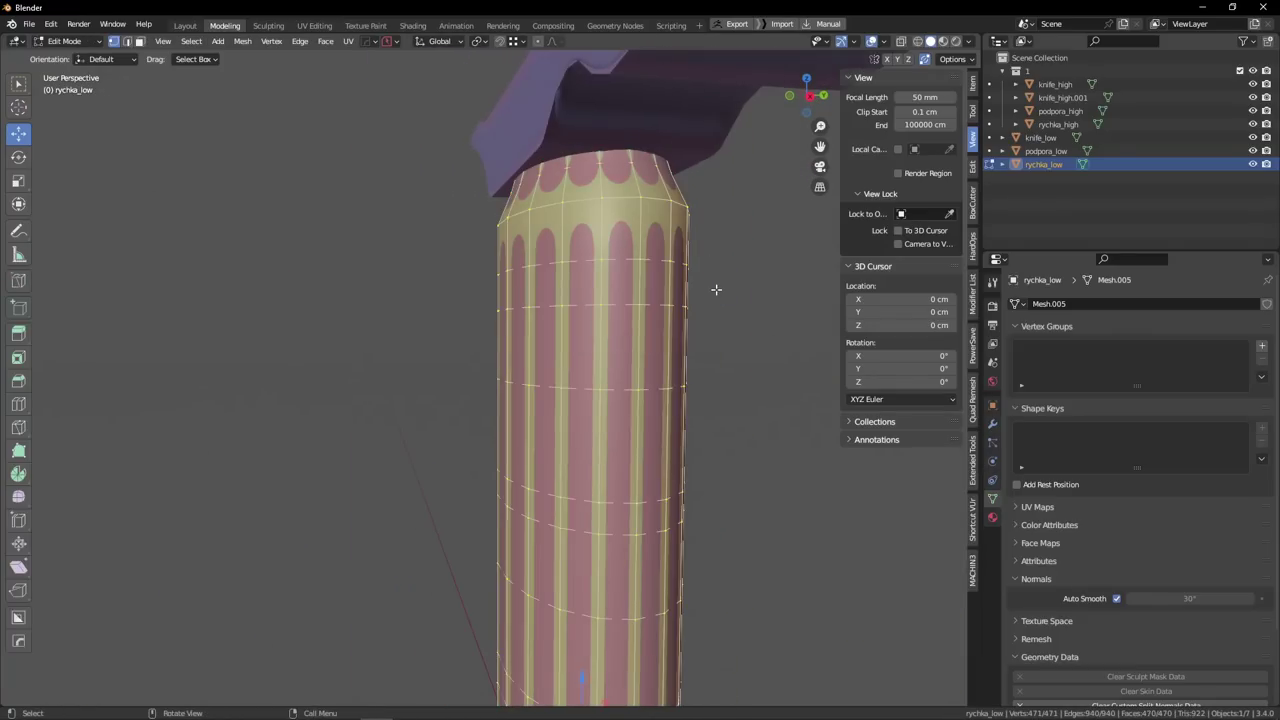
key(alt+s)
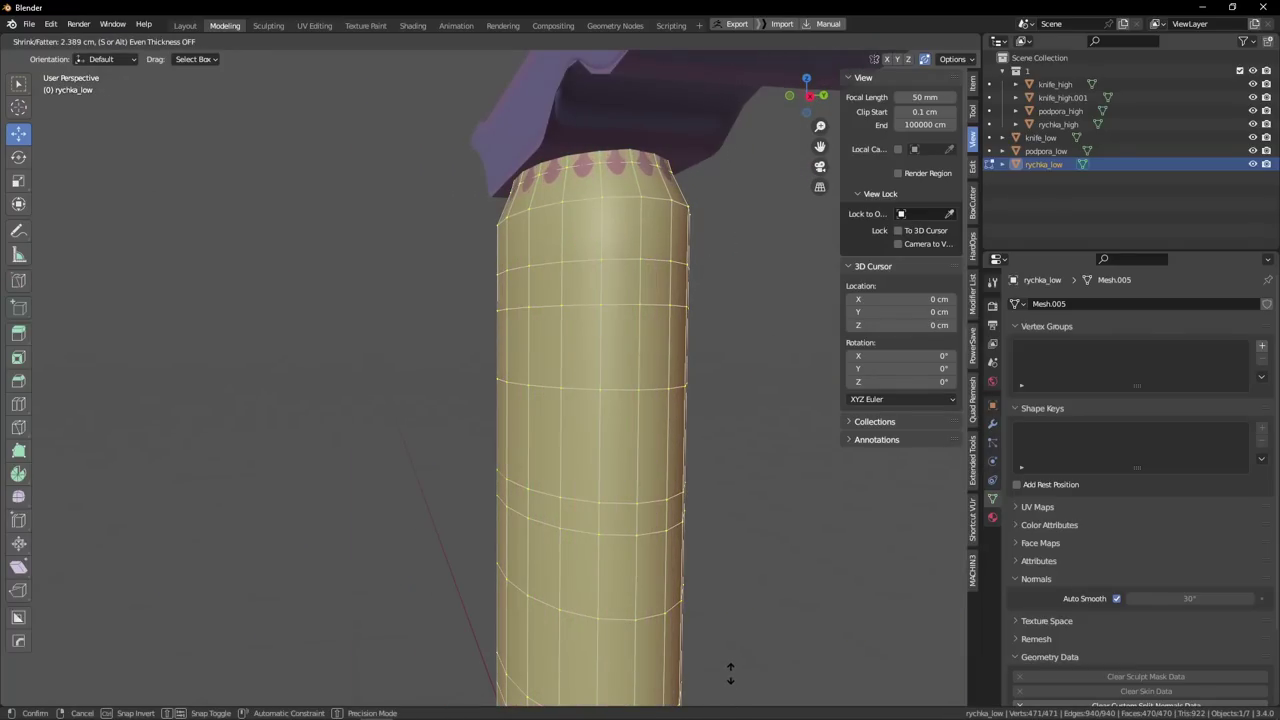
click(749, 488)
key(Tab)
click(695, 297)
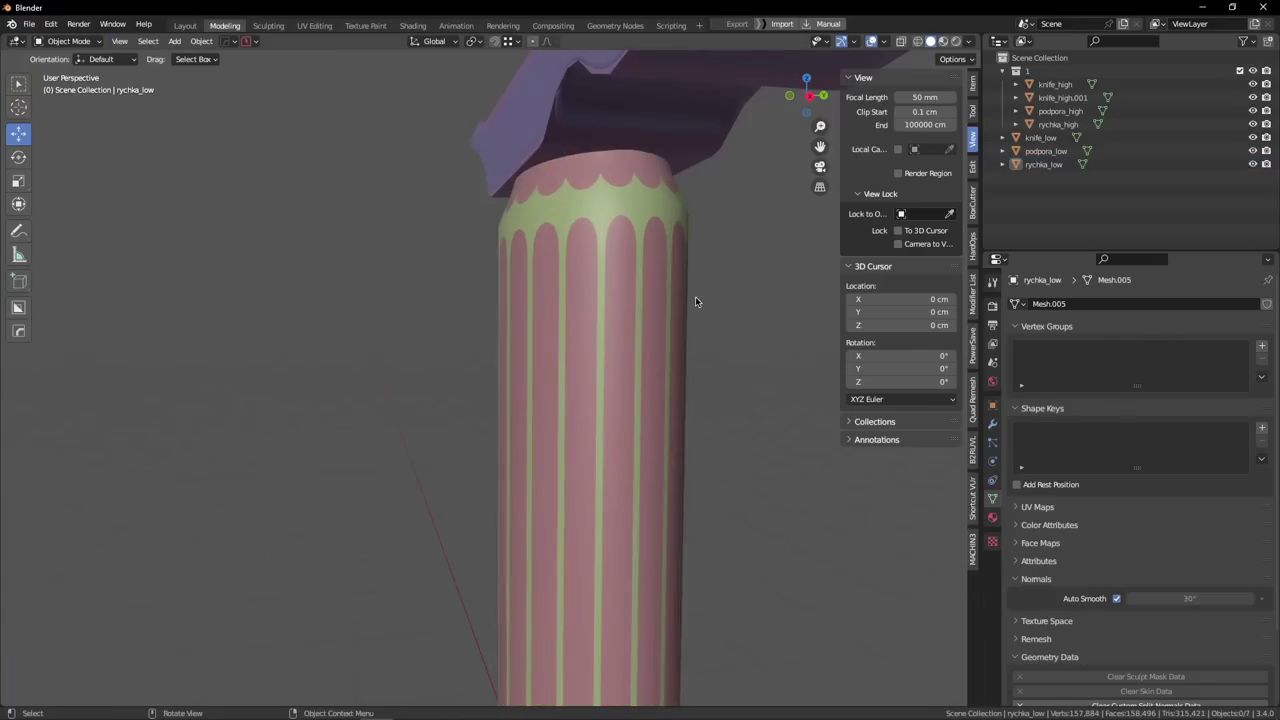
Inspect how the low-poly and high-poly meshes overlap across the whole knife.
middle_drag(540, 300, 675, 309)
scroll(675, 309, down, 4)
scroll(515, 318, down, 2)
shift+middle_drag(515, 318, 510, 429)
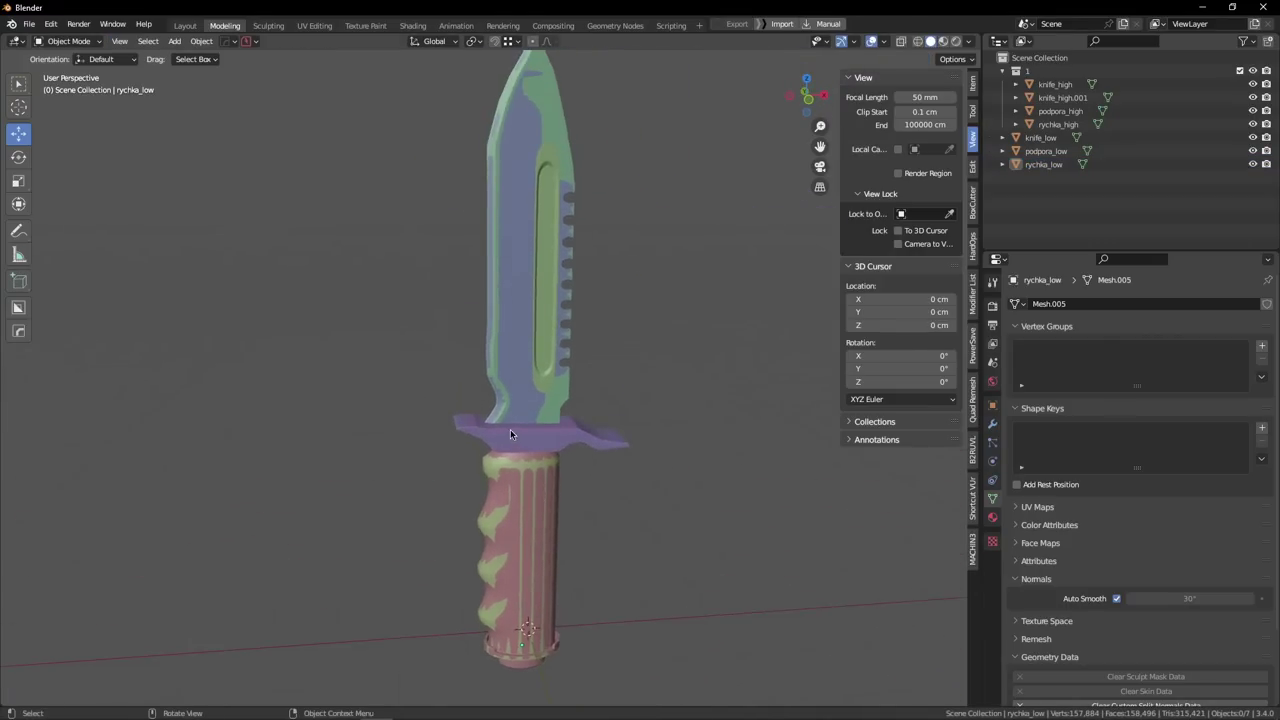
scroll(508, 400, down, 2)
middle_drag(507, 379, 508, 412)
scroll(508, 412, up, 2)
Examine the separate high-poly groove piece knife_high.001 on the blade in front view, including its mesh in edit mode.
click(539, 246)
key(KP_1)
key(Tab)
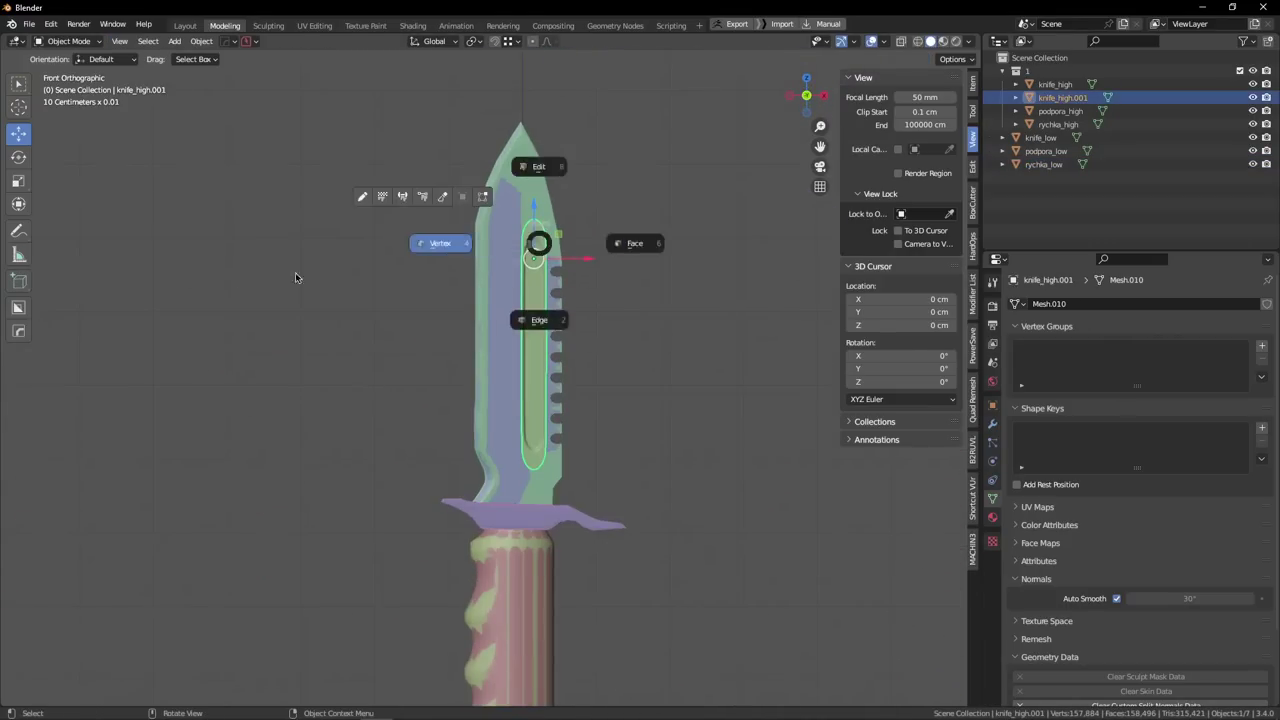
scroll(401, 242, up, 2)
key(Tab)
scroll(530, 156, up, 3)
scroll(552, 205, up, 3)
key(alt+a)
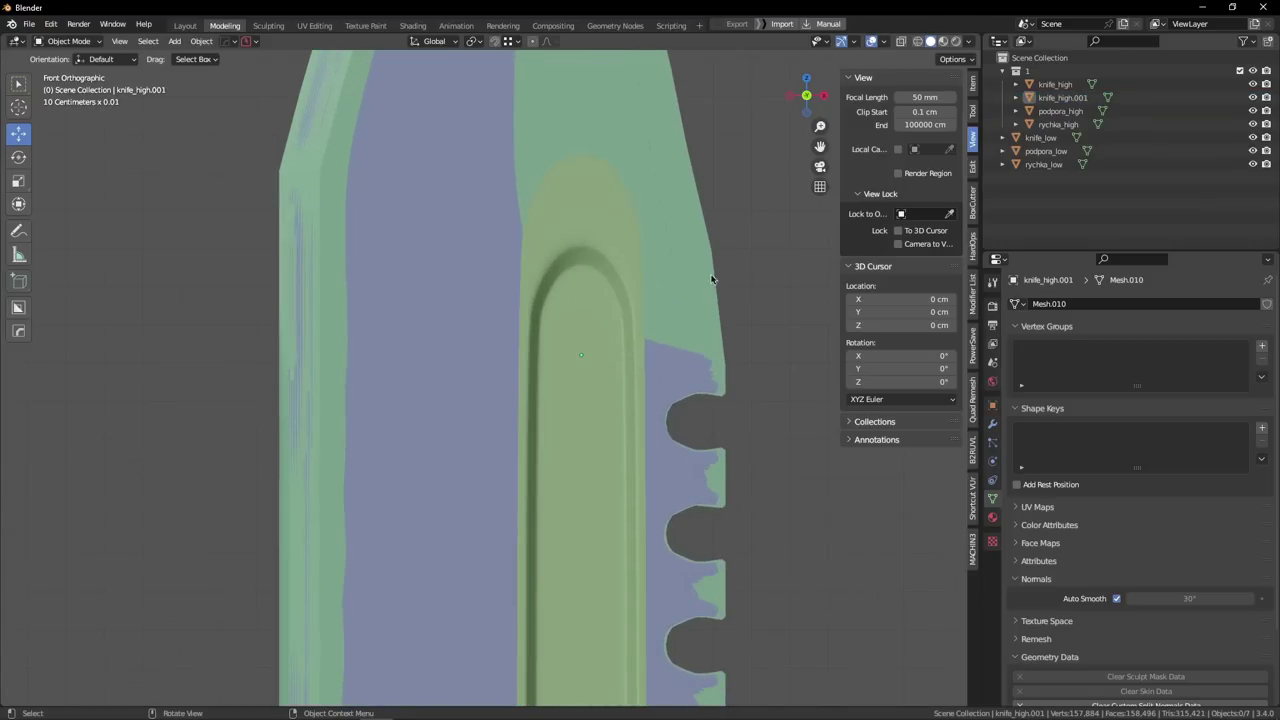
scroll(640, 355, up, 3)
scroll(647, 418, up, 3)
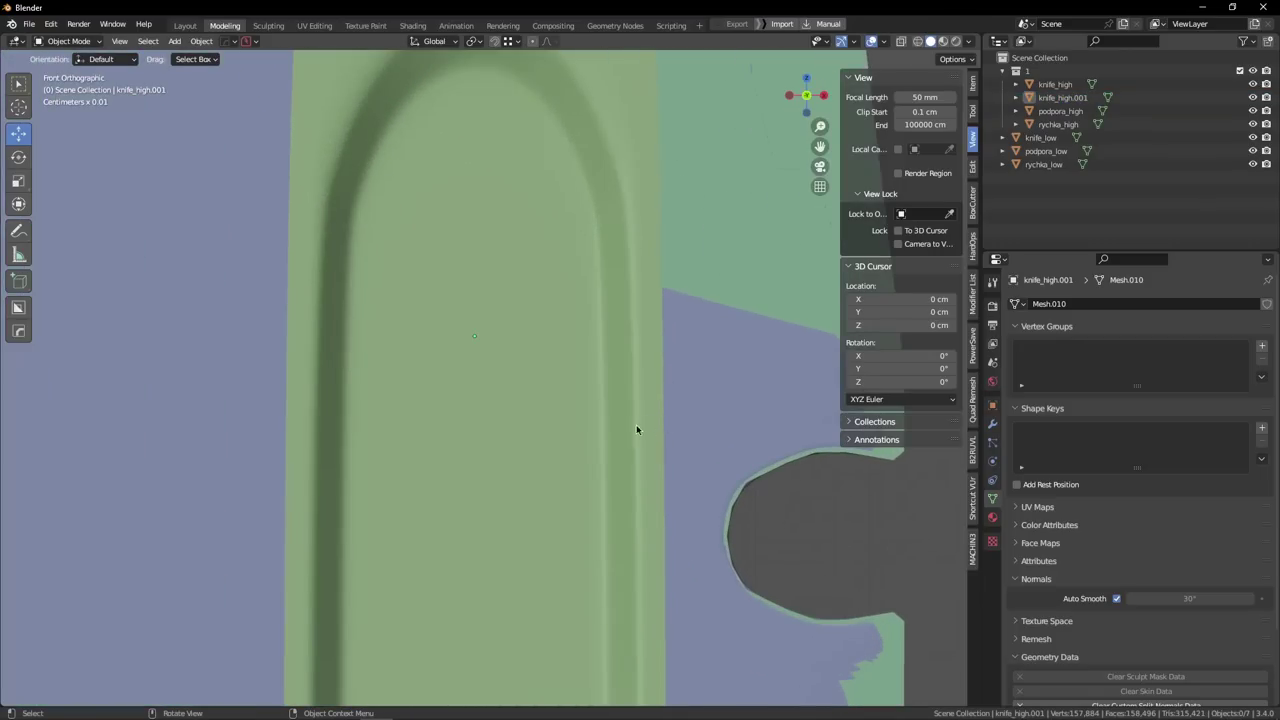
scroll(549, 396, down, 6)
scroll(541, 199, up, 5)
click(549, 249)
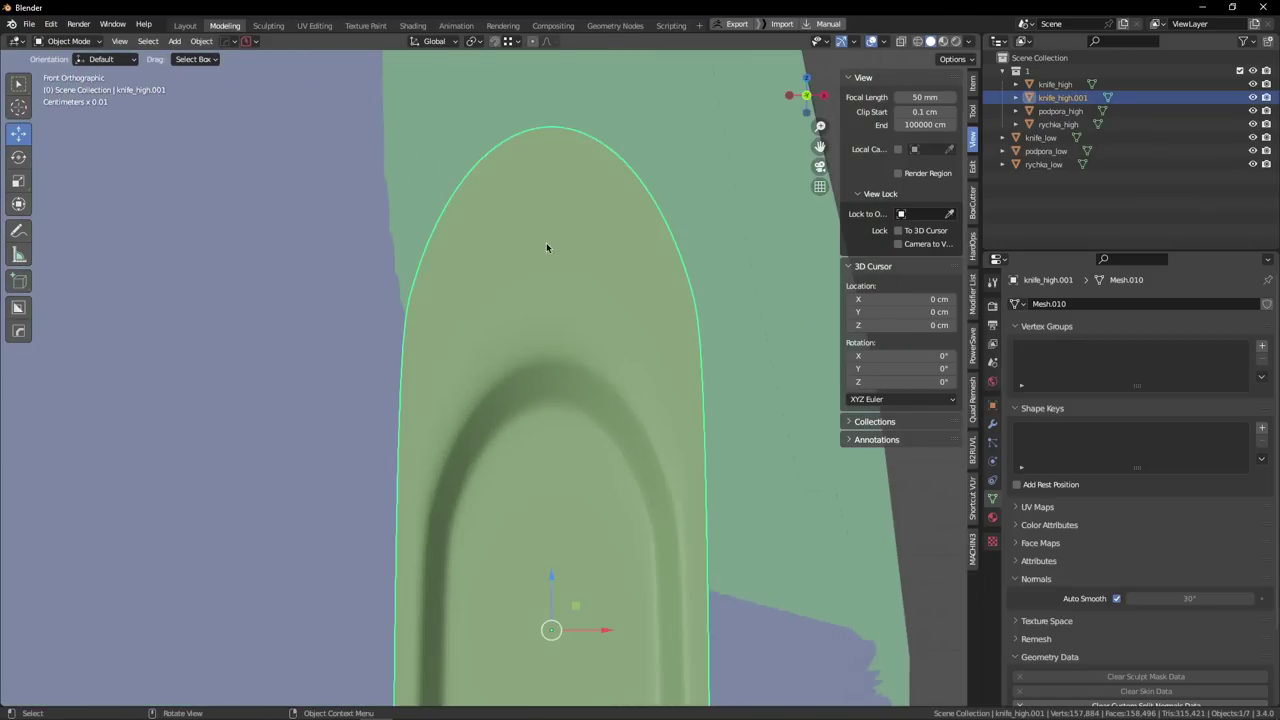
key(Tab)
scroll(549, 249, down, 12)
shift+middle_drag(506, 292, 523, 249)
key(Tab)
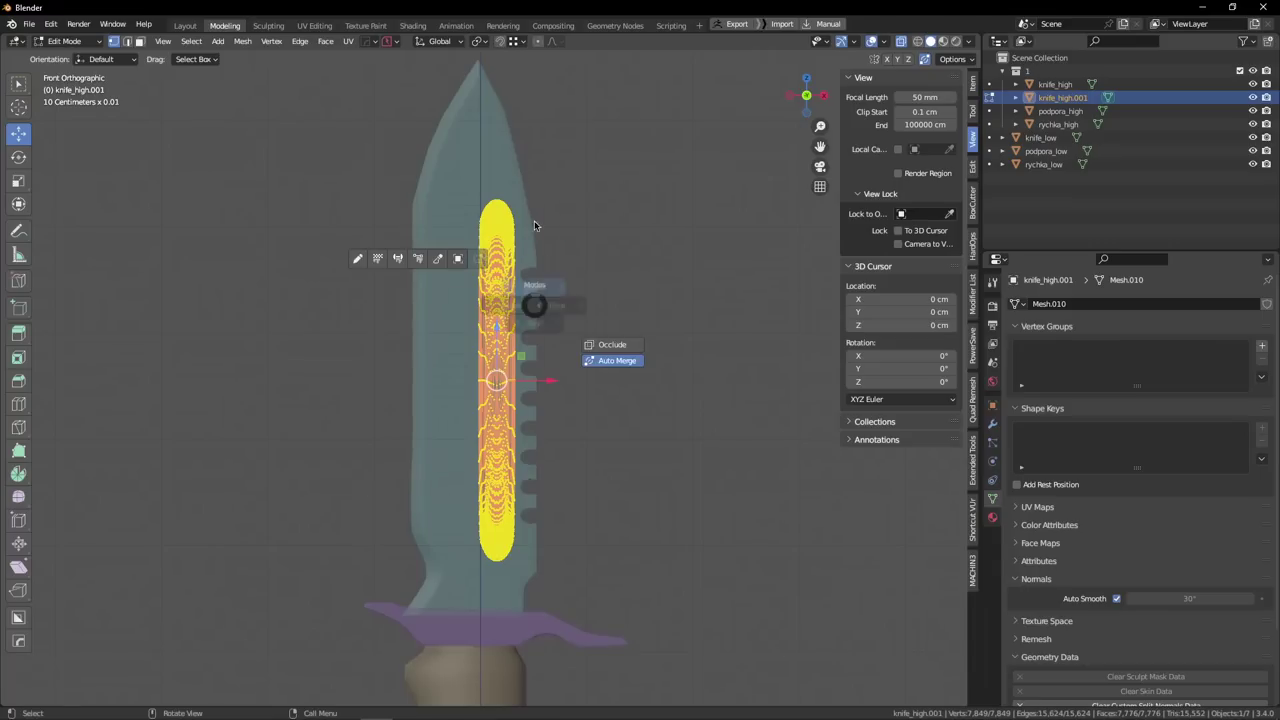
scroll(490, 248, up, 2)
scroll(492, 248, down, 2)
scroll(546, 292, up, 1)
key(s)
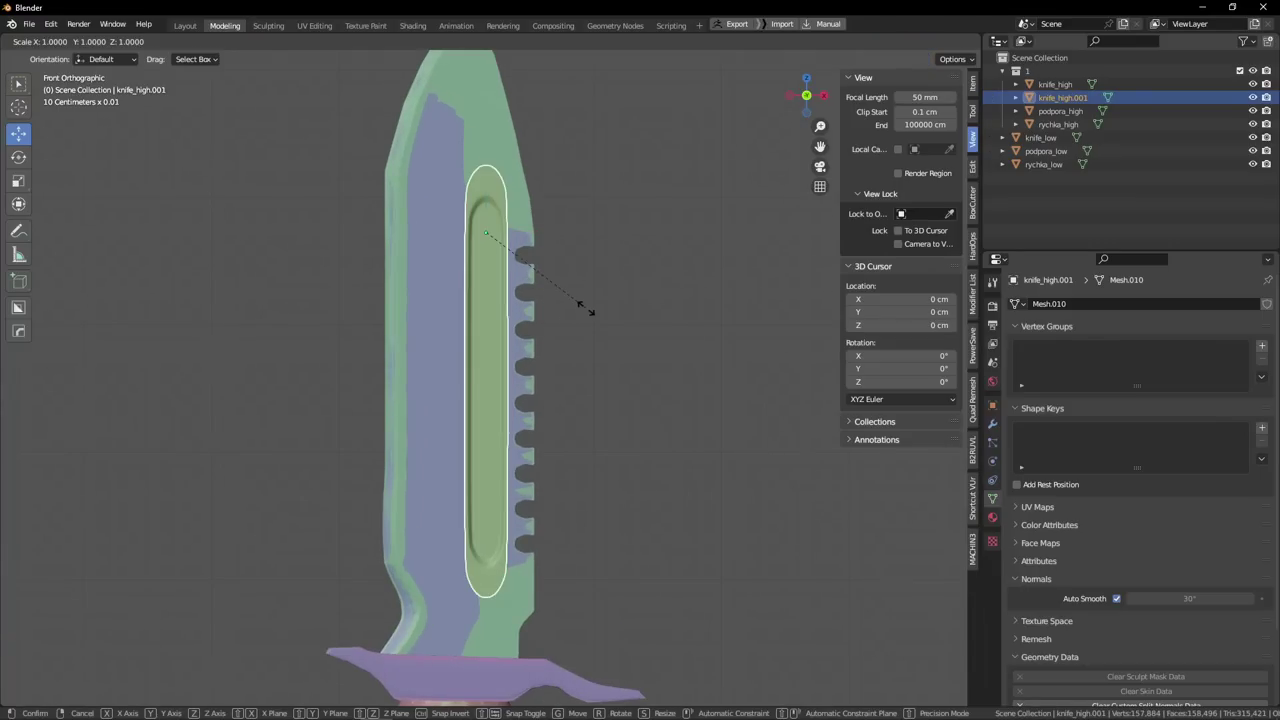
right_click(588, 312)
key(Tab)
key(Tab)
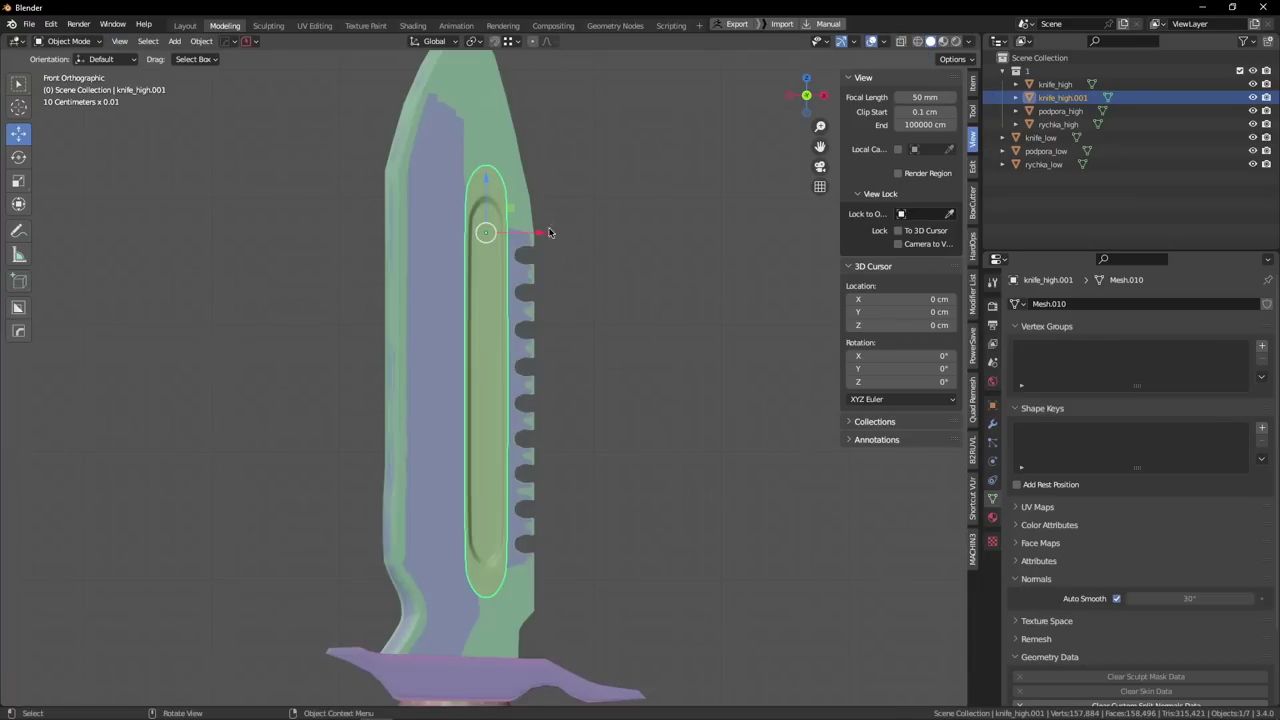
middle_drag(585, 299, 632, 321)
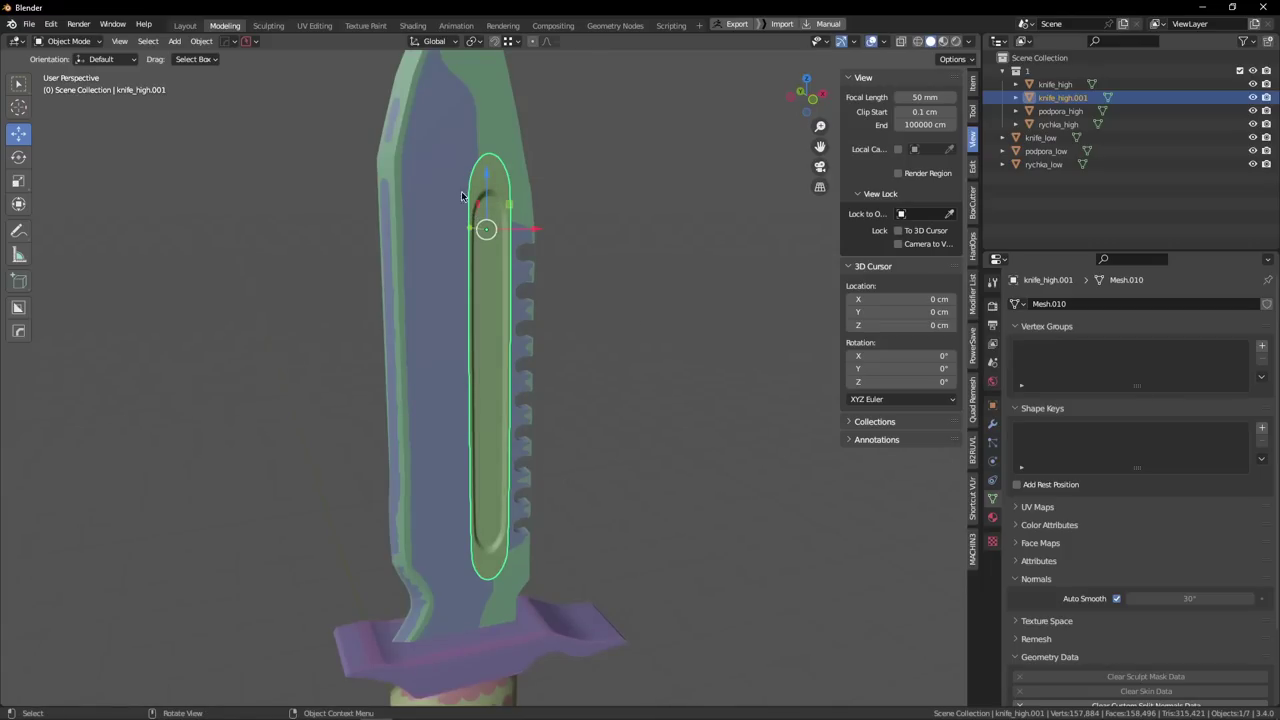
middle_drag(577, 292, 557, 297)
key(s)
key(z)
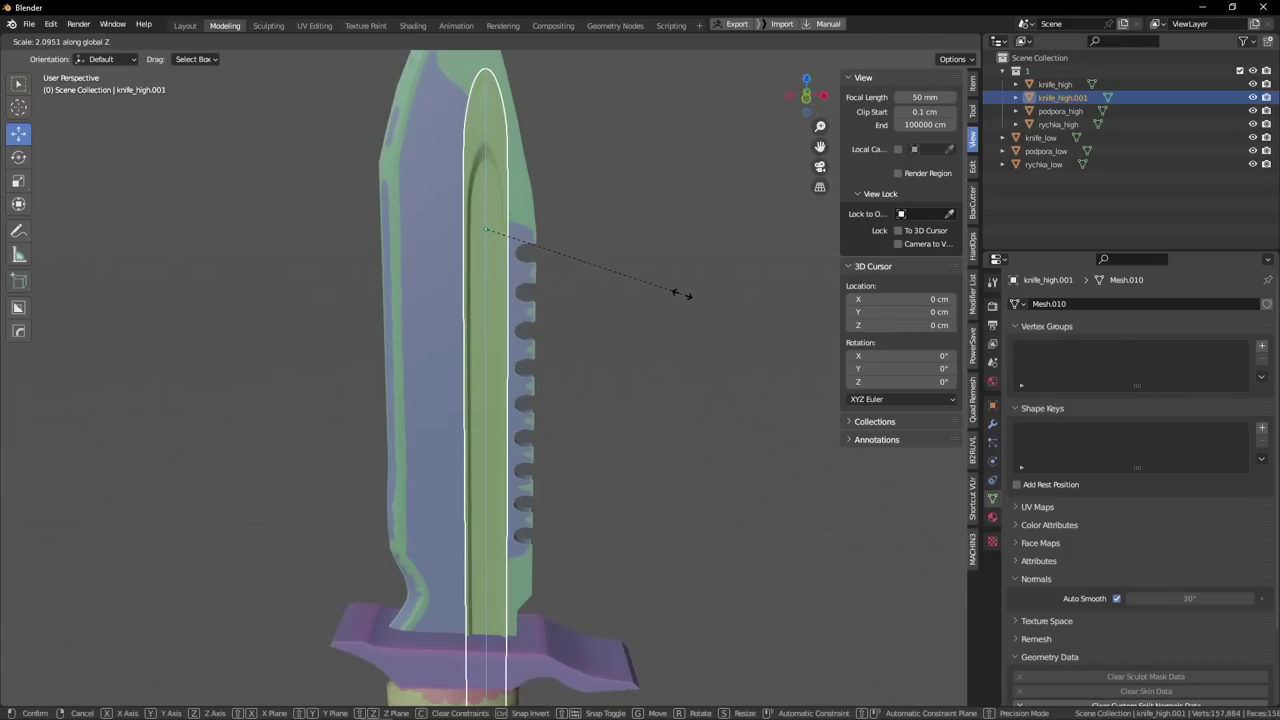
right_click(580, 288)
key(s)
key(z)
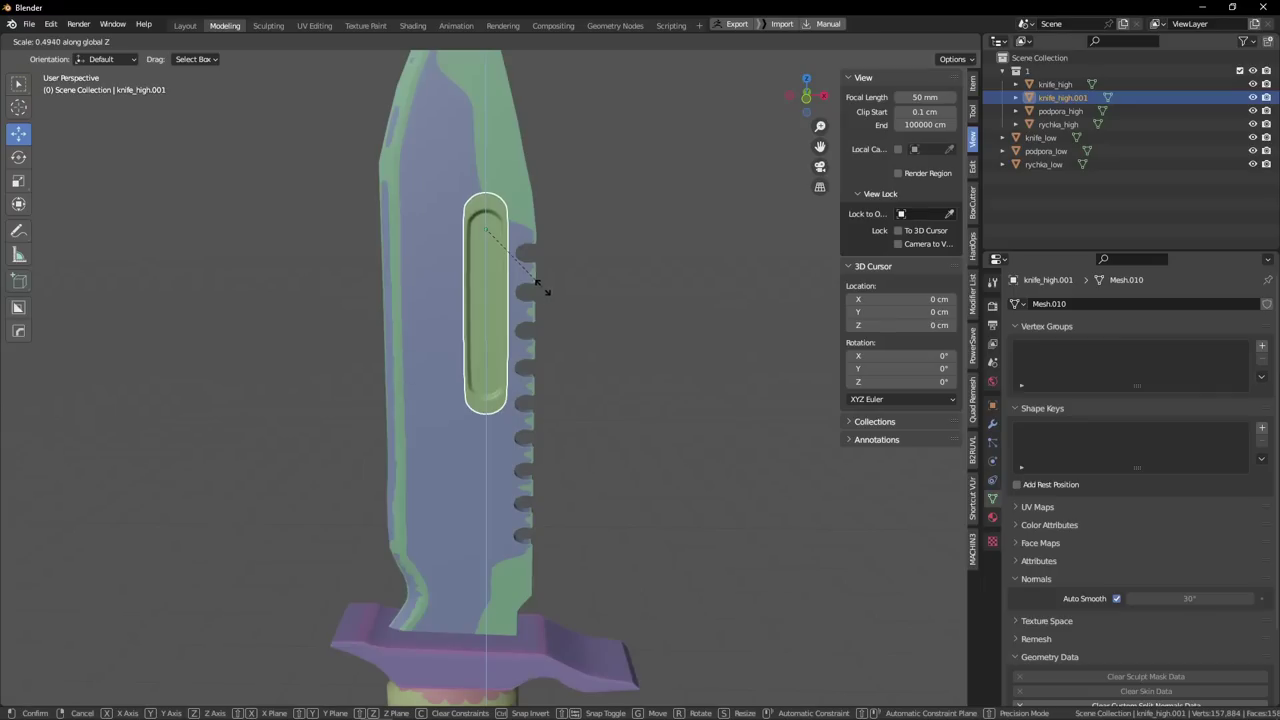
right_click(562, 298)
click(610, 322)
scroll(540, 317, down, 3)
middle_drag(524, 309, 312, 284)
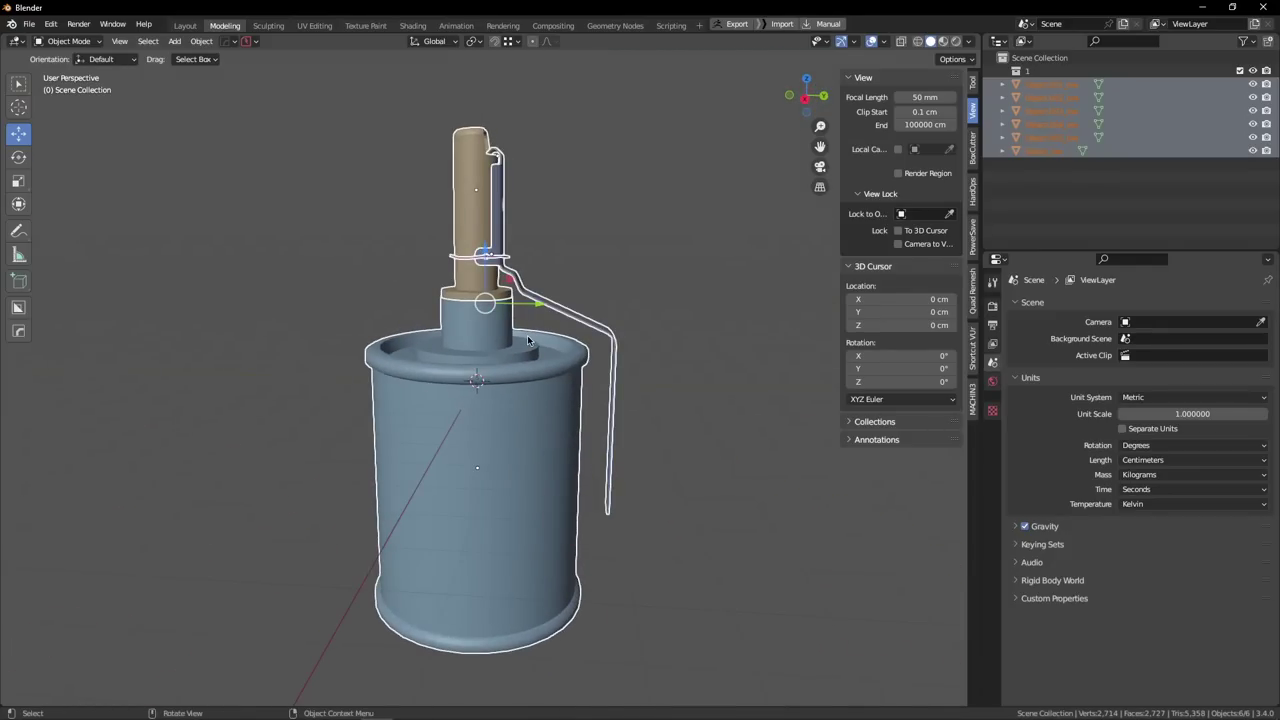
Move all grenade parts up about 5.94 cm along Z in front view to bring the base near the ground line.
key(alt+a)
middle_drag(528, 340, 580, 354)
key(KP_1)
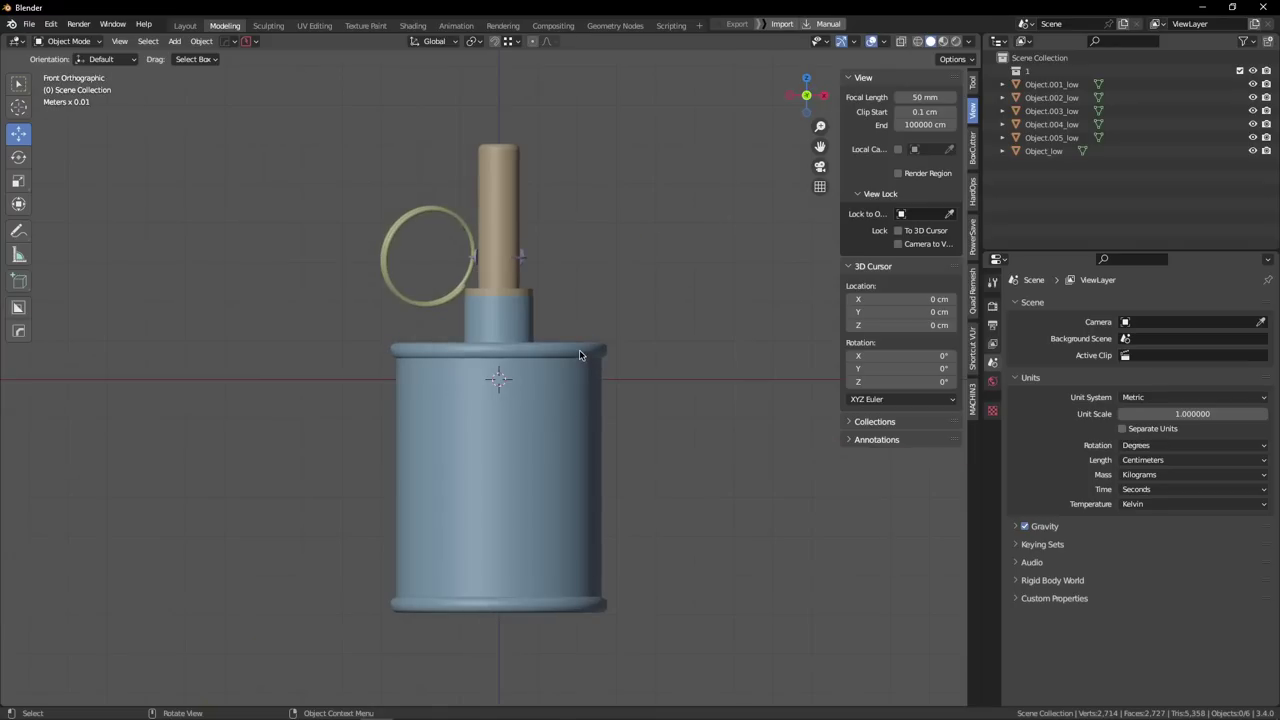
key(a)
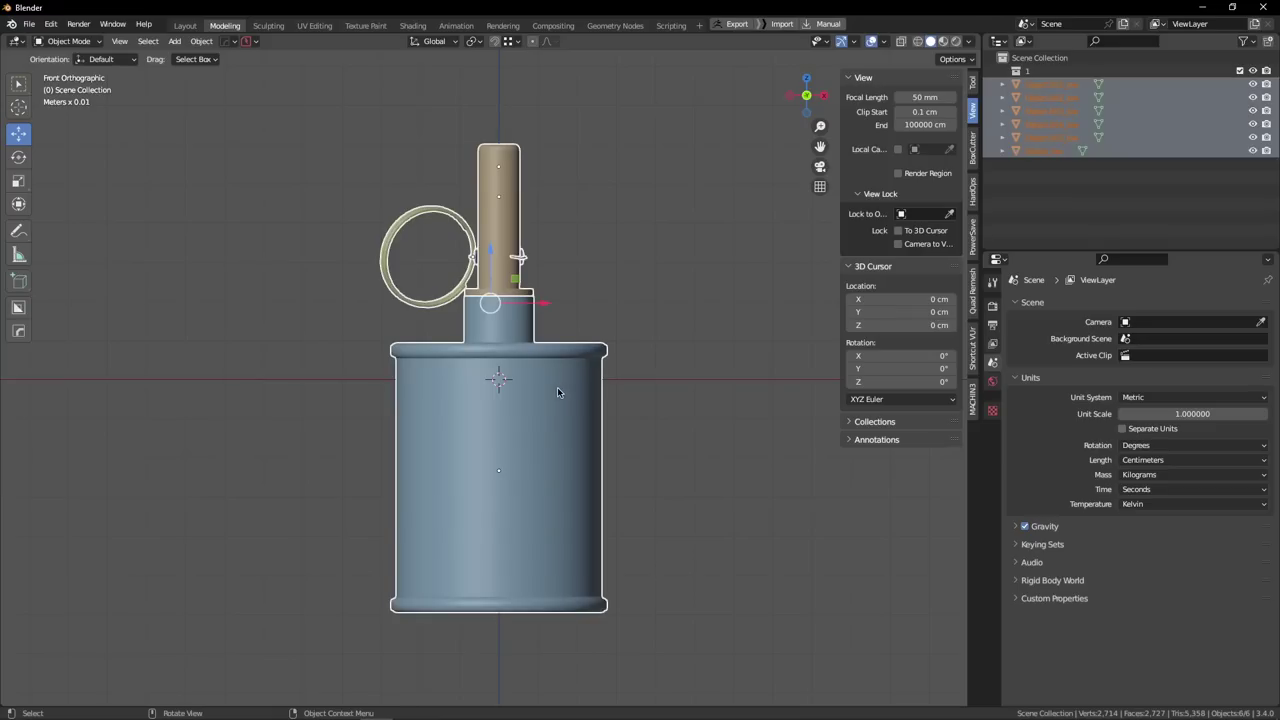
key(g)
key(z)
click(606, 157)
Nudge all grenade parts up about 0.019 cm along Z so the base rim sits on the ground line.
scroll(604, 376, up, 9)
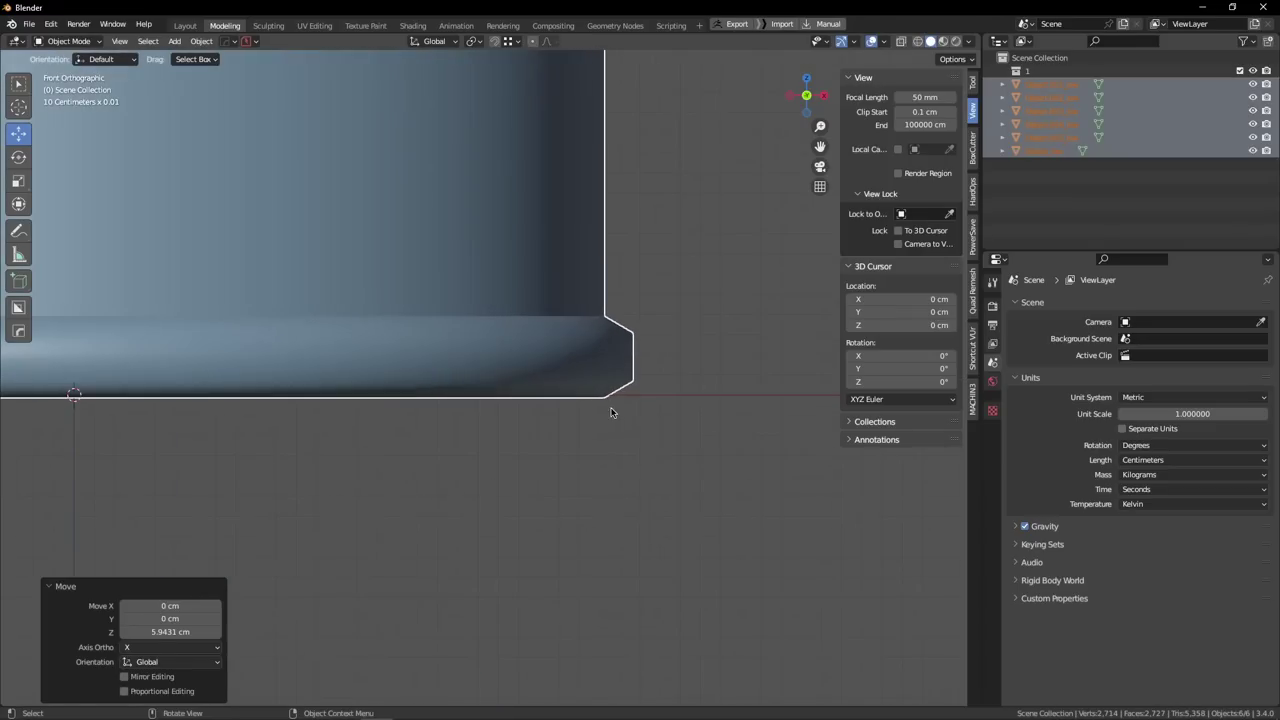
scroll(621, 397, up, 6)
key(g)
key(z)
click(639, 386)
Make the grenade body the active object and apply location, rotation and scale to all parts.
scroll(598, 372, down, 17)
middle_drag(598, 372, 541, 426)
middle_drag(530, 345, 565, 333)
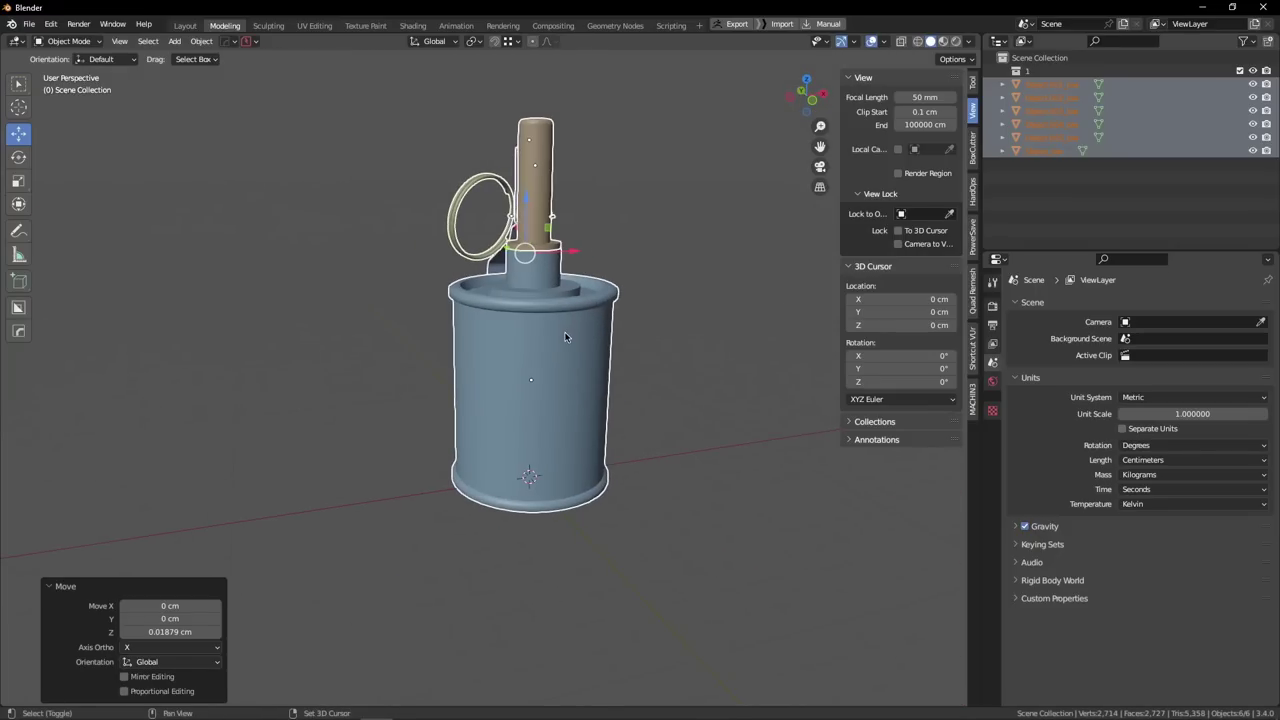
shift+click(565, 337)
key(shift+a)
key(ctrl+a)
click(604, 470)
alt+drag(604, 470, 565, 473)
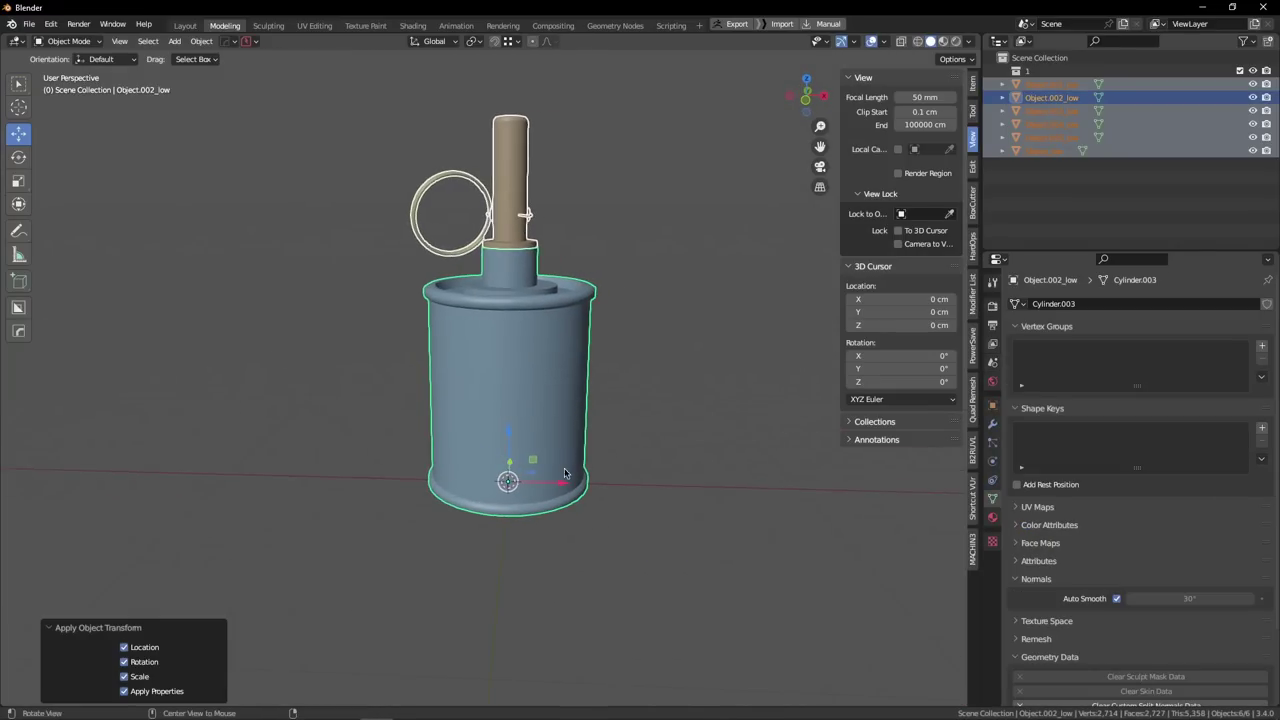
key(r)
key(r)
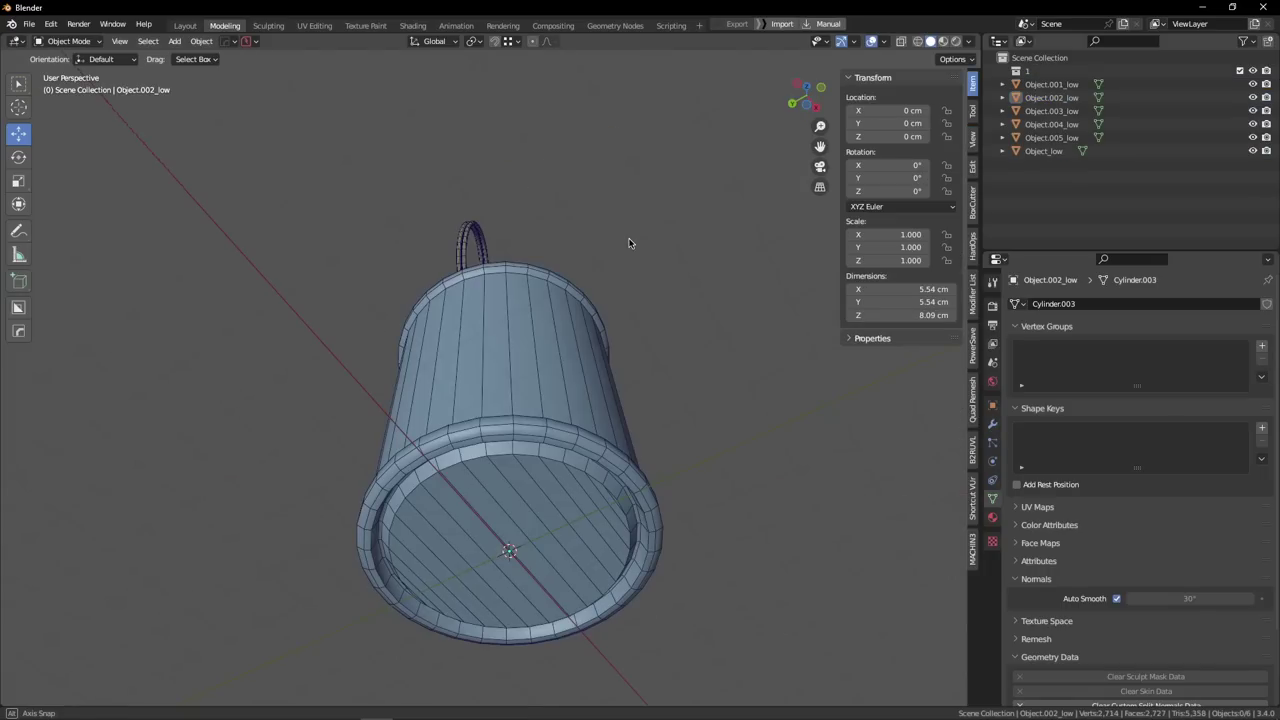
Isolate the grenade body Object.002_low and examine its underside and side wall.
mouse_move(540, 340)
middle_down()
mouse_move(543, 425)
mouse_move(426, 300)
mouse_move(517, 340)
middle_up()
key(slash)
click(680, 426)
scroll(552, 410, down, 2)
shift+middle_drag(540, 412, 553, 368)
click(511, 379)
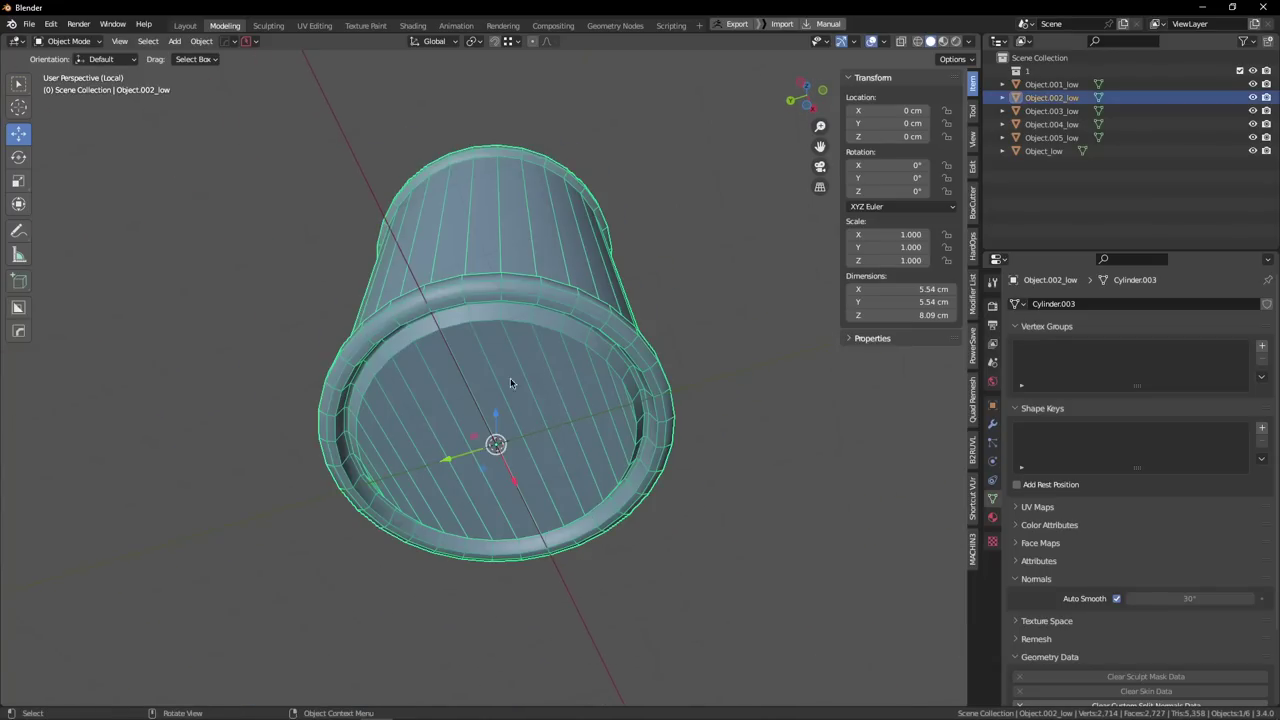
key(Tab)
key(Tab)
middle_drag(500, 326, 505, 391)
scroll(507, 393, up, 2)
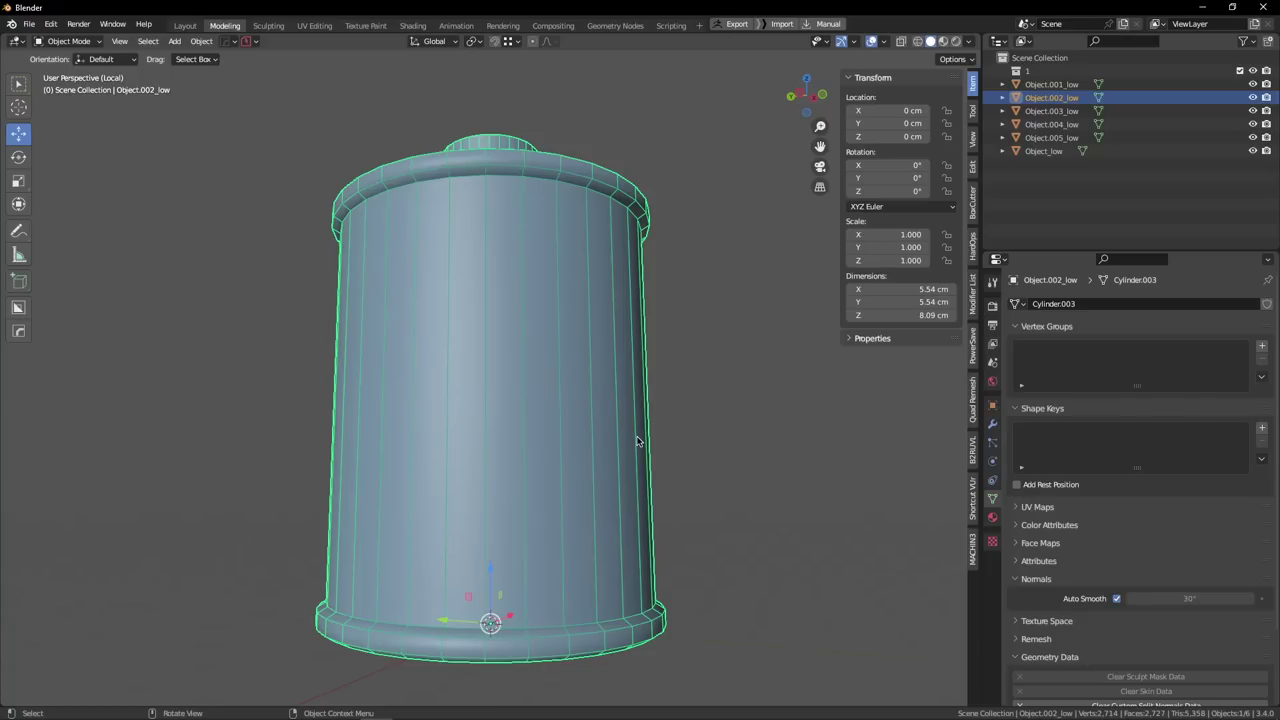
Examine the isolated body's mesh in edit mode from the recessed base to the top, leaving edit mode with nothing selected.
scroll(586, 431, down, 3)
middle_drag(586, 431, 546, 351)
key(Tab)
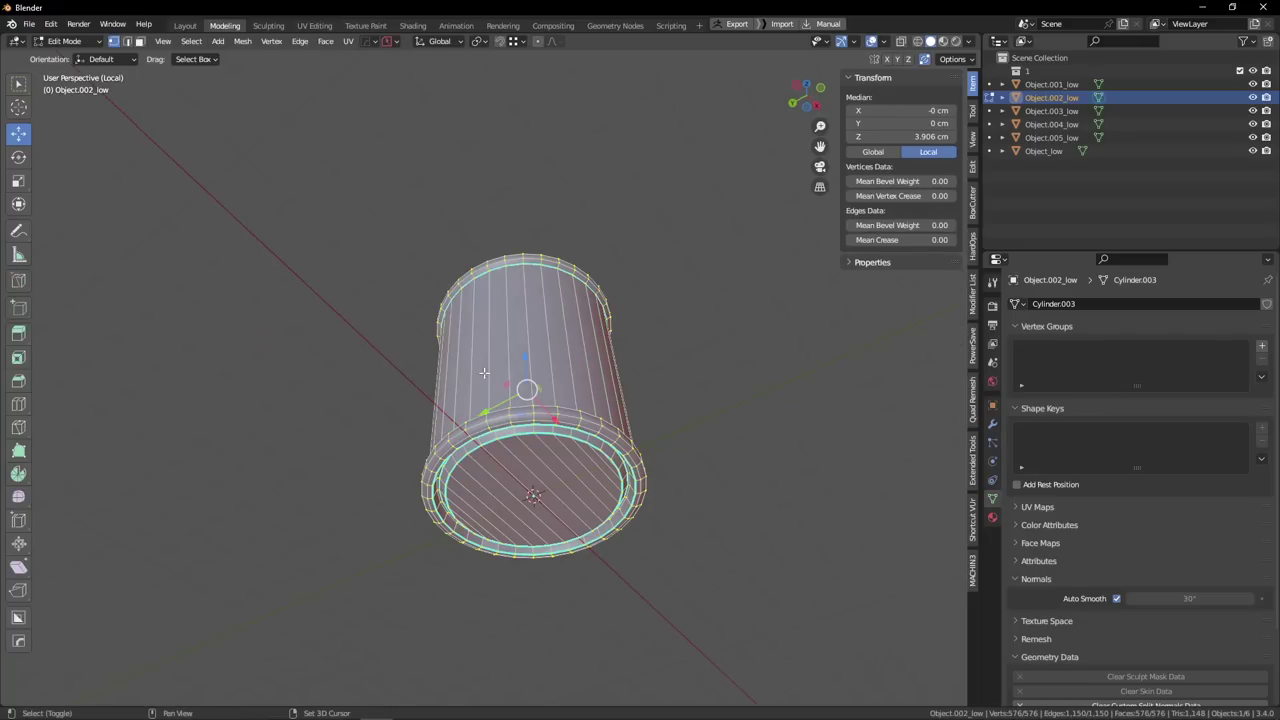
middle_drag(583, 503, 689, 397)
click(689, 397)
scroll(584, 376, up, 5)
middle_drag(511, 349, 520, 465)
key(Tab)
scroll(532, 425, down, 5)
shift+middle_drag(445, 378, 513, 441)
key(alt+a)
scroll(513, 441, up, 1)
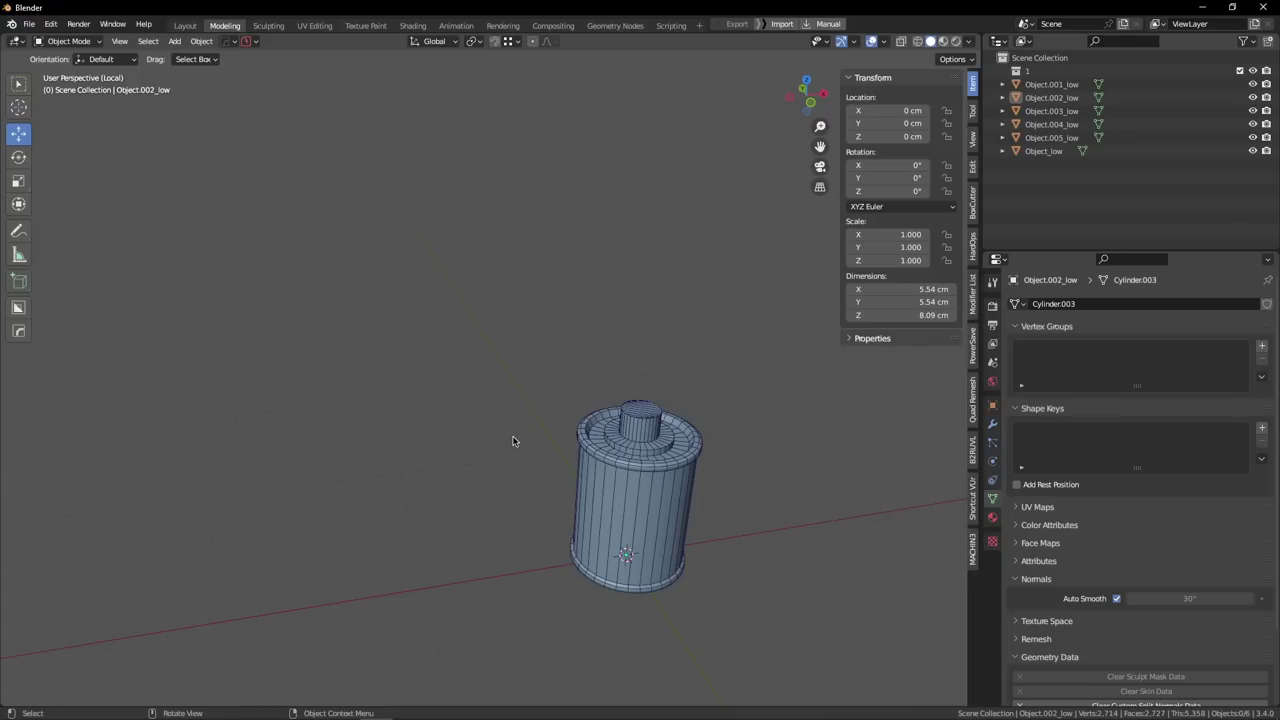
Leave the isolated view and look over the wireframe of the whole grenade.
shift+middle_drag(519, 435, 420, 385)
scroll(558, 429, up, 1)
key(slash)
scroll(511, 413, down, 2)
shift+middle_drag(420, 385, 534, 464)
scroll(595, 474, up, 1)
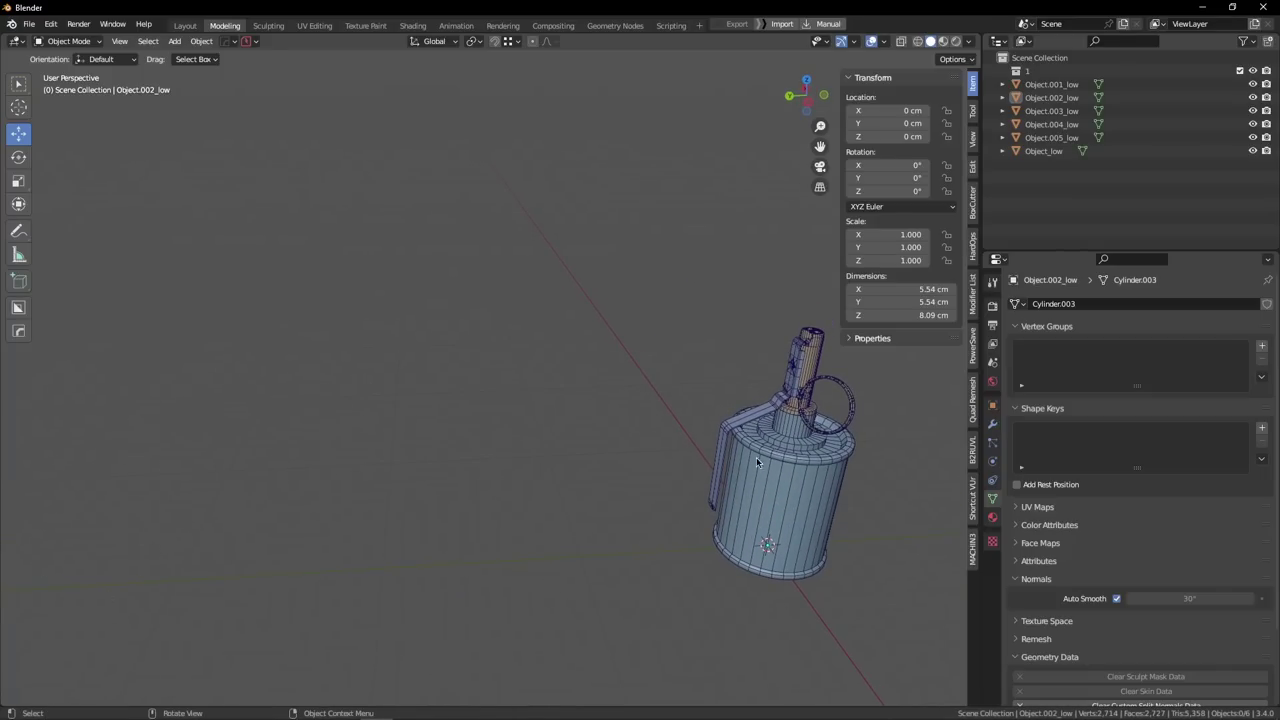
scroll(640, 392, down, 1)
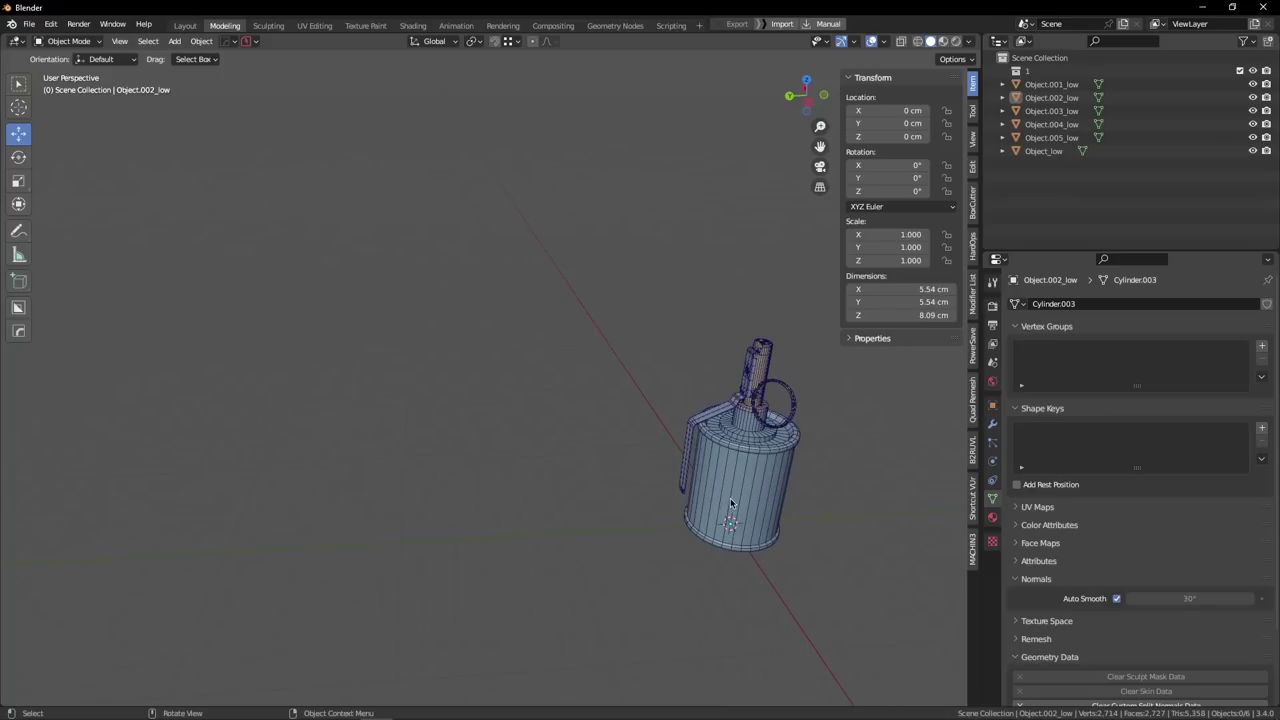
Examine the topology of the body's recessed base and compare it with the other grenade parts.
scroll(752, 546, up, 3)
middle_drag(752, 546, 770, 452)
shift+middle_drag(770, 452, 688, 348)
scroll(675, 465, up, 4)
shift+middle_drag(656, 454, 593, 415)
click(669, 440)
scroll(562, 330, up, 1)
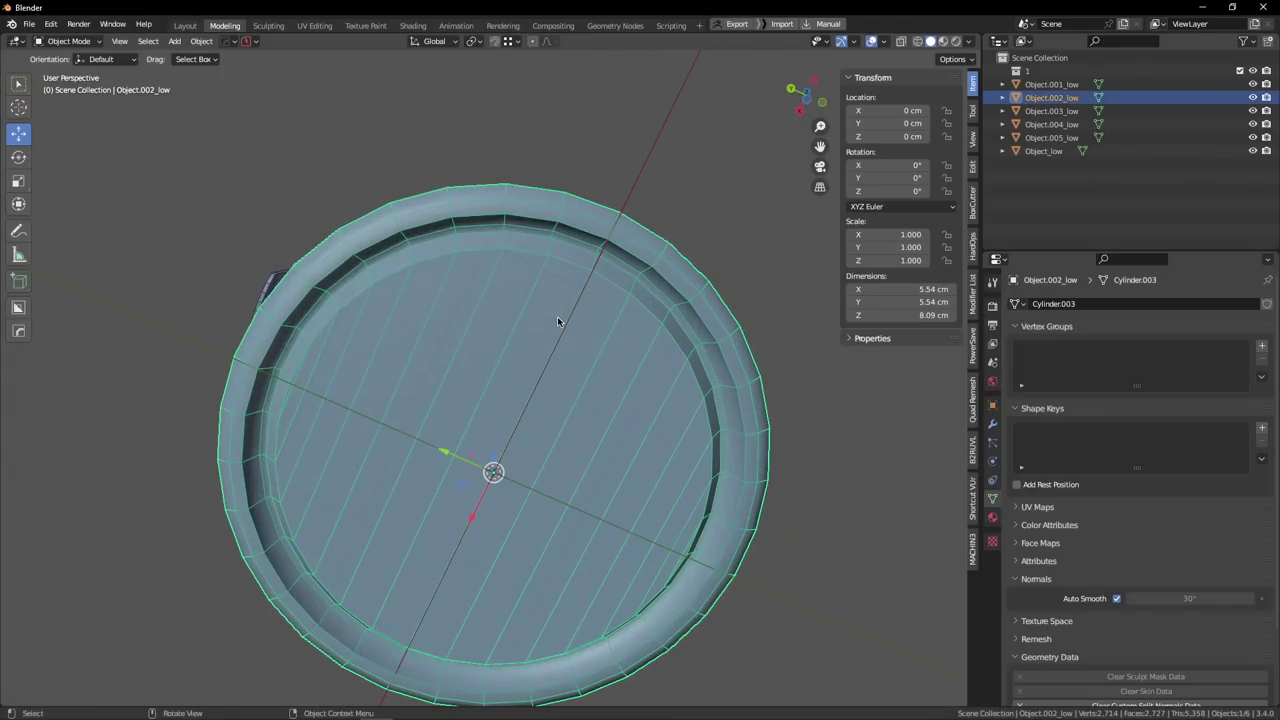
scroll(516, 302, down, 4)
middle_drag(516, 303, 552, 426)
shift+middle_drag(580, 371, 563, 432)
click(670, 434)
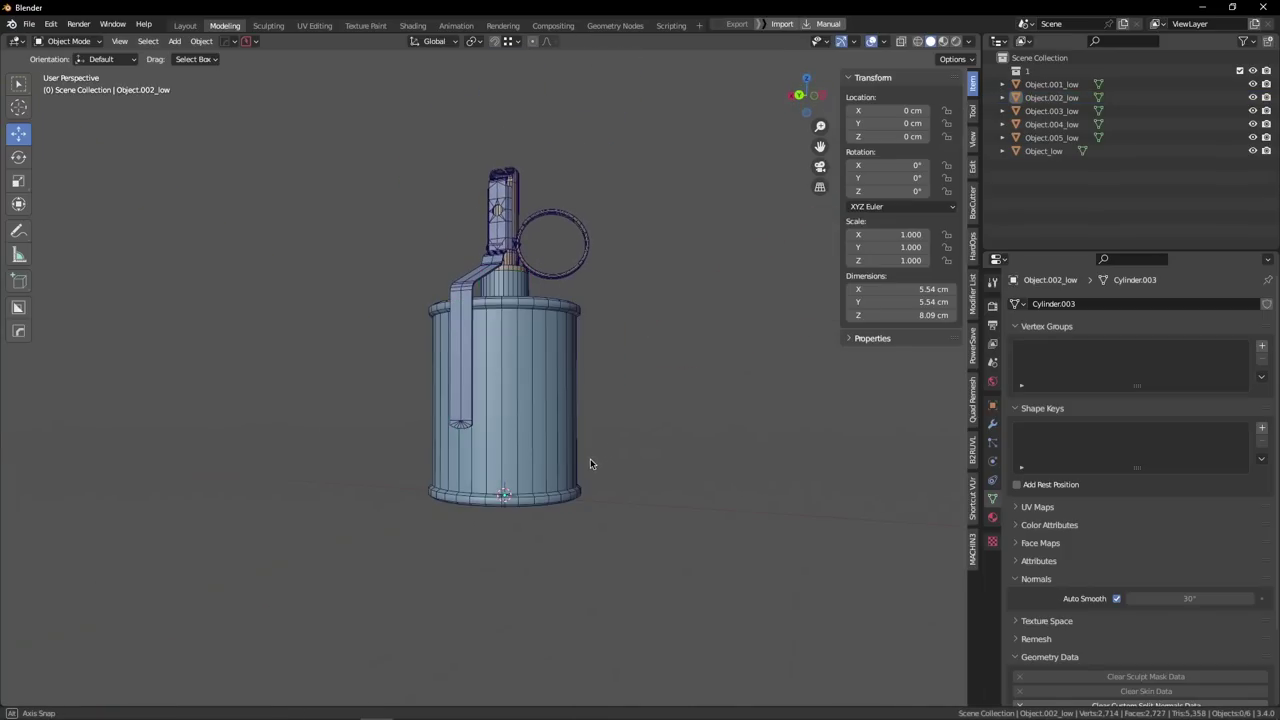
Open the body mesh for editing and select a face on the sloped ring around the recessed base.
alt+drag(590, 458, 515, 368)
click(548, 414)
scroll(484, 374, up, 3)
key(Tab)
scroll(570, 392, up, 3)
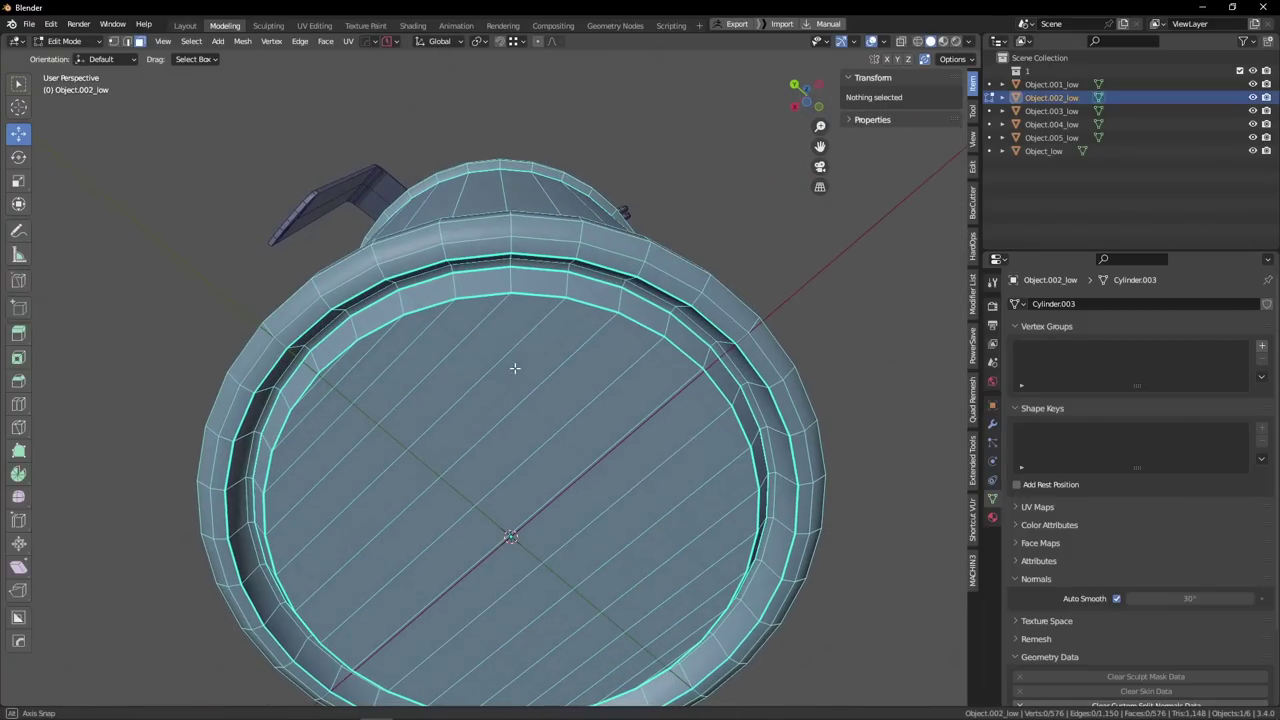
click(487, 278)
alt+drag(537, 318, 523, 286)
key(Tab)
click(523, 386)
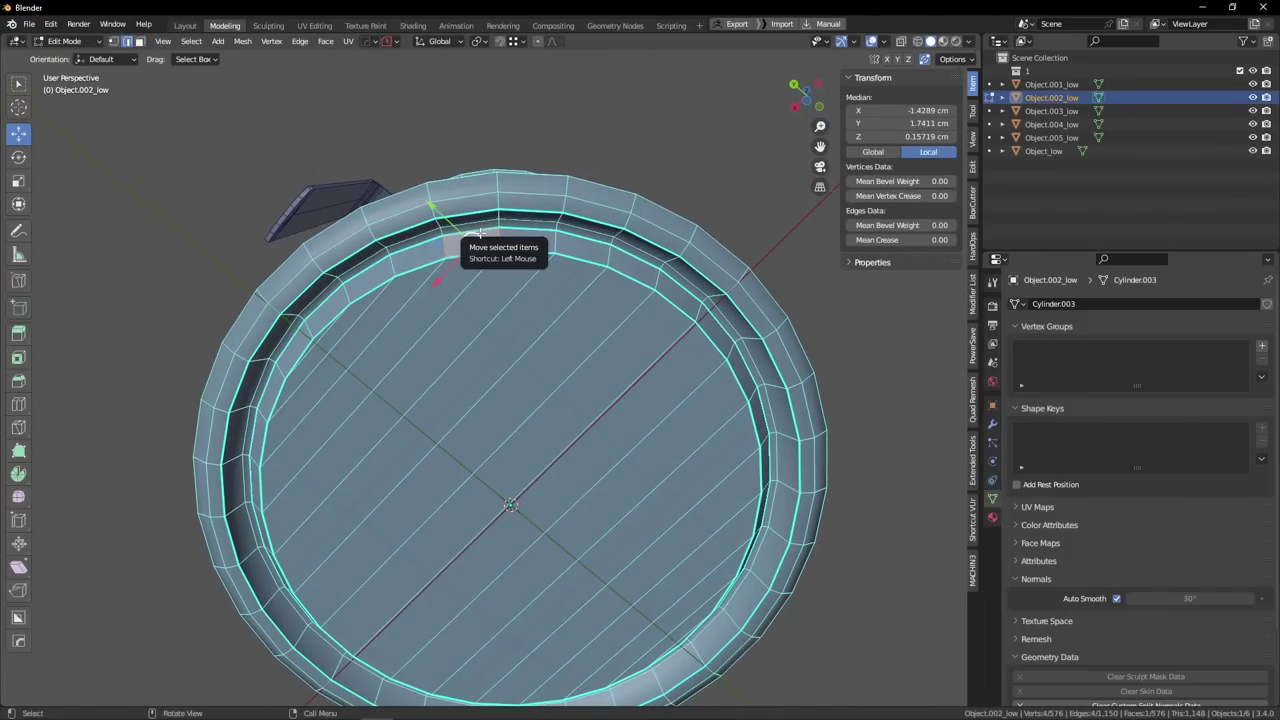
click(469, 229)
alt+drag(472, 232, 497, 259)
Try dissolving the edge loop inside the base recess wall and undo it.
scroll(497, 259, up, 3)
scroll(497, 259, up, 2)
middle_drag(497, 259, 599, 324)
scroll(468, 250, down, 2)
alt+click(472, 262)
key(x)
click(632, 373)
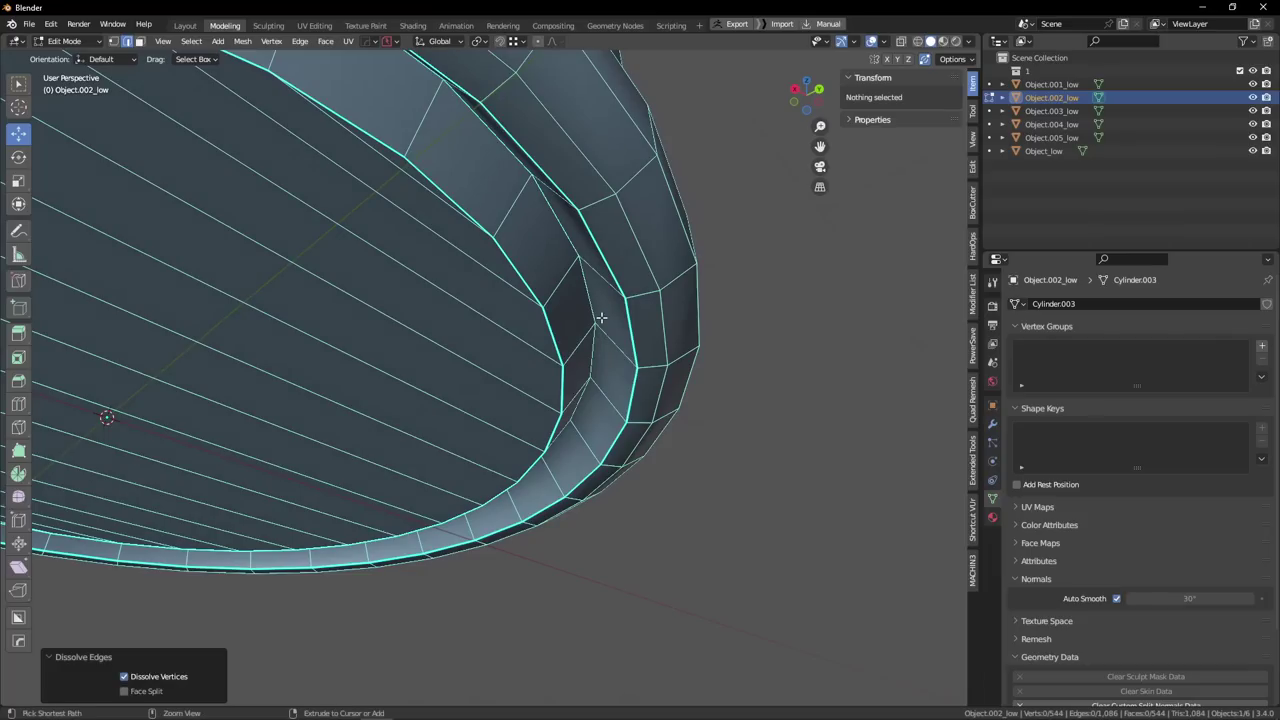
key(ctrl+z)
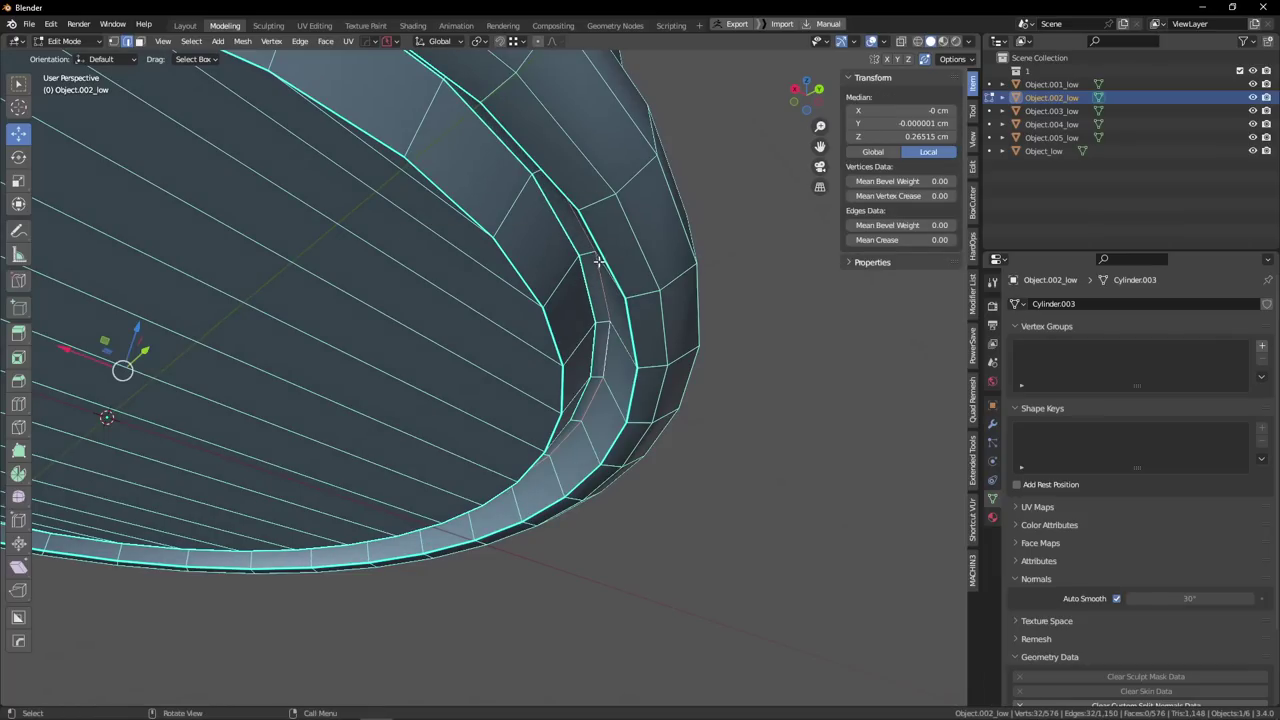
Select the narrow face loop inside the base recess to examine how it runs around the rim.
key(3)
alt+click(588, 257)
scroll(603, 257, down, 2)
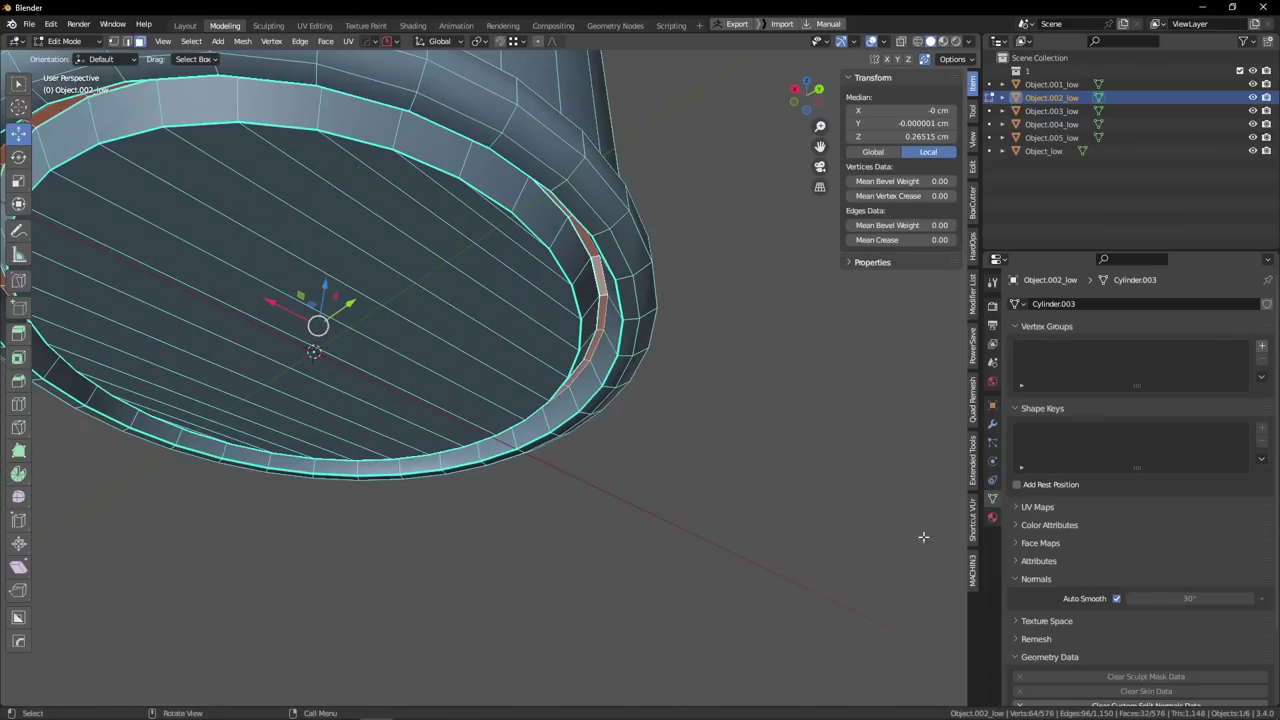
alt+drag(522, 288, 510, 230)
scroll(510, 230, down, 3)
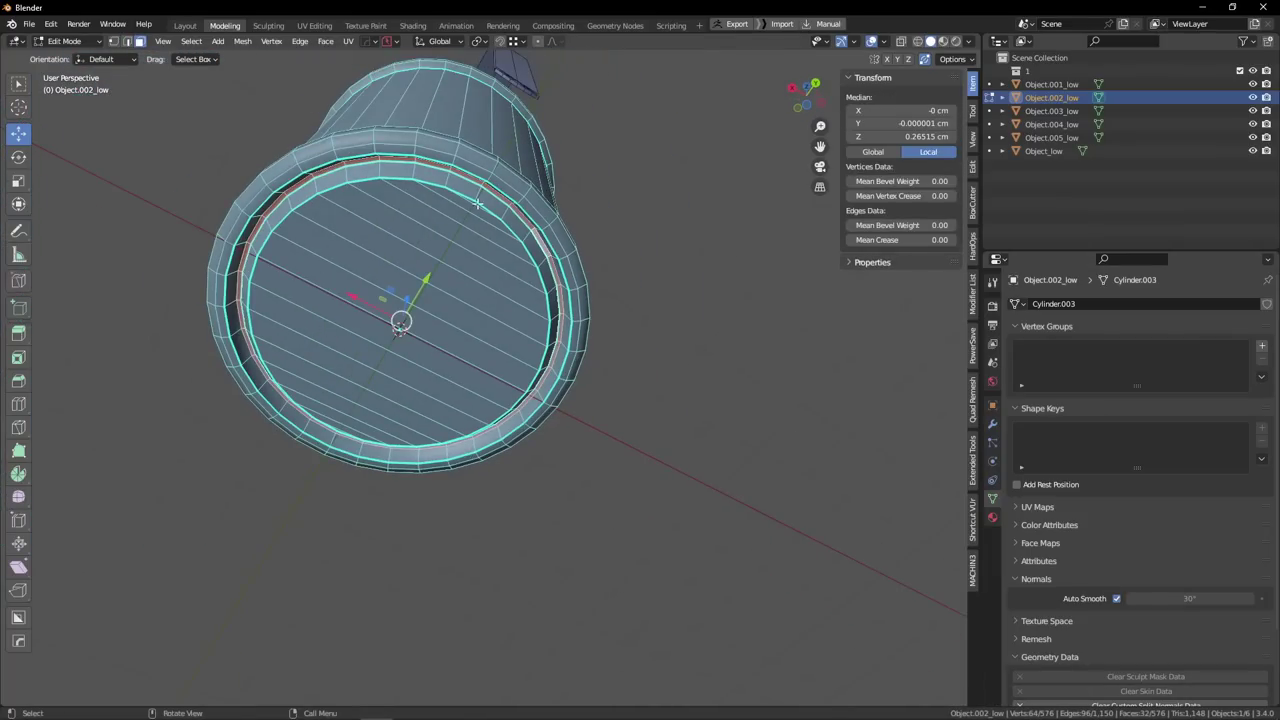
scroll(566, 314, up, 2)
shift+middle_drag(558, 274, 568, 288)
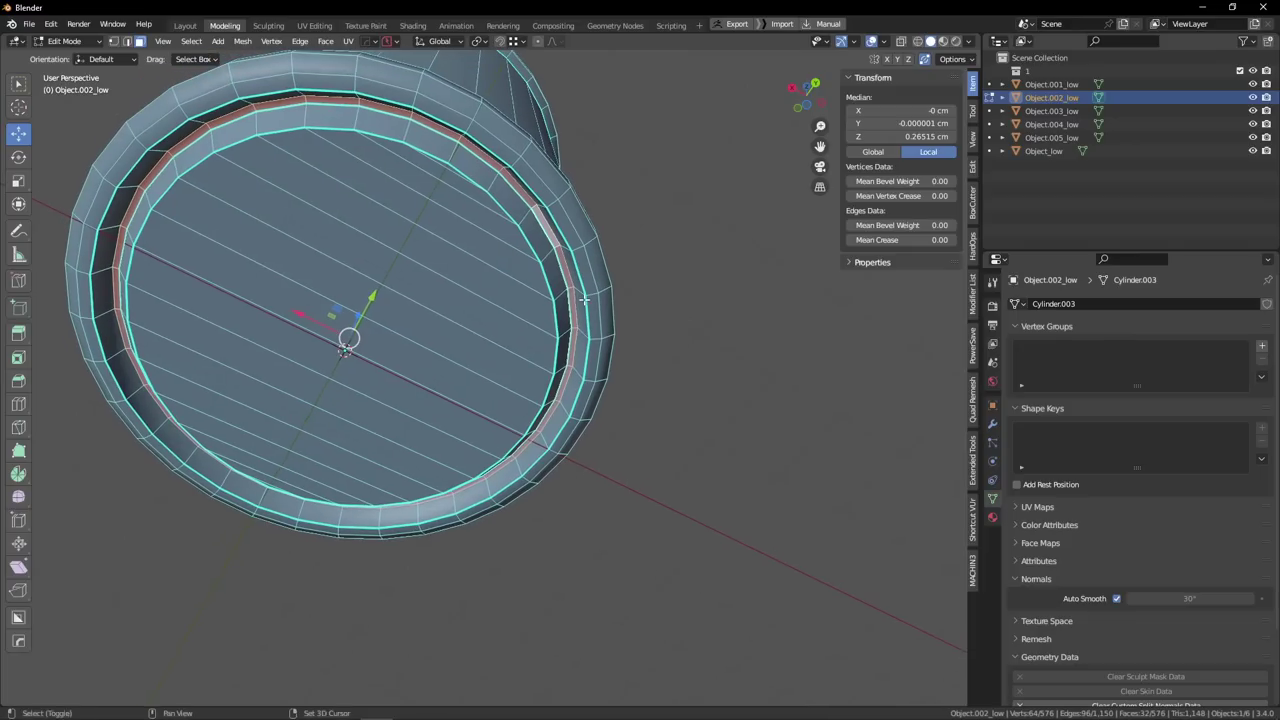
Dissolve the extra edge loop deep inside the body's base recess.
key(Tab)
key(2)
alt+click(566, 266)
key(x)
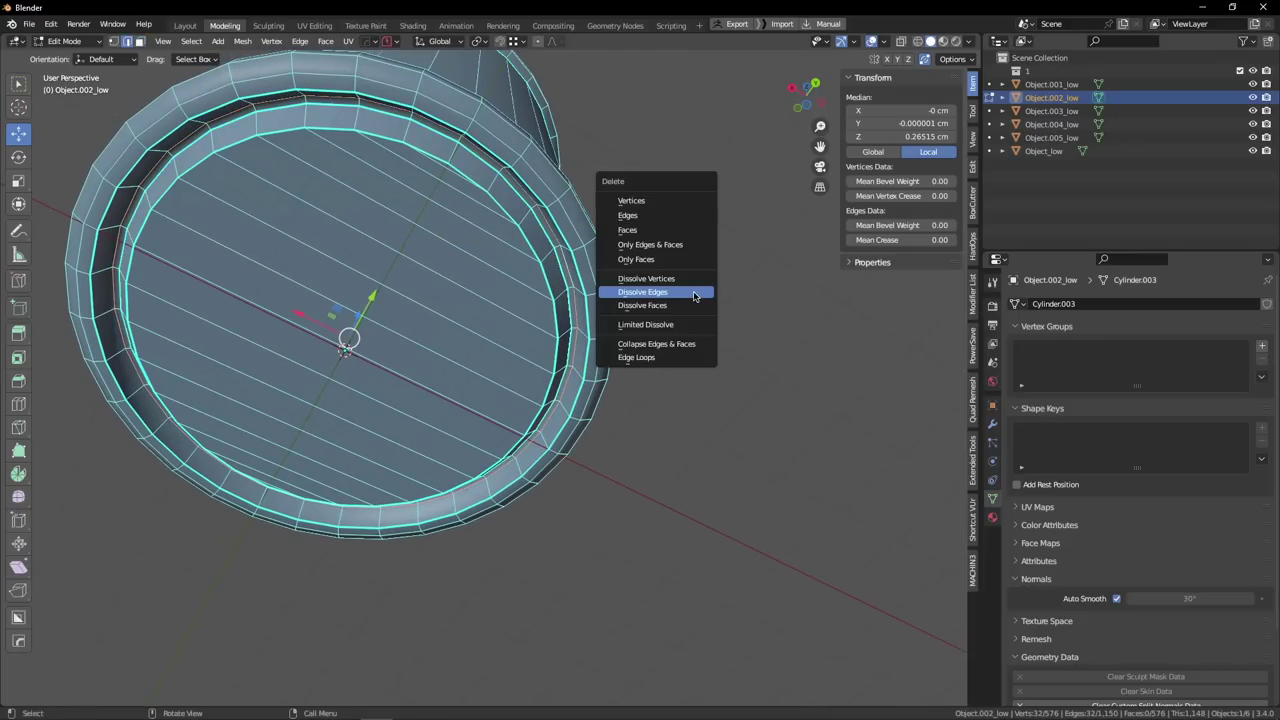
click(694, 296)
scroll(463, 297, down, 3)
middle_drag(478, 250, 481, 197)
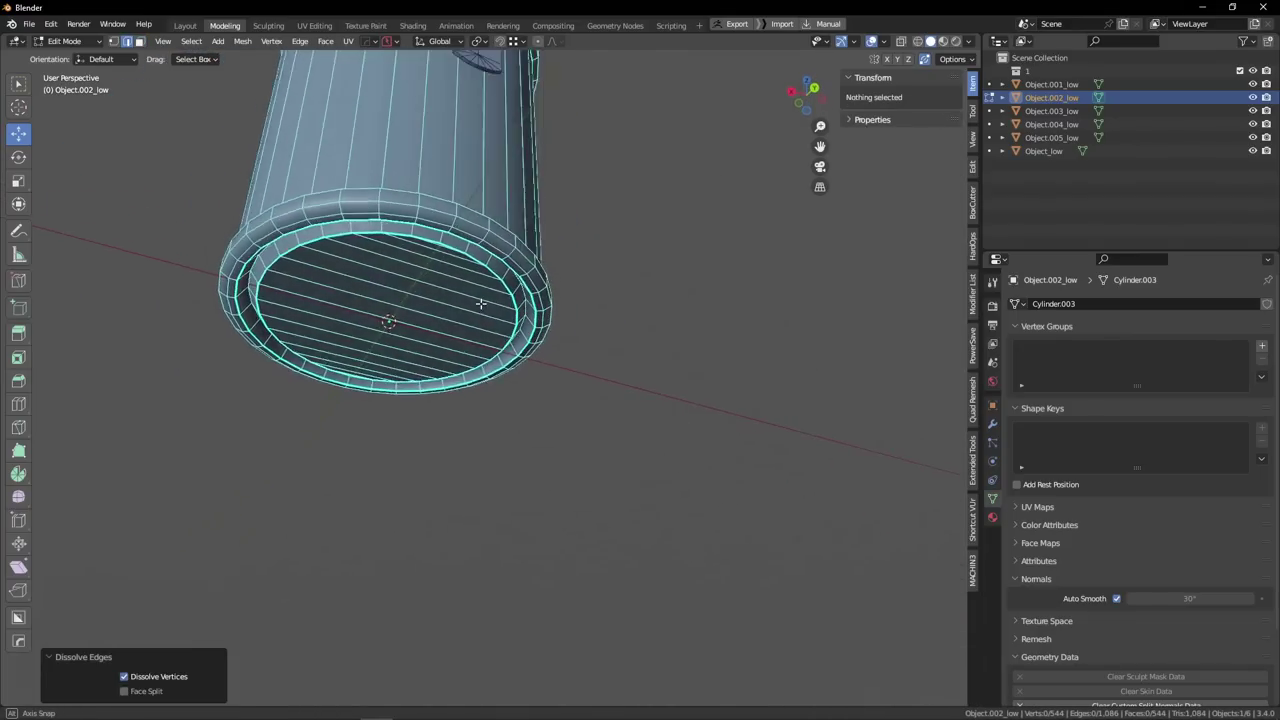
scroll(481, 205, up, 4)
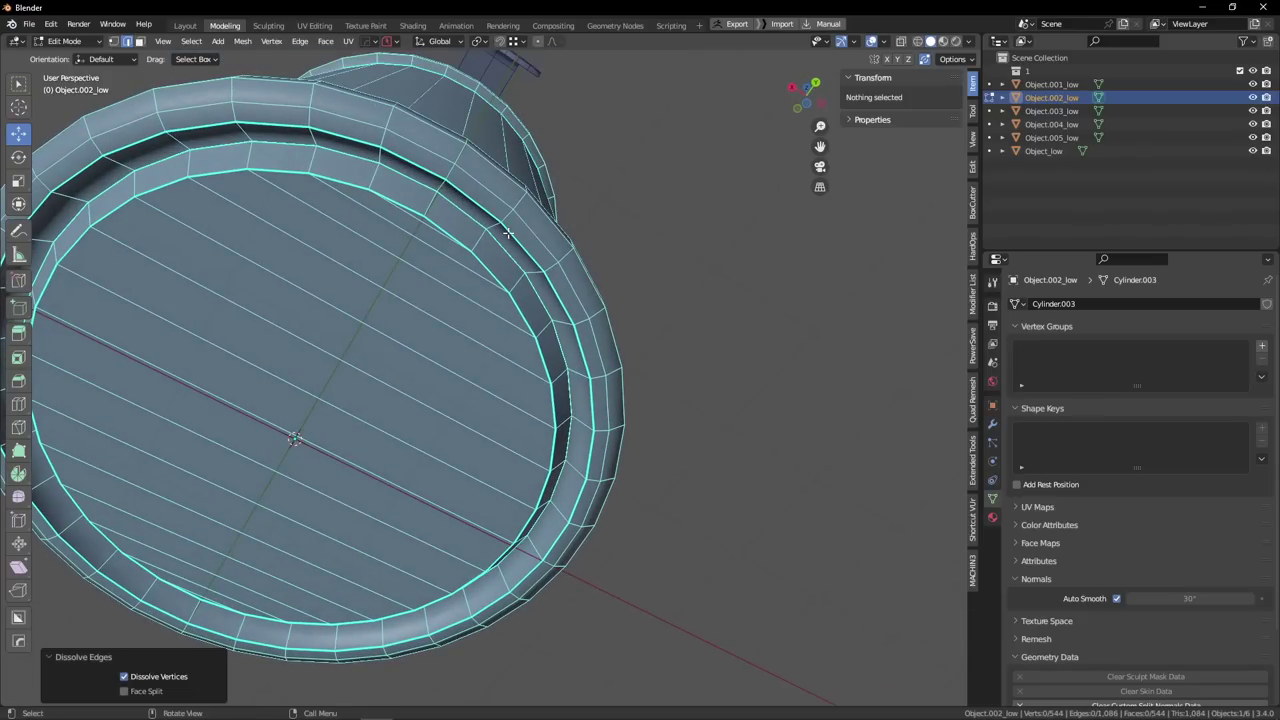
scroll(507, 234, down, 4)
scroll(492, 241, up, 4)
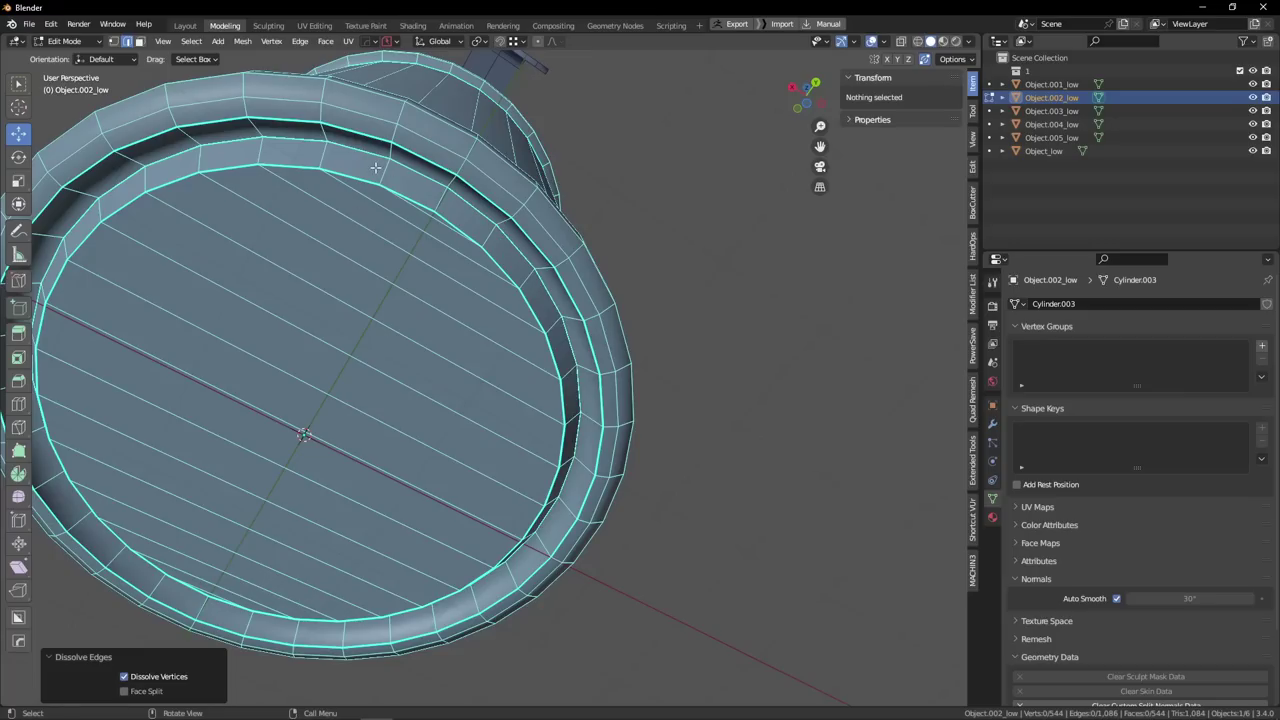
Clear the sharp marking from the middle edge loop of the base recess.
alt+click(408, 170)
right_click(718, 286)
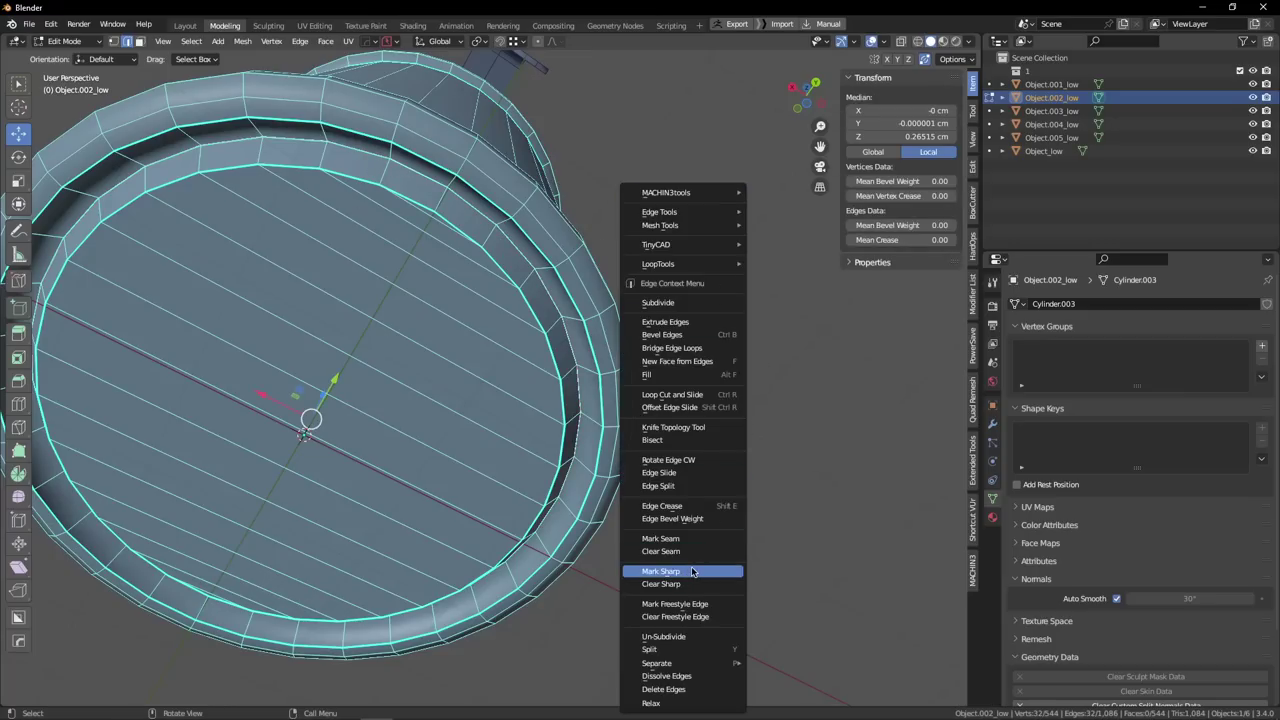
click(692, 572)
click(702, 400)
Select every second edge of the recess's middle loop and collapse them to halve its segments.
middle_drag(569, 345, 418, 199)
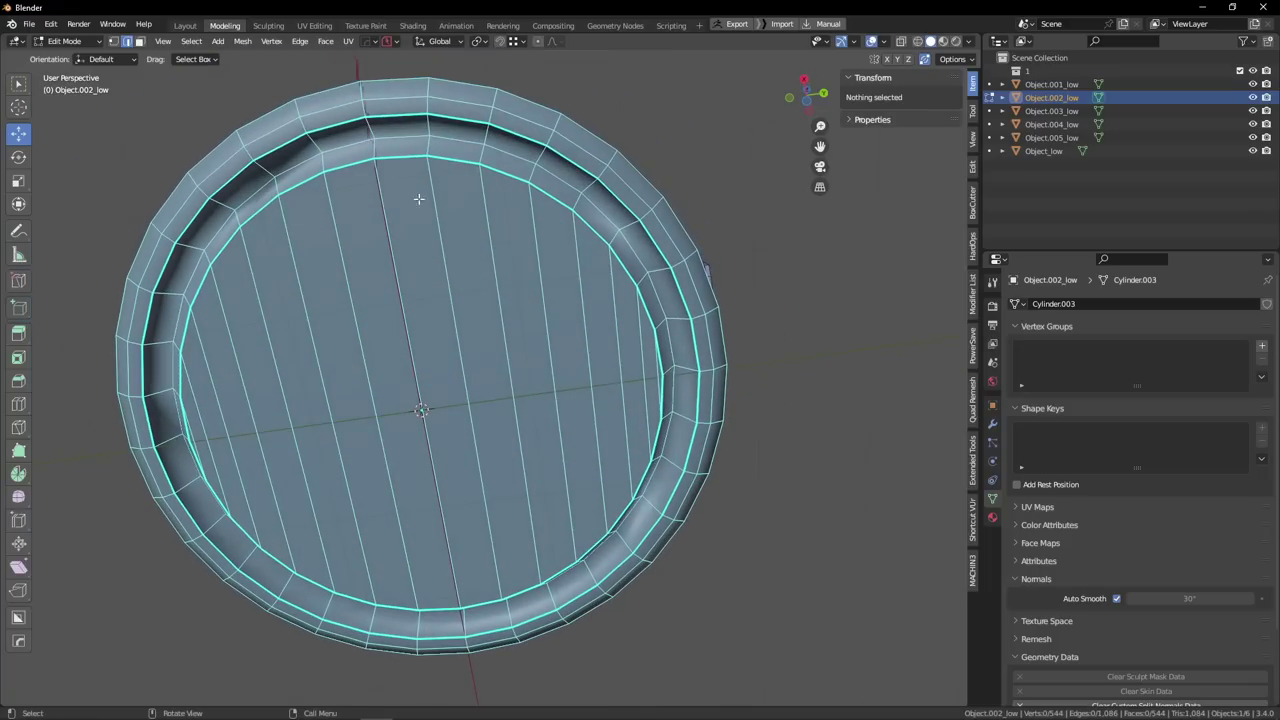
click(409, 140)
shift+click(515, 156)
key(ctrl+shift+KP_Add)
key(ctrl+shift+KP_Add)
key(ctrl+shift+KP_Add)
key(ctrl+shift+KP_Add)
key(ctrl+shift+KP_Add)
key(ctrl+shift+KP_Add)
key(ctrl+shift+KP_Add)
key(ctrl+shift+KP_Add)
key(ctrl+shift+KP_Add)
key(ctrl+shift+KP_Add)
key(ctrl+shift+KP_Add)
key(ctrl+shift+KP_Add)
key(ctrl+shift+KP_Add)
key(ctrl+shift+KP_Add)
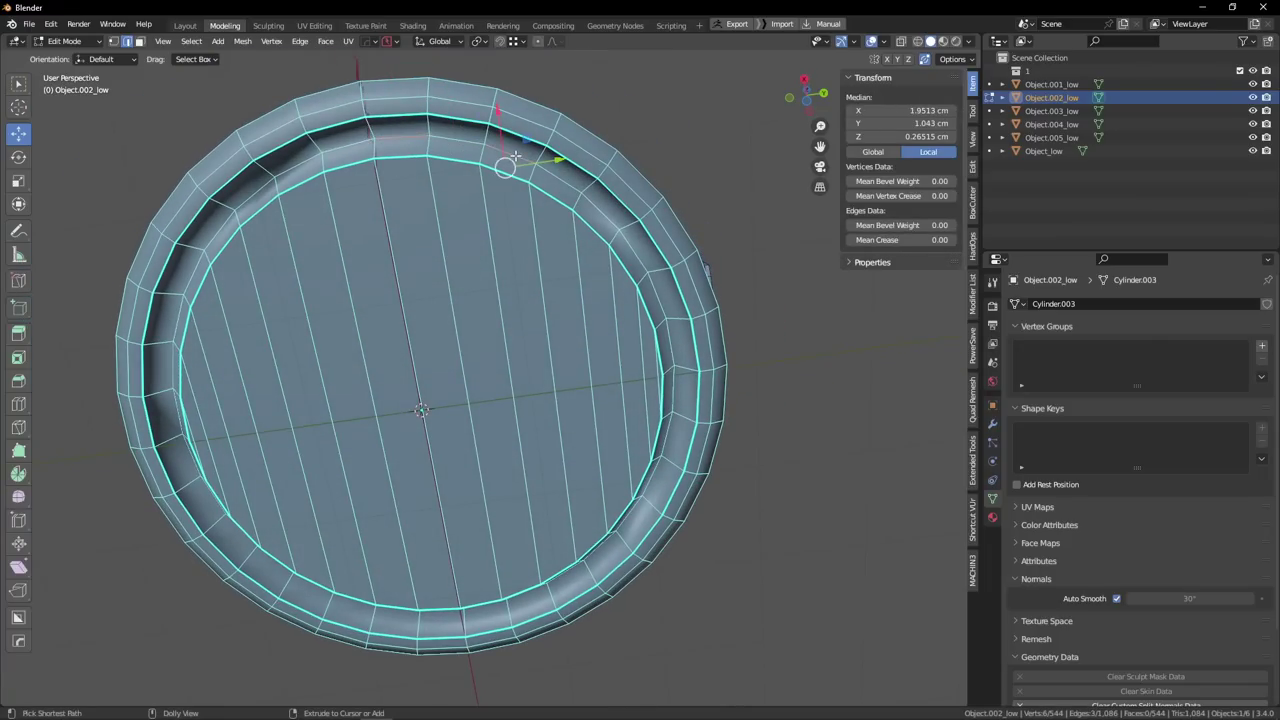
key(alt+m)
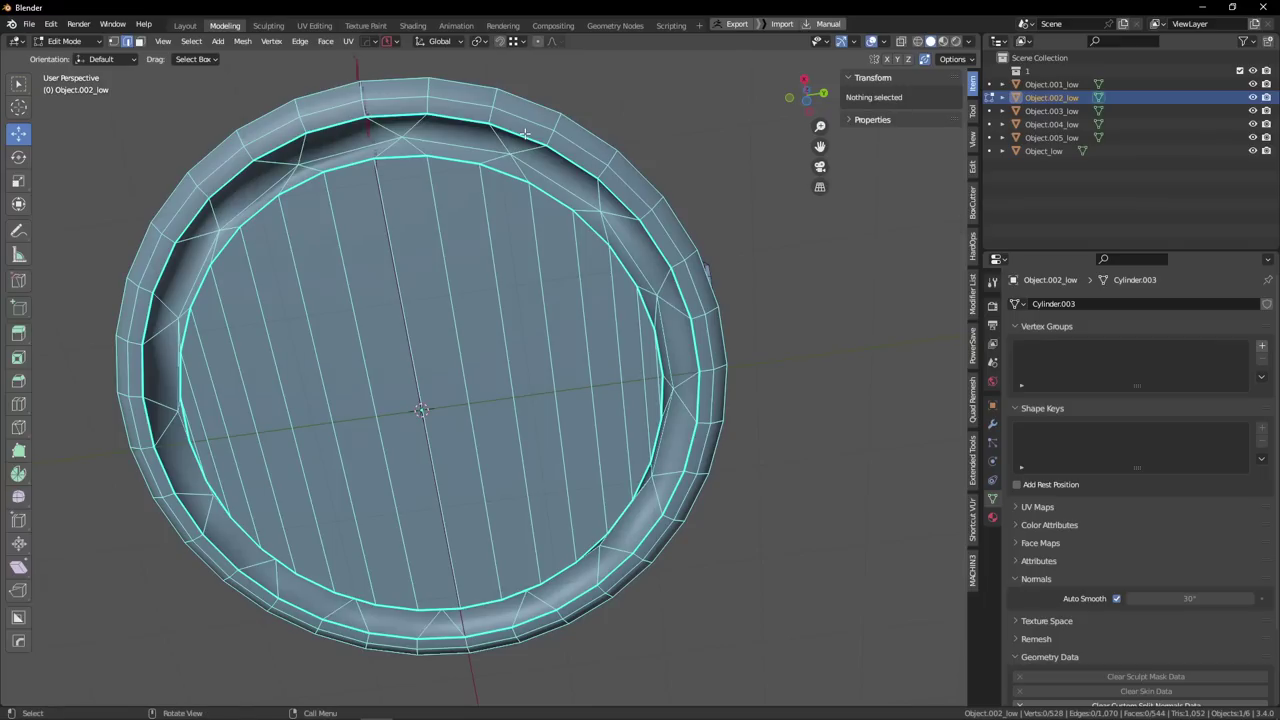
Select every second edge around the outline of the flat base face and collapse them.
click(411, 159)
shift+click(507, 175)
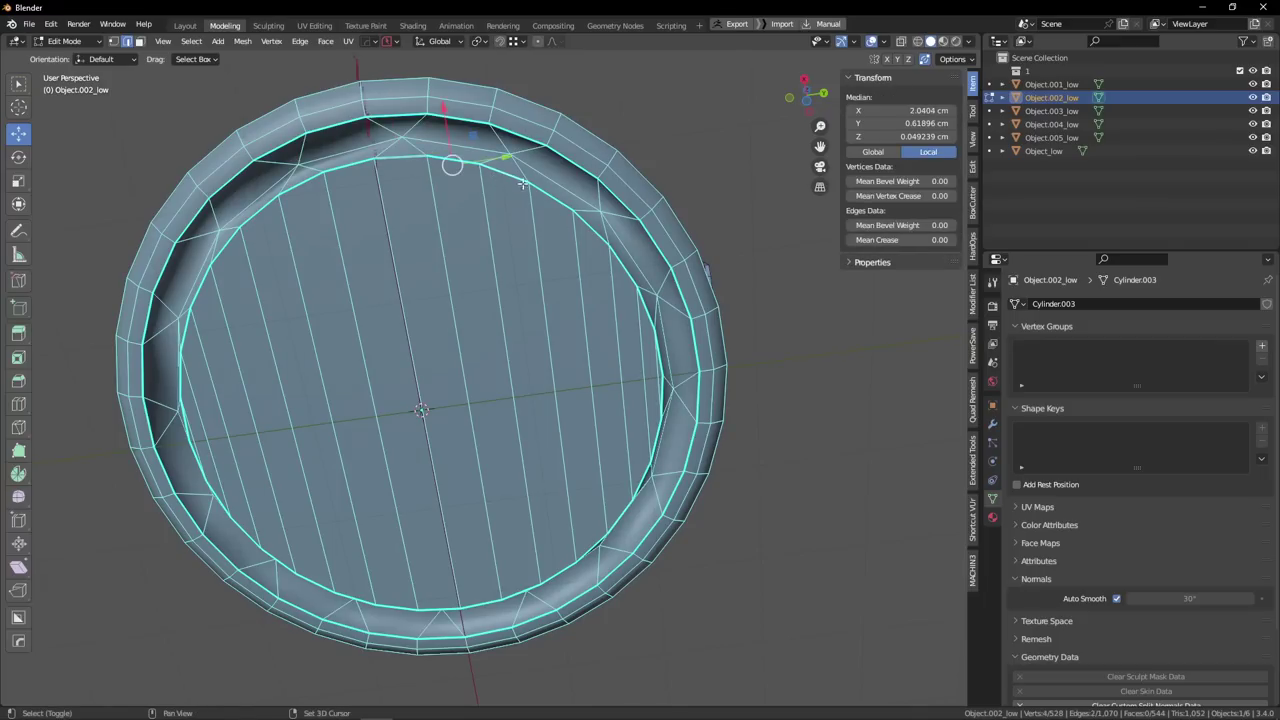
shift+click(595, 234)
key(ctrl+shift+KP_Add)
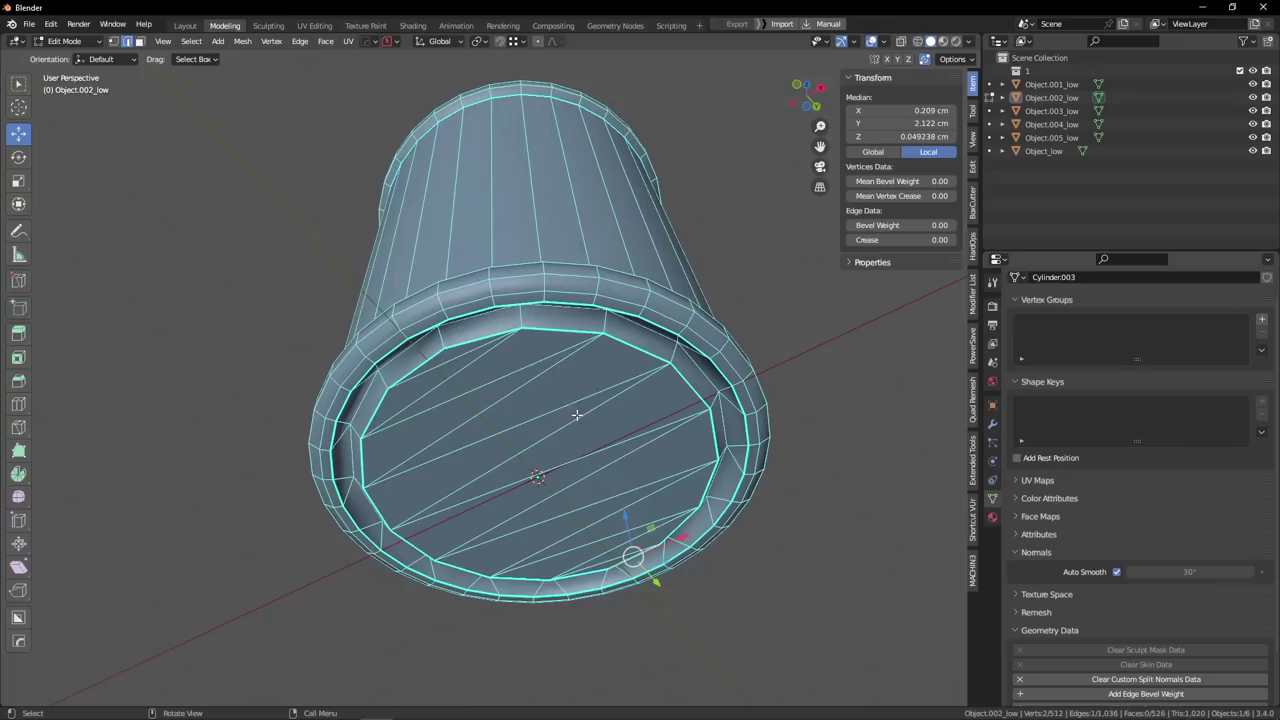
Clear the sharp marking from all edges of the body and clear its custom split normals data.
right_click(586, 362)
key(a)
right_click(561, 374)
click(547, 572)
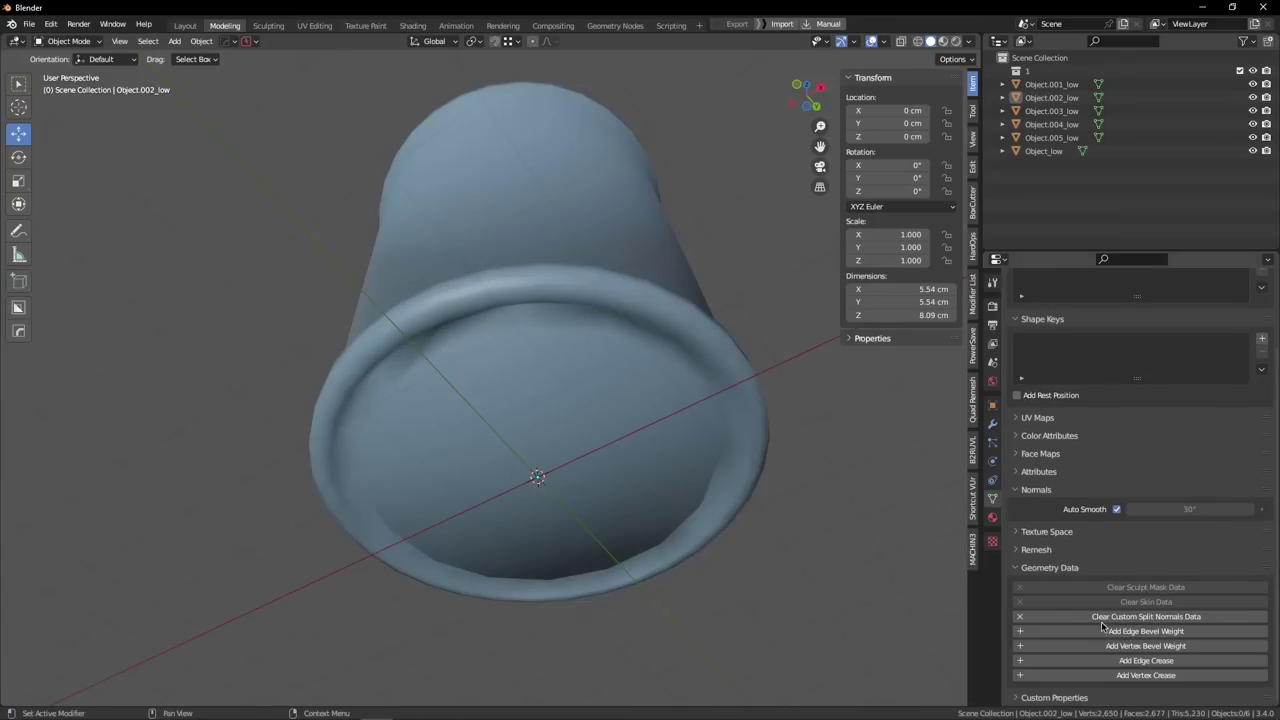
click(1103, 618)
Apply smooth shading to the body and set its Auto Smooth angle to 50°.
right_click(636, 403)
click(626, 404)
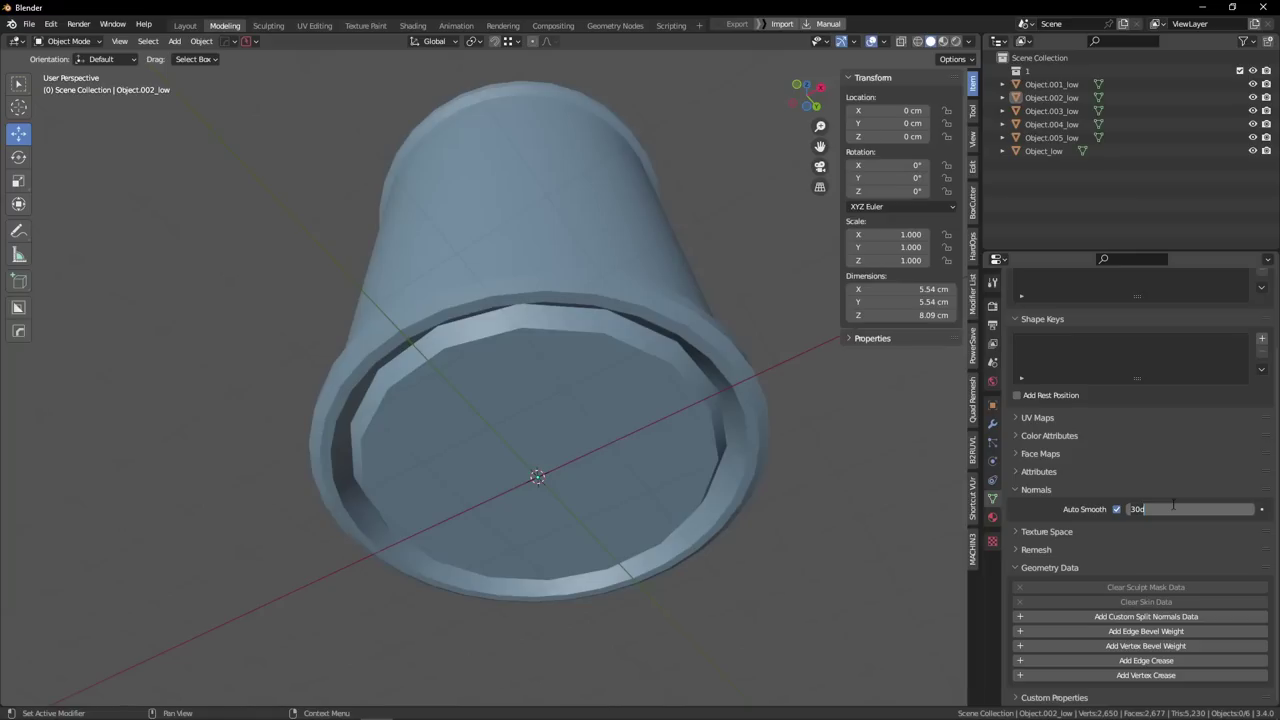
click(1189, 511)
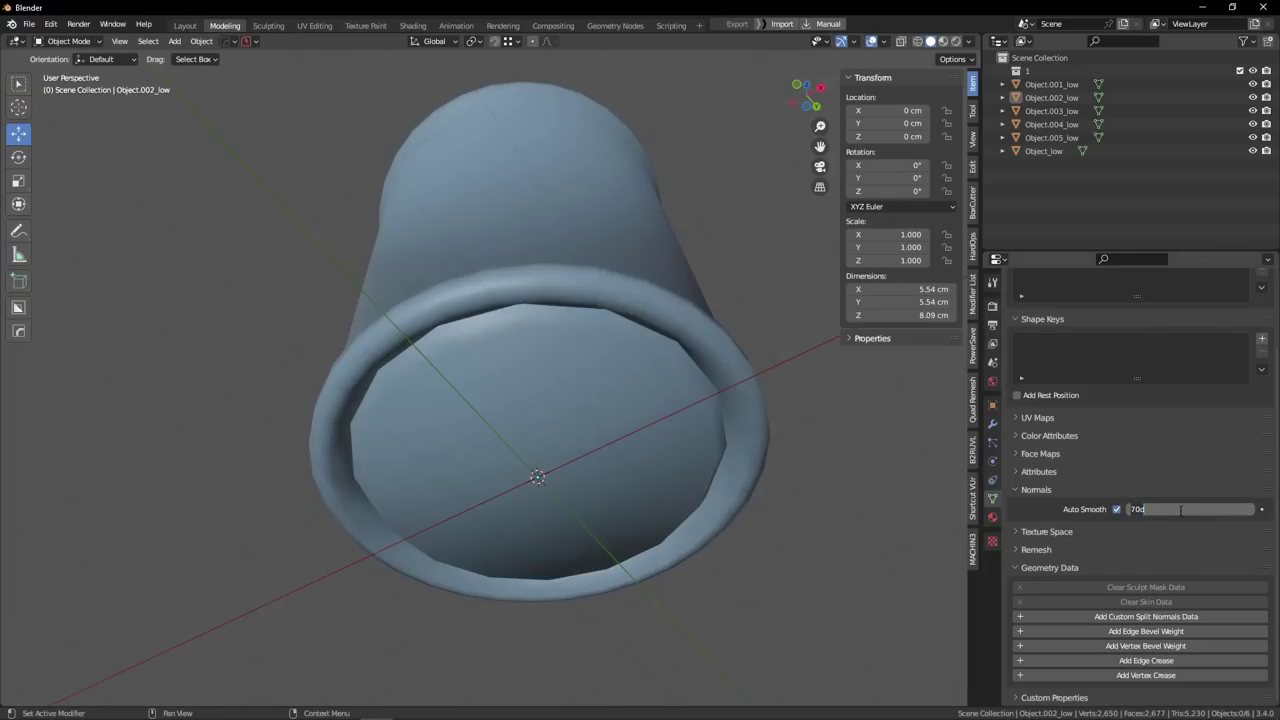
text(50)
key(Return)
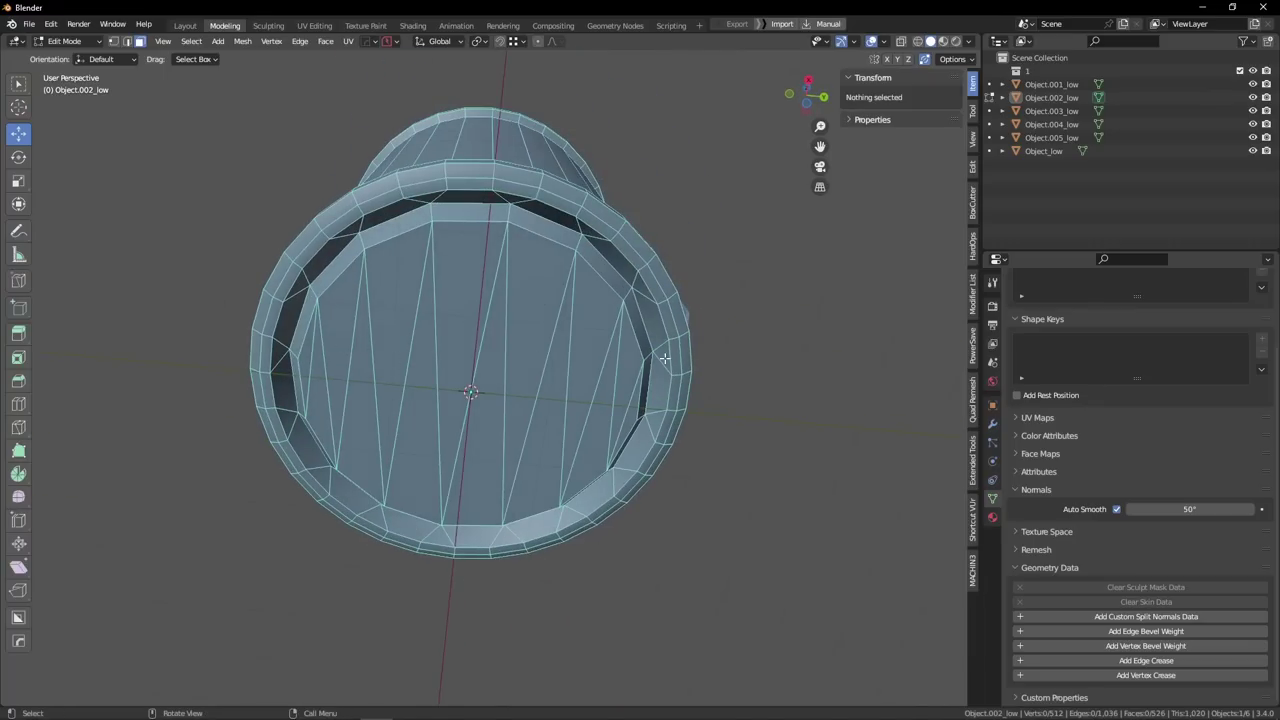
Select every second edge of the loop around the outer edge of the recessed floor on the body's top end.
middle_drag(665, 358, 532, 276)
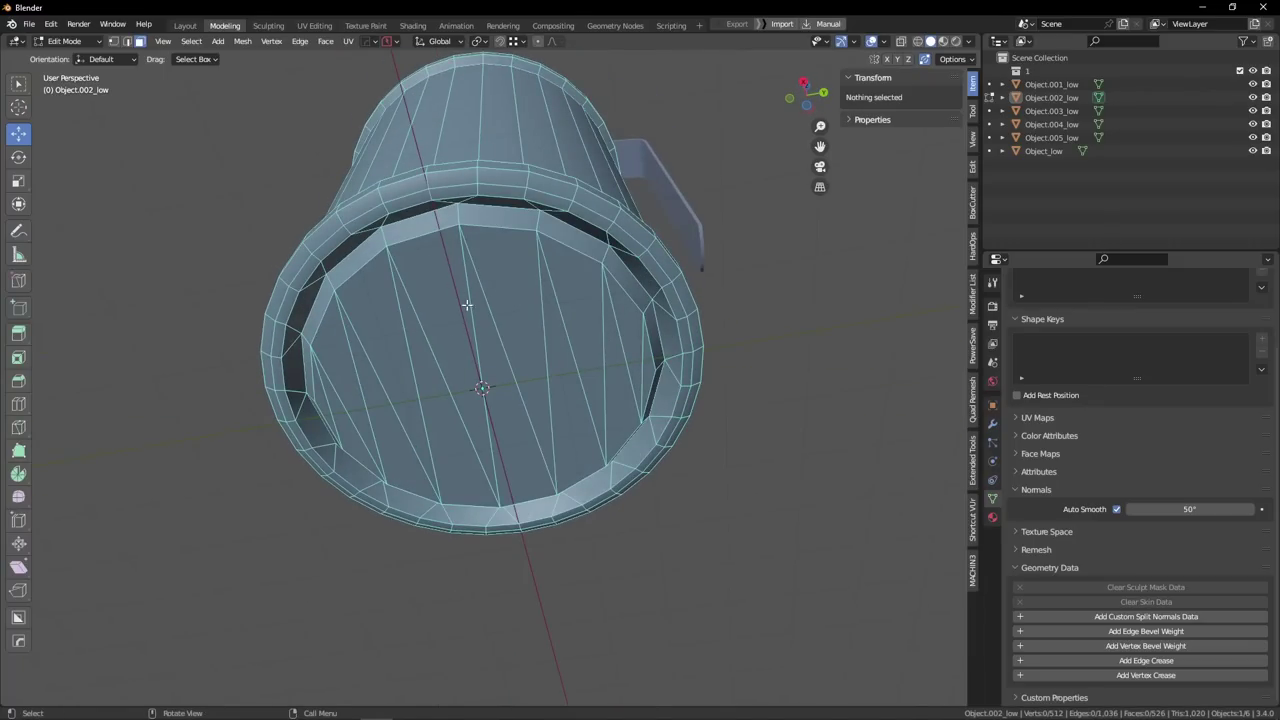
middle_drag(502, 381, 379, 294)
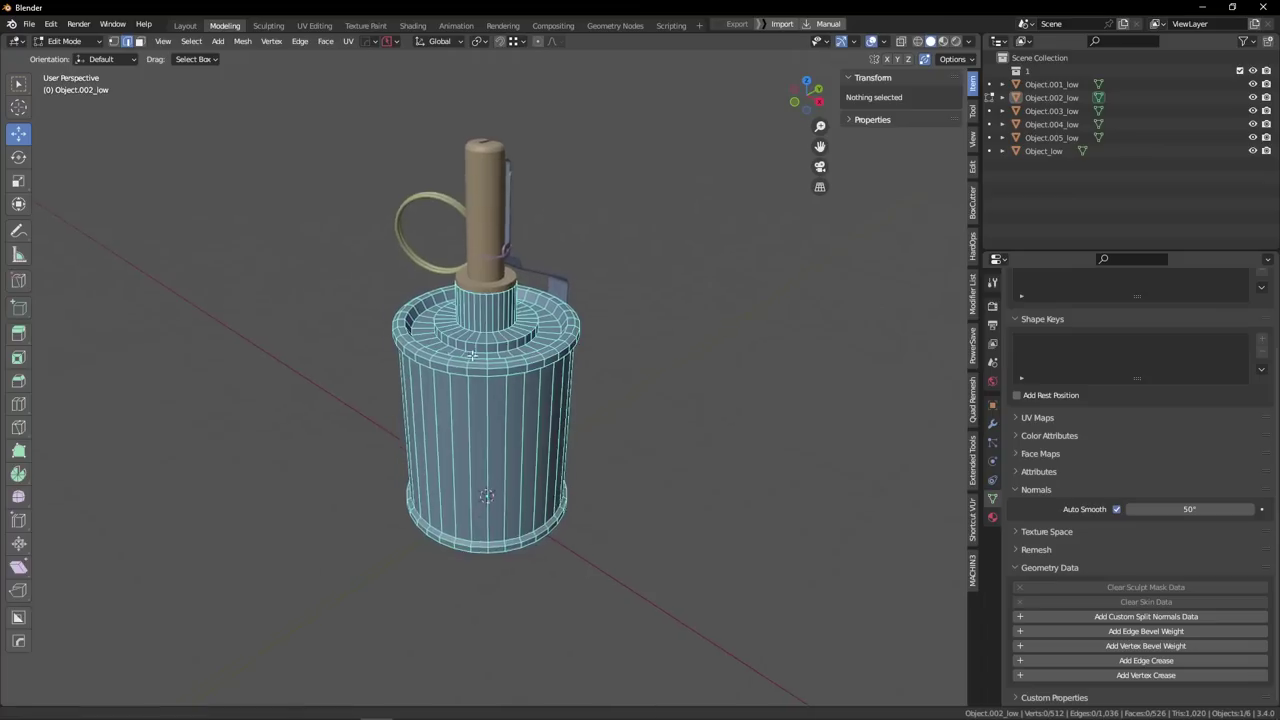
scroll(438, 378, up, 8)
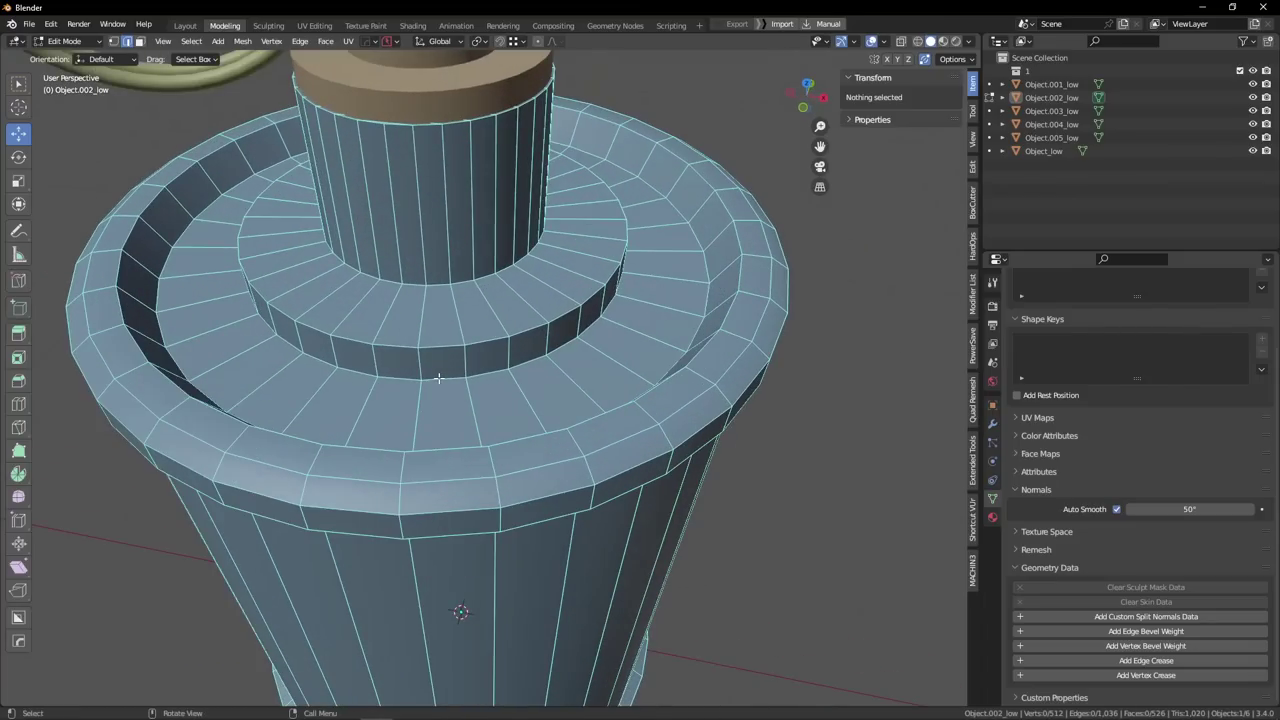
middle_drag(439, 378, 500, 408)
click(629, 191)
shift+click(668, 251)
key(ctrl+shift+KP_Add)
key(ctrl+shift+KP_Add)
key(ctrl+shift+KP_Add)
key(ctrl+shift+KP_Add)
key(ctrl+shift+KP_Add)
key(ctrl+shift+KP_Add)
key(ctrl+shift+KP_Add)
key(ctrl+shift+KP_Add)
key(ctrl+shift+KP_Add)
key(ctrl+shift+KP_Add)
key(ctrl+shift+KP_Add)
key(ctrl+shift+KP_Add)
key(ctrl+shift+KP_Add)
key(ctrl+shift+KP_Add)
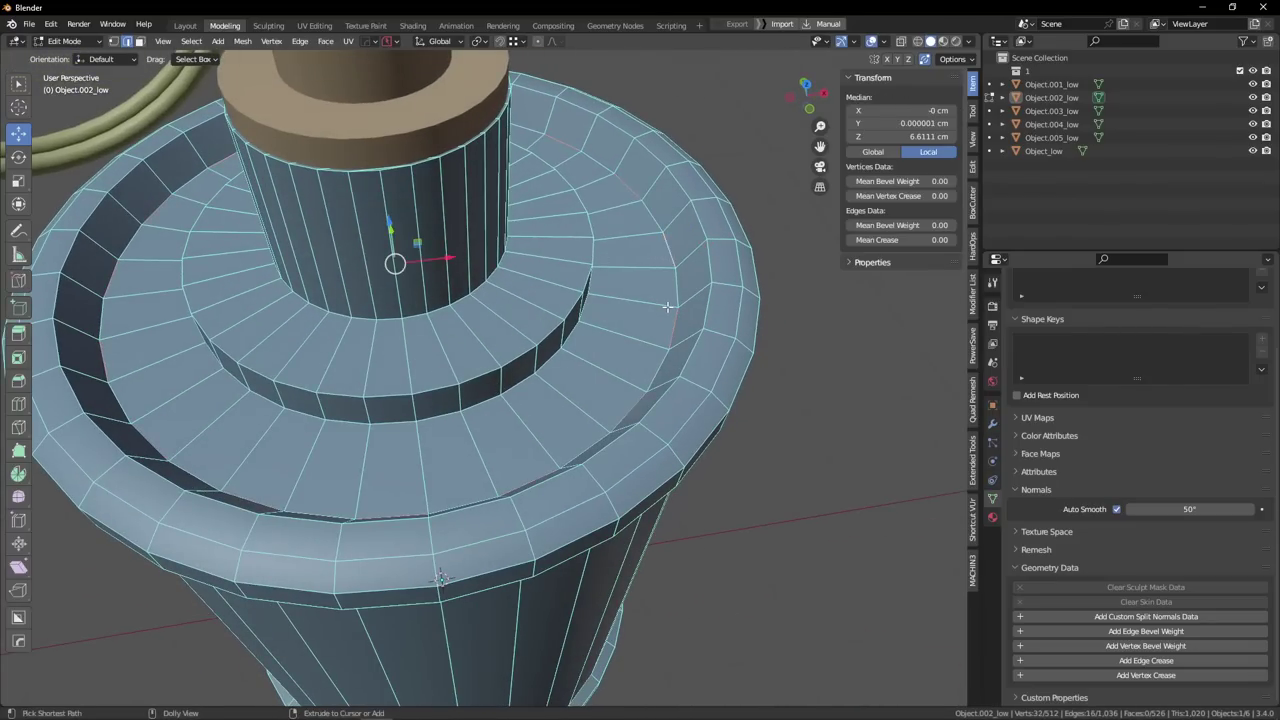
key(ctrl+shift+KP_Add)
key(ctrl+shift+KP_Add)
key(ctrl+shift+KP_Add)
key(ctrl+shift+KP_Add)
key(ctrl+shift+KP_Add)
key(ctrl+shift+KP_Add)
key(ctrl+shift+KP_Add)
key(ctrl+shift+KP_Add)
Add every second edge of the loop around the foot of the raised disc to the selection.
middle_drag(610, 350, 558, 342)
shift+click(541, 376)
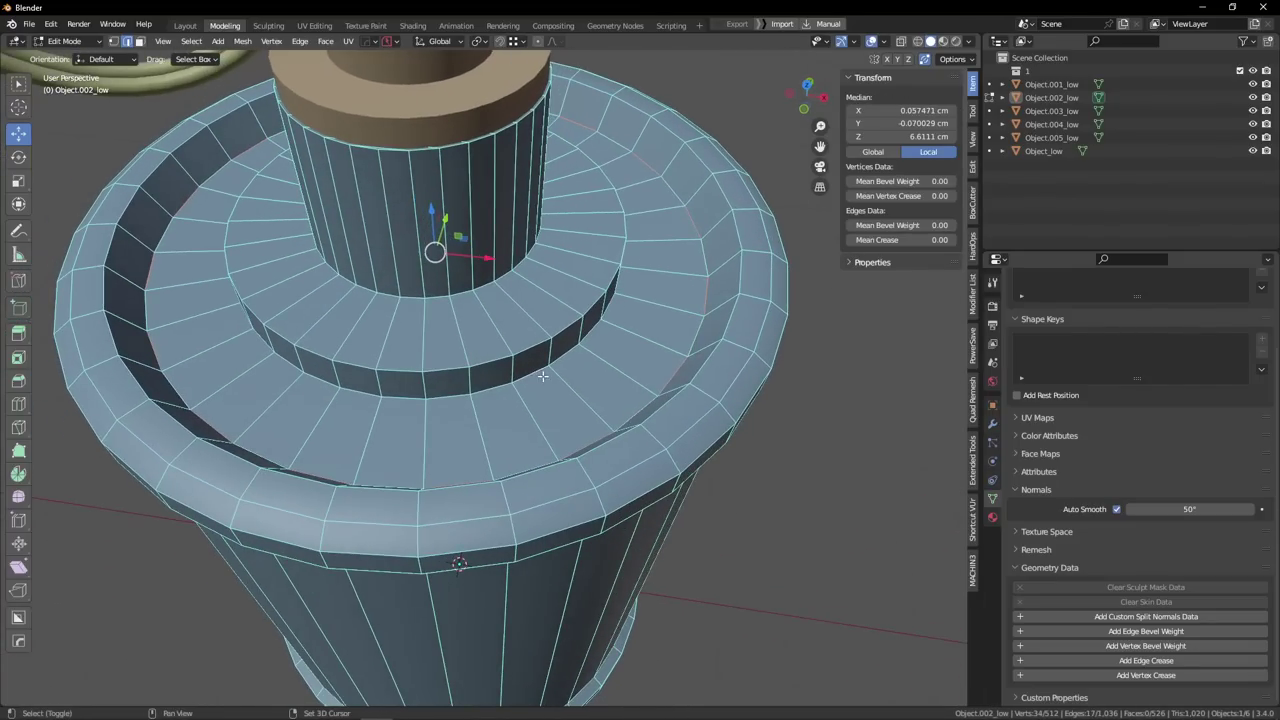
shift+click(594, 334)
key(ctrl+shift+KP_Add)
key(ctrl+shift+KP_Add)
key(ctrl+shift+KP_Add)
key(ctrl+shift+KP_Add)
key(ctrl+shift+KP_Add)
key(ctrl+shift+KP_Add)
key(ctrl+shift+KP_Add)
key(ctrl+shift+KP_Add)
key(ctrl+shift+KP_Add)
key(ctrl+shift+KP_Add)
key(ctrl+shift+KP_Add)
key(ctrl+shift+KP_Add)
key(ctrl+shift+KP_Add)
key(ctrl+shift+KP_Add)
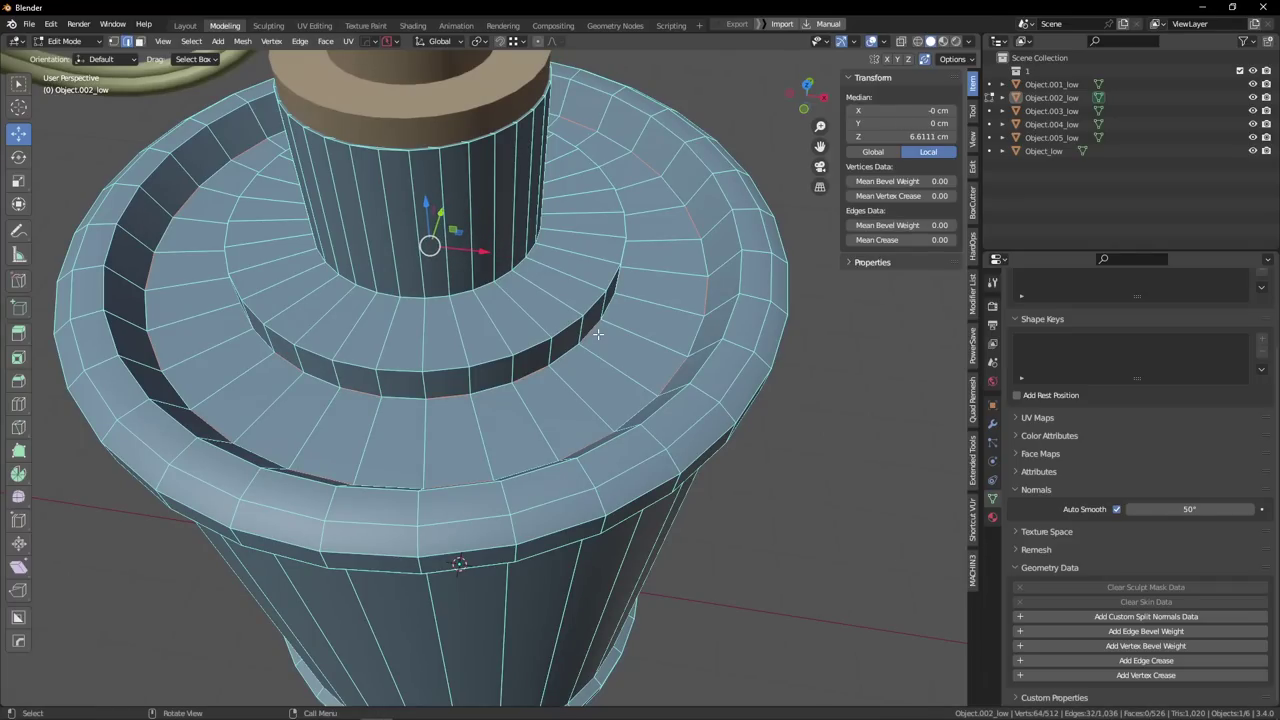
Add every second edge of the raised disc's upper rim to the selection and collapse all selected edges.
shift+click(526, 346)
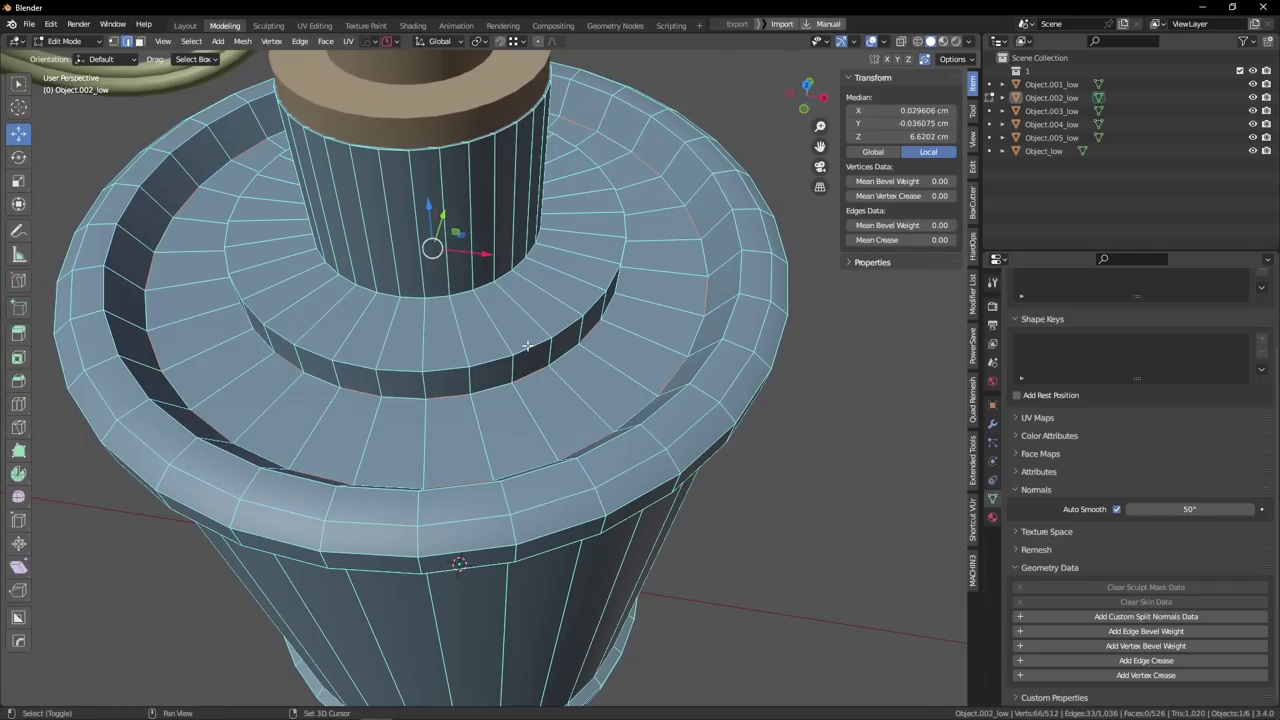
ctrl+click(600, 304)
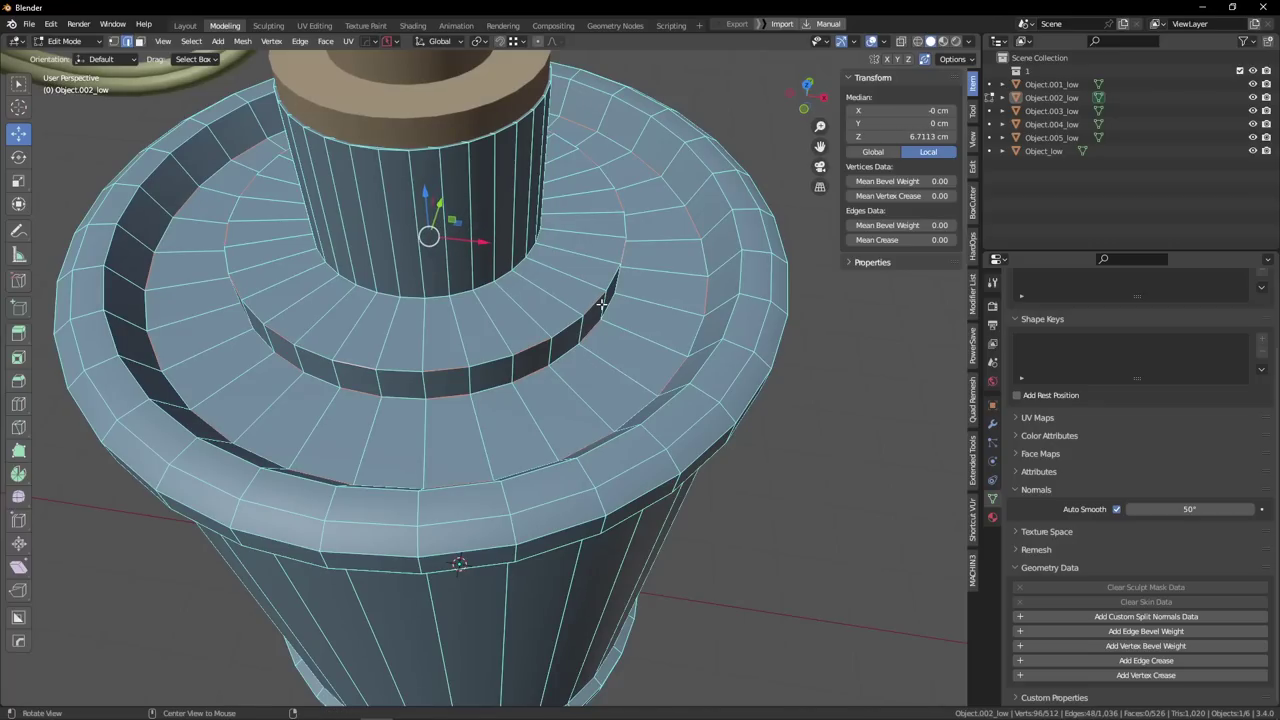
key(alt+a)
Inspect the shading and topology of the body's top recess and raised disc, with and without the edges shown.
key(Tab)
click(650, 243)
scroll(665, 238, down, 3)
middle_drag(666, 239, 638, 241)
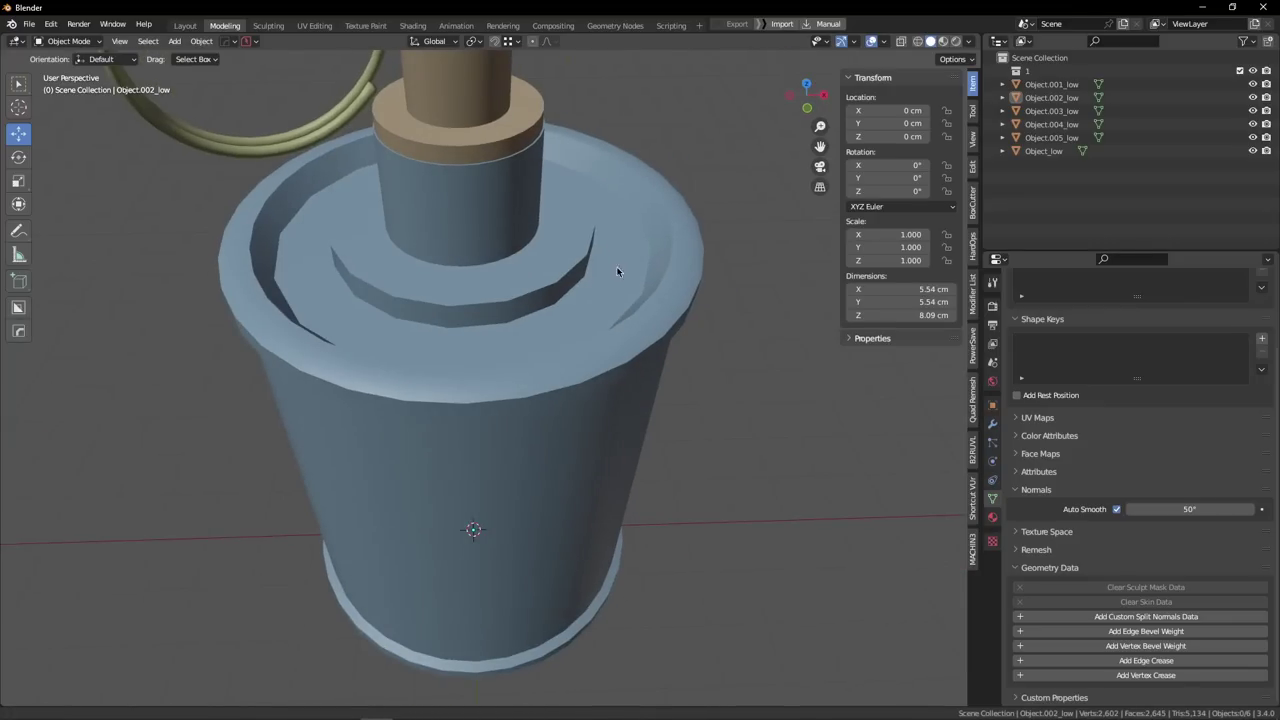
scroll(635, 245, up, 3)
mouse_move(568, 303)
middle_down()
mouse_move(624, 325)
mouse_move(560, 316)
middle_up()
key(Tab)
click(436, 314)
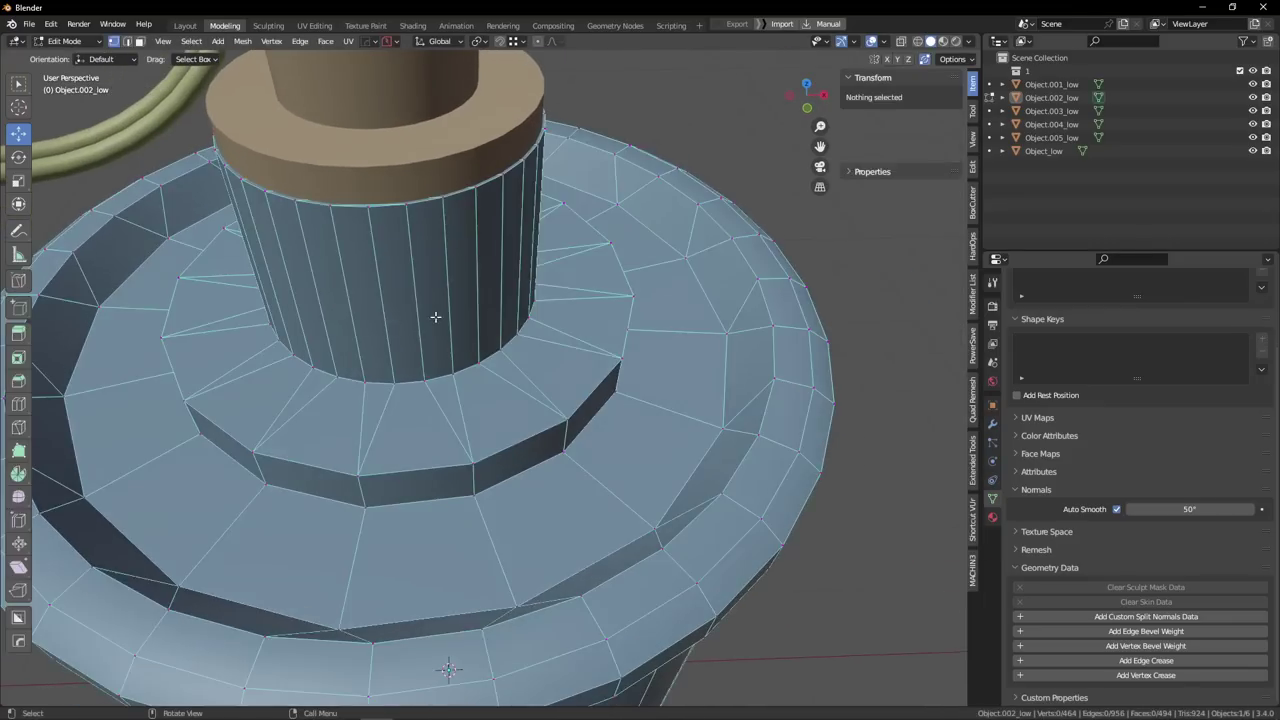
scroll(500, 330, down, 3)
key(Tab)
click(554, 262)
scroll(553, 260, down, 3)
middle_drag(553, 260, 560, 240)
key(Tab)
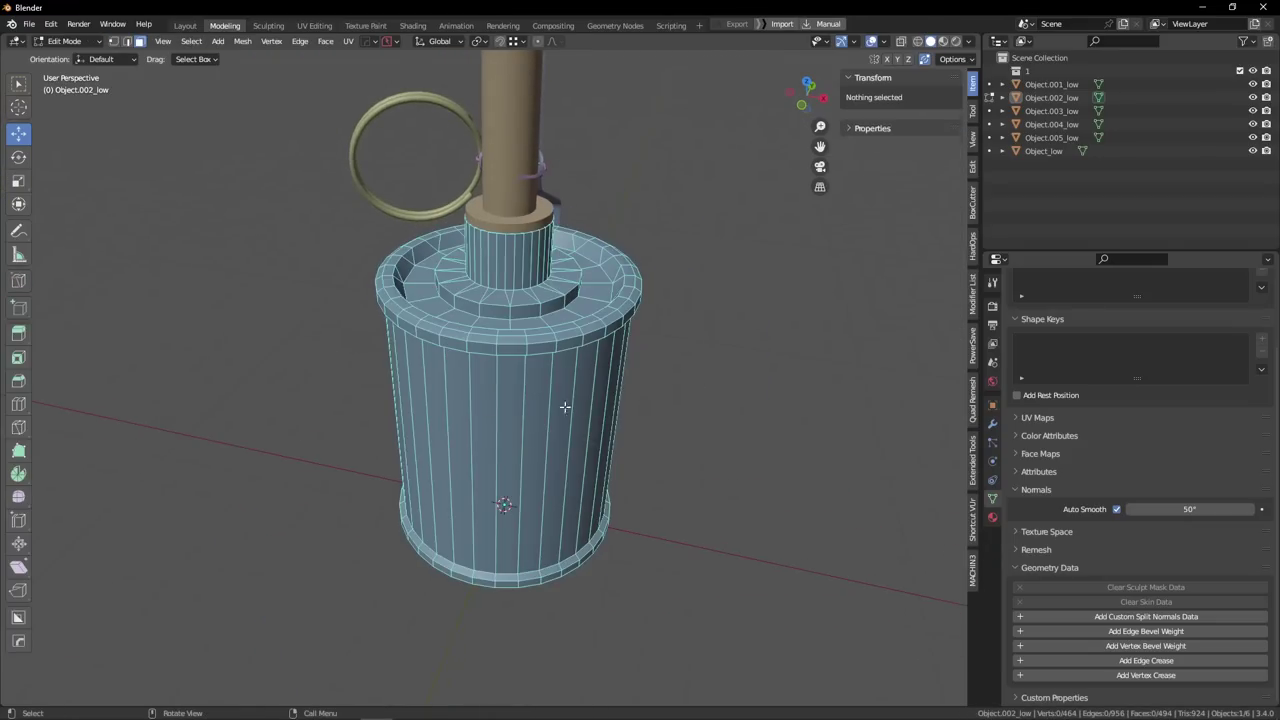
Select the ring of vertical edges around the body's side wall to examine its segments, and clear the selection.
alt+click(560, 407)
middle_drag(680, 470, 646, 371)
key(Tab)
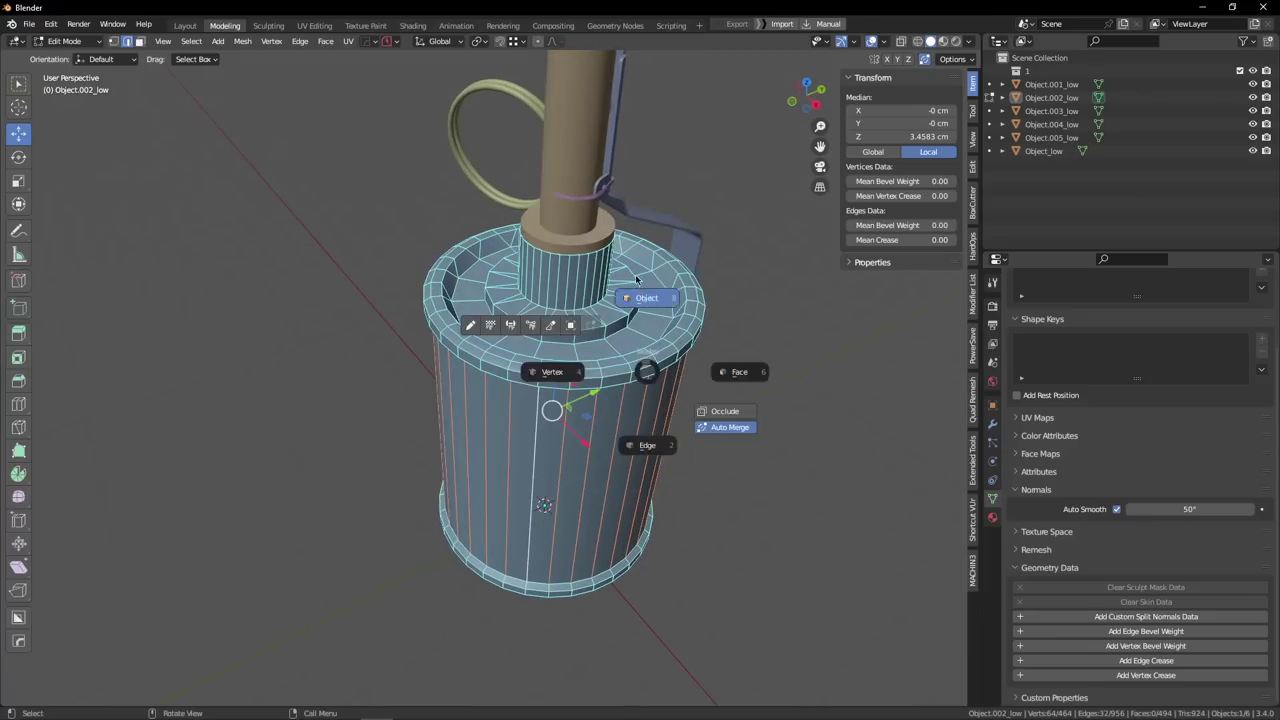
click(648, 298)
scroll(543, 351, down, 4)
scroll(543, 351, up, 3)
key(Tab)
click(390, 373)
scroll(540, 390, up, 2)
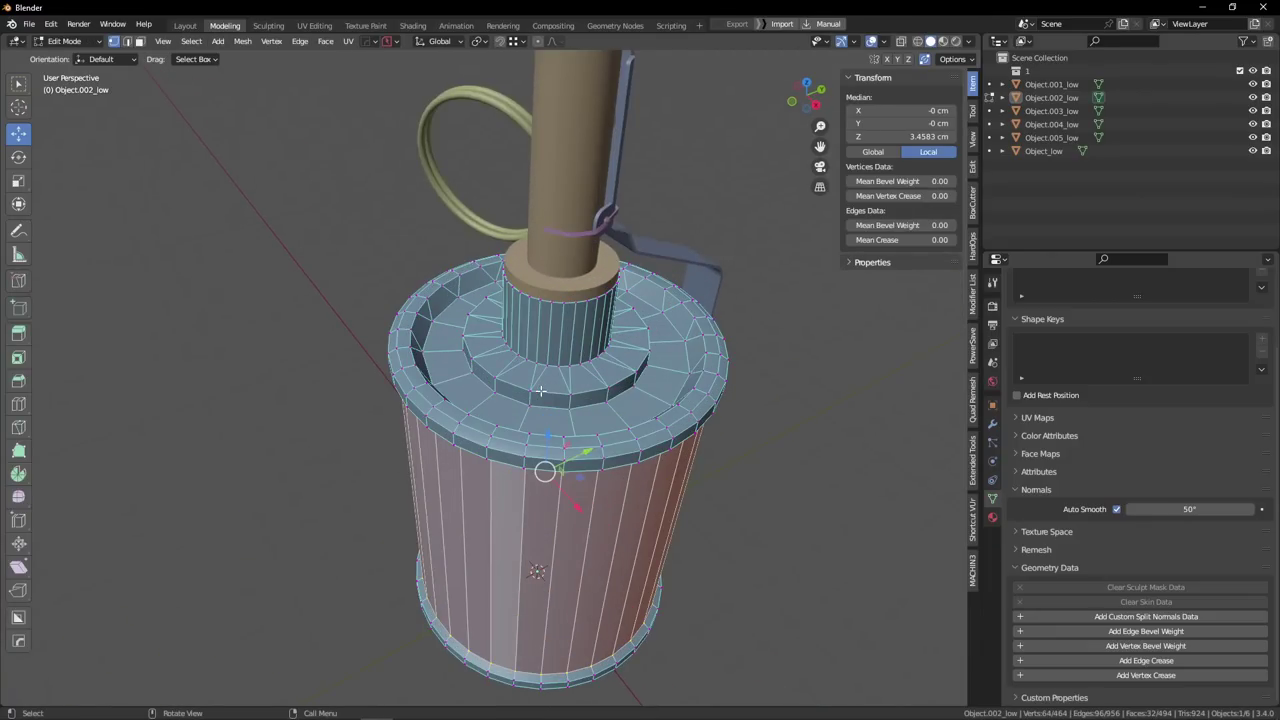
scroll(570, 332, up, 2)
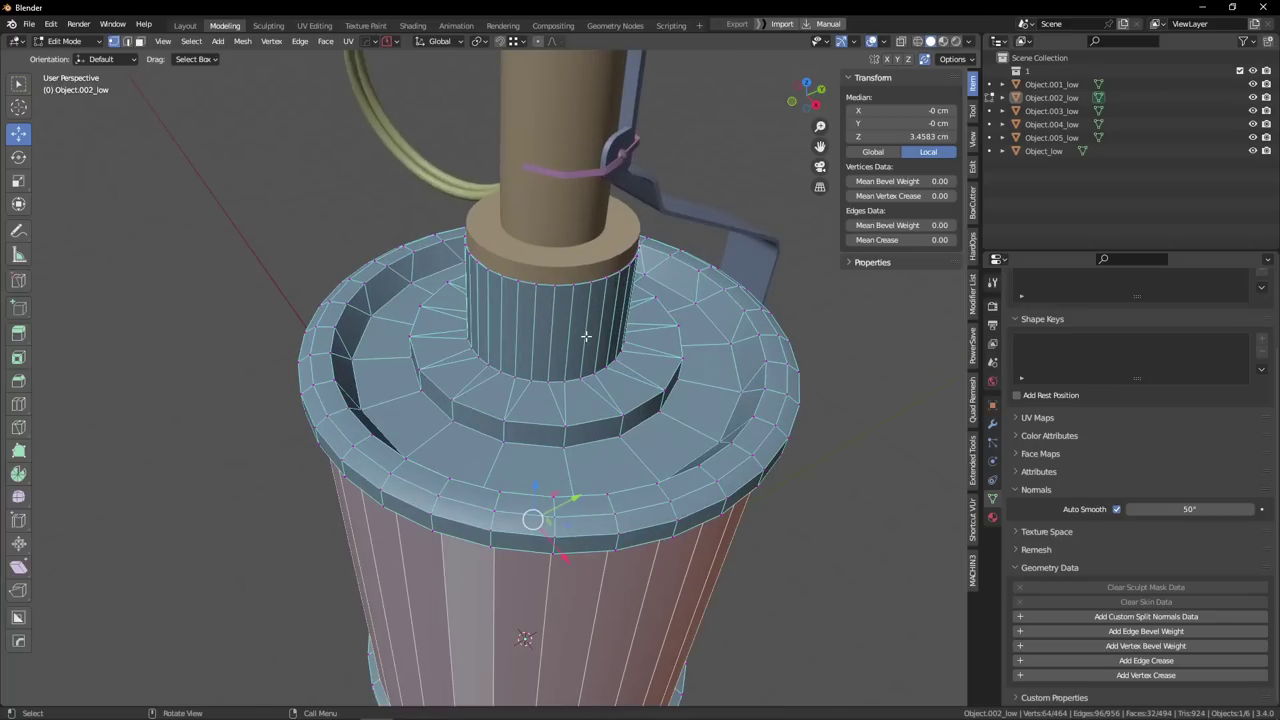
scroll(552, 332, down, 4)
click(756, 466)
scroll(578, 402, up, 3)
middle_drag(593, 409, 646, 284)
Examine the roundness of the rim, raised disc and neck on the smooth-shaded body from several angles.
key(Tab)
scroll(622, 275, down, 2)
scroll(640, 290, up, 2)
mouse_move(617, 328)
middle_down()
mouse_move(607, 291)
mouse_move(627, 314)
mouse_move(593, 341)
mouse_move(571, 309)
mouse_move(504, 275)
mouse_move(544, 367)
mouse_move(645, 321)
mouse_move(634, 310)
mouse_move(645, 298)
mouse_move(640, 350)
mouse_move(586, 340)
mouse_move(617, 335)
middle_up()
scroll(628, 306, up, 1)
scroll(626, 305, up, 1)
scroll(593, 341, down, 4)
scroll(647, 312, up, 3)
scroll(616, 269, up, 3)
scroll(644, 325, down, 4)
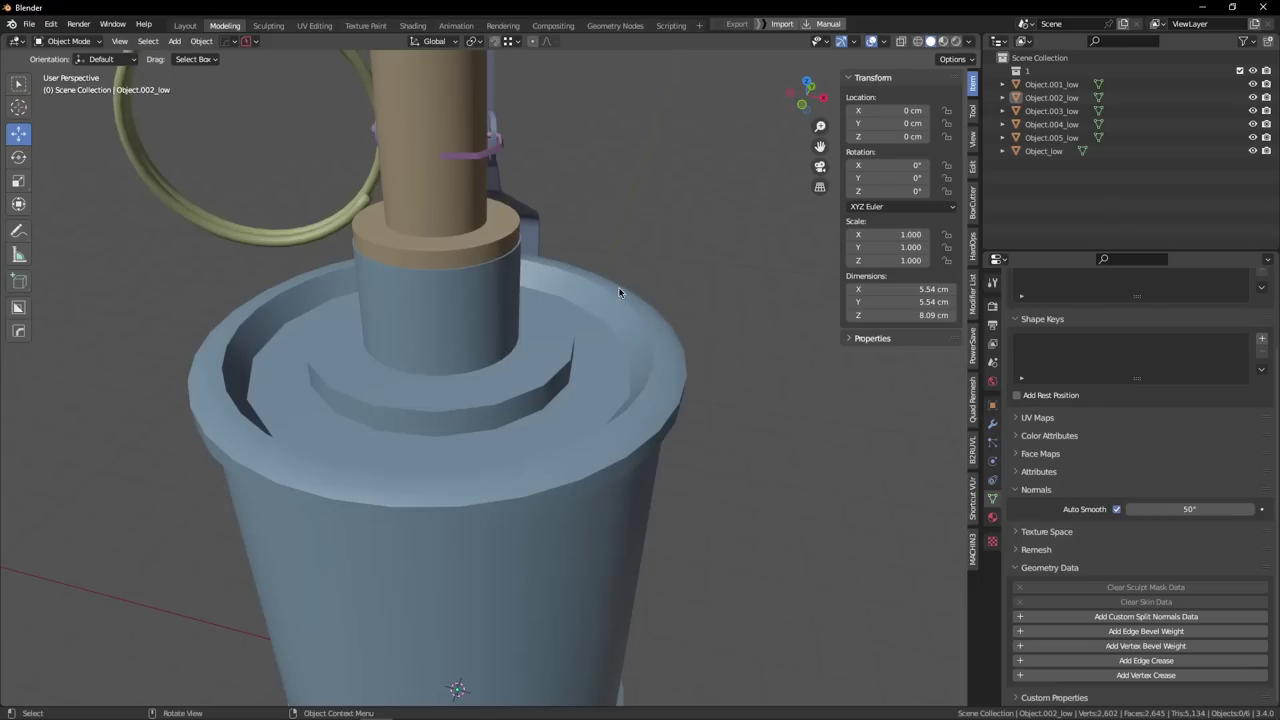
middle_drag(623, 352, 619, 436)
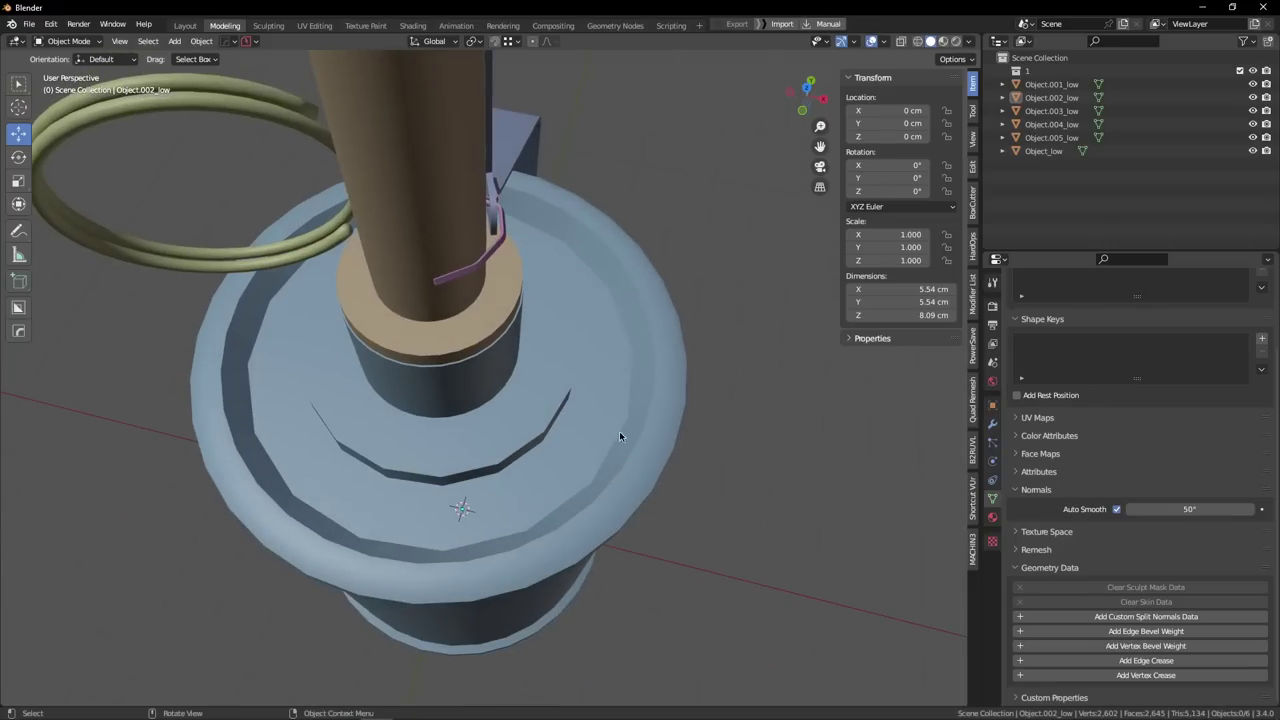
middle_drag(598, 328, 470, 409)
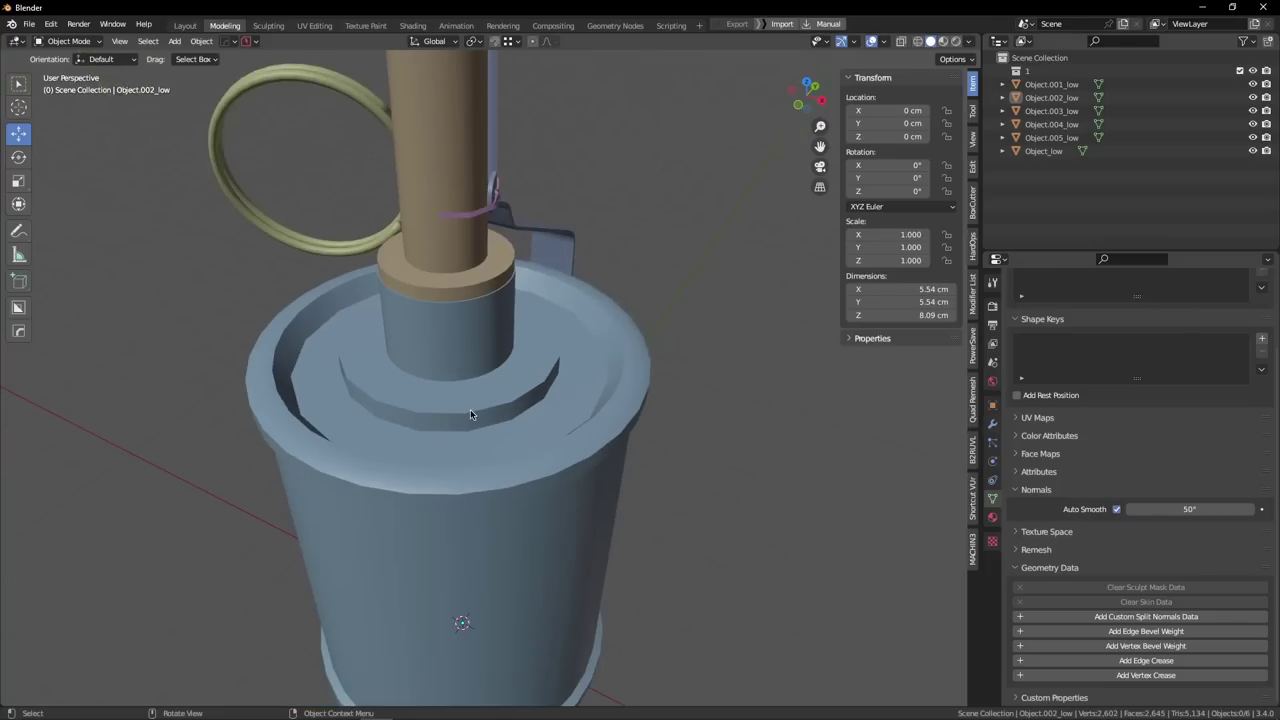
Collapse every second edge of the neck's upper and lower loops to halve its segments and match the raised disc.
click(460, 420)
key(Tab)
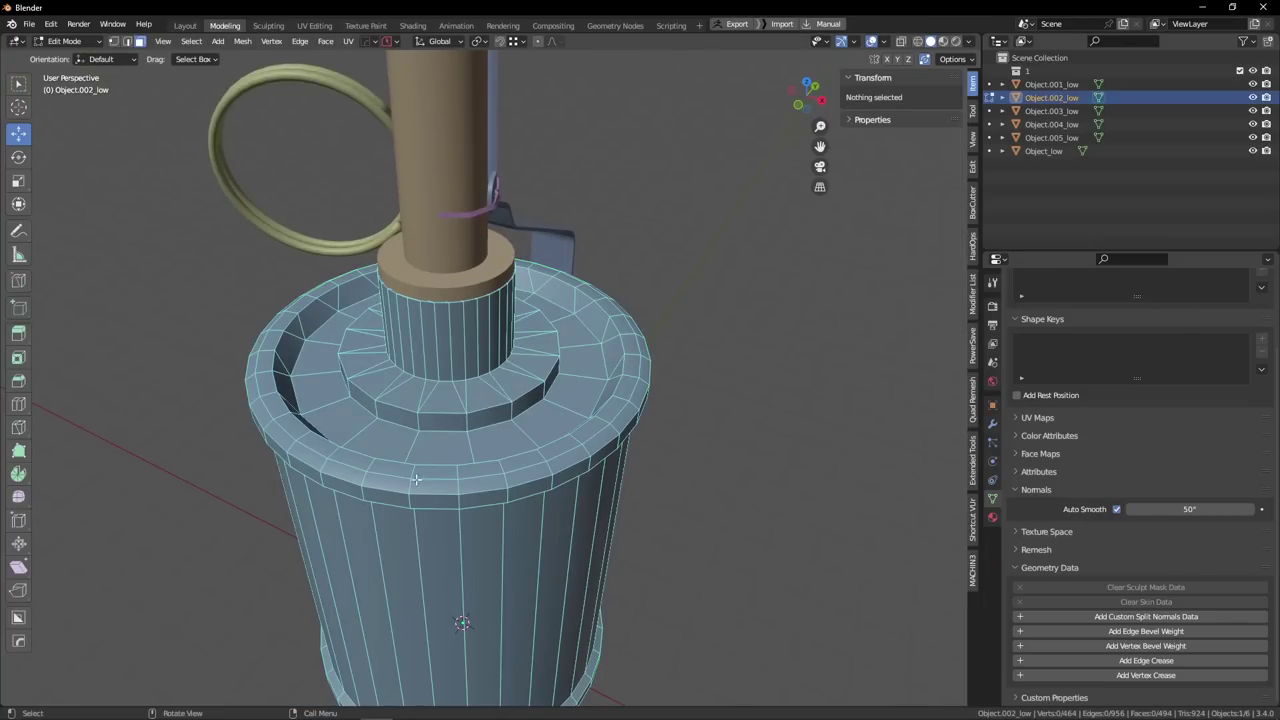
scroll(450, 423, up, 3)
scroll(480, 409, down, 3)
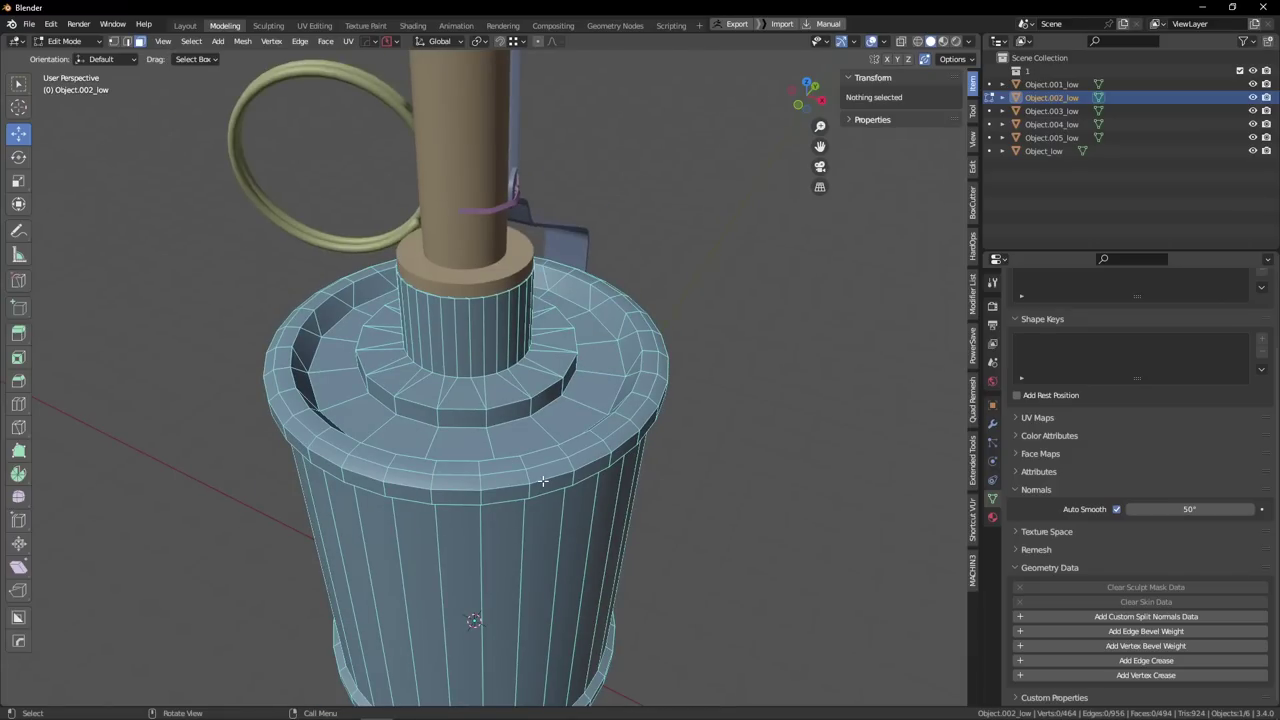
scroll(468, 380, up, 6)
click(498, 338)
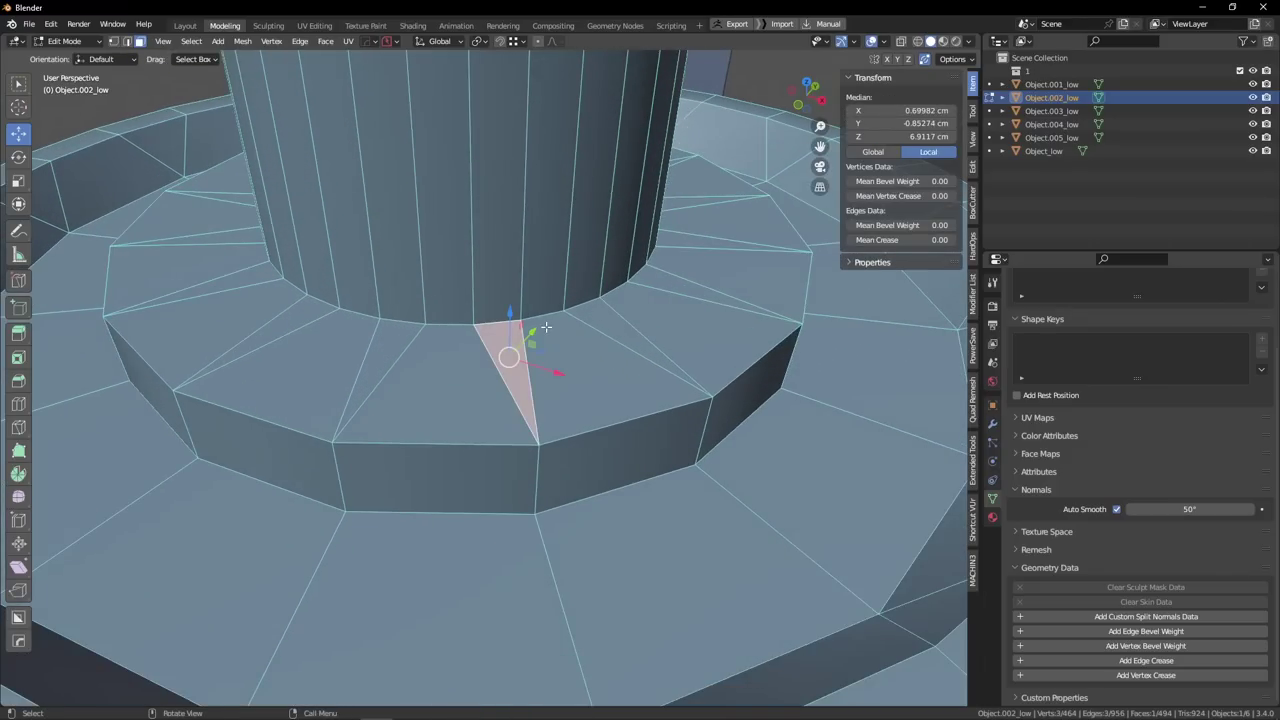
key(alt+a)
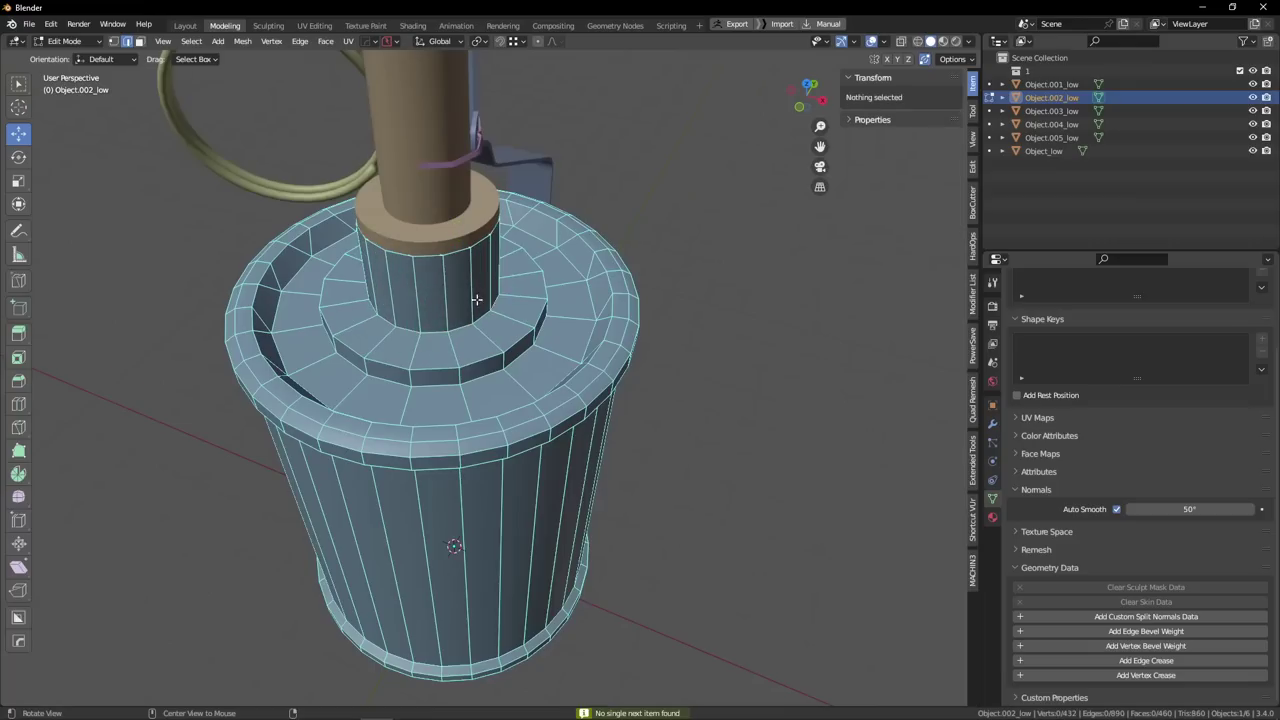
middle_drag(477, 300, 461, 278)
key(Tab)
middle_drag(546, 260, 524, 258)
key(Tab)
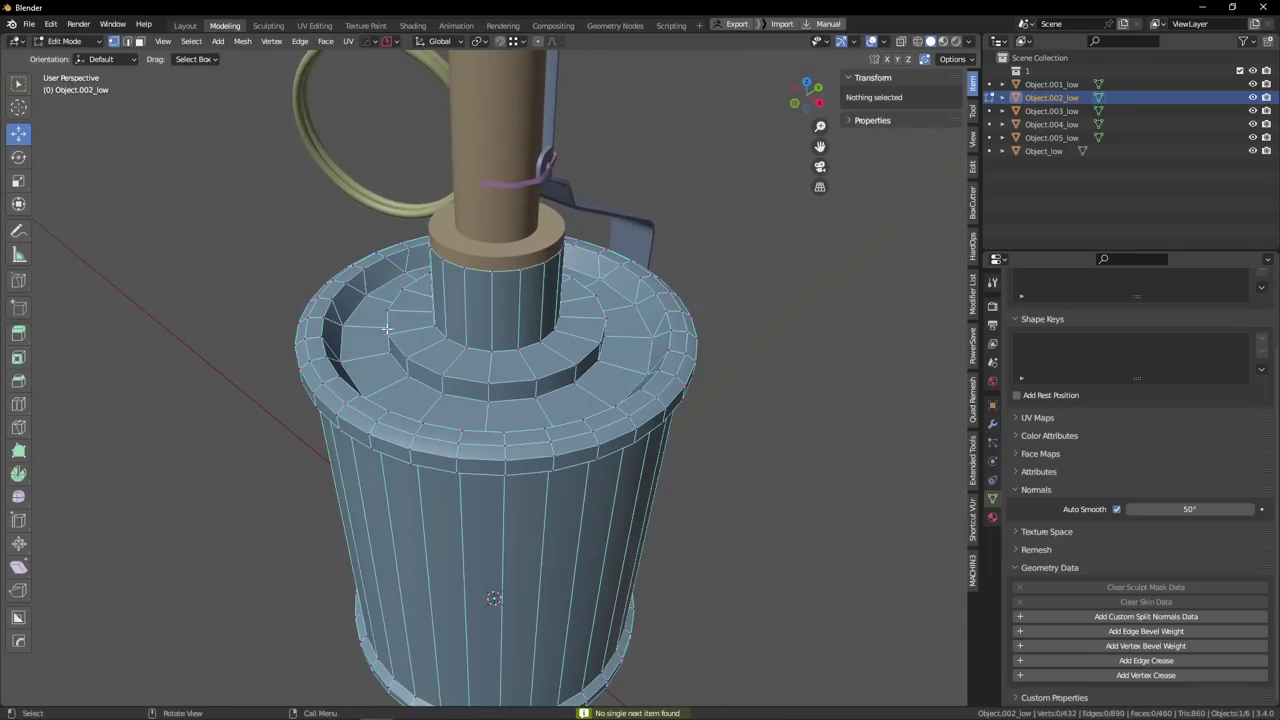
Isolate the grenade body in local view and open its mesh for editing at the neck's cap.
key(1)
middle_drag(446, 322, 540, 500)
key(Tab)
click(508, 240)
scroll(545, 278, up, 4)
key(g)
right_click(556, 397)
key(slash)
key(Tab)
click(683, 374)
scroll(530, 364, up, 3)
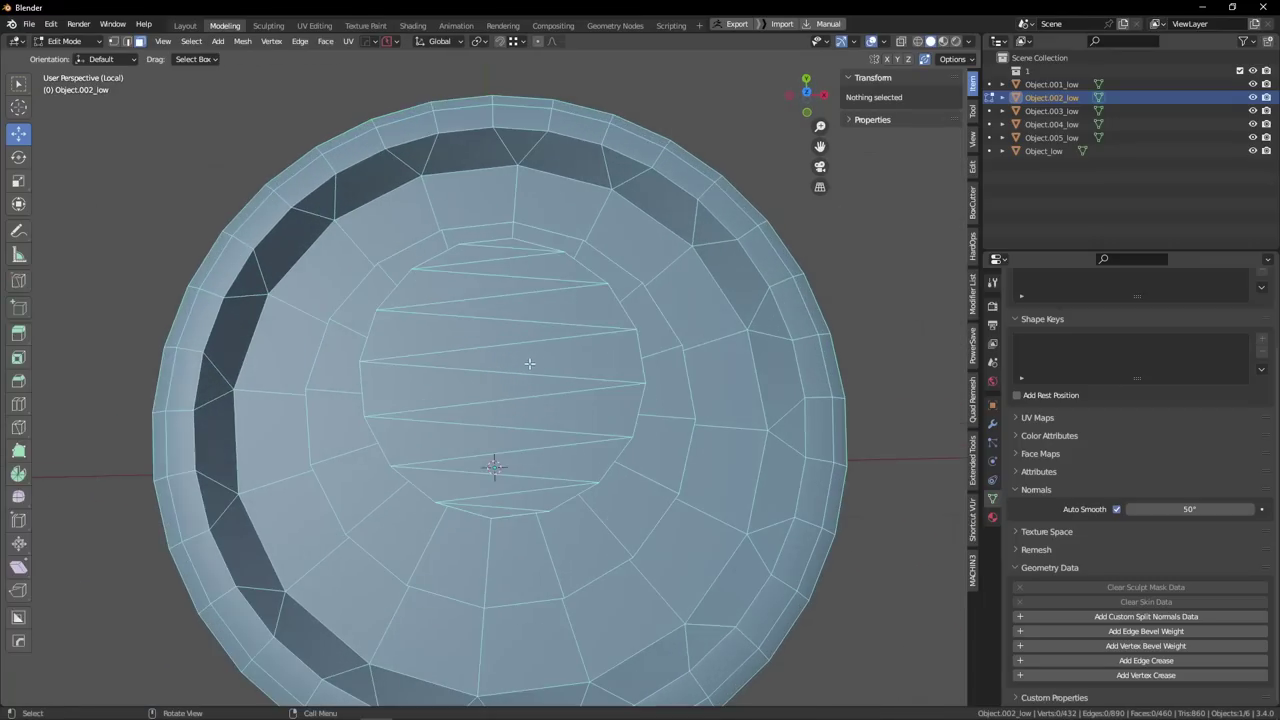
Select all cap faces on top of the neck, delete them, and leave local view.
click(507, 248)
ctrl+click(490, 514)
key(x)
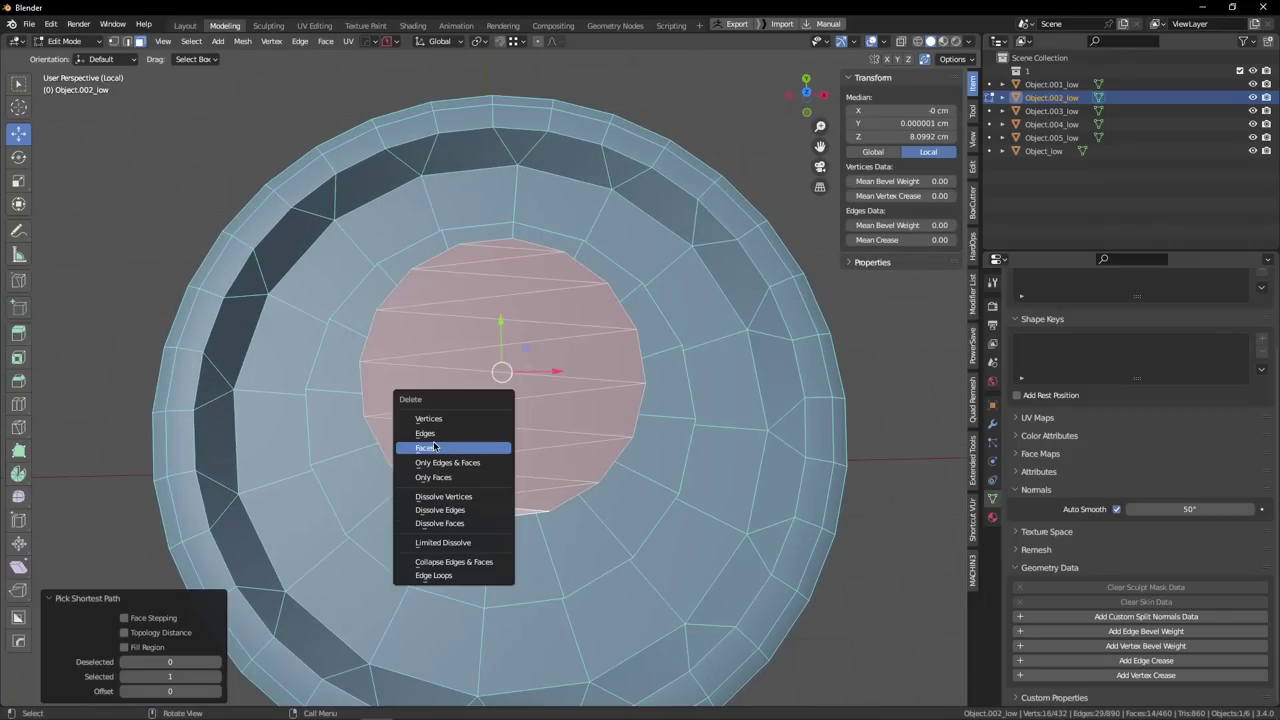
click(434, 447)
key(Tab)
click(486, 280)
middle_drag(486, 430, 485, 309)
scroll(485, 310, down, 1)
key(slash)
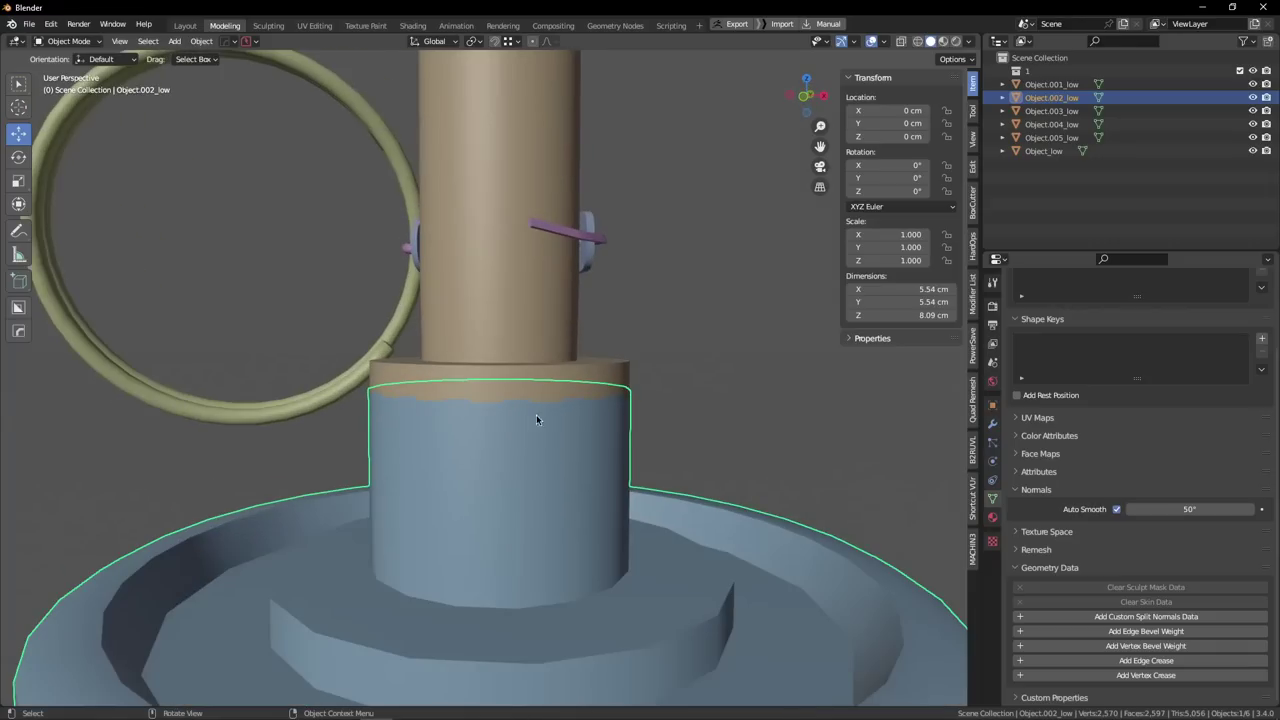
Isolate the upper tube to inspect its collar and underside, and return to the full model.
click(550, 381)
key(Tab)
click(334, 430)
key(Tab)
click(471, 312)
key(slash)
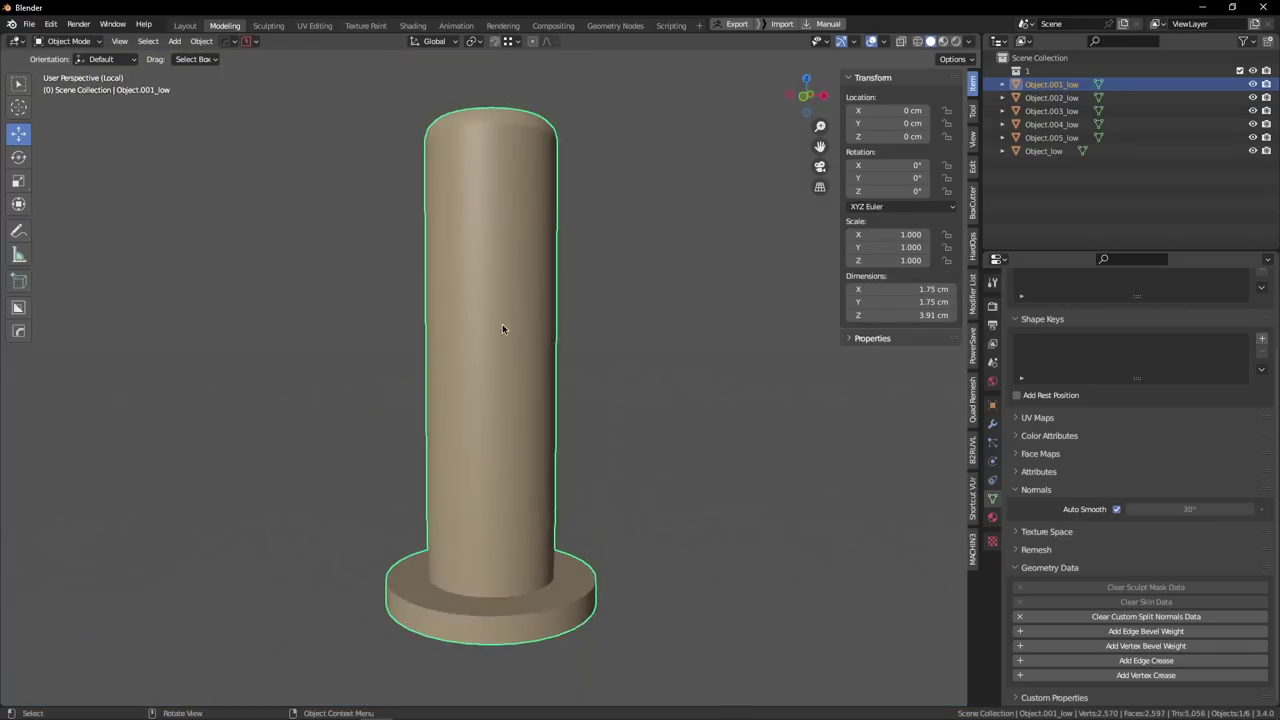
middle_drag(502, 329, 572, 497)
middle_drag(520, 590, 494, 521)
key(slash)
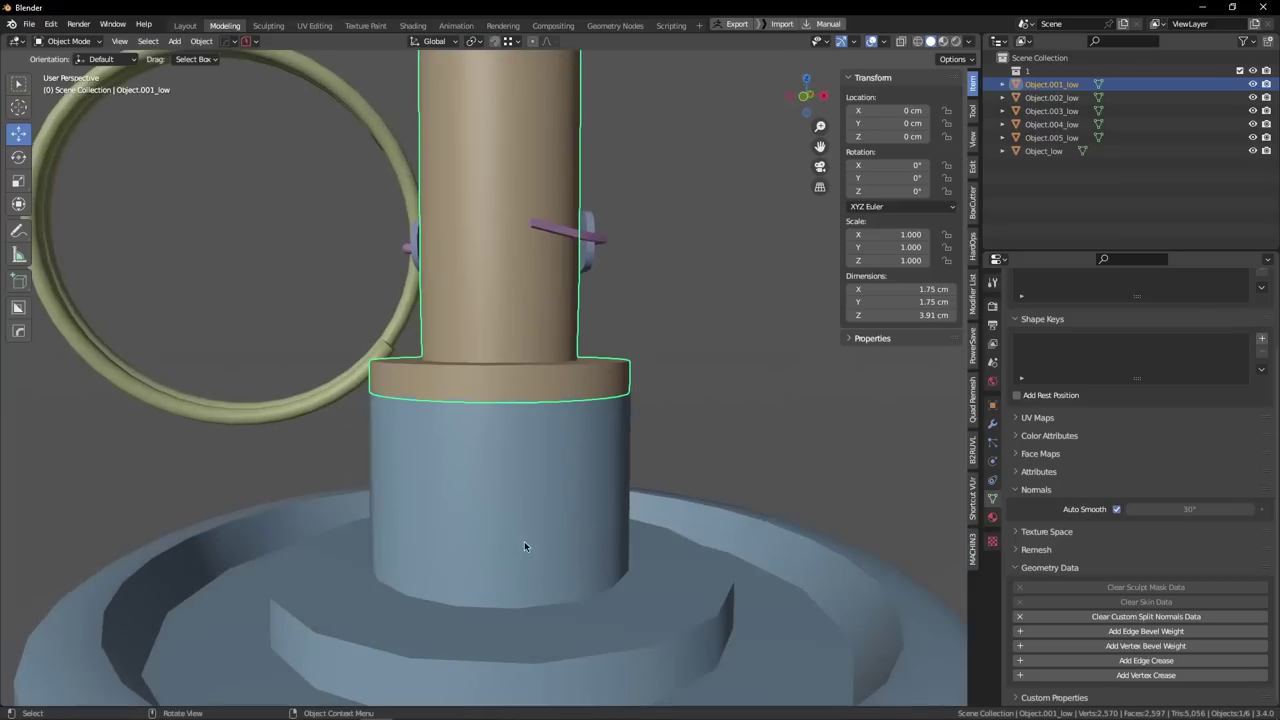
Try joining the upper tube with the body into one object, and undo the join.
shift+click(537, 467)
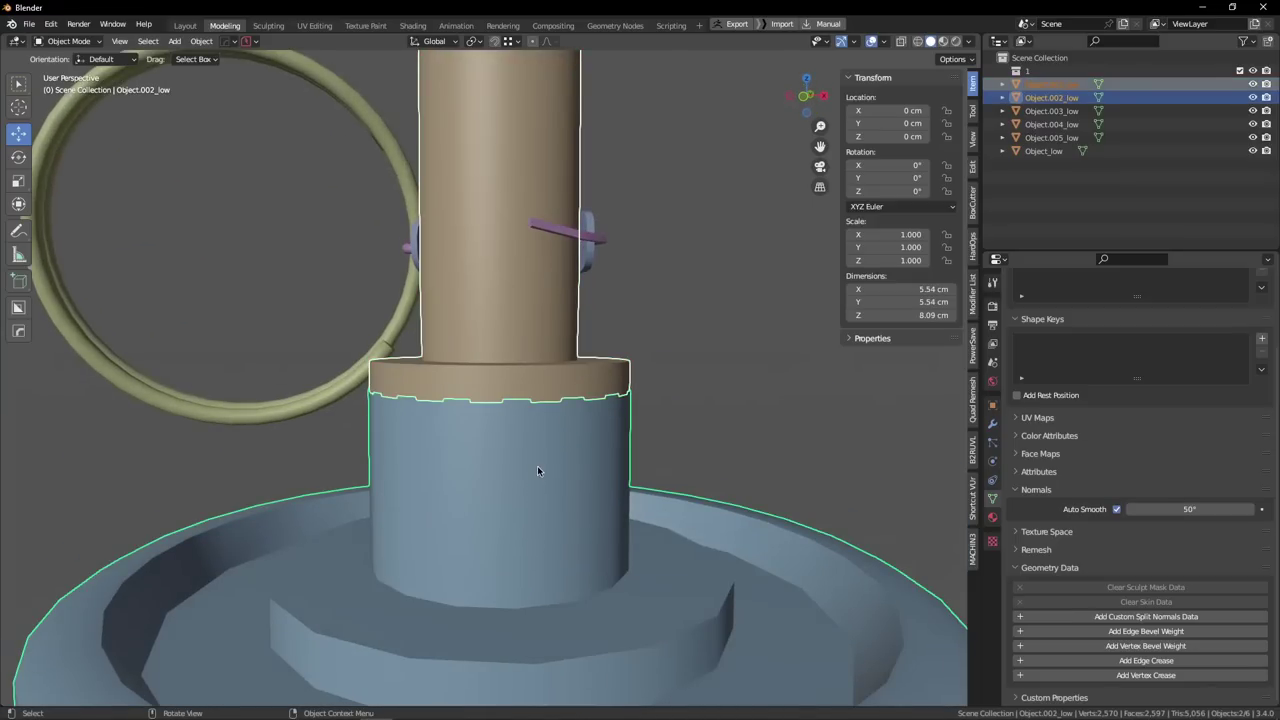
key(ctrl+j)
key(Tab)
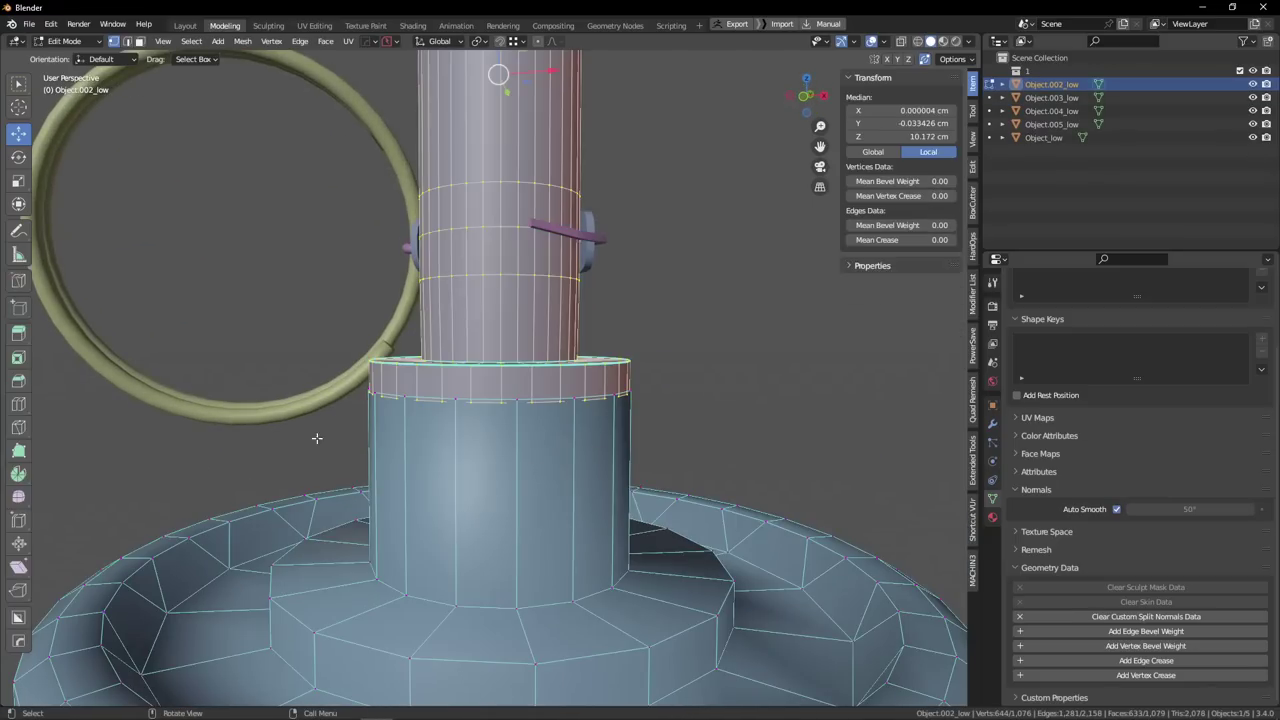
key(Tab)
click(508, 125)
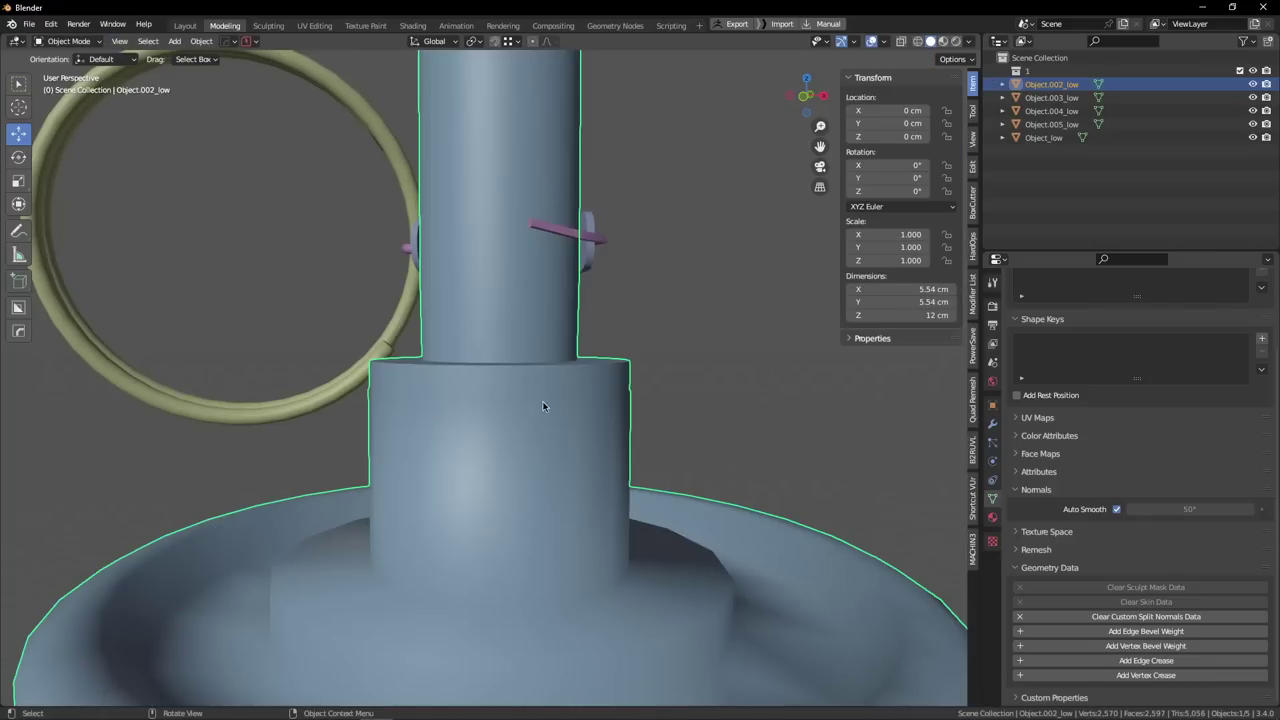
key(ctrl+z)
key(ctrl+z)
key(ctrl+z)
Clear the selection and turn on the wireframe overlay to compare the collar's segments with the neck's, and hide it again.
key(alt+a)
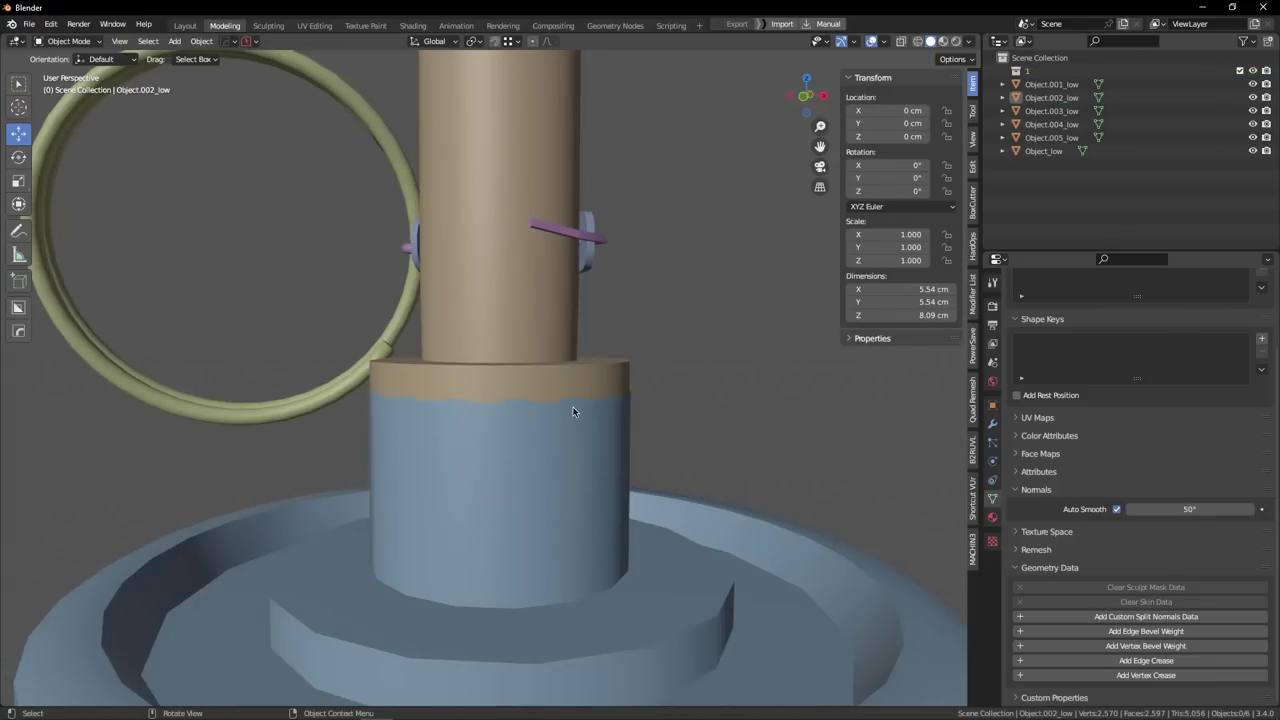
key(q)
mouse_move(573, 411)
click(634, 458)
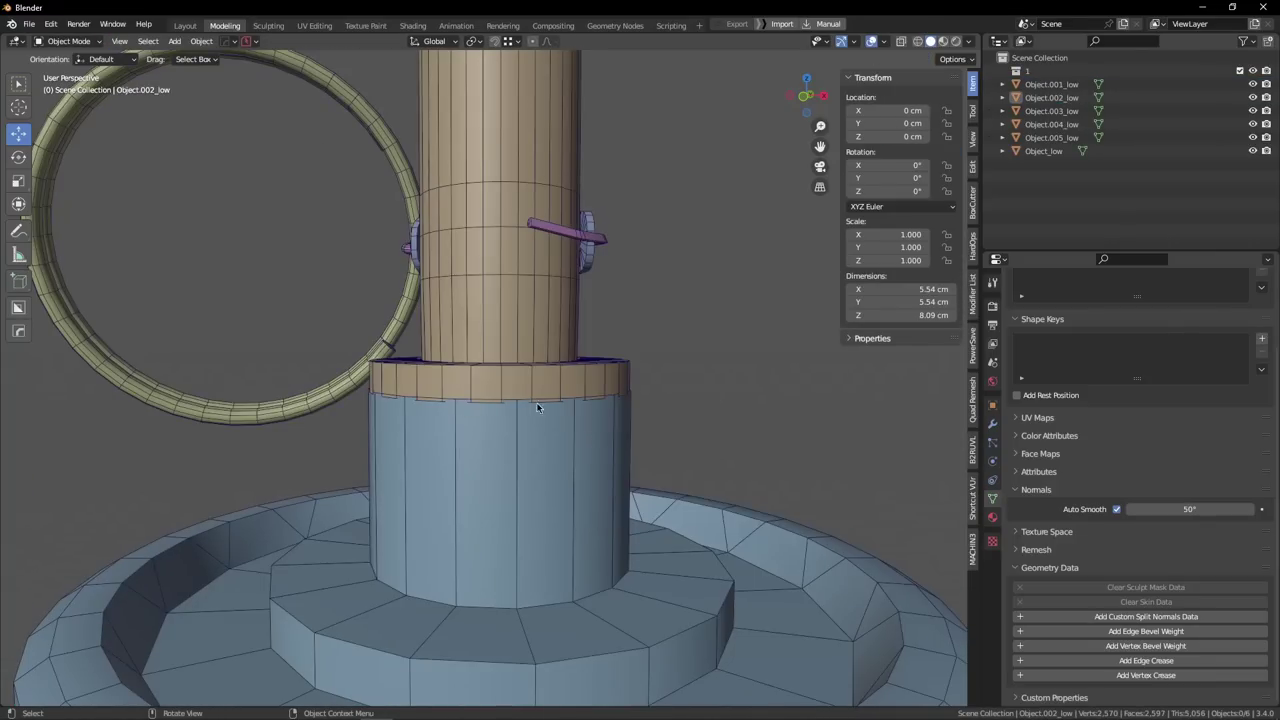
scroll(533, 397, down, 5)
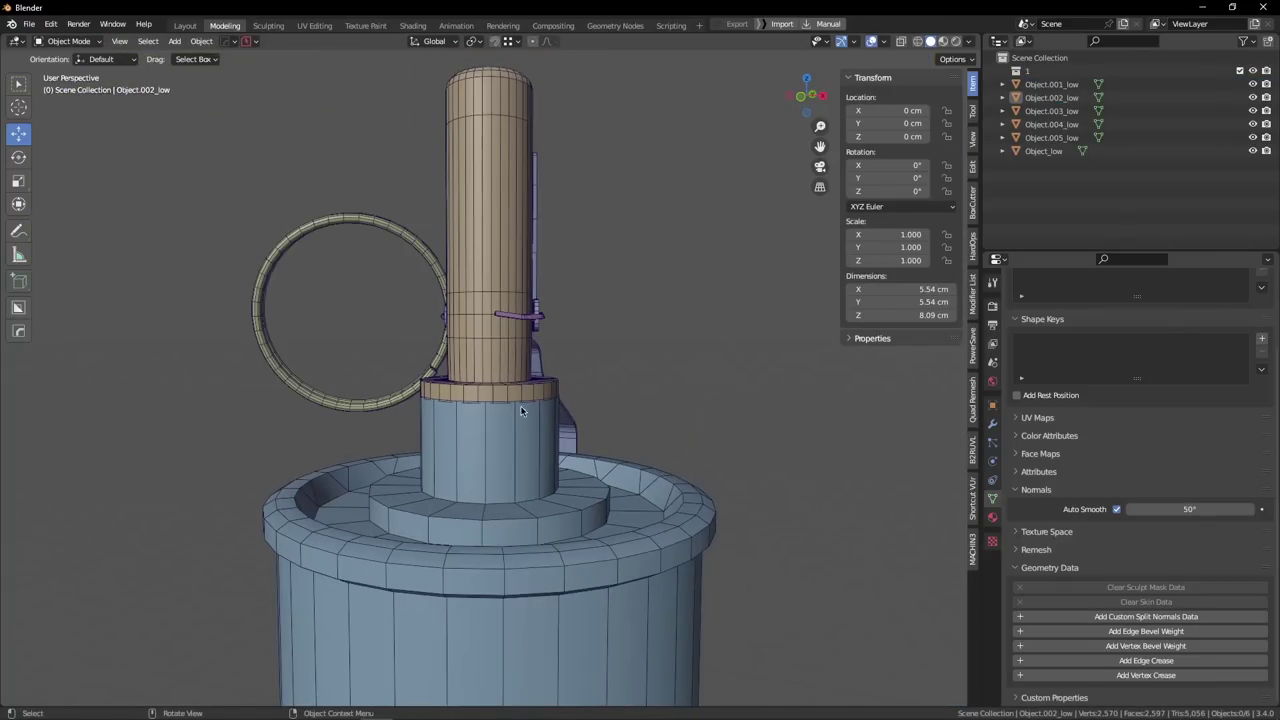
key(q)
click(734, 397)
Select the upper tube and examine its shape and the seam between its collar and the neck.
click(545, 391)
scroll(610, 385, down, 2)
middle_drag(637, 377, 578, 390)
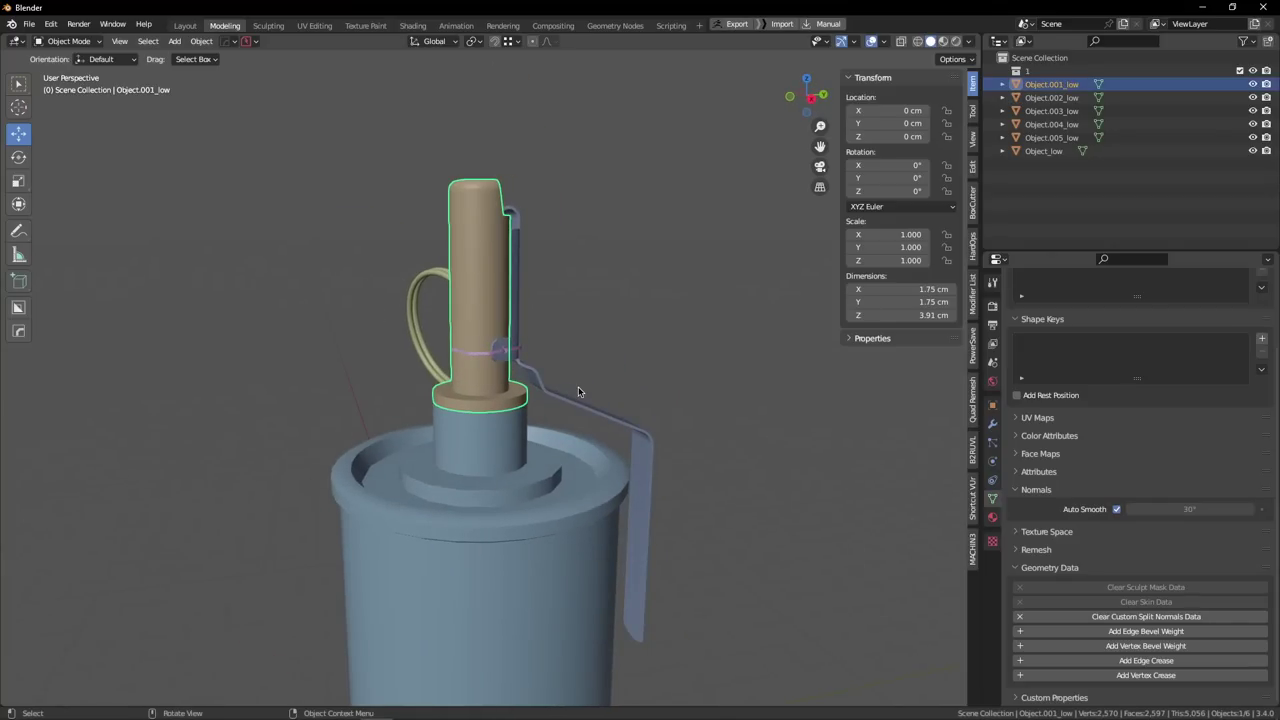
middle_drag(487, 395, 560, 400)
scroll(502, 451, up, 1)
scroll(562, 354, down, 2)
scroll(632, 323, up, 1)
scroll(557, 431, up, 2)
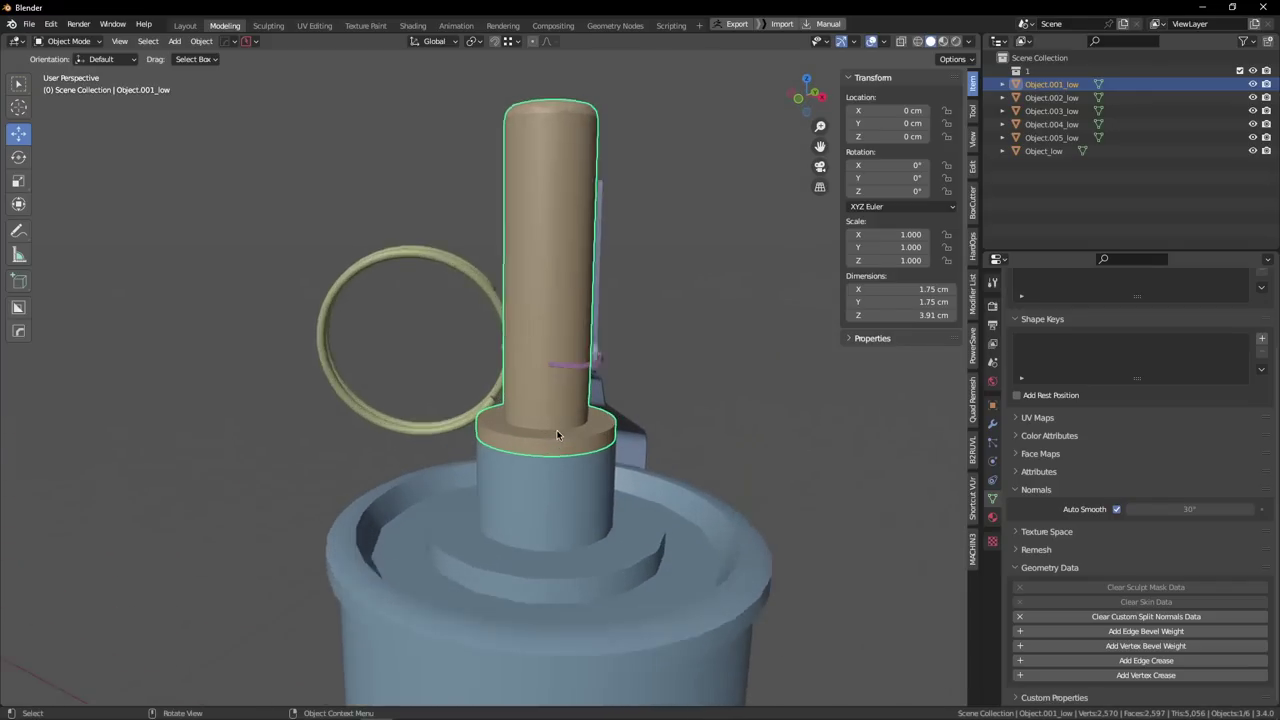
Isolate the upper tube and open its mesh for edge editing, viewed from beneath the collar.
scroll(560, 438, up, 1)
scroll(588, 460, down, 2)
middle_drag(588, 458, 523, 554)
key(KP_Divide)
key(Tab)
scroll(510, 540, up, 4)
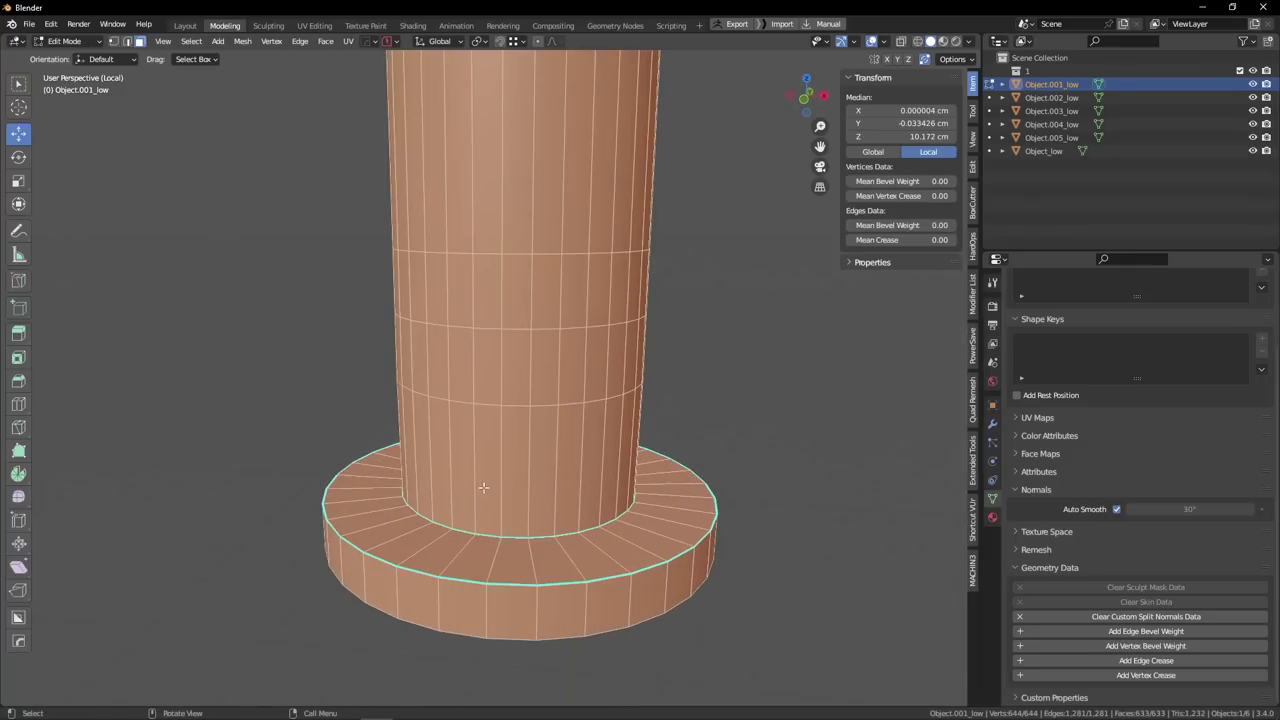
middle_drag(484, 488, 490, 335)
scroll(500, 400, up, 4)
key(2)
Try moving the inner edge loop beneath the collar vertically, and undo the move.
alt+click(540, 455)
mouse_move(540, 455)
middle_down()
mouse_move(545, 618)
mouse_move(558, 440)
middle_up()
drag(561, 500, 564, 529)
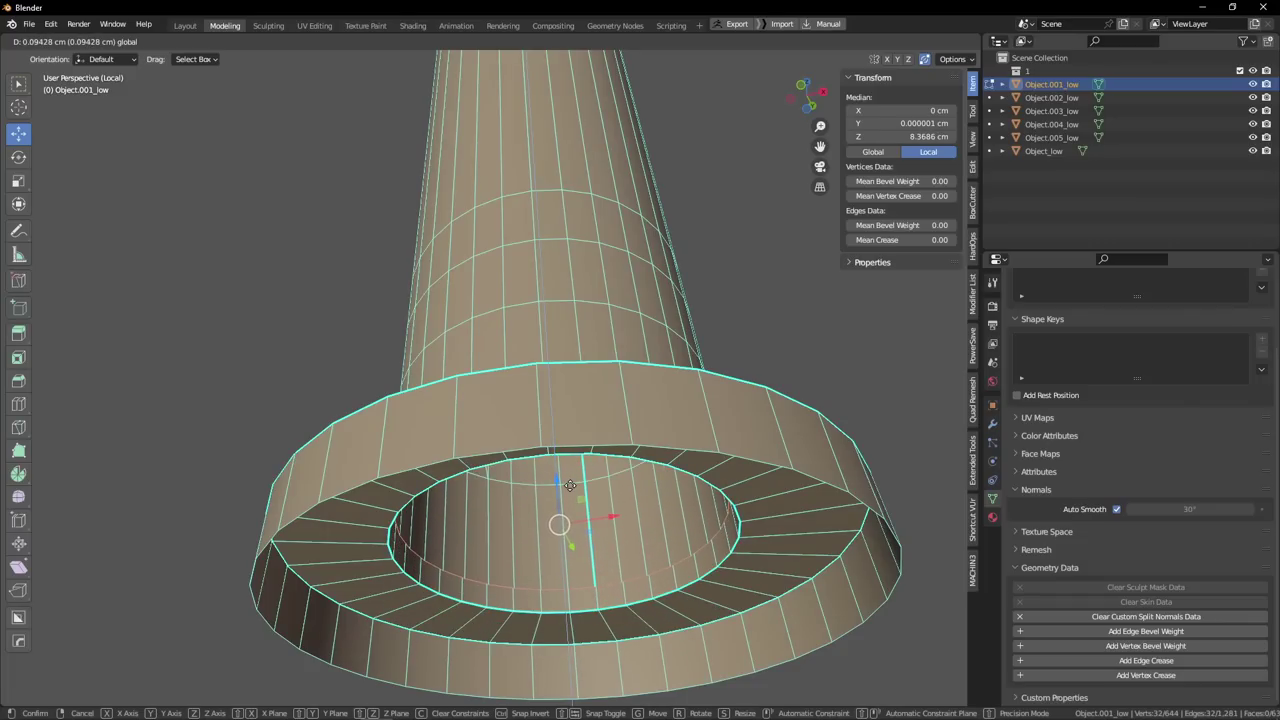
drag(572, 504, 578, 566)
middle_drag(622, 415, 628, 468)
key(ctrl+z)
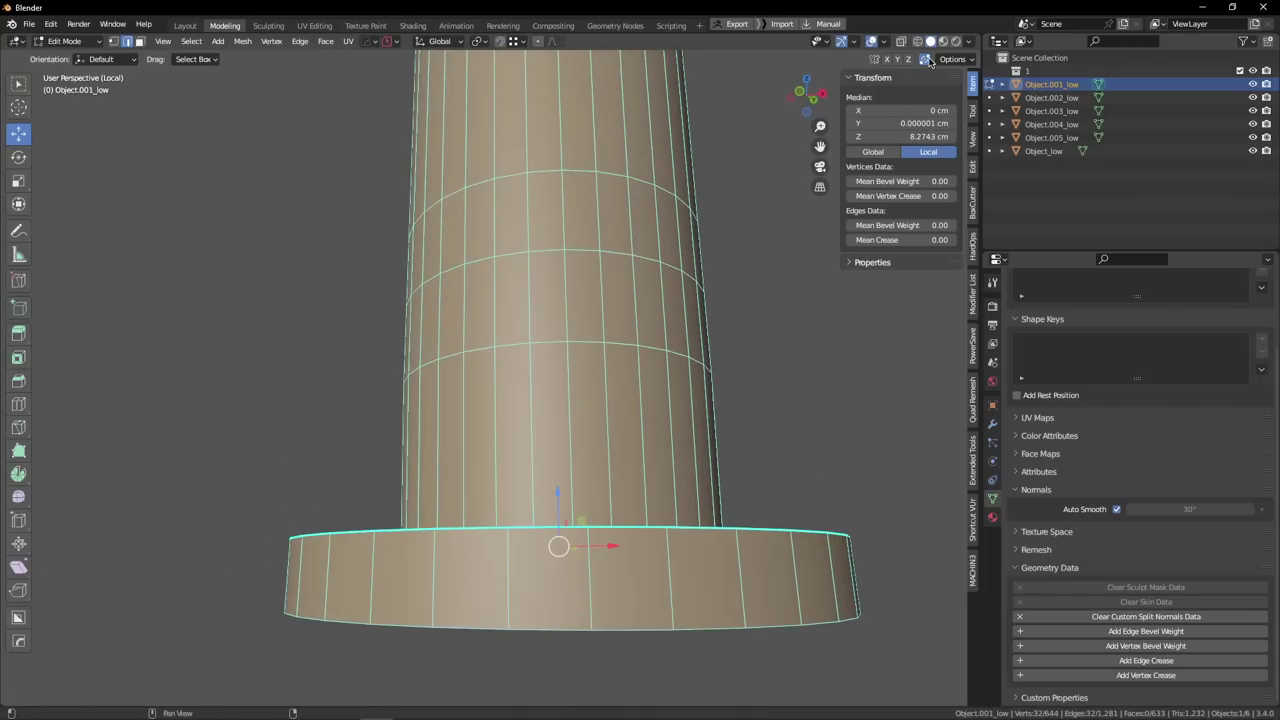
Turn off Auto Merge, try moving the same inner edge loop upward, and undo the move.
click(928, 61)
middle_drag(655, 370, 655, 440)
drag(565, 500, 559, 458)
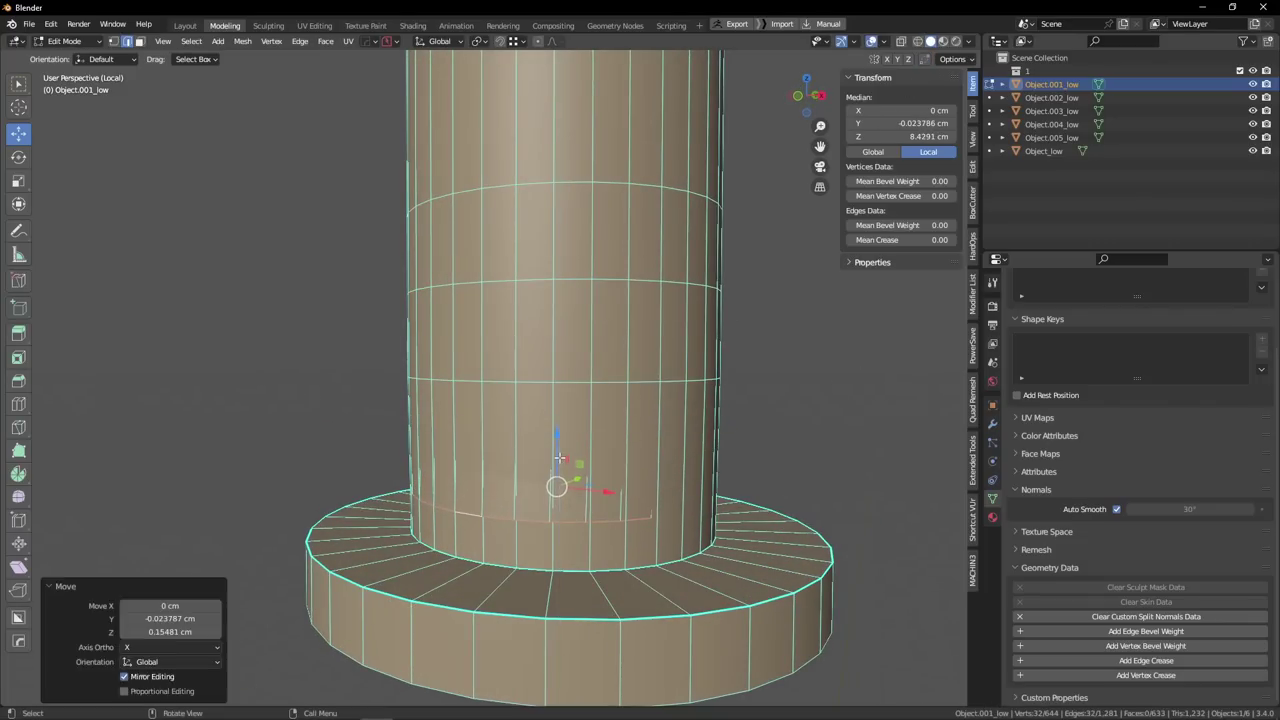
key(ctrl+z)
Try selecting the full edge loop inside the tube just above the small side holes.
scroll(600, 478, down, 5)
middle_drag(574, 474, 446, 406)
scroll(551, 343, up, 3)
middle_drag(551, 343, 490, 460)
scroll(533, 327, down, 3)
double_click(496, 458)
alt+drag(500, 459, 291, 521)
key(alt+m)
key(ctrl+z)
scroll(391, 524, up, 4)
shift+double_click(390, 525)
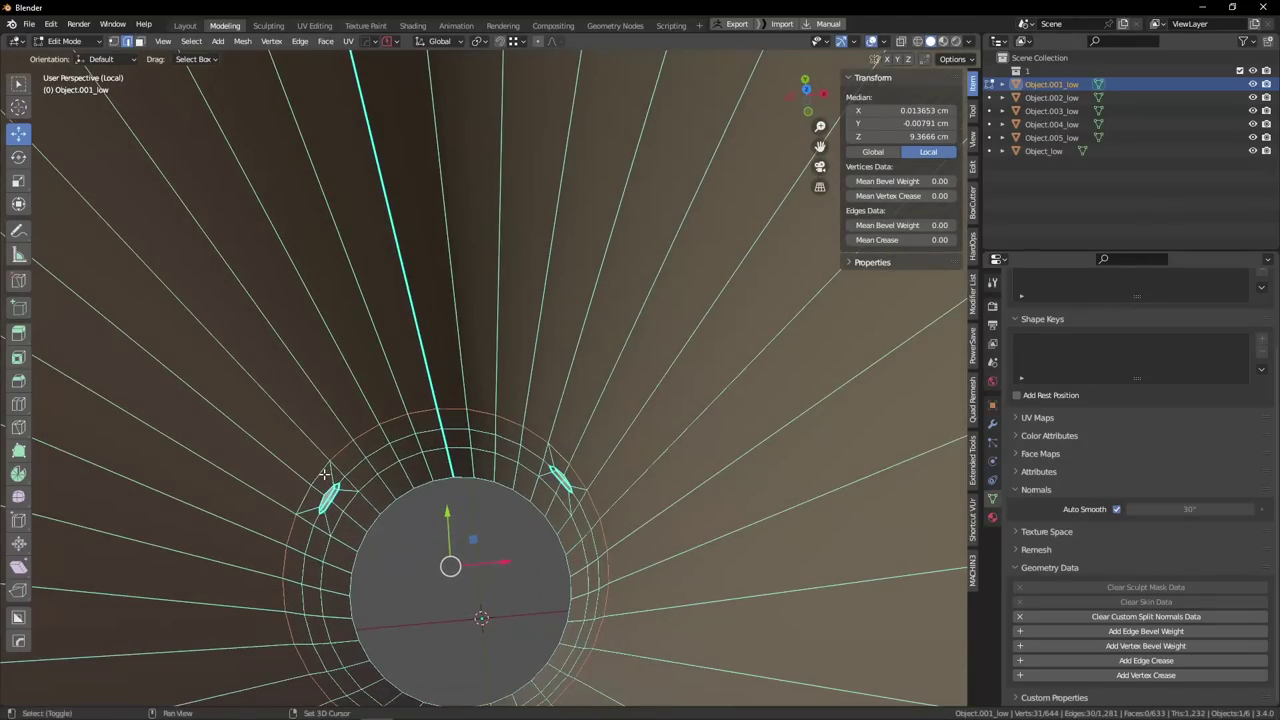
key(alt+m)
alt+drag(436, 463, 709, 478)
scroll(590, 474, down, 6)
Add an edge loop partway up the tube's interior and fill it with a single cap face.
key(Tab)
scroll(650, 430, down, 2)
mouse_move(545, 388)
alt+mouse_down()
mouse_move(585, 343)
mouse_move(567, 393)
alt+mouse_up()
scroll(567, 393, up, 4)
key(Tab)
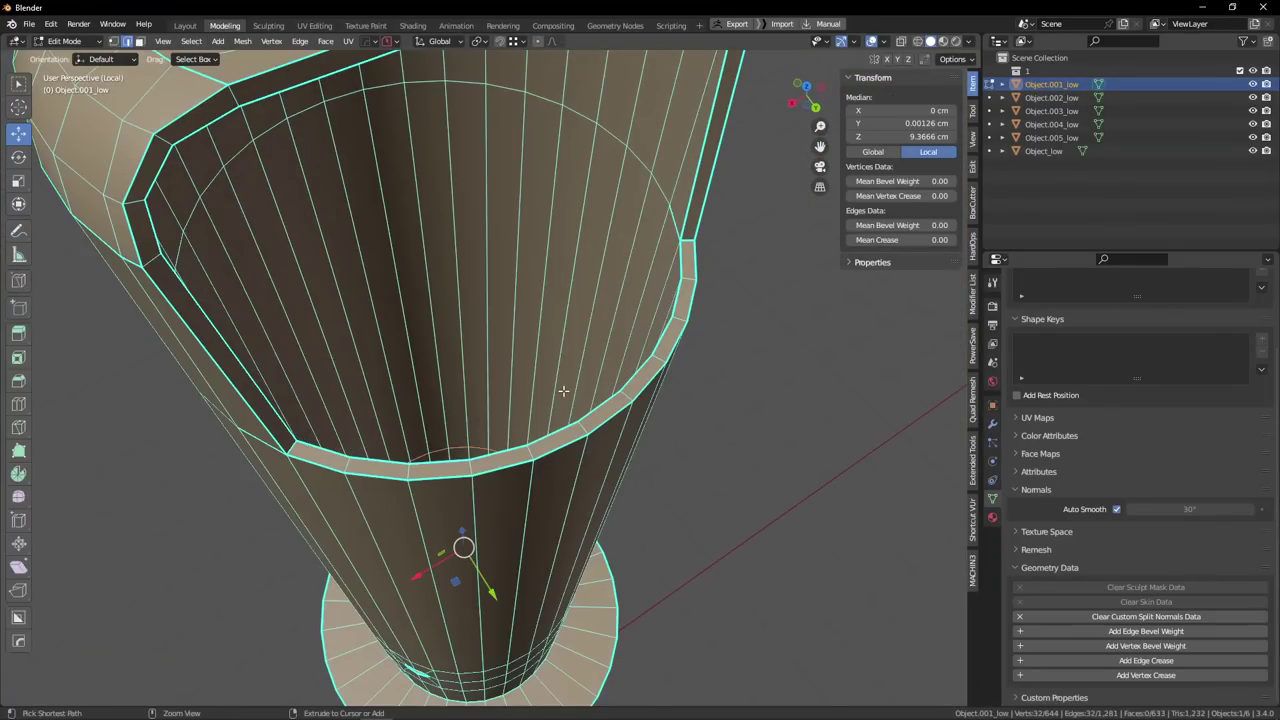
middle_drag(527, 366, 590, 410)
click(504, 371)
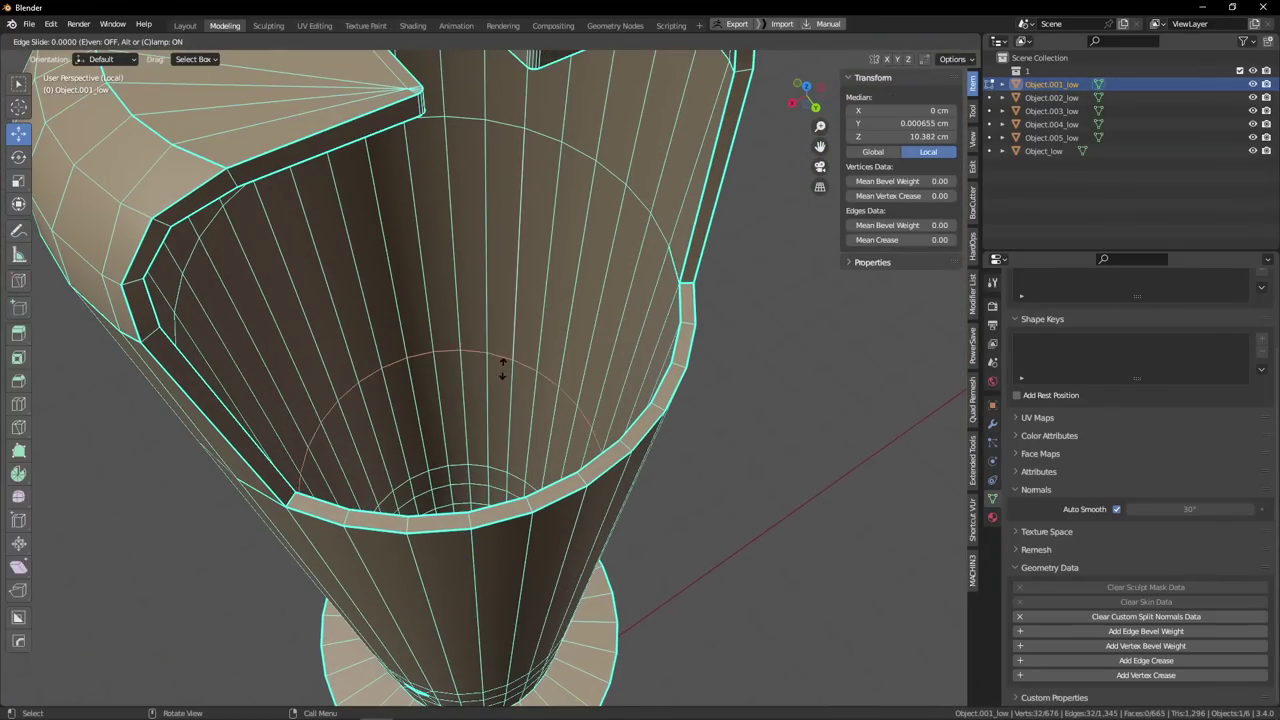
click(449, 457)
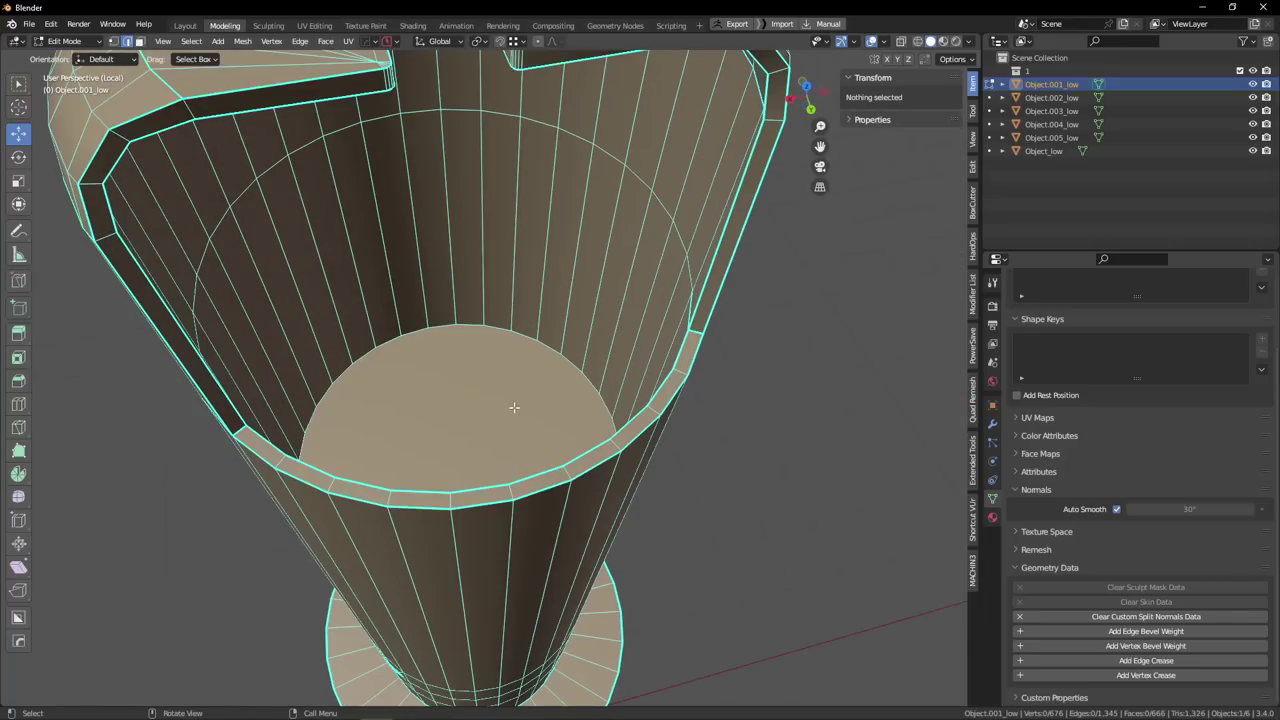
Try triangulating the new cap face, and join the triangles back into one face.
key(3)
click(518, 401)
key(ctrl+t)
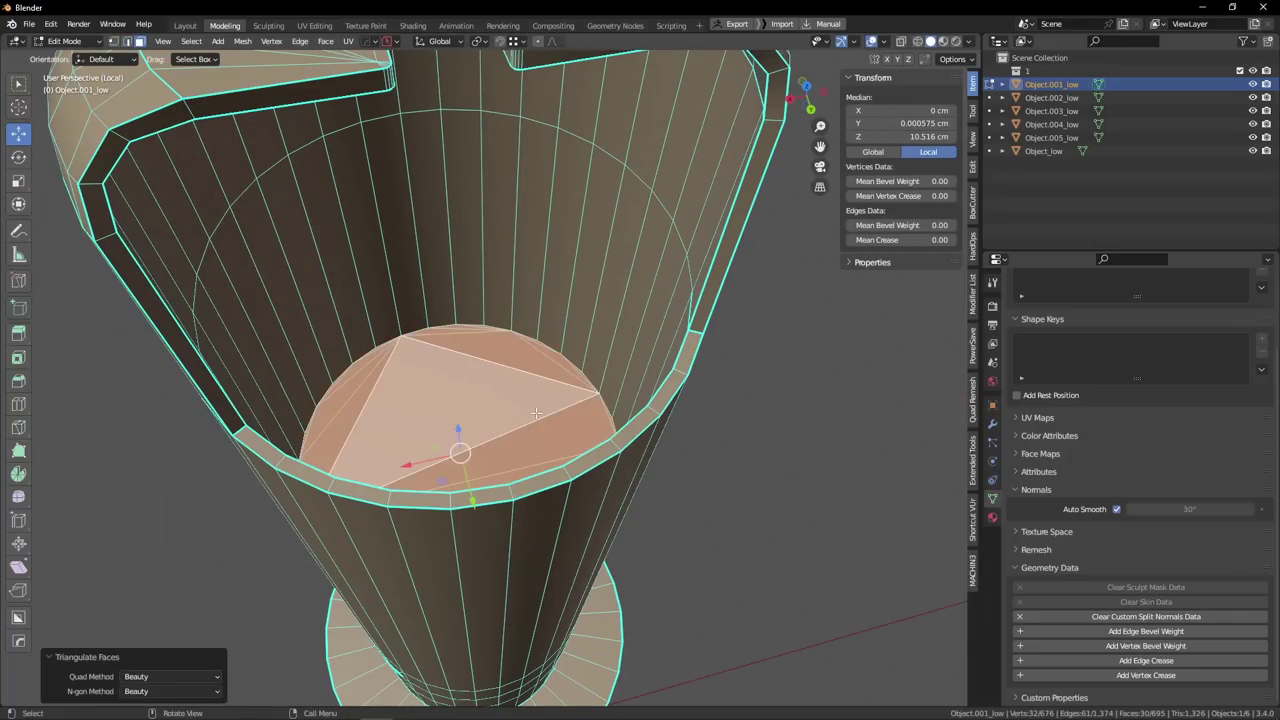
key(alt+j)
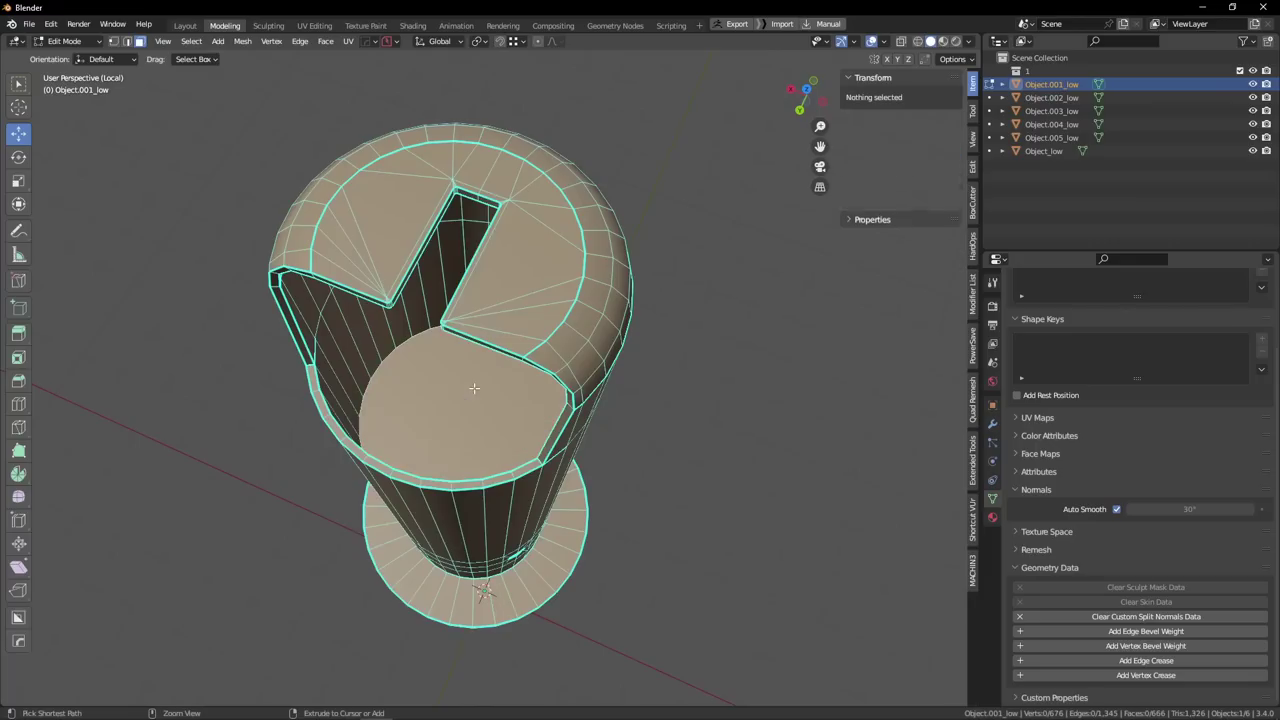
Try growing and shrinking a selection from the inner loop at the collar's underside, and clear it.
alt+drag(474, 388, 562, 150)
key(Tab)
scroll(594, 223, down, 4)
key(Tab)
scroll(510, 358, up, 5)
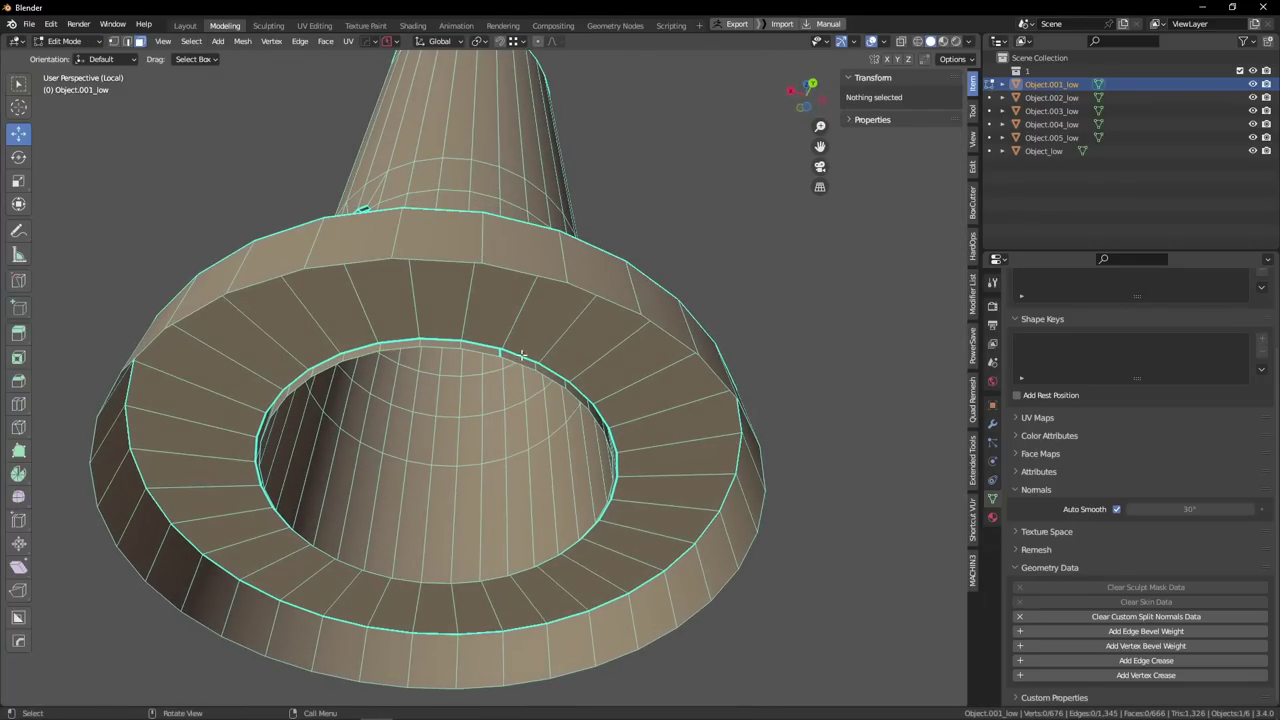
key(2)
double_click(515, 362)
key(ctrl+KP_Add)
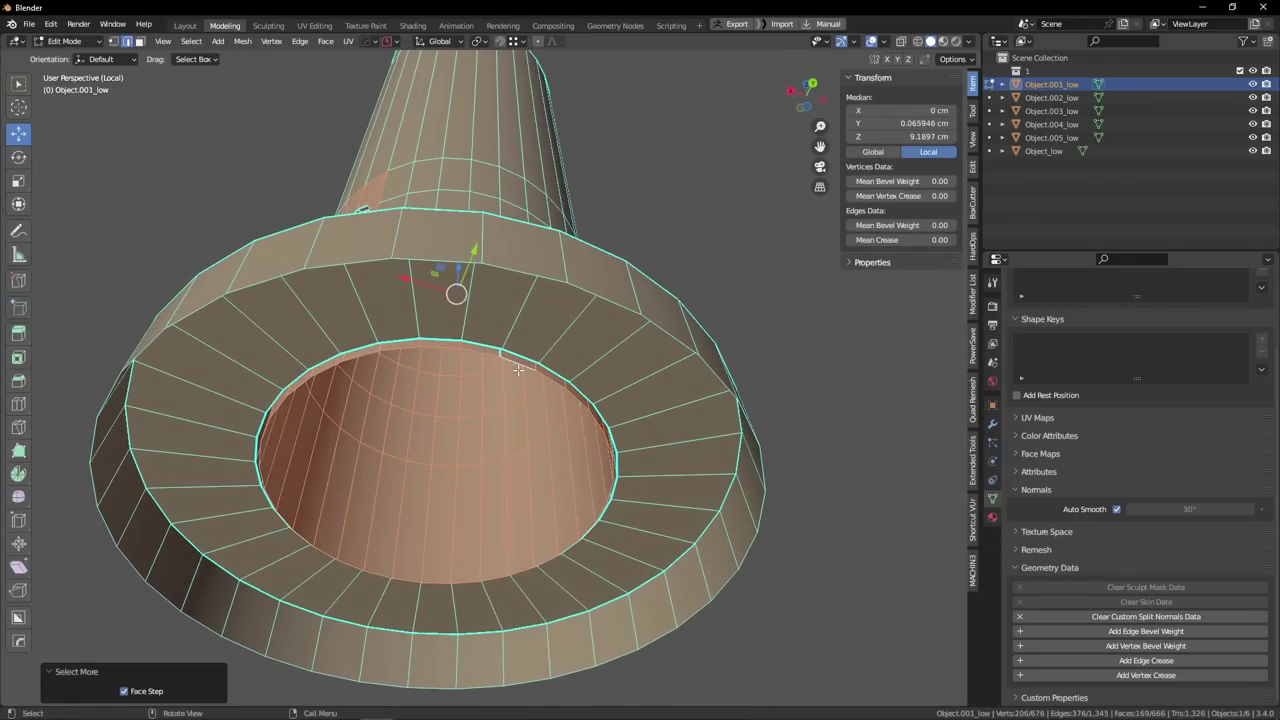
middle_drag(518, 370, 539, 354)
key(ctrl+KP_Subtract)
key(ctrl+KP_Subtract)
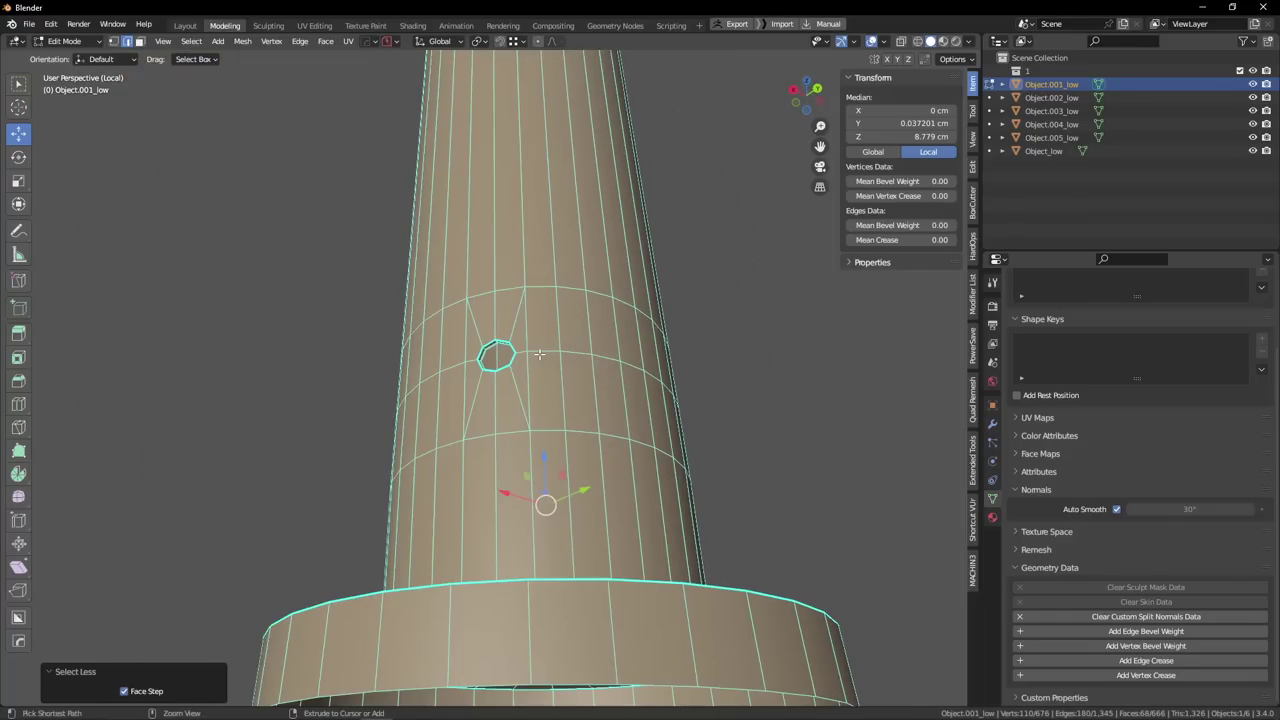
middle_drag(606, 384, 329, 377)
key(alt+a)
Check the tube among the surrounding parts, and isolate it again with its mesh open for editing.
scroll(376, 329, up, 7)
key(Tab)
key(KP_Divide)
scroll(366, 366, up, 4)
scroll(338, 367, up, 5)
key(KP_Divide)
middle_drag(514, 417, 464, 428)
key(Tab)
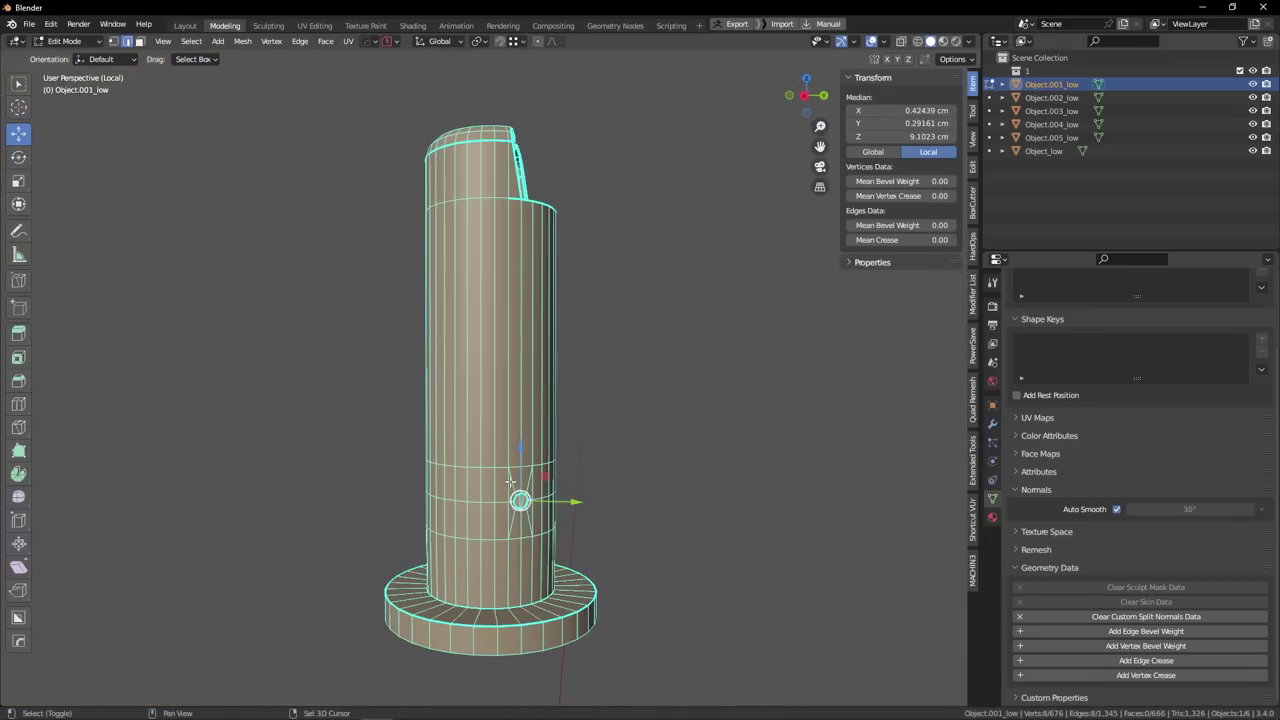
Dissolve the four diagonal edges around the small side hole, and switch to vertex selection.
scroll(478, 418, up, 1)
shift+middle_drag(510, 482, 370, 298)
scroll(370, 298, up, 2)
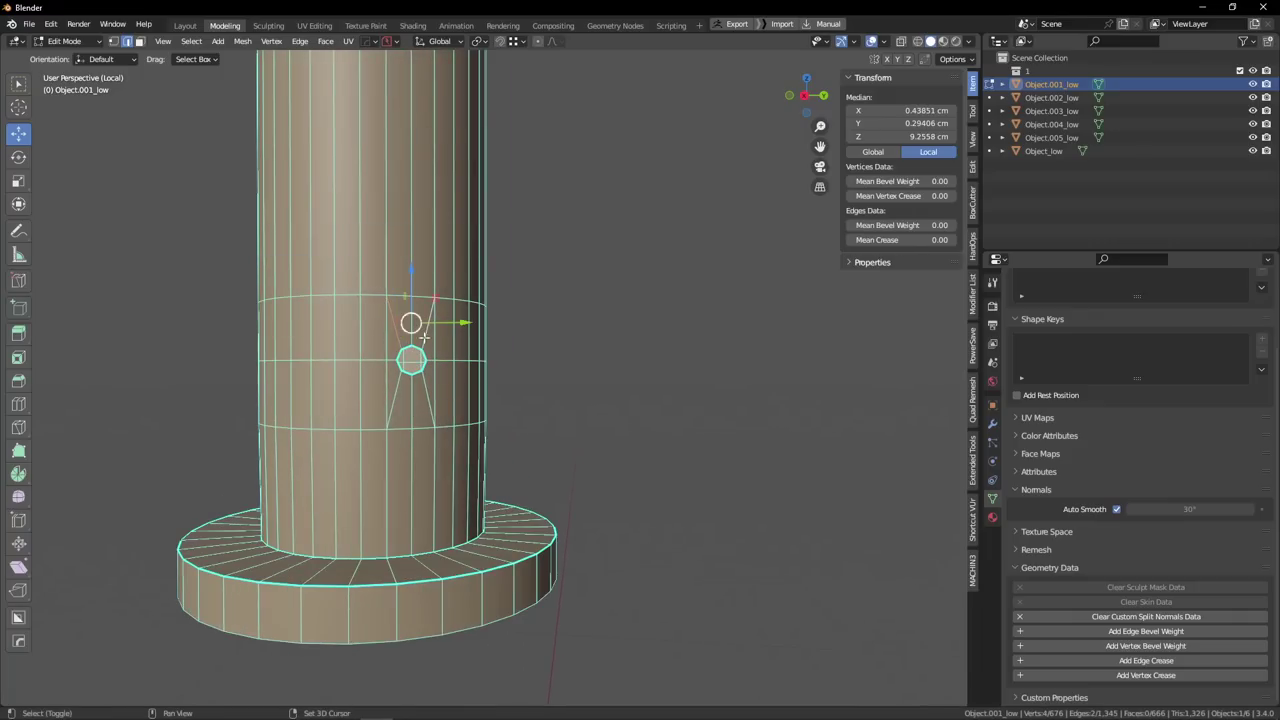
key(x)
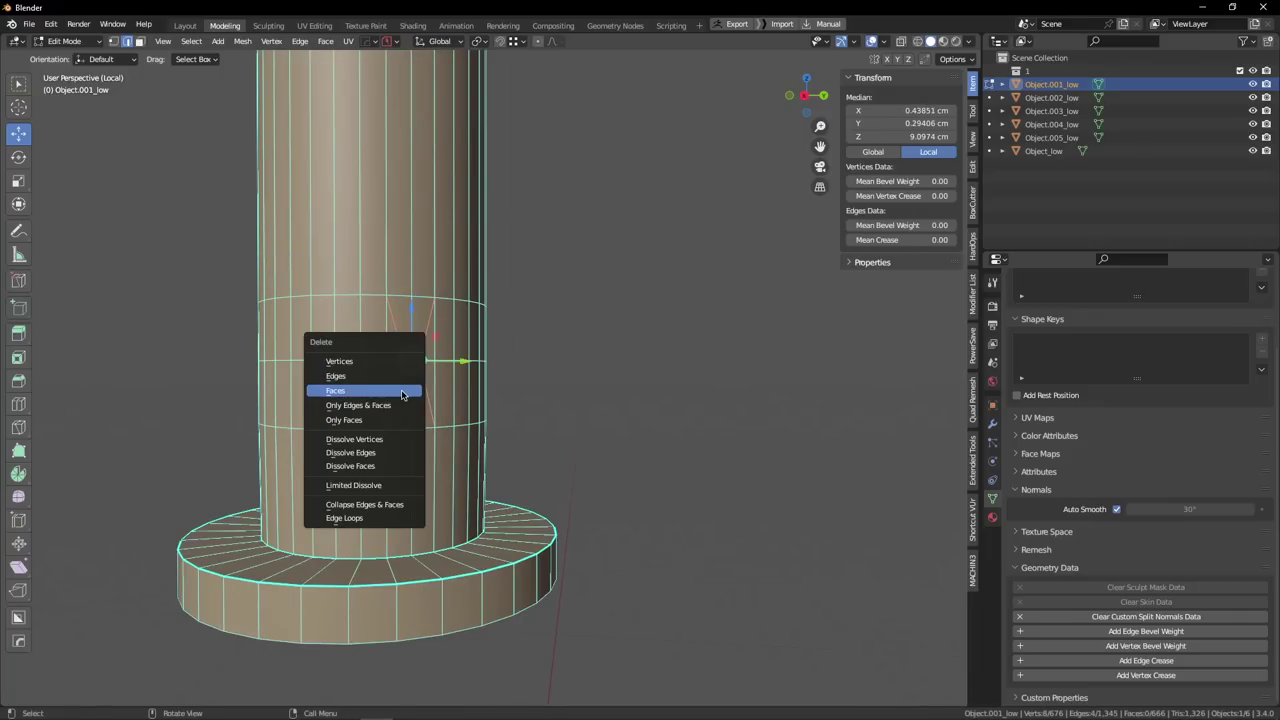
click(403, 392)
key(ctrl+z)
key(ctrl+x)
scroll(430, 376, up, 5)
key(Tab)
click(257, 374)
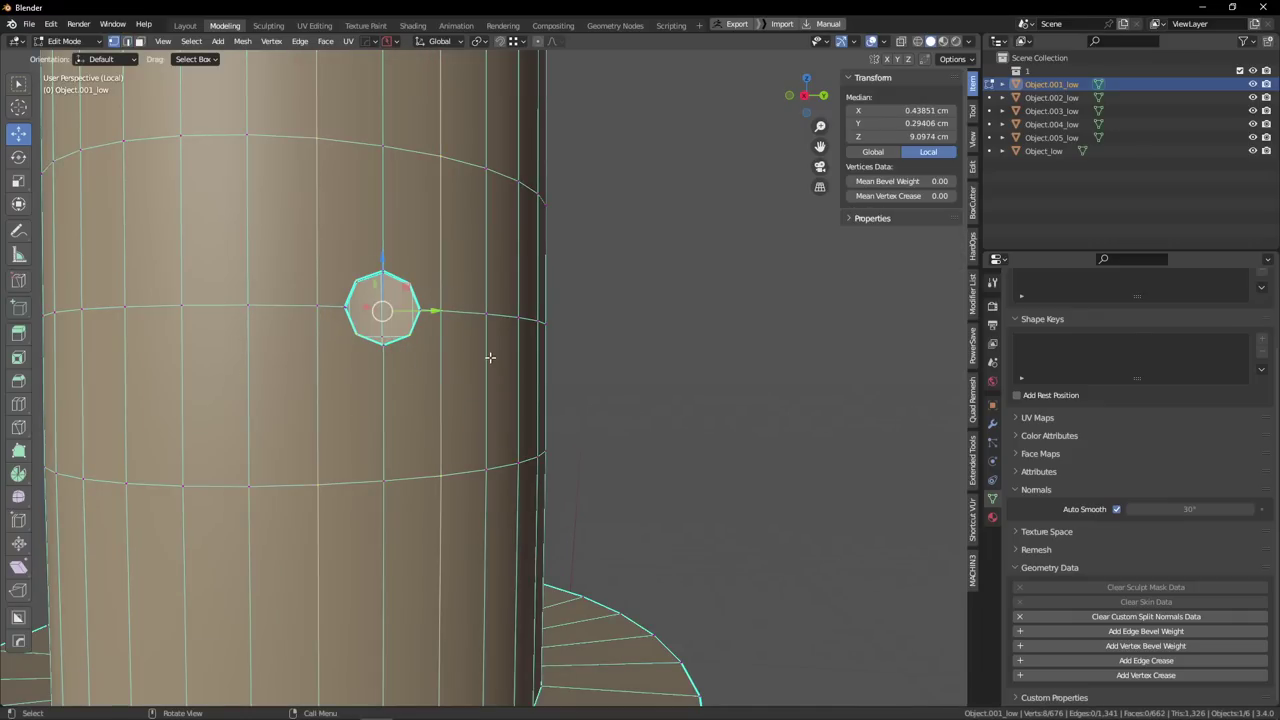
Show the full model to examine how the side hole sits behind the lever and pin, and isolate the tube again.
key(KP_Divide)
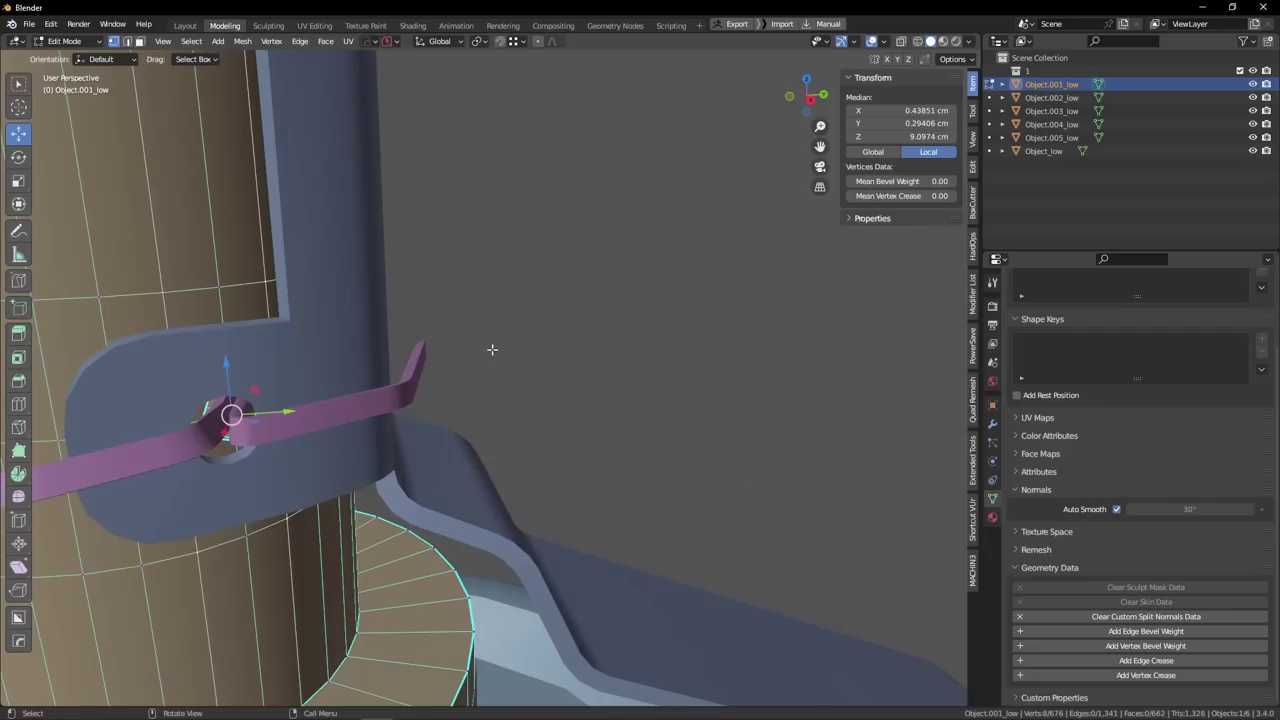
key(Tab)
middle_drag(397, 320, 381, 306)
shift+middle_drag(381, 306, 337, 273)
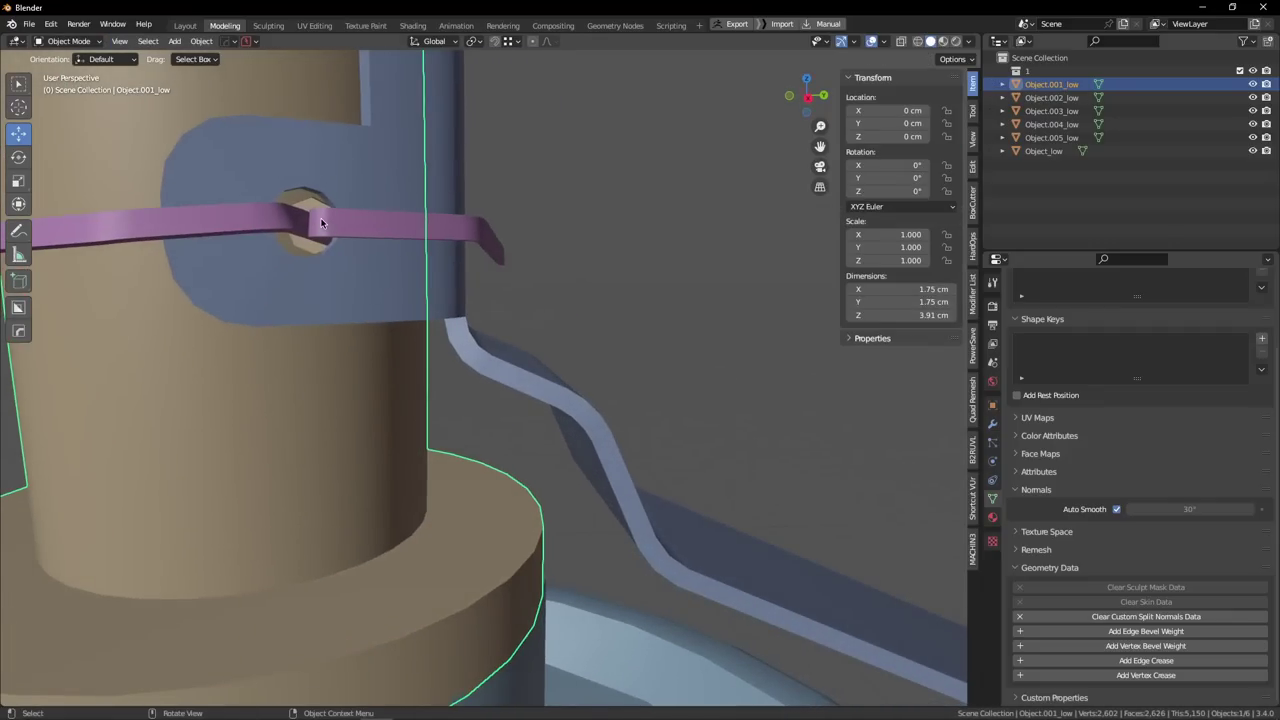
middle_drag(321, 222, 352, 272)
scroll(354, 276, down, 2)
key(KP_Divide)
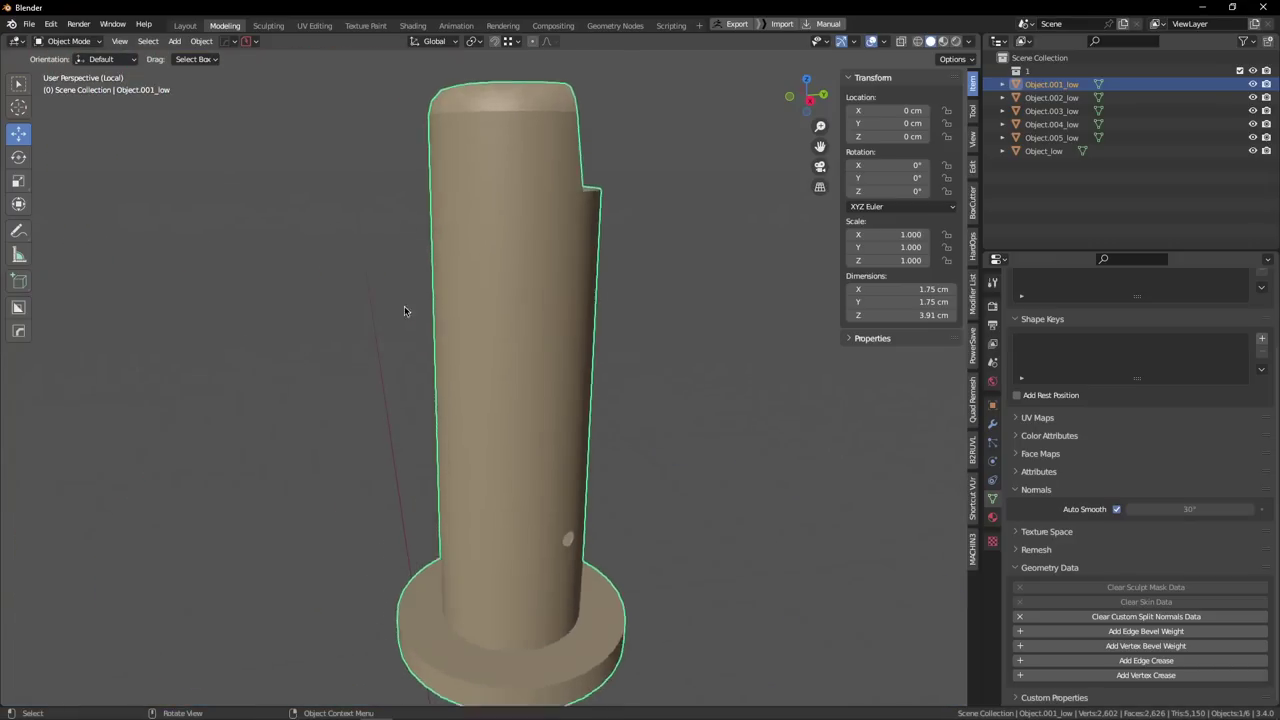
Collapse the rim and wall of the small side hole into a single point.
scroll(460, 370, up, 3)
alt+middle_click(580, 486)
scroll(540, 498, up, 2)
alt+drag(535, 518, 361, 448)
key(Tab)
scroll(440, 424, up, 4)
key(2)
scroll(352, 470, up, 2)
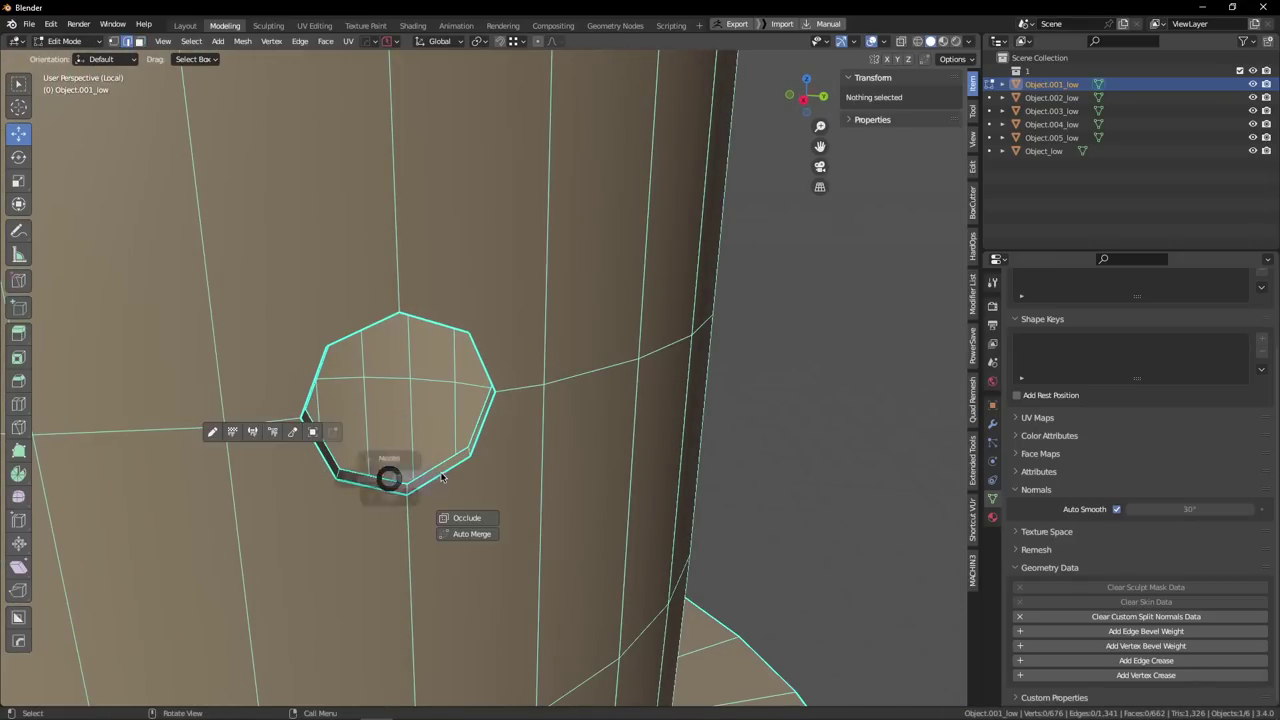
double_click(410, 487)
key(m)
key(c)
scroll(405, 456, down, 2)
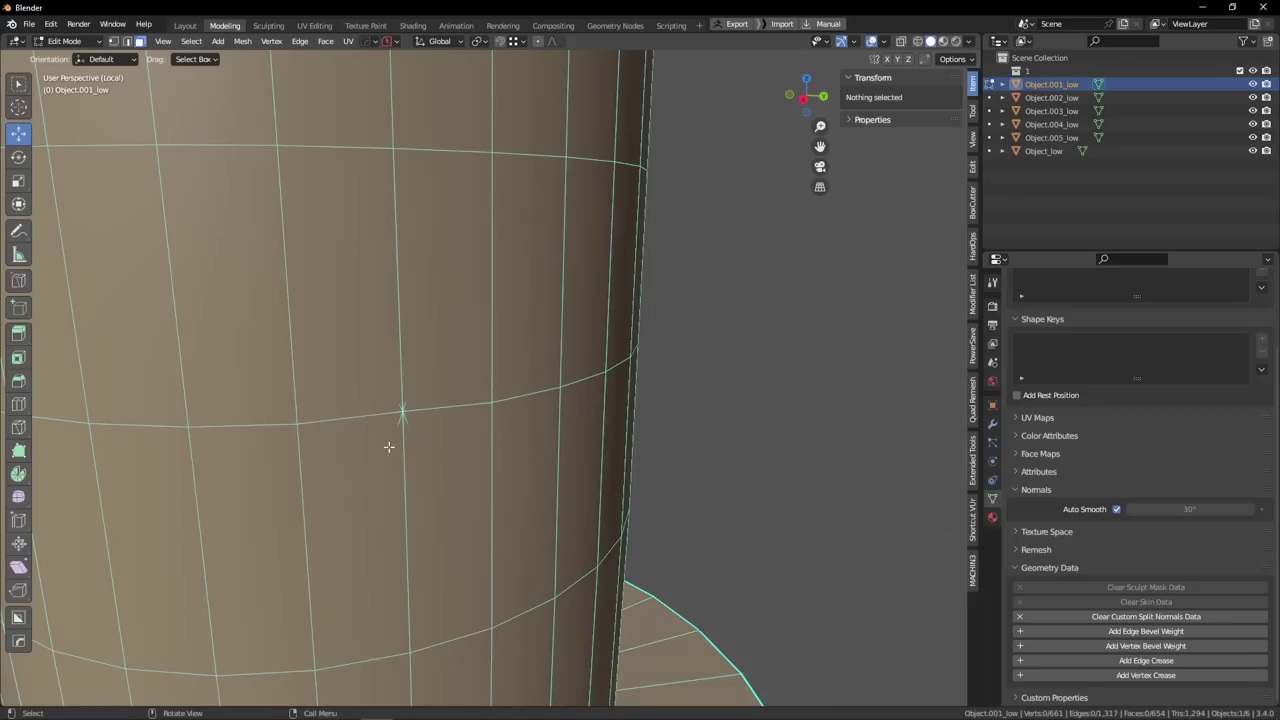
Delete the four outer wall faces surrounding the collapsed side hole.
scroll(395, 442, up, 1)
key(1)
key(alt+z)
key(alt+z)
key(3)
click(382, 368)
shift+click(438, 360)
shift+click(388, 452)
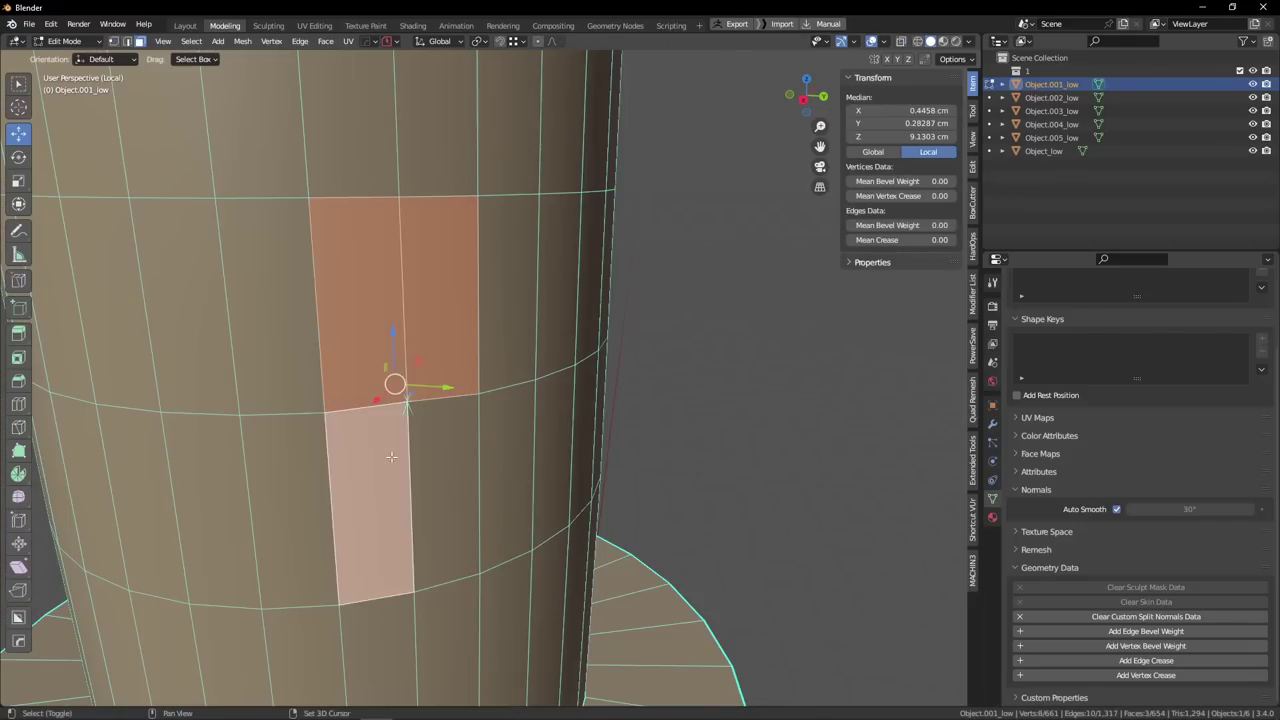
shift+click(430, 456)
key(x)
click(386, 396)
Dissolve the diagonal edges on the inner wall behind the opening.
middle_drag(400, 343, 412, 378)
key(2)
click(390, 378)
shift+click(411, 508)
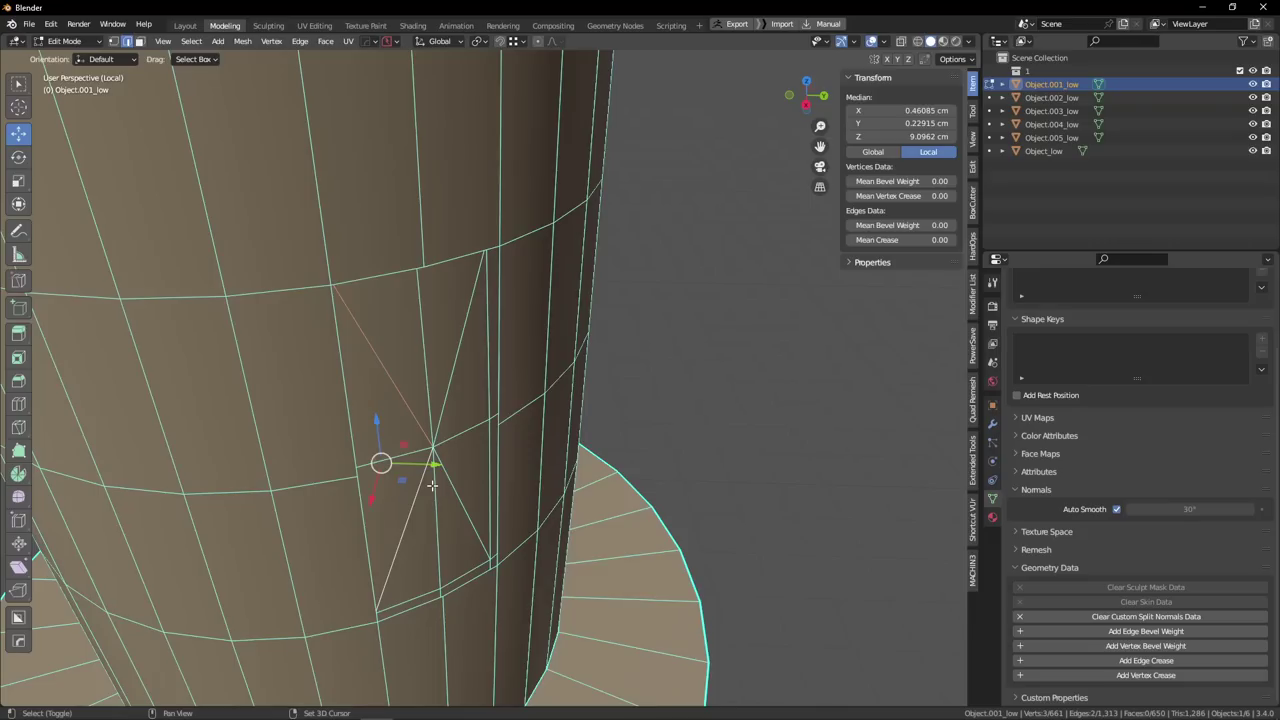
shift+click(445, 411)
key(x)
click(437, 477)
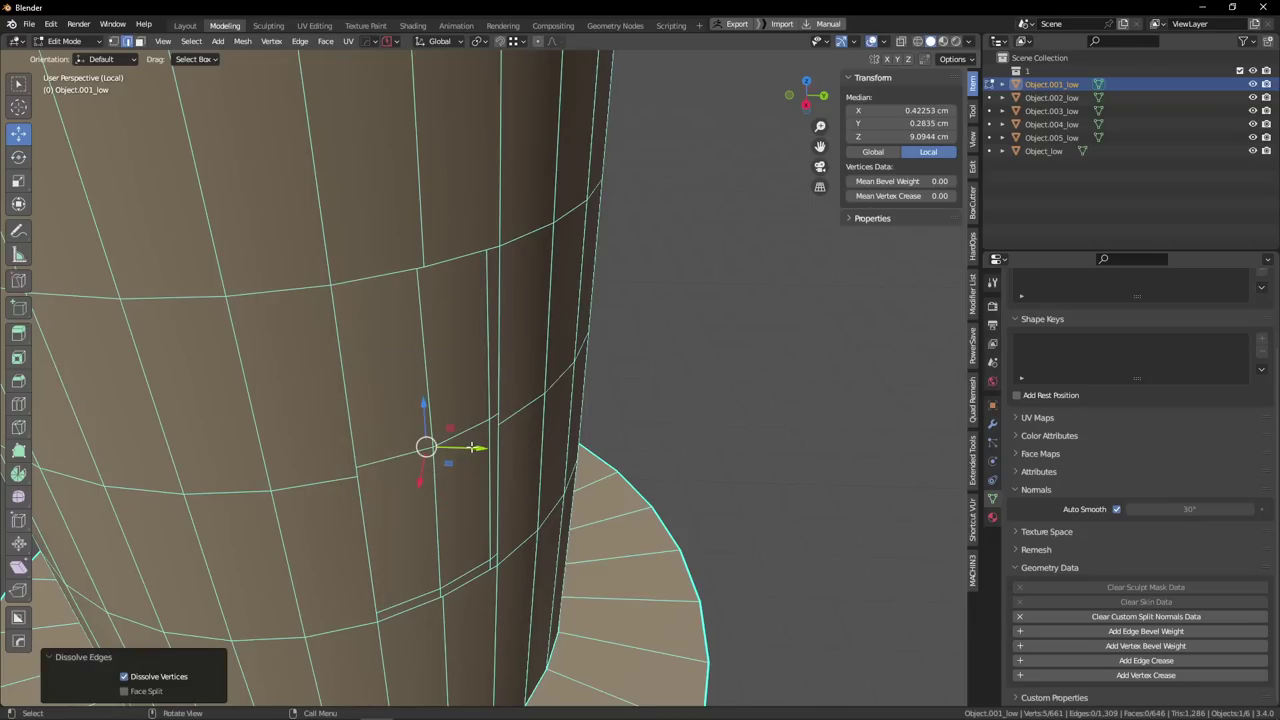
Fill the opening in the outer wall with a two-by-two grid of faces, and turn Auto Merge on.
alt+drag(420, 440, 375, 410)
key(Tab)
click(283, 266)
click(283, 266)
alt+drag(358, 270, 316, 275)
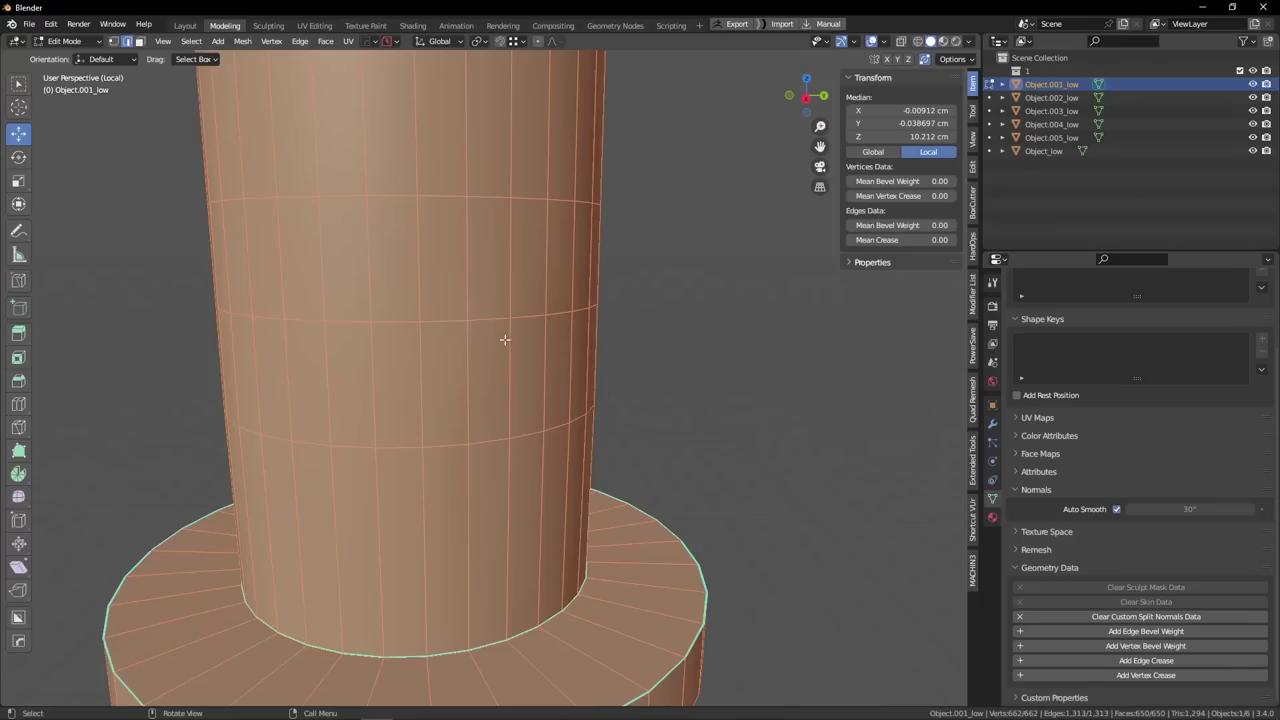
Dissolve the unneeded horizontal edge loops around the lower part of the tube.
alt+click(492, 317)
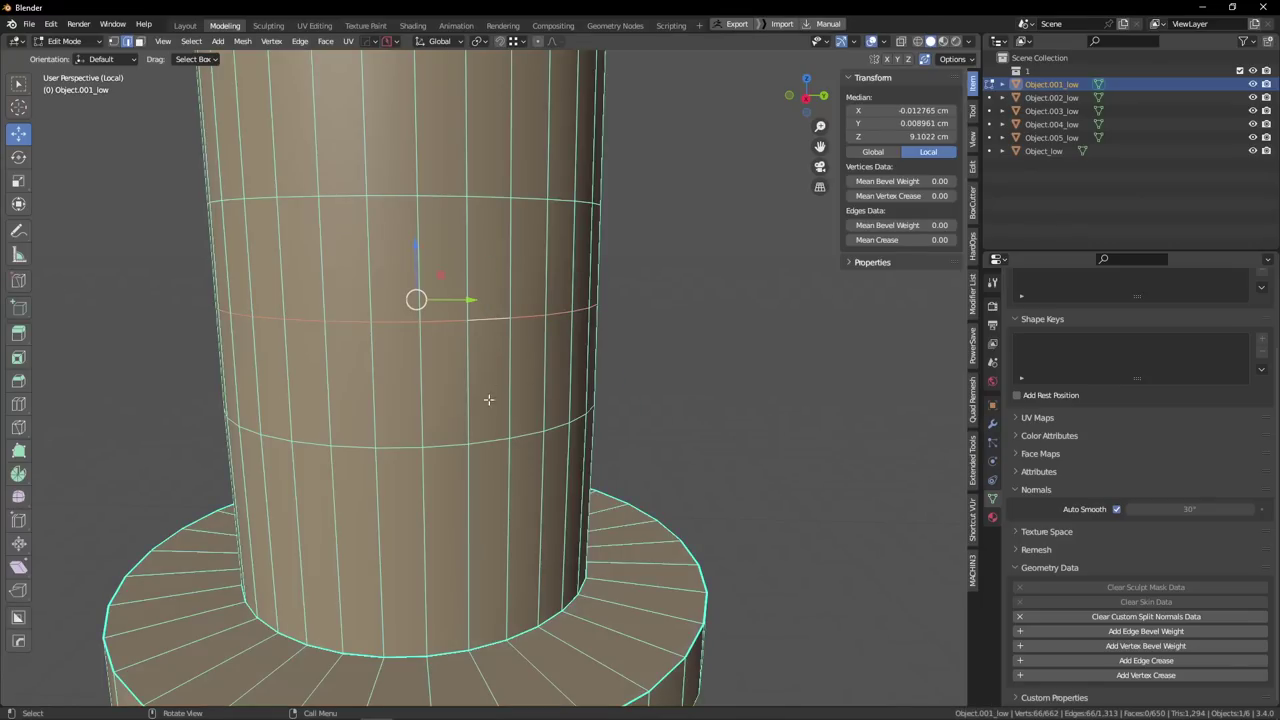
key(x)
click(493, 438)
alt+click(450, 200)
key(x)
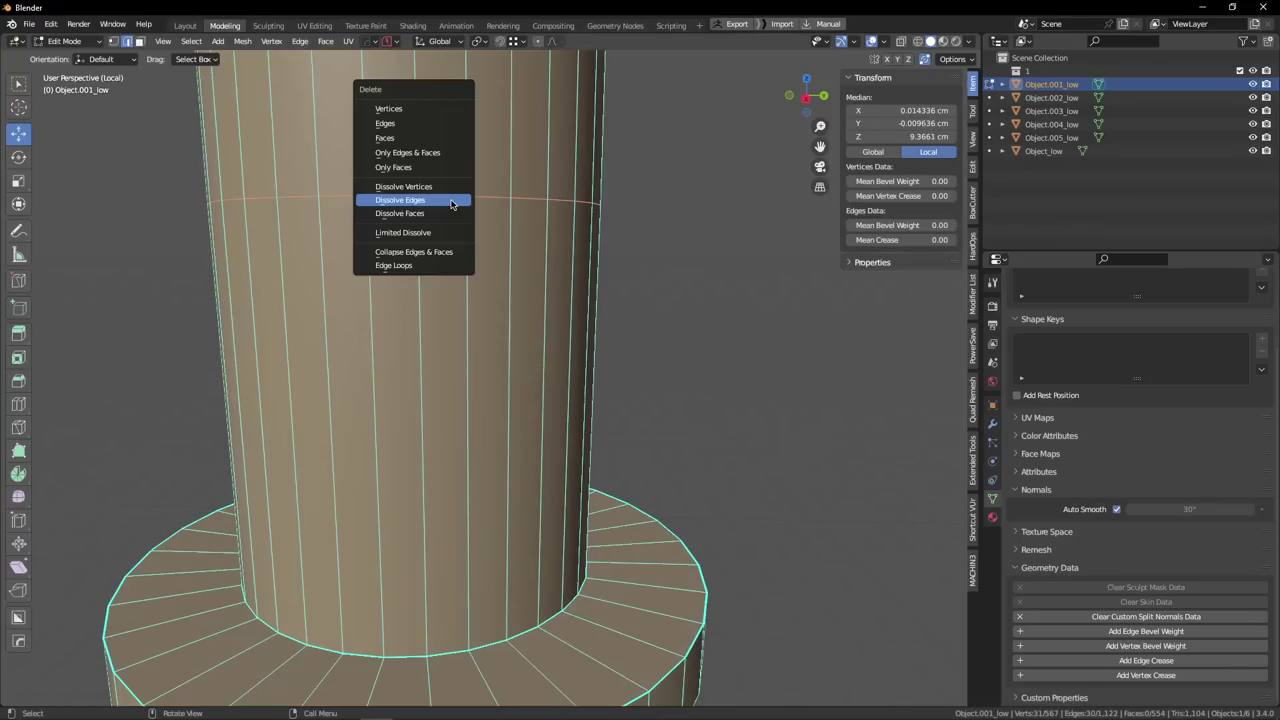
click(451, 200)
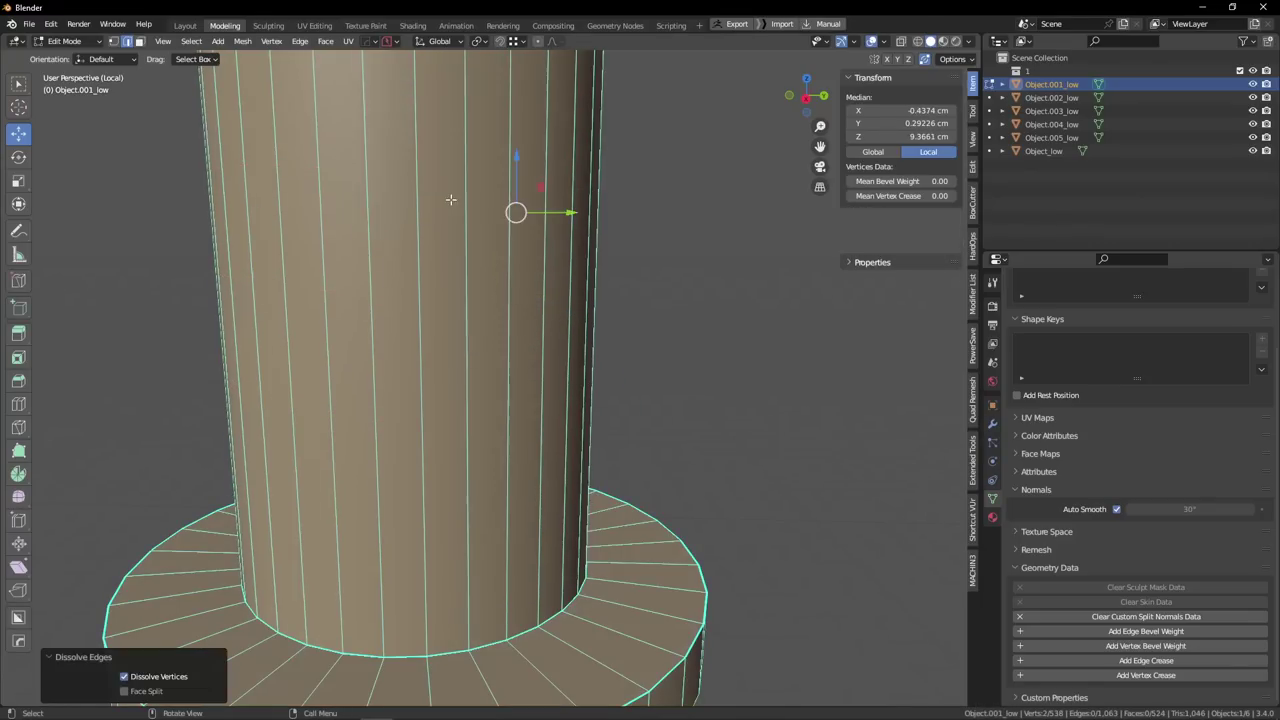
Examine the simplified tube from several distances, leave mesh editing and show the full model.
scroll(451, 200, down, 2)
alt+drag(451, 200, 521, 350)
scroll(400, 255, down, 4)
scroll(436, 239, up, 1)
scroll(438, 263, down, 1)
scroll(490, 367, up, 3)
scroll(547, 304, up, 2)
scroll(521, 350, down, 2)
scroll(521, 350, down, 2)
key(Tab)
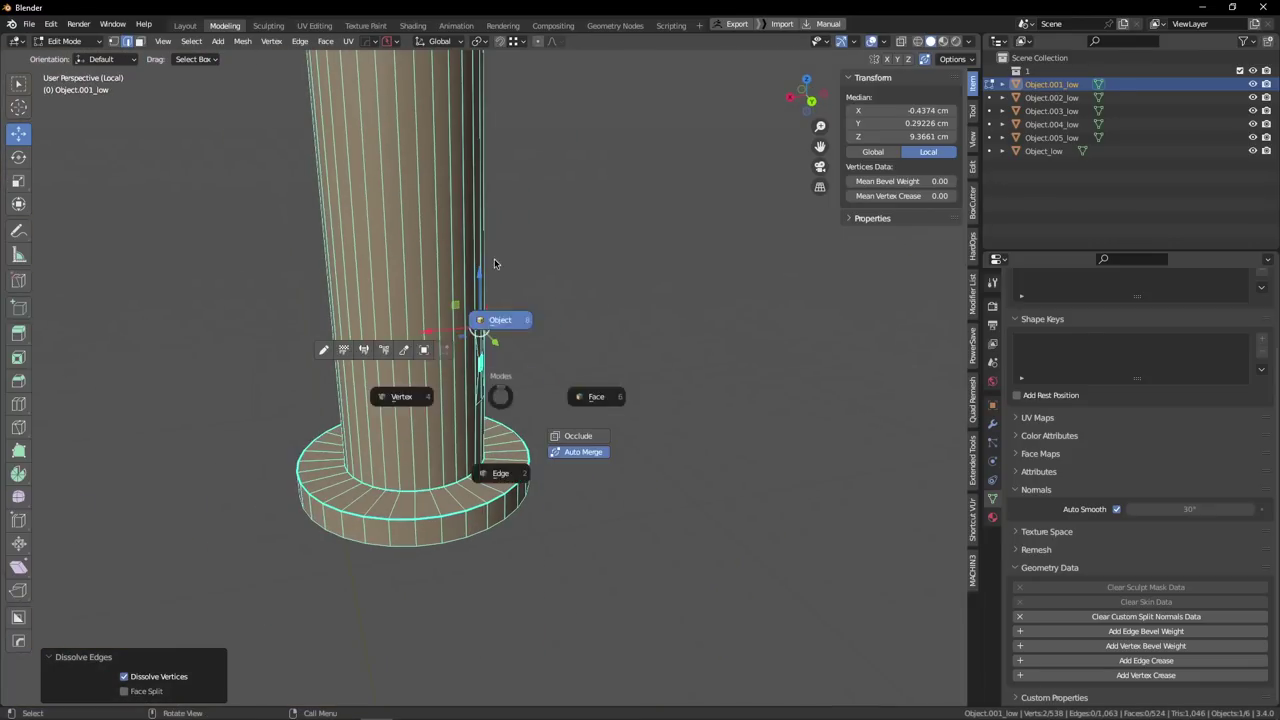
click(504, 328)
key(slash)
scroll(481, 333, down, 1)
middle_drag(469, 405, 507, 426)
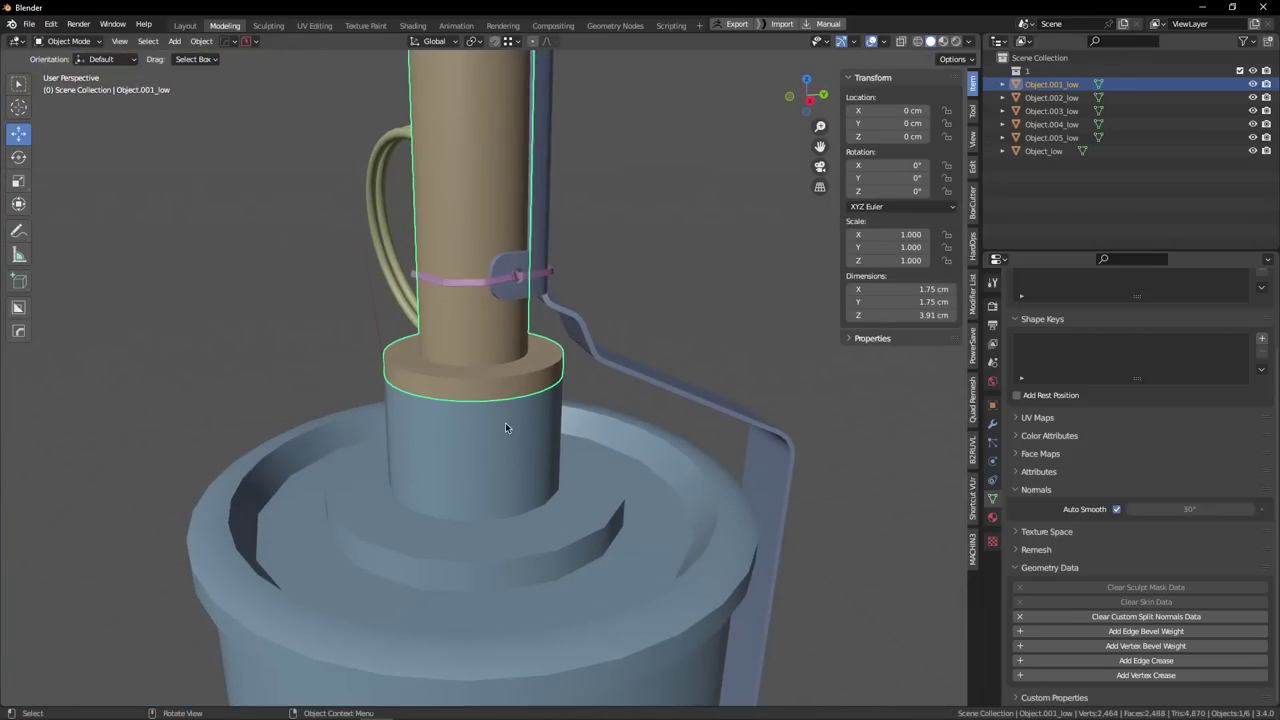
Open the body's mesh and select the ring of vertical edges around its neck to check the segment count.
click(496, 421)
key(Tab)
scroll(508, 446, up, 3)
key(Tab)
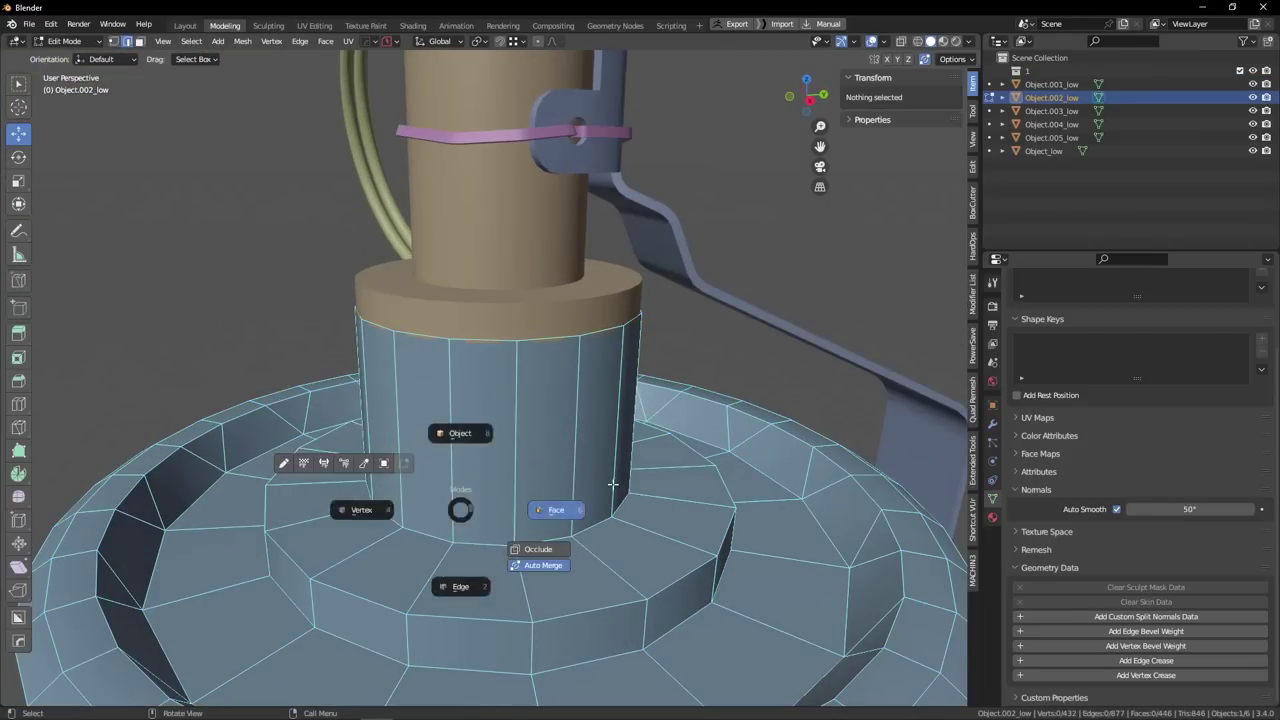
ctrl+alt+click(460, 497)
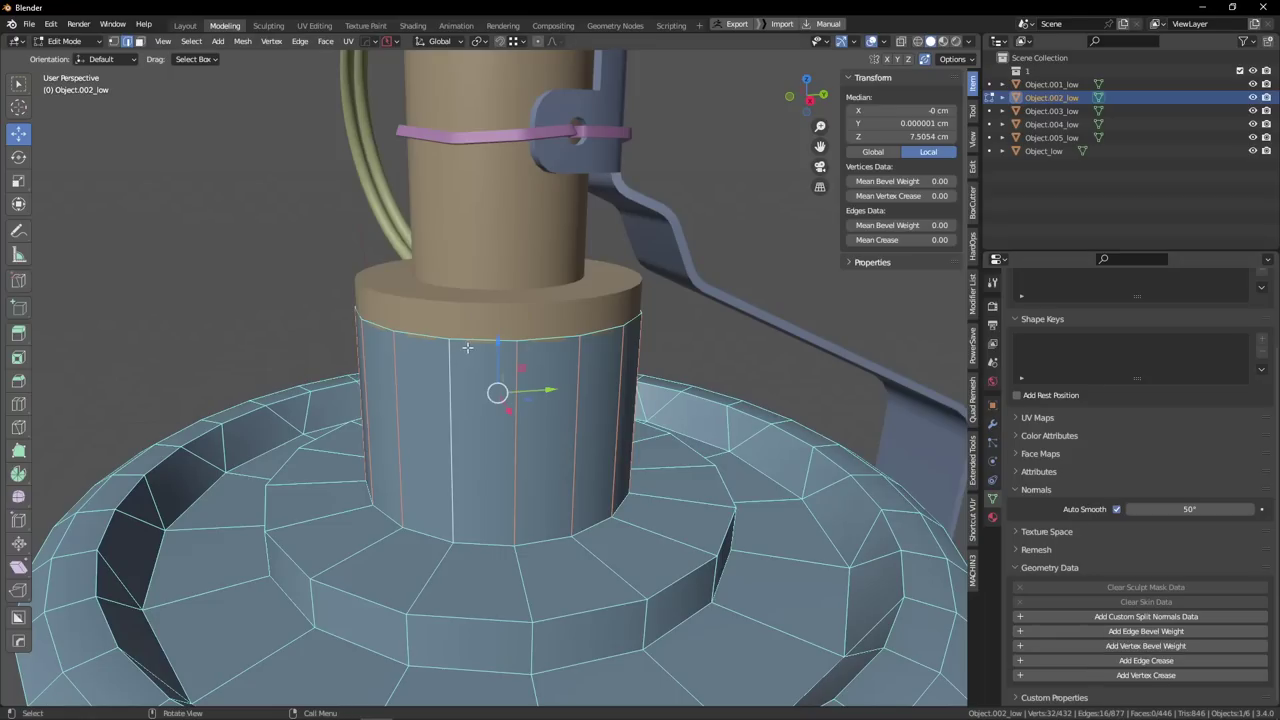
click(462, 211)
Open the tube's mesh and select the ring of vertical edges around its flange to check the segment count.
click(526, 301)
key(Tab)
click(394, 334)
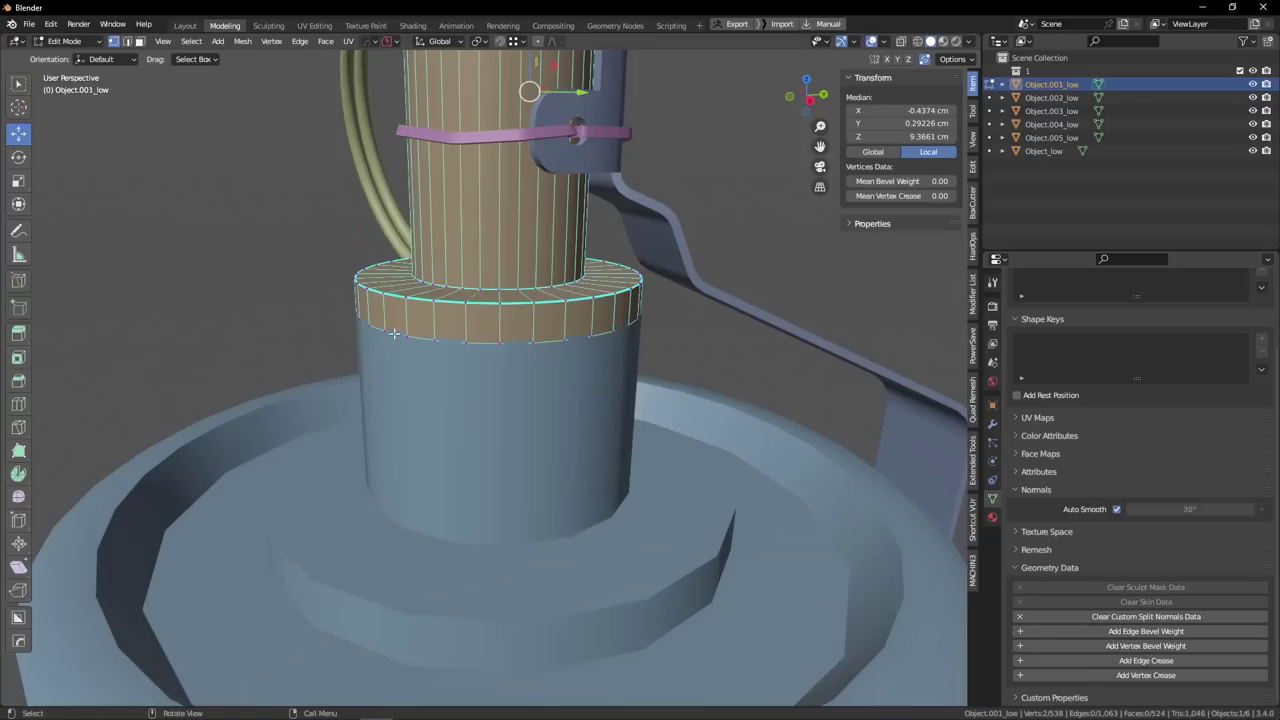
key(Tab)
click(490, 378)
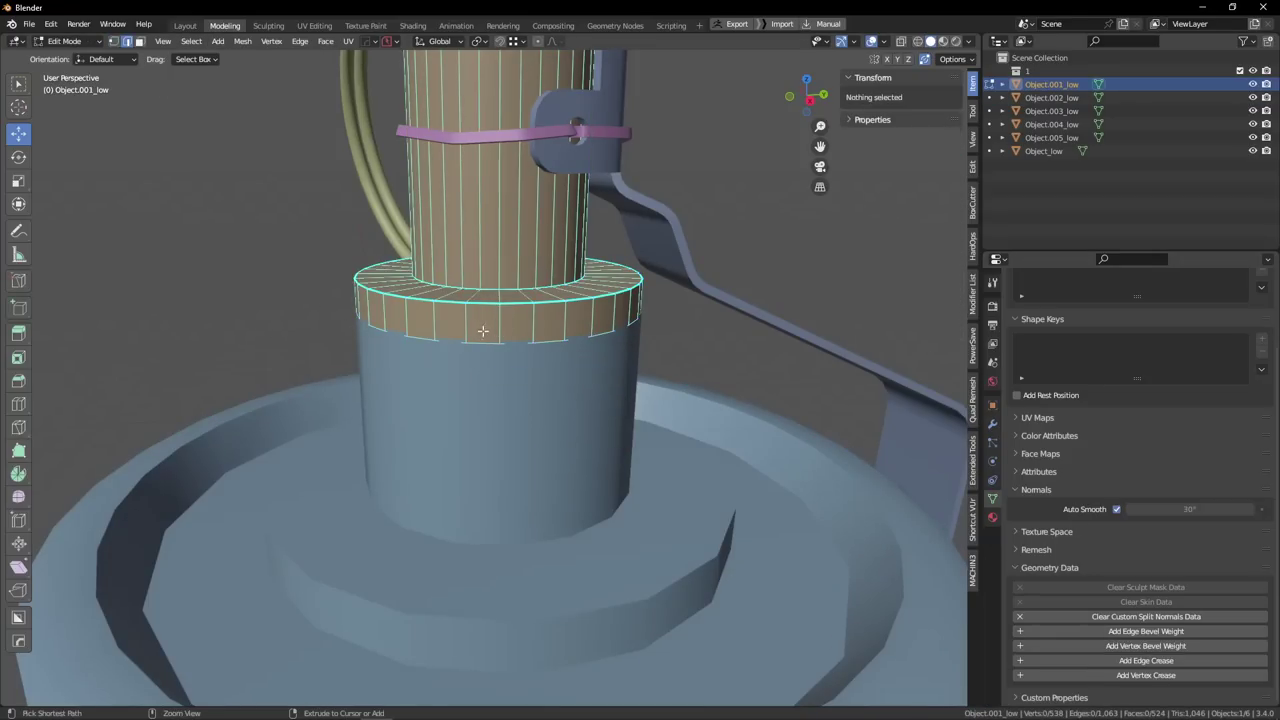
ctrl+click(498, 328)
ctrl+alt+click(498, 328)
shift+middle_drag(526, 303, 512, 333)
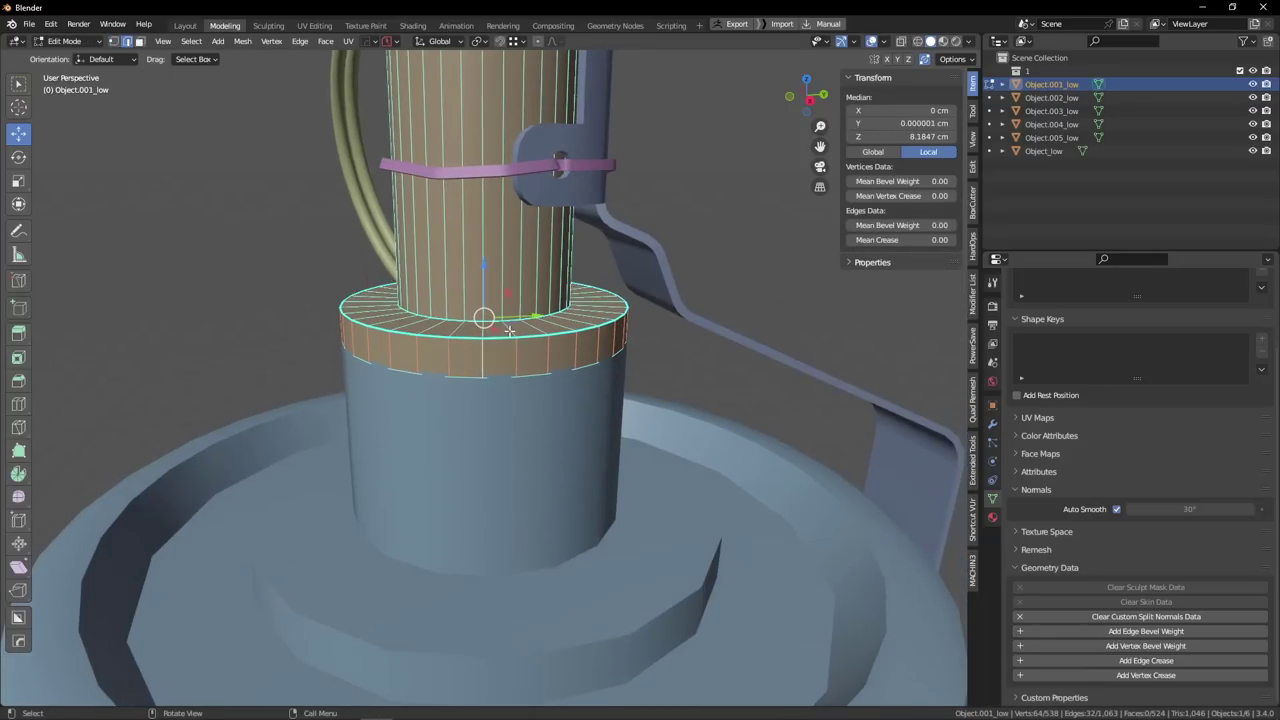
scroll(512, 333, up, 2)
key(Tab)
click(460, 262)
Isolate the tube and collapse every second edge of the ring around its interior floor.
scroll(460, 254, down, 5)
shift+middle_drag(469, 287, 350, 361)
key(slash)
key(Tab)
click(511, 371)
scroll(470, 376, up, 3)
shift+middle_drag(487, 308, 519, 376)
scroll(477, 366, up, 3)
click(477, 366)
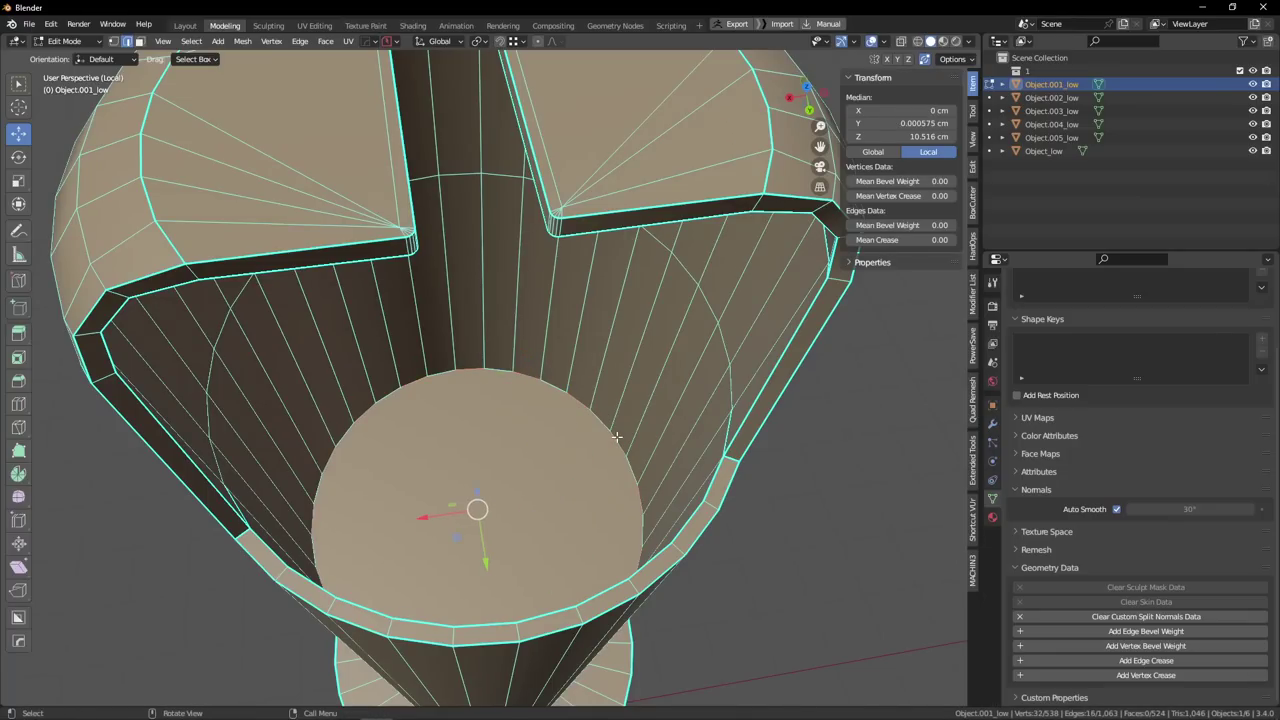
key(m)
key(c)
scroll(600, 428, down, 4)
middle_drag(580, 414, 527, 400)
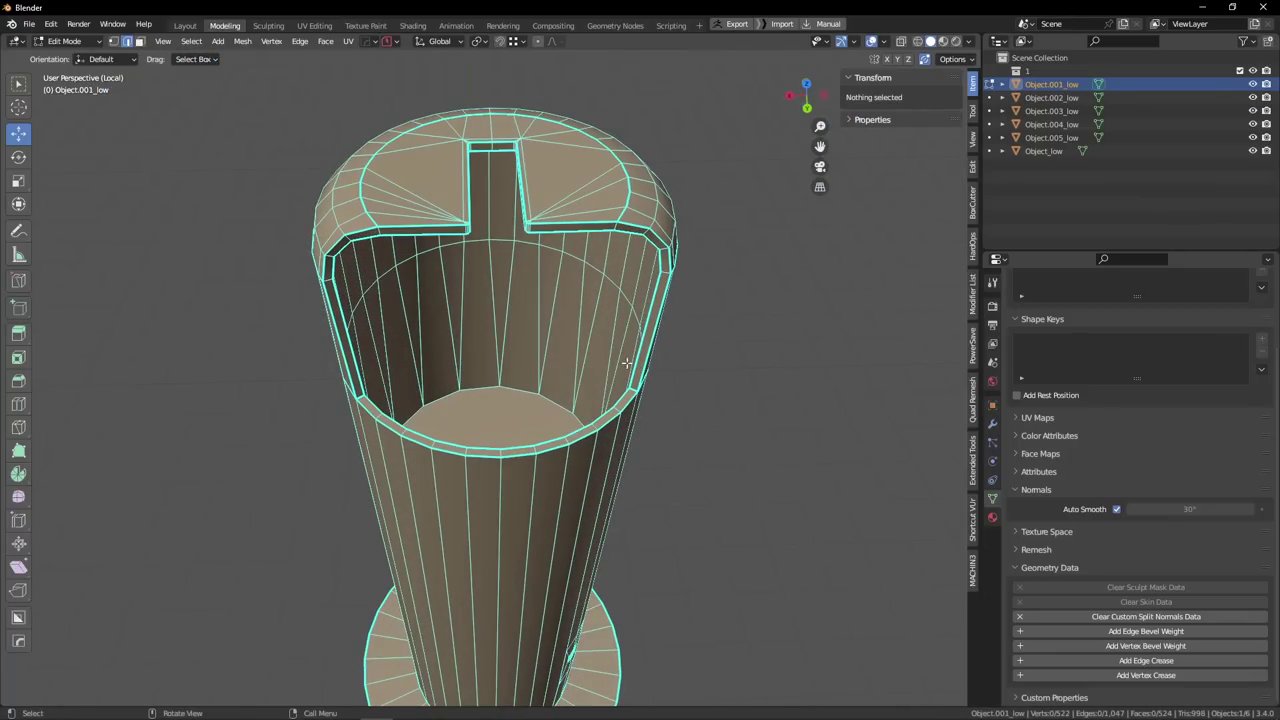
Leave mesh editing, show the full model and compare the tube and body from several distances.
key(Tab)
middle_drag(627, 363, 668, 369)
middle_drag(573, 352, 548, 391)
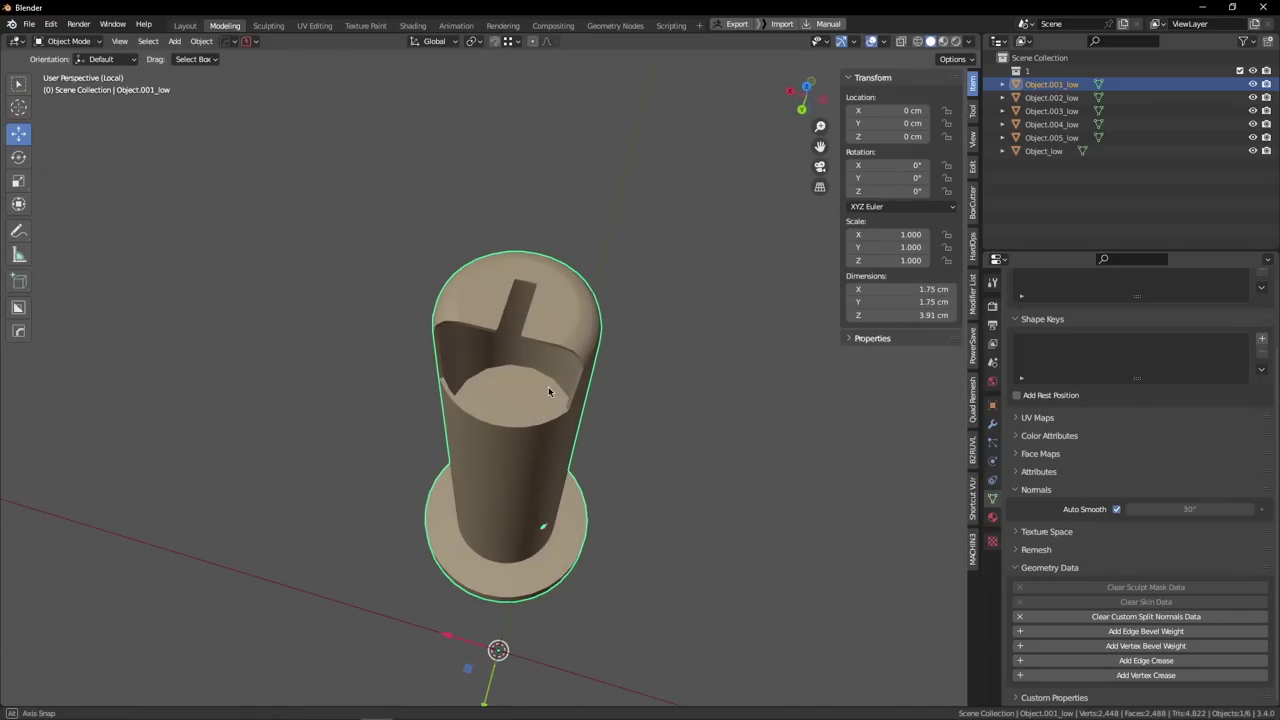
scroll(512, 371, up, 3)
key(KP_Divide)
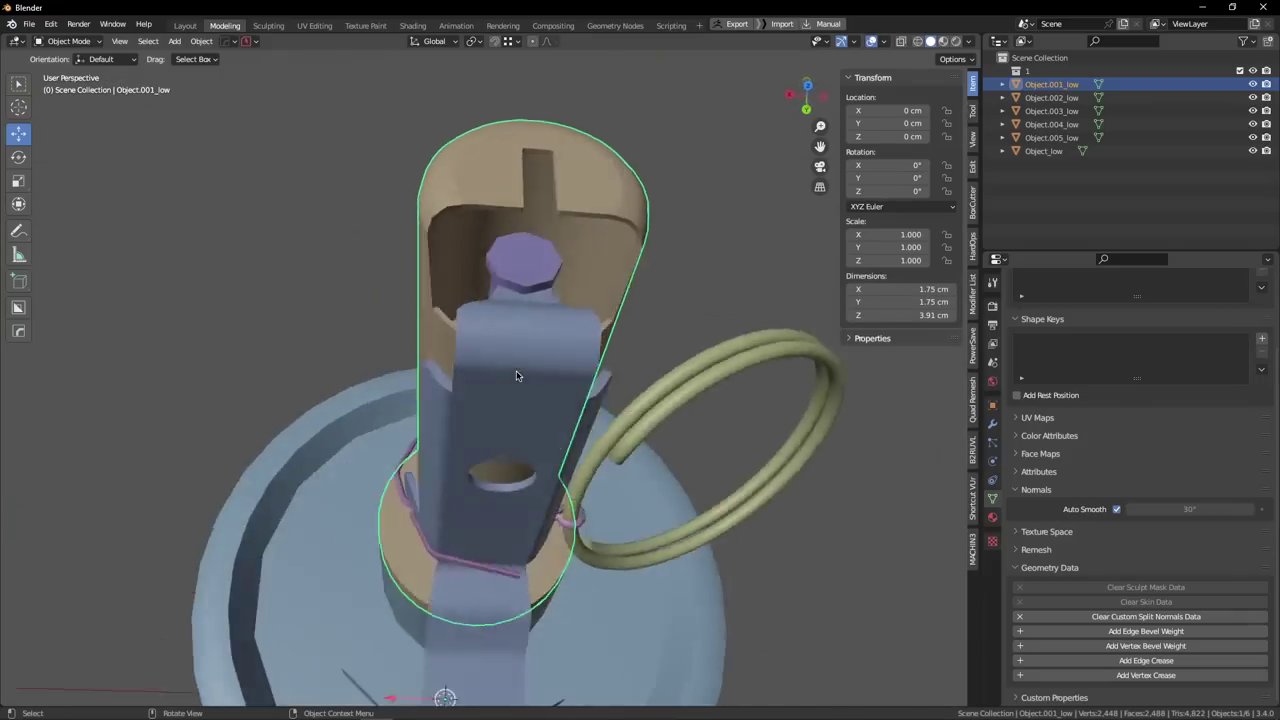
scroll(515, 346, down, 3)
click(592, 292)
shift+middle_drag(518, 295, 545, 368)
scroll(534, 281, up, 3)
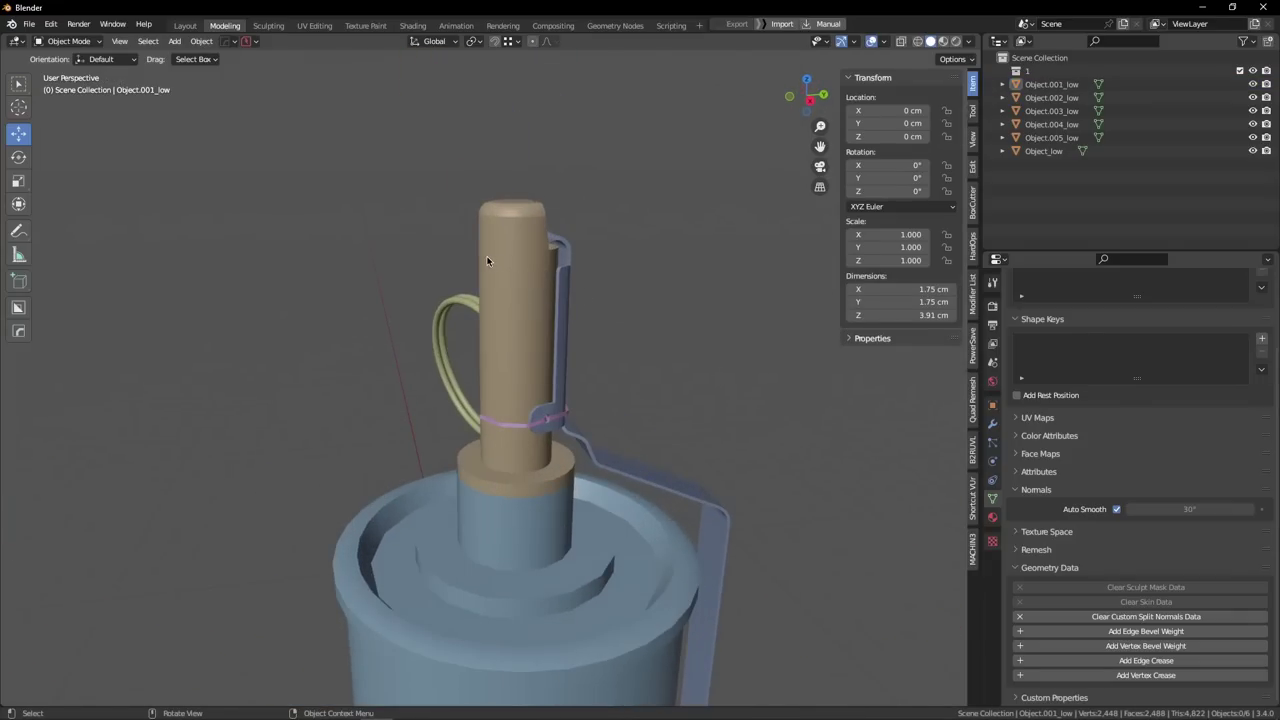
click(487, 261)
scroll(545, 275, down, 3)
scroll(550, 293, up, 4)
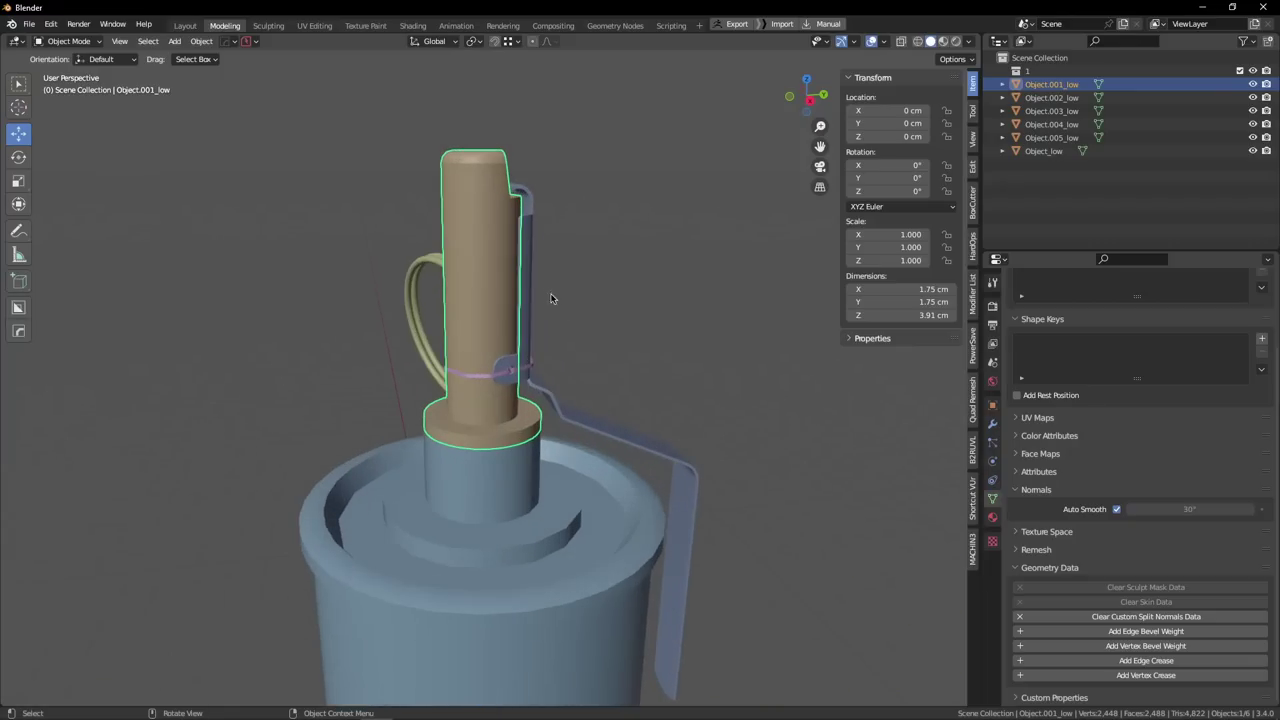
scroll(487, 247, down, 4)
click(508, 447)
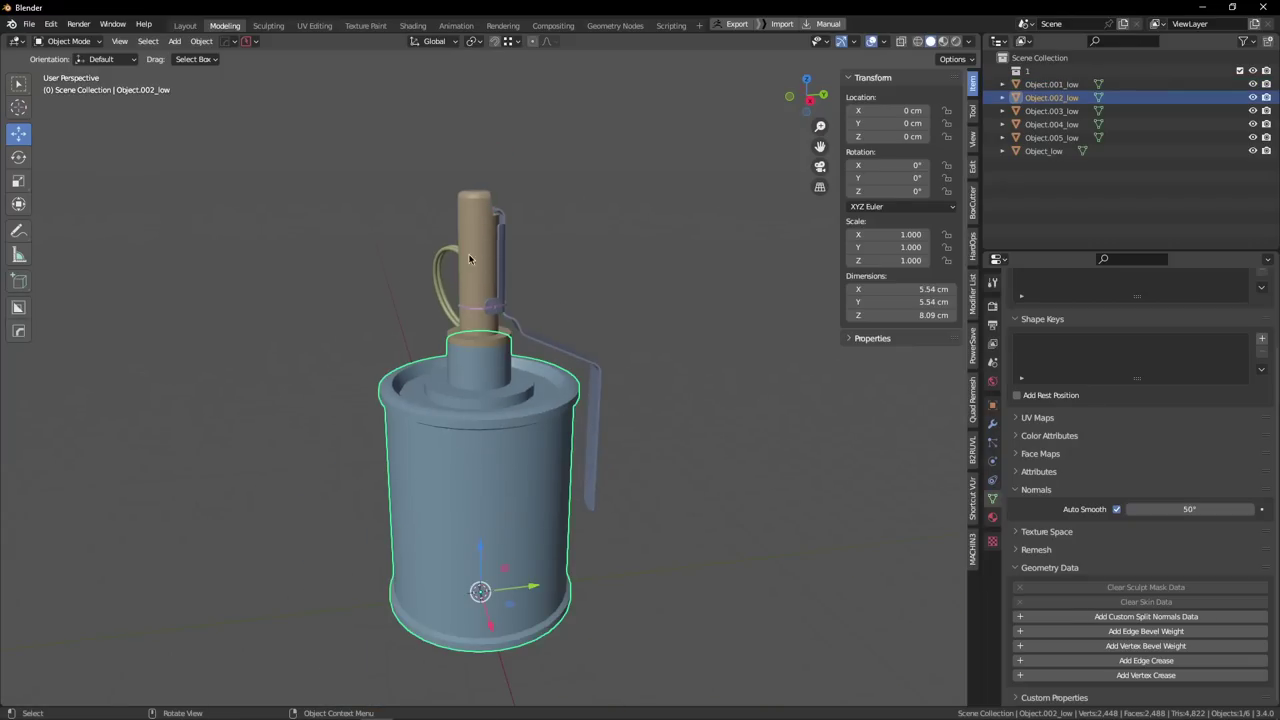
click(475, 270)
scroll(507, 264, up, 3)
click(603, 317)
scroll(460, 358, up, 4)
Isolate the thin pin, examine its bent shape and return to the full model.
click(458, 357)
scroll(460, 357, up, 2)
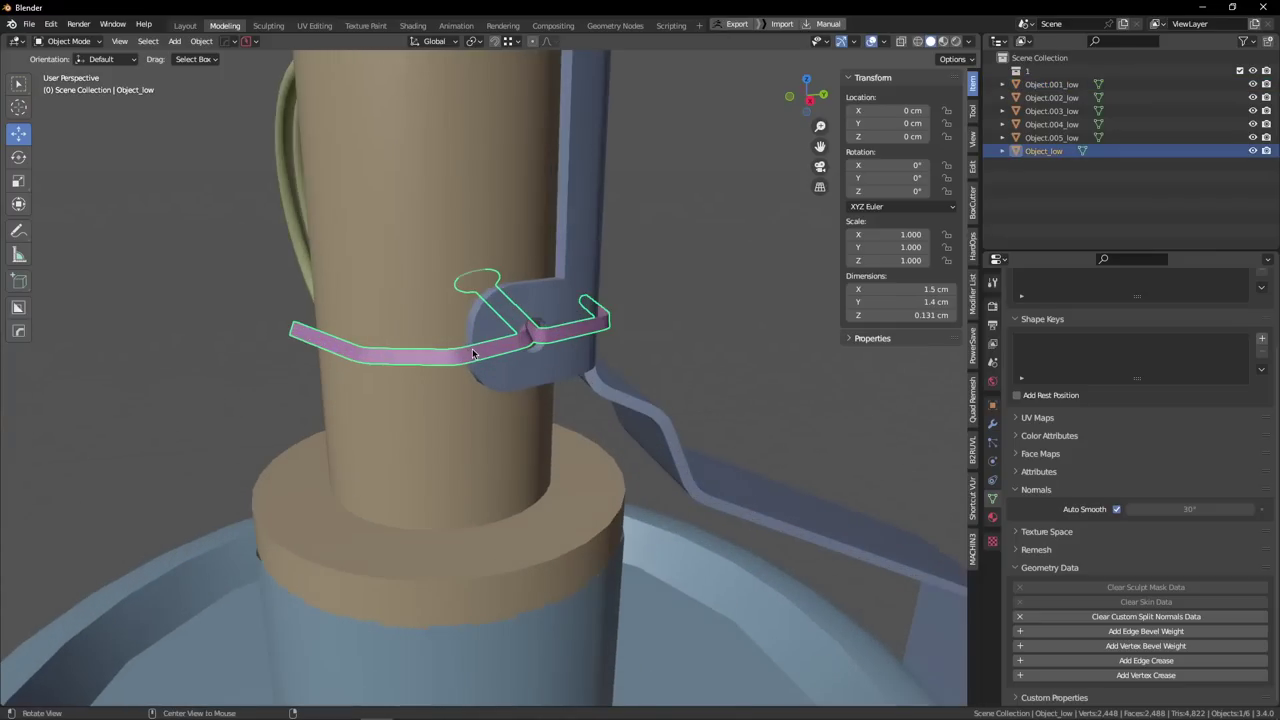
middle_drag(470, 348, 485, 365)
key(slash)
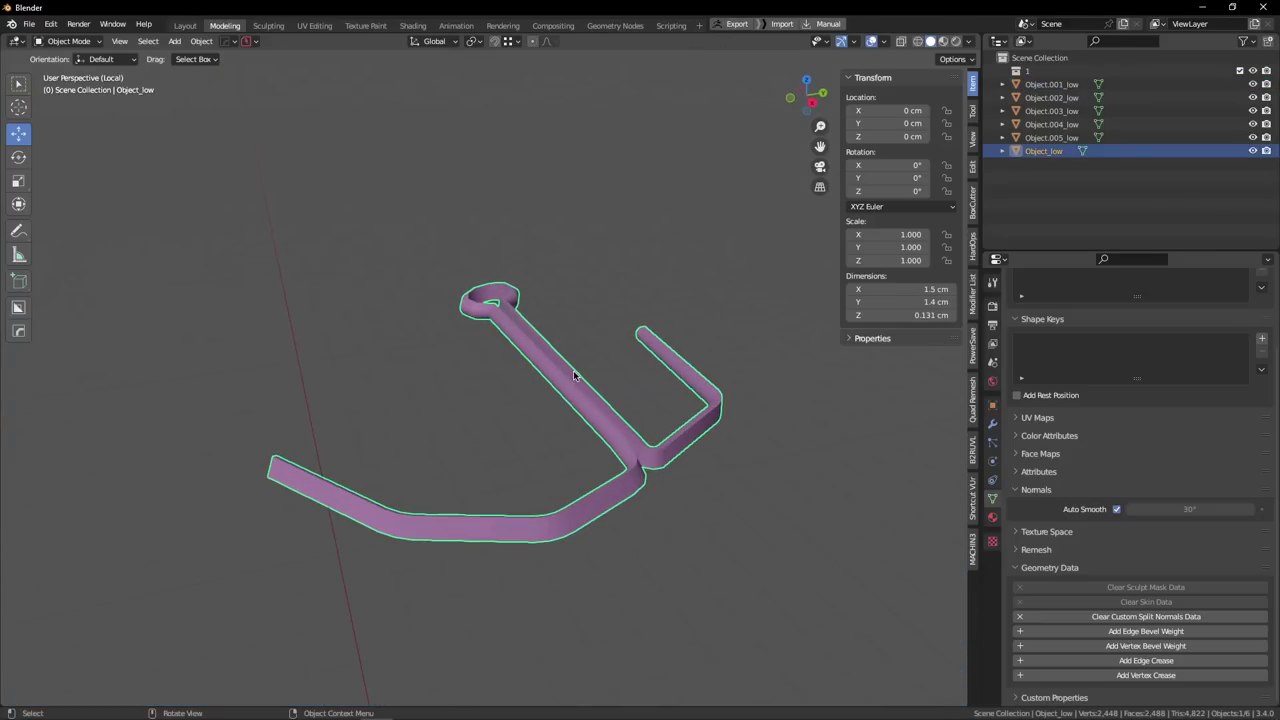
middle_drag(574, 372, 265, 320)
key(slash)
Examine how the pin wraps around the lever and tube, and look over its mesh in place.
click(342, 270)
scroll(353, 264, up, 3)
middle_drag(353, 263, 646, 263)
scroll(462, 322, down, 6)
scroll(646, 263, up, 3)
click(626, 265)
scroll(626, 265, up, 2)
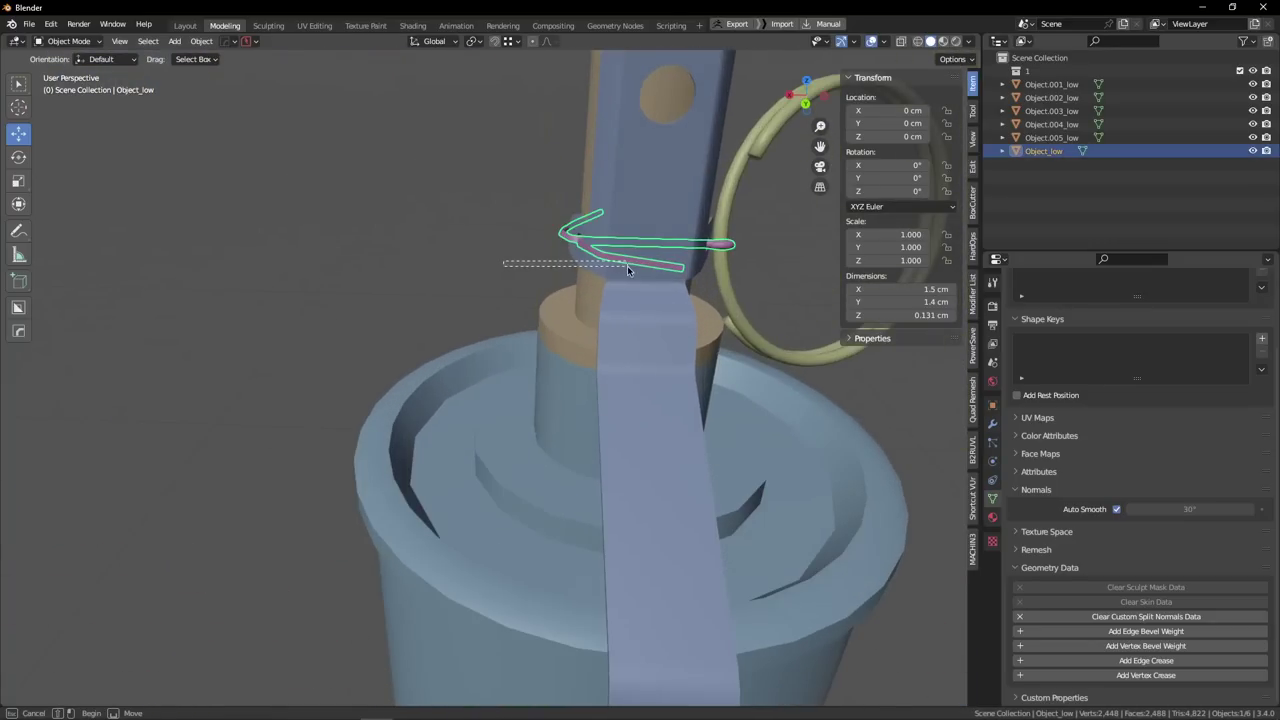
middle_drag(520, 264, 617, 320)
scroll(539, 304, up, 2)
key(Tab)
middle_drag(538, 303, 514, 258)
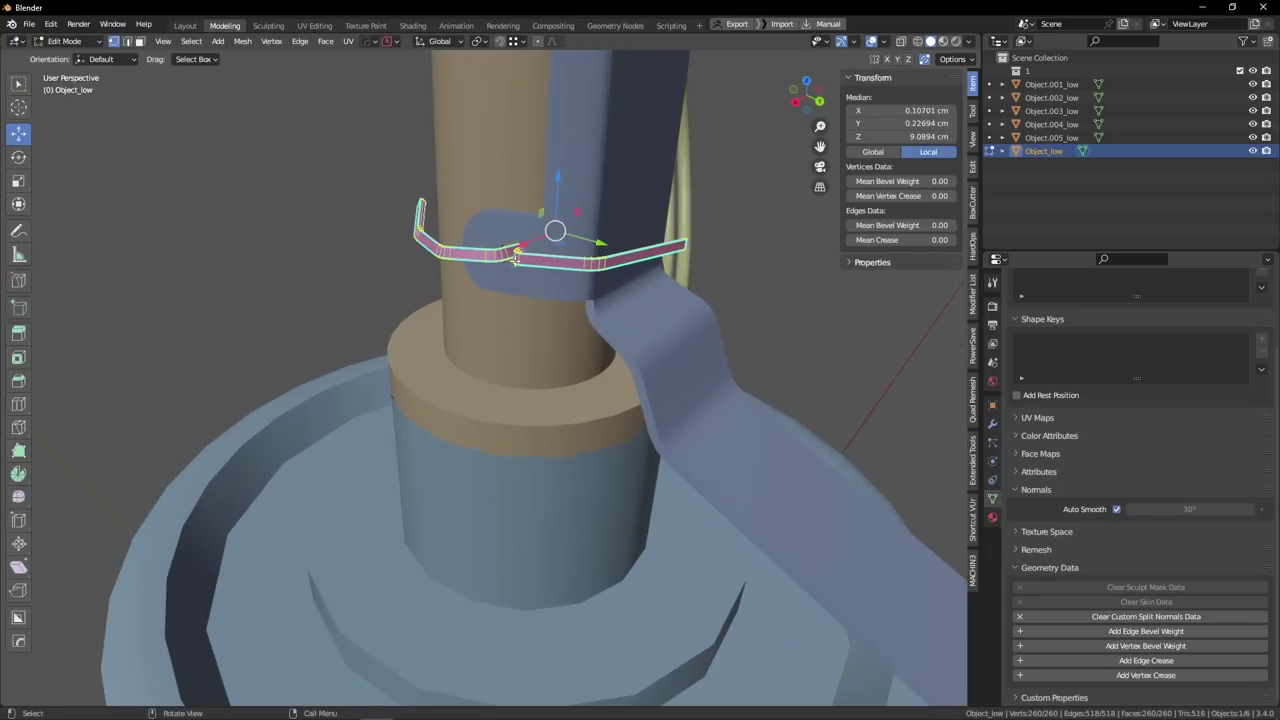
middle_drag(652, 240, 465, 274)
key(Tab)
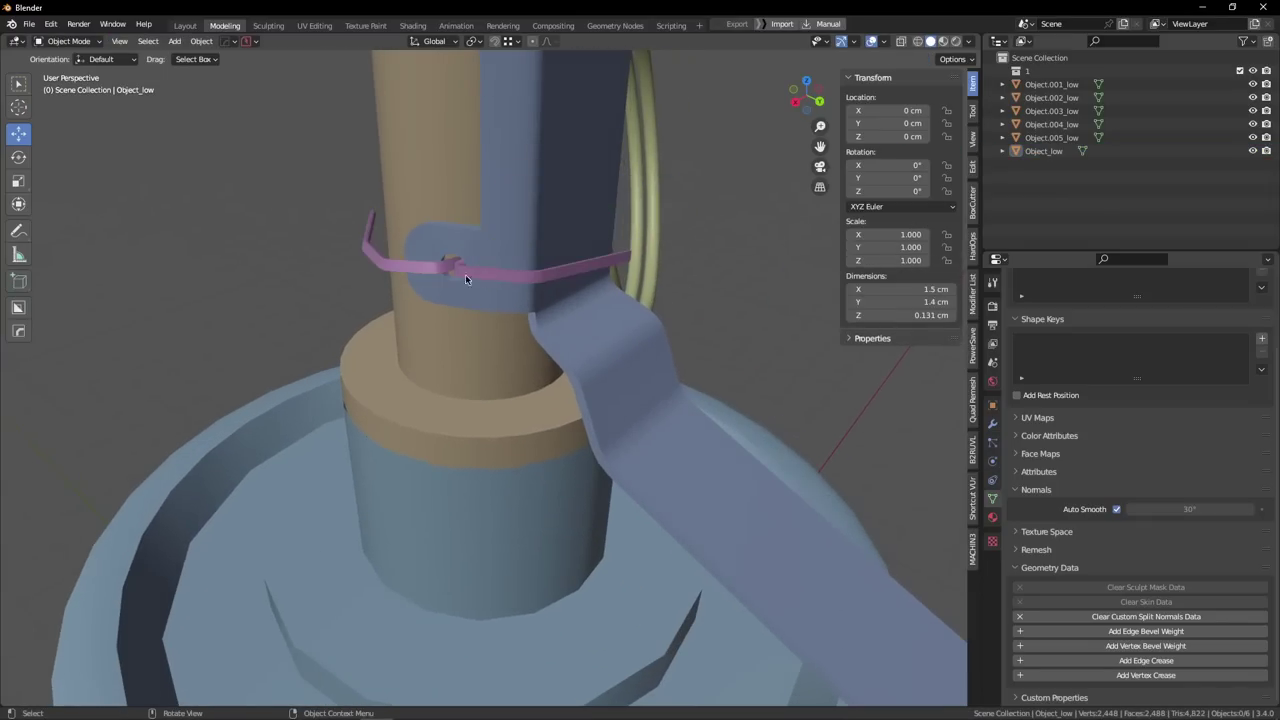
Add a plane beside the pin, stand it upright with Z rotation -65.2° and flatten it into a narrow strip.
click(507, 278)
key(shift+s)
click(375, 319)
key(shift+a)
mouse_move(507, 328)
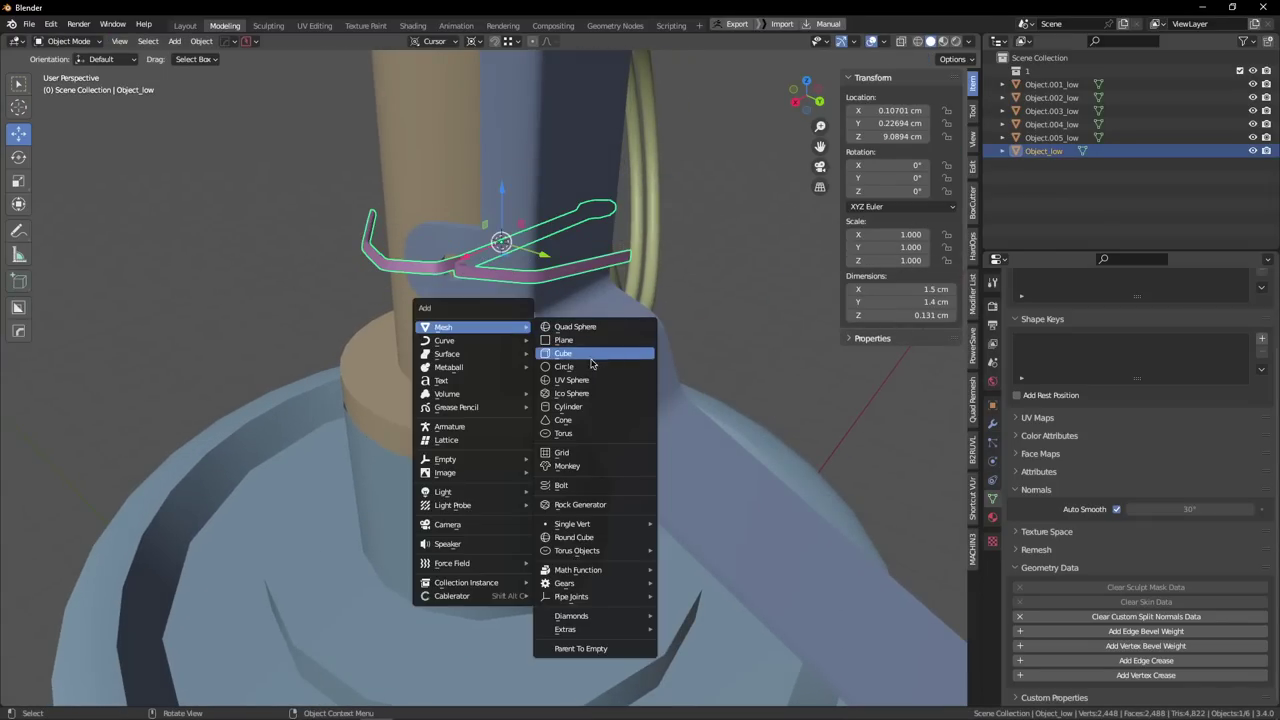
click(565, 341)
middle_drag(553, 280, 475, 288)
key(s)
key(z)
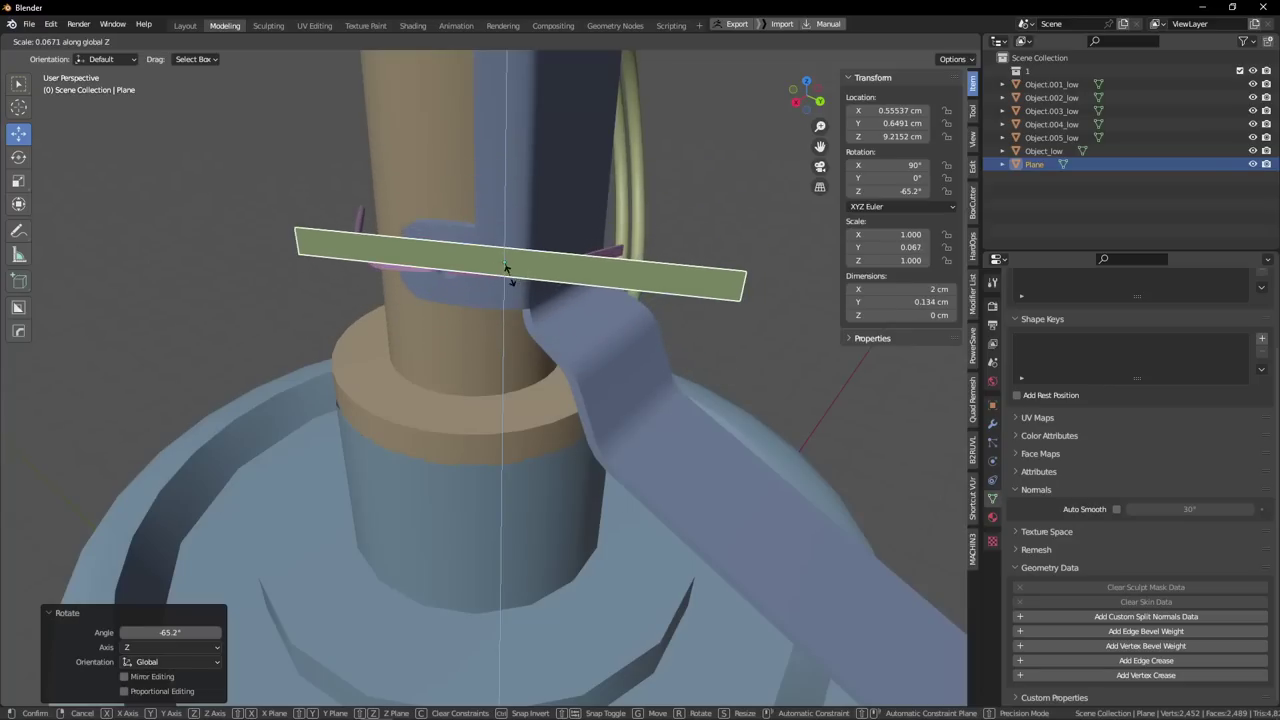
click(509, 270)
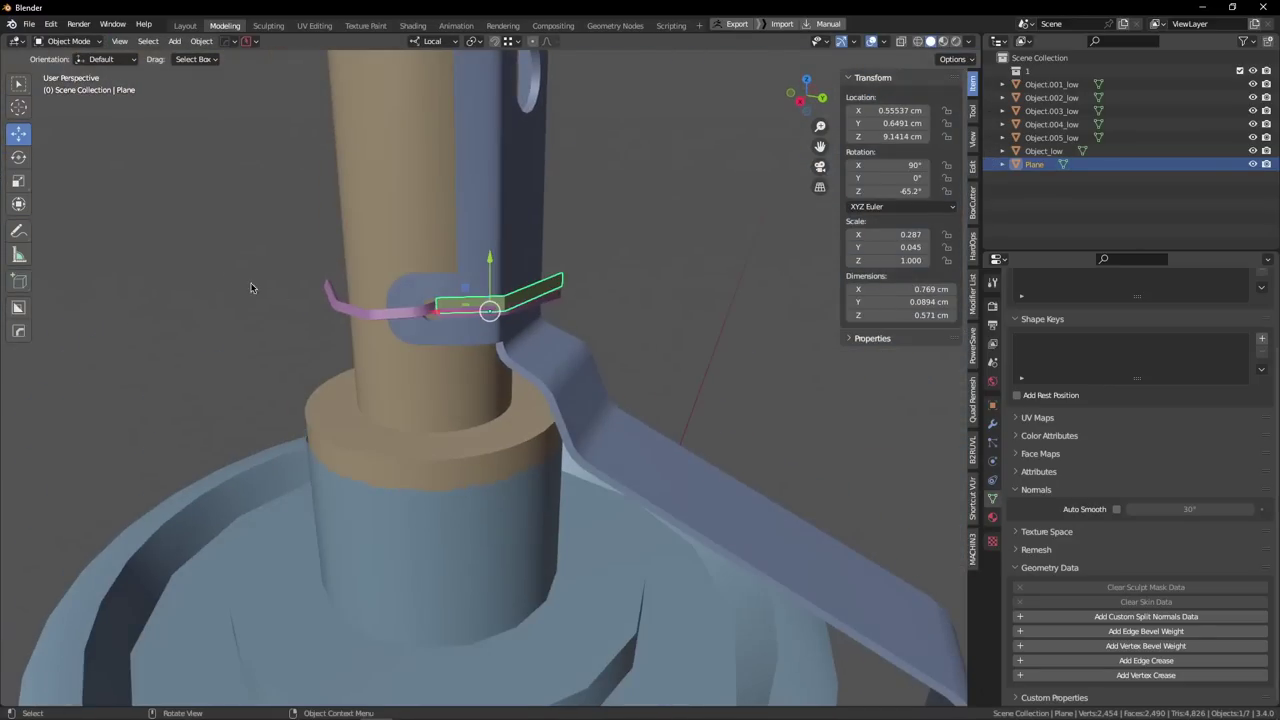
Try the folded strip as a stand-in for the pin's bent end, lowering it along the lever, and delete the strip.
alt+drag(446, 345, 346, 325)
drag(560, 311, 659, 313)
scroll(491, 362, up, 2)
scroll(506, 328, up, 2)
scroll(500, 311, down, 2)
middle_drag(659, 313, 672, 314)
scroll(620, 314, down, 4)
scroll(540, 318, up, 4)
middle_drag(520, 320, 345, 325)
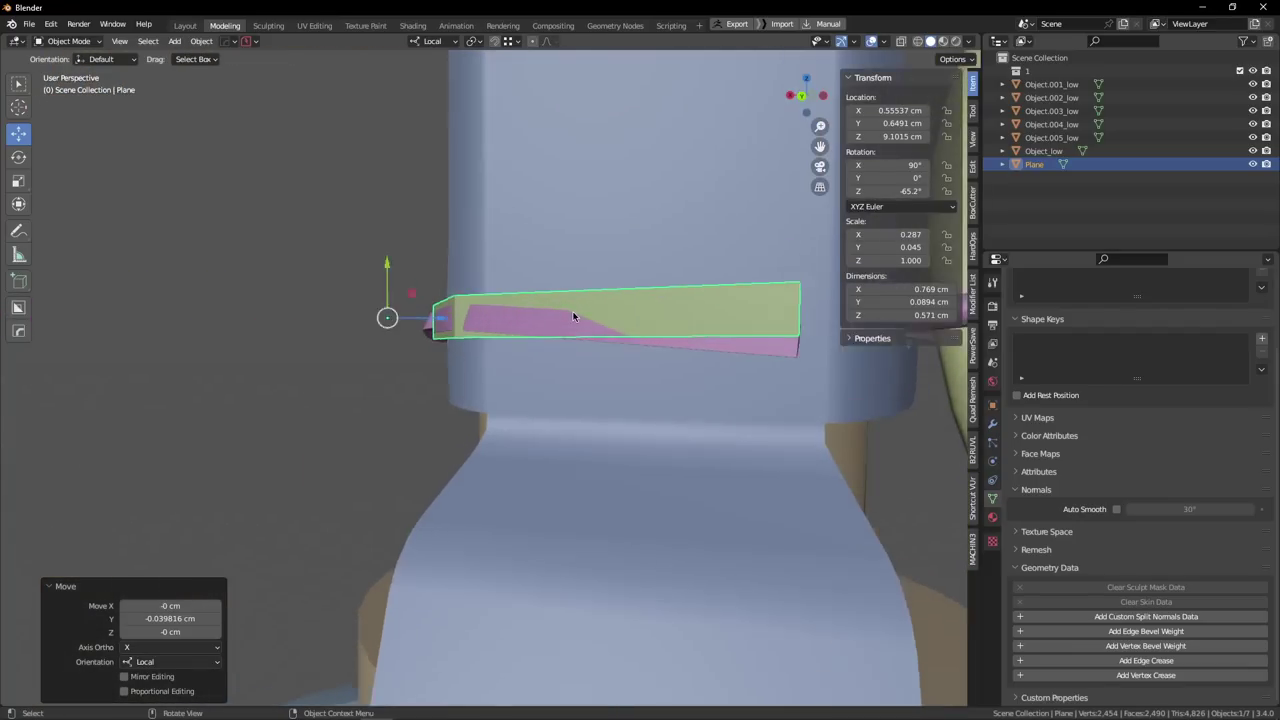
scroll(600, 314, up, 2)
scroll(620, 314, down, 2)
middle_drag(556, 332, 606, 336)
key(Delete)
click(375, 318)
Select the pin again and look over its shape close to the lever.
middle_drag(375, 318, 528, 321)
scroll(548, 345, down, 5)
scroll(530, 320, up, 2)
click(541, 319)
scroll(520, 330, up, 3)
alt+drag(541, 322, 402, 360)
key(Tab)
scroll(470, 340, up, 3)
scroll(400, 335, up, 3)
middle_drag(407, 334, 370, 327)
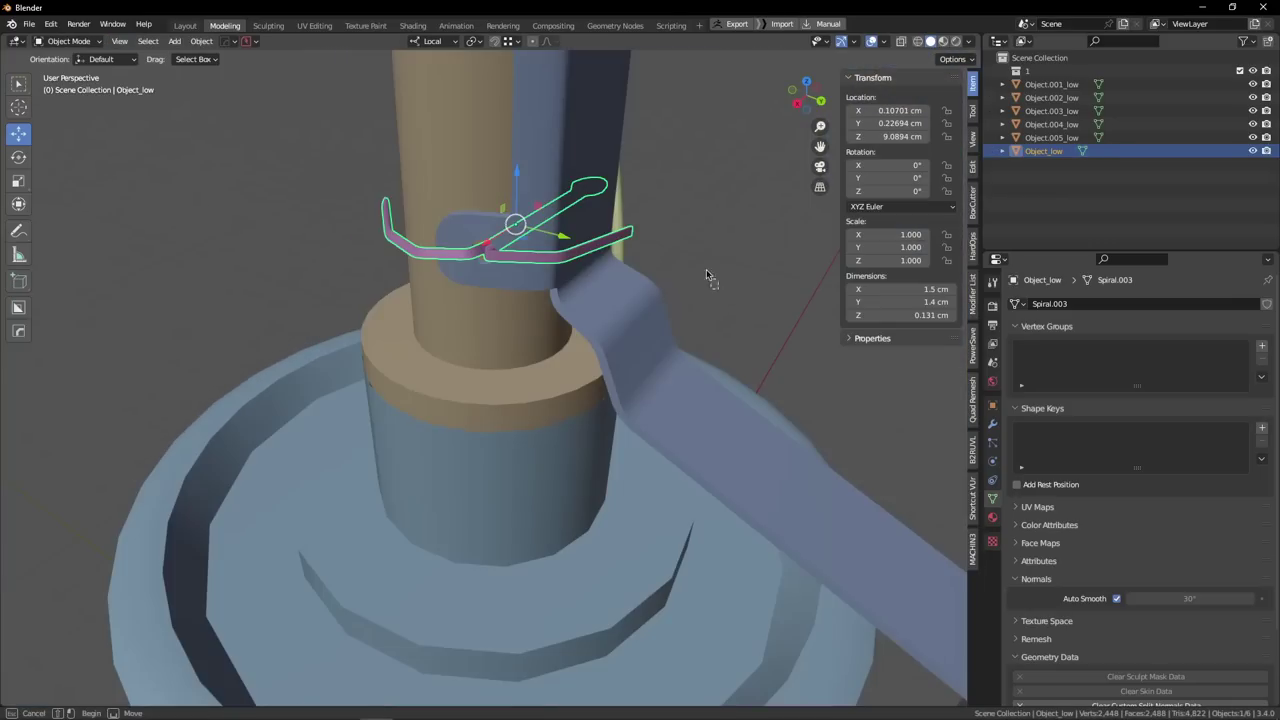
Examine the pin's eyelet where it loops around the pull ring from several angles.
scroll(574, 320, down, 5)
shift+middle_drag(497, 345, 503, 430)
scroll(514, 323, up, 2)
middle_drag(514, 323, 560, 322)
scroll(477, 378, up, 4)
middle_drag(477, 378, 640, 385)
click(400, 427)
click(372, 434)
middle_drag(372, 434, 468, 450)
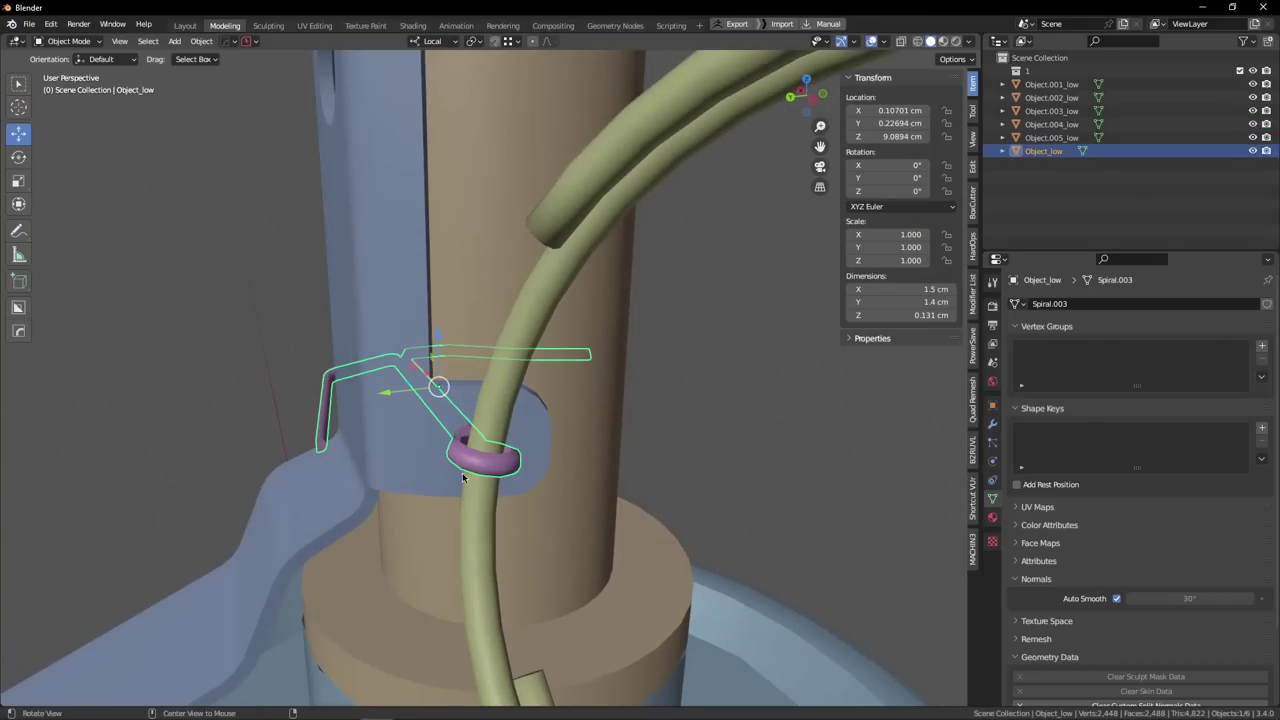
alt+drag(463, 477, 532, 469)
click(726, 440)
scroll(514, 449, up, 3)
Isolate the pin with the tube and remove the pin's shaft and bent ends, keeping only the eyelet.
click(514, 449)
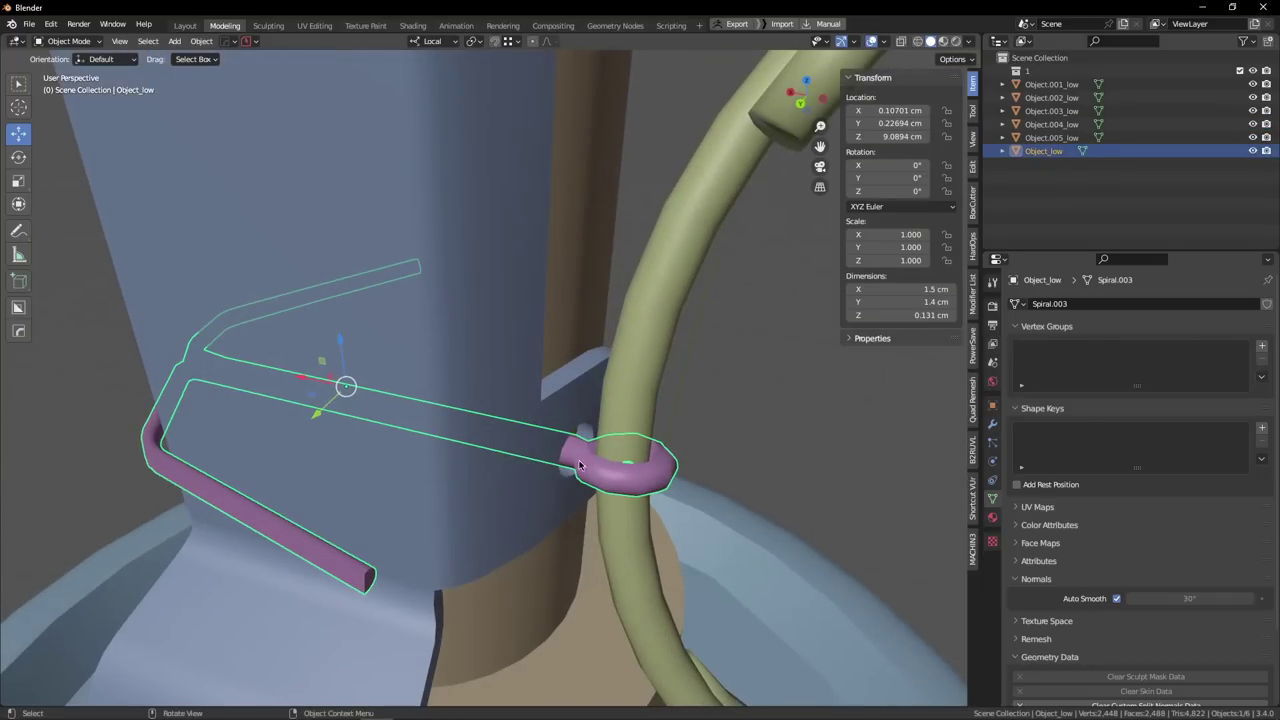
key(KP_Divide)
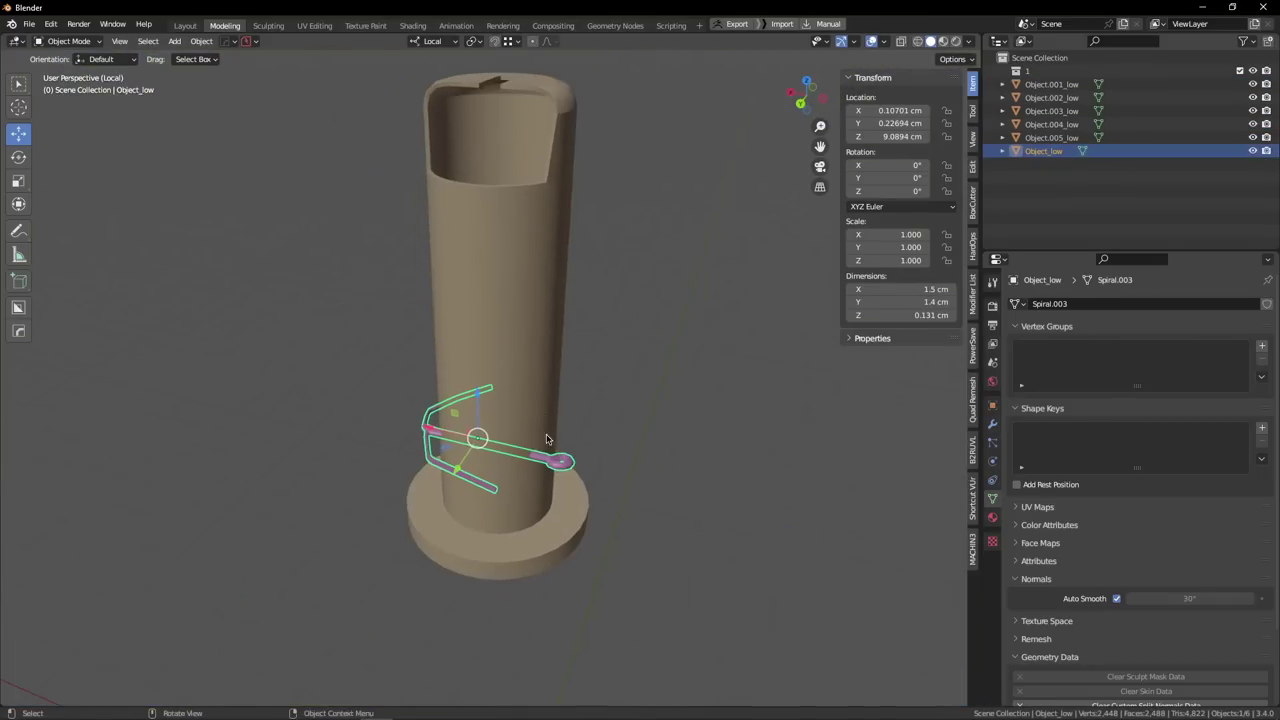
scroll(547, 440, up, 3)
key(Tab)
scroll(514, 494, up, 1)
mouse_move(547, 440)
middle_down()
mouse_move(514, 494)
mouse_move(539, 447)
middle_up()
key(Escape)
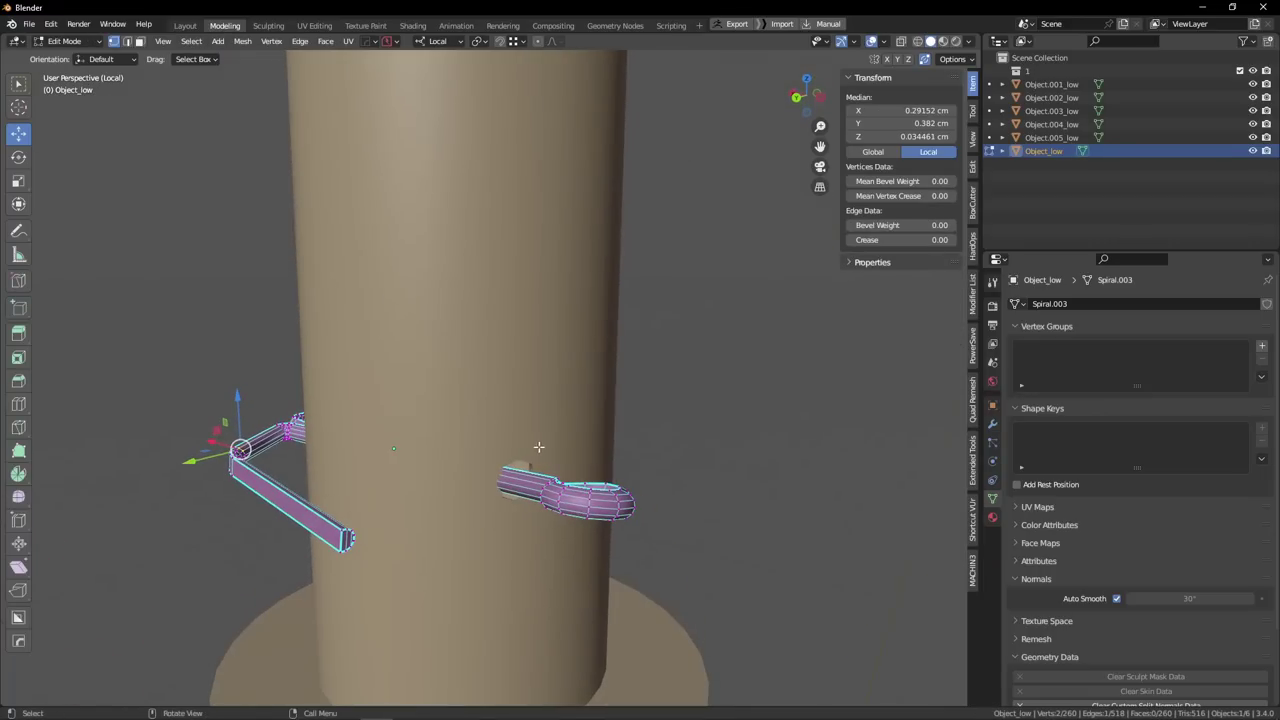
key(Tab)
mouse_move(505, 487)
middle_down()
mouse_move(516, 458)
mouse_move(500, 474)
mouse_move(520, 483)
middle_up()
scroll(527, 482, up, 1)
middle_drag(510, 412, 560, 420)
scroll(560, 420, up, 1)
key(Tab)
key(alt+z)
drag(563, 334, 625, 407)
key(alt+z)
Shape the eyelet's cut end into a stub reaching into the tube, leave mesh editing and show the full model.
middle_drag(625, 407, 612, 417)
key(r)
click(555, 411)
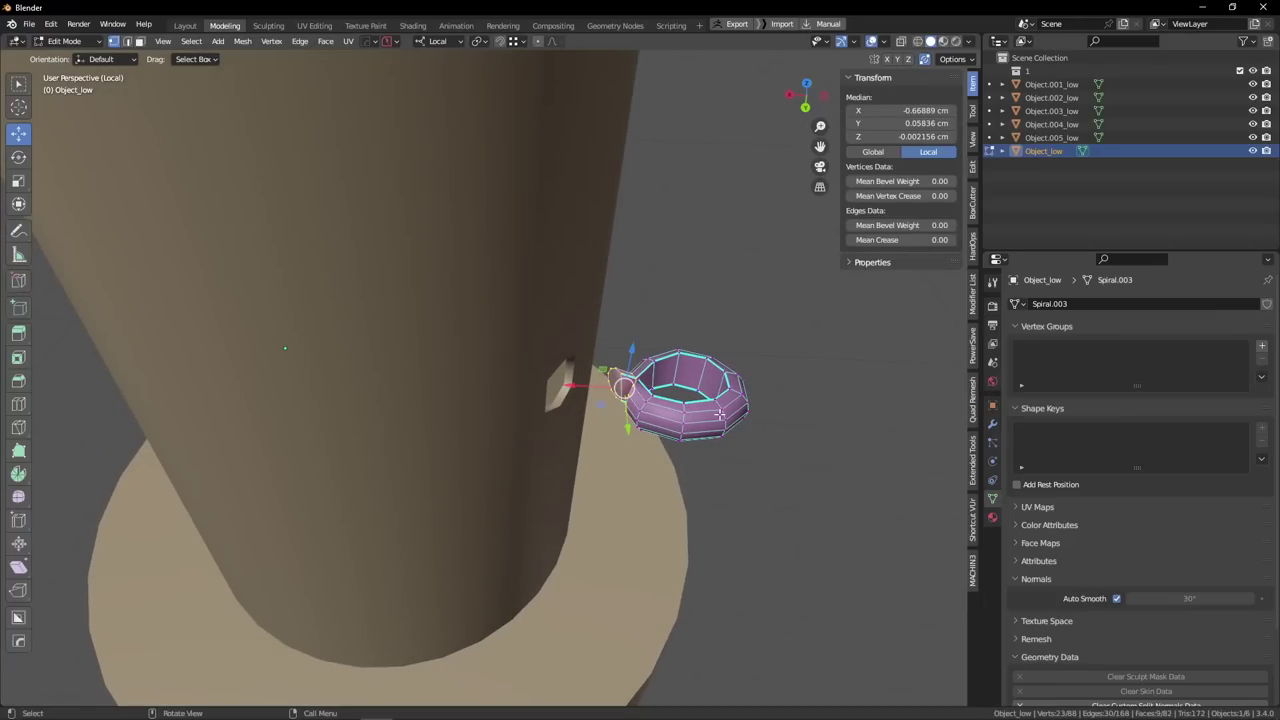
key(g)
click(485, 408)
key(Tab)
scroll(640, 270, down, 1)
click(651, 271)
scroll(514, 345, down, 1)
middle_drag(514, 345, 465, 353)
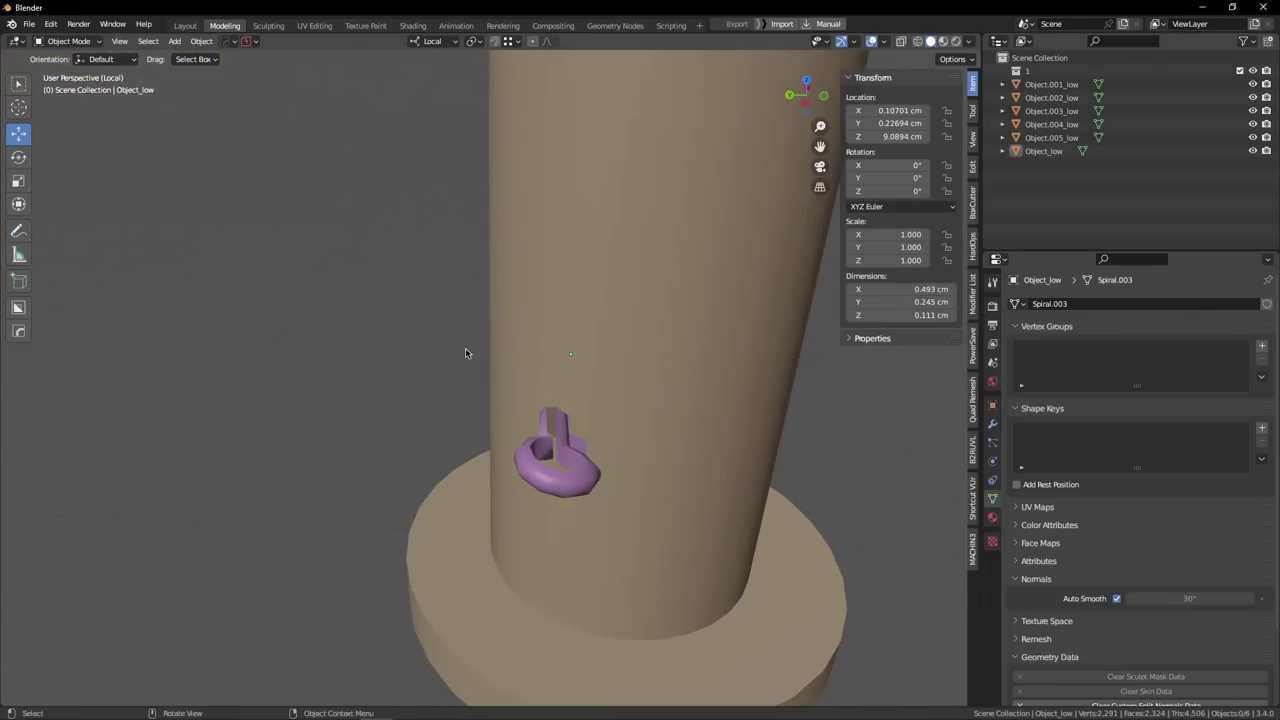
key(KP_Divide)
middle_drag(514, 447, 393, 449)
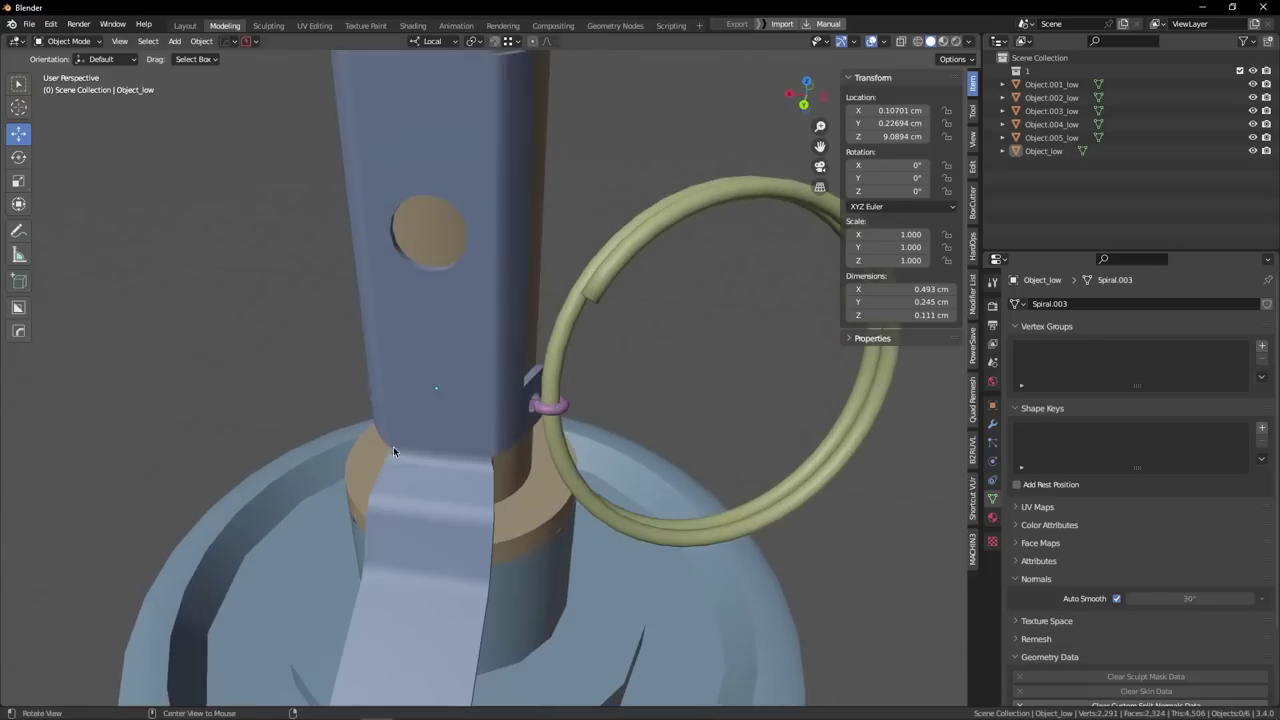
Open the pull ring's mesh and merge the facing vertices where one coil ends against the other.
click(550, 351)
middle_drag(638, 337, 535, 352)
key(KP_Divide)
key(Tab)
middle_drag(344, 360, 447, 416)
key(Tab)
key(KP_Divide)
key(KP_Divide)
key(Tab)
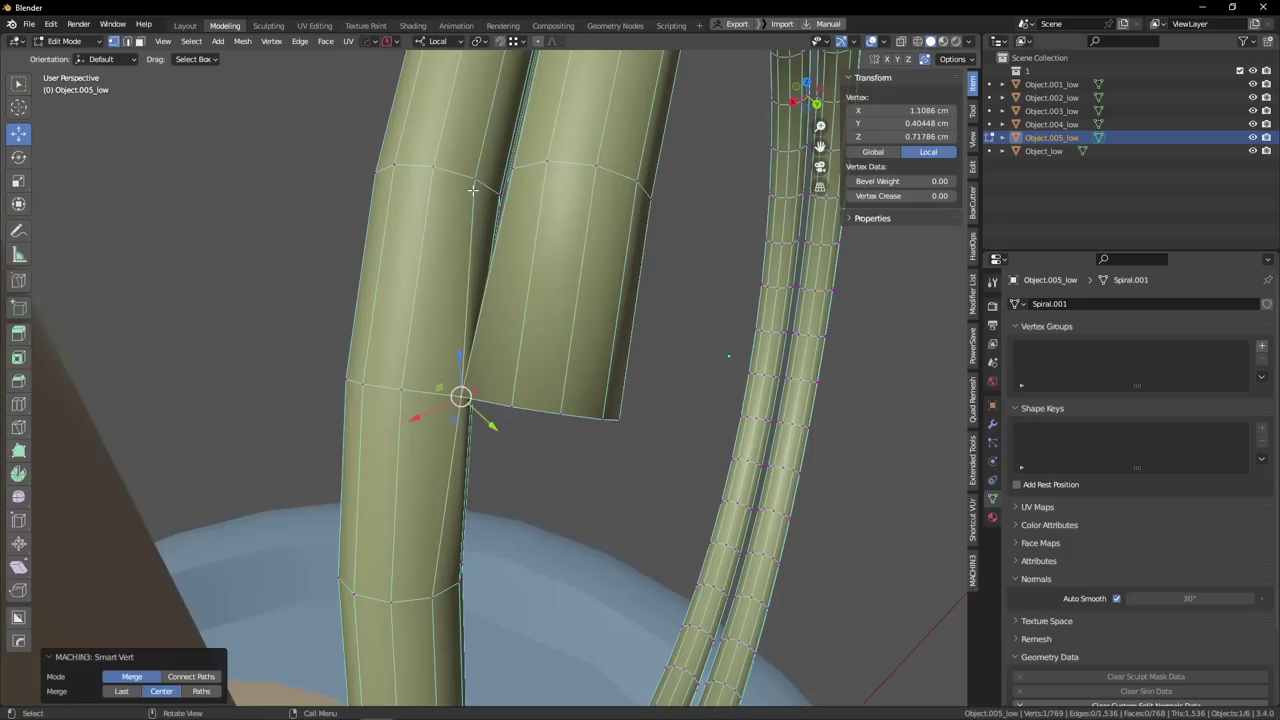
Merge the facing vertices of the two adjacent pull ring coils at the next segments above the coil's end.
click(474, 183)
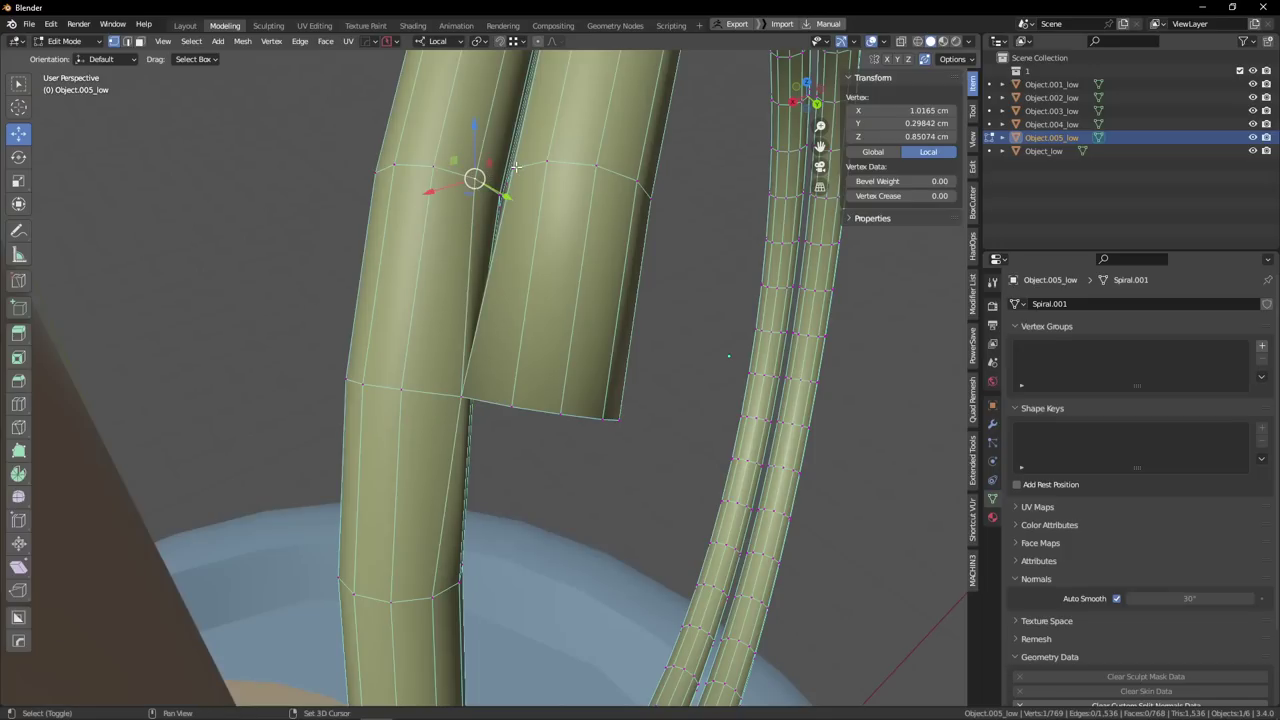
shift+click(515, 168)
key(shift+1)
shift+middle_drag(536, 164, 524, 262)
click(461, 223)
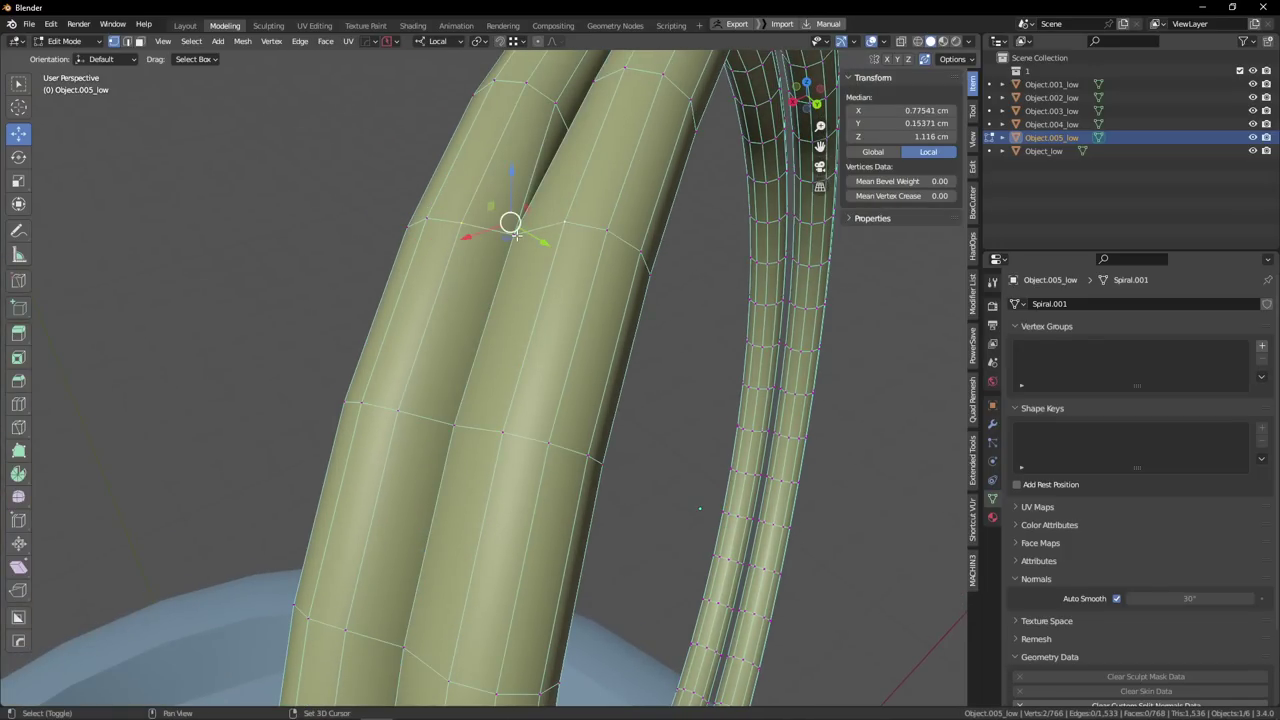
key(1)
click(404, 415)
shift+click(503, 436)
key(1)
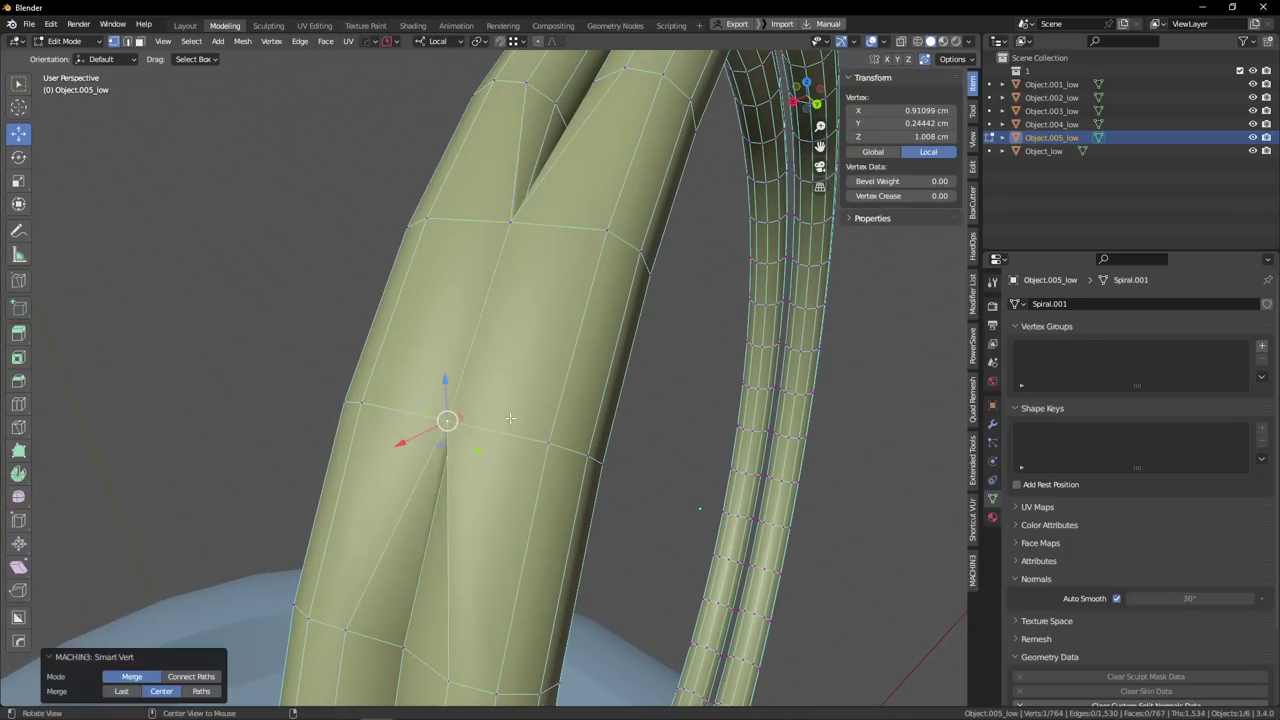
Merge the remaining facing vertices between the coils near the ring's end, leave mesh editing and clear the selection.
shift+middle_drag(436, 435, 439, 343)
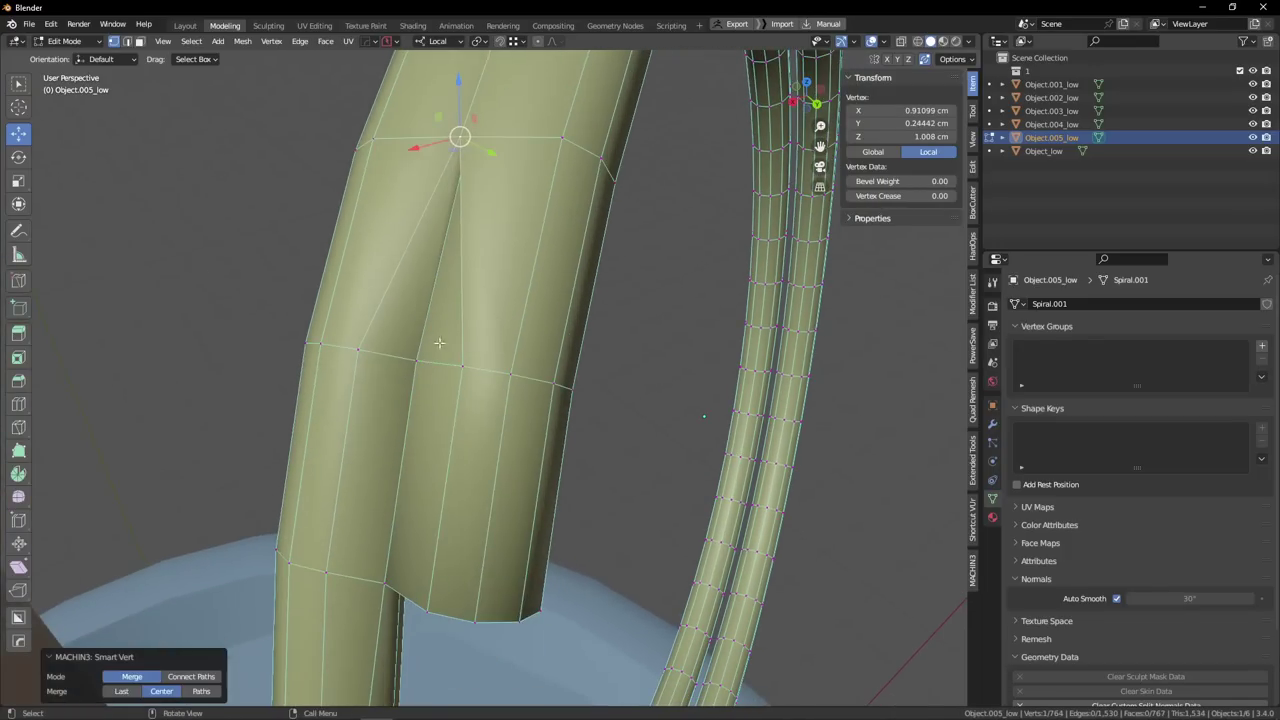
click(356, 347)
shift+click(461, 366)
key(1)
scroll(445, 386, down, 2)
middle_drag(400, 461, 417, 240)
key(Tab)
scroll(437, 440, down, 3)
click(417, 240)
Bend a short section of the pull ring's separated coil against its neighbour, leave mesh editing and deselect the ring.
alt+drag(495, 211, 357, 280)
scroll(514, 317, down, 2)
scroll(691, 234, up, 2)
scroll(526, 257, down, 3)
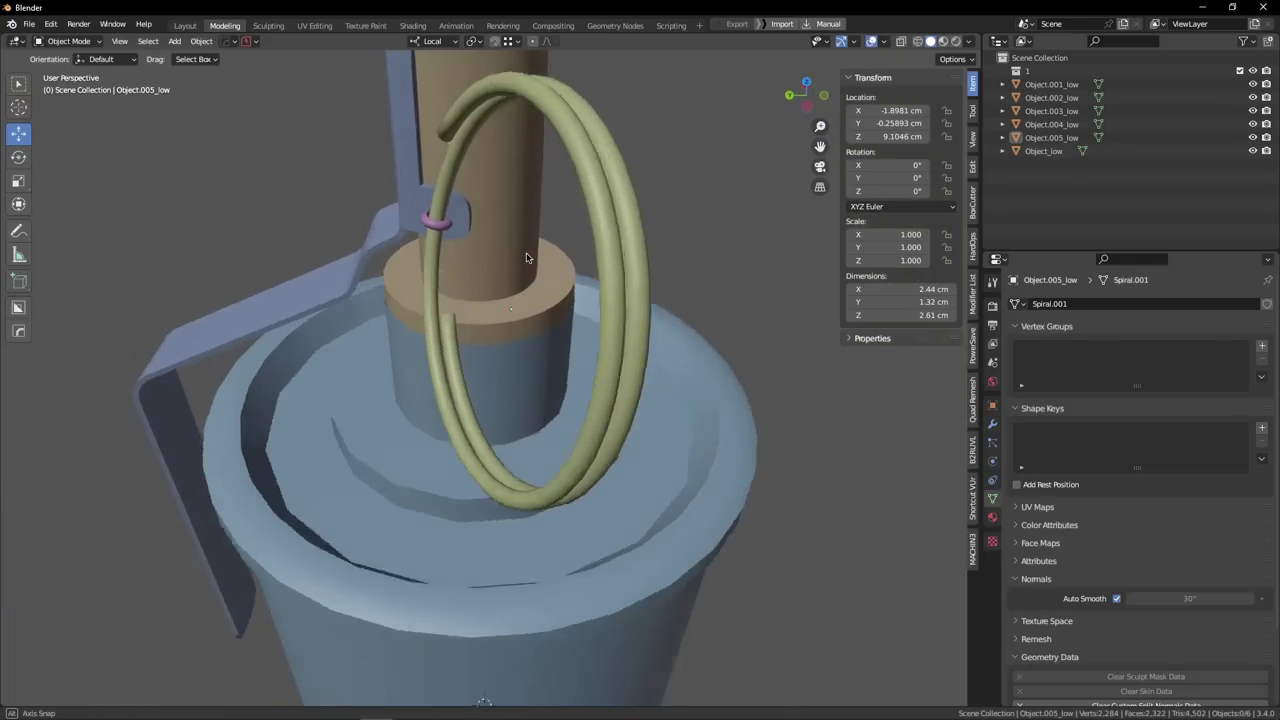
alt+drag(526, 257, 557, 303)
scroll(538, 313, up, 3)
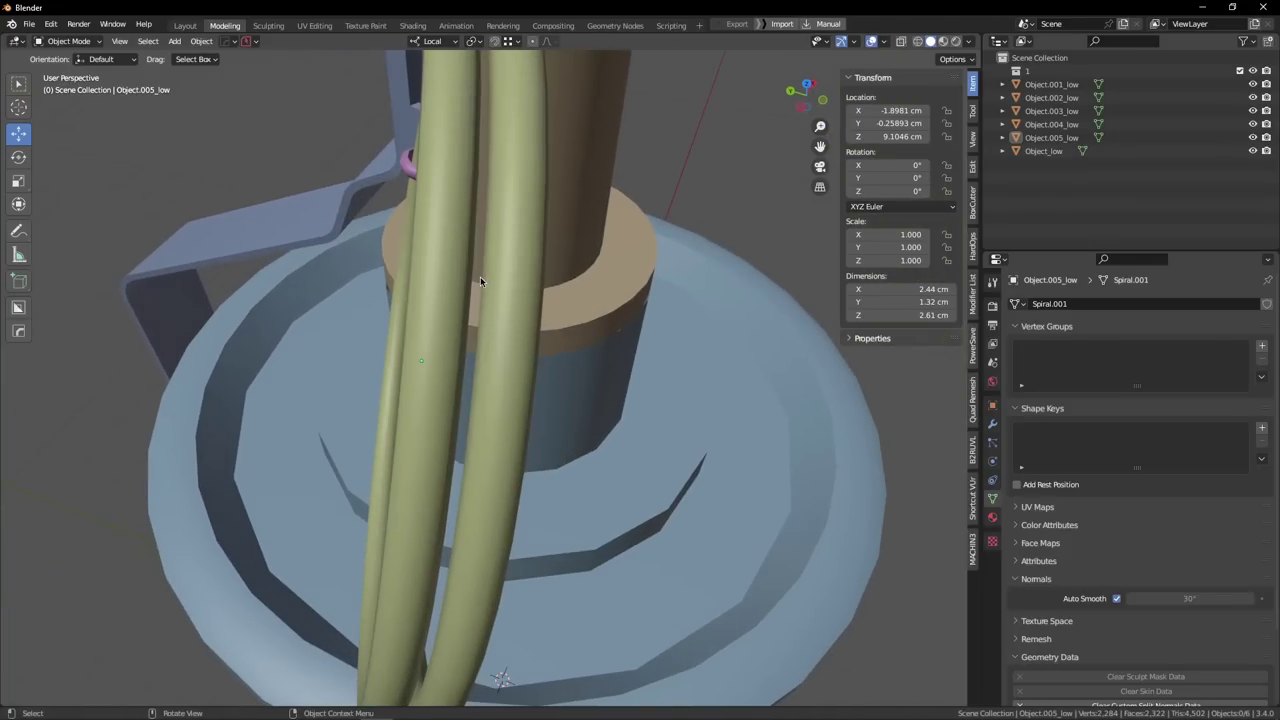
click(502, 296)
key(Tab)
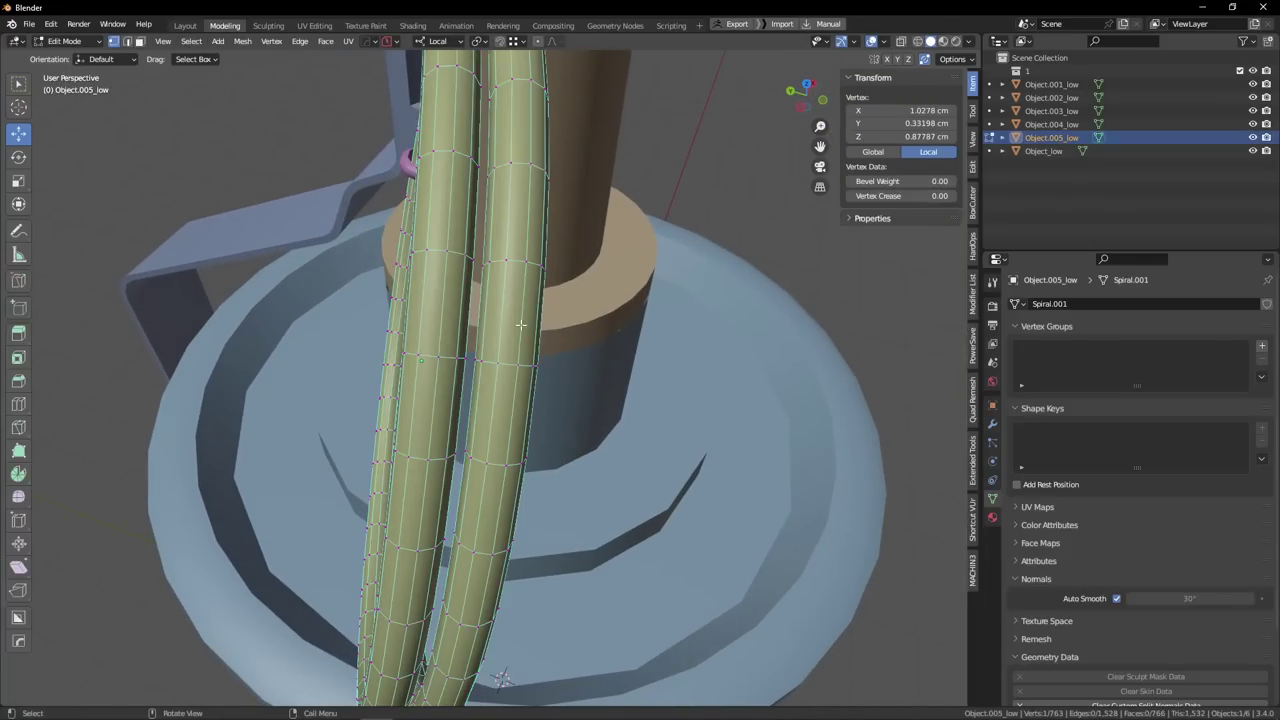
key(Tab)
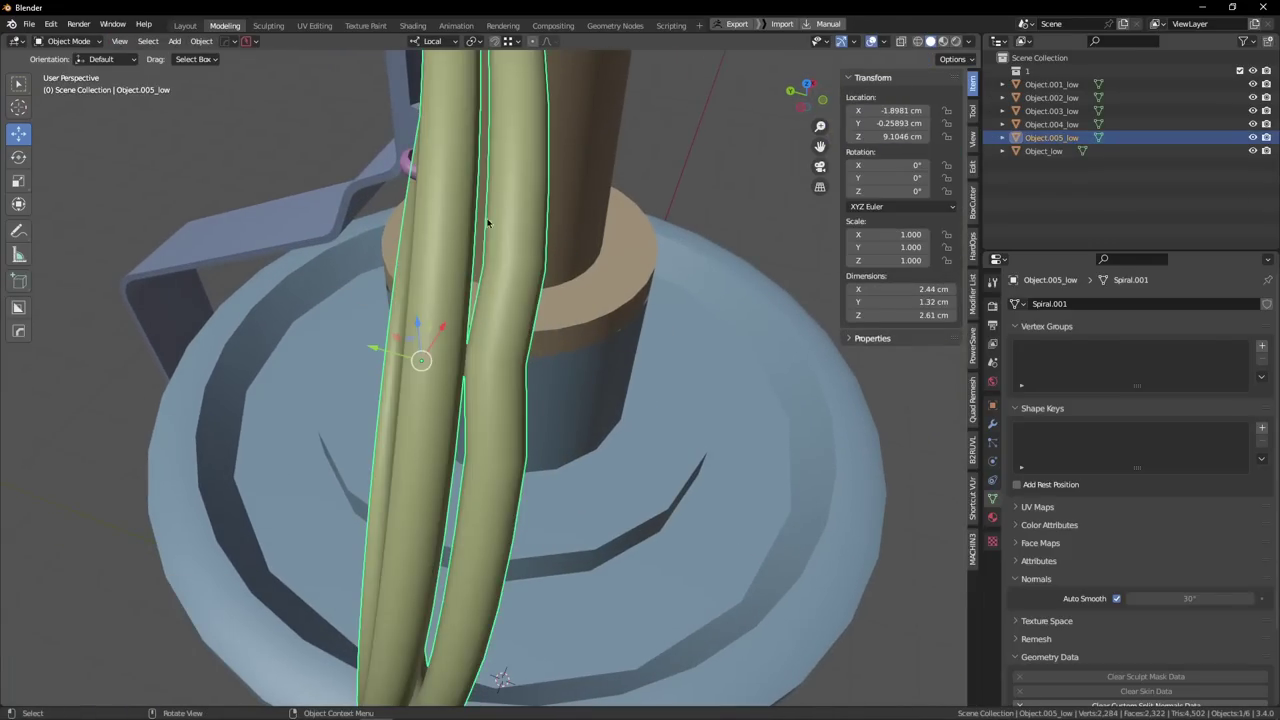
scroll(488, 223, down, 4)
key(alt+a)
shift+middle_drag(496, 202, 605, 283)
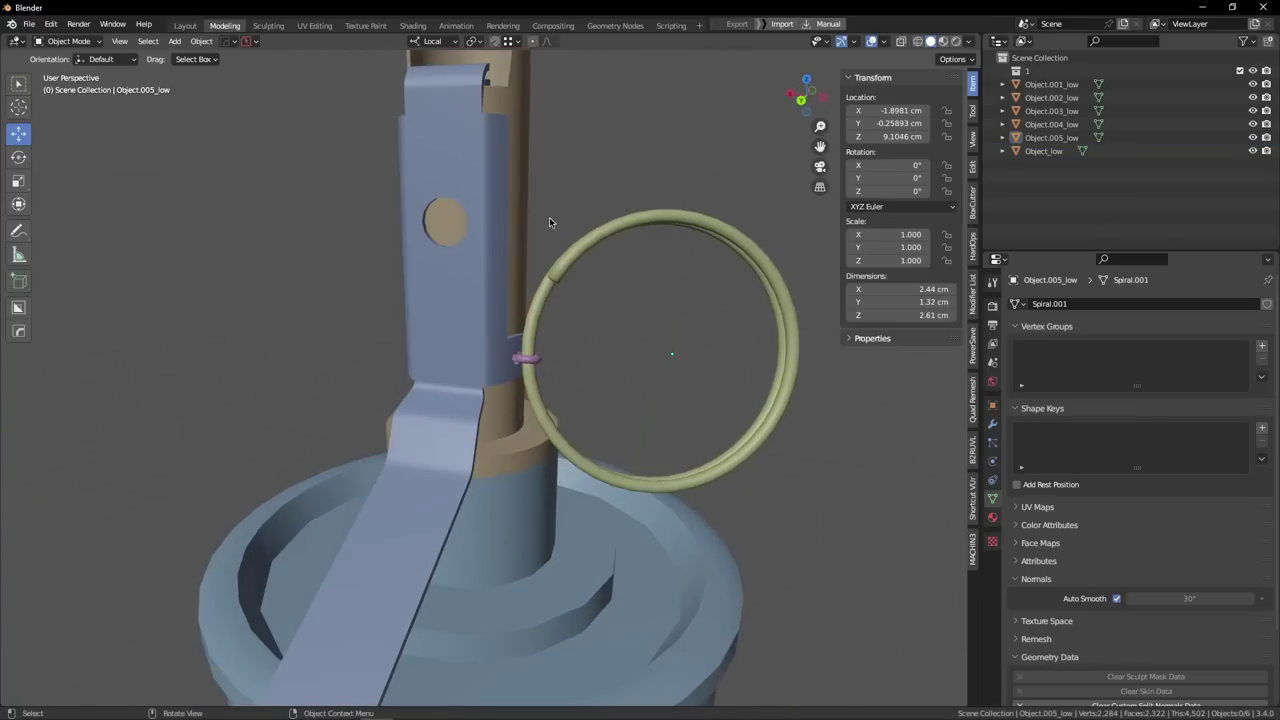
Examine the safety lever both isolated and in place on the full grenade, including its wireframe.
click(490, 260)
key(KP_Divide)
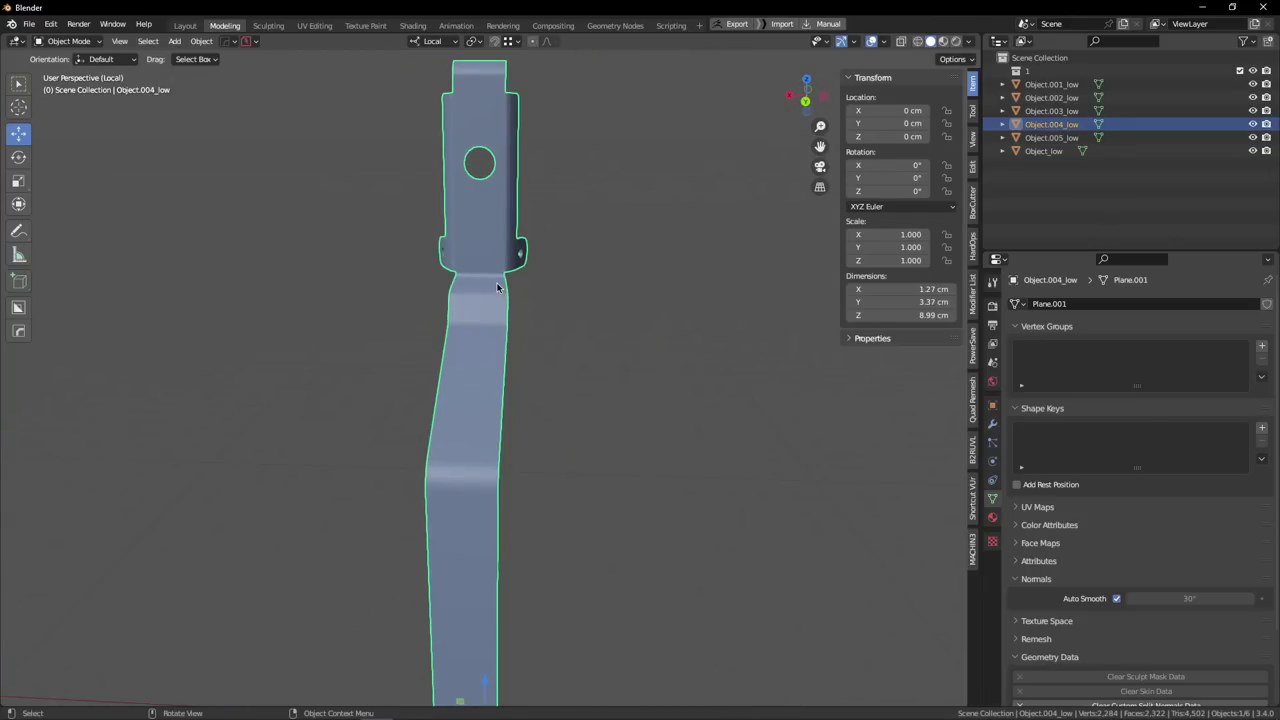
key(KP_Divide)
middle_drag(498, 287, 624, 299)
key(KP_Divide)
key(Tab)
scroll(520, 314, up, 3)
middle_drag(520, 314, 413, 323)
scroll(426, 322, up, 2)
key(Tab)
key(KP_Divide)
scroll(534, 281, up, 2)
key(KP_Divide)
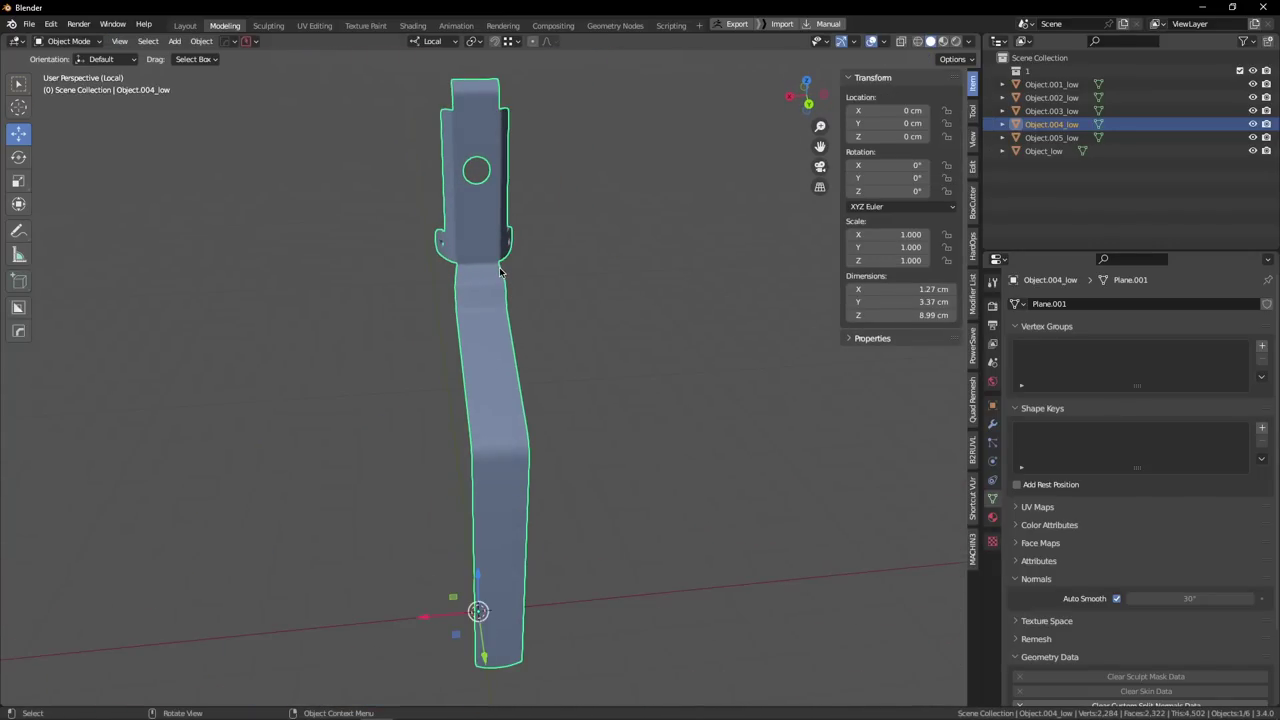
key(KP_Divide)
Select the edges around the safety lever's round hole and examine the lever's mesh along its length.
scroll(497, 281, up, 4)
key(Tab)
key(2)
scroll(478, 420, up, 6)
ctrl+alt+click(506, 394)
scroll(518, 408, down, 8)
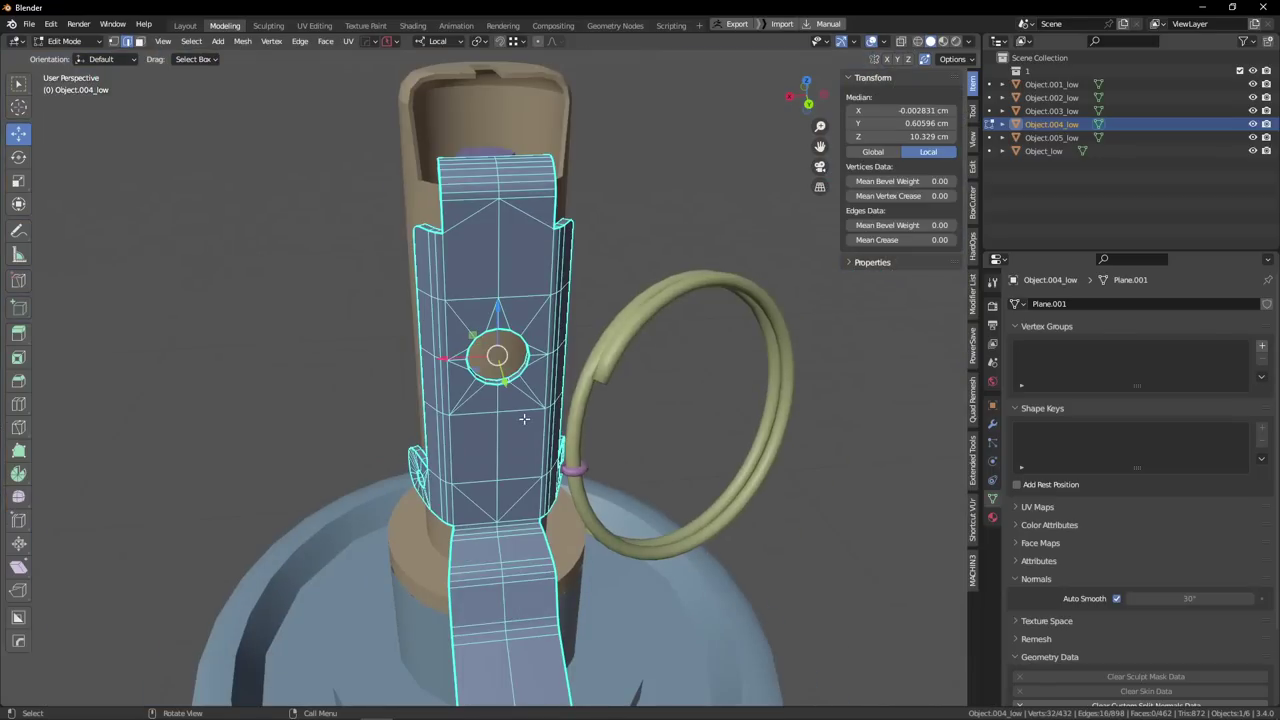
scroll(570, 348, down, 2)
shift+middle_drag(515, 391, 498, 297)
shift+middle_drag(495, 416, 491, 316)
key(Tab)
scroll(478, 182, down, 3)
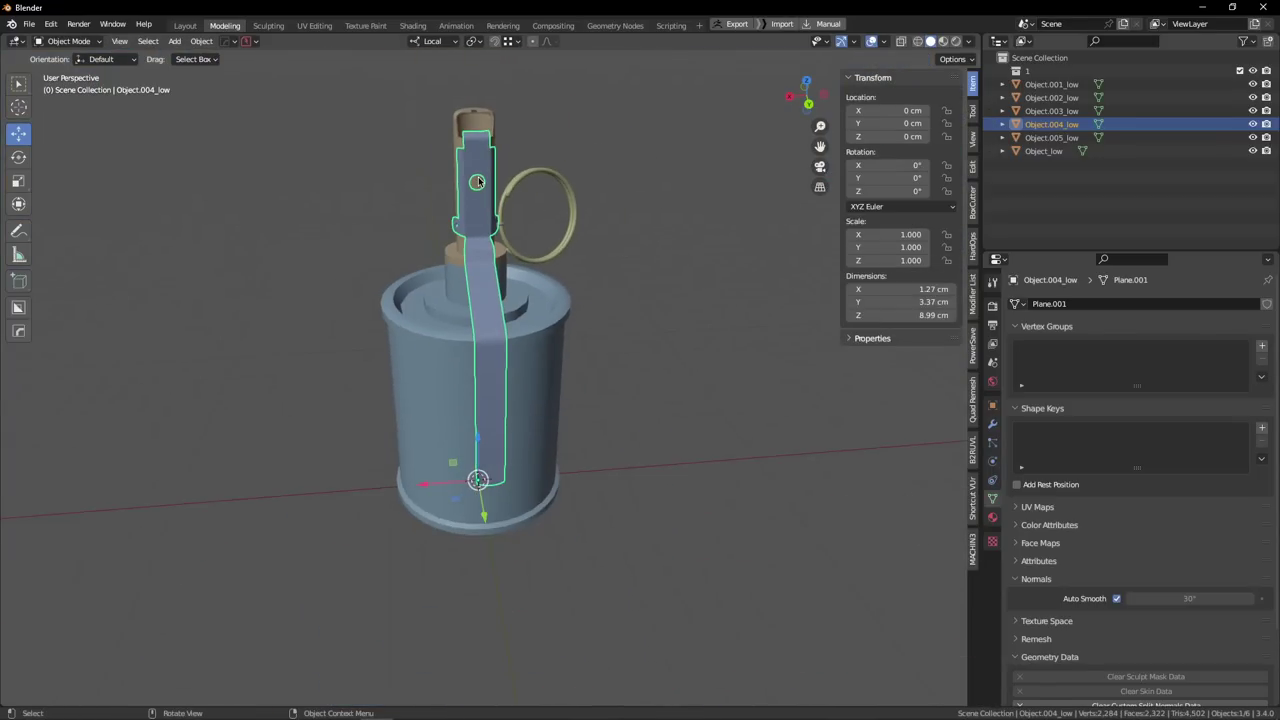
Compare the safety lever with the grenade body and inspect the topology around the lever's round hole.
click(550, 337)
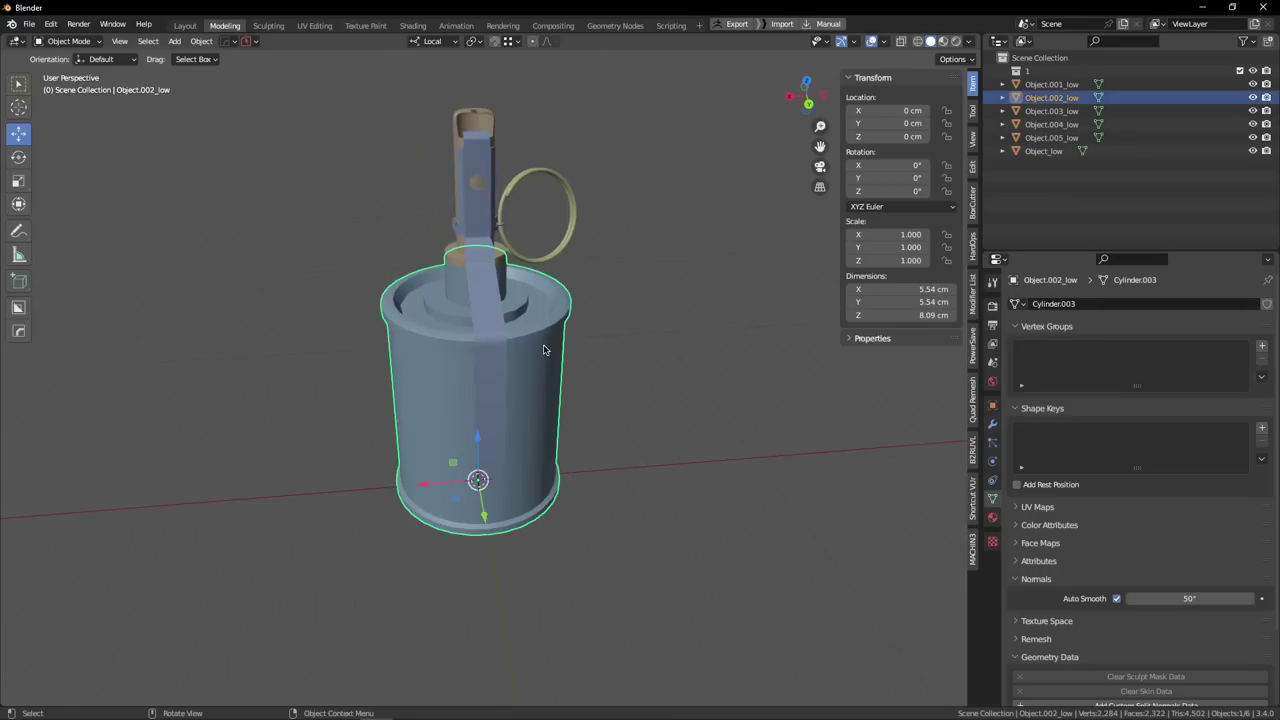
scroll(474, 194, up, 2)
click(475, 190)
scroll(477, 180, up, 3)
shift+middle_drag(478, 178, 487, 278)
key(Tab)
scroll(490, 258, up, 5)
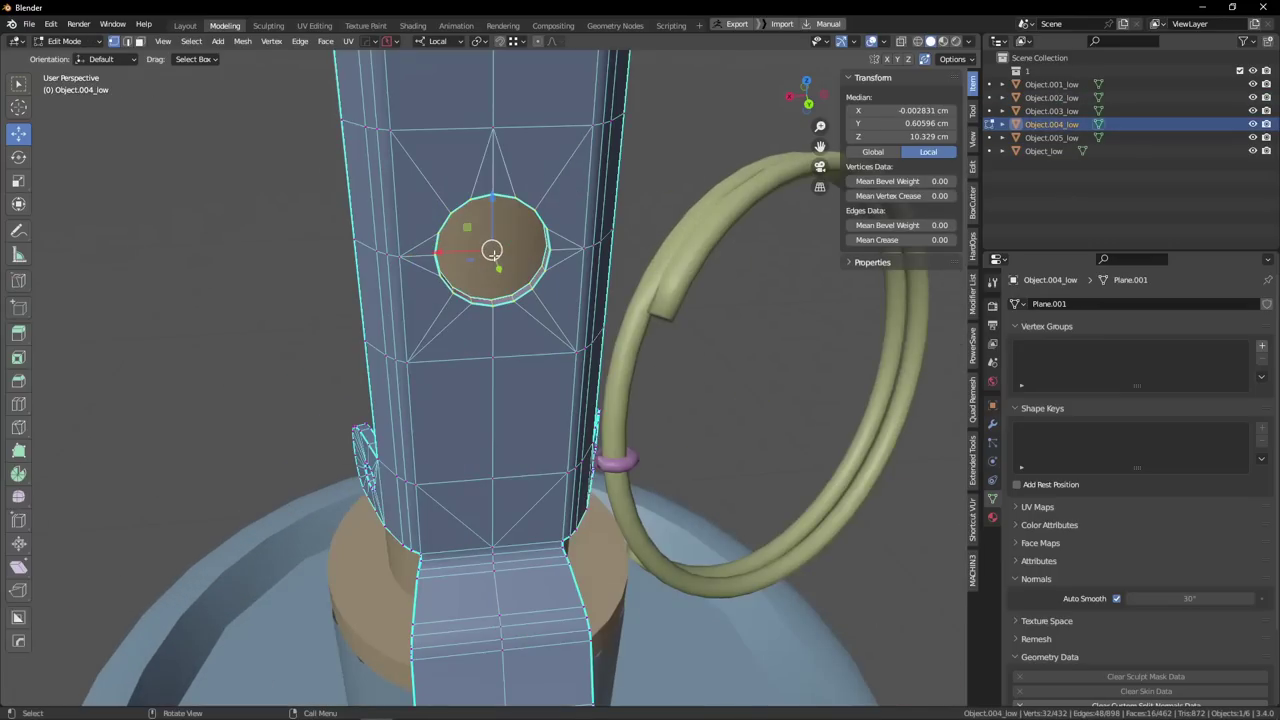
key(Tab)
scroll(610, 184, down, 4)
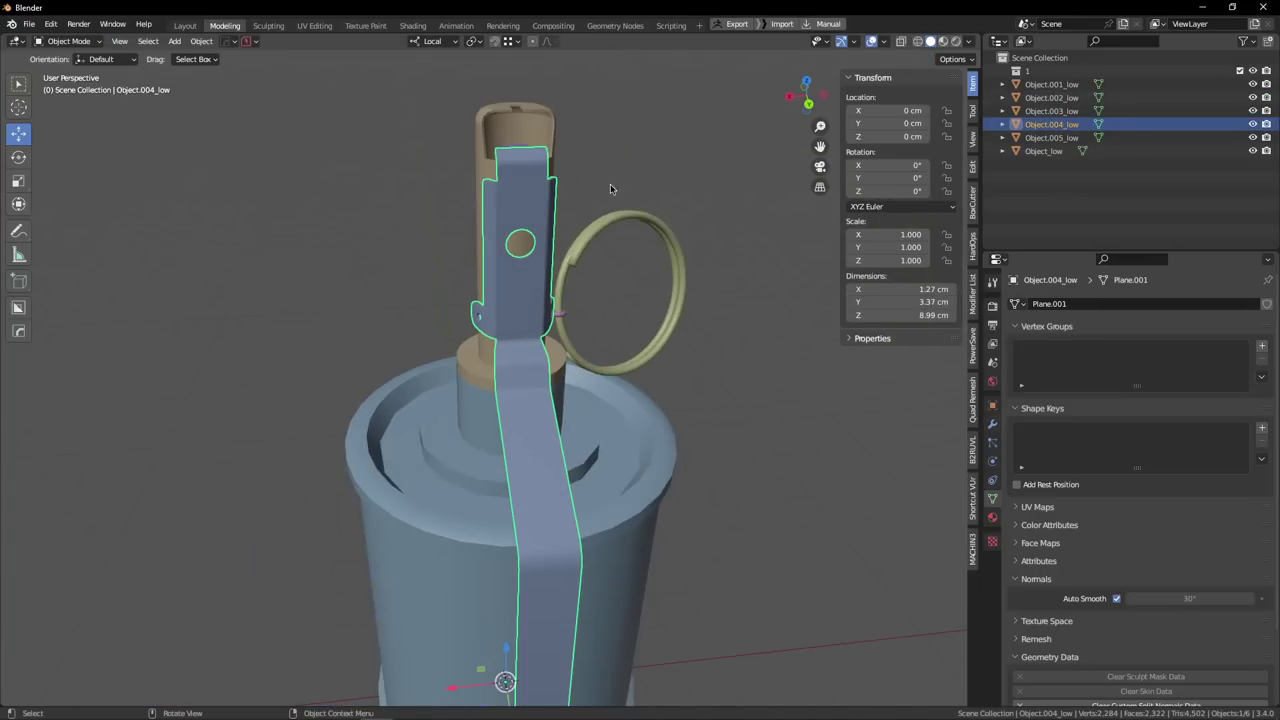
click(586, 194)
scroll(536, 214, up, 2)
scroll(537, 220, down, 4)
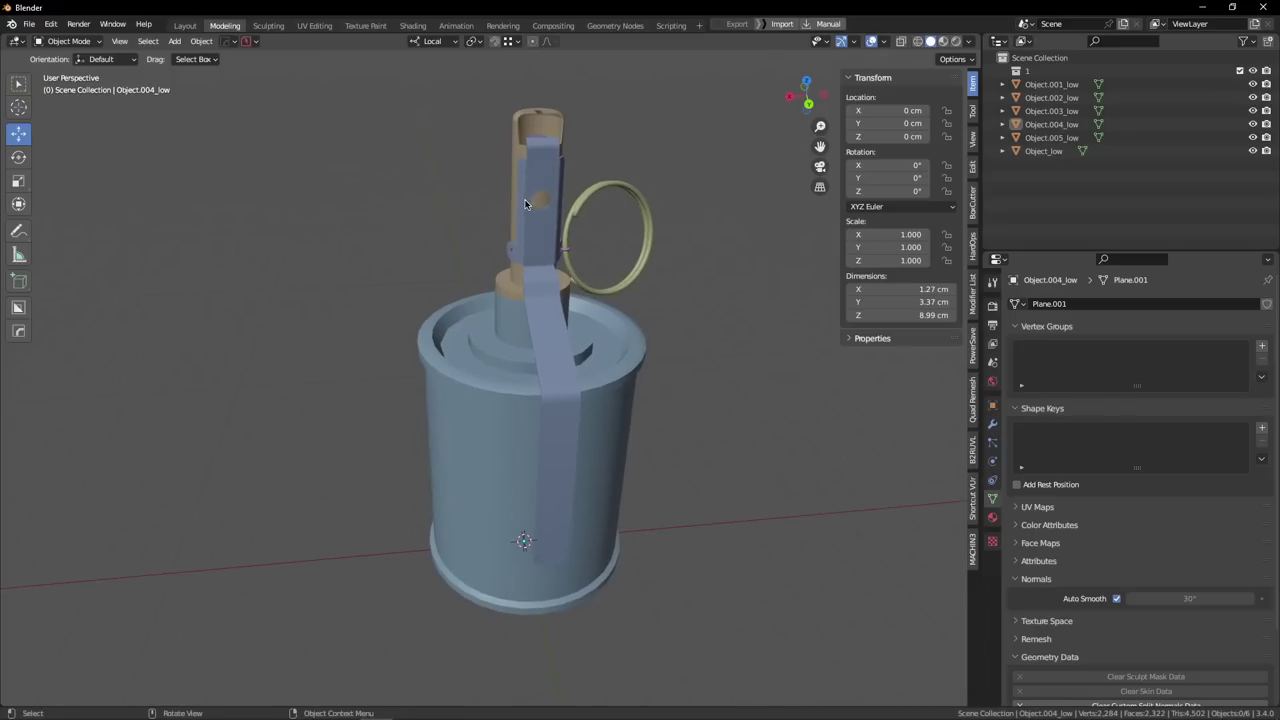
Examine the small pin hole in the safety lever's side tab against the tube.
click(464, 389)
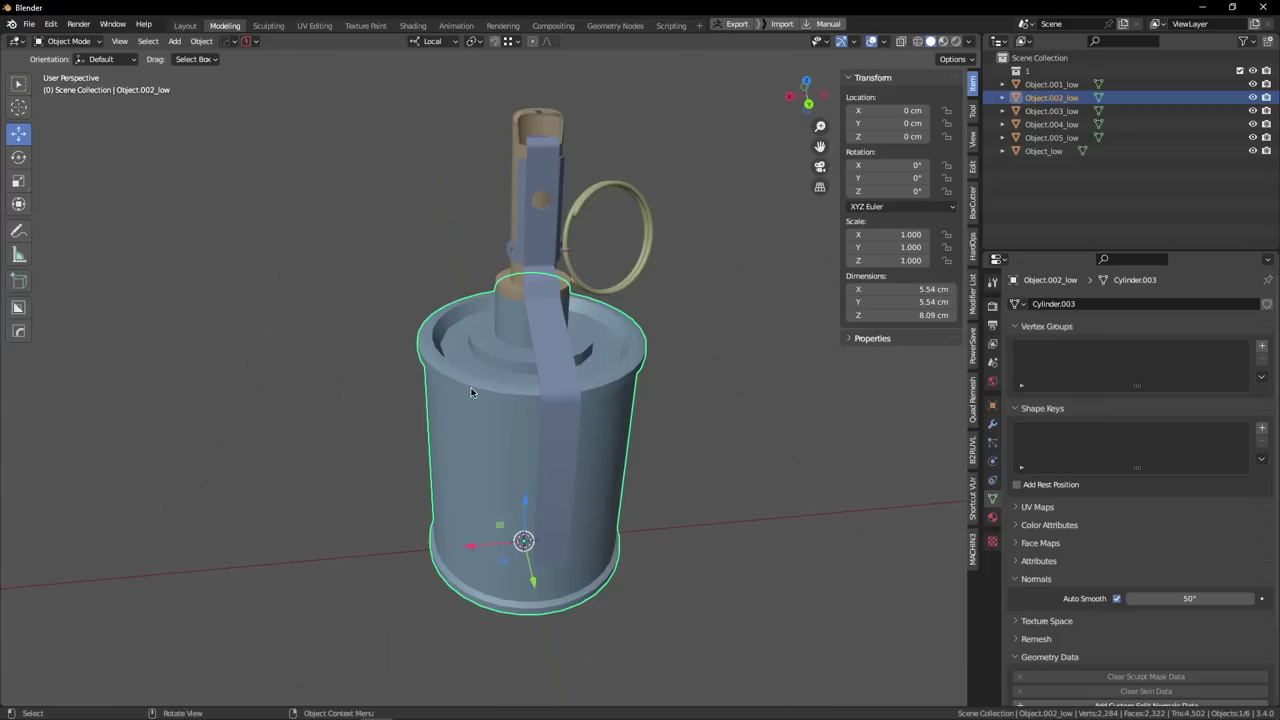
click(563, 332)
scroll(553, 190, up, 4)
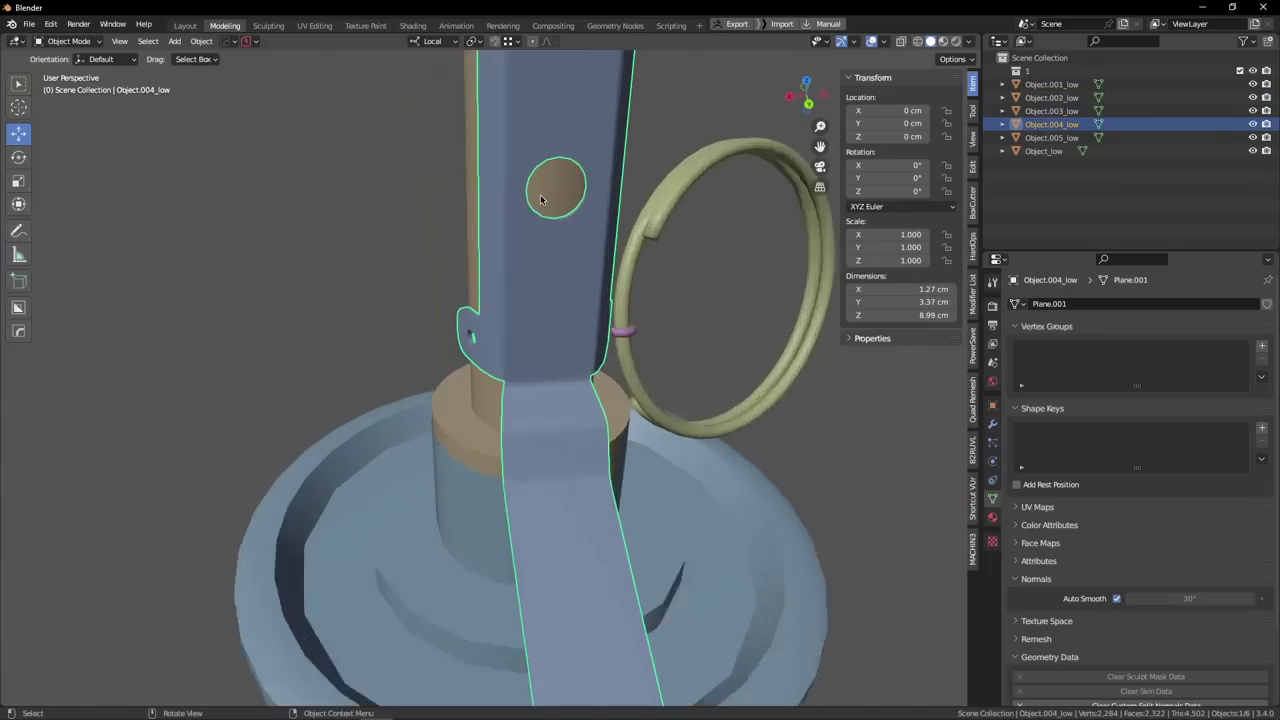
middle_drag(541, 199, 612, 180)
scroll(574, 334, up, 5)
scroll(595, 282, up, 3)
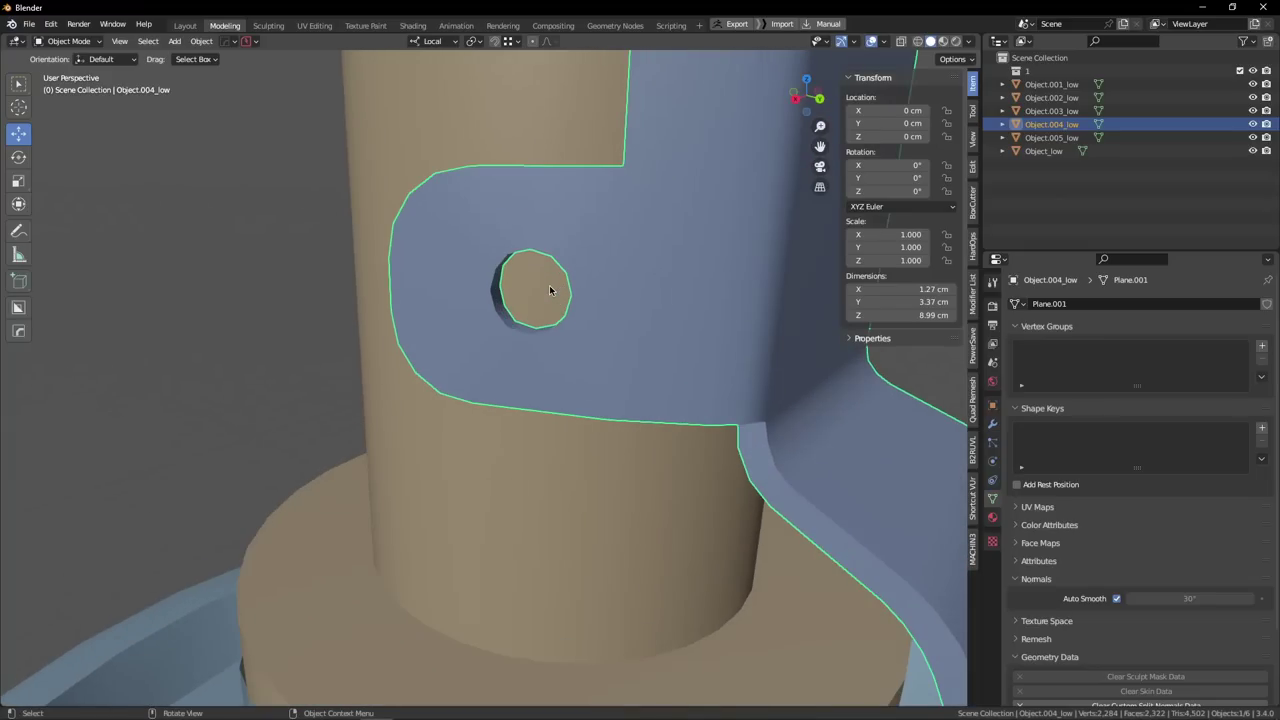
Isolate the safety lever, delete most of the hidden inner faces around its round hole and leave mesh editing.
middle_drag(543, 297, 329, 315)
key(KP_Divide)
key(Tab)
scroll(517, 365, up, 4)
shift+middle_drag(565, 252, 395, 392)
click(462, 403)
shift+click(445, 305)
shift+click(447, 115)
shift+drag(413, 110, 524, 226)
key(x)
click(451, 188)
key(Tab)
Turn on the Face Orientation overlay and view the safety lever's inner side.
click(884, 43)
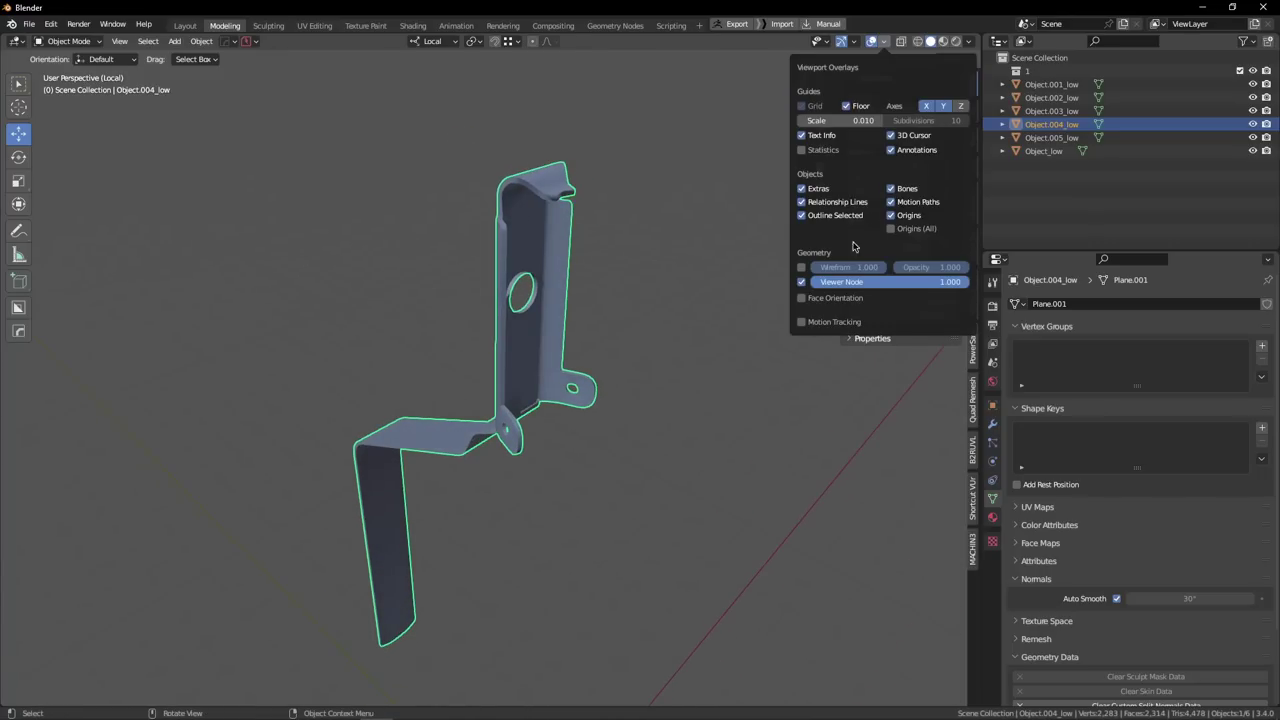
click(823, 298)
scroll(640, 288, up, 3)
middle_drag(622, 286, 510, 262)
Delete the remaining column of inner faces below the lever's round hole, leave mesh editing and show the full model.
key(Tab)
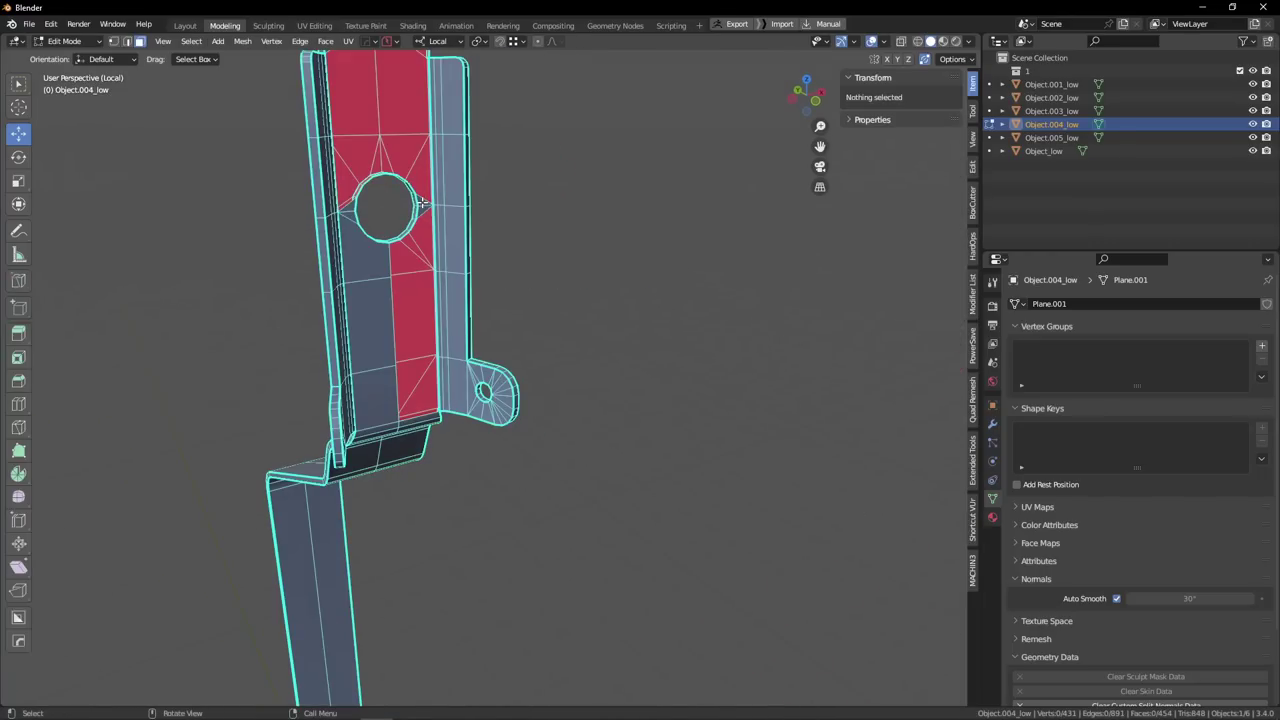
drag(425, 201, 421, 210)
ctrl+click(374, 411)
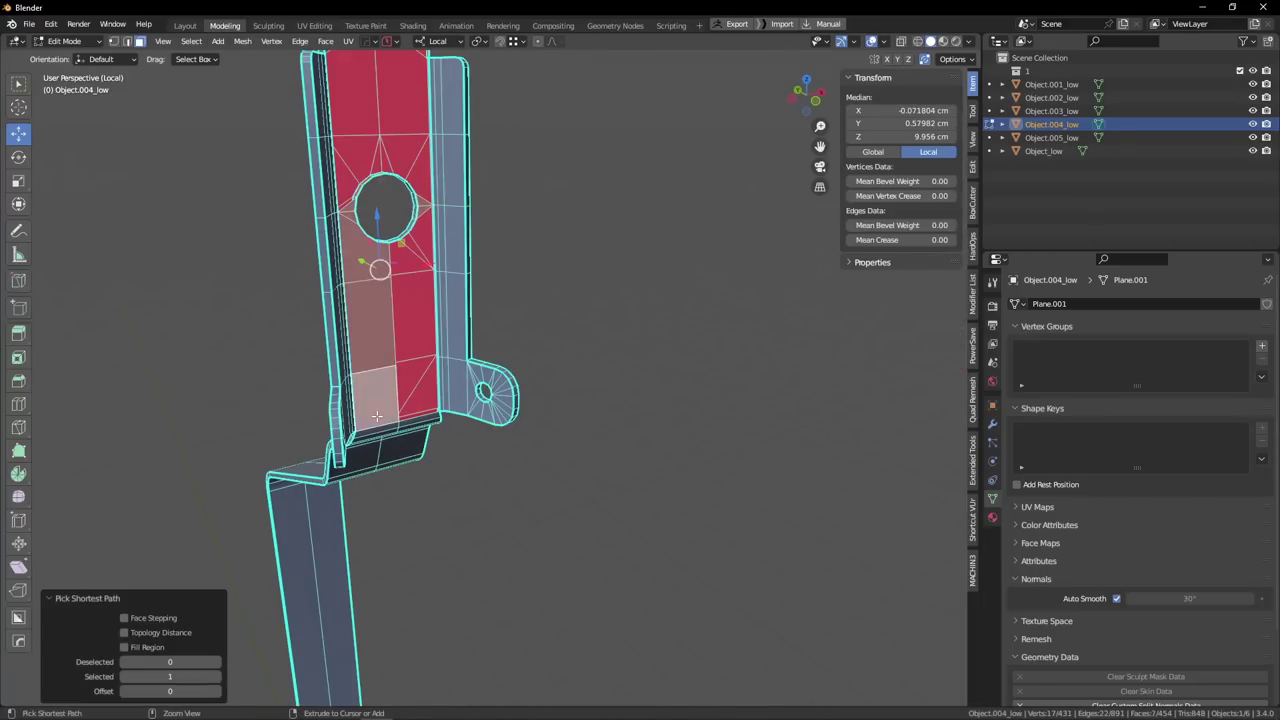
key(x)
click(374, 411)
key(Tab)
scroll(446, 400, down, 3)
middle_drag(446, 400, 470, 372)
click(513, 343)
key(slash)
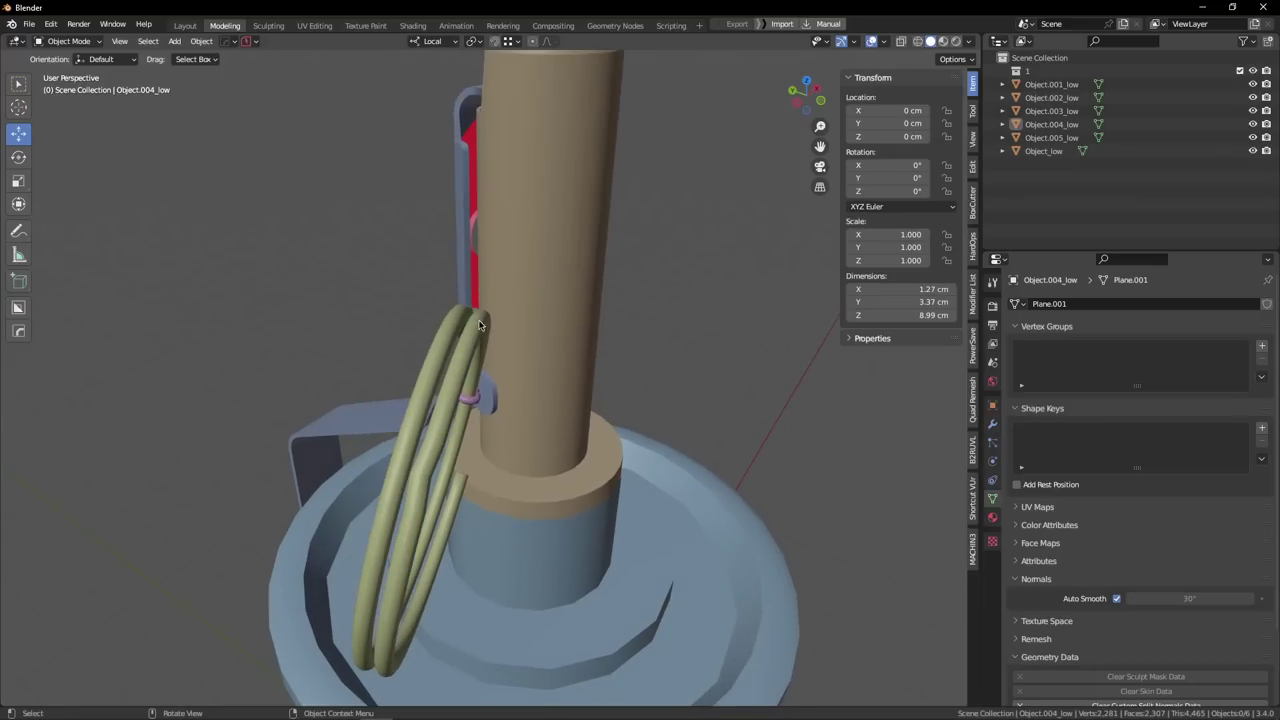
Move the safety lever along its local Y axis toward the tube, to a Y location of about -0.057 cm.
click(465, 377)
key(g)
key(y)
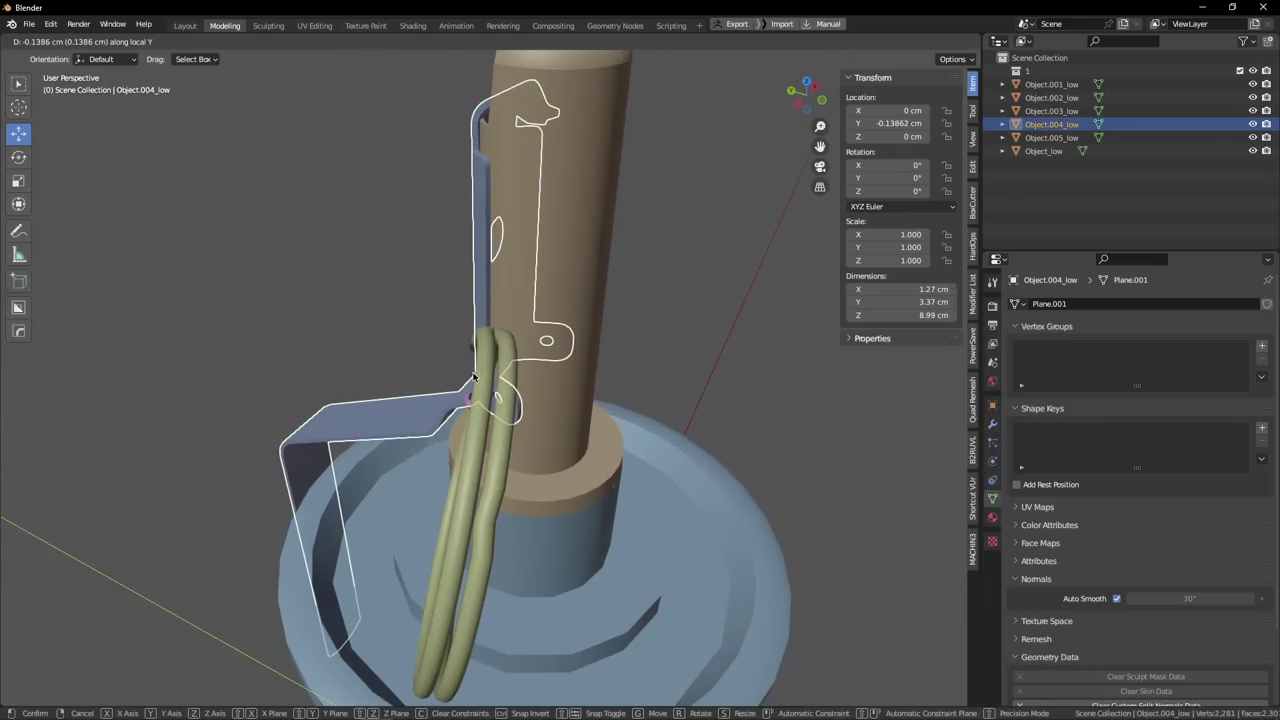
click(473, 375)
click(700, 350)
middle_drag(700, 350, 338, 288)
scroll(487, 268, down, 1)
scroll(546, 277, up, 3)
click(547, 275)
key(g)
key(y)
click(537, 287)
key(alt+a)
Select the edge path along the safety lever's side flange, shift it along X toward the tube and leave mesh editing.
click(371, 215)
key(Tab)
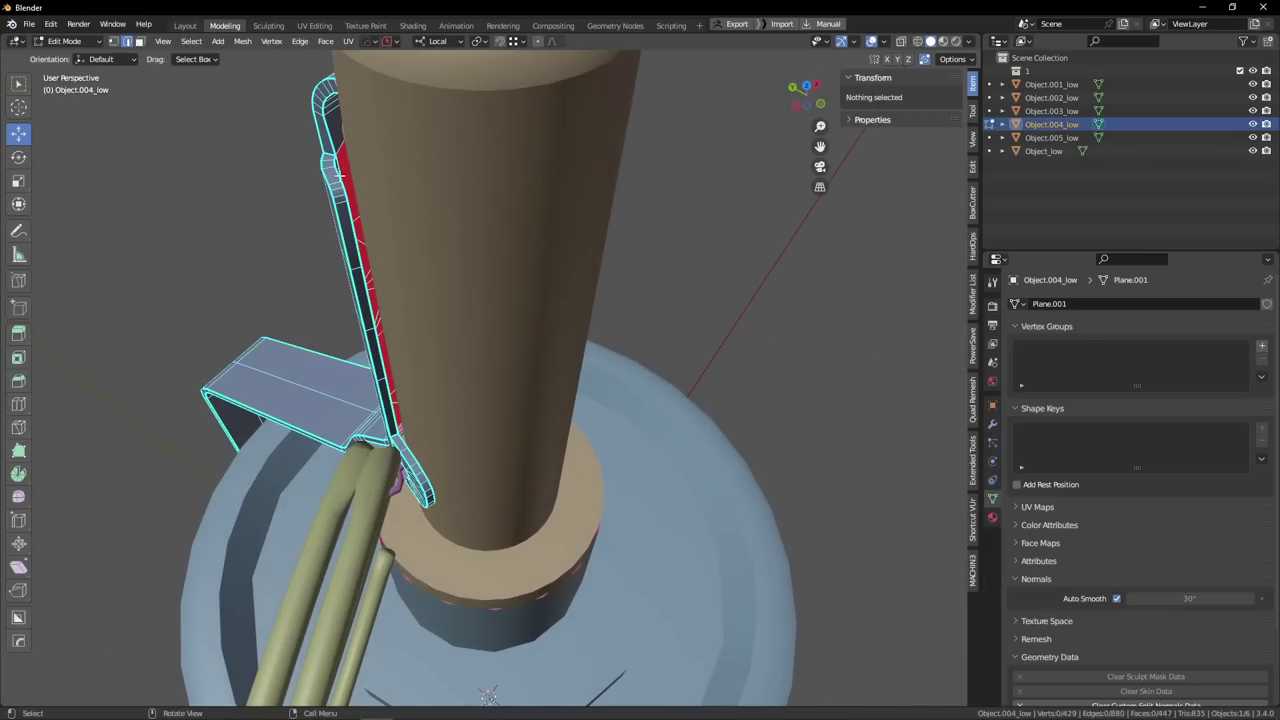
click(336, 170)
ctrl+click(396, 435)
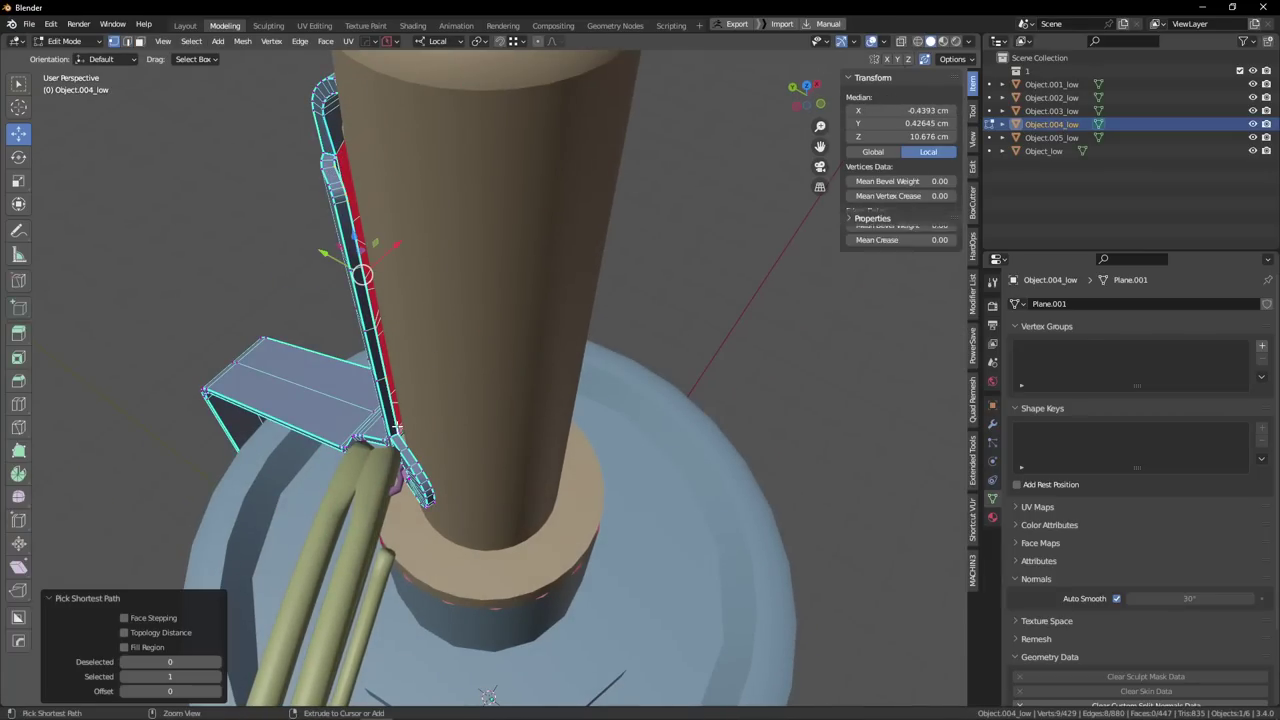
middle_drag(408, 288, 400, 269)
drag(385, 239, 395, 232)
key(Tab)
middle_drag(644, 272, 651, 240)
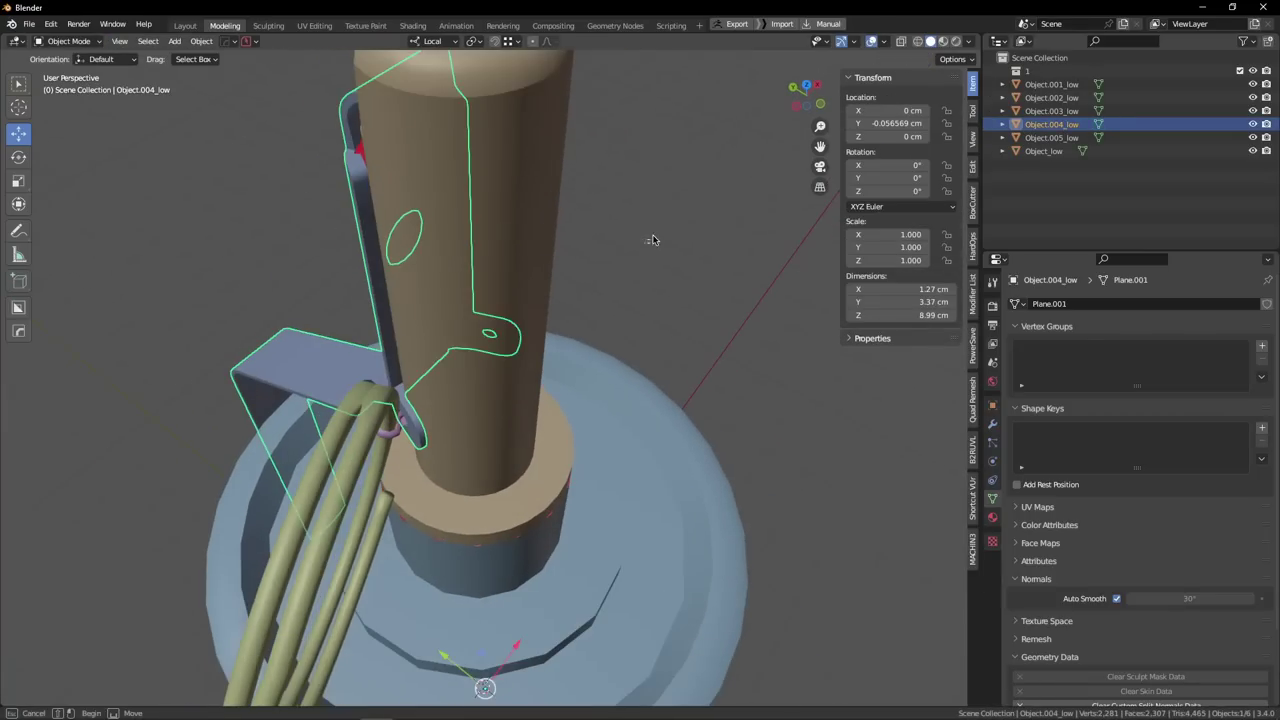
Examine the safety lever and how it fits against the grenade's handle from several angles.
click(651, 240)
scroll(512, 226, down, 4)
scroll(474, 240, up, 2)
alt+drag(472, 240, 528, 257)
scroll(463, 231, down, 4)
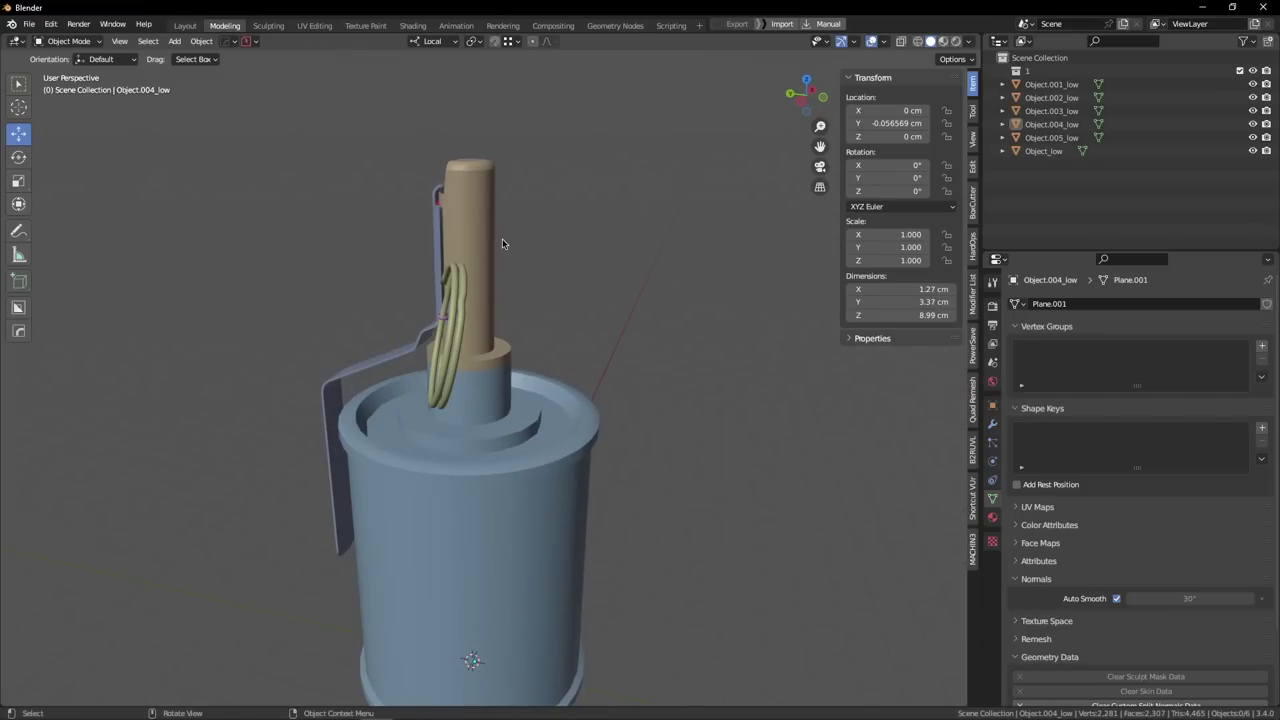
middle_drag(490, 226, 357, 218)
scroll(466, 232, down, 2)
scroll(459, 241, up, 3)
scroll(491, 222, down, 1)
scroll(457, 229, up, 2)
scroll(357, 218, up, 1)
scroll(486, 214, up, 2)
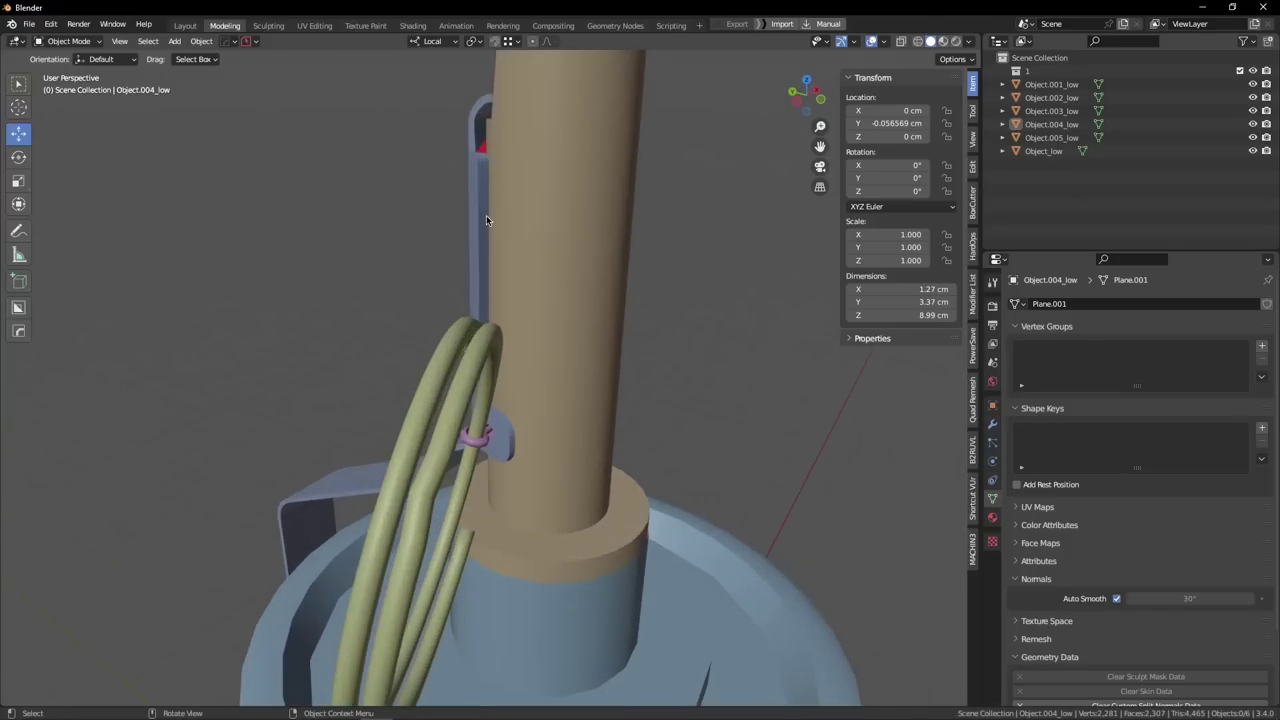
scroll(486, 216, down, 5)
middle_drag(484, 228, 550, 246)
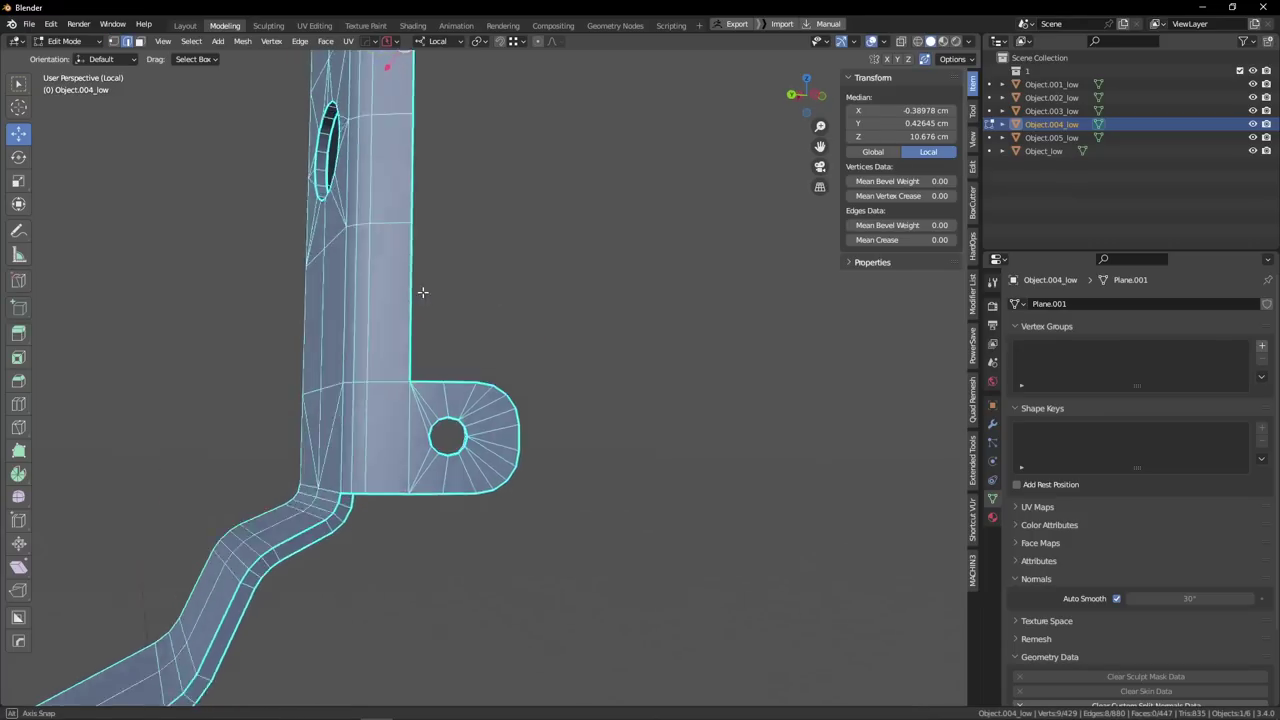
Merge the vertices along the lever's side bend below the oval hole into the row level with the lug's upper edge.
mouse_move(423, 291)
middle_down()
mouse_move(436, 114)
mouse_move(454, 186)
mouse_move(413, 268)
middle_up()
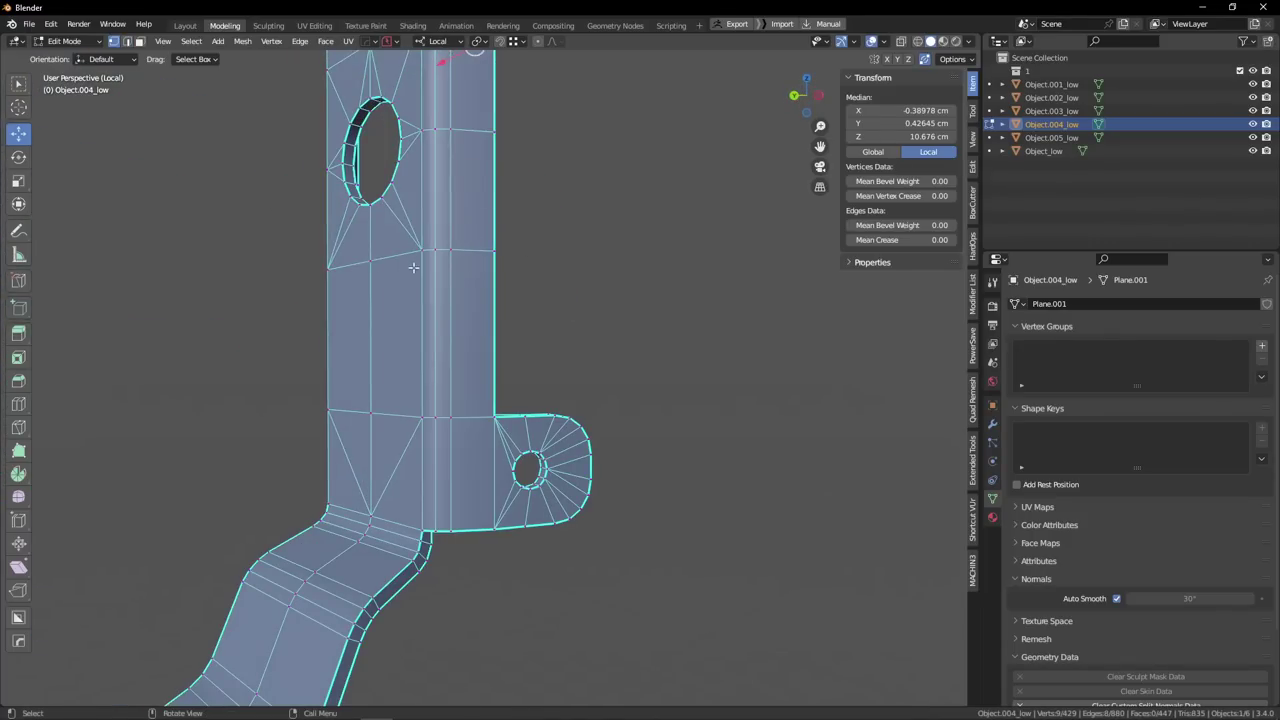
click(420, 253)
shift+click(421, 415)
key(1)
click(450, 252)
shift+click(436, 415)
key(1)
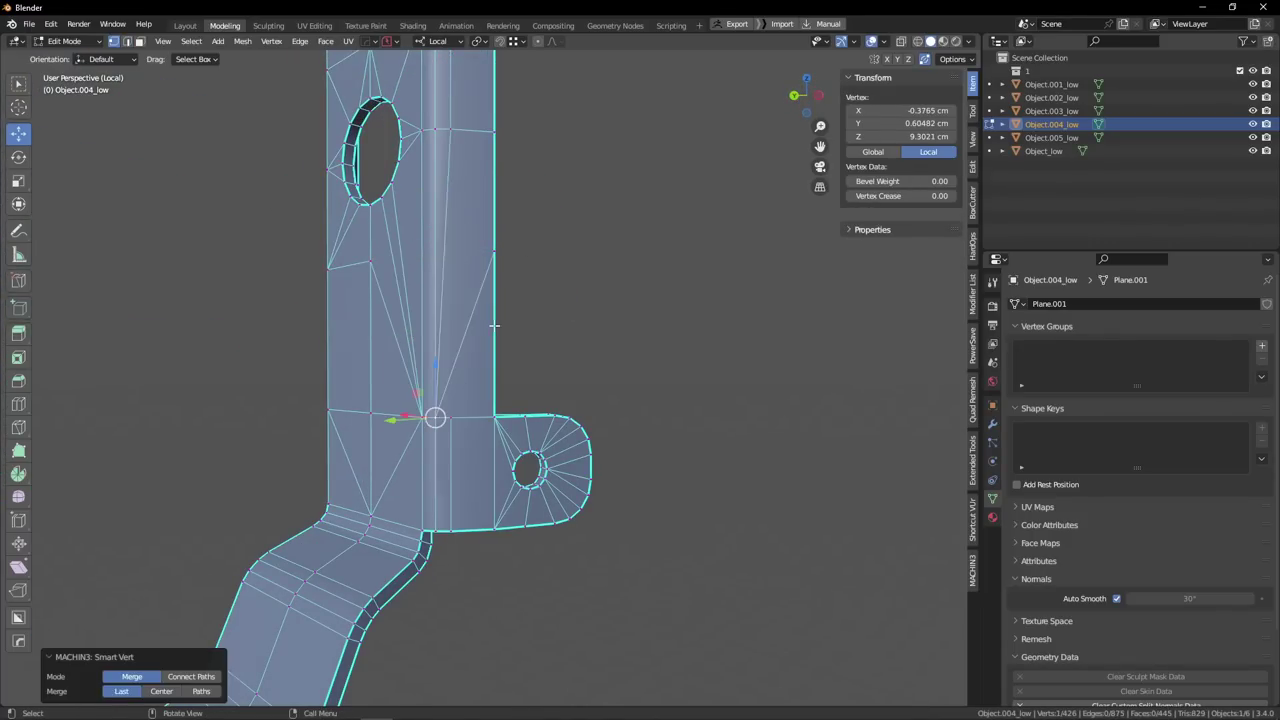
Undo the last misdirected merge and merge the outer vertices of the side bend straight down into the row below.
click(493, 254)
key(ctrl+z)
key(ctrl+z)
click(453, 255)
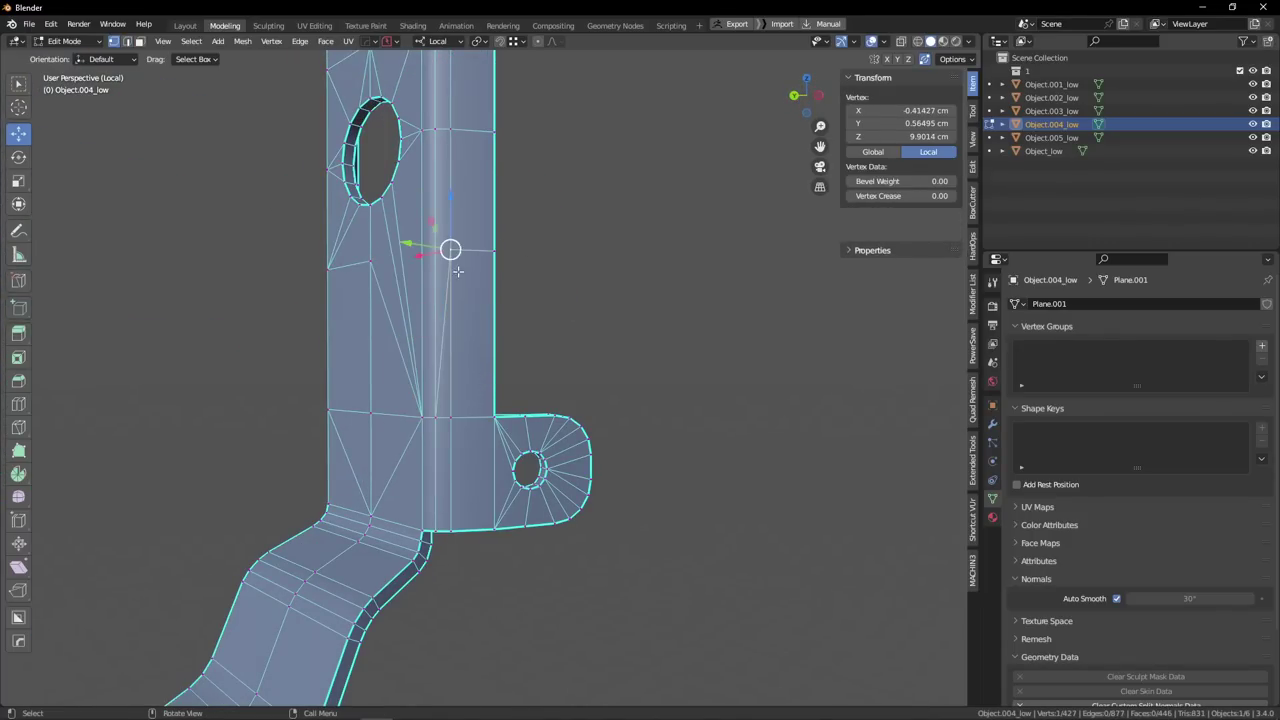
shift+click(440, 414)
click(455, 256)
shift+click(460, 413)
key(1)
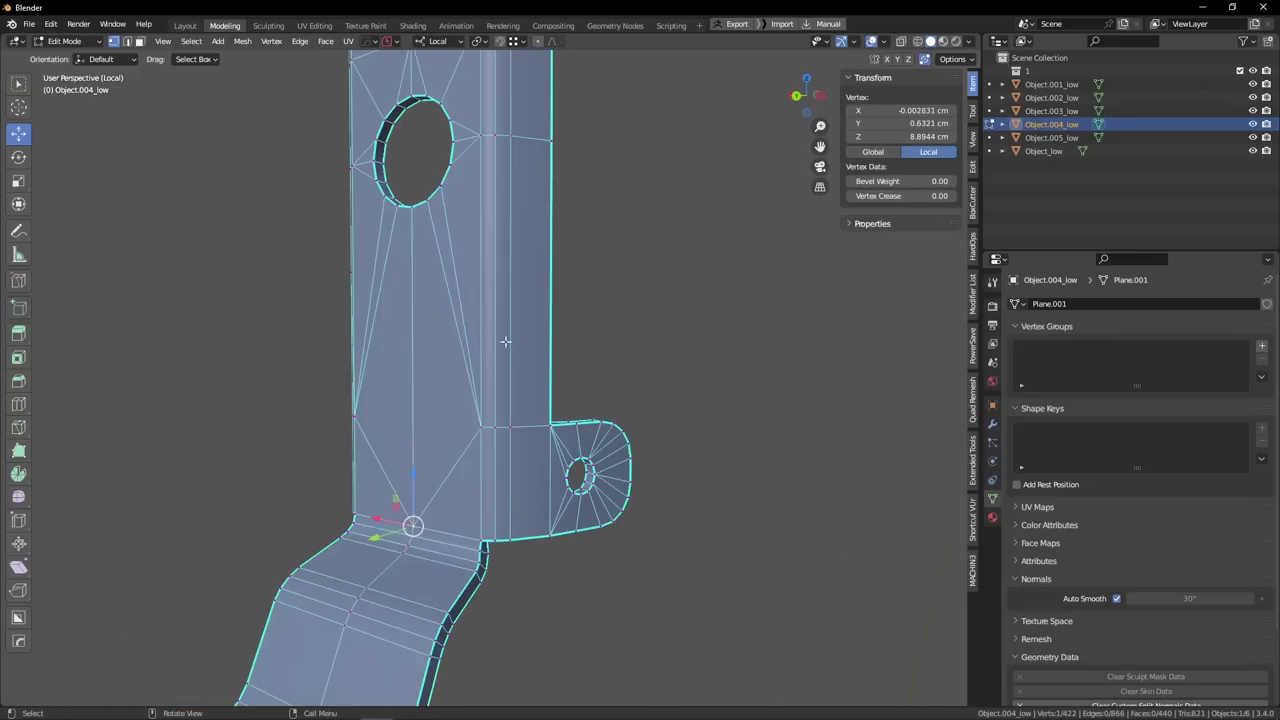
Merge the side bend's vertices level with the lug's upper edge into the vertices on the lower edge, one column at a time.
middle_drag(506, 343, 478, 230)
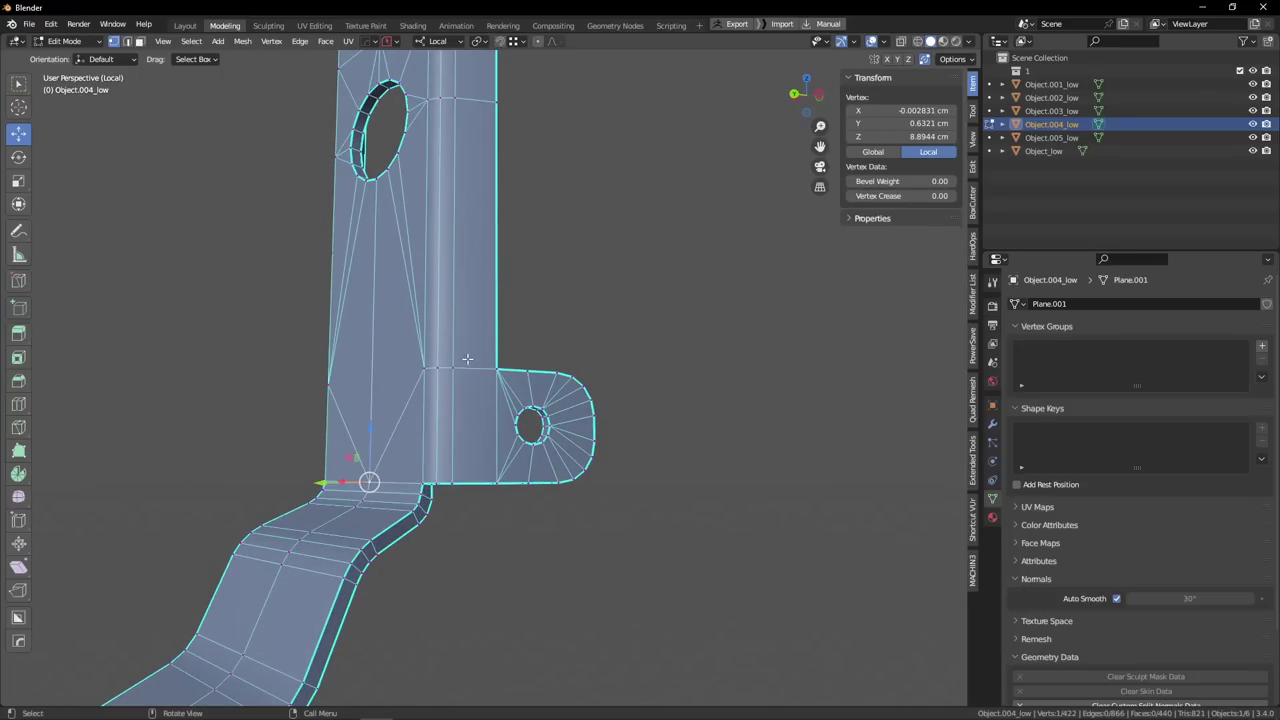
middle_drag(467, 359, 448, 415)
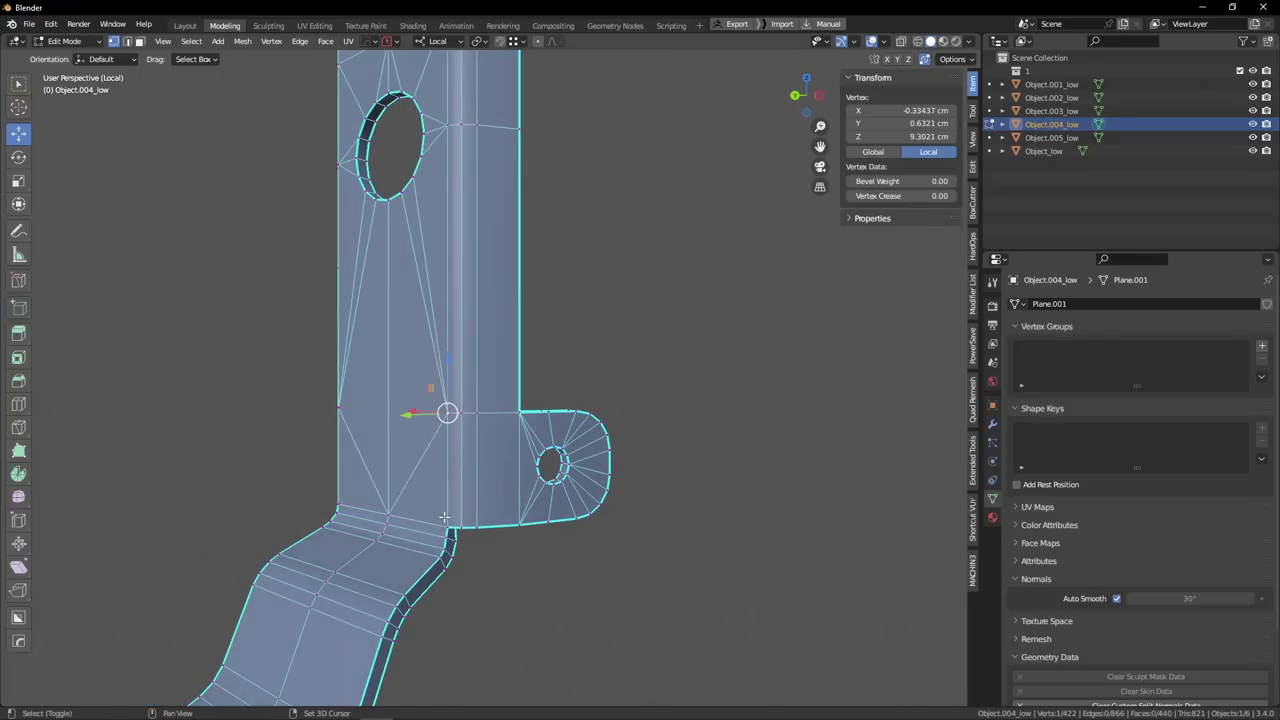
shift+click(446, 524)
key(1)
click(464, 417)
shift+click(461, 523)
key(1)
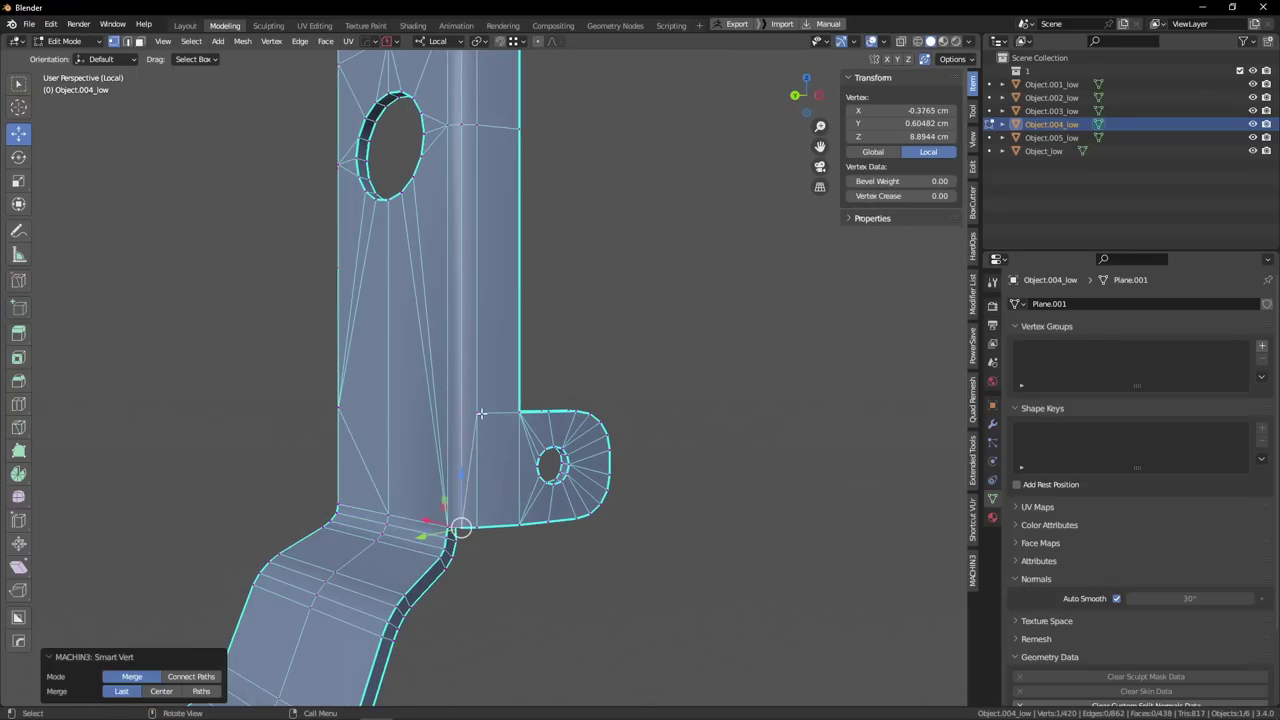
click(481, 414)
shift+click(478, 524)
key(1)
middle_drag(479, 522, 489, 497)
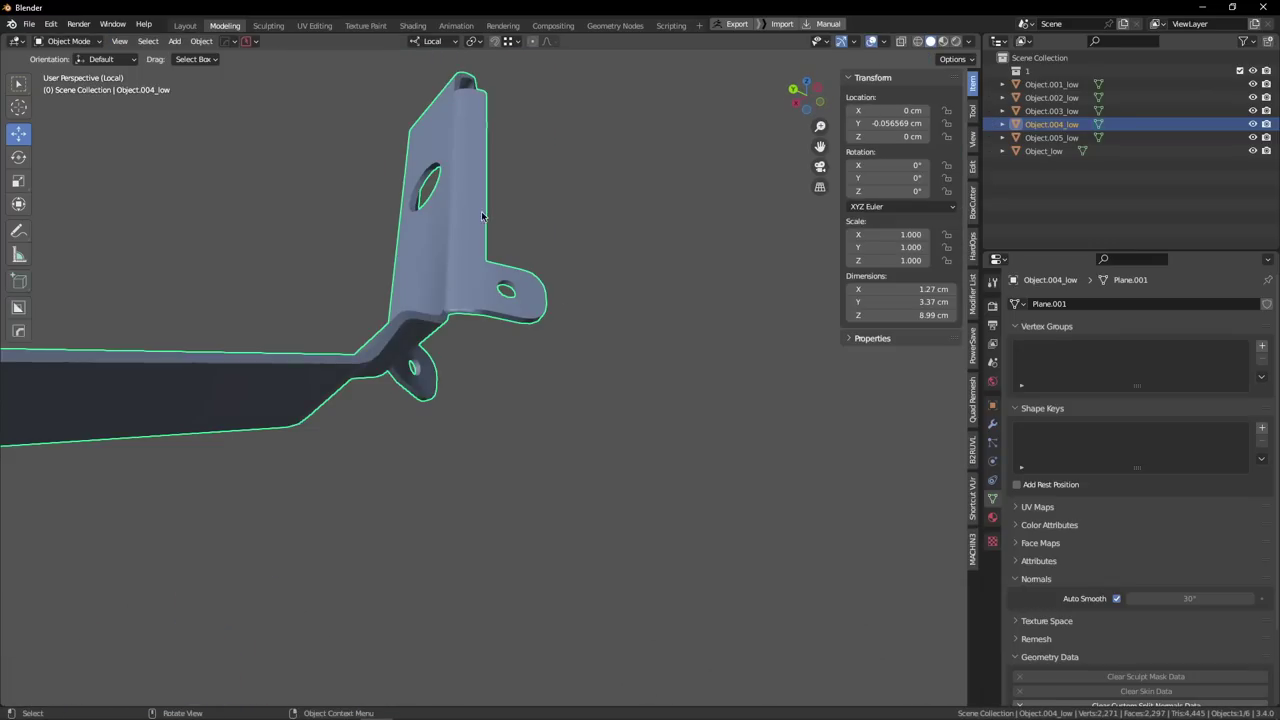
Examine the shading and cleaned-up topology along the lever's side bend.
key(Tab)
middle_drag(483, 214, 544, 366)
scroll(544, 366, up, 3)
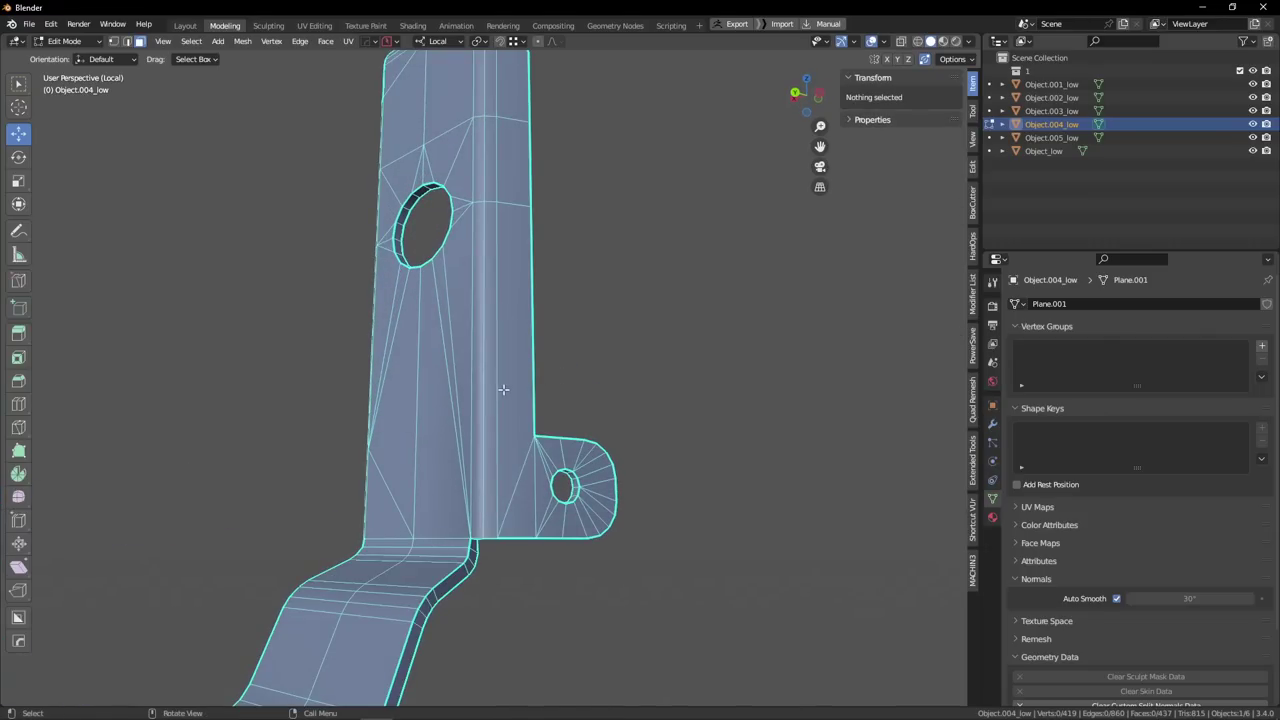
scroll(512, 387, down, 2)
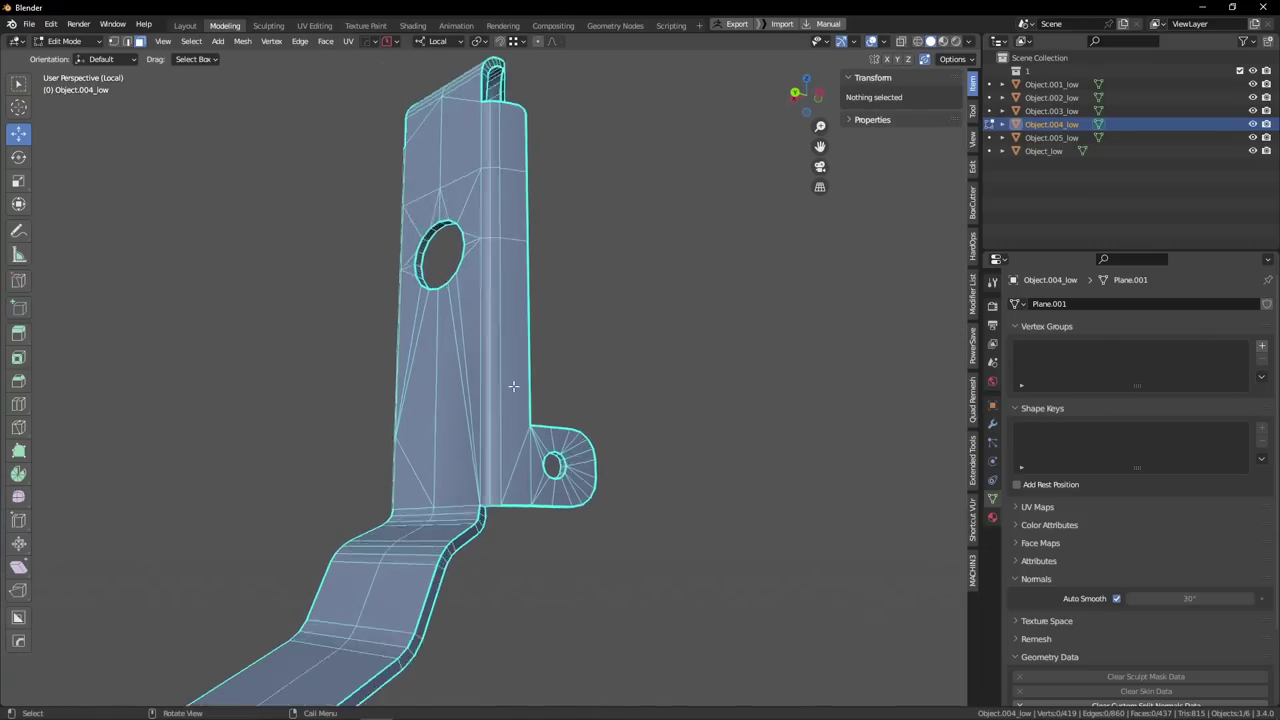
middle_drag(514, 386, 594, 424)
key(Tab)
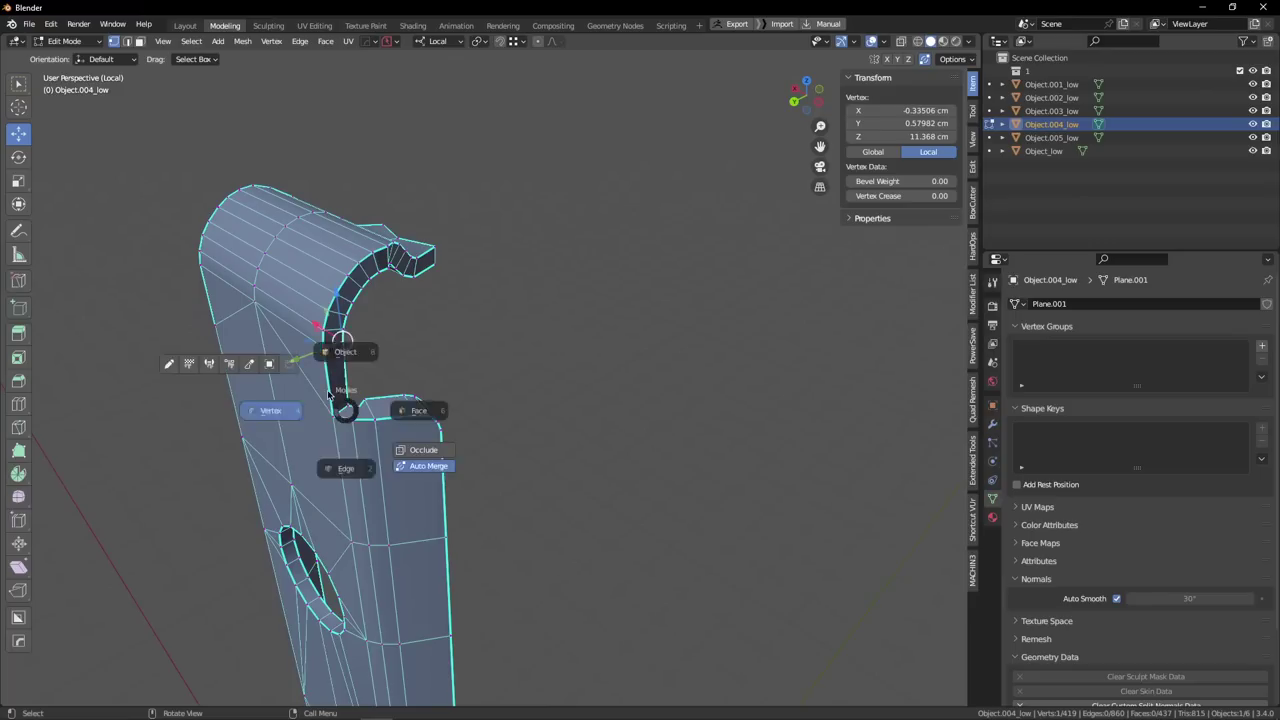
Frame the lever's hooked upper end, switch to the Select Box tool and clear the edge selection.
click(313, 330)
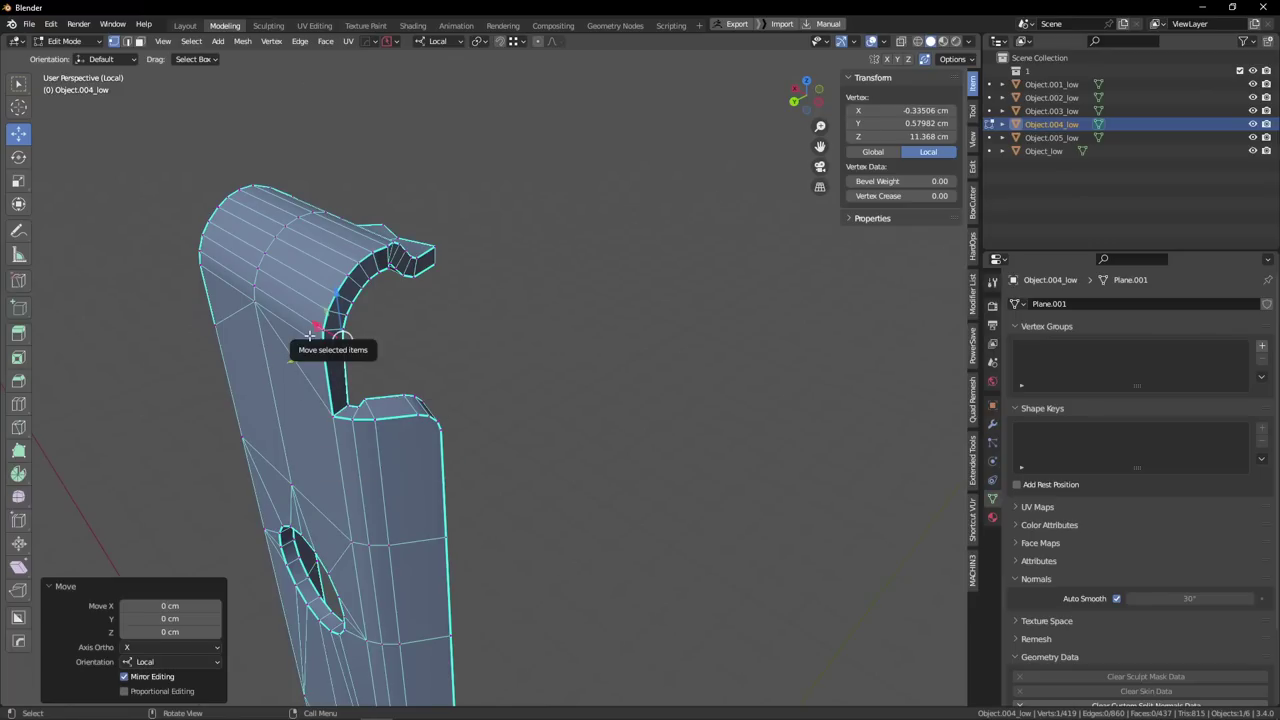
key(Tab)
click(291, 330)
key(KP_Decimal)
key(w)
scroll(291, 330, down, 2)
middle_drag(535, 362, 470, 343)
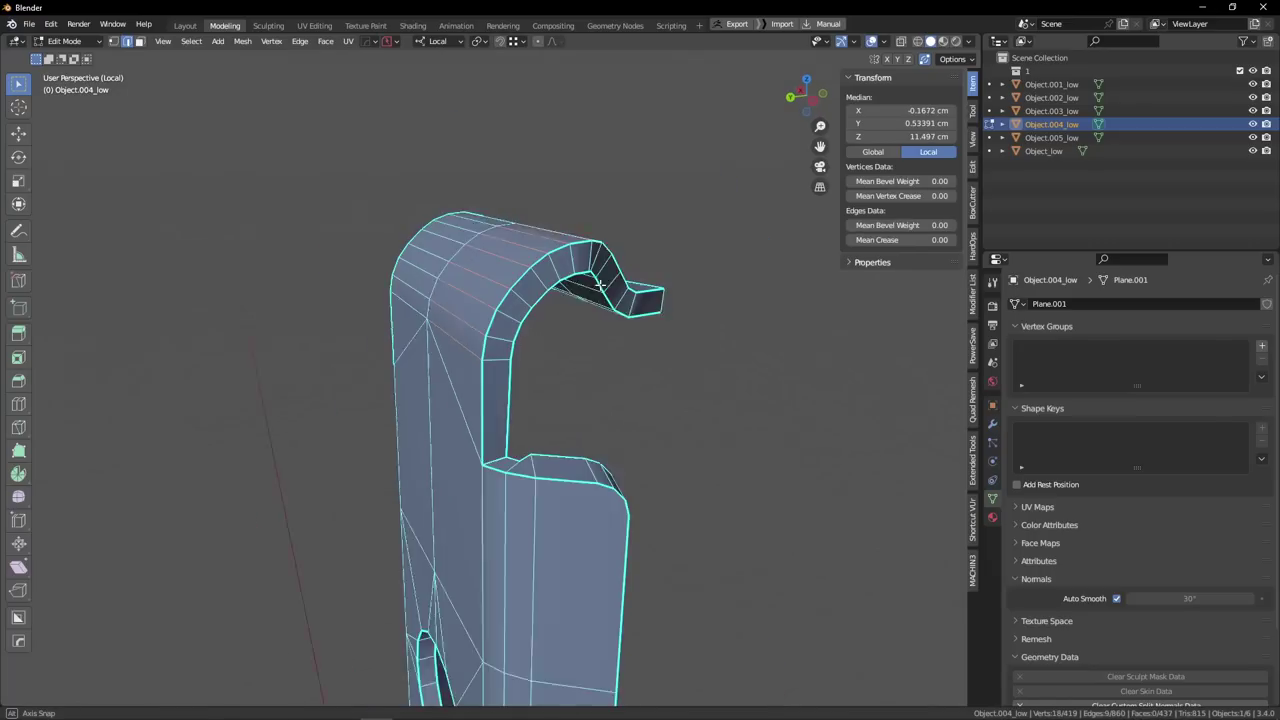
middle_drag(716, 390, 743, 394)
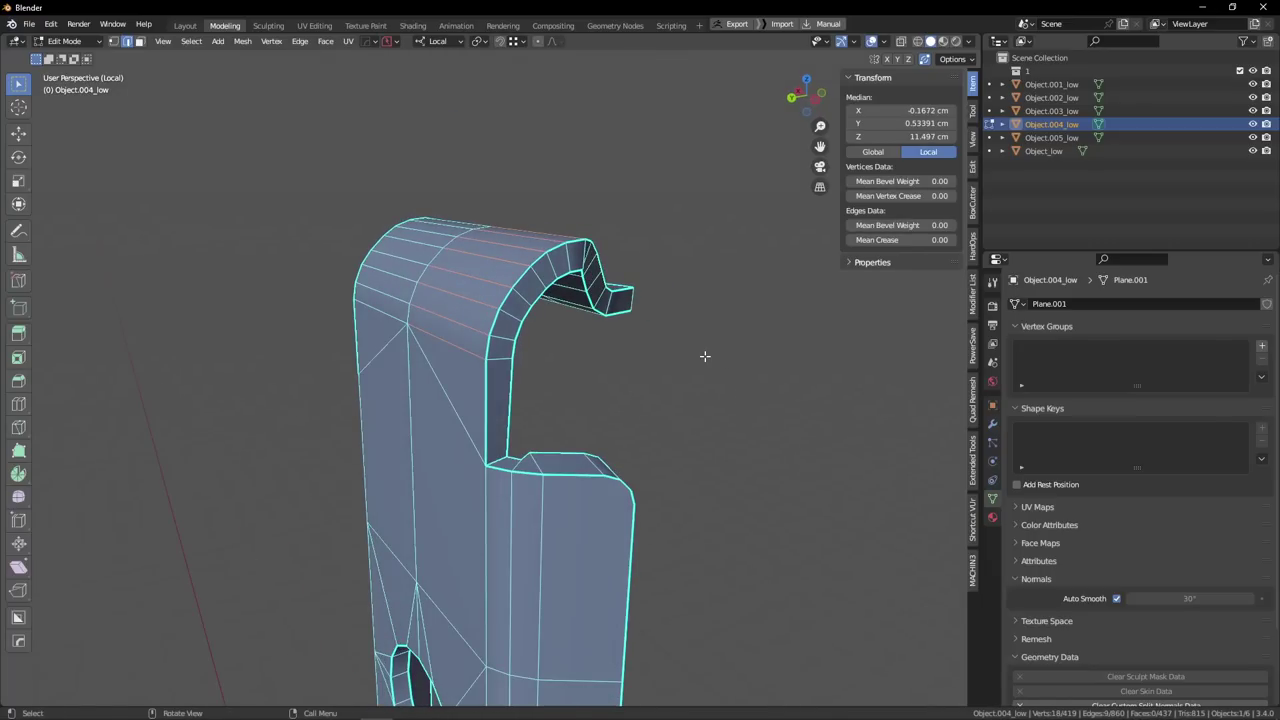
click(710, 284)
Dissolve alternating crosswise edge loops around the curve of the lever's hook.
scroll(630, 232, down, 6)
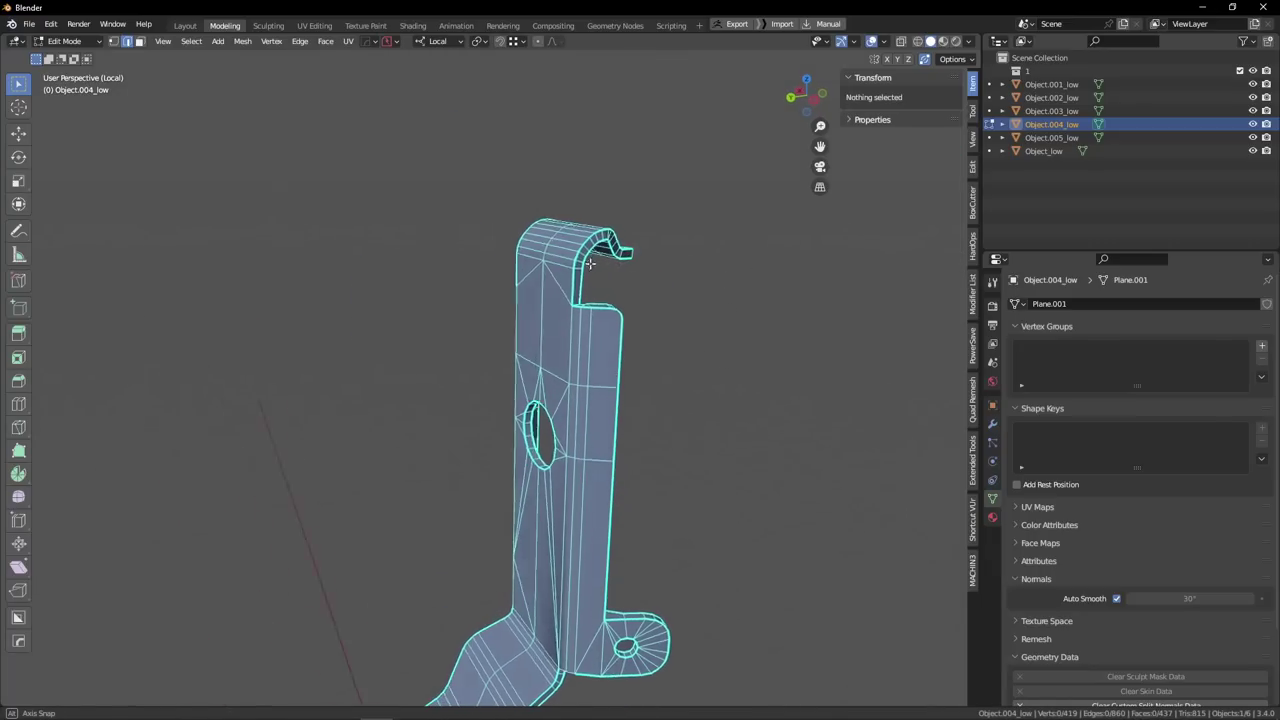
middle_drag(628, 238, 554, 258)
scroll(597, 244, up, 4)
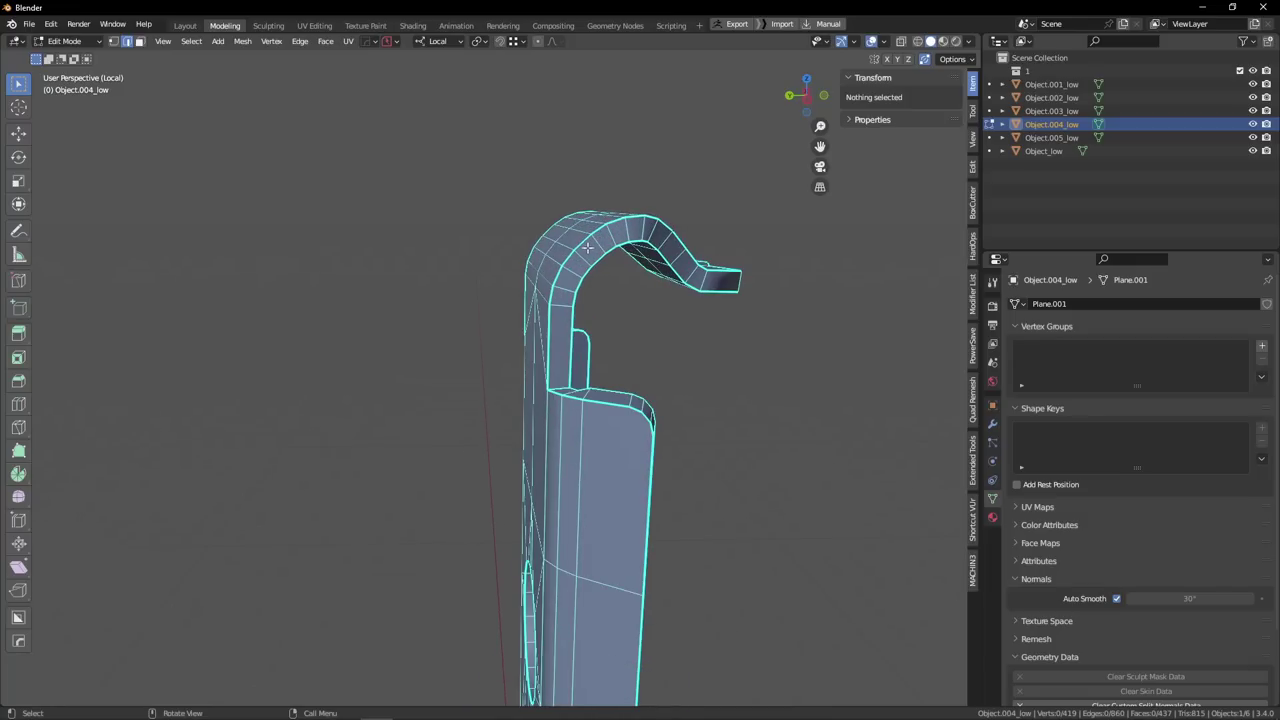
alt+click(567, 286)
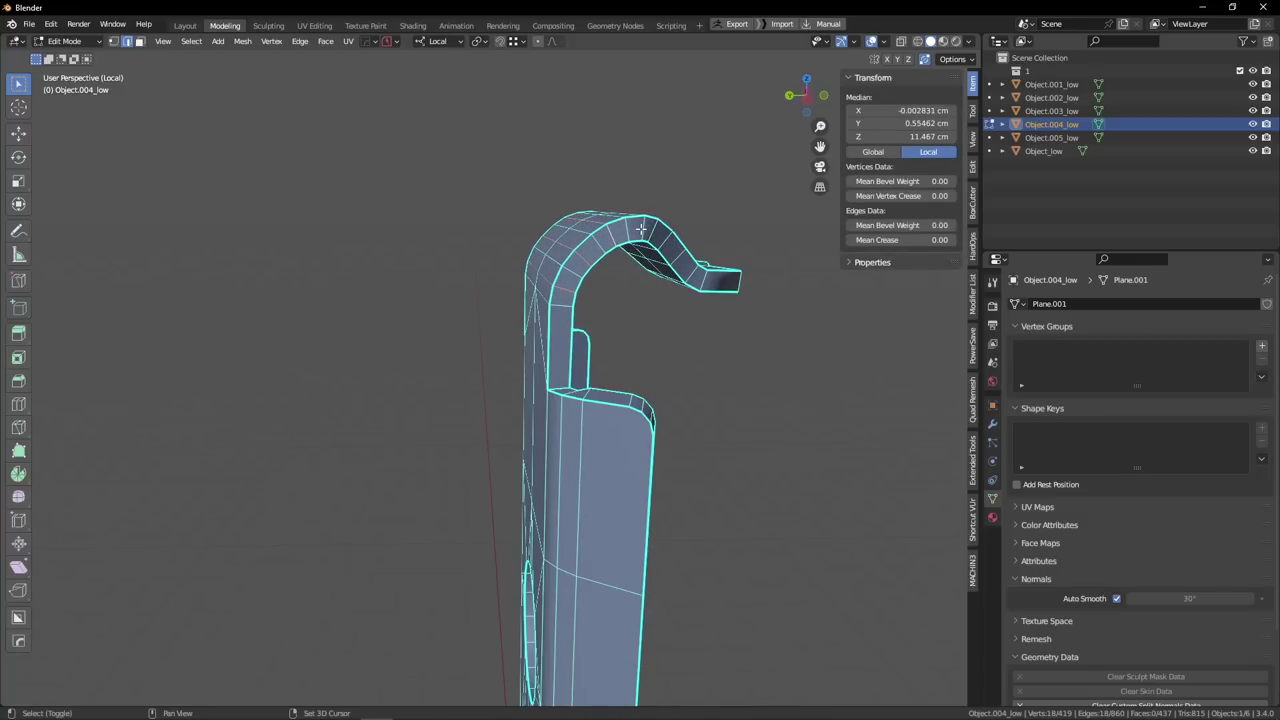
key(x)
click(626, 290)
key(Tab)
Examine the lever's simplified hook against the handle in the full assembly, then isolate the lever again.
scroll(700, 296, down, 3)
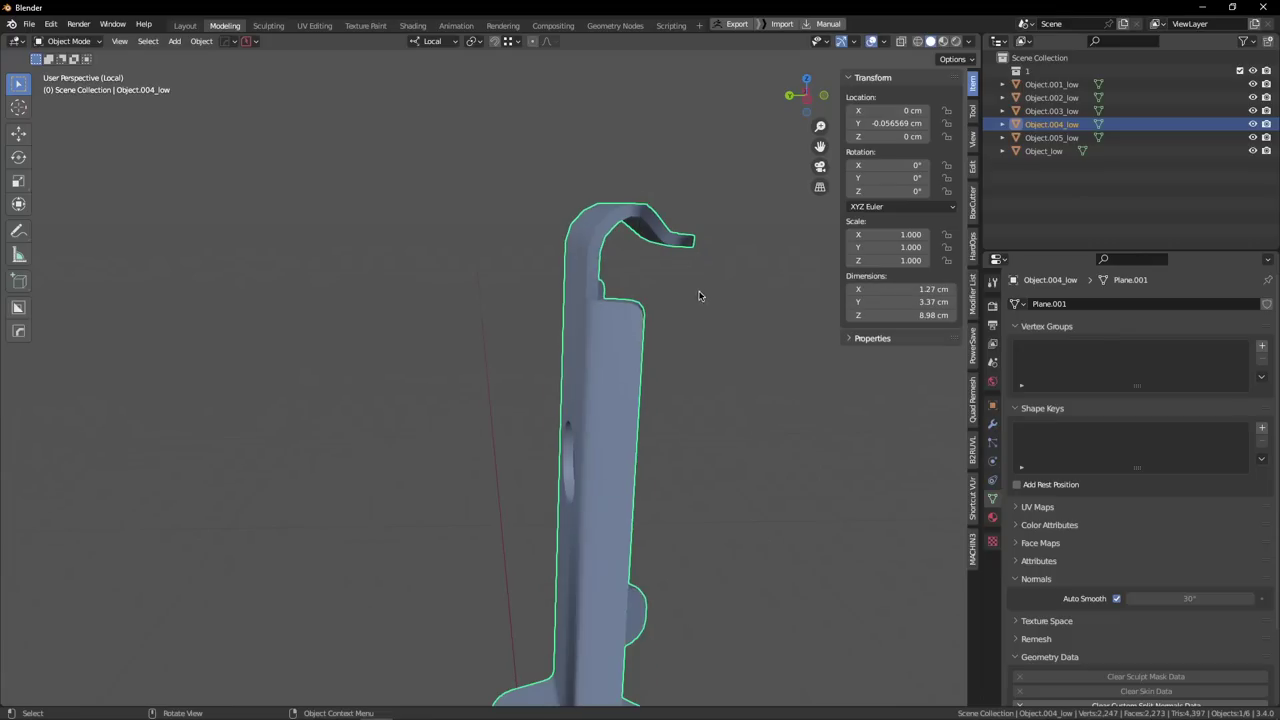
click(700, 296)
scroll(690, 294, down, 2)
mouse_move(615, 287)
middle_down()
mouse_move(686, 302)
mouse_move(607, 287)
middle_up()
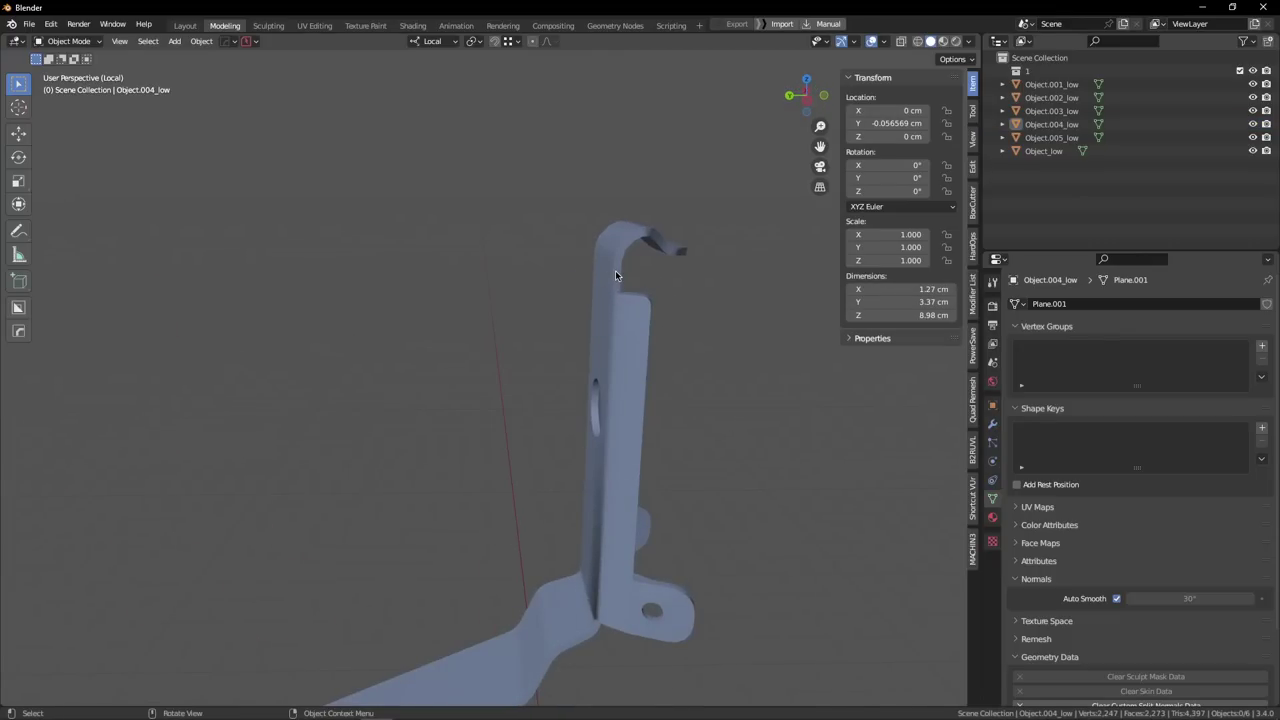
click(615, 270)
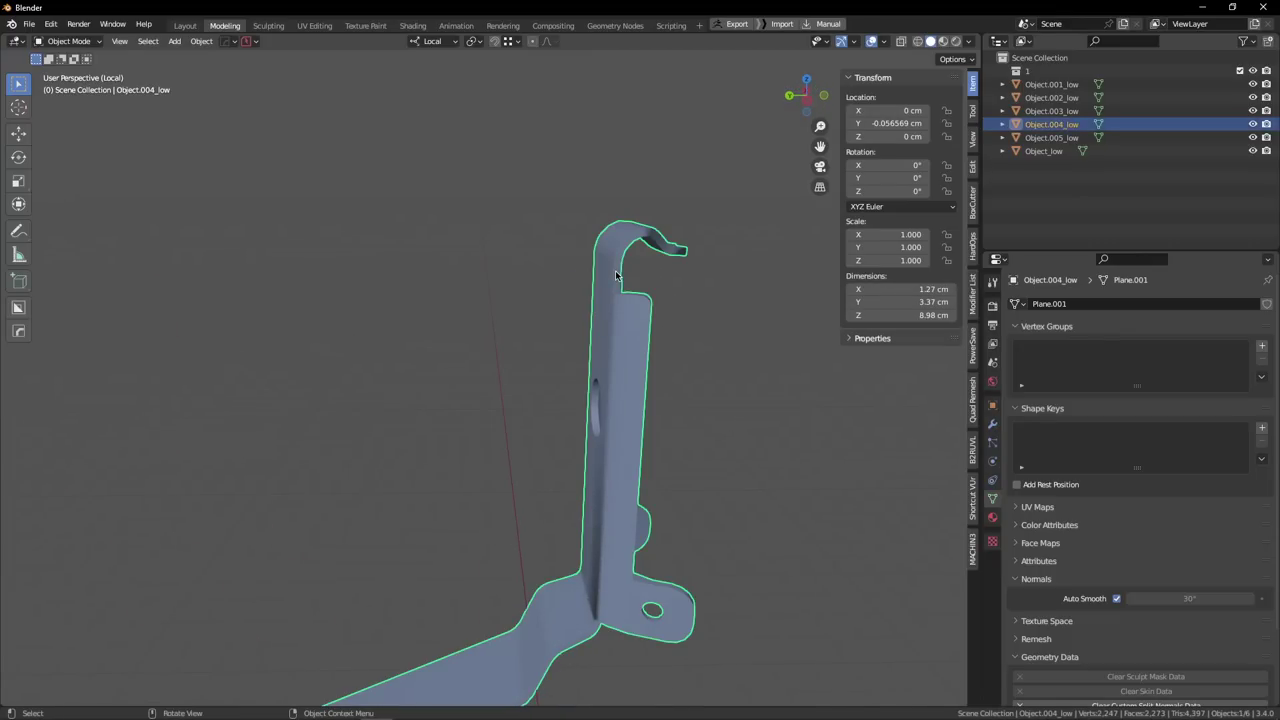
key(KP_Divide)
middle_drag(491, 208, 470, 182)
scroll(490, 215, up, 12)
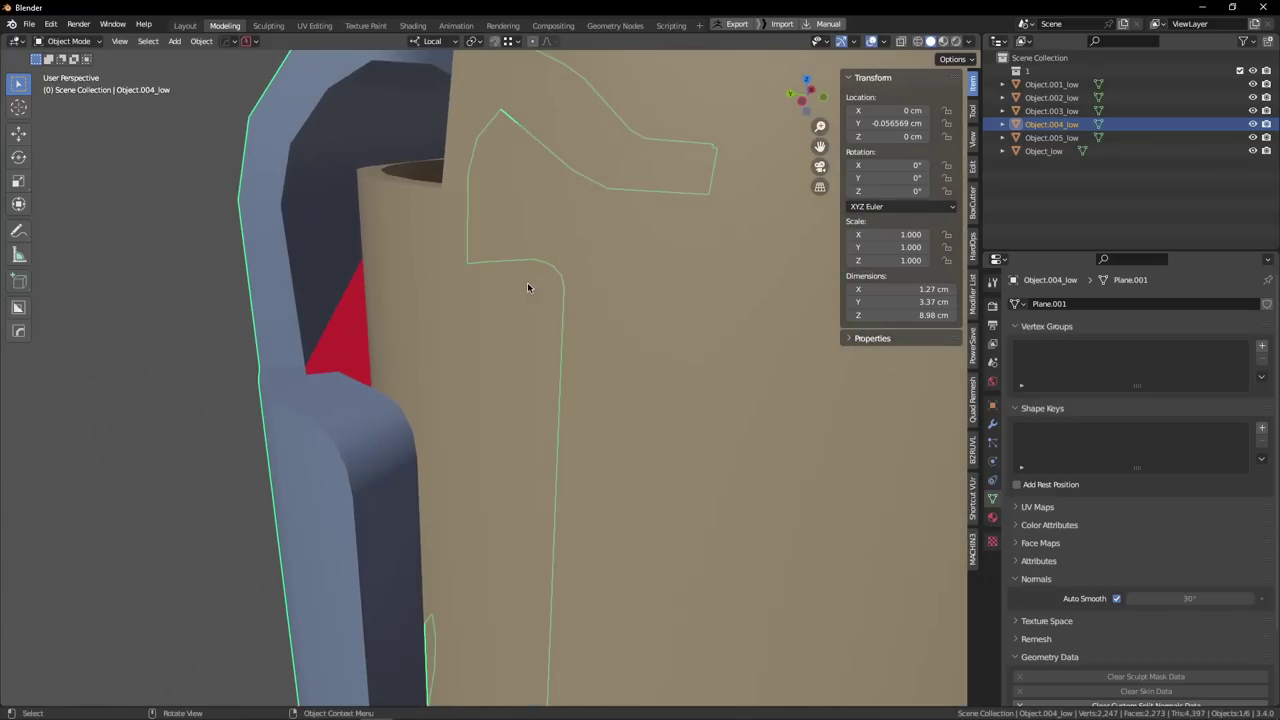
scroll(504, 279, down, 5)
alt+drag(480, 281, 510, 280)
key(KP_Divide)
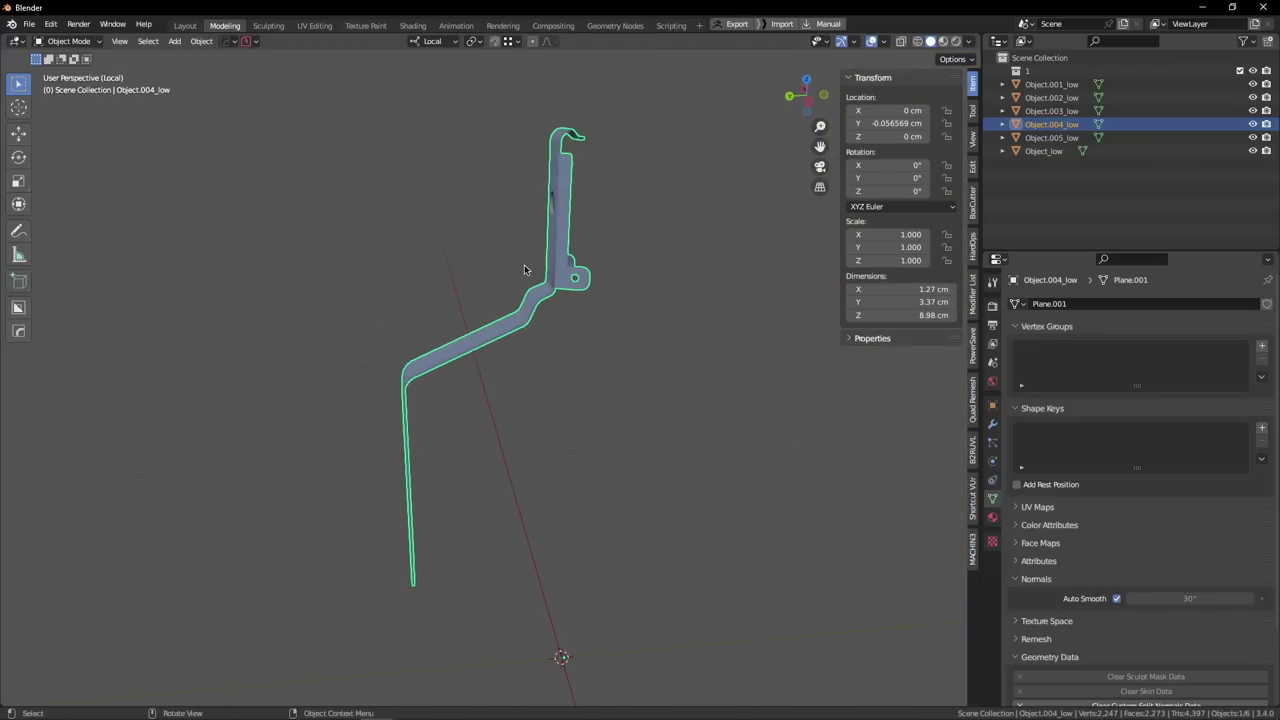
Frame the hook in Edit Mode and collapse short edges along its curved side rims.
key(Tab)
drag(536, 112, 662, 167)
key(KP_Decimal)
key(Tab)
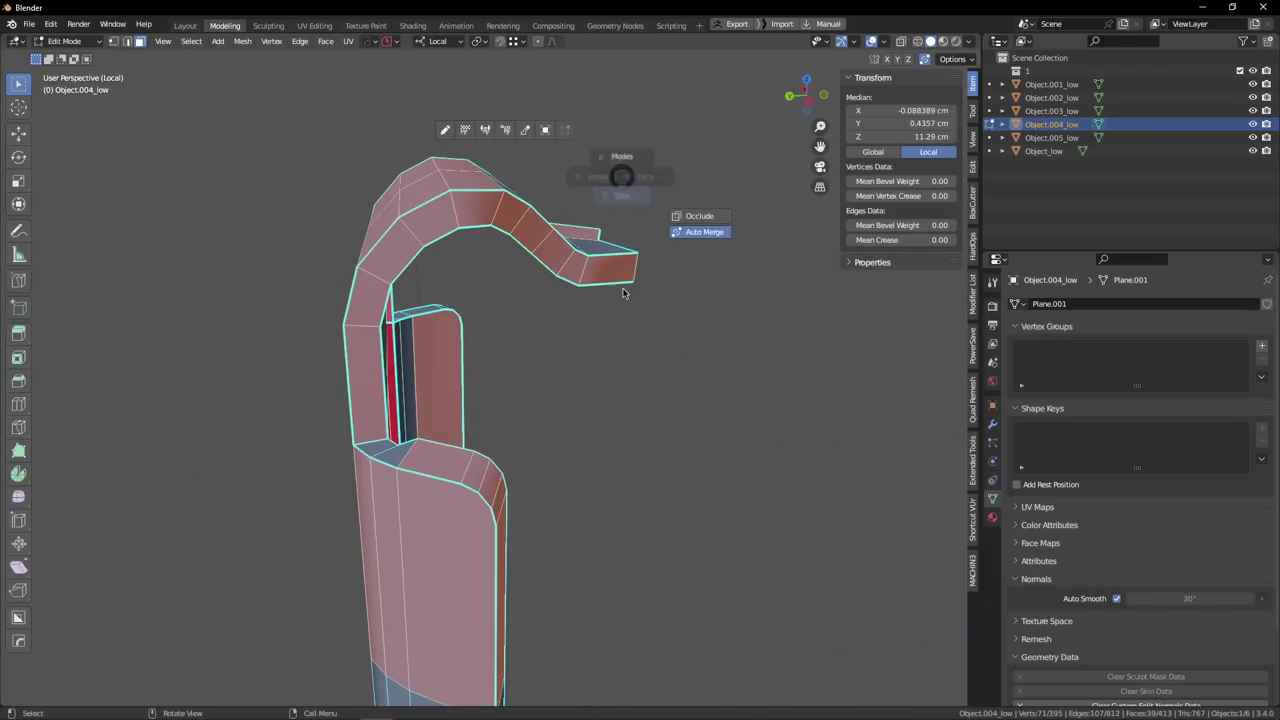
middle_drag(626, 291, 332, 266)
click(374, 196)
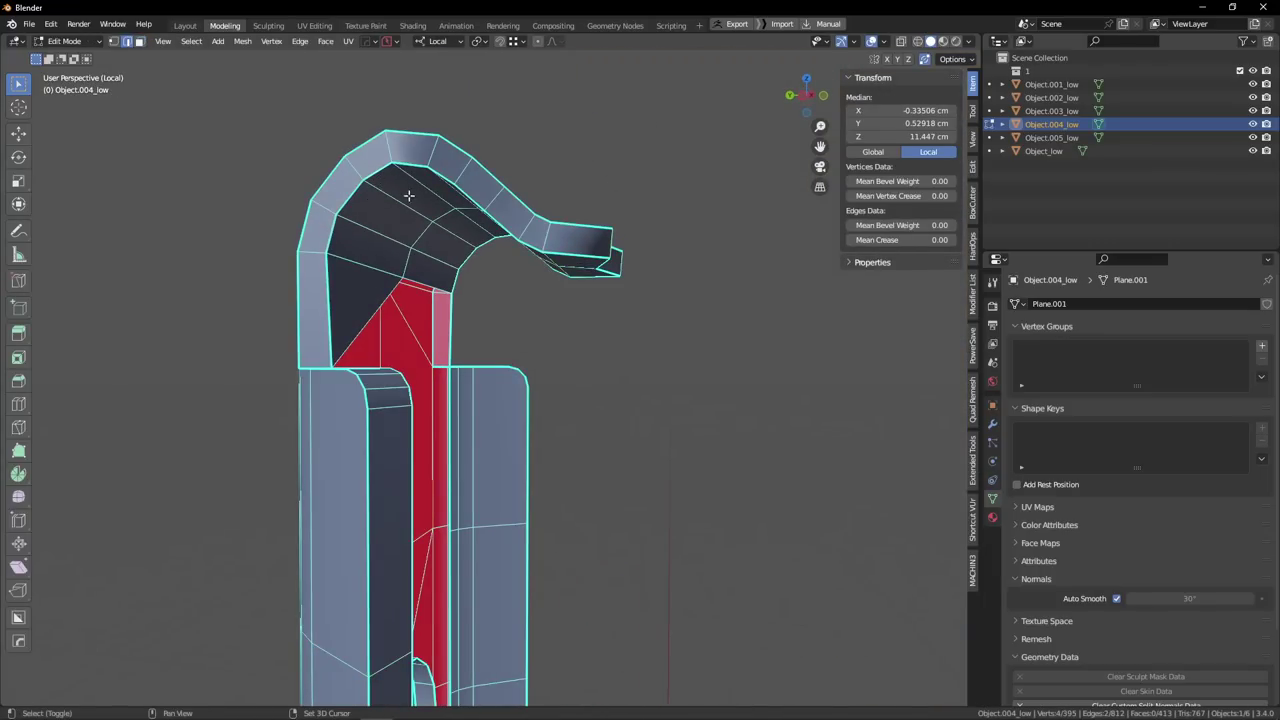
middle_drag(408, 195, 482, 178)
key(alt+m)
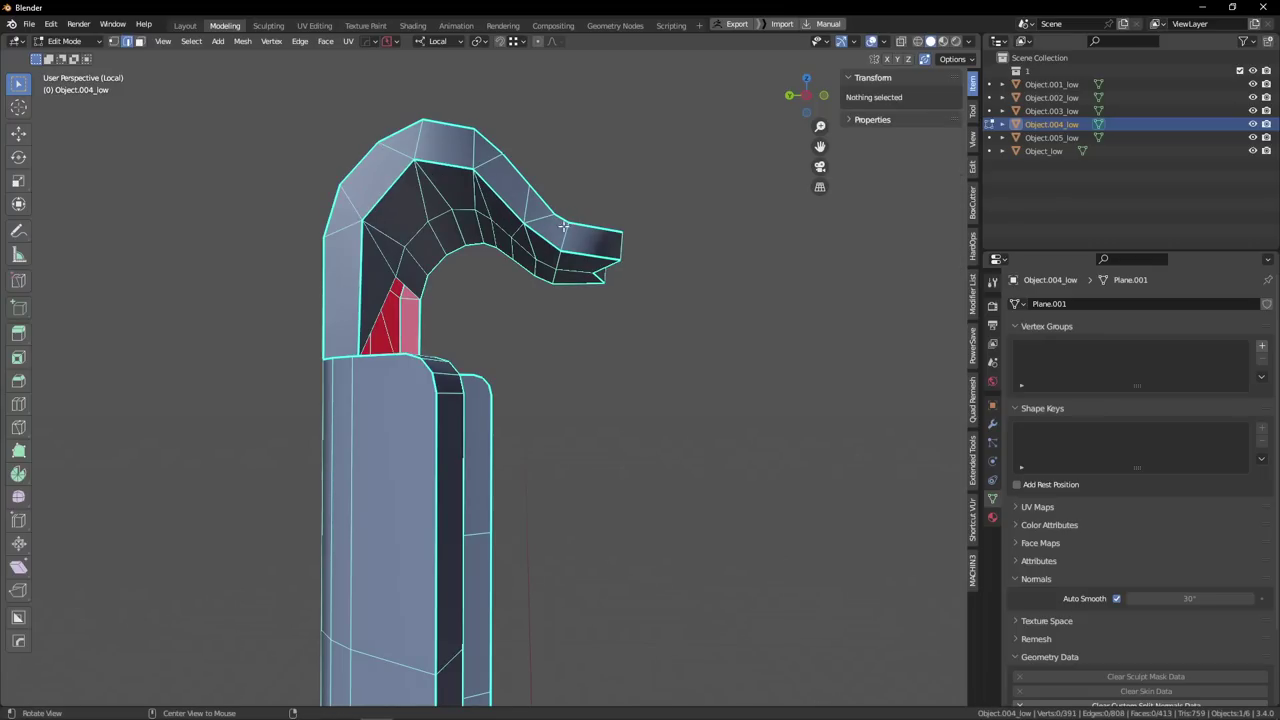
Merge the middle vertex on the hook's inner surface into the vertex just below it.
middle_drag(554, 223, 377, 193)
key(1)
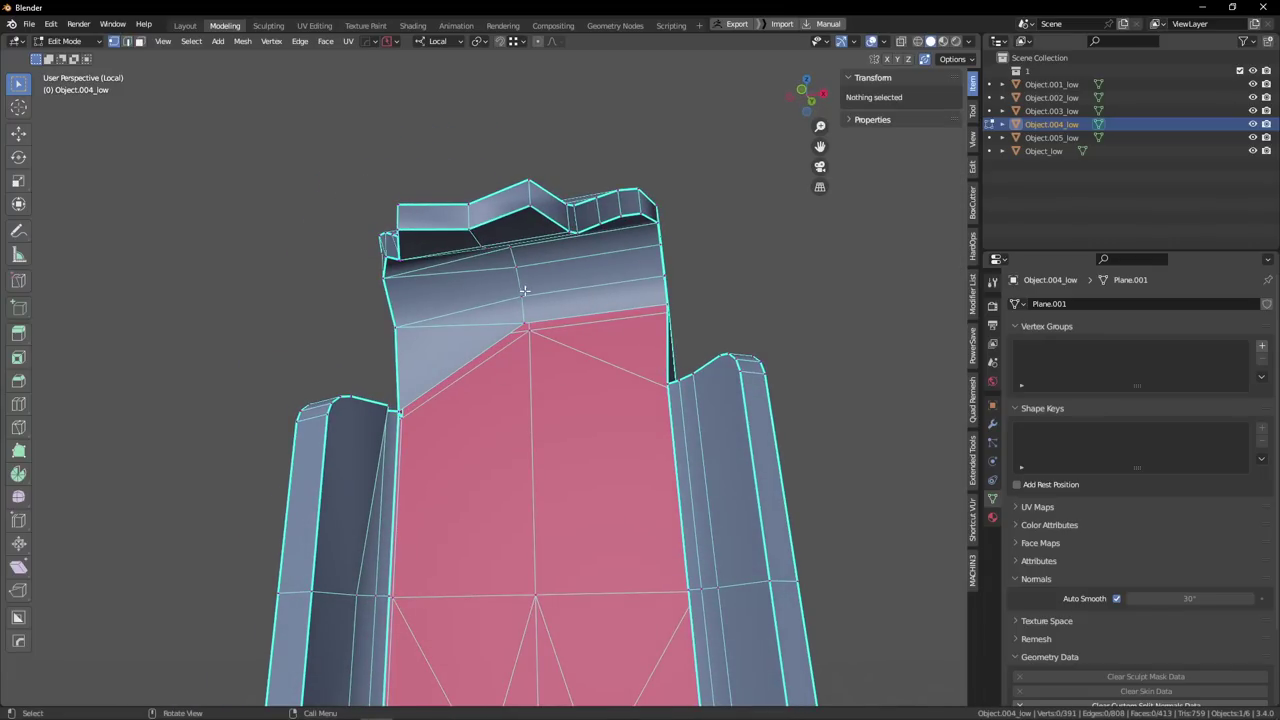
click(521, 298)
shift+click(525, 321)
key(1)
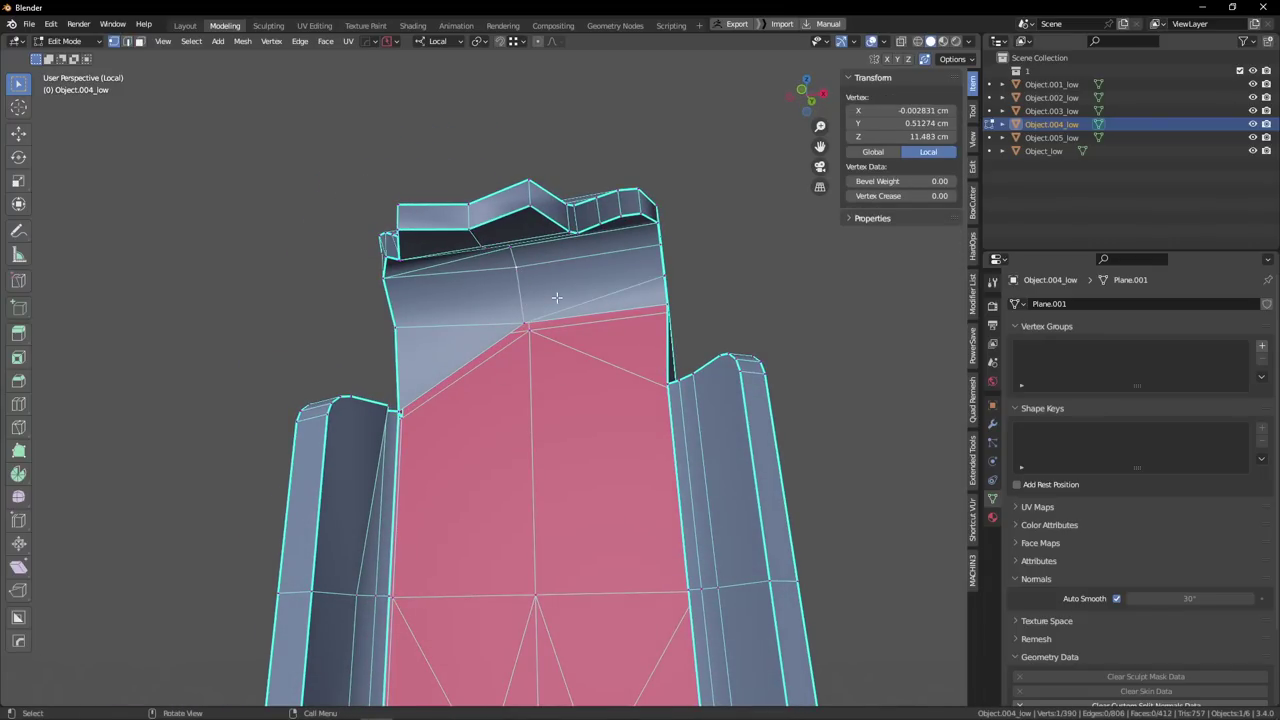
Collapse three more short edges on the hook's inner surface and return to Object Mode.
middle_drag(557, 297, 520, 289)
key(2)
click(520, 292)
key(alt+m)
alt+drag(531, 301, 537, 214)
click(503, 308)
key(alt+m)
click(498, 300)
key(alt+m)
key(Tab)
Show all parts again and examine the simplified lever on the complete grenade.
alt+drag(567, 281, 490, 240)
middle_drag(489, 239, 547, 279)
key(slash)
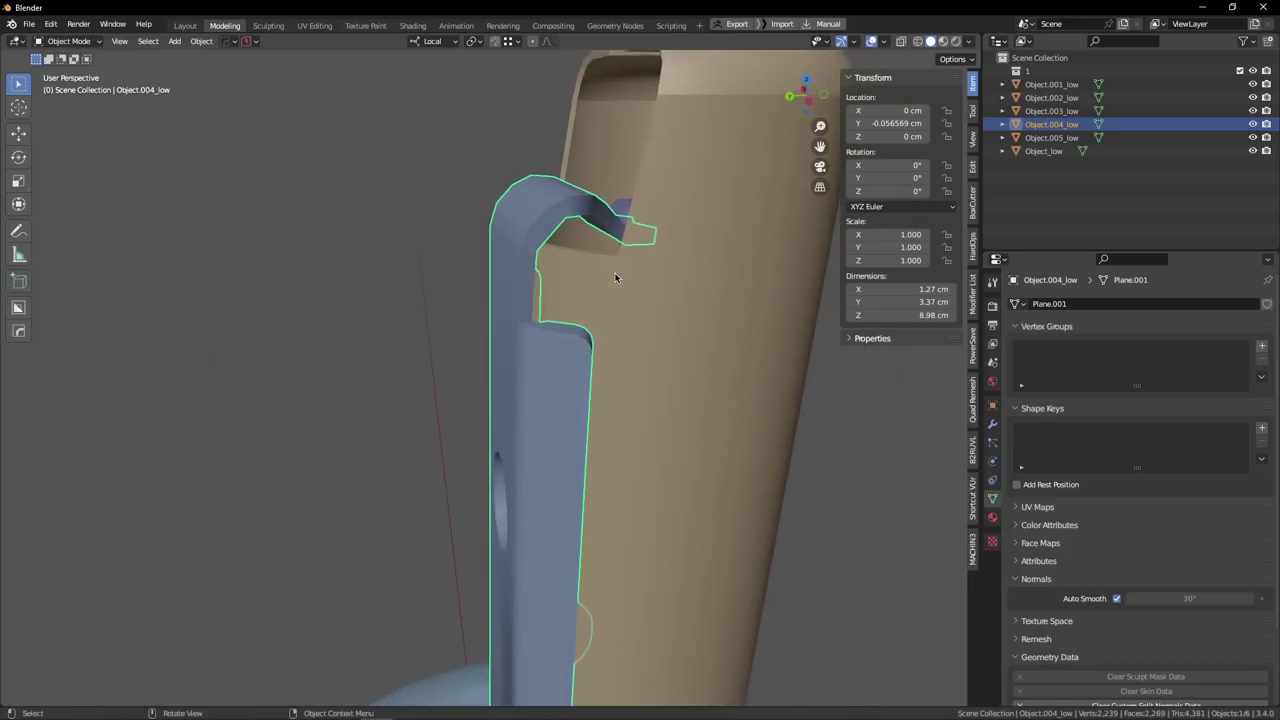
scroll(648, 286, down, 3)
middle_drag(648, 286, 700, 320)
key(alt+a)
scroll(567, 250, down, 2)
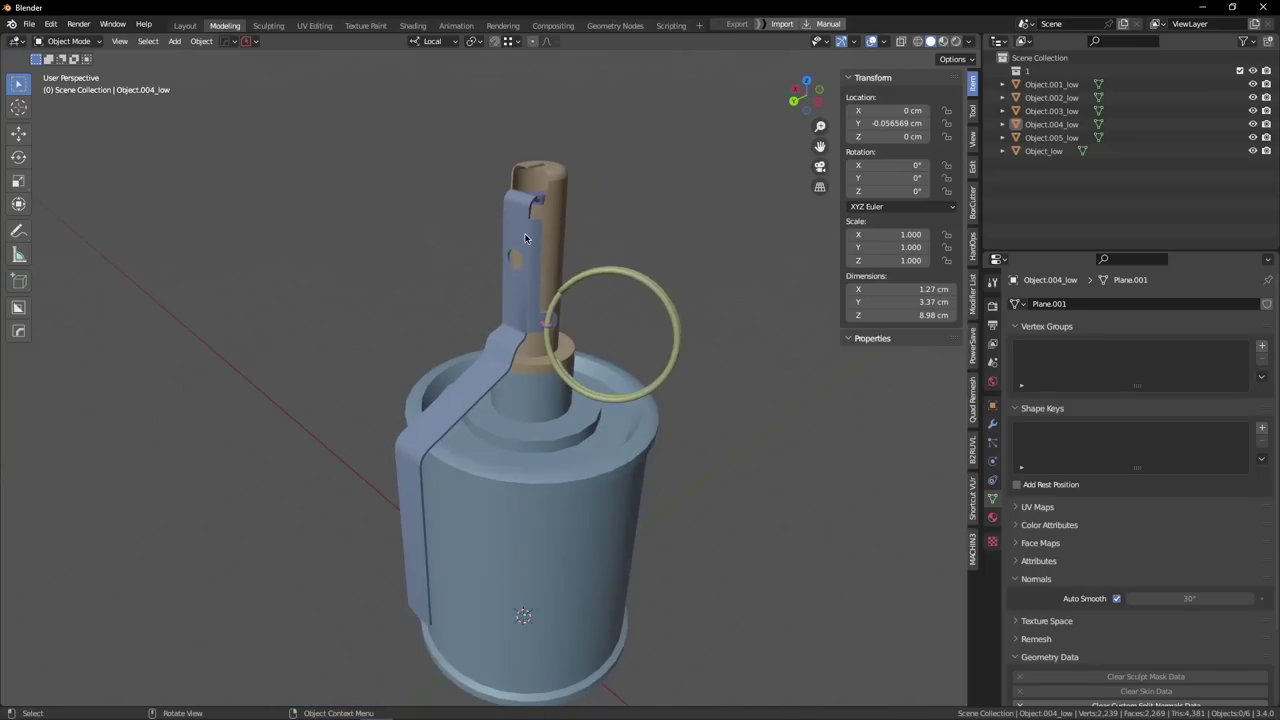
Isolate the lever and dissolve alternating fan edges around its curved lower tip.
click(531, 209)
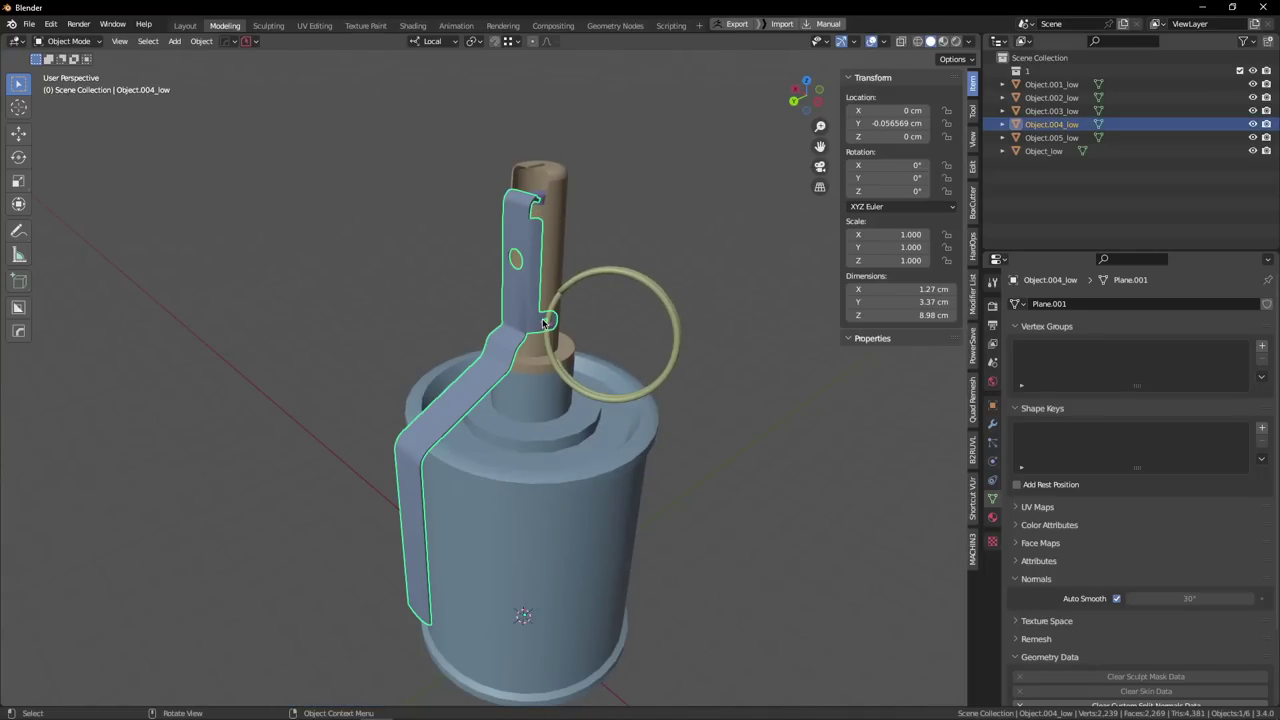
key(KP_Divide)
key(Tab)
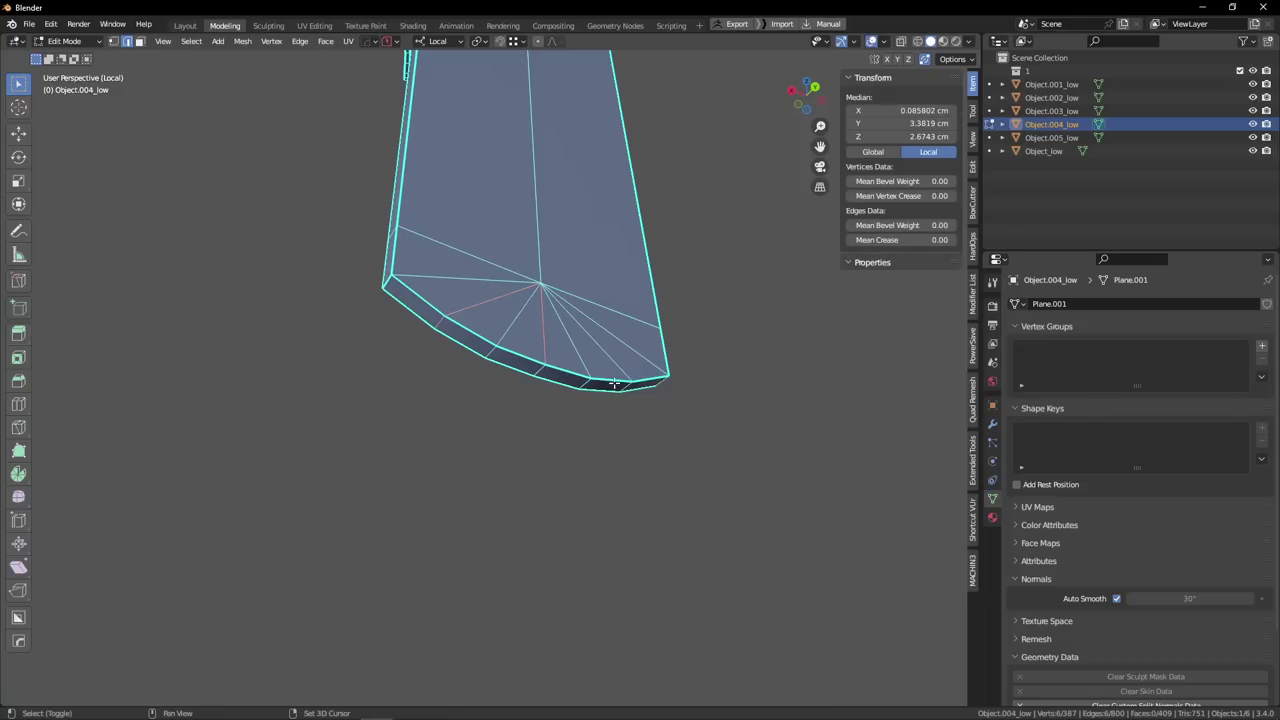
alt+drag(623, 386, 626, 401)
key(ctrl+x)
key(1)
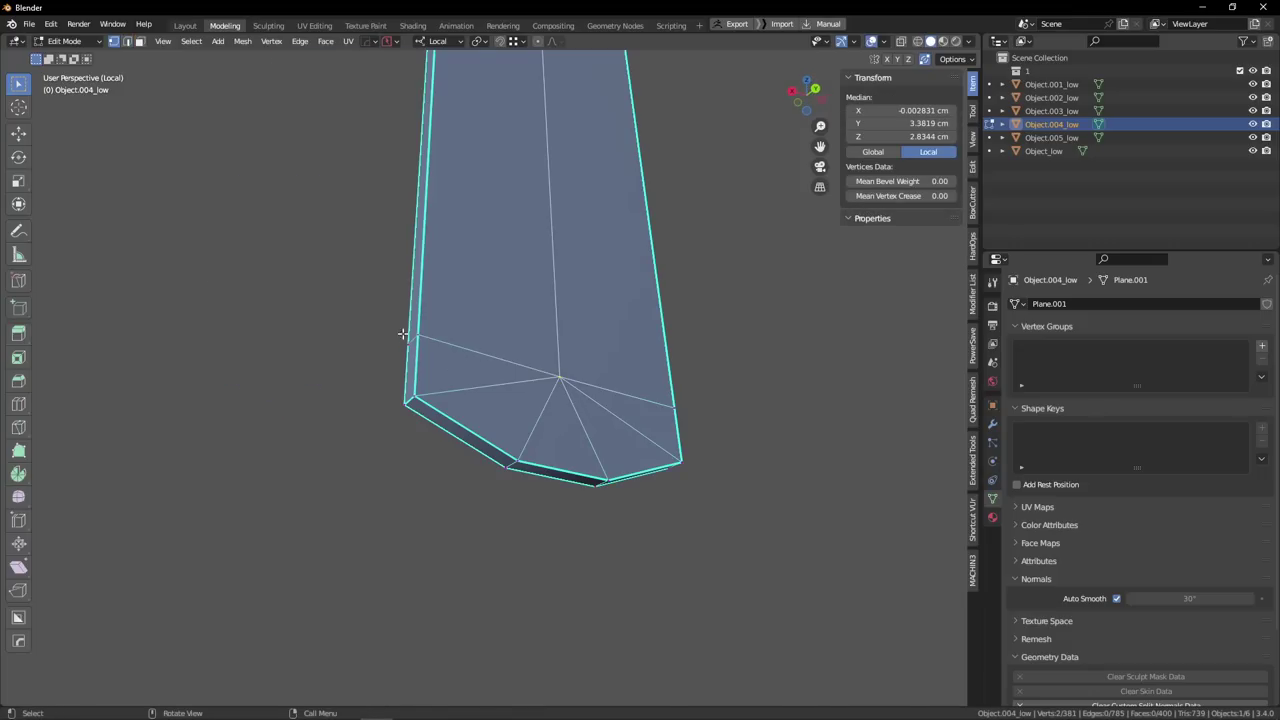
Merge the extra side vertices above one corner of the lever's lower tip into the corner vertices on both faces.
click(418, 341)
shift+click(415, 393)
key(1)
click(409, 345)
shift+click(406, 403)
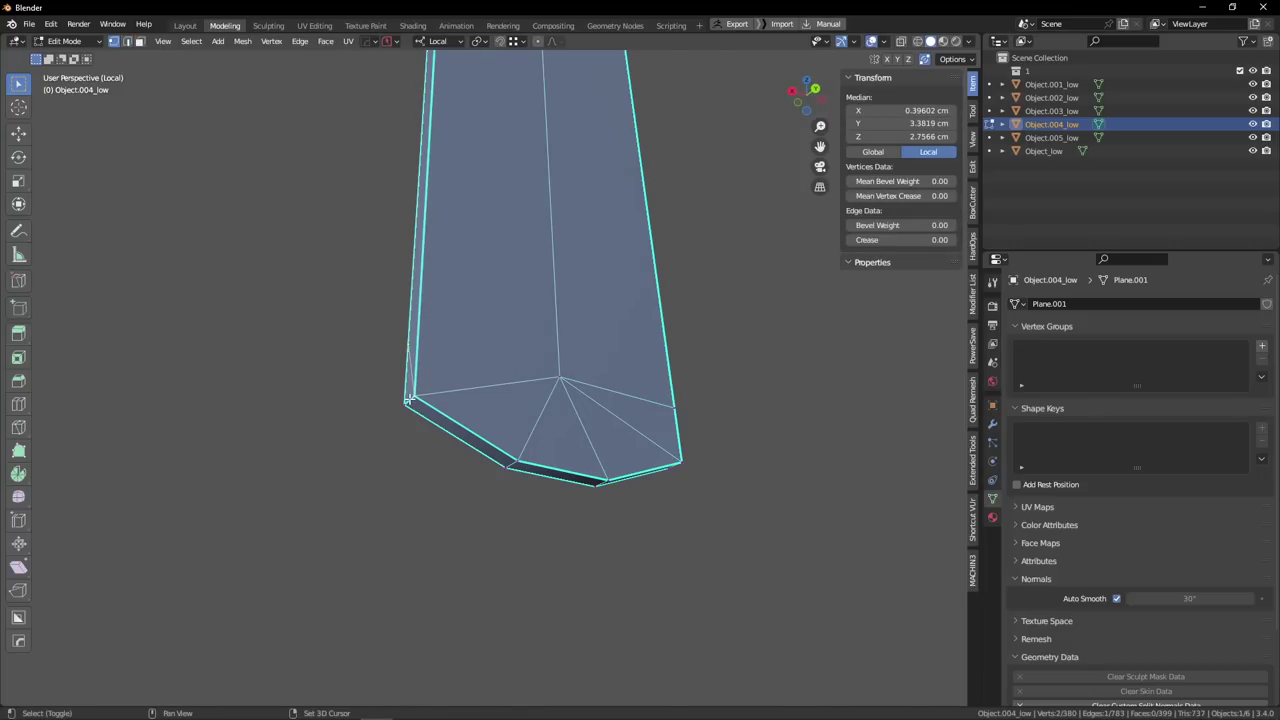
key(1)
Merge the matching extra side vertices on the lever tip's opposite side into that side's corner vertices on both faces.
alt+drag(408, 404, 511, 420)
click(279, 422)
shift+click(271, 475)
key(1)
click(286, 427)
shift+click(279, 481)
key(1)
middle_drag(279, 475, 332, 377)
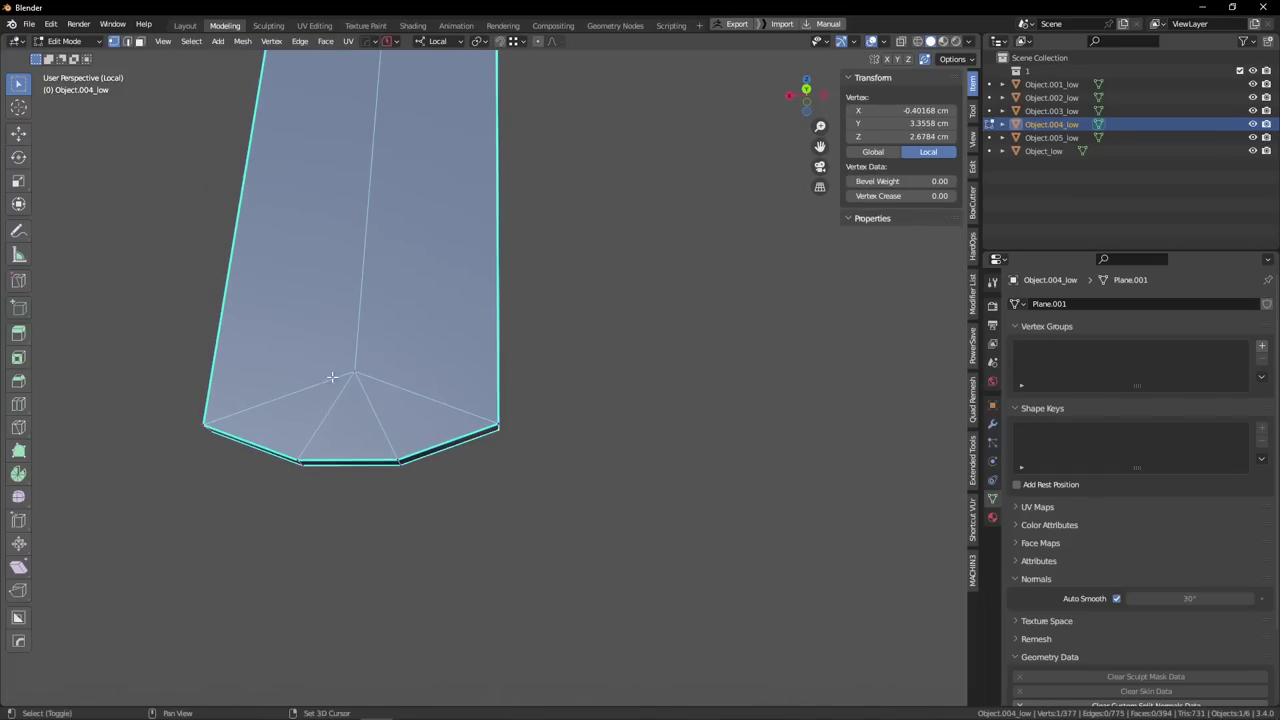
Add a centred cut across the lever tip's end rim and connect its vertices to the fan's centre vertex.
key(ctrl+r)
click(360, 460)
right_click(358, 460)
click(354, 374)
shift+click(347, 453)
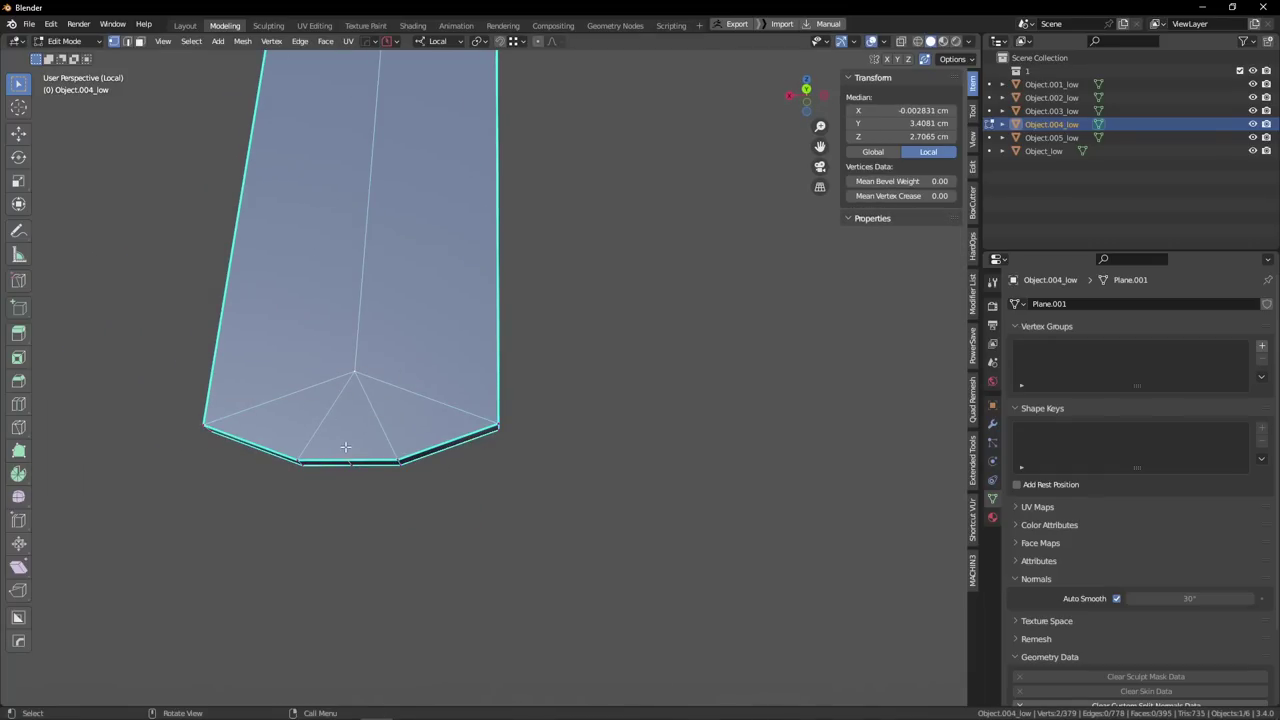
key(j)
scroll(300, 392, up, 6)
click(305, 397)
middle_drag(379, 390, 262, 310)
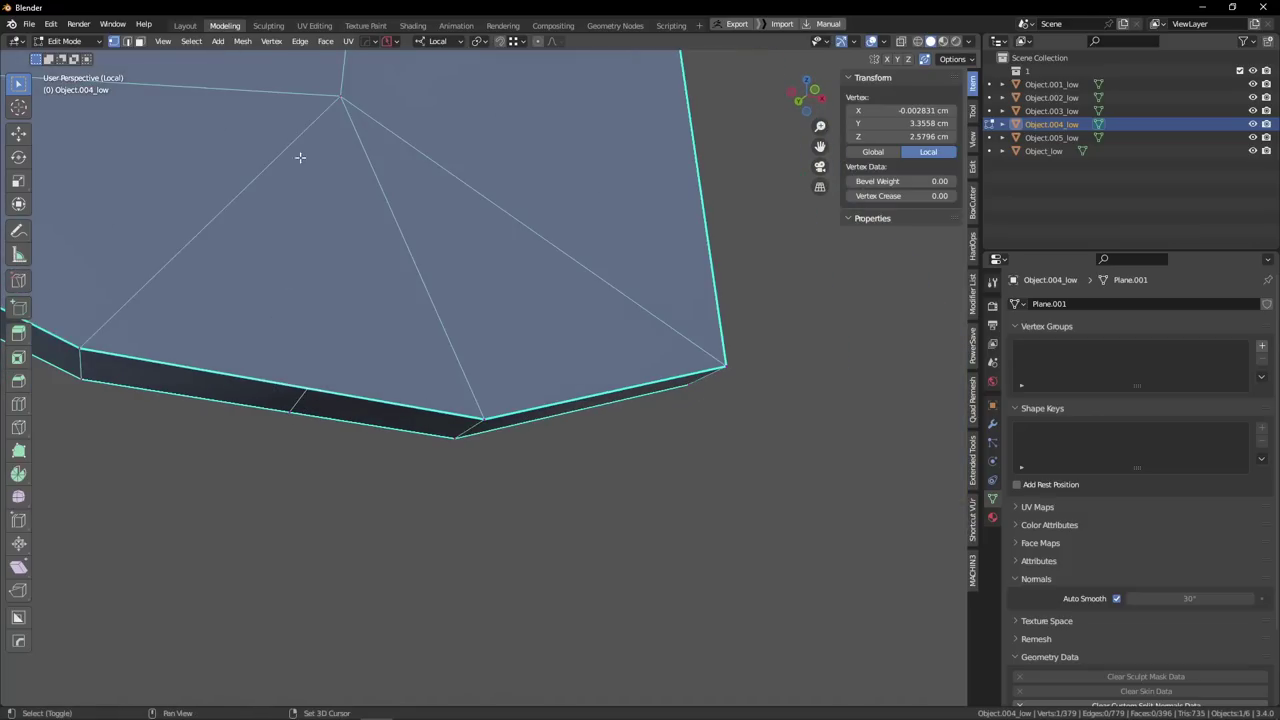
scroll(402, 250, down, 2)
key(j)
Reshape the rim edges of the lever tip on both faces with LoopTools and return to Object Mode.
key(Tab)
click(437, 471)
scroll(364, 395, down, 2)
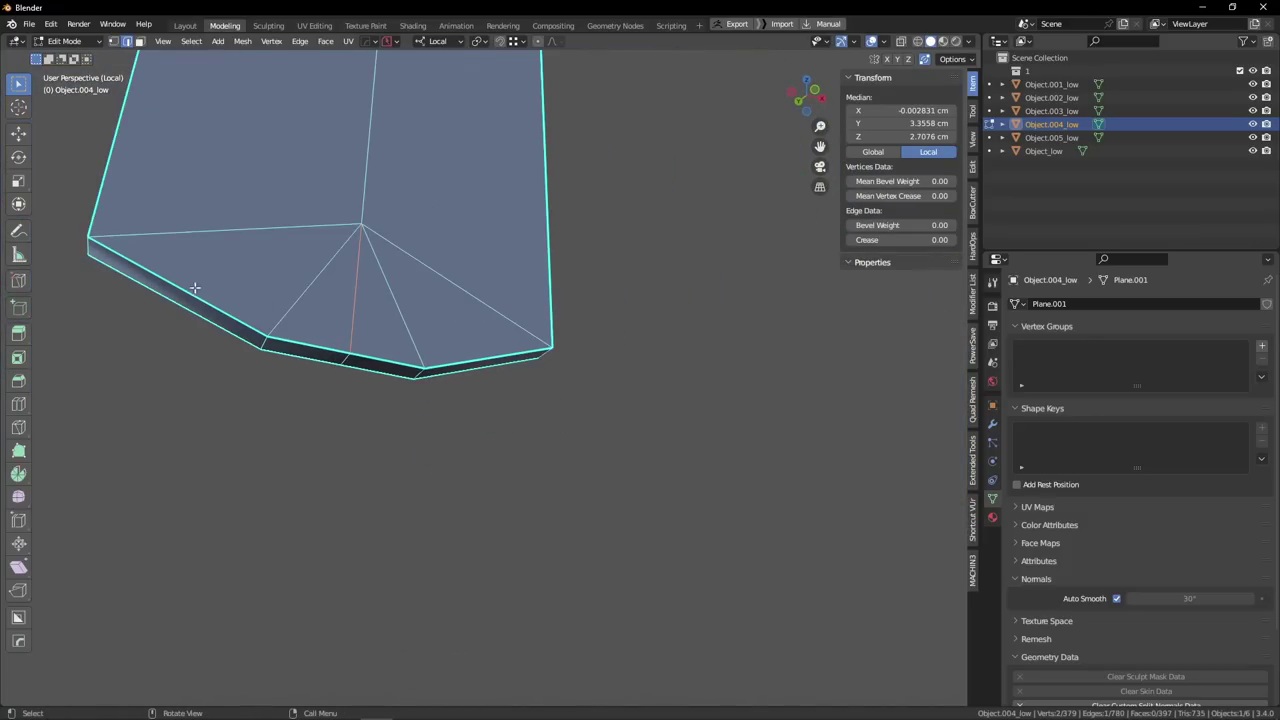
ctrl+click(480, 360)
middle_drag(434, 371, 438, 345)
shift+click(437, 394)
middle_drag(570, 380, 545, 365)
ctrl+click(631, 331)
middle_drag(631, 331, 510, 340)
right_click(508, 338)
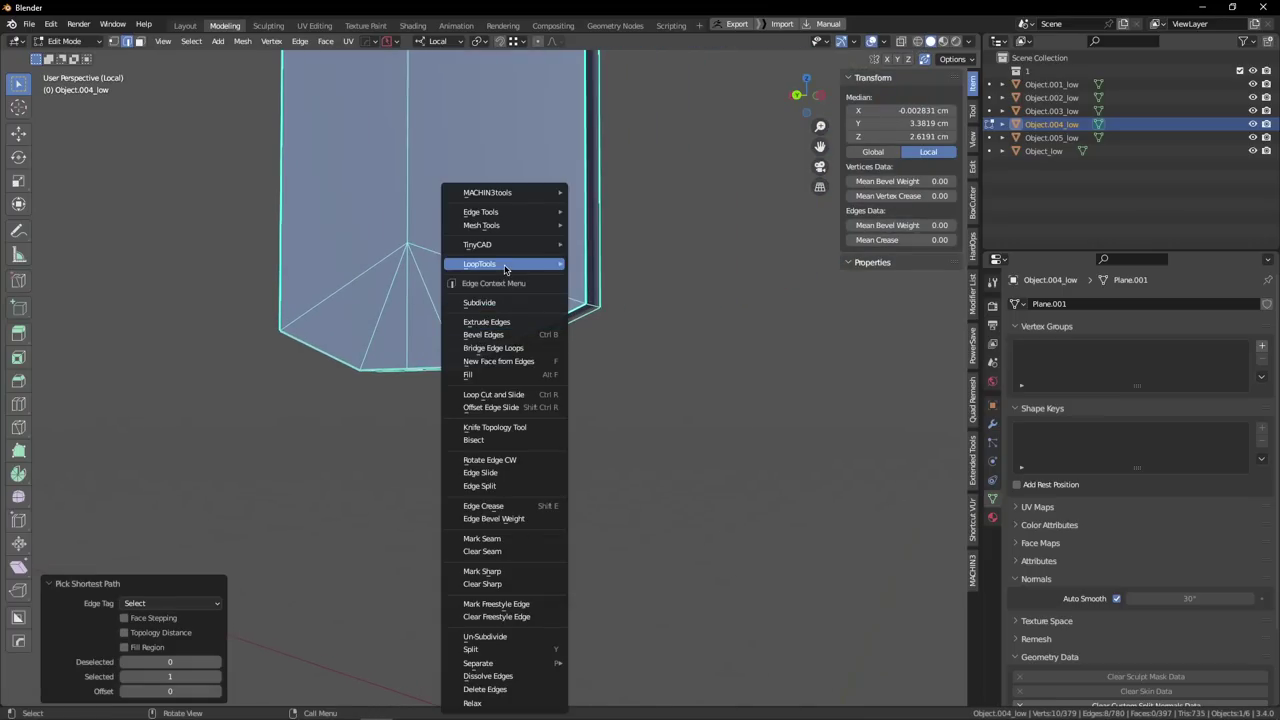
mouse_move(507, 267)
click(612, 344)
middle_drag(571, 346, 372, 364)
key(Tab)
Turn on the Hard Ops wireframe display and show all grenade parts again to view the lever in place.
scroll(552, 346, down, 3)
key(KP_1)
scroll(534, 346, down, 5)
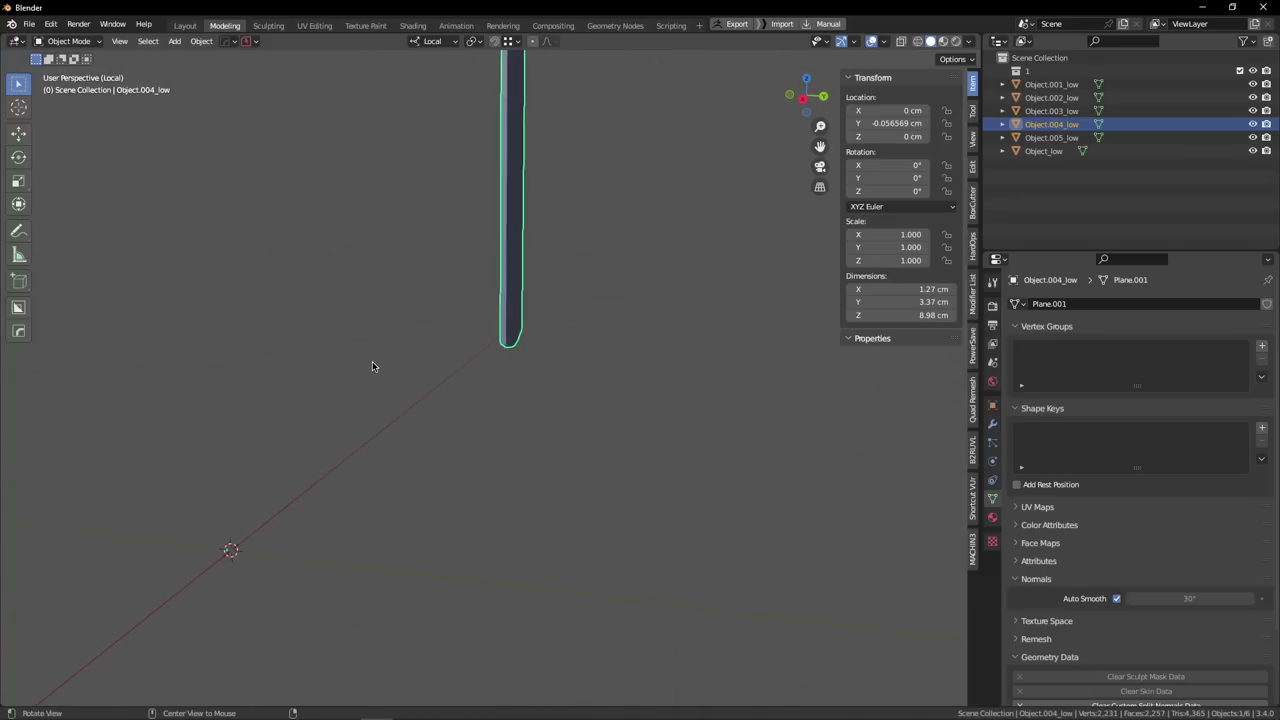
scroll(372, 364, down, 3)
shift+middle_drag(515, 316, 493, 376)
key(Tab)
key(Escape)
key(q)
mouse_move(481, 415)
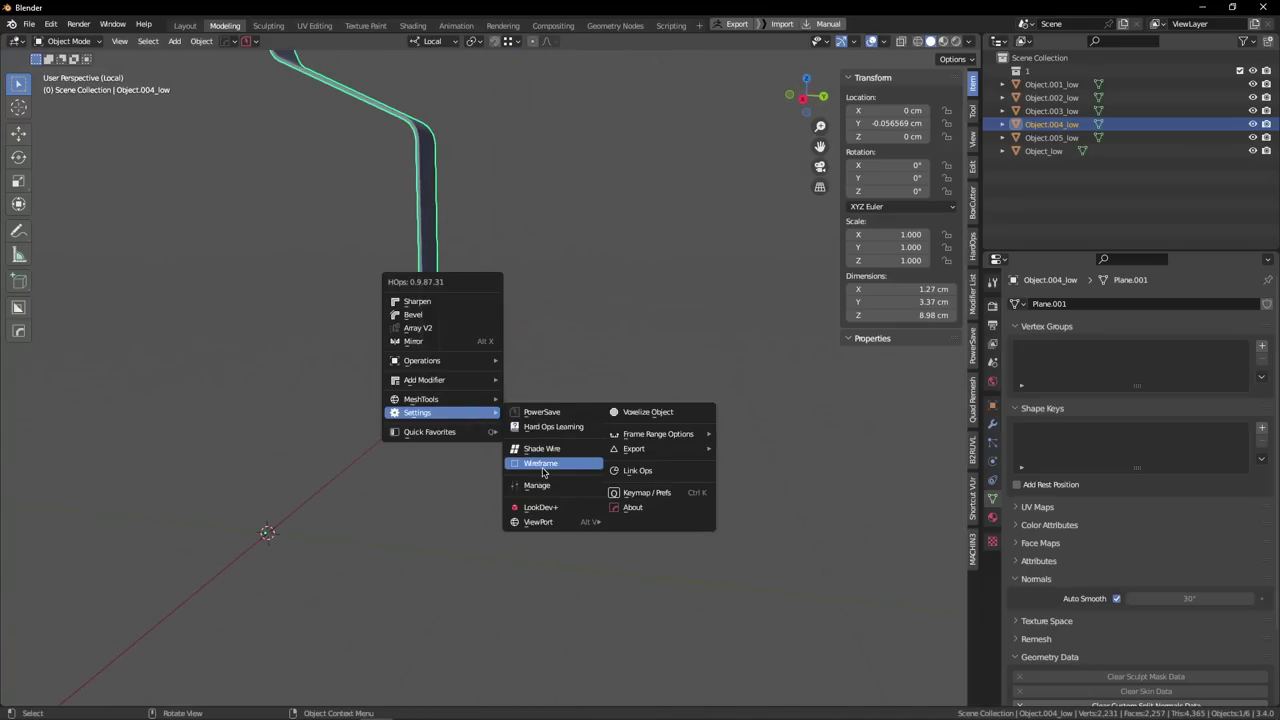
click(543, 466)
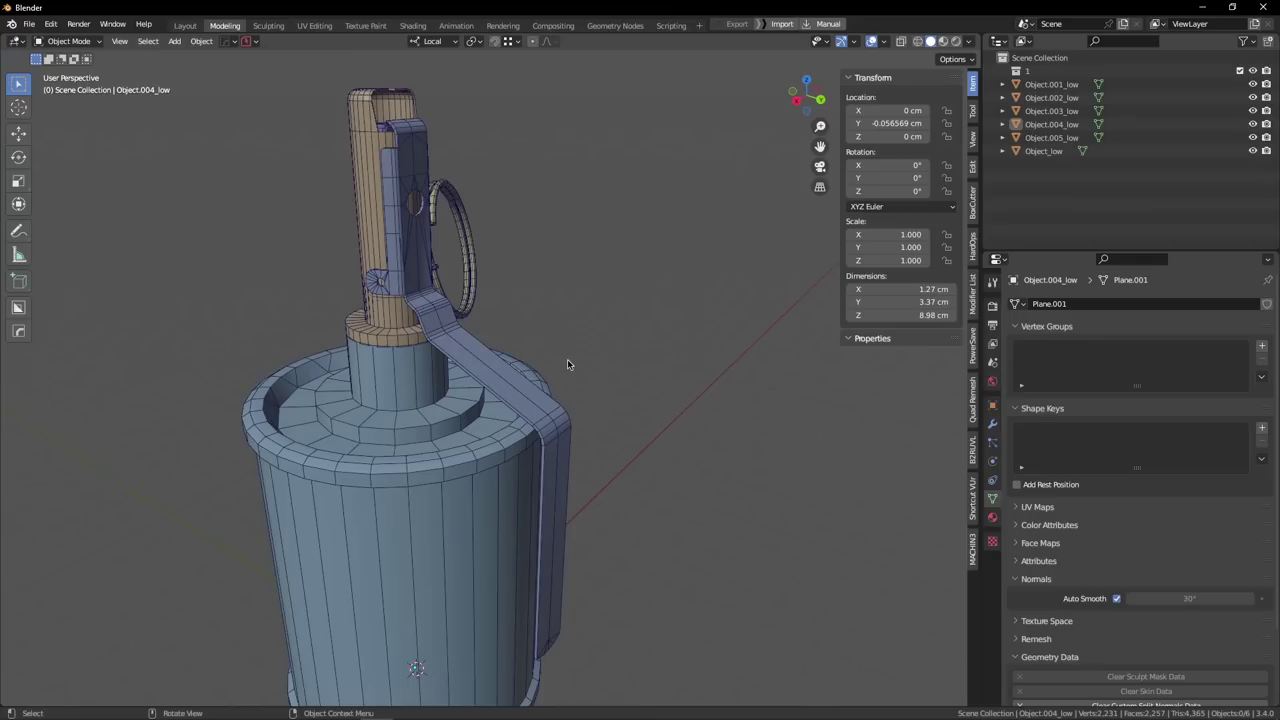
alt+drag(580, 342, 477, 345)
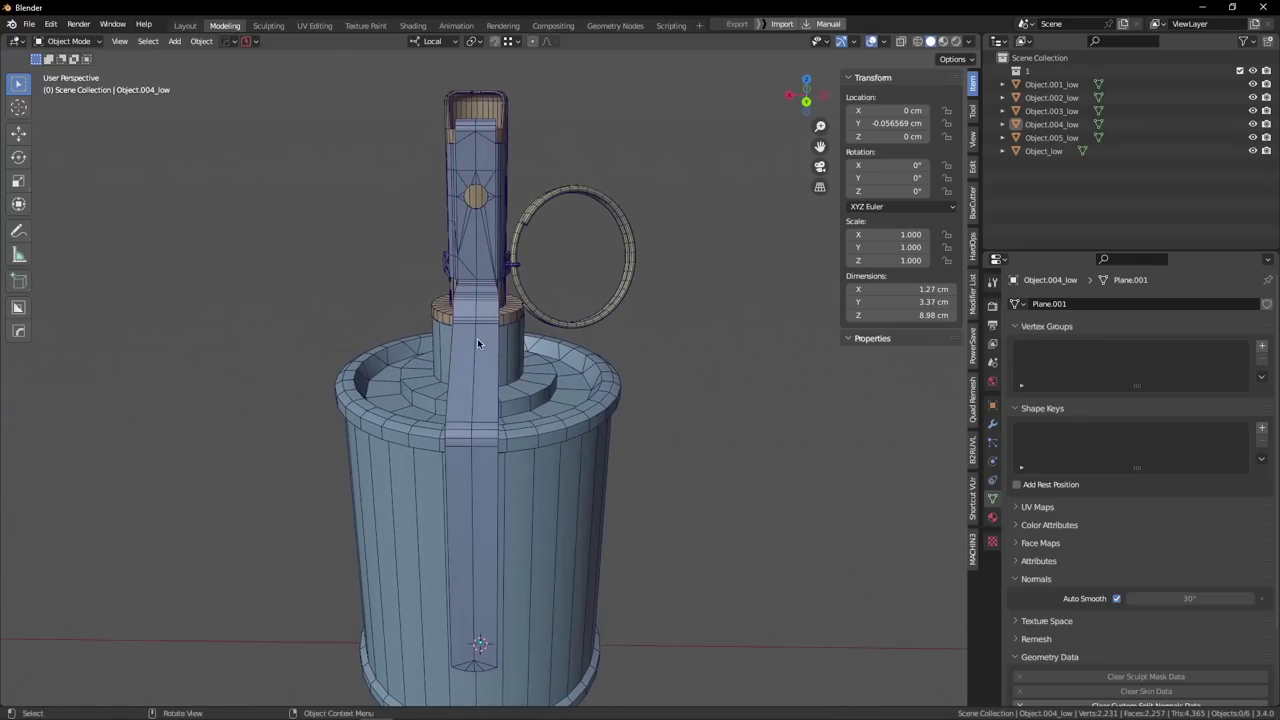
Dissolve the lengthwise centre edges running down the lever's strip and return to Object Mode.
click(477, 343)
key(Tab)
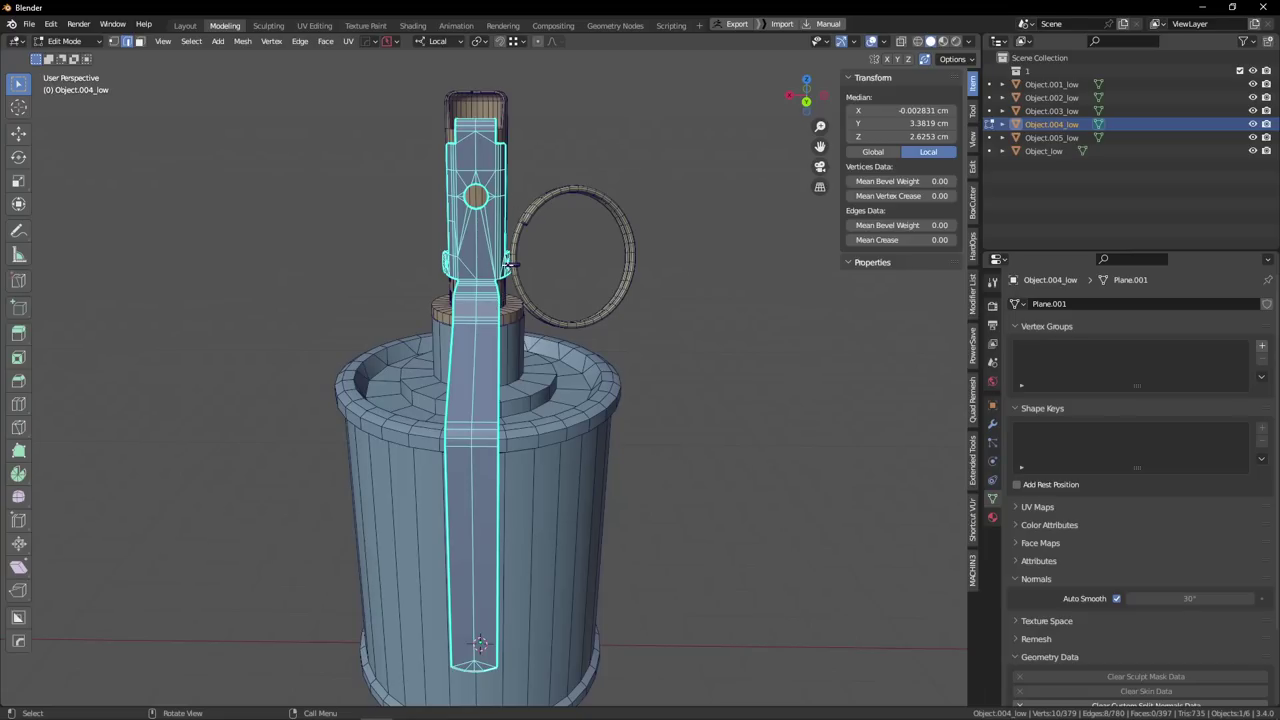
key(x)
click(482, 366)
key(Tab)
alt+drag(447, 284, 480, 316)
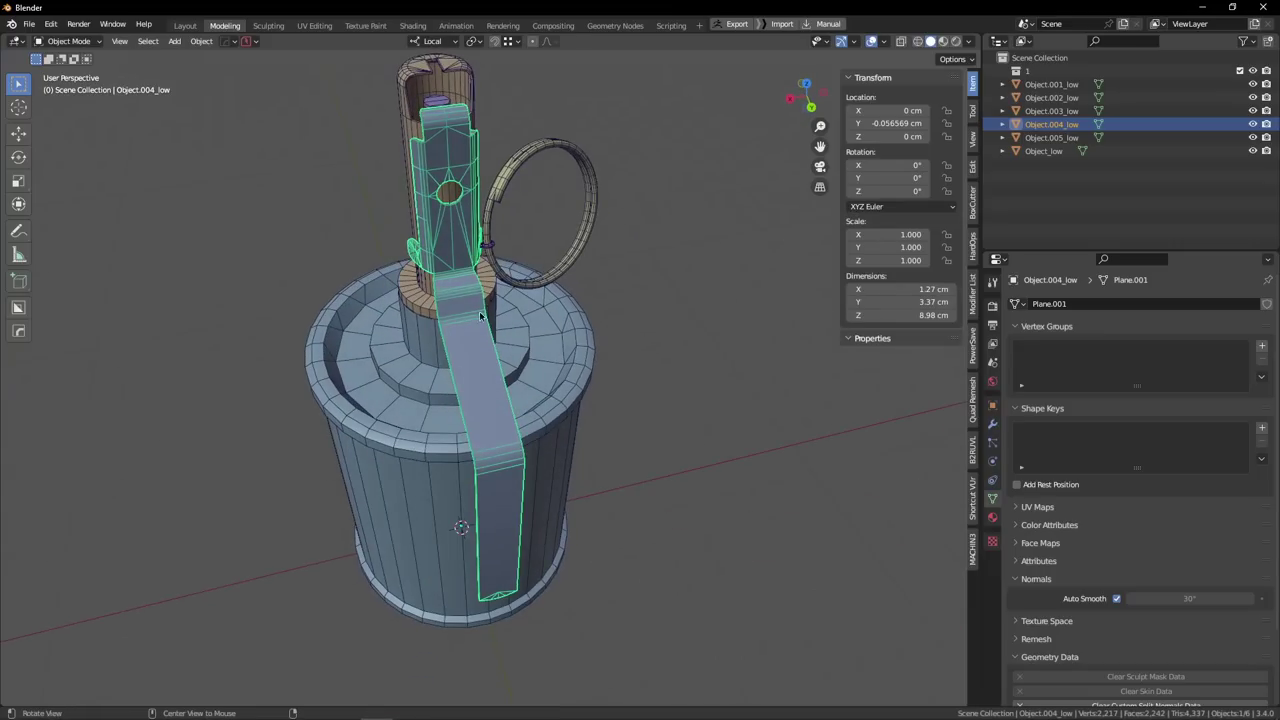
Isolate the slotted cylindrical sleeve, Object.001_low, and open its mesh for editing.
click(670, 449)
scroll(670, 449, down, 3)
click(472, 160)
key(KP_Divide)
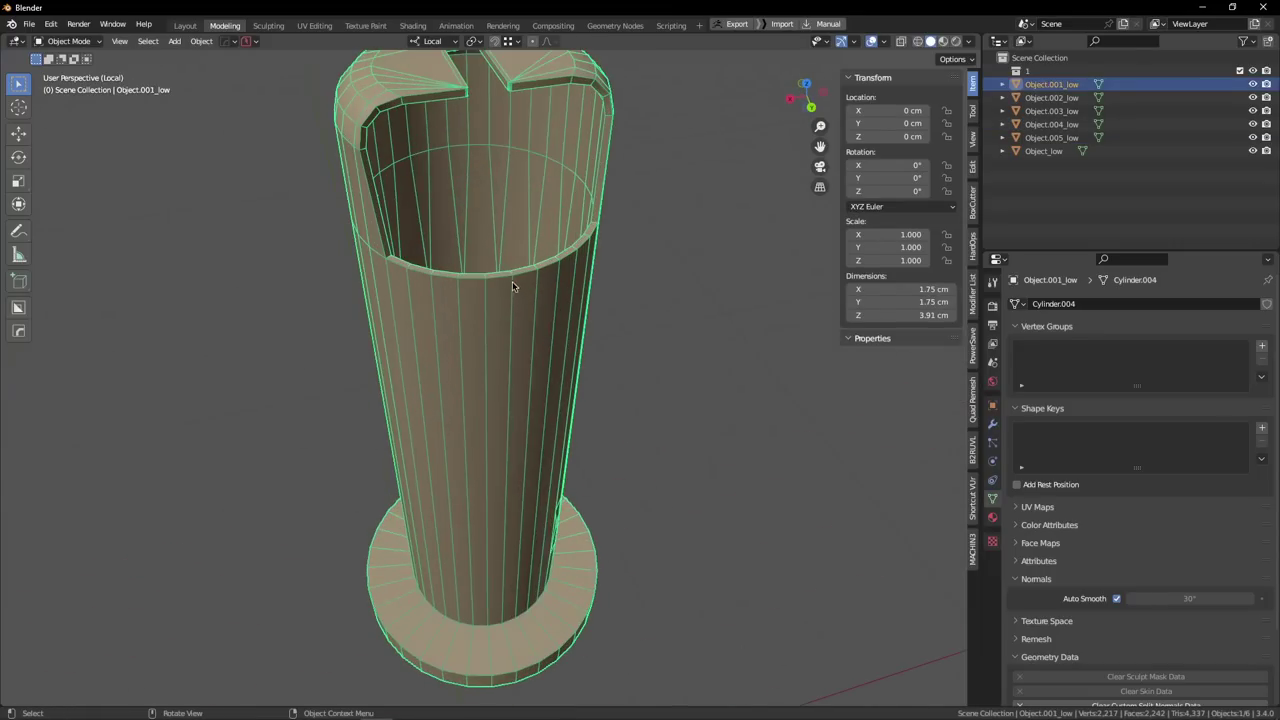
middle_drag(512, 281, 720, 236)
key(Tab)
scroll(573, 325, up, 6)
scroll(678, 246, down, 6)
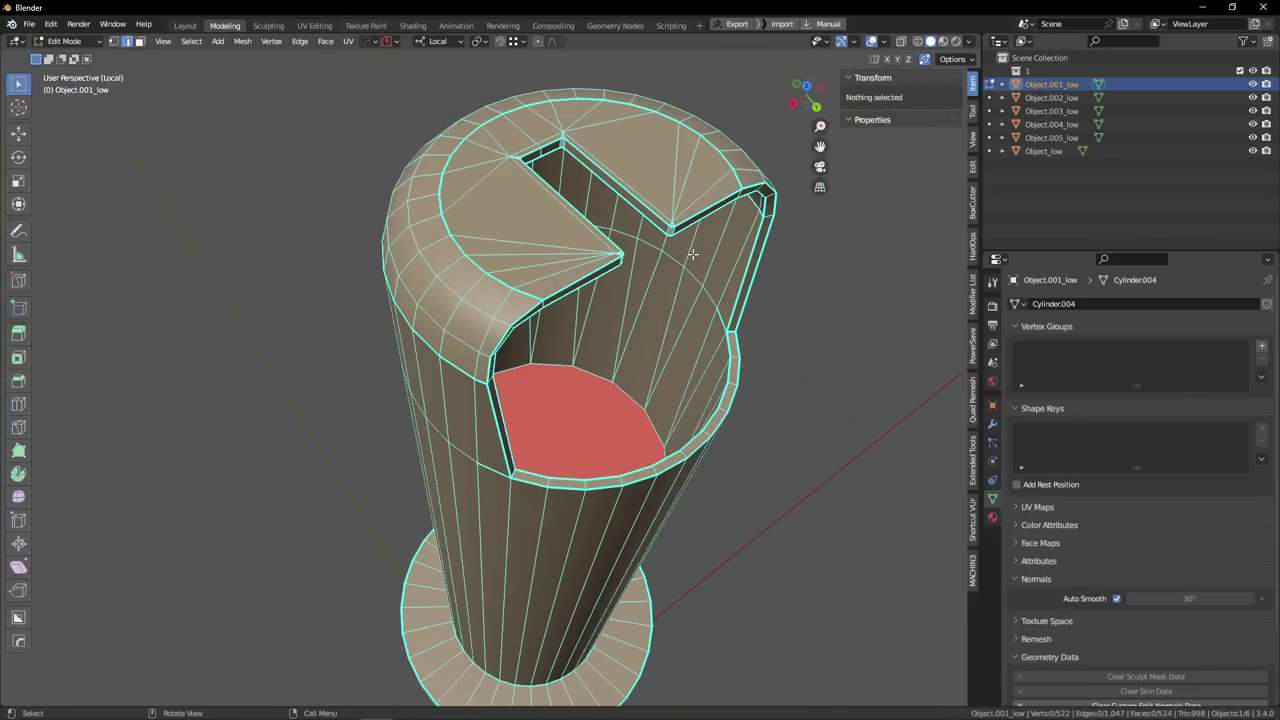
Dissolve the middle vertical edges on the rounded front corner of the slot in the sleeve's top.
drag(671, 218, 684, 243)
key(KP_Decimal)
middle_drag(684, 243, 660, 220)
click(520, 375)
scroll(482, 373, up, 1)
click(476, 373)
ctrl+click(517, 374)
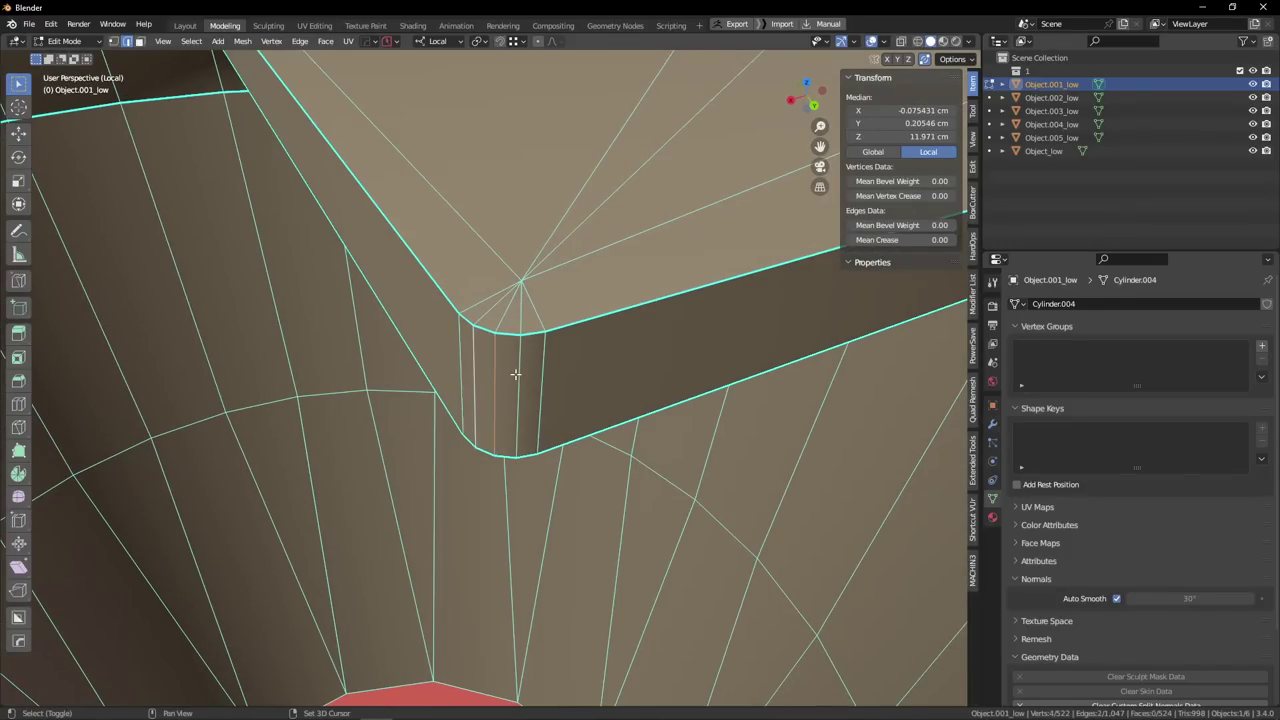
key(x)
click(498, 374)
Move the remaining vertical corner edge outward so the slot's front corner forms a sharp point.
click(461, 356)
key(g)
drag(485, 404, 541, 393)
click(541, 390)
drag(488, 407, 486, 395)
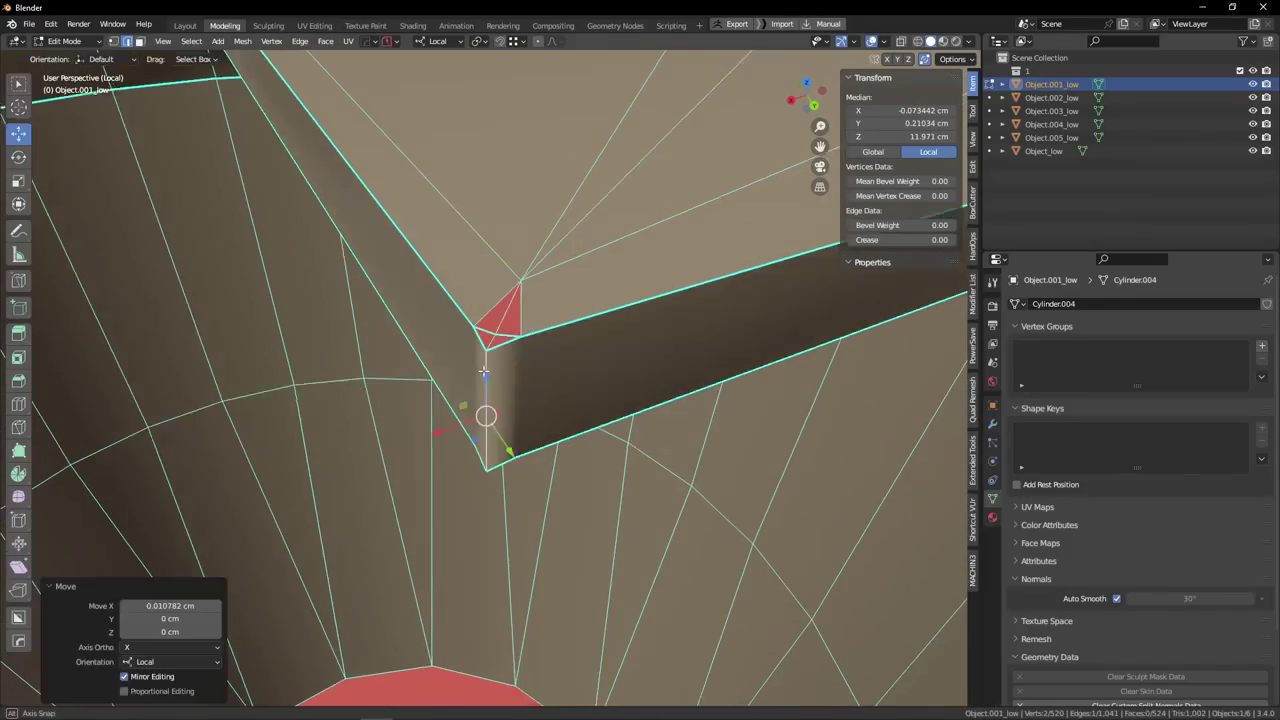
middle_drag(498, 392, 503, 434)
drag(469, 447, 474, 443)
Remove the leftover geometry between the three small vertices behind the sharpened slot corner and return to Object Mode.
key(Tab)
click(425, 361)
click(498, 367)
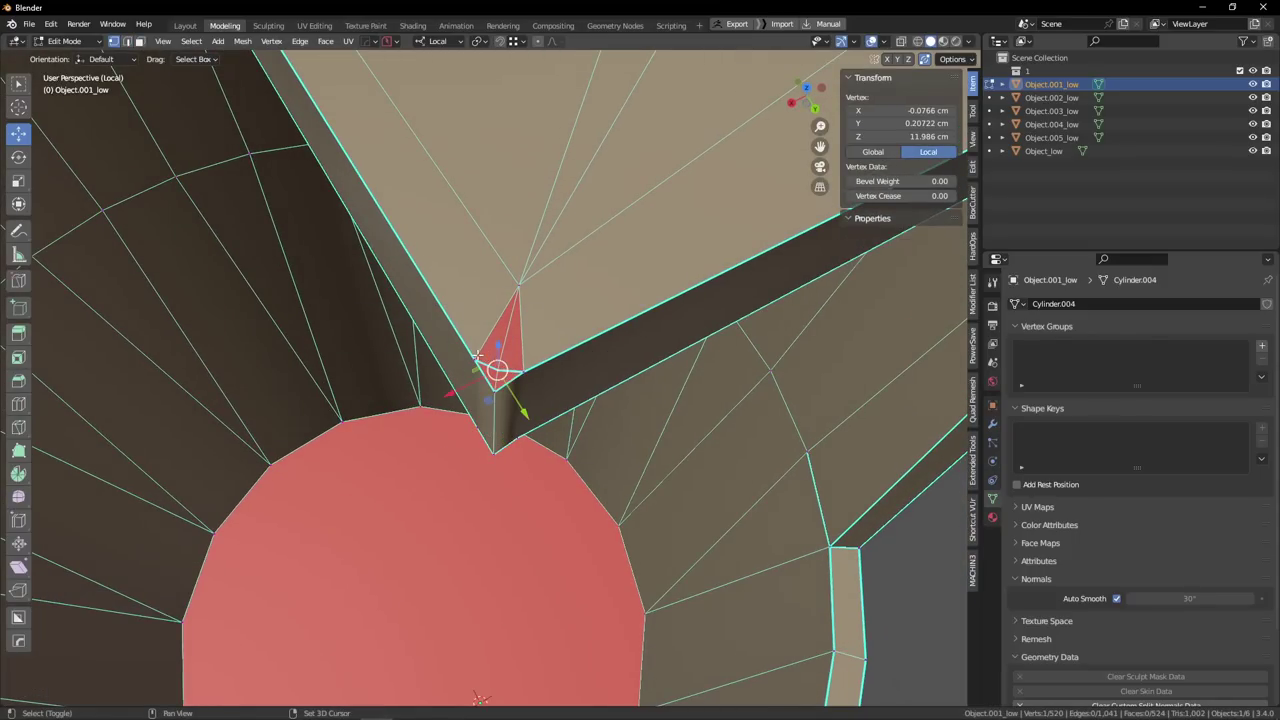
shift+click(477, 357)
shift+click(522, 373)
key(x)
click(520, 356)
key(Tab)
Examine the sleeve's overall wireframe and the sharpened corner of its top slot.
scroll(520, 356, down, 4)
middle_drag(520, 356, 512, 278)
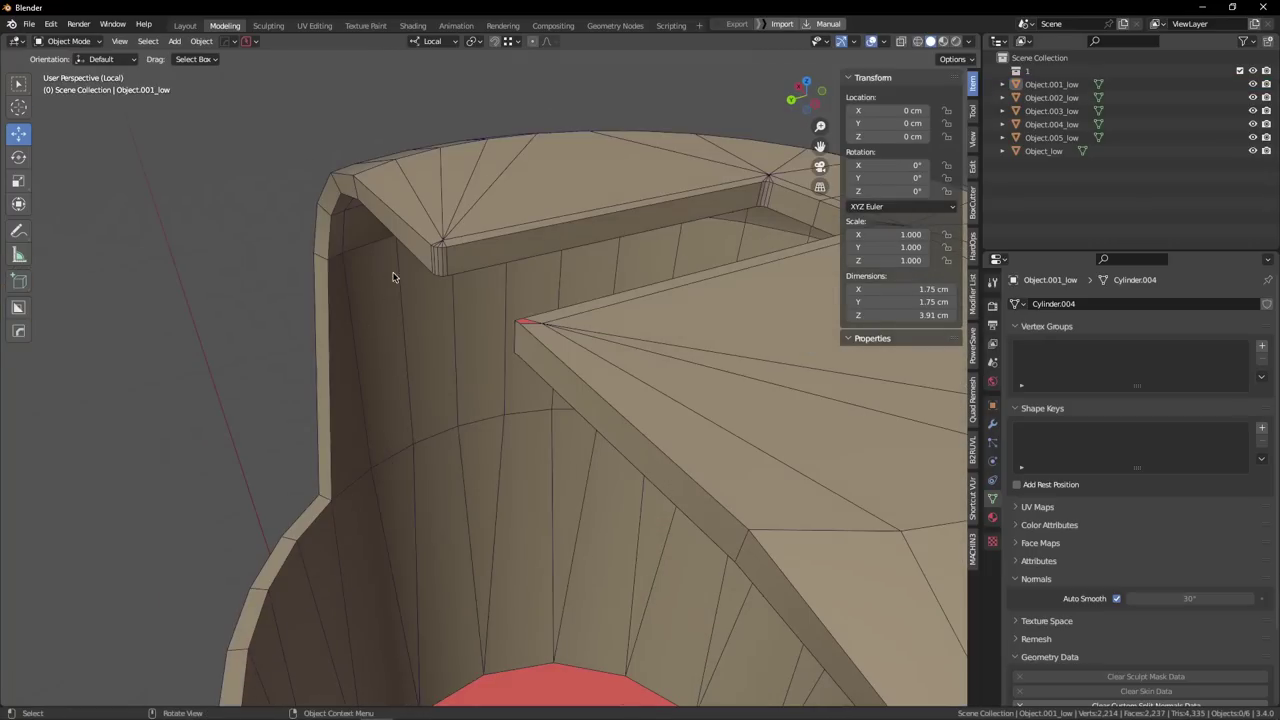
scroll(511, 274, down, 10)
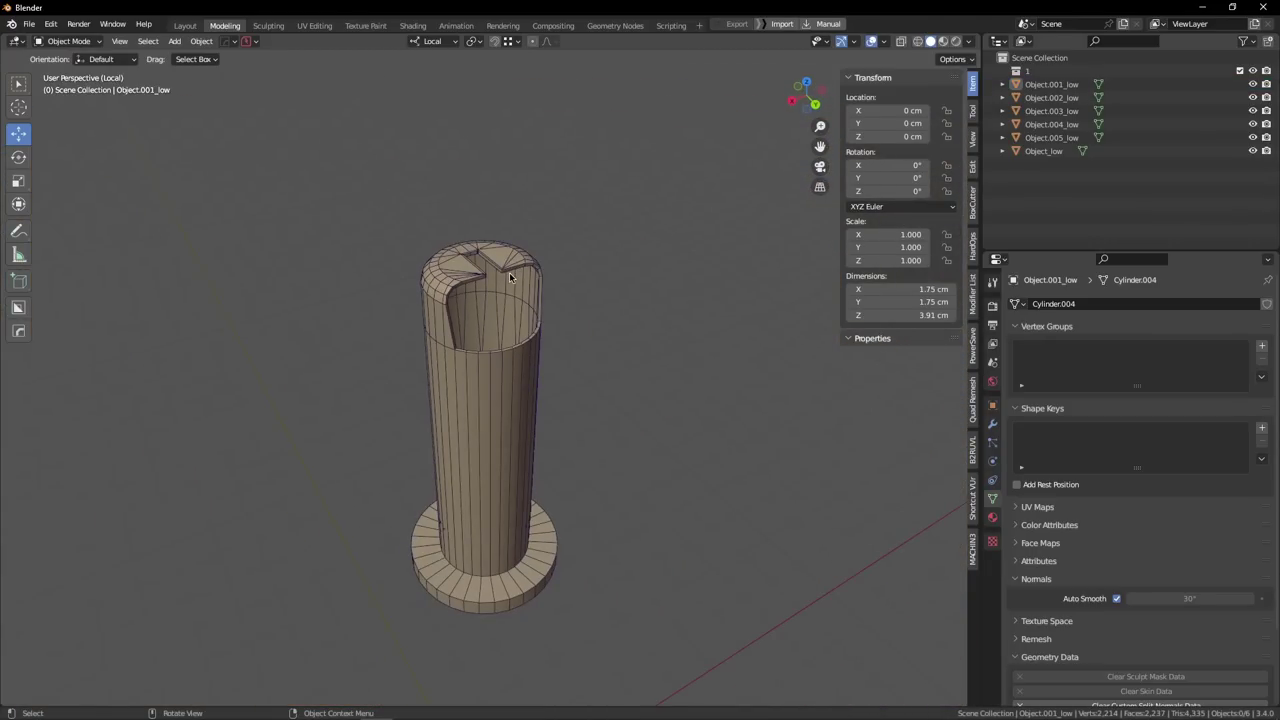
scroll(515, 258, up, 5)
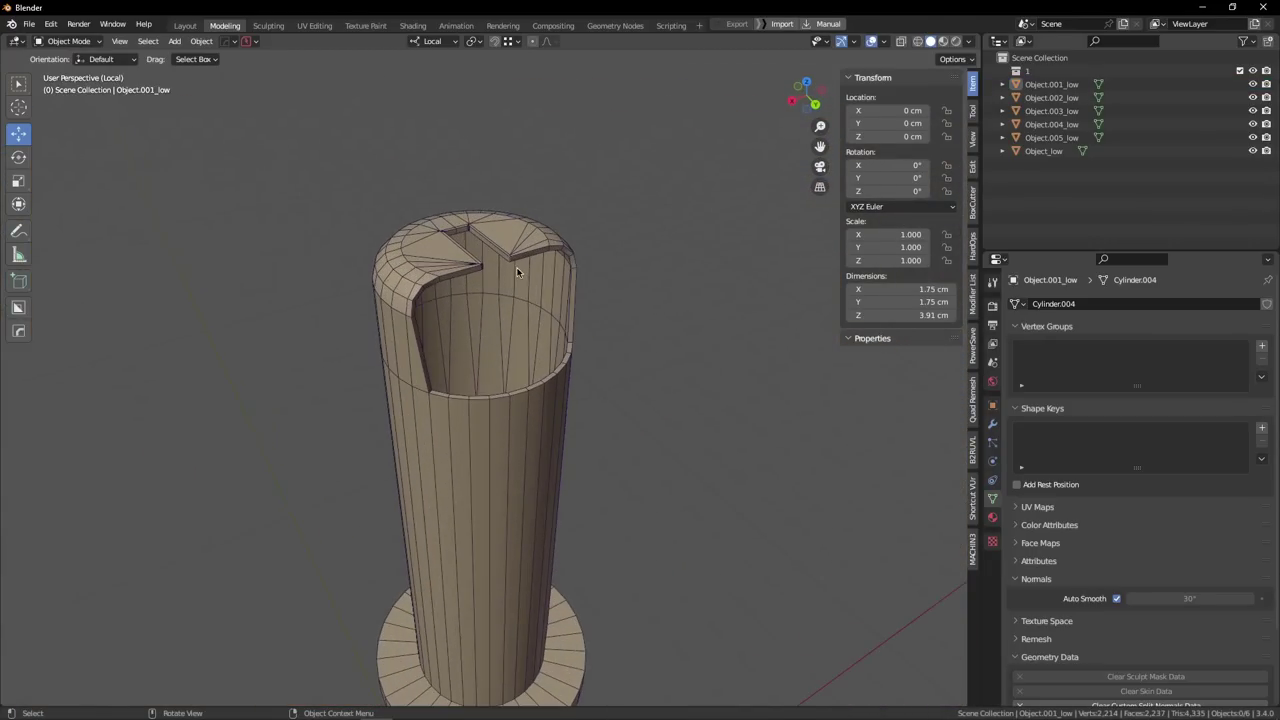
scroll(500, 300, down, 5)
scroll(500, 485, up, 4)
scroll(480, 517, down, 3)
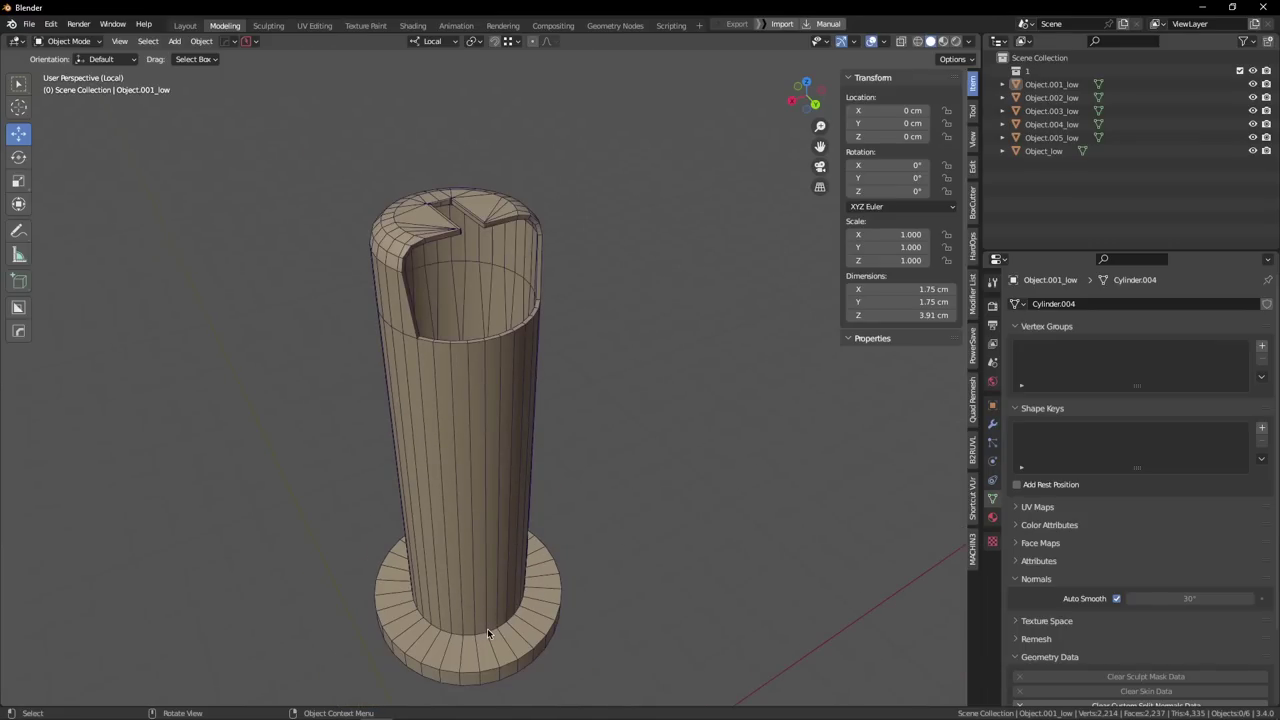
scroll(492, 352, up, 10)
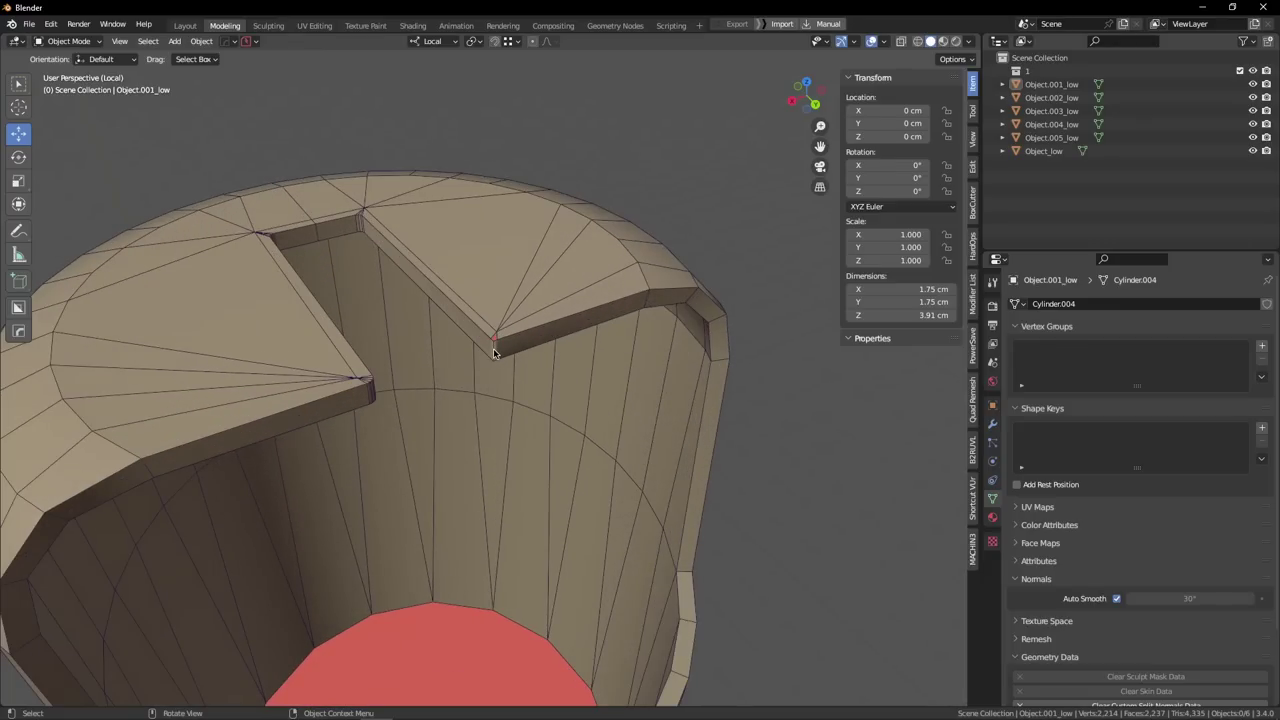
scroll(493, 352, up, 8)
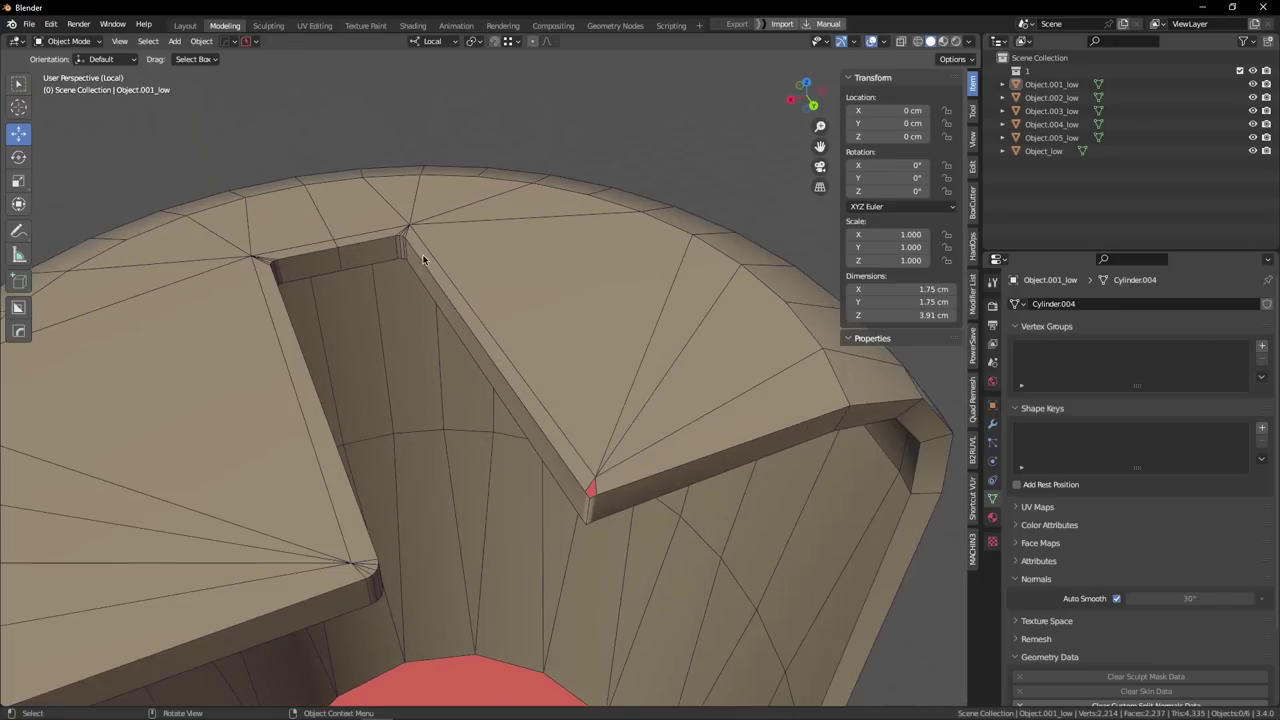
Dissolve the thin inset edges running parallel to the three sides of the sleeve's top slot.
click(490, 278)
key(Tab)
scroll(513, 362, down, 1)
click(513, 364)
scroll(513, 362, down, 1)
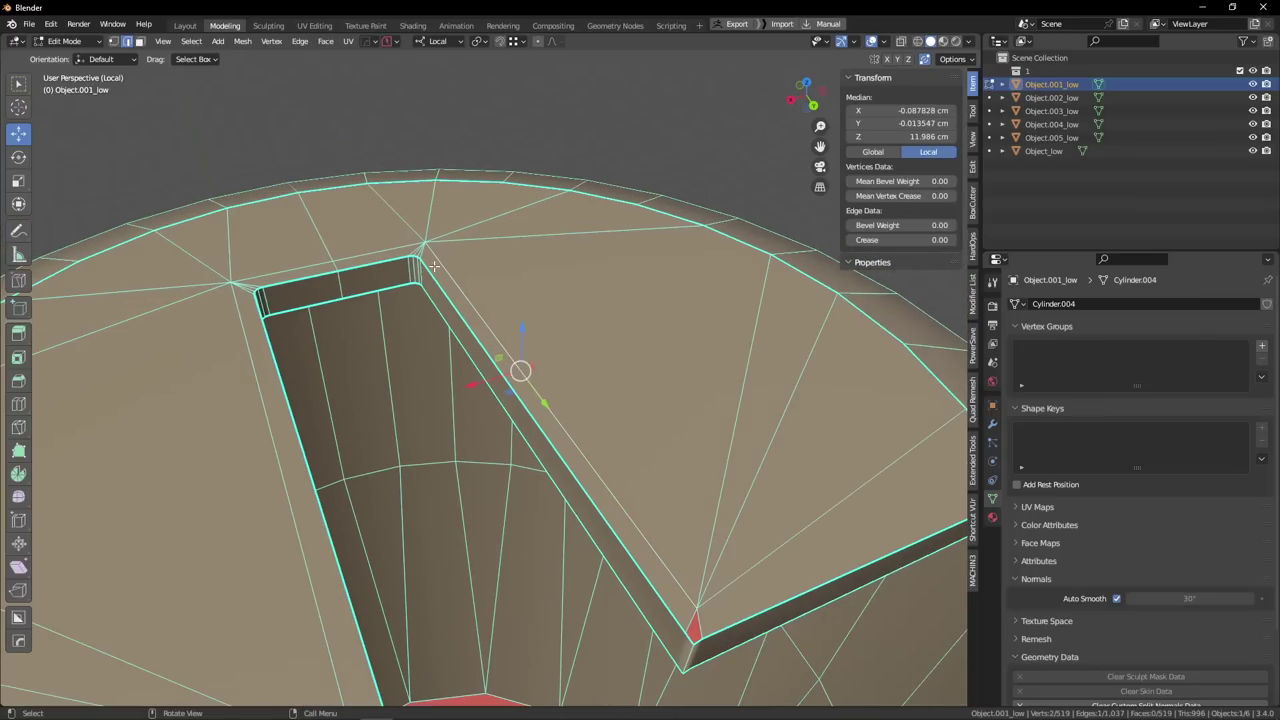
ctrl+click(362, 258)
ctrl+click(255, 279)
middle_drag(245, 314, 342, 451)
key(x)
click(391, 426)
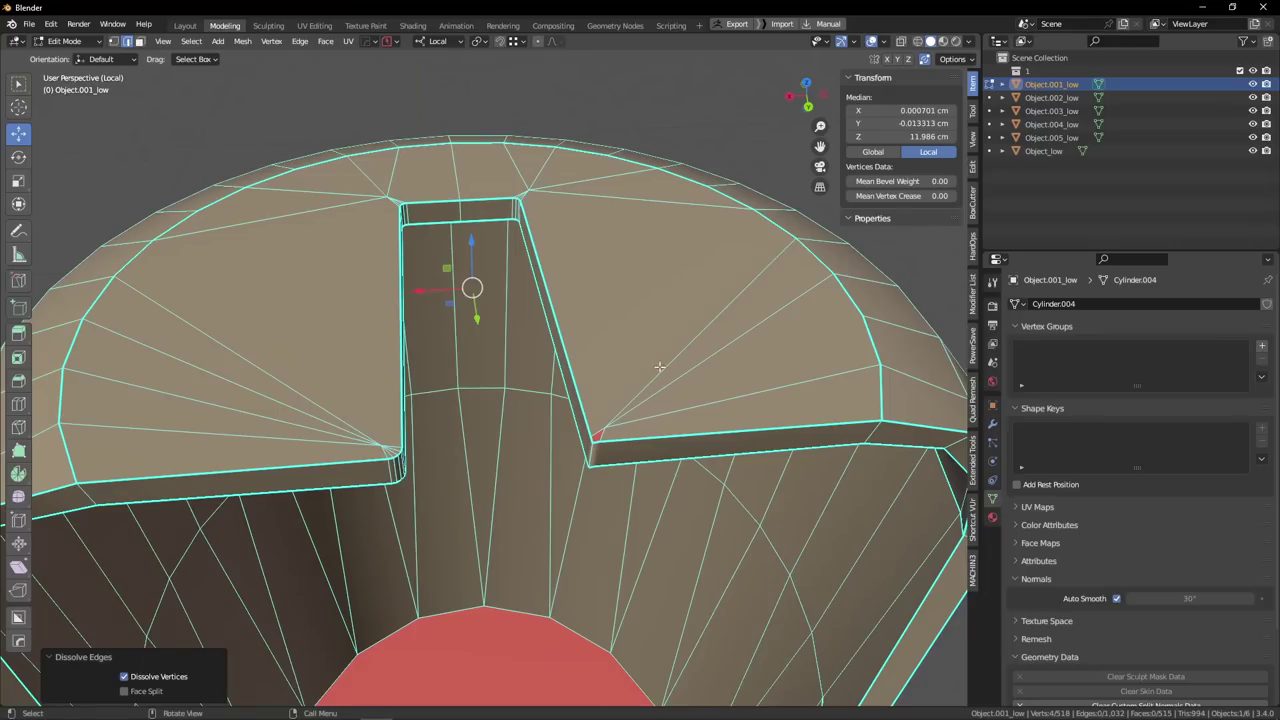
Dissolve the fan edges on the top face beside the sharpened corner, including the short leftover corner edge.
drag(660, 367, 697, 411)
key(x)
click(695, 413)
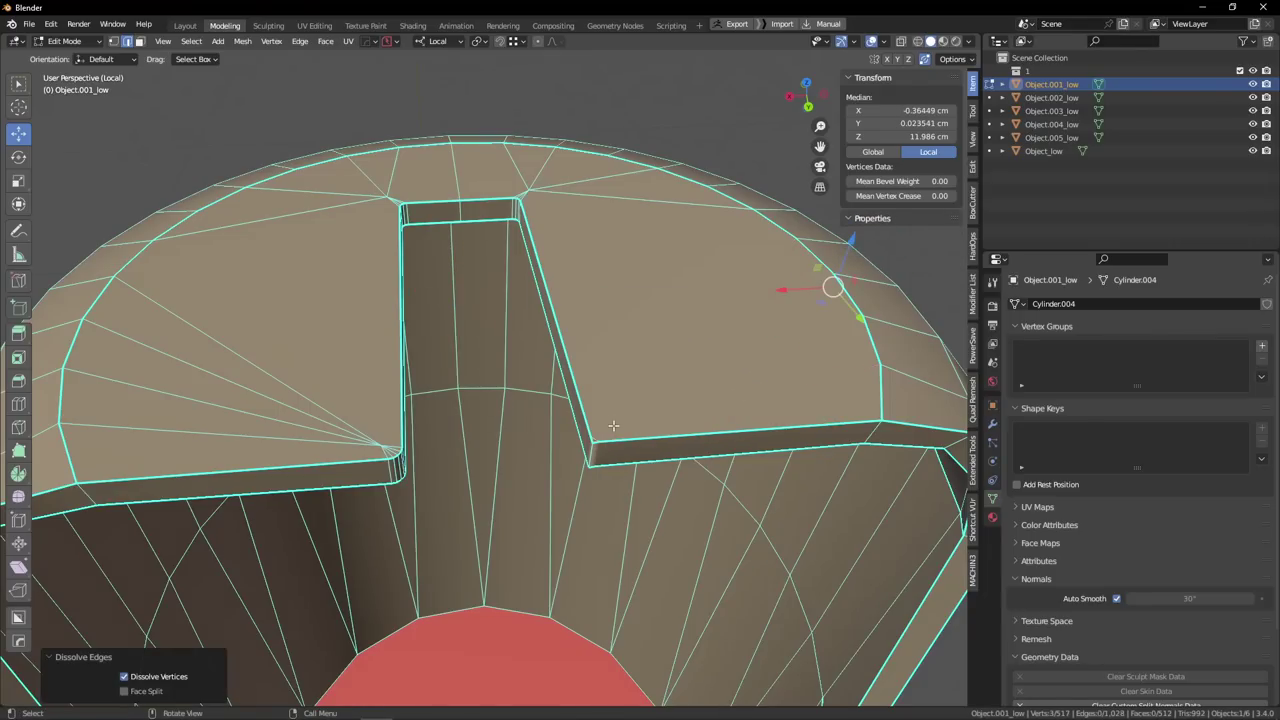
scroll(611, 429, up, 2)
key(1)
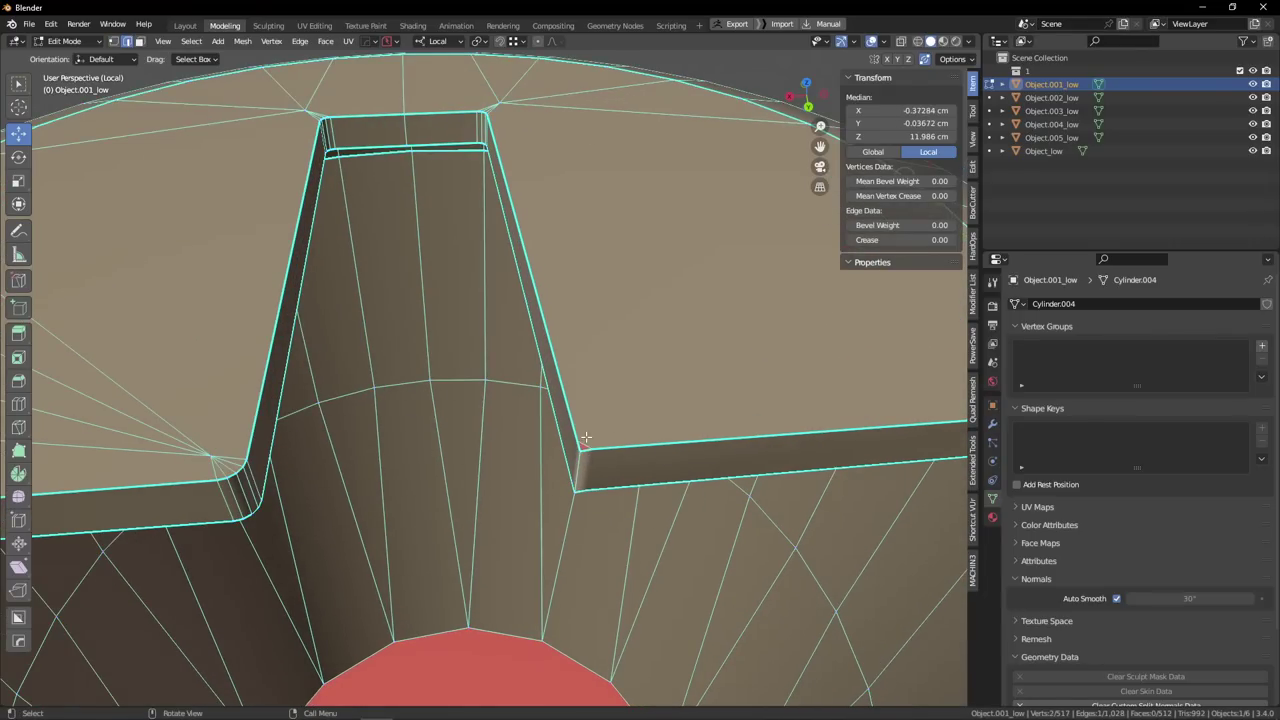
click(586, 441)
key(x)
click(589, 445)
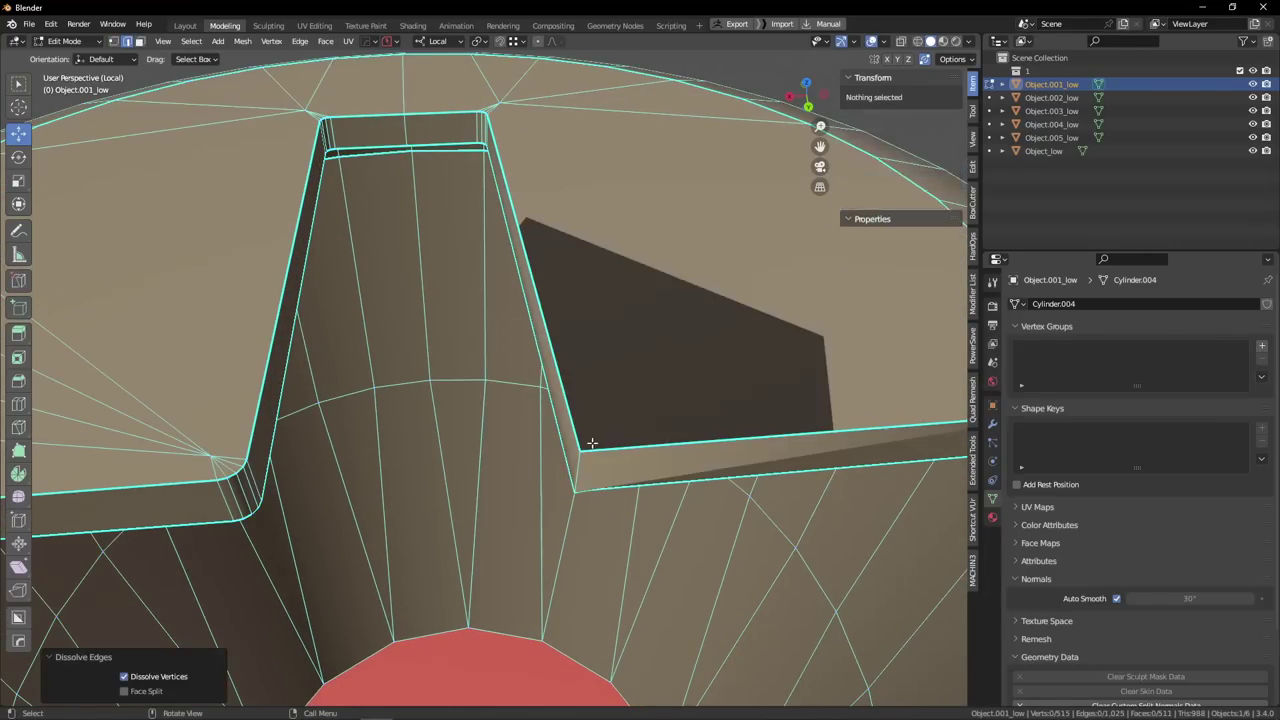
Delete the badly shaded top face beside the slot and fill its boundary with a new face.
scroll(594, 443, up, 2)
key(Tab)
mouse_move(597, 443)
middle_down()
mouse_move(559, 383)
mouse_move(629, 366)
middle_up()
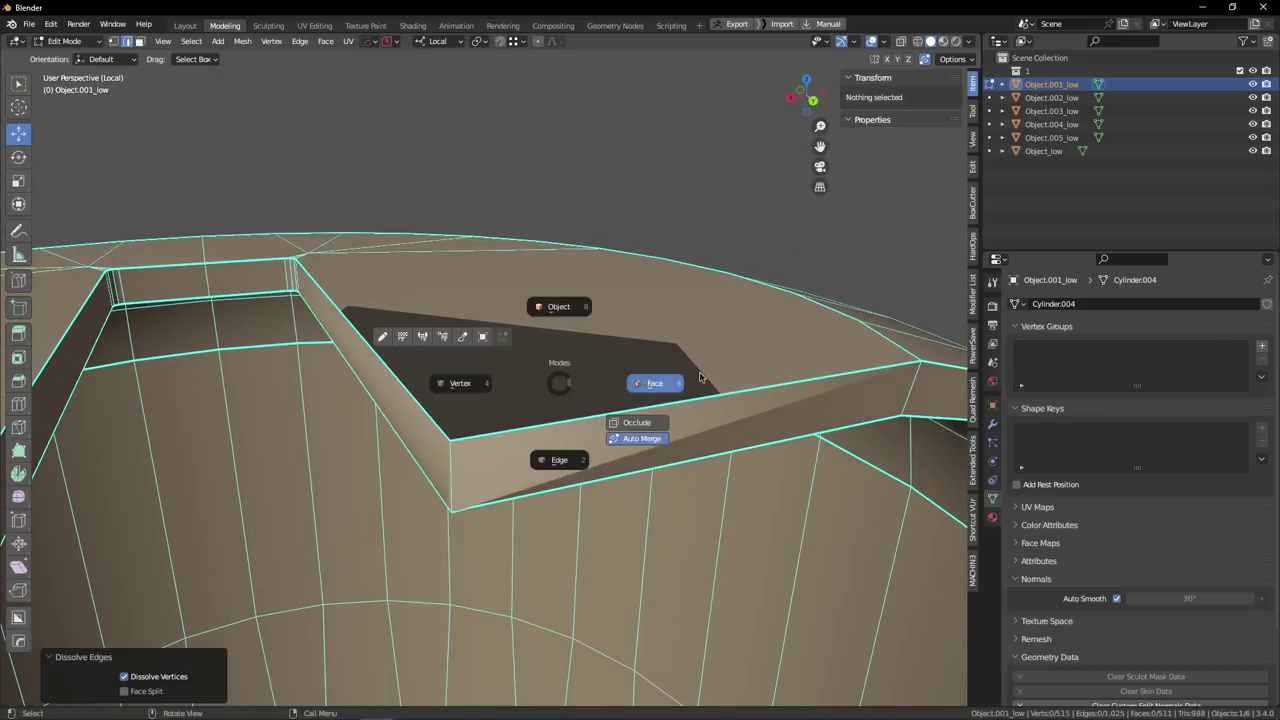
click(700, 378)
click(622, 357)
key(x)
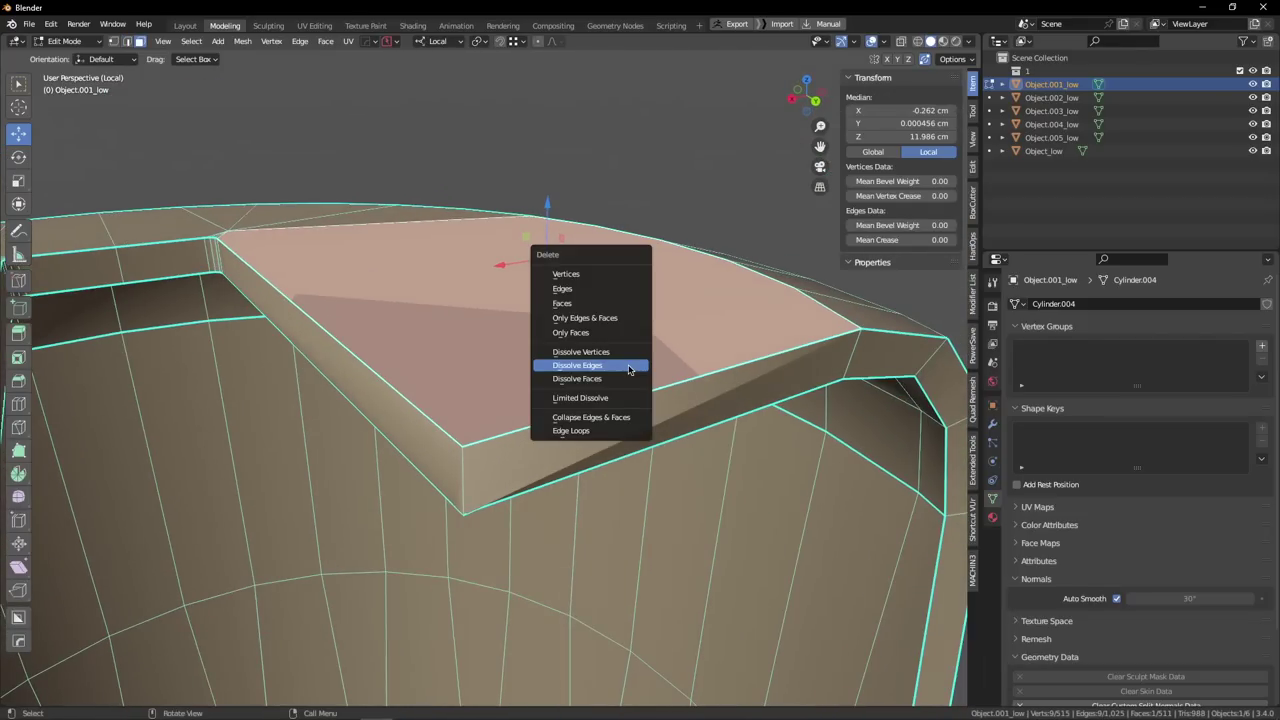
click(586, 305)
middle_drag(585, 305, 534, 328)
key(2)
alt+click(514, 433)
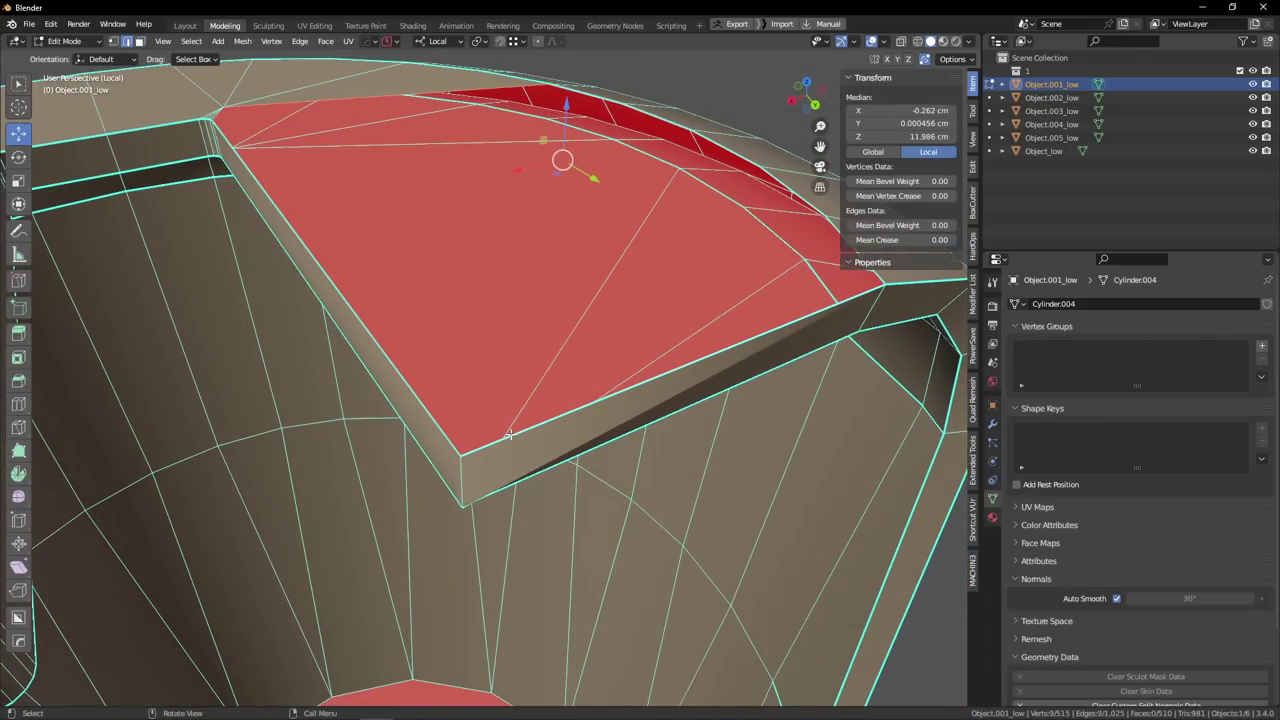
key(f)
Examine the refilled top face and the small rounded corners at the slot's inner end.
scroll(516, 430, down, 2)
middle_drag(525, 425, 505, 380)
scroll(505, 380, down, 3)
key(Tab)
click(705, 161)
middle_drag(465, 308, 560, 374)
click(570, 303)
scroll(550, 292, up, 5)
key(Tab)
key(1)
scroll(504, 306, up, 1)
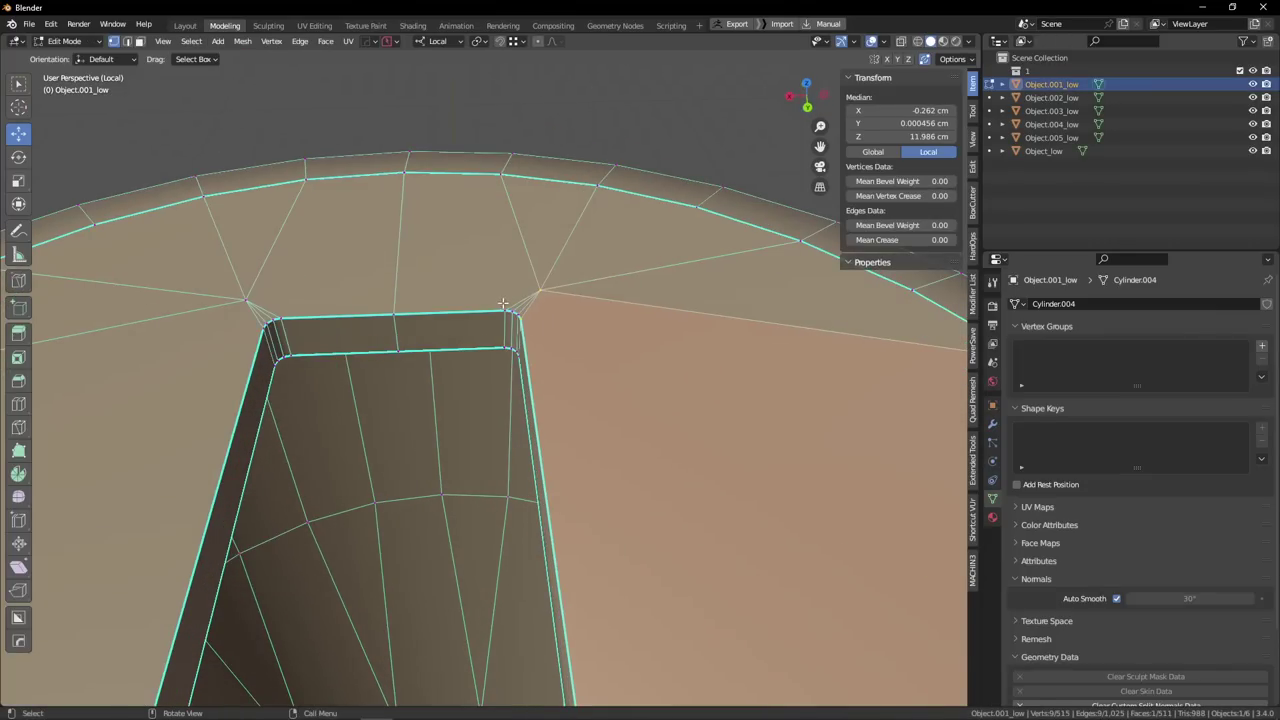
scroll(502, 318, up, 1)
scroll(513, 313, down, 4)
middle_drag(513, 313, 600, 295)
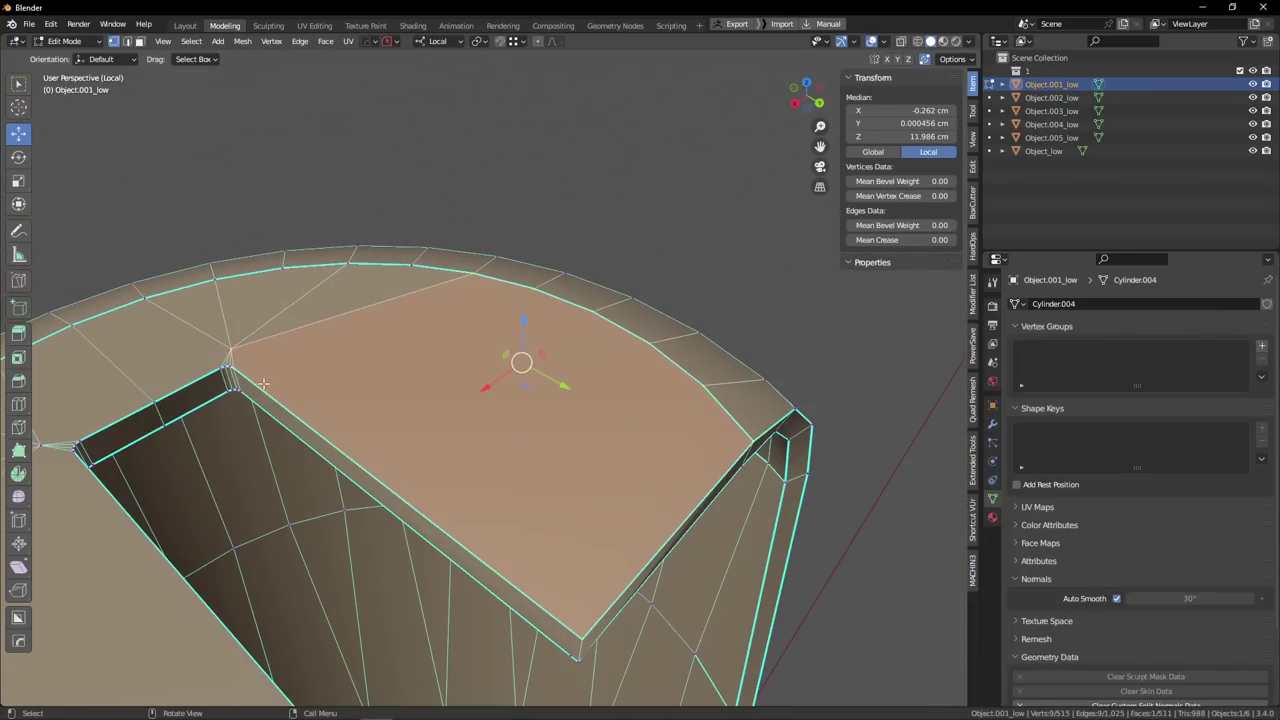
Collapse the middle short edges of the slot's rounded inner corner on its upper and lower rims.
click(210, 371)
key(KP_Decimal)
scroll(245, 367, down, 4)
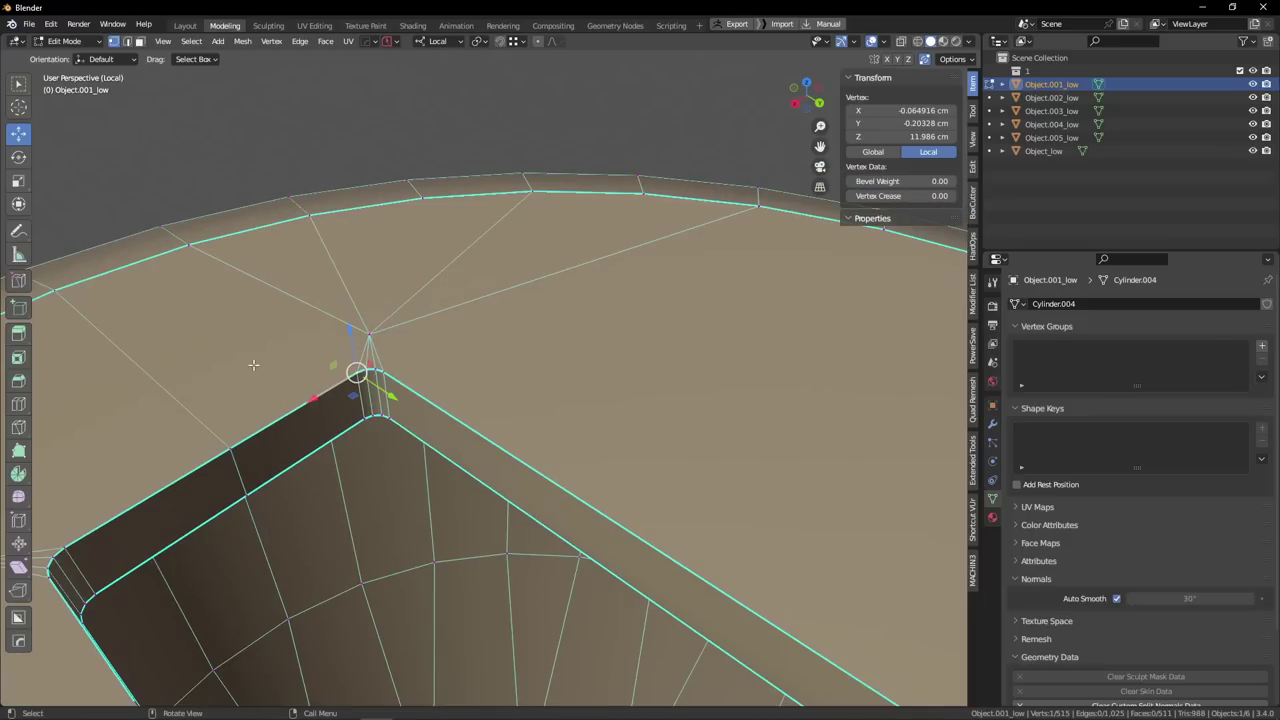
scroll(347, 364, up, 4)
middle_drag(360, 360, 332, 368)
click(407, 296)
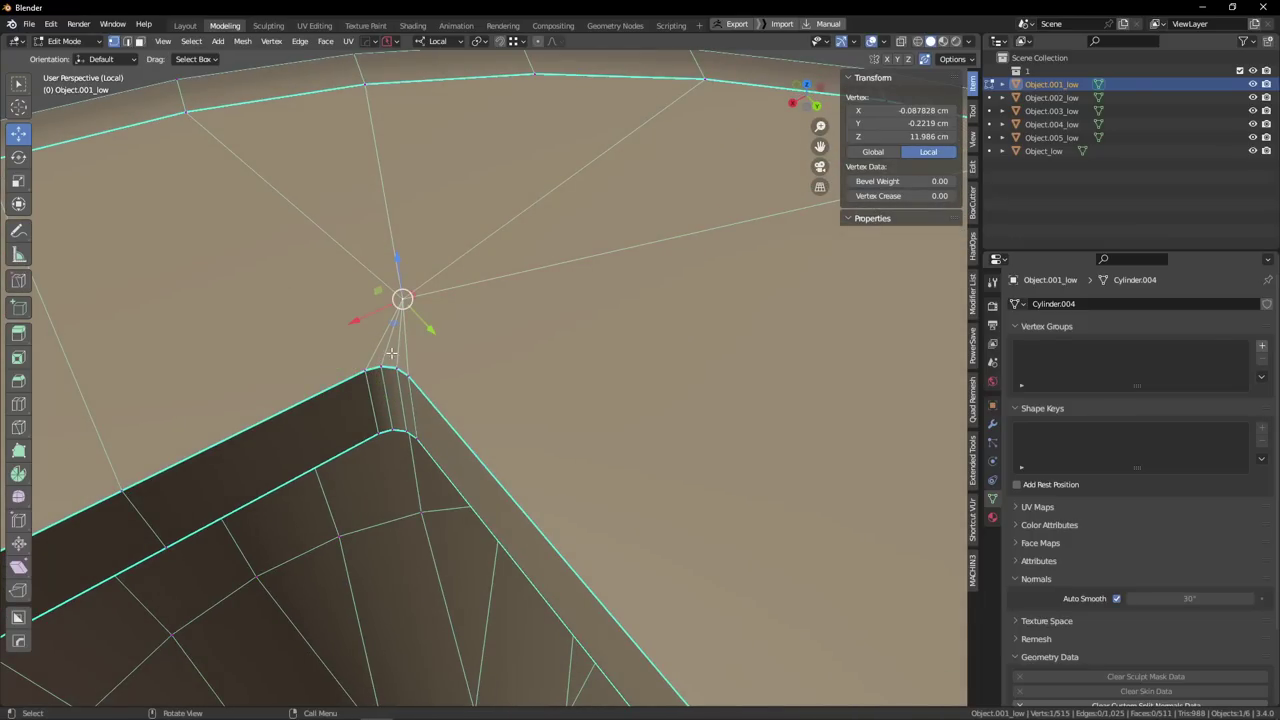
key(2)
click(389, 368)
shift+click(399, 430)
key(m)
key(c)
key(Tab)
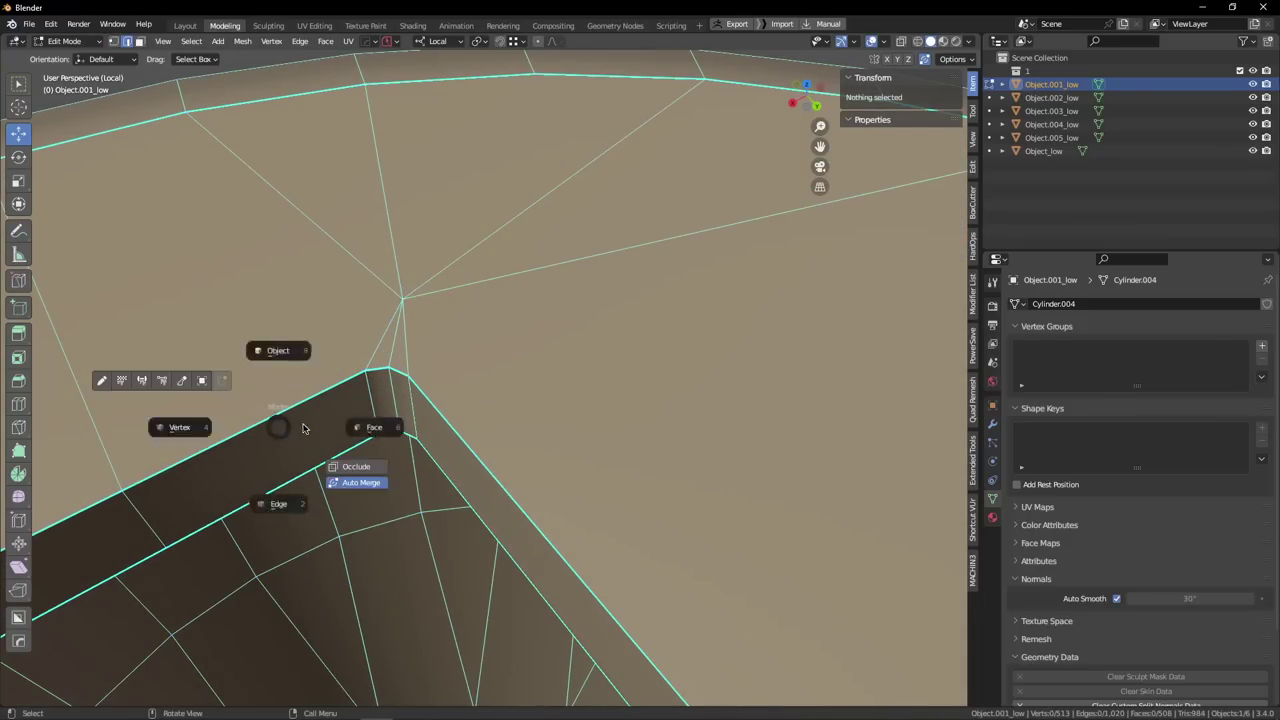
Merge the fan vertex on the top face into the middle vertex of the slot's rounded inner corner.
key(Tab)
click(83, 434)
click(388, 368)
click(402, 298)
shift+click(389, 366)
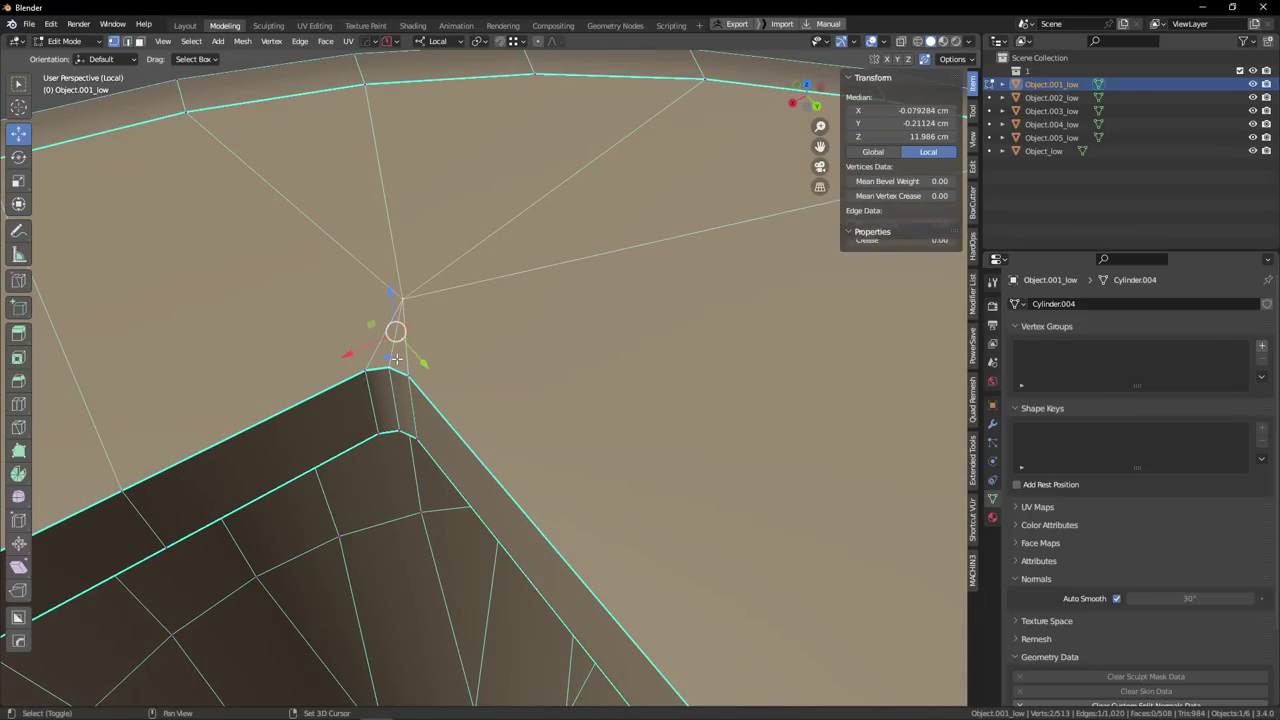
key(1)
scroll(389, 335, down, 5)
scroll(414, 312, up, 3)
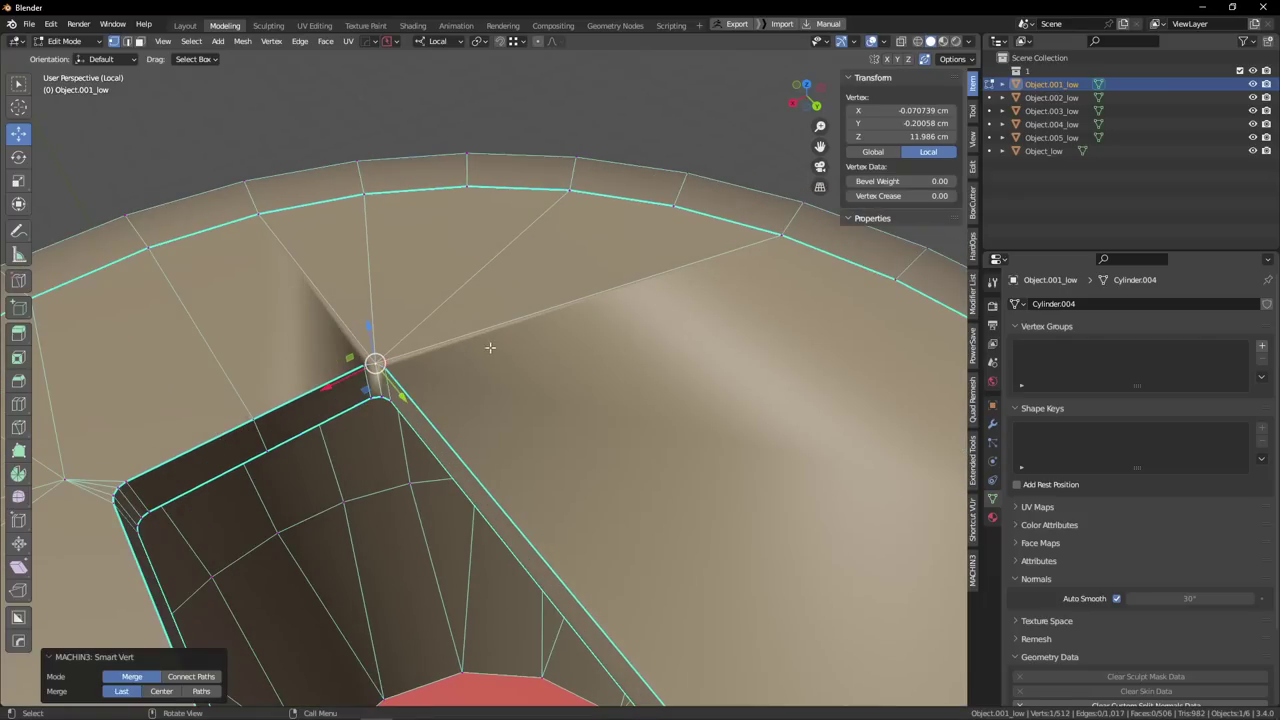
Dissolve the top faces around that slot corner into one face and triangulate it.
key(Tab)
drag(487, 345, 308, 287)
key(ctrl+x)
key(Tab)
click(520, 344)
key(ctrl+t)
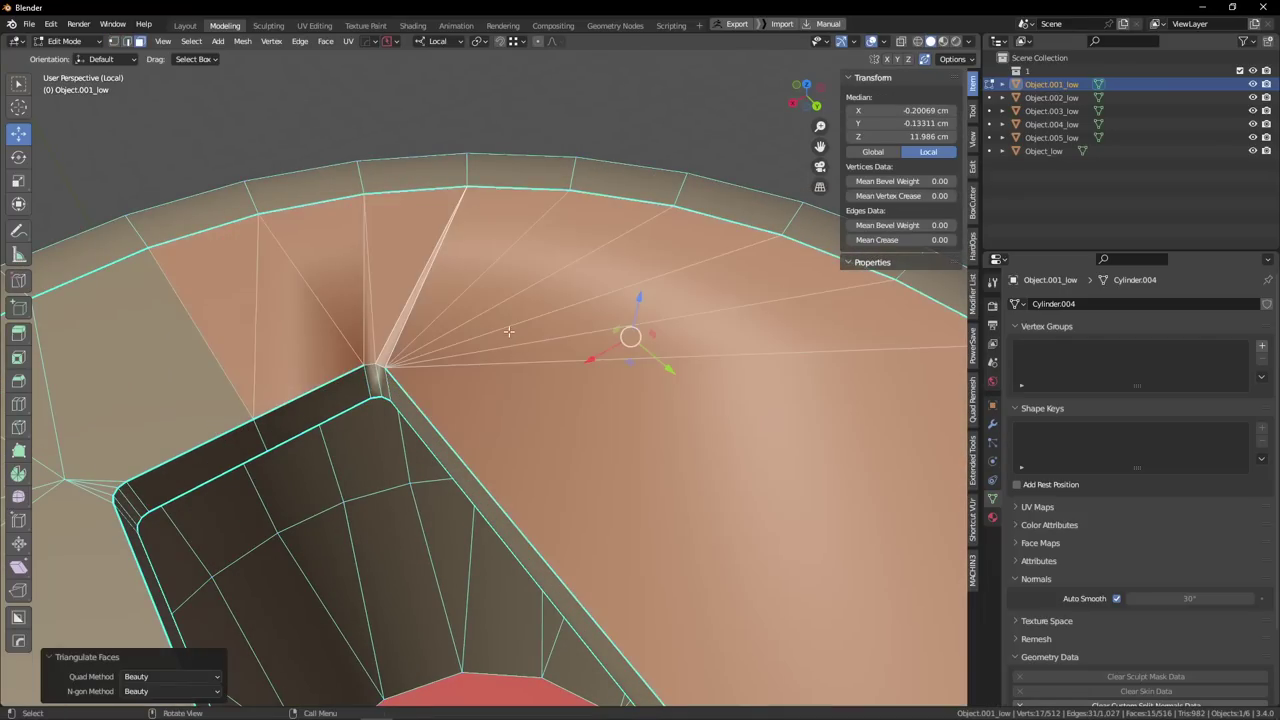
scroll(520, 340, down, 4)
click(569, 178)
middle_drag(612, 278, 566, 291)
key(Tab)
click(569, 221)
scroll(573, 224, down, 4)
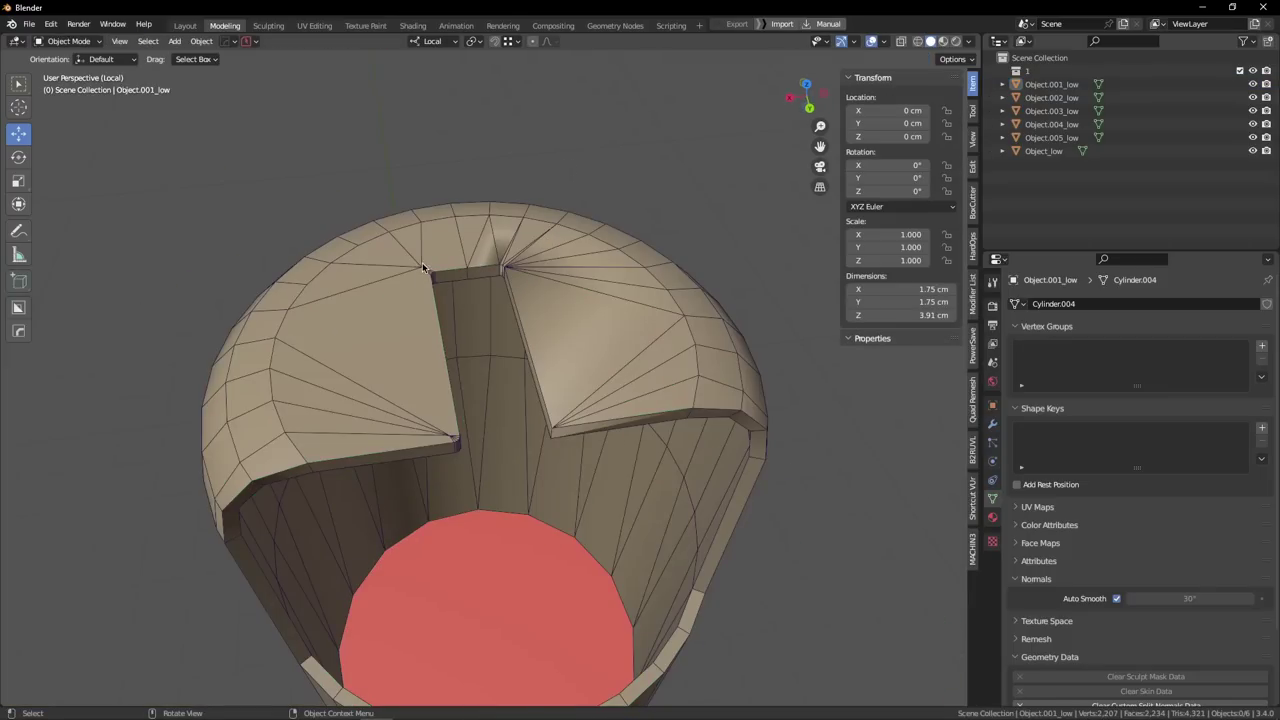
Merge the end vertices of the sleeve's inner horizontal edge loop into the vertices above them along the front cut-out.
middle_drag(428, 283, 389, 308)
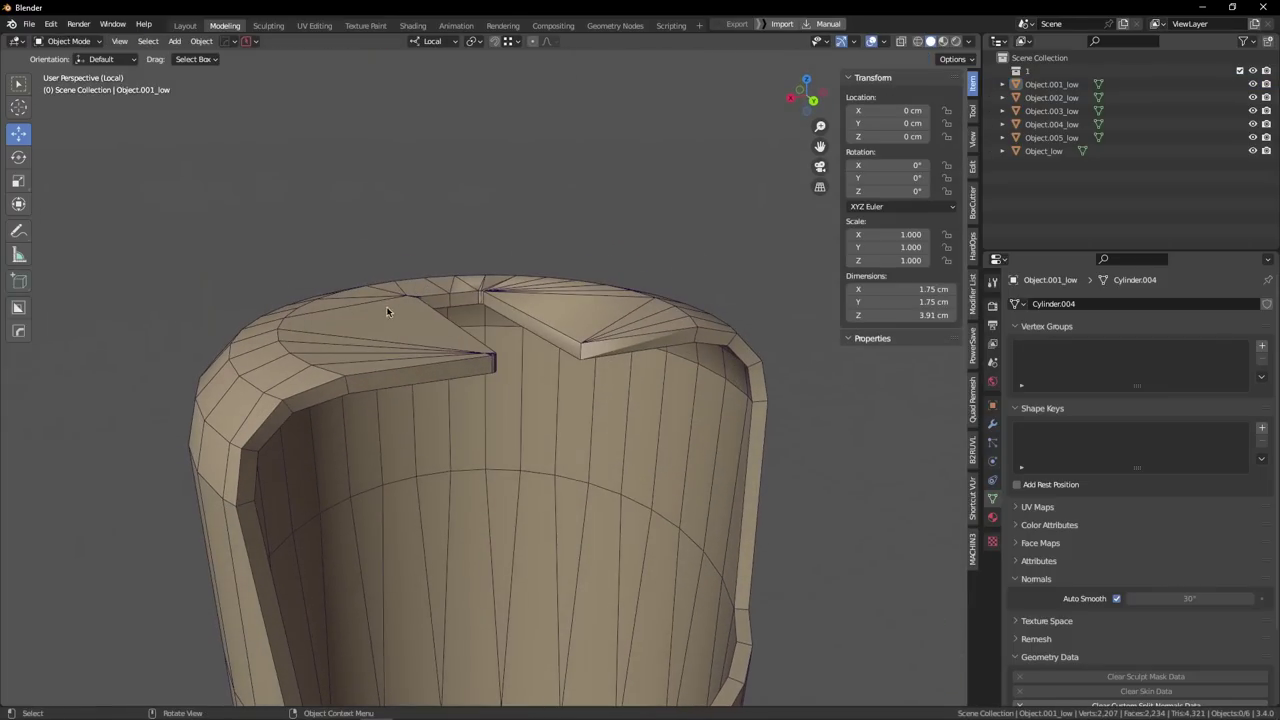
middle_drag(398, 362, 534, 398)
click(534, 400)
key(Tab)
click(357, 434)
middle_drag(455, 440, 352, 414)
click(560, 447)
shift+click(548, 331)
key(1)
click(341, 409)
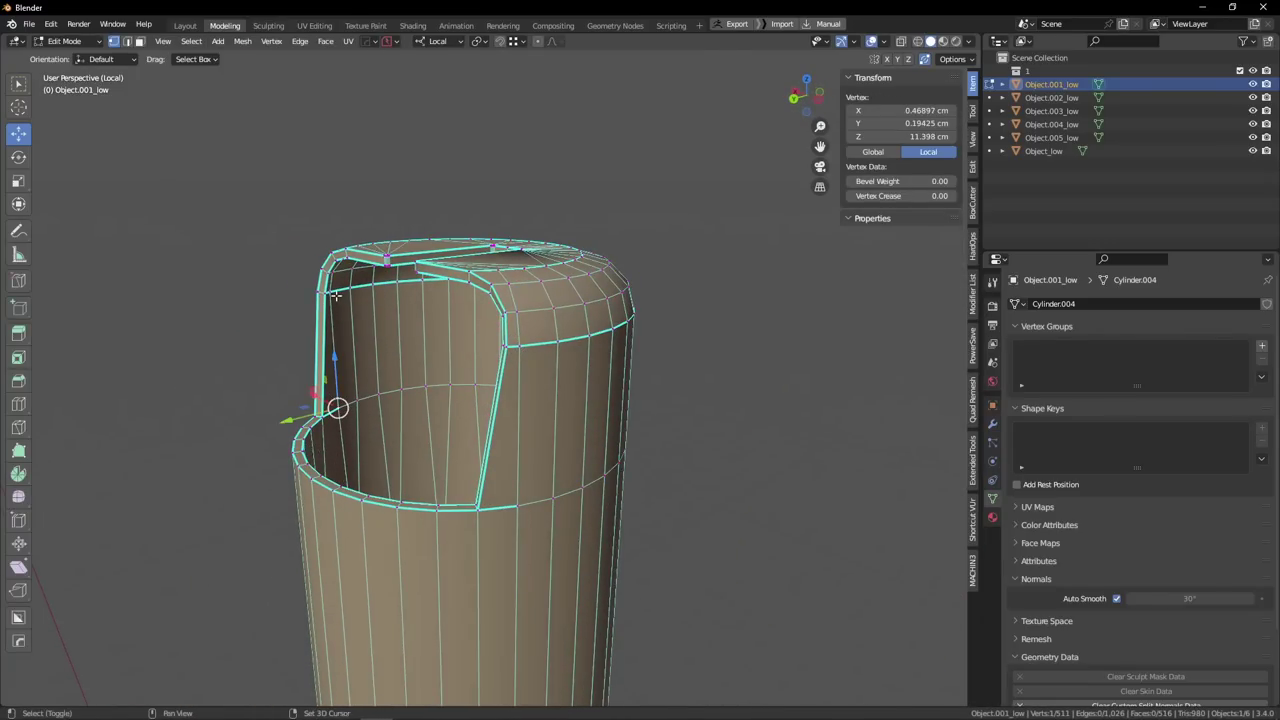
shift+click(333, 293)
key(1)
Dissolve the horizontal edge loop running around the sleeve's wall below the rounded top.
middle_drag(335, 300, 420, 381)
key(2)
alt+click(507, 445)
key(x)
click(506, 446)
key(Tab)
click(552, 352)
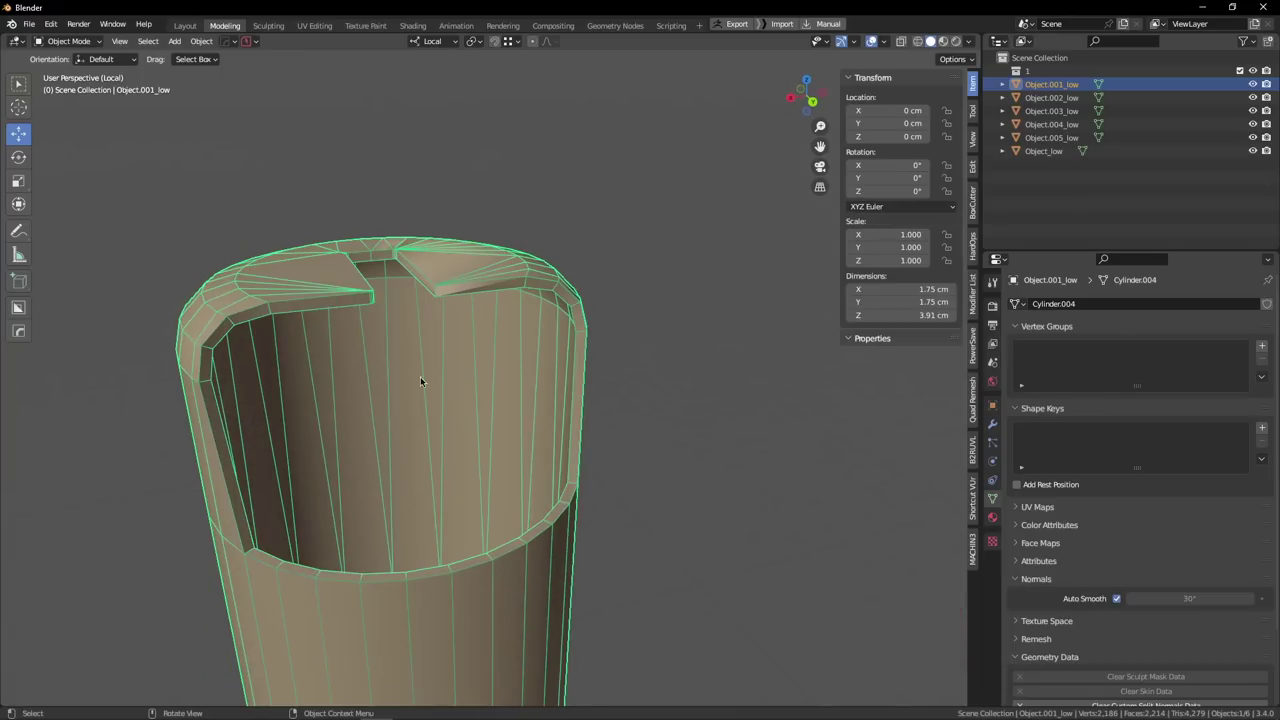
Exit the isolated view of the sleeve and select all parts of the grenade.
scroll(472, 378, down, 2)
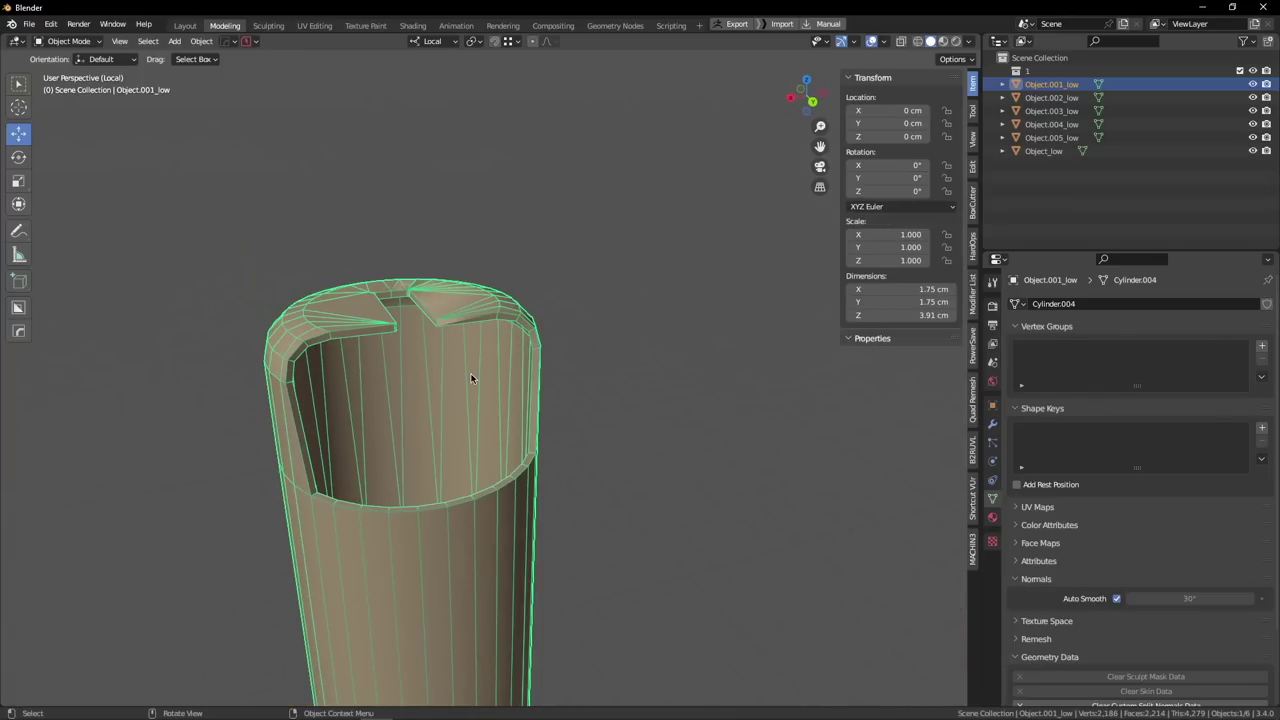
key(slash)
scroll(530, 335, down, 2)
click(567, 286)
middle_drag(488, 322, 553, 323)
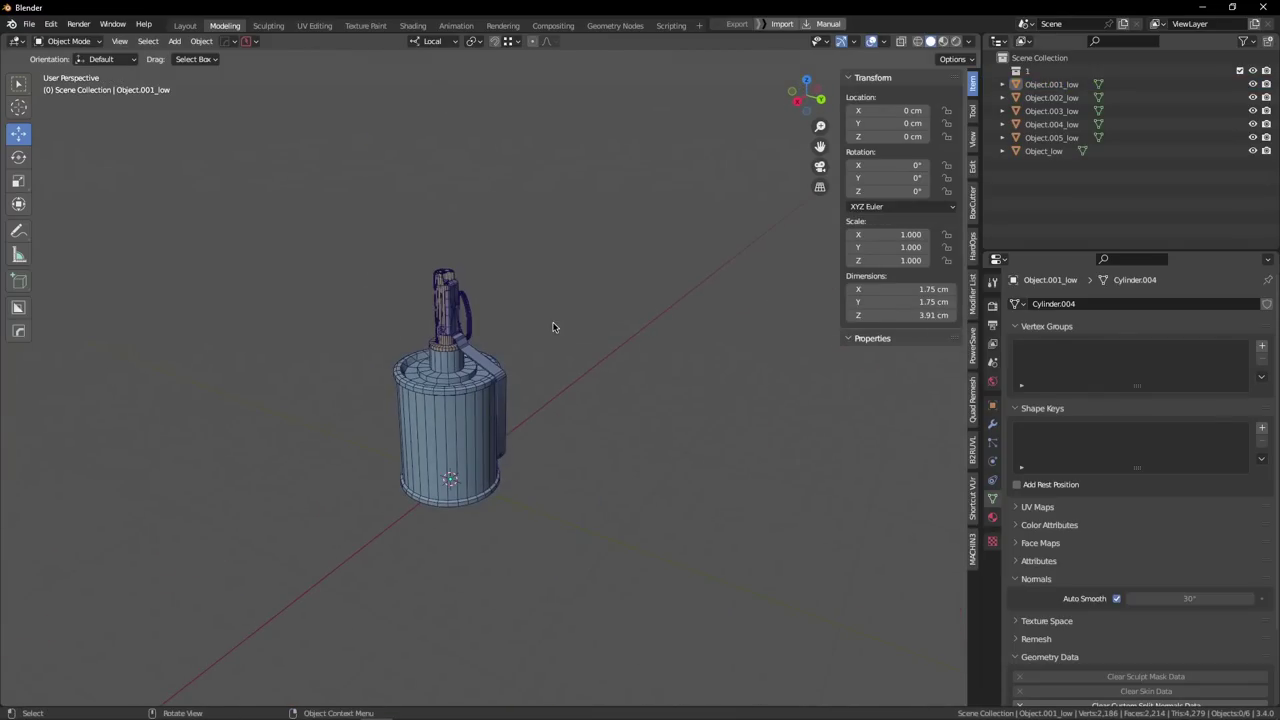
key(a)
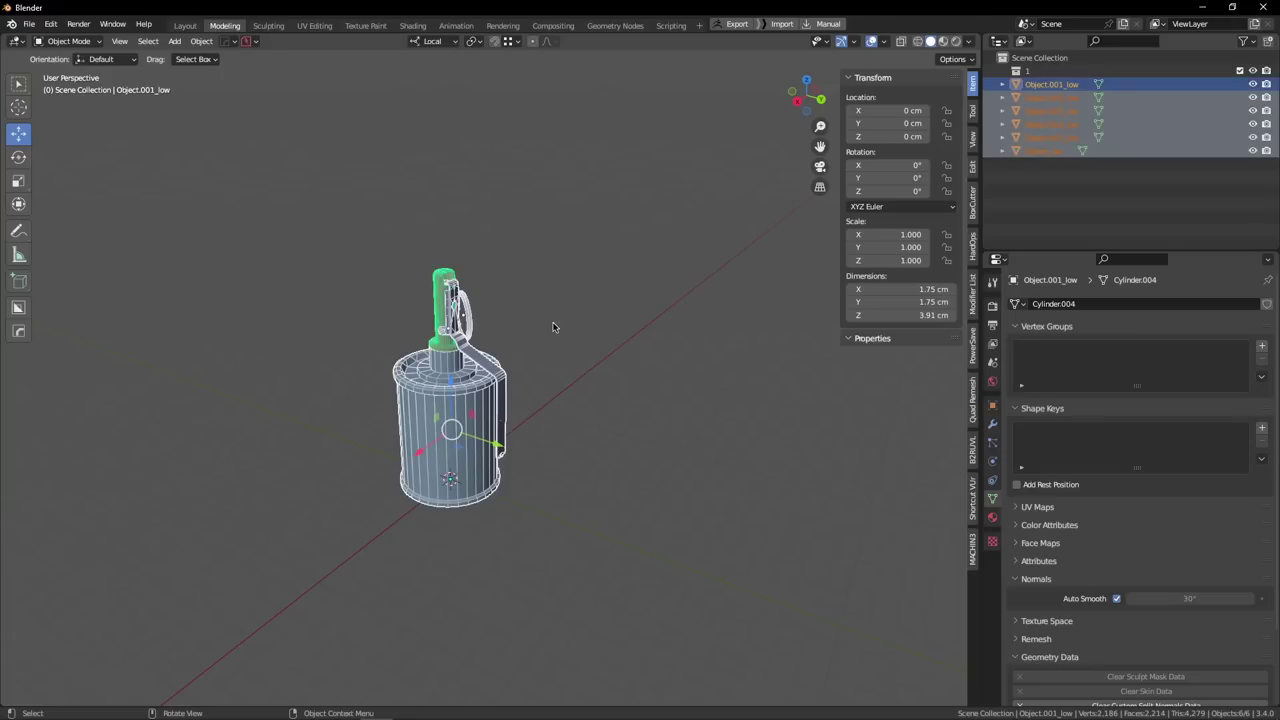
Send all the selected grenade parts from Blender to RizomUV.
key(x)
click(553, 327)
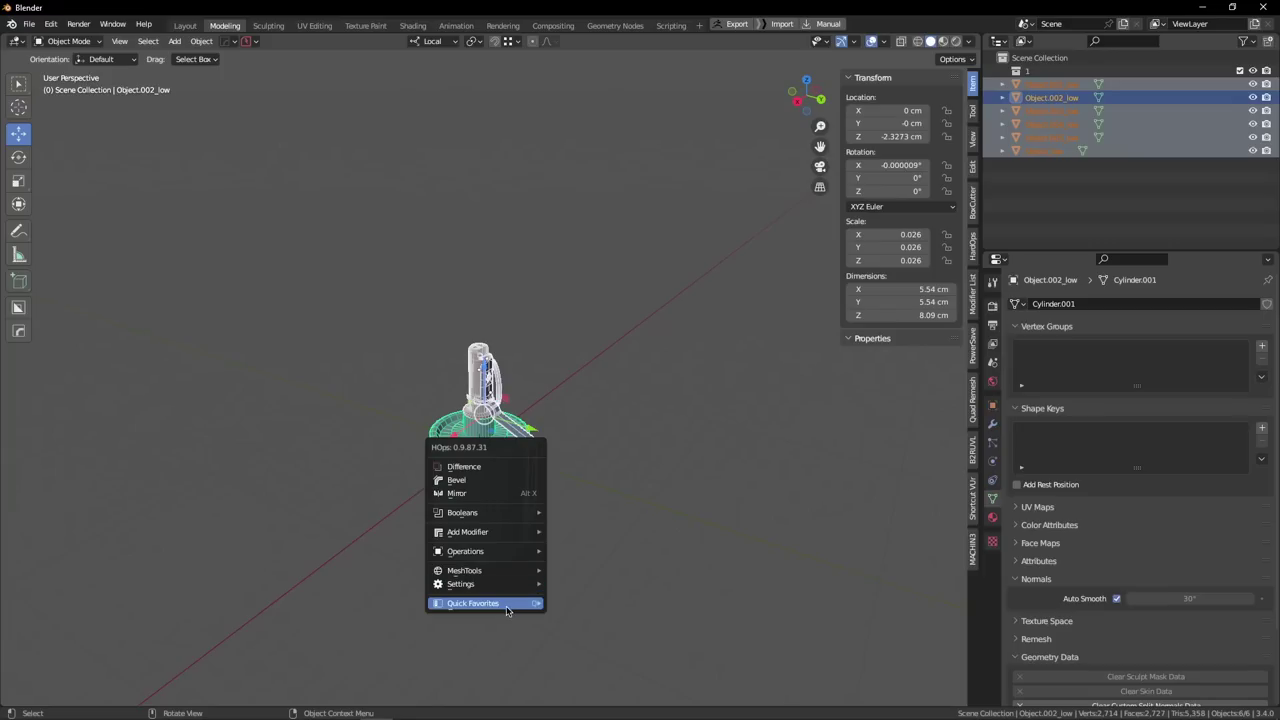
mouse_move(506, 606)
click(586, 604)
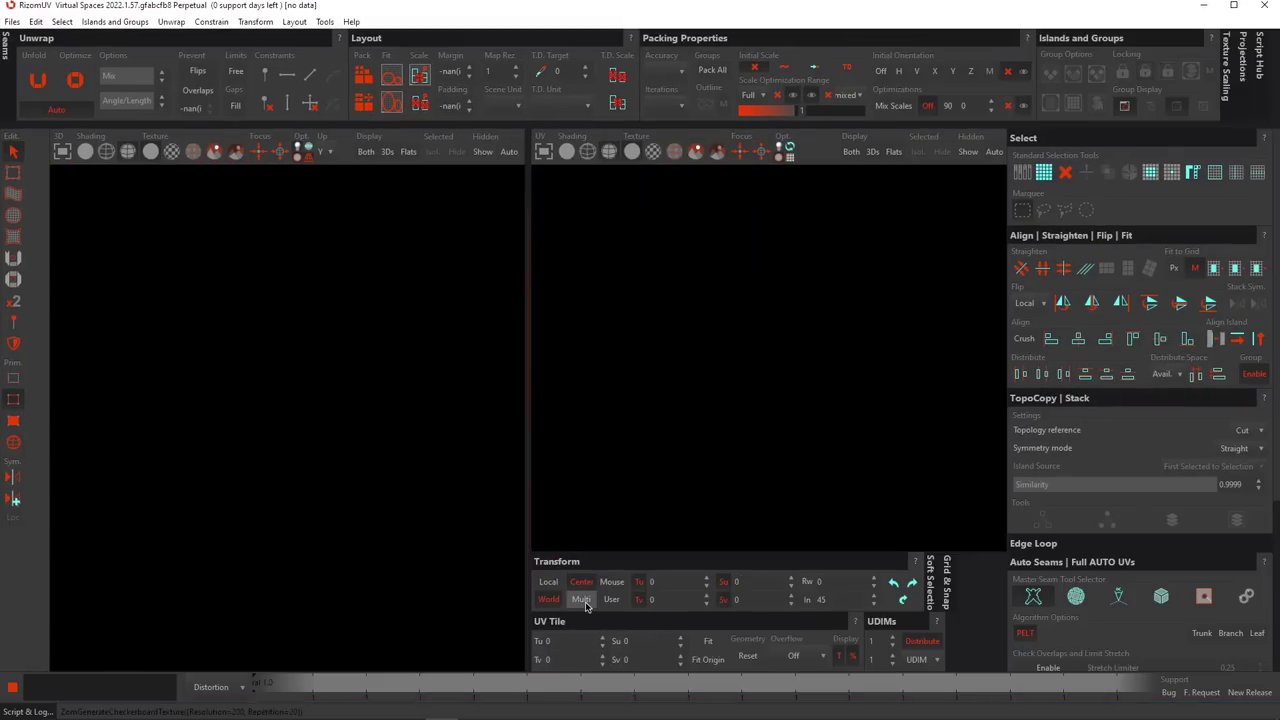
key(F4)
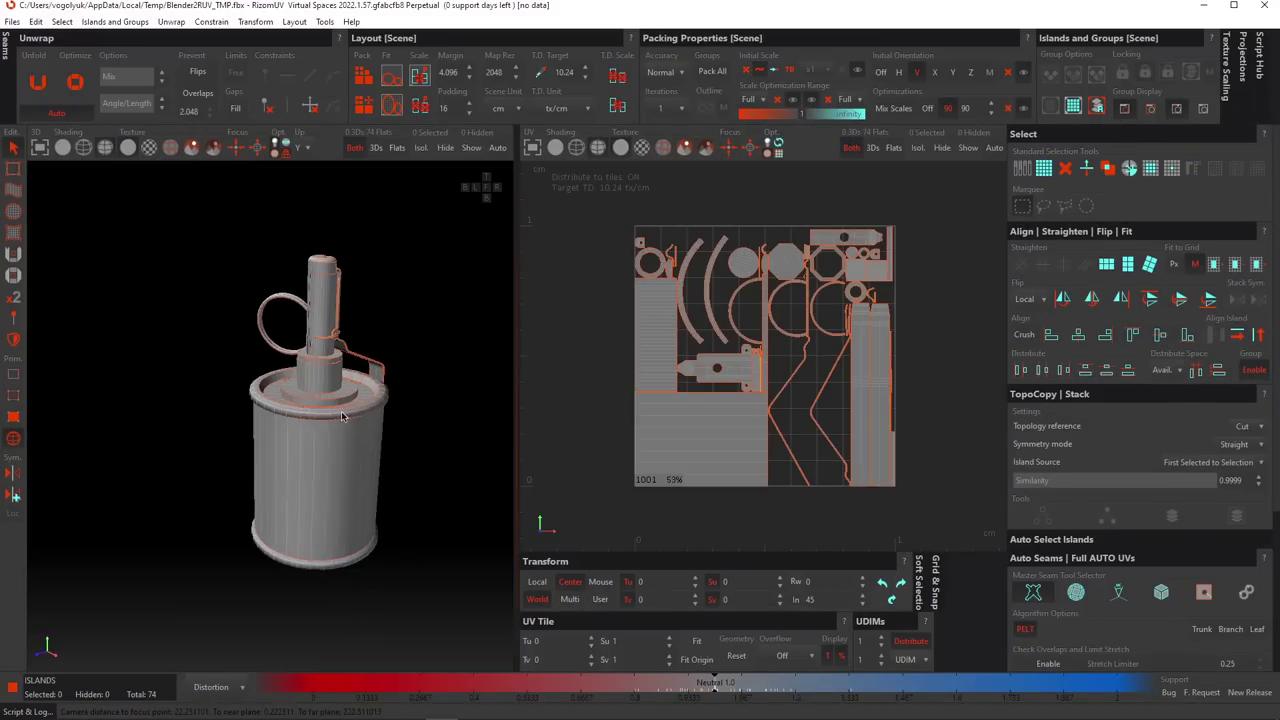
Display the checker texture on the 3D model and set its tiling to 2.
scroll(363, 434, up, 4)
scroll(341, 402, down, 3)
click(152, 154)
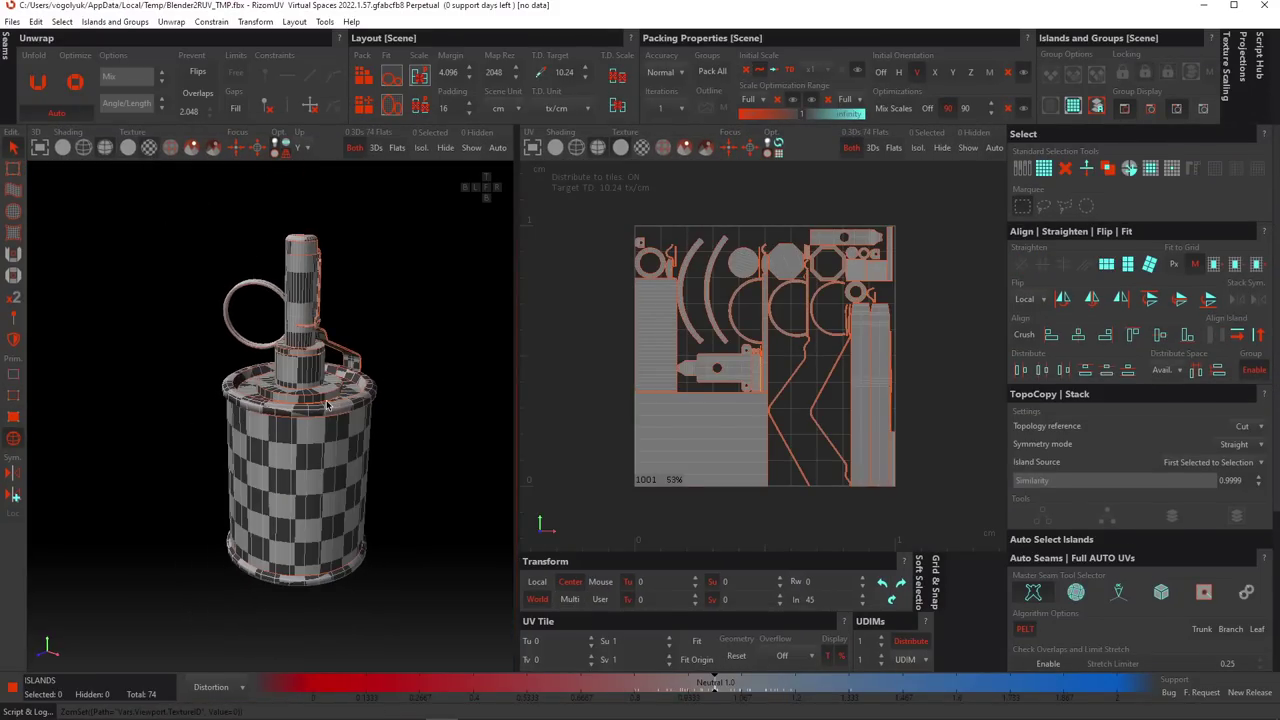
key(KP_Add)
key(KP_Add)
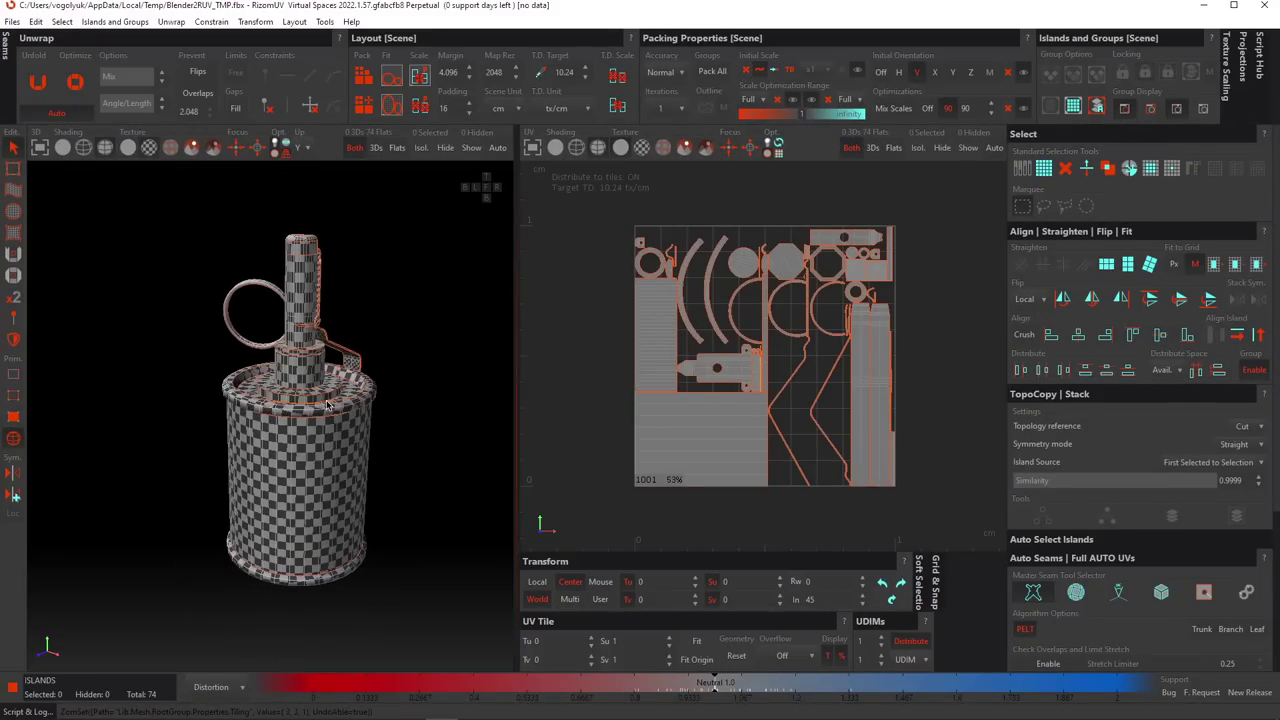
key(KP_Add)
key(KP_Add)
key(KP_Subtract)
key(KP_Subtract)
key(KP_Subtract)
key(KP_Add)
key(KP_Add)
key(KP_Subtract)
key(KP_Subtract)
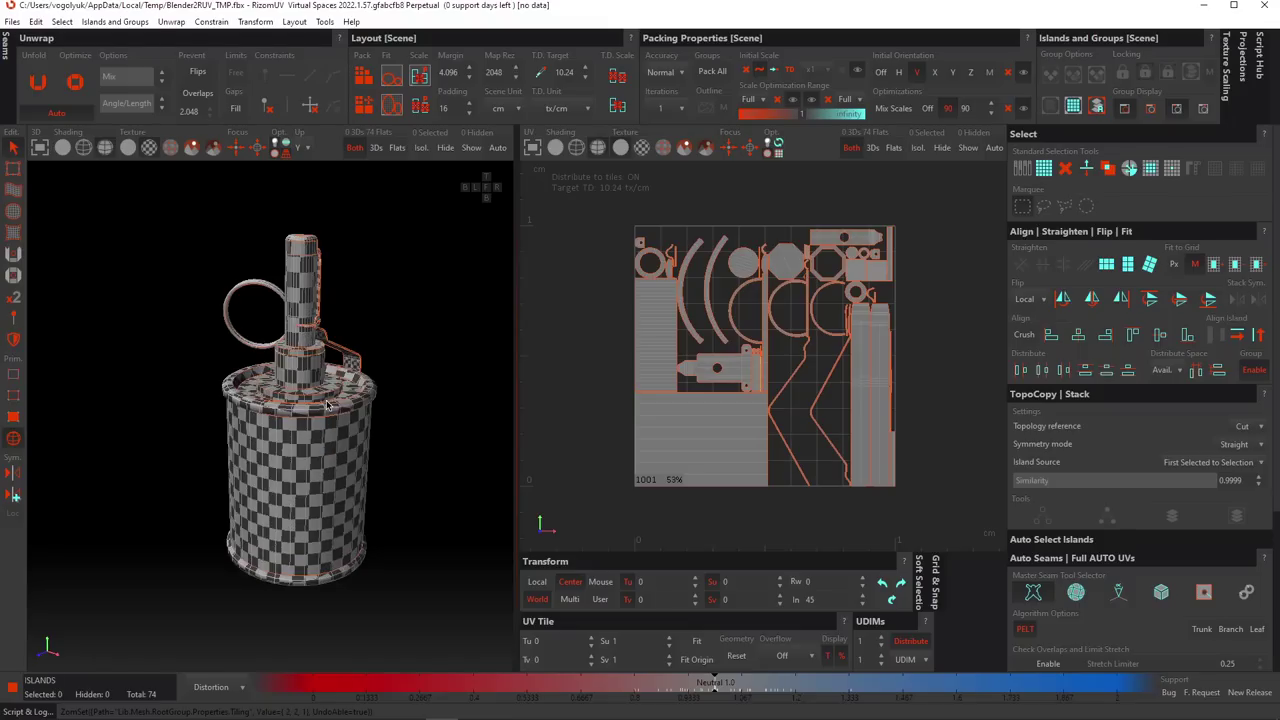
Examine the checker pattern on the grenade's body, collar and safety lever from the lever side.
ctrl+scroll(329, 406, up, 2)
alt+drag(371, 335, 395, 353)
scroll(372, 415, up, 4)
alt+drag(361, 413, 313, 377)
scroll(313, 377, down, 2)
scroll(360, 375, up, 2)
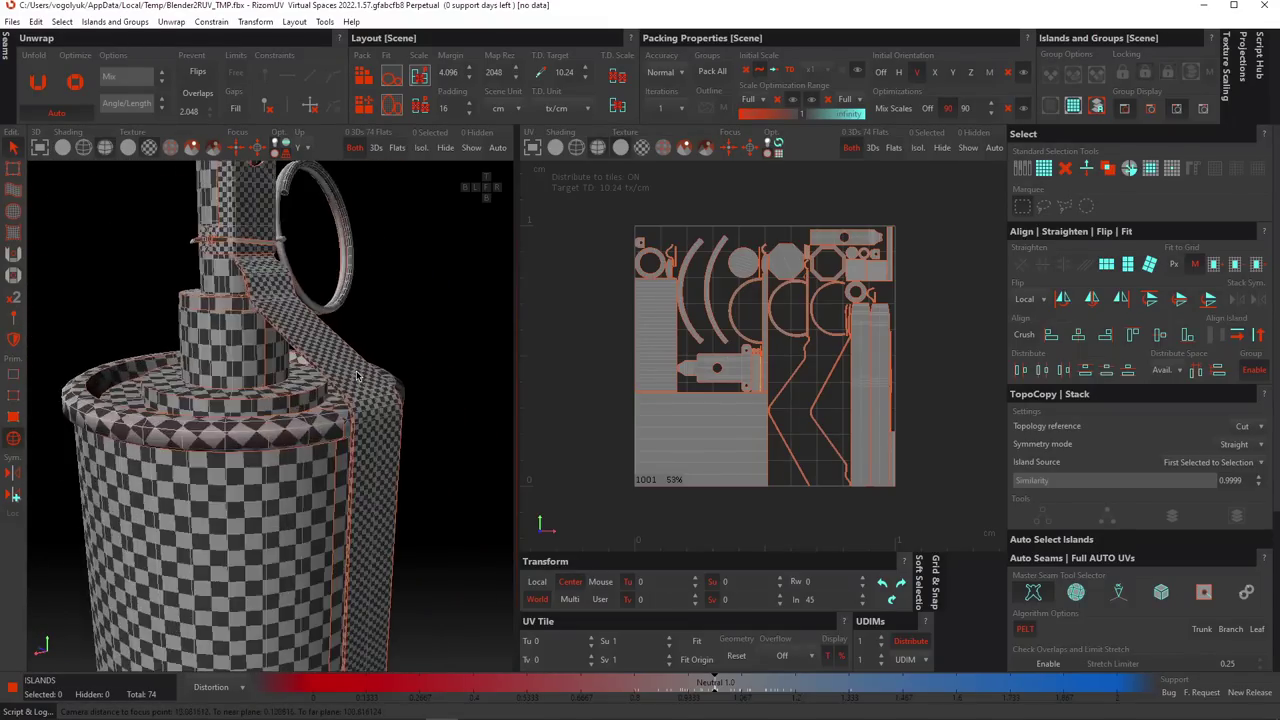
scroll(346, 371, down, 1)
Inspect the lever and body cylinder islands, including all islands belonging to the body part, and clear the selection.
click(362, 375)
click(342, 437)
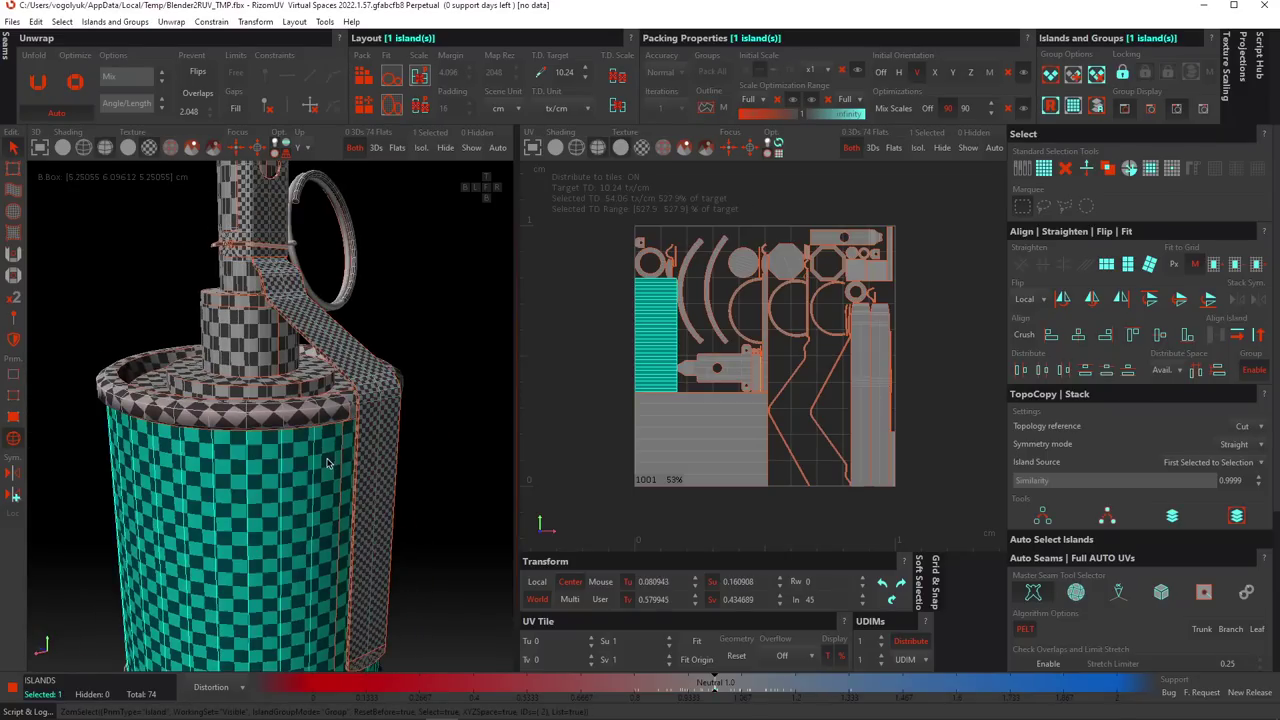
click(381, 393)
click(330, 445)
click(1130, 170)
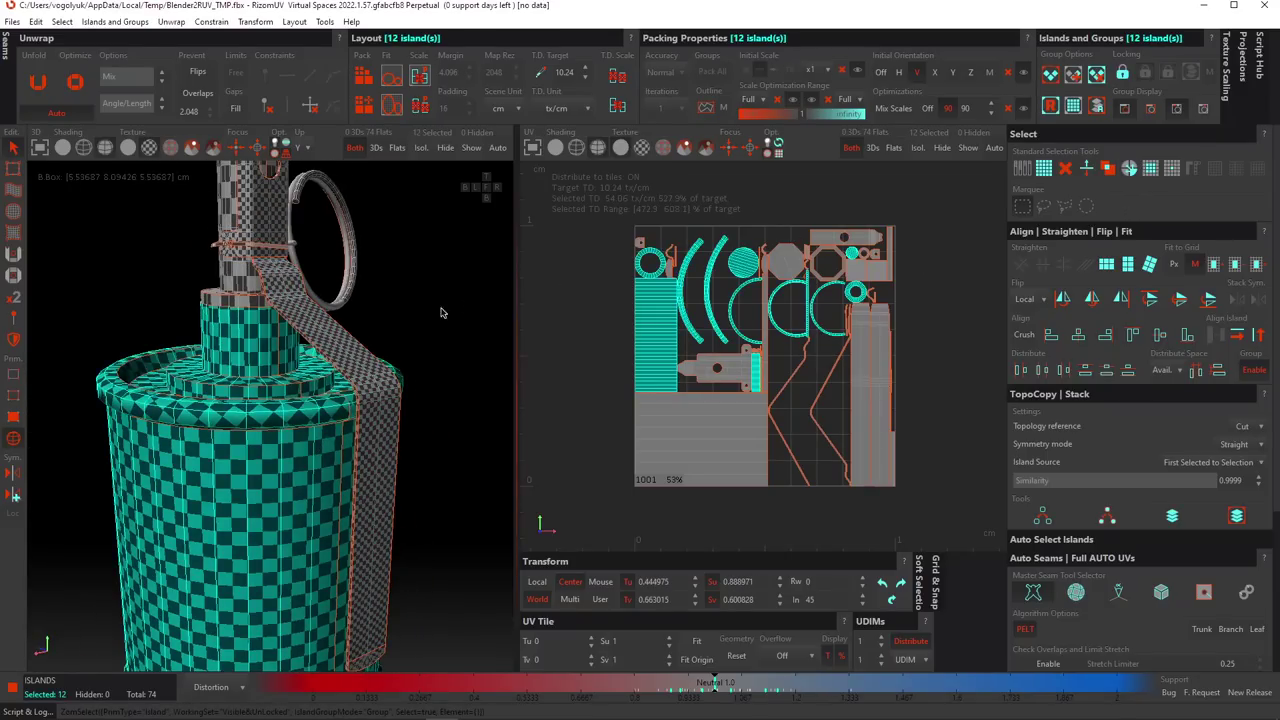
click(443, 311)
Compare the checker size and texel density of the safety lever with those of the body cylinder.
scroll(392, 345, down, 2)
scroll(388, 350, up, 2)
alt+drag(388, 353, 296, 377)
middle_drag(295, 377, 380, 363)
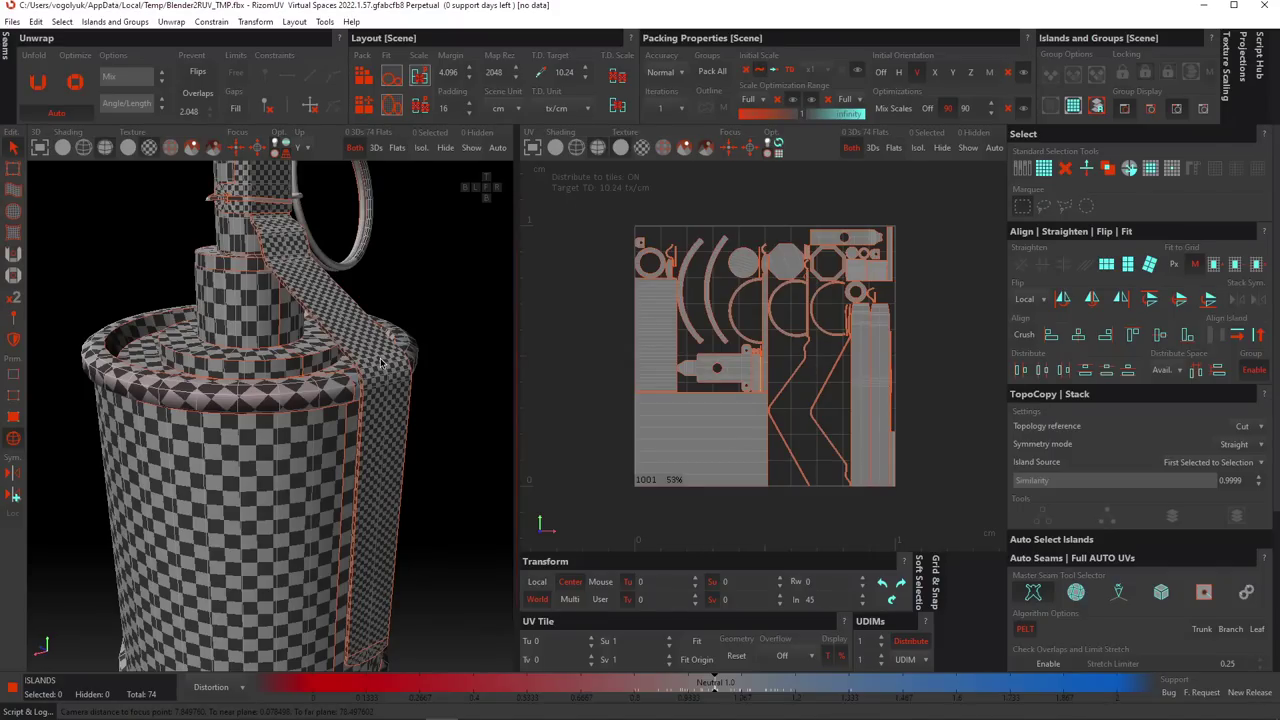
scroll(267, 355, down, 5)
scroll(326, 370, up, 7)
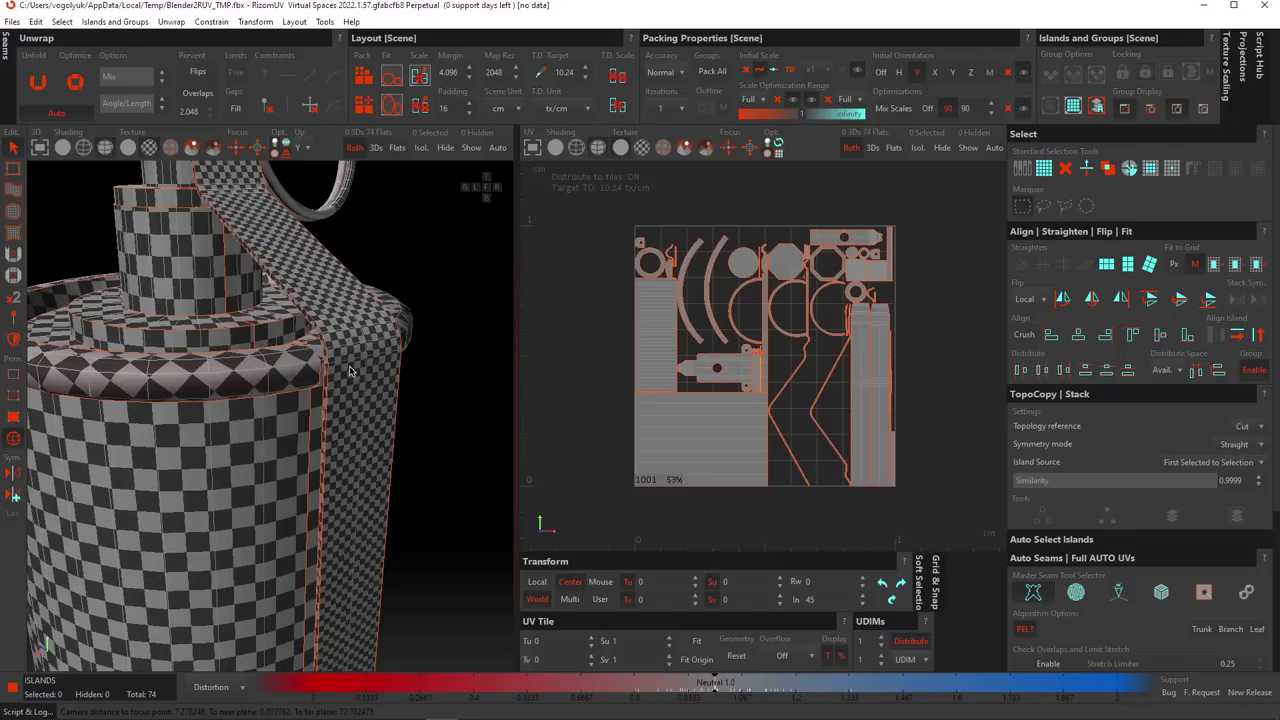
scroll(350, 368, down, 2)
scroll(360, 350, down, 3)
click(358, 370)
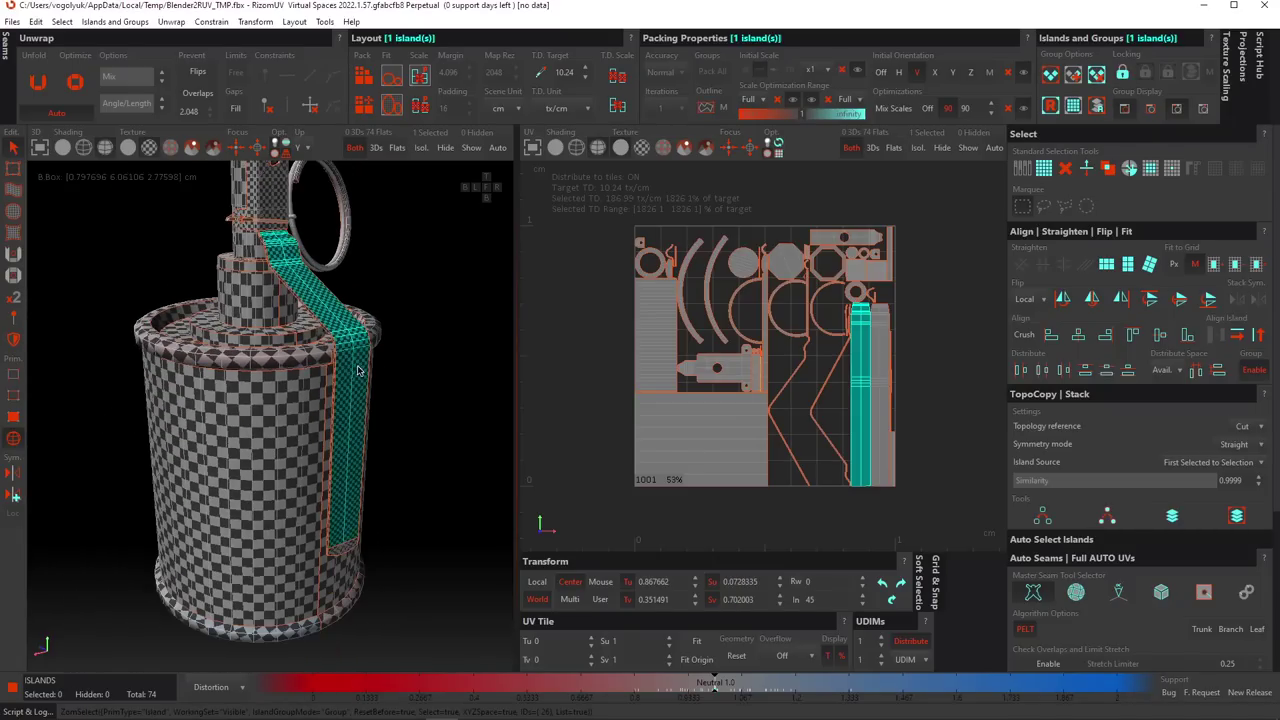
middle_drag(276, 378, 325, 404)
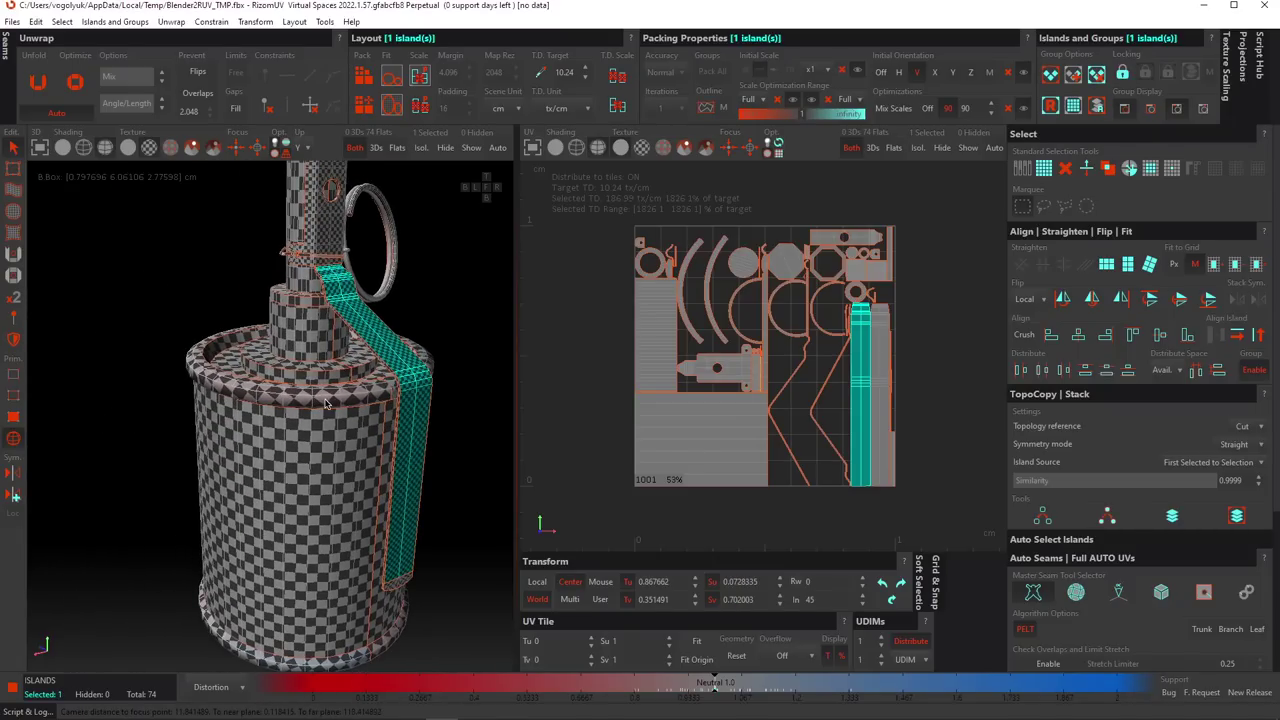
click(331, 434)
scroll(313, 415, down, 2)
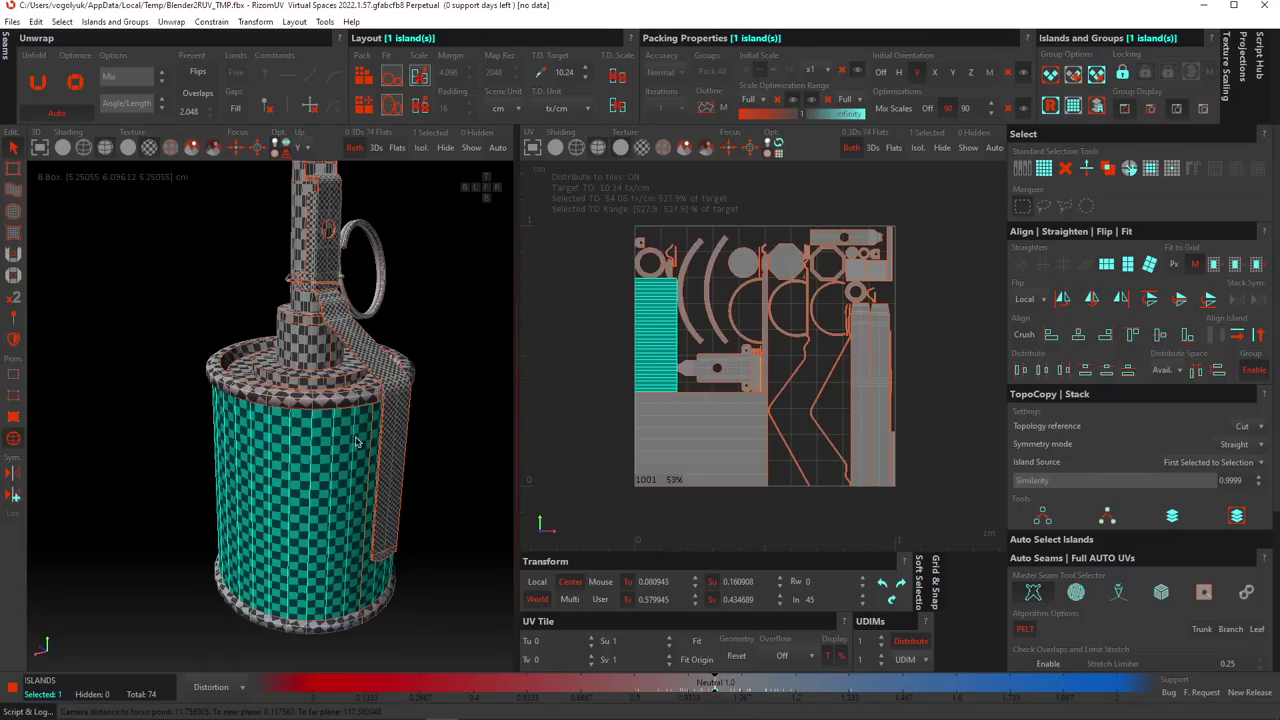
click(396, 445)
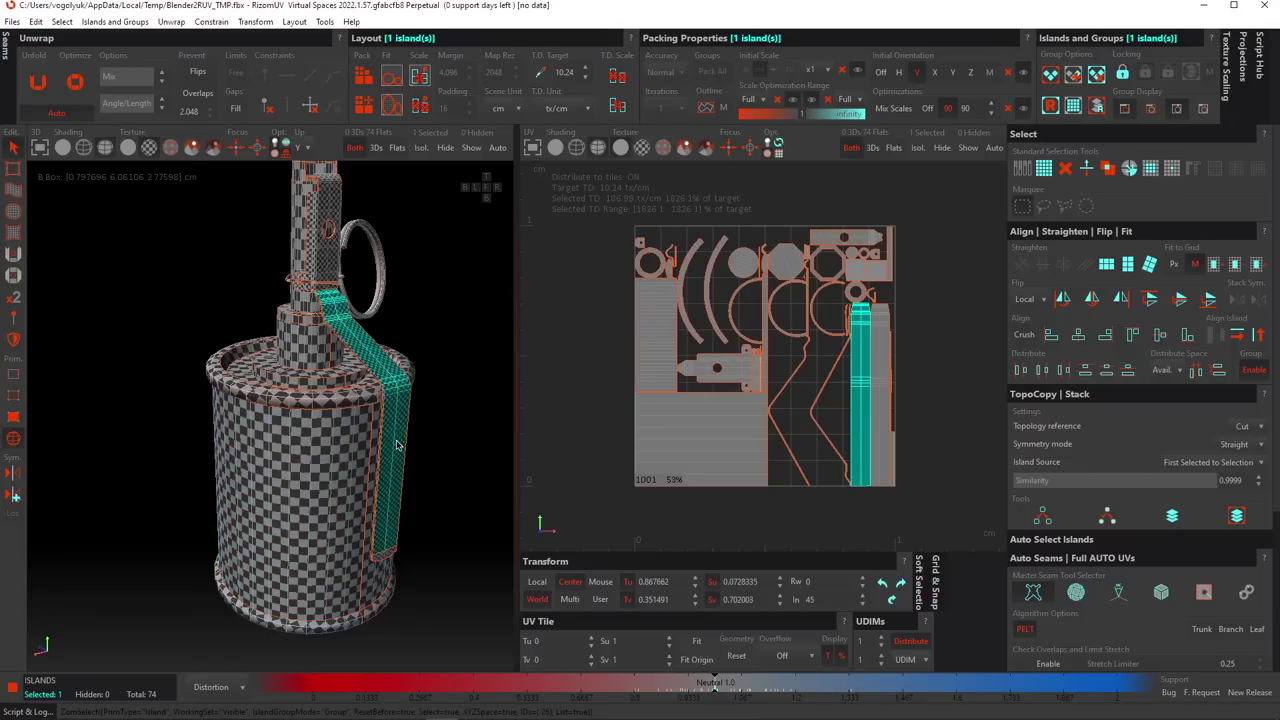
Scale all islands to the body cylinder's texel density of 54.056 tx/cm and repack the UV layout.
click(347, 463)
click(541, 74)
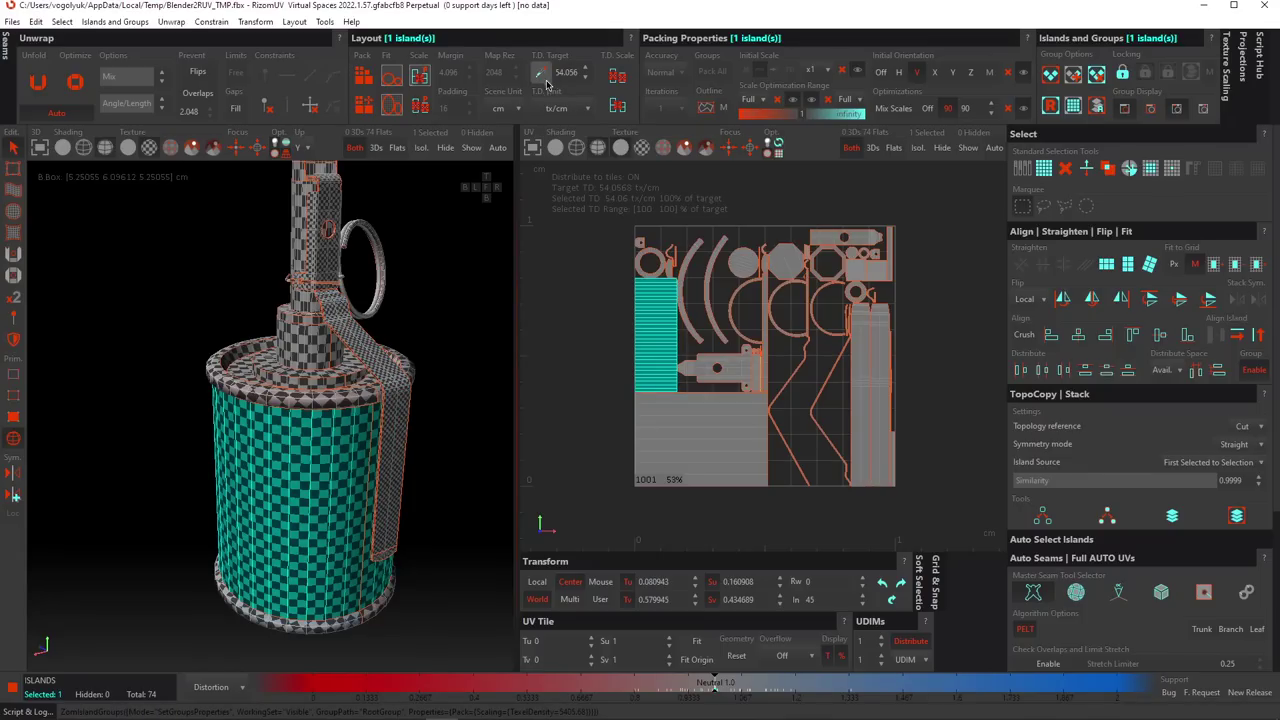
key(ctrl+a)
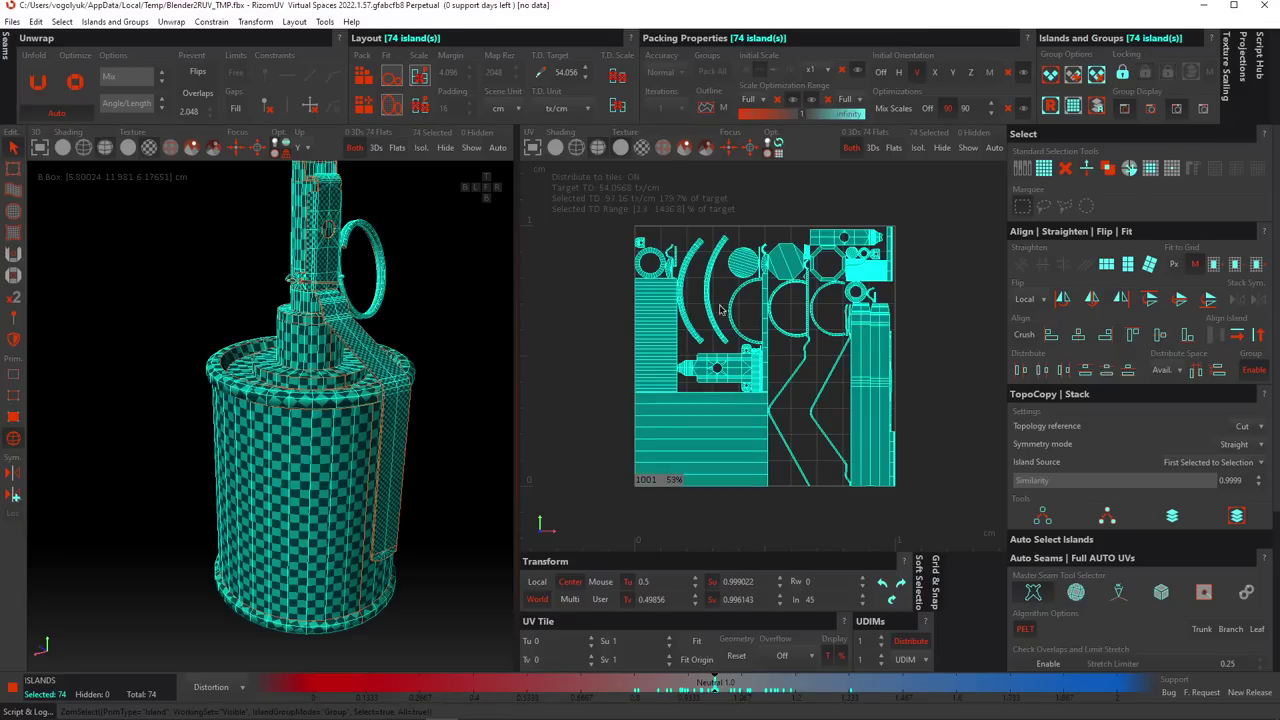
click(617, 76)
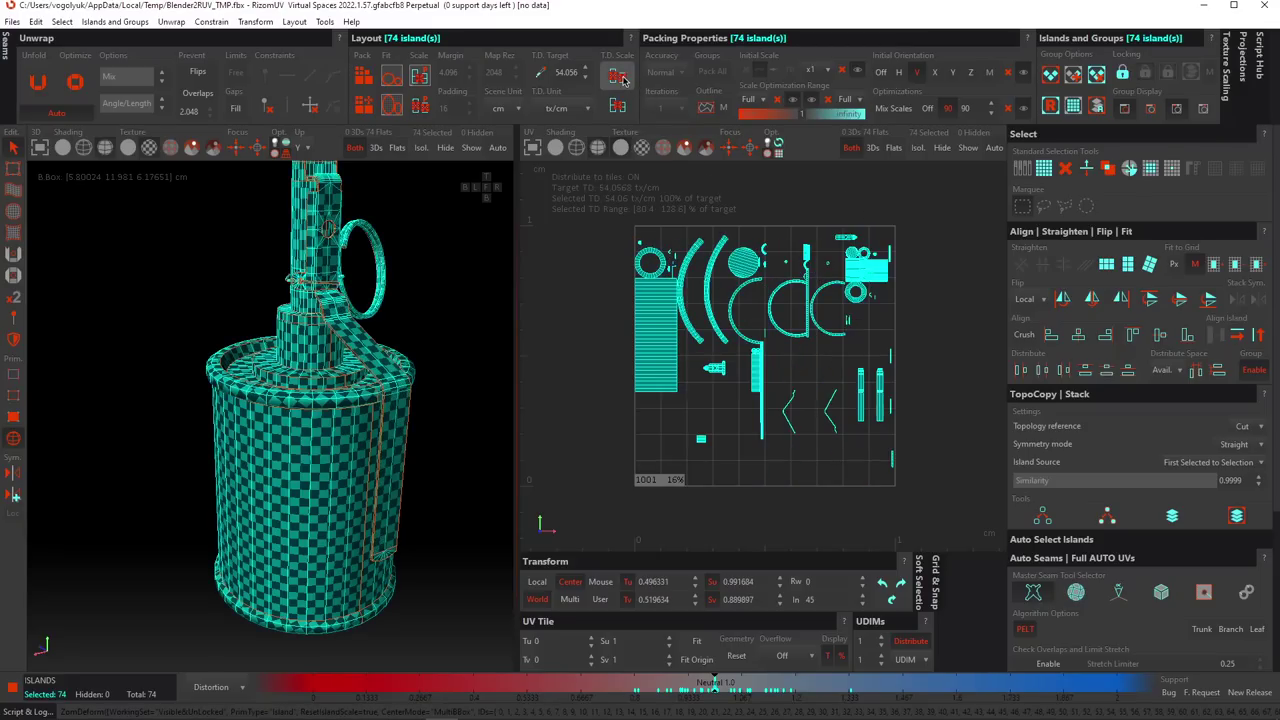
click(931, 342)
click(363, 77)
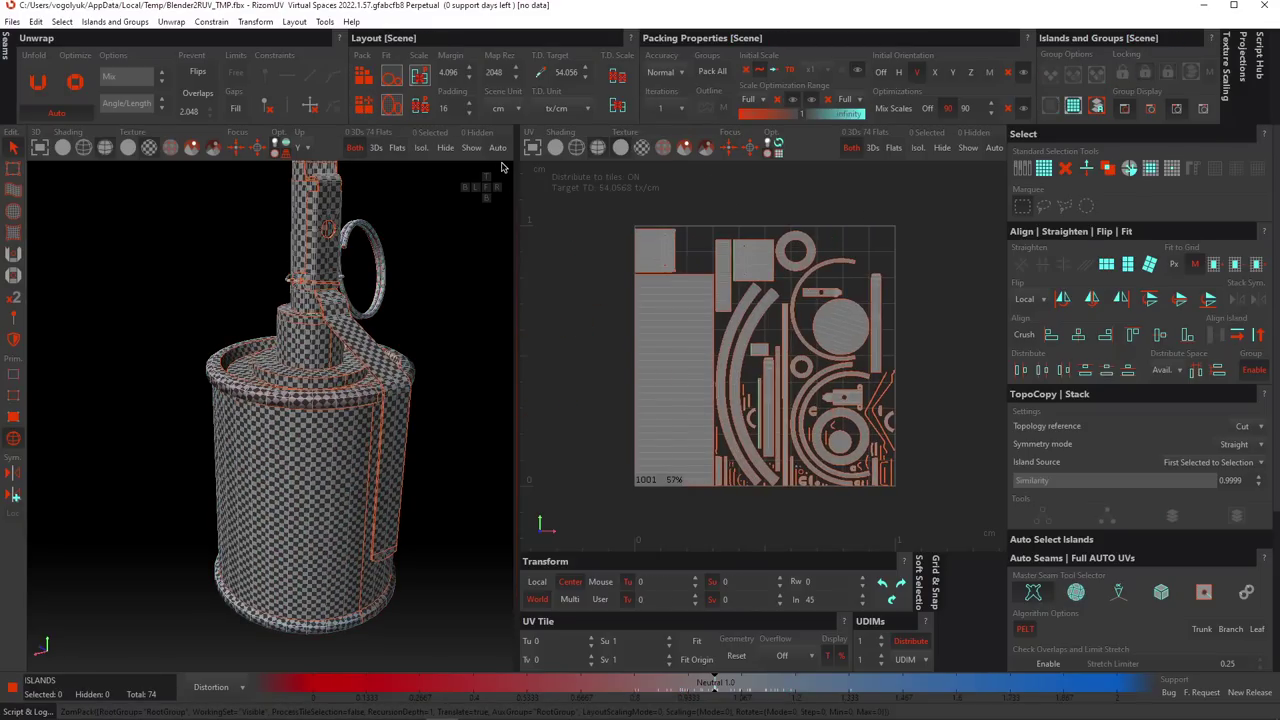
Check the body cylinder's island in the packed layout and the checker size on the body and lever.
click(669, 334)
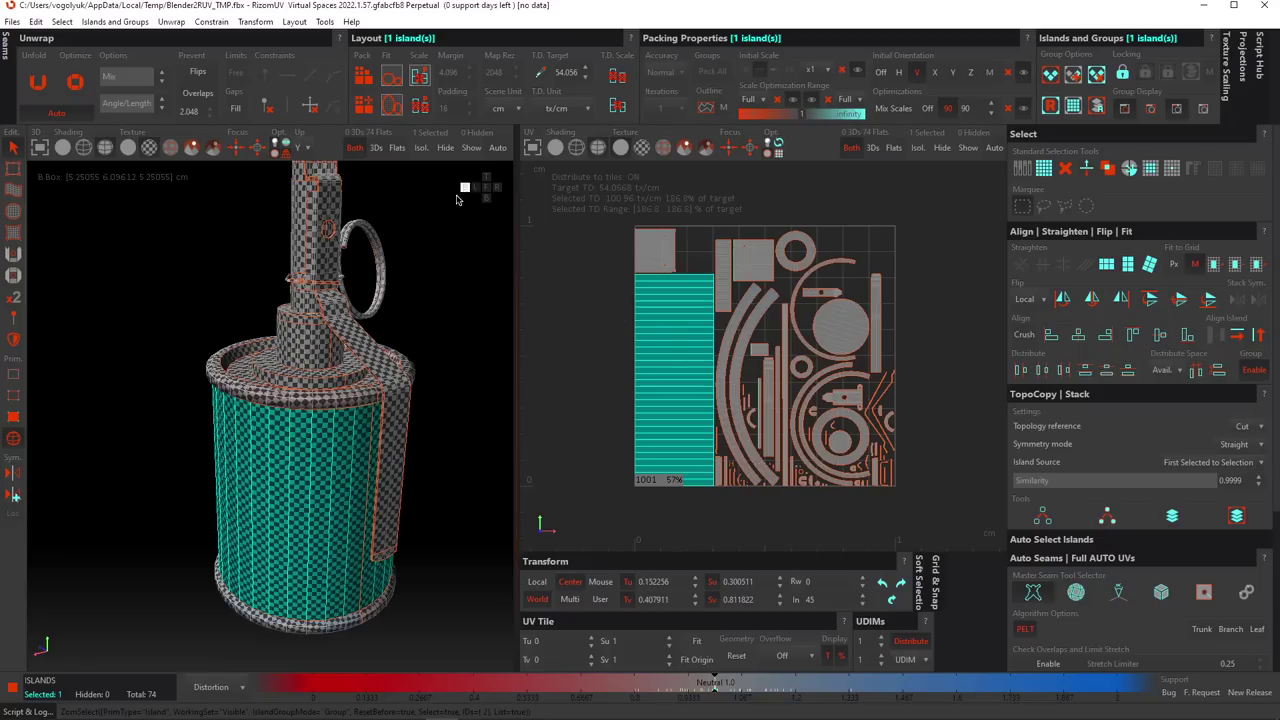
click(464, 374)
scroll(406, 393, up, 8)
scroll(364, 412, down, 3)
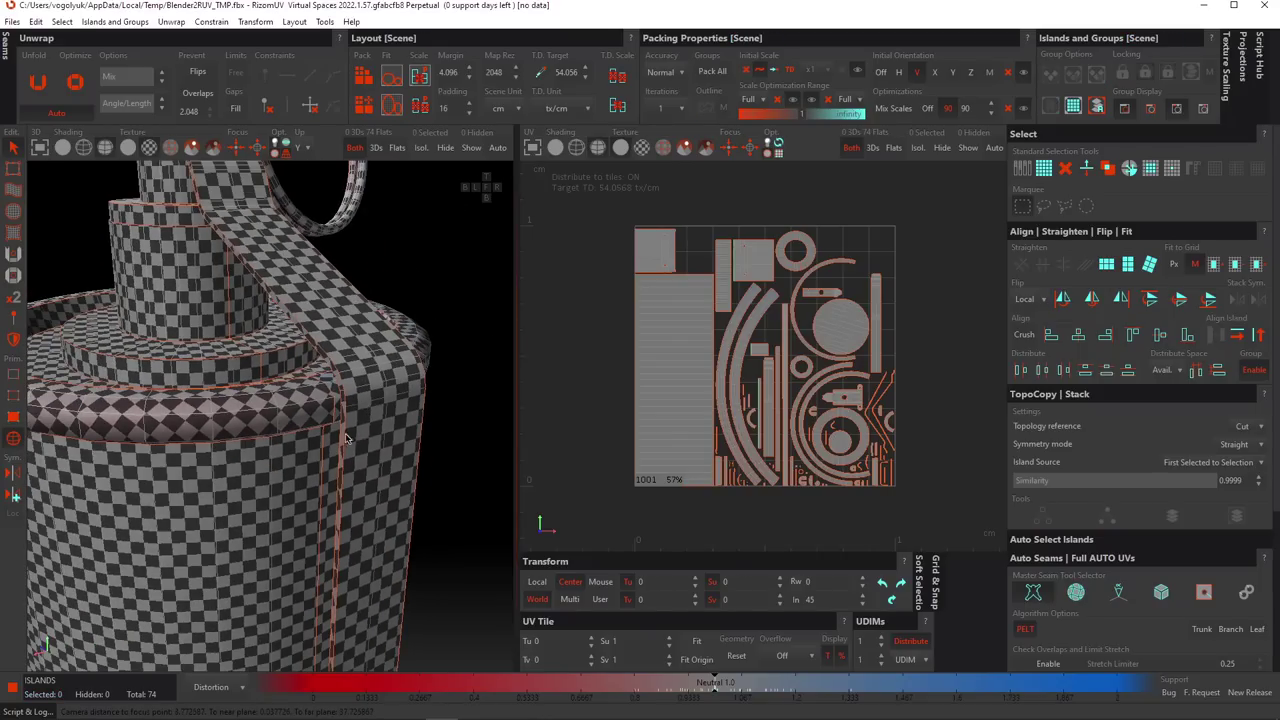
scroll(281, 467, down, 2)
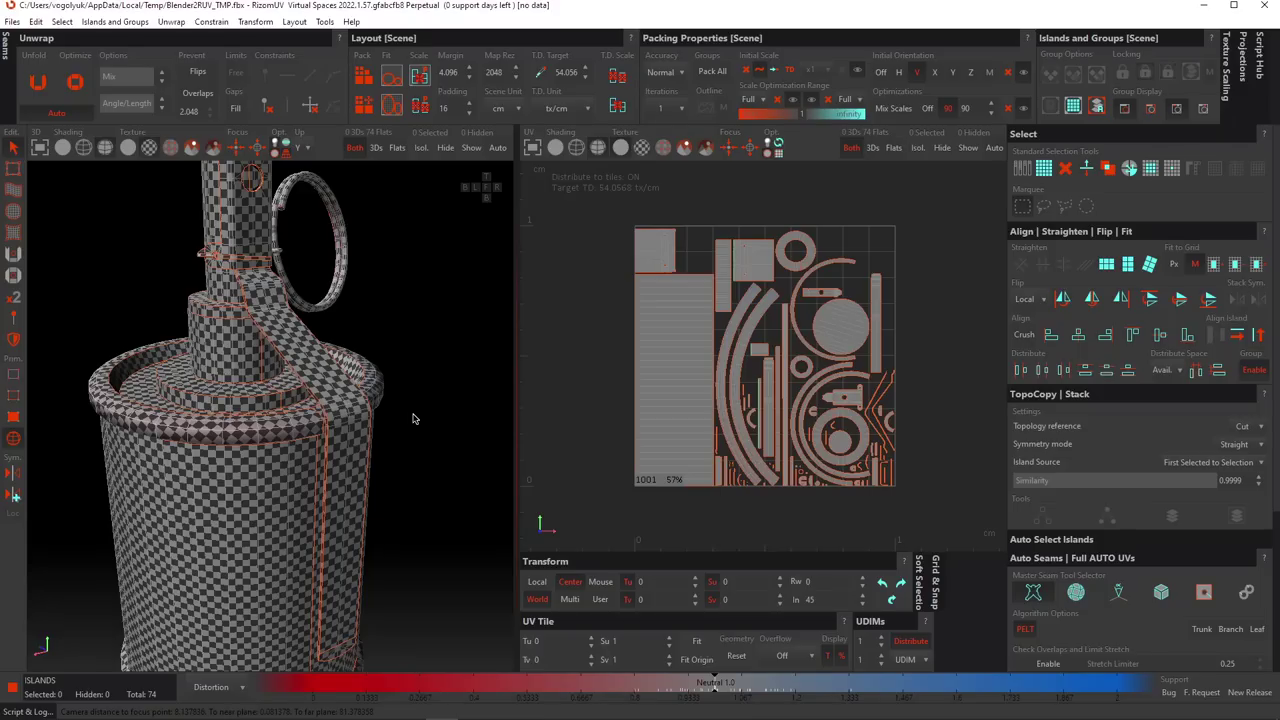
Select the two long curved body-rim islands plus the thin arc around the large disc and straighten them into vertical strips.
key(f)
alt+drag(413, 414, 317, 403)
scroll(775, 301, up, 6)
scroll(653, 251, down, 2)
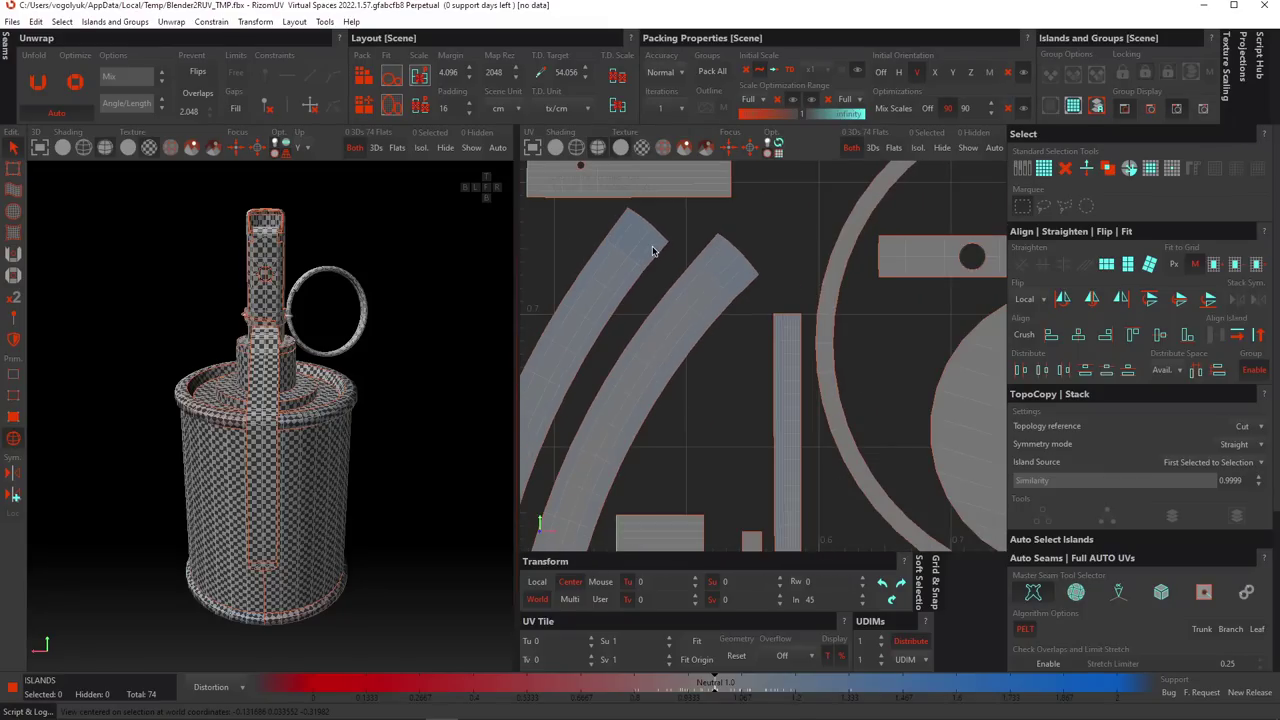
drag(616, 213, 762, 272)
scroll(915, 185, down, 4)
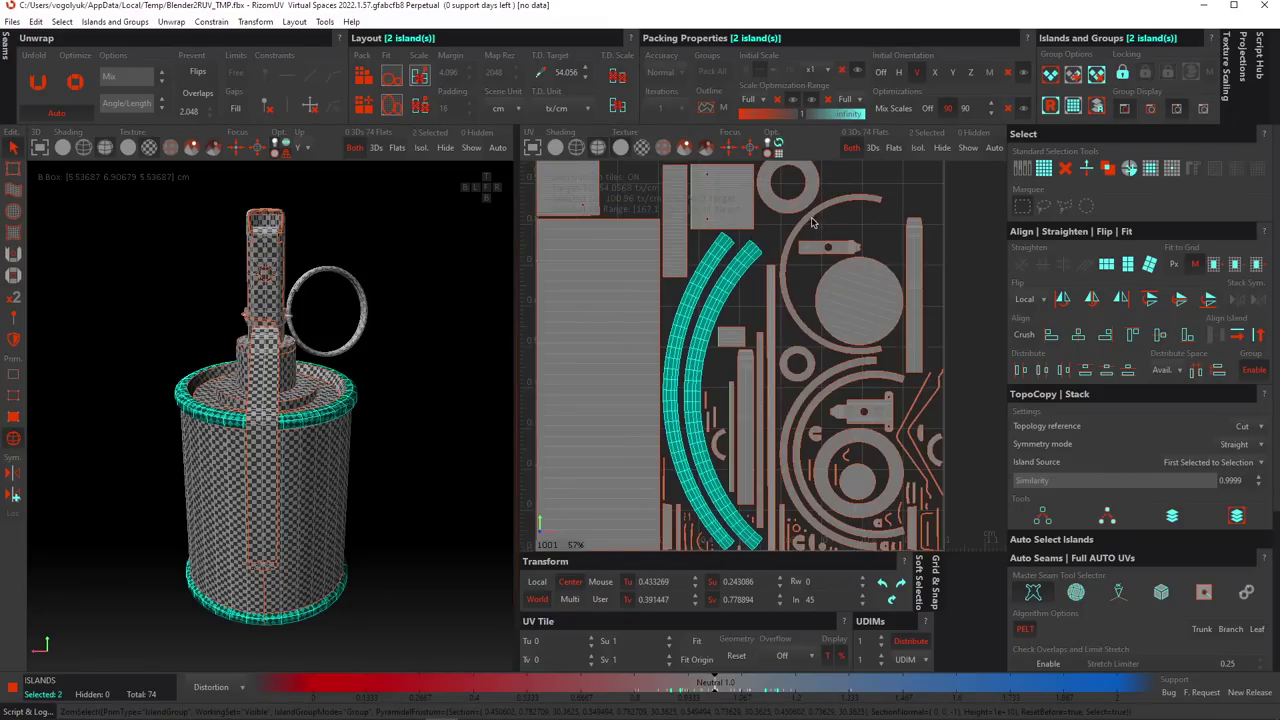
ctrl+drag(922, 186, 889, 220)
scroll(822, 245, down, 4)
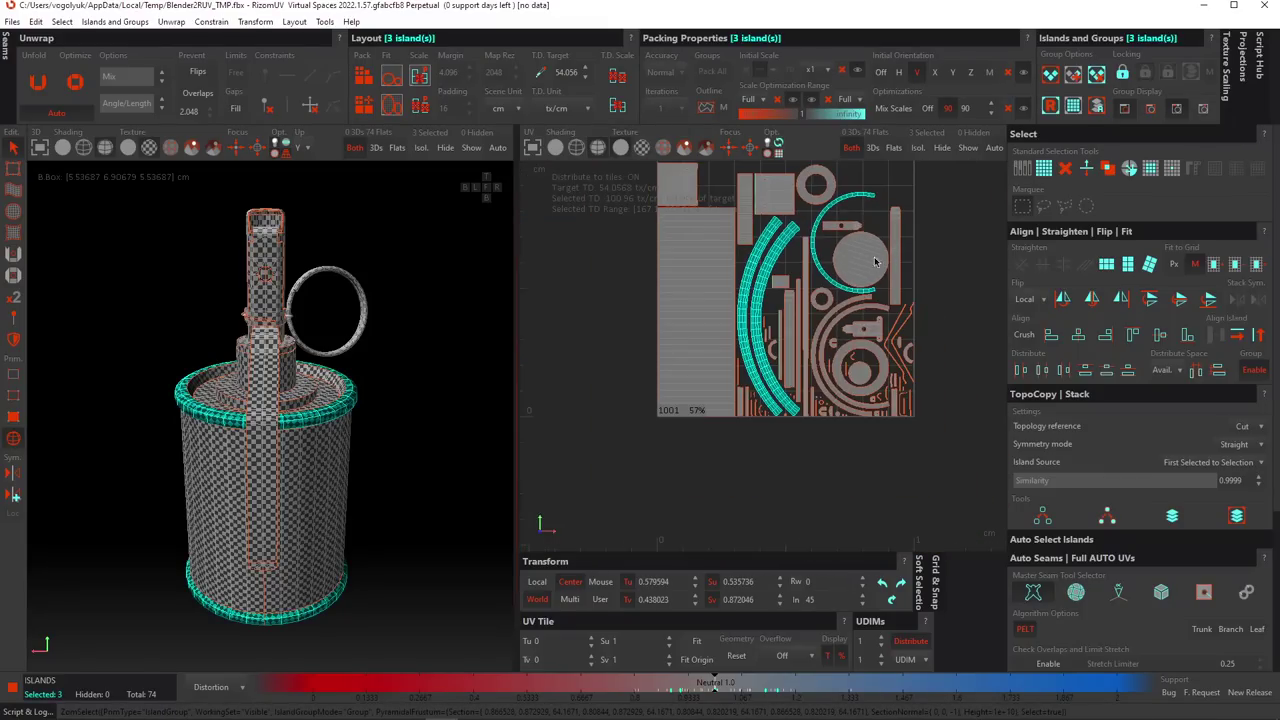
scroll(847, 279, up, 5)
click(1128, 265)
scroll(840, 287, down, 5)
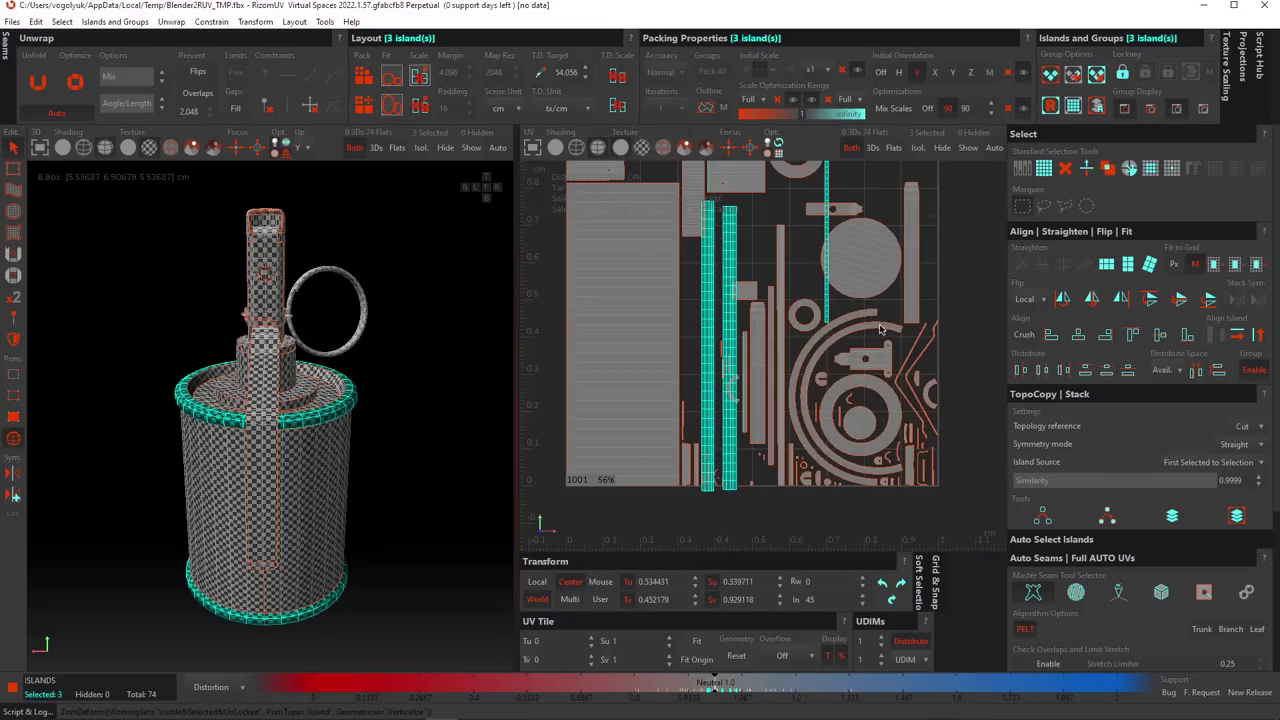
Straighten the two concentric inner-rim arc islands into vertical strips.
scroll(881, 329, up, 5)
drag(867, 276, 934, 343)
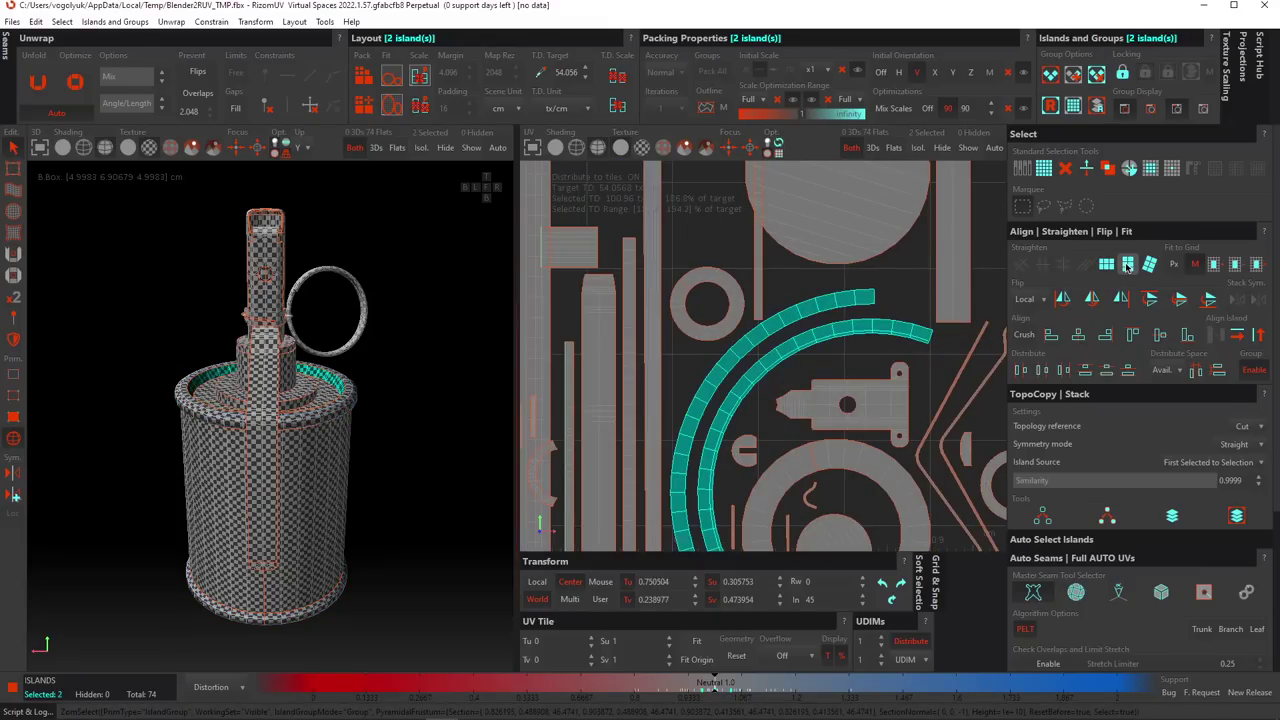
scroll(818, 320, up, 5)
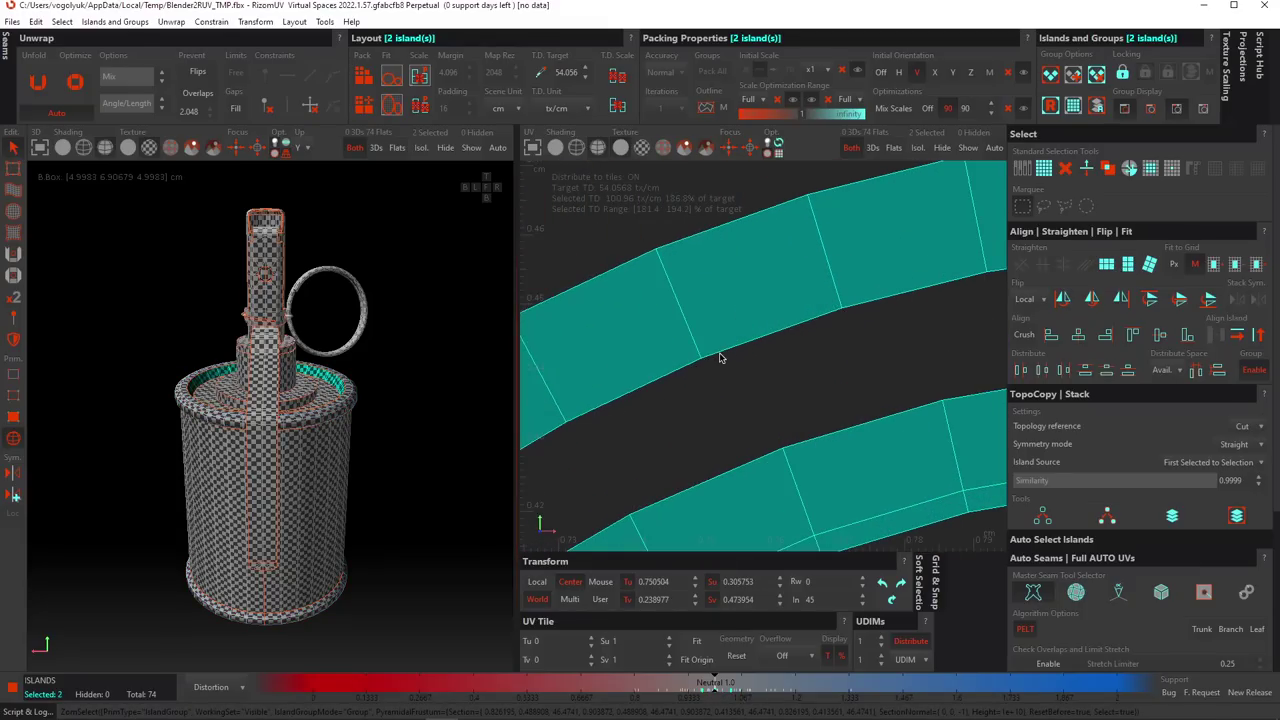
scroll(719, 357, up, 3)
scroll(783, 320, down, 6)
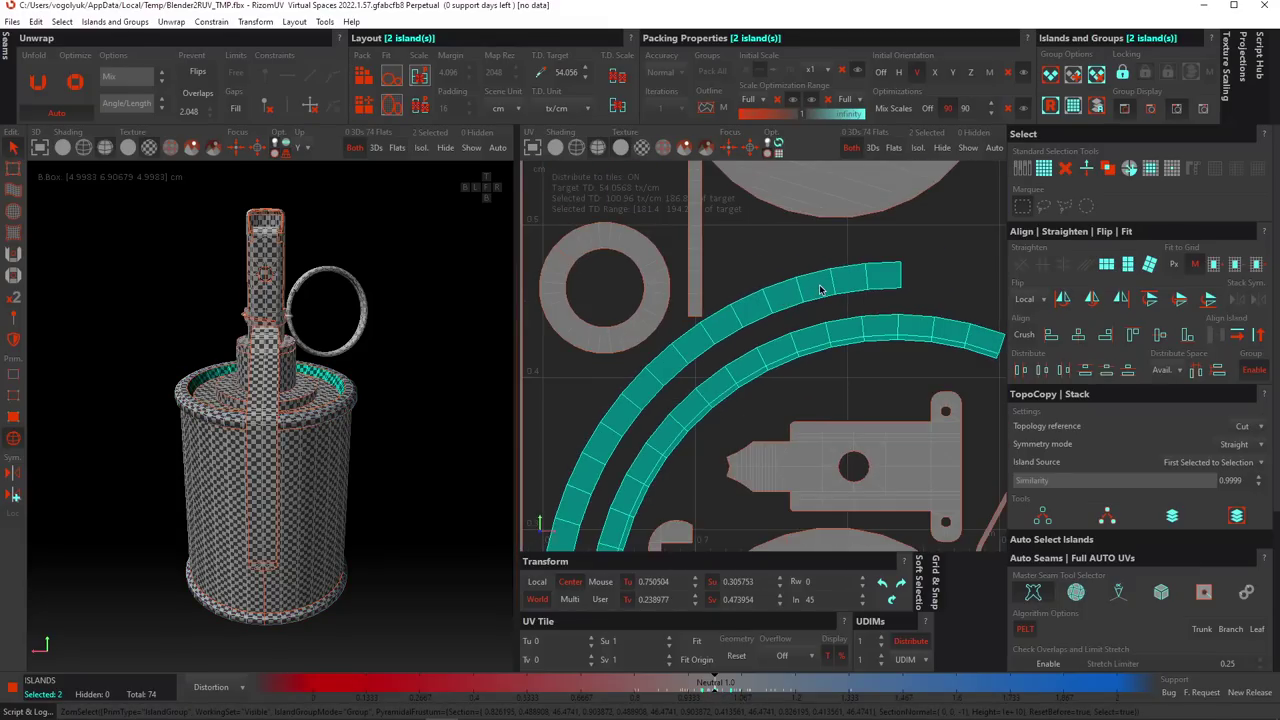
scroll(820, 289, down, 4)
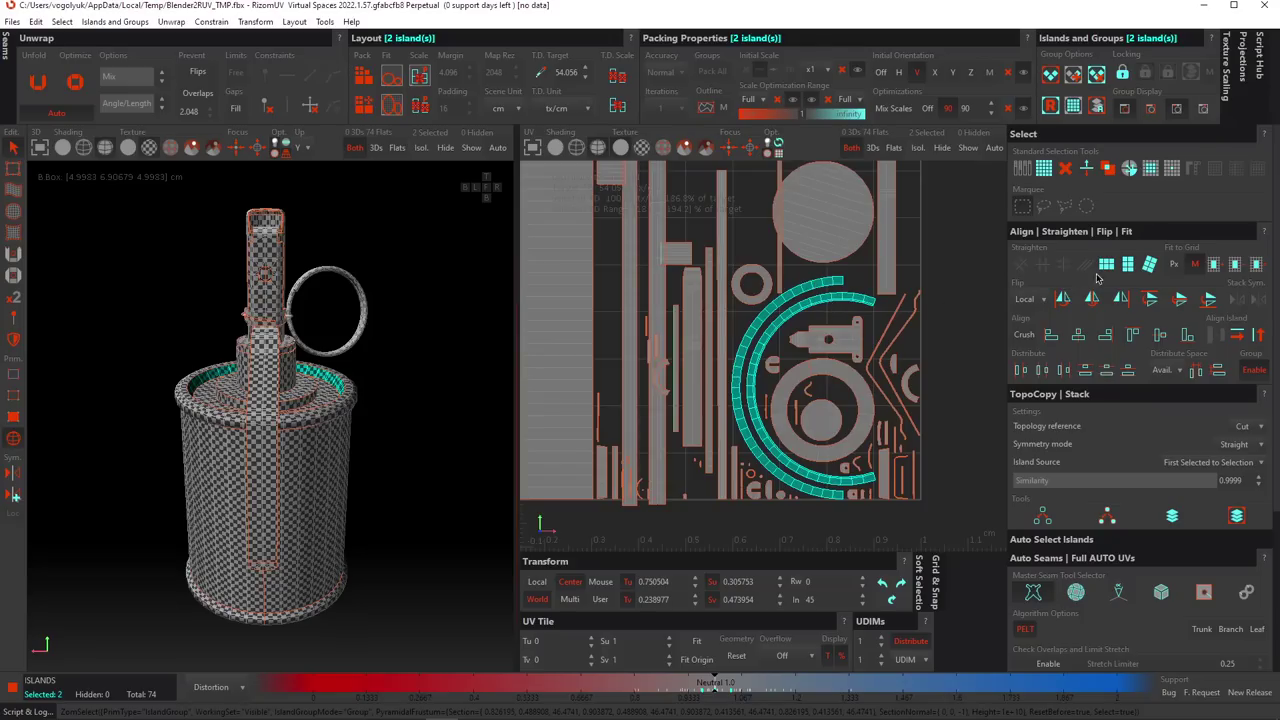
click(1128, 271)
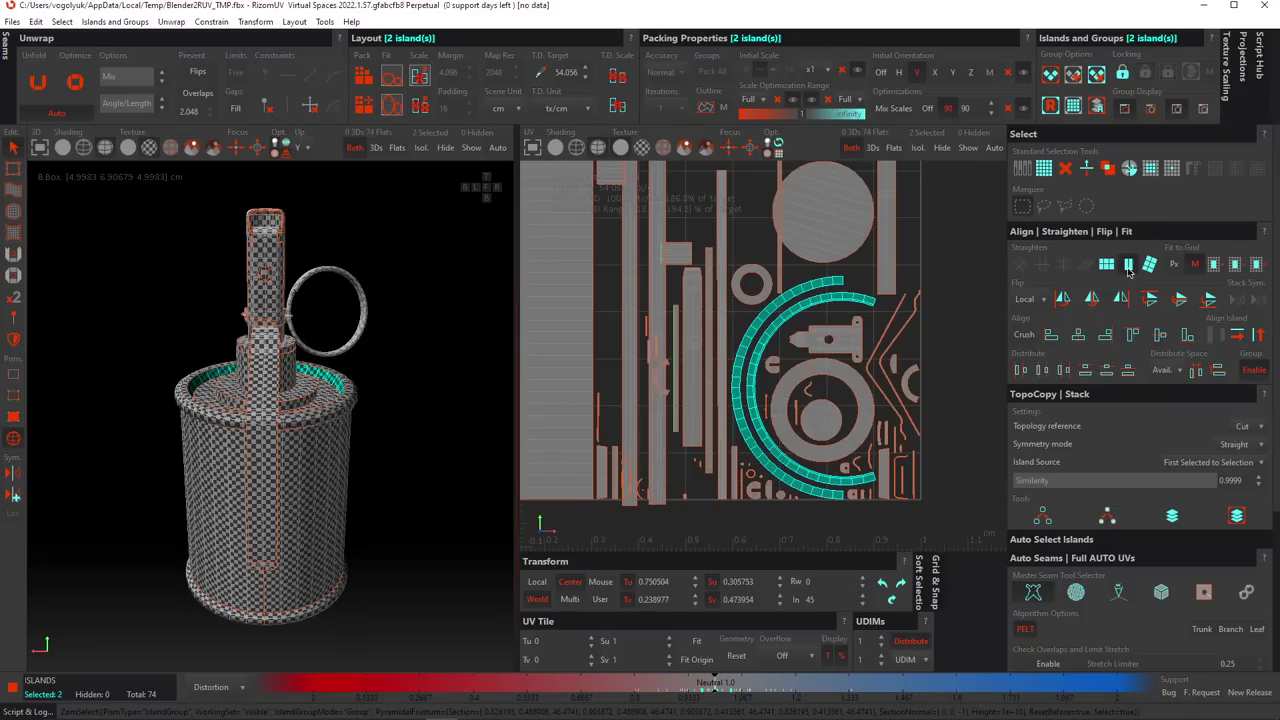
click(963, 275)
Straighten the small ring island from the top of the neck into a vertical strip.
scroll(754, 278, up, 5)
click(806, 271)
scroll(768, 280, up, 2)
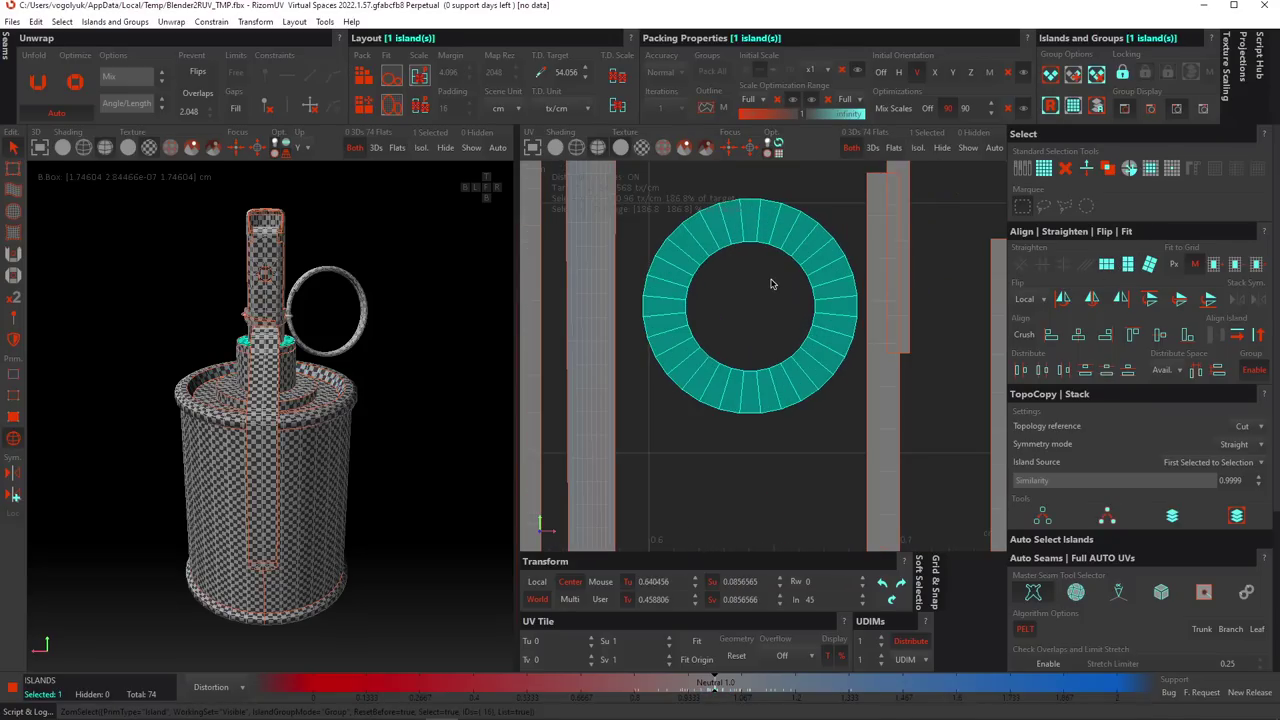
click(769, 283)
scroll(727, 265, up, 4)
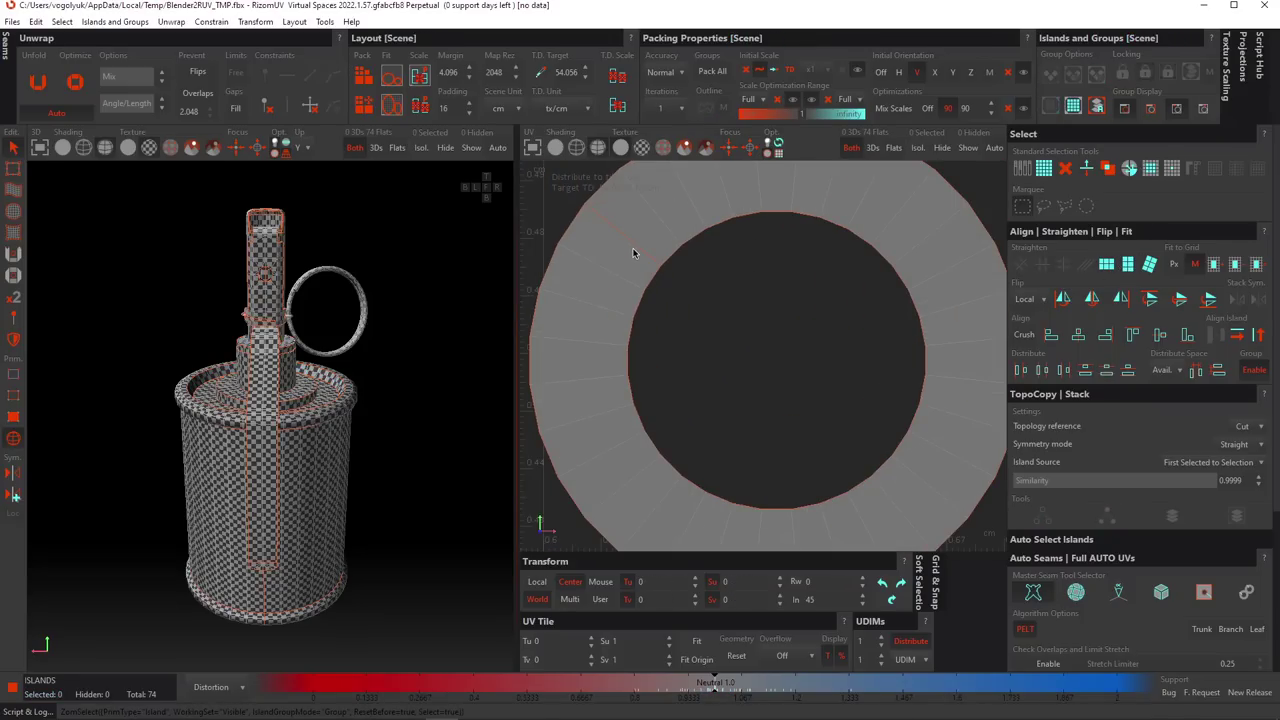
click(634, 251)
scroll(685, 274, down, 2)
click(683, 278)
click(655, 260)
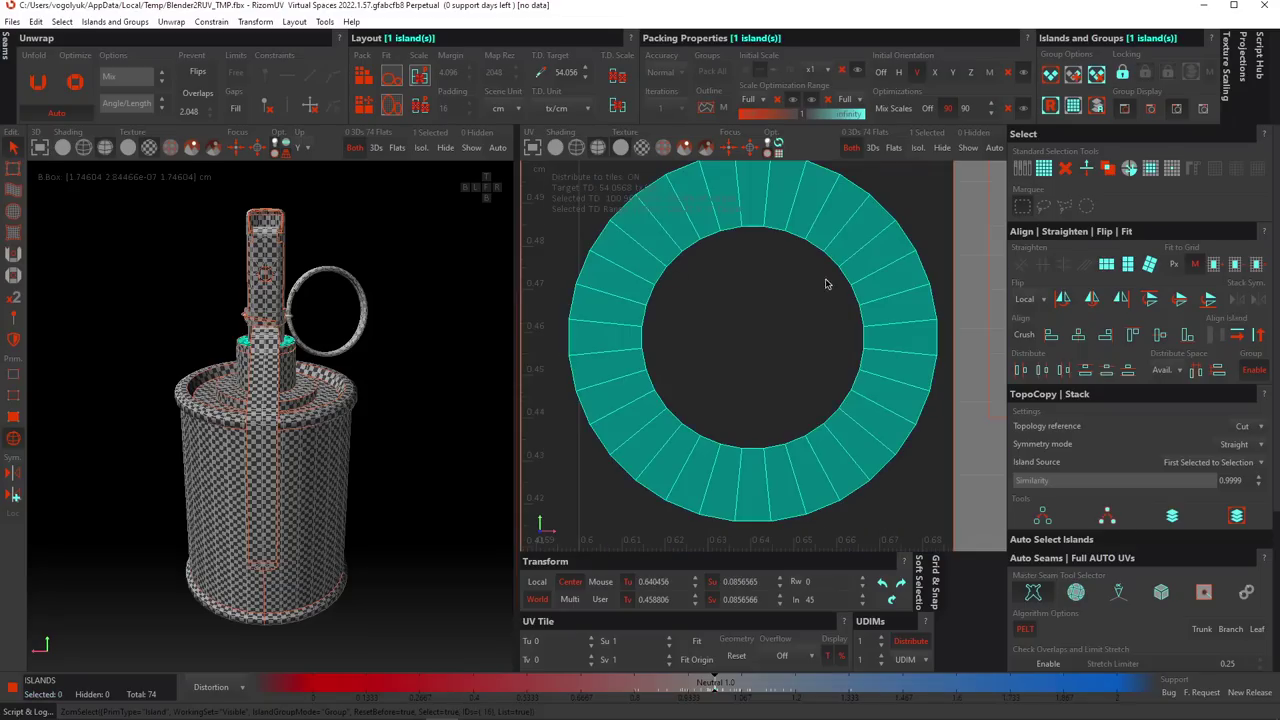
click(1128, 268)
click(840, 308)
Straighten the small gridded half-ring island at the UV tile's edge into a vertical strip.
scroll(750, 257, down, 7)
scroll(775, 257, up, 4)
click(905, 376)
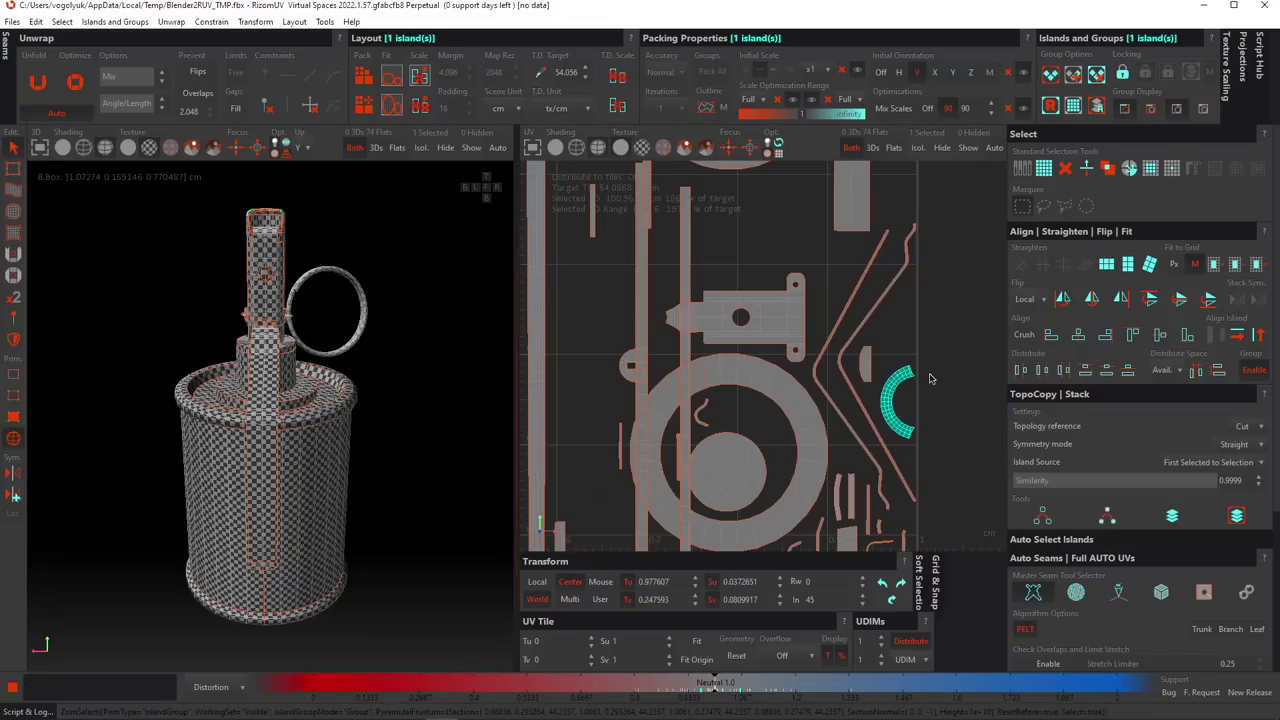
click(1134, 264)
scroll(919, 385, up, 1)
click(920, 372)
scroll(915, 380, down, 2)
Straighten the thin bent strip and the two narrow strips near the large ring island into vertical strips.
scroll(865, 480, up, 4)
drag(805, 364, 833, 380)
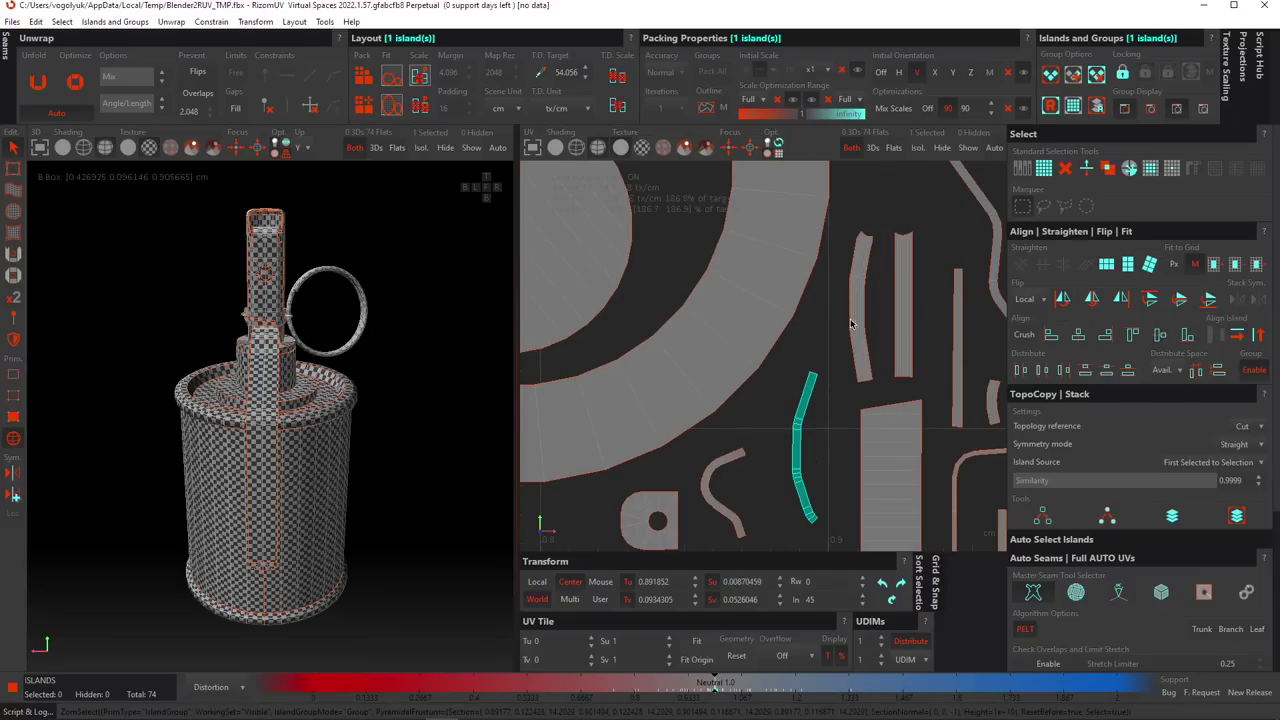
click(1128, 265)
drag(848, 219, 972, 284)
click(1128, 265)
click(941, 257)
click(1128, 265)
click(973, 316)
scroll(971, 318, down, 2)
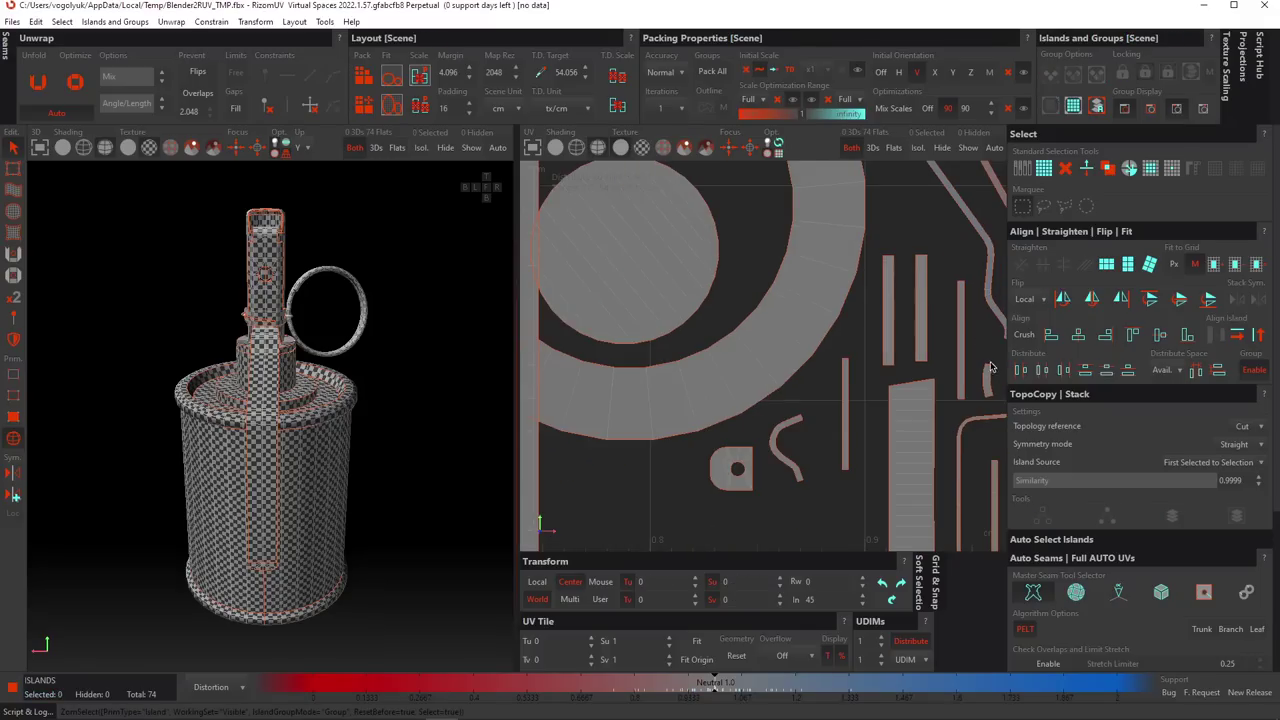
Straighten the short curved strip and the small hook-shaped strip into vertical strips.
drag(972, 357, 1003, 376)
click(1128, 265)
click(972, 338)
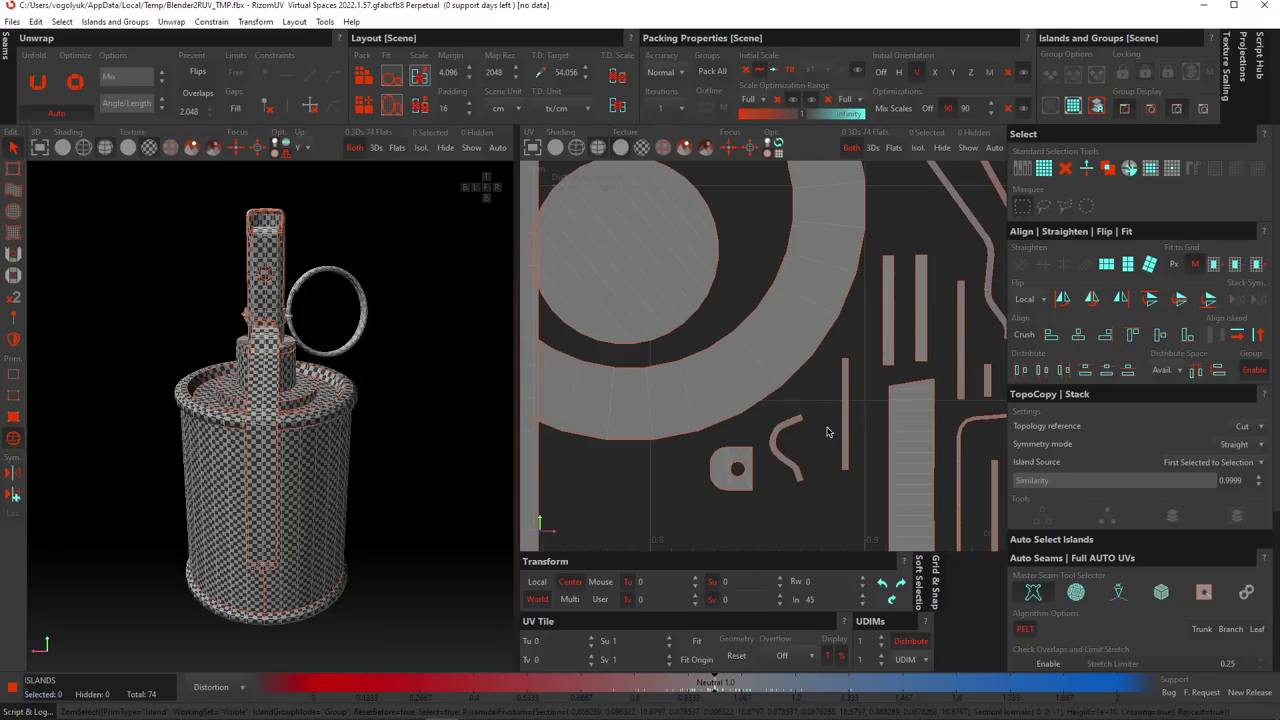
drag(797, 408, 819, 426)
click(1125, 267)
click(800, 450)
scroll(815, 350, down, 4)
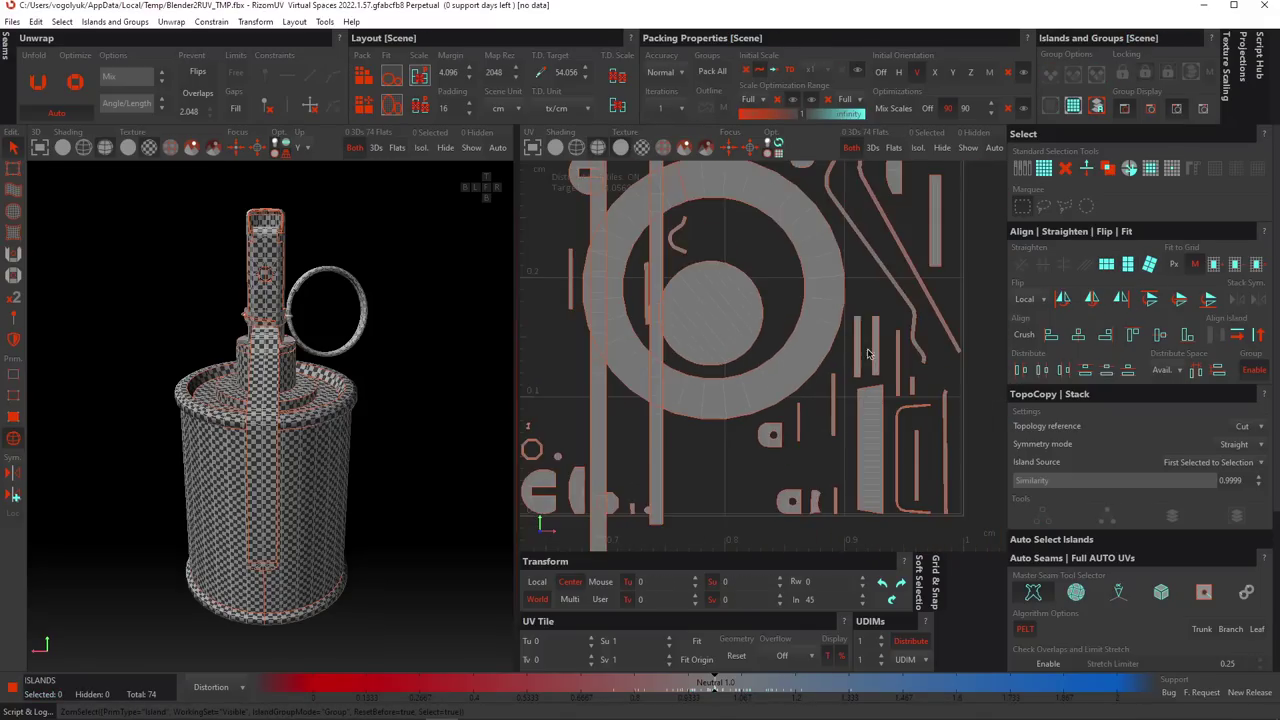
Rotate the small disc island inside the large ring so that its middle edge is vertical.
click(771, 313)
scroll(764, 311, up, 4)
key(F2)
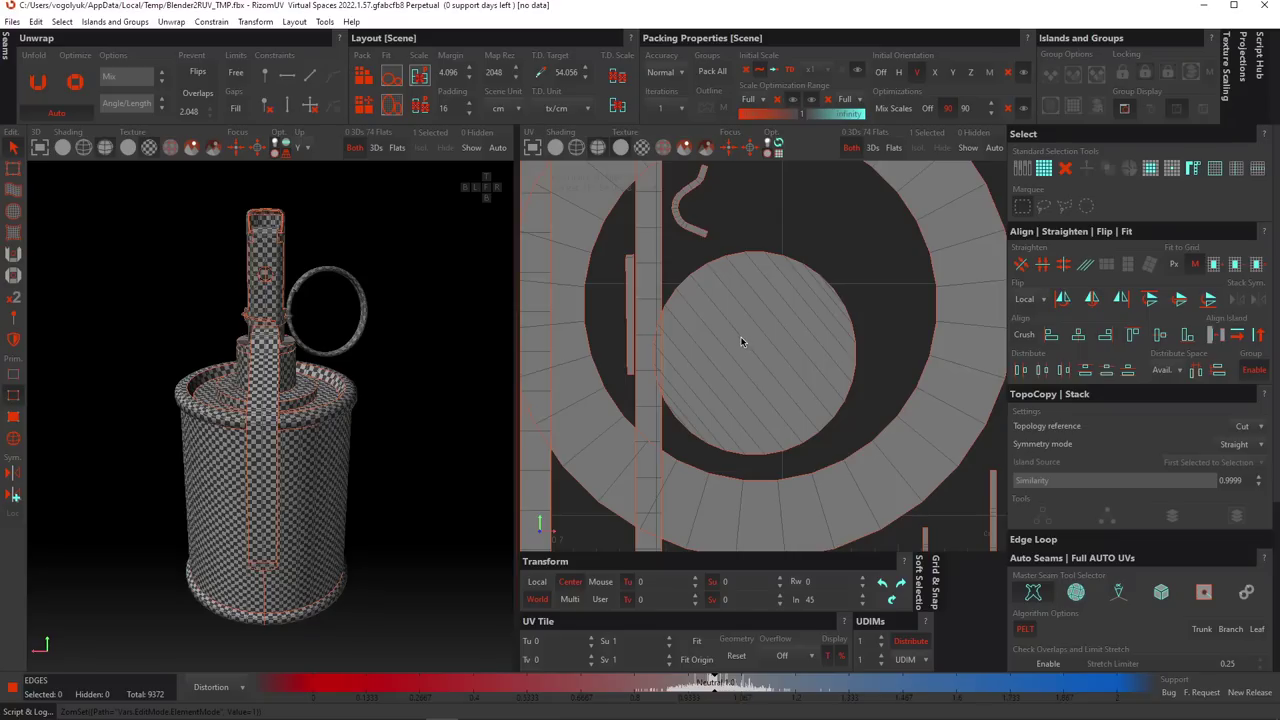
click(727, 326)
scroll(268, 330, up, 5)
mouse_move(268, 330)
alt+mouse_down()
mouse_move(246, 383)
mouse_move(252, 322)
alt+mouse_up()
scroll(229, 266, down, 5)
alt+drag(229, 266, 112, 465)
scroll(215, 370, up, 6)
alt+drag(301, 441, 353, 503)
alt+drag(359, 417, 274, 480)
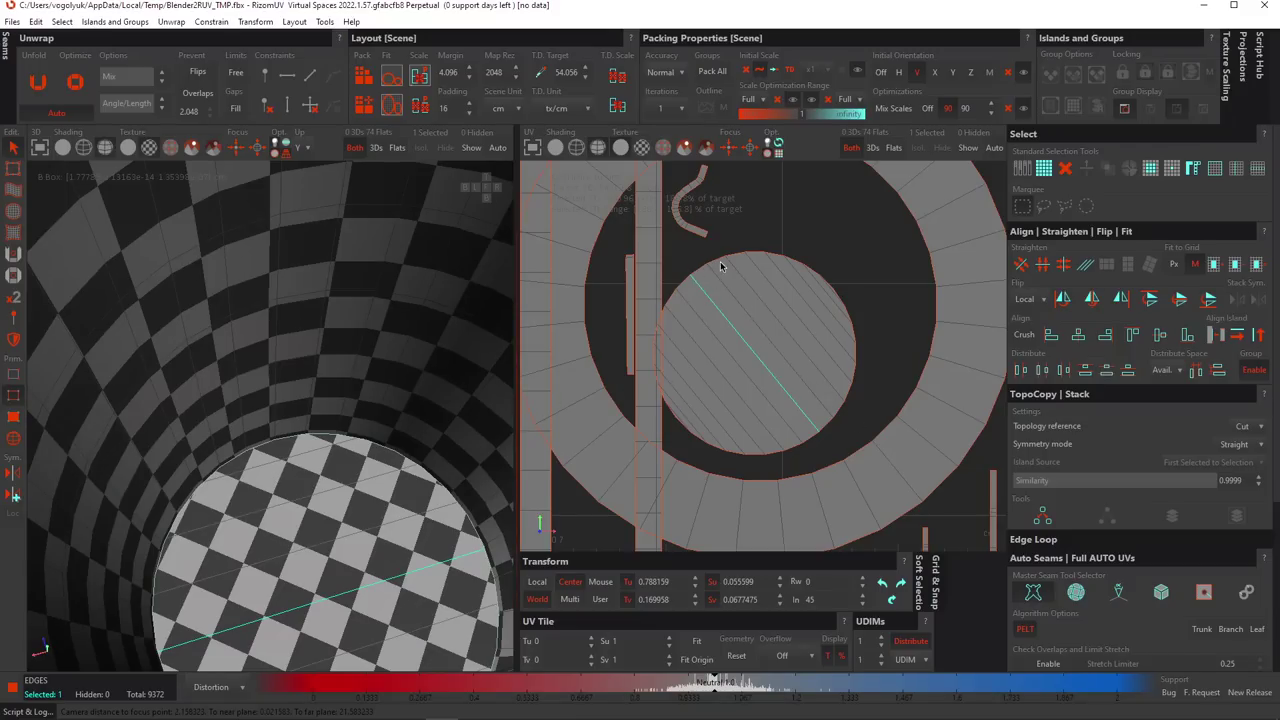
click(1258, 334)
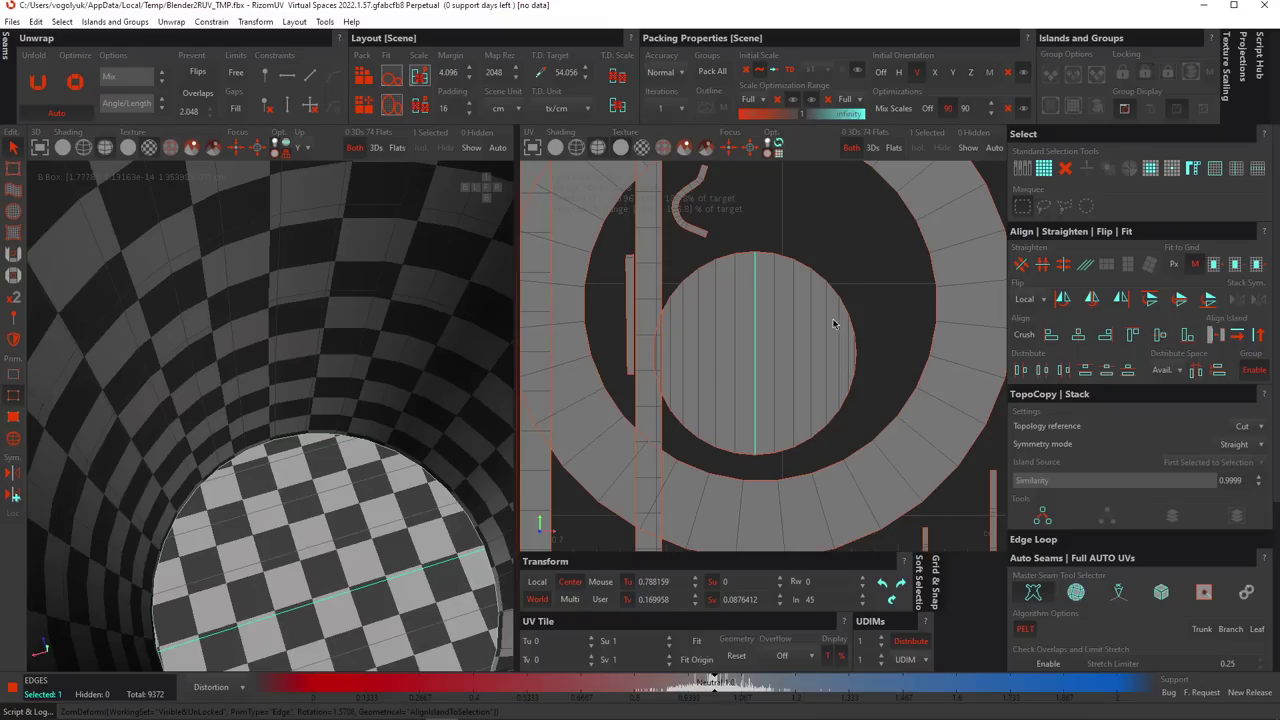
click(883, 272)
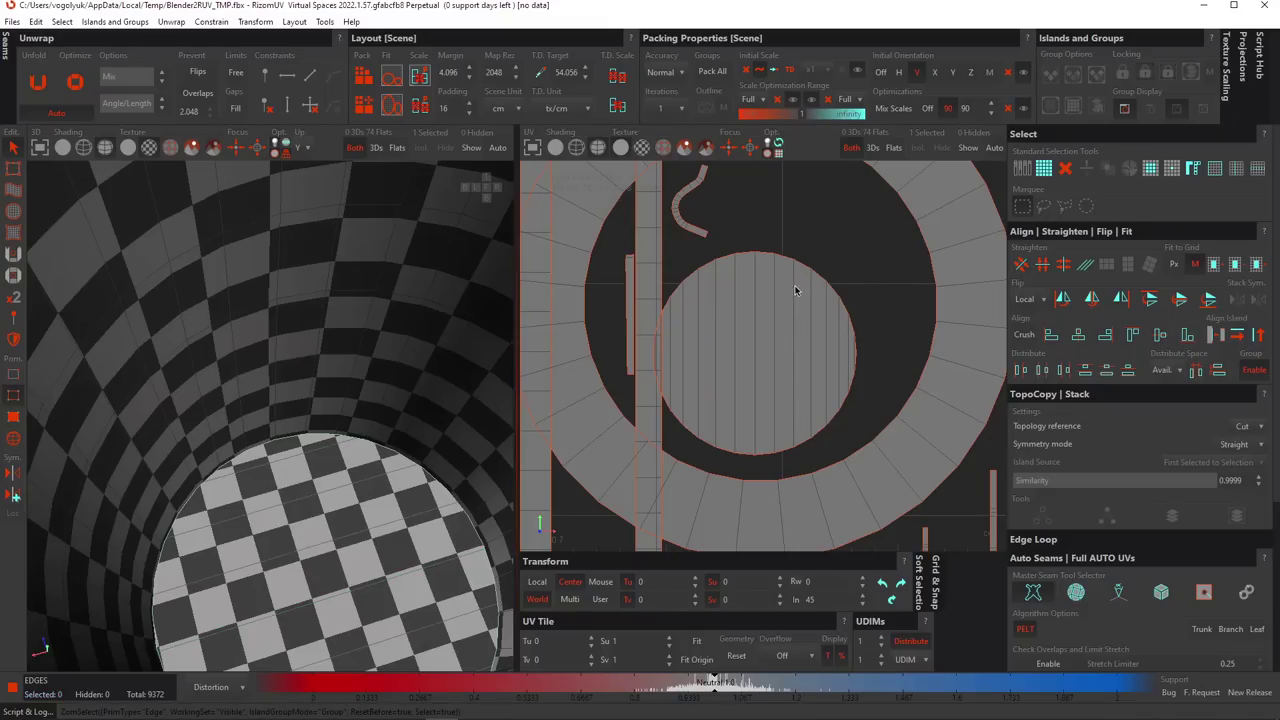
scroll(829, 327, down, 1)
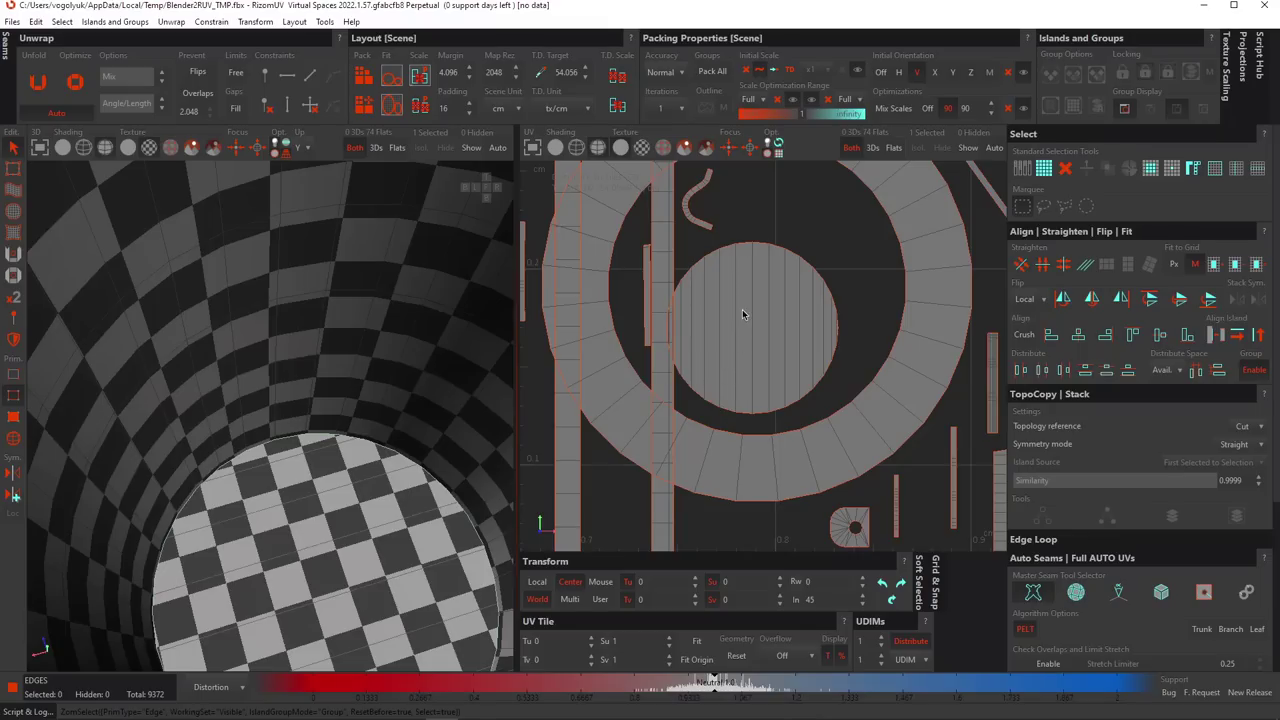
Try aligning the small disc island horizontally by its middle edge, and turn it back to vertical.
click(752, 264)
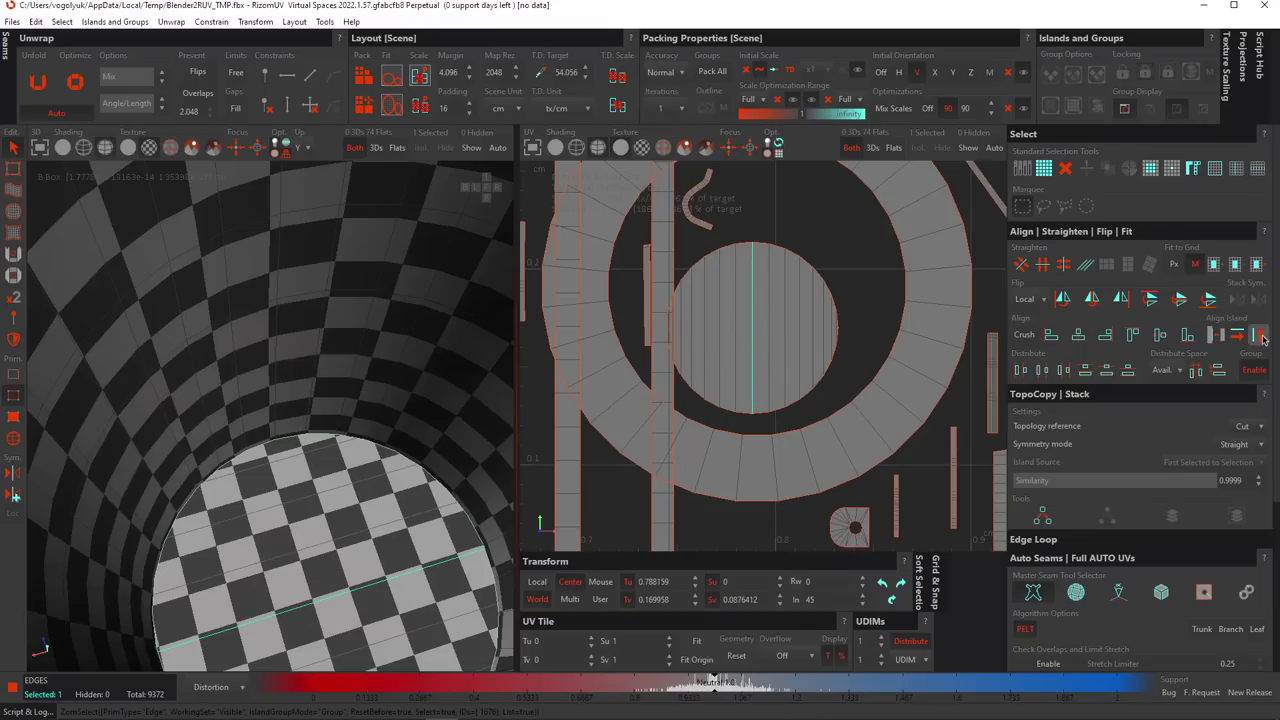
click(1238, 336)
click(1254, 338)
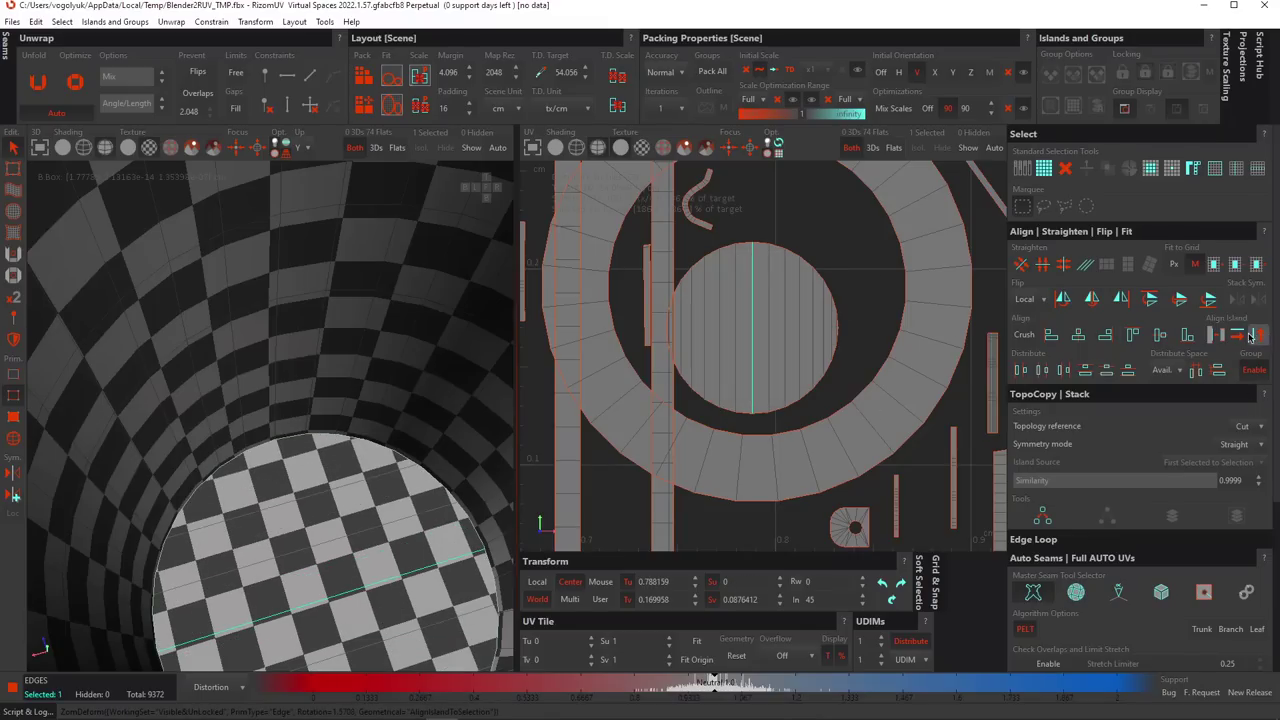
click(864, 277)
scroll(740, 390, up, 5)
scroll(740, 390, down, 2)
middle_drag(762, 243, 762, 303)
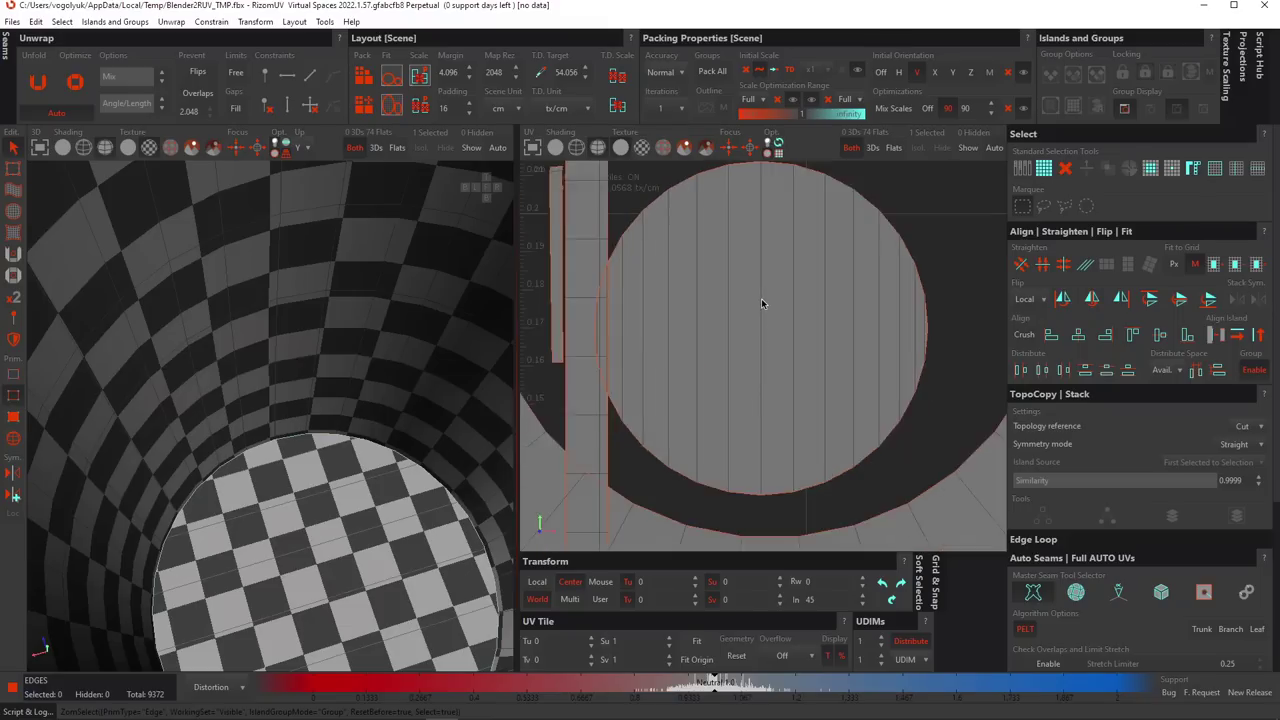
scroll(771, 387, down, 1)
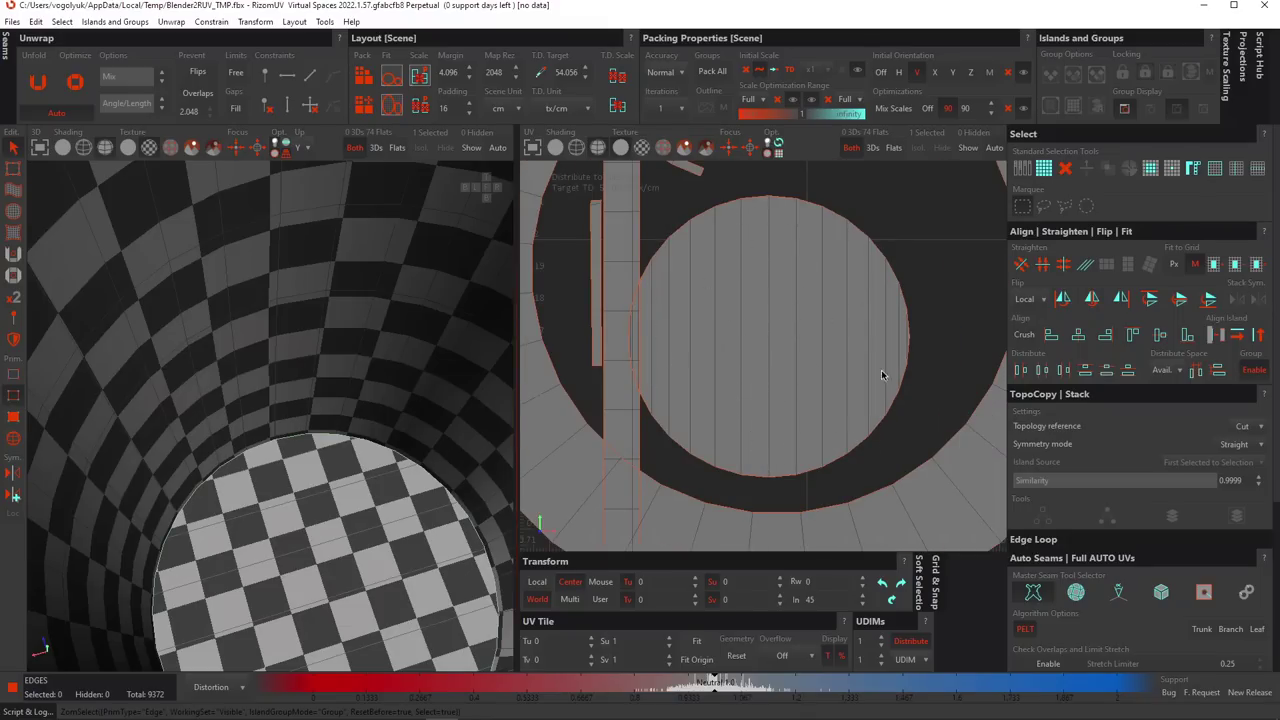
Straighten the gridded half-ring island overlapping the long strips into a vertical strip.
scroll(811, 300, down, 5)
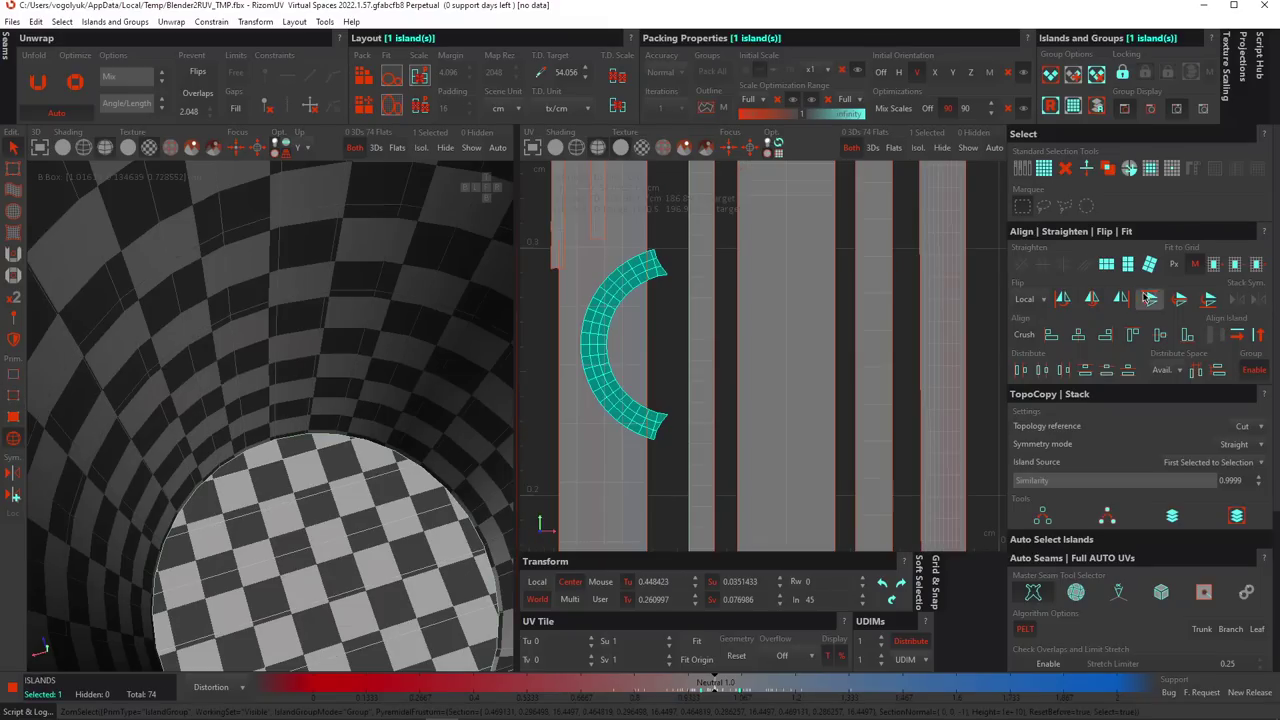
click(1128, 264)
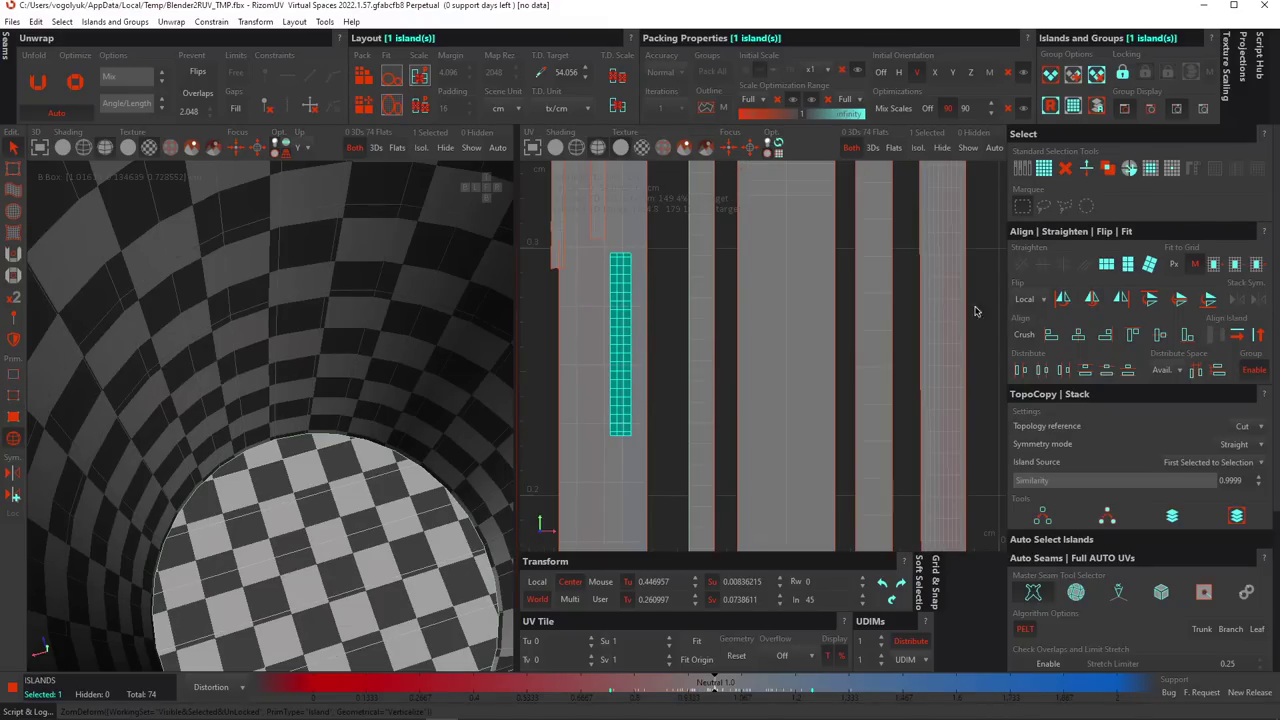
click(812, 330)
Rotate the large disc island so that its middle edge is vertical.
scroll(798, 332, down, 5)
scroll(855, 309, down, 5)
scroll(870, 246, up, 4)
scroll(827, 262, down, 4)
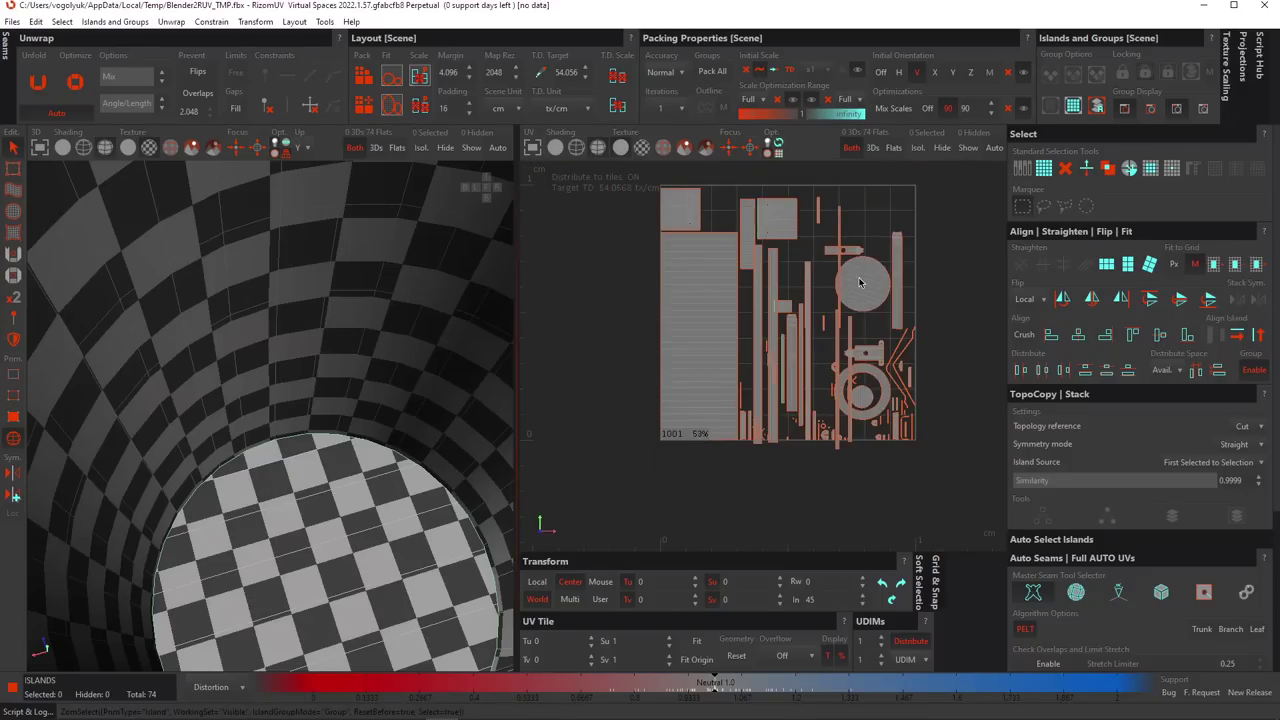
scroll(873, 282, up, 5)
key(F2)
key(F4)
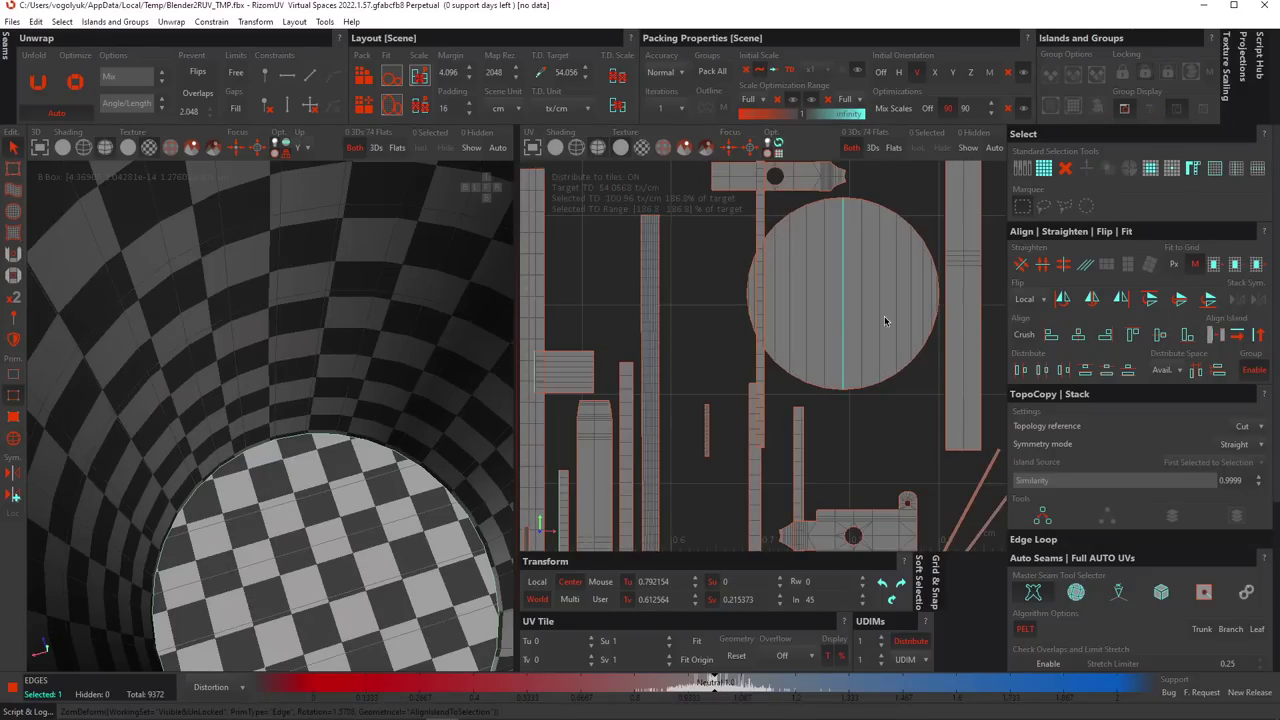
Straighten the large ring island around the small disc into a vertical strip.
scroll(851, 414, down, 4)
click(863, 405)
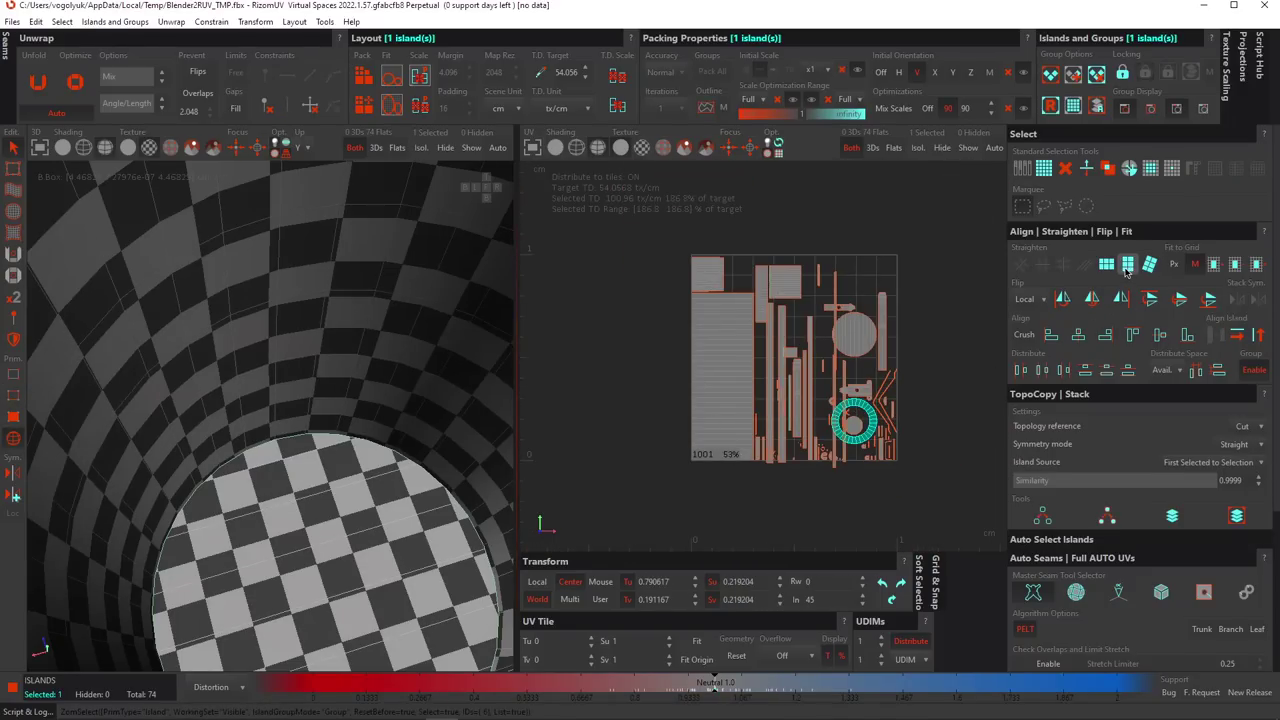
click(1128, 264)
click(929, 277)
Straighten the two long thin angled strip islands at the UV tile's edge into vertical strips.
scroll(906, 348, up, 5)
drag(828, 446, 899, 488)
scroll(872, 350, down, 3)
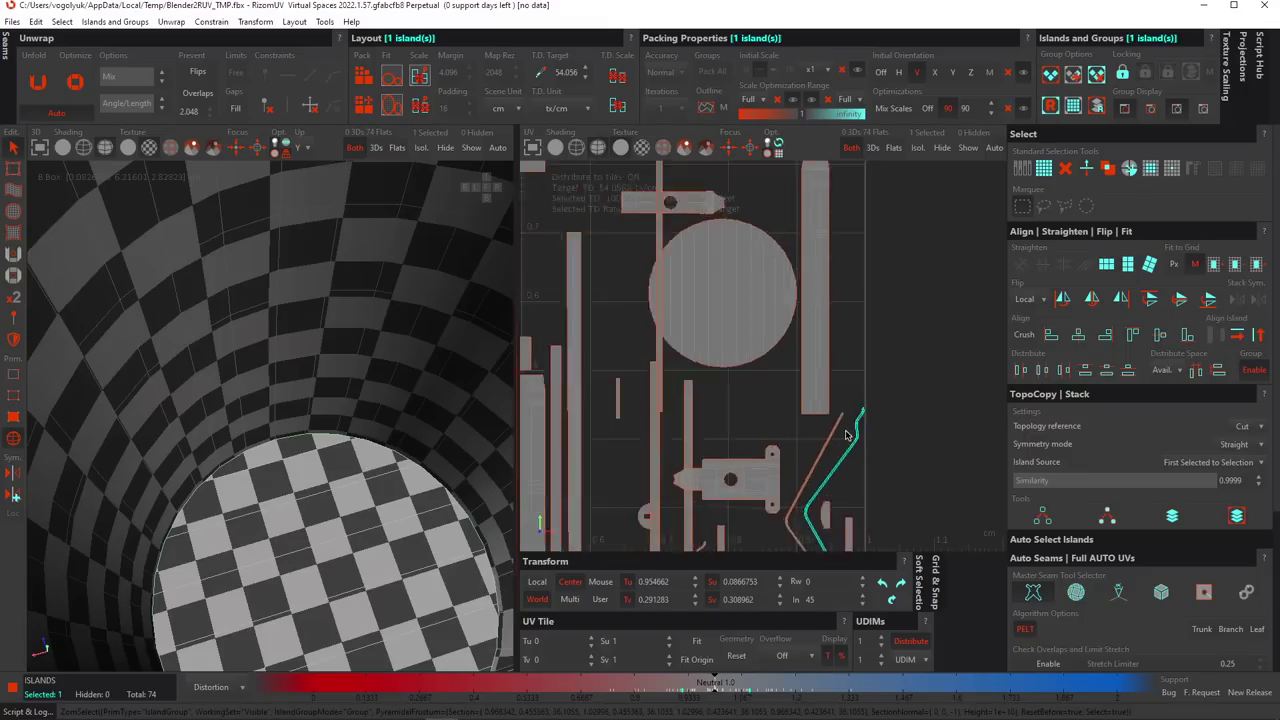
scroll(846, 437, up, 5)
drag(825, 357, 907, 418)
scroll(903, 350, down, 4)
click(1128, 264)
click(952, 287)
Straighten the bent thin strip islands in the UV tile's lower right corner into vertical strips.
scroll(918, 322, down, 3)
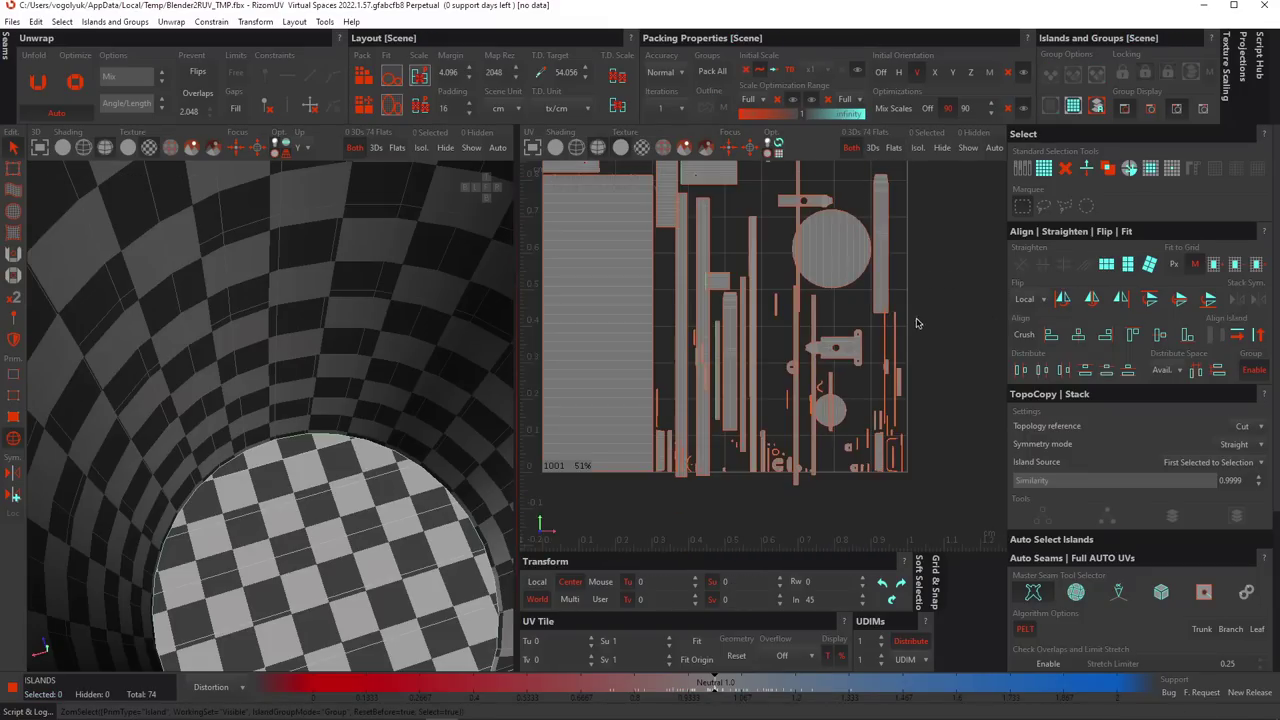
scroll(899, 451, up, 5)
scroll(898, 361, up, 3)
drag(897, 354, 869, 393)
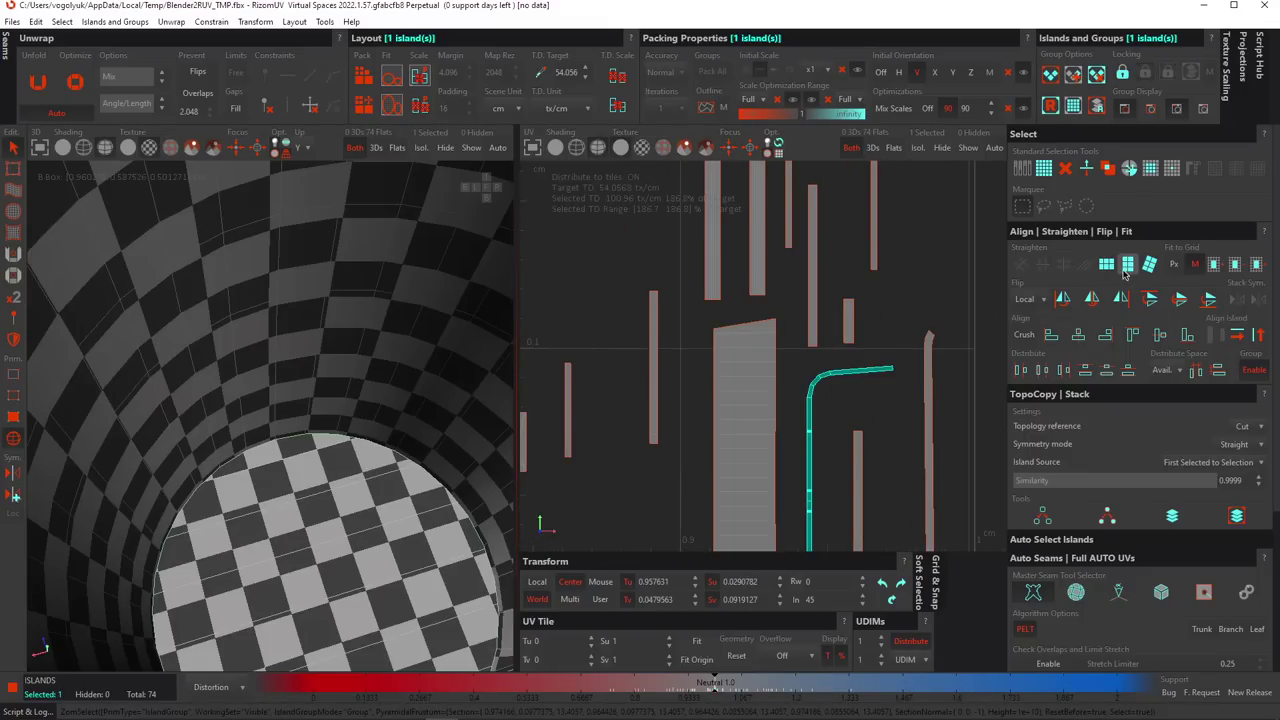
click(1128, 264)
drag(927, 302, 961, 355)
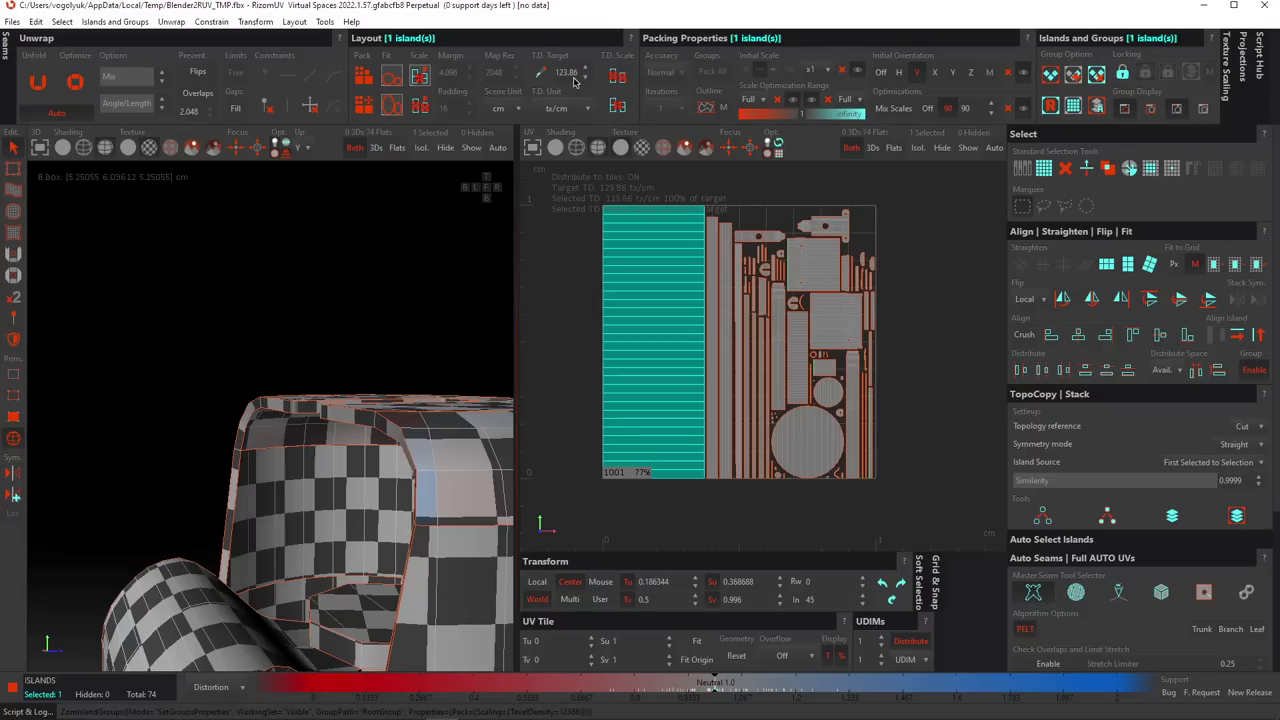
Apply the 123.86 tx/cm texel density to all islands, repack them, and sample the large body island's density as the target.
key(ctrl+a)
click(618, 77)
click(588, 183)
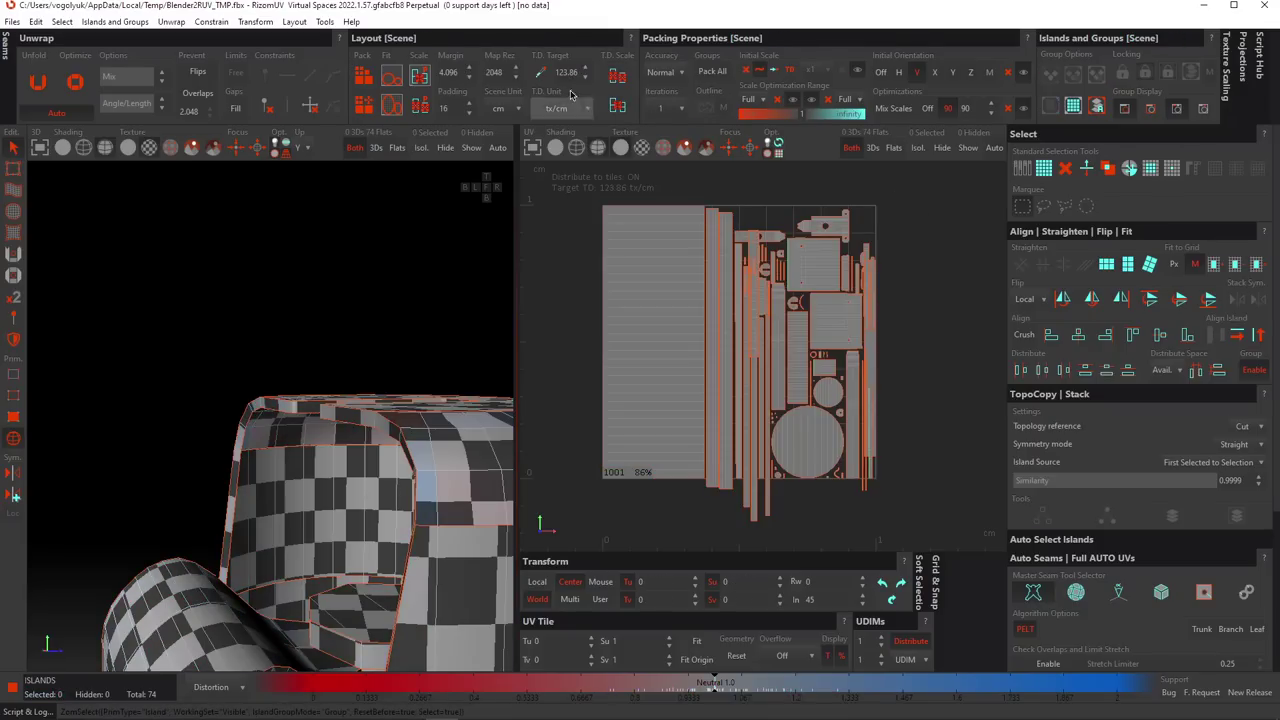
click(357, 108)
click(651, 252)
click(541, 73)
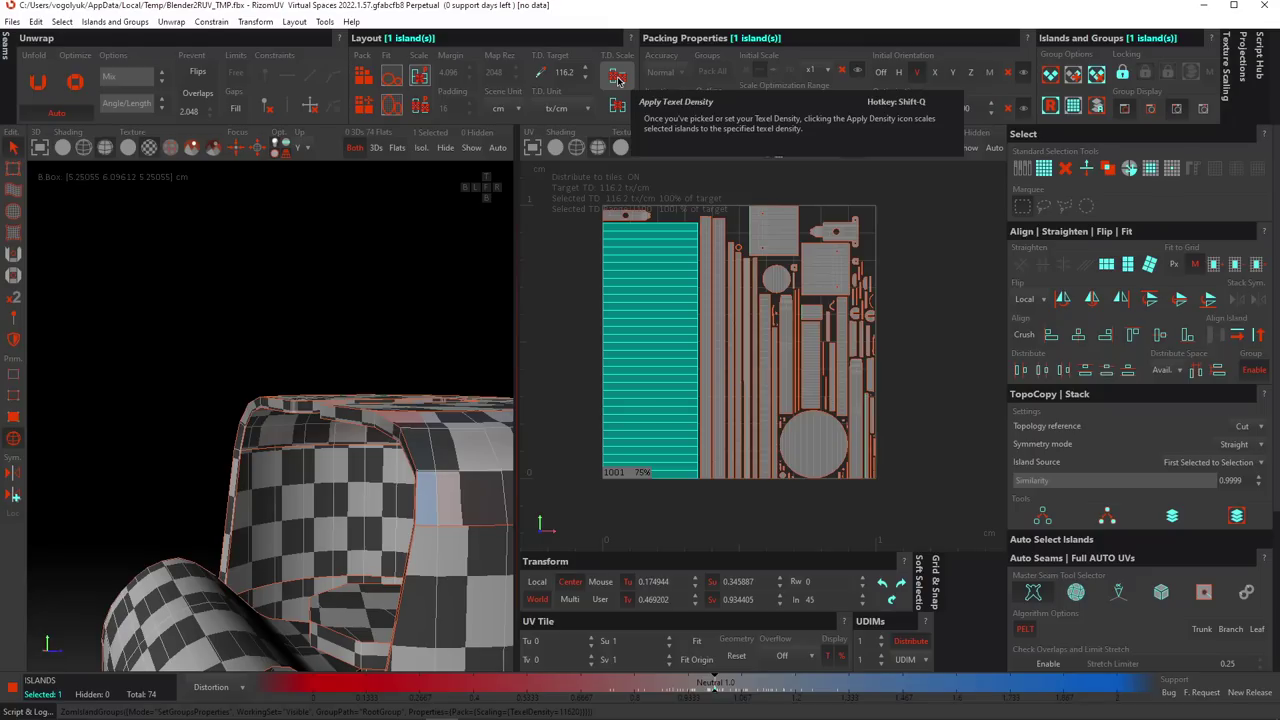
Examine the small packed islands up close and the checker pattern across the grenade model.
scroll(866, 305, up, 6)
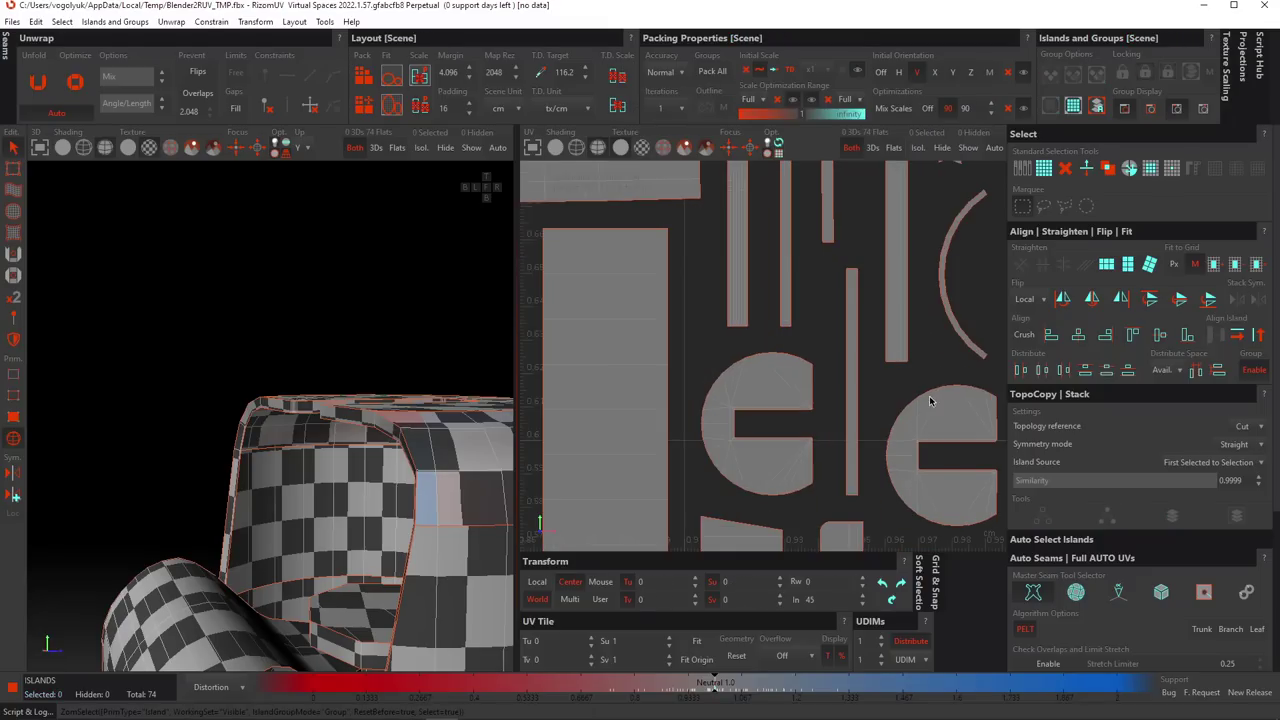
scroll(912, 420, down, 2)
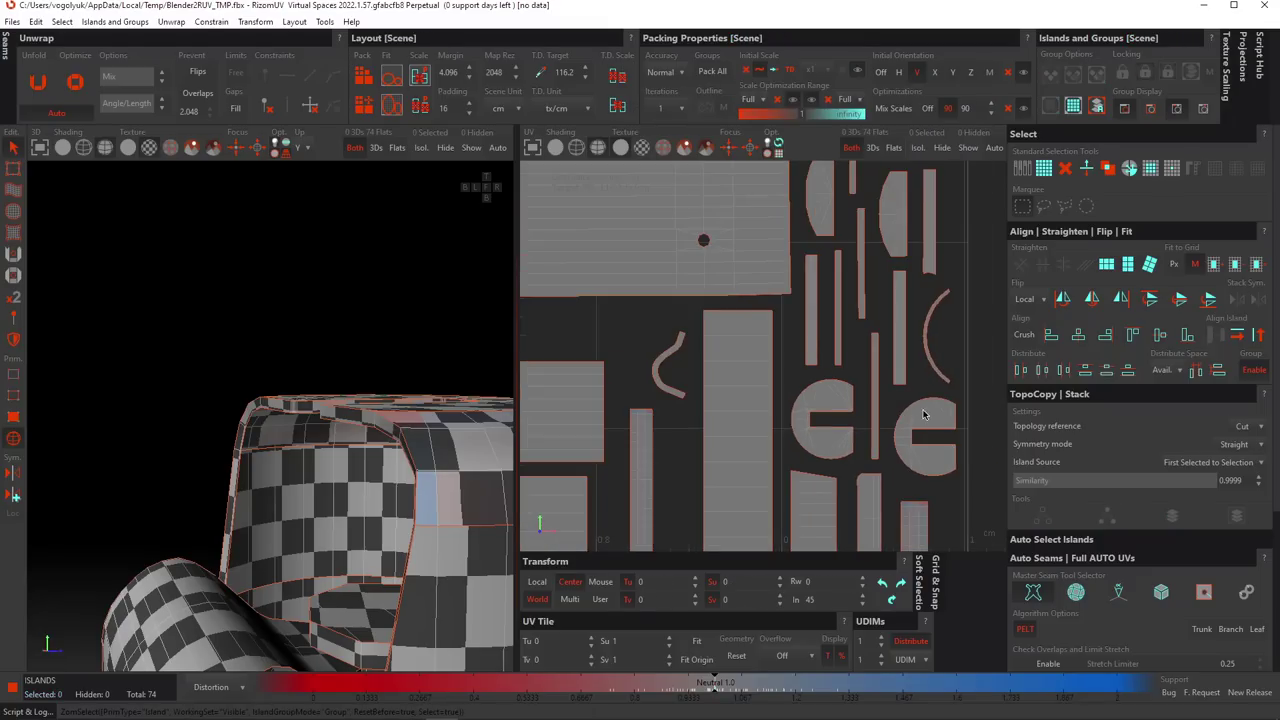
scroll(940, 364, up, 4)
drag(950, 359, 884, 384)
click(907, 362)
scroll(886, 337, down, 4)
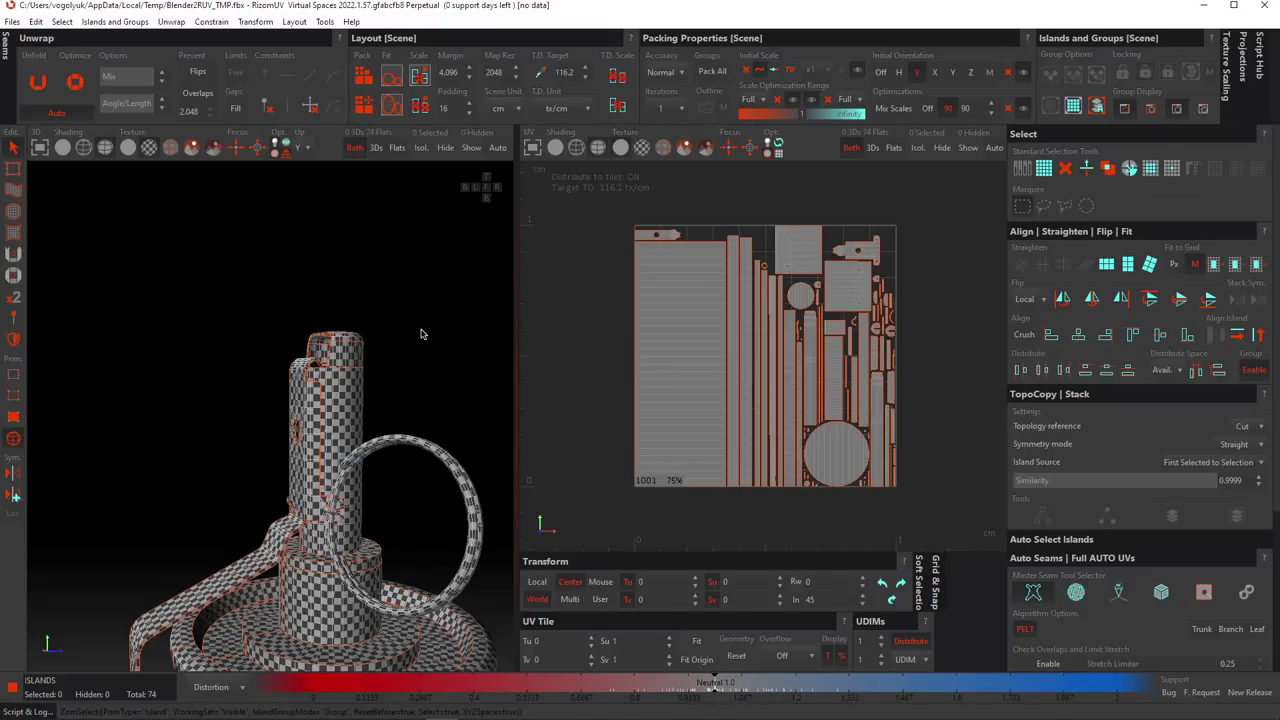
scroll(346, 286, down, 4)
scroll(336, 400, up, 8)
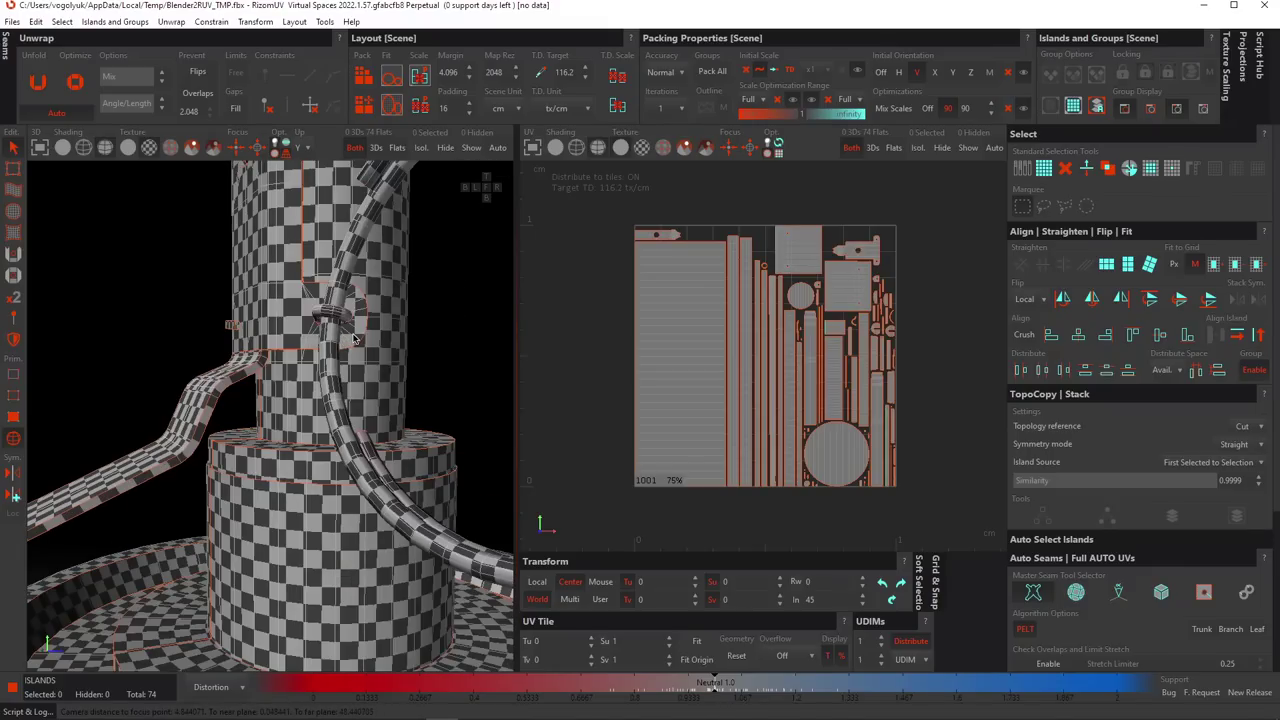
click(352, 339)
click(446, 338)
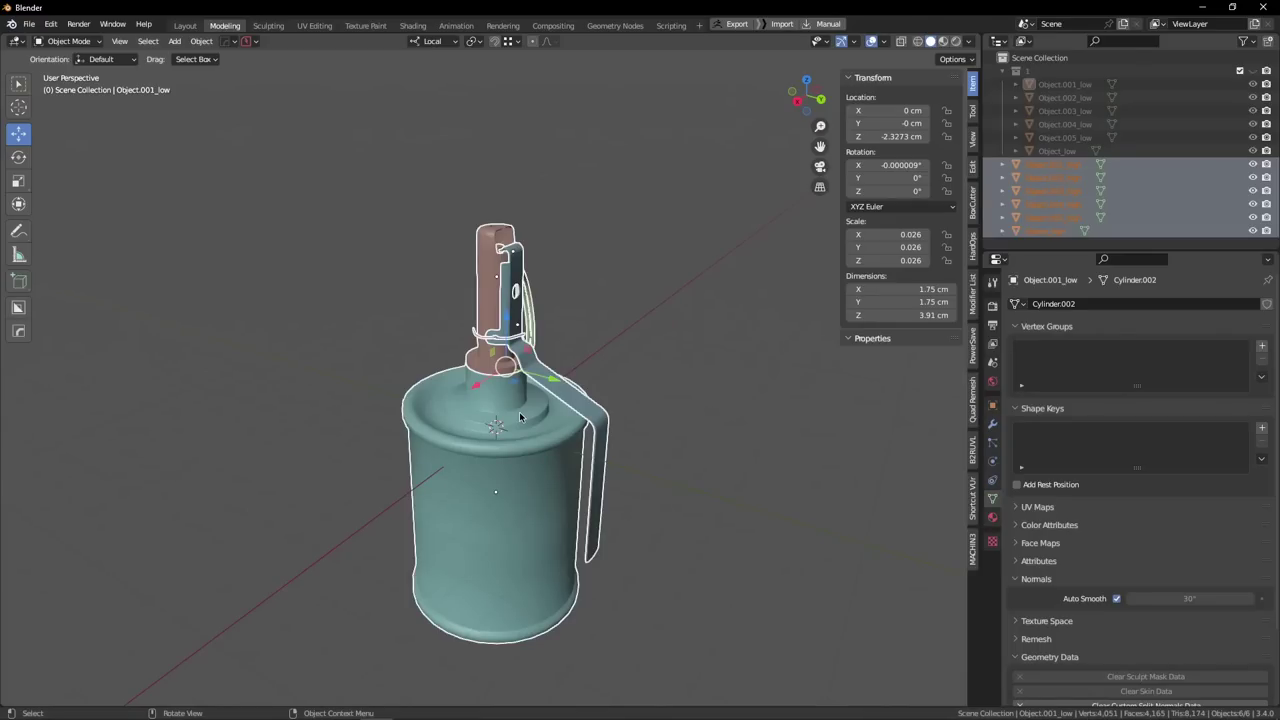
In Blender, enter Edit Mode on the high-poly objects and examine the mesh around the slot at the handle's top.
key(Tab)
shift+middle_drag(517, 418, 581, 279)
scroll(534, 477, up, 2)
scroll(581, 279, down, 2)
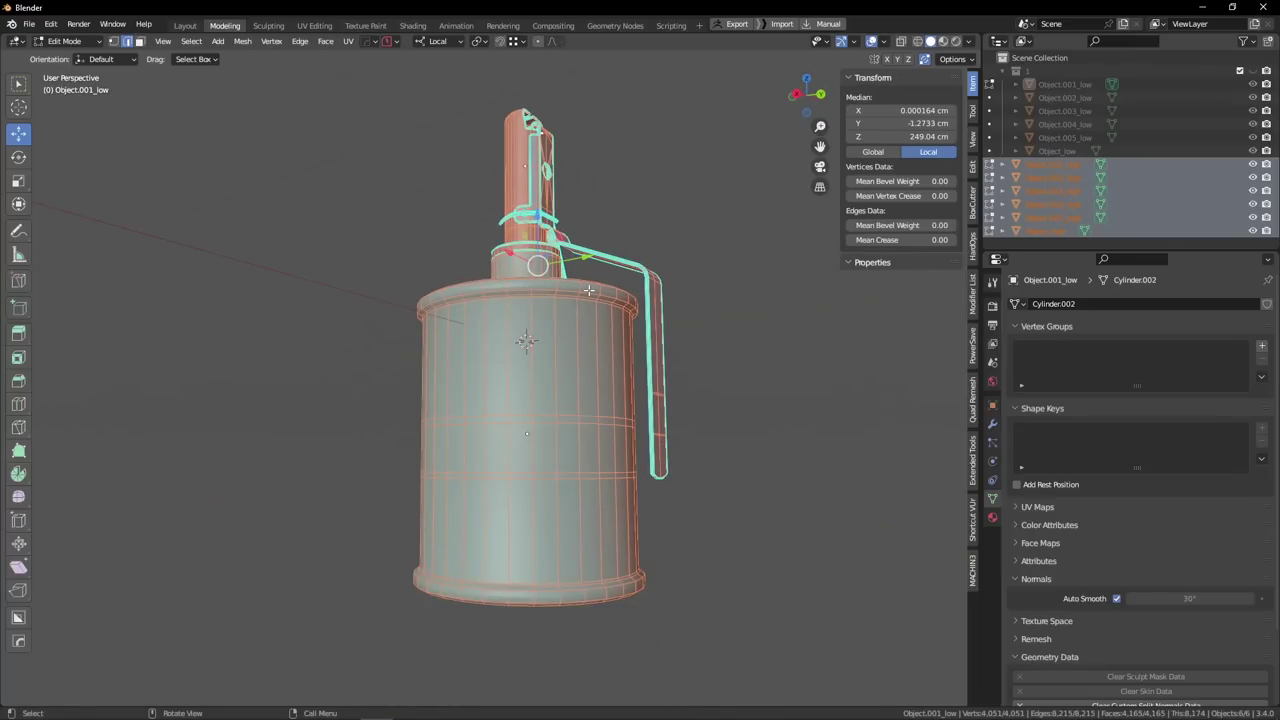
shift+middle_drag(639, 250, 589, 290)
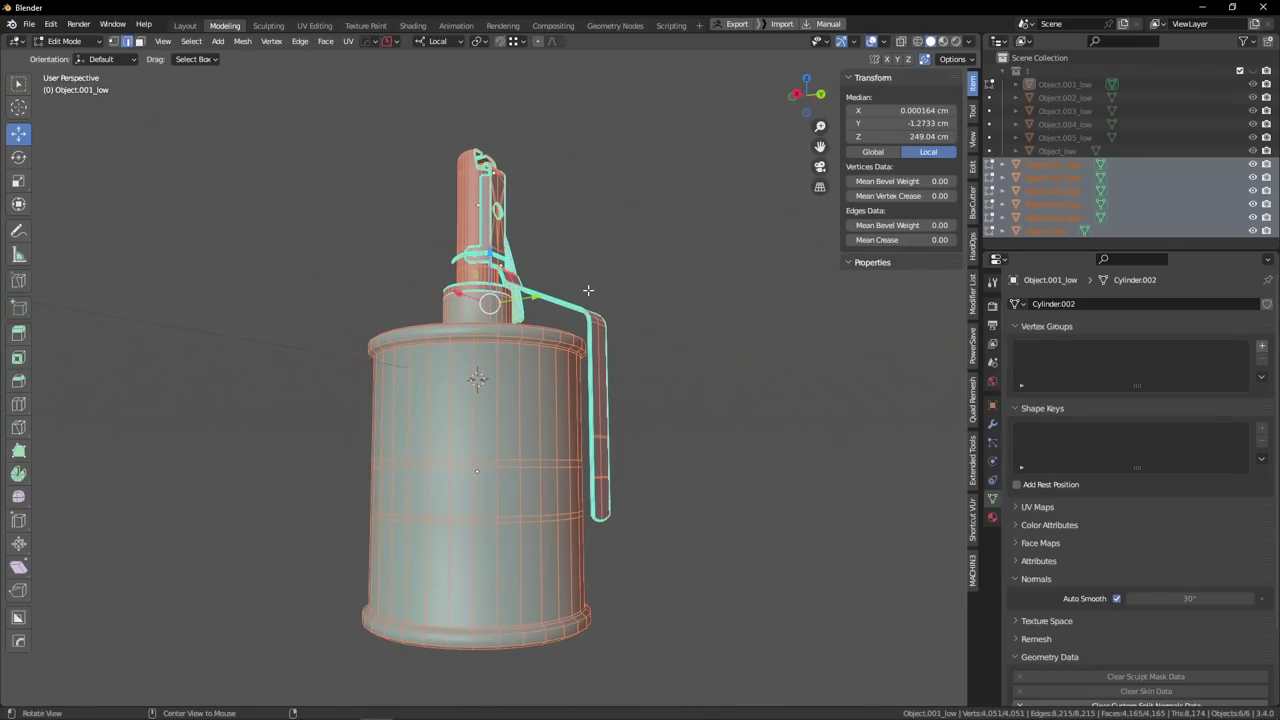
scroll(505, 200, up, 6)
middle_drag(300, 220, 398, 272)
scroll(403, 276, up, 2)
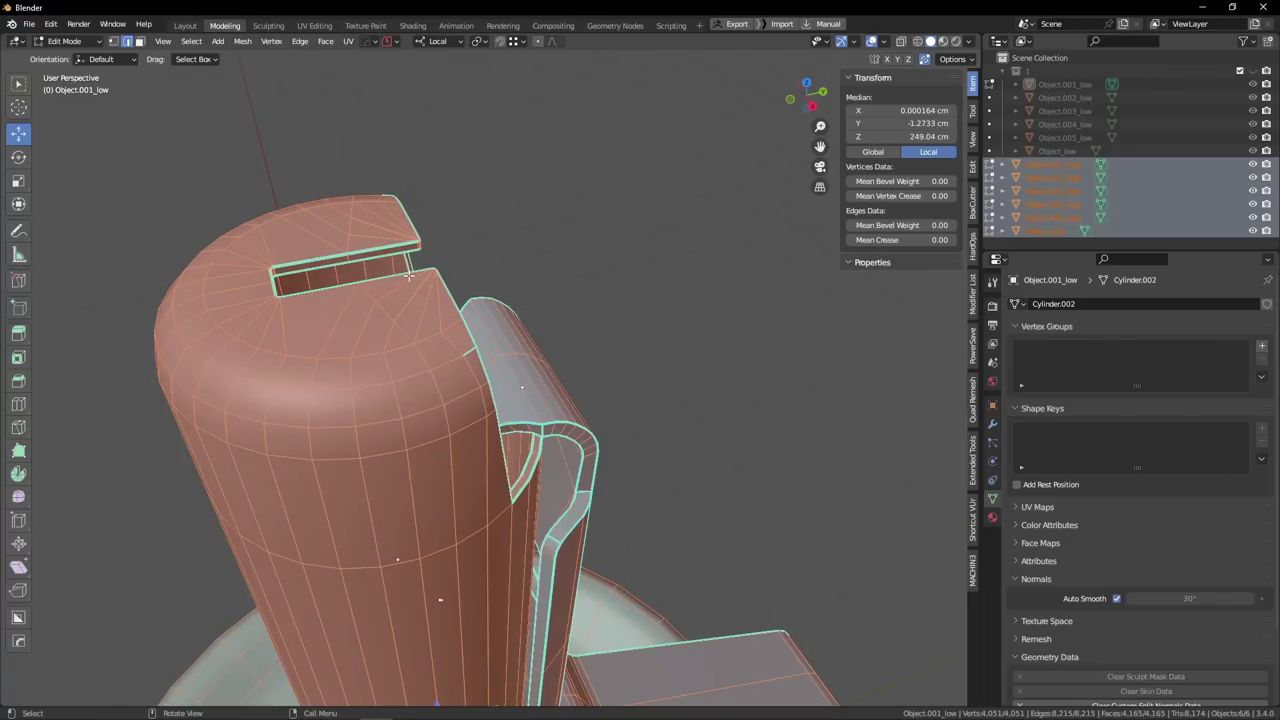
scroll(409, 276, up, 4)
scroll(427, 278, down, 2)
scroll(431, 288, up, 1)
middle_drag(431, 288, 457, 286)
mouse_move(272, 249)
middle_down()
mouse_move(270, 233)
mouse_move(284, 239)
middle_up()
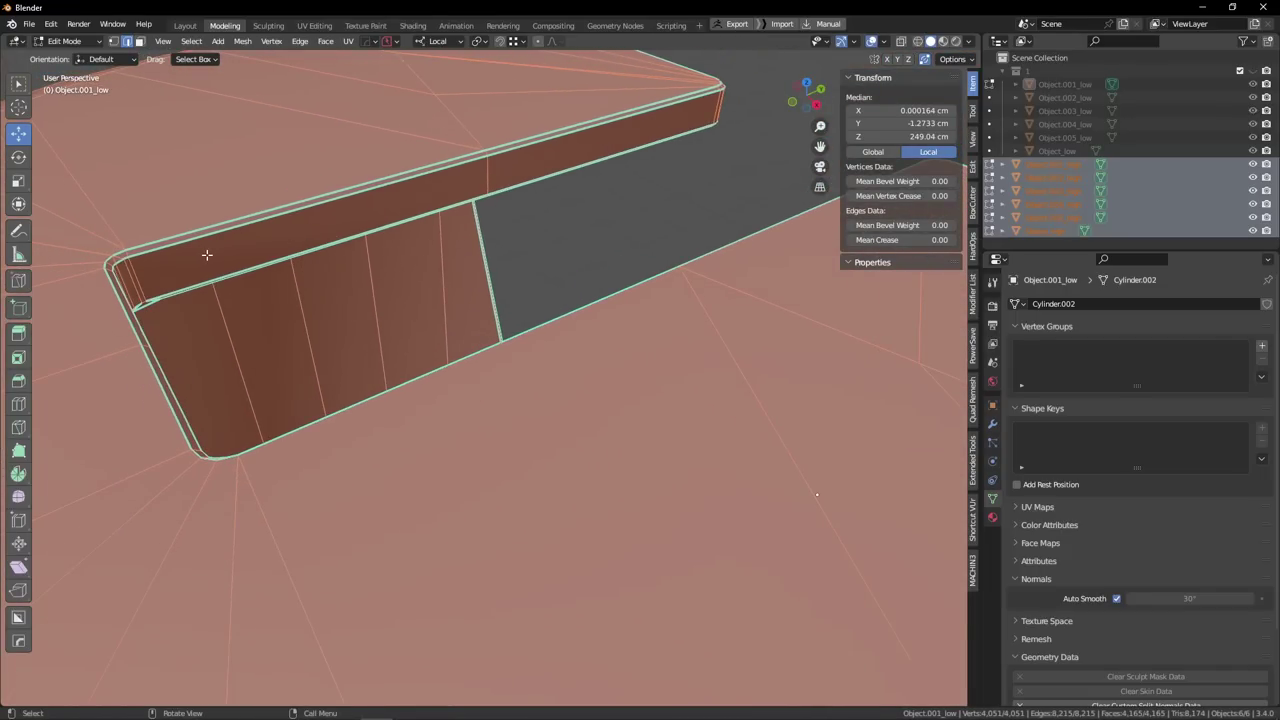
key(3)
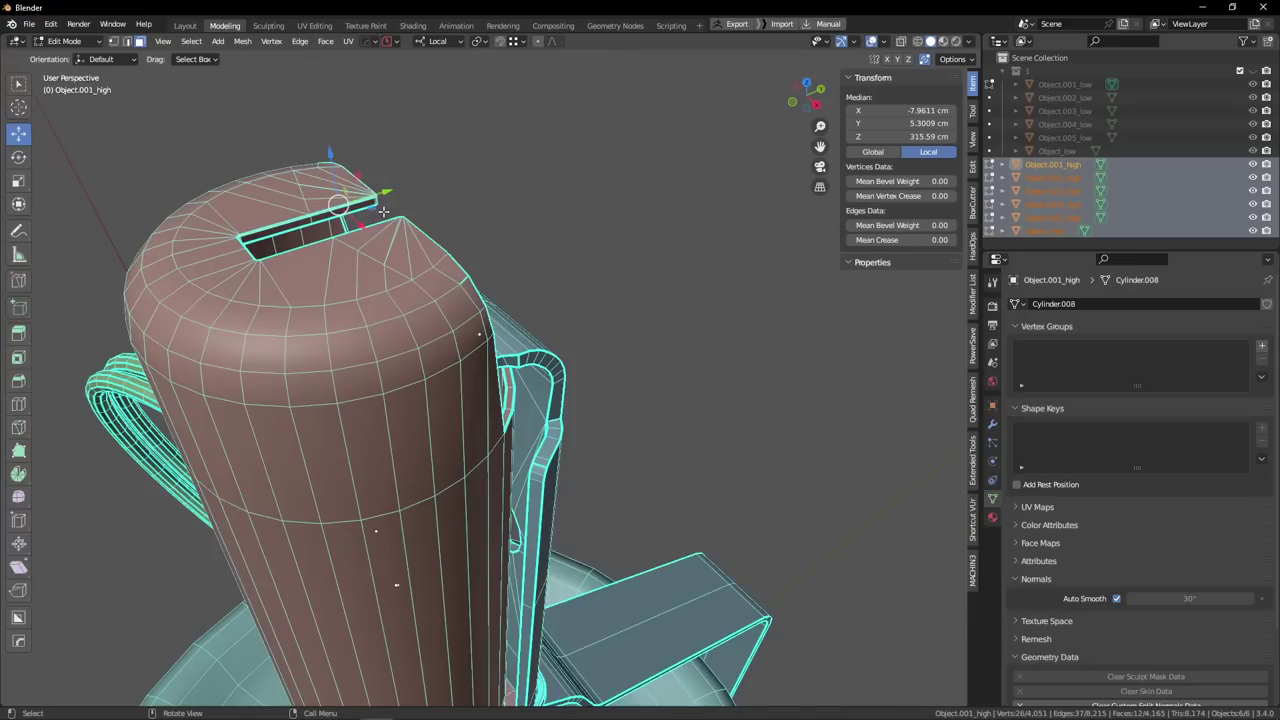
scroll(330, 215, up, 3)
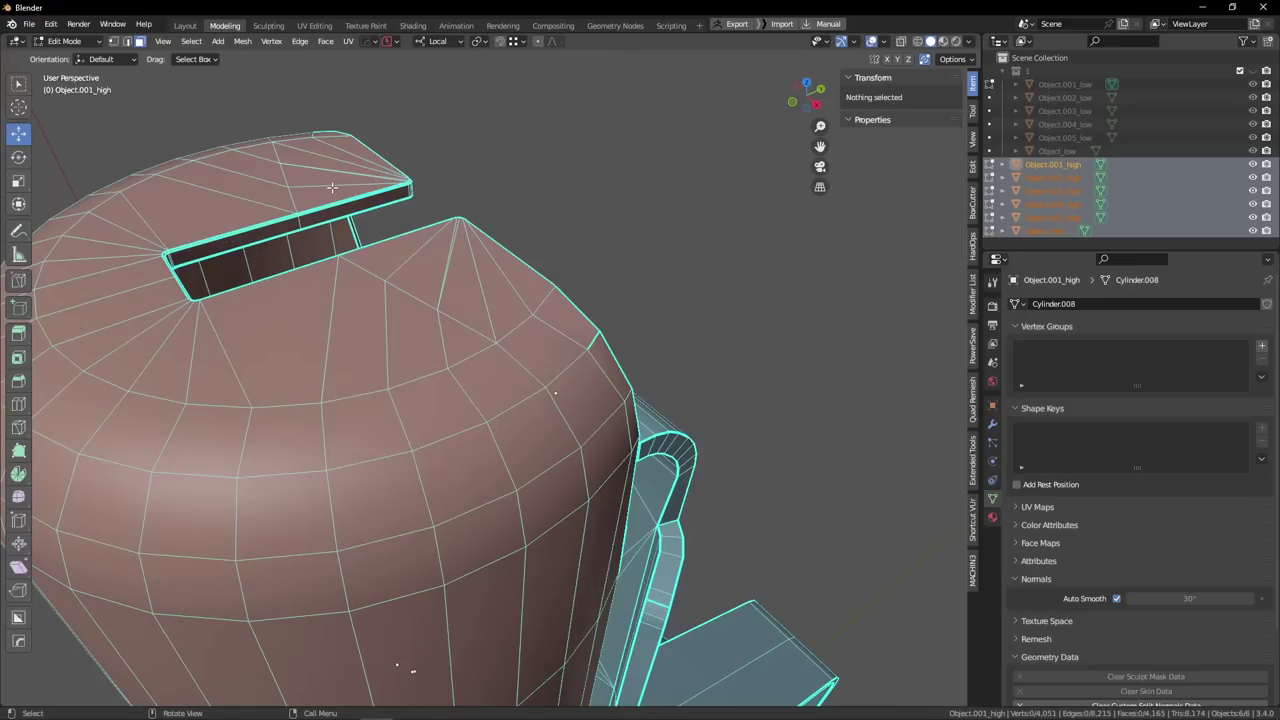
scroll(332, 187, up, 3)
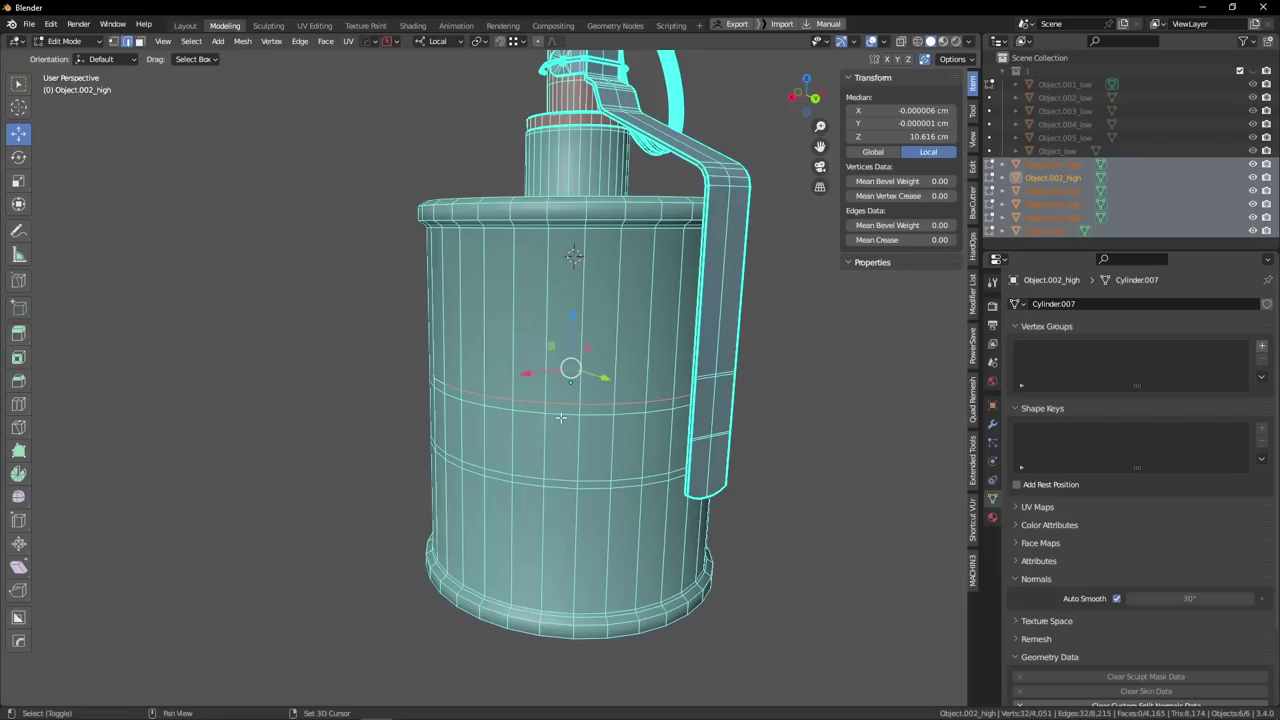
alt+shift+click(562, 408)
alt+shift+click(557, 480)
alt+shift+click(558, 490)
scroll(558, 485, down, 1)
shift+middle_drag(568, 452, 460, 377)
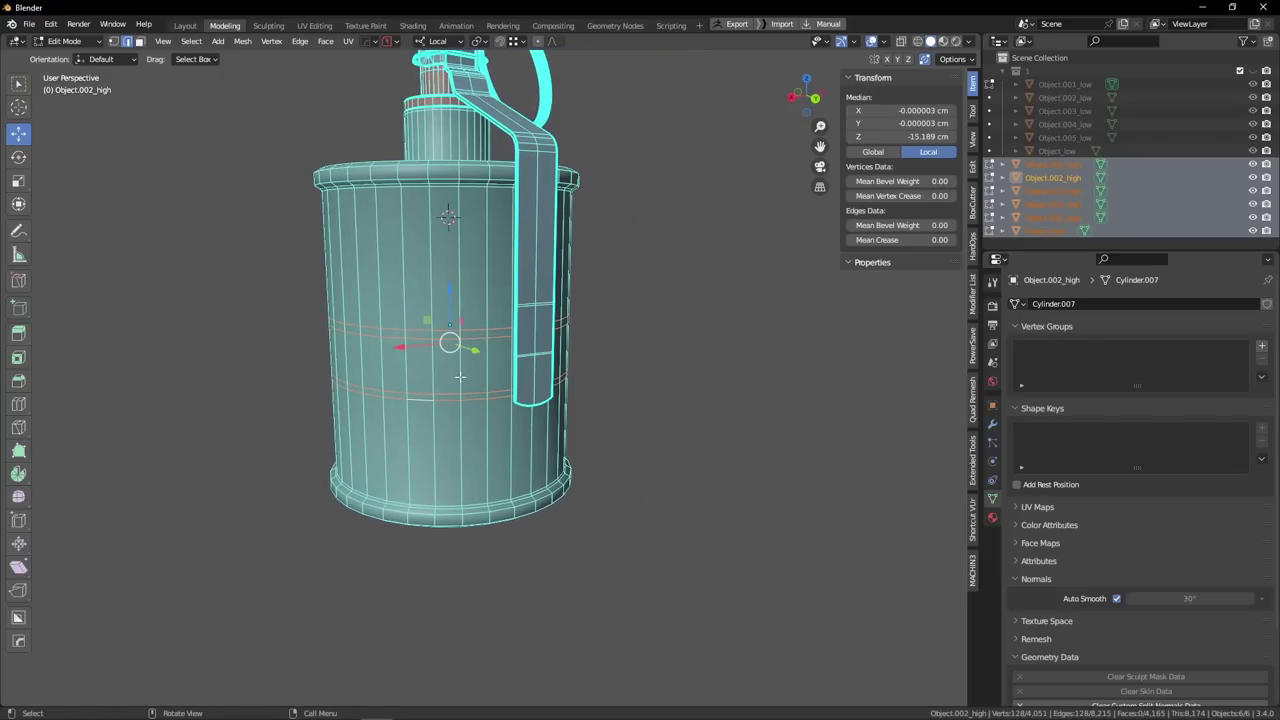
key(KP_1)
key(x)
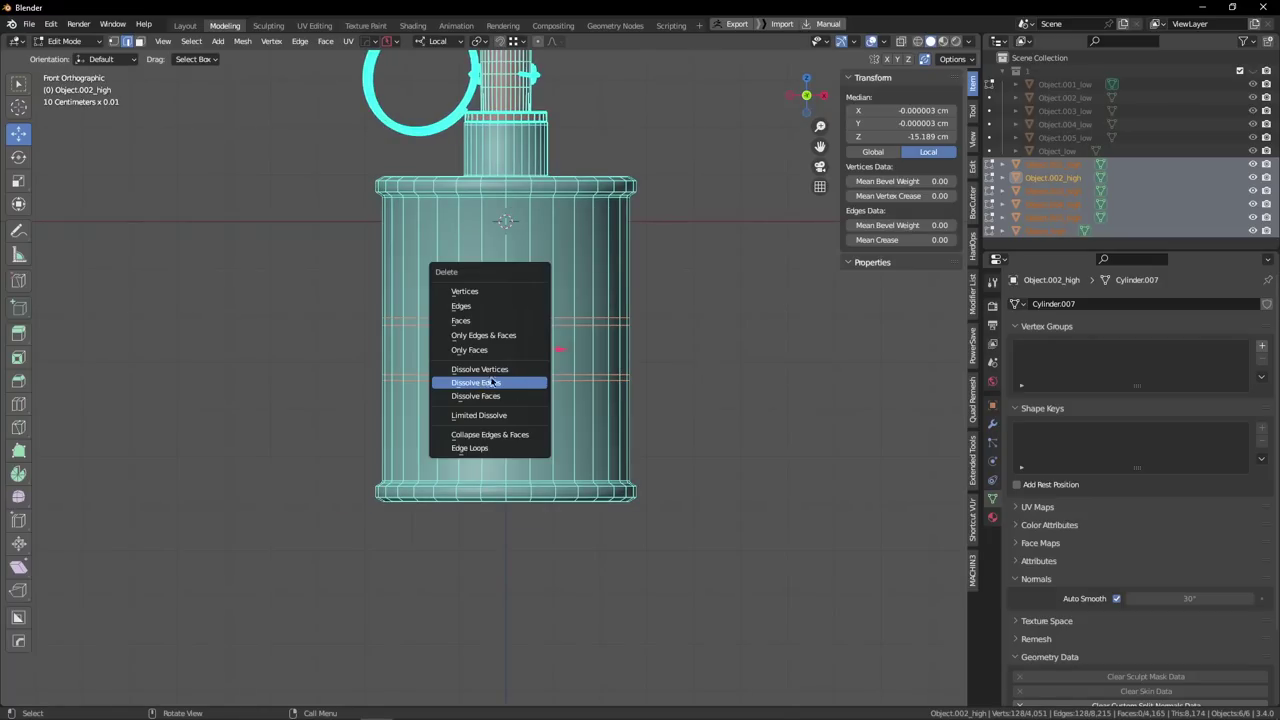
key(Escape)
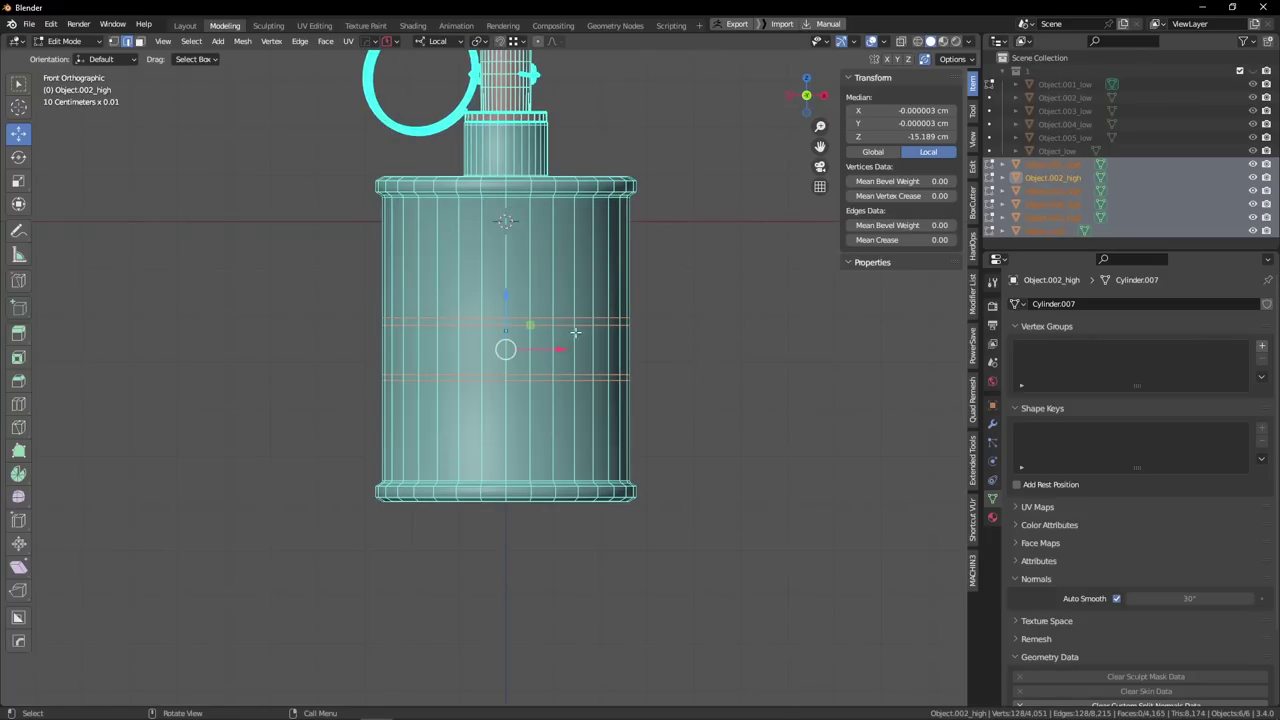
click(700, 390)
Add two supporting edge loops around the canister body just above its bottom rim, the first at a slide factor of about -0.88.
key(ctrl+r)
click(541, 456)
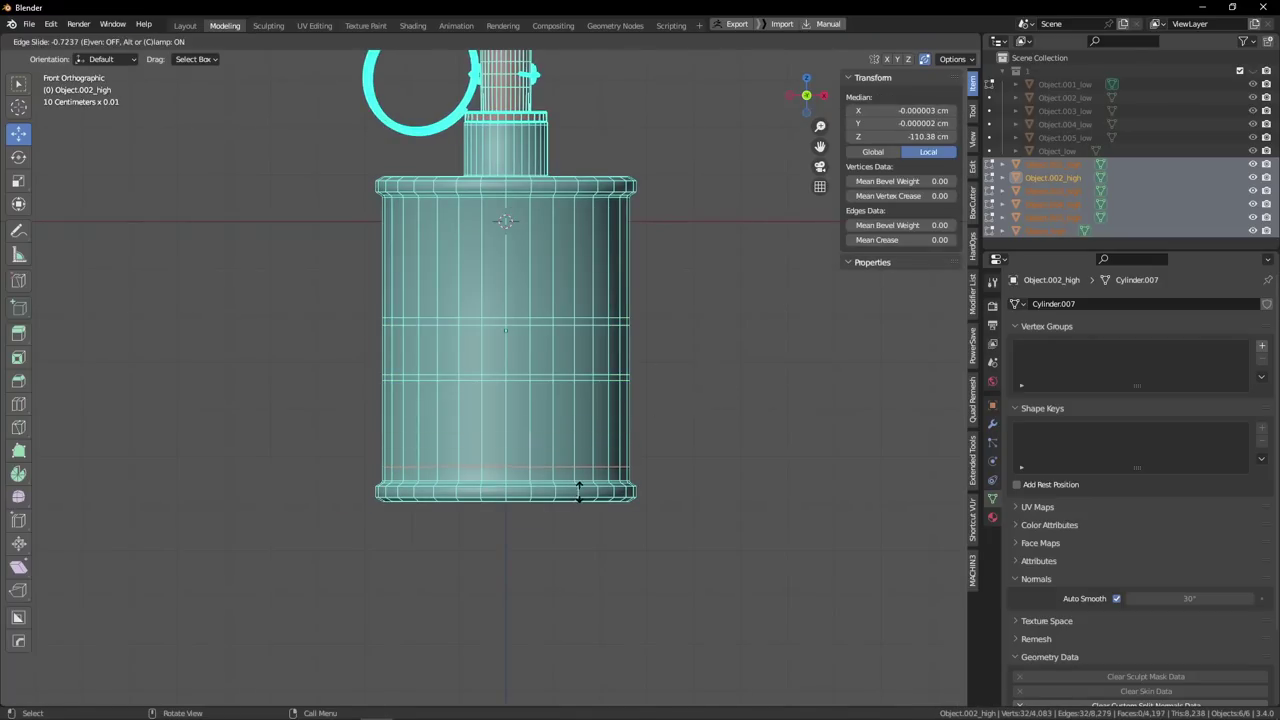
click(590, 504)
key(ctrl+r)
click(539, 454)
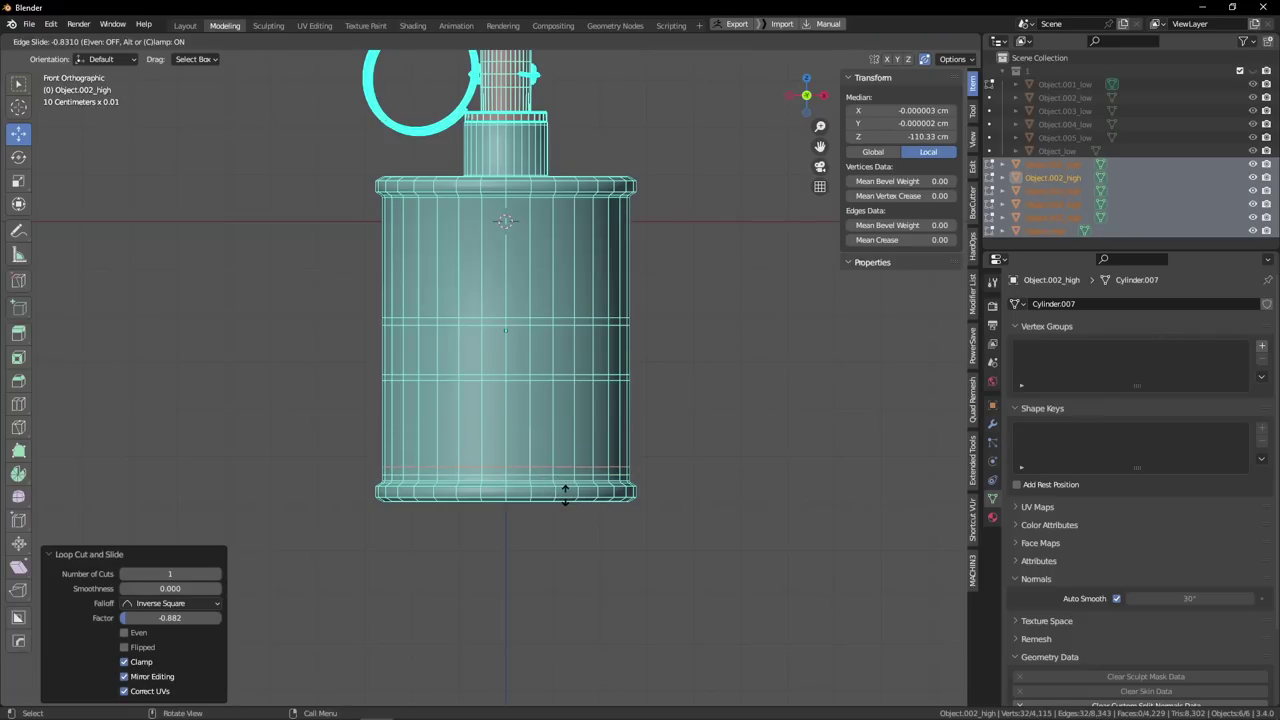
click(566, 496)
Add two supporting edge loops around the canister body just below its top rim, the first at a slide factor of about 0.86.
key(ctrl+r)
click(557, 271)
click(576, 217)
key(ctrl+r)
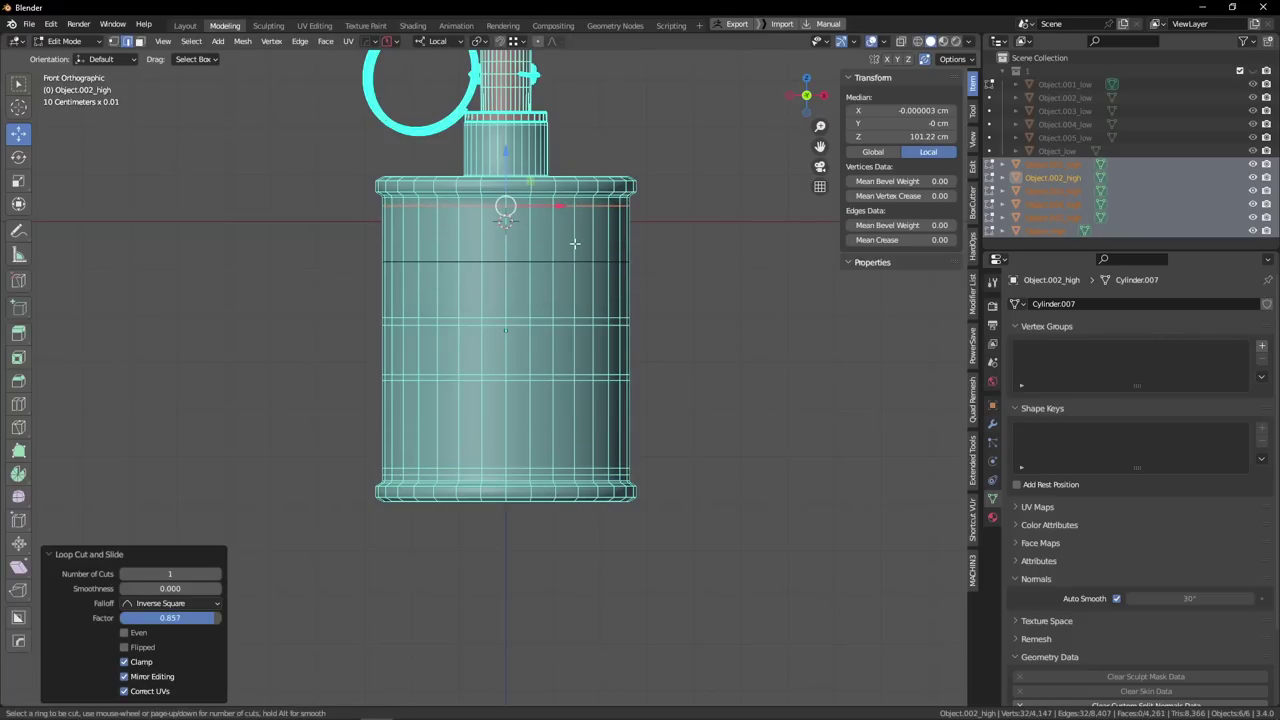
click(574, 243)
click(573, 212)
click(669, 266)
Dissolve the four edge loops around the middle of the canister body.
double_click(564, 318)
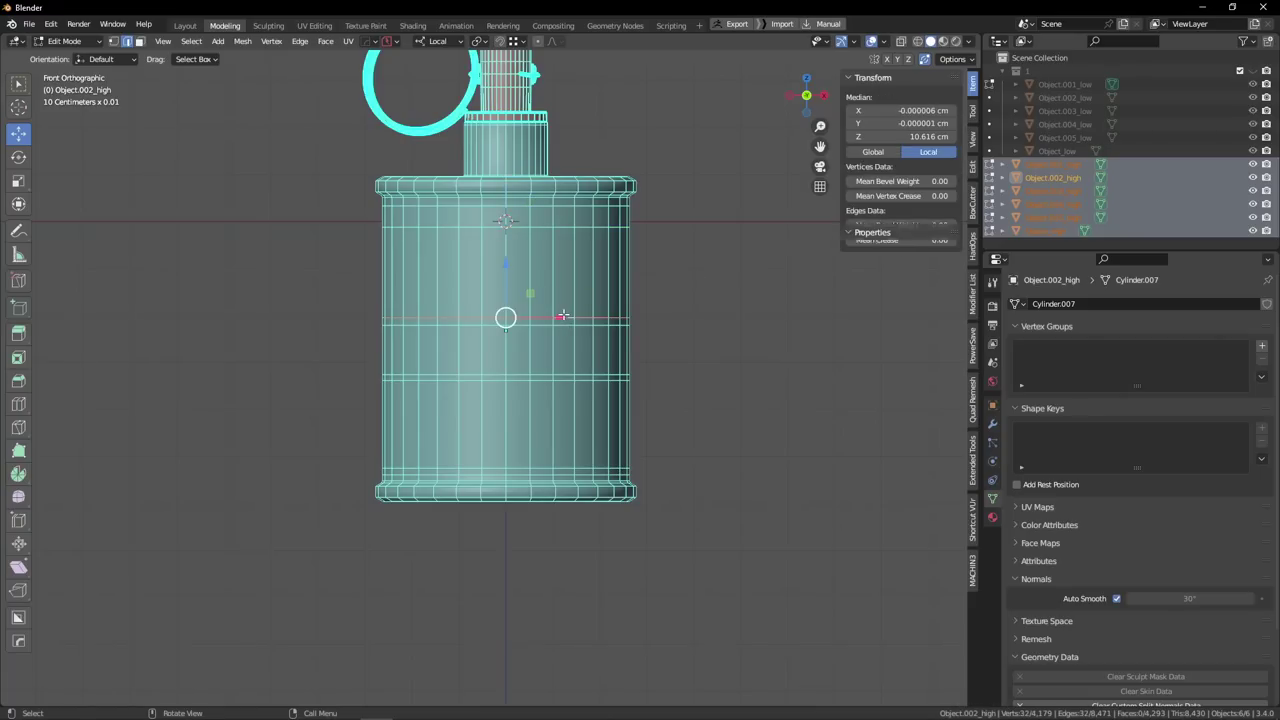
shift+double_click(563, 325)
shift+double_click(562, 375)
shift+double_click(563, 380)
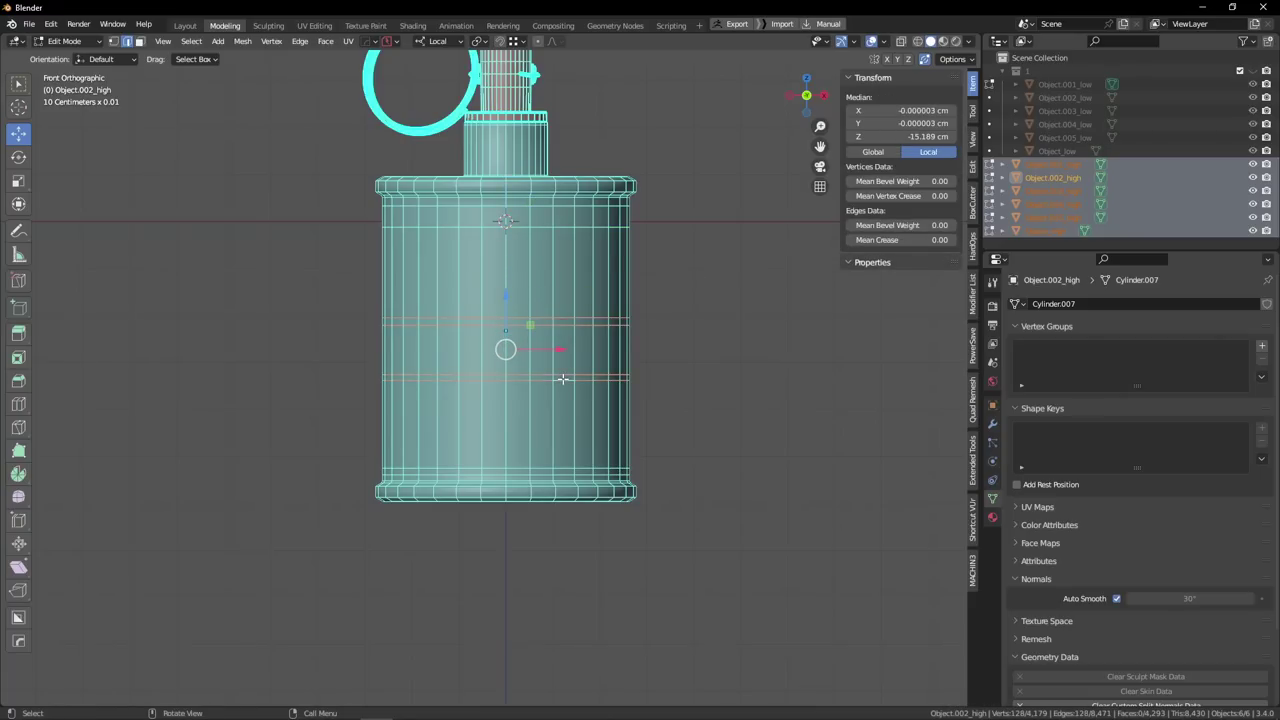
key(x)
click(567, 379)
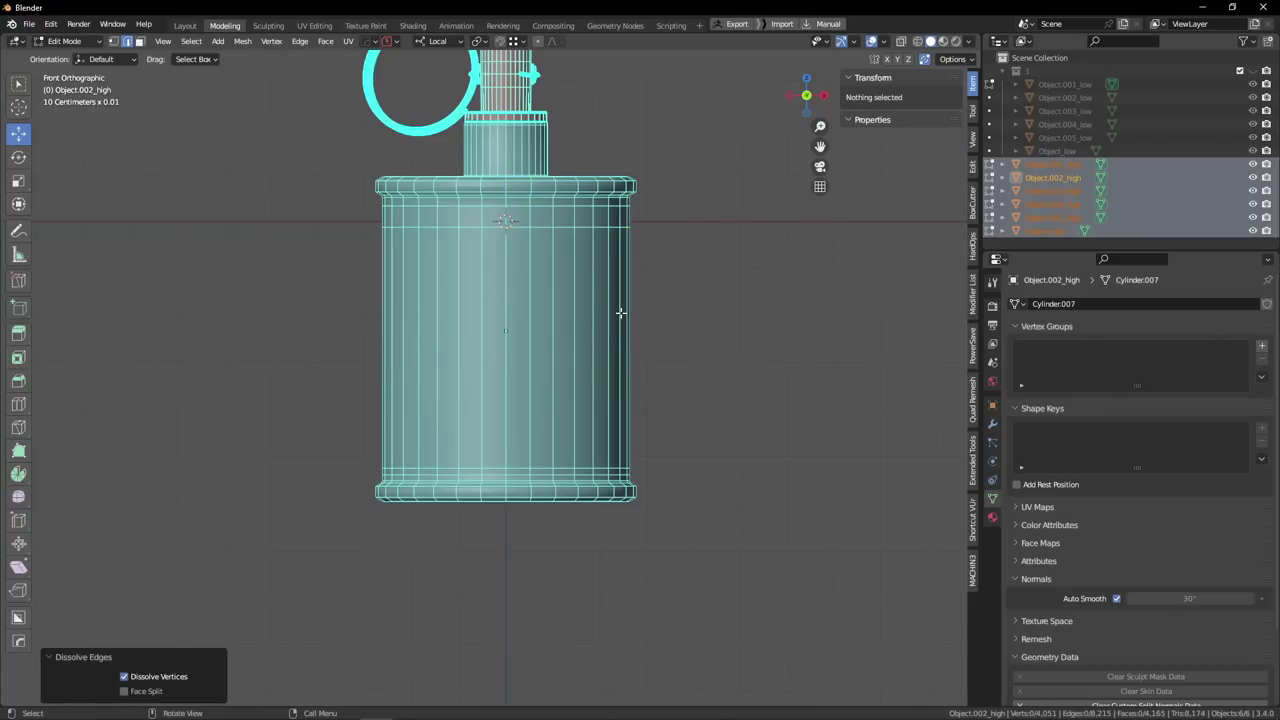
Undo the dissolved middle loops and the loop cuts added near the canister's rims.
scroll(533, 159, up, 4)
middle_drag(554, 274, 536, 308)
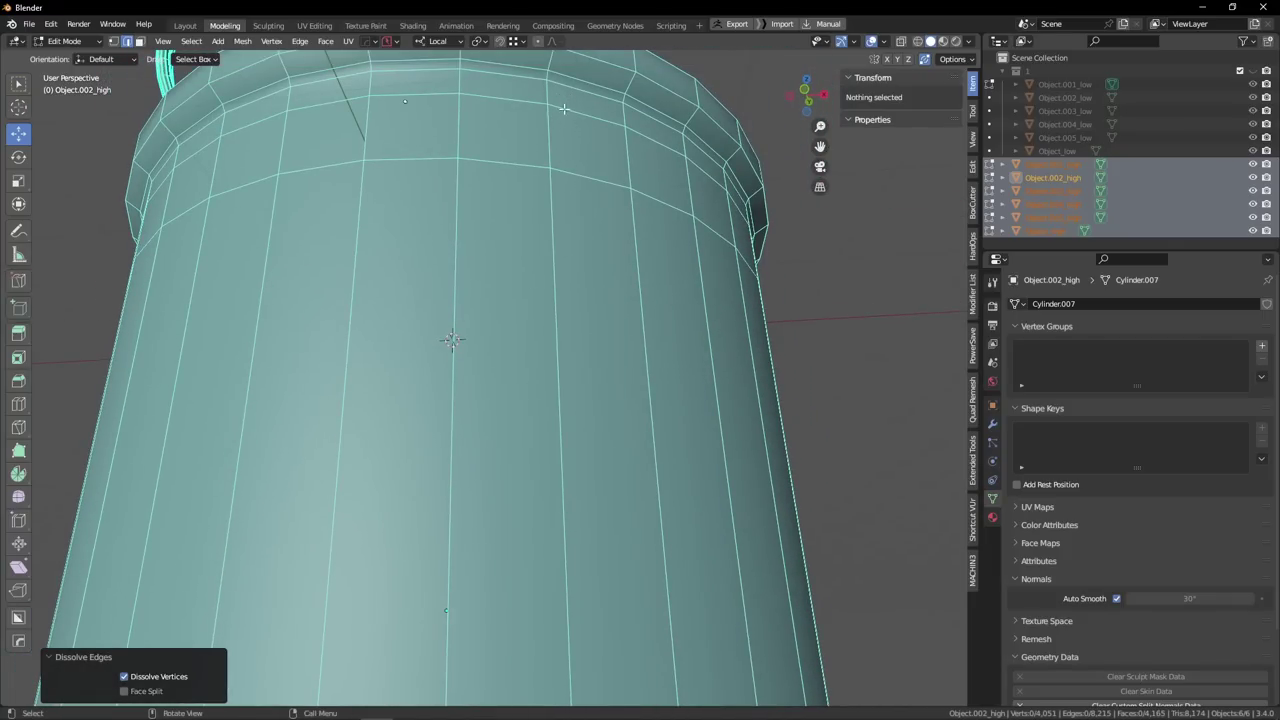
scroll(586, 118, down, 5)
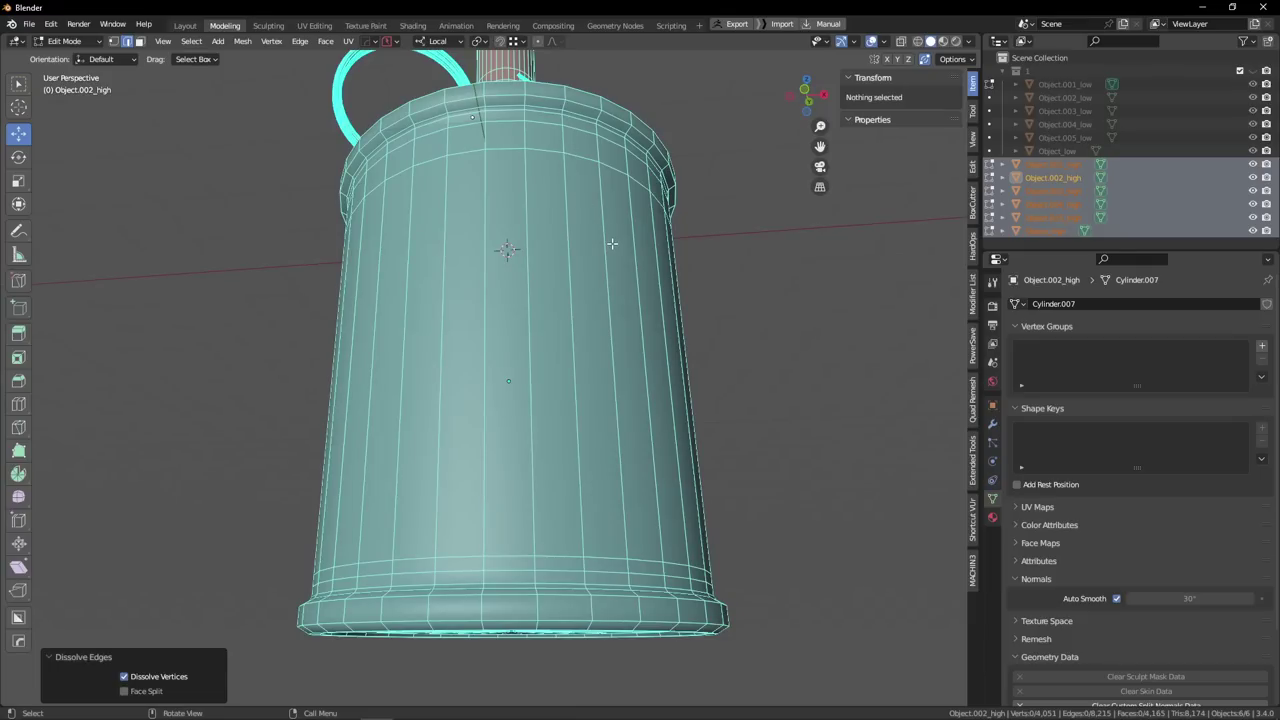
middle_drag(580, 206, 565, 222)
key(ctrl+z)
key(ctrl+z)
key(ctrl+z)
key(ctrl+z)
key(ctrl+z)
key(ctrl+z)
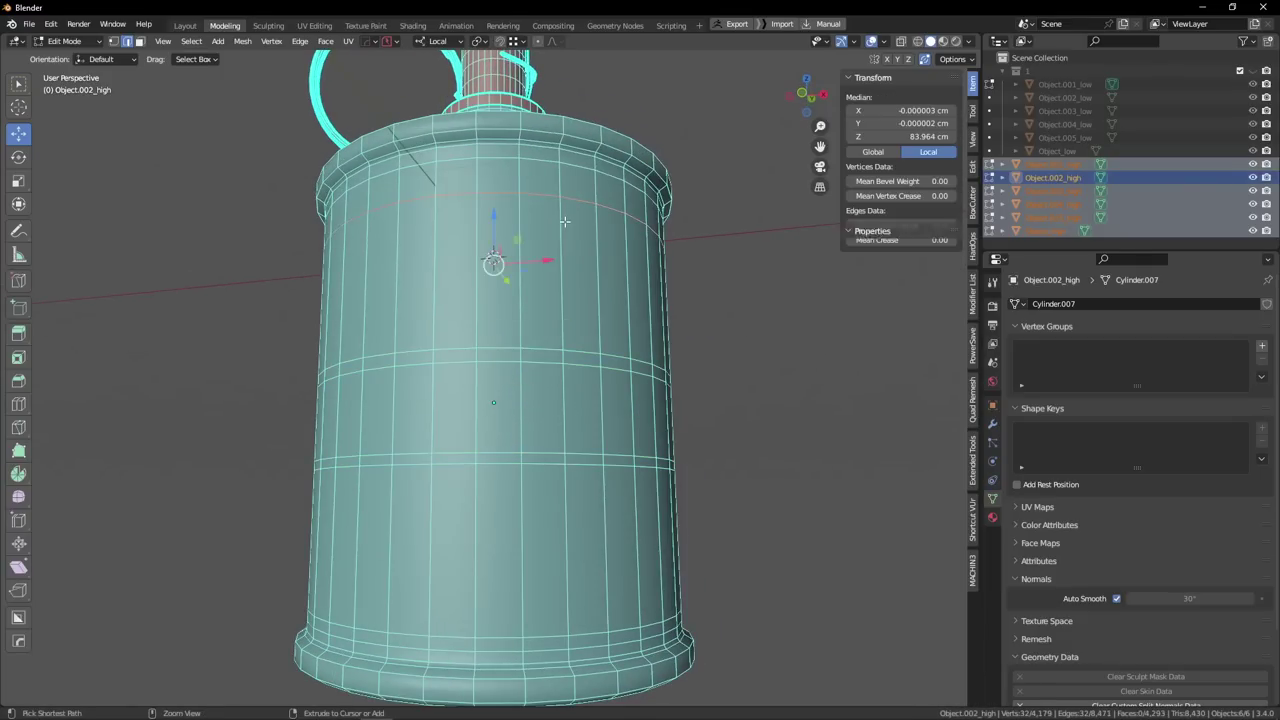
key(ctrl+z)
key(ctrl+z)
key(ctrl+z)
key(ctrl+z)
key(ctrl+z)
key(ctrl+z)
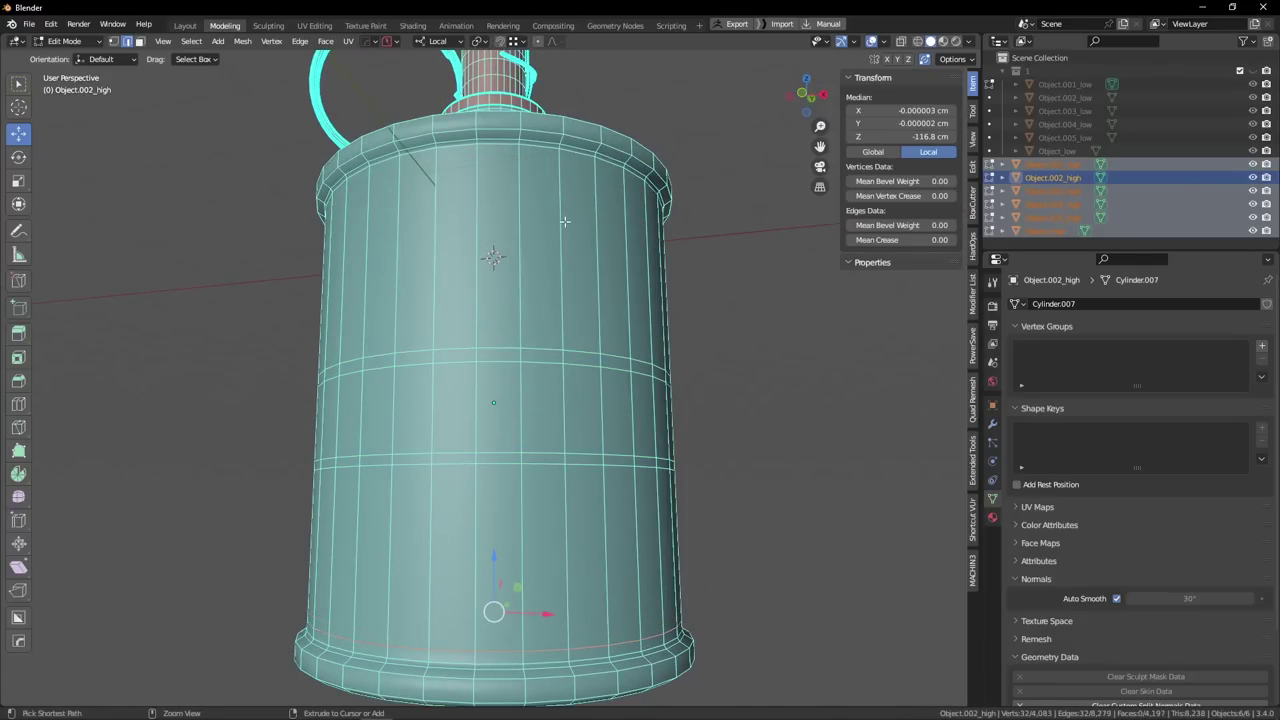
Add level 2 subdivision to all the high-poly grenade objects, then clear the selection.
middle_drag(564, 154, 549, 248)
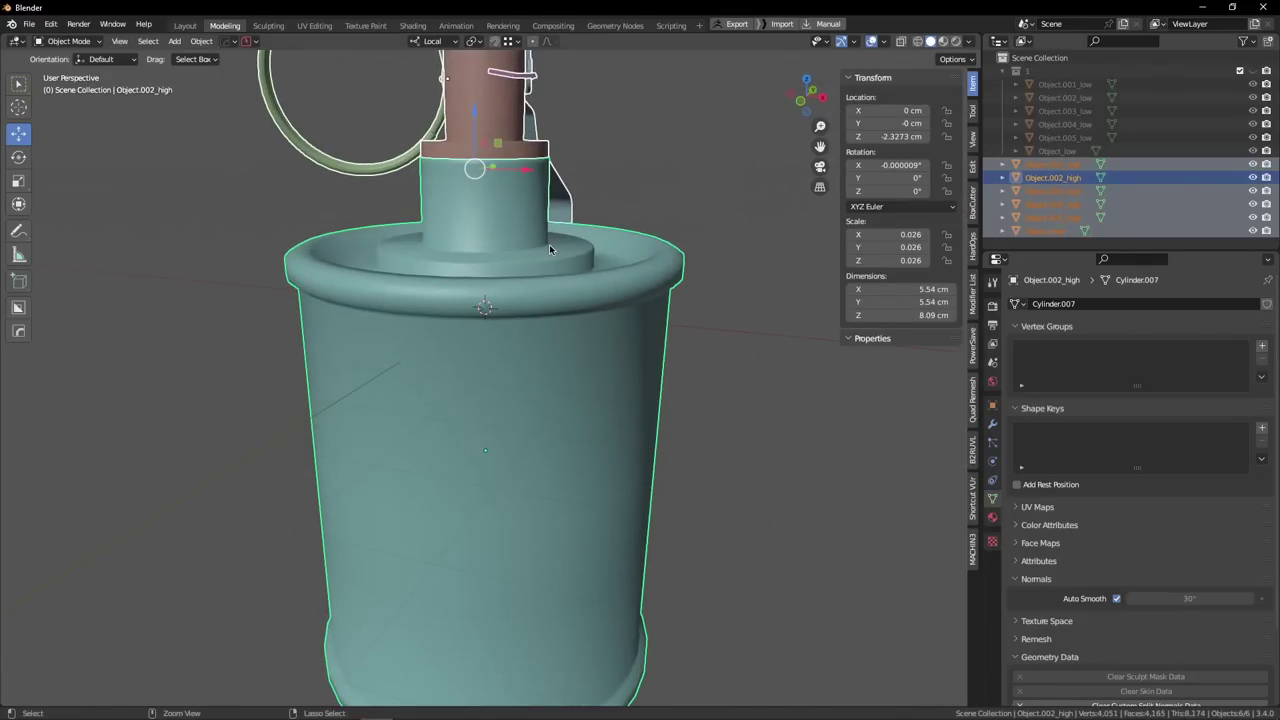
key(ctrl+2)
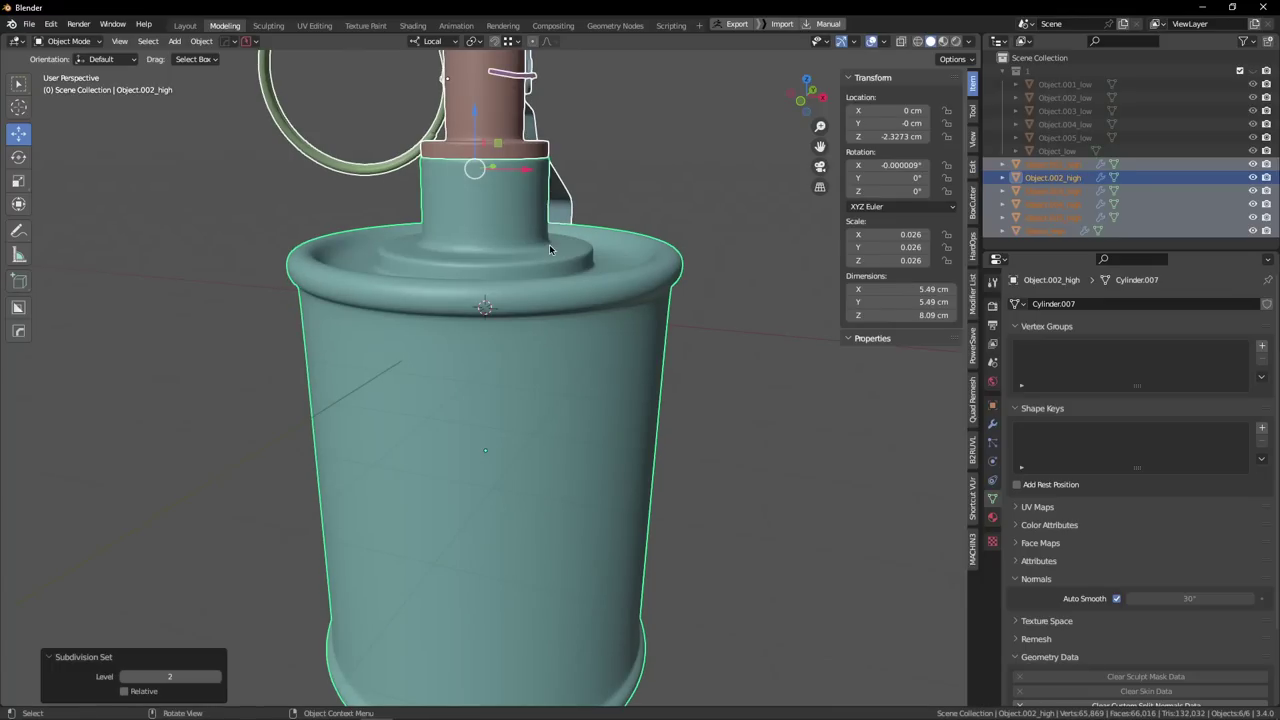
click(674, 304)
Turn on the wireframe display from the HardOps settings to show the subdivided topology on the grenade.
scroll(674, 304, down, 1)
scroll(674, 304, down, 2)
middle_drag(674, 305, 631, 292)
key(q)
mouse_move(580, 380)
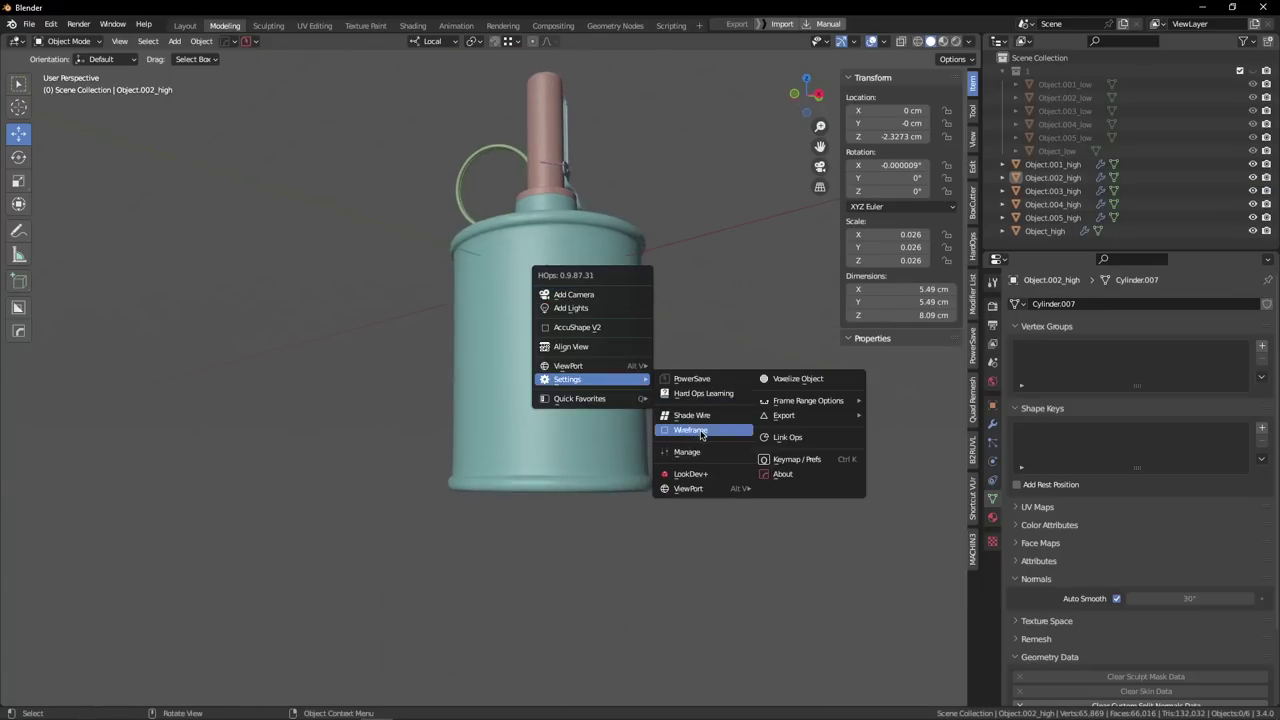
click(701, 432)
scroll(562, 345, up, 2)
middle_drag(562, 345, 563, 251)
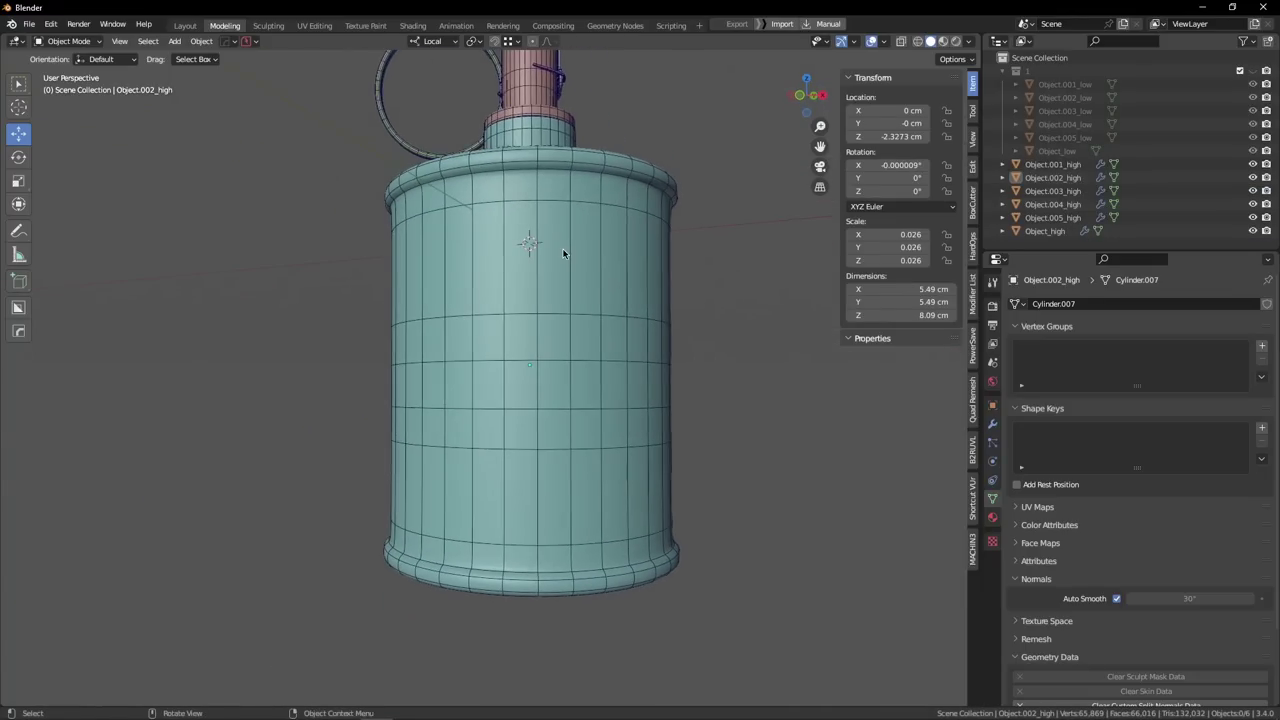
Select the high-poly canister and examine its cage topology along the body and below the upper rim.
key(KP_1)
scroll(673, 240, up, 5)
click(677, 247)
middle_drag(677, 248, 683, 301)
scroll(708, 145, down, 2)
key(Tab)
click(523, 200)
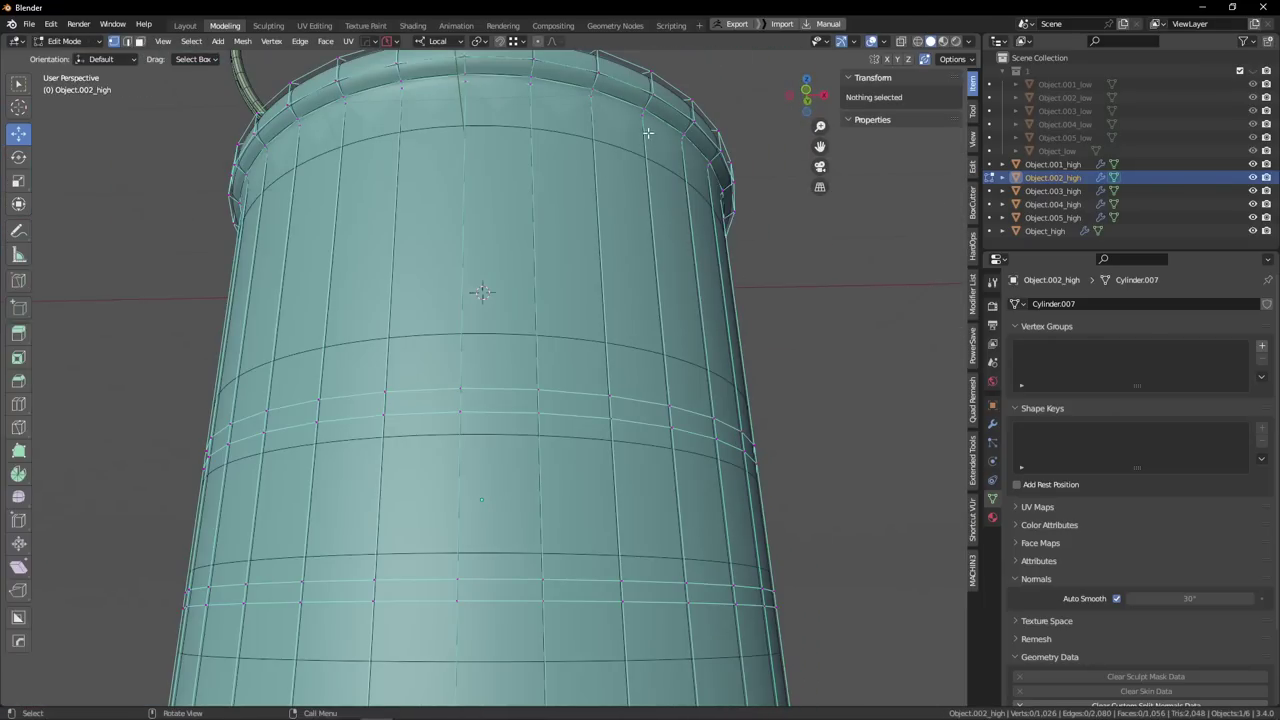
key(Tab)
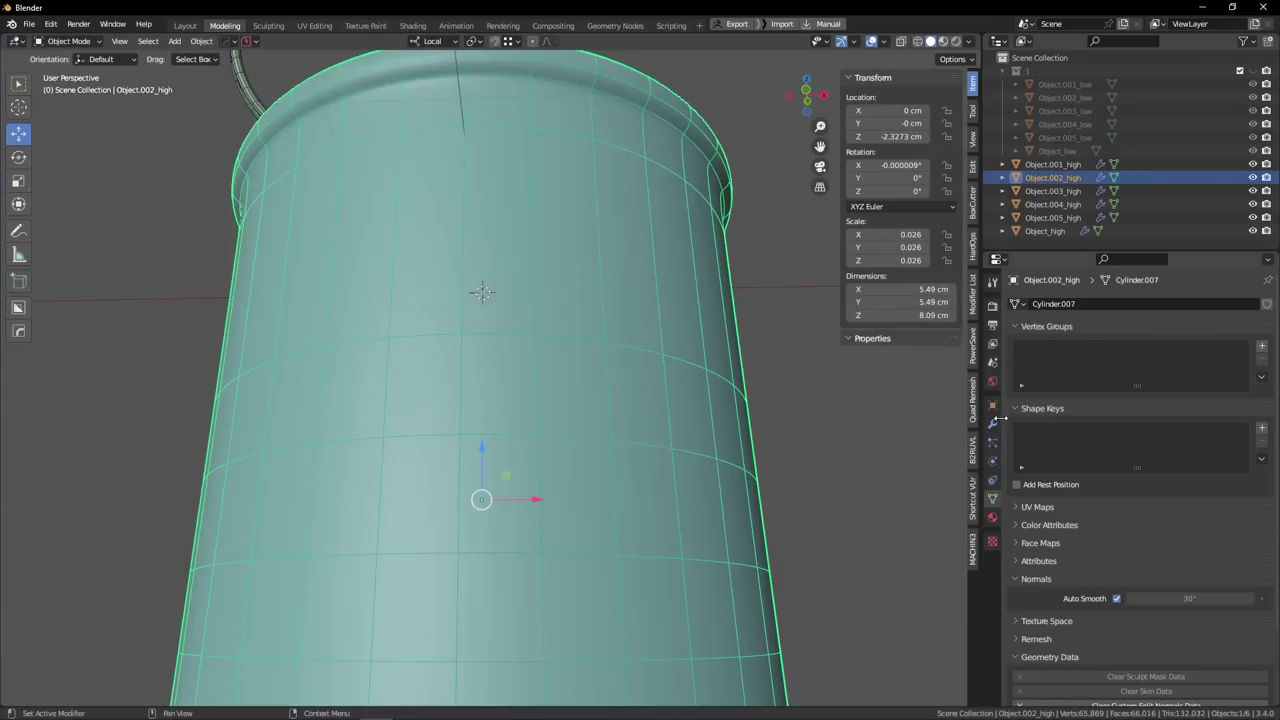
Compare the canister's upper rim with the Subdivision modifier's viewport display off and on.
click(993, 424)
click(1238, 329)
mouse_move(656, 146)
middle_down()
mouse_move(651, 171)
mouse_move(646, 147)
mouse_move(673, 138)
middle_up()
scroll(651, 170, up, 2)
scroll(665, 141, down, 2)
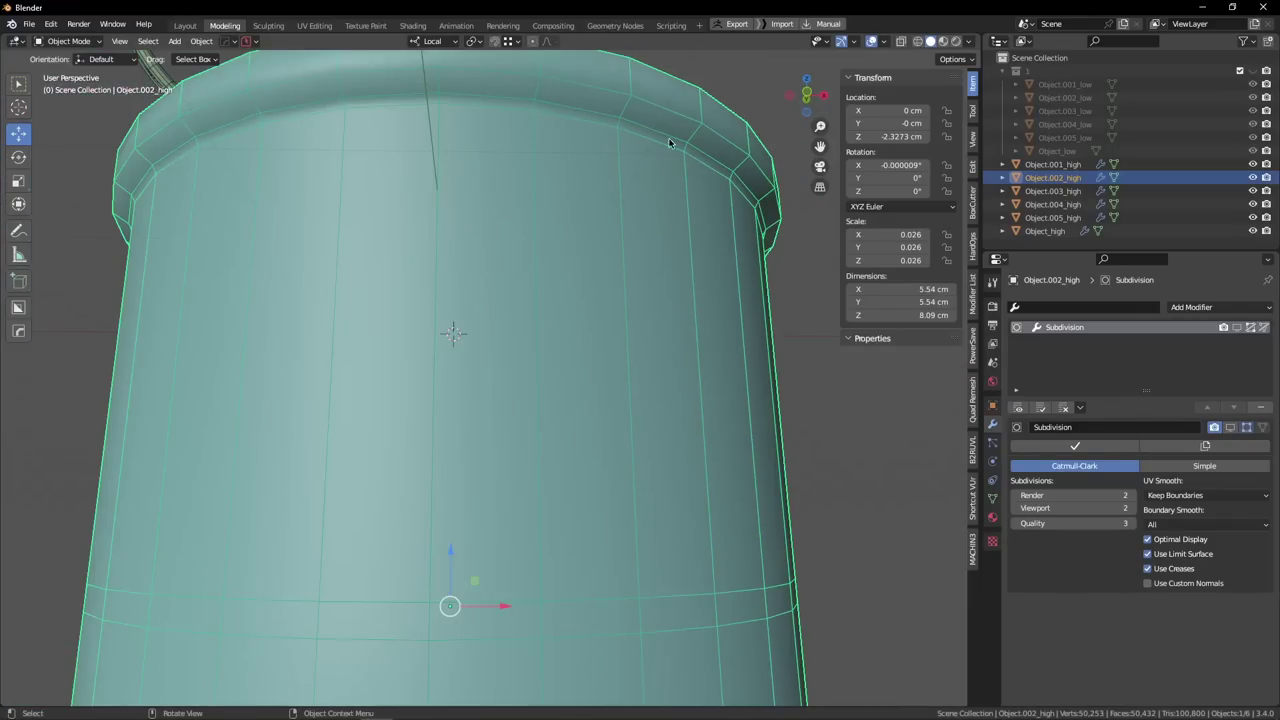
click(1237, 328)
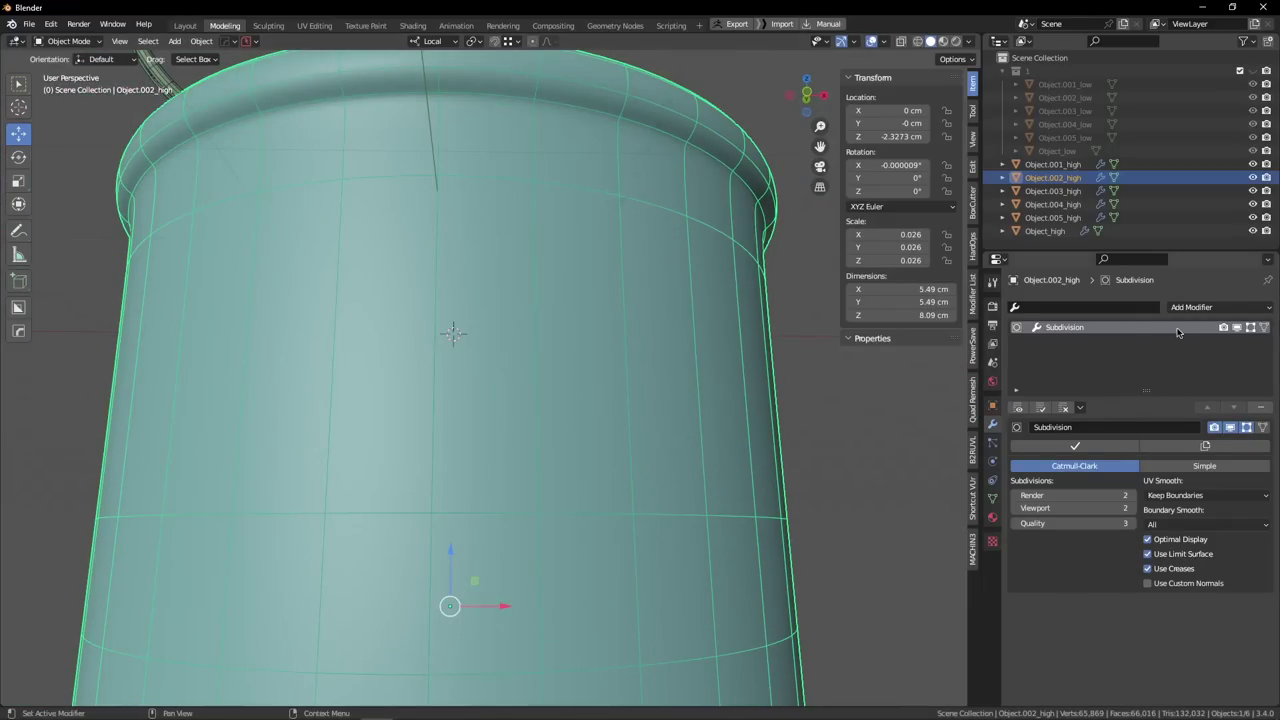
middle_drag(666, 166, 669, 130)
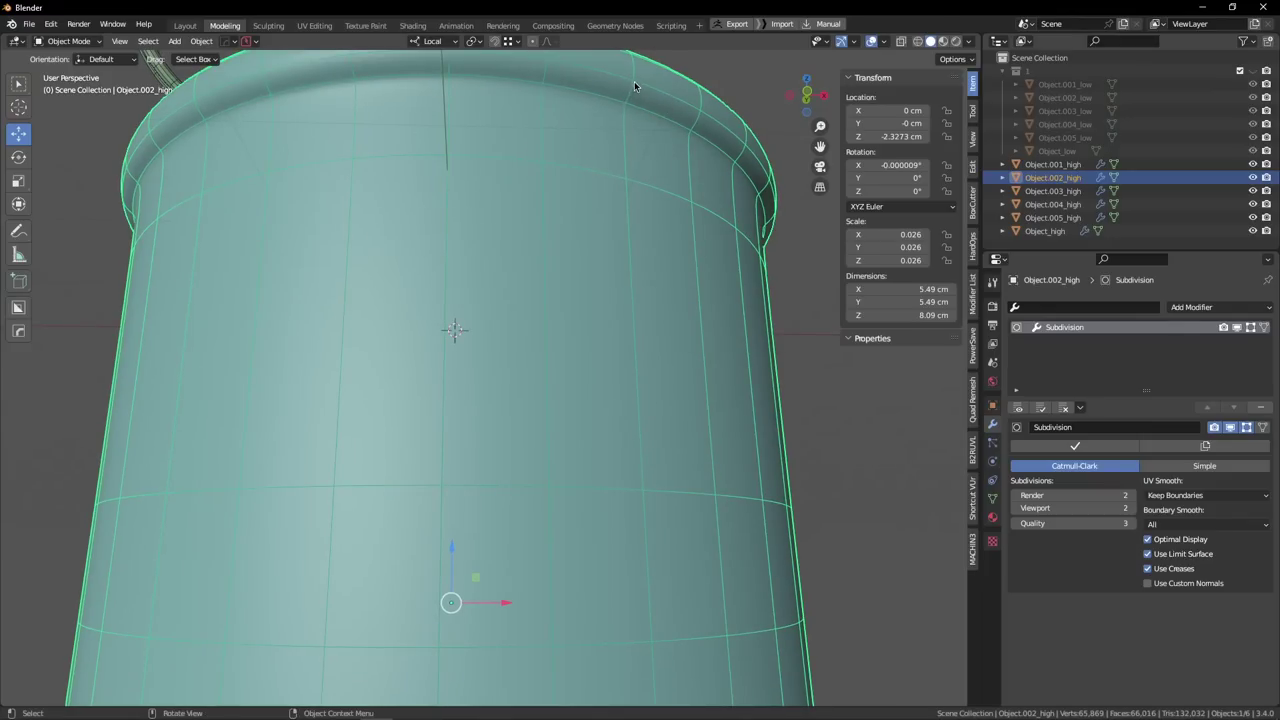
Hide the canister's subdivision in the viewport and add a supporting loop cut just below its upper rim.
click(1237, 328)
key(Tab)
click(668, 318)
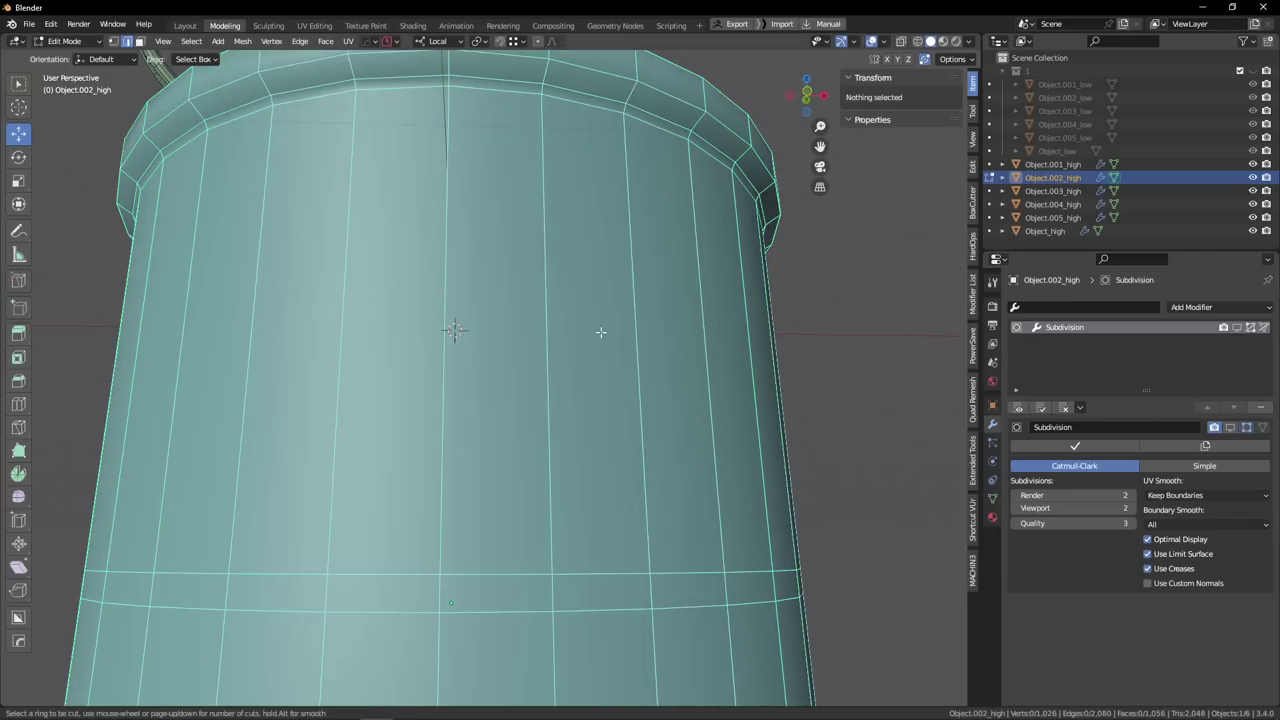
key(ctrl+t)
key(ctrl+r)
click(516, 355)
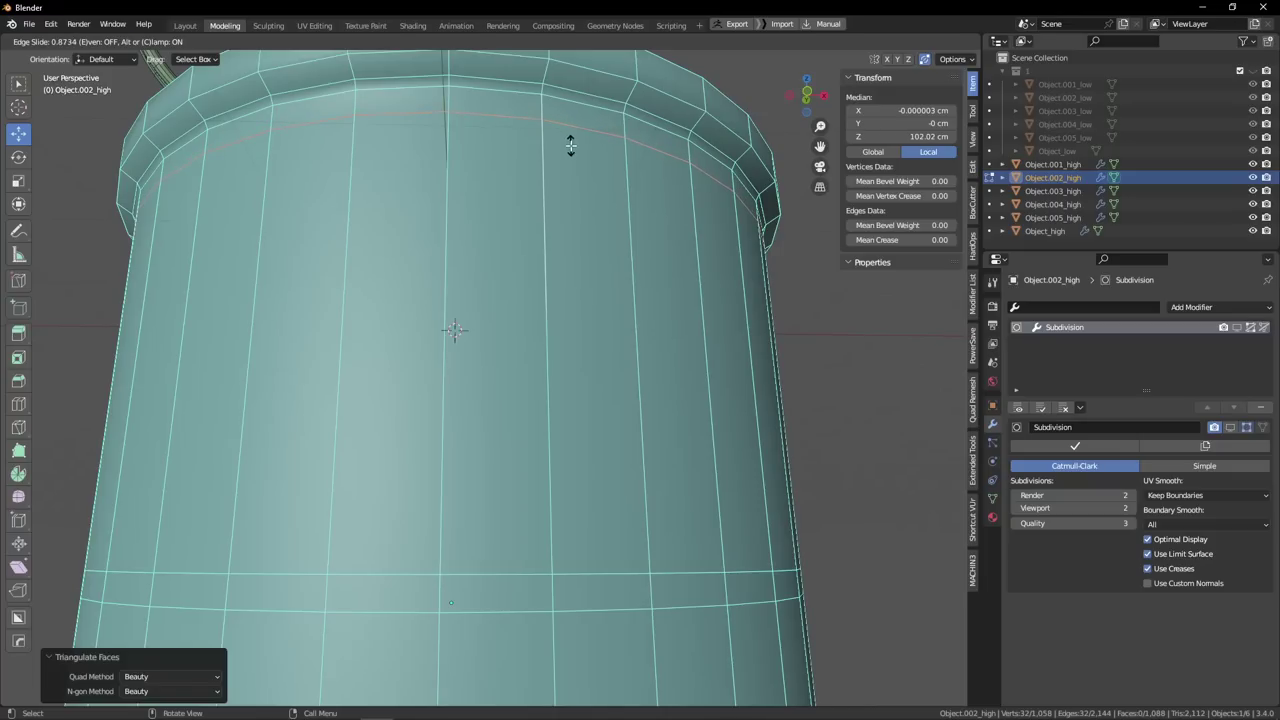
click(571, 137)
scroll(637, 87, up, 2)
click(622, 117)
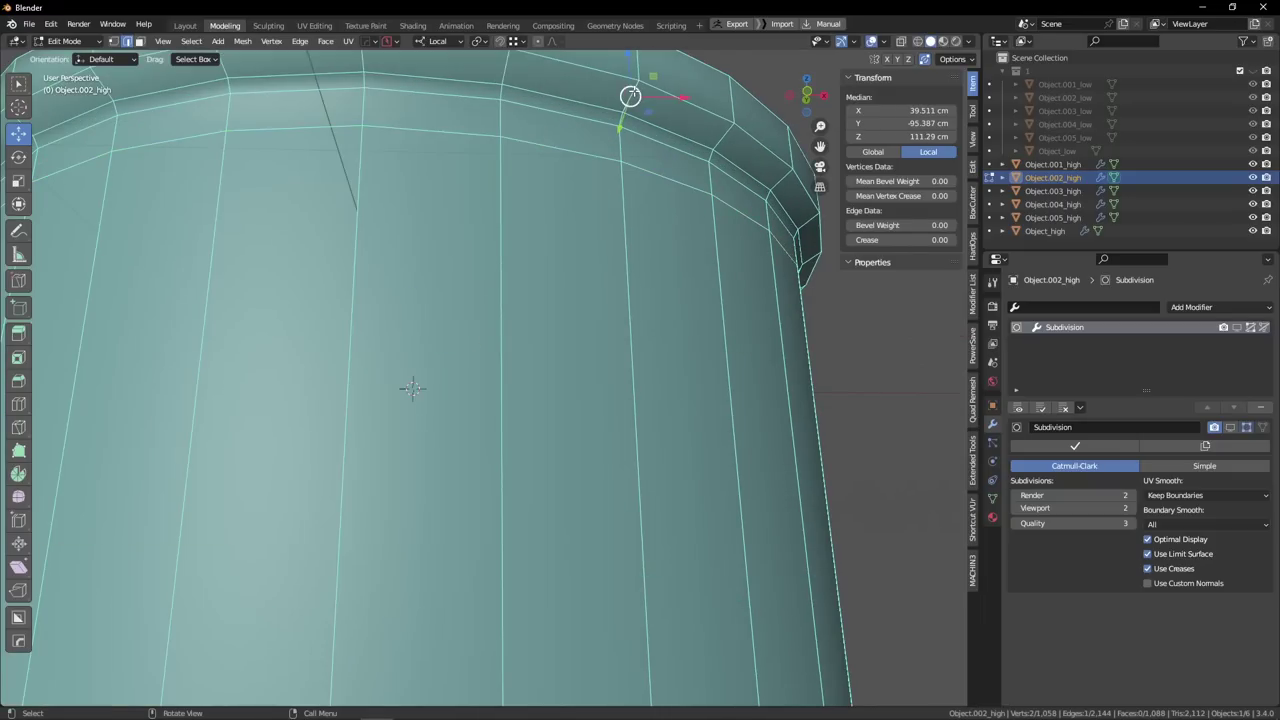
scroll(780, 310, down, 4)
click(869, 373)
Add a second loop cut around the upper body and slide it up close to the first supporting loop.
scroll(643, 149, up, 1)
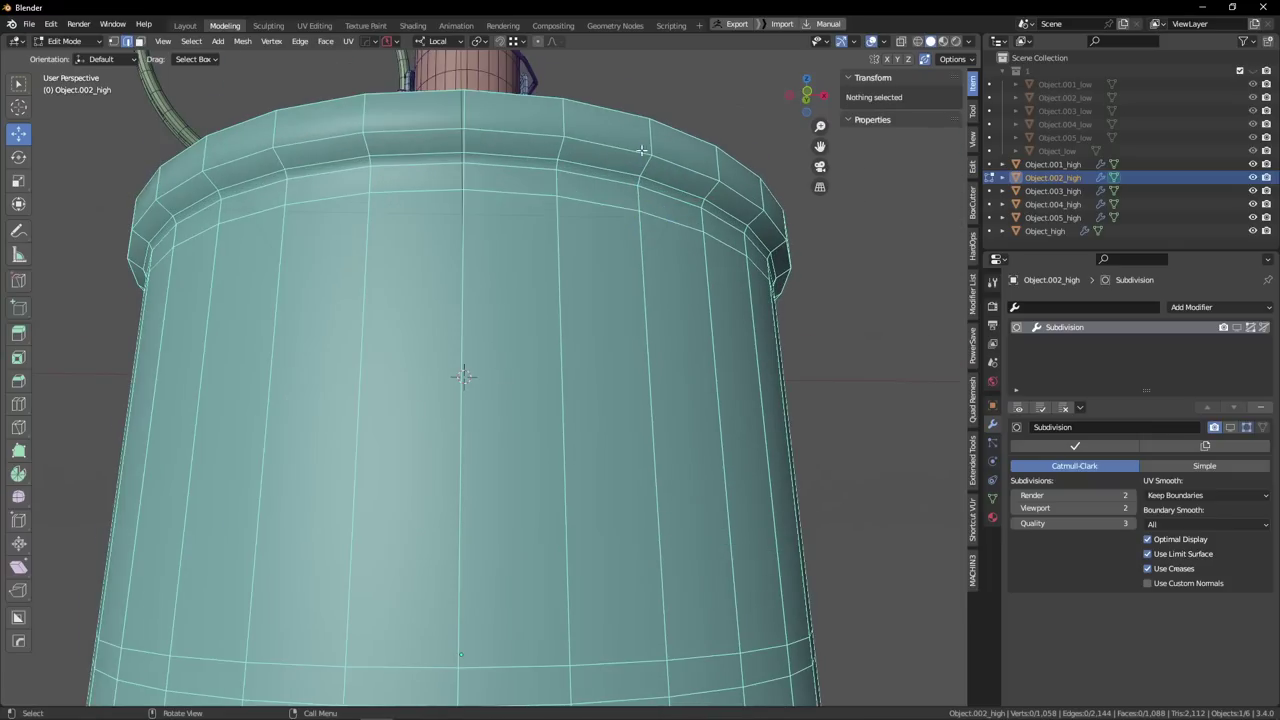
middle_drag(643, 149, 571, 240)
scroll(585, 228, up, 1)
click(599, 184)
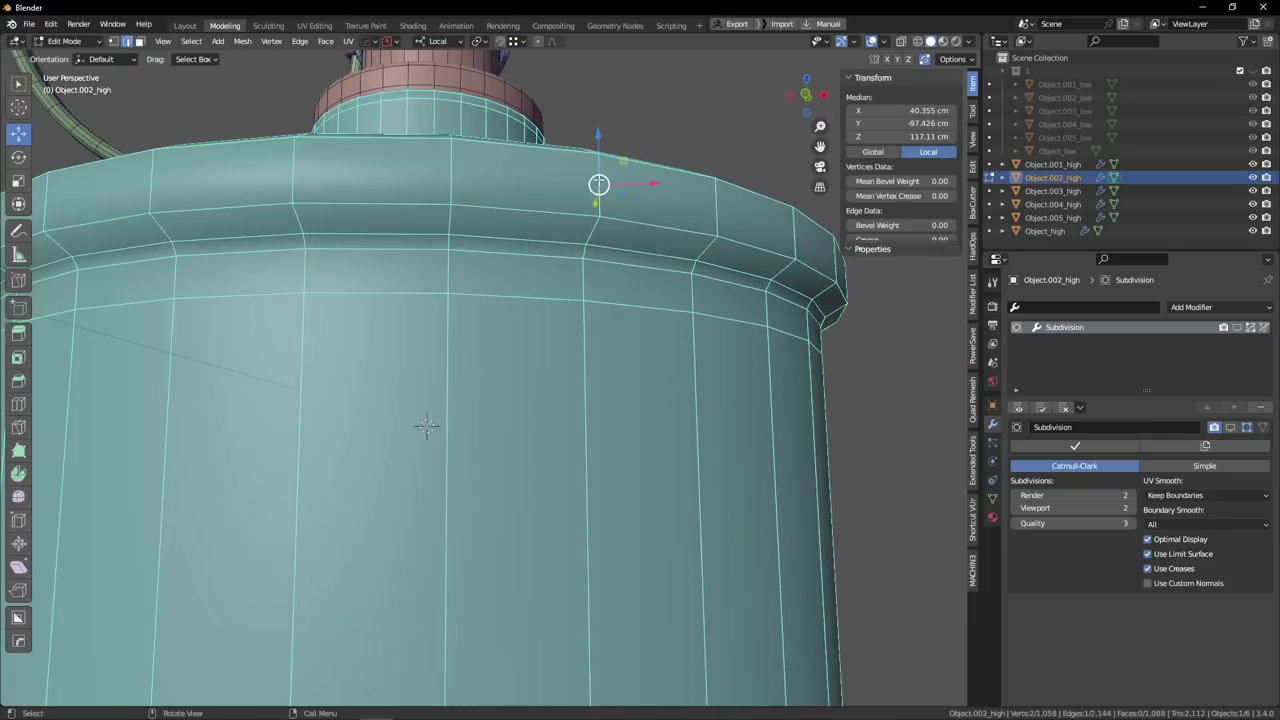
click(680, 120)
key(ctrl+r)
click(609, 409)
click(600, 215)
scroll(598, 225, down, 2)
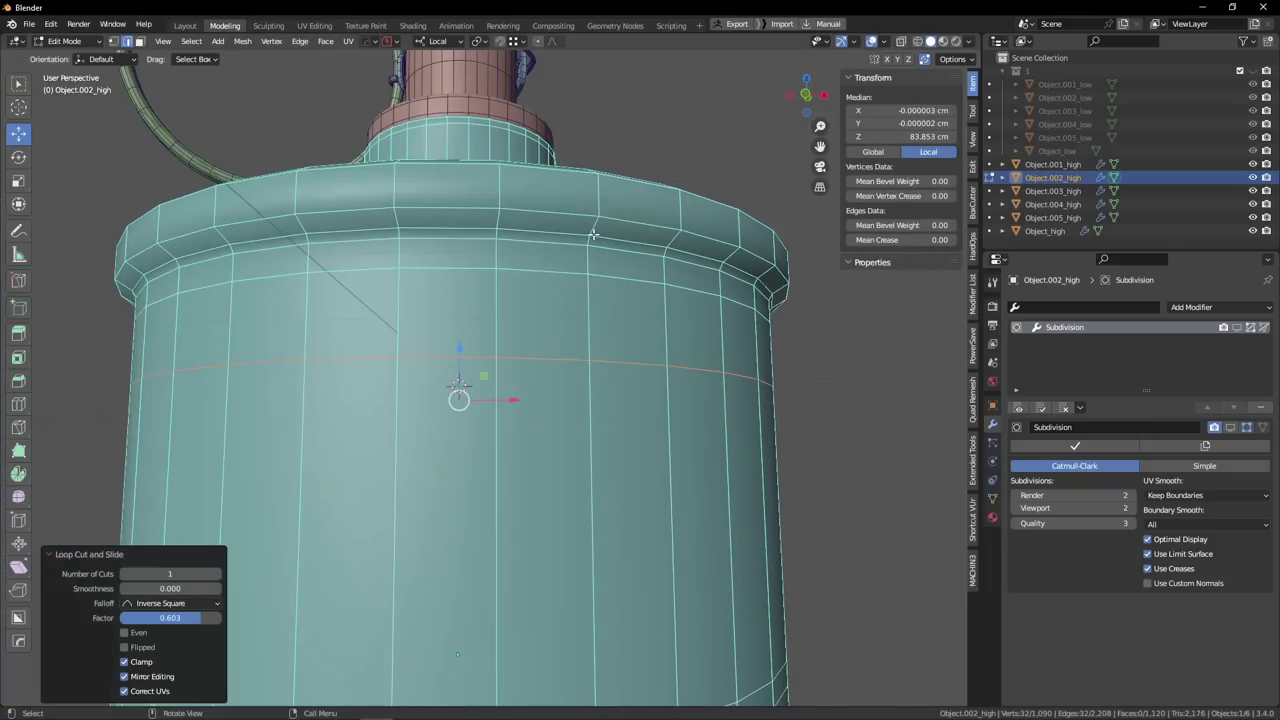
middle_drag(601, 276, 603, 252)
drag(464, 345, 467, 329)
click(902, 386)
Show the canister's subdivision in the viewport again and check the surface around the upper rim.
click(1238, 329)
key(Tab)
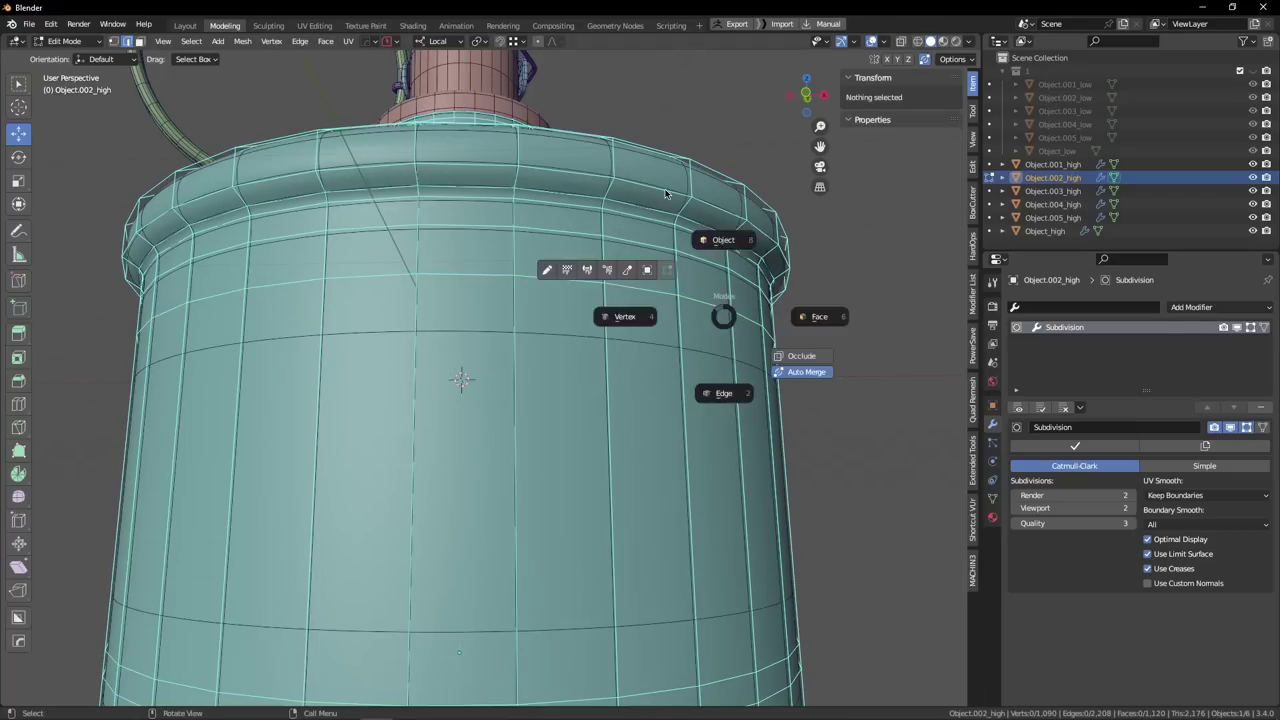
key(Tab)
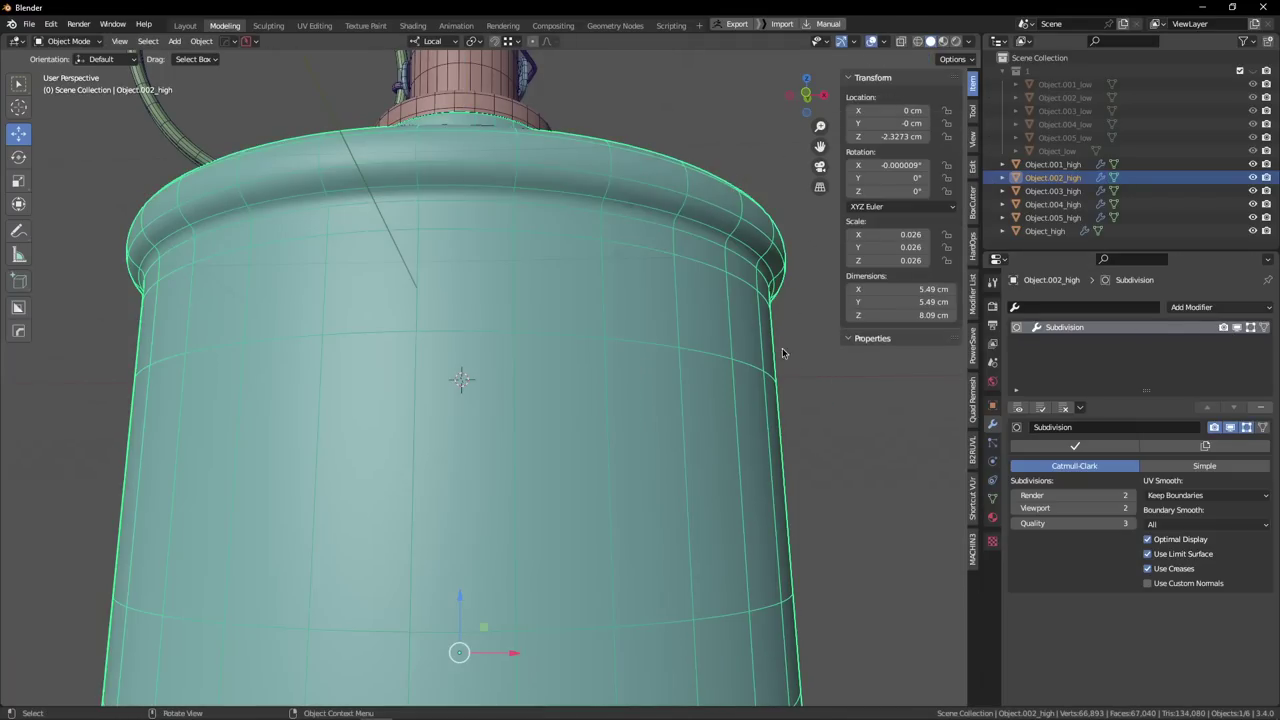
click(786, 354)
middle_drag(632, 222, 565, 244)
middle_drag(525, 350, 520, 203)
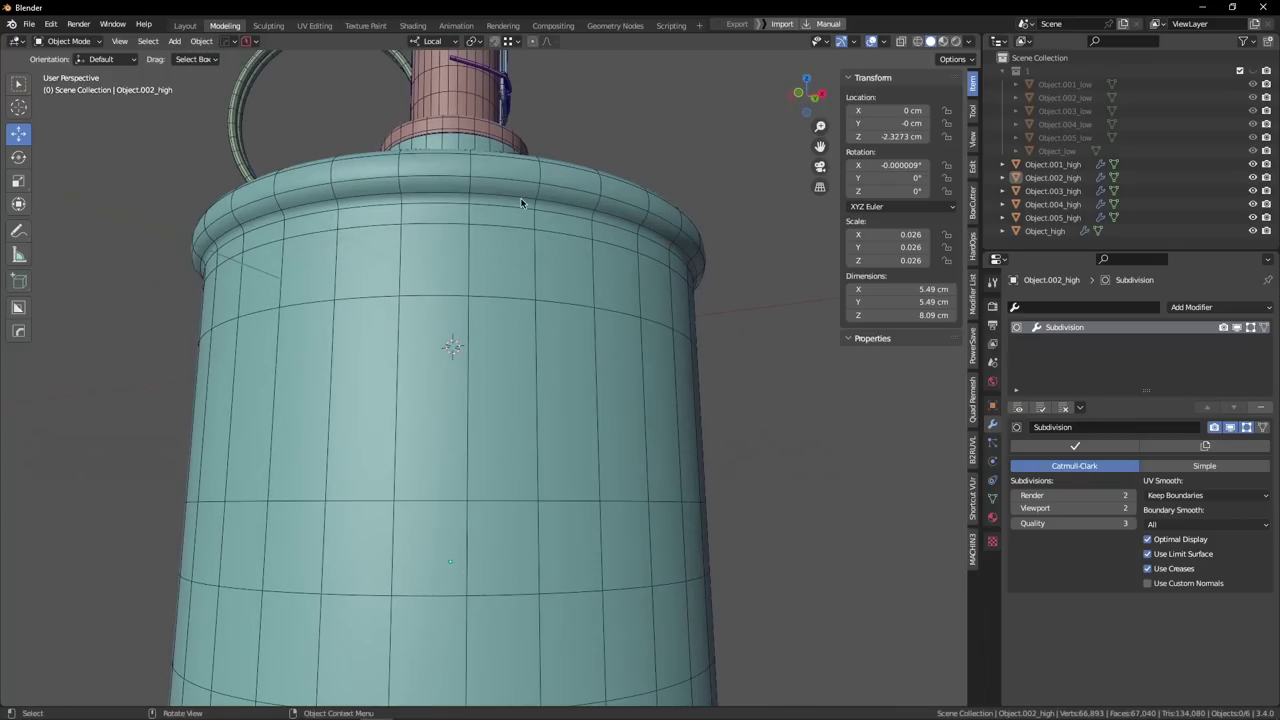
scroll(472, 206, up, 1)
scroll(526, 227, down, 1)
Examine the middle and lower edge loops of the canister, comparing the editable cage with the subdivided surface.
key(Tab)
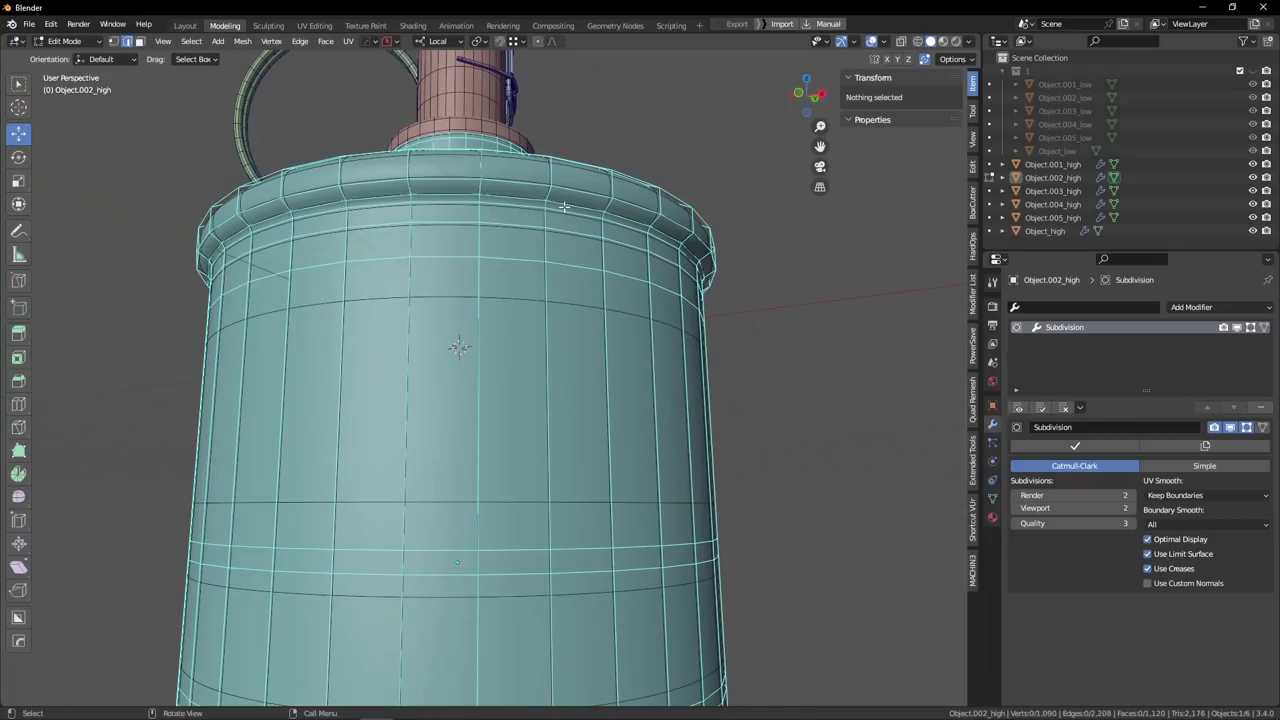
scroll(567, 205, down, 1)
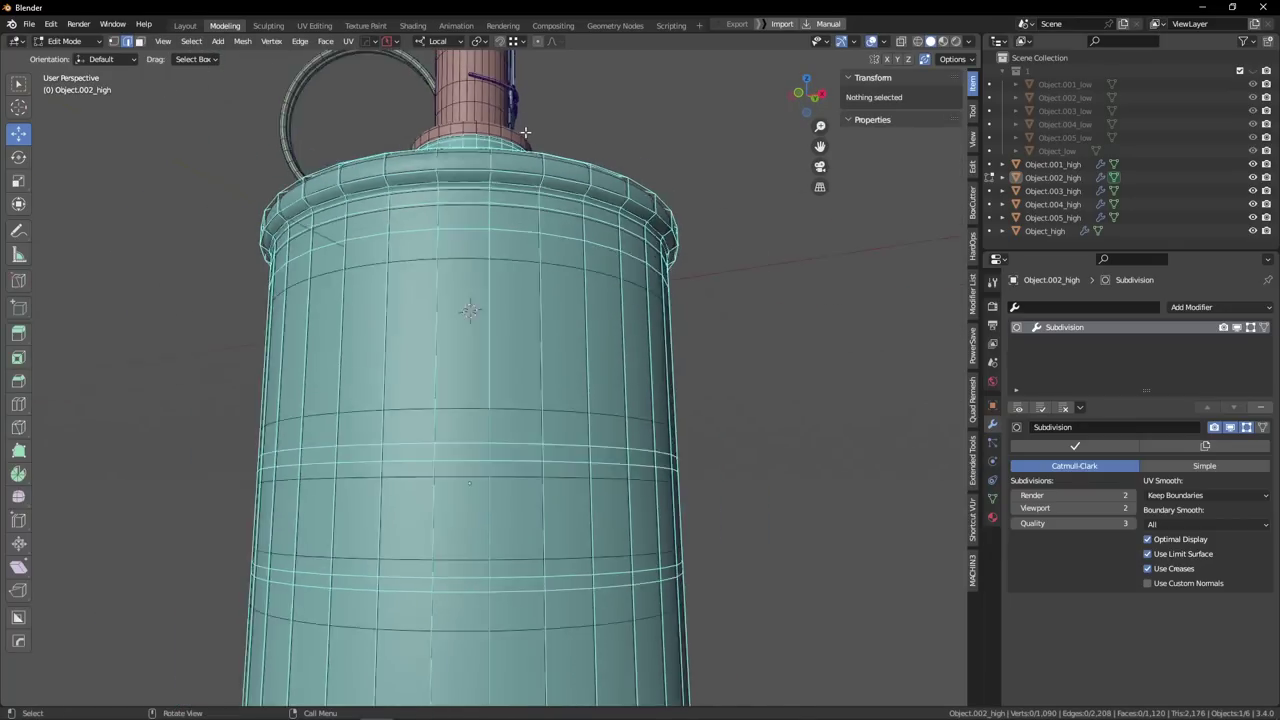
shift+middle_drag(548, 440, 544, 237)
key(Tab)
scroll(545, 240, down, 1)
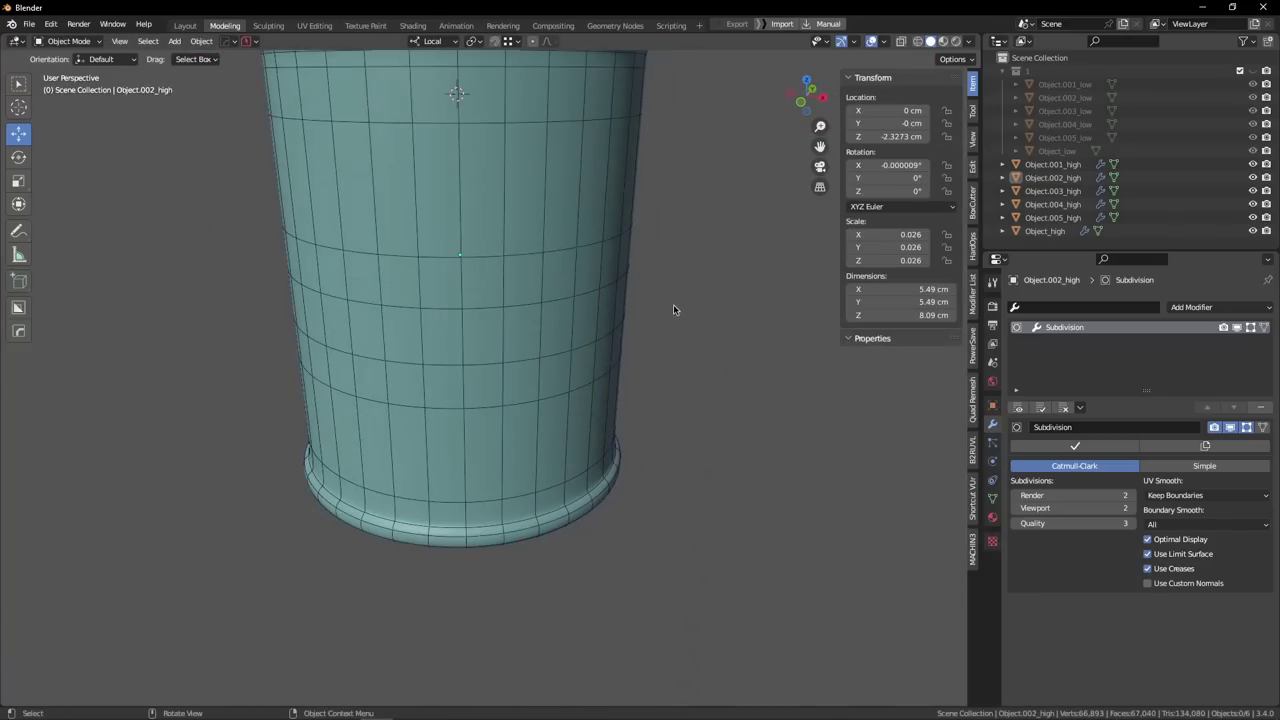
middle_drag(673, 304, 546, 254)
key(Tab)
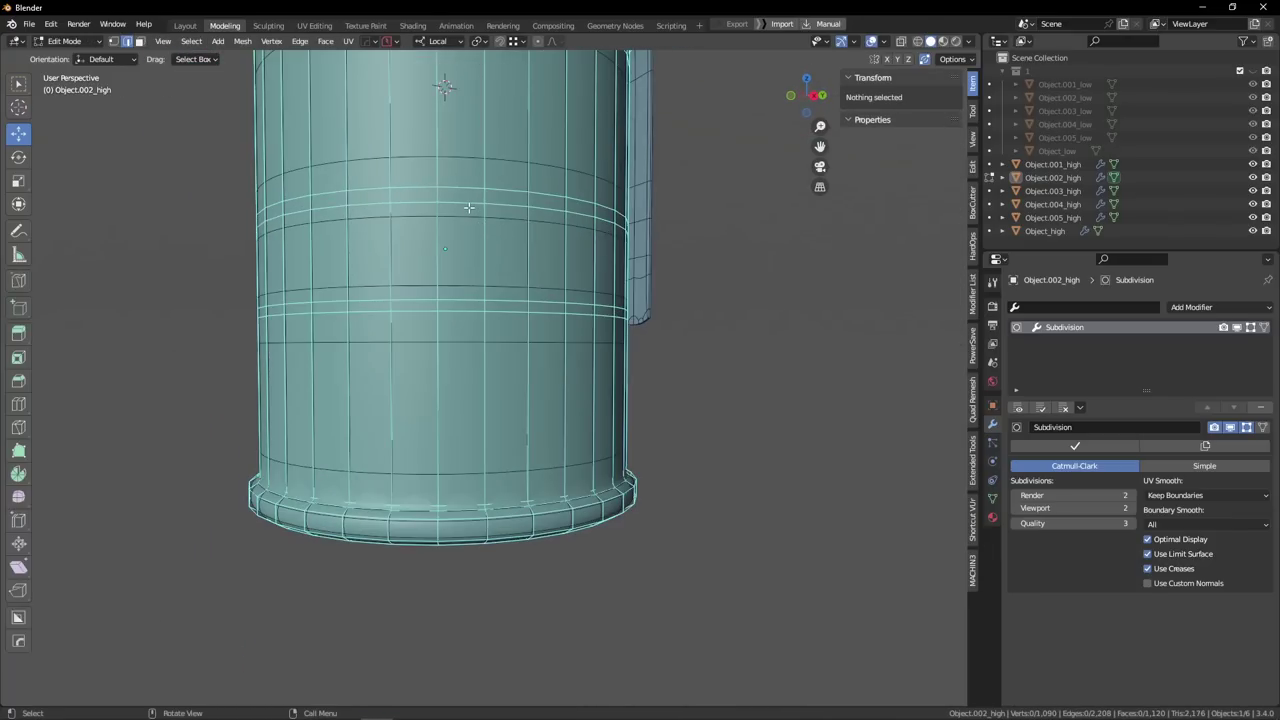
key(Tab)
middle_drag(457, 174, 465, 231)
Dissolve the two pairs of edge loops around the middle of the canister body.
key(ctrl+Tab)
click(474, 322)
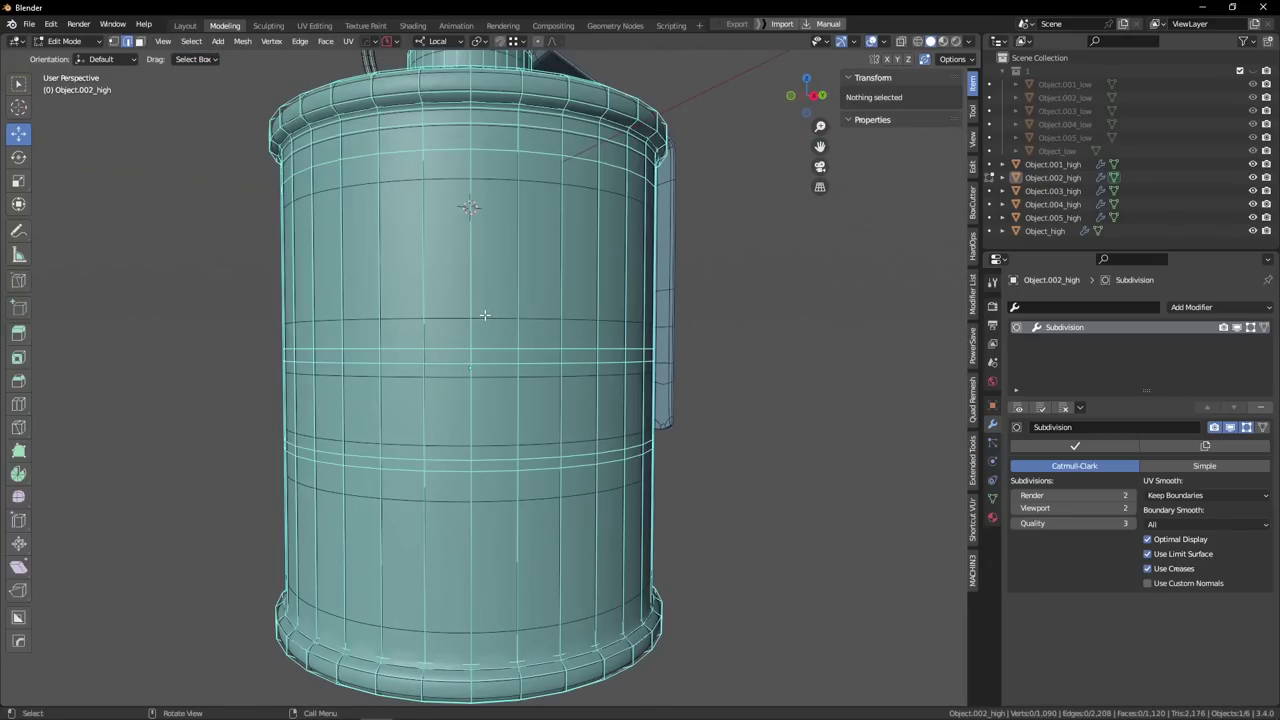
double_click(499, 348)
shift+double_click(499, 362)
shift+click(498, 455)
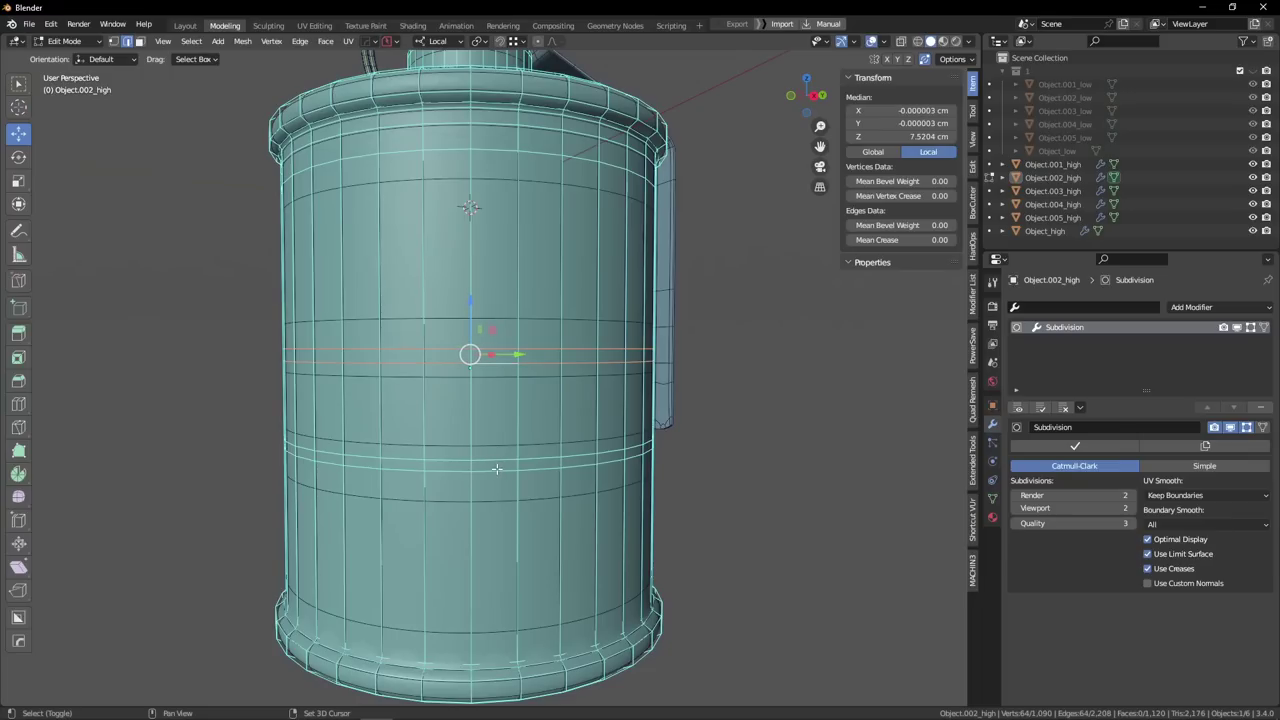
alt+shift+click(500, 459)
key(x)
click(500, 449)
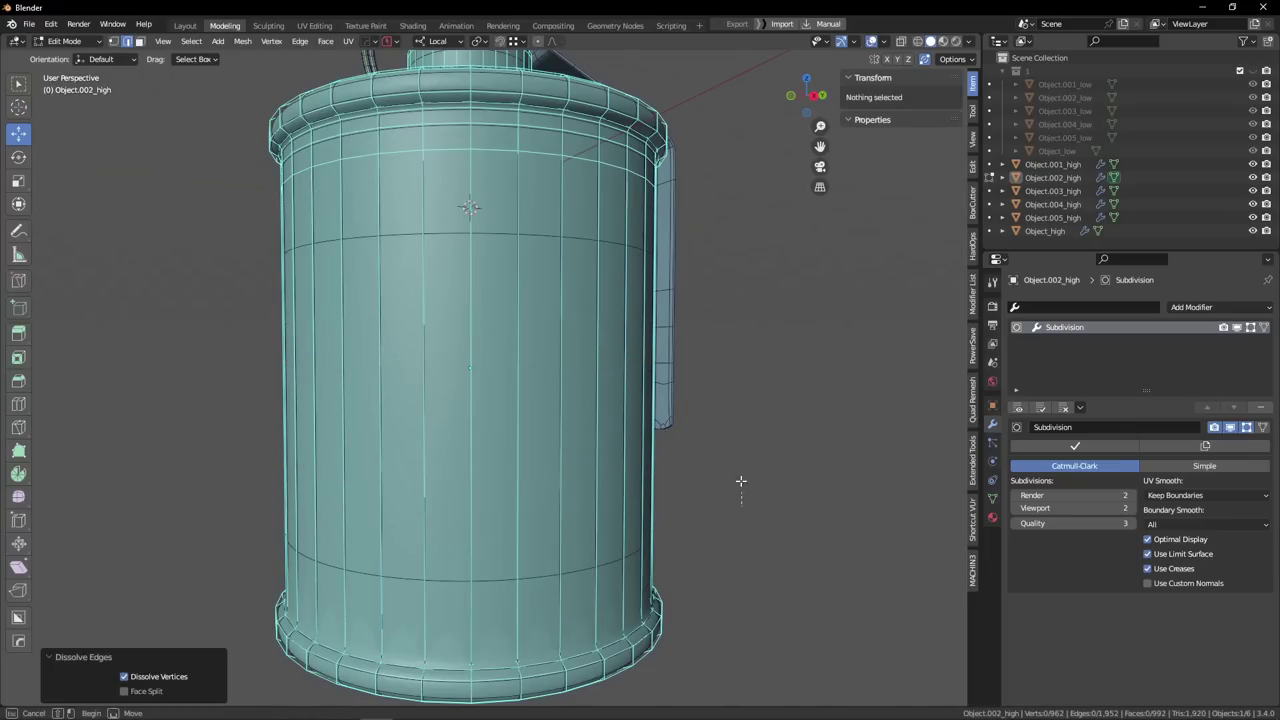
click(740, 460)
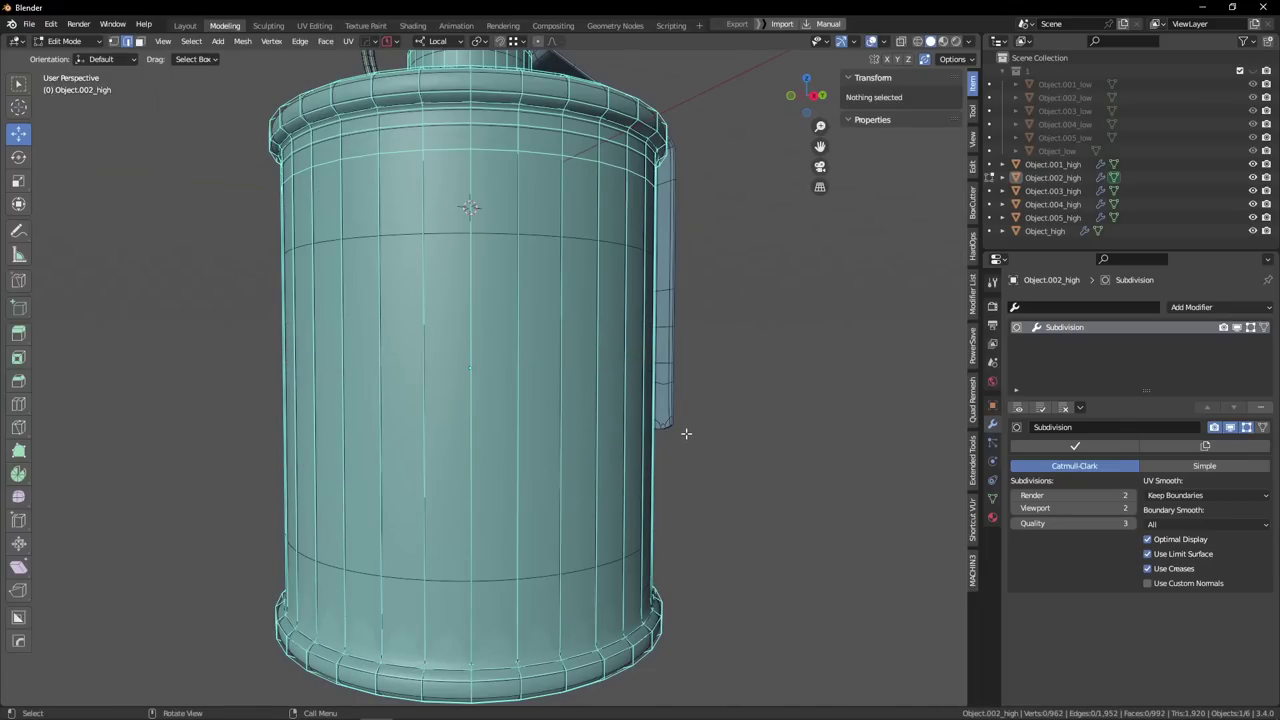
Add two supporting edge loops around the lower body, close above the canister's bottom rim.
shift+middle_drag(614, 494, 568, 279)
scroll(545, 310, up, 1)
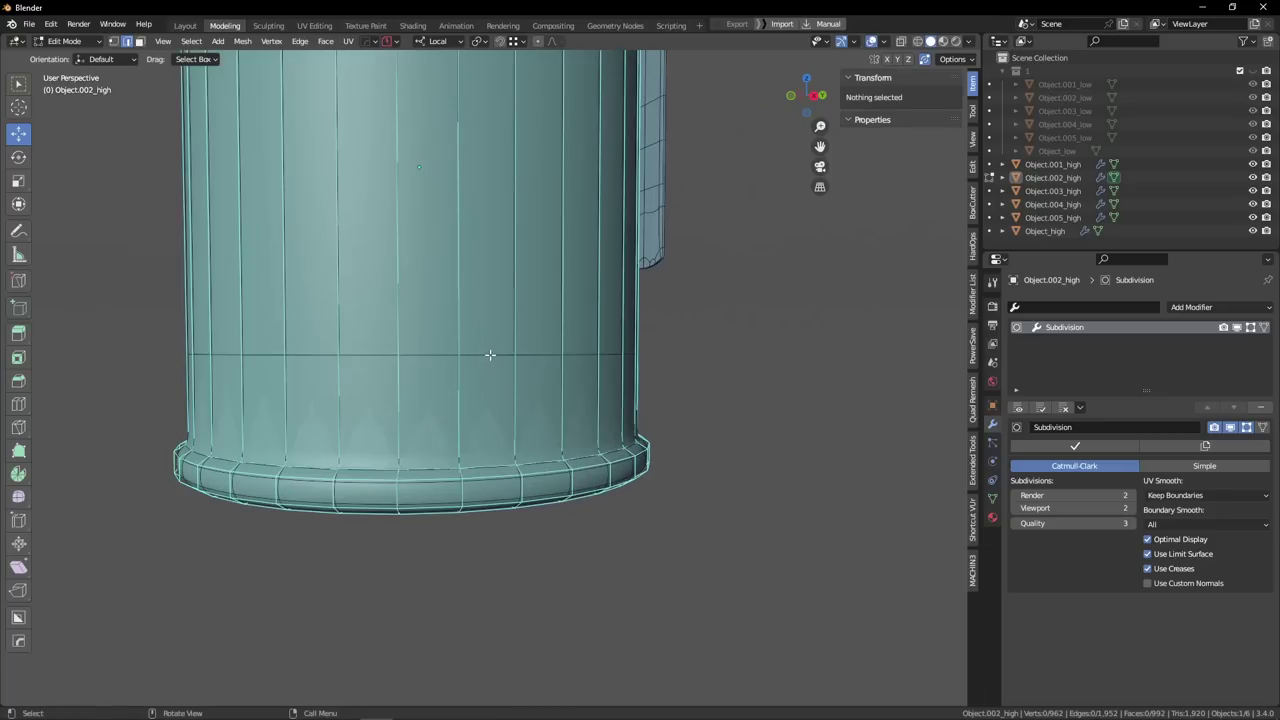
key(ctrl+r)
click(455, 275)
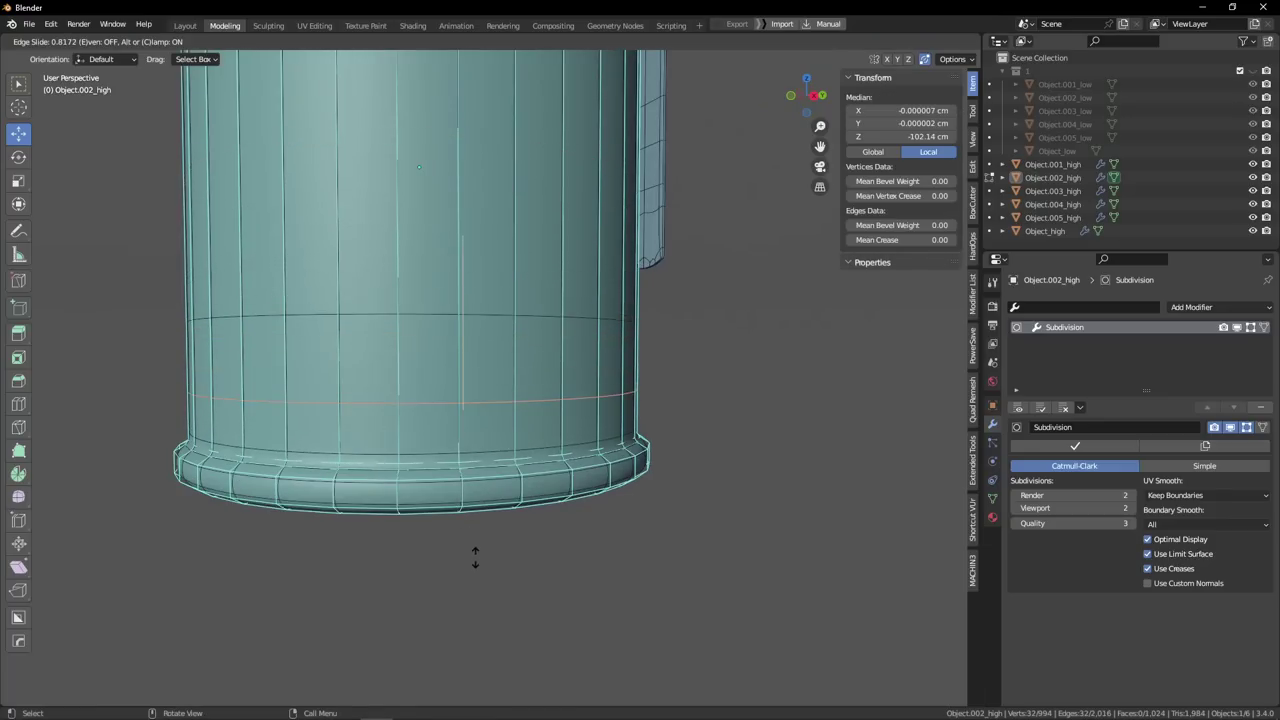
click(457, 485)
key(g)
key(g)
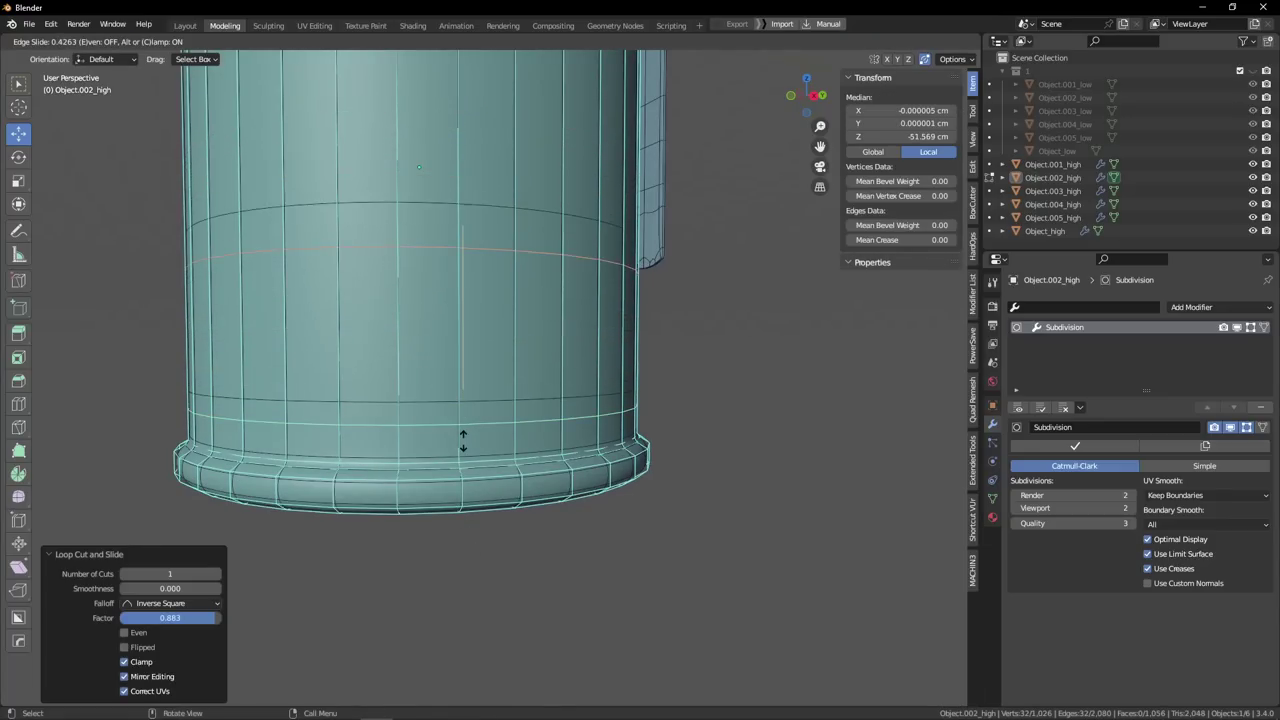
click(516, 598)
key(Tab)
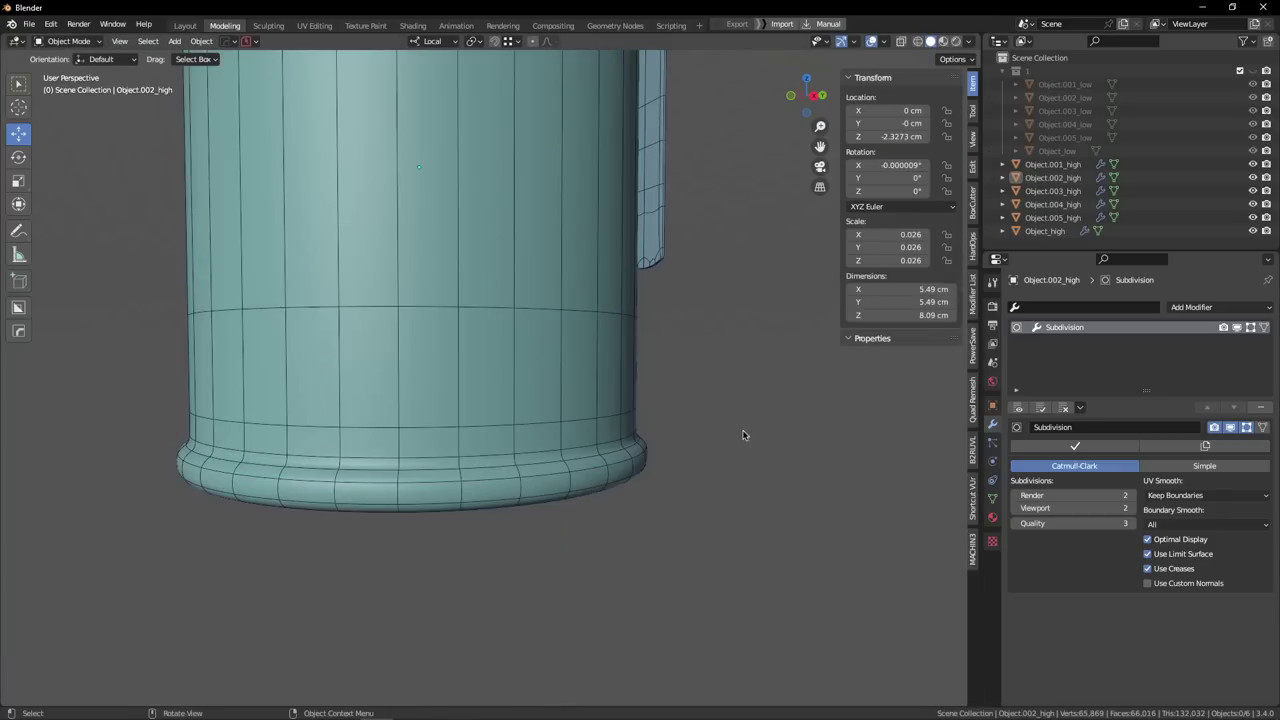
Examine the subdivided canister from its bottom rim up to the top face and neck.
scroll(743, 434, down, 2)
middle_drag(618, 463, 568, 481)
middle_drag(449, 474, 505, 391)
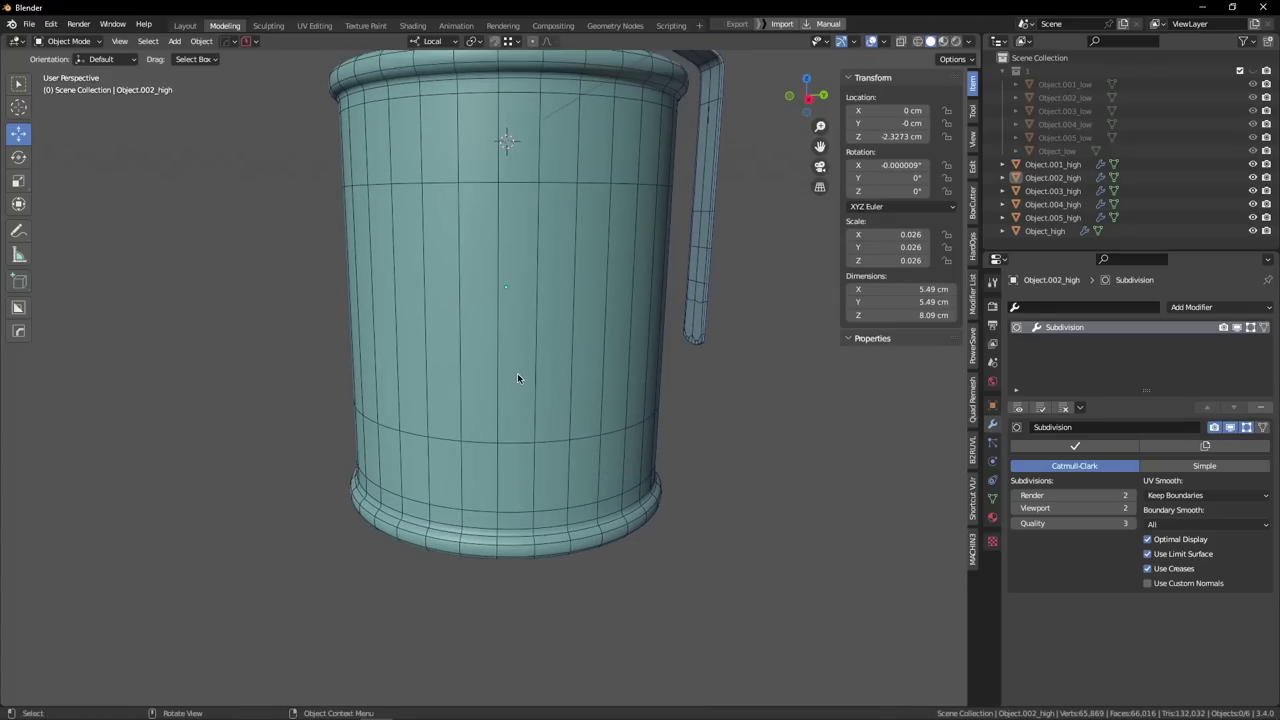
right_click(517, 378)
middle_drag(648, 332, 575, 410)
scroll(560, 415, down, 2)
click(468, 470)
middle_drag(432, 450, 479, 445)
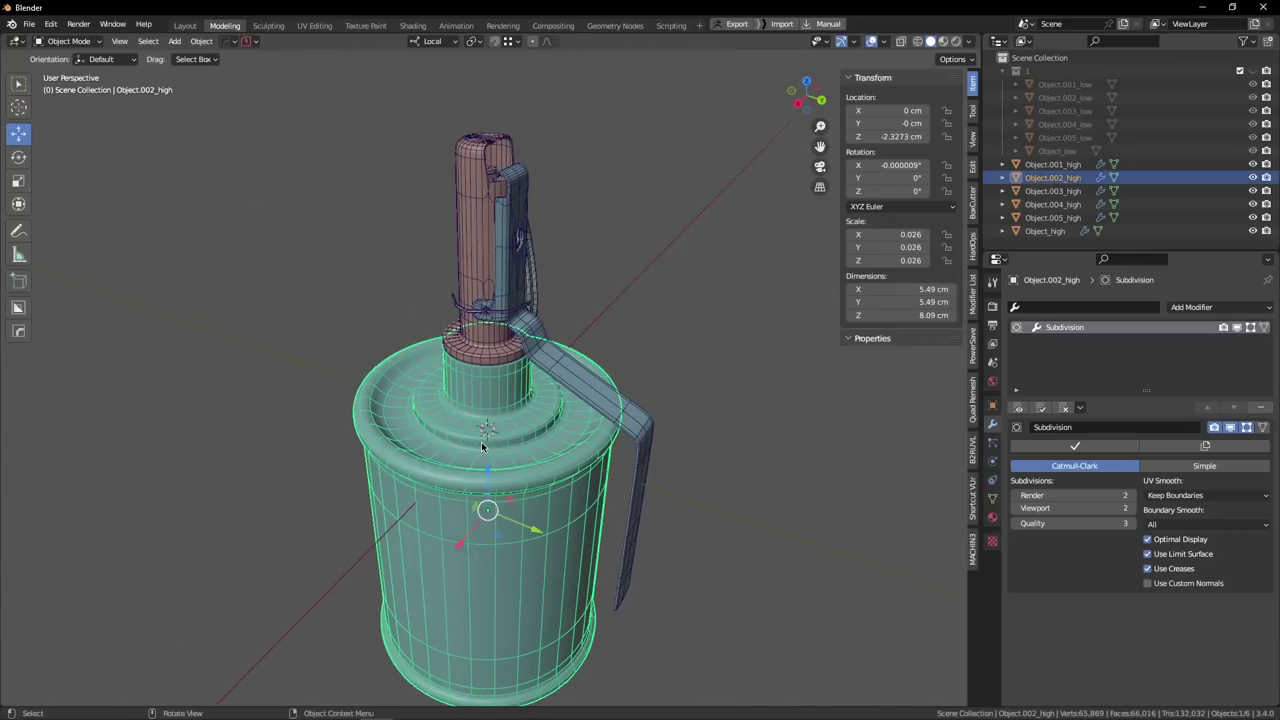
Add a loop cut on the canister's recessed top face, near the base of the raised step.
scroll(470, 455, up, 4)
key(alt+a)
scroll(376, 373, up, 4)
mouse_move(376, 400)
middle_down()
mouse_move(377, 380)
mouse_move(372, 391)
middle_up()
key(Tab)
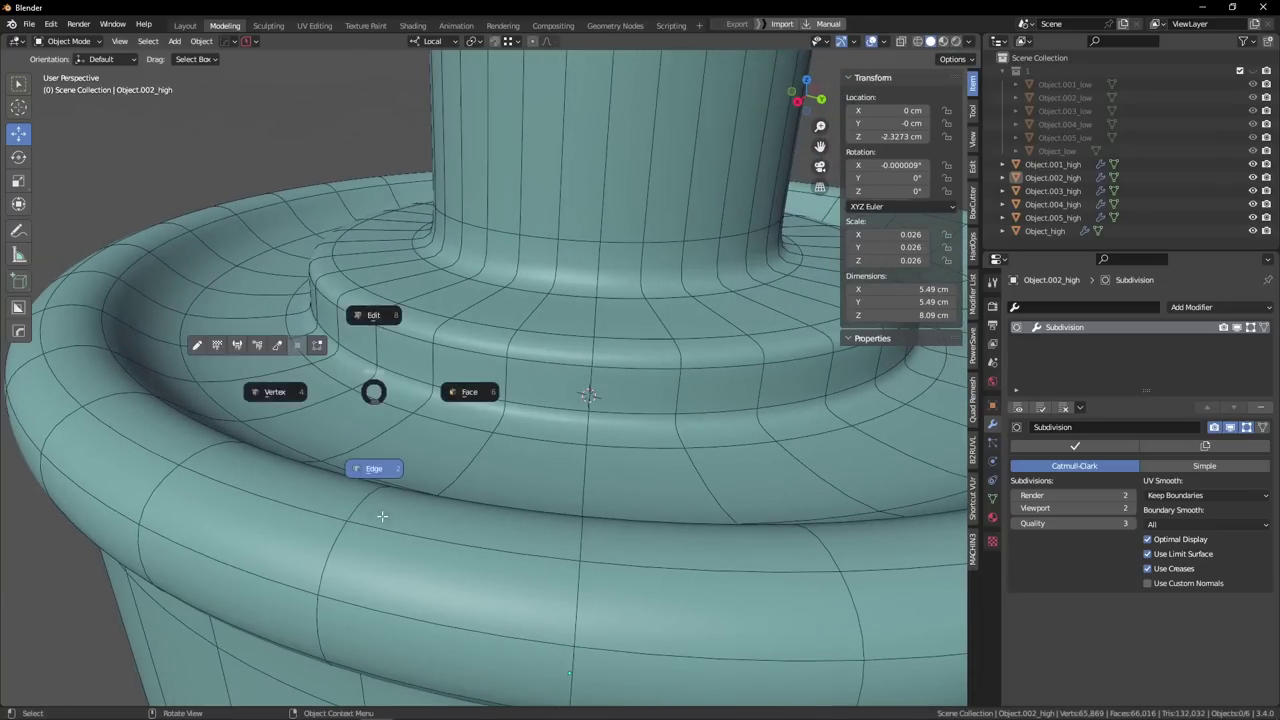
click(382, 510)
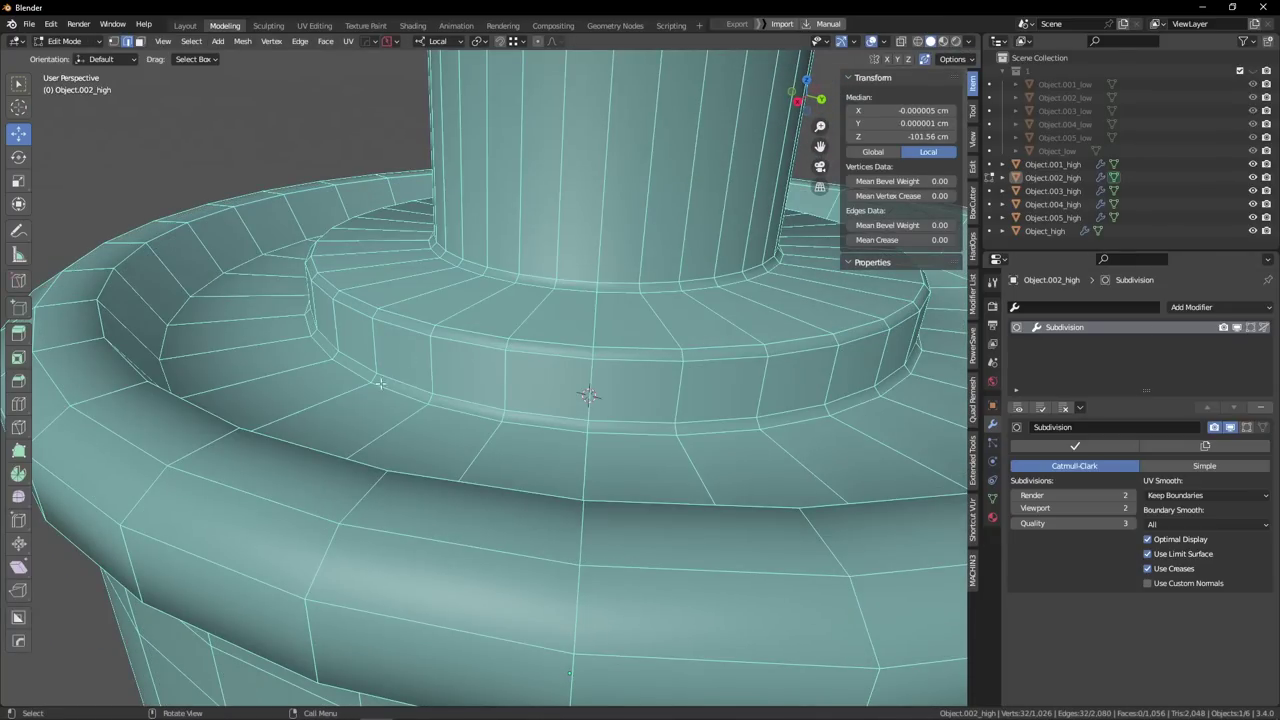
key(ctrl+r)
click(354, 410)
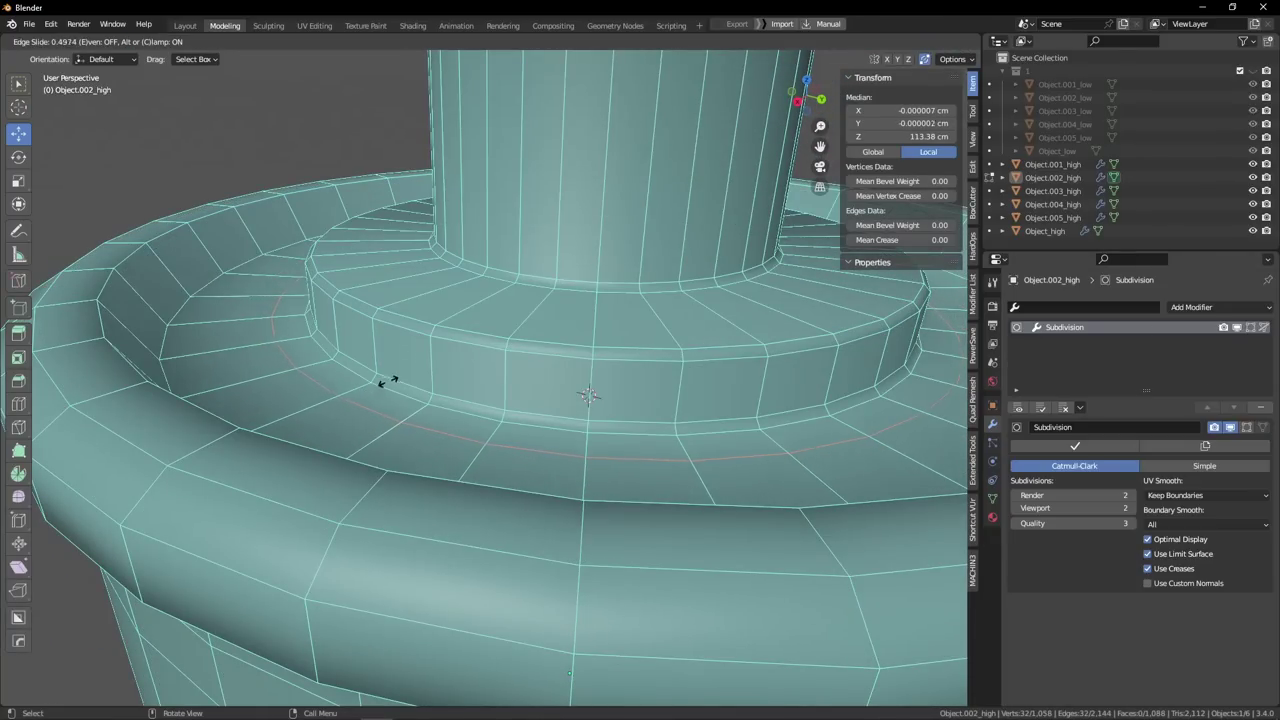
click(388, 383)
Add loop cuts on the raised step's upper face and side wall, plus a centred one on the outer recessed face.
key(ctrl+r)
click(430, 296)
click(411, 316)
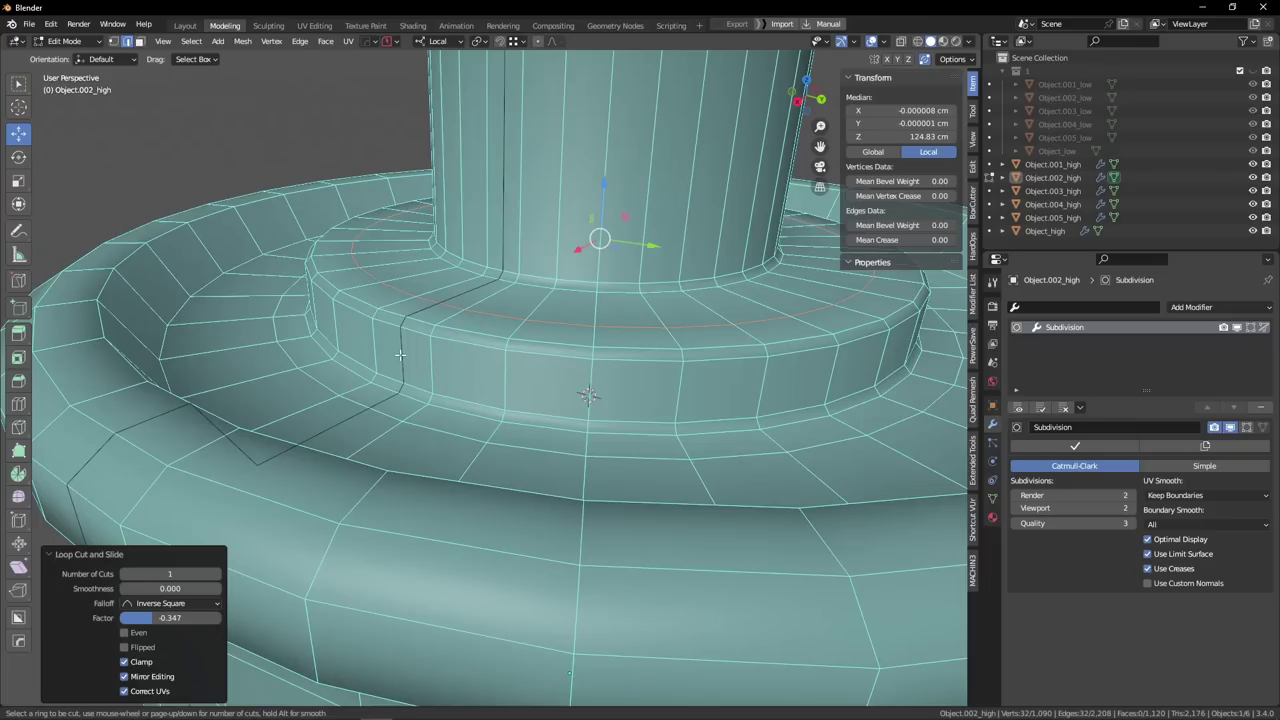
click(385, 349)
right_click(383, 349)
key(ctrl+r)
click(324, 401)
right_click(327, 396)
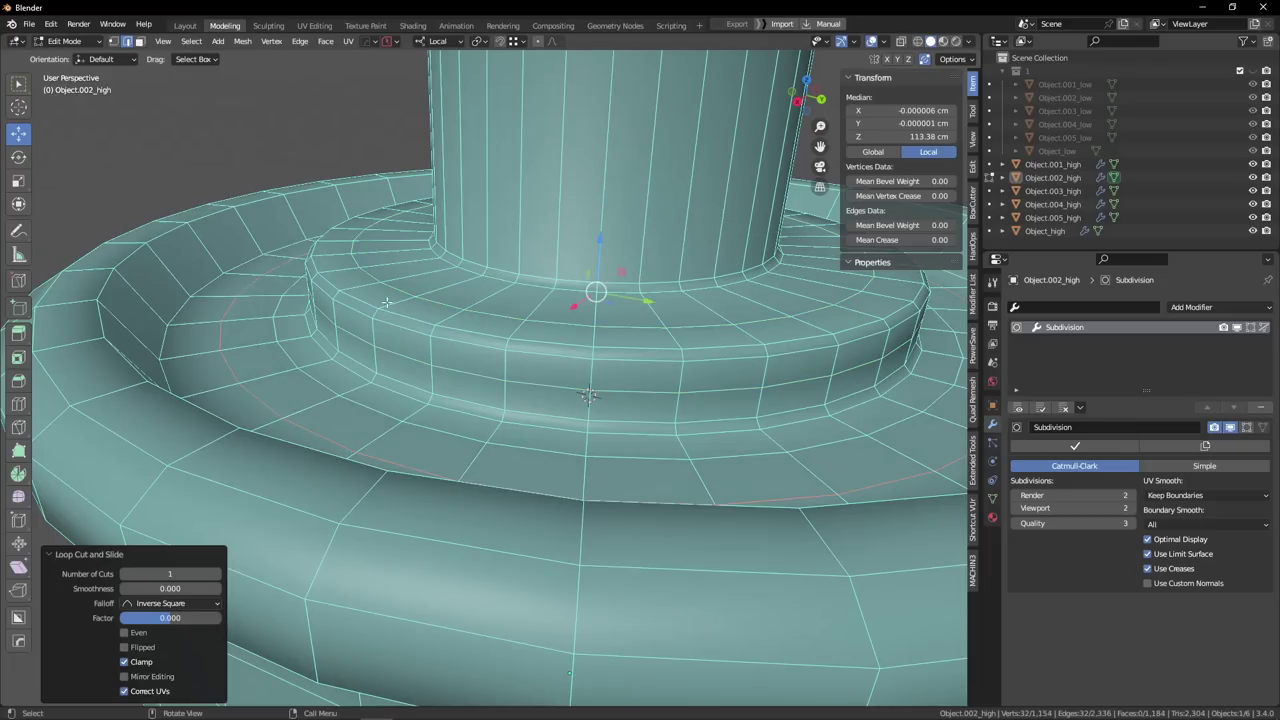
Add another loop cut on the raised step's upper face and two around the base of the neck, then clear the selection.
key(ctrl+r)
click(493, 222)
click(485, 274)
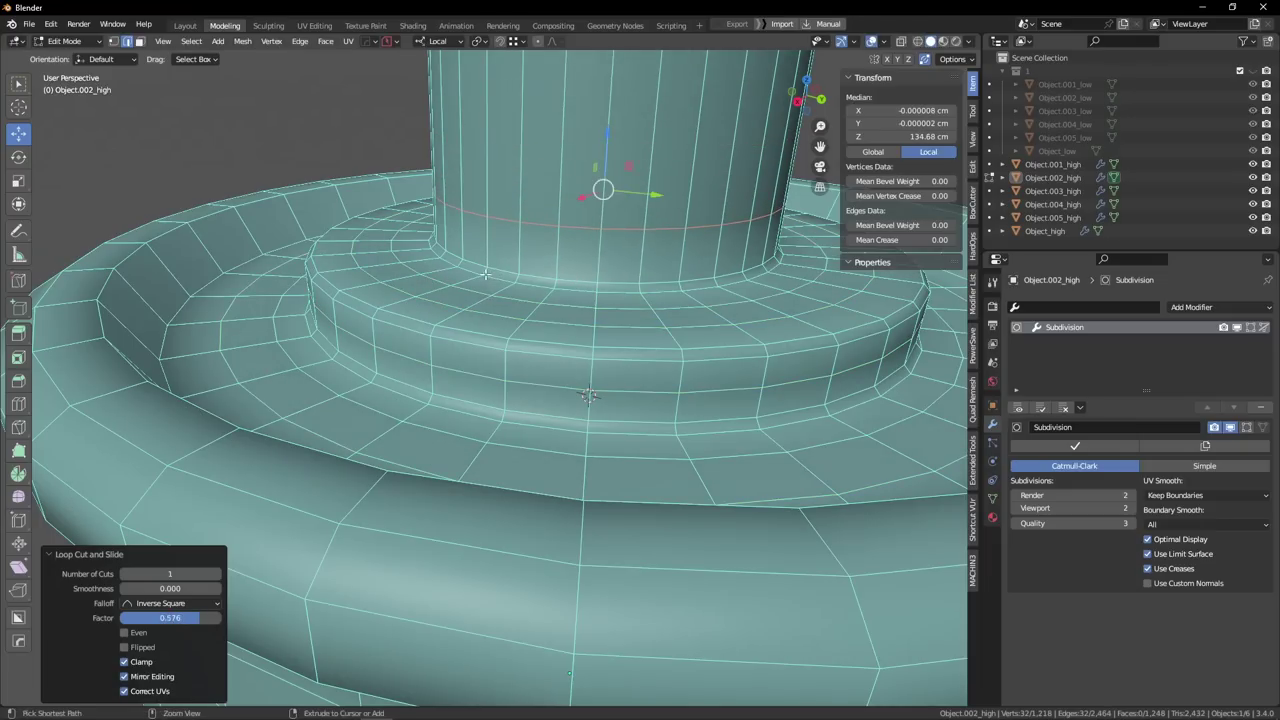
click(497, 161)
click(486, 216)
click(283, 124)
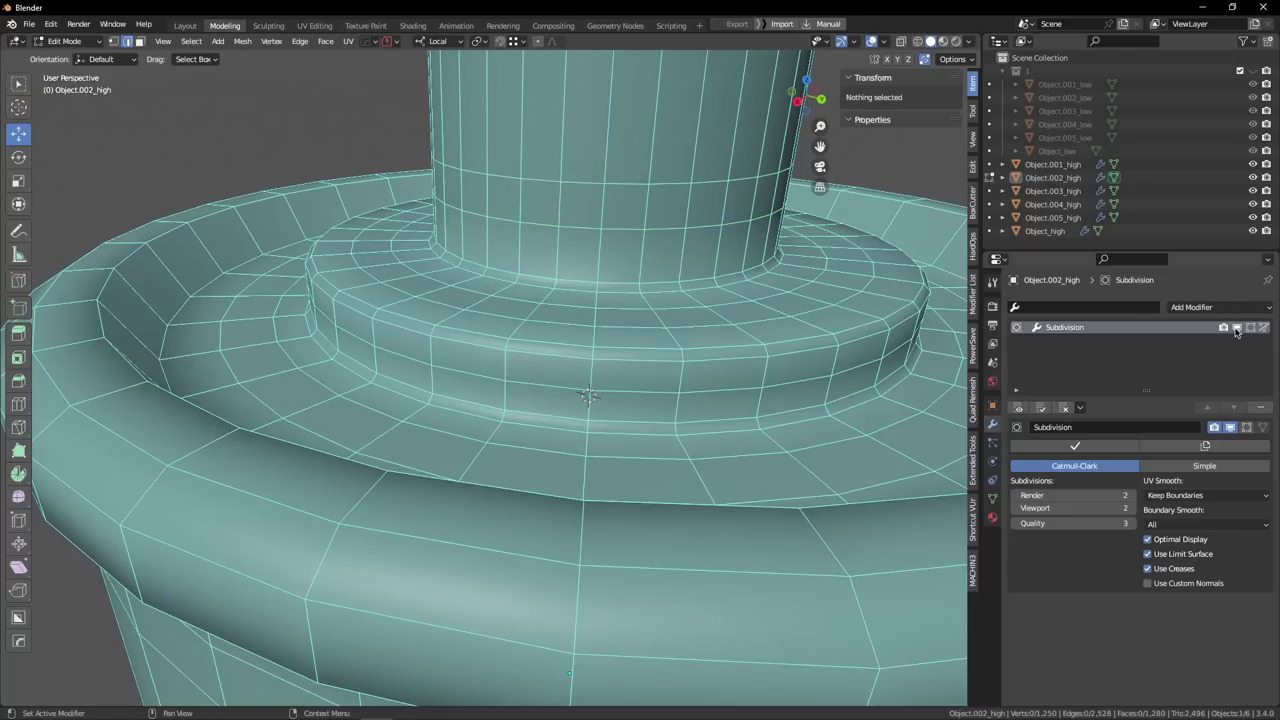
Return the canister to Object Mode and inspect the subdivided surface around its top face and raised step.
click(1250, 328)
click(1248, 331)
key(Tab)
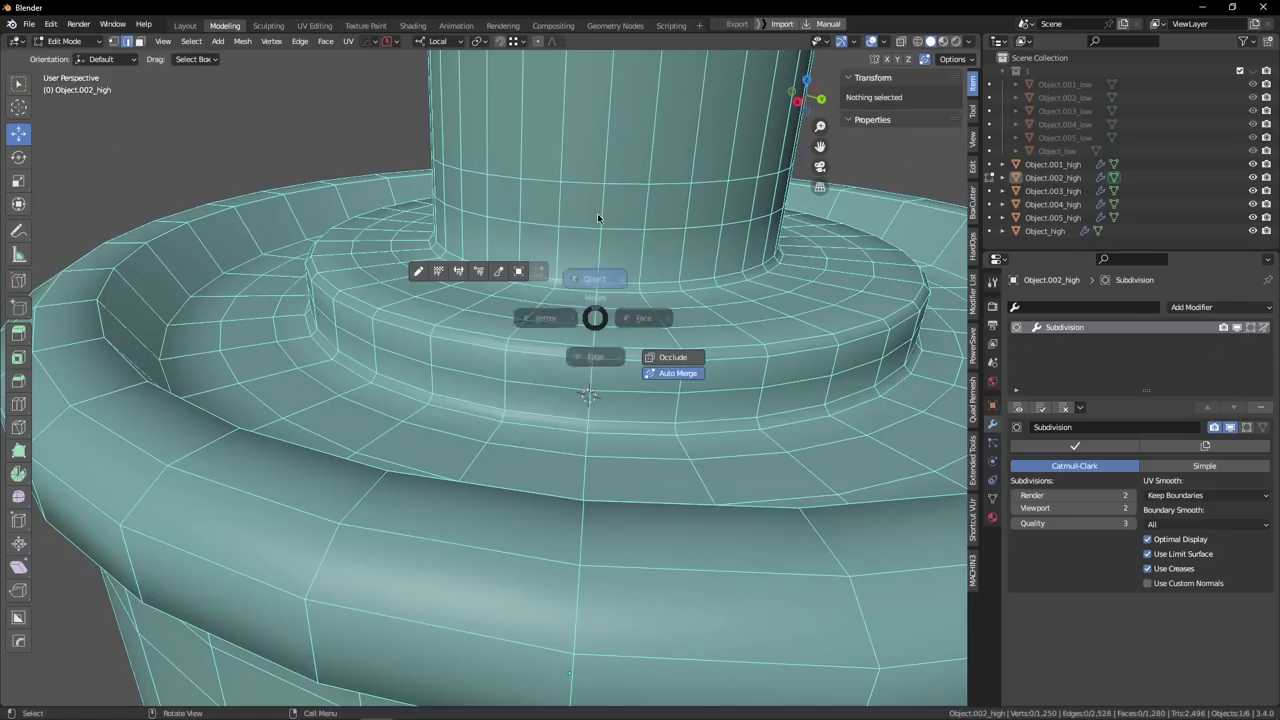
click(595, 277)
scroll(270, 130, down, 2)
scroll(400, 240, up, 2)
scroll(458, 295, down, 7)
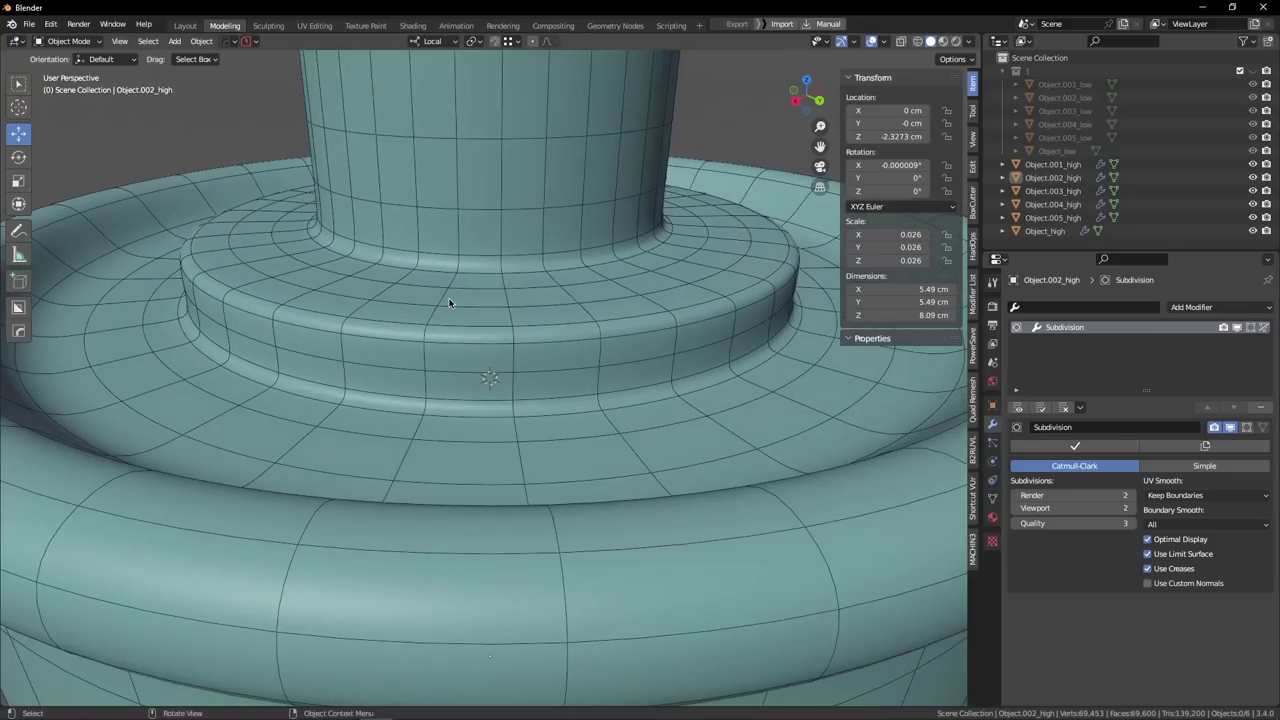
Select the grenade's lever and isolate it in local view, facing its long bent section.
shift+middle_drag(459, 296, 474, 501)
scroll(539, 359, up, 2)
click(547, 418)
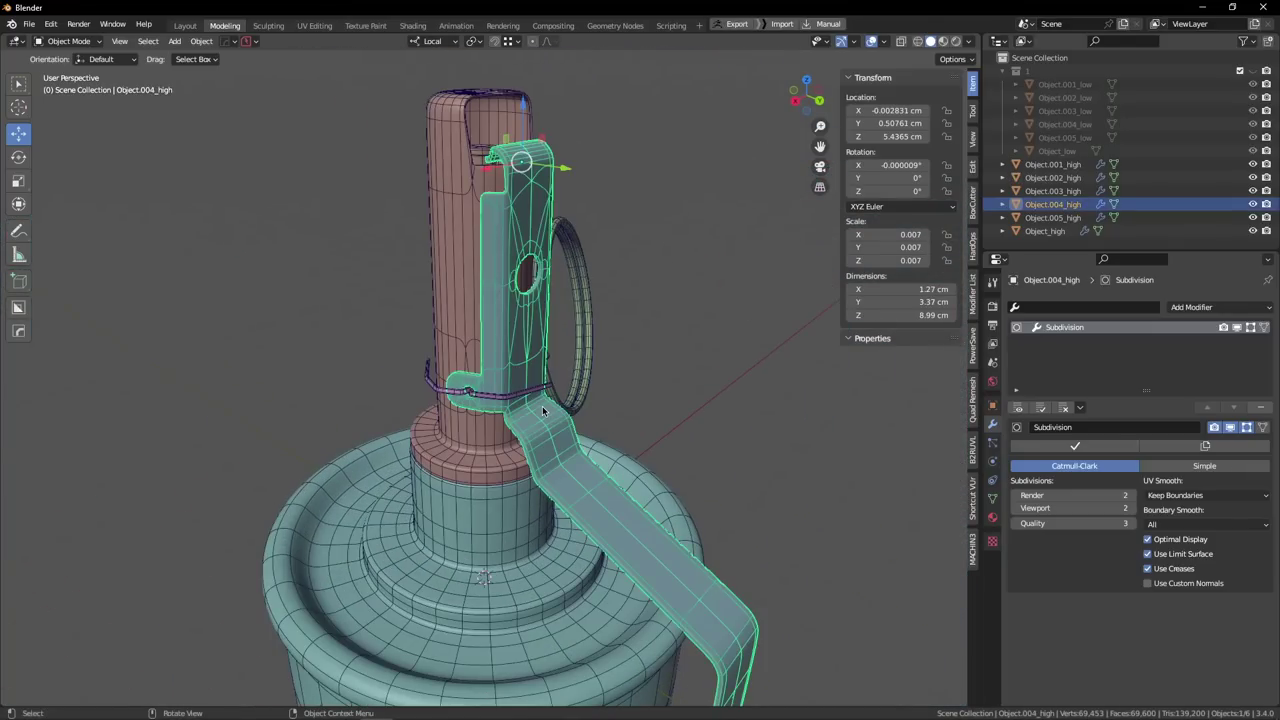
key(slash)
click(678, 373)
middle_drag(678, 373, 454, 388)
scroll(351, 403, up, 5)
Compare the lever's bend in Edit and Object Mode, and turn off its Subdivision modifier's display in Edit Mode.
key(Tab)
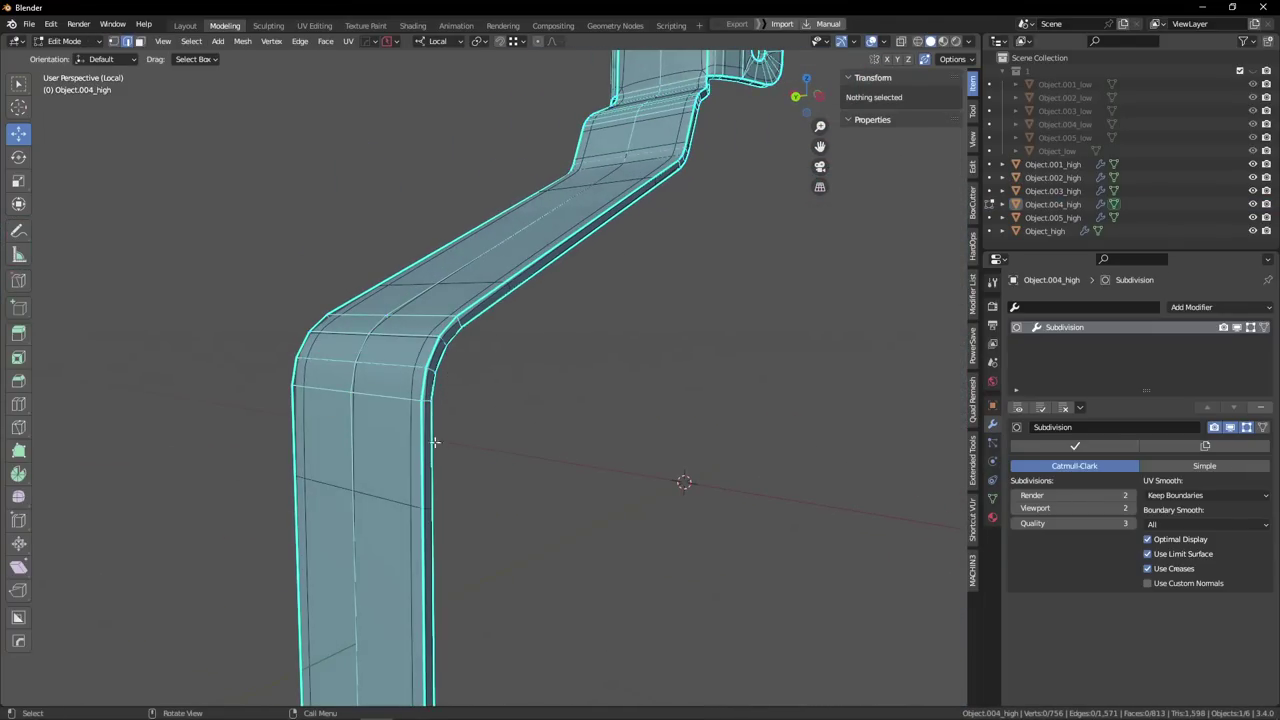
middle_drag(435, 442, 602, 375)
key(Tab)
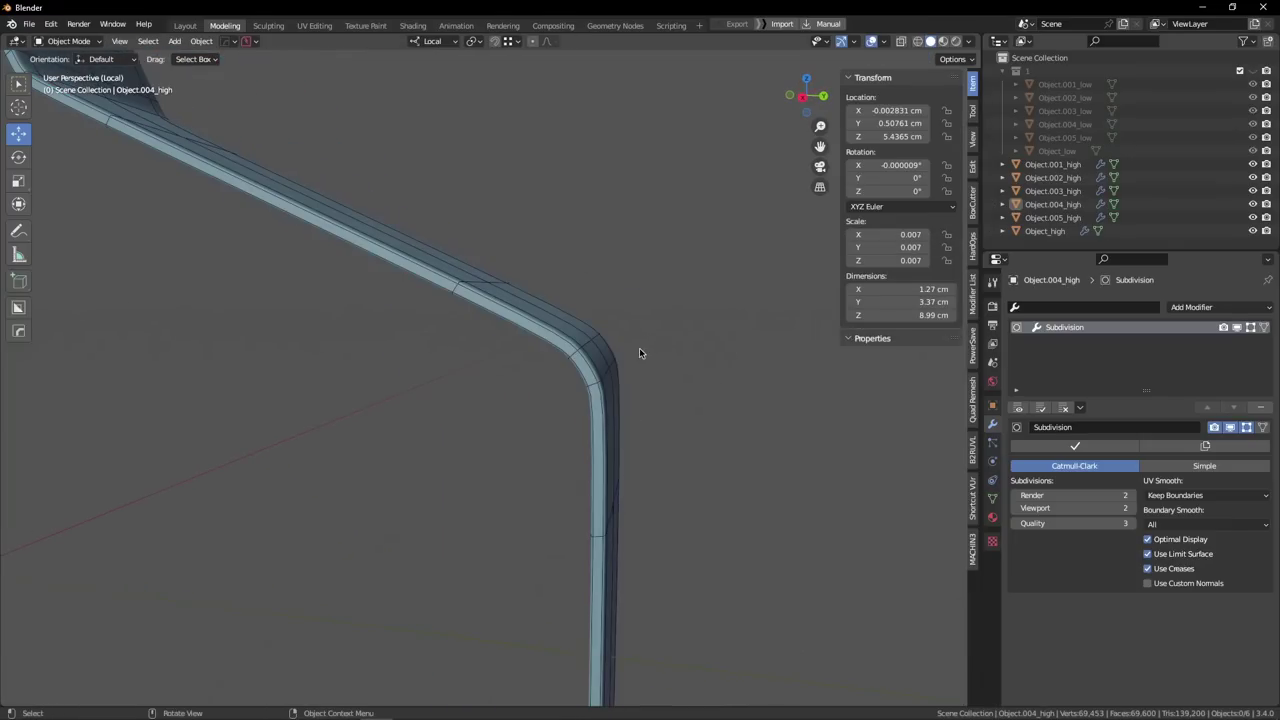
key(Tab)
middle_drag(580, 443, 439, 327)
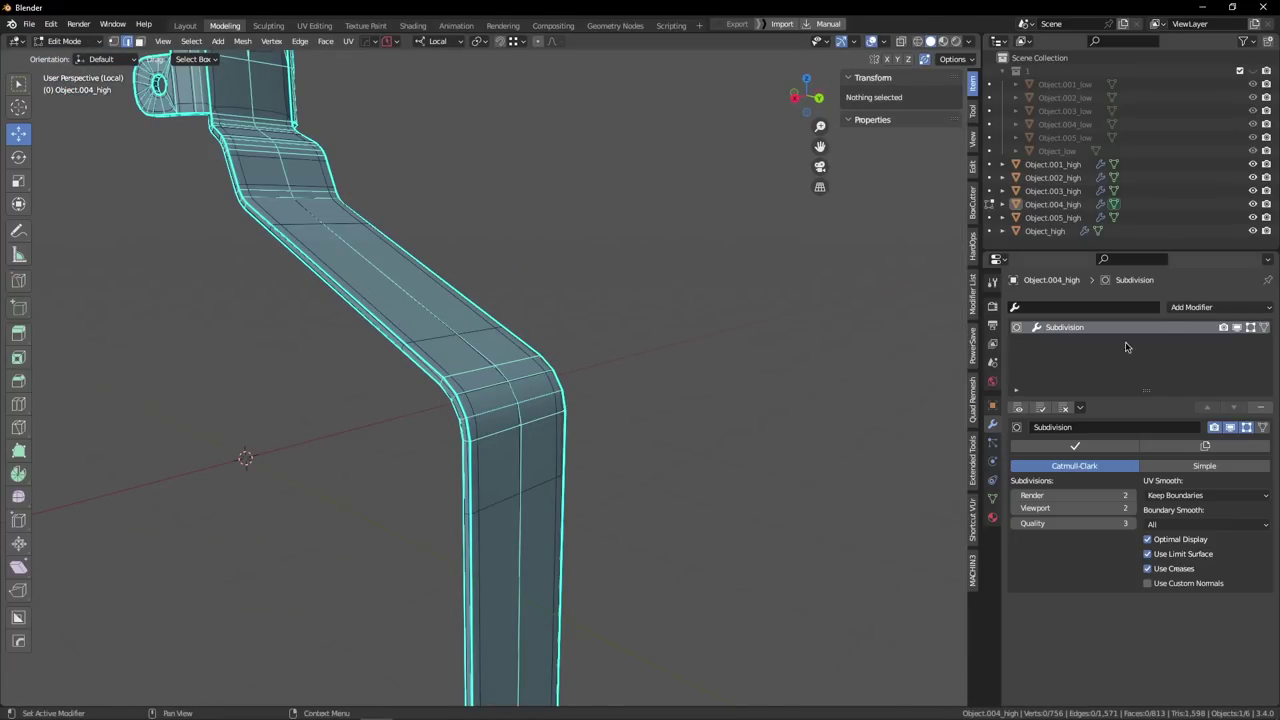
click(1250, 328)
middle_drag(450, 338, 250, 312)
key(Tab)
Run MACHIN3 Clean Up on the lever's whole mesh and clear the resulting selection.
click(443, 309)
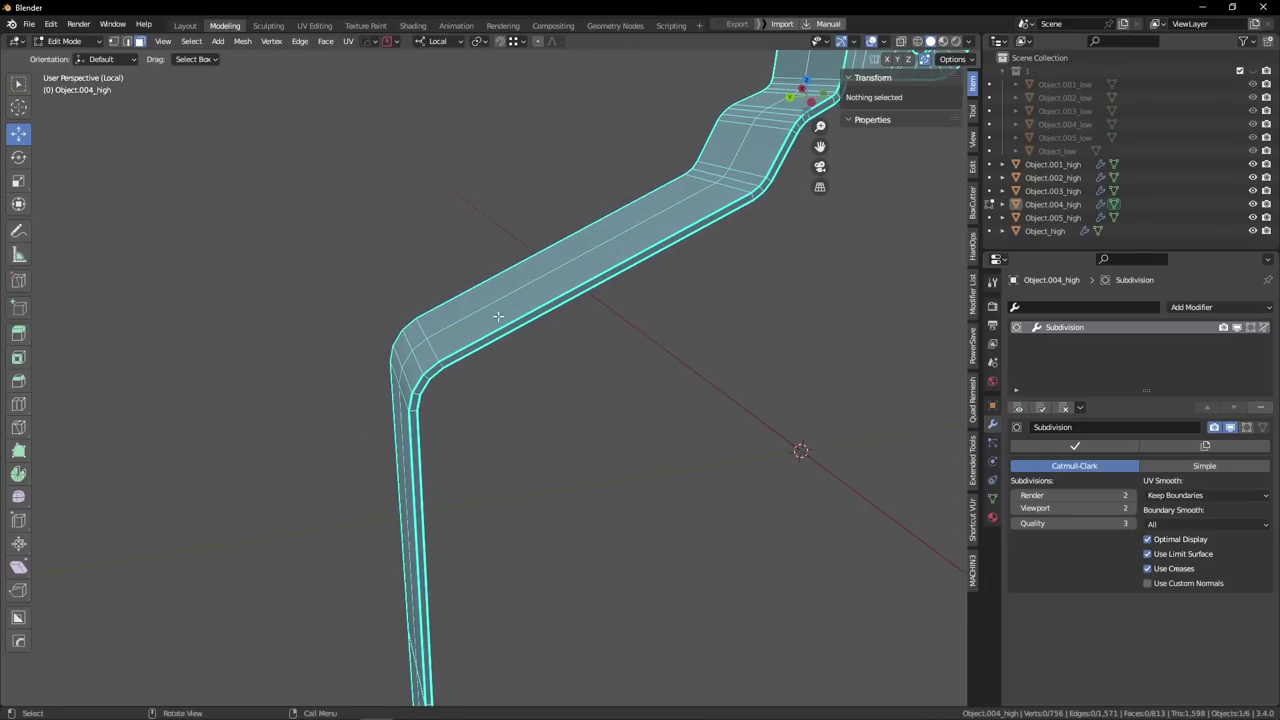
click(498, 316)
mouse_move(498, 316)
middle_down()
mouse_move(500, 240)
mouse_move(499, 316)
middle_up()
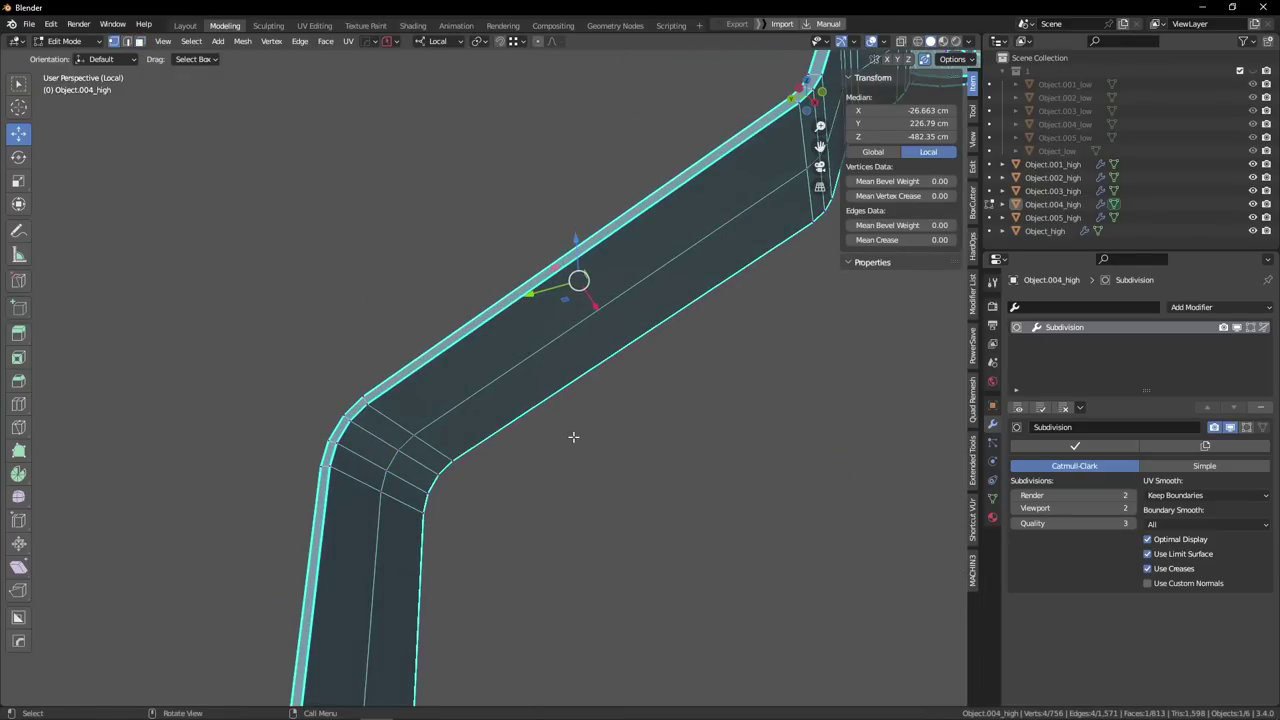
middle_drag(573, 437, 567, 353)
key(a)
key(3)
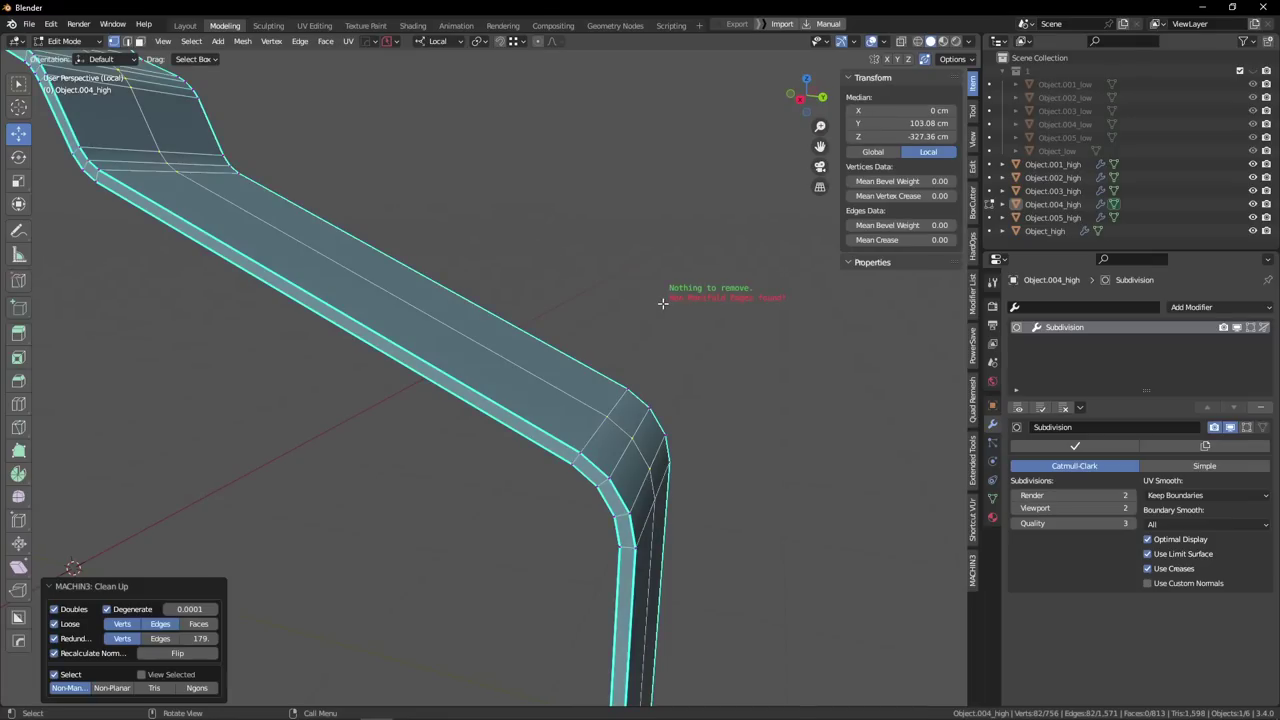
click(606, 300)
Knife-cut a supporting edge line across the lever's sloped section, just above its lower bend.
mouse_move(372, 322)
middle_down()
mouse_move(311, 337)
mouse_move(362, 343)
middle_up()
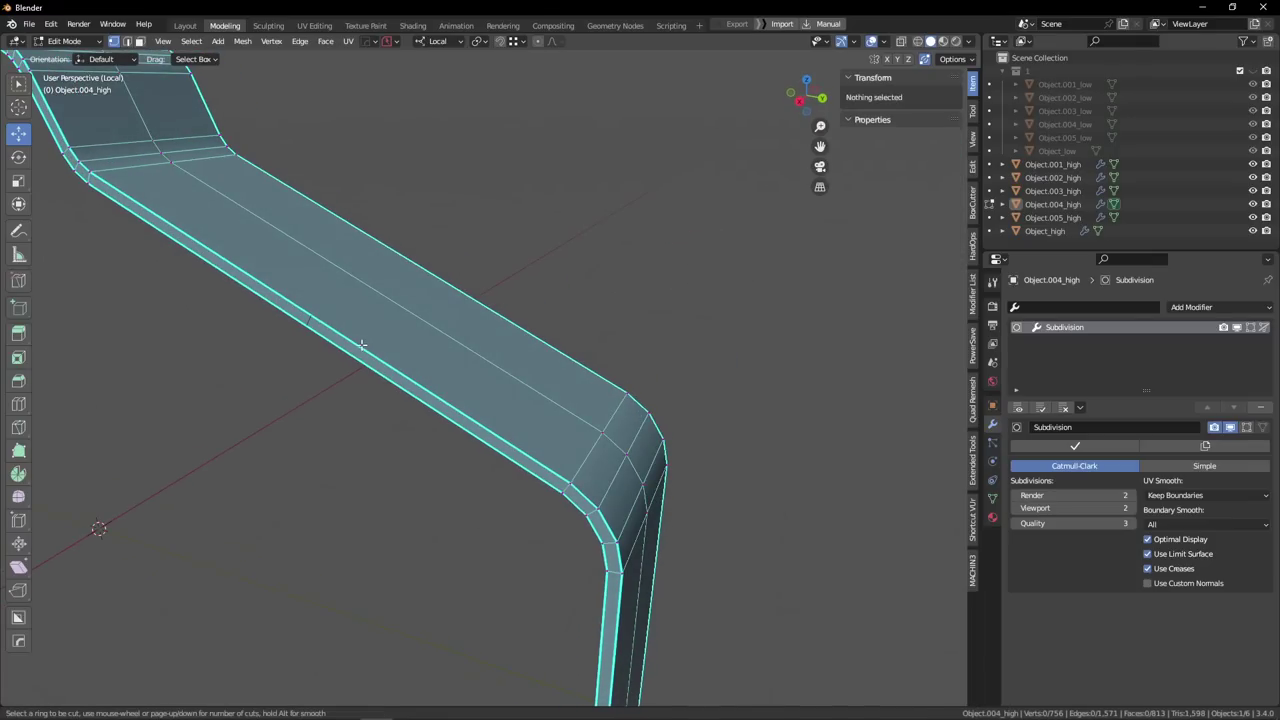
shift+middle_drag(480, 310, 463, 366)
scroll(497, 334, down, 1)
middle_drag(537, 386, 477, 437)
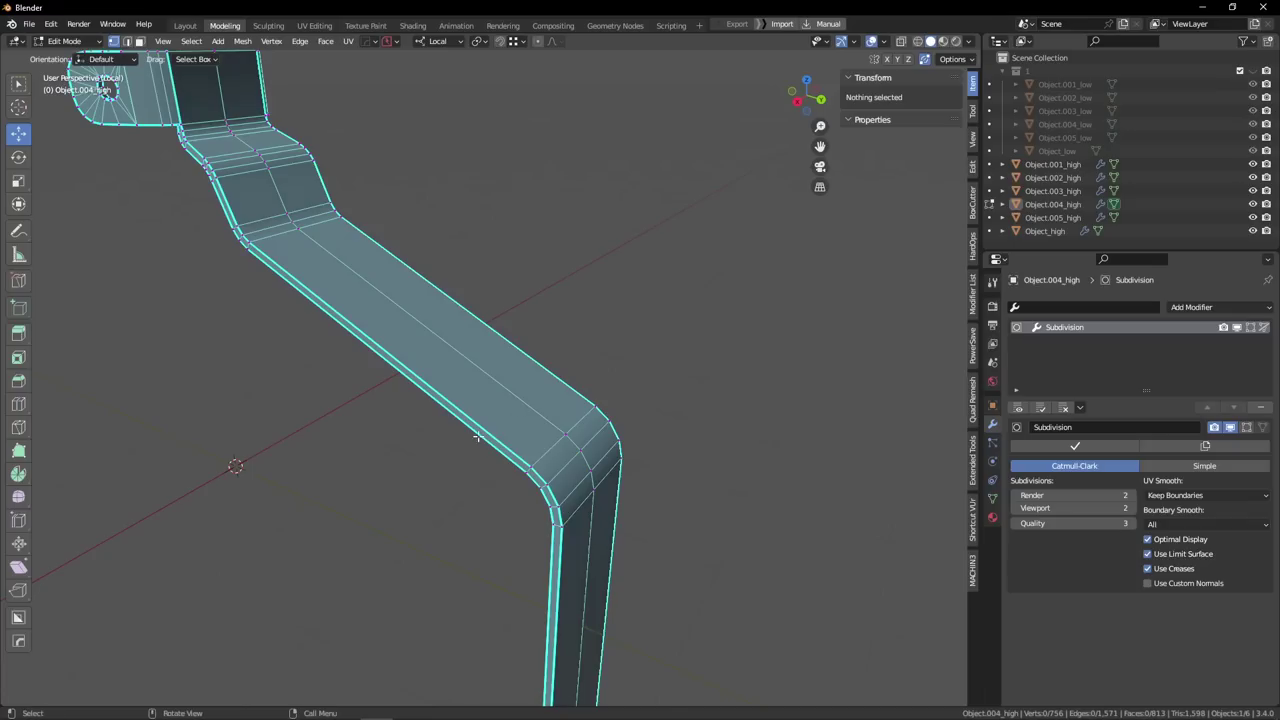
key(k)
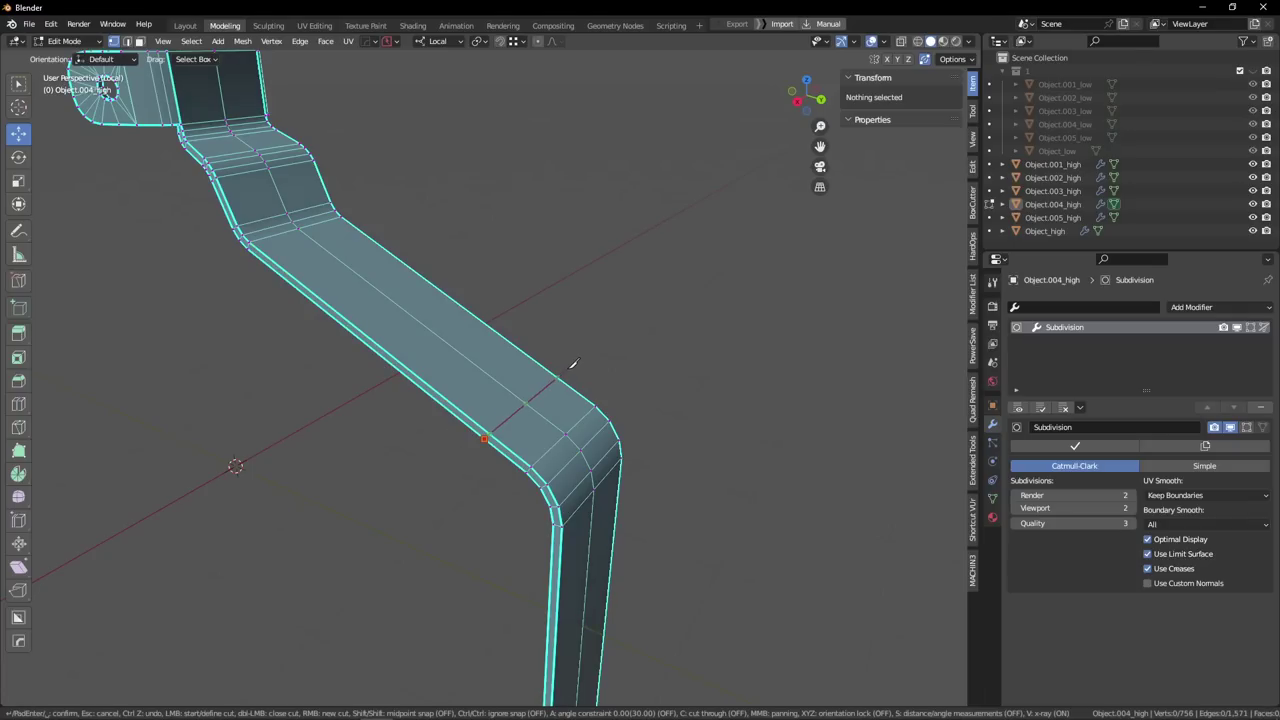
click(558, 378)
middle_drag(576, 386, 622, 457)
click(485, 412)
key(Return)
click(589, 477)
Check the subdivided bend in Object Mode and slide the new edge line along the lever's sloped section.
key(Tab)
middle_drag(410, 405, 517, 384)
key(Tab)
click(531, 528)
alt+click(543, 389)
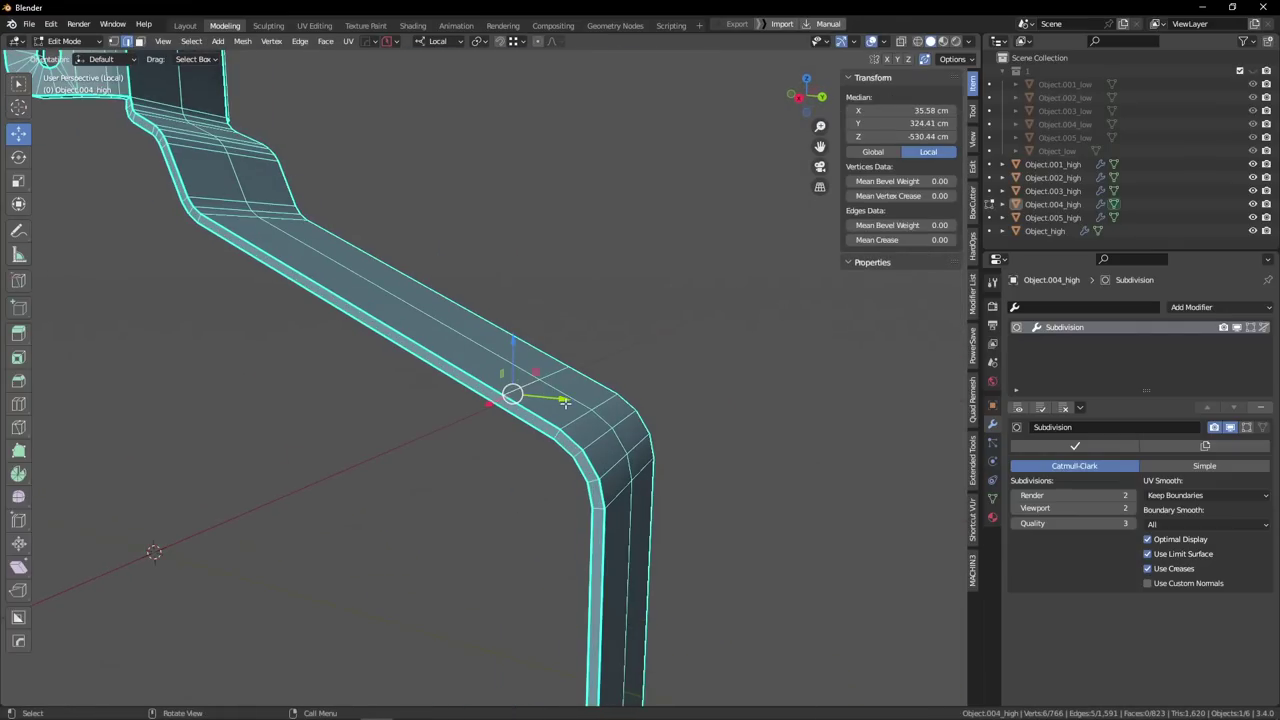
key(g)
key(g)
click(583, 414)
Examine the lever's lower bend and sloped section with subdivision, from several angles.
click(698, 460)
middle_drag(698, 460, 714, 430)
key(Tab)
middle_drag(645, 388, 692, 436)
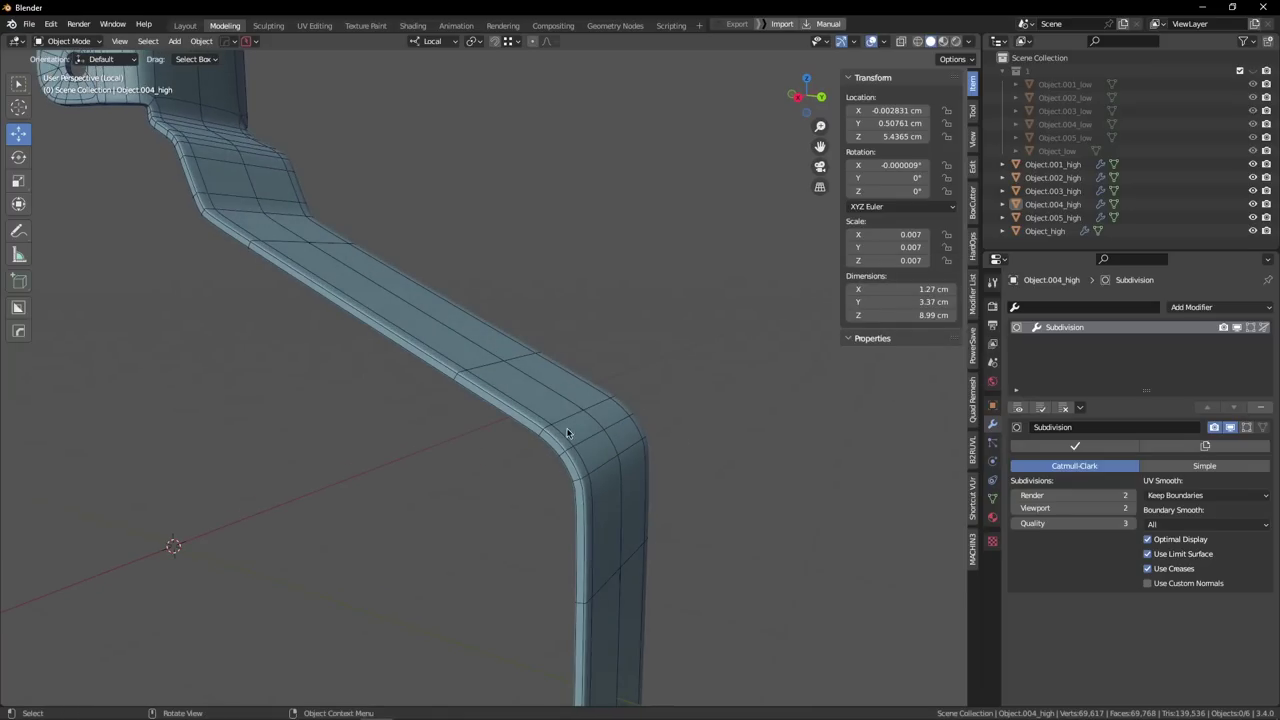
middle_drag(577, 436, 561, 409)
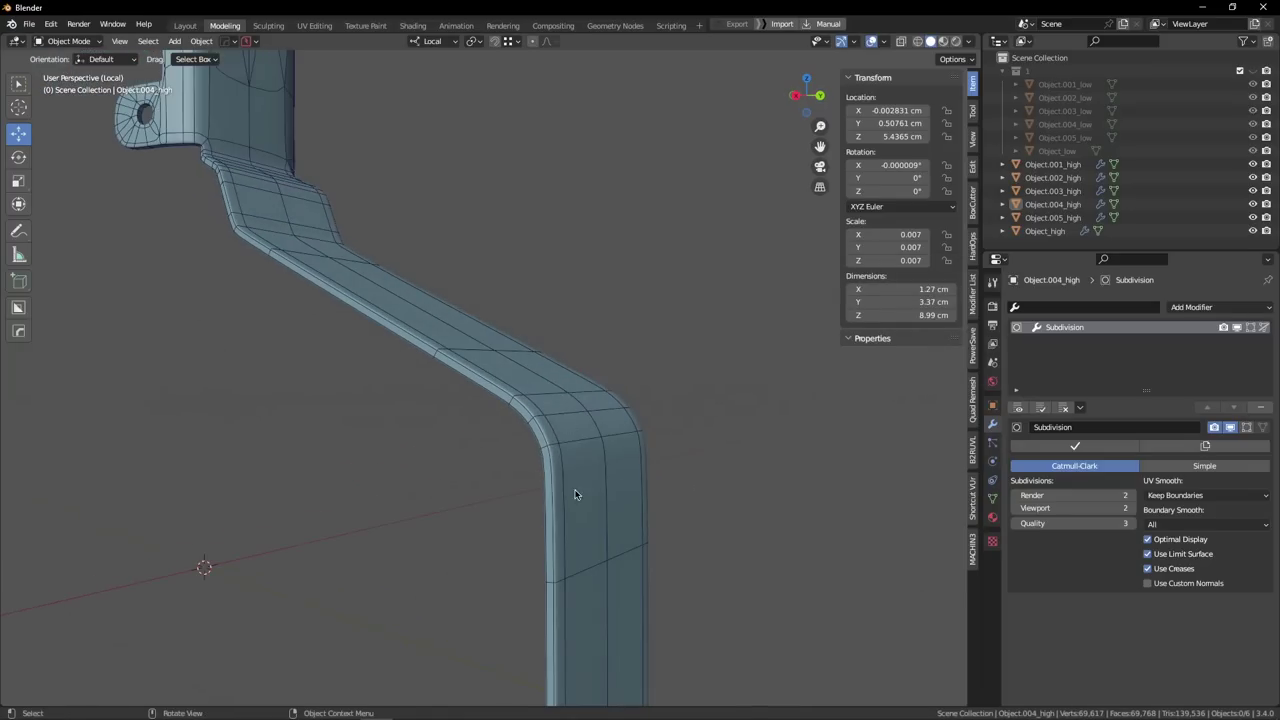
key(Tab)
middle_drag(575, 494, 430, 230)
click(658, 484)
key(Tab)
shift+middle_drag(430, 230, 498, 392)
Focus on the round hole in the lever and examine its rim with and without subdivision.
click(551, 420)
key(Tab)
alt+click(555, 367)
key(KP_Decimal)
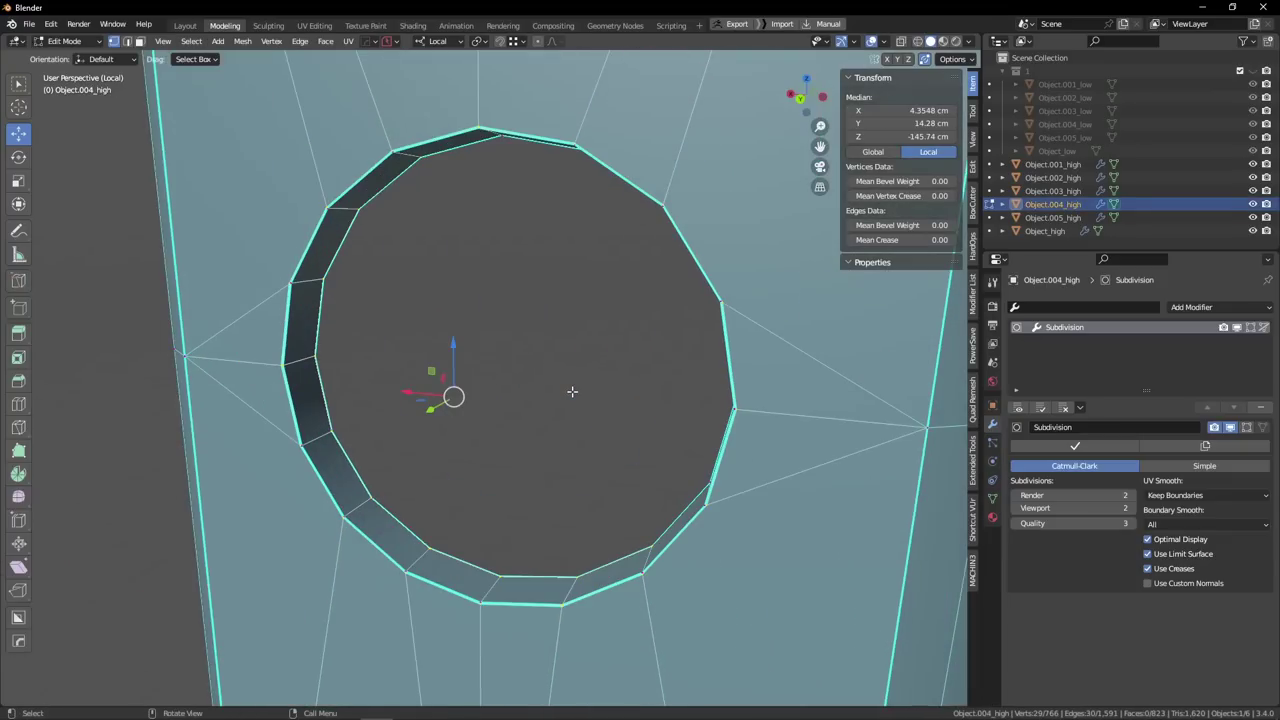
key(Tab)
scroll(604, 272, down, 3)
middle_drag(598, 262, 511, 242)
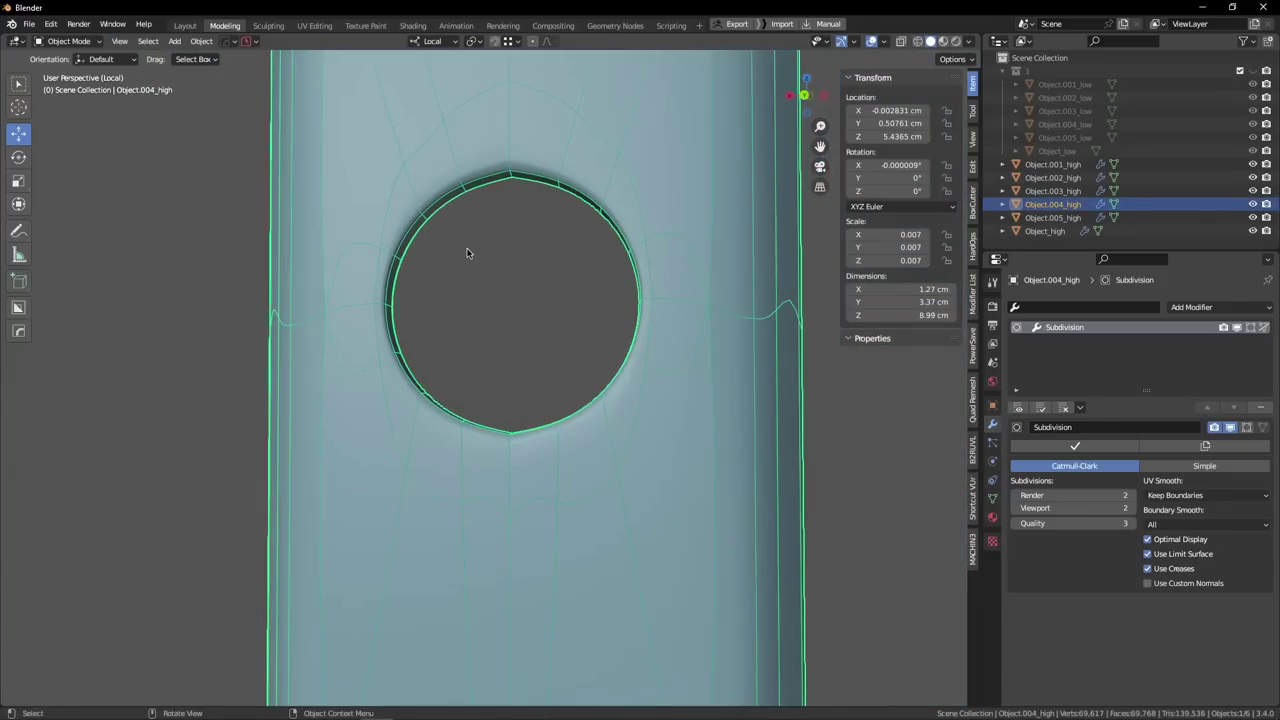
key(Tab)
key(KP_1)
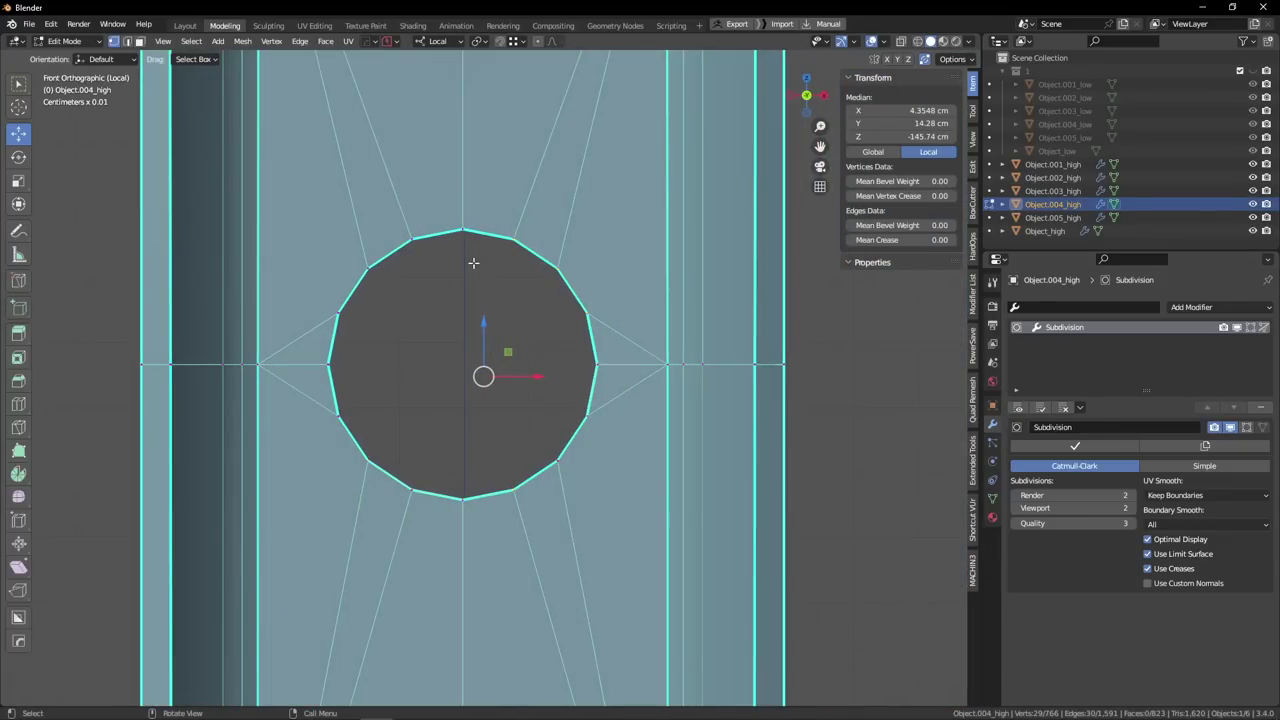
Try to select the edges around the lever hole's rim piece by piece.
middle_drag(454, 268, 636, 339)
alt+click(636, 339)
ctrl+click(626, 453)
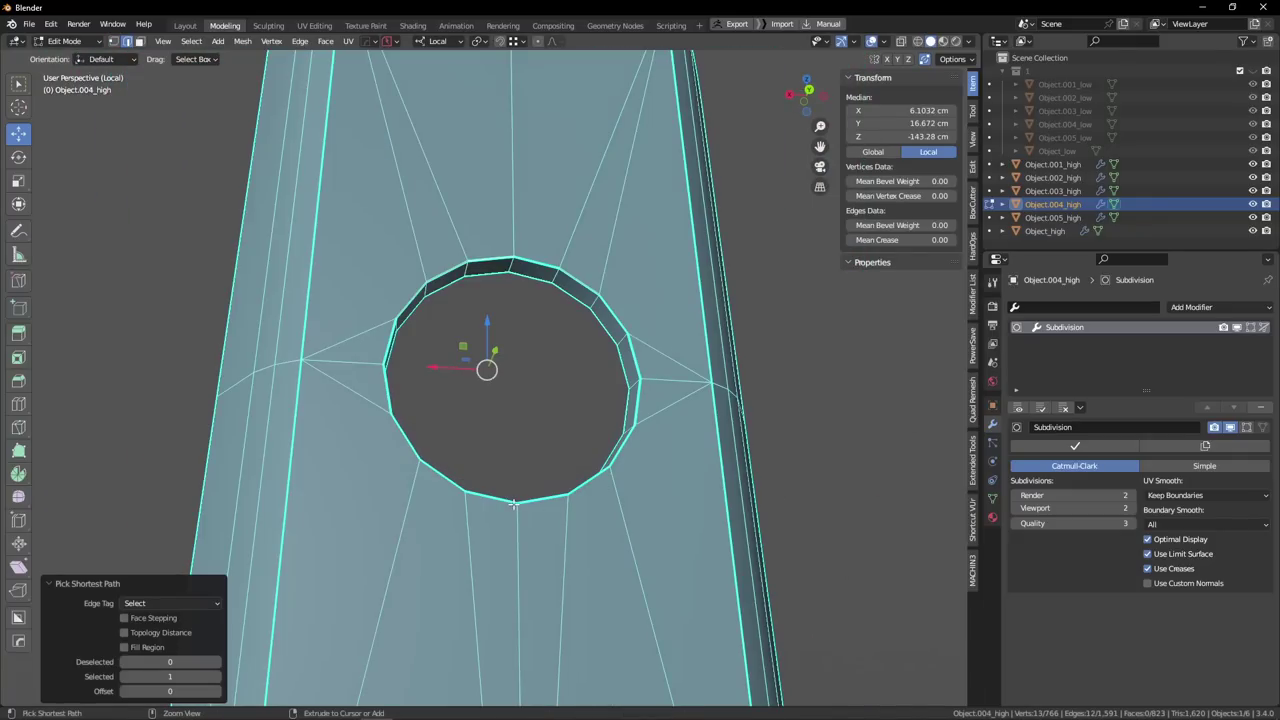
middle_drag(398, 442, 326, 462)
click(430, 338)
ctrl+click(519, 248)
Clear the sharp marks from all of the lever's edges.
key(a)
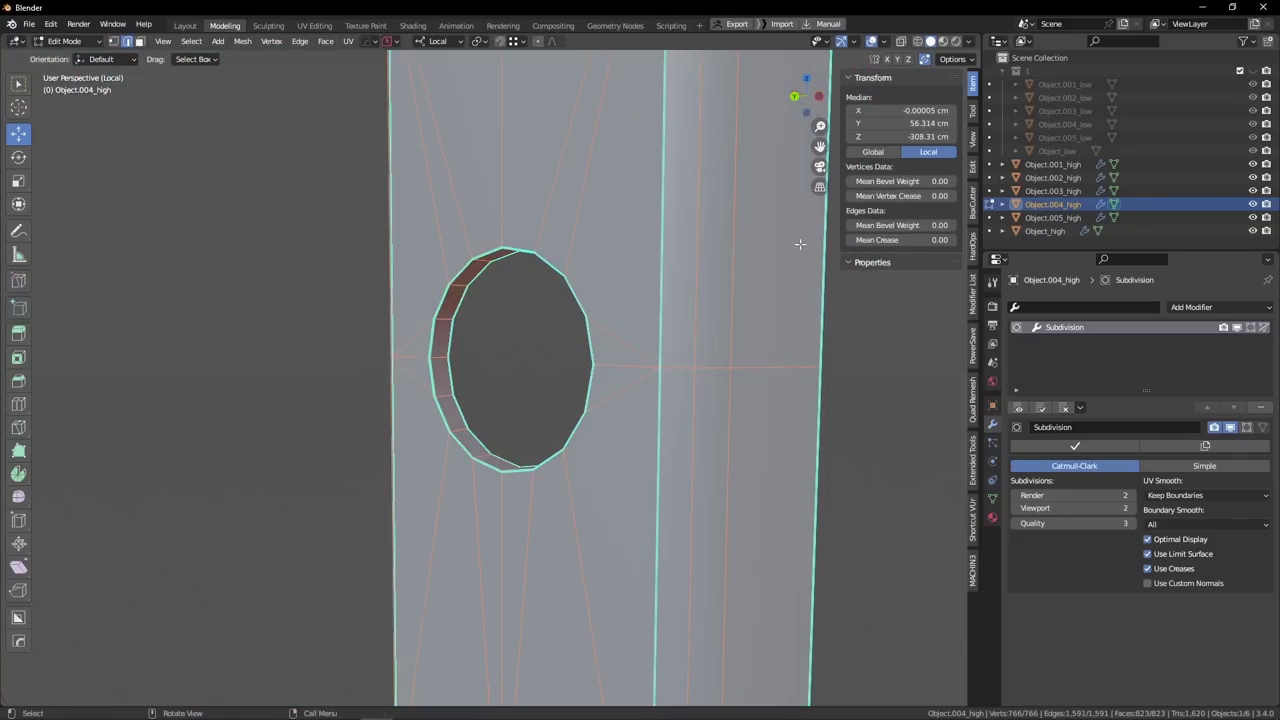
right_click(622, 303)
click(591, 572)
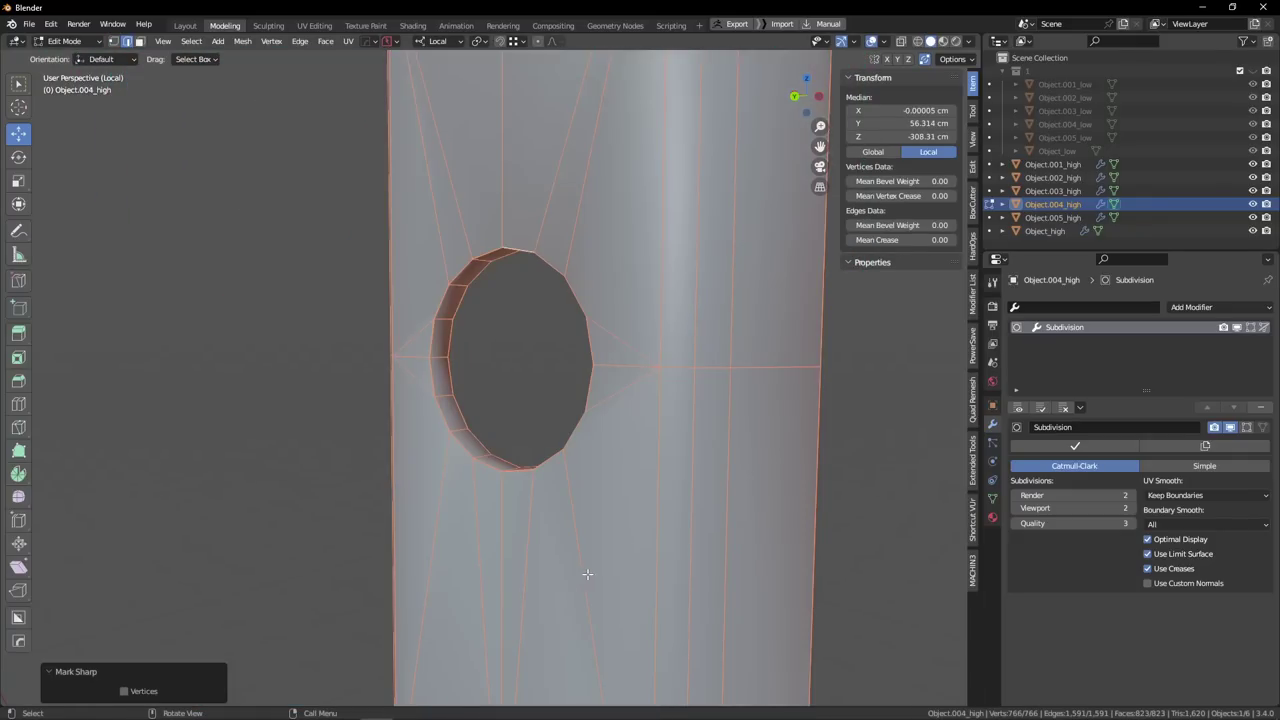
Select the complete edge loop around the lever hole's rim.
click(431, 371)
ctrl+click(441, 303)
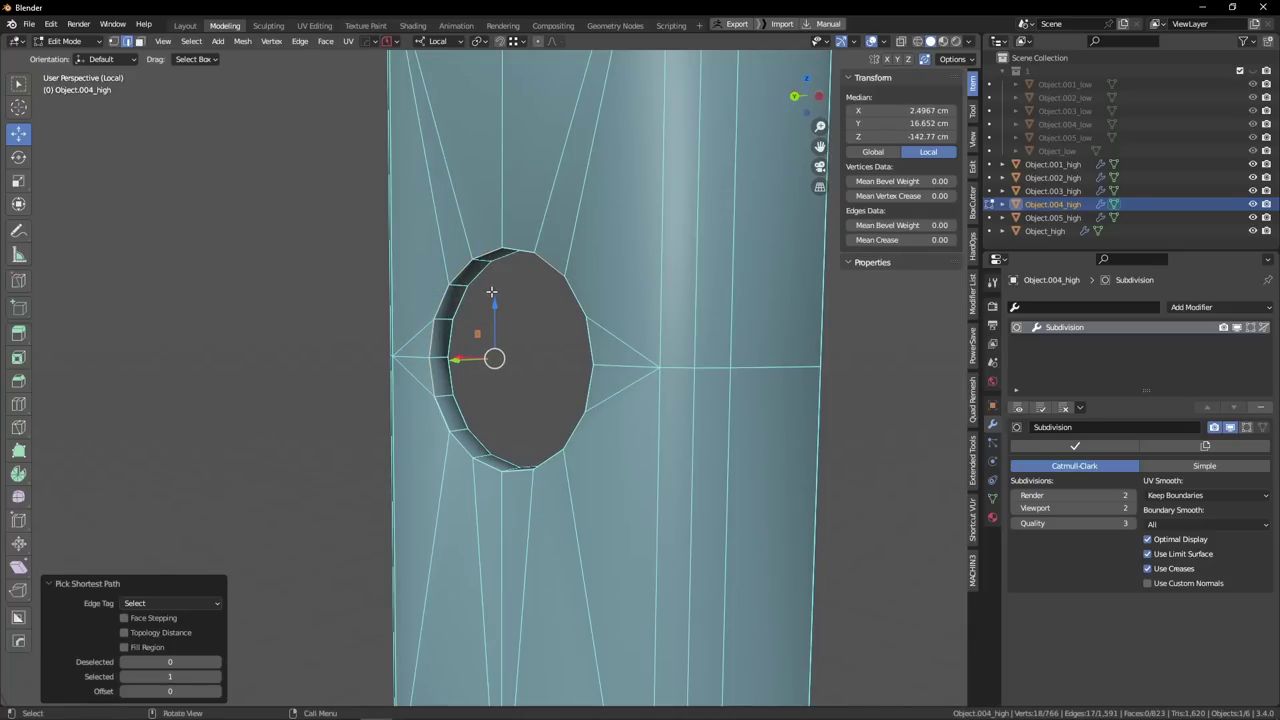
middle_drag(491, 291, 576, 314)
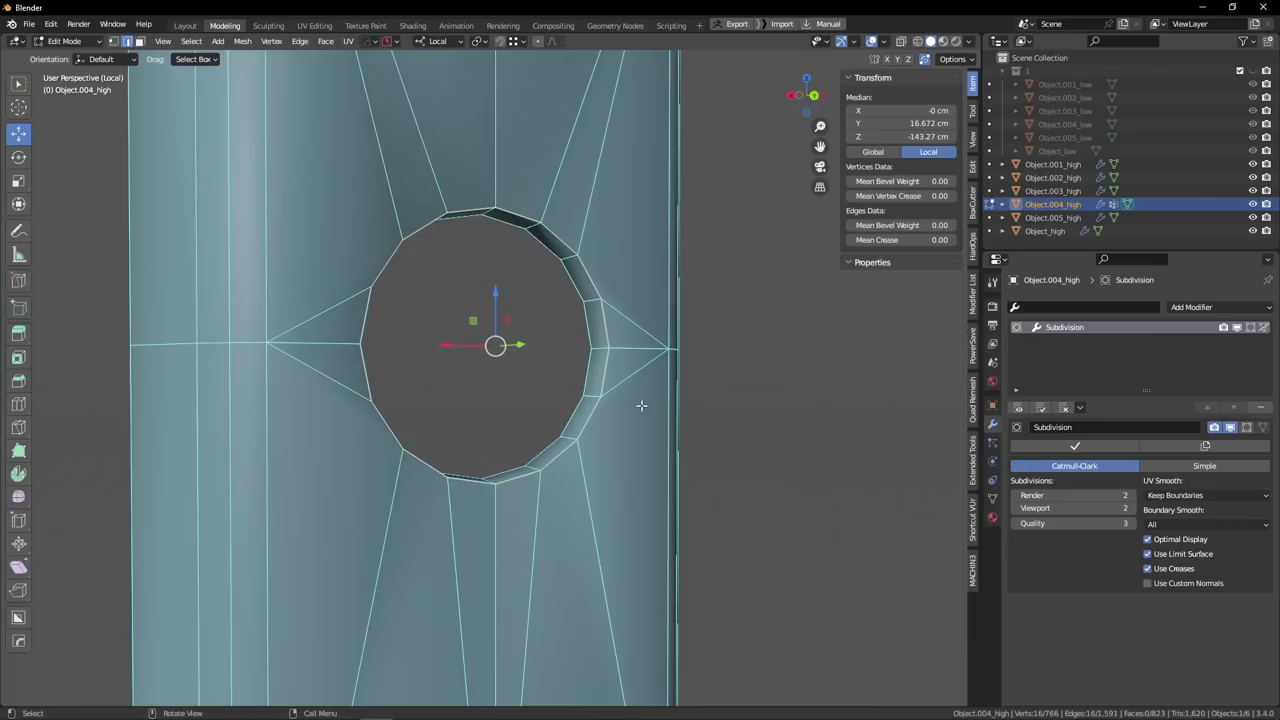
Try to bevel the hole's rim loop with Clamp Overlap turned off.
key(ctrl+b)
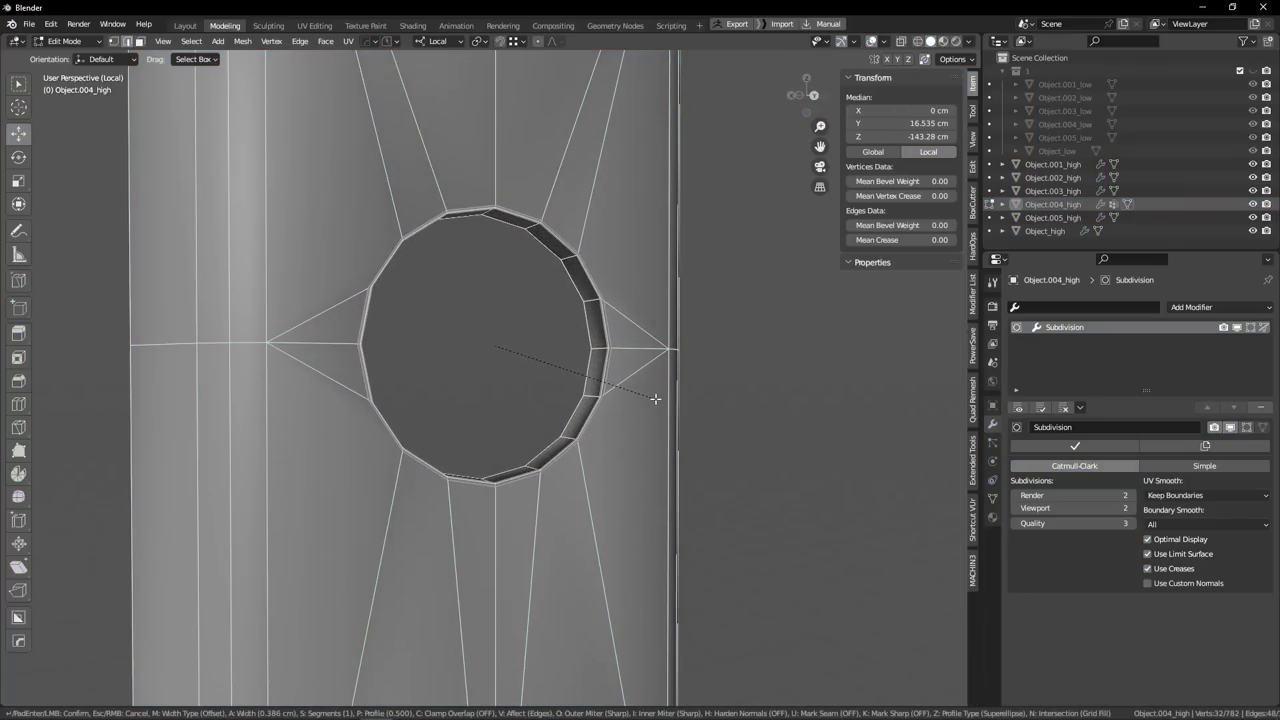
key(c)
right_click(648, 397)
Examine the edges along the hole's rim up close, in both Edit and Object Mode.
scroll(608, 397, up, 10)
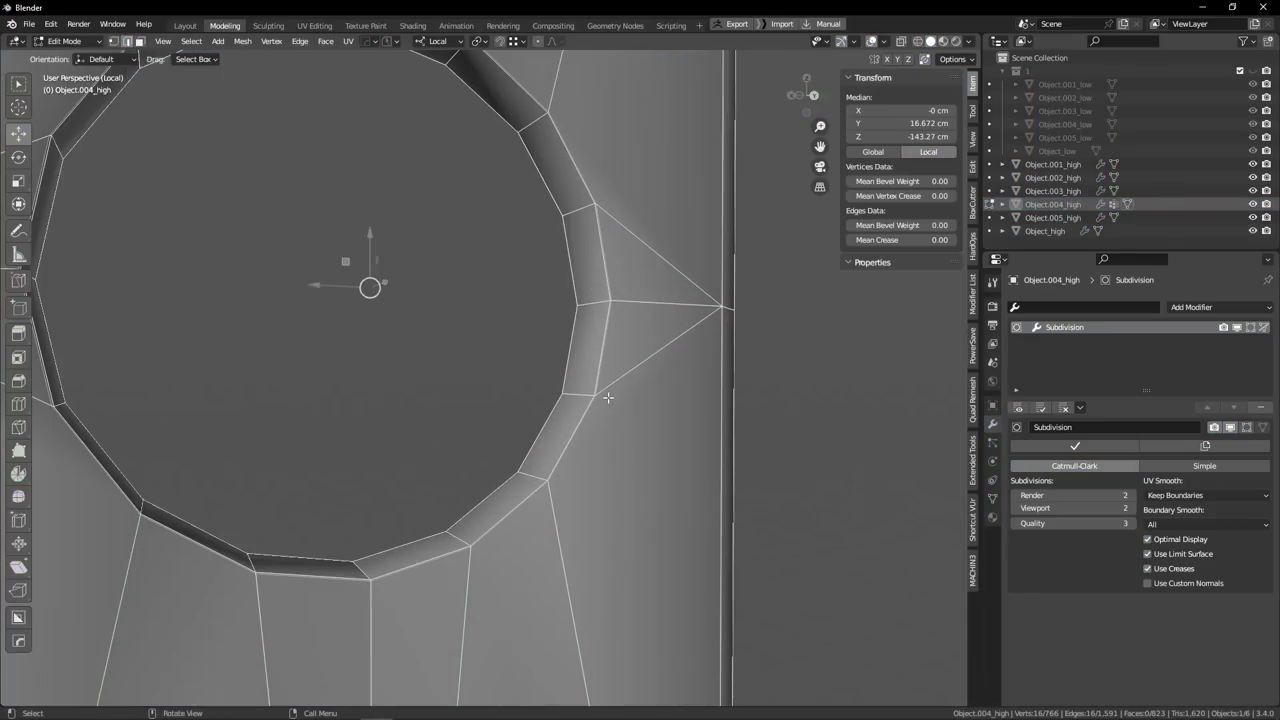
scroll(612, 397, up, 1)
key(Tab)
click(429, 409)
key(Tab)
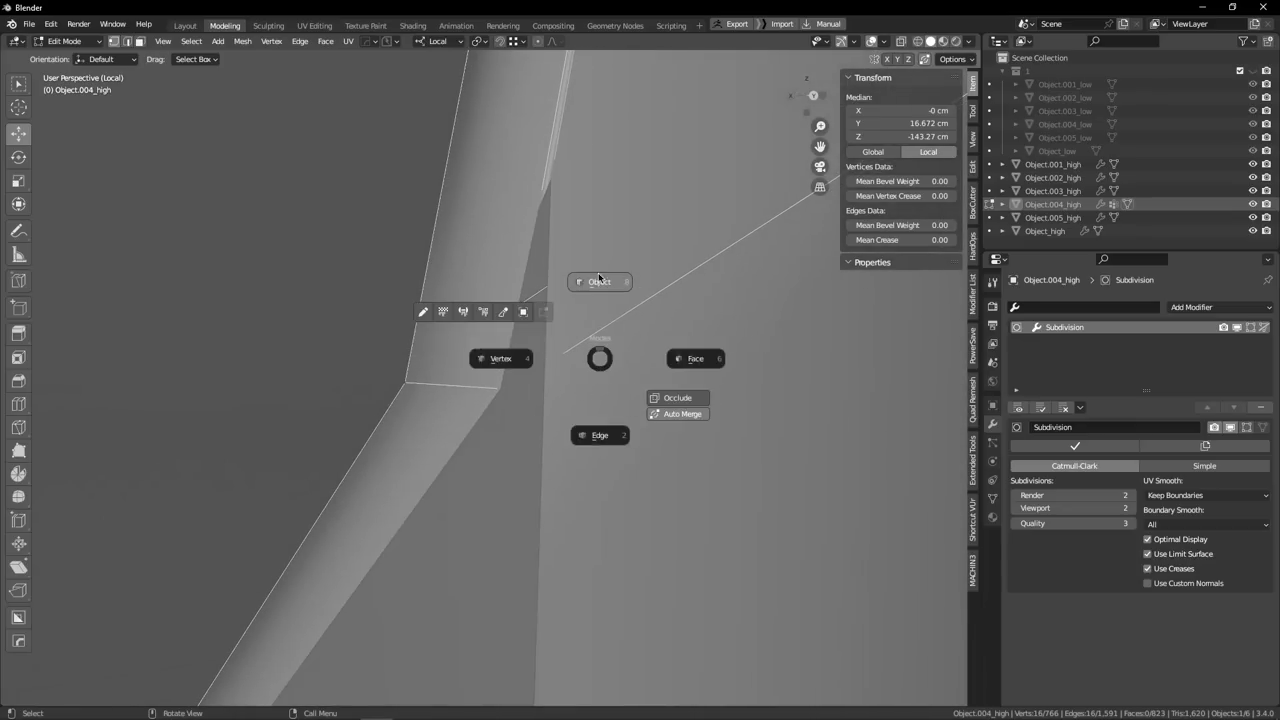
click(600, 281)
scroll(489, 303, down, 5)
key(Tab)
click(431, 334)
middle_drag(431, 334, 526, 349)
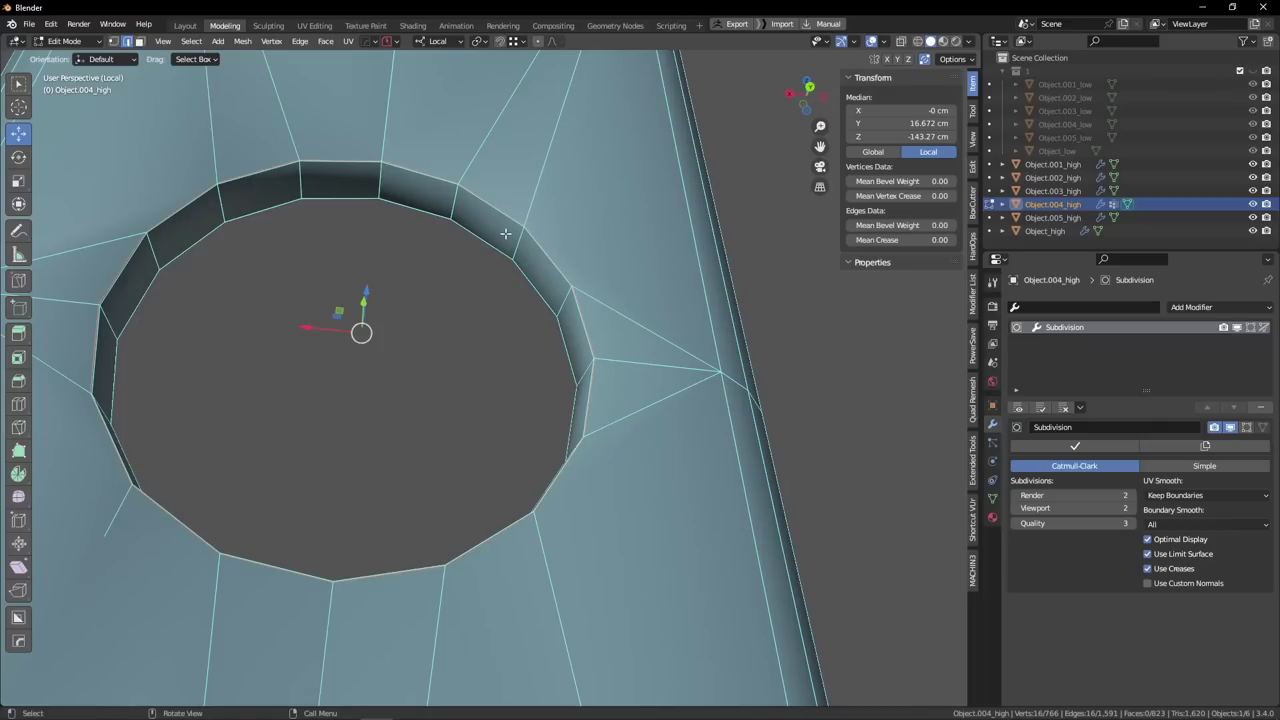
scroll(497, 280, up, 10)
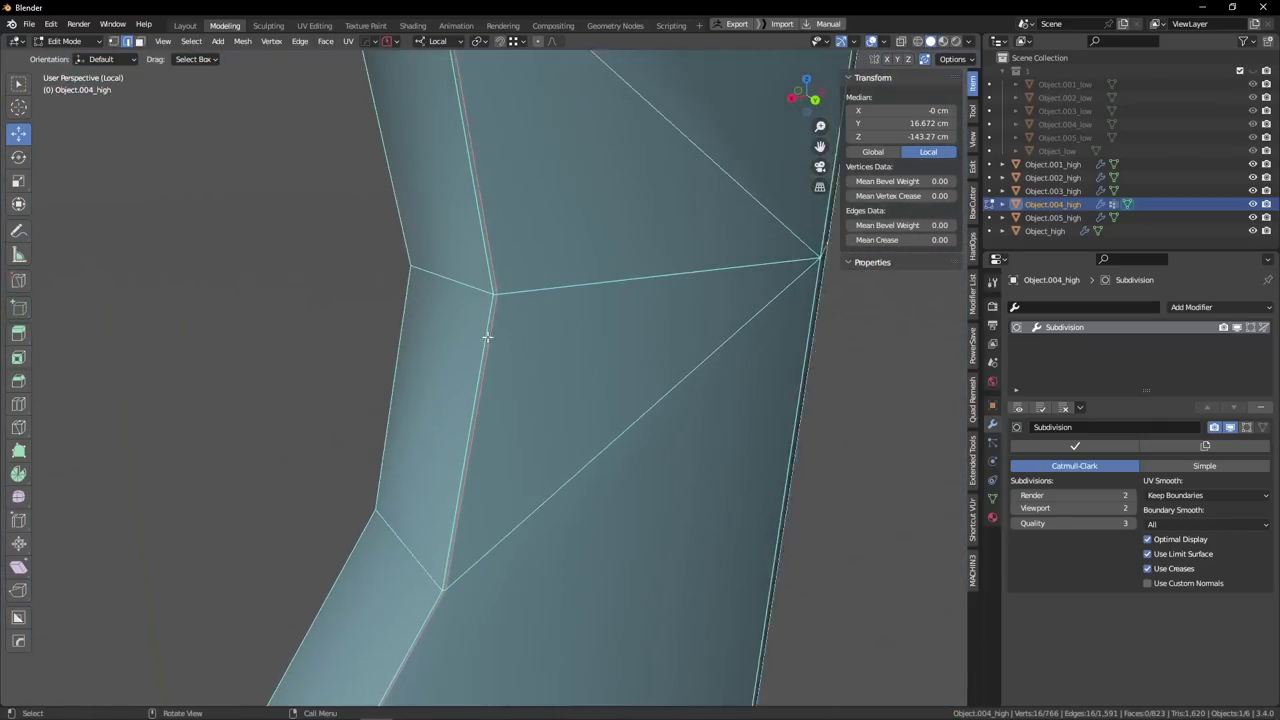
scroll(488, 333, up, 2)
middle_drag(489, 326, 508, 318)
scroll(460, 328, down, 5)
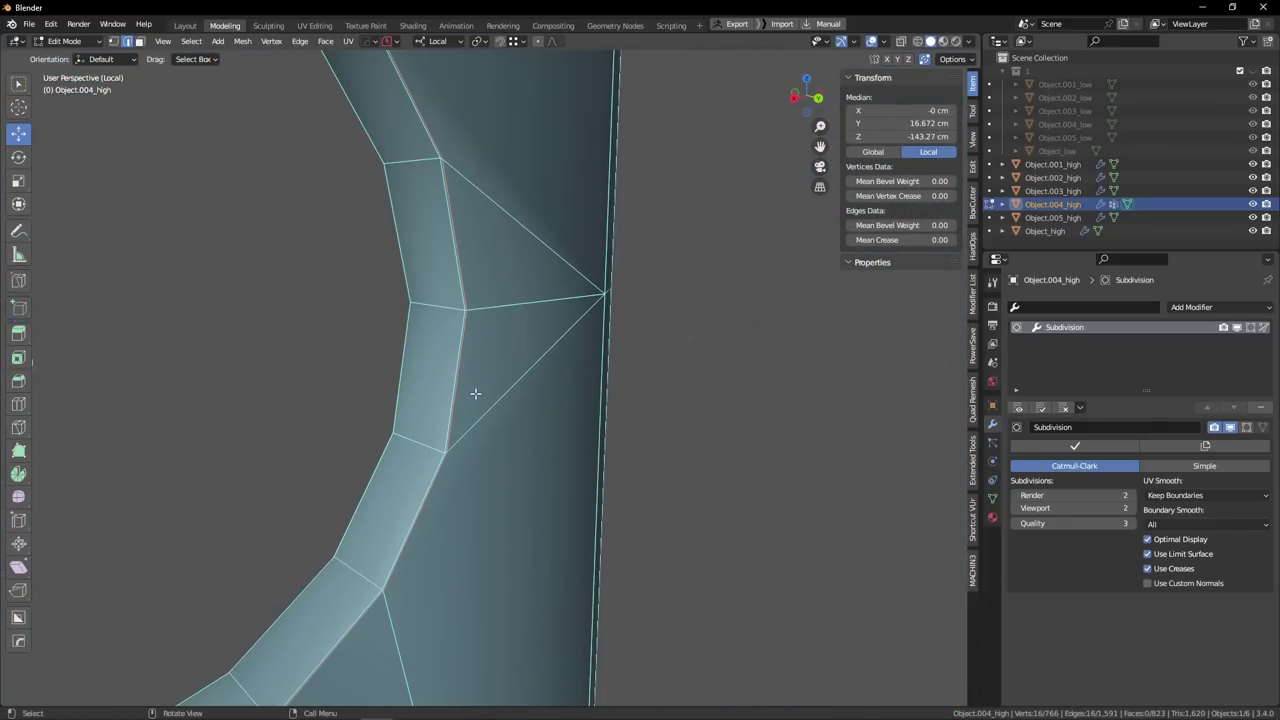
scroll(460, 443, up, 2)
middle_drag(460, 443, 468, 456)
scroll(468, 456, up, 2)
Dissolve the selected extra edge loop beside the hole's rim and select part of the remaining rim.
key(x)
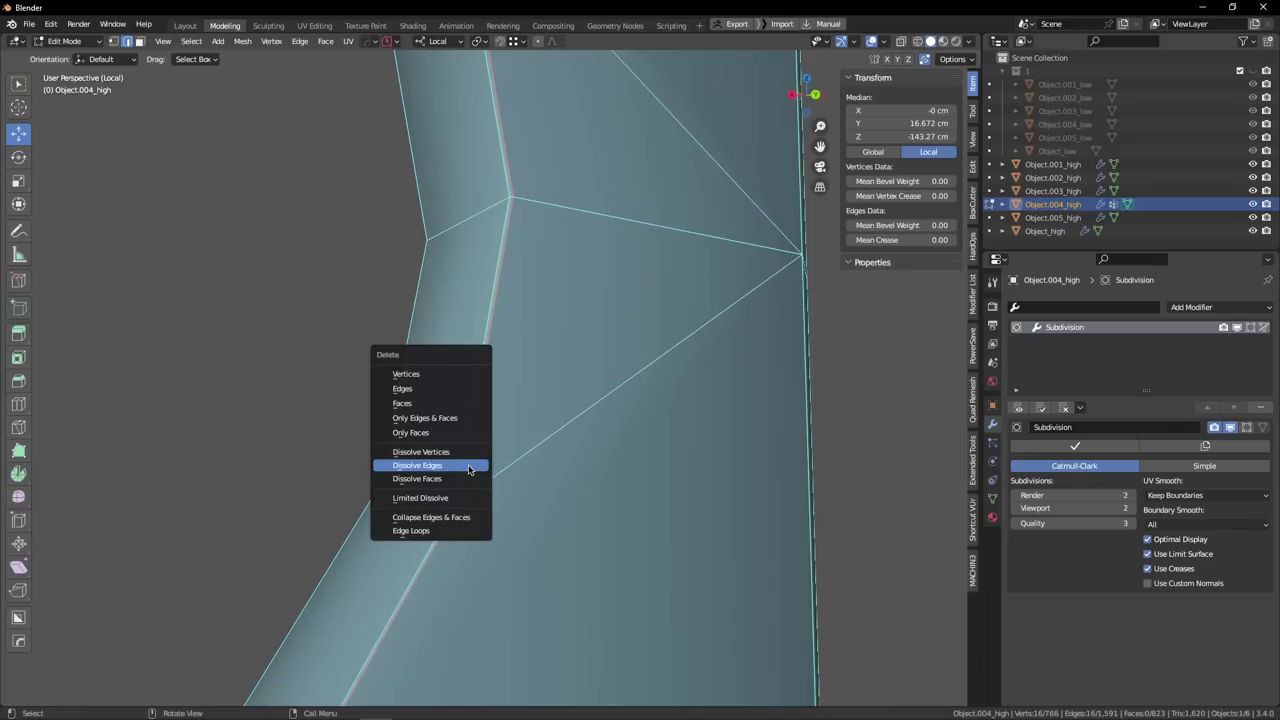
click(471, 466)
scroll(494, 428, down, 4)
alt+click(493, 401)
scroll(493, 401, down, 2)
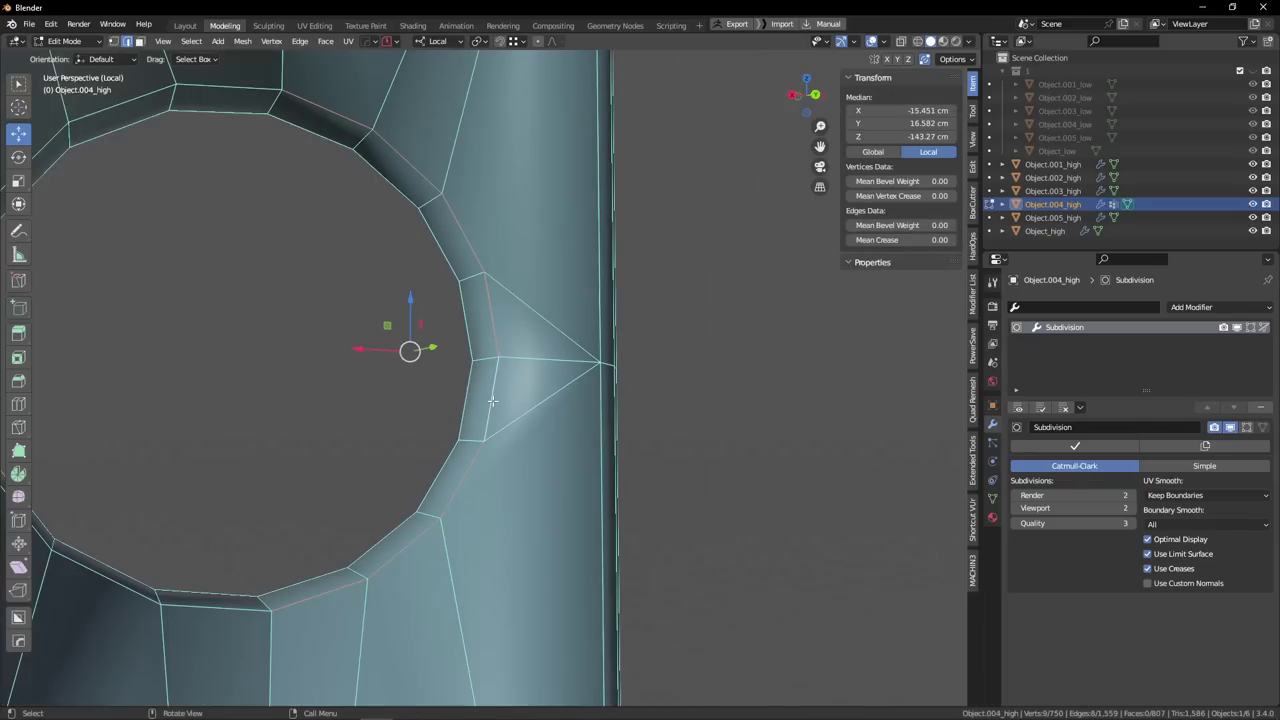
shift+middle_drag(470, 369, 554, 364)
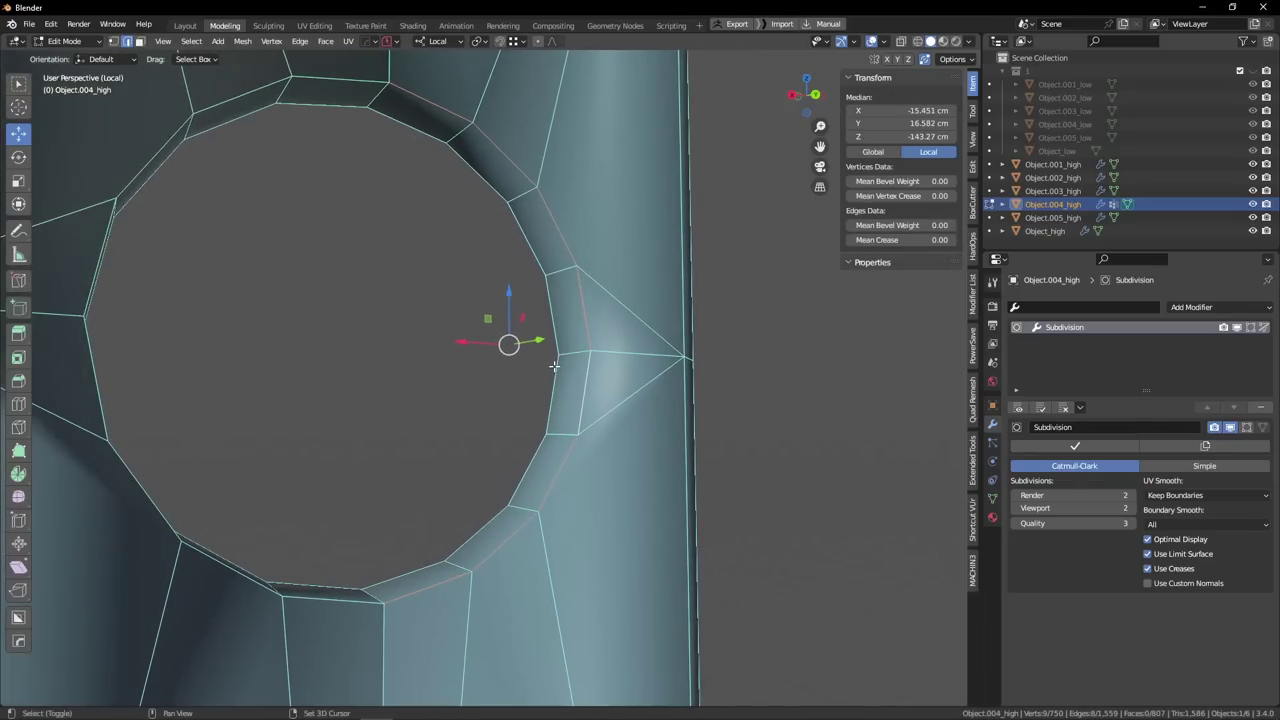
Shade the lever with Auto Smooth at 30° and check the surface around its hole.
scroll(554, 364, down, 1)
middle_drag(414, 463, 371, 471)
scroll(371, 471, up, 4)
scroll(424, 442, up, 2)
key(a)
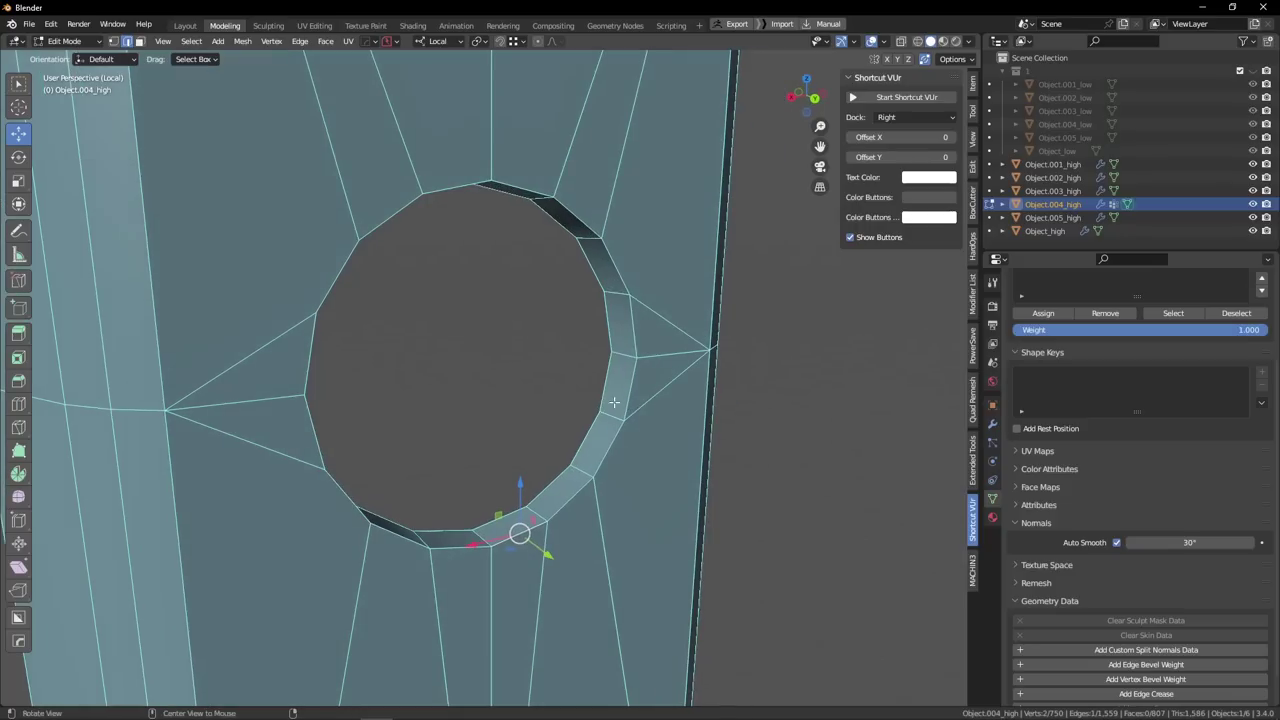
Dissolve the remaining extra edge segments along the inside of the hole's rim.
scroll(594, 440, up, 4)
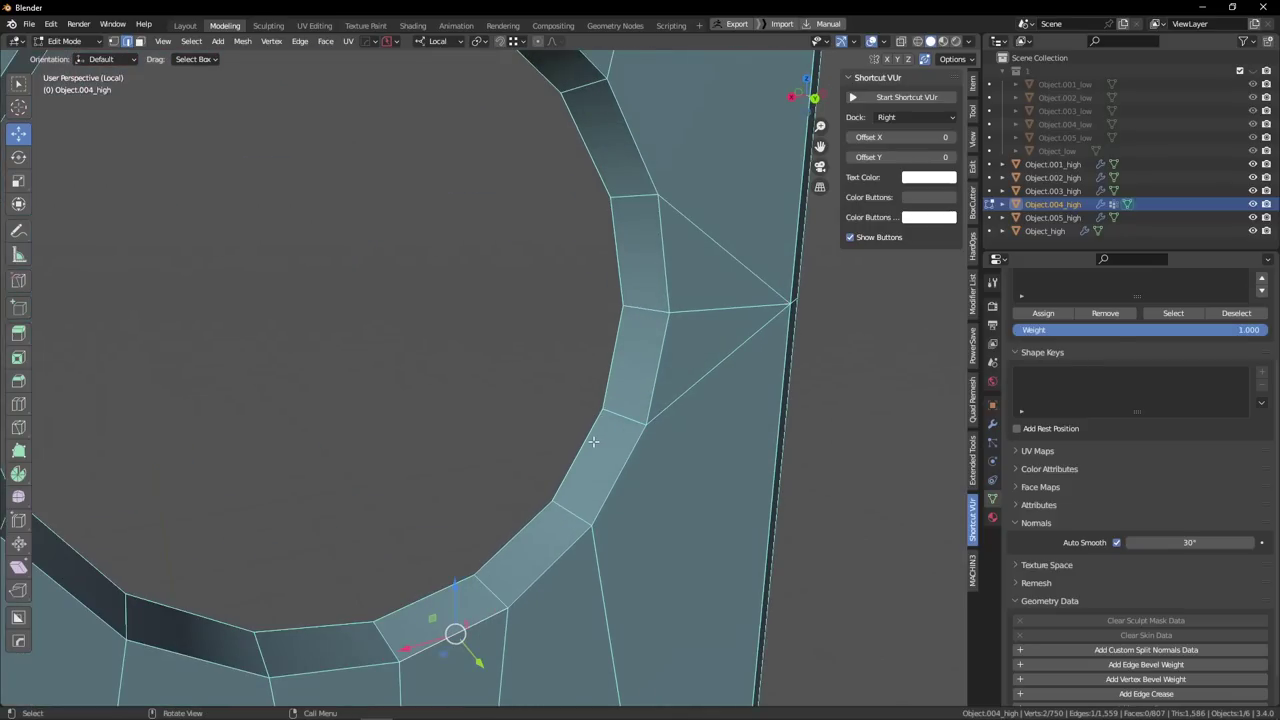
middle_drag(594, 440, 490, 497)
key(x)
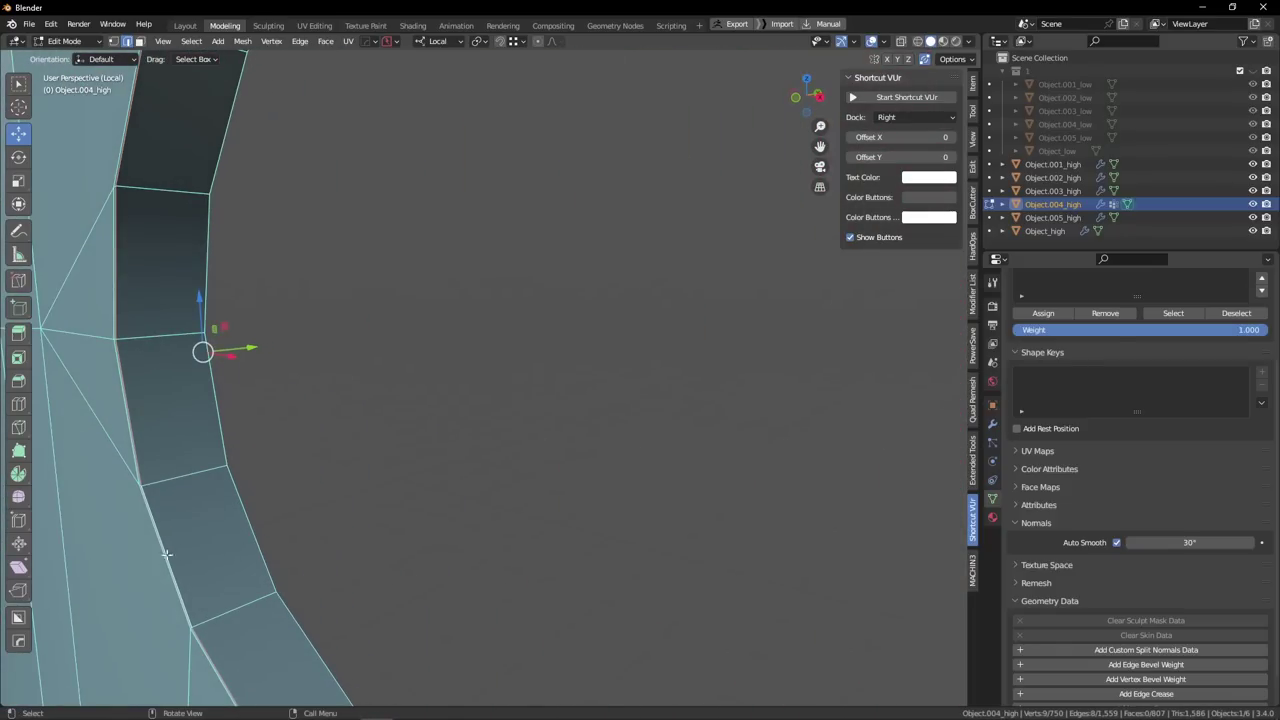
key(x)
click(325, 535)
Select the hole's front rim loop and bevel it about 3.29 cm with 2 segments and a shape of 1.000.
alt+drag(326, 534, 190, 496)
alt+click(734, 568)
scroll(724, 564, down, 2)
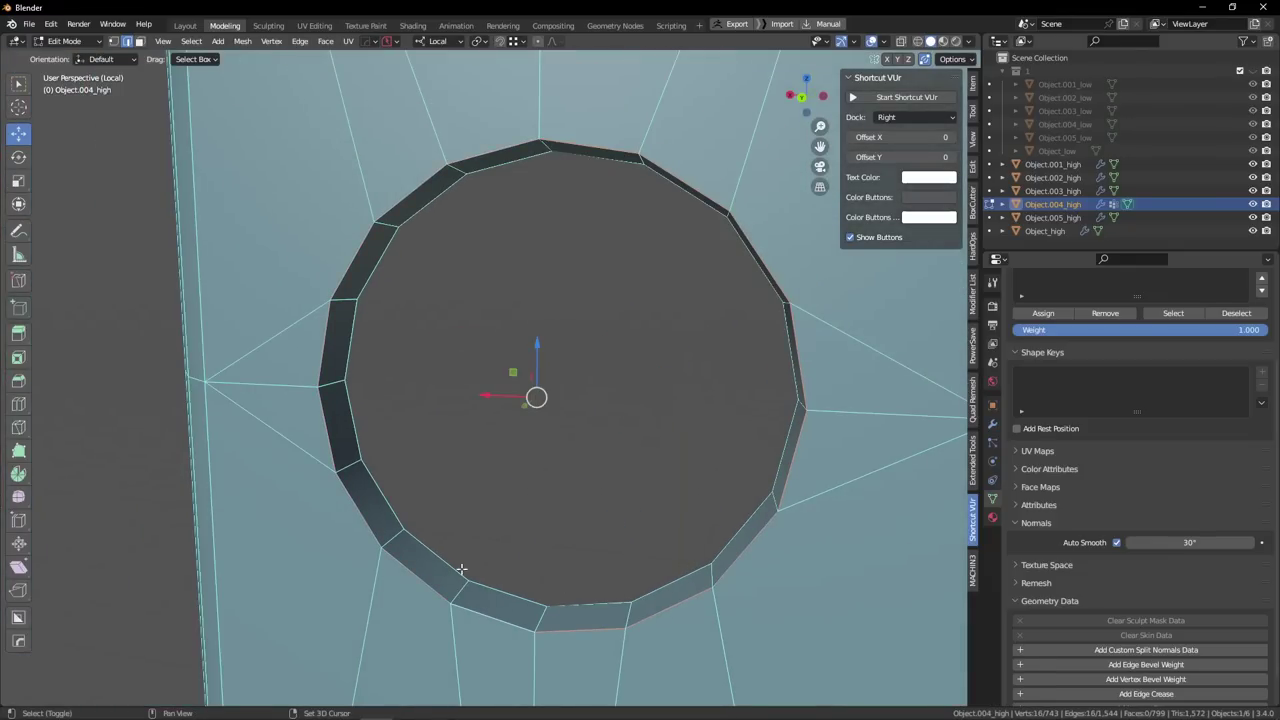
middle_drag(461, 569, 480, 428)
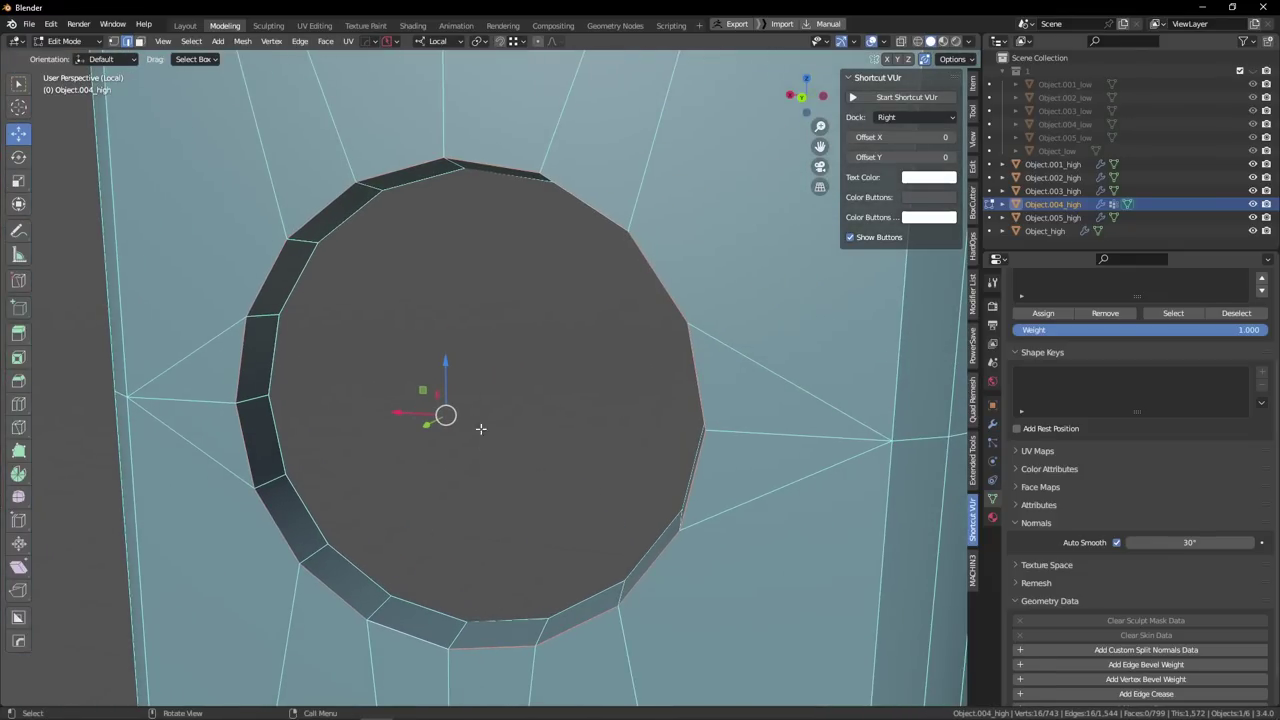
key(ctrl+b)
click(766, 417)
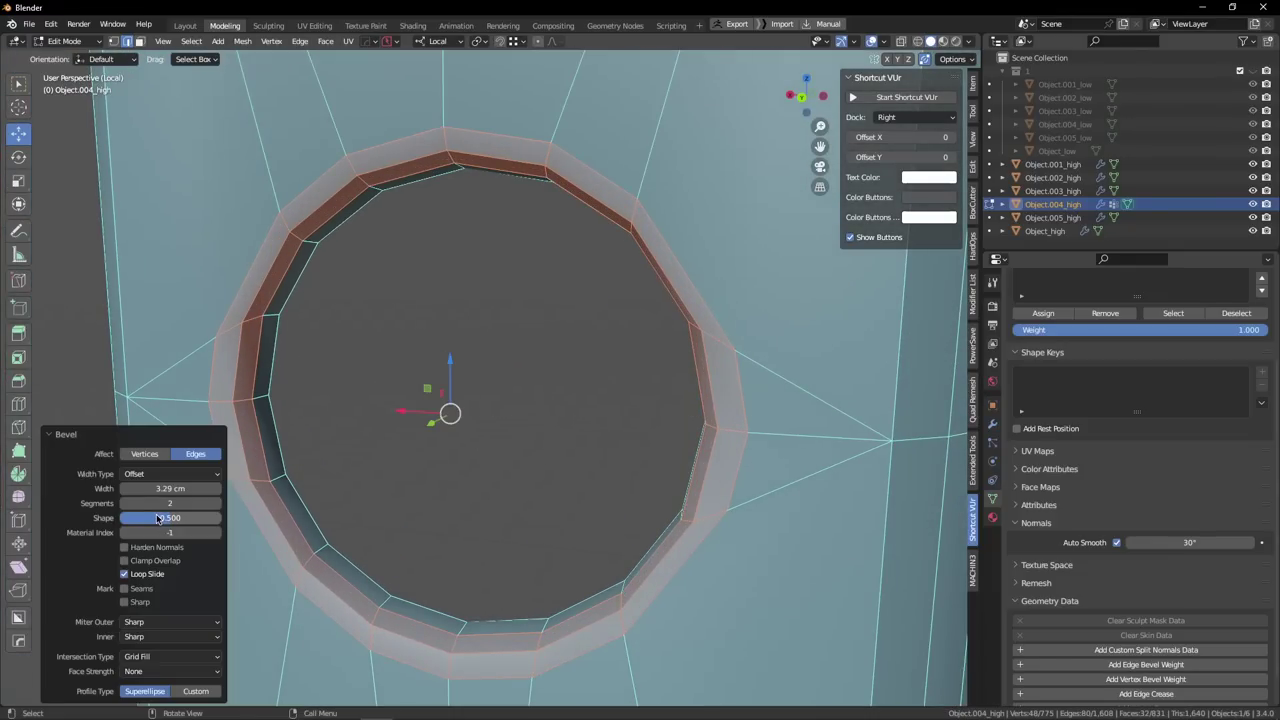
drag(157, 518, 224, 516)
scroll(457, 369, down, 2)
middle_drag(457, 369, 606, 330)
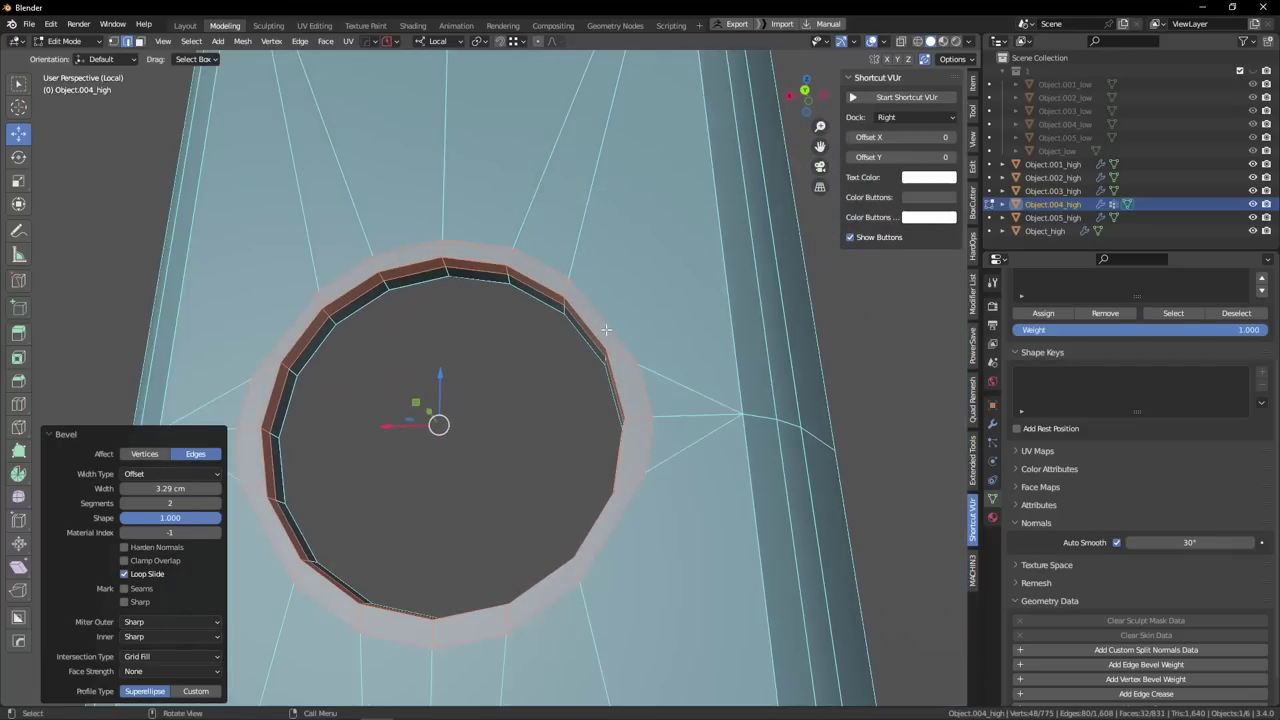
Select the outermost bevel loop around the hole and make it round with LoopTools Circle.
click(600, 317)
ctrl+click(602, 556)
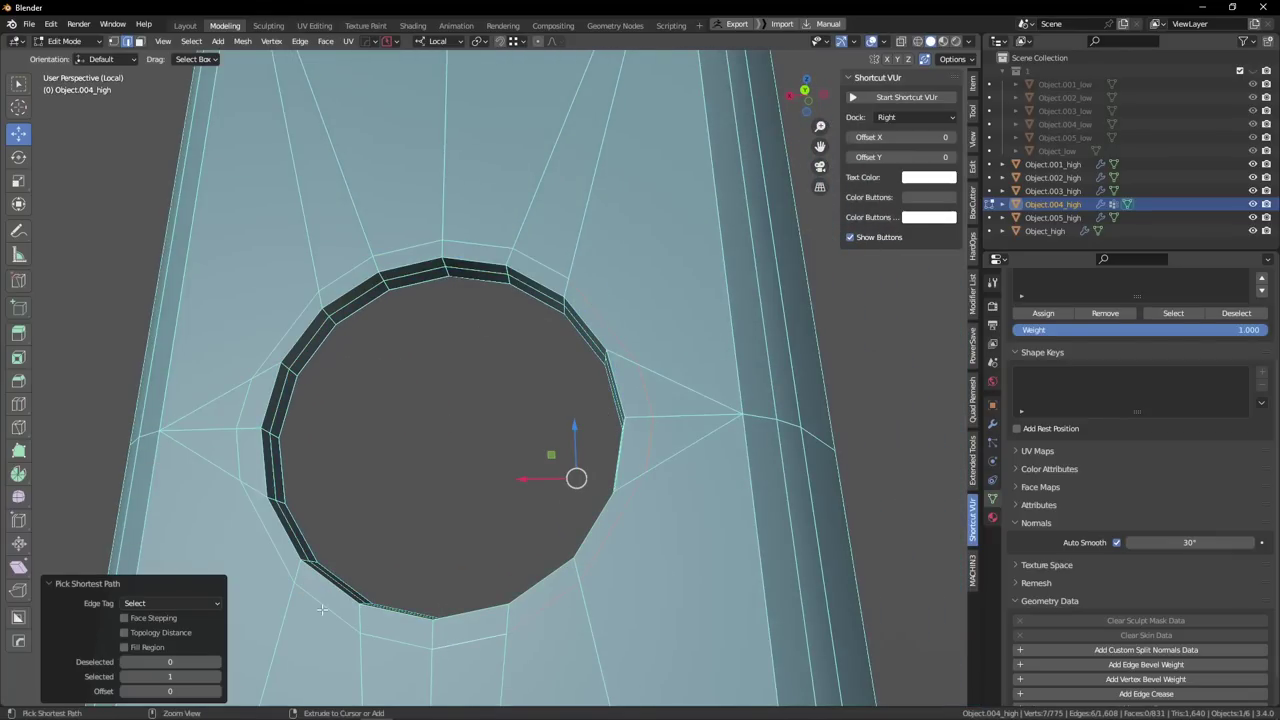
ctrl+click(540, 262)
right_click(665, 318)
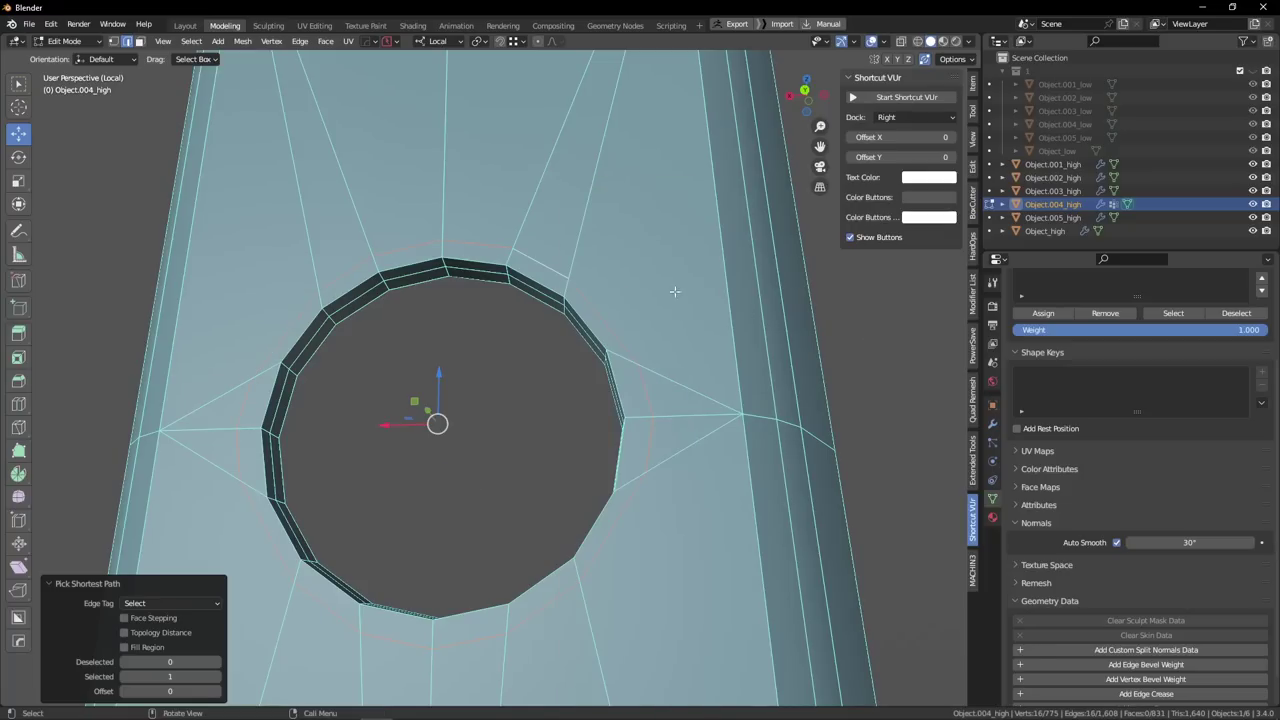
right_click(675, 288)
mouse_move(657, 272)
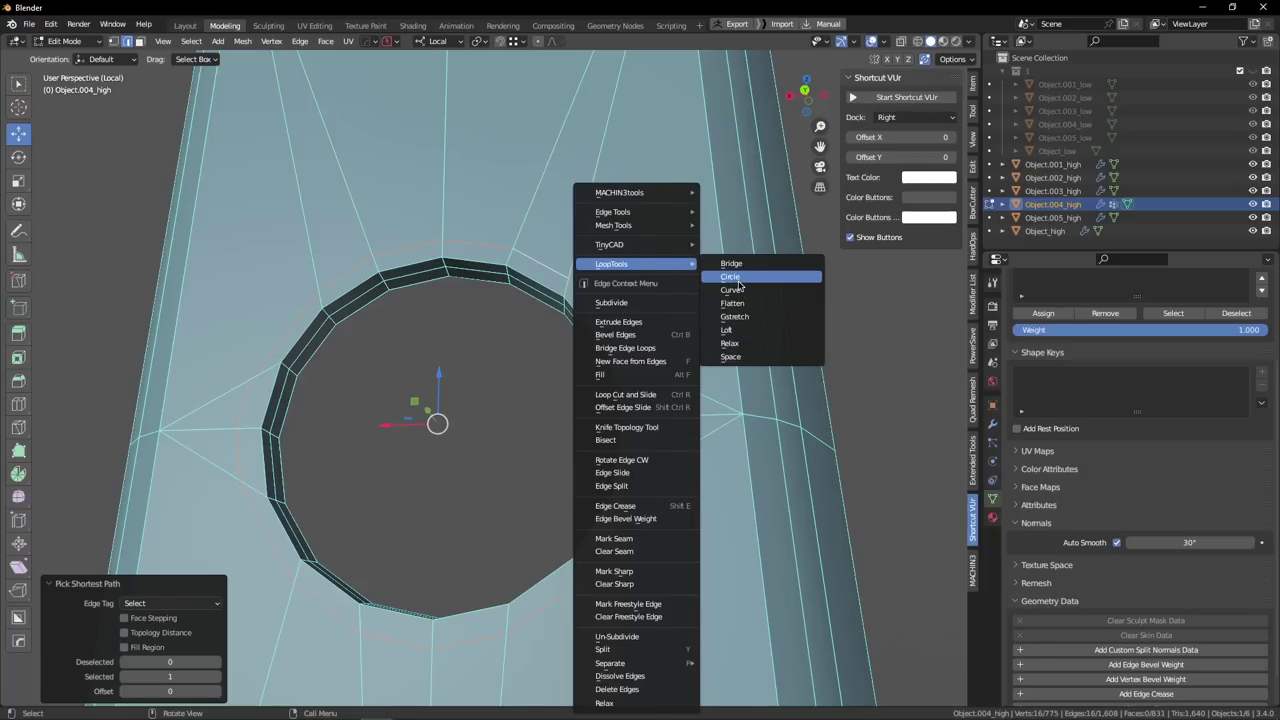
click(738, 281)
Scale the circular outer loop to about 1.133 in the orthographic back view.
scroll(627, 271, down, 2)
middle_drag(627, 271, 638, 295)
key(KP_1)
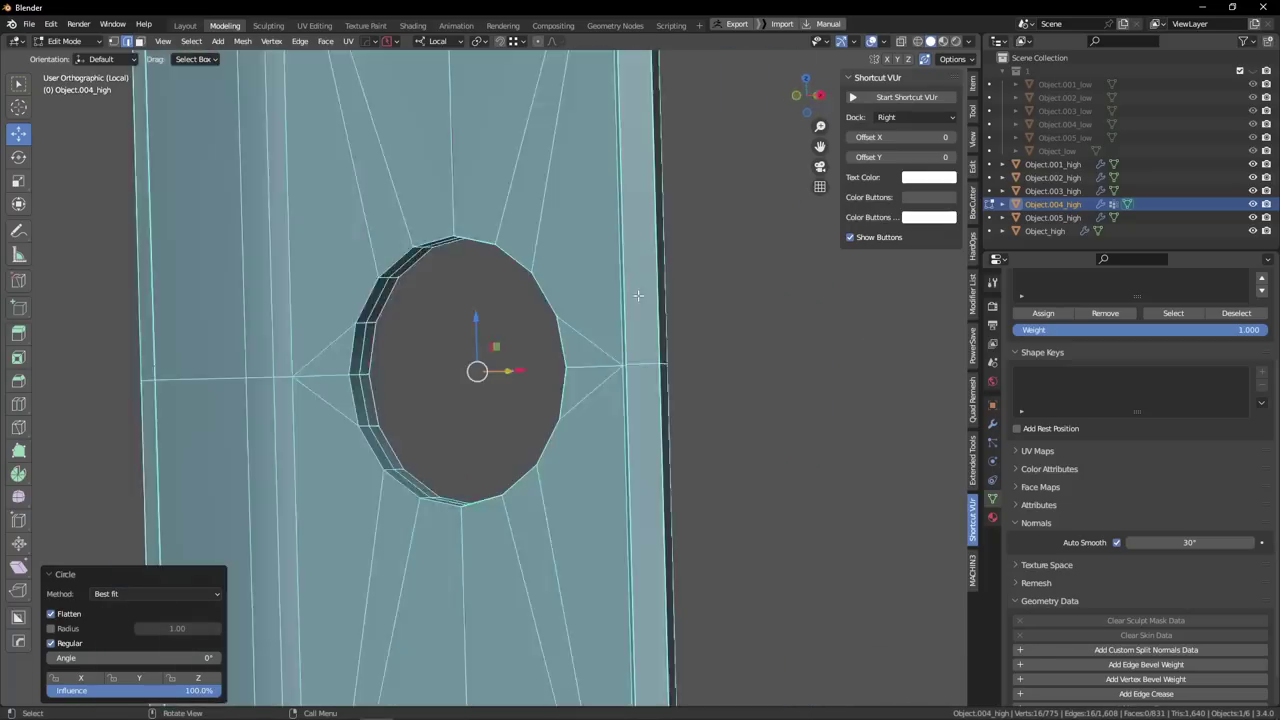
key(ctrl+KP_1)
key(s)
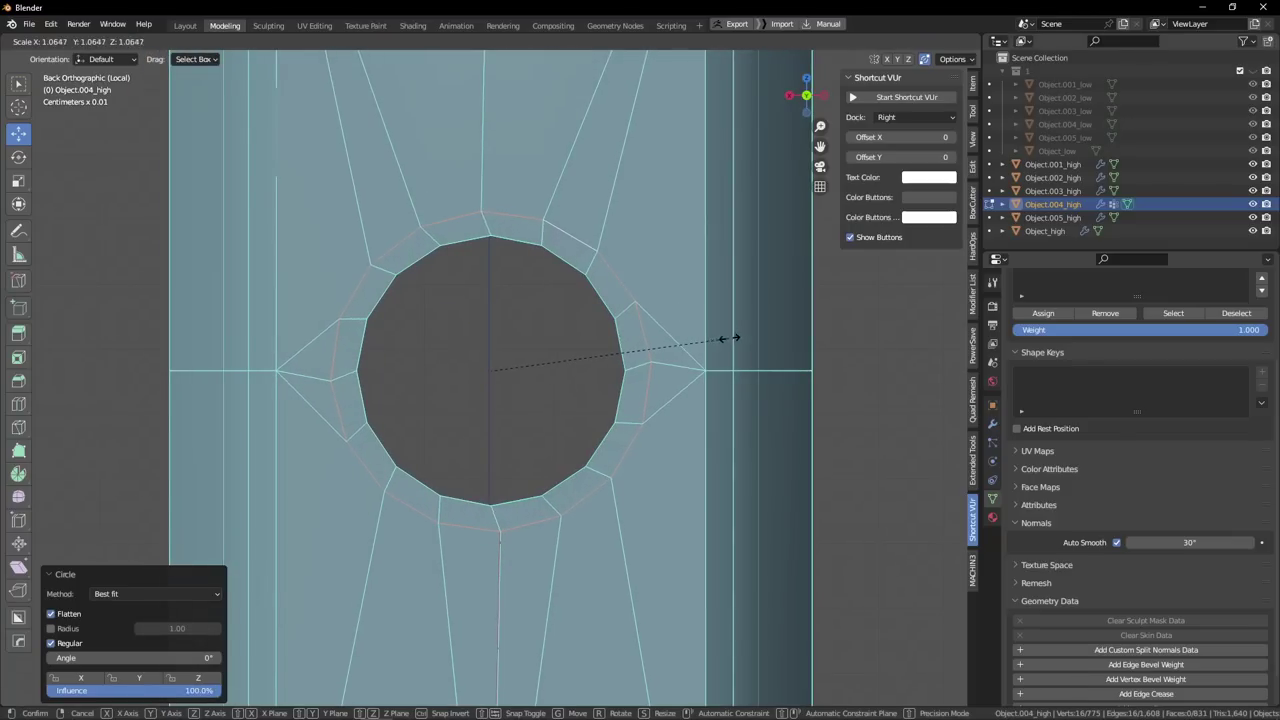
click(744, 336)
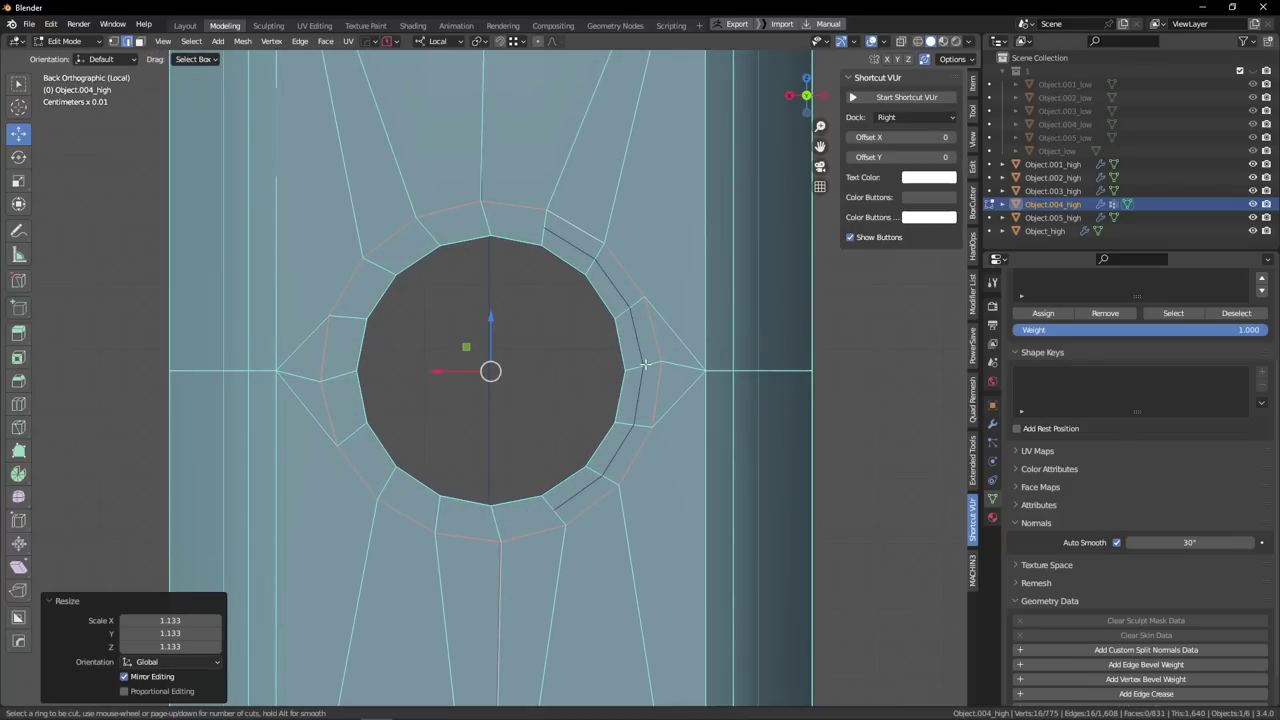
Add a centred loop cut to each side of the face ring surrounding the hole.
click(645, 364)
right_click(645, 364)
click(424, 234)
right_click(424, 234)
key(Tab)
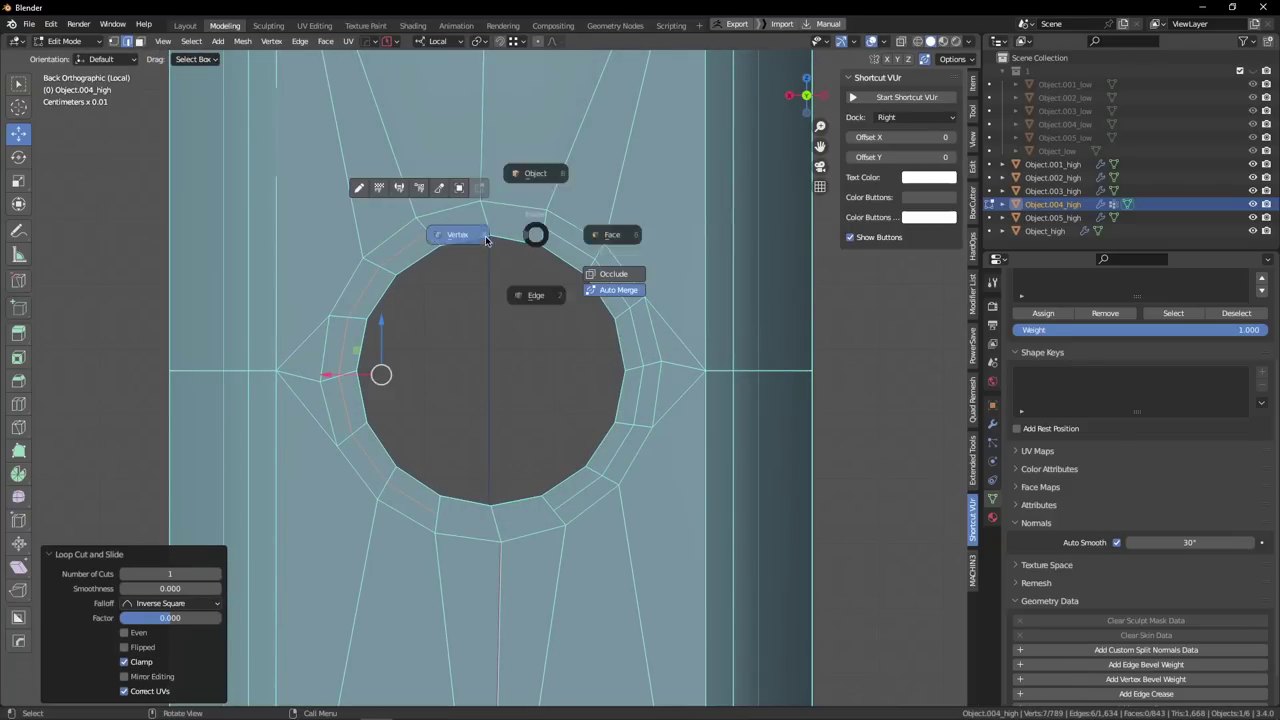
click(480, 234)
click(537, 225)
scroll(526, 225, up, 2)
scroll(485, 184, up, 2)
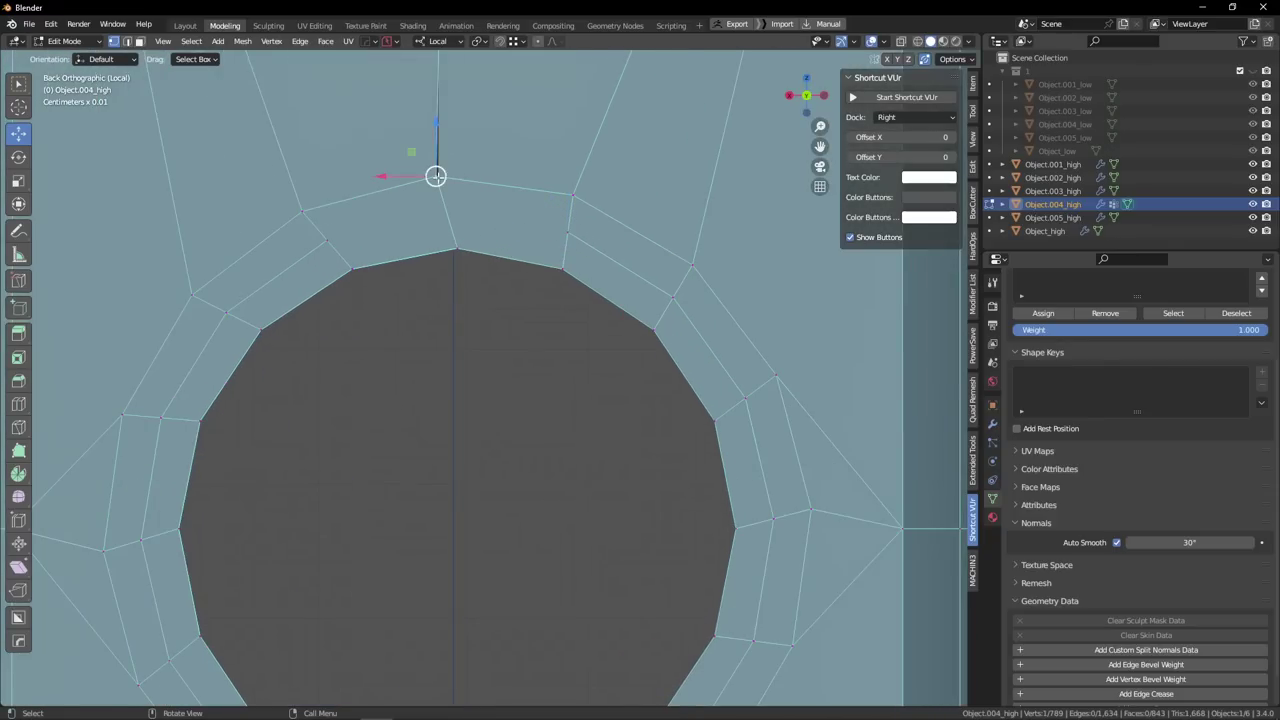
scroll(437, 176, up, 2)
key(g)
right_click(464, 176)
middle_drag(489, 190, 484, 277)
key(g)
right_click(543, 231)
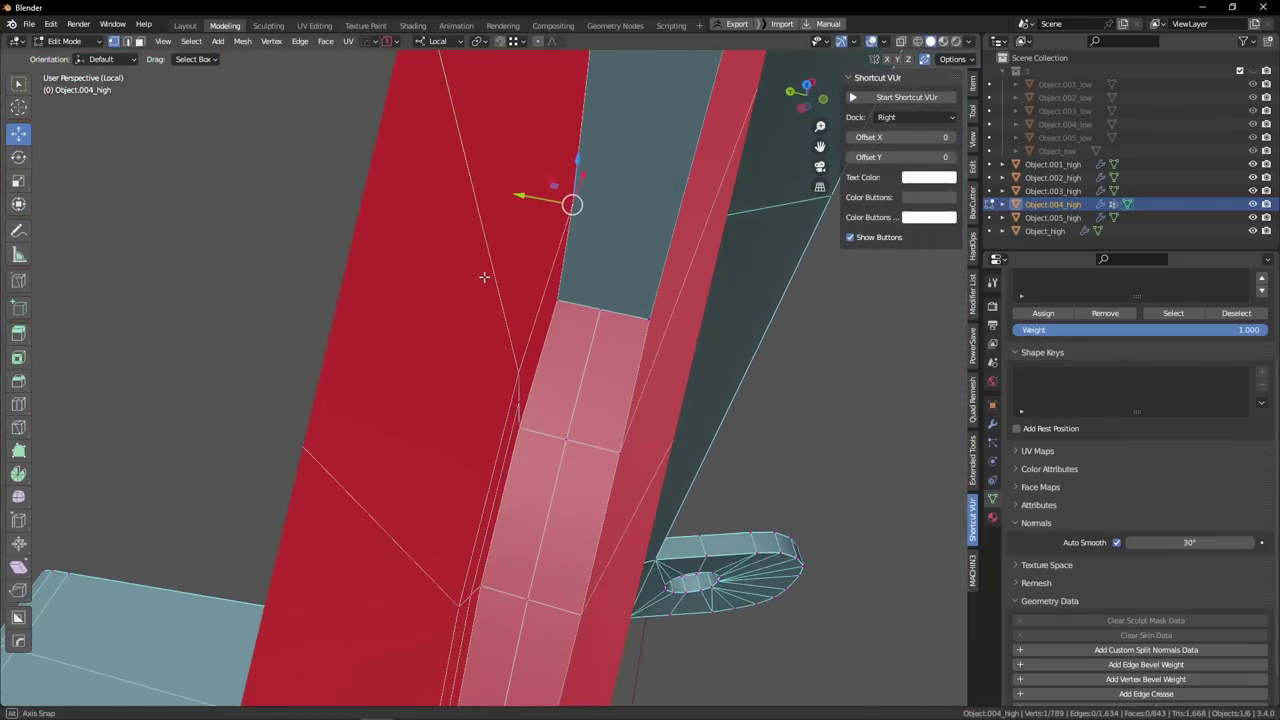
Delete the stray interior face adjoining one end of the hole's inner wall.
key(3)
click(626, 251)
middle_drag(654, 206, 580, 297)
key(x)
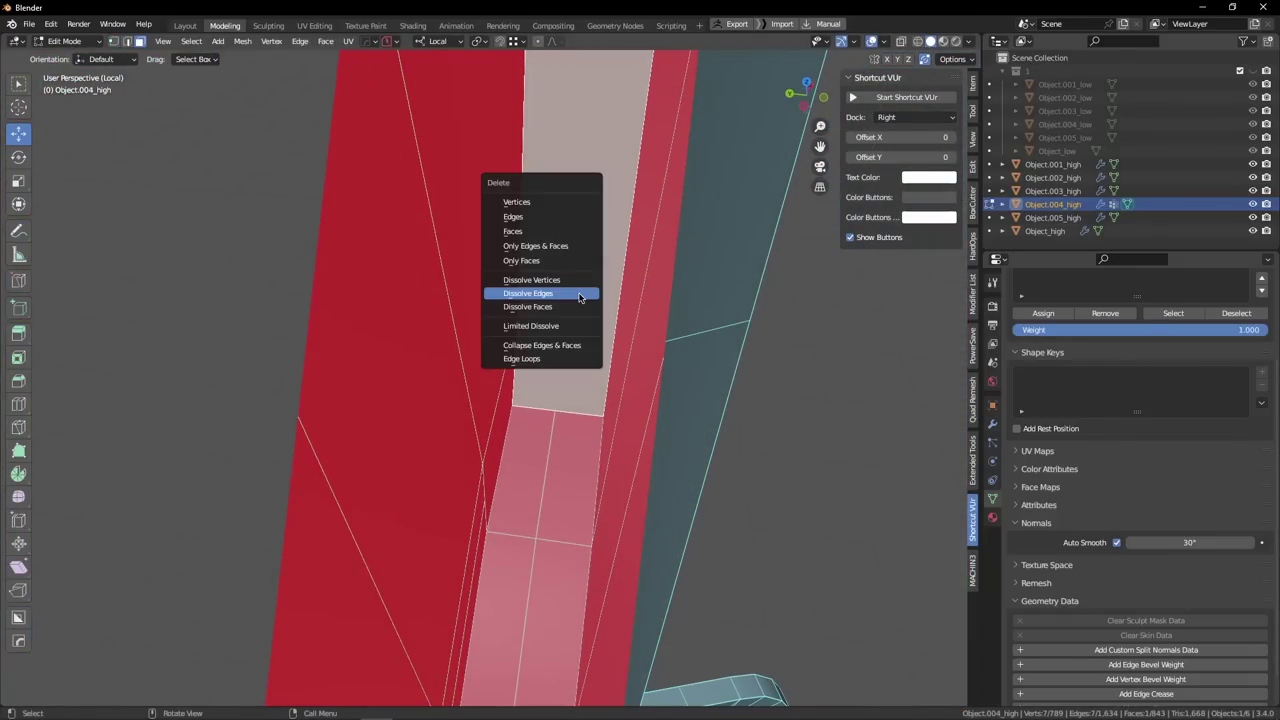
click(552, 236)
middle_drag(552, 236, 502, 432)
scroll(573, 264, down, 4)
Delete the matching stray interior face at the opposite end of the hole's inner wall.
scroll(610, 390, up, 4)
click(640, 680)
key(x)
click(640, 678)
middle_drag(640, 678, 552, 574)
key(x)
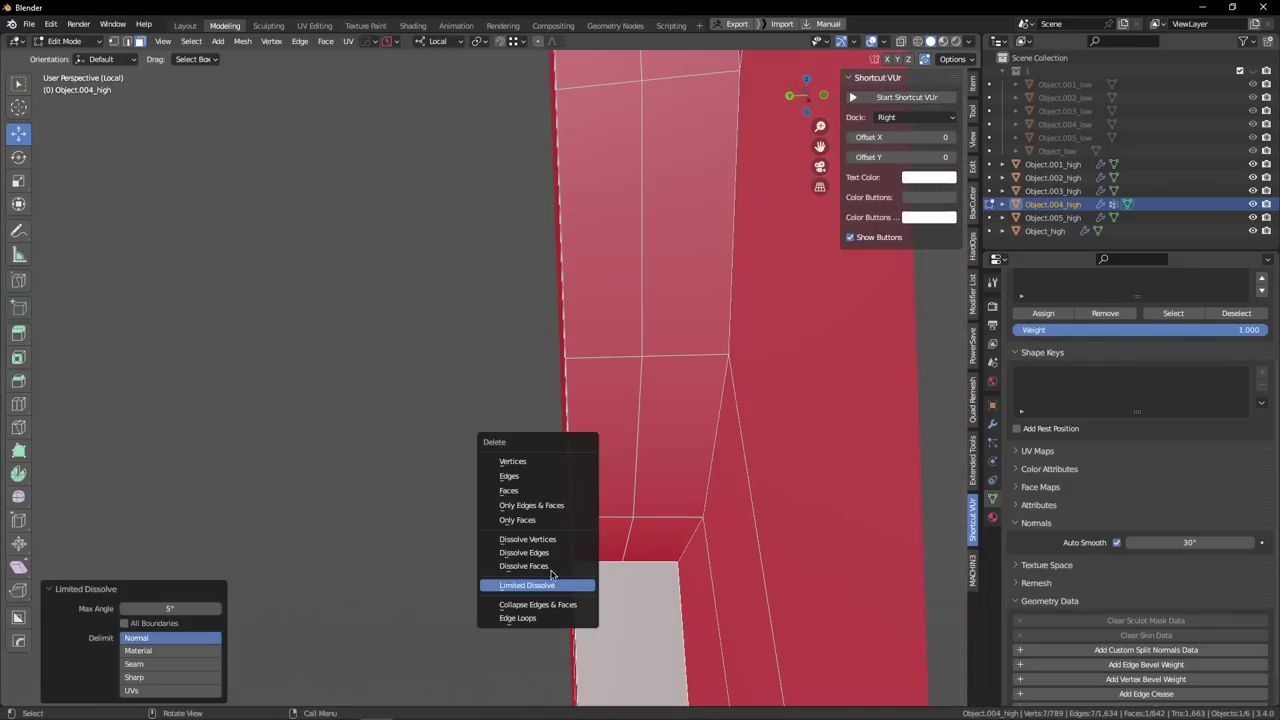
click(524, 494)
middle_drag(524, 494, 628, 512)
Knife-cut across the uncut ring faces below and above the hole to join the two support loop halves.
key(1)
middle_drag(395, 528, 374, 536)
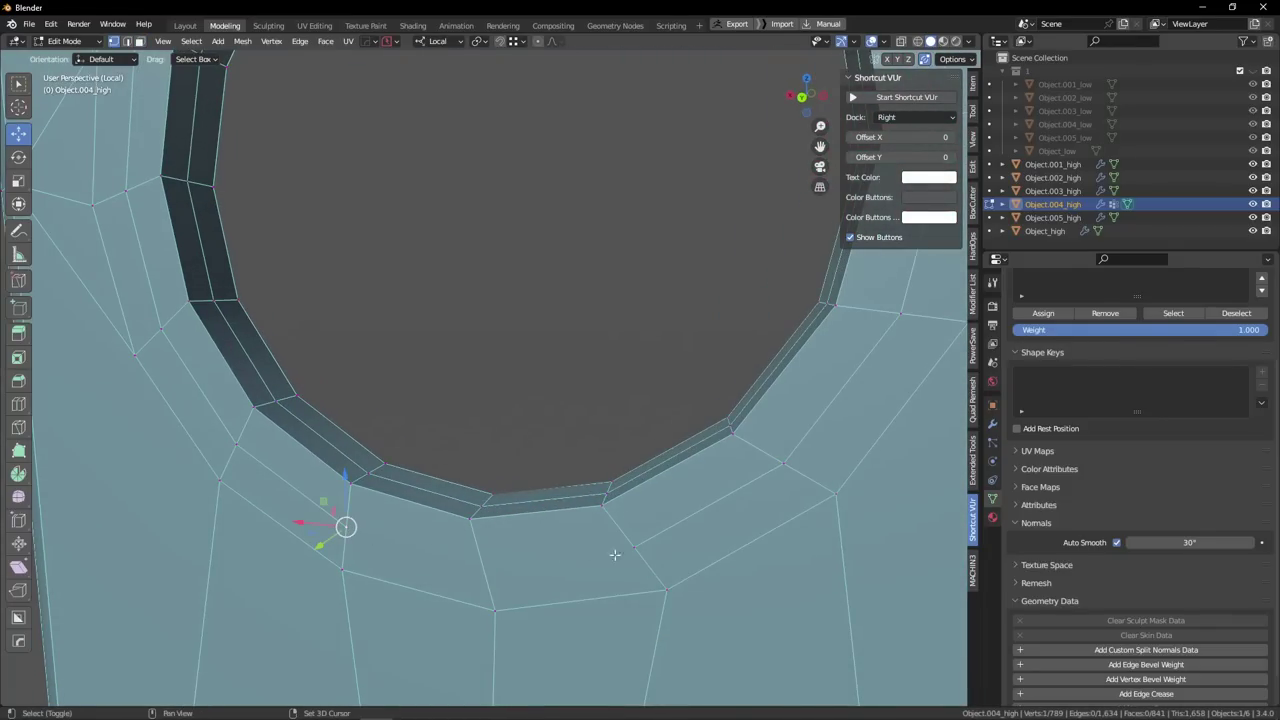
key(k)
click(345, 527)
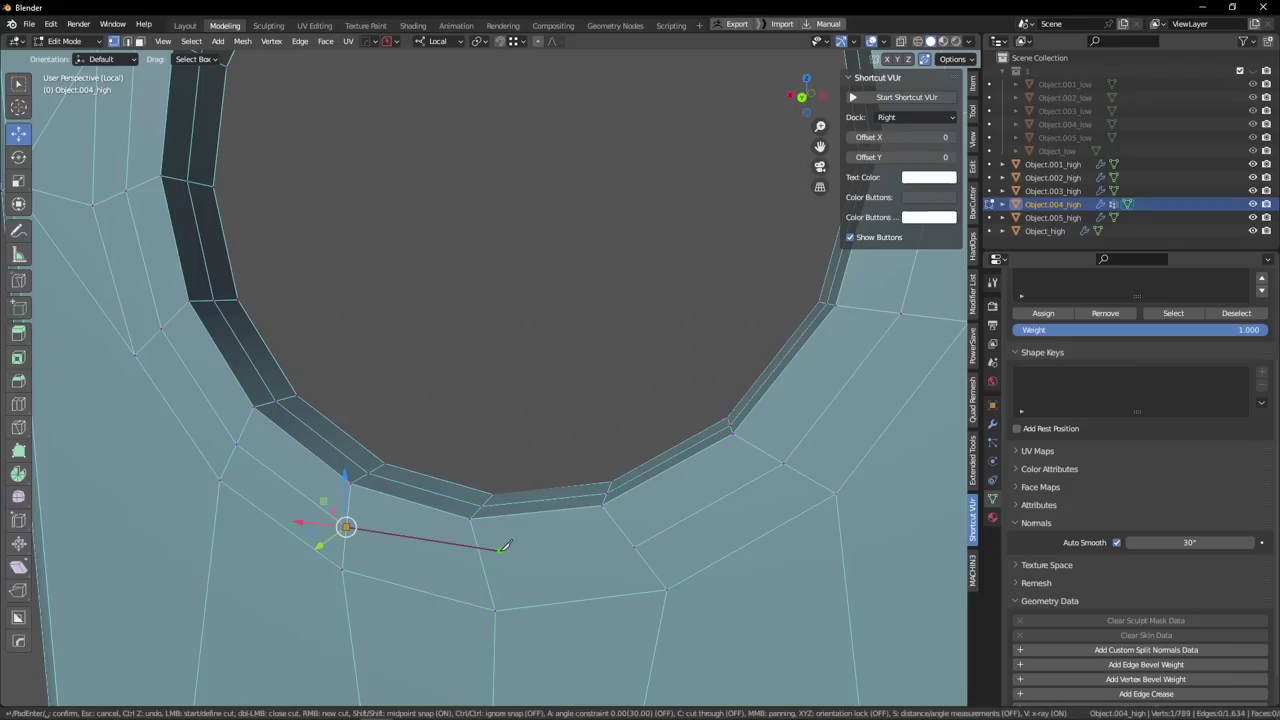
click(481, 550)
right_click(634, 547)
scroll(634, 547, down, 3)
shift+middle_drag(589, 386, 593, 505)
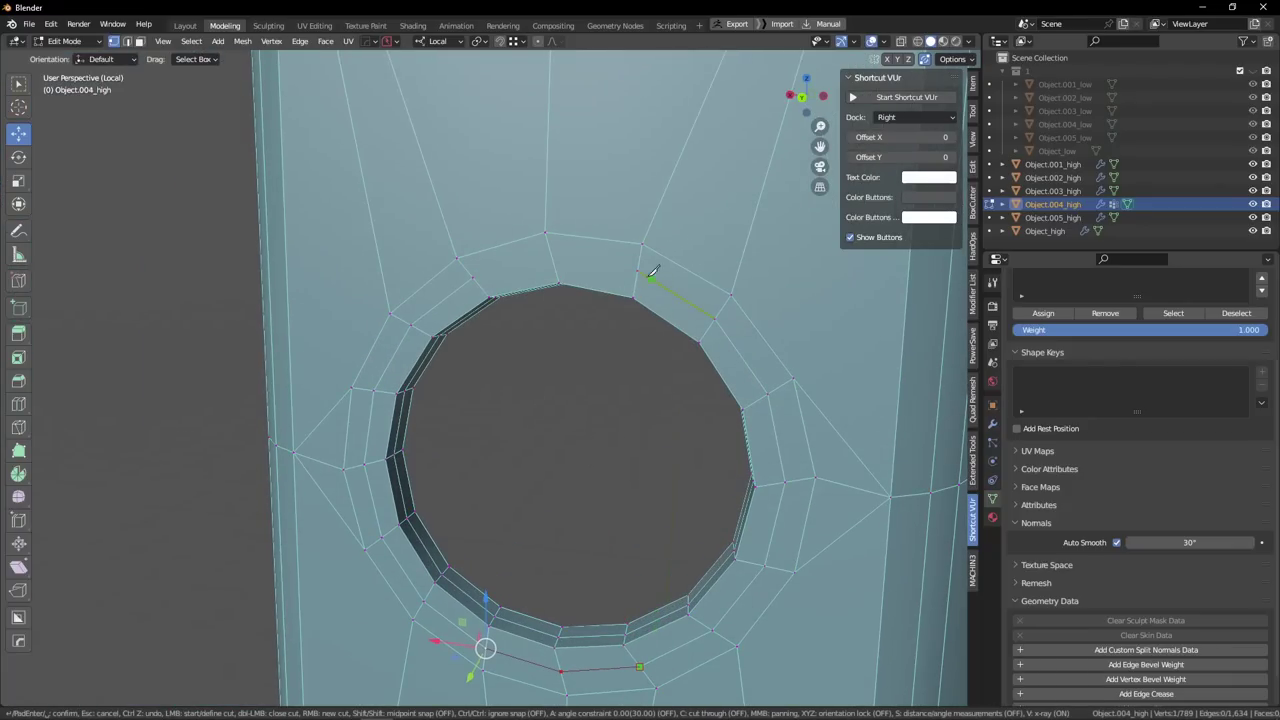
click(471, 277)
key(Return)
Examine the subdivided surface around the hole and compare it with the base mesh in Edit Mode.
key(Tab)
scroll(557, 286, down, 3)
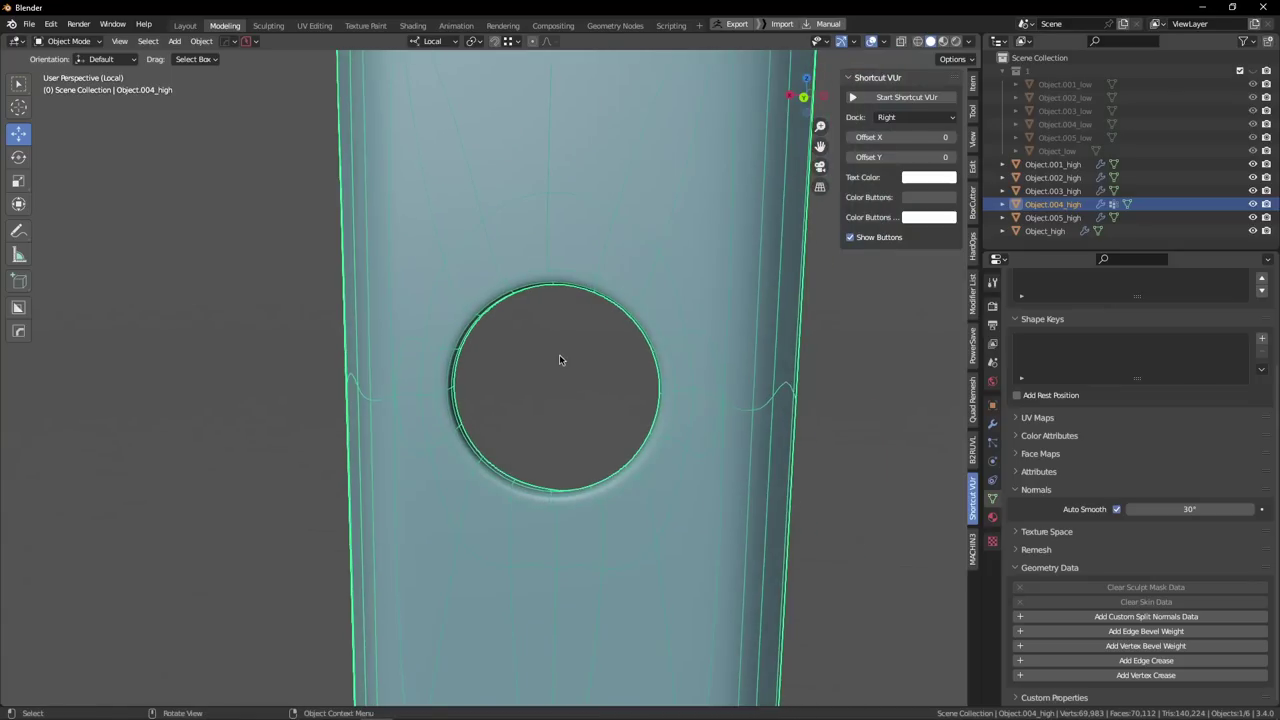
click(559, 354)
middle_drag(559, 354, 586, 358)
scroll(606, 365, up, 4)
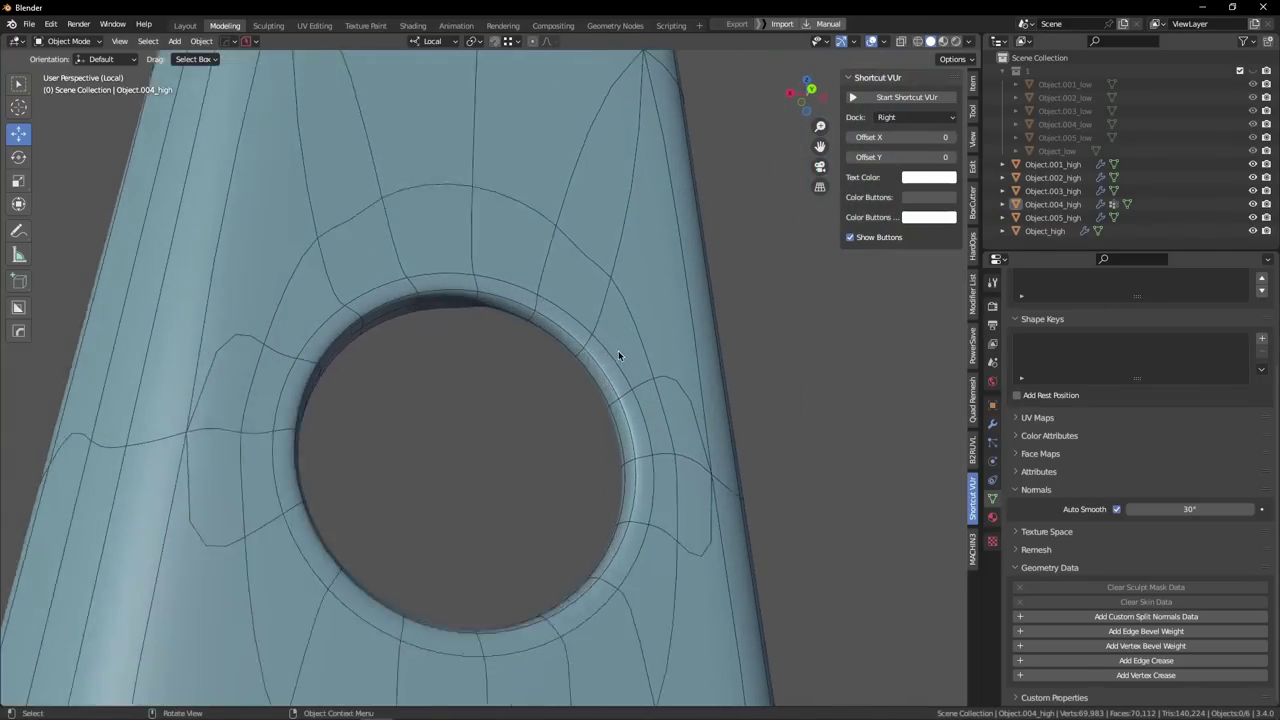
key(Tab)
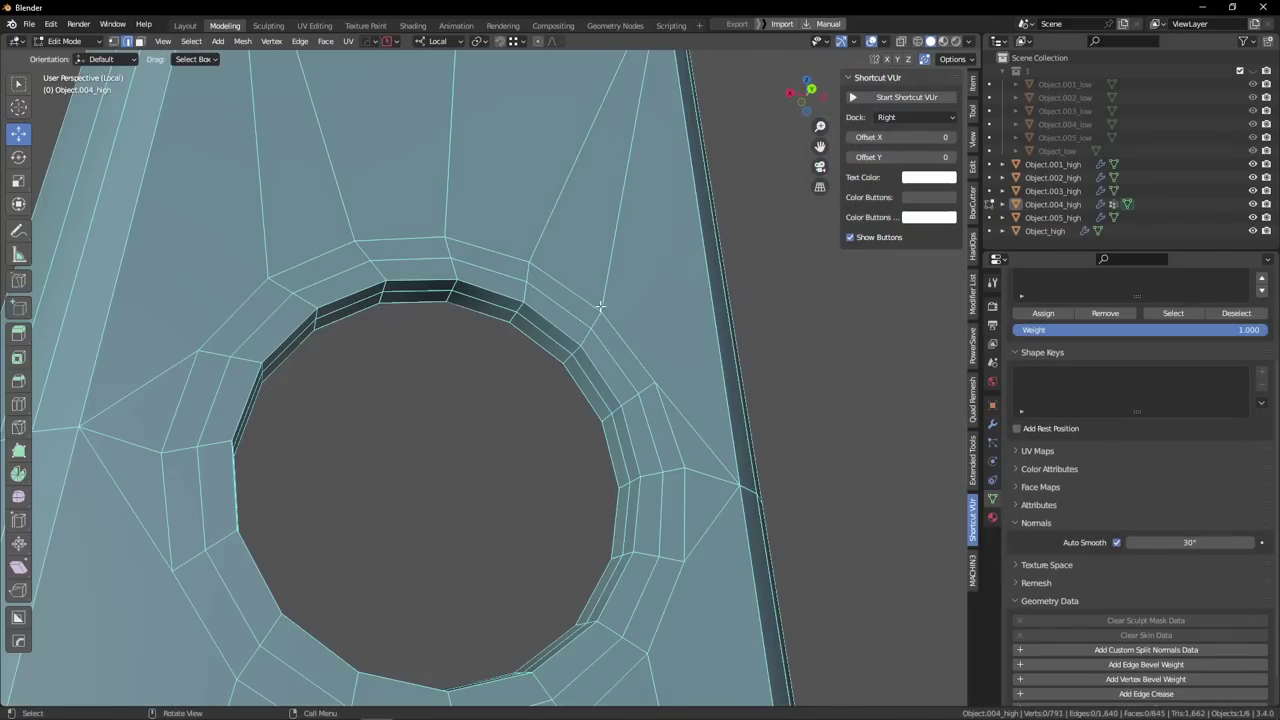
key(Tab)
middle_drag(517, 298, 538, 225)
scroll(544, 302, down, 2)
scroll(538, 225, up, 2)
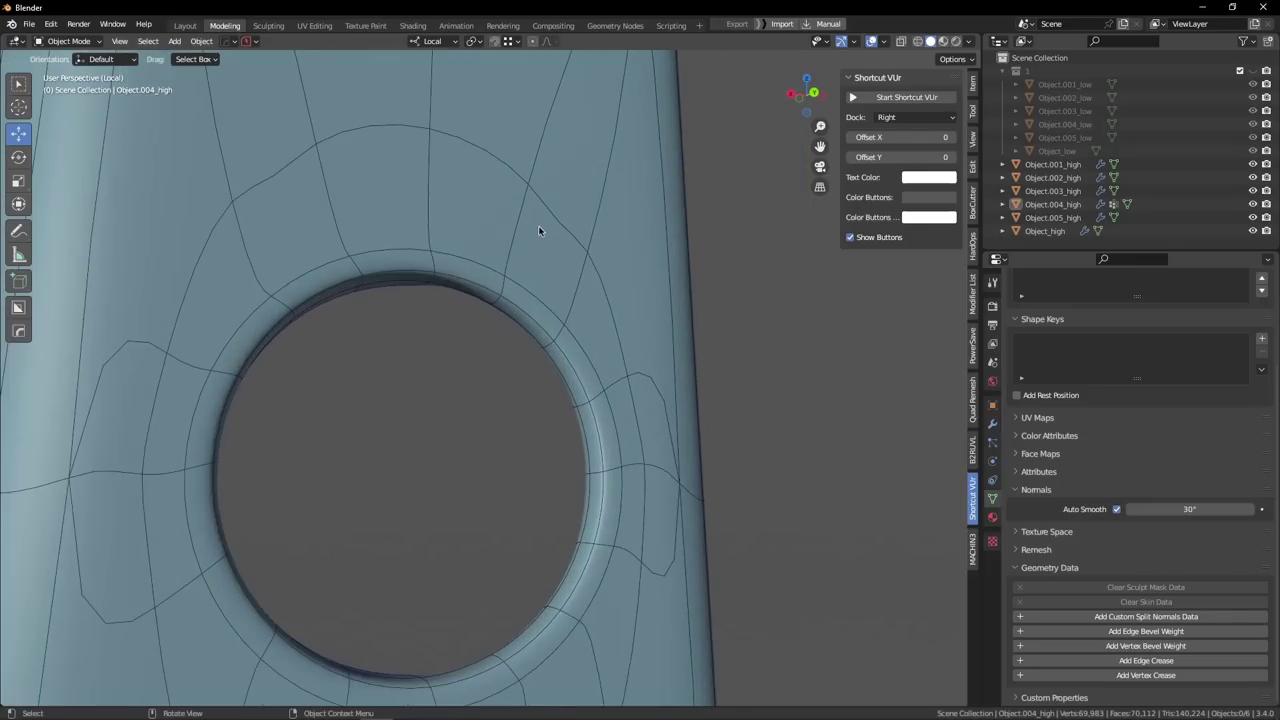
scroll(532, 208, down, 2)
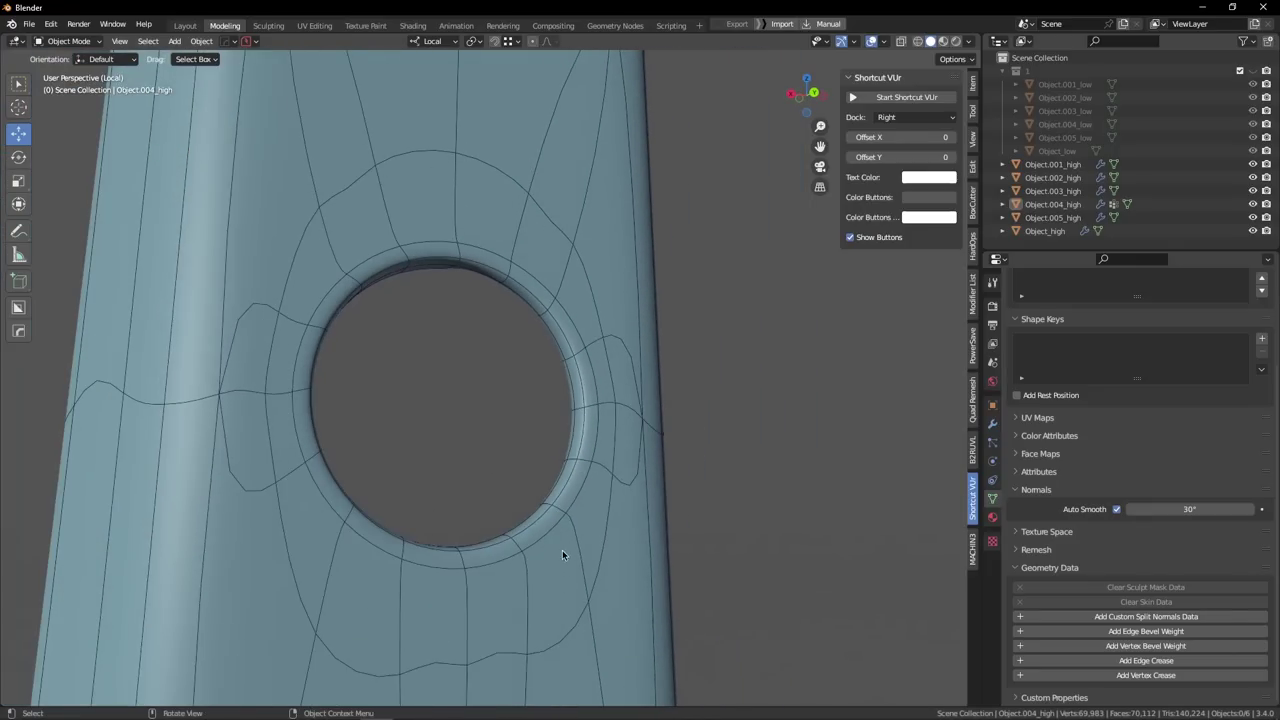
Inspect the hole's rim up close from the front and back, then the lever's upper bend.
scroll(590, 497, up, 5)
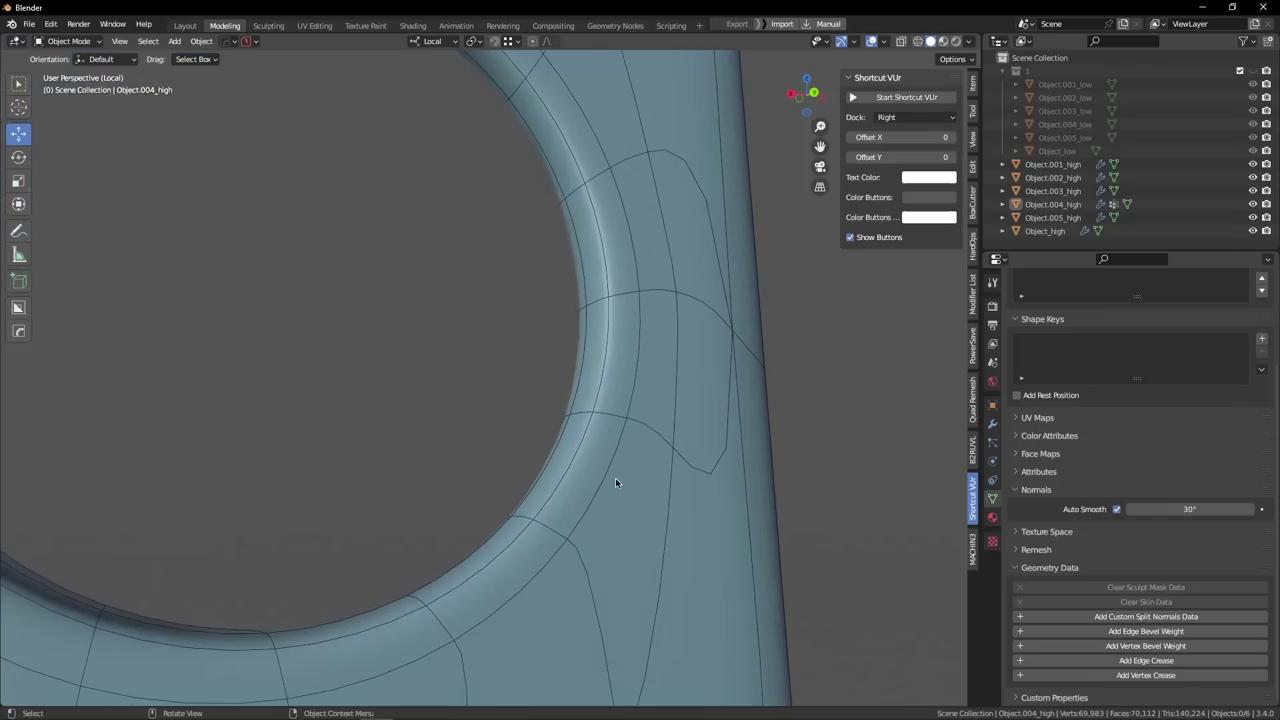
middle_drag(621, 482, 571, 470)
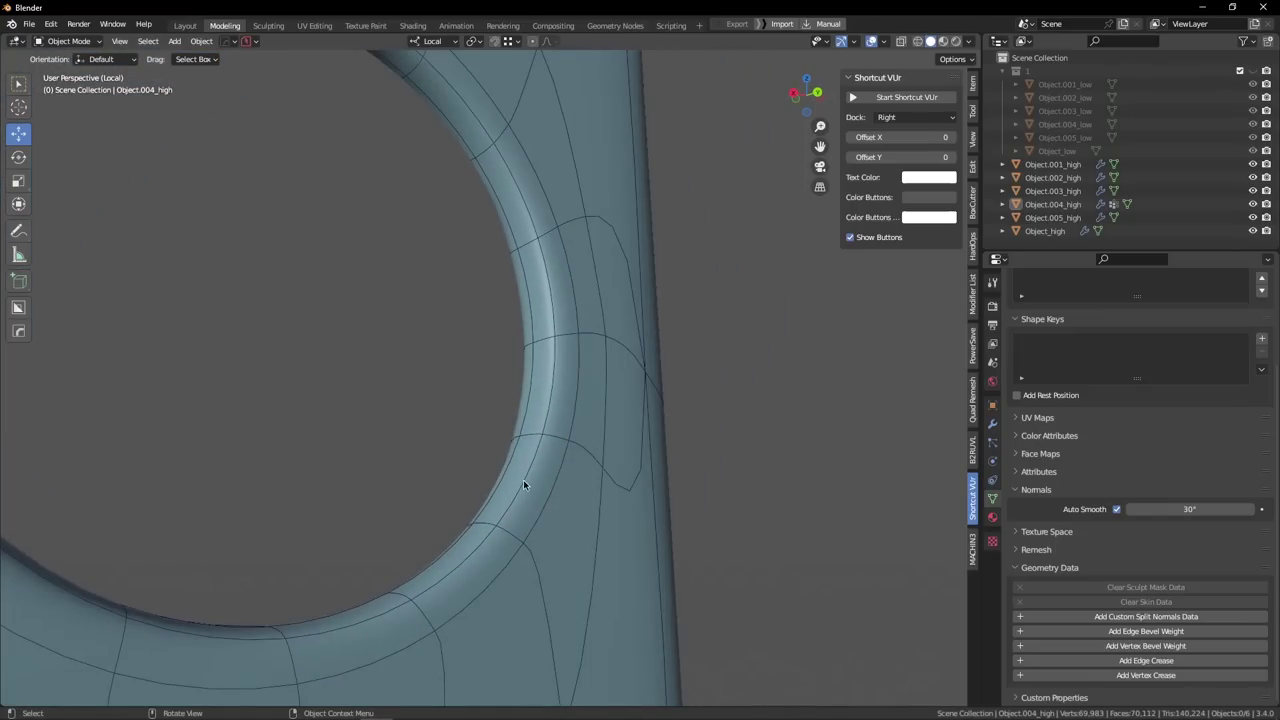
scroll(523, 481, down, 3)
mouse_move(507, 375)
middle_down()
mouse_move(463, 414)
mouse_move(233, 403)
mouse_move(517, 366)
mouse_move(496, 359)
middle_up()
middle_drag(577, 311, 473, 353)
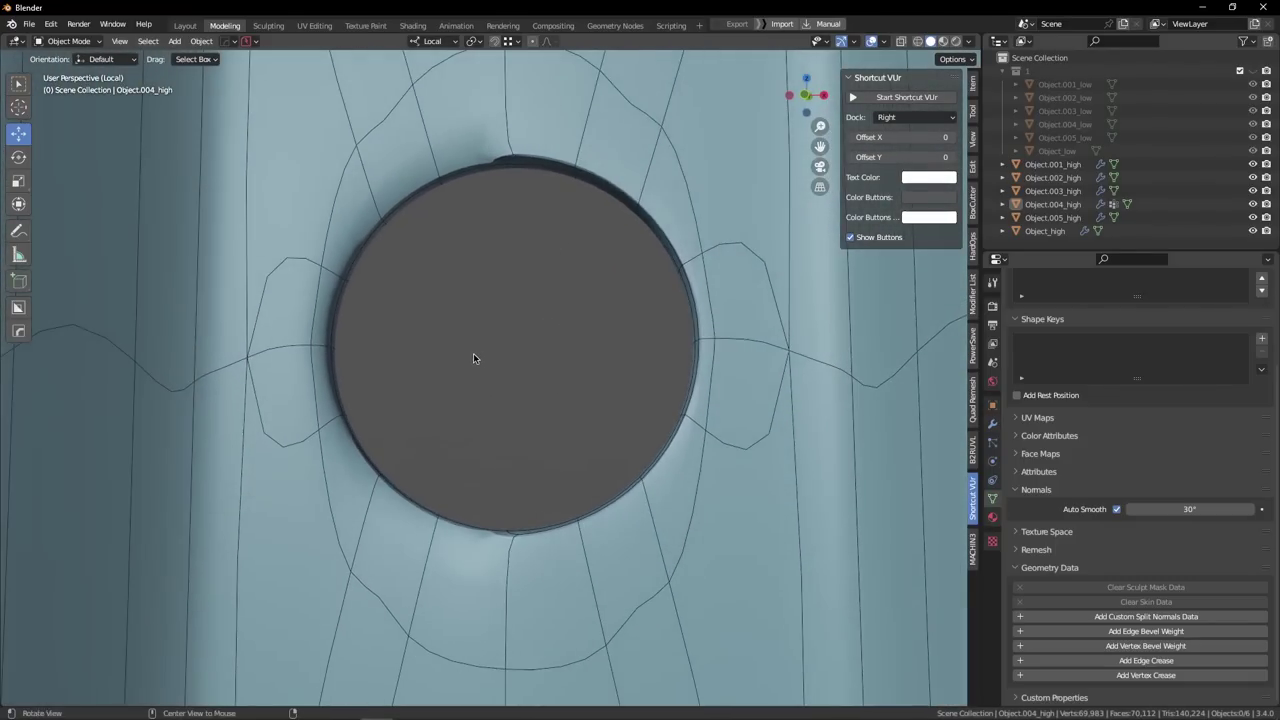
scroll(473, 353, down, 2)
scroll(585, 427, up, 2)
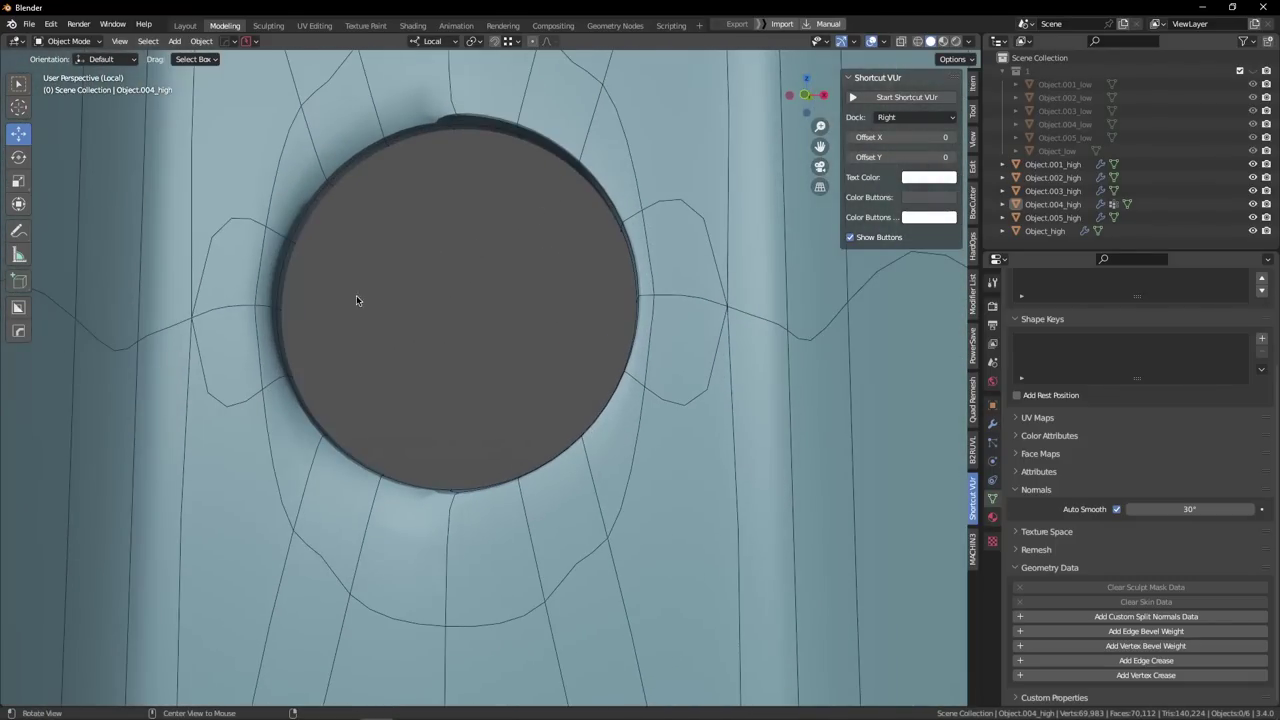
middle_drag(356, 300, 665, 314)
middle_drag(498, 415, 530, 417)
key(Tab)
scroll(545, 432, up, 3)
middle_drag(440, 400, 488, 407)
key(Tab)
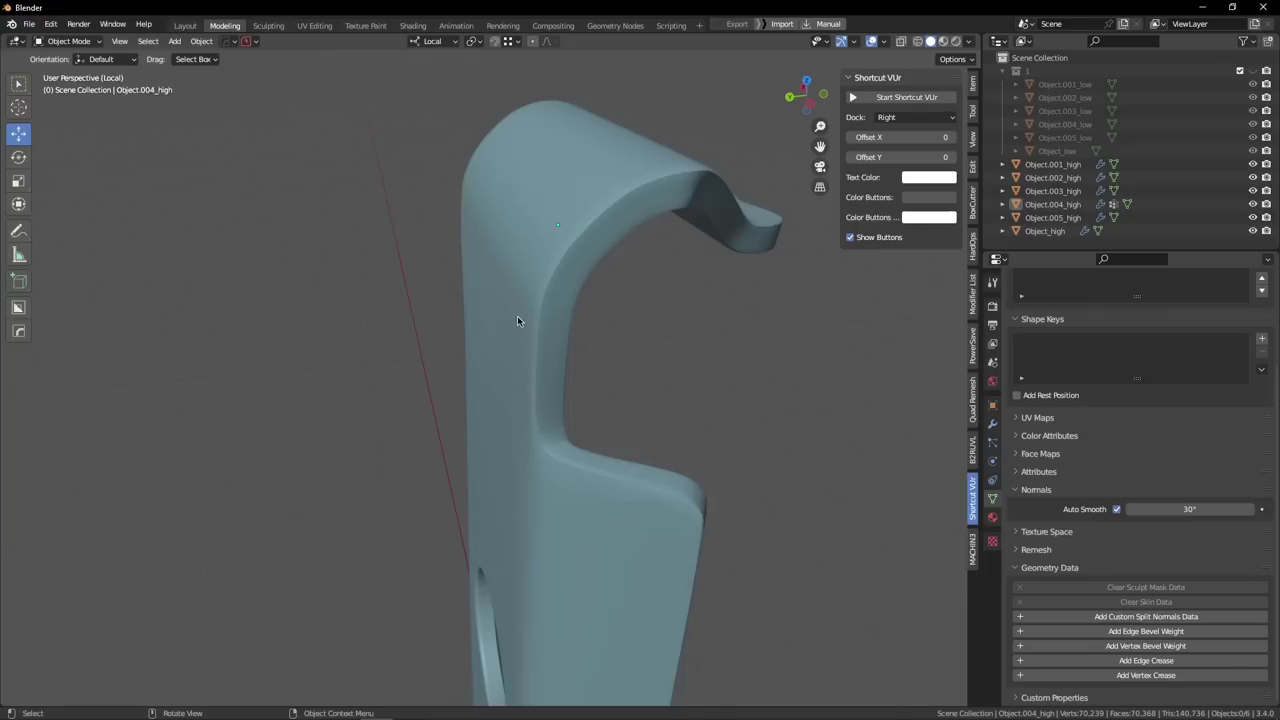
Apply Shade Smooth to the lever and deselect it.
right_click(517, 318)
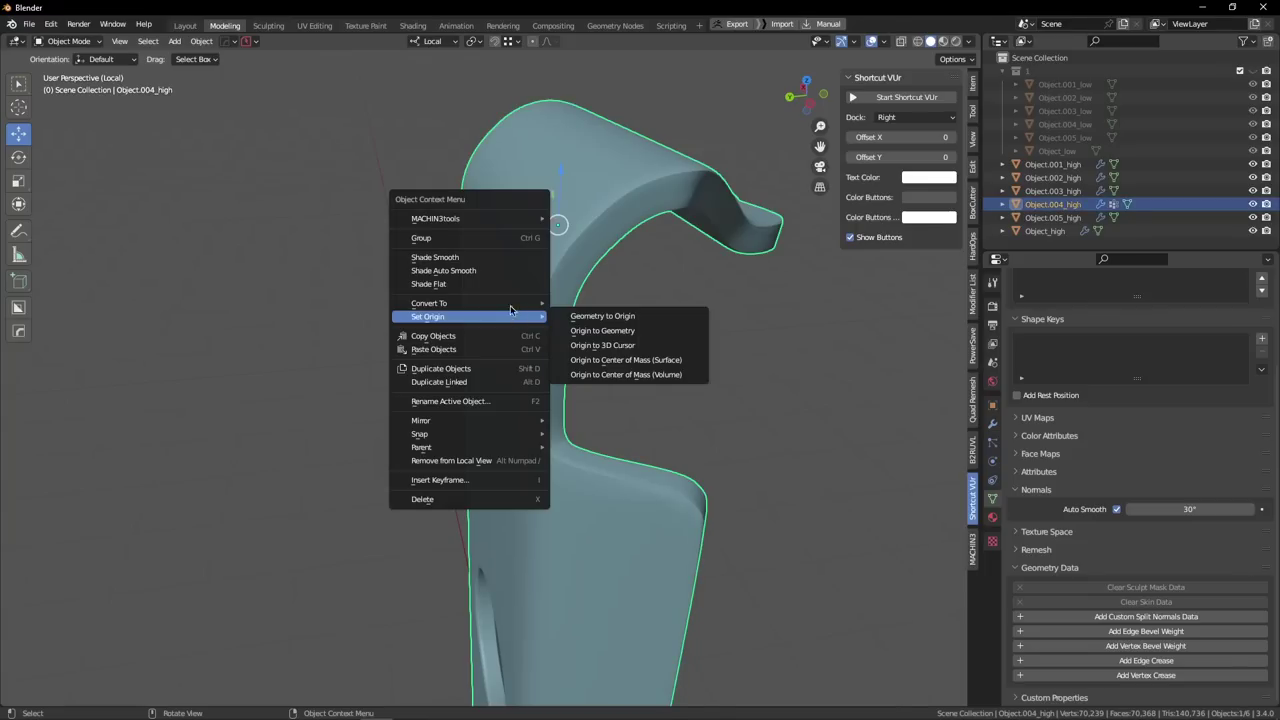
click(488, 259)
click(646, 312)
Show the lever's wireframe and turn off the Subdivision modifier's viewport display to examine the bend's base mesh.
key(q)
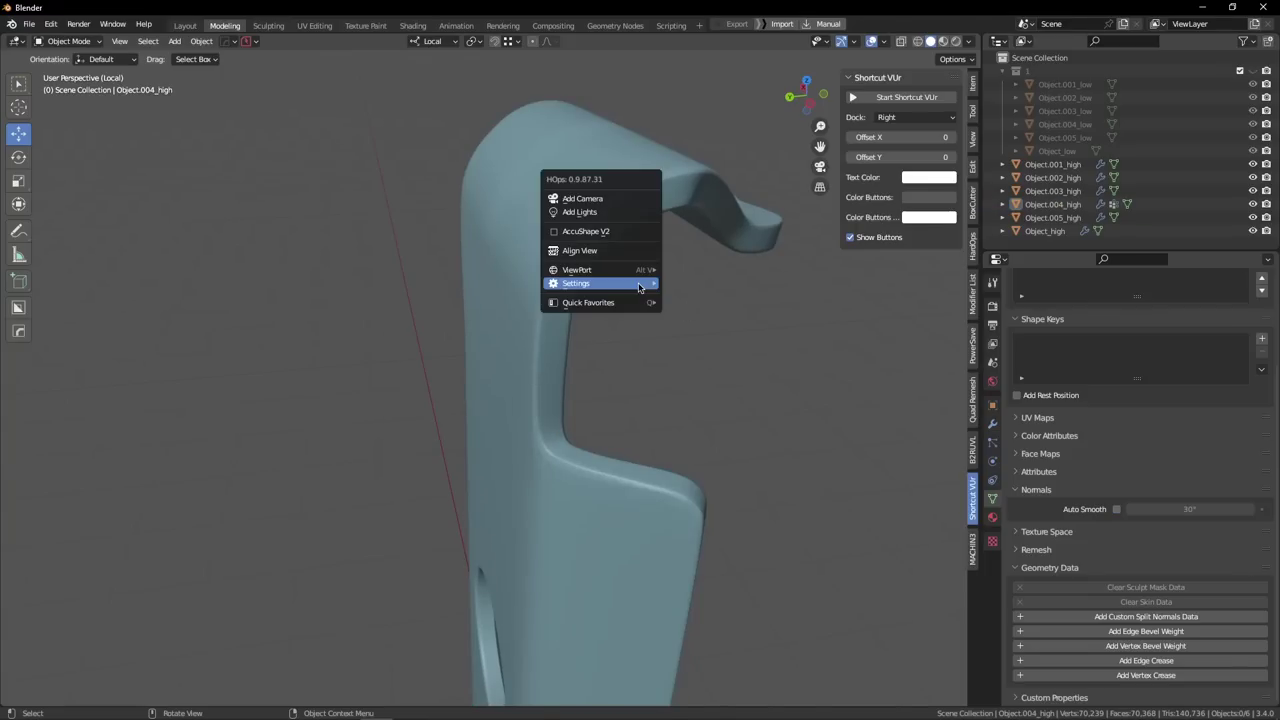
mouse_move(640, 286)
click(720, 322)
click(992, 424)
click(1236, 328)
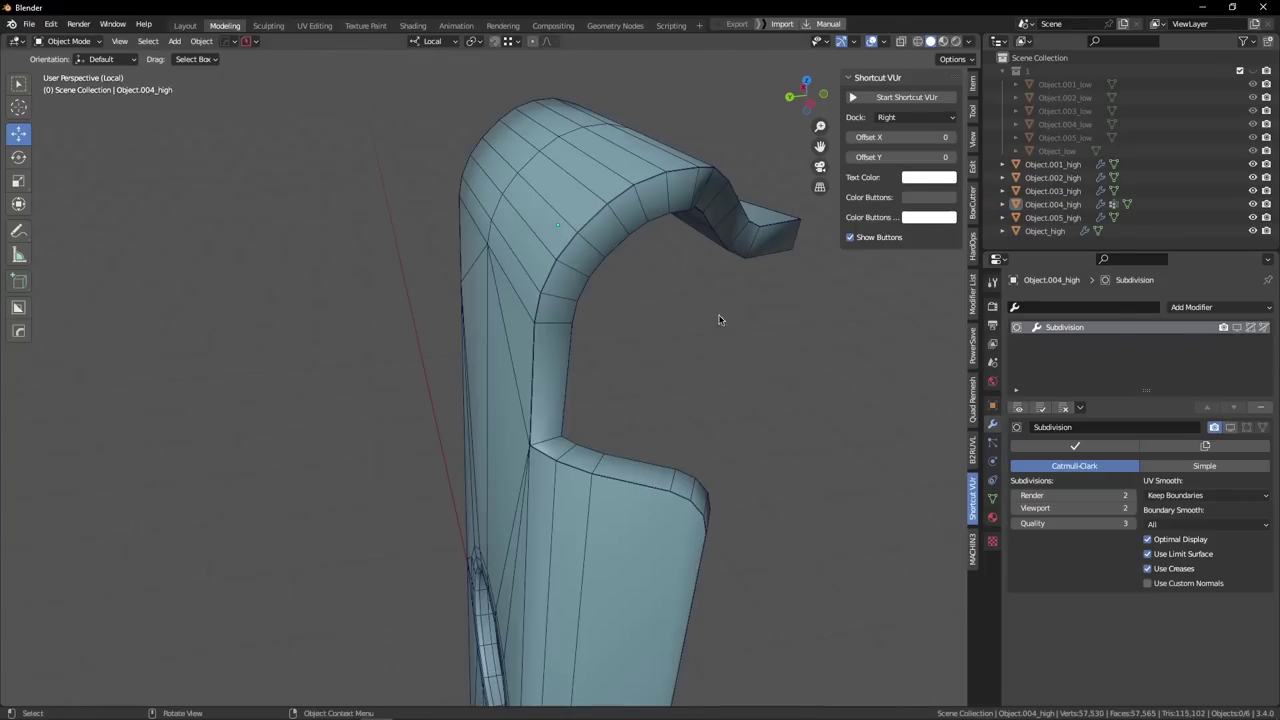
middle_drag(560, 262, 578, 287)
scroll(725, 307, up, 3)
scroll(578, 287, up, 3)
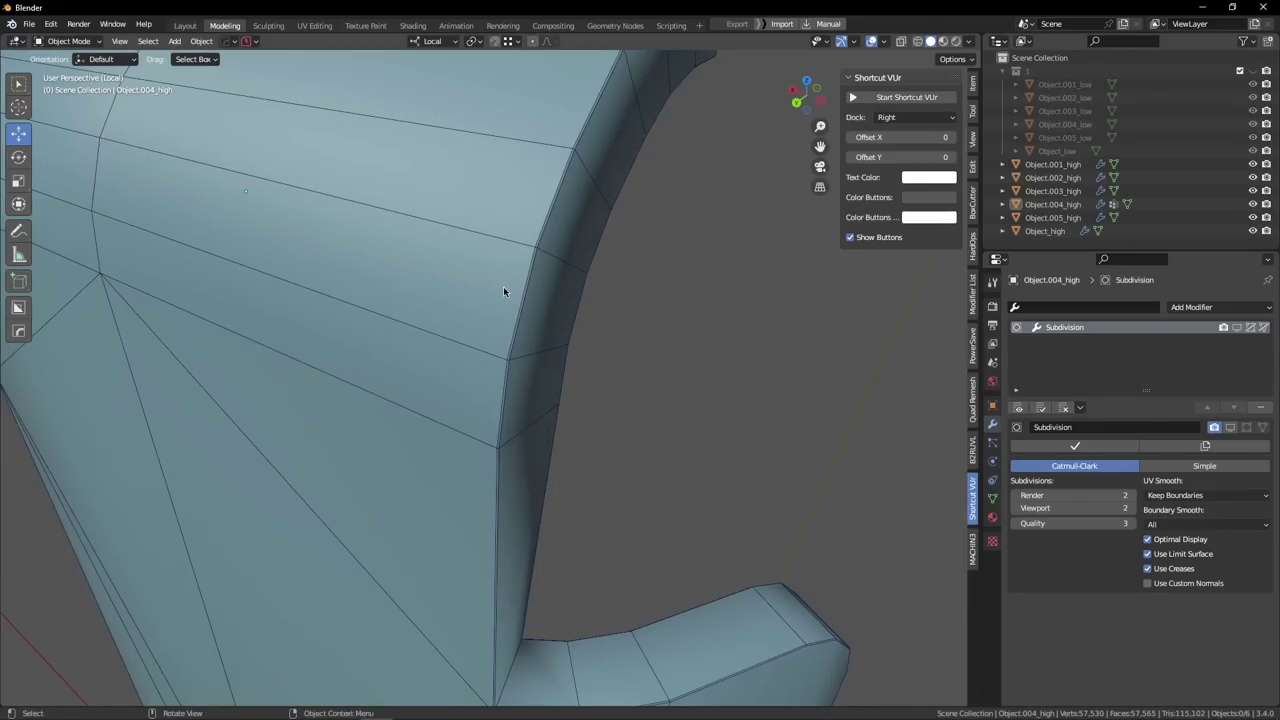
scroll(533, 259, down, 9)
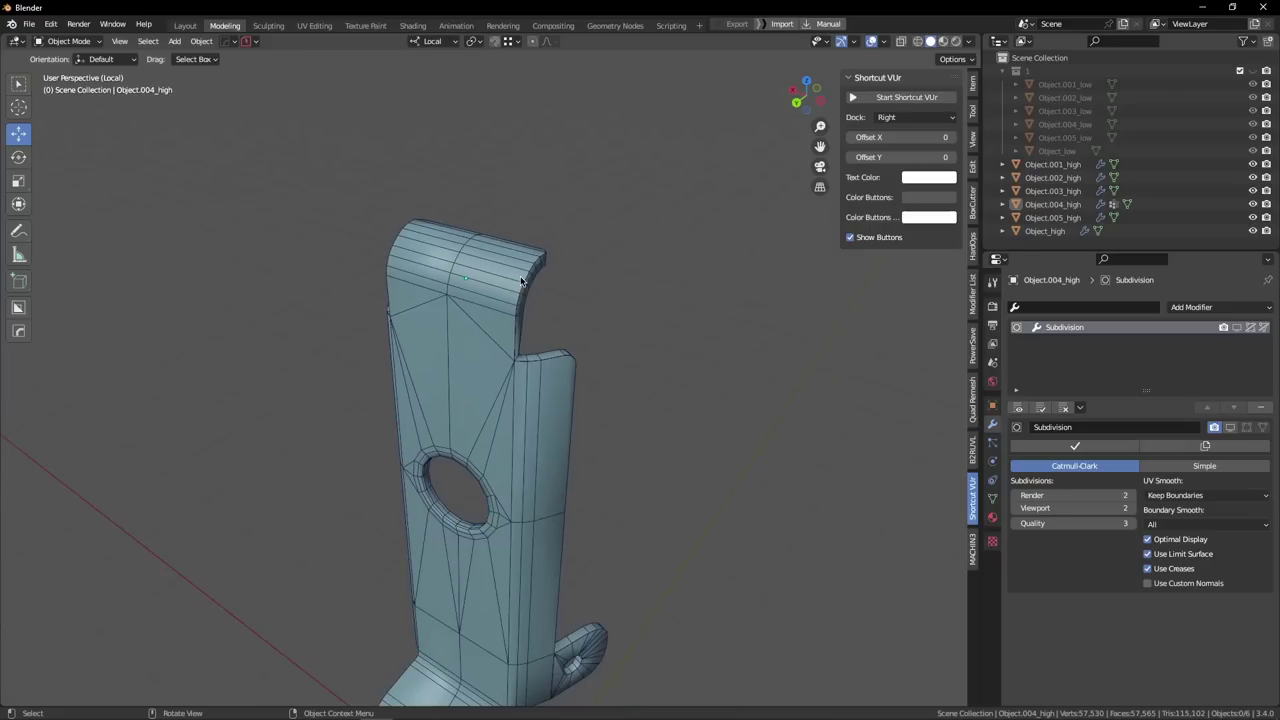
Examine the lever's base mesh around the upper bend, the hole and the lower fold, switching between Object and Edit Mode.
scroll(534, 318, up, 4)
scroll(561, 286, down, 6)
scroll(560, 286, down, 4)
scroll(528, 413, up, 7)
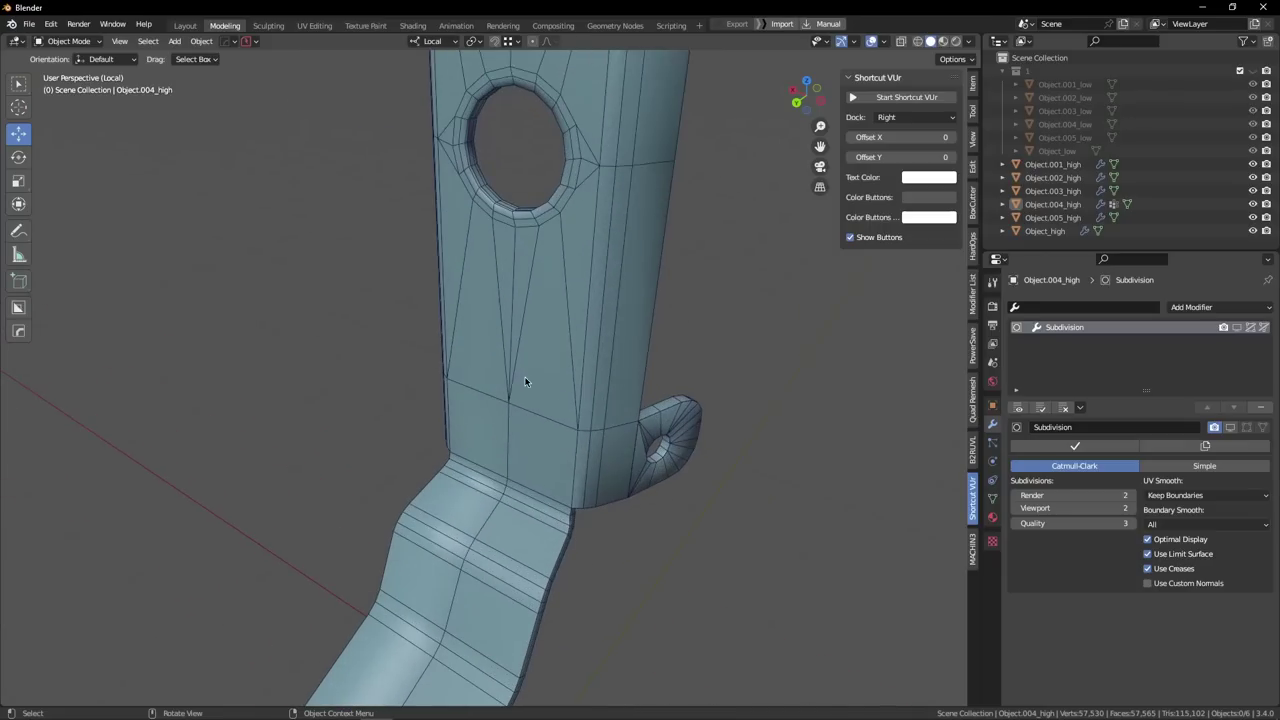
scroll(527, 380, down, 4)
key(Tab)
key(Tab)
click(540, 346)
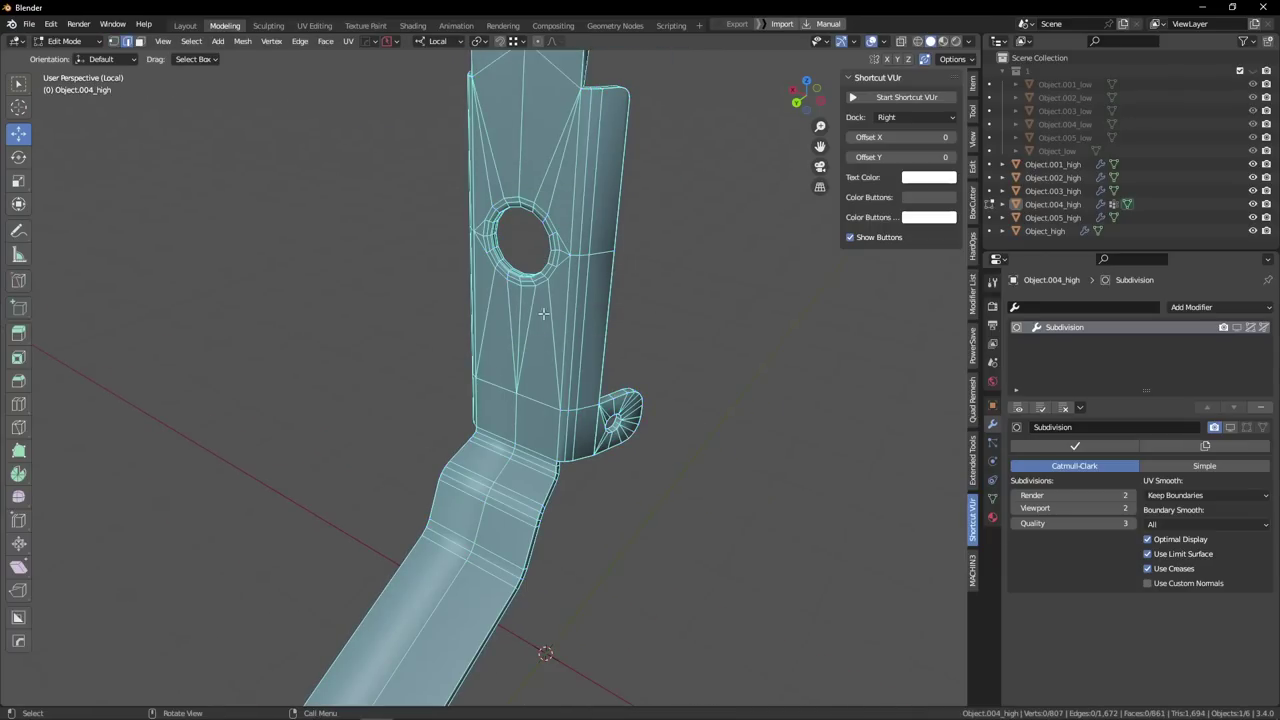
scroll(541, 290, up, 4)
middle_drag(496, 316, 557, 270)
key(Tab)
Hide the lever's wireframe overlay and turn the Subdivision modifier's viewport display back on.
scroll(495, 270, down, 3)
middle_drag(604, 351, 609, 382)
key(q)
mouse_move(626, 362)
click(735, 414)
click(1237, 329)
scroll(668, 332, down, 4)
scroll(560, 372, up, 4)
scroll(545, 354, down, 5)
Scale up the outer edge loop around the lever's hole by about 1.11 and check the smoothed rim.
click(547, 364)
key(Tab)
scroll(532, 361, up, 8)
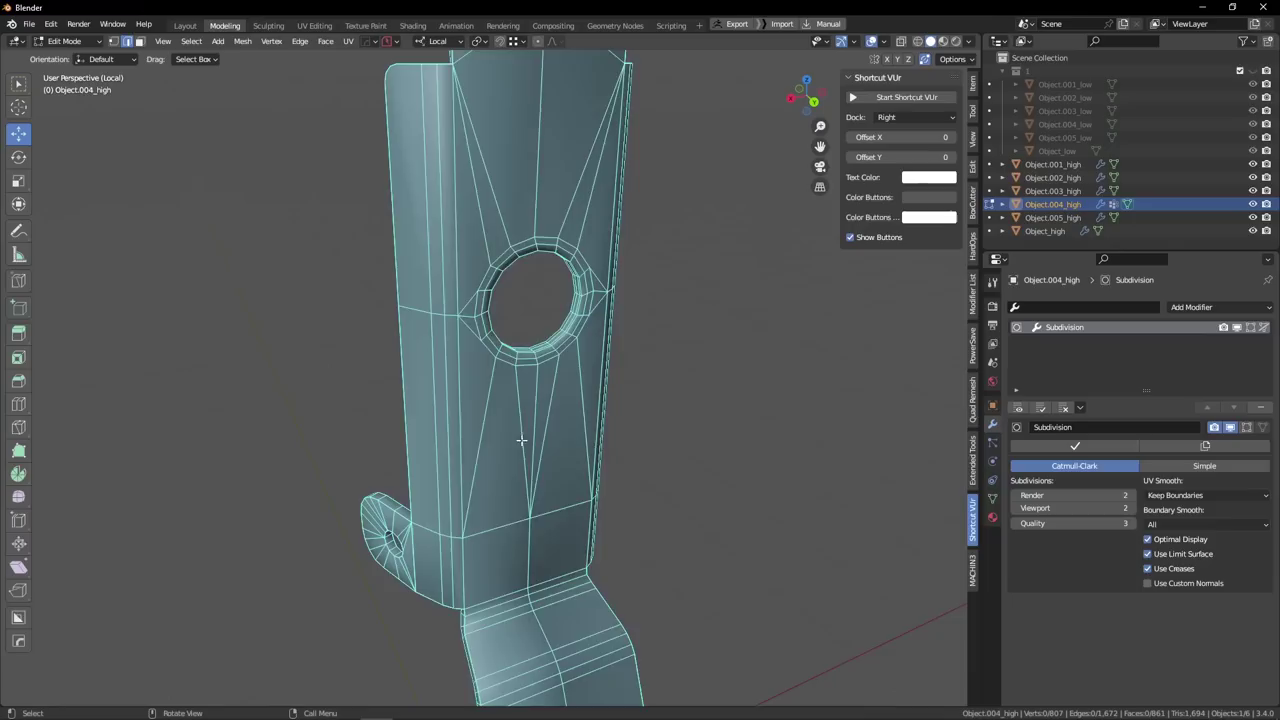
middle_drag(533, 359, 529, 355)
key(s)
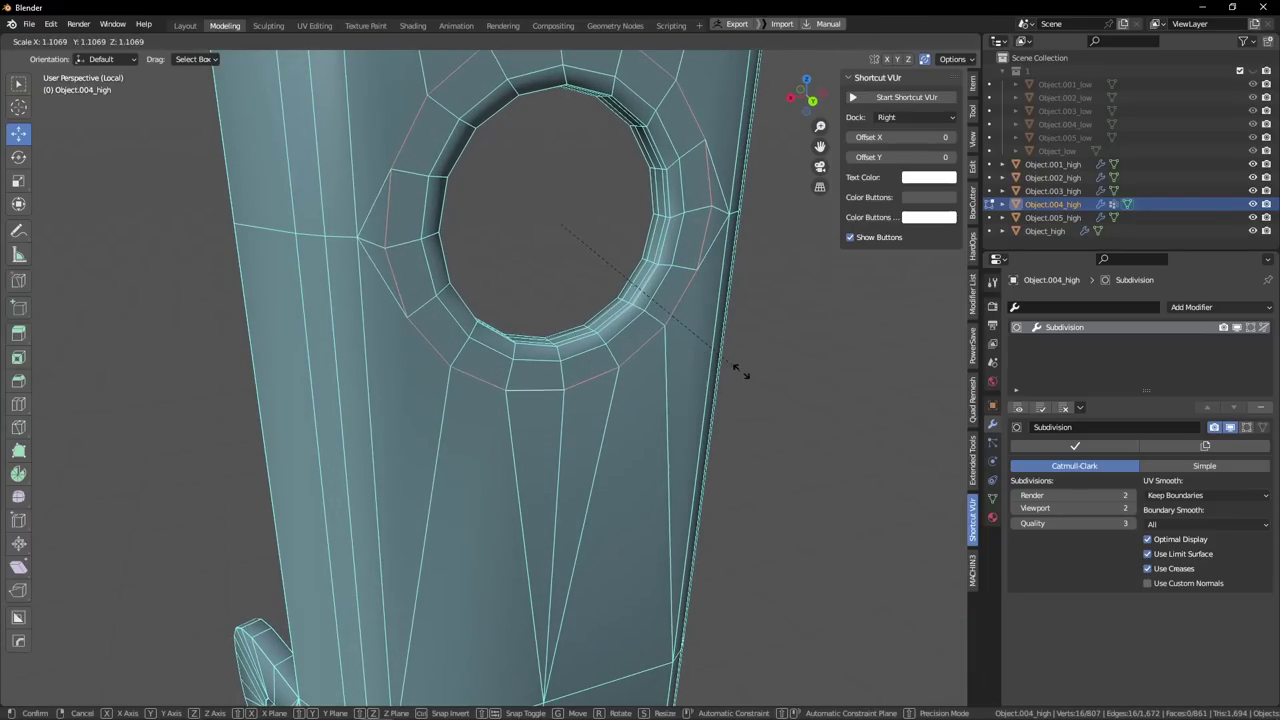
click(746, 368)
alt+click(624, 332)
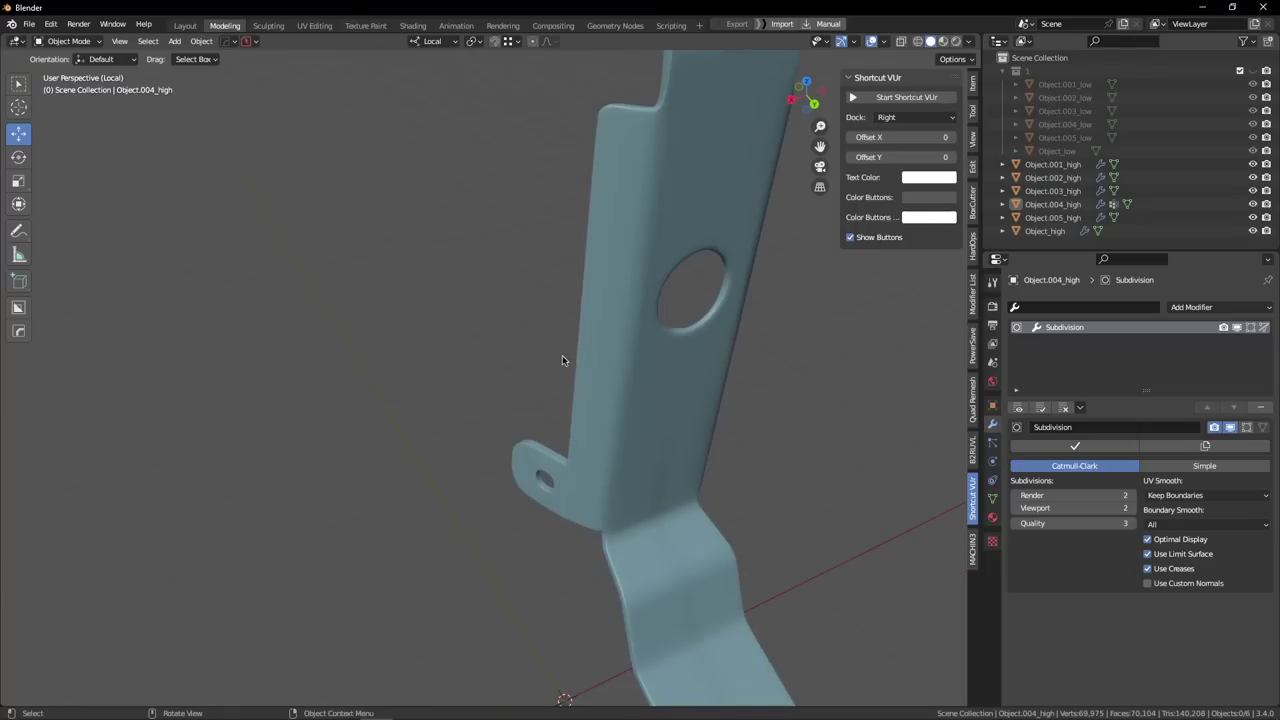
middle_drag(562, 355, 587, 349)
scroll(590, 352, up, 10)
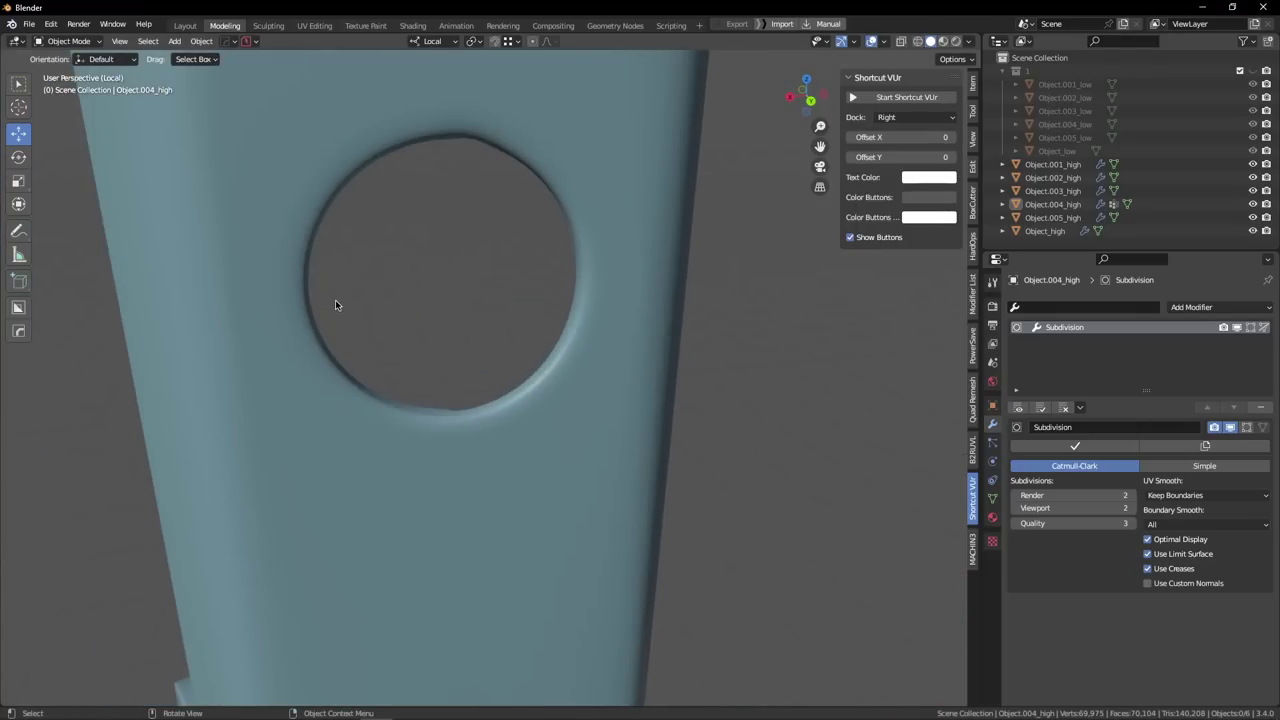
key(Tab)
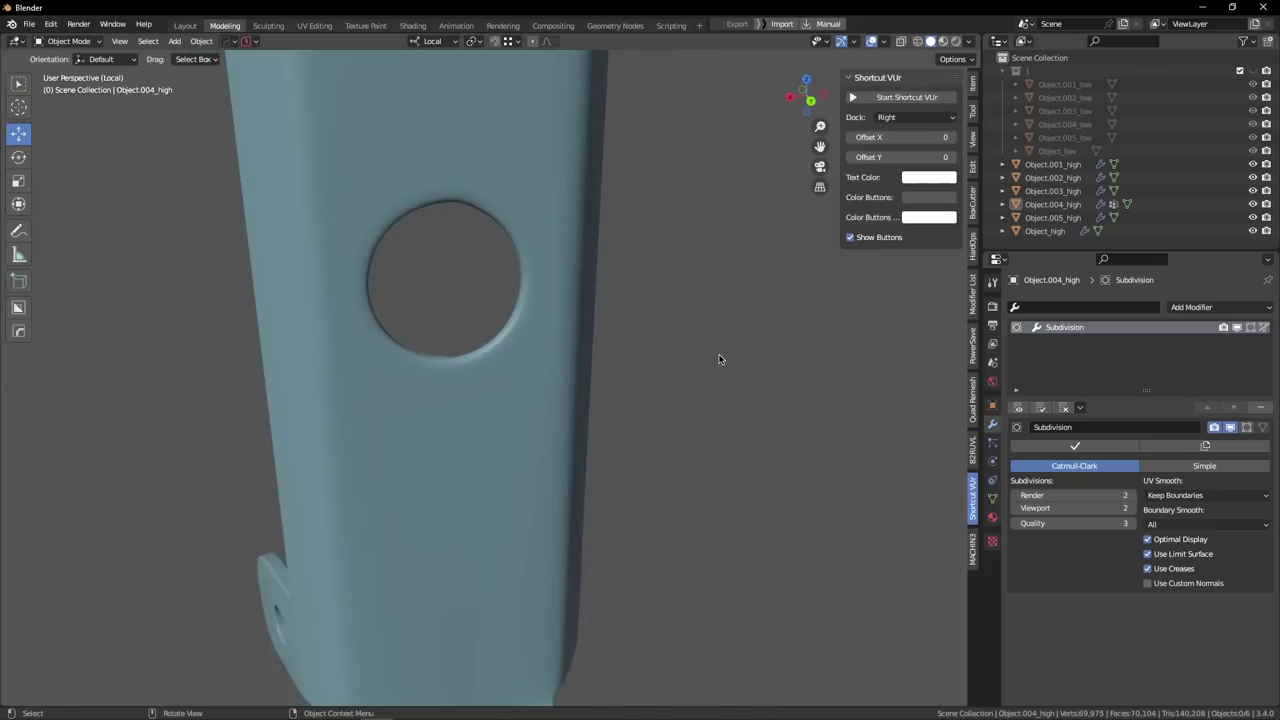
Leave the lever's isolated view, isolate the brown fuse tube and apply Shade Smooth to it.
key(KP_Divide)
click(497, 343)
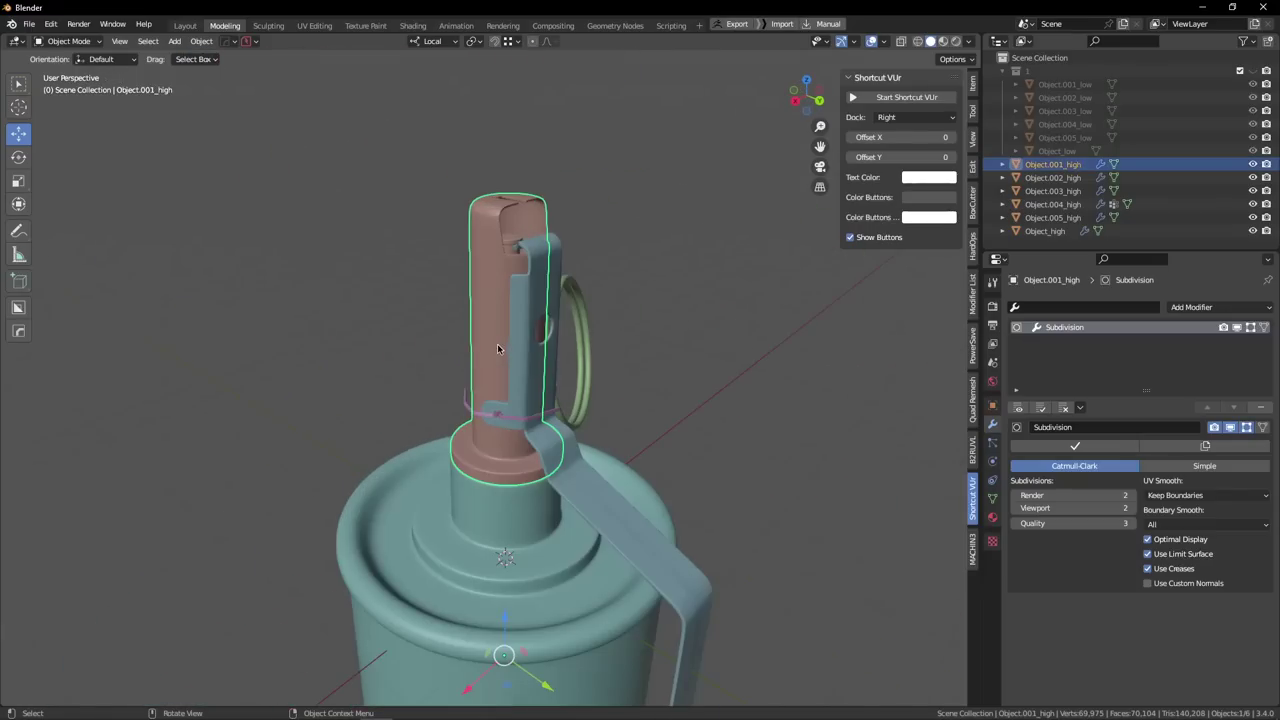
key(KP_Divide)
scroll(551, 340, up, 5)
scroll(471, 377, down, 5)
middle_drag(551, 340, 790, 187)
scroll(790, 187, up, 4)
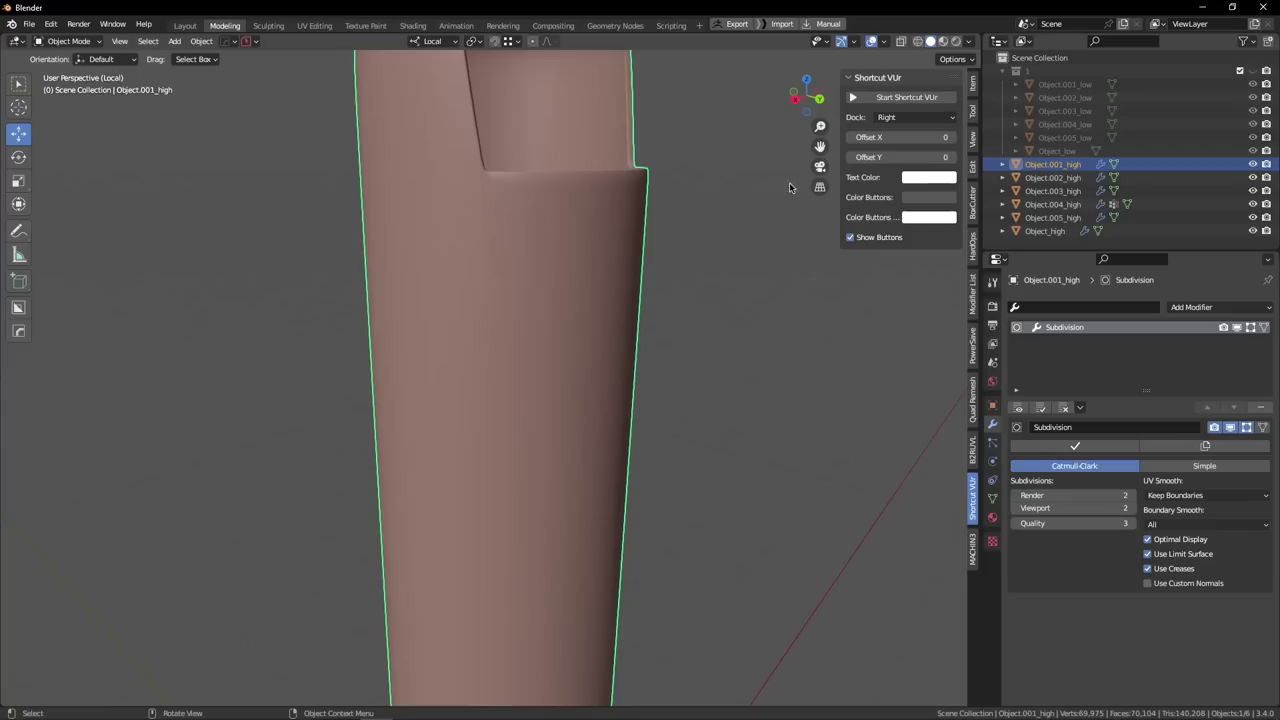
right_click(557, 231)
click(557, 231)
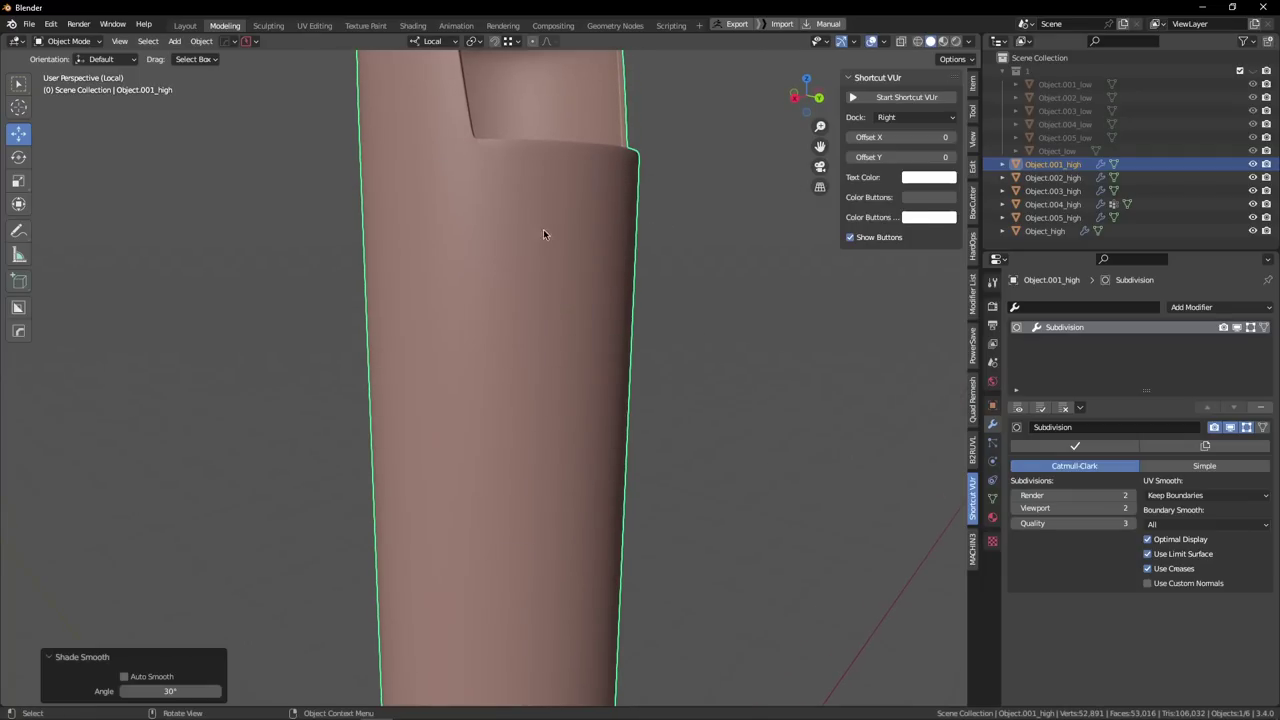
scroll(475, 145, up, 5)
Dissolve the extra support edge loop along the lower rim of the fuse tube's cutout and check the smoothed result.
key(Tab)
key(KP_Decimal)
middle_drag(470, 258, 430, 395)
scroll(466, 387, up, 2)
scroll(446, 392, down, 1)
scroll(446, 394, down, 2)
key(2)
click(431, 401)
key(alt+m)
alt+click(454, 424)
scroll(454, 424, down, 2)
shift+click(456, 424)
key(x)
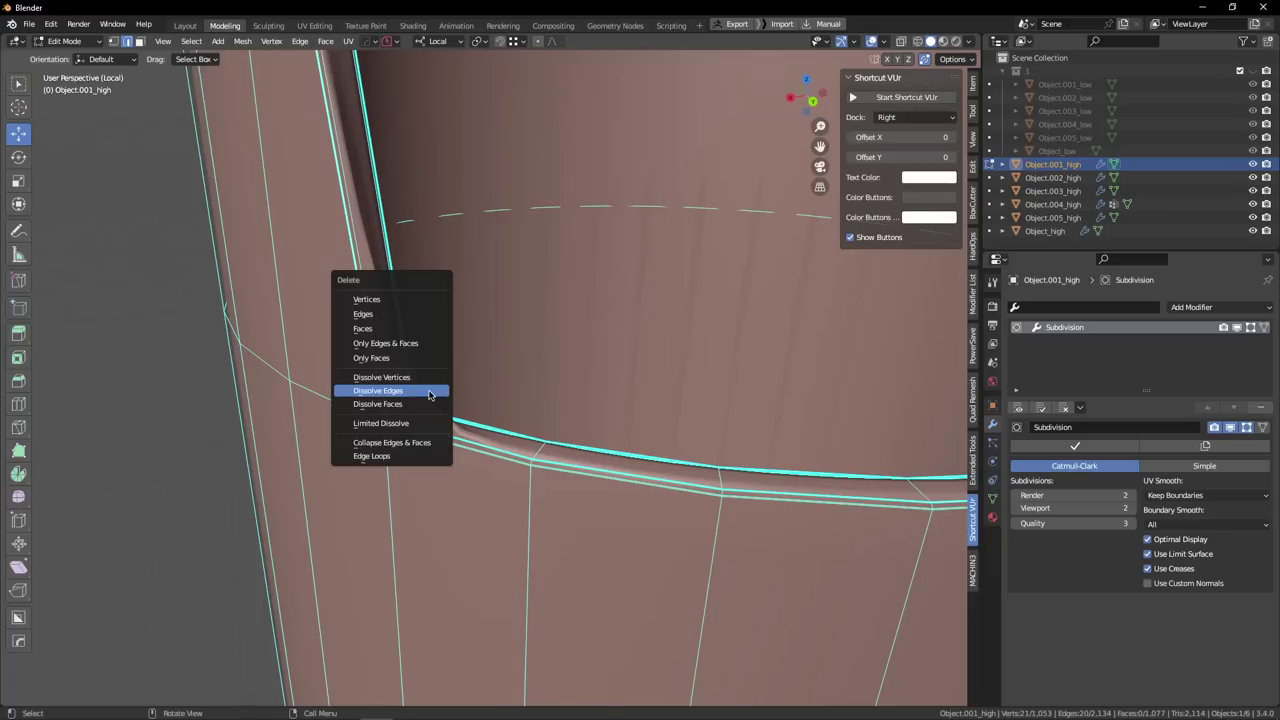
click(430, 395)
scroll(446, 380, down, 4)
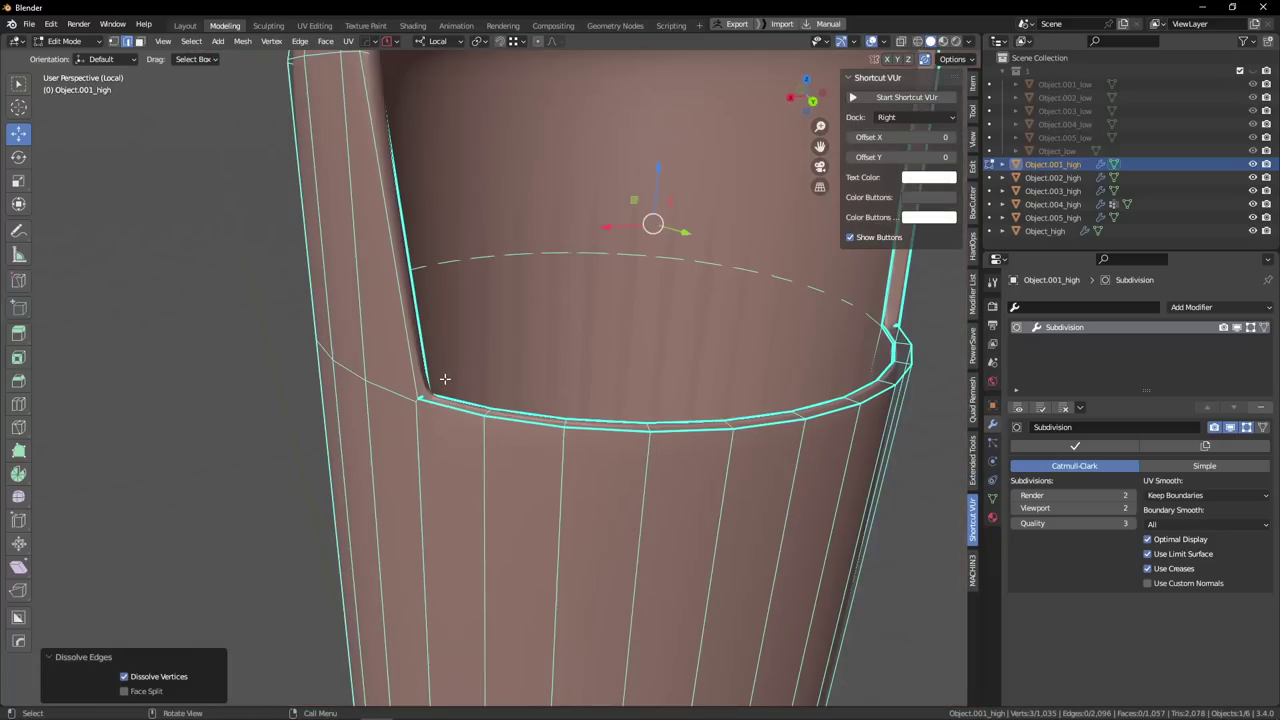
scroll(420, 406, up, 2)
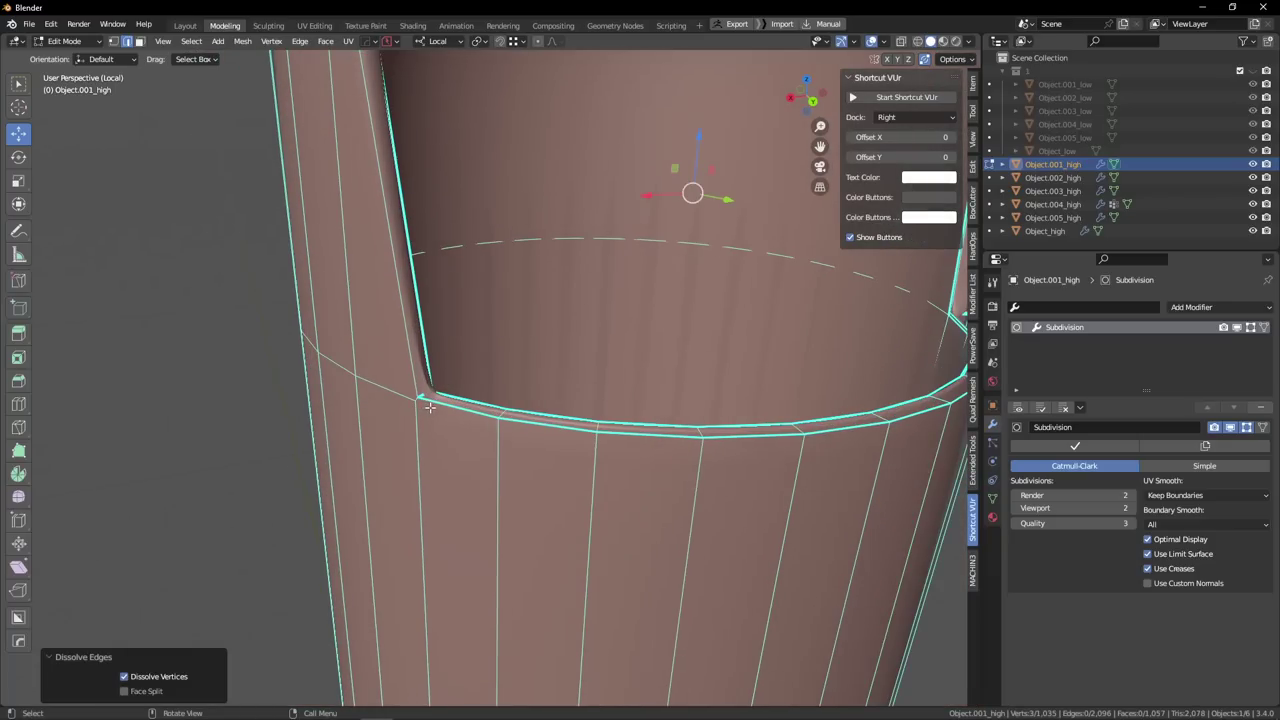
key(Tab)
scroll(400, 310, down, 5)
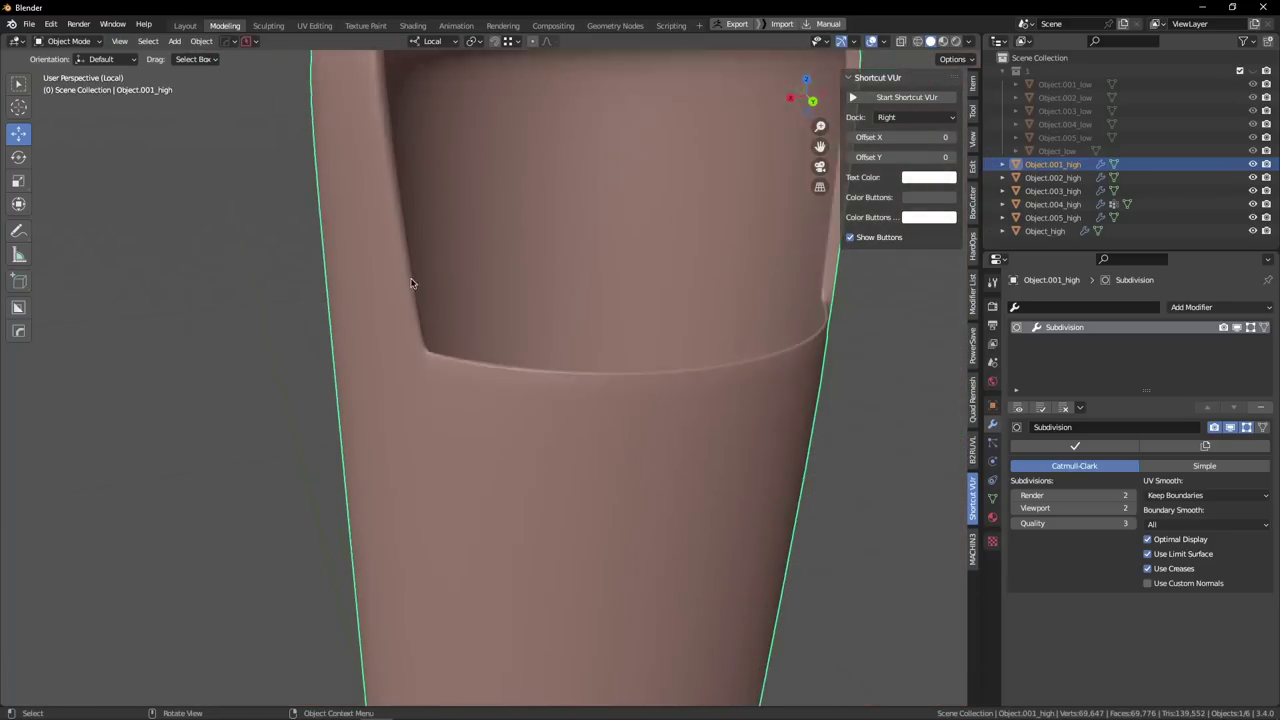
Add a supporting edge loop around the fuse tube near the cutout's lower rim with Loop Cut.
scroll(517, 369, up, 3)
alt+drag(517, 369, 556, 399)
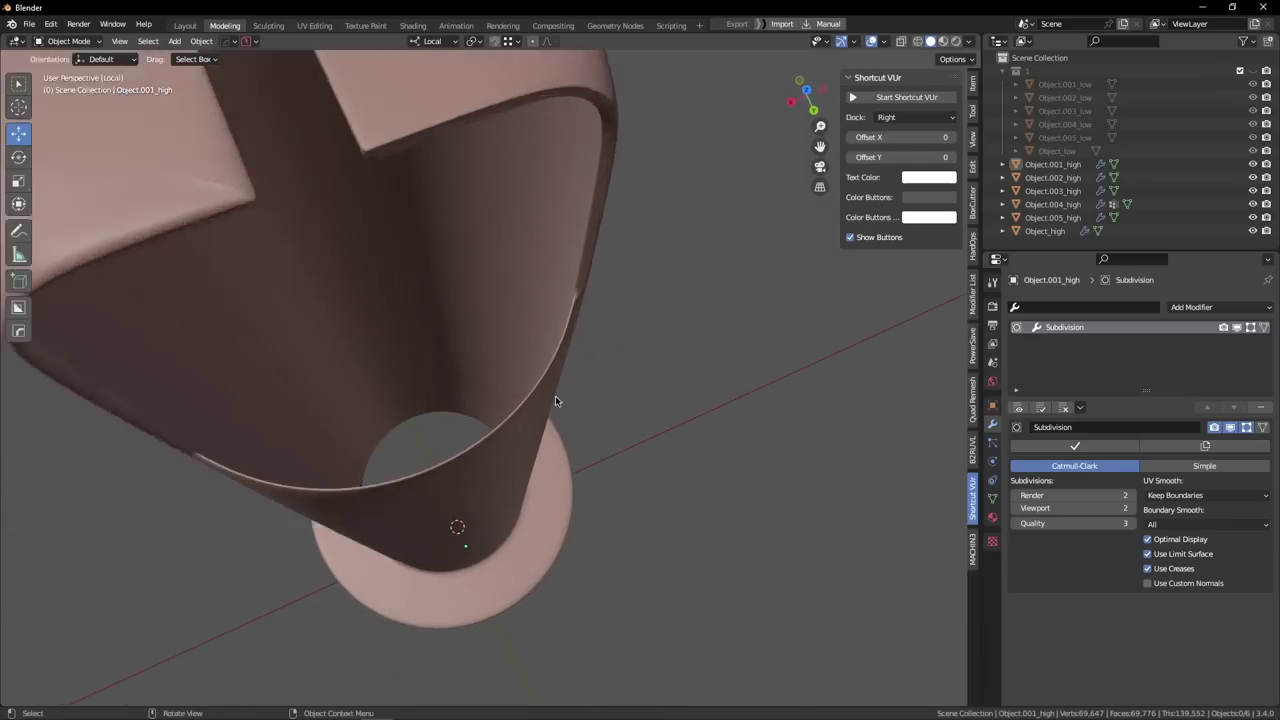
scroll(553, 395, up, 3)
click(523, 385)
key(Tab)
alt+drag(520, 453, 614, 356)
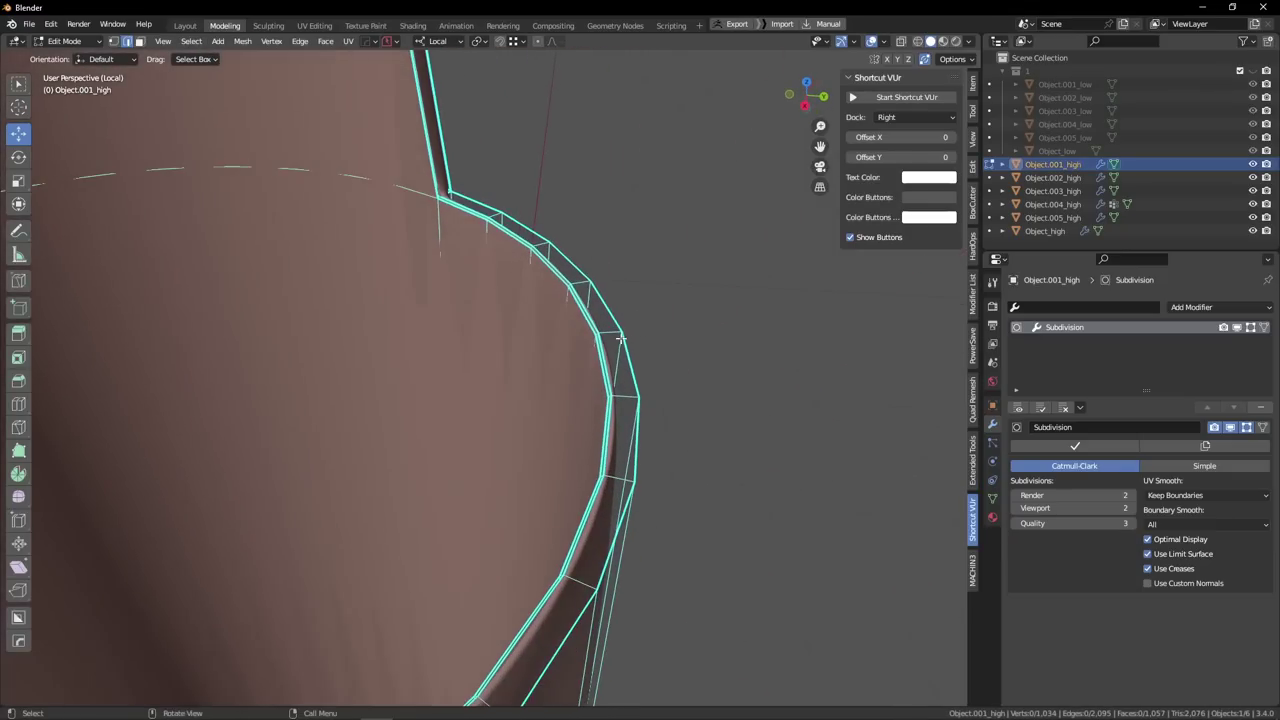
scroll(617, 352, up, 2)
key(ctrl+r)
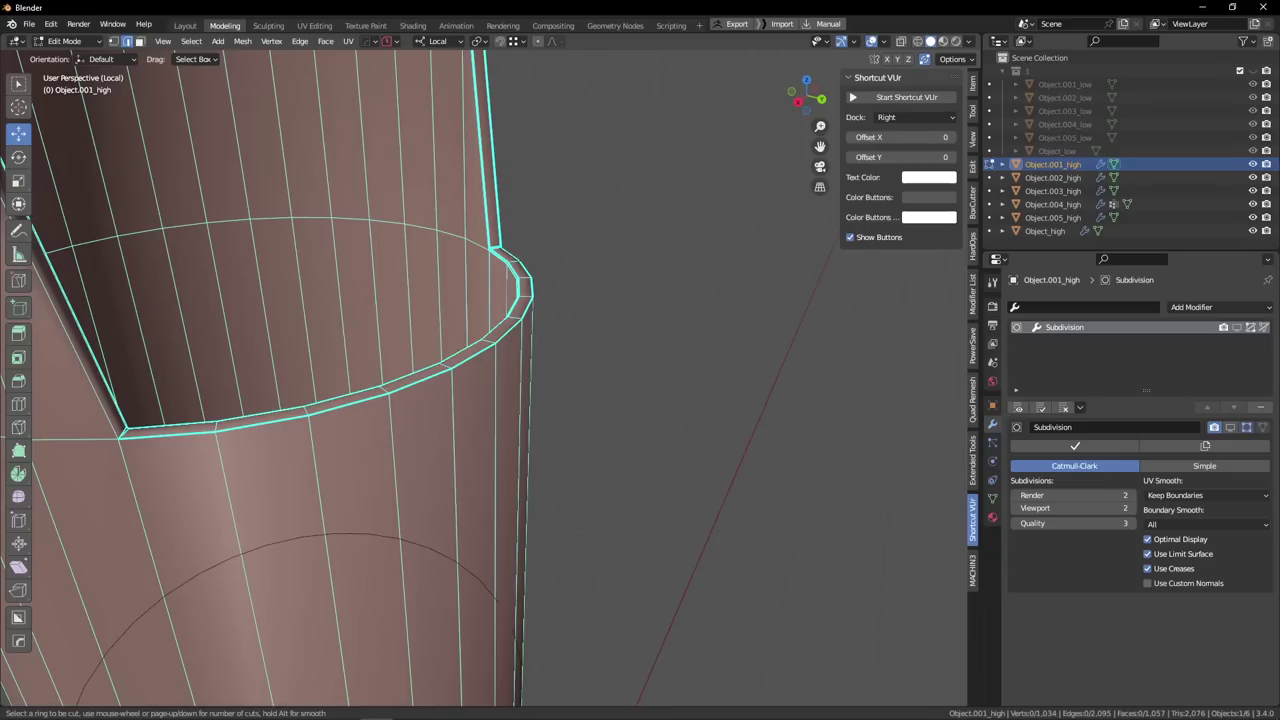
click(438, 430)
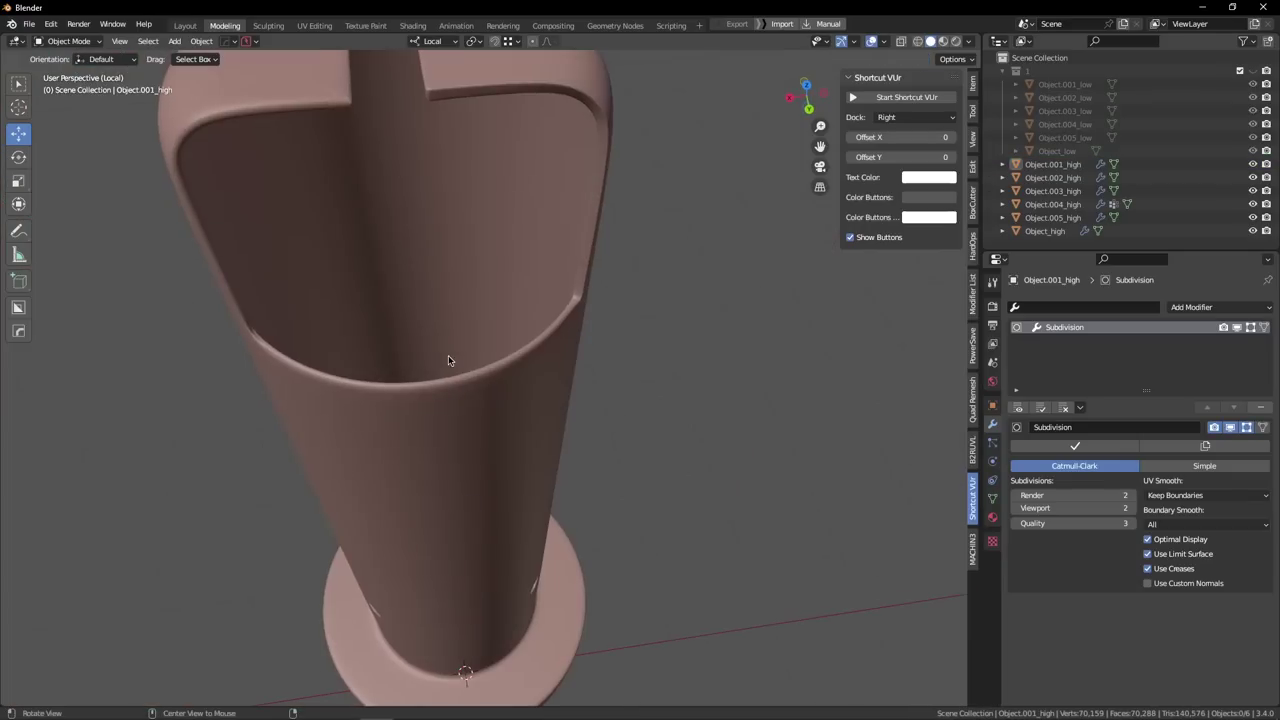
Inspect the smoothed cutout rim and corners of the fuse tube from above and from both sides.
middle_drag(448, 358, 543, 321)
scroll(409, 314, down, 6)
scroll(460, 294, up, 3)
scroll(460, 294, up, 2)
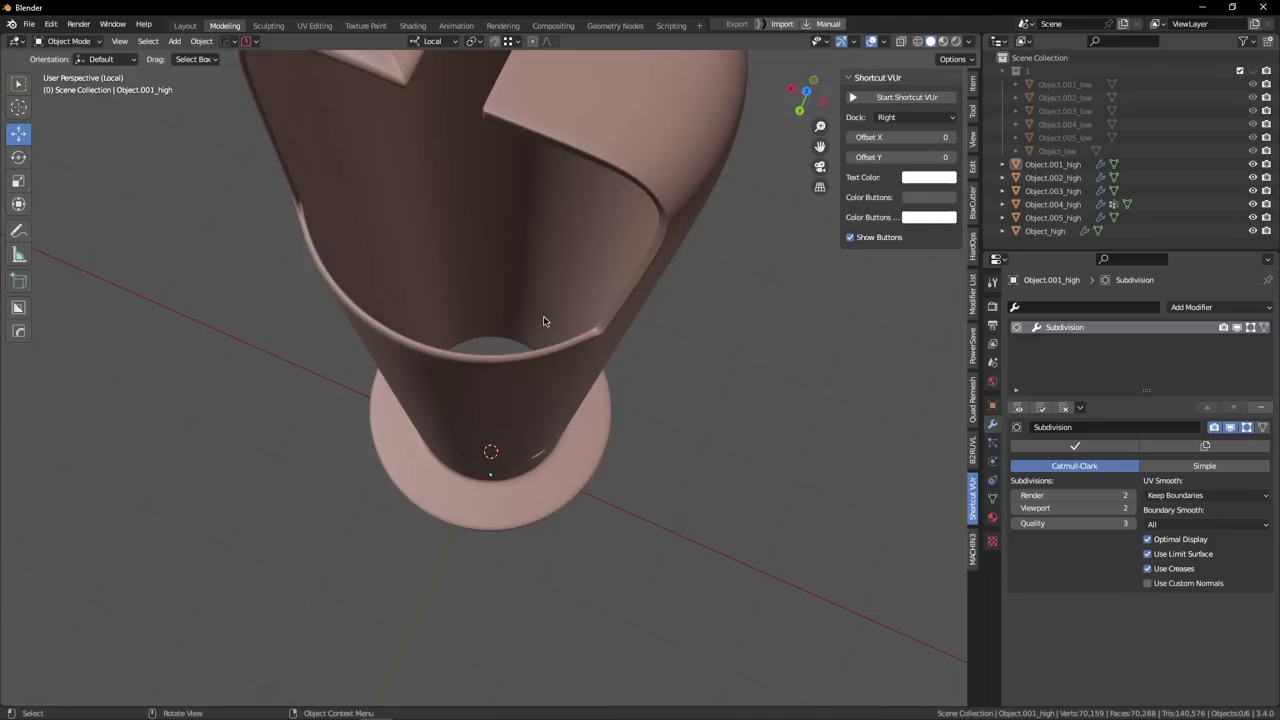
middle_drag(544, 321, 367, 323)
scroll(443, 249, up, 1)
scroll(443, 249, down, 1)
scroll(367, 323, up, 1)
click(366, 323)
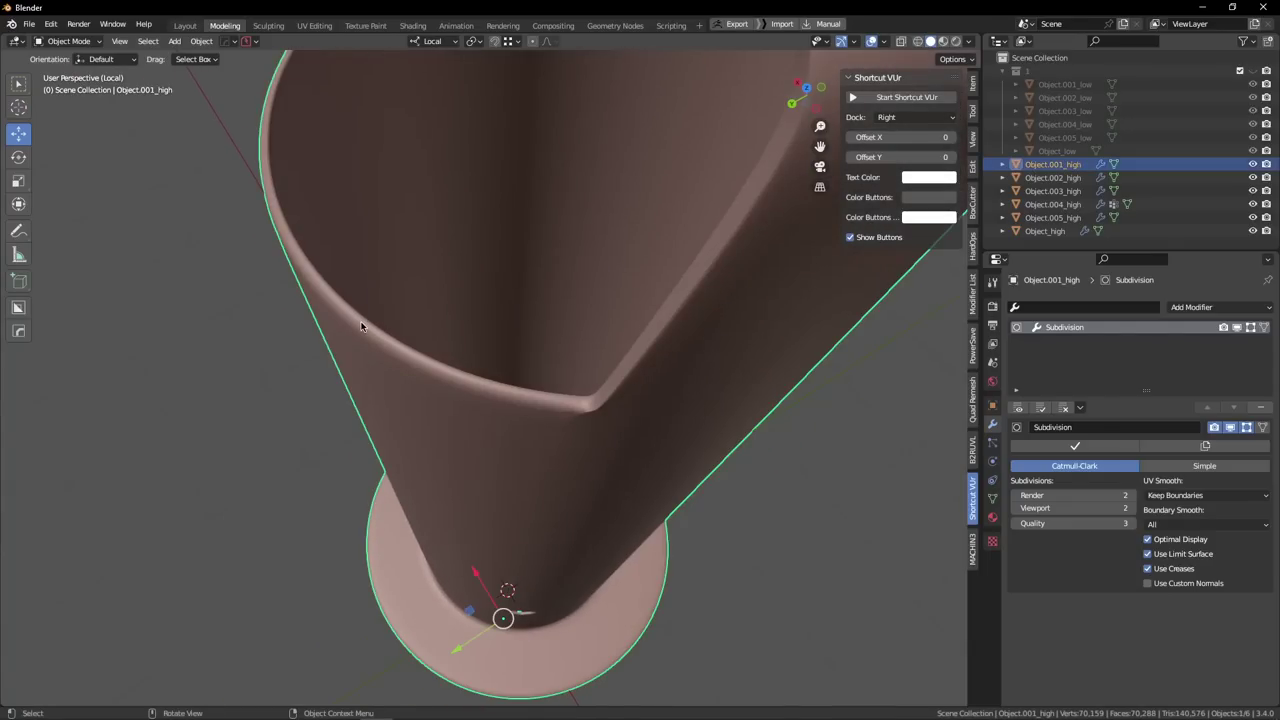
key(Tab)
key(Tab)
scroll(429, 258, down, 2)
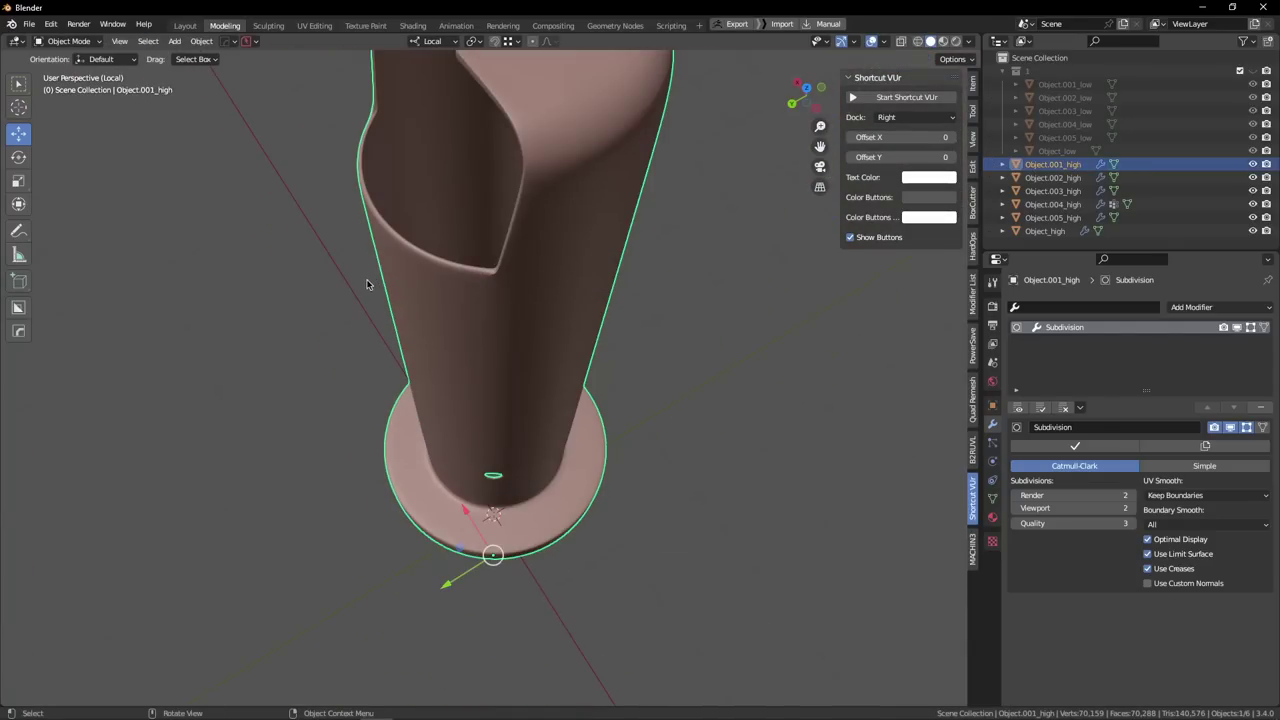
scroll(383, 235, up, 1)
Select the purple pin wire in the full model and apply Shade Smooth to it.
click(294, 271)
middle_drag(294, 271, 390, 414)
scroll(452, 270, down, 5)
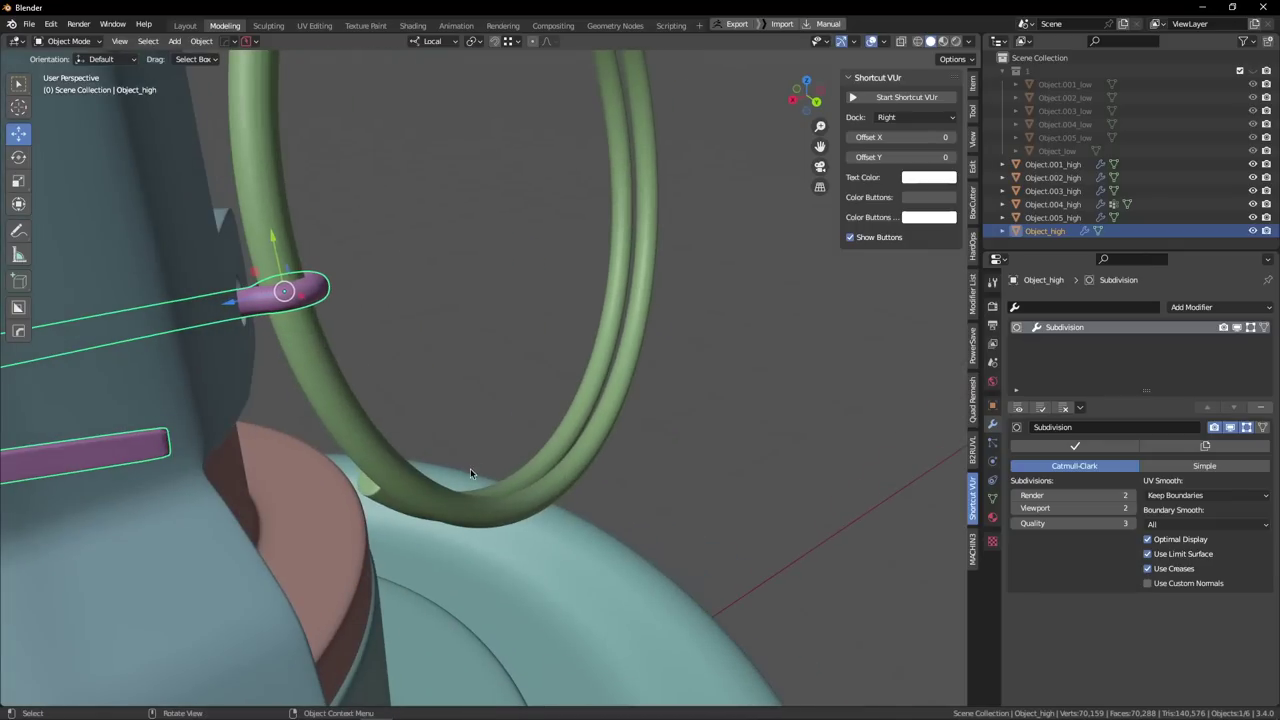
middle_drag(470, 468, 568, 422)
right_click(567, 421)
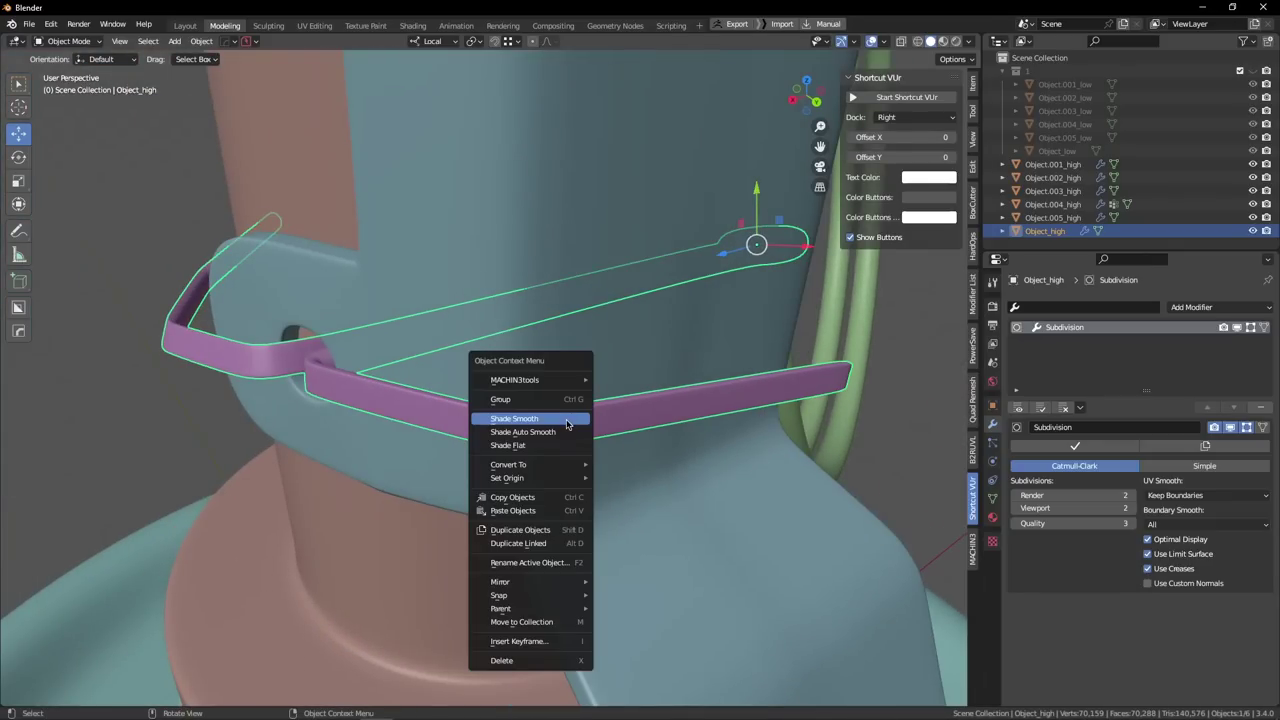
click(567, 424)
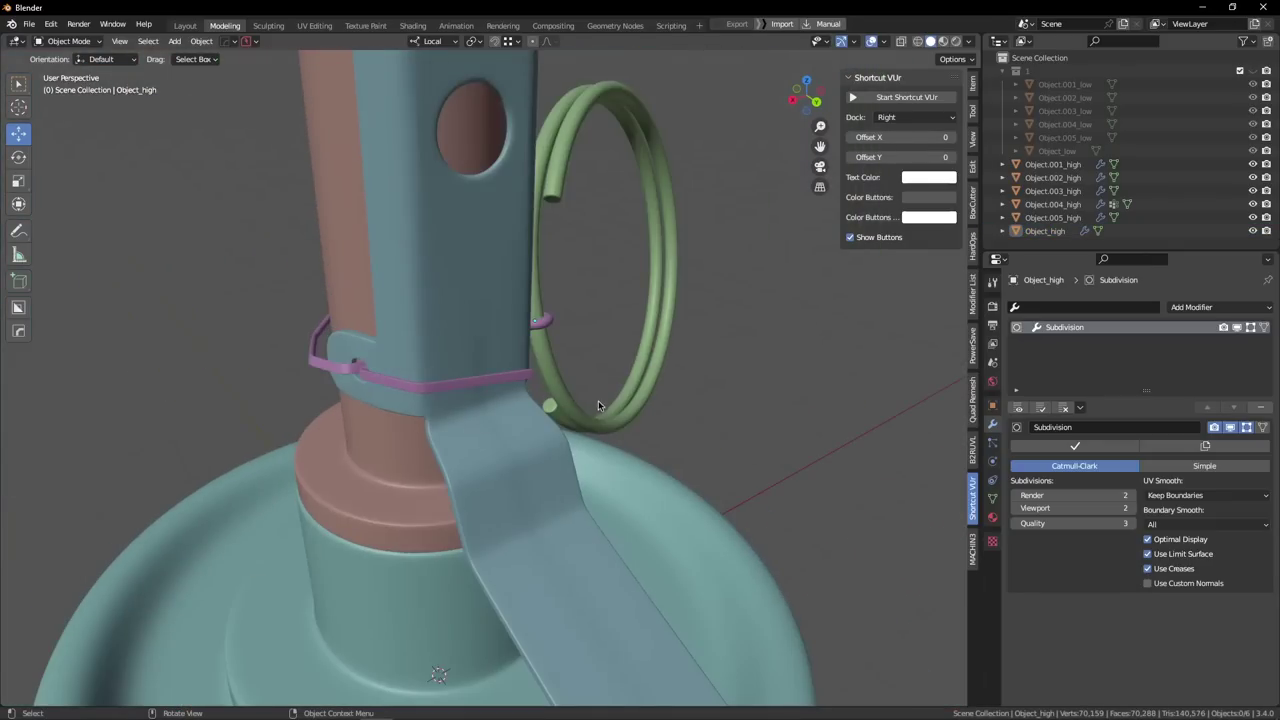
Isolate the green pull ring and apply Shade Smooth to it.
scroll(437, 377, up, 3)
middle_drag(598, 400, 289, 348)
scroll(437, 377, up, 4)
scroll(240, 364, down, 3)
click(283, 346)
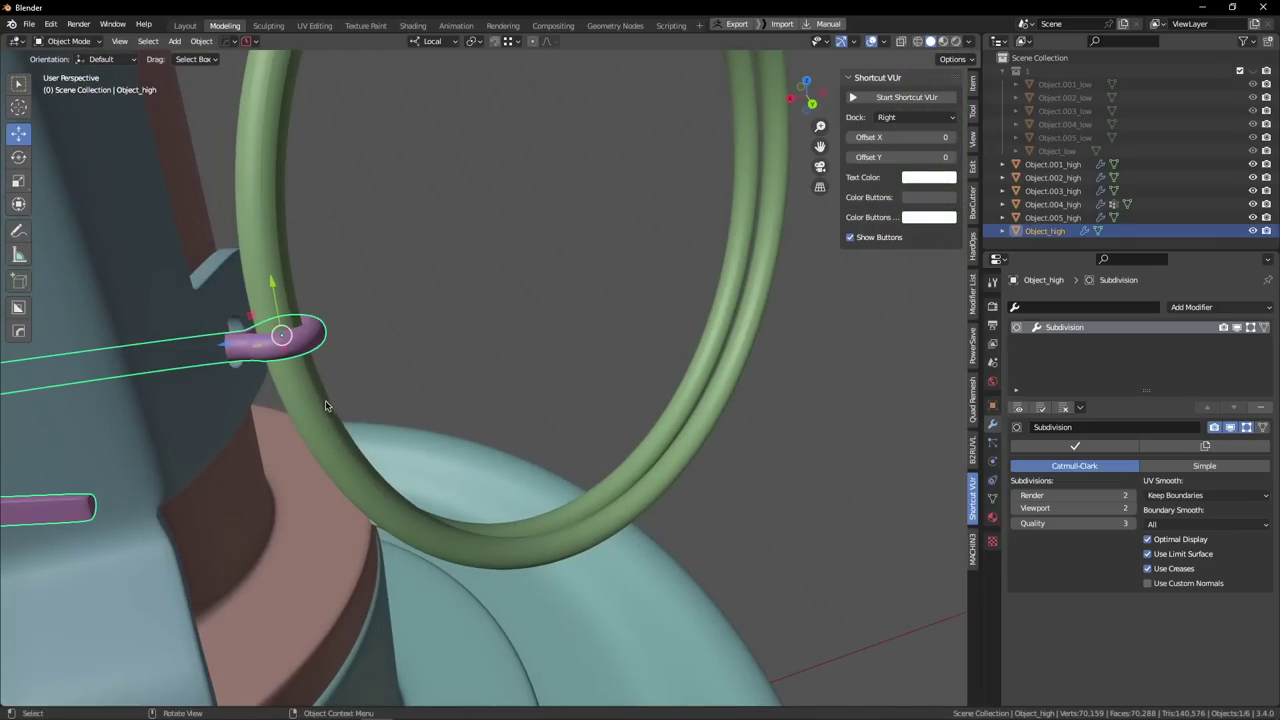
click(325, 405)
key(KP_Divide)
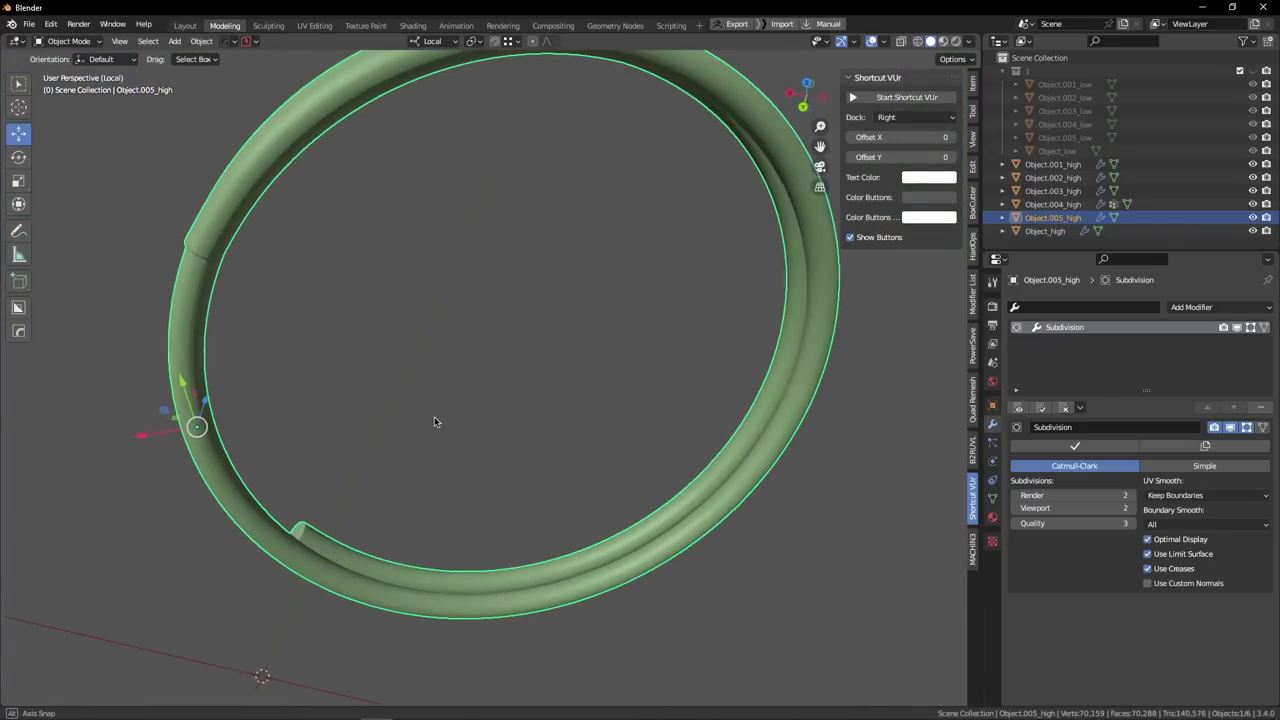
scroll(434, 418, down, 2)
middle_drag(386, 381, 505, 339)
right_click(505, 339)
click(505, 339)
Inspect the pull ring's coils and cut end from several angles.
scroll(450, 303, up, 2)
middle_drag(449, 303, 286, 311)
scroll(400, 315, down, 3)
middle_drag(590, 322, 729, 289)
scroll(486, 347, up, 3)
scroll(729, 289, down, 3)
middle_drag(545, 312, 541, 384)
click(463, 402)
middle_drag(463, 402, 625, 375)
scroll(596, 459, up, 4)
middle_drag(596, 459, 521, 443)
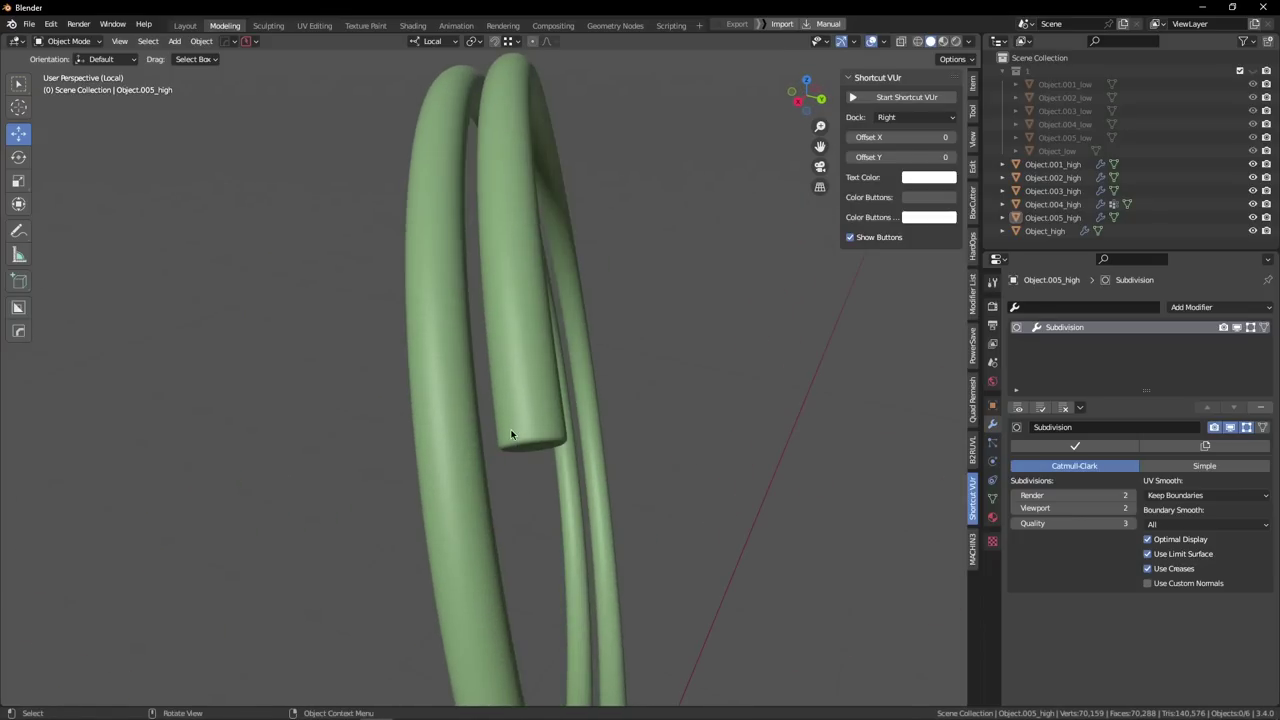
Leave the pull ring's isolated view and look over the whole grenade.
key(slash)
scroll(497, 323, down, 9)
middle_drag(594, 386, 645, 368)
middle_drag(540, 436, 579, 424)
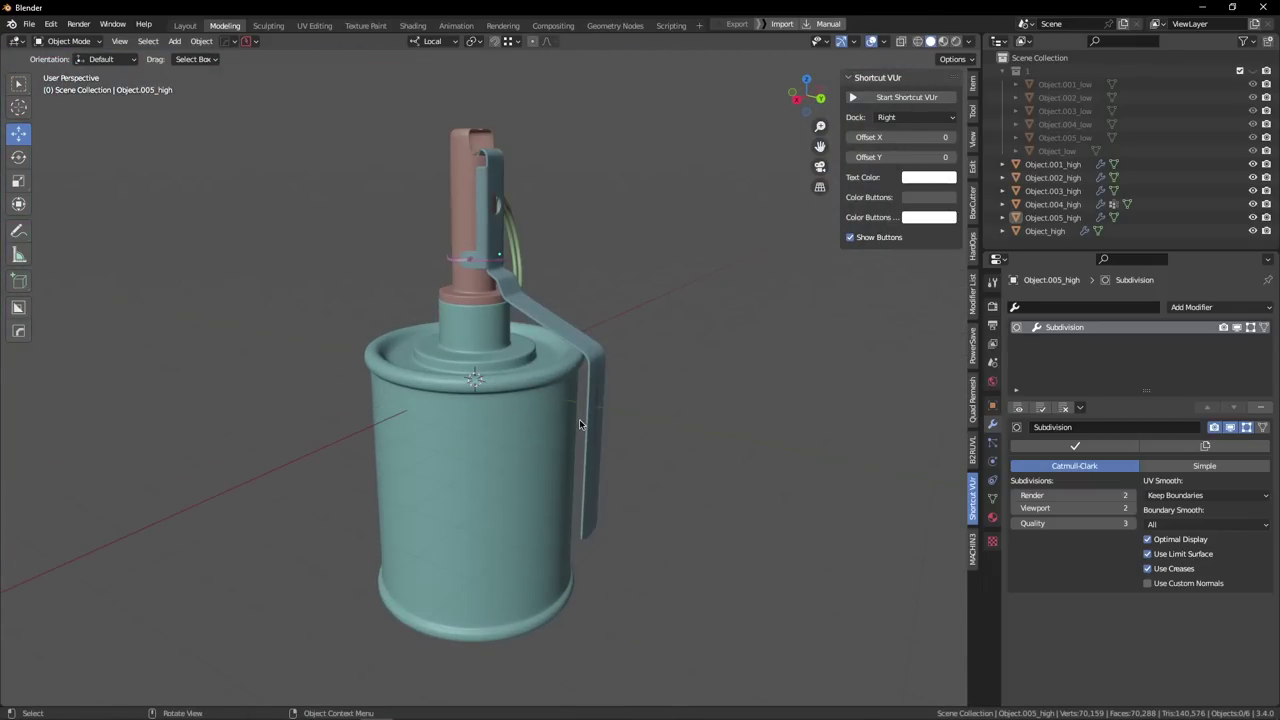